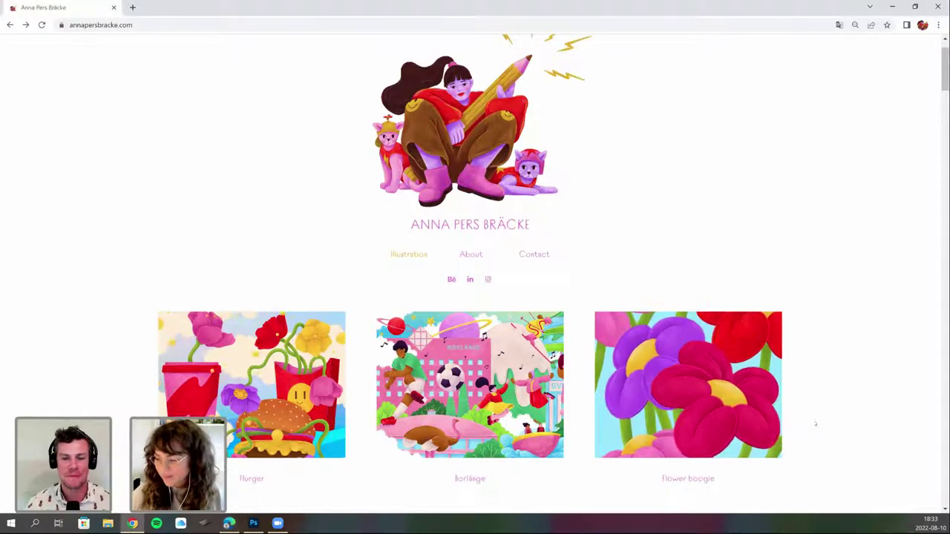
Open the Flurger project from the illustration portfolio and play its burger-and-flowers animation.
{"action": "scroll", "coordinate": [815, 424], "scroll_direction": "down", "scroll_amount": 3}
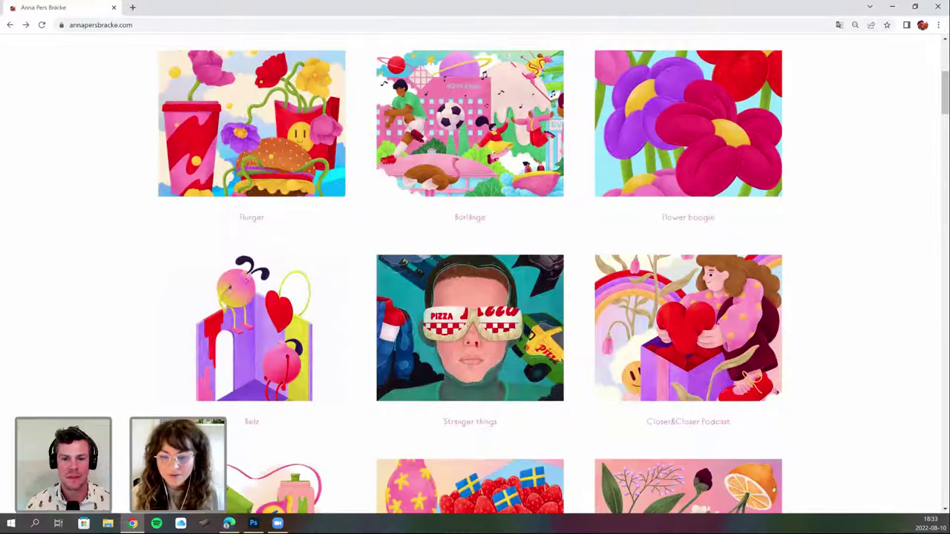
{"action": "scroll", "coordinate": [827, 157], "scroll_direction": "up", "scroll_amount": 1}
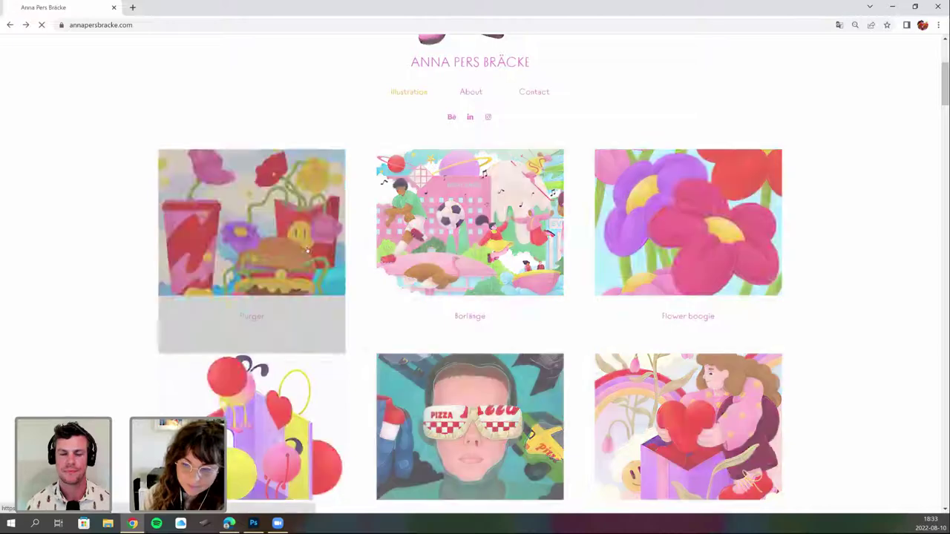
{"action": "left_click", "coordinate": [307, 250]}
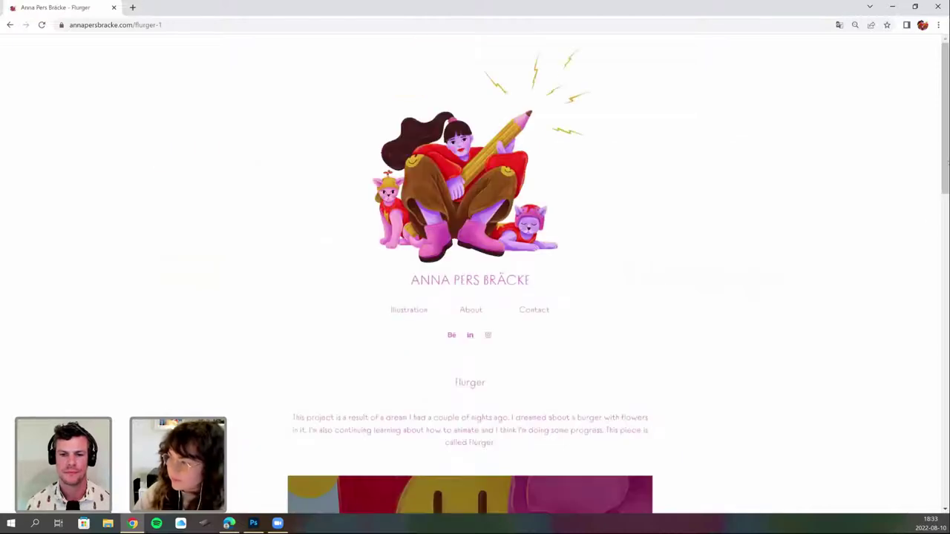
{"action": "scroll", "coordinate": [550, 304], "scroll_direction": "down", "scroll_amount": 5}
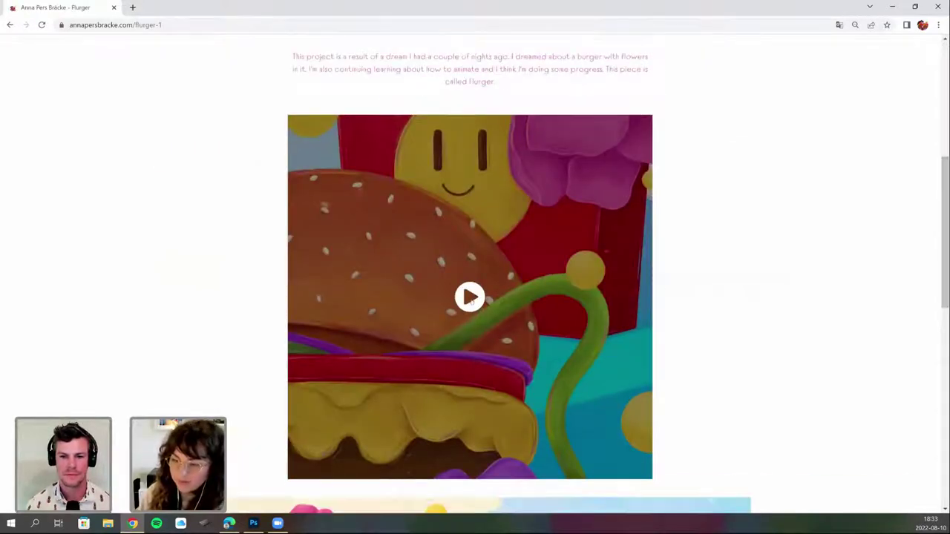
{"action": "left_click", "coordinate": [471, 298]}
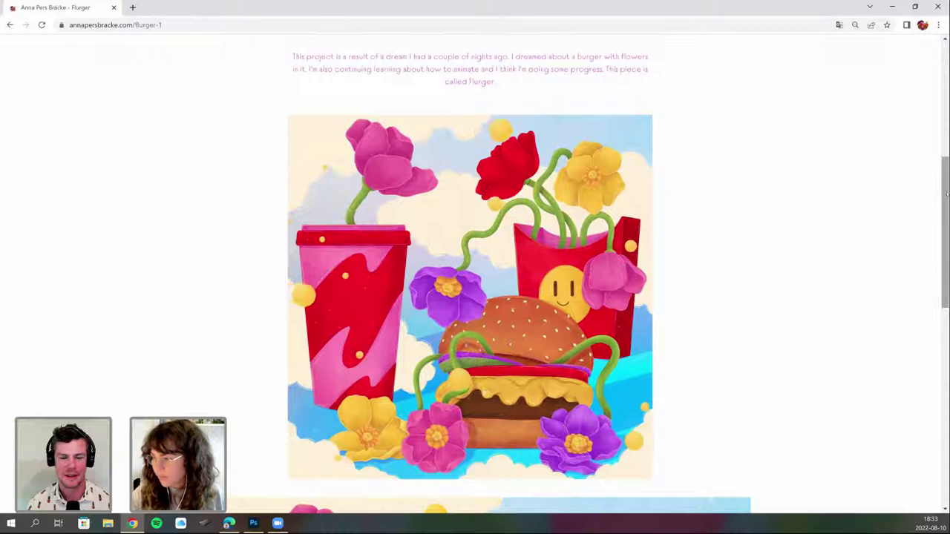
View the still Flurger illustration below the video and return to the portfolio overview.
{"action": "left_click_drag", "start_coordinate": [948, 194], "coordinate": [947, 321]}
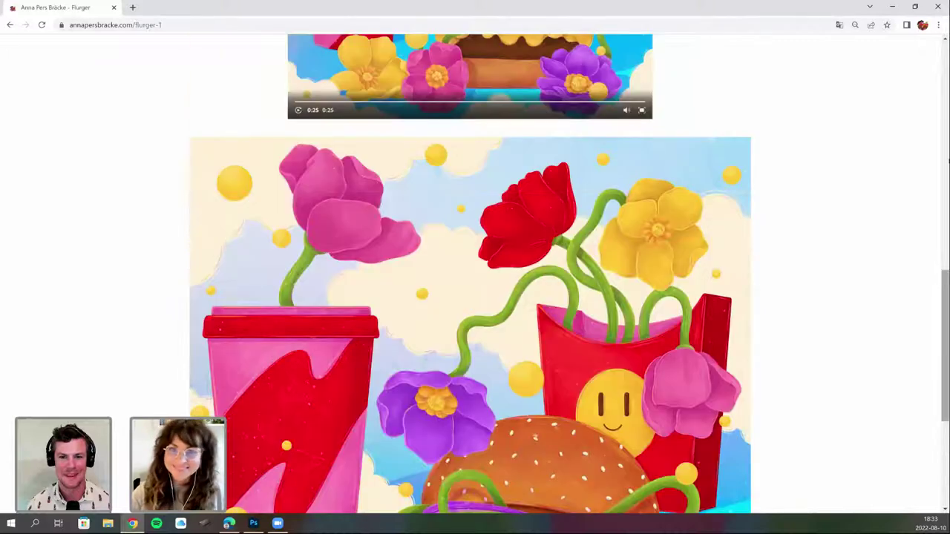
{"action": "scroll", "coordinate": [144, 71], "scroll_direction": "up", "scroll_amount": 9}
{"action": "key", "text": "alt+Left"}
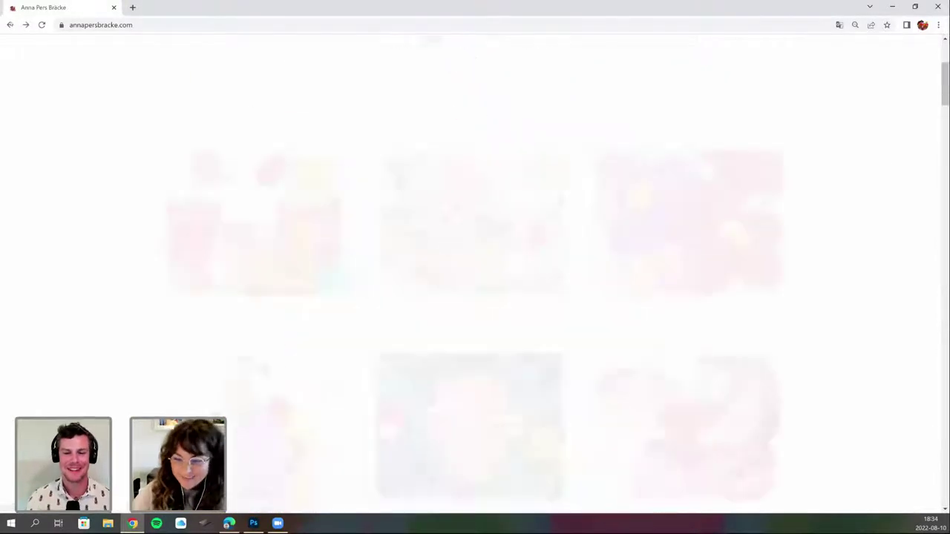
Open the Borlänge project and examine its project description and the wide desktop background illustration.
{"action": "left_click", "coordinate": [524, 246]}
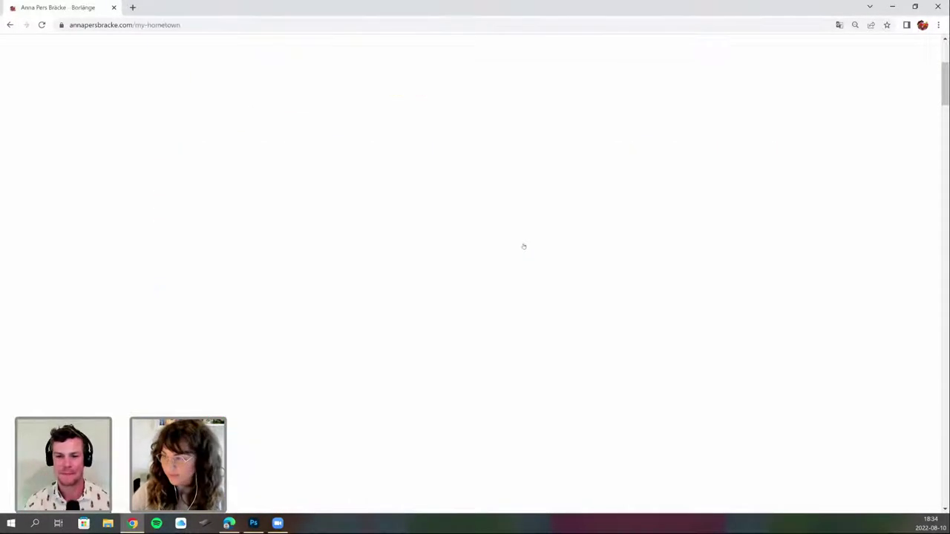
{"action": "scroll", "coordinate": [475, 275], "scroll_direction": "down", "scroll_amount": 2}
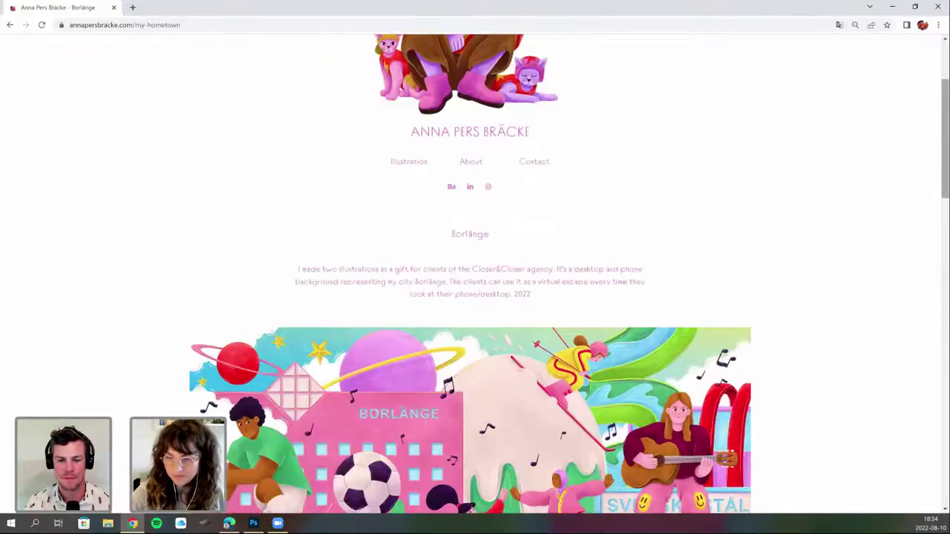
{"action": "scroll", "coordinate": [475, 274], "scroll_direction": "down", "scroll_amount": 2}
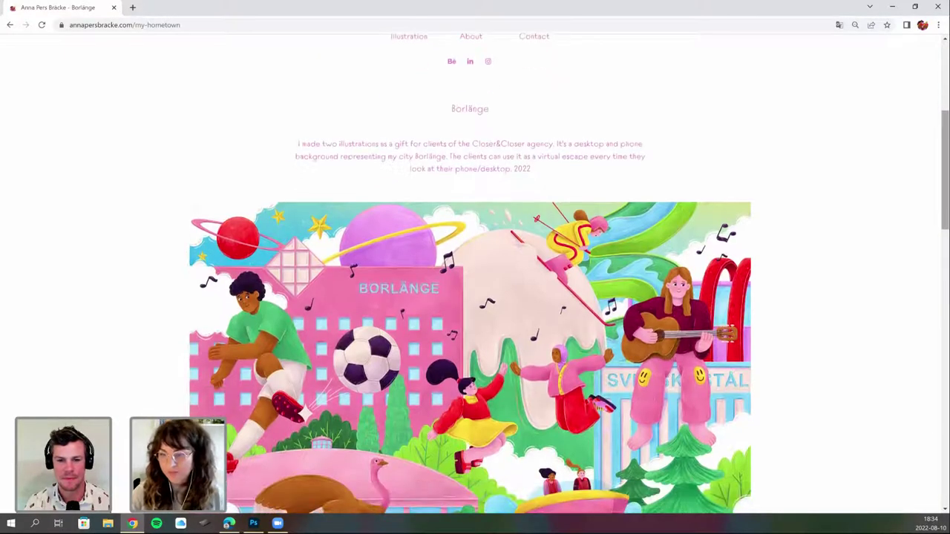
{"action": "scroll", "coordinate": [470, 274], "scroll_direction": "down", "scroll_amount": 1}
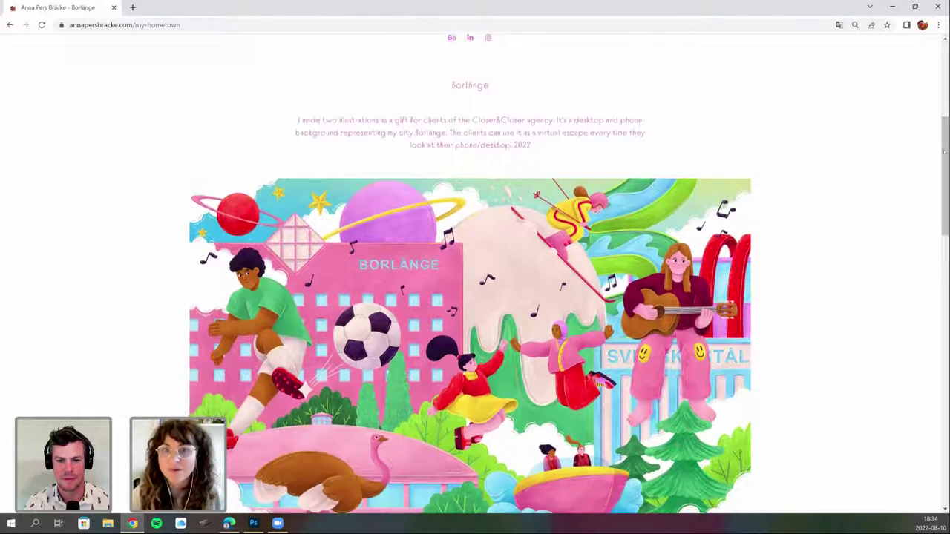
{"action": "left_click_drag", "start_coordinate": [947, 168], "coordinate": [942, 200]}
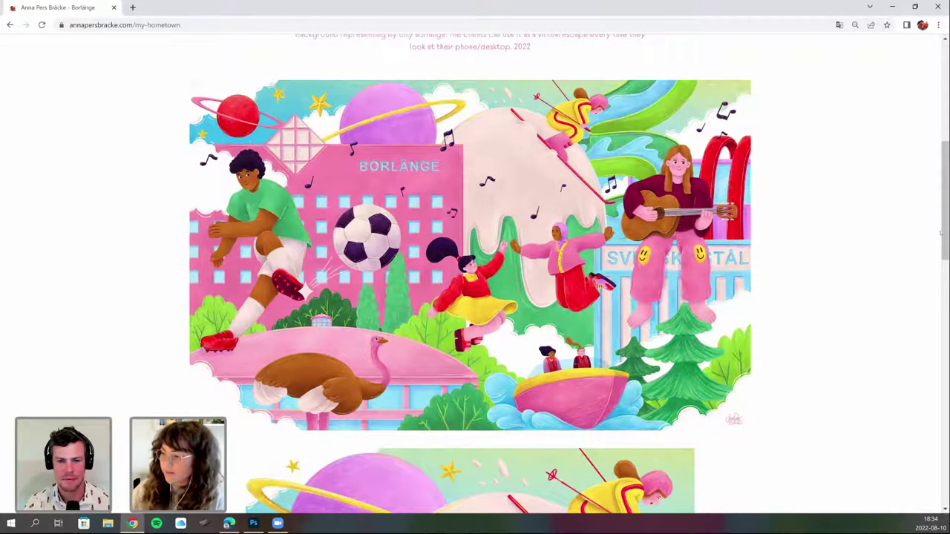
{"action": "left_click_drag", "start_coordinate": [945, 236], "coordinate": [945, 233]}
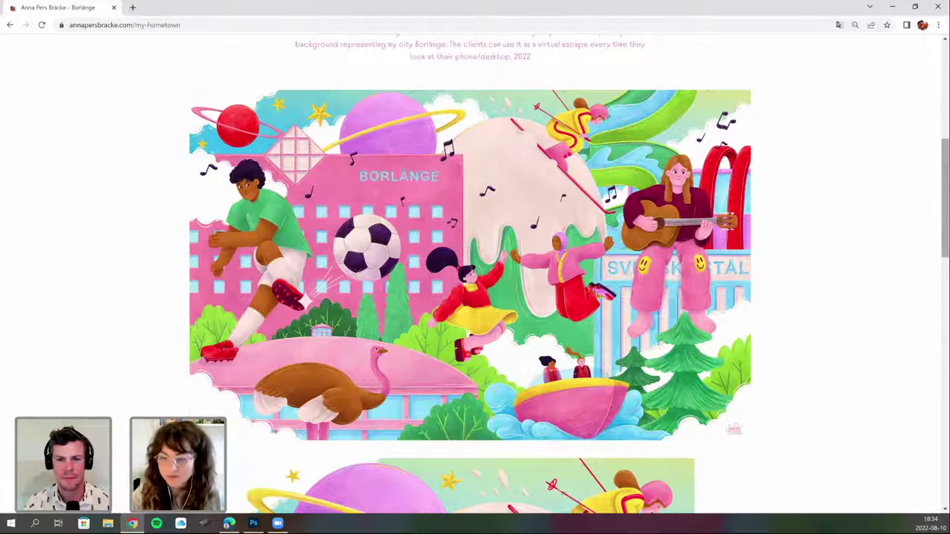
{"action": "left_click_drag", "start_coordinate": [948, 181], "coordinate": [948, 179]}
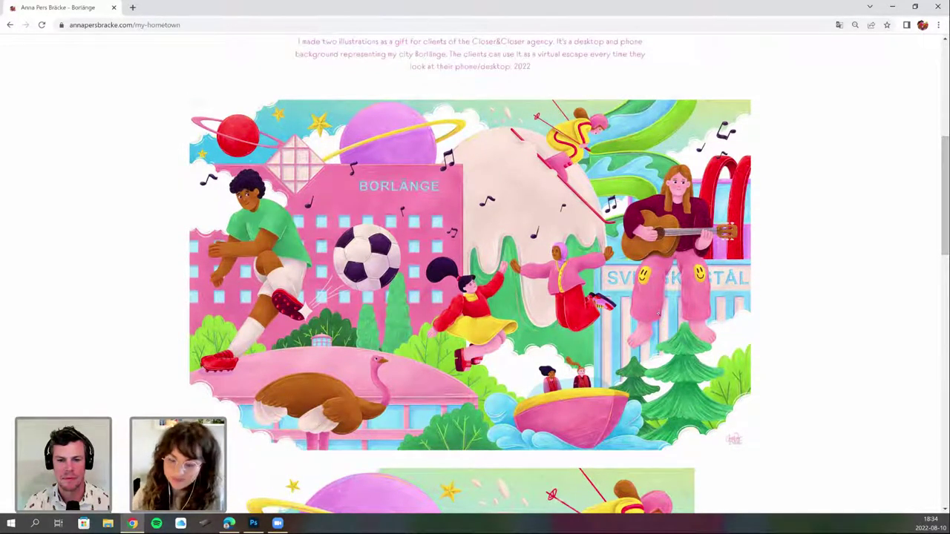
{"action": "scroll", "coordinate": [657, 313], "scroll_direction": "down", "scroll_amount": 1}
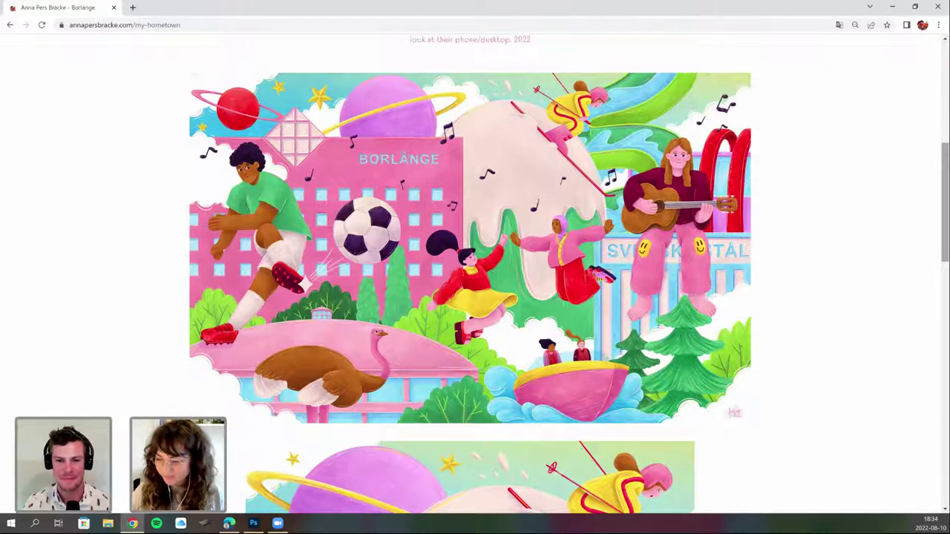
Look through the tall phone background version of the Borlänge illustration and go back to the portfolio overview.
{"action": "scroll", "coordinate": [470, 274], "scroll_direction": "down", "scroll_amount": 1}
{"action": "scroll", "coordinate": [470, 275], "scroll_direction": "down", "scroll_amount": 7}
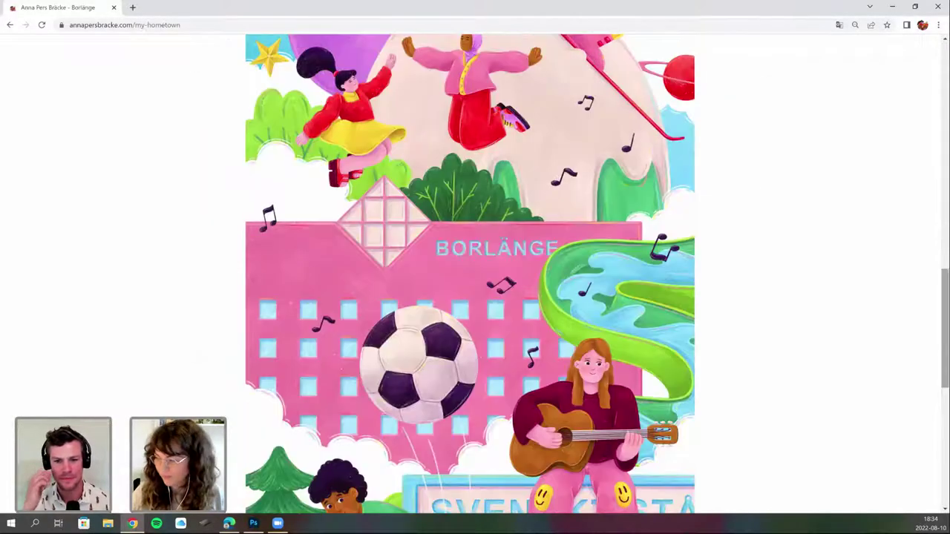
{"action": "scroll", "coordinate": [470, 275], "scroll_direction": "down", "scroll_amount": 3}
{"action": "scroll", "coordinate": [470, 274], "scroll_direction": "down", "scroll_amount": 2}
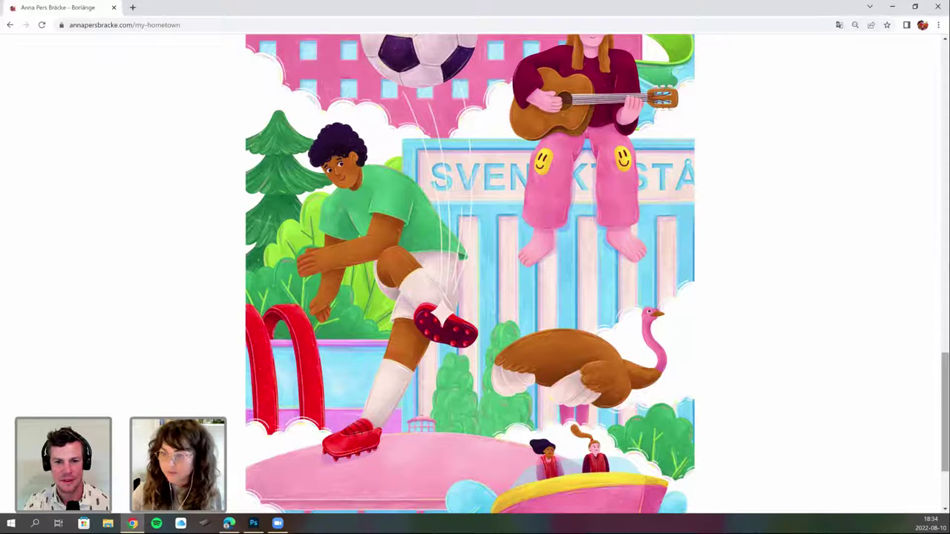
{"action": "scroll", "coordinate": [175, 178], "scroll_direction": "up", "scroll_amount": 14}
{"action": "left_click", "coordinate": [11, 25]}
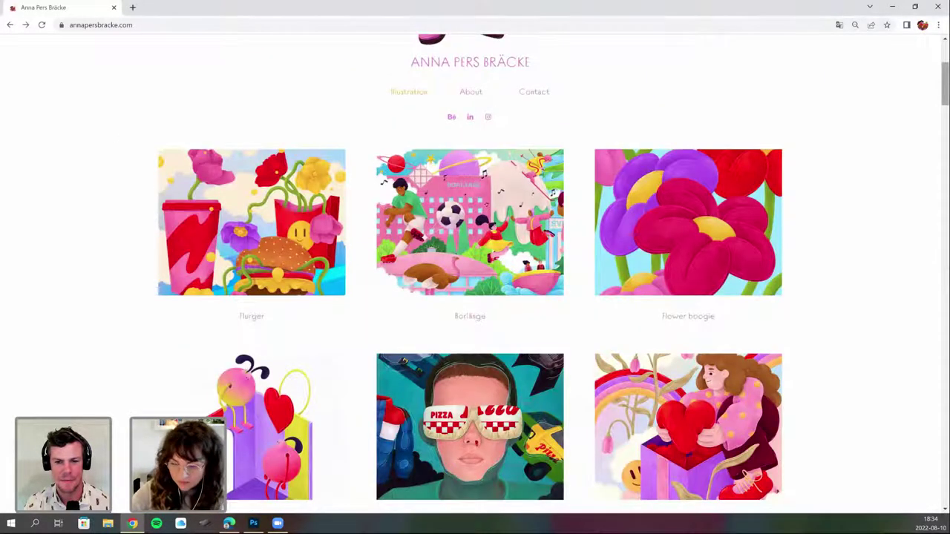
Find the Hemglass - summer calendar project in the portfolio, open it, and view the upper part of its animated illustration.
{"action": "scroll", "coordinate": [470, 274], "scroll_direction": "down", "scroll_amount": 3}
{"action": "scroll", "coordinate": [470, 274], "scroll_direction": "down", "scroll_amount": 3}
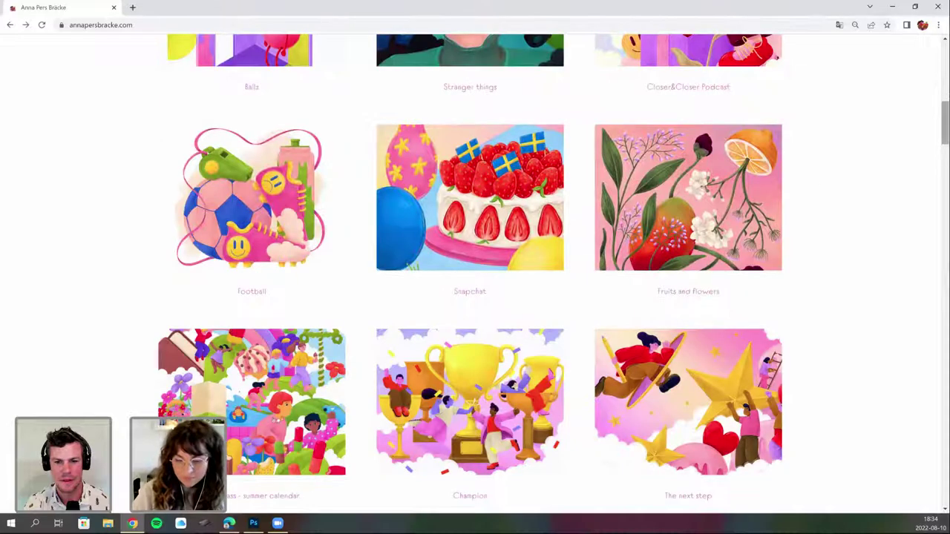
{"action": "left_click", "coordinate": [258, 486]}
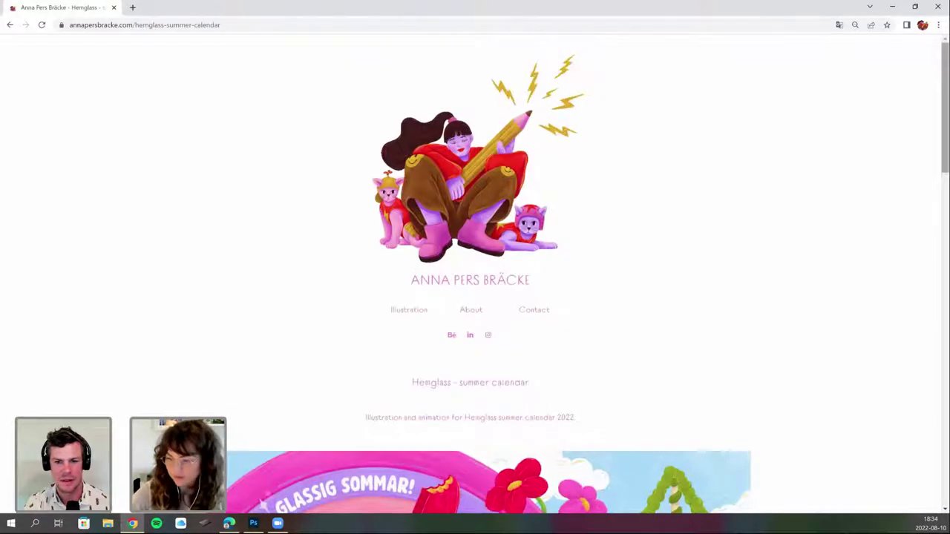
{"action": "scroll", "coordinate": [257, 486], "scroll_direction": "down", "scroll_amount": 1}
{"action": "scroll", "coordinate": [470, 274], "scroll_direction": "down", "scroll_amount": 2}
{"action": "scroll", "coordinate": [470, 334], "scroll_direction": "down", "scroll_amount": 1}
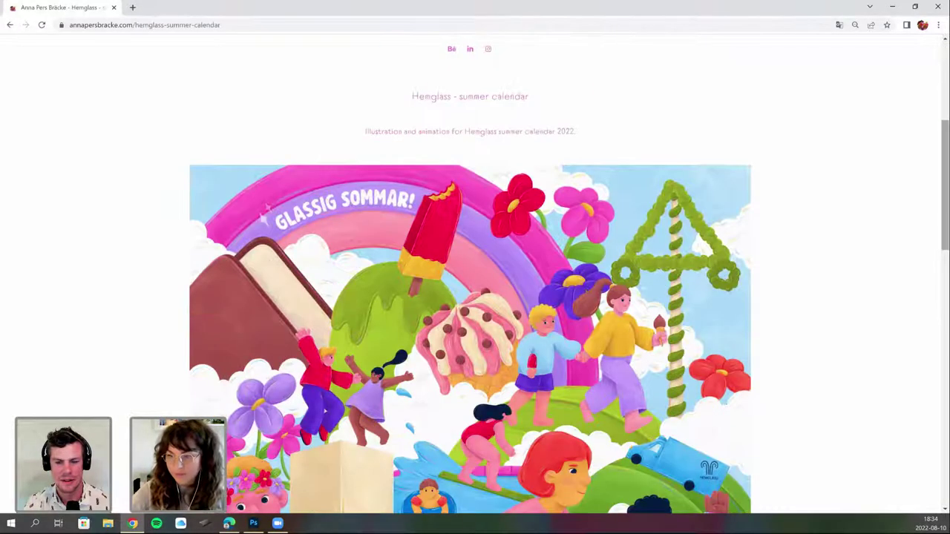
{"action": "scroll", "coordinate": [470, 297], "scroll_direction": "down", "scroll_amount": 1}
{"action": "scroll", "coordinate": [470, 297], "scroll_direction": "down", "scroll_amount": 1}
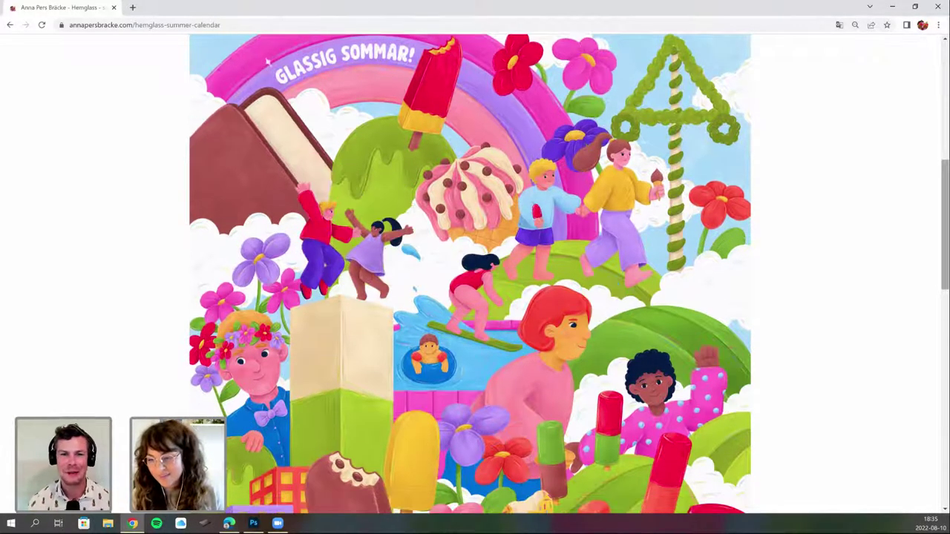
Examine the Hemglass summer calendar animation from its lower ice creams up to the rainbow, and return to the portfolio overview.
{"action": "left_click_drag", "start_coordinate": [949, 192], "coordinate": [949, 217]}
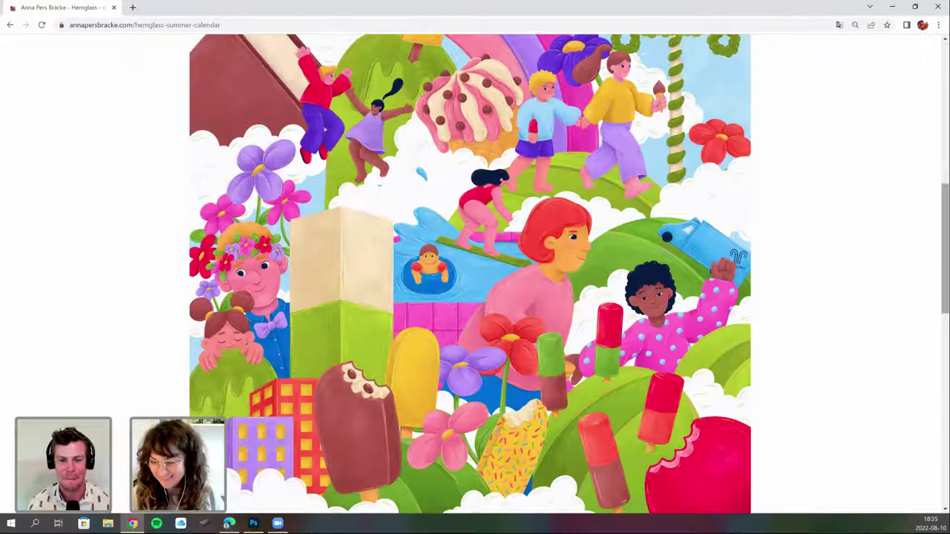
{"action": "scroll", "coordinate": [475, 275], "scroll_direction": "down", "scroll_amount": 1}
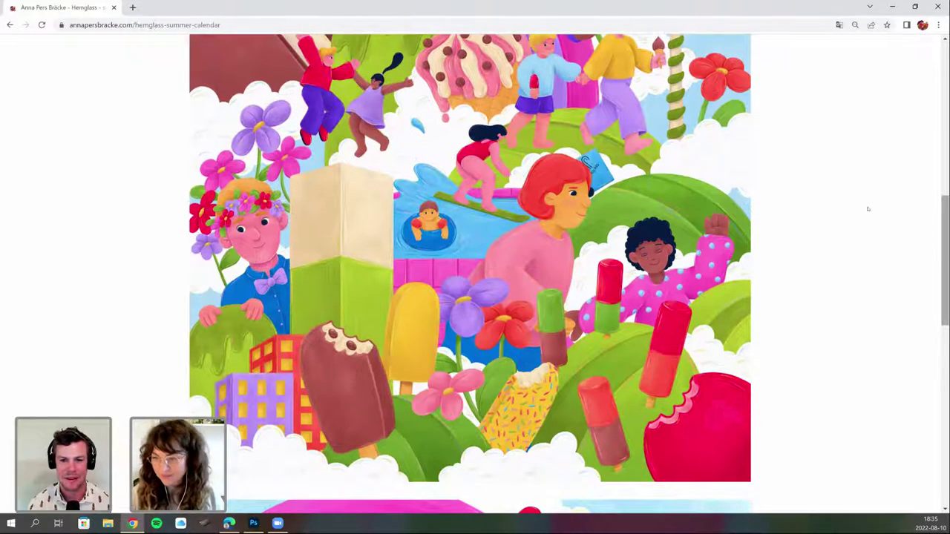
{"action": "scroll", "coordinate": [469, 275], "scroll_direction": "up", "scroll_amount": 1}
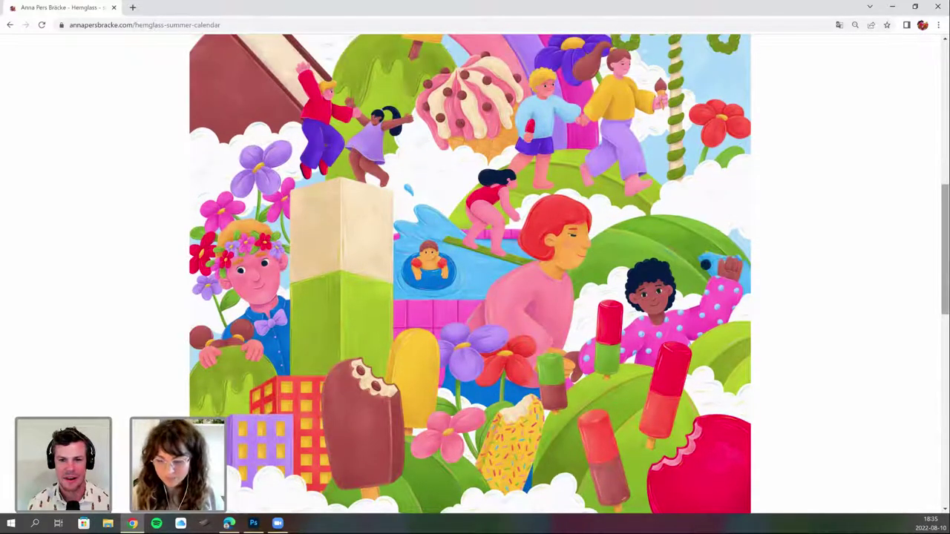
{"action": "scroll", "coordinate": [469, 275], "scroll_direction": "up", "scroll_amount": 1}
{"action": "scroll", "coordinate": [469, 275], "scroll_direction": "up", "scroll_amount": 1}
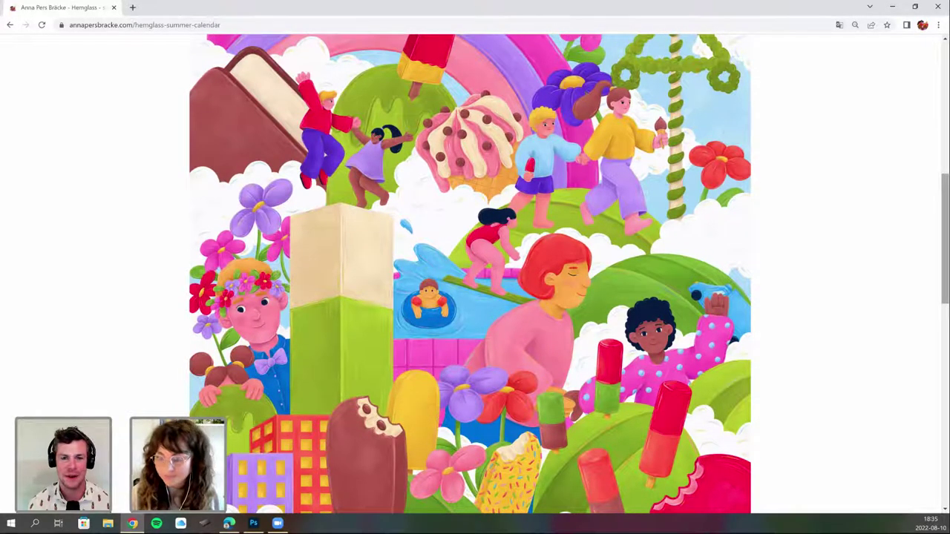
{"action": "scroll", "coordinate": [470, 274], "scroll_direction": "up", "scroll_amount": 1}
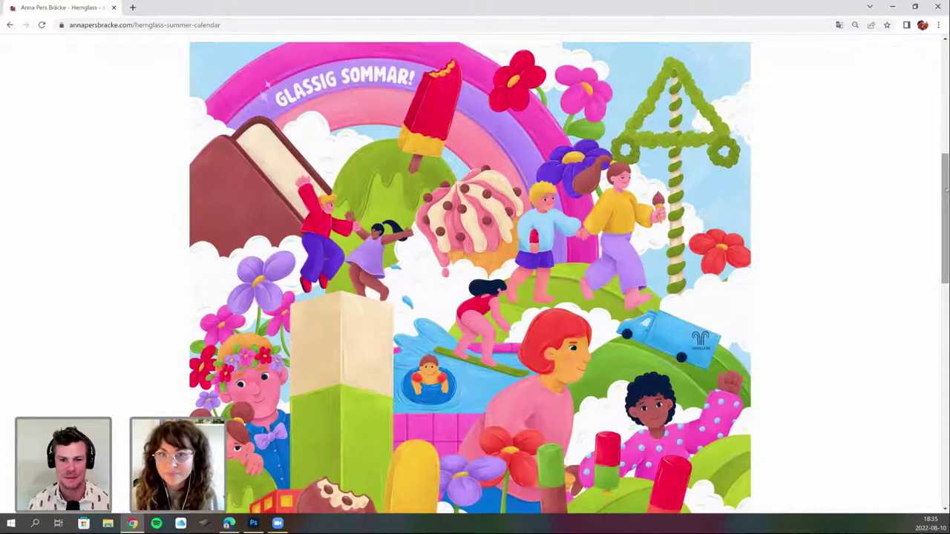
{"action": "scroll", "coordinate": [469, 274], "scroll_direction": "down", "scroll_amount": 1}
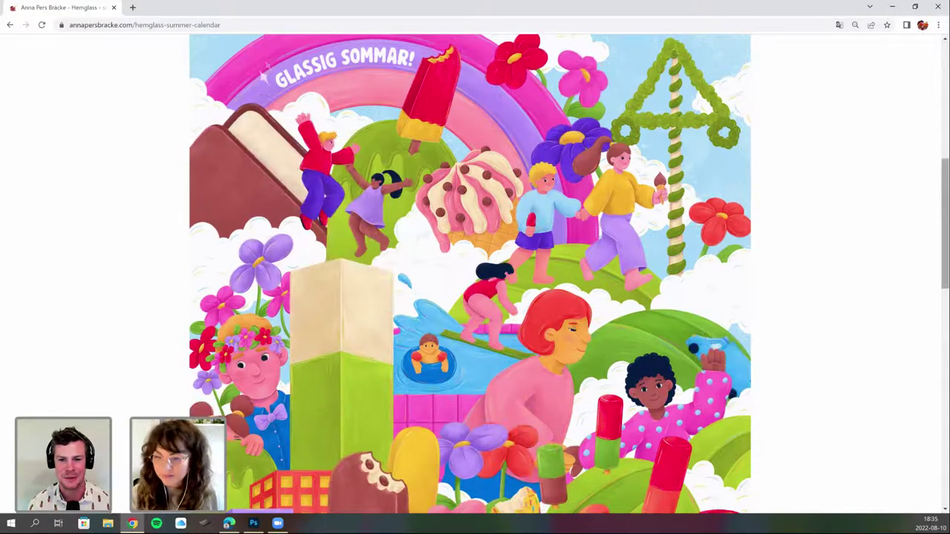
{"action": "scroll", "coordinate": [470, 274], "scroll_direction": "up", "scroll_amount": 1}
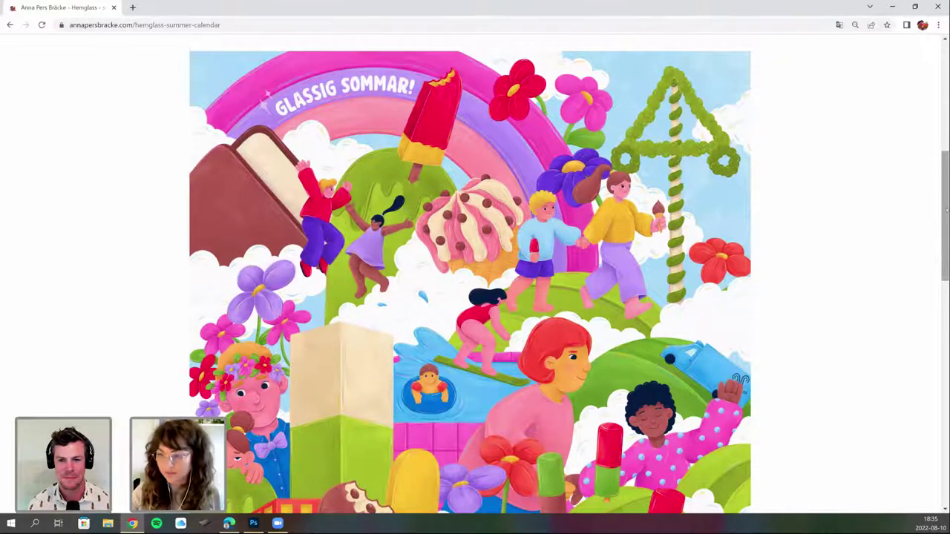
{"action": "scroll", "coordinate": [944, 212], "scroll_direction": "down", "scroll_amount": 1}
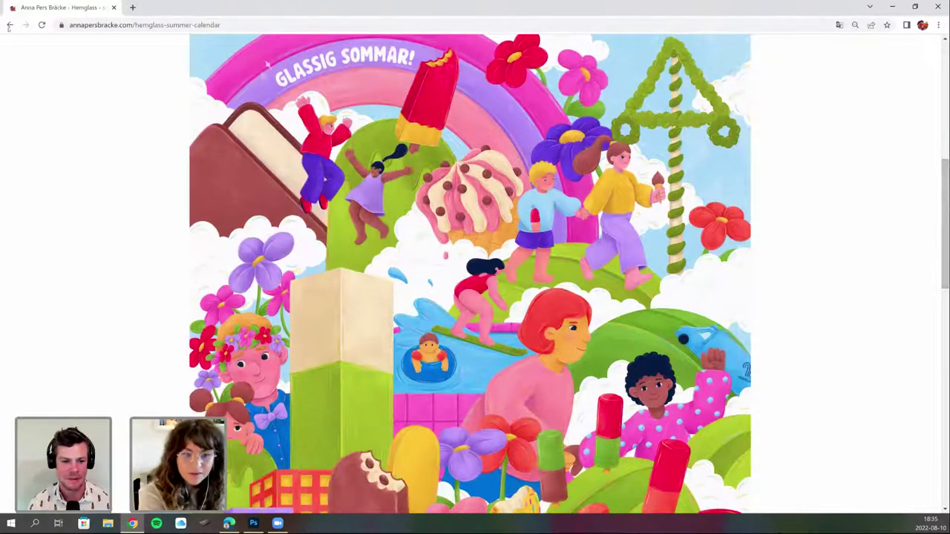
{"action": "key", "text": "alt+Left"}
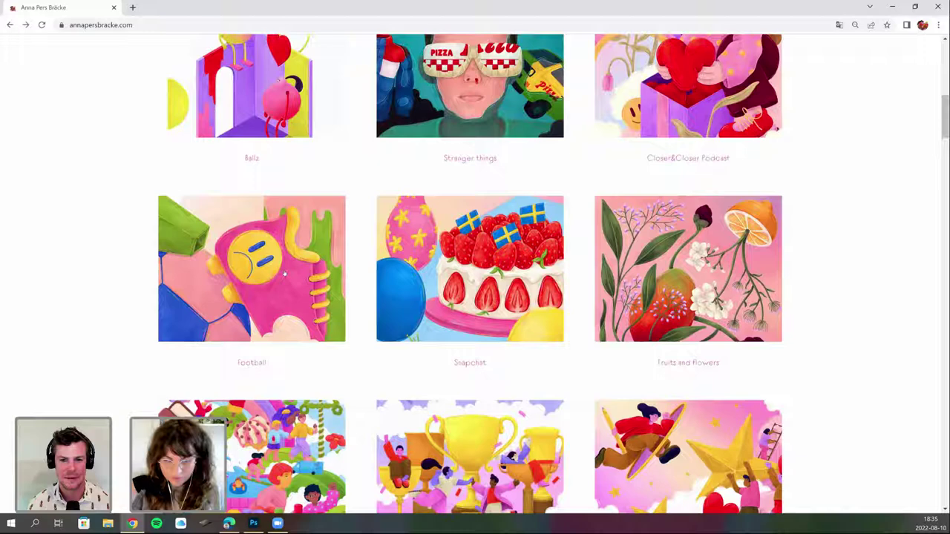
Open the Football project and view its description and the illustration of the whistle, ball, shoes and bottle.
{"action": "left_click", "coordinate": [284, 273]}
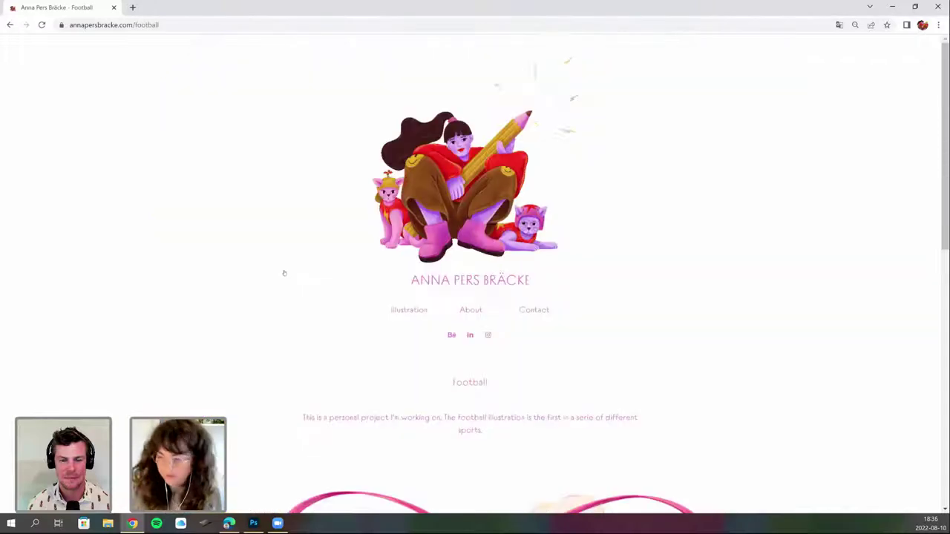
{"action": "scroll", "coordinate": [284, 273], "scroll_direction": "down", "scroll_amount": 1}
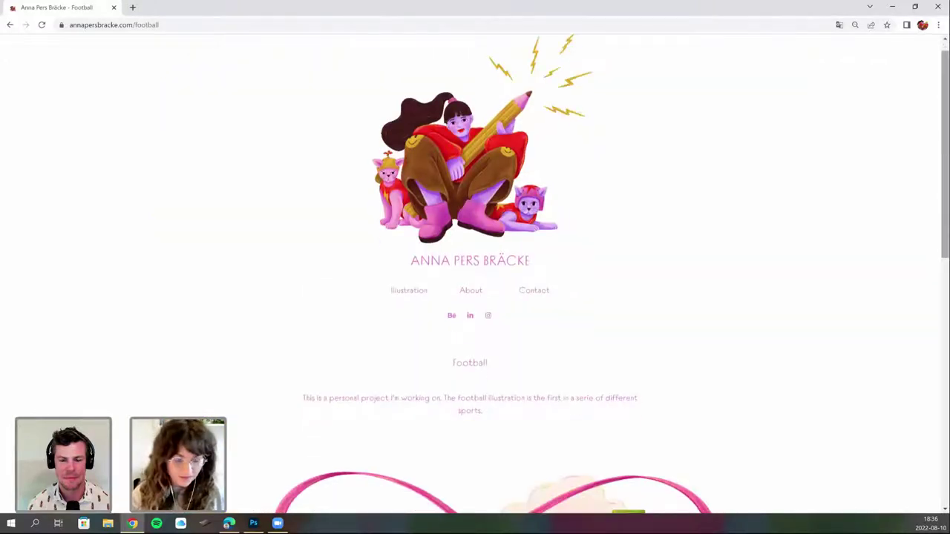
{"action": "scroll", "coordinate": [475, 273], "scroll_direction": "down", "scroll_amount": 2}
{"action": "scroll", "coordinate": [475, 273], "scroll_direction": "down", "scroll_amount": 2}
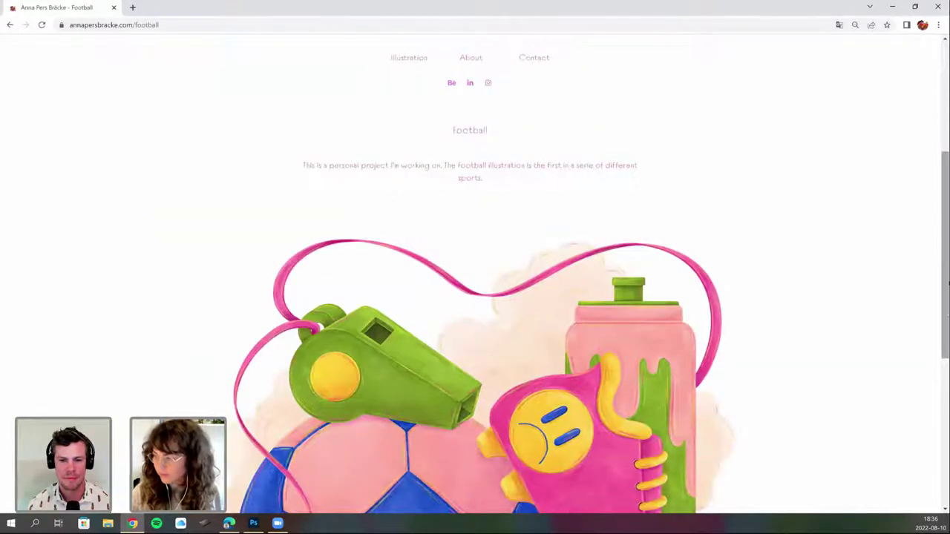
{"action": "scroll", "coordinate": [475, 273], "scroll_direction": "down", "scroll_amount": 2}
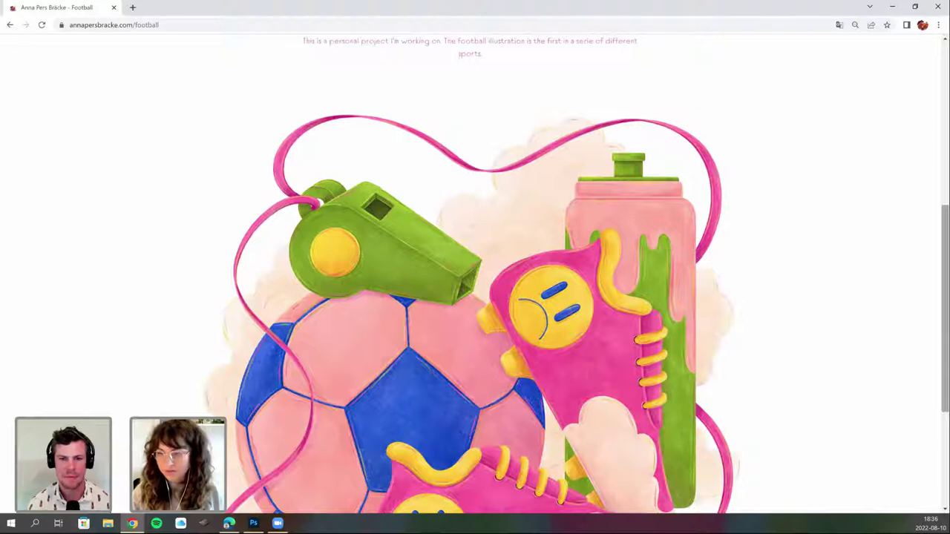
Look over the Football illustration, from the whistle and bottle at its upper edge to the shoes and ball below.
{"action": "scroll", "coordinate": [475, 273], "scroll_direction": "down", "scroll_amount": 1}
{"action": "scroll", "coordinate": [476, 273], "scroll_direction": "down", "scroll_amount": 1}
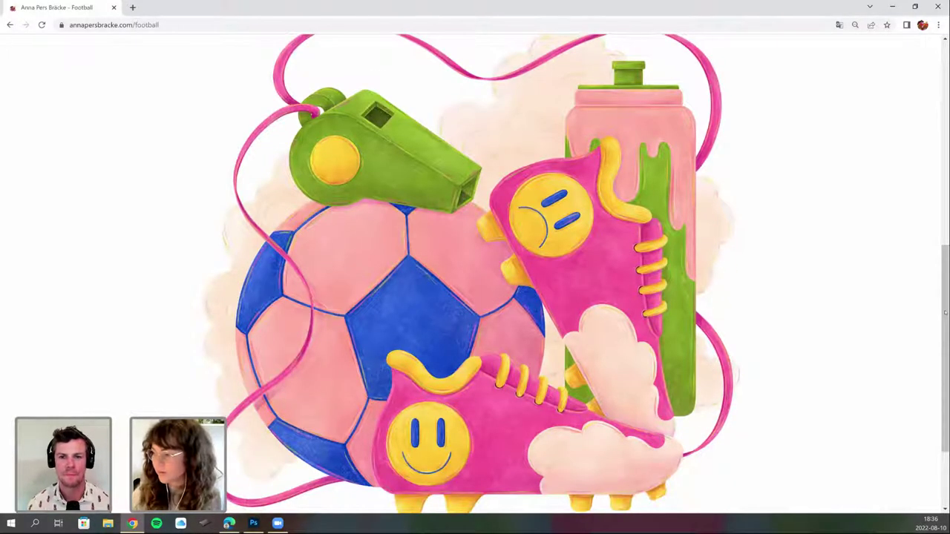
{"action": "scroll", "coordinate": [475, 273], "scroll_direction": "up", "scroll_amount": 1}
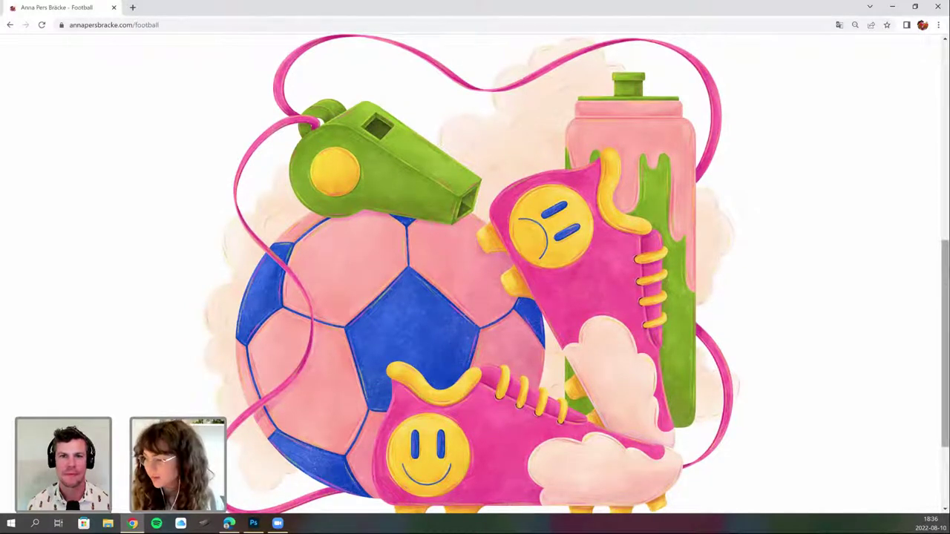
{"action": "scroll", "coordinate": [475, 273], "scroll_direction": "down", "scroll_amount": 1}
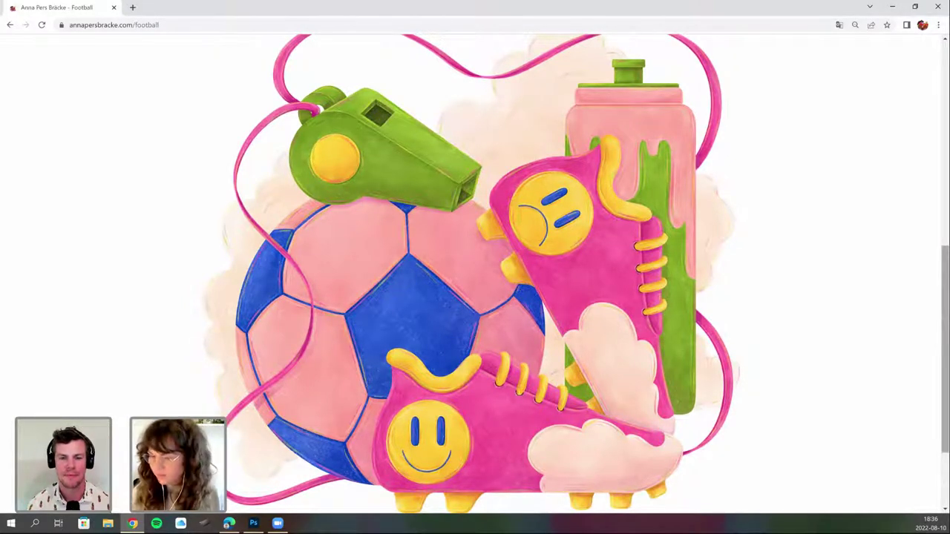
{"action": "scroll", "coordinate": [947, 319], "scroll_direction": "up", "scroll_amount": 1}
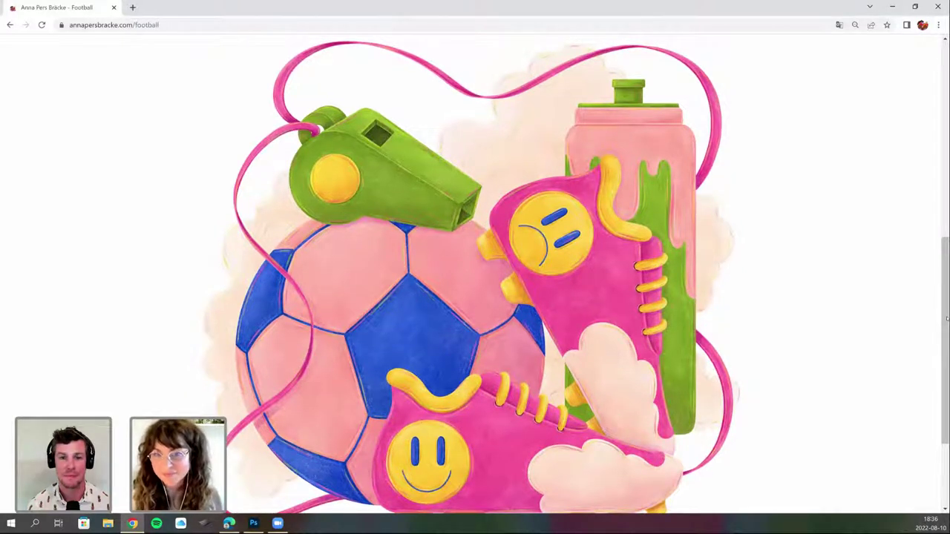
{"action": "scroll", "coordinate": [948, 320], "scroll_direction": "down", "scroll_amount": 1}
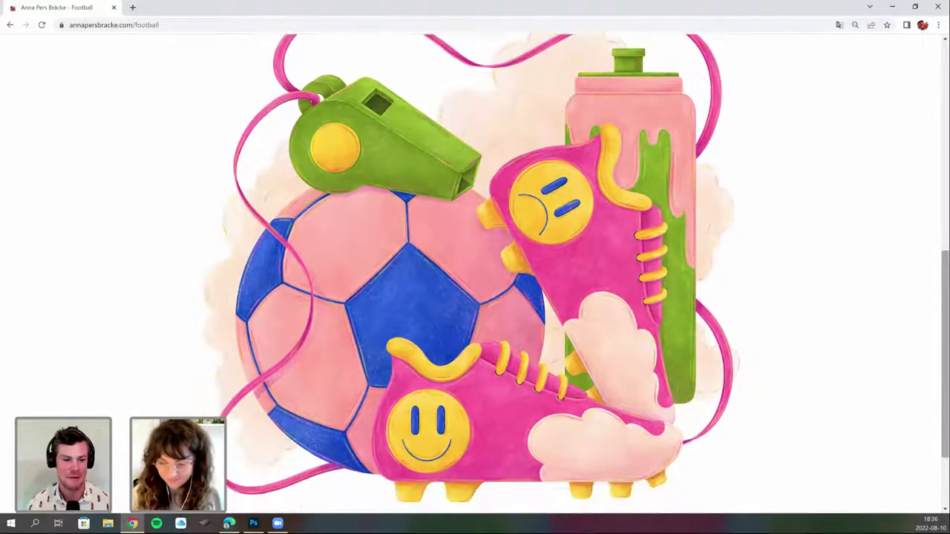
{"action": "scroll", "coordinate": [475, 275], "scroll_direction": "up", "scroll_amount": 1}
{"action": "scroll", "coordinate": [390, 505], "scroll_direction": "up", "scroll_amount": 2}
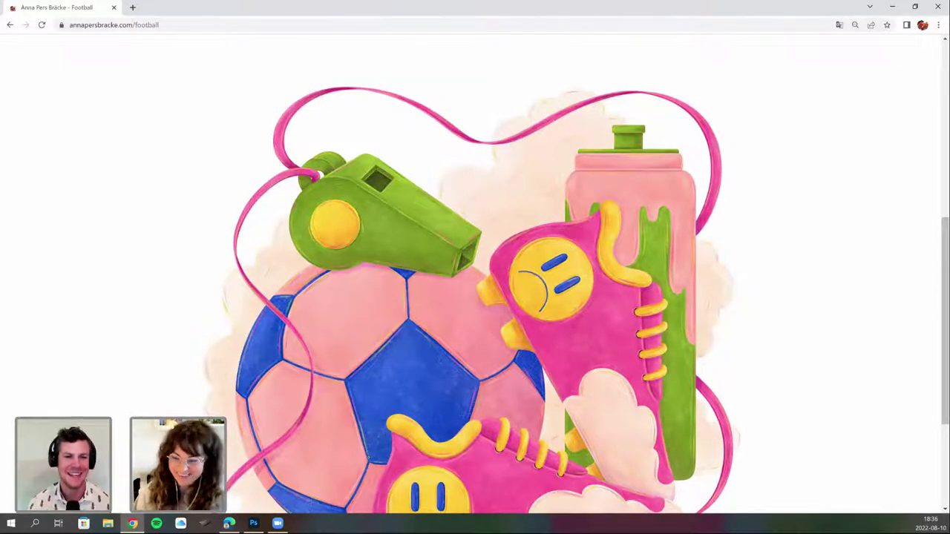
{"action": "left_click_drag", "start_coordinate": [944, 287], "coordinate": [921, 289]}
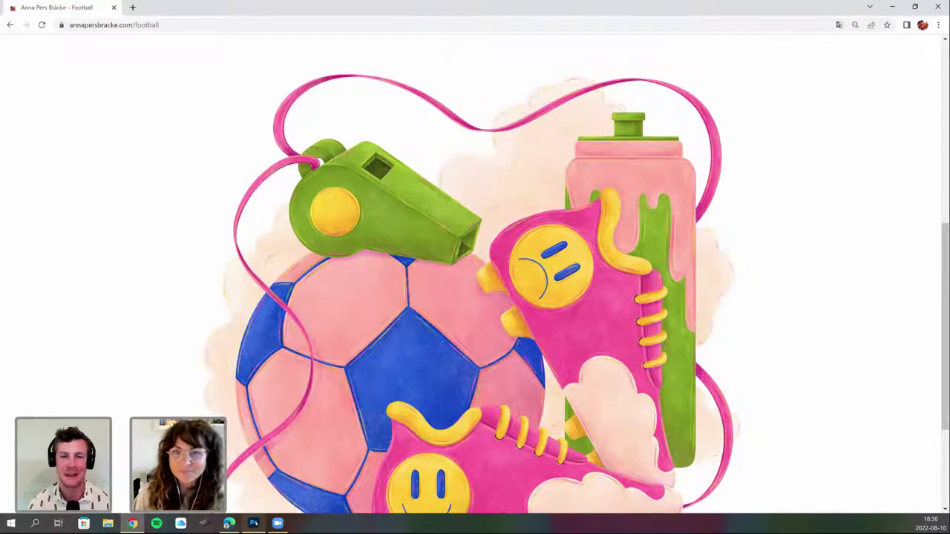
Switch to Photoshop with boxing.psd open and show the Lager 58 layer containing the flat-coloured boxing sketch.
{"action": "mouse_move", "coordinate": [254, 524]}
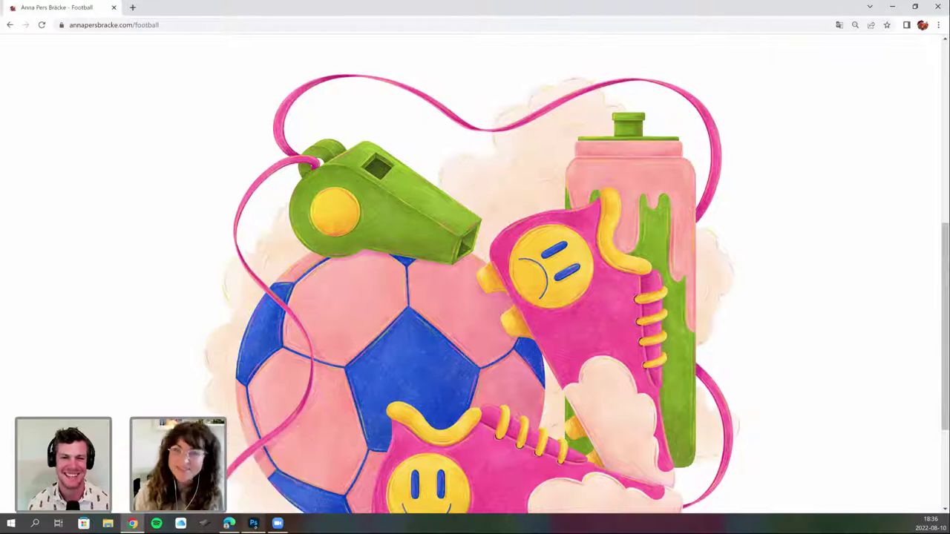
{"action": "left_click", "coordinate": [254, 523]}
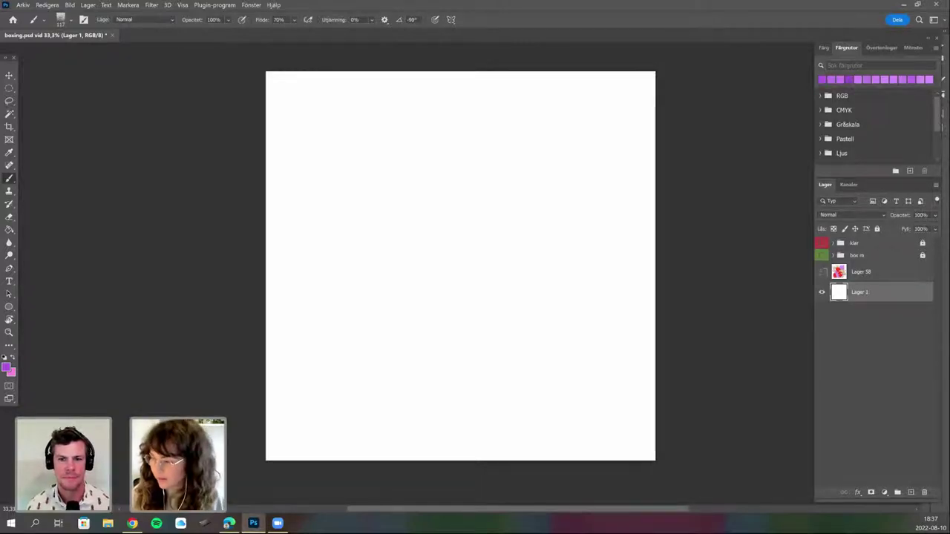
{"action": "left_click", "coordinate": [822, 272]}
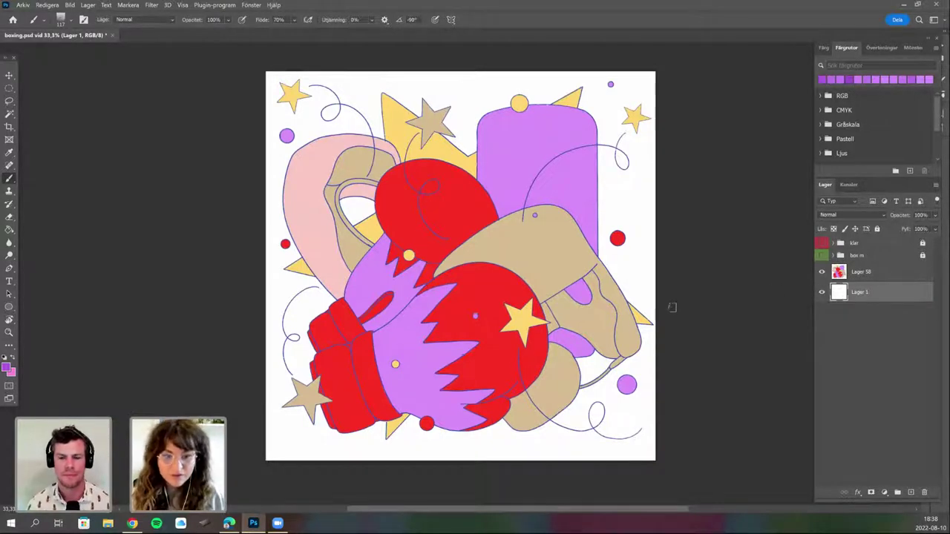
Duplicate the Lager 58 sketch layer and hide the copy.
{"action": "left_click_drag", "start_coordinate": [861, 275], "coordinate": [911, 492]}
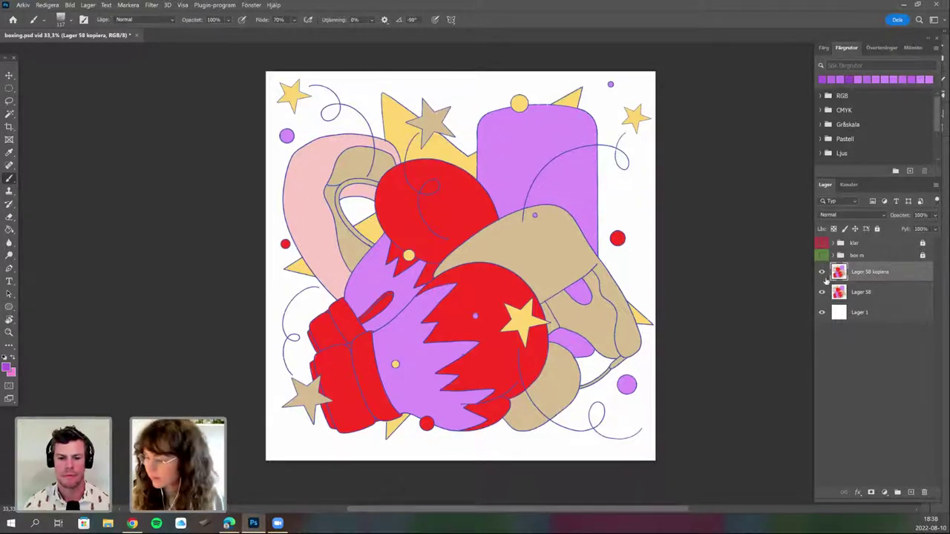
{"action": "left_click", "coordinate": [823, 272]}
Set the original Lager 58 sketch layer to the Multiplicera blend mode and lower its opacity to 21%.
{"action": "left_click", "coordinate": [865, 294]}
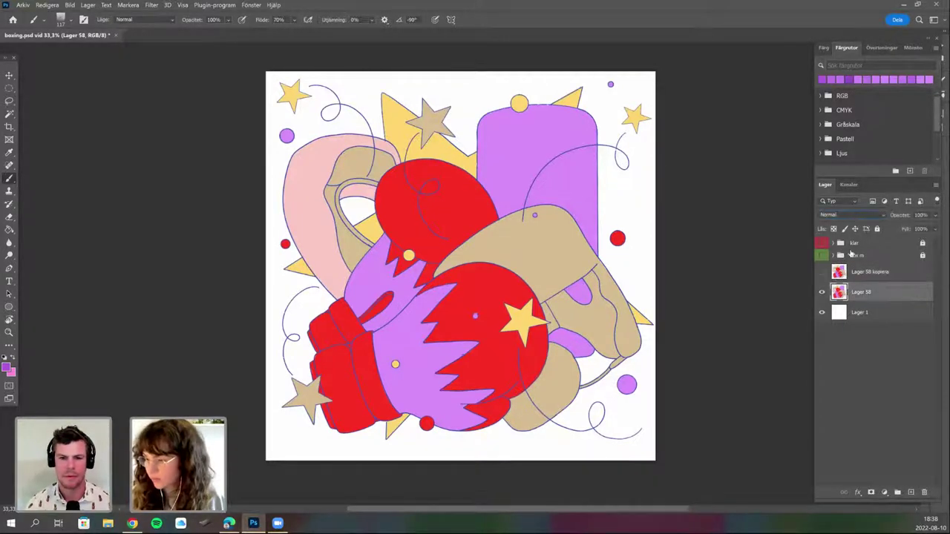
{"action": "left_click", "coordinate": [853, 215]}
{"action": "left_click", "coordinate": [854, 254]}
{"action": "left_click", "coordinate": [936, 215]}
{"action": "left_click_drag", "start_coordinate": [937, 228], "coordinate": [901, 228]}
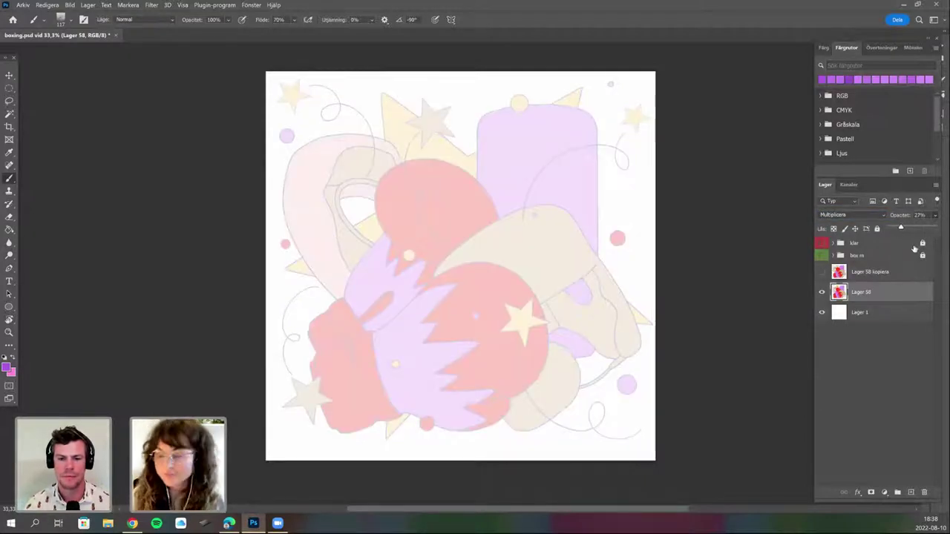
{"action": "left_click_drag", "start_coordinate": [901, 228], "coordinate": [899, 228]}
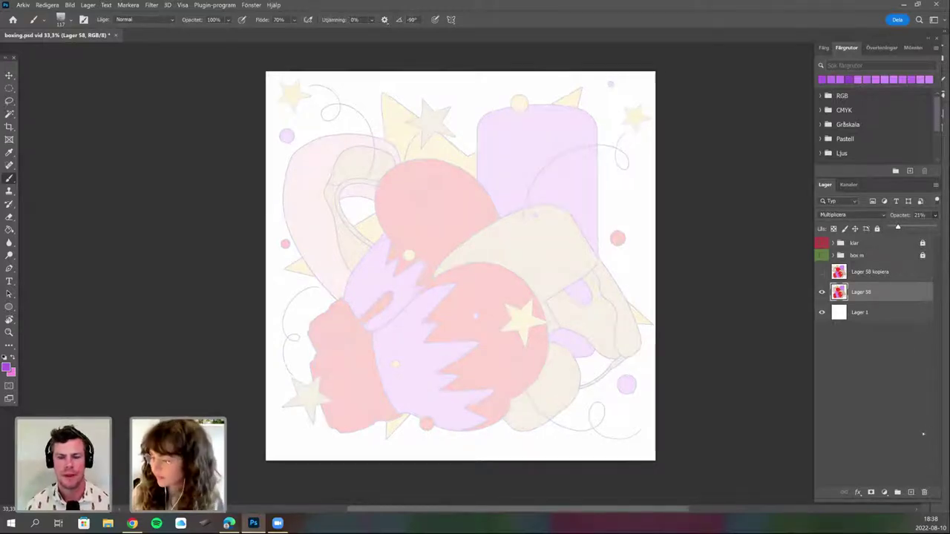
Add an empty layer beneath Lager 58, show the full-colour copy, and sample the boxing glove's red as the foreground colour.
{"action": "left_click", "coordinate": [911, 493], "text": "ctrl"}
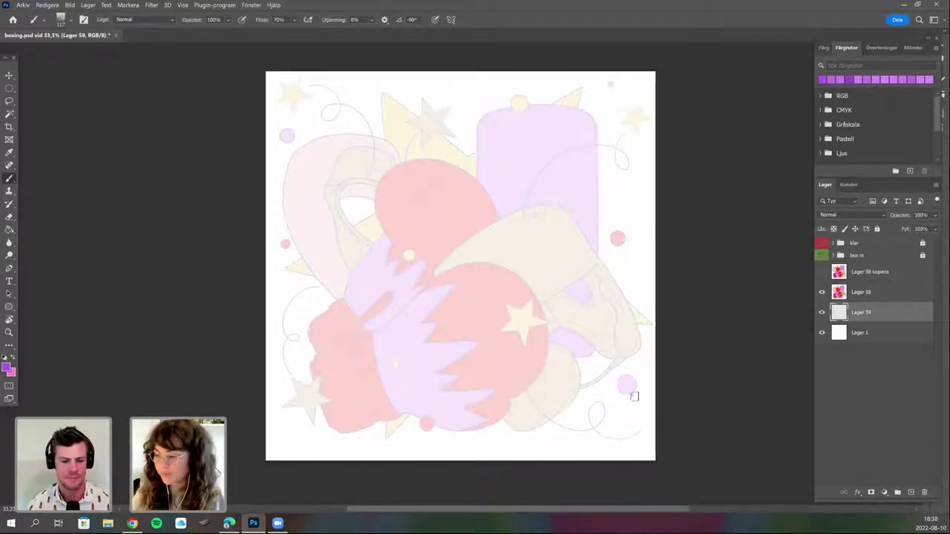
{"action": "left_click_drag", "start_coordinate": [621, 409], "coordinate": [674, 401]}
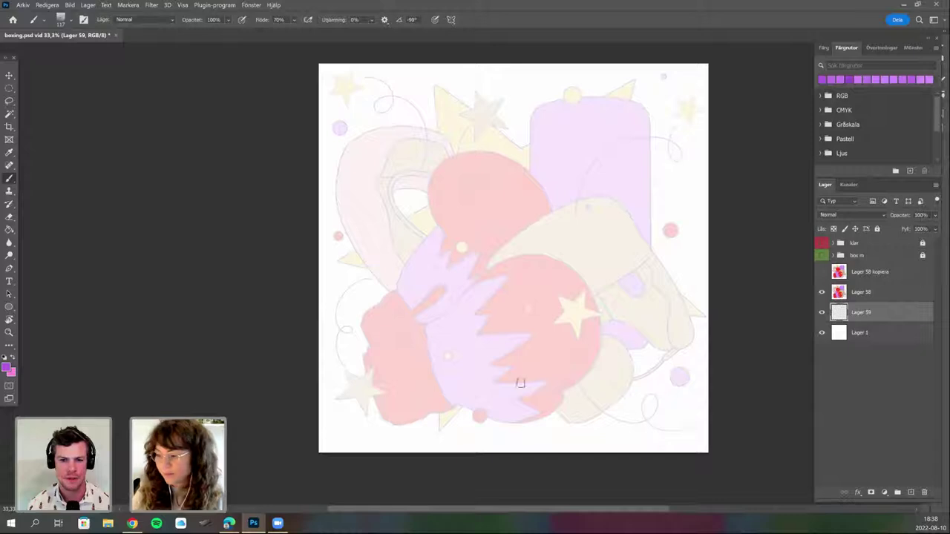
{"action": "left_click", "coordinate": [822, 272]}
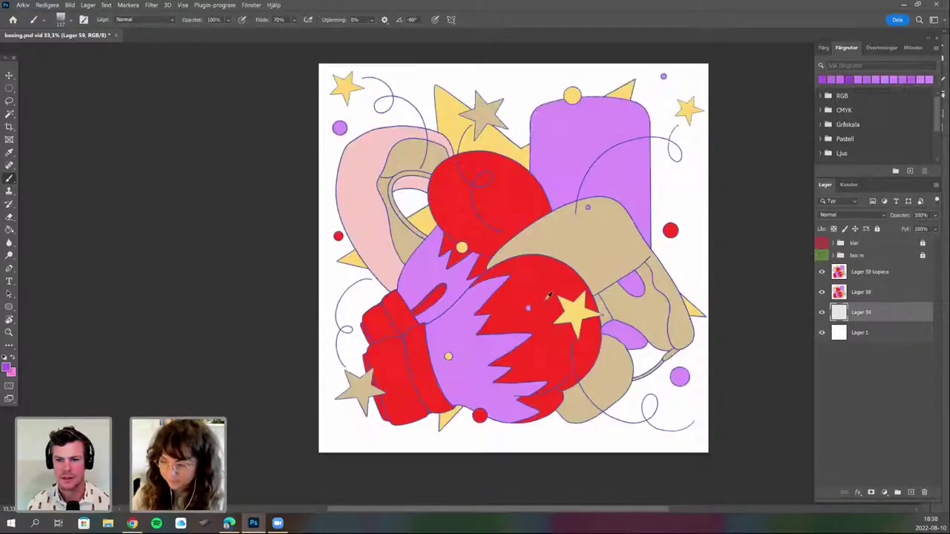
{"action": "left_click", "coordinate": [546, 318], "text": "alt"}
Choose the tecka 4h brush from the Brushes 2022 set and set its size to 22 px.
{"action": "right_click", "coordinate": [546, 317]}
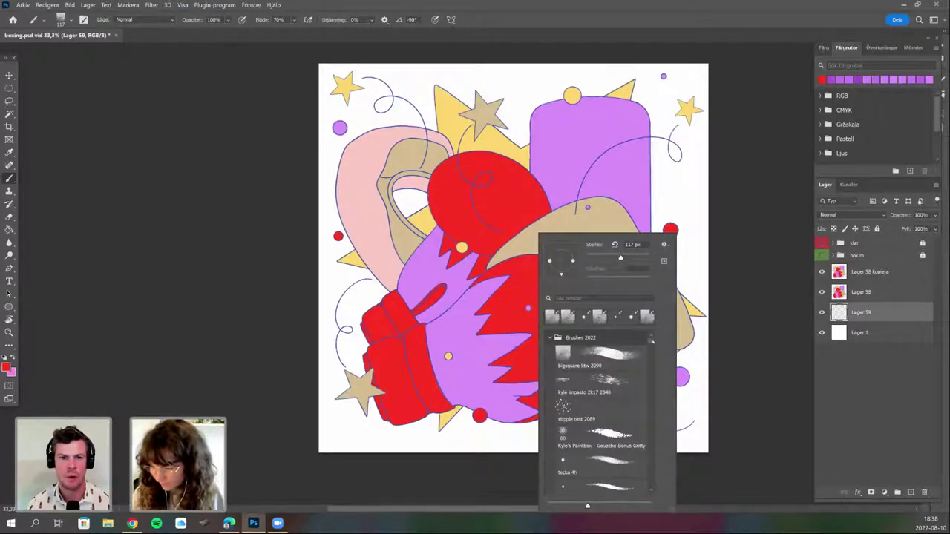
{"action": "left_click", "coordinate": [619, 460]}
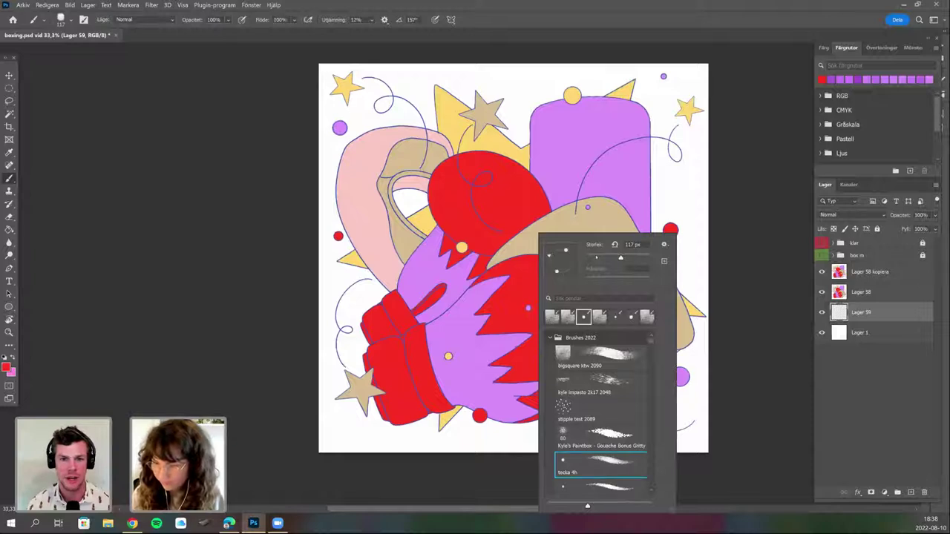
{"action": "left_click", "coordinate": [637, 244]}
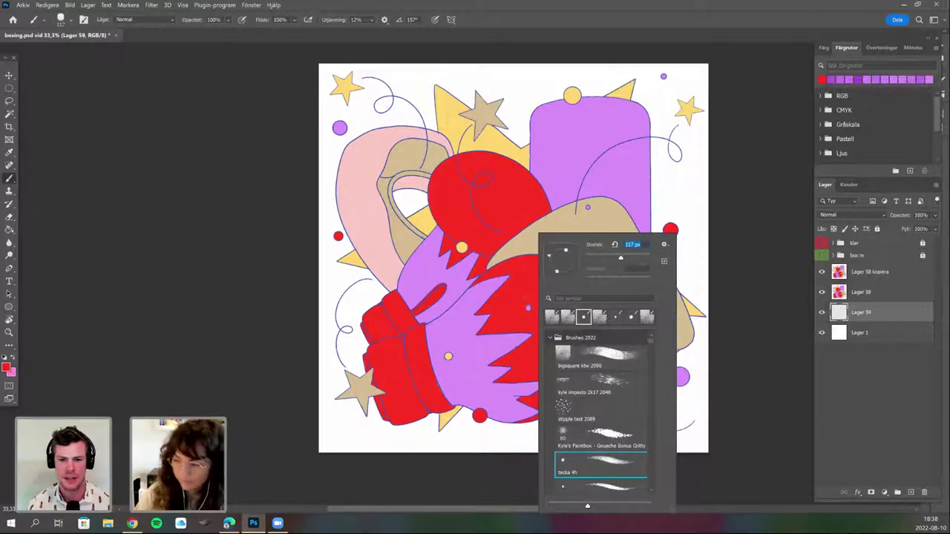
{"action": "type", "text": "18"}
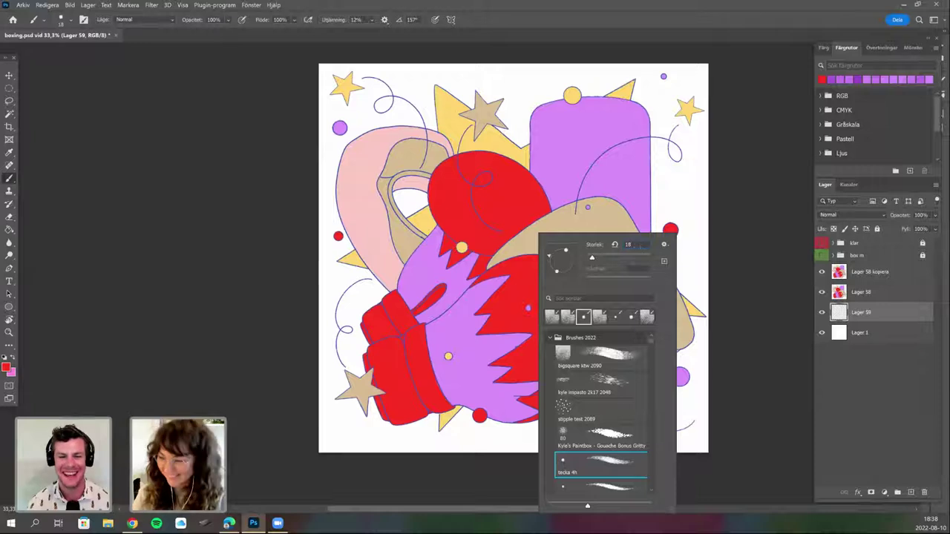
{"action": "double_click", "coordinate": [628, 245]}
{"action": "type", "text": "22"}
{"action": "key", "text": "Return"}
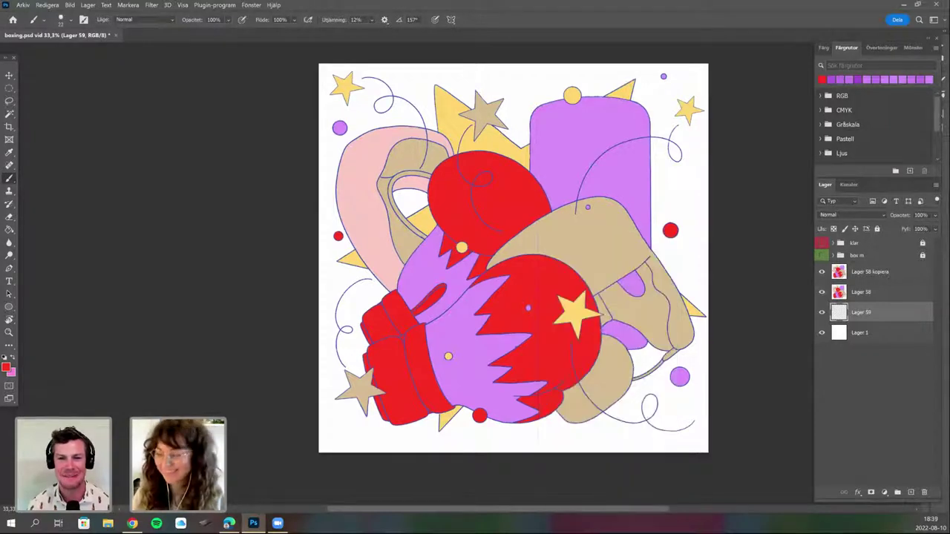
Hide the full-colour Lager 58 kopiera layer to work from the faded sketch around the boxing gloves.
{"action": "left_click_drag", "start_coordinate": [664, 334], "coordinate": [682, 316]}
{"action": "left_click", "coordinate": [822, 272]}
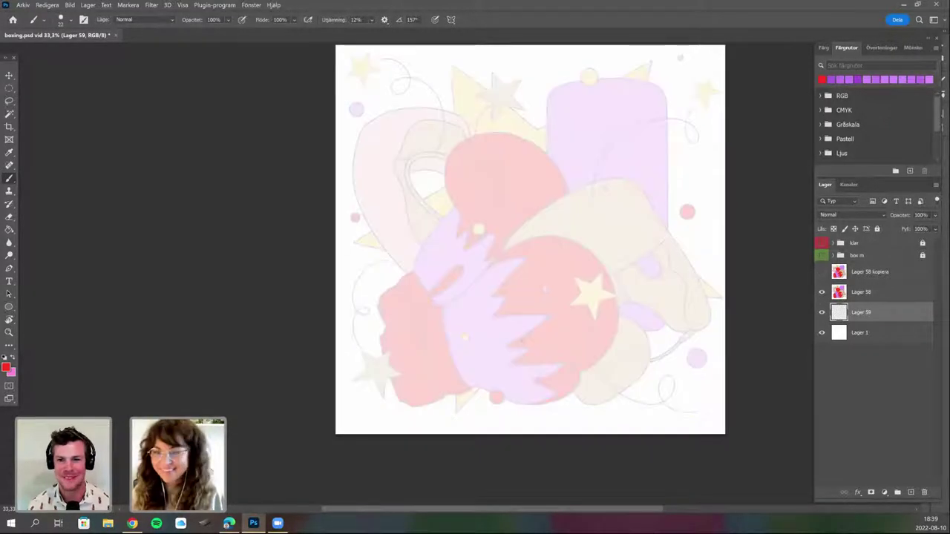
{"action": "left_click_drag", "start_coordinate": [522, 340], "coordinate": [512, 350]}
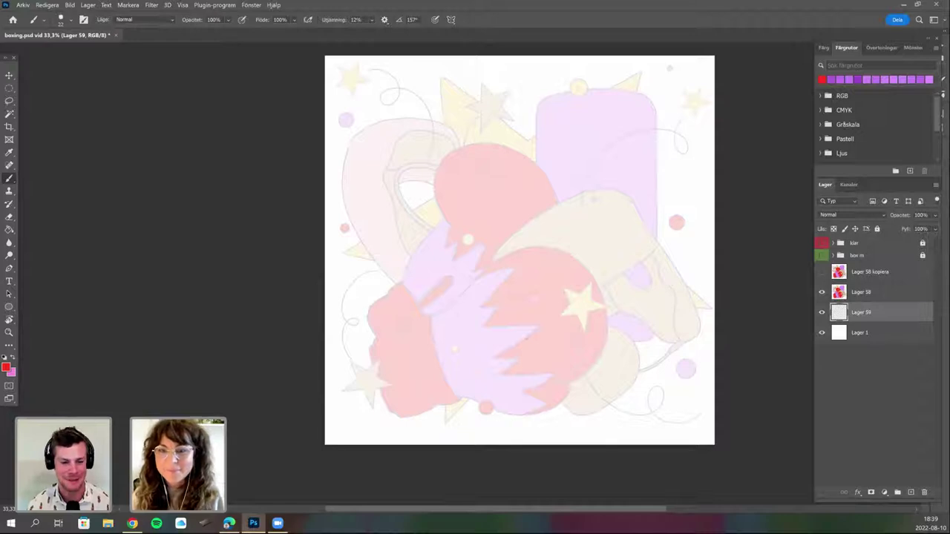
{"action": "scroll", "coordinate": [527, 339], "scroll_direction": "up", "scroll_amount": 2}
{"action": "left_click_drag", "start_coordinate": [521, 288], "coordinate": [526, 260]}
{"action": "scroll", "coordinate": [525, 261], "scroll_direction": "up", "scroll_amount": 5}
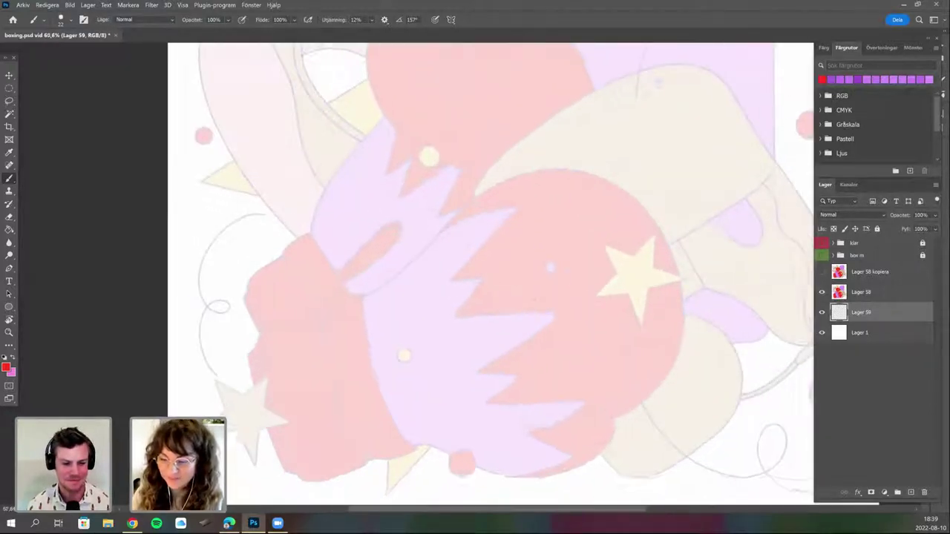
{"action": "left_click_drag", "start_coordinate": [416, 319], "coordinate": [447, 312]}
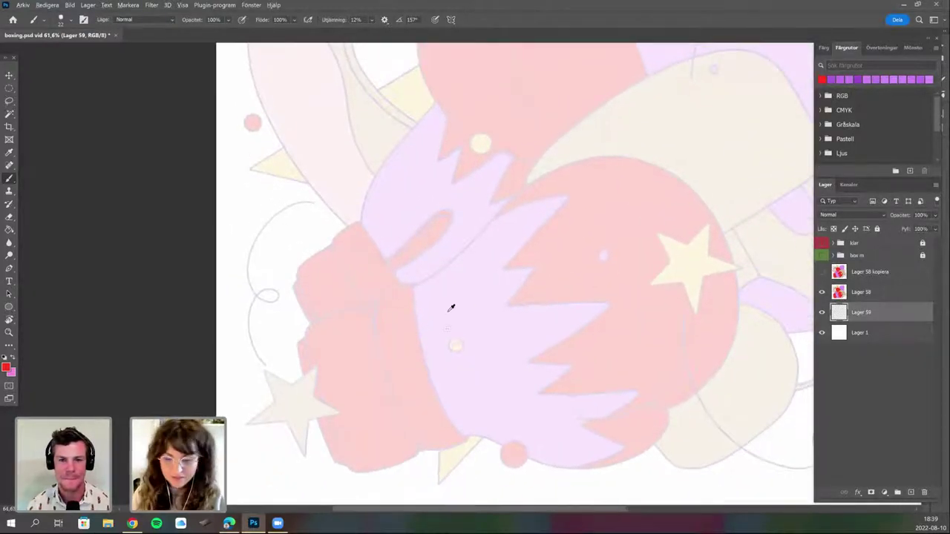
{"action": "scroll", "coordinate": [438, 300], "scroll_direction": "up", "scroll_amount": 1}
{"action": "scroll", "coordinate": [475, 275], "scroll_direction": "up", "scroll_amount": 1}
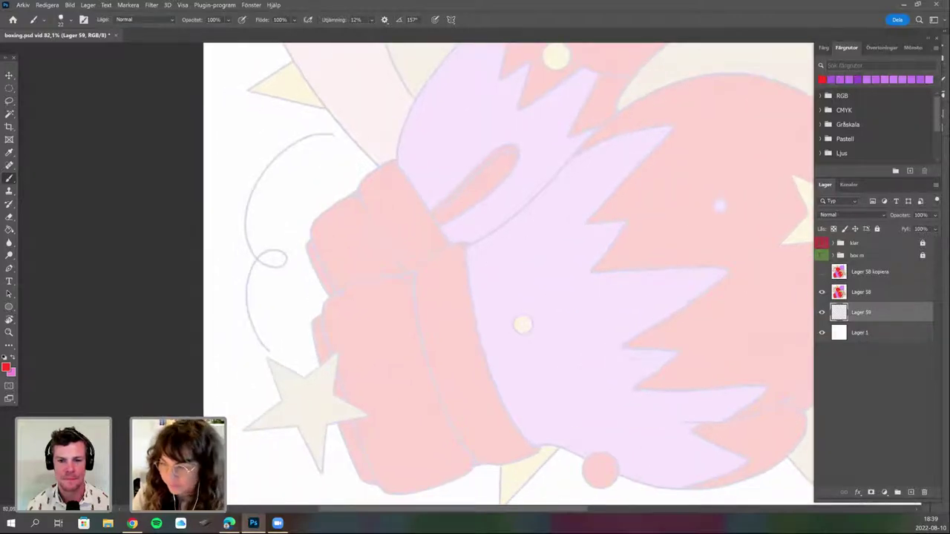
Try brush smoothing at 34% and at 0%, paint a test stroke along the glove's upper edge, and undo the stroke.
{"action": "left_click", "coordinate": [372, 21]}
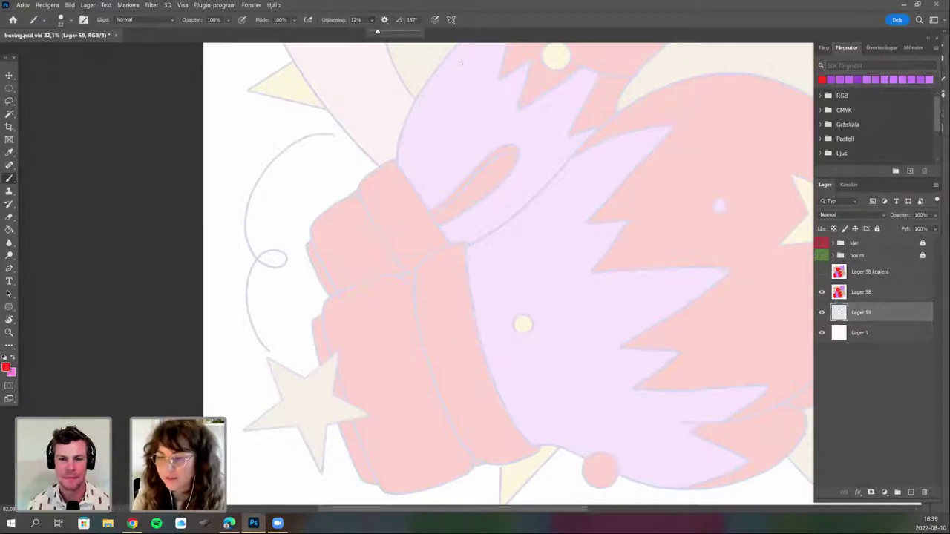
{"action": "left_click_drag", "start_coordinate": [556, 96], "coordinate": [514, 112]}
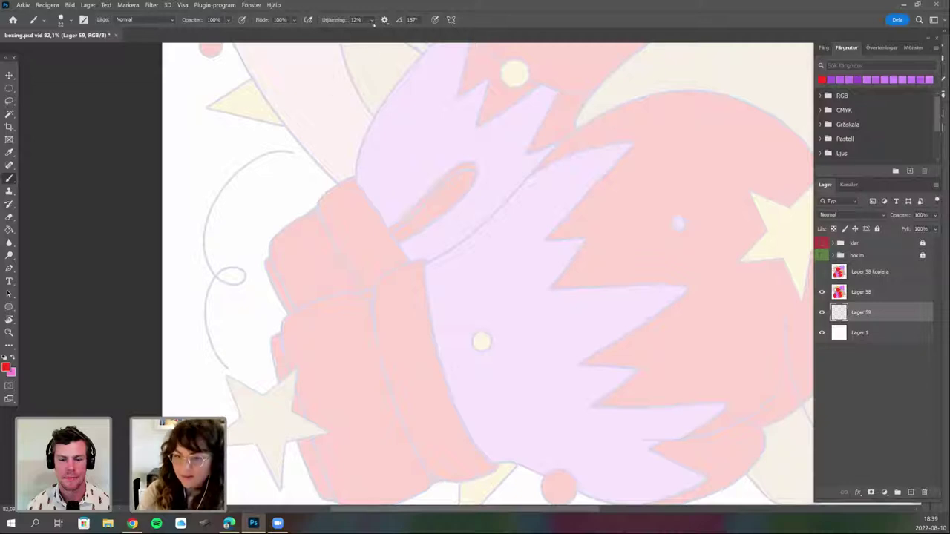
{"action": "left_click", "coordinate": [373, 21]}
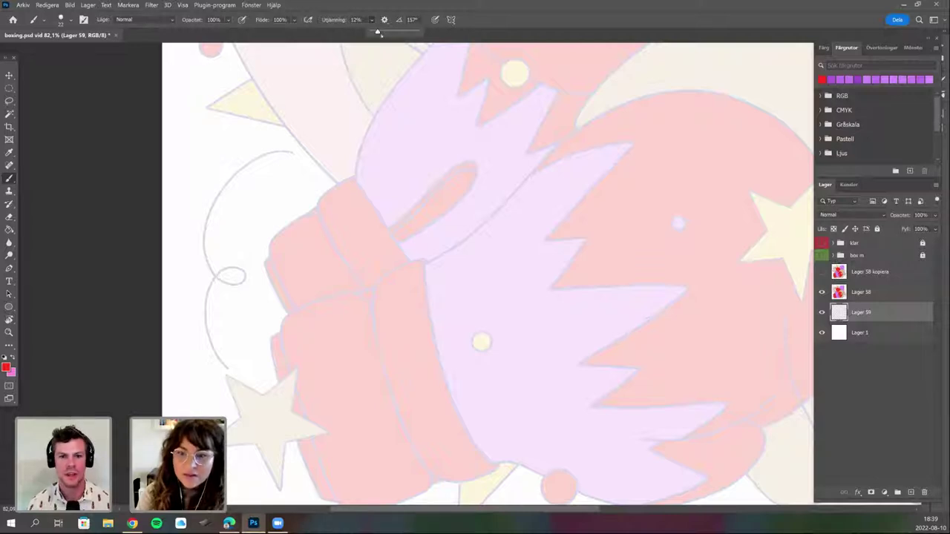
{"action": "left_click_drag", "start_coordinate": [378, 32], "coordinate": [387, 32]}
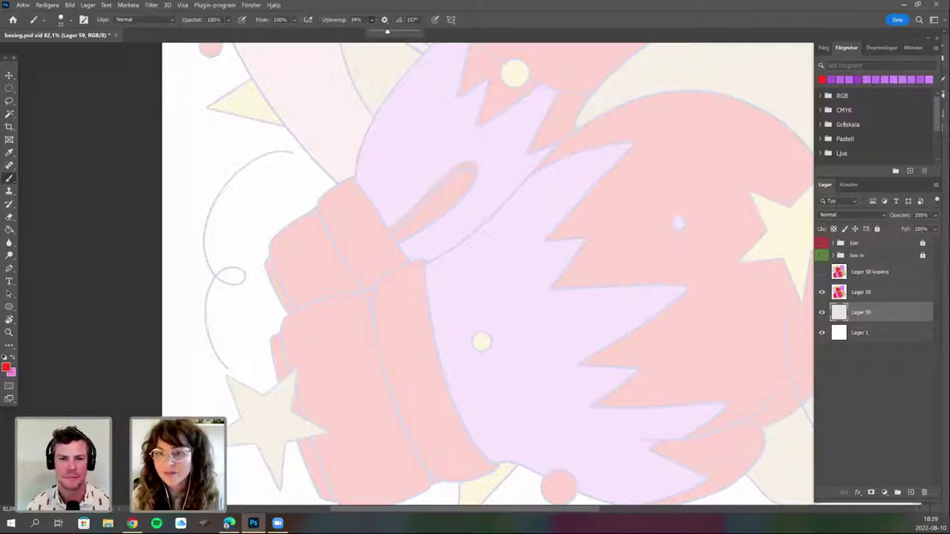
{"action": "left_click_drag", "start_coordinate": [387, 32], "coordinate": [372, 32]}
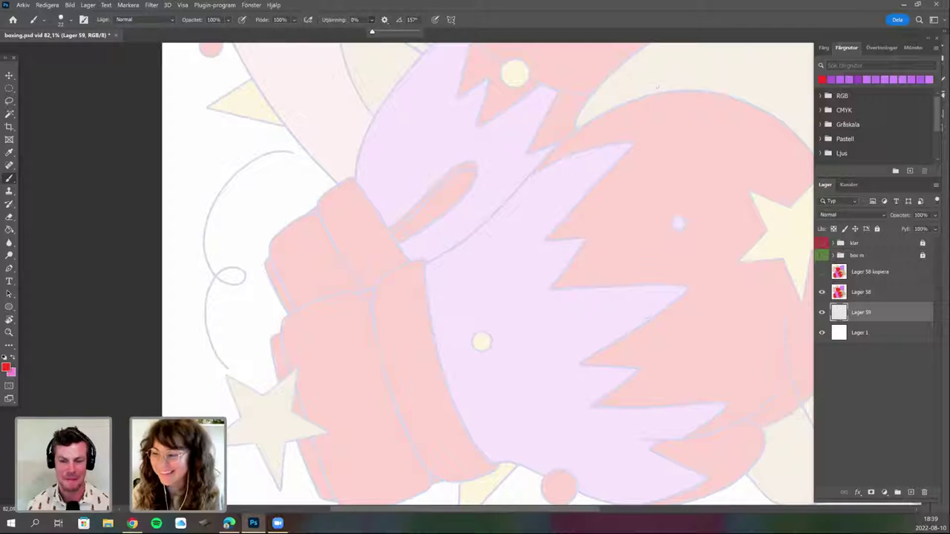
{"action": "mouse_move", "coordinate": [663, 92]}
{"action": "left_mouse_down"}
{"action": "mouse_move", "coordinate": [613, 106]}
{"action": "mouse_move", "coordinate": [539, 161]}
{"action": "left_mouse_up"}
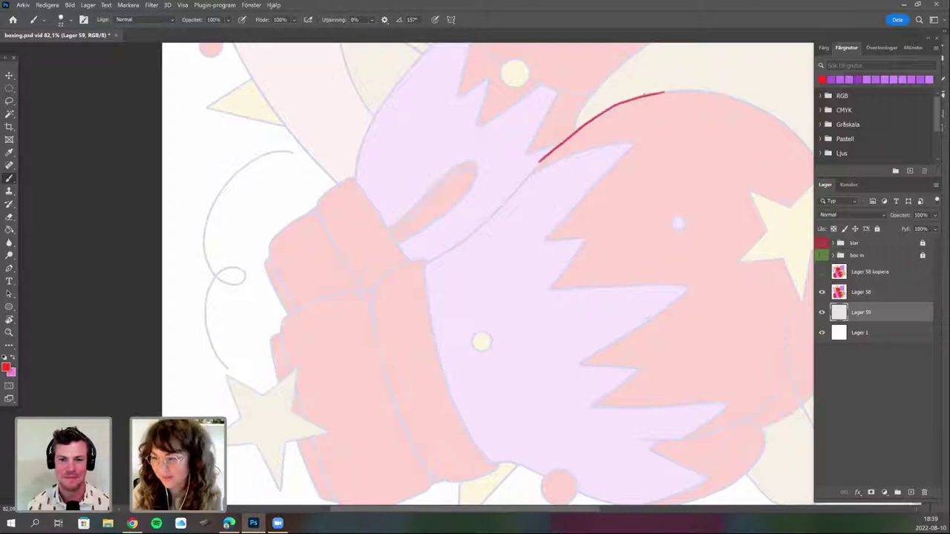
{"action": "key", "text": "ctrl+z"}
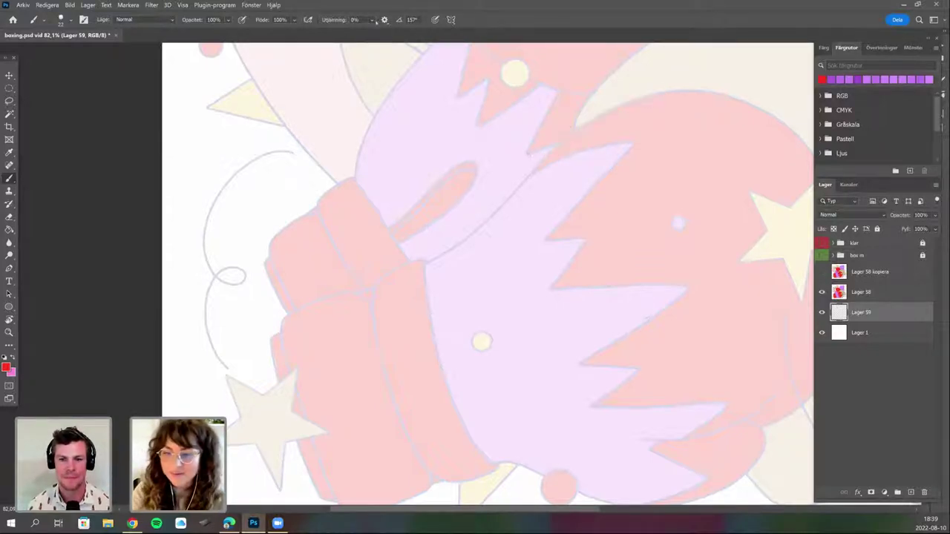
Set the brush smoothing to 33% and trace the upper edges of the glove's cuff in red.
{"action": "left_click", "coordinate": [391, 33]}
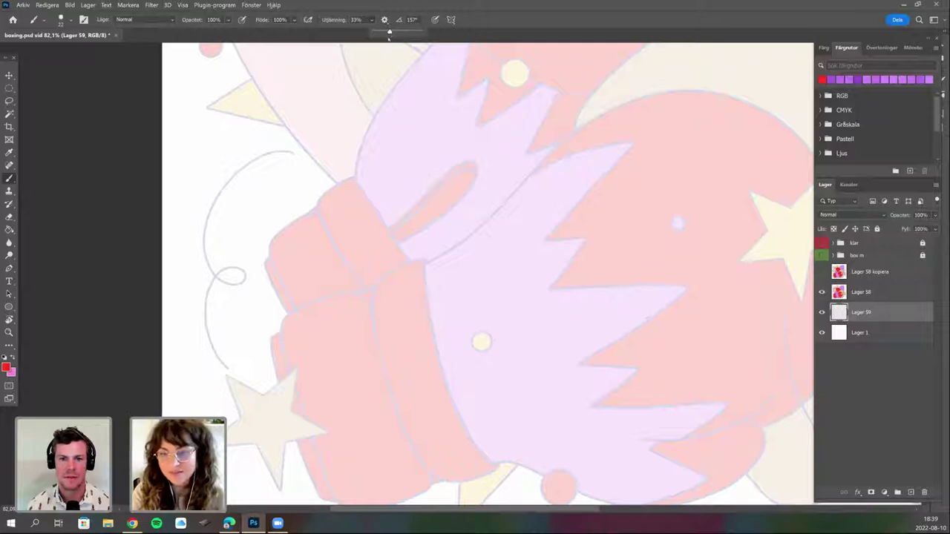
{"action": "left_click_drag", "start_coordinate": [576, 129], "coordinate": [526, 177]}
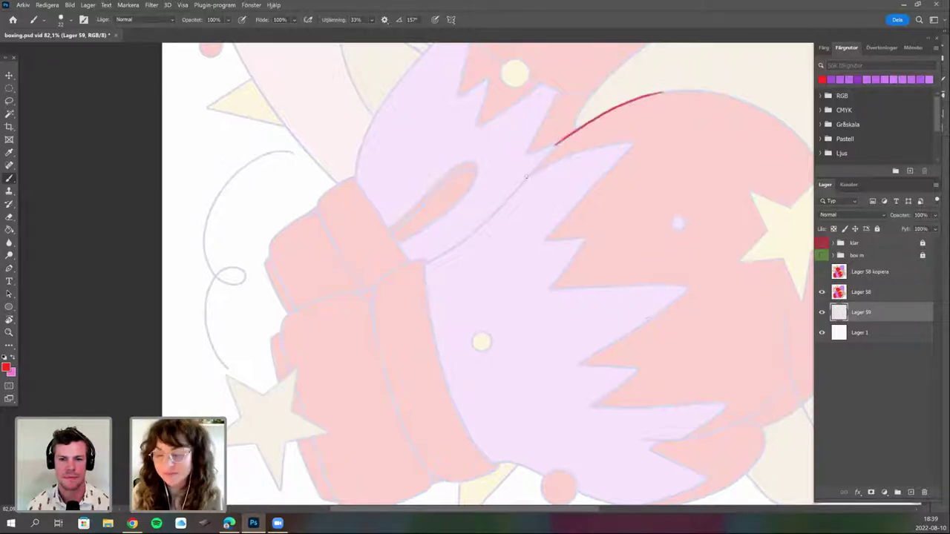
{"action": "scroll", "coordinate": [512, 281], "scroll_direction": "up", "scroll_amount": 1}
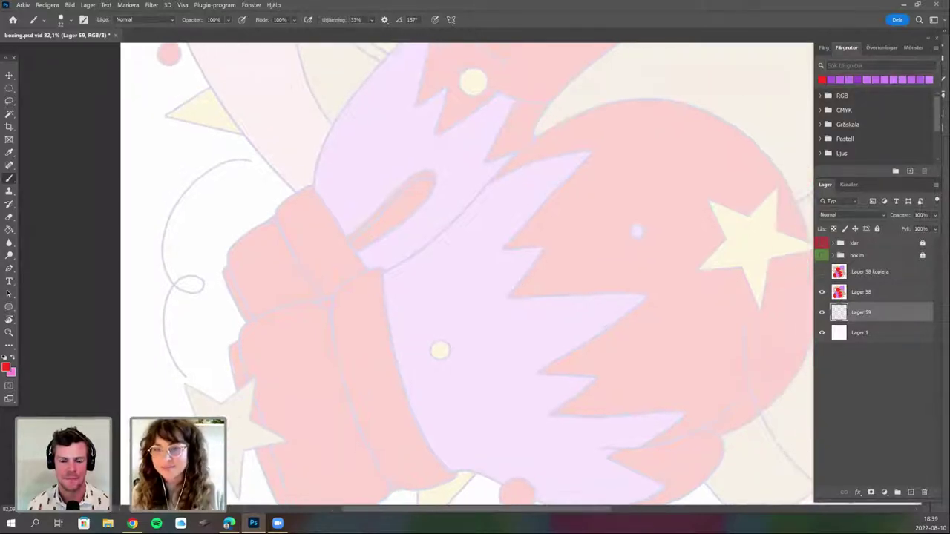
{"action": "scroll", "coordinate": [496, 246], "scroll_direction": "up", "scroll_amount": 1}
{"action": "left_click_drag", "start_coordinate": [466, 301], "coordinate": [568, 257]}
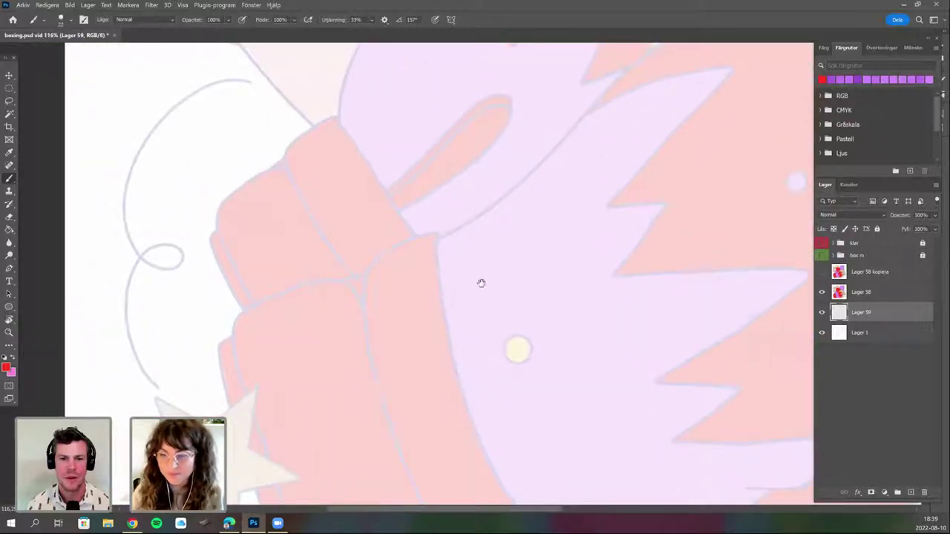
{"action": "left_click_drag", "start_coordinate": [481, 282], "coordinate": [505, 265]}
{"action": "scroll", "coordinate": [496, 240], "scroll_direction": "up", "scroll_amount": 1}
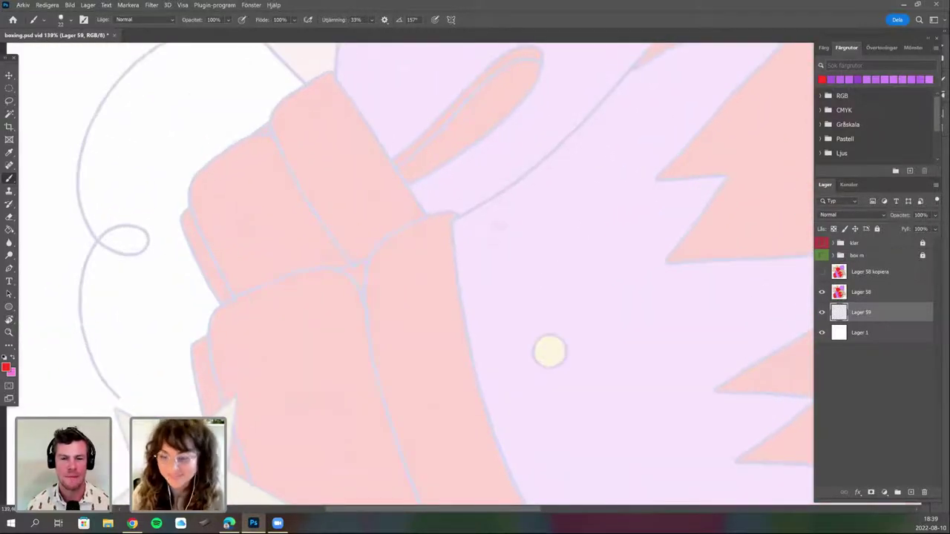
{"action": "mouse_move", "coordinate": [460, 215]}
{"action": "left_mouse_down"}
{"action": "mouse_move", "coordinate": [387, 235]}
{"action": "mouse_move", "coordinate": [367, 334]}
{"action": "mouse_move", "coordinate": [529, 287]}
{"action": "mouse_move", "coordinate": [450, 222]}
{"action": "mouse_move", "coordinate": [346, 250]}
{"action": "mouse_move", "coordinate": [307, 284]}
{"action": "left_mouse_up"}
{"action": "scroll", "coordinate": [397, 245], "scroll_direction": "down", "scroll_amount": 3}
{"action": "scroll", "coordinate": [397, 246], "scroll_direction": "left", "scroll_amount": 1}
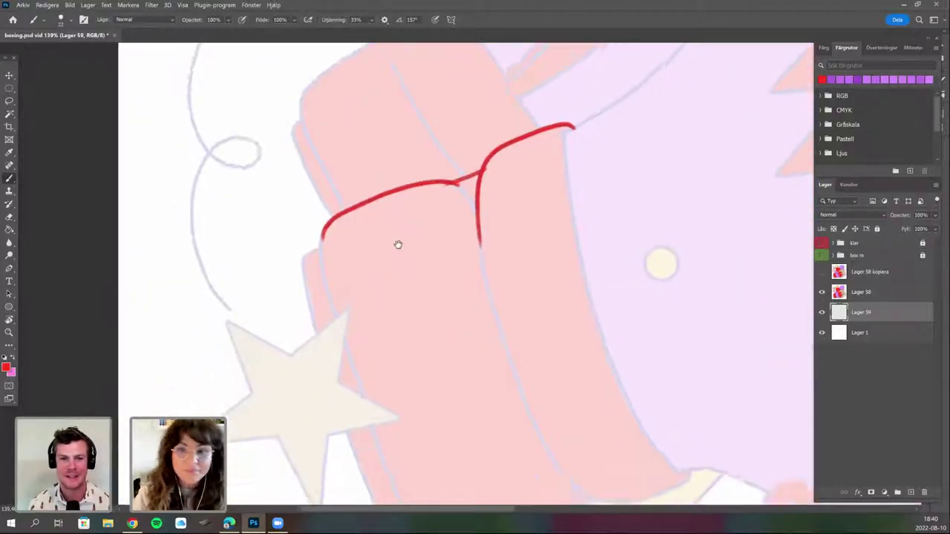
Rotate the canvas and trace the wide cuff section's outer side and lower edge in red.
{"action": "mouse_move", "coordinate": [330, 199]}
{"action": "left_mouse_down"}
{"action": "mouse_move", "coordinate": [377, 418]}
{"action": "mouse_move", "coordinate": [362, 379]}
{"action": "left_mouse_up"}
{"action": "scroll", "coordinate": [360, 250], "scroll_direction": "down", "scroll_amount": 4}
{"action": "scroll", "coordinate": [360, 249], "scroll_direction": "right", "scroll_amount": 1}
{"action": "key", "text": "ctrl+z"}
{"action": "key", "text": "r"}
{"action": "left_click_drag", "start_coordinate": [394, 199], "coordinate": [384, 253]}
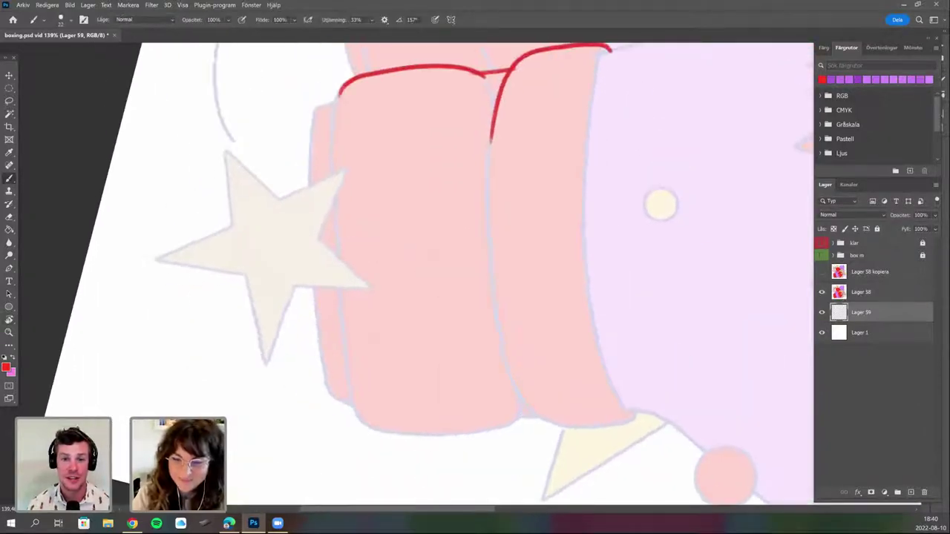
{"action": "mouse_move", "coordinate": [338, 92]}
{"action": "left_mouse_down"}
{"action": "mouse_move", "coordinate": [334, 192]}
{"action": "mouse_move", "coordinate": [350, 393]}
{"action": "mouse_move", "coordinate": [413, 438]}
{"action": "mouse_move", "coordinate": [506, 431]}
{"action": "mouse_move", "coordinate": [520, 415]}
{"action": "left_mouse_up"}
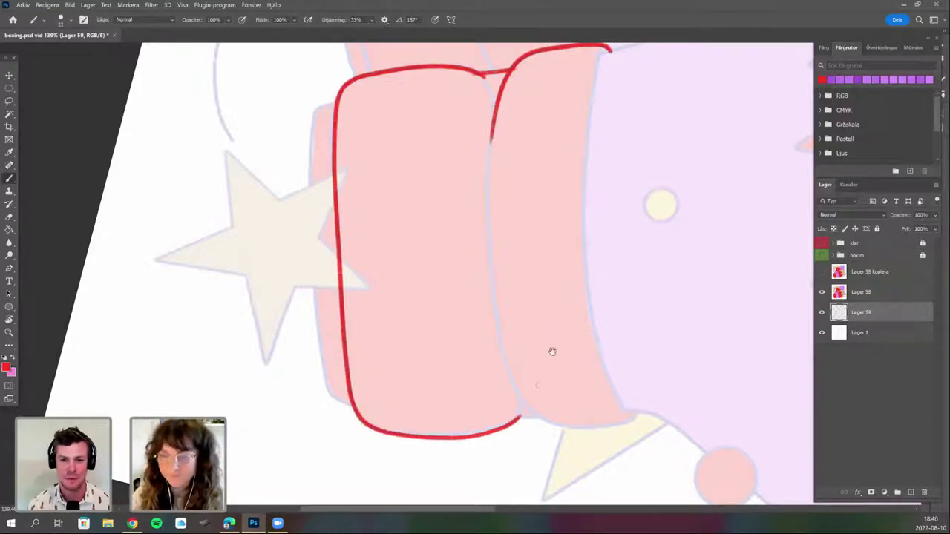
Extend the red outline along the lower end of the narrow cuff band to the glove body.
{"action": "left_click_drag", "start_coordinate": [479, 359], "coordinate": [434, 294]}
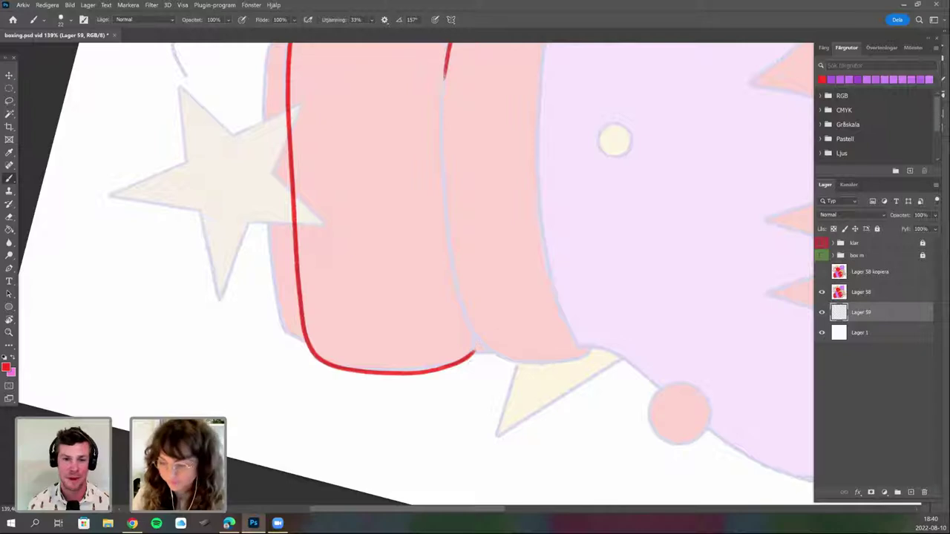
{"action": "mouse_move", "coordinate": [469, 357]}
{"action": "left_mouse_down"}
{"action": "mouse_move", "coordinate": [506, 346]}
{"action": "mouse_move", "coordinate": [424, 326]}
{"action": "mouse_move", "coordinate": [466, 340]}
{"action": "mouse_move", "coordinate": [519, 322]}
{"action": "left_mouse_up"}
{"action": "key", "text": "ctrl+z"}
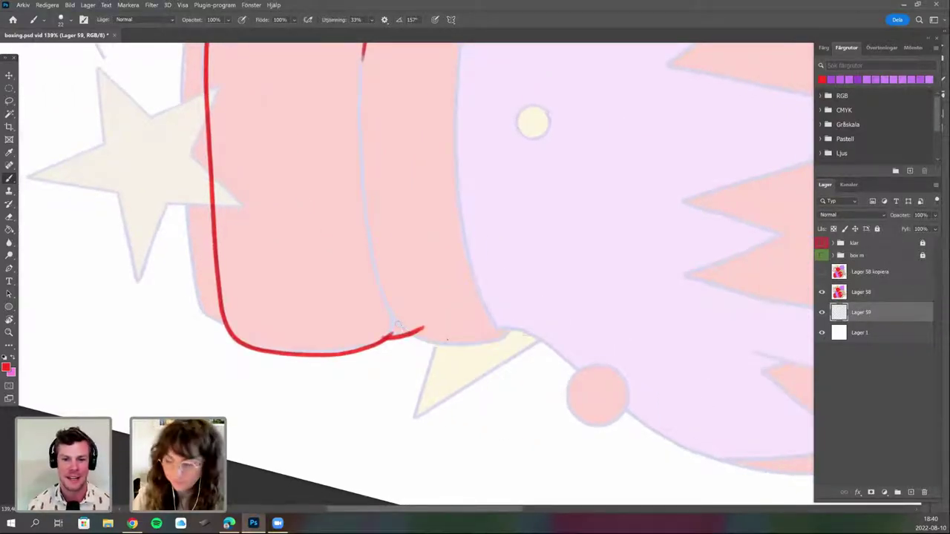
{"action": "mouse_move", "coordinate": [399, 328]}
{"action": "left_mouse_down"}
{"action": "mouse_move", "coordinate": [442, 344]}
{"action": "mouse_move", "coordinate": [506, 339]}
{"action": "mouse_move", "coordinate": [519, 319]}
{"action": "left_mouse_up"}
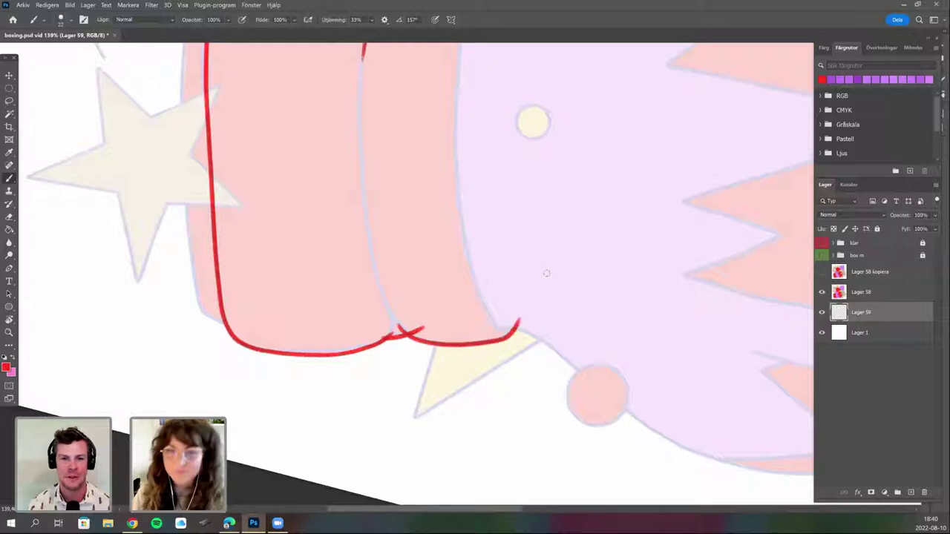
Trace the curved line between thumb and glove body, starting from the cuff's upper corner.
{"action": "left_click_drag", "start_coordinate": [506, 199], "coordinate": [496, 205]}
{"action": "left_click_drag", "start_coordinate": [560, 68], "coordinate": [405, 369]}
{"action": "key", "text": "r"}
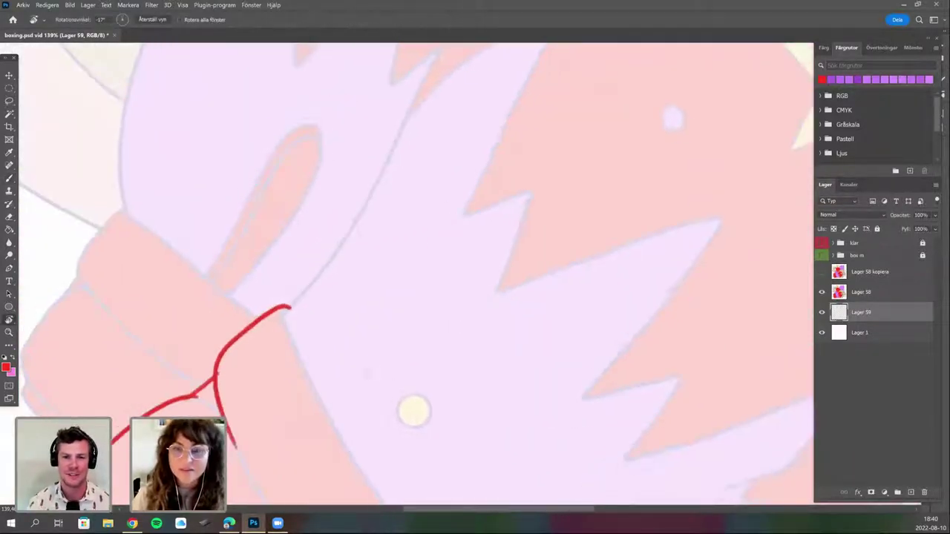
{"action": "left_click_drag", "start_coordinate": [388, 324], "coordinate": [402, 349]}
{"action": "key", "text": "b"}
{"action": "mouse_move", "coordinate": [405, 77]}
{"action": "left_mouse_down"}
{"action": "mouse_move", "coordinate": [331, 293]}
{"action": "mouse_move", "coordinate": [272, 387]}
{"action": "mouse_move", "coordinate": [340, 342]}
{"action": "mouse_move", "coordinate": [373, 404]}
{"action": "left_mouse_up"}
{"action": "scroll", "coordinate": [348, 324], "scroll_direction": "up", "scroll_amount": 4}
Continue the red outline from the thumb line along the glove's rounded edge towards the yellow star.
{"action": "key", "text": "r"}
{"action": "left_click_drag", "start_coordinate": [411, 247], "coordinate": [346, 341]}
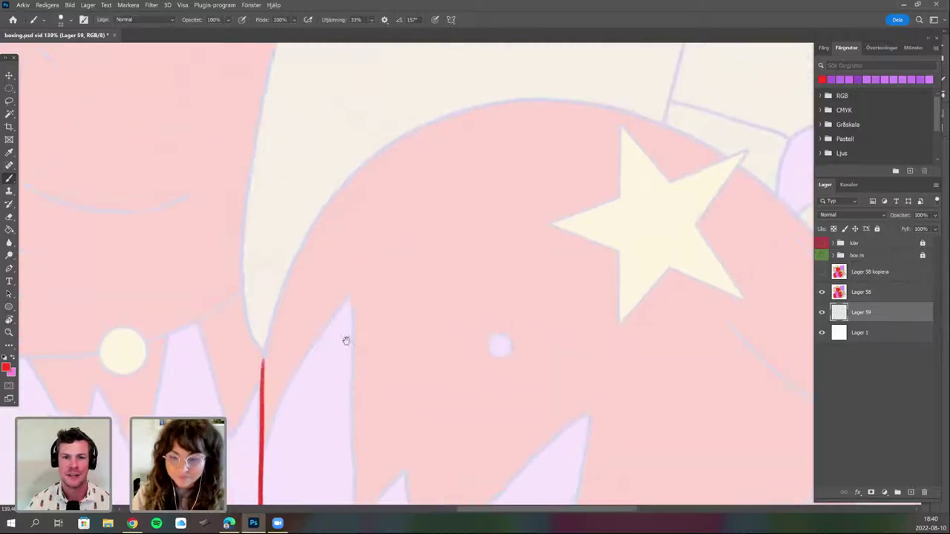
{"action": "mouse_move", "coordinate": [475, 104]}
{"action": "left_mouse_down"}
{"action": "mouse_move", "coordinate": [371, 156]}
{"action": "mouse_move", "coordinate": [271, 319]}
{"action": "mouse_move", "coordinate": [266, 377]}
{"action": "left_mouse_up"}
{"action": "key", "text": "ctrl+z"}
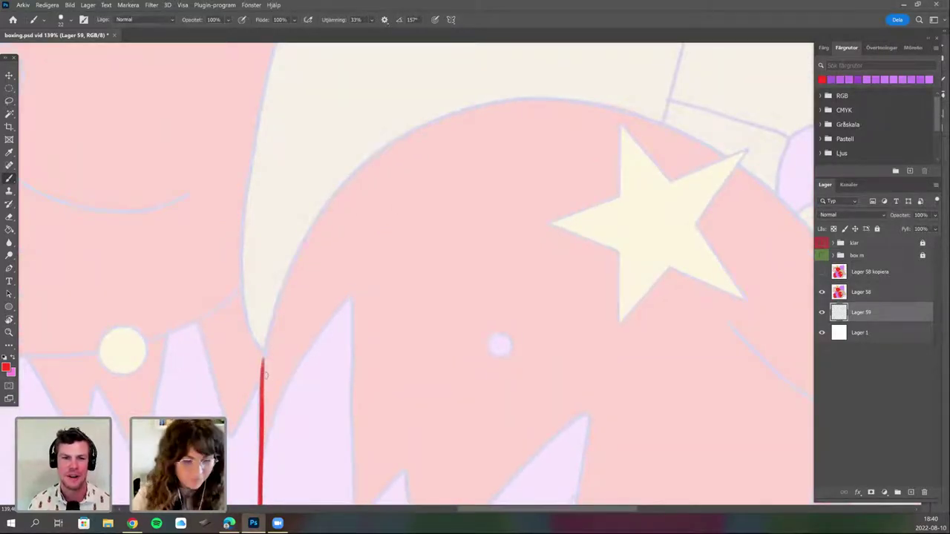
{"action": "scroll", "coordinate": [266, 375], "scroll_direction": "down", "scroll_amount": 3}
{"action": "mouse_move", "coordinate": [411, 279]}
{"action": "left_mouse_down"}
{"action": "mouse_move", "coordinate": [389, 177]}
{"action": "mouse_move", "coordinate": [353, 221]}
{"action": "left_mouse_up"}
{"action": "key", "text": "r"}
{"action": "mouse_move", "coordinate": [371, 65]}
{"action": "left_mouse_down"}
{"action": "mouse_move", "coordinate": [280, 145]}
{"action": "mouse_move", "coordinate": [242, 282]}
{"action": "mouse_move", "coordinate": [256, 357]}
{"action": "mouse_move", "coordinate": [272, 380]}
{"action": "left_mouse_up"}
{"action": "mouse_move", "coordinate": [316, 275]}
{"action": "left_mouse_down"}
{"action": "mouse_move", "coordinate": [320, 342]}
{"action": "mouse_move", "coordinate": [327, 314]}
{"action": "left_mouse_up"}
{"action": "key", "text": "r"}
{"action": "left_click_drag", "start_coordinate": [322, 399], "coordinate": [299, 338]}
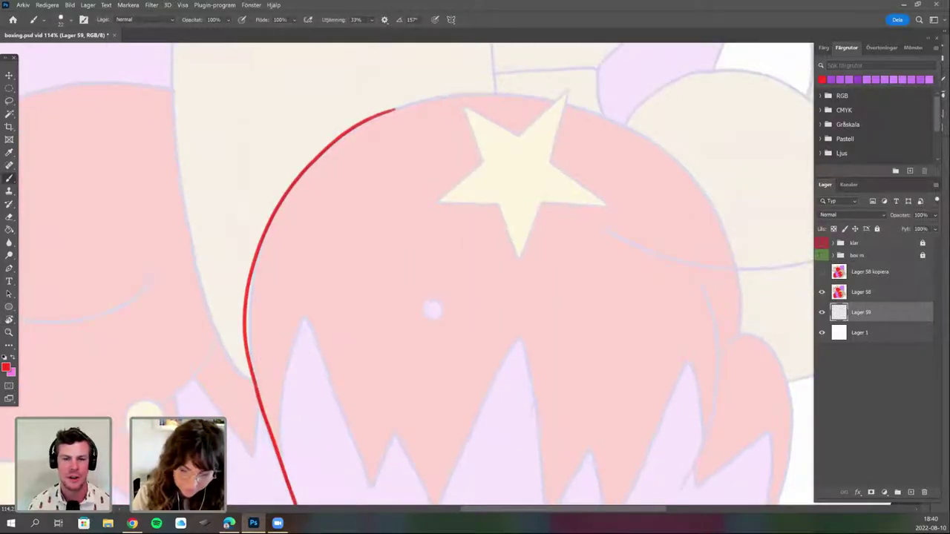
Rotate the canvas and trace the glove's outer edge past the yellow star.
{"action": "key", "text": "r"}
{"action": "mouse_move", "coordinate": [339, 361]}
{"action": "left_mouse_down"}
{"action": "mouse_move", "coordinate": [475, 403]}
{"action": "mouse_move", "coordinate": [535, 394]}
{"action": "mouse_move", "coordinate": [519, 419]}
{"action": "left_mouse_up"}
{"action": "mouse_move", "coordinate": [283, 170]}
{"action": "left_mouse_down"}
{"action": "mouse_move", "coordinate": [265, 253]}
{"action": "mouse_move", "coordinate": [291, 391]}
{"action": "left_mouse_up"}
{"action": "mouse_move", "coordinate": [337, 273]}
{"action": "left_mouse_down"}
{"action": "mouse_move", "coordinate": [304, 396]}
{"action": "mouse_move", "coordinate": [334, 424]}
{"action": "left_mouse_up"}
{"action": "key", "text": "r"}
{"action": "left_click_drag", "start_coordinate": [377, 445], "coordinate": [435, 449]}
{"action": "left_click_drag", "start_coordinate": [420, 364], "coordinate": [449, 283]}
Browse the Brushes 2022 set, try selecting Pencil KTW 1 1816, and return to tecka 4h.
{"action": "right_click", "coordinate": [465, 199]}
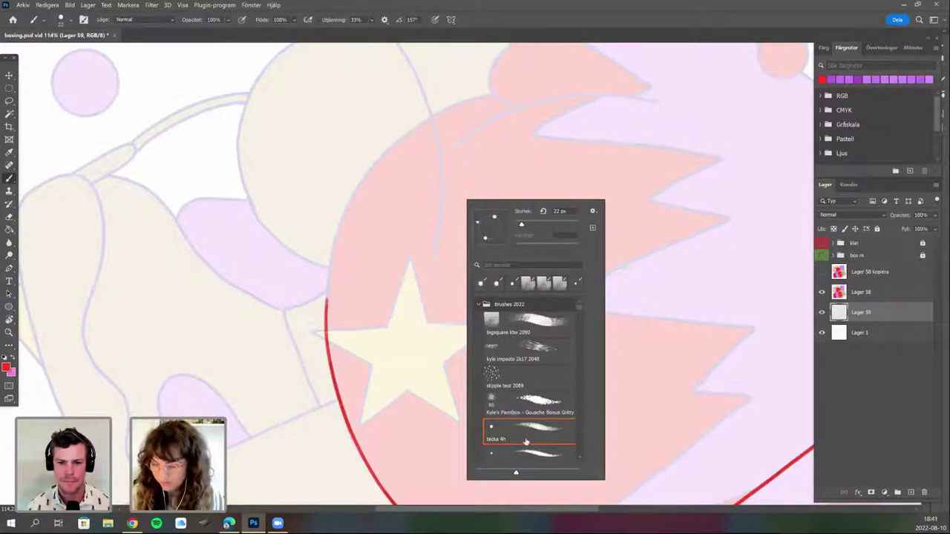
{"action": "scroll", "coordinate": [581, 458], "scroll_direction": "down", "scroll_amount": 1}
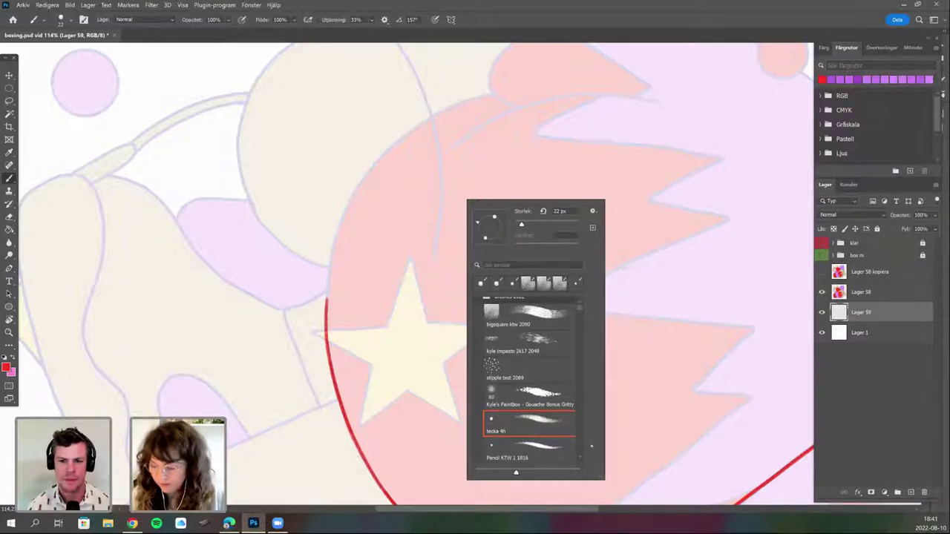
{"action": "scroll", "coordinate": [581, 458], "scroll_direction": "down", "scroll_amount": 1}
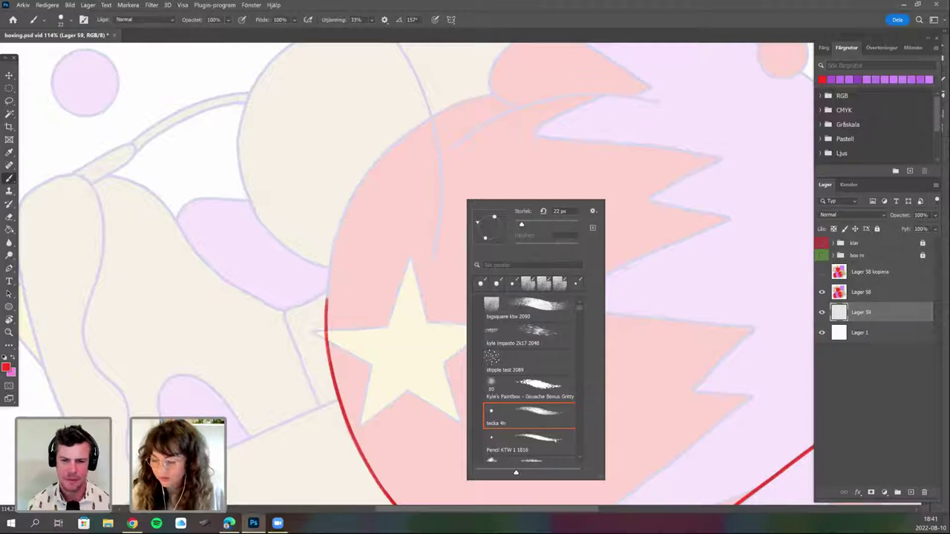
{"action": "left_click", "coordinate": [540, 440]}
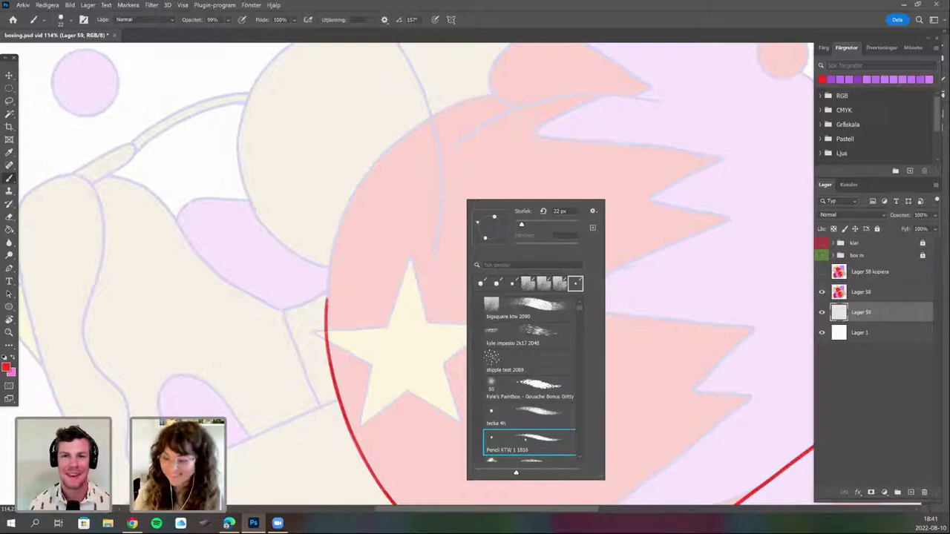
{"action": "left_click", "coordinate": [559, 417]}
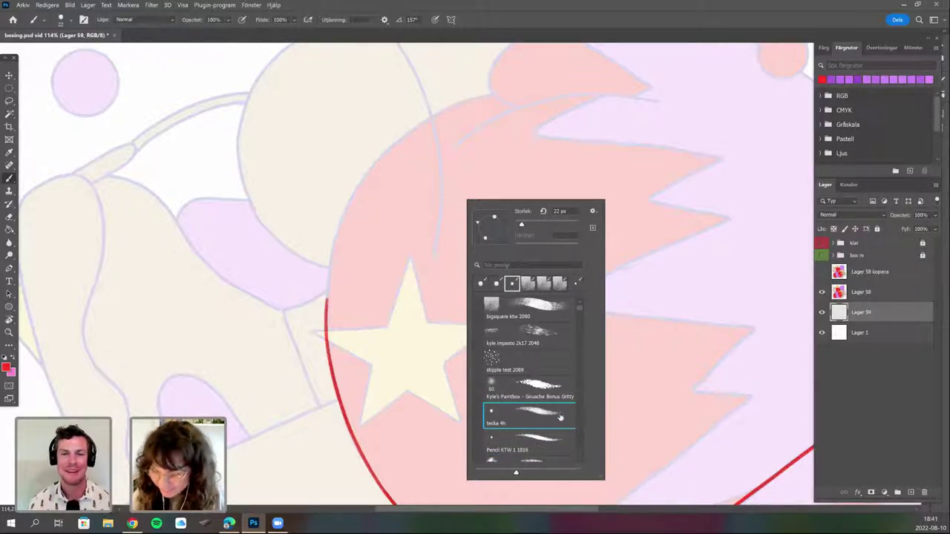
Set the brush smoothing to 0% and paint three hatched test patches on the glove above the star.
{"action": "left_click", "coordinate": [371, 21]}
{"action": "mouse_move", "coordinate": [397, 183]}
{"action": "left_mouse_down"}
{"action": "mouse_move", "coordinate": [410, 223]}
{"action": "mouse_move", "coordinate": [414, 178]}
{"action": "mouse_move", "coordinate": [422, 223]}
{"action": "mouse_move", "coordinate": [428, 182]}
{"action": "left_mouse_up"}
{"action": "mouse_move", "coordinate": [456, 233]}
{"action": "left_mouse_down"}
{"action": "mouse_move", "coordinate": [469, 183]}
{"action": "mouse_move", "coordinate": [490, 175]}
{"action": "left_mouse_up"}
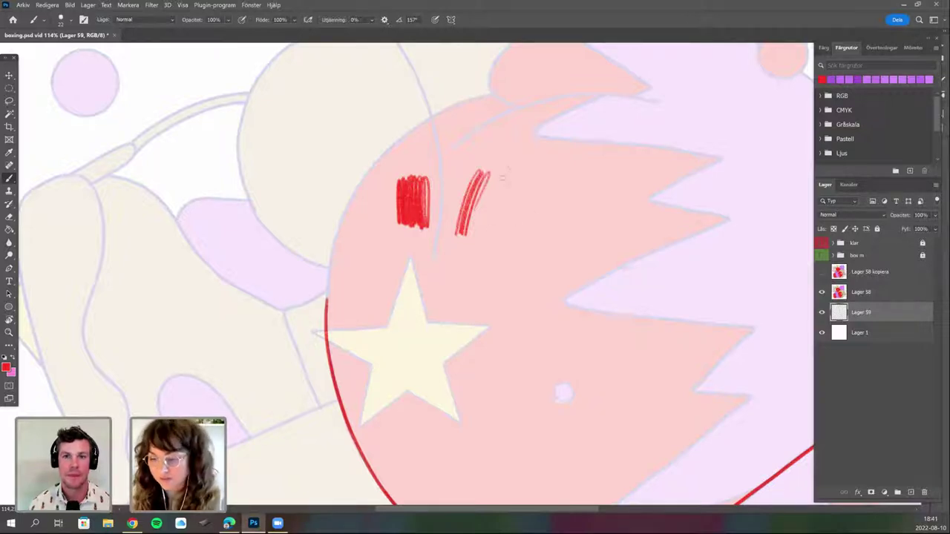
{"action": "mouse_move", "coordinate": [507, 169]}
{"action": "left_mouse_down"}
{"action": "mouse_move", "coordinate": [534, 162]}
{"action": "mouse_move", "coordinate": [527, 208]}
{"action": "mouse_move", "coordinate": [464, 219]}
{"action": "left_mouse_up"}
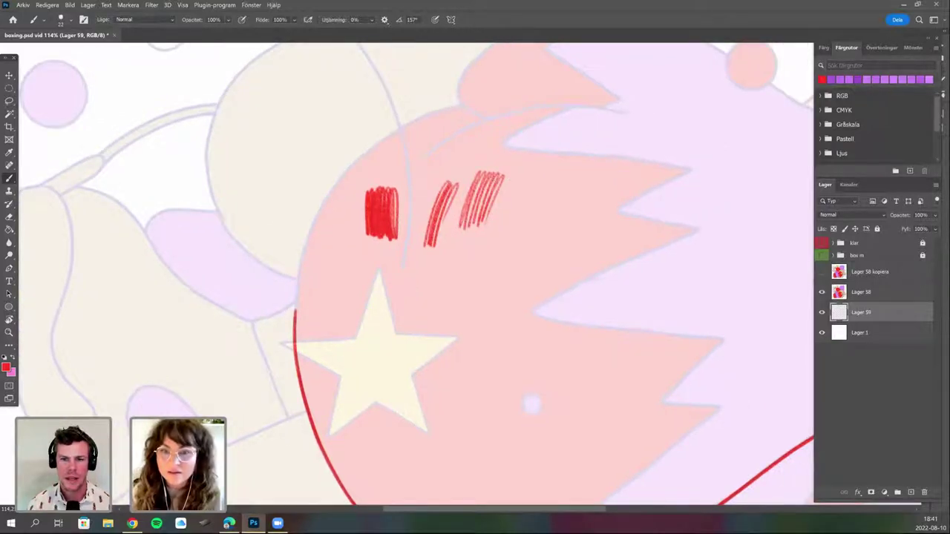
Choose the Pencil KTW 1 1816 brush at 17 px and paint a hatched test patch below the others.
{"action": "right_click", "coordinate": [532, 404]}
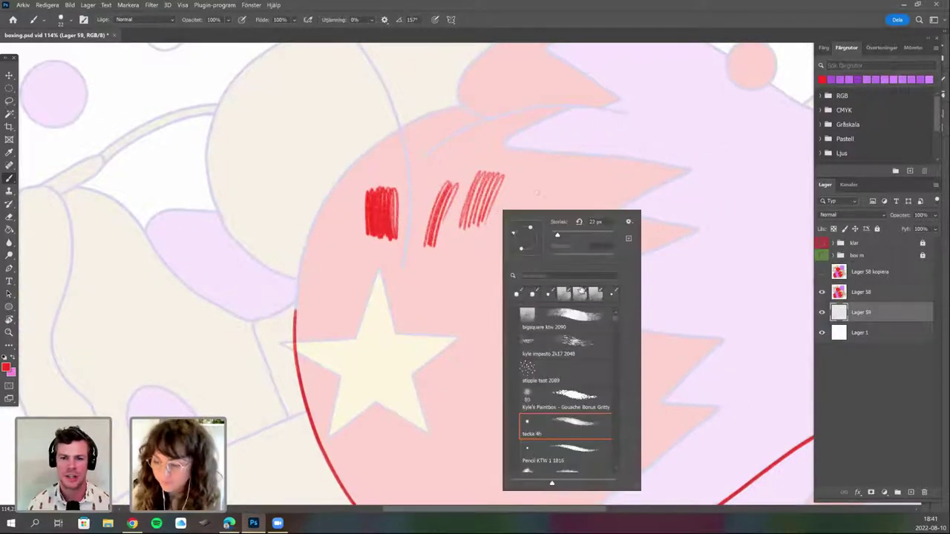
{"action": "left_click", "coordinate": [556, 445]}
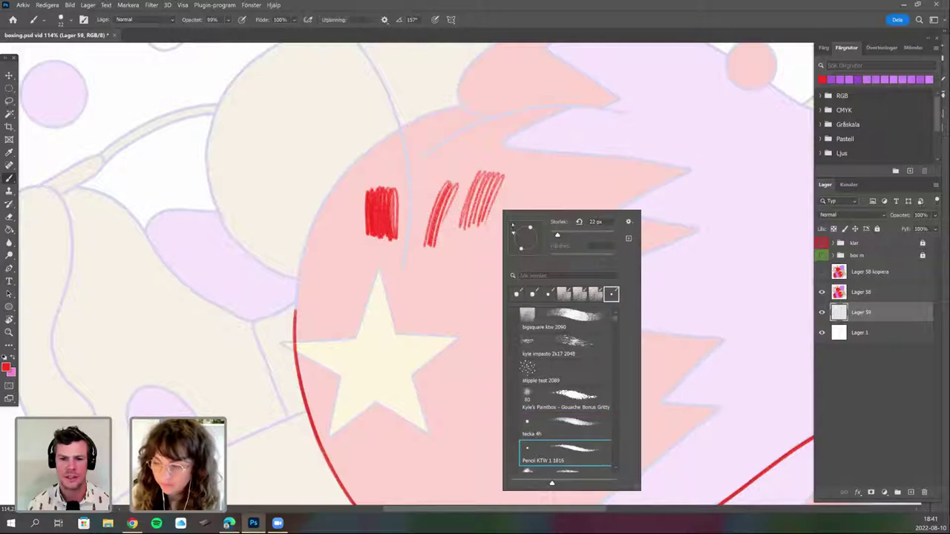
{"action": "left_click_drag", "start_coordinate": [558, 234], "coordinate": [555, 235]}
{"action": "left_click", "coordinate": [489, 215]}
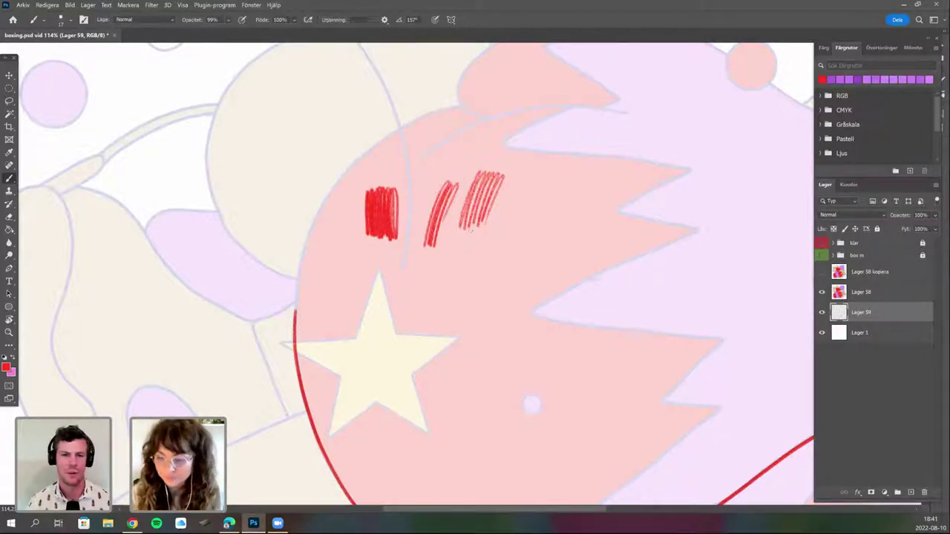
{"action": "mouse_move", "coordinate": [471, 234]}
{"action": "left_mouse_down"}
{"action": "mouse_move", "coordinate": [468, 280]}
{"action": "mouse_move", "coordinate": [476, 238]}
{"action": "mouse_move", "coordinate": [519, 225]}
{"action": "left_mouse_up"}
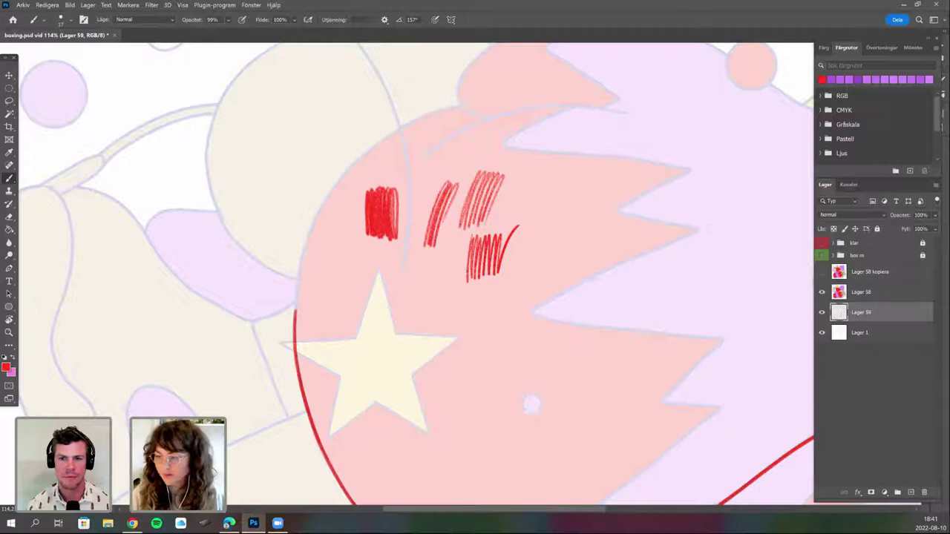
Undo all the hatched test patches on the glove.
{"action": "left_click_drag", "start_coordinate": [616, 405], "coordinate": [600, 417]}
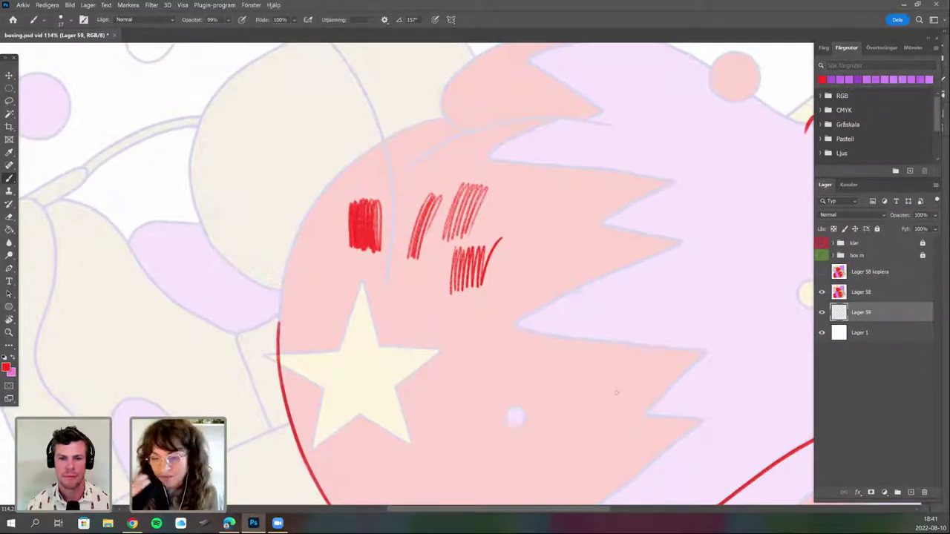
{"action": "left_click_drag", "start_coordinate": [542, 310], "coordinate": [501, 339]}
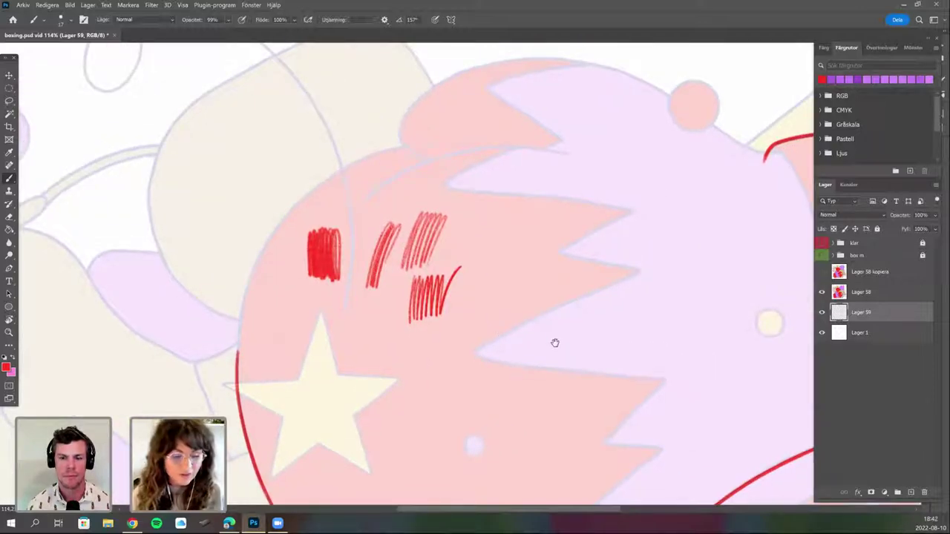
{"action": "scroll", "coordinate": [553, 341], "scroll_direction": "left", "scroll_amount": 3}
{"action": "scroll", "coordinate": [553, 342], "scroll_direction": "down", "scroll_amount": 1}
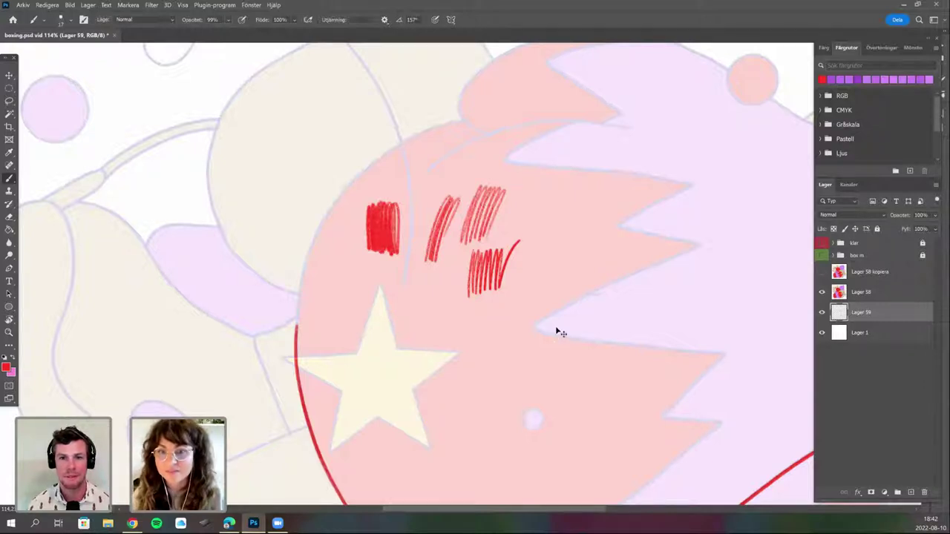
{"action": "key", "text": "ctrl+z"}
{"action": "key", "text": "ctrl+z"}
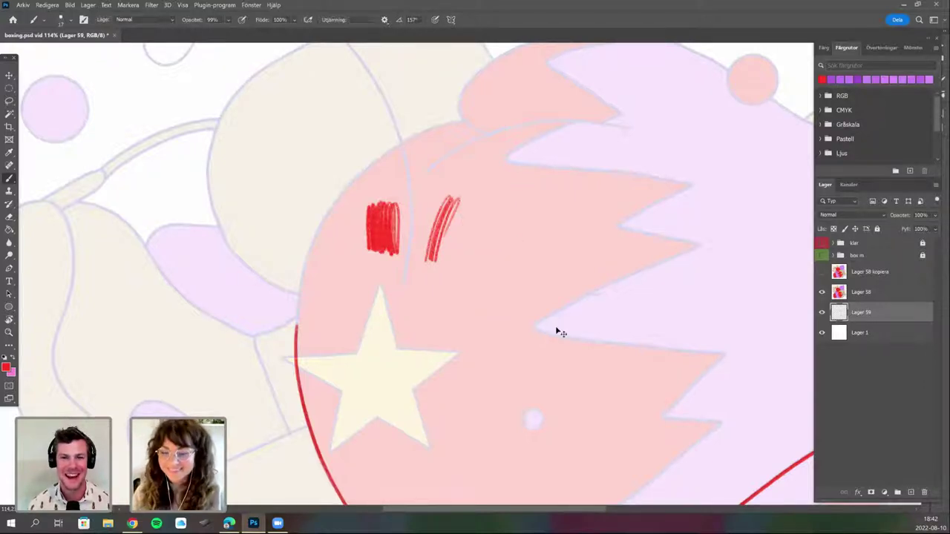
{"action": "key", "text": "ctrl+z"}
{"action": "key", "text": "ctrl+z"}
Select the tecka 4h brush with 47% smoothing and extend the glove's outline above the star.
{"action": "right_click", "coordinate": [419, 274]}
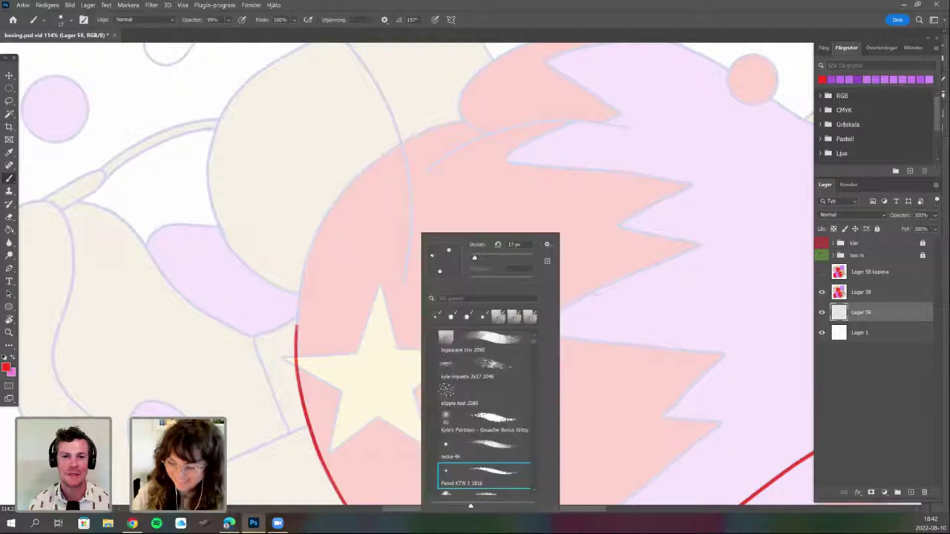
{"action": "left_click", "coordinate": [471, 448]}
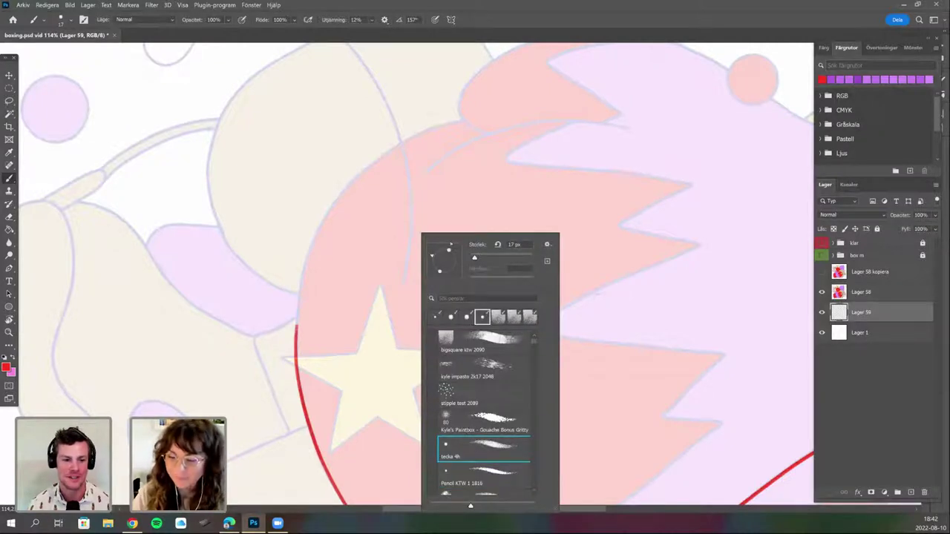
{"action": "key", "text": "Return"}
{"action": "left_click", "coordinate": [373, 20]}
{"action": "left_click_drag", "start_coordinate": [376, 30], "coordinate": [394, 32]}
{"action": "mouse_move", "coordinate": [387, 151]}
{"action": "left_mouse_down"}
{"action": "mouse_move", "coordinate": [322, 223]}
{"action": "mouse_move", "coordinate": [295, 340]}
{"action": "left_mouse_up"}
Rotate the canvas and trace the glove's smaller rounded bulge from the main outline past the round red dot.
{"action": "key", "text": "space"}
{"action": "left_click_drag", "start_coordinate": [353, 317], "coordinate": [487, 388]}
{"action": "key", "text": "r"}
{"action": "mouse_move", "coordinate": [366, 236]}
{"action": "left_mouse_down"}
{"action": "mouse_move", "coordinate": [347, 289]}
{"action": "mouse_move", "coordinate": [342, 351]}
{"action": "left_mouse_up"}
{"action": "key", "text": "space"}
{"action": "left_click_drag", "start_coordinate": [403, 319], "coordinate": [380, 400]}
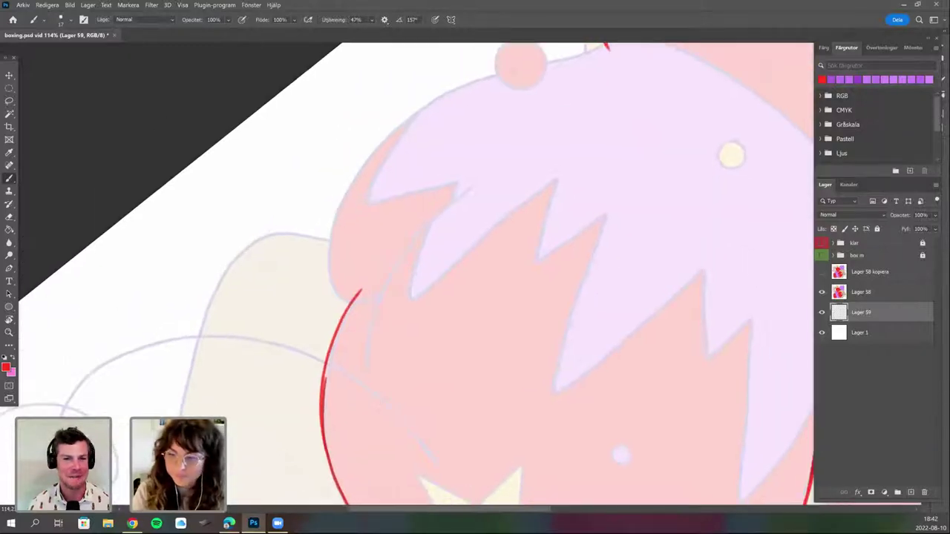
{"action": "mouse_move", "coordinate": [505, 75]}
{"action": "left_mouse_down"}
{"action": "mouse_move", "coordinate": [448, 92]}
{"action": "mouse_move", "coordinate": [359, 160]}
{"action": "mouse_move", "coordinate": [331, 218]}
{"action": "mouse_move", "coordinate": [330, 290]}
{"action": "mouse_move", "coordinate": [359, 295]}
{"action": "left_mouse_up"}
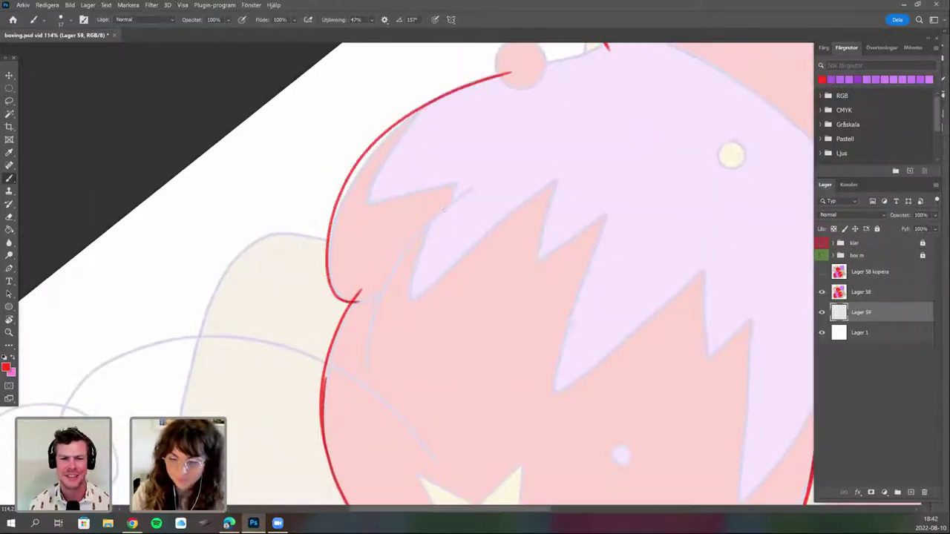
{"action": "left_click_drag", "start_coordinate": [428, 288], "coordinate": [410, 313]}
{"action": "key", "text": "ctrl+z"}
{"action": "mouse_move", "coordinate": [513, 94]}
{"action": "left_mouse_down"}
{"action": "mouse_move", "coordinate": [363, 169]}
{"action": "mouse_move", "coordinate": [308, 258]}
{"action": "mouse_move", "coordinate": [314, 326]}
{"action": "mouse_move", "coordinate": [311, 315]}
{"action": "mouse_move", "coordinate": [353, 343]}
{"action": "left_mouse_up"}
{"action": "left_click_drag", "start_coordinate": [461, 308], "coordinate": [400, 386]}
{"action": "key", "text": "r"}
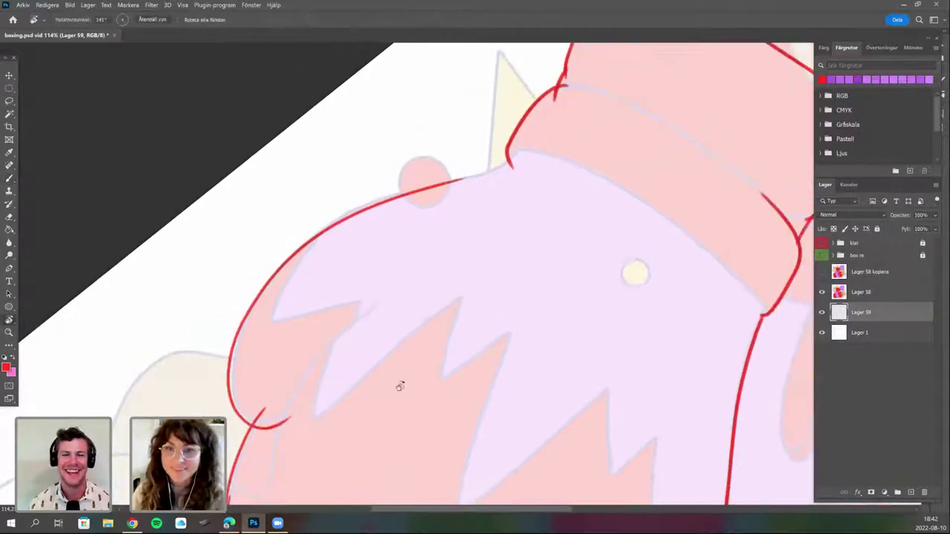
Rotate the canvas and draw the red outline from the round dot to the lower corner of the cuff.
{"action": "mouse_move", "coordinate": [471, 245]}
{"action": "left_mouse_down"}
{"action": "mouse_move", "coordinate": [448, 254]}
{"action": "mouse_move", "coordinate": [413, 322]}
{"action": "mouse_move", "coordinate": [410, 336]}
{"action": "mouse_move", "coordinate": [428, 347]}
{"action": "mouse_move", "coordinate": [421, 380]}
{"action": "left_mouse_up"}
{"action": "key", "text": "r"}
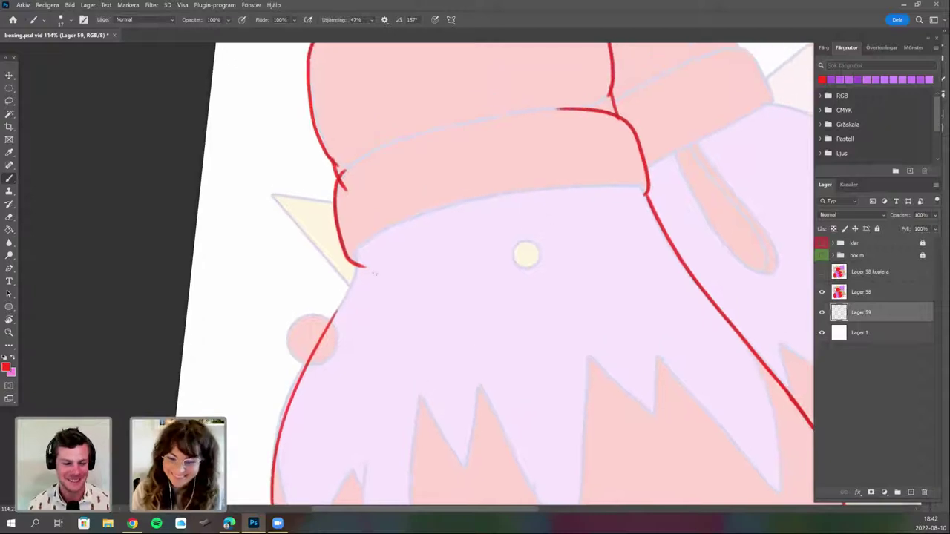
{"action": "left_click_drag", "start_coordinate": [358, 257], "coordinate": [312, 362]}
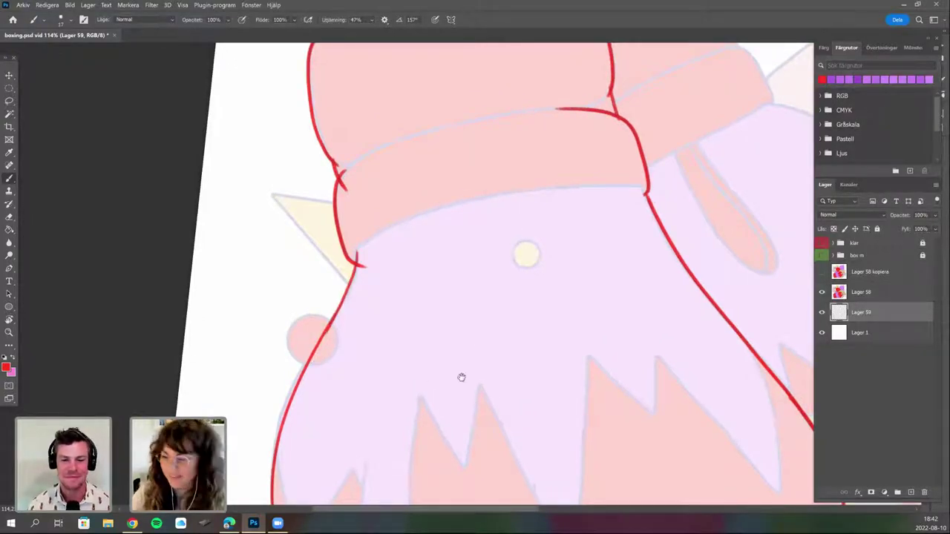
{"action": "left_click_drag", "start_coordinate": [461, 377], "coordinate": [414, 412]}
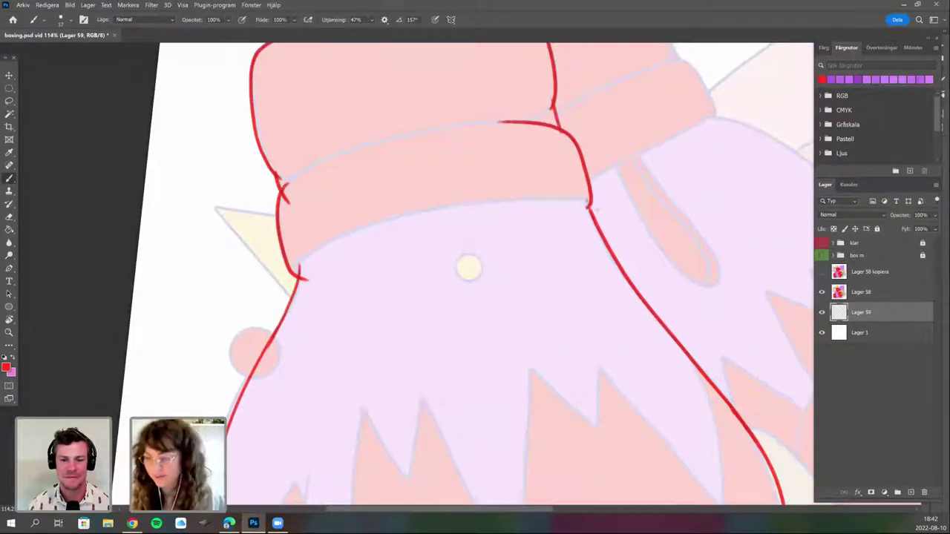
{"action": "left_click_drag", "start_coordinate": [492, 381], "coordinate": [526, 348]}
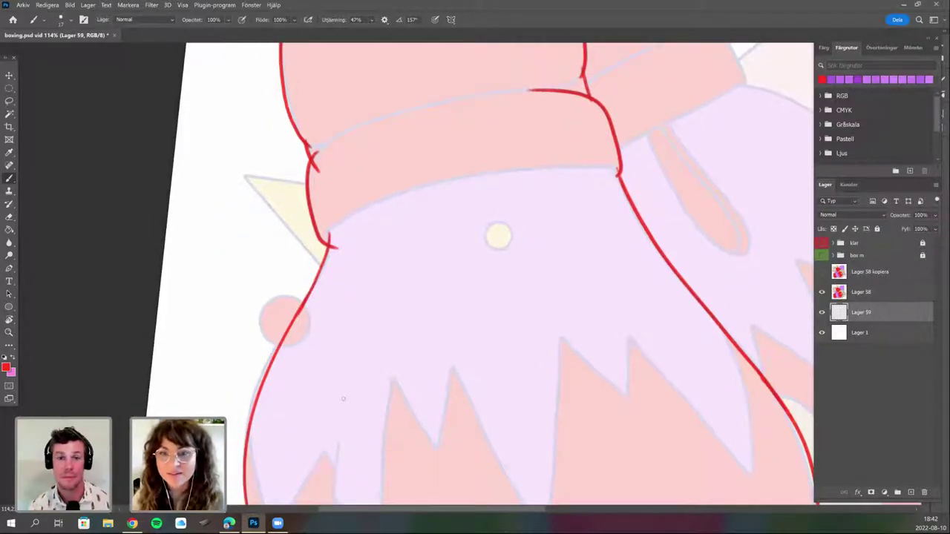
{"action": "left_click_drag", "start_coordinate": [472, 298], "coordinate": [461, 364]}
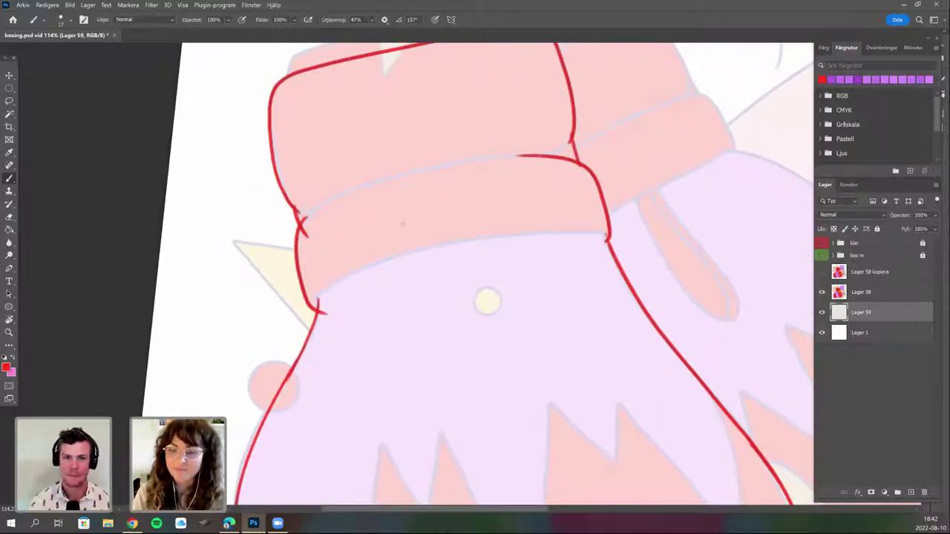
Choose the Kyle's Paintbox - Gouache Bonus Gritty brush at 29 px and shade inside the cuff band's short edge.
{"action": "right_click", "coordinate": [403, 224]}
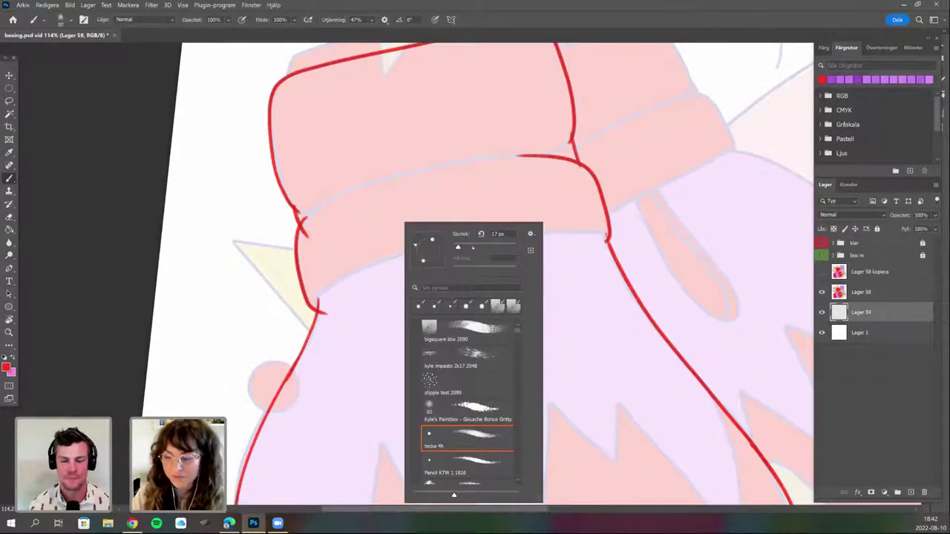
{"action": "left_click", "coordinate": [468, 412]}
{"action": "left_click_drag", "start_coordinate": [477, 247], "coordinate": [462, 247]}
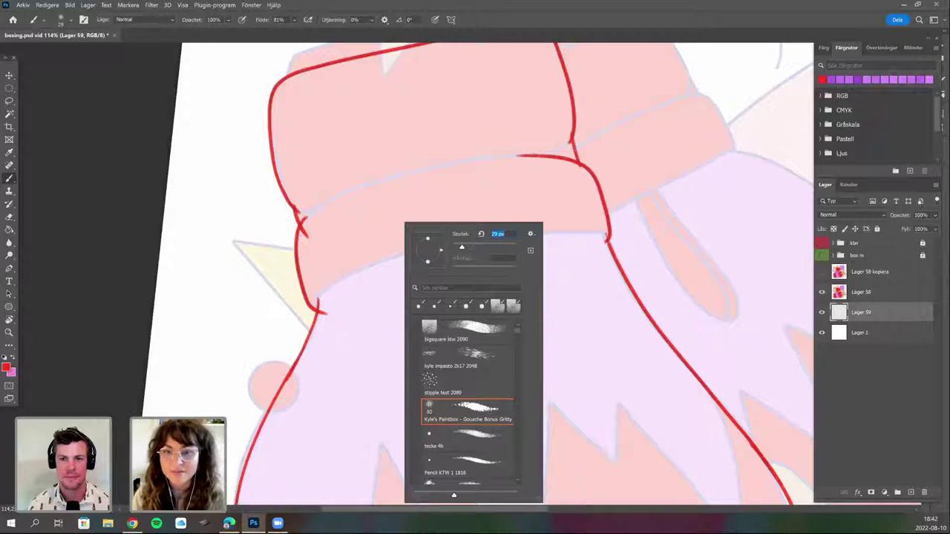
{"action": "left_click", "coordinate": [320, 269]}
{"action": "left_click_drag", "start_coordinate": [304, 246], "coordinate": [310, 295]}
{"action": "left_click_drag", "start_coordinate": [491, 297], "coordinate": [464, 297]}
{"action": "left_click_drag", "start_coordinate": [502, 332], "coordinate": [468, 297]}
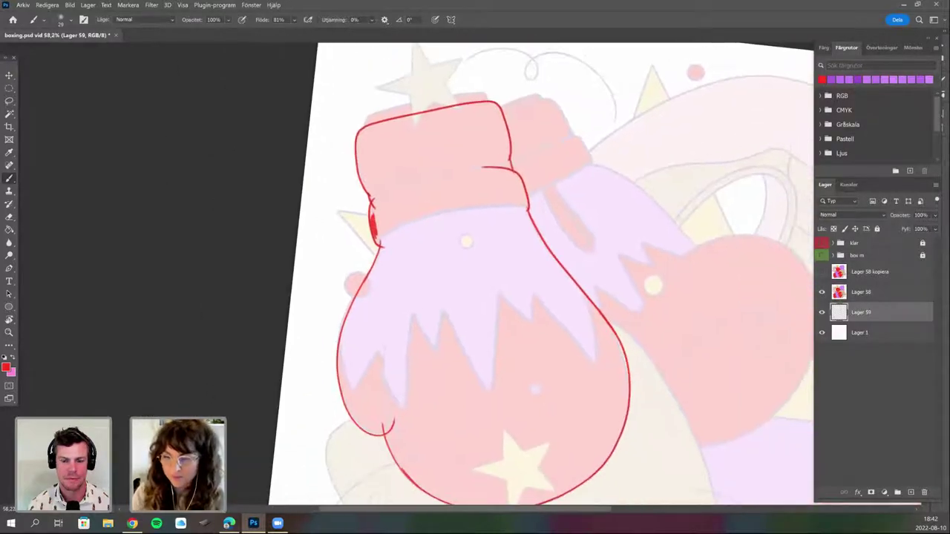
{"action": "scroll", "coordinate": [452, 270], "scroll_direction": "up", "scroll_amount": 5}
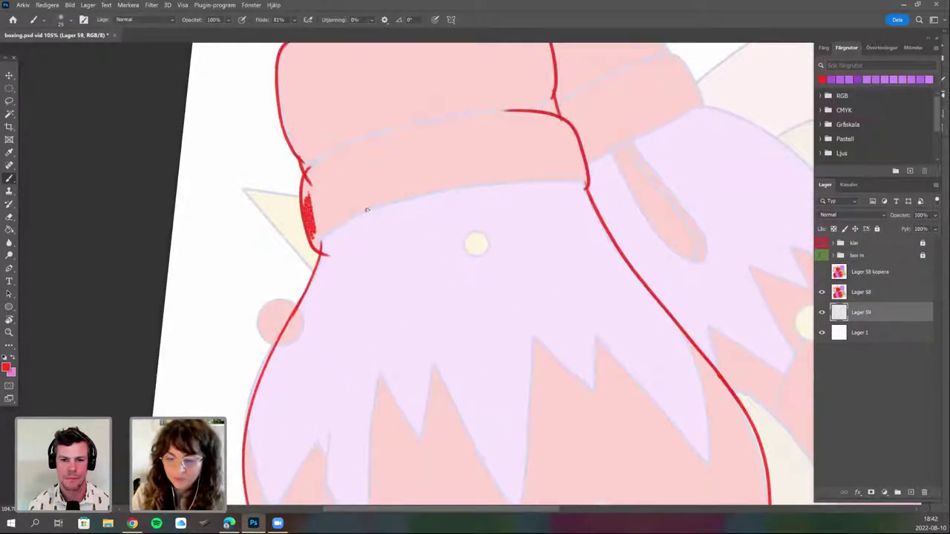
Widen the brush picker, adjust the gritty gouache brush size and paint a hatched red patch on the cuff band.
{"action": "right_click", "coordinate": [365, 207]}
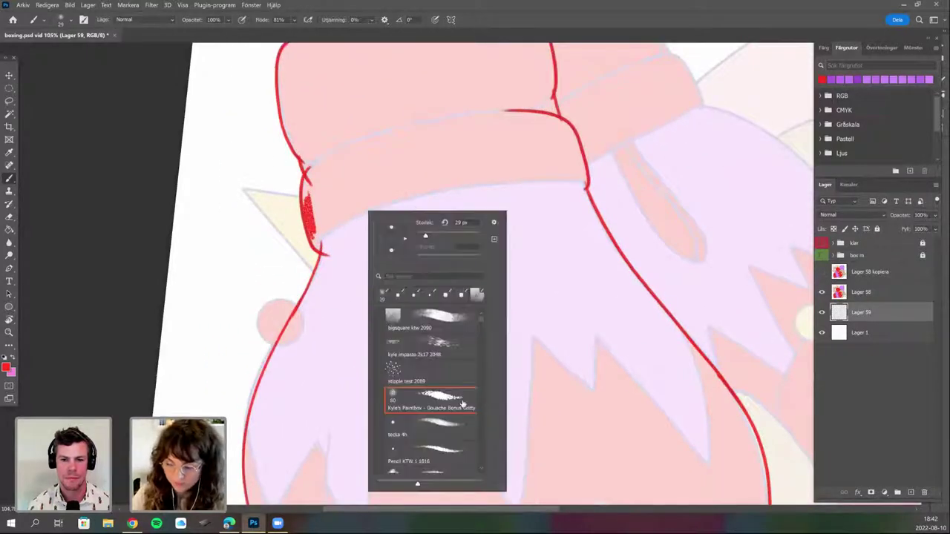
{"action": "left_click_drag", "start_coordinate": [508, 490], "coordinate": [534, 492]}
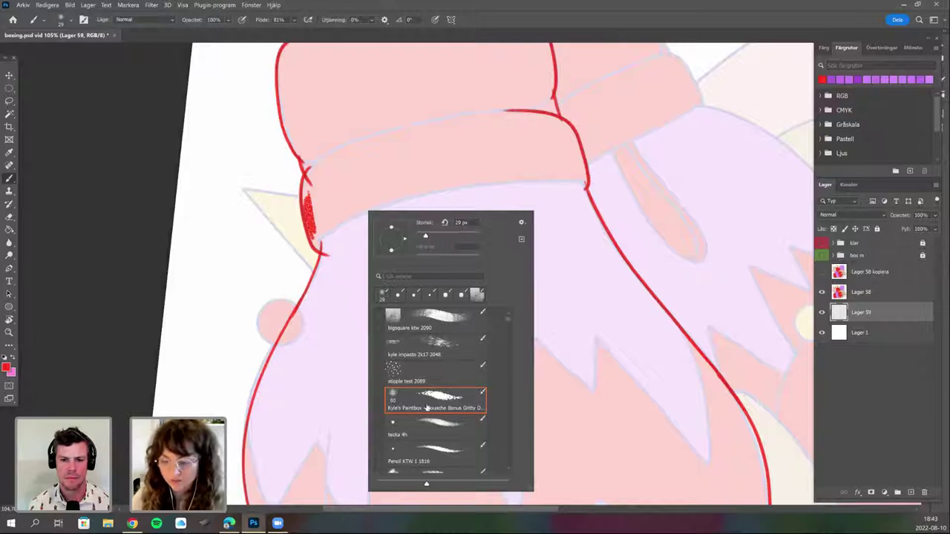
{"action": "right_click", "coordinate": [373, 183]}
{"action": "left_click_drag", "start_coordinate": [431, 209], "coordinate": [432, 209]}
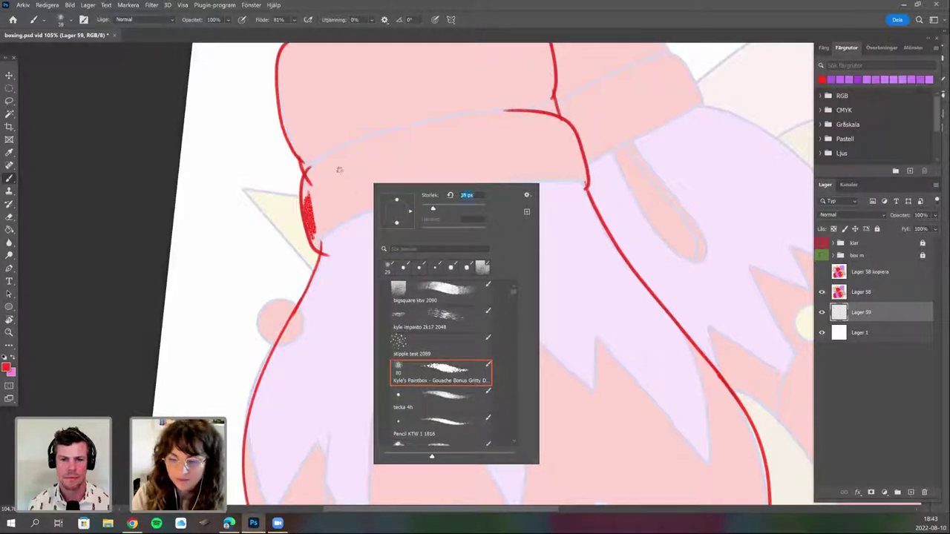
{"action": "mouse_move", "coordinate": [342, 148]}
{"action": "left_mouse_down"}
{"action": "mouse_move", "coordinate": [346, 205]}
{"action": "mouse_move", "coordinate": [357, 187]}
{"action": "mouse_move", "coordinate": [366, 197]}
{"action": "left_mouse_up"}
{"action": "left_click_drag", "start_coordinate": [375, 139], "coordinate": [367, 191]}
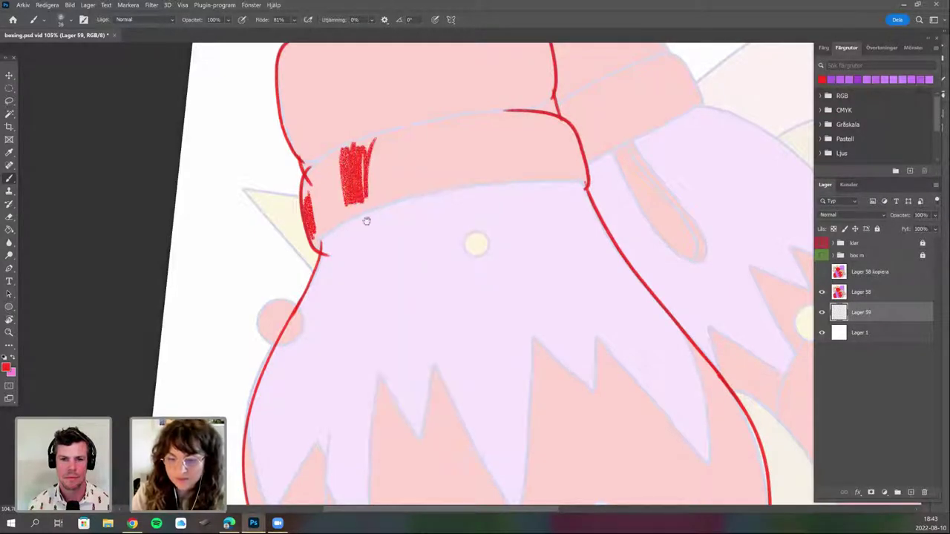
Fill the rest of the cuff band's short edge with gritty red and carry it past the fold.
{"action": "scroll", "coordinate": [366, 221], "scroll_direction": "up", "scroll_amount": 2}
{"action": "scroll", "coordinate": [367, 221], "scroll_direction": "up", "scroll_amount": 3}
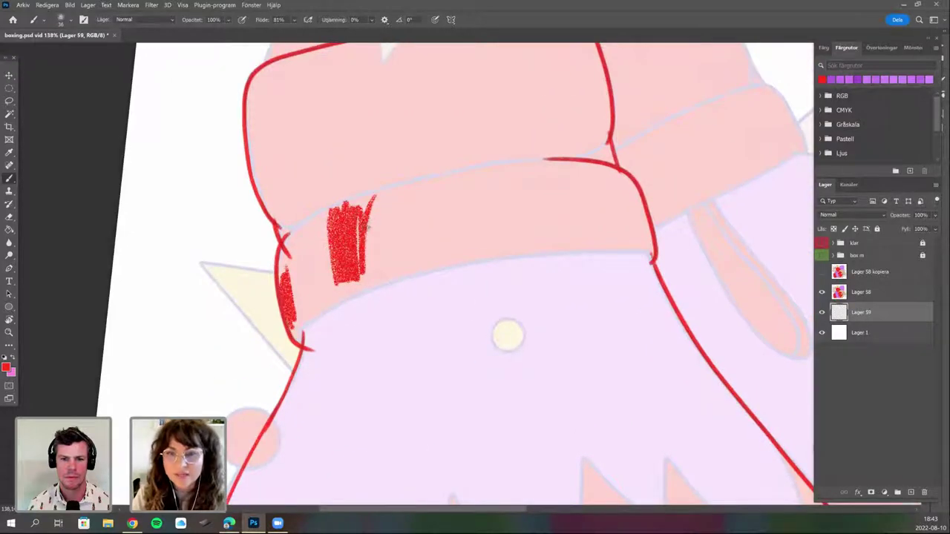
{"action": "scroll", "coordinate": [434, 252], "scroll_direction": "left", "scroll_amount": 3}
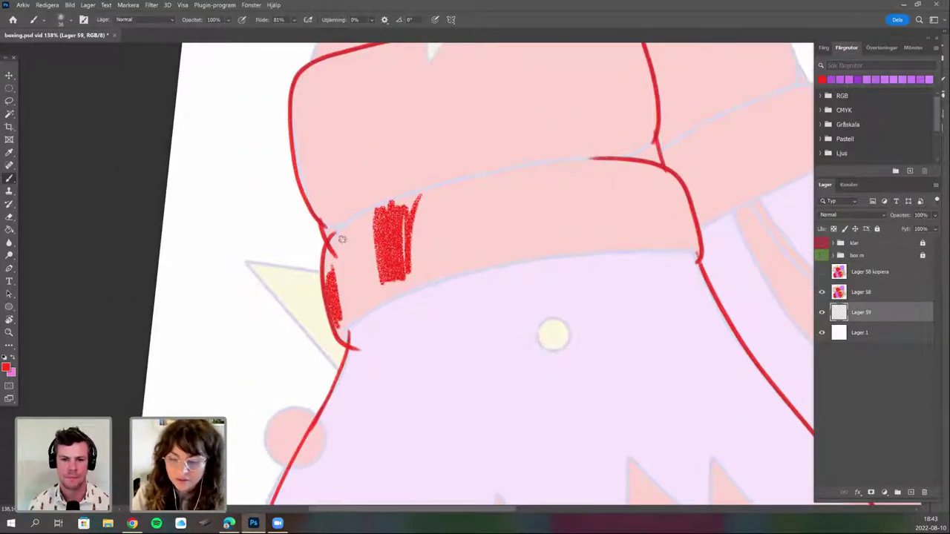
{"action": "mouse_move", "coordinate": [342, 239]}
{"action": "left_mouse_down"}
{"action": "mouse_move", "coordinate": [335, 275]}
{"action": "mouse_move", "coordinate": [328, 266]}
{"action": "left_mouse_up"}
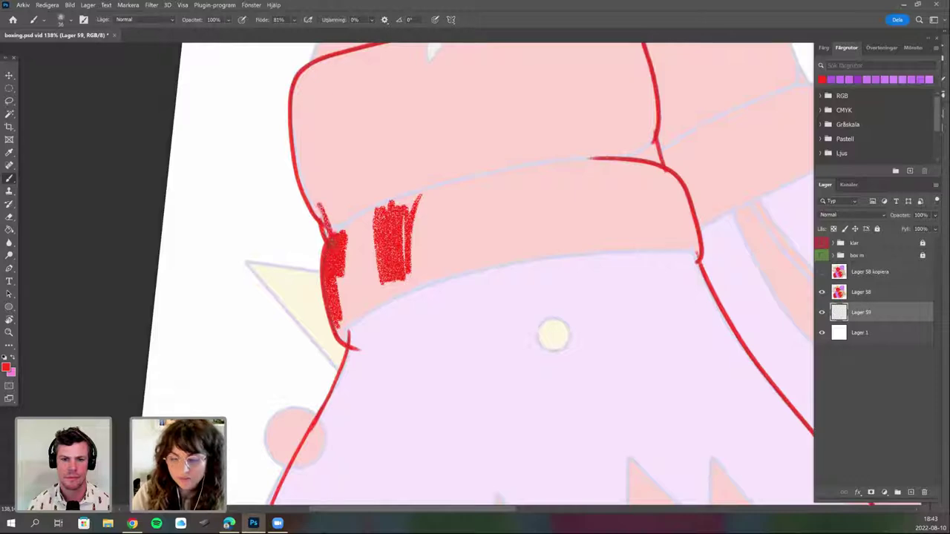
{"action": "mouse_move", "coordinate": [330, 238]}
{"action": "left_mouse_down"}
{"action": "mouse_move", "coordinate": [325, 184]}
{"action": "mouse_move", "coordinate": [320, 193]}
{"action": "left_mouse_up"}
Rotate the canvas and shade along the side of the wrist section and around its rounded corner.
{"action": "key", "text": "space"}
{"action": "left_click_drag", "start_coordinate": [380, 299], "coordinate": [399, 386]}
{"action": "key", "text": "r"}
{"action": "mouse_move", "coordinate": [468, 405]}
{"action": "left_mouse_down"}
{"action": "mouse_move", "coordinate": [546, 353]}
{"action": "mouse_move", "coordinate": [524, 326]}
{"action": "mouse_move", "coordinate": [568, 303]}
{"action": "left_mouse_up"}
{"action": "key", "text": "space"}
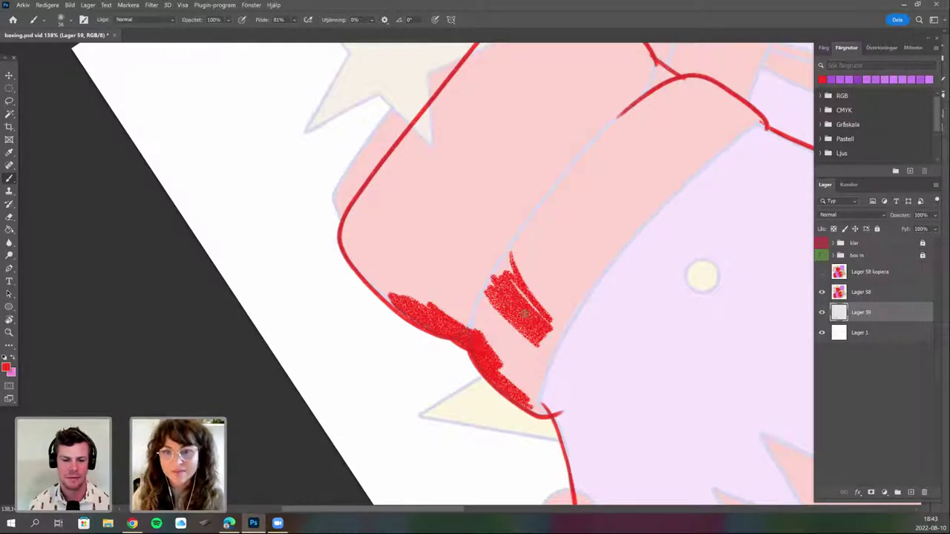
{"action": "mouse_move", "coordinate": [365, 268]}
{"action": "left_mouse_down"}
{"action": "mouse_move", "coordinate": [386, 300]}
{"action": "mouse_move", "coordinate": [349, 232]}
{"action": "left_mouse_up"}
{"action": "left_click_drag", "start_coordinate": [385, 171], "coordinate": [362, 229]}
Rotate the canvas and shade inside the glove's opening edge along the star with gritty red.
{"action": "key", "text": "r"}
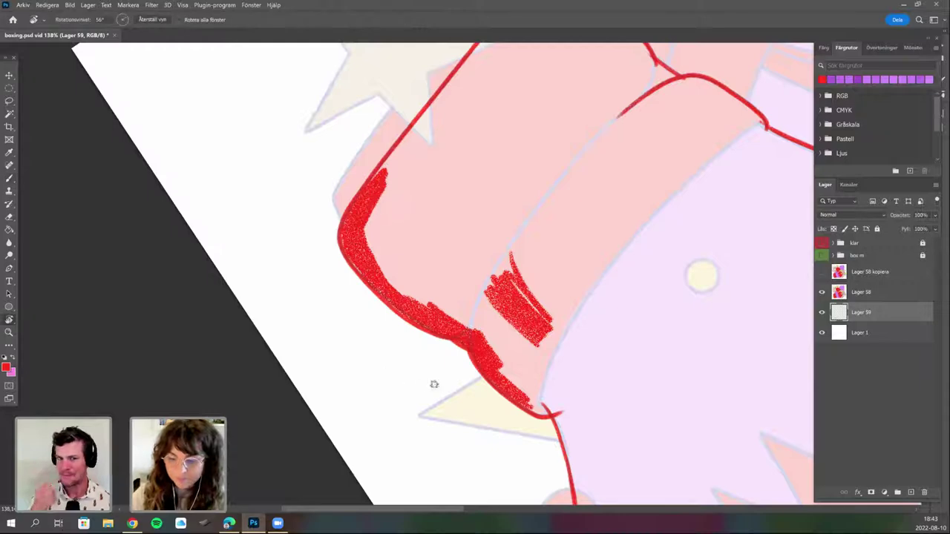
{"action": "left_click_drag", "start_coordinate": [436, 384], "coordinate": [479, 372]}
{"action": "mouse_move", "coordinate": [352, 286]}
{"action": "left_mouse_down"}
{"action": "mouse_move", "coordinate": [323, 279]}
{"action": "mouse_move", "coordinate": [331, 315]}
{"action": "mouse_move", "coordinate": [316, 248]}
{"action": "mouse_move", "coordinate": [260, 126]}
{"action": "left_mouse_up"}
{"action": "key", "text": "b"}
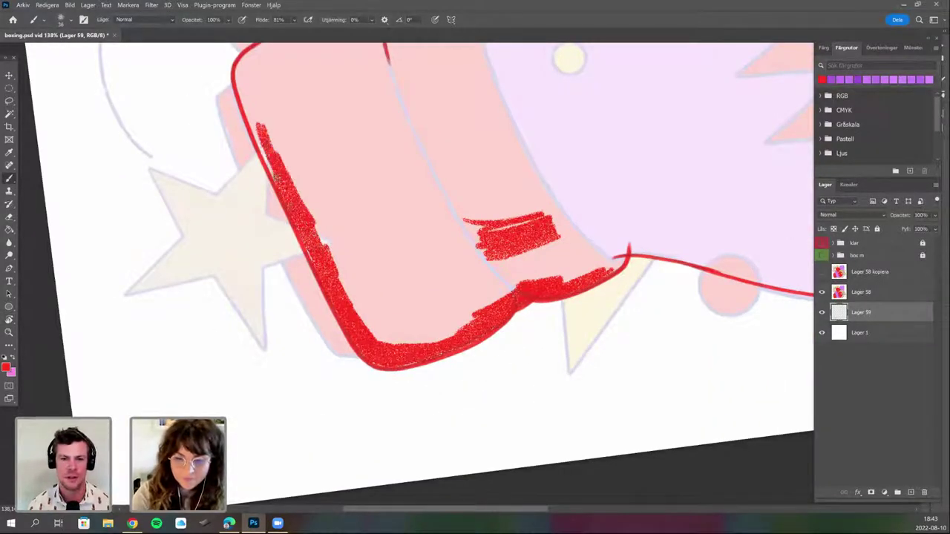
{"action": "mouse_move", "coordinate": [348, 327]}
{"action": "left_mouse_down"}
{"action": "mouse_move", "coordinate": [354, 350]}
{"action": "mouse_move", "coordinate": [409, 413]}
{"action": "mouse_move", "coordinate": [416, 466]}
{"action": "left_mouse_up"}
Shade the far corner of the glove's opening and the adjoining side of the wrist section.
{"action": "key", "text": "r"}
{"action": "mouse_move", "coordinate": [313, 237]}
{"action": "left_mouse_down"}
{"action": "mouse_move", "coordinate": [312, 313]}
{"action": "mouse_move", "coordinate": [301, 343]}
{"action": "left_mouse_up"}
{"action": "key", "text": "b"}
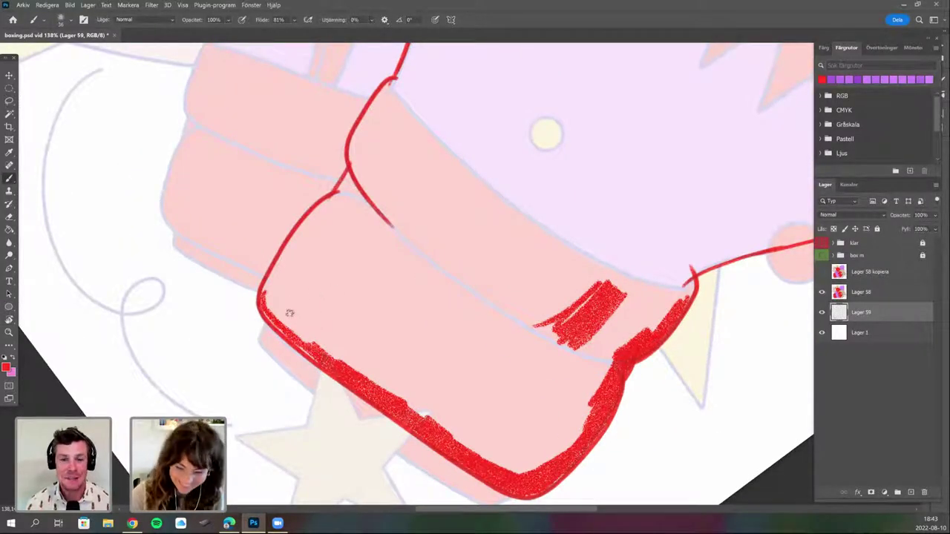
{"action": "left_click_drag", "start_coordinate": [289, 313], "coordinate": [338, 347]}
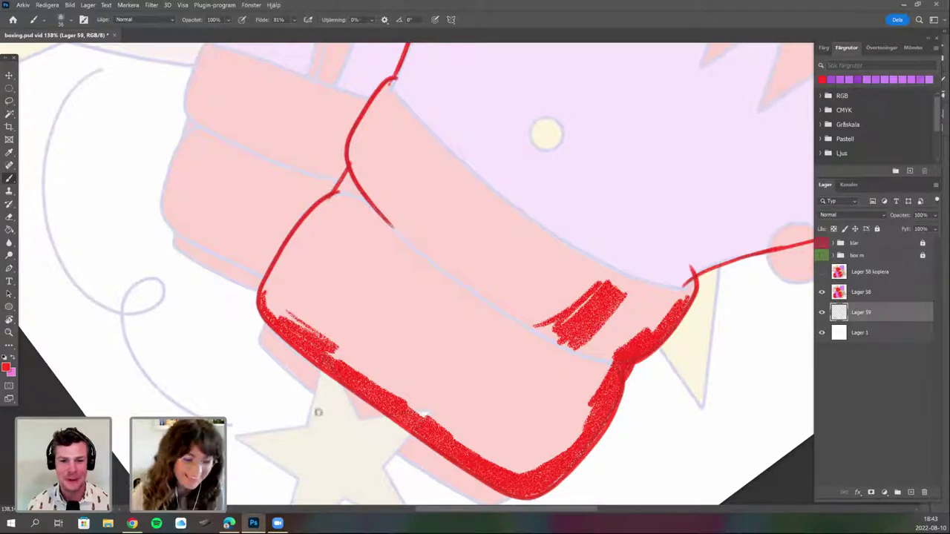
{"action": "key", "text": "r"}
{"action": "left_click_drag", "start_coordinate": [267, 307], "coordinate": [297, 388]}
{"action": "key", "text": "b"}
{"action": "mouse_move", "coordinate": [295, 340]}
{"action": "left_mouse_down"}
{"action": "mouse_move", "coordinate": [314, 391]}
{"action": "mouse_move", "coordinate": [299, 292]}
{"action": "mouse_move", "coordinate": [291, 349]}
{"action": "left_mouse_up"}
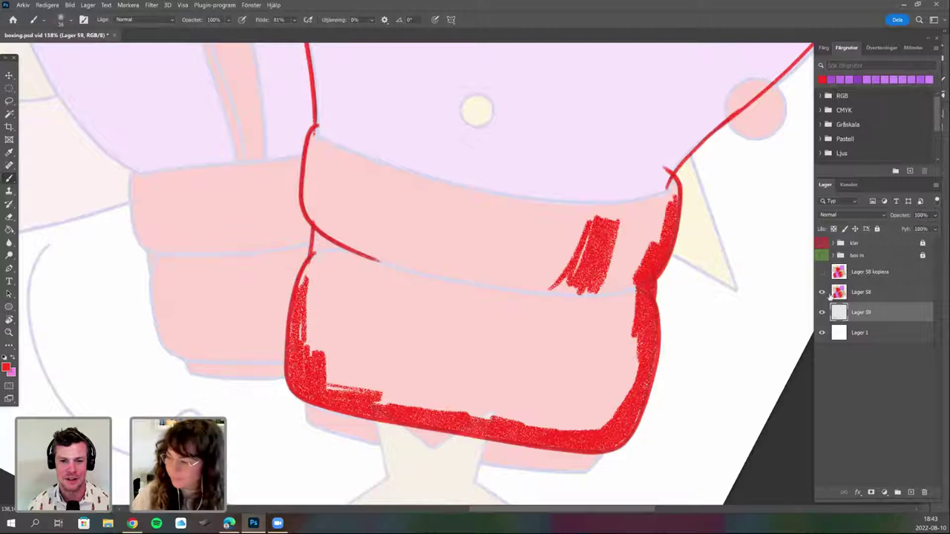
Hide the Lager 58 layer and shade inside the cuff band's far edge and the start of the glove's long side.
{"action": "key", "text": "ctrl+comma"}
{"action": "mouse_move", "coordinate": [311, 286]}
{"action": "left_mouse_down"}
{"action": "mouse_move", "coordinate": [326, 250]}
{"action": "mouse_move", "coordinate": [317, 245]}
{"action": "mouse_move", "coordinate": [312, 180]}
{"action": "mouse_move", "coordinate": [317, 130]}
{"action": "mouse_move", "coordinate": [320, 200]}
{"action": "mouse_move", "coordinate": [381, 286]}
{"action": "mouse_move", "coordinate": [408, 346]}
{"action": "left_mouse_up"}
{"action": "mouse_move", "coordinate": [369, 290]}
{"action": "left_mouse_down"}
{"action": "mouse_move", "coordinate": [377, 257]}
{"action": "mouse_move", "coordinate": [357, 186]}
{"action": "mouse_move", "coordinate": [369, 216]}
{"action": "left_mouse_up"}
{"action": "left_click_drag", "start_coordinate": [380, 200], "coordinate": [397, 340]}
{"action": "left_click_drag", "start_coordinate": [347, 240], "coordinate": [373, 304]}
Continue the gritty red band inside the long side of the glove towards its rounded end.
{"action": "right_click", "coordinate": [344, 205]}
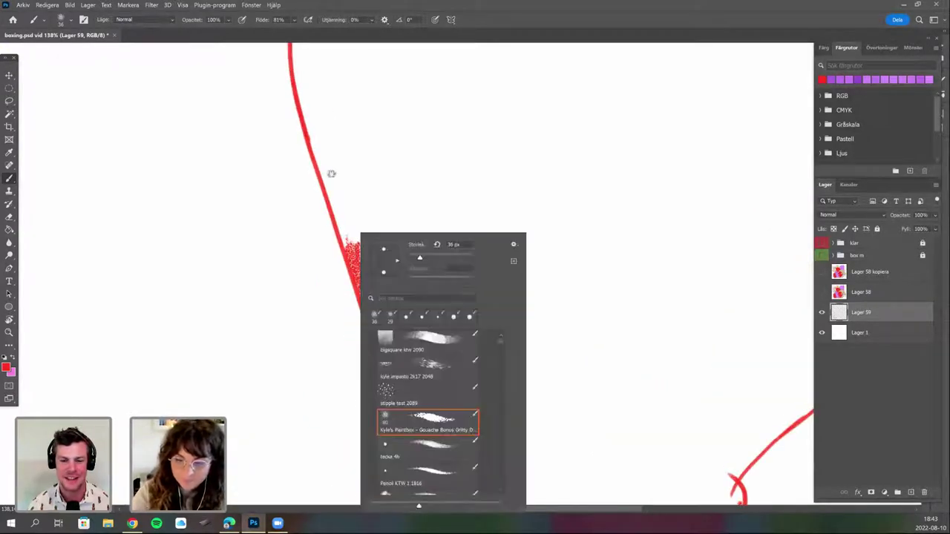
{"action": "mouse_move", "coordinate": [330, 173]}
{"action": "left_mouse_down"}
{"action": "mouse_move", "coordinate": [361, 256]}
{"action": "mouse_move", "coordinate": [335, 182]}
{"action": "mouse_move", "coordinate": [332, 199]}
{"action": "mouse_move", "coordinate": [315, 120]}
{"action": "mouse_move", "coordinate": [340, 169]}
{"action": "left_mouse_up"}
{"action": "left_click_drag", "start_coordinate": [332, 120], "coordinate": [357, 305]}
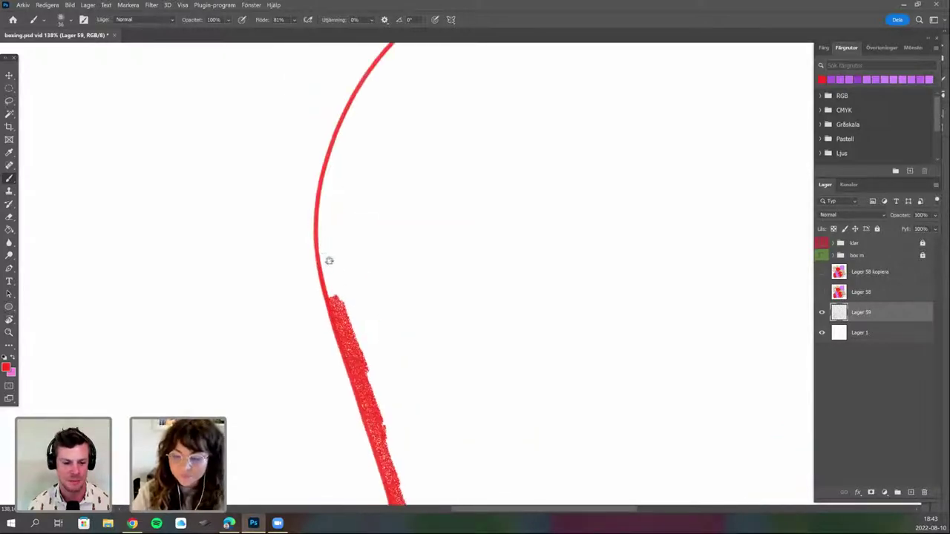
{"action": "mouse_move", "coordinate": [329, 259]}
{"action": "left_mouse_down"}
{"action": "mouse_move", "coordinate": [324, 277]}
{"action": "mouse_move", "coordinate": [324, 181]}
{"action": "mouse_move", "coordinate": [343, 132]}
{"action": "left_mouse_up"}
{"action": "mouse_move", "coordinate": [368, 319]}
{"action": "left_mouse_down"}
{"action": "mouse_move", "coordinate": [372, 335]}
{"action": "mouse_move", "coordinate": [446, 387]}
{"action": "mouse_move", "coordinate": [348, 276]}
{"action": "mouse_move", "coordinate": [355, 321]}
{"action": "left_mouse_up"}
{"action": "key", "text": "r"}
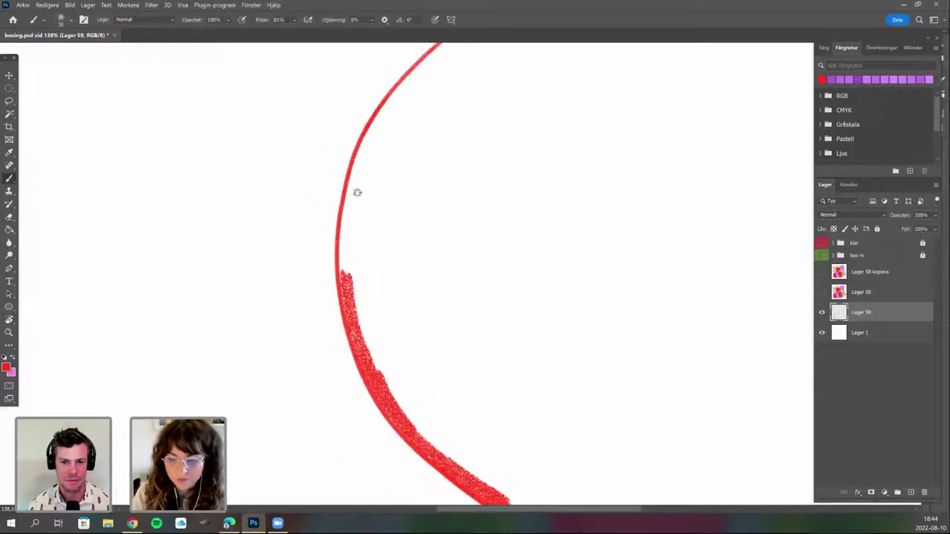
Rotate the canvas in stages and extend the gritty red band around the first bend of the glove's rounded end.
{"action": "left_click_drag", "start_coordinate": [357, 191], "coordinate": [345, 267]}
{"action": "key", "text": "r"}
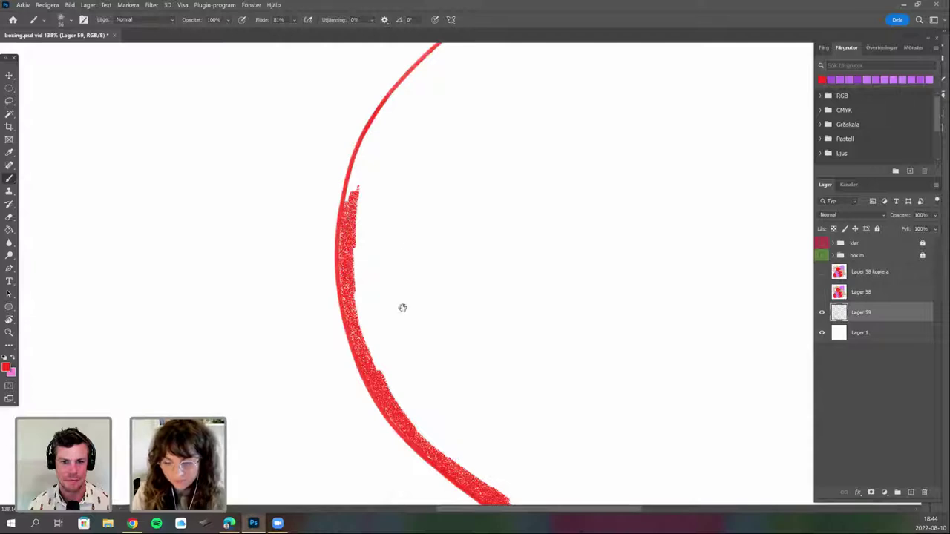
{"action": "left_click_drag", "start_coordinate": [403, 308], "coordinate": [503, 401]}
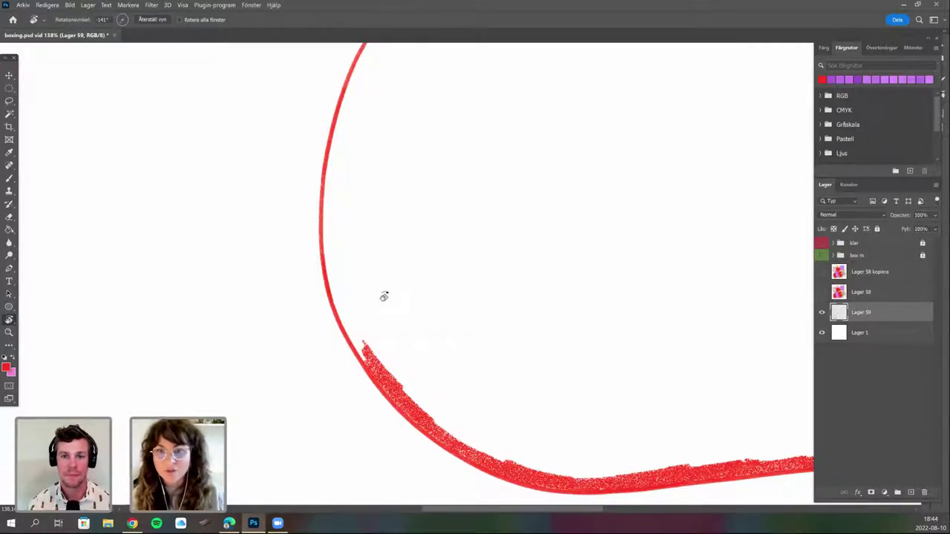
{"action": "mouse_move", "coordinate": [346, 299]}
{"action": "left_mouse_down"}
{"action": "mouse_move", "coordinate": [348, 307]}
{"action": "mouse_move", "coordinate": [343, 291]}
{"action": "left_mouse_up"}
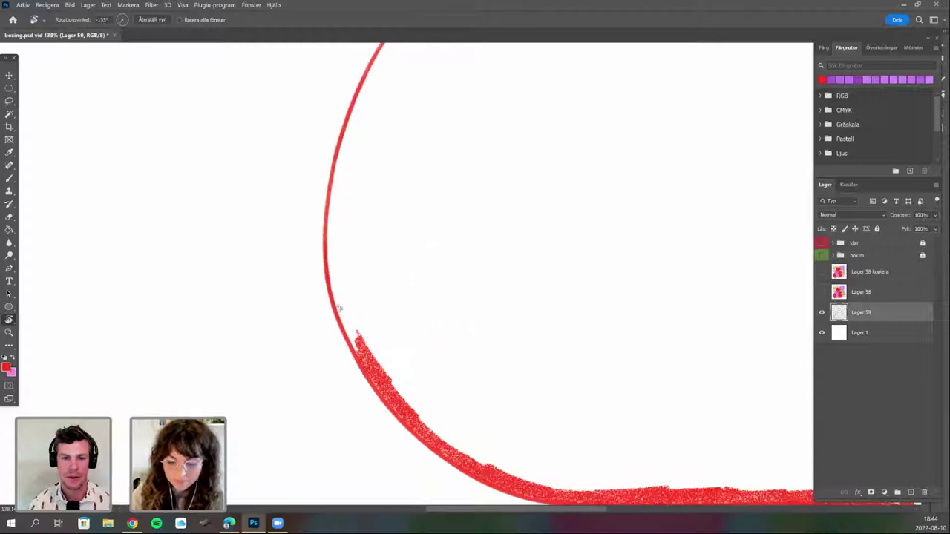
{"action": "key", "text": "b"}
{"action": "left_click_drag", "start_coordinate": [357, 348], "coordinate": [342, 301]}
{"action": "left_click_drag", "start_coordinate": [341, 262], "coordinate": [333, 208]}
{"action": "left_click_drag", "start_coordinate": [367, 300], "coordinate": [361, 322]}
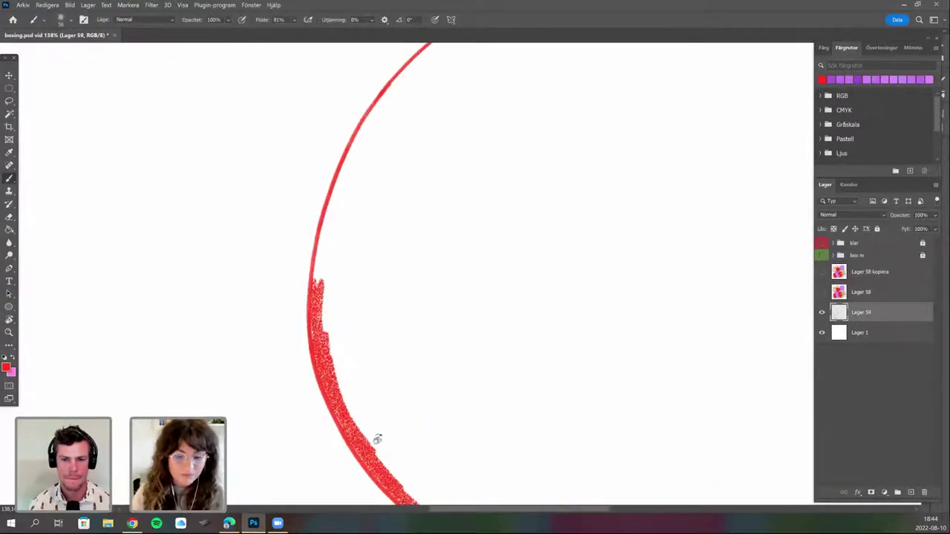
Extend the gritty red band around the remaining curve of the glove's rounded end to the smaller bulge's junction.
{"action": "key", "text": "r"}
{"action": "mouse_move", "coordinate": [320, 284]}
{"action": "left_mouse_down"}
{"action": "mouse_move", "coordinate": [360, 383]}
{"action": "mouse_move", "coordinate": [312, 268]}
{"action": "mouse_move", "coordinate": [308, 155]}
{"action": "left_mouse_up"}
{"action": "key", "text": "b"}
{"action": "mouse_move", "coordinate": [340, 269]}
{"action": "left_mouse_down"}
{"action": "mouse_move", "coordinate": [325, 344]}
{"action": "mouse_move", "coordinate": [395, 452]}
{"action": "mouse_move", "coordinate": [393, 407]}
{"action": "mouse_move", "coordinate": [373, 357]}
{"action": "left_mouse_up"}
{"action": "key", "text": "r"}
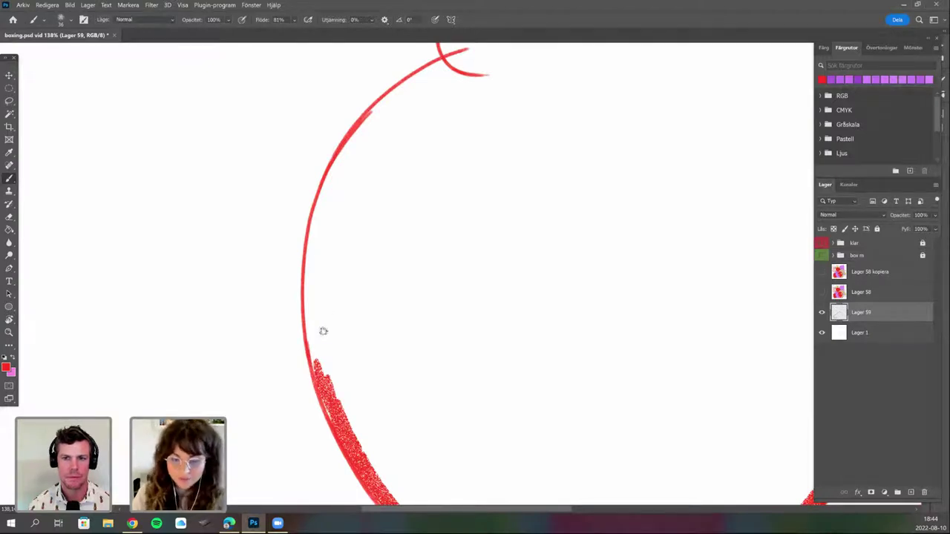
{"action": "left_click_drag", "start_coordinate": [311, 344], "coordinate": [306, 324]}
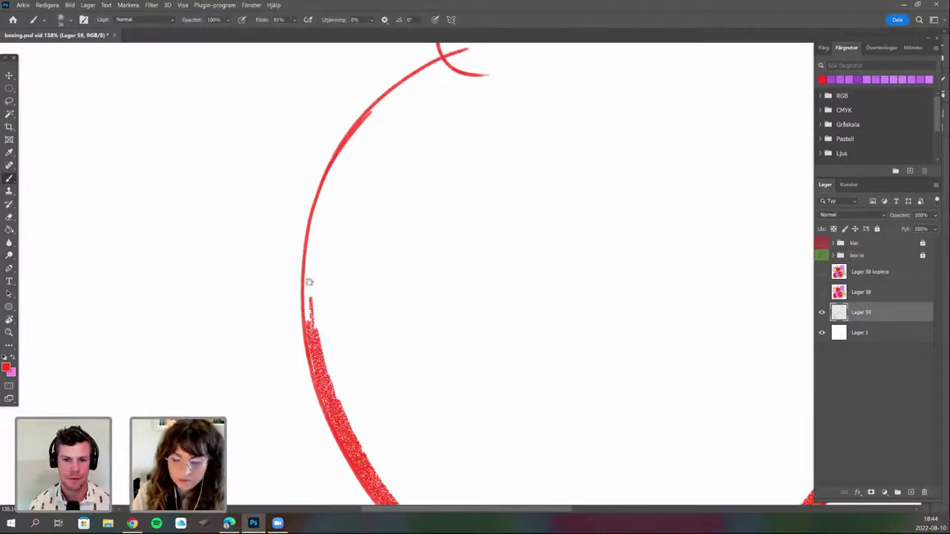
{"action": "left_click_drag", "start_coordinate": [309, 282], "coordinate": [333, 176]}
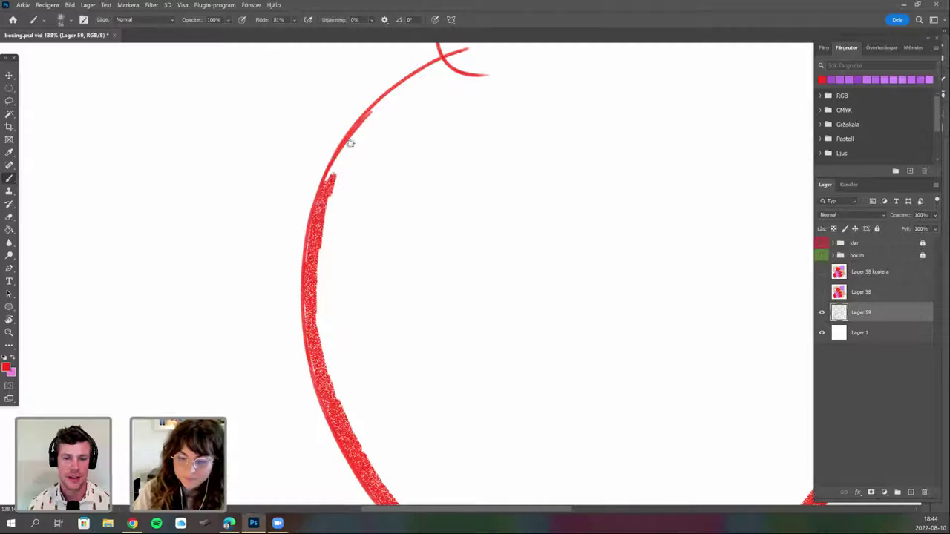
{"action": "mouse_move", "coordinate": [326, 215]}
{"action": "left_mouse_down"}
{"action": "mouse_move", "coordinate": [350, 145]}
{"action": "mouse_move", "coordinate": [420, 77]}
{"action": "left_mouse_up"}
Extend the gritty red band along the rounded end to the junction and into the tip of the smaller bulge.
{"action": "key", "text": "space"}
{"action": "left_click_drag", "start_coordinate": [425, 187], "coordinate": [379, 349]}
{"action": "mouse_move", "coordinate": [343, 268]}
{"action": "left_mouse_down"}
{"action": "mouse_move", "coordinate": [392, 202]}
{"action": "mouse_move", "coordinate": [410, 152]}
{"action": "left_mouse_up"}
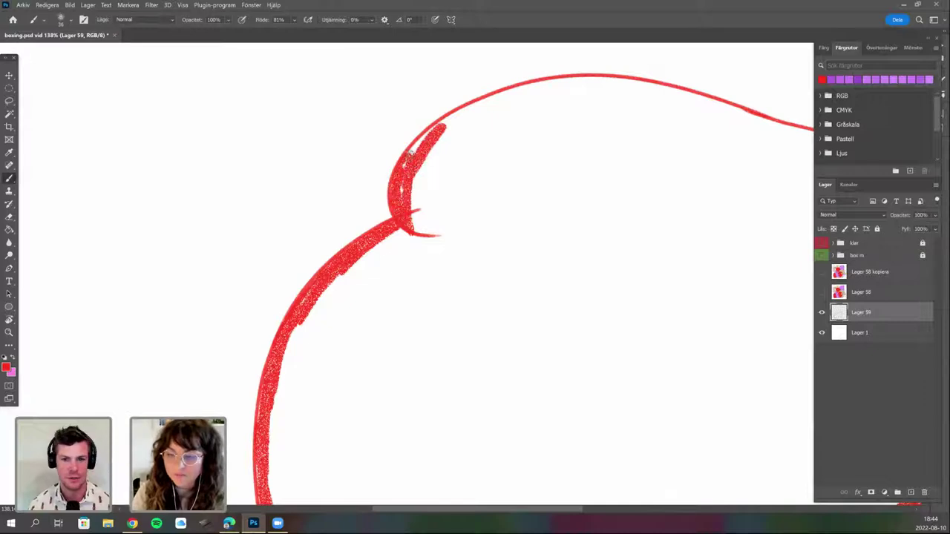
{"action": "left_click_drag", "start_coordinate": [410, 197], "coordinate": [401, 187]}
Rotate the canvas and continue the gritty red band along the inside of the smaller bulge's outer curve.
{"action": "key", "text": "r"}
{"action": "left_click_drag", "start_coordinate": [499, 336], "coordinate": [526, 244]}
{"action": "key", "text": "space"}
{"action": "left_click_drag", "start_coordinate": [433, 377], "coordinate": [447, 429]}
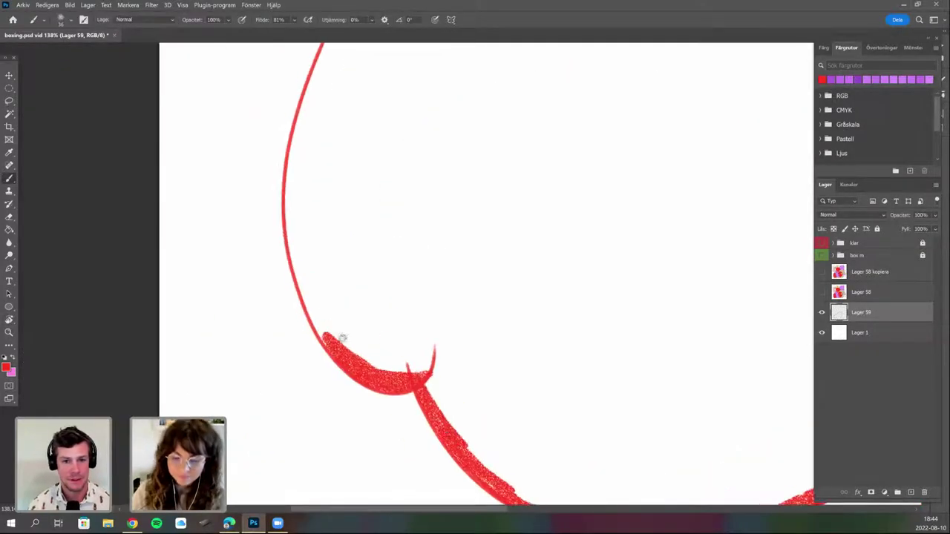
{"action": "mouse_move", "coordinate": [325, 334]}
{"action": "left_mouse_down"}
{"action": "mouse_move", "coordinate": [290, 242]}
{"action": "mouse_move", "coordinate": [300, 207]}
{"action": "mouse_move", "coordinate": [288, 188]}
{"action": "left_mouse_up"}
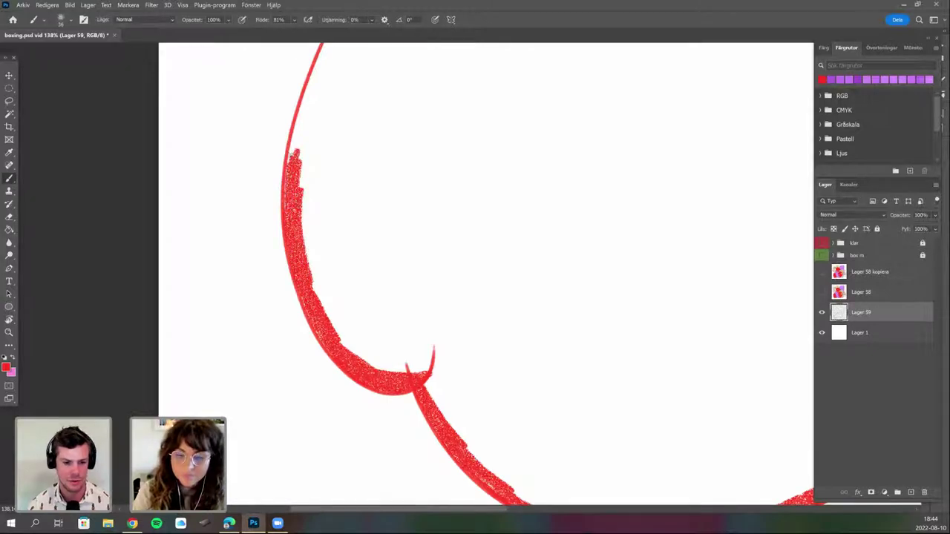
{"action": "left_click_drag", "start_coordinate": [294, 156], "coordinate": [313, 125]}
{"action": "key", "text": "space"}
{"action": "mouse_move", "coordinate": [344, 208]}
{"action": "left_mouse_down"}
{"action": "mouse_move", "coordinate": [377, 290]}
{"action": "mouse_move", "coordinate": [391, 363]}
{"action": "left_mouse_up"}
{"action": "left_click_drag", "start_coordinate": [402, 395], "coordinate": [449, 407]}
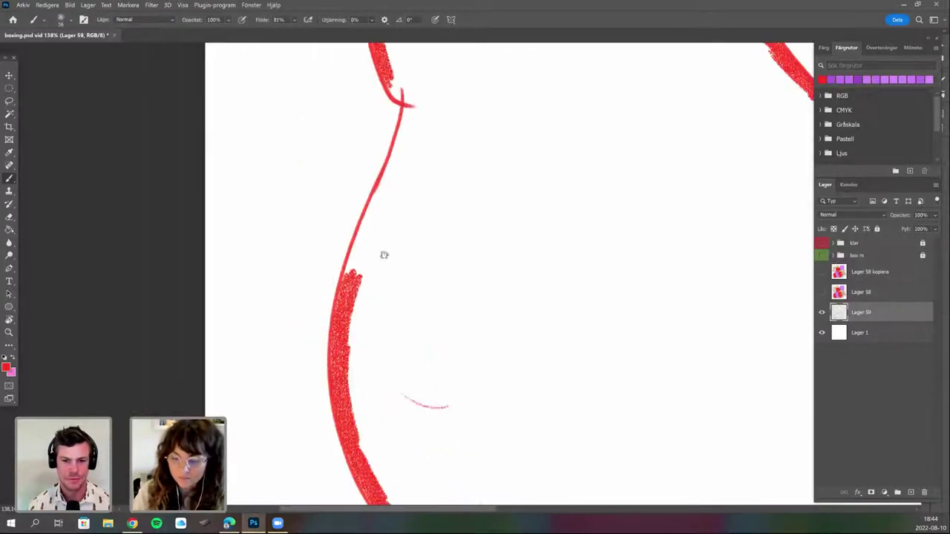
Rotate the canvas again and finish the gritty red band from the smaller bulge to the cuff's corner.
{"action": "mouse_move", "coordinate": [362, 273]}
{"action": "left_mouse_down"}
{"action": "mouse_move", "coordinate": [350, 256]}
{"action": "mouse_move", "coordinate": [395, 163]}
{"action": "mouse_move", "coordinate": [375, 219]}
{"action": "left_mouse_up"}
{"action": "left_click_drag", "start_coordinate": [405, 123], "coordinate": [406, 178]}
{"action": "key", "text": "space"}
{"action": "left_click_drag", "start_coordinate": [450, 231], "coordinate": [428, 368]}
{"action": "key", "text": "r"}
{"action": "mouse_move", "coordinate": [416, 236]}
{"action": "left_mouse_down"}
{"action": "mouse_move", "coordinate": [432, 177]}
{"action": "mouse_move", "coordinate": [446, 176]}
{"action": "left_mouse_up"}
{"action": "key", "text": "b"}
{"action": "left_click_drag", "start_coordinate": [413, 172], "coordinate": [422, 219]}
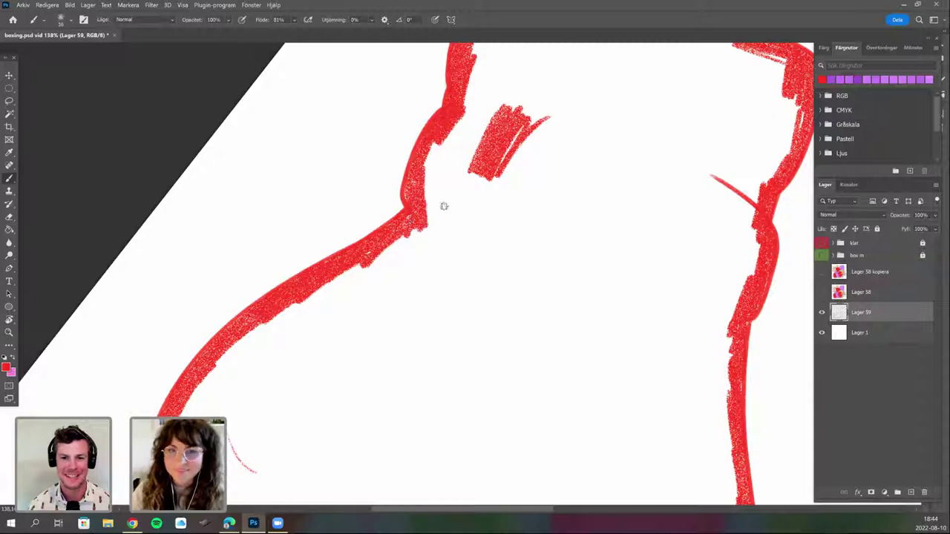
Enlarge the gritty gouache brush to 133 px and fill the glove's cuff with red.
{"action": "scroll", "coordinate": [446, 295], "scroll_direction": "down", "scroll_amount": 2}
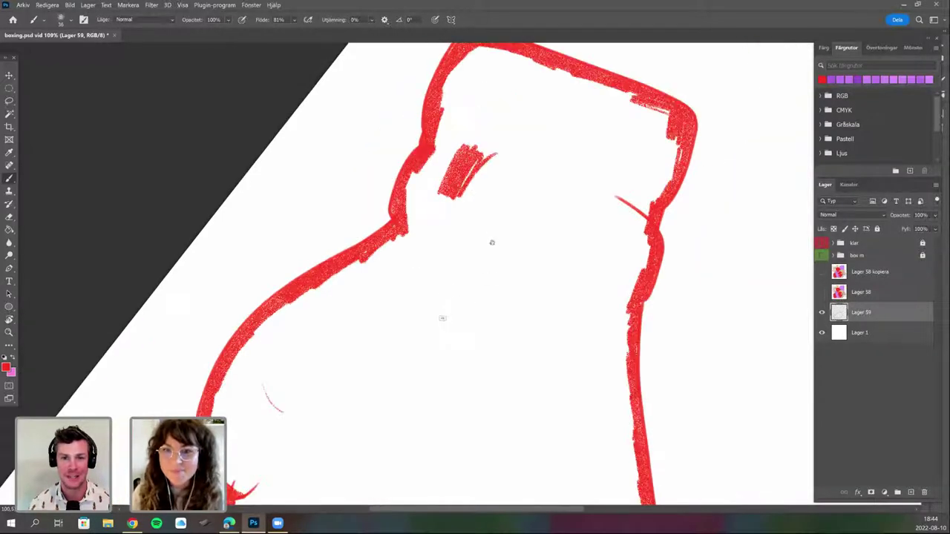
{"action": "scroll", "coordinate": [489, 278], "scroll_direction": "down", "scroll_amount": 2}
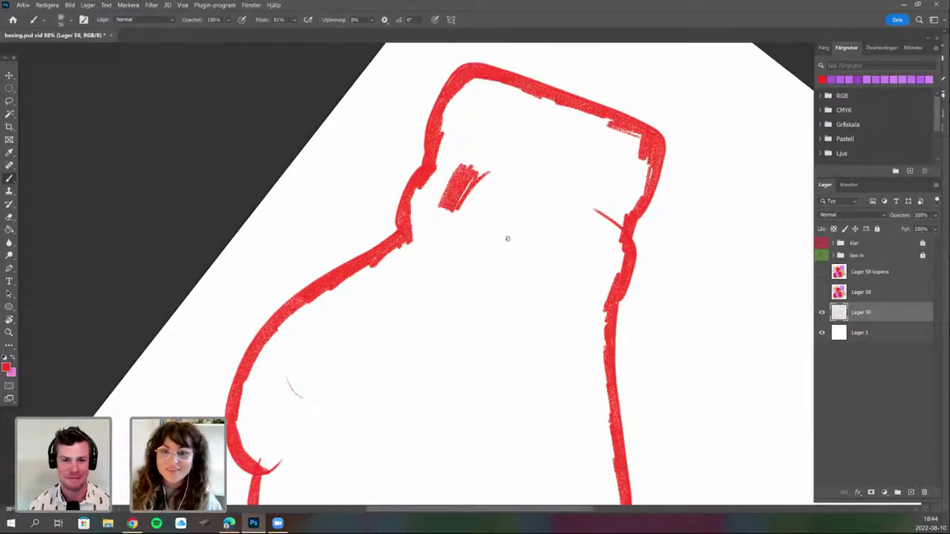
{"action": "right_click", "coordinate": [507, 181]}
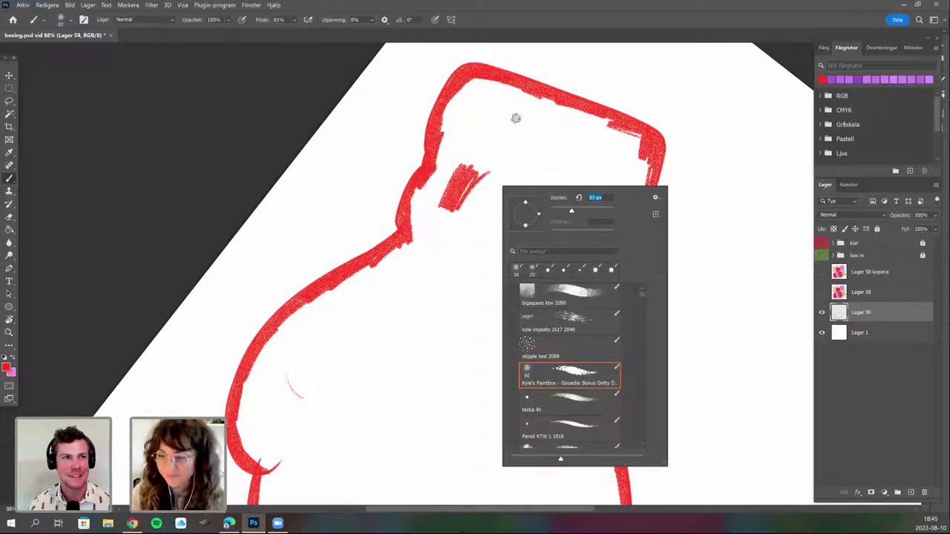
{"action": "left_click_drag", "start_coordinate": [585, 214], "coordinate": [587, 213]}
{"action": "mouse_move", "coordinate": [570, 156]}
{"action": "left_mouse_down"}
{"action": "mouse_move", "coordinate": [481, 80]}
{"action": "mouse_move", "coordinate": [488, 142]}
{"action": "mouse_move", "coordinate": [526, 159]}
{"action": "mouse_move", "coordinate": [568, 148]}
{"action": "mouse_move", "coordinate": [630, 195]}
{"action": "mouse_move", "coordinate": [628, 136]}
{"action": "mouse_move", "coordinate": [604, 144]}
{"action": "mouse_move", "coordinate": [621, 195]}
{"action": "mouse_move", "coordinate": [628, 160]}
{"action": "left_mouse_up"}
{"action": "mouse_move", "coordinate": [438, 204]}
{"action": "left_mouse_down"}
{"action": "mouse_move", "coordinate": [445, 178]}
{"action": "mouse_move", "coordinate": [418, 248]}
{"action": "mouse_move", "coordinate": [461, 214]}
{"action": "mouse_move", "coordinate": [502, 227]}
{"action": "mouse_move", "coordinate": [560, 282]}
{"action": "mouse_move", "coordinate": [600, 290]}
{"action": "mouse_move", "coordinate": [587, 307]}
{"action": "mouse_move", "coordinate": [471, 204]}
{"action": "mouse_move", "coordinate": [490, 171]}
{"action": "mouse_move", "coordinate": [564, 191]}
{"action": "mouse_move", "coordinate": [592, 216]}
{"action": "left_mouse_up"}
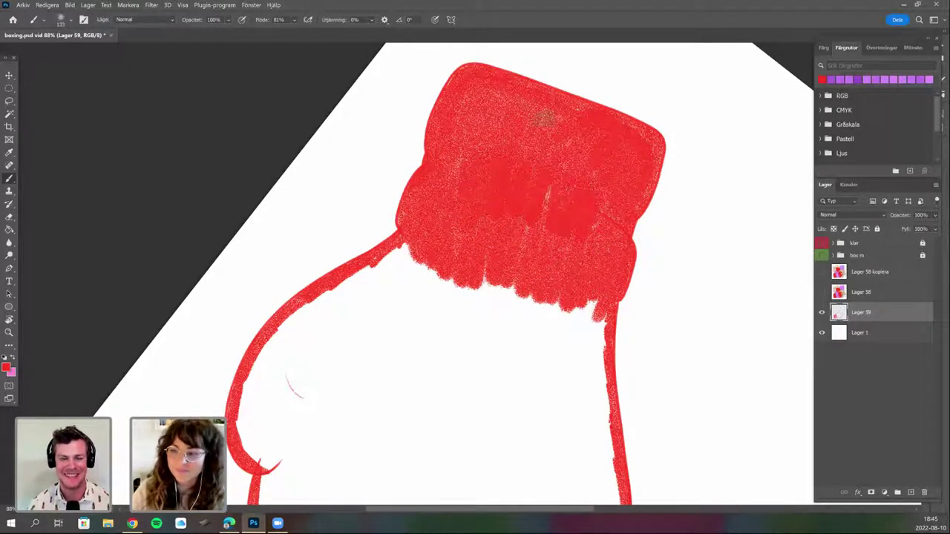
Fill the smaller bulge of the glove with red and start widening the band down the long side.
{"action": "scroll", "coordinate": [325, 178], "scroll_direction": "down", "scroll_amount": 3}
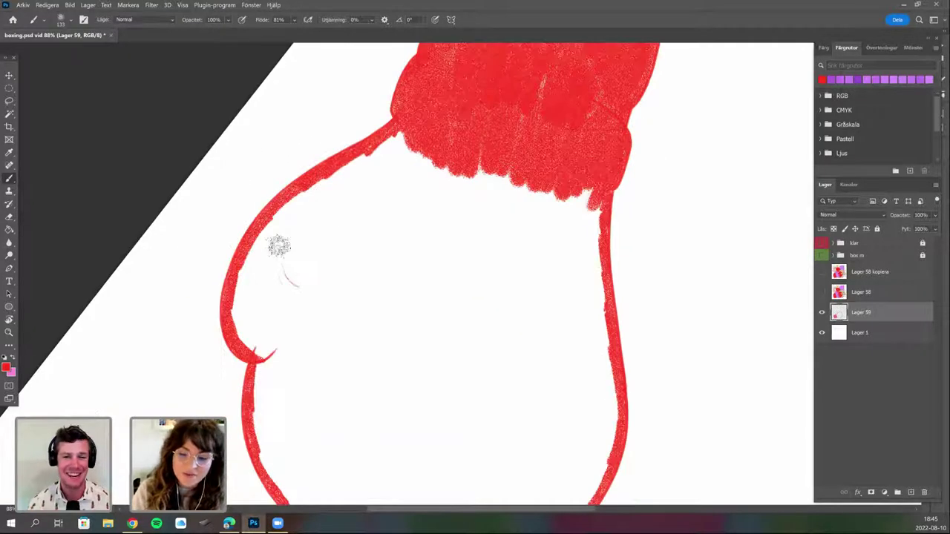
{"action": "left_click_drag", "start_coordinate": [362, 302], "coordinate": [359, 302]}
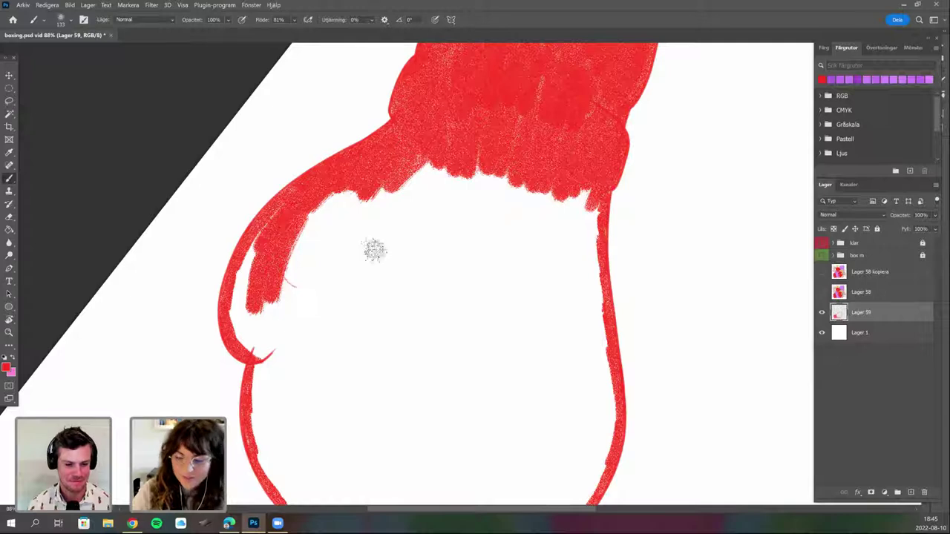
{"action": "mouse_move", "coordinate": [352, 237]}
{"action": "left_mouse_down"}
{"action": "mouse_move", "coordinate": [486, 192]}
{"action": "mouse_move", "coordinate": [512, 147]}
{"action": "left_mouse_up"}
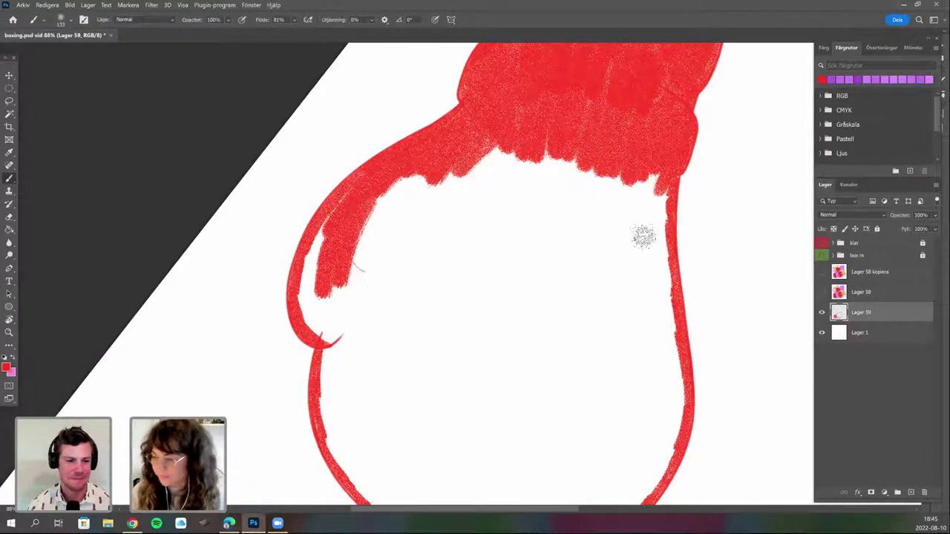
{"action": "left_click_drag", "start_coordinate": [656, 251], "coordinate": [645, 257]}
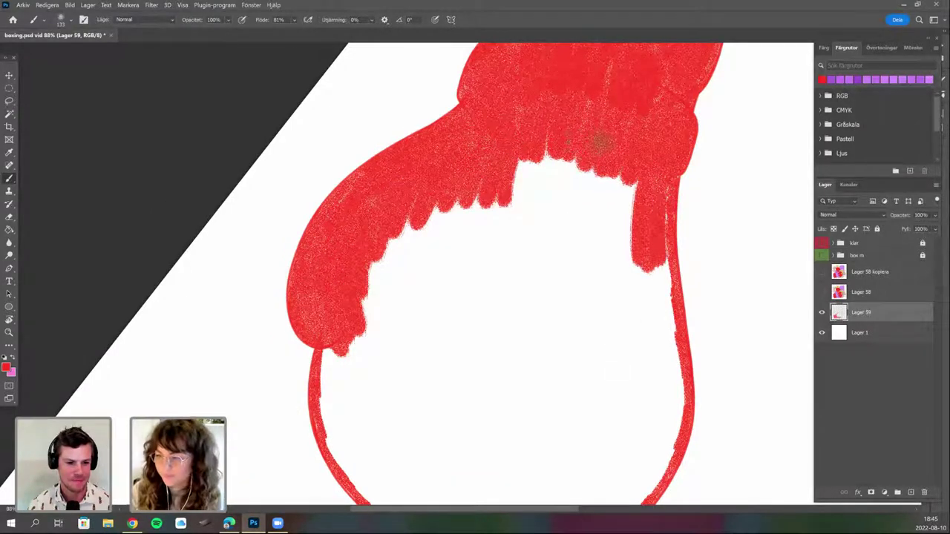
Widen the red band down the long side and around the rounded end up to the smaller bulge.
{"action": "left_click_drag", "start_coordinate": [670, 360], "coordinate": [606, 226]}
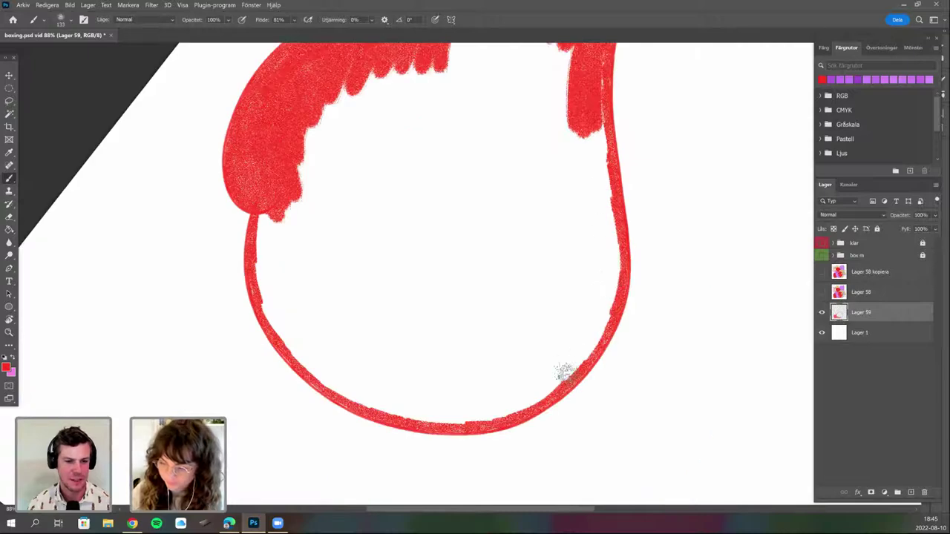
{"action": "left_click_drag", "start_coordinate": [591, 280], "coordinate": [573, 344]}
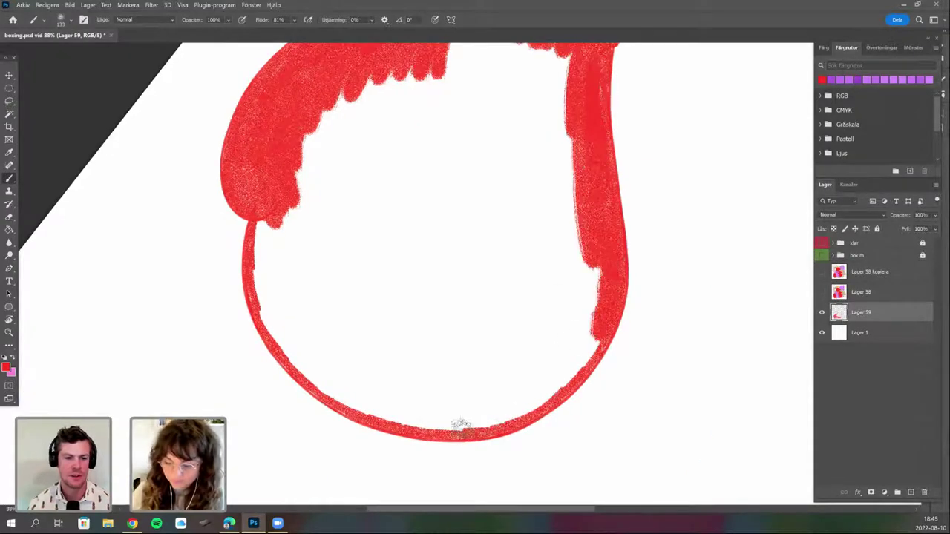
{"action": "mouse_move", "coordinate": [404, 412]}
{"action": "left_mouse_down"}
{"action": "mouse_move", "coordinate": [454, 393]}
{"action": "mouse_move", "coordinate": [488, 408]}
{"action": "mouse_move", "coordinate": [384, 384]}
{"action": "mouse_move", "coordinate": [363, 407]}
{"action": "mouse_move", "coordinate": [320, 377]}
{"action": "mouse_move", "coordinate": [323, 370]}
{"action": "mouse_move", "coordinate": [327, 389]}
{"action": "mouse_move", "coordinate": [276, 313]}
{"action": "mouse_move", "coordinate": [263, 230]}
{"action": "mouse_move", "coordinate": [282, 285]}
{"action": "mouse_move", "coordinate": [267, 301]}
{"action": "left_mouse_up"}
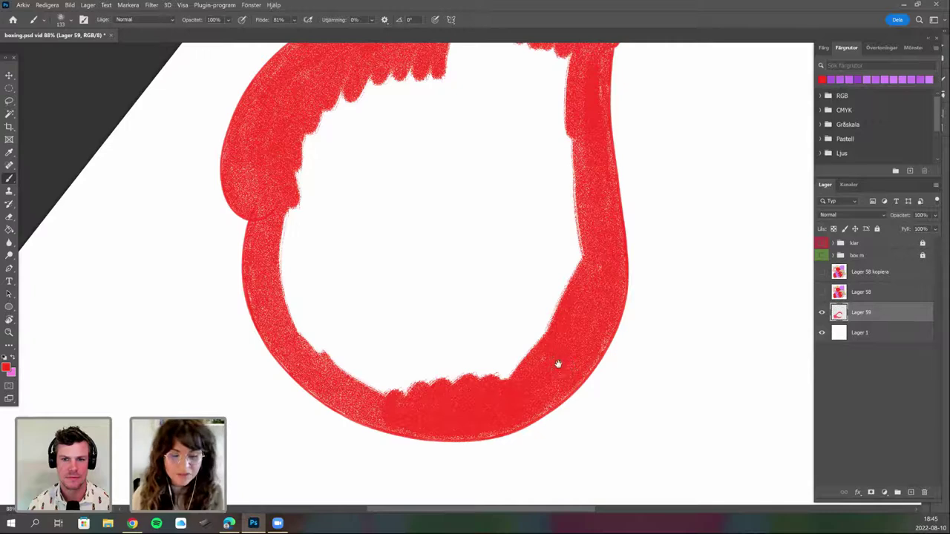
{"action": "left_click_drag", "start_coordinate": [436, 285], "coordinate": [511, 313]}
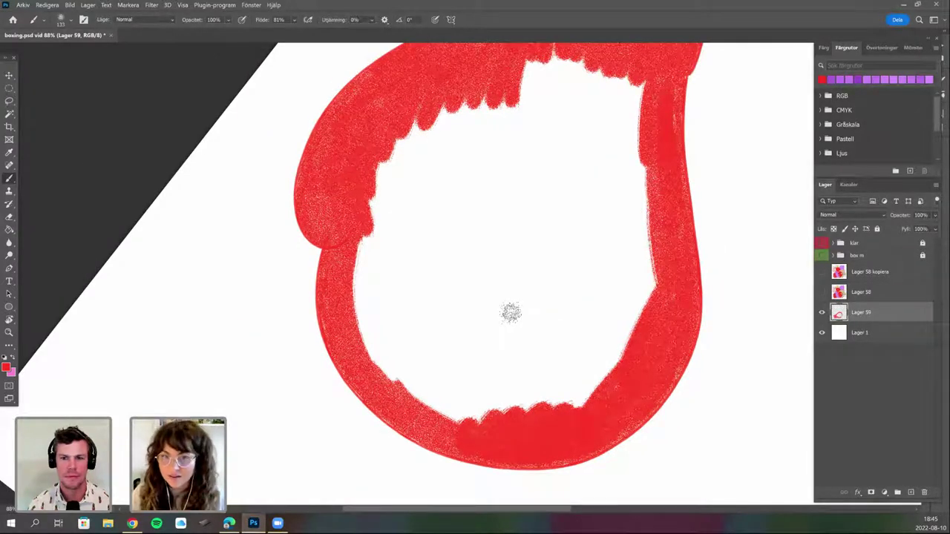
{"action": "scroll", "coordinate": [510, 312], "scroll_direction": "down", "scroll_amount": 1}
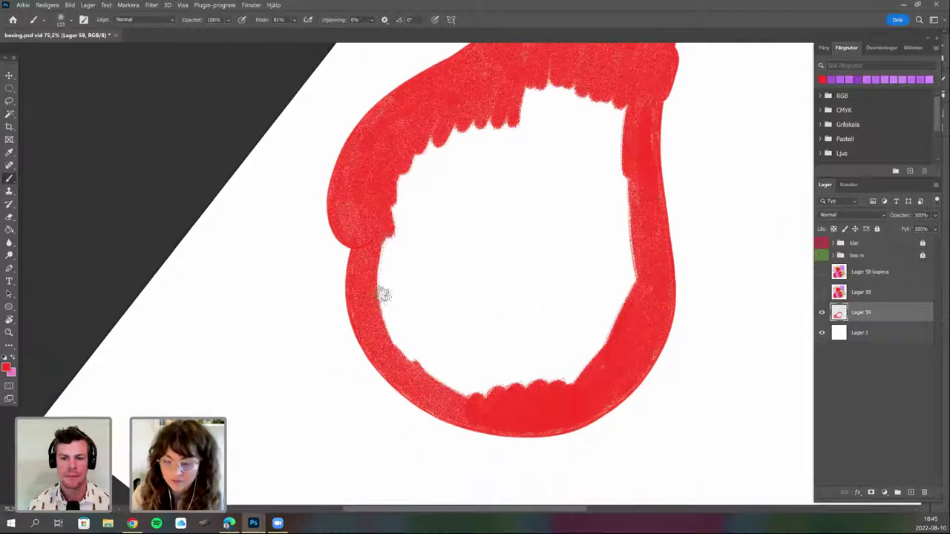
{"action": "mouse_move", "coordinate": [398, 294]}
{"action": "left_mouse_down"}
{"action": "mouse_move", "coordinate": [417, 323]}
{"action": "mouse_move", "coordinate": [448, 326]}
{"action": "mouse_move", "coordinate": [477, 361]}
{"action": "mouse_move", "coordinate": [492, 354]}
{"action": "left_mouse_up"}
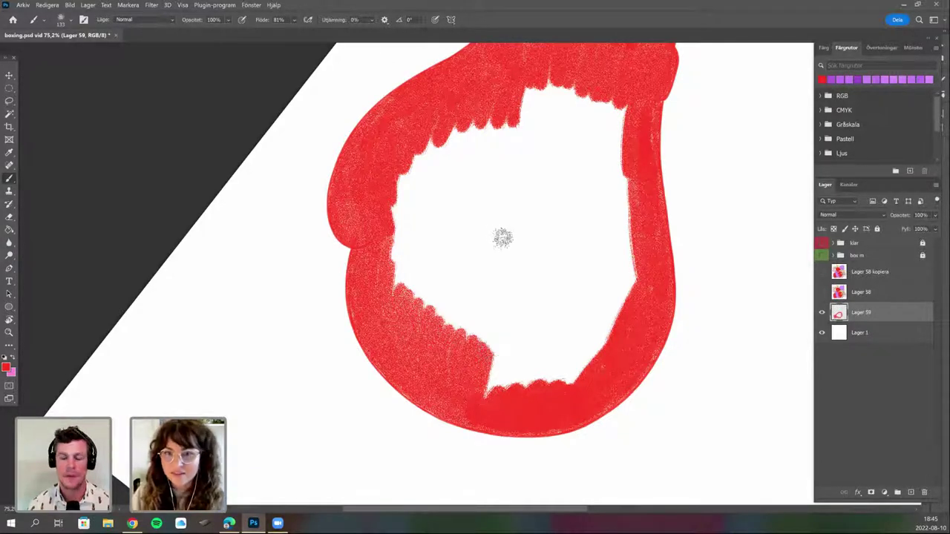
Enlarge the gritty brush in stages to 243 px and fill the remaining white interior of the glove with red.
{"action": "right_click", "coordinate": [507, 236]}
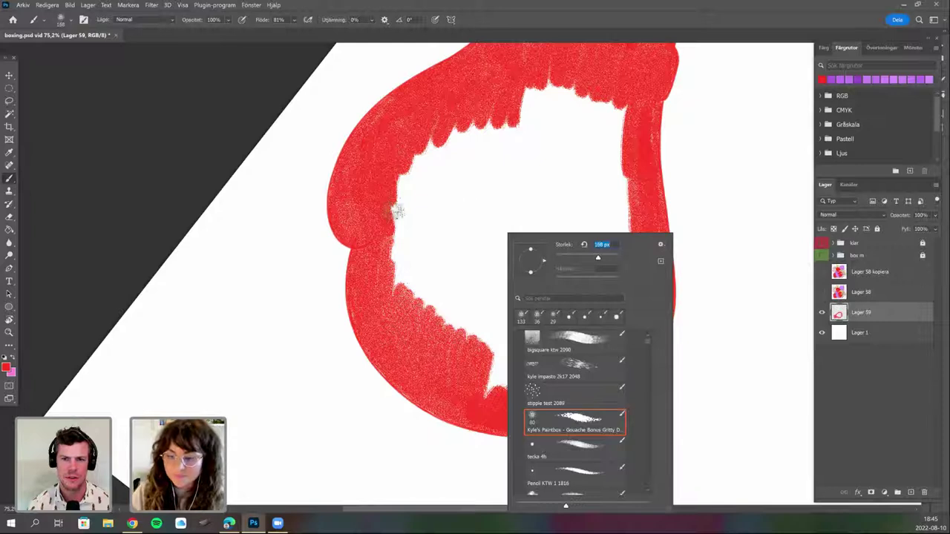
{"action": "mouse_move", "coordinate": [396, 212]}
{"action": "left_mouse_down"}
{"action": "mouse_move", "coordinate": [418, 216]}
{"action": "mouse_move", "coordinate": [447, 282]}
{"action": "mouse_move", "coordinate": [473, 295]}
{"action": "mouse_move", "coordinate": [492, 272]}
{"action": "left_mouse_up"}
{"action": "right_click", "coordinate": [507, 237]}
{"action": "left_click_drag", "start_coordinate": [582, 257], "coordinate": [587, 258]}
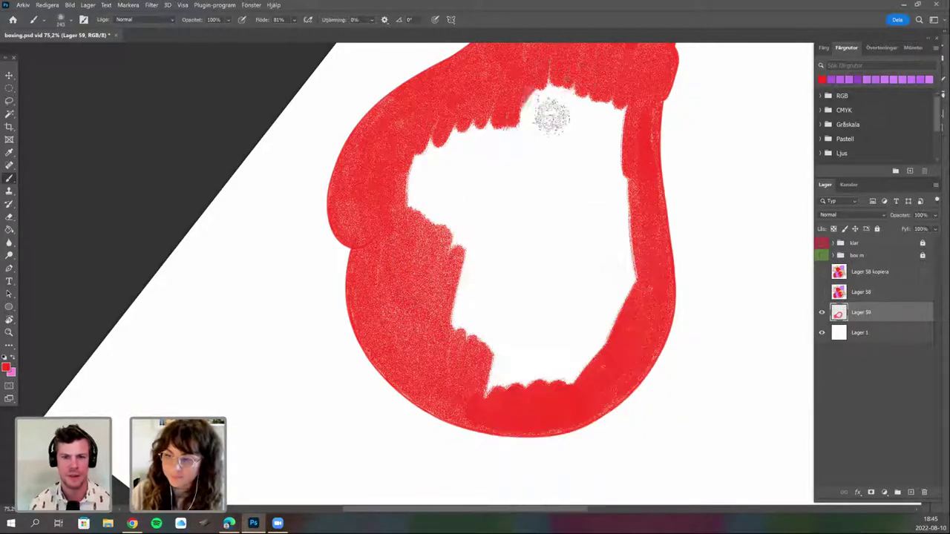
{"action": "mouse_move", "coordinate": [551, 116]}
{"action": "left_mouse_down"}
{"action": "mouse_move", "coordinate": [615, 120]}
{"action": "mouse_move", "coordinate": [623, 206]}
{"action": "mouse_move", "coordinate": [609, 242]}
{"action": "left_mouse_up"}
{"action": "mouse_move", "coordinate": [596, 323]}
{"action": "left_mouse_down"}
{"action": "mouse_move", "coordinate": [556, 334]}
{"action": "mouse_move", "coordinate": [503, 293]}
{"action": "mouse_move", "coordinate": [565, 177]}
{"action": "mouse_move", "coordinate": [490, 169]}
{"action": "mouse_move", "coordinate": [446, 208]}
{"action": "mouse_move", "coordinate": [423, 149]}
{"action": "mouse_move", "coordinate": [564, 223]}
{"action": "mouse_move", "coordinate": [475, 390]}
{"action": "mouse_move", "coordinate": [469, 381]}
{"action": "left_mouse_up"}
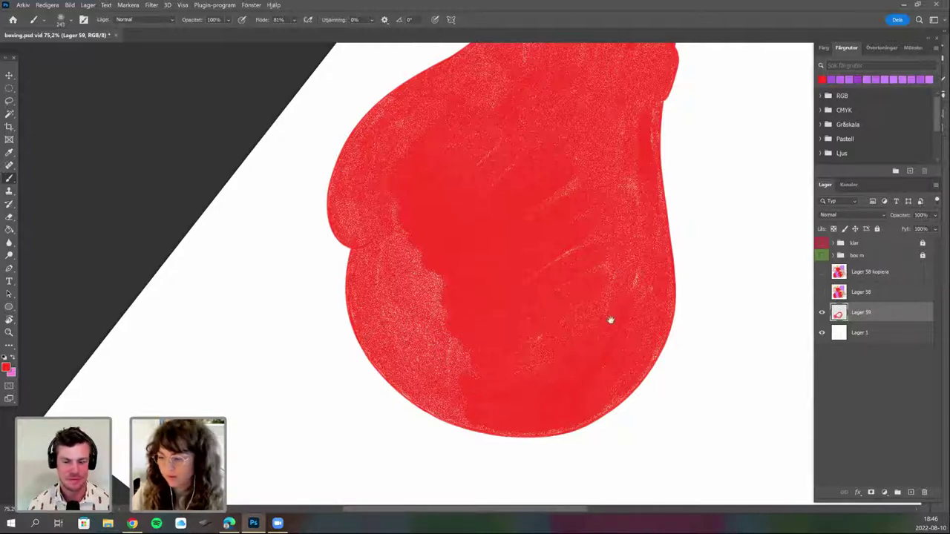
Reset the canvas view to show the whole glove and examine the gritty texture of its red fill.
{"action": "scroll", "coordinate": [530, 335], "scroll_direction": "right", "scroll_amount": 1}
{"action": "scroll", "coordinate": [529, 336], "scroll_direction": "up", "scroll_amount": 1}
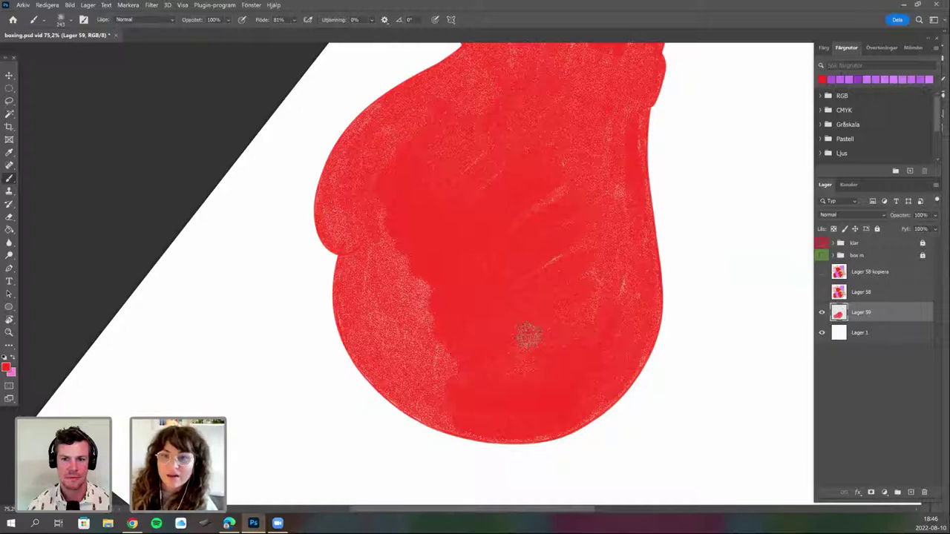
{"action": "key", "text": "ctrl+0"}
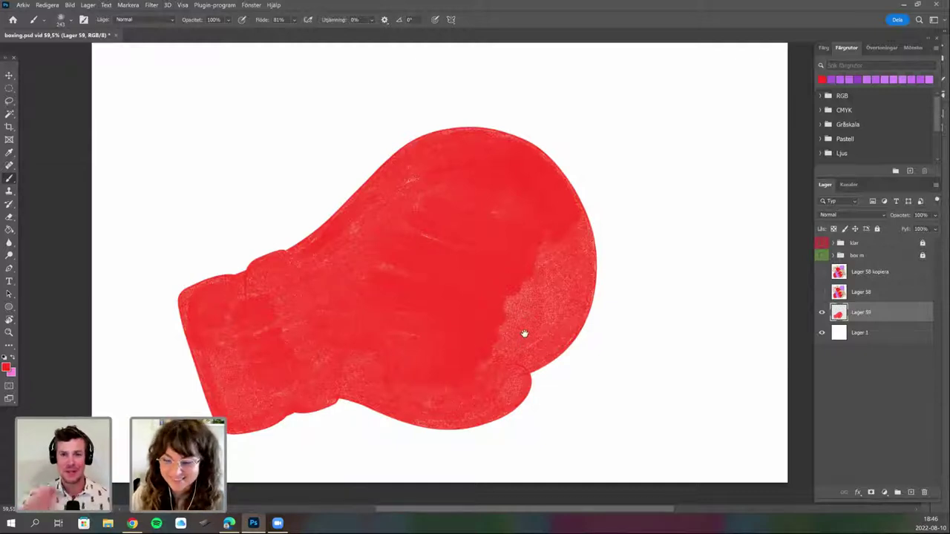
{"action": "left_click_drag", "start_coordinate": [523, 327], "coordinate": [564, 315]}
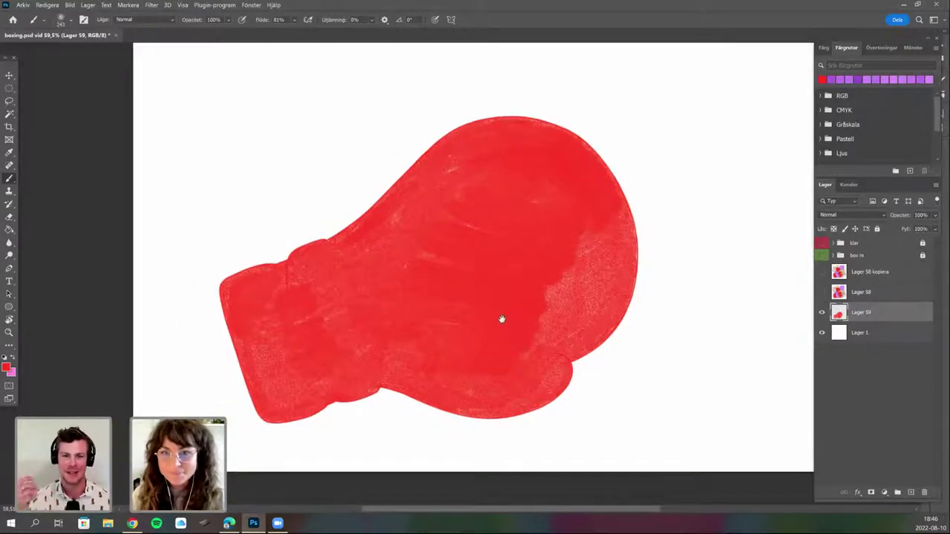
{"action": "scroll", "coordinate": [501, 322], "scroll_direction": "down", "scroll_amount": 1}
{"action": "scroll", "coordinate": [502, 320], "scroll_direction": "down", "scroll_amount": 1}
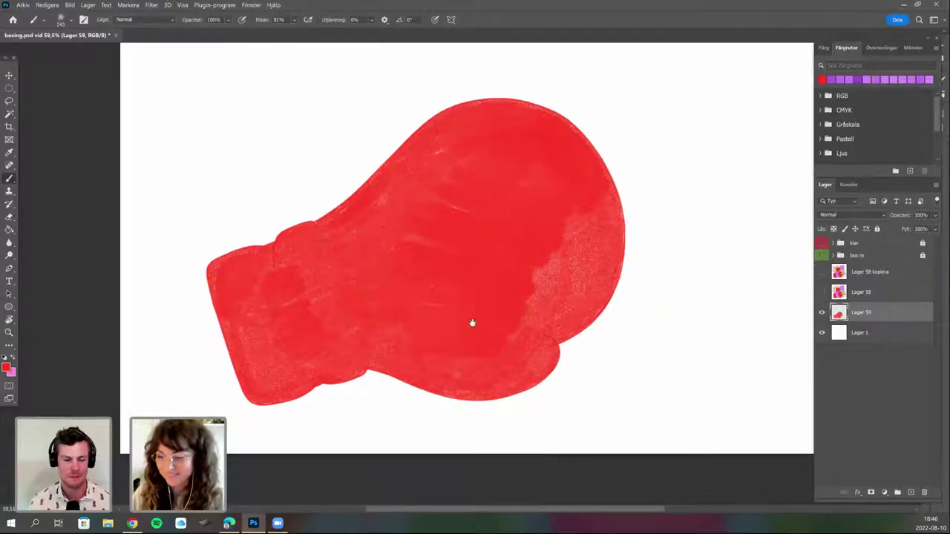
{"action": "scroll", "coordinate": [791, 310], "scroll_direction": "up", "scroll_amount": 3}
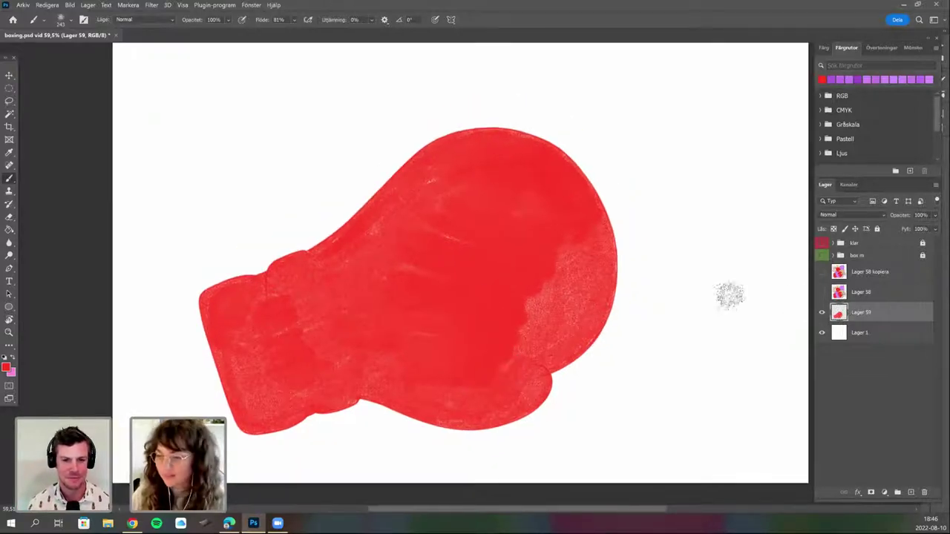
{"action": "left_click_drag", "start_coordinate": [488, 347], "coordinate": [520, 334]}
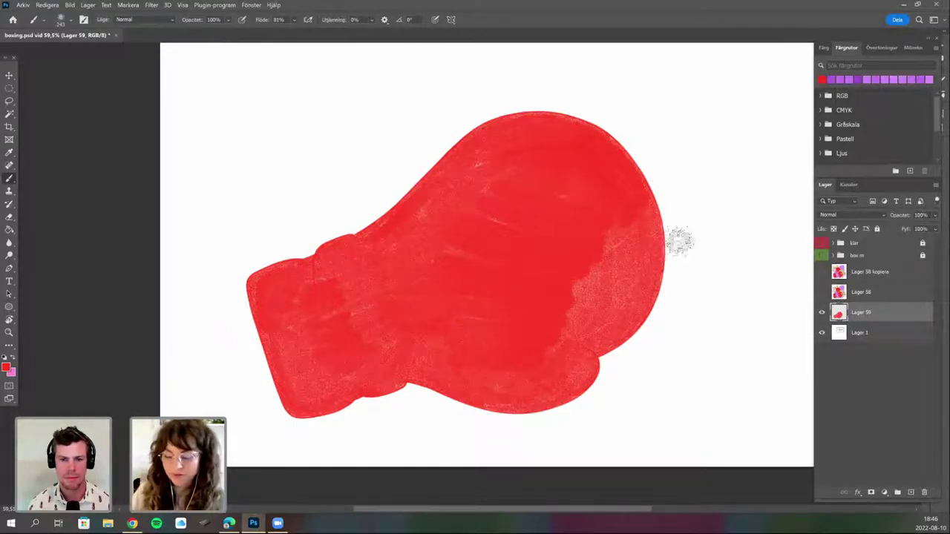
Load the painted pixels of Lager 59 as a selection and expand it by 1 pixel.
{"action": "key", "text": "ctrl+h"}
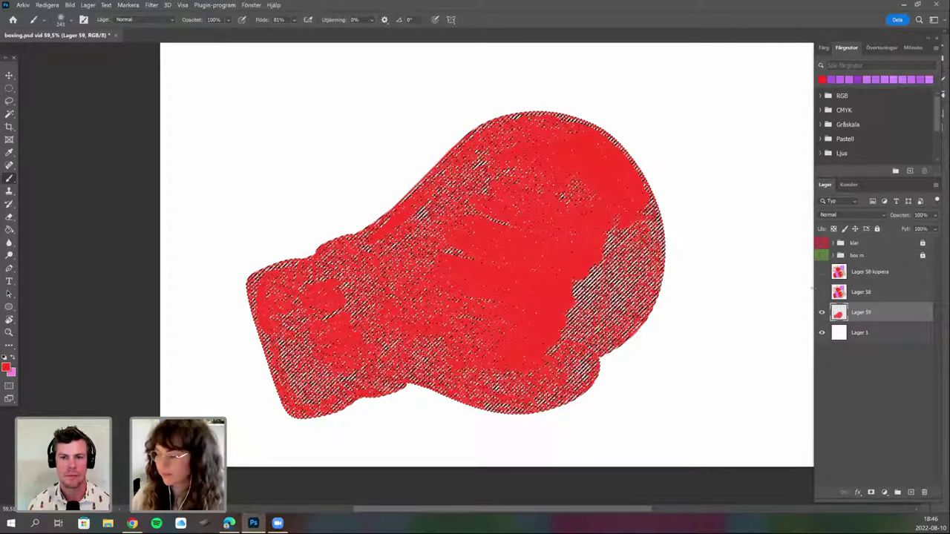
{"action": "left_click", "coordinate": [834, 309], "text": "ctrl"}
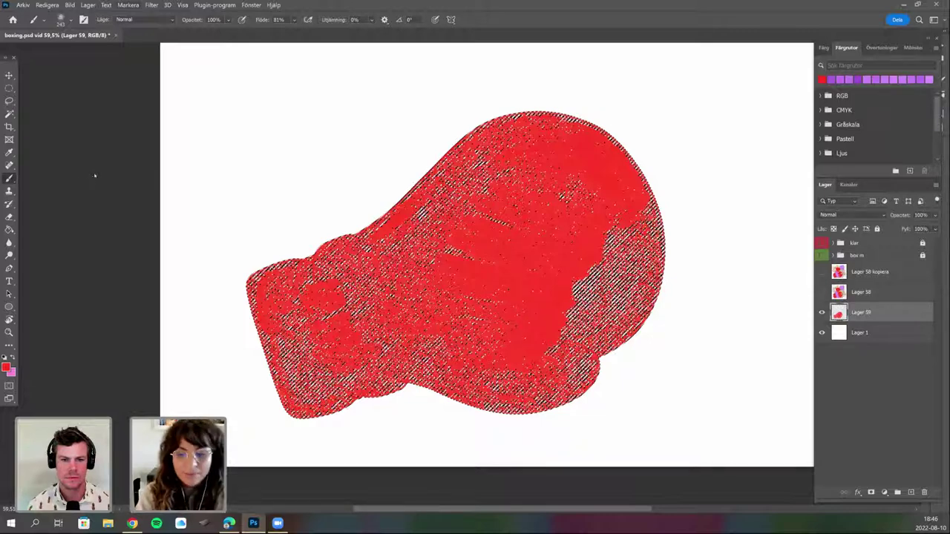
{"action": "left_click", "coordinate": [128, 4]}
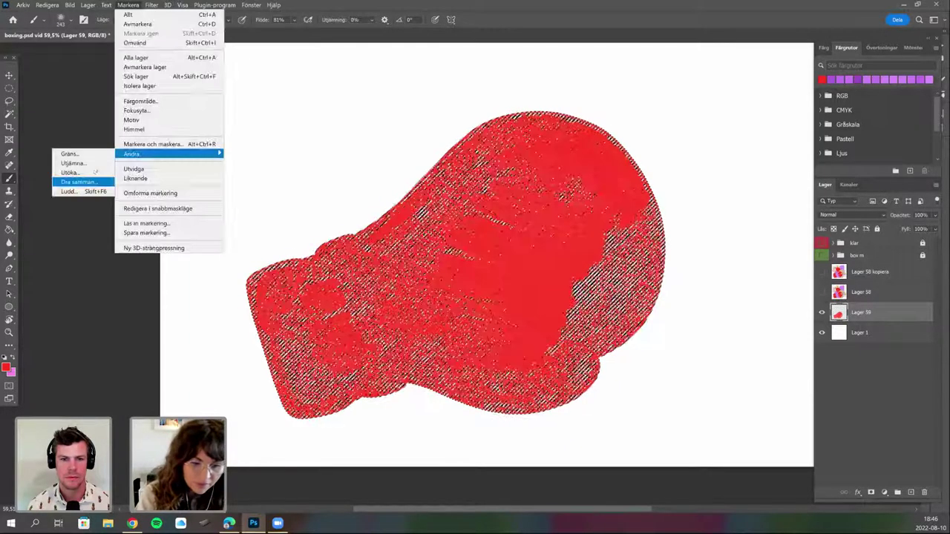
{"action": "left_click", "coordinate": [70, 173]}
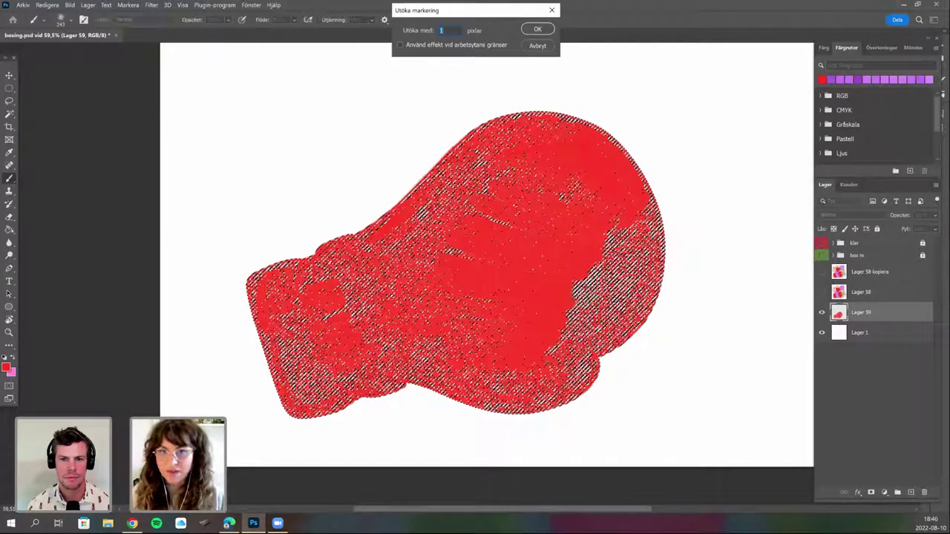
{"action": "key", "text": "Return"}
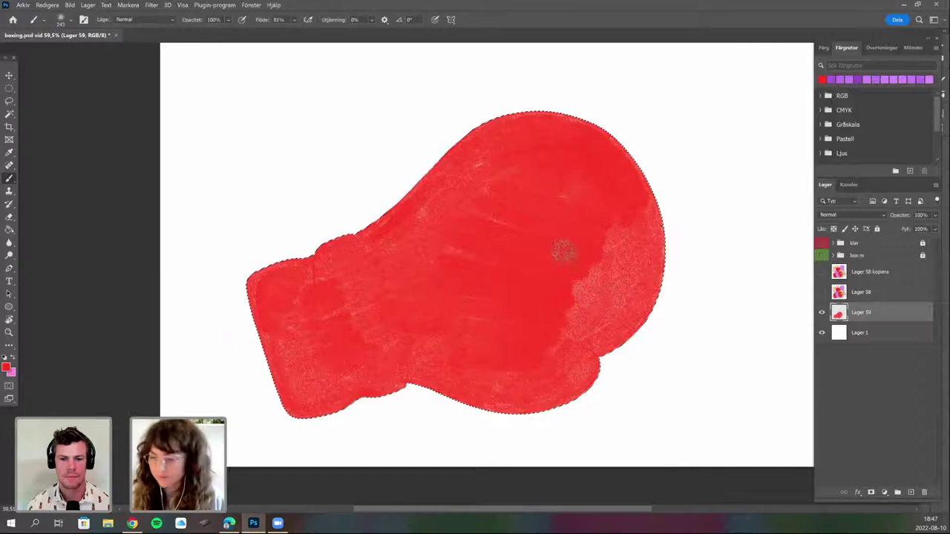
Enlarge the gritty brush to 464 px and paint over the selected glove to make its red fill solid.
{"action": "right_click", "coordinate": [672, 257]}
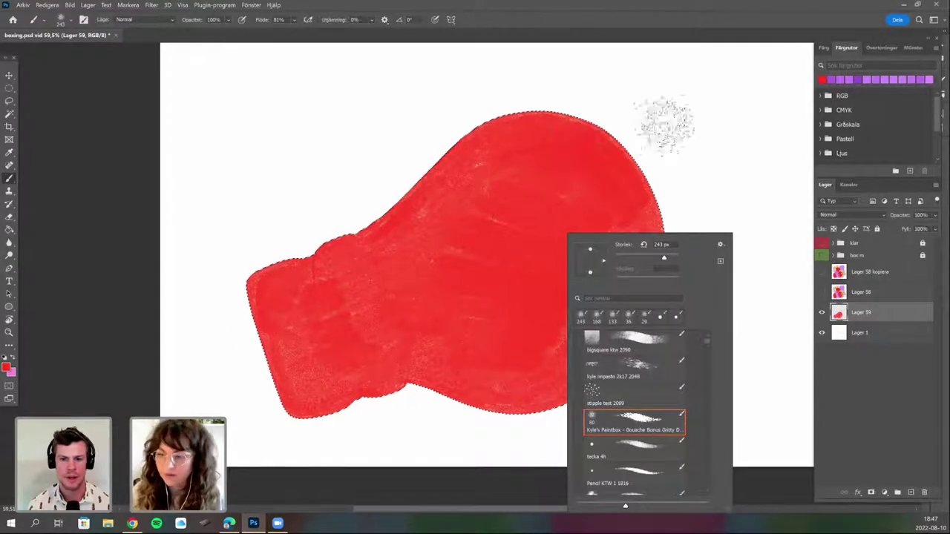
{"action": "left_click_drag", "start_coordinate": [665, 257], "coordinate": [673, 257]}
{"action": "mouse_move", "coordinate": [297, 290]}
{"action": "left_mouse_down"}
{"action": "mouse_move", "coordinate": [531, 178]}
{"action": "mouse_move", "coordinate": [570, 182]}
{"action": "mouse_move", "coordinate": [371, 424]}
{"action": "mouse_move", "coordinate": [700, 244]}
{"action": "mouse_move", "coordinate": [515, 434]}
{"action": "mouse_move", "coordinate": [674, 344]}
{"action": "mouse_move", "coordinate": [352, 346]}
{"action": "left_mouse_up"}
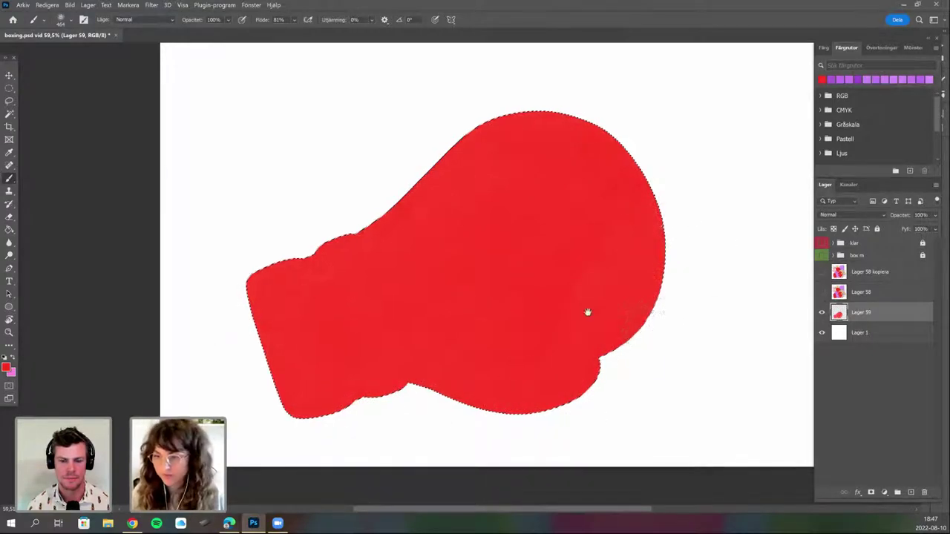
Remove the selection around the glove and examine the gritty texture of its red fill up close.
{"action": "left_click_drag", "start_coordinate": [588, 312], "coordinate": [565, 326]}
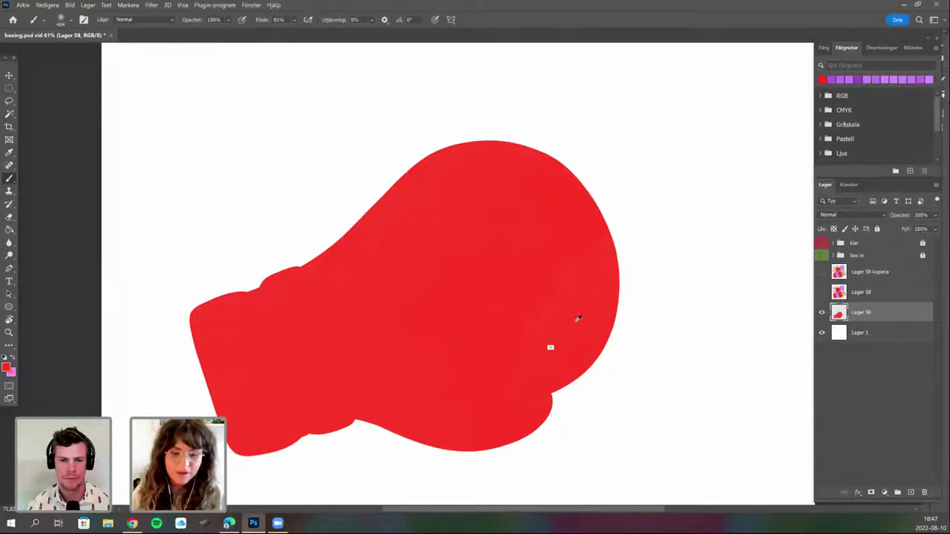
{"action": "scroll", "coordinate": [471, 300], "scroll_direction": "up", "scroll_amount": 5}
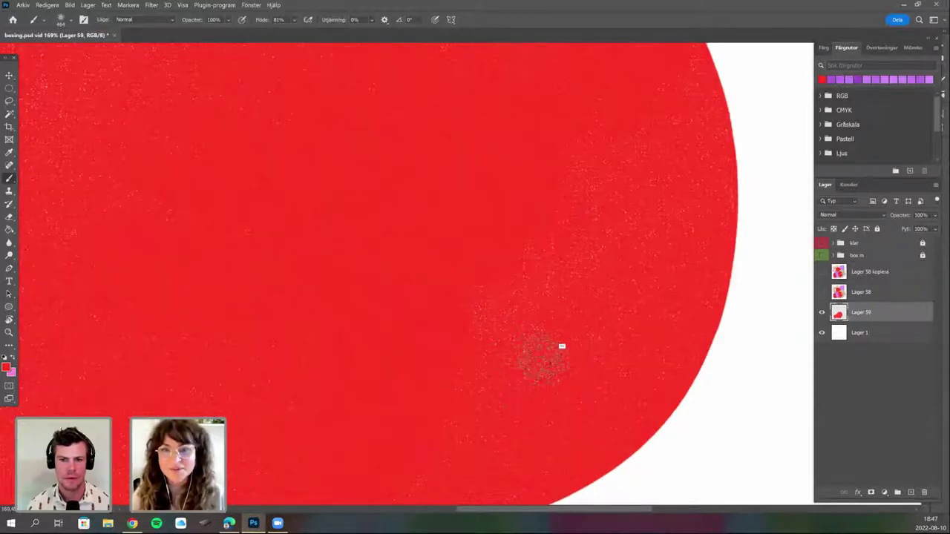
{"action": "key", "text": "ctrl+0"}
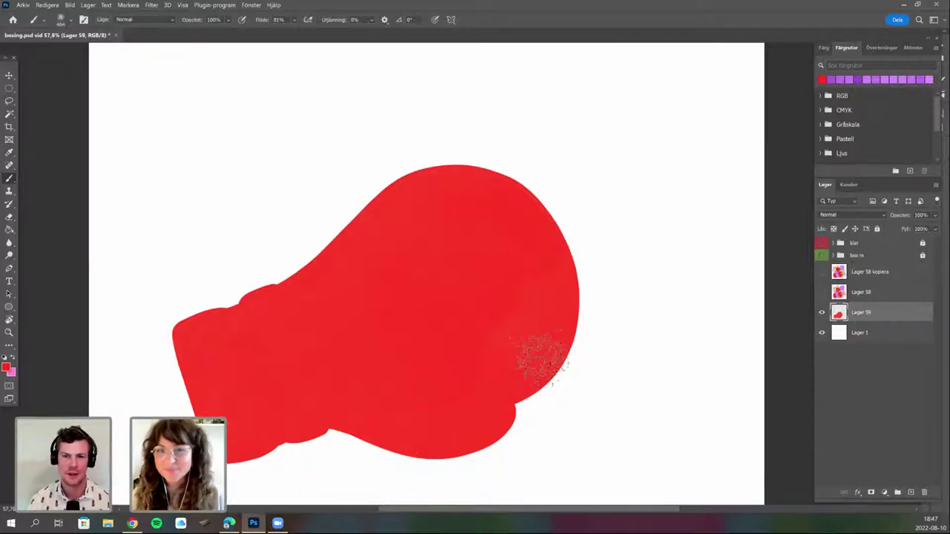
{"action": "key", "text": "ctrl+z"}
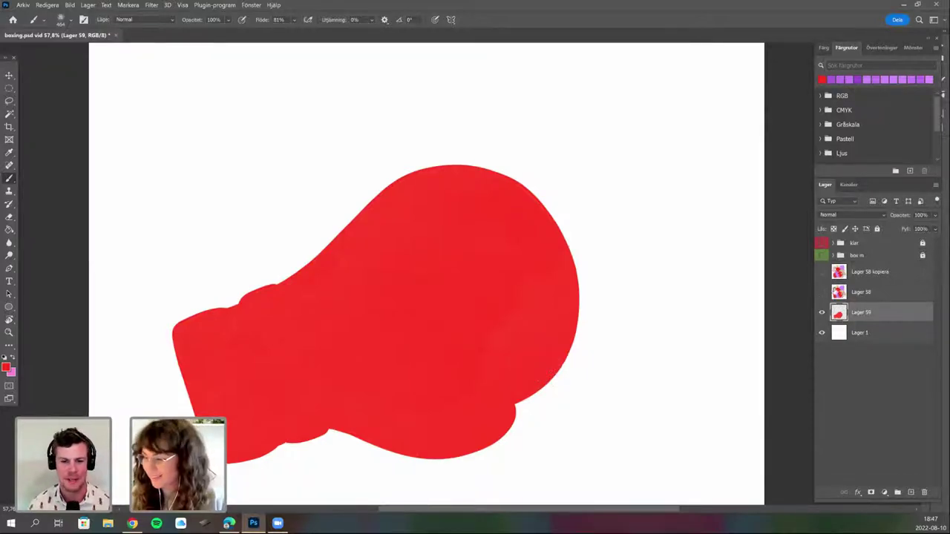
Show the Lager 58 sketch again and add a new empty layer directly above Lager 1.
{"action": "left_click_drag", "start_coordinate": [572, 380], "coordinate": [679, 403]}
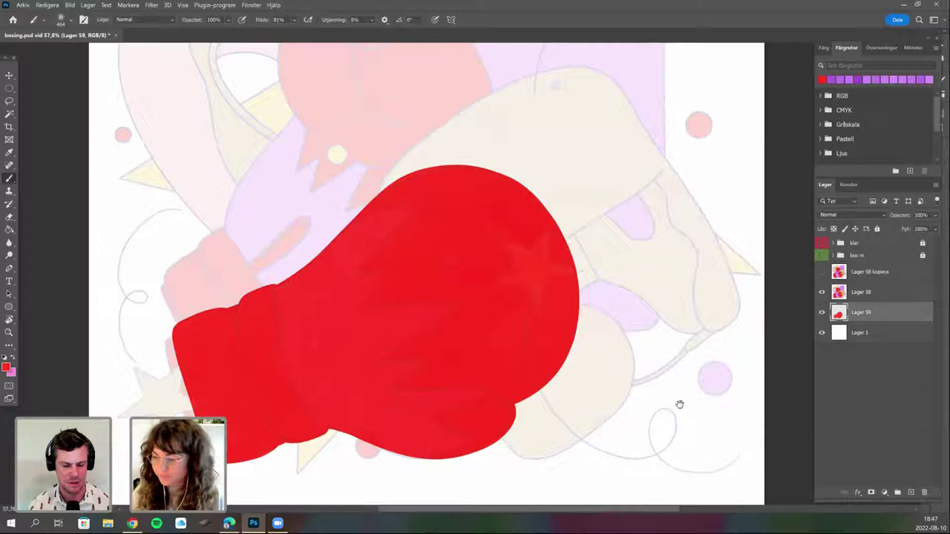
{"action": "left_click", "coordinate": [885, 337]}
{"action": "left_click", "coordinate": [911, 493]}
{"action": "left_click_drag", "start_coordinate": [479, 398], "coordinate": [548, 424]}
Rotate the canvas to about -41° and rename the red glove's layer to box 1.
{"action": "key", "text": "r"}
{"action": "double_click", "coordinate": [865, 313]}
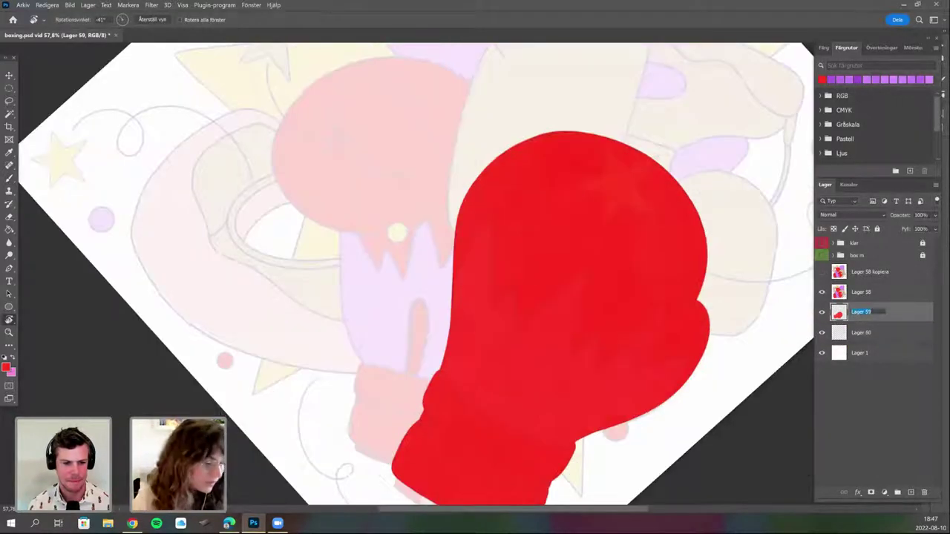
{"action": "type", "text": "box 1"}
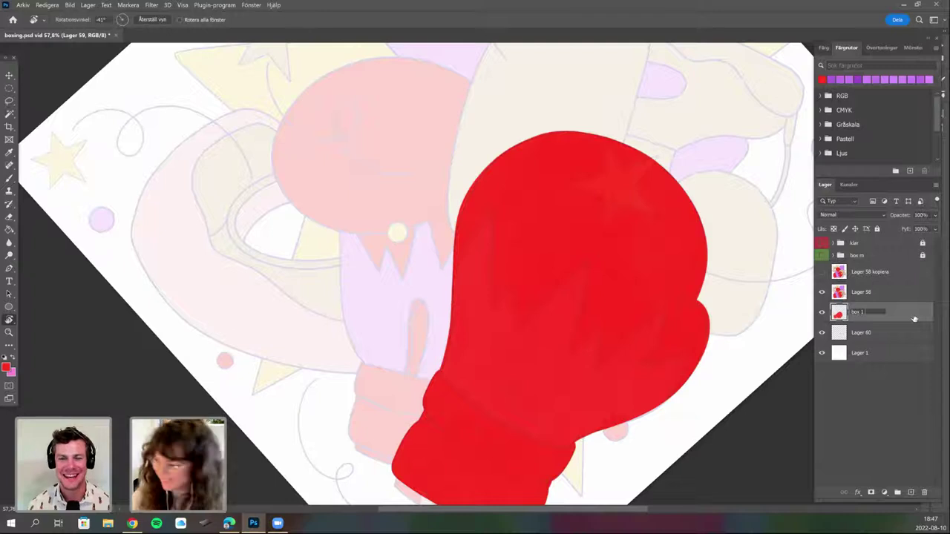
On the empty layer Lager 60, outline the outer side of the rear glove in red with a 20 px brush, down to its cuff.
{"action": "left_click", "coordinate": [887, 334]}
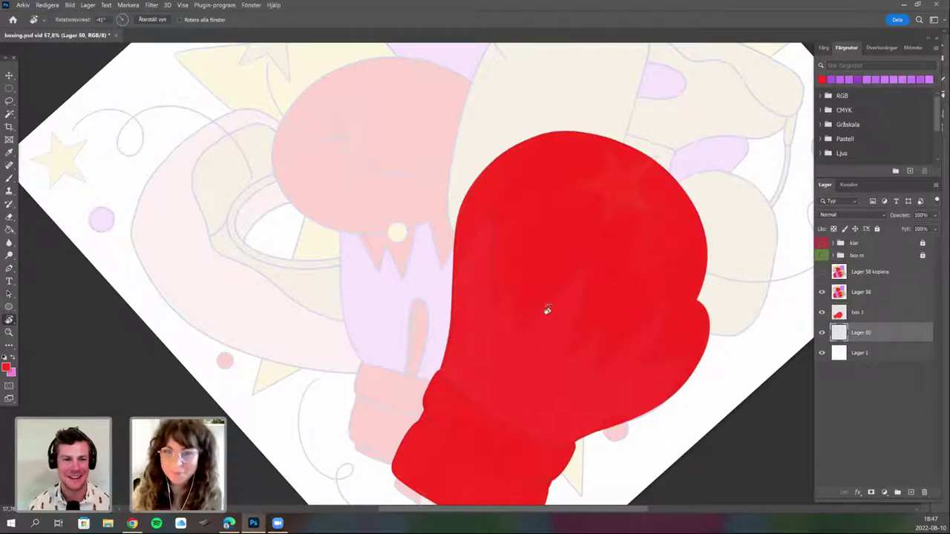
{"action": "left_click_drag", "start_coordinate": [498, 317], "coordinate": [564, 304]}
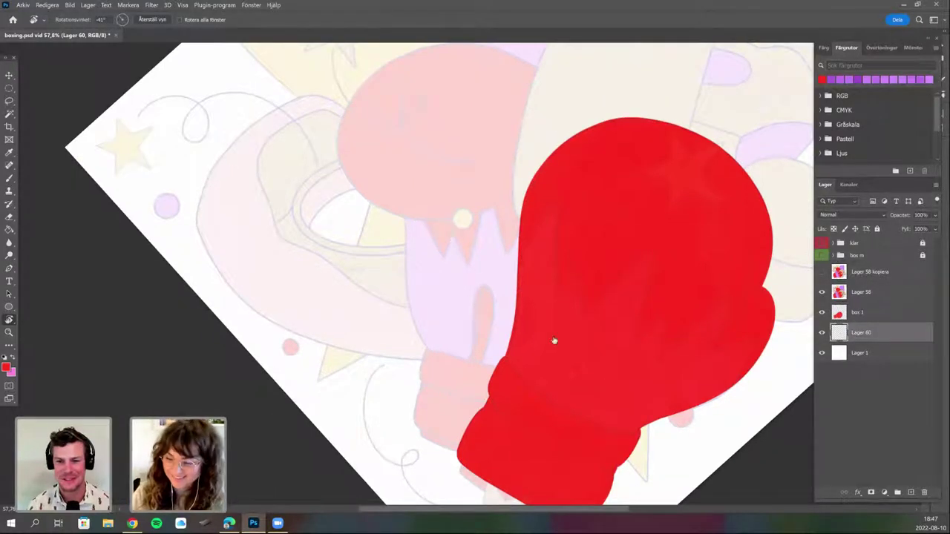
{"action": "scroll", "coordinate": [534, 245], "scroll_direction": "up", "scroll_amount": 1}
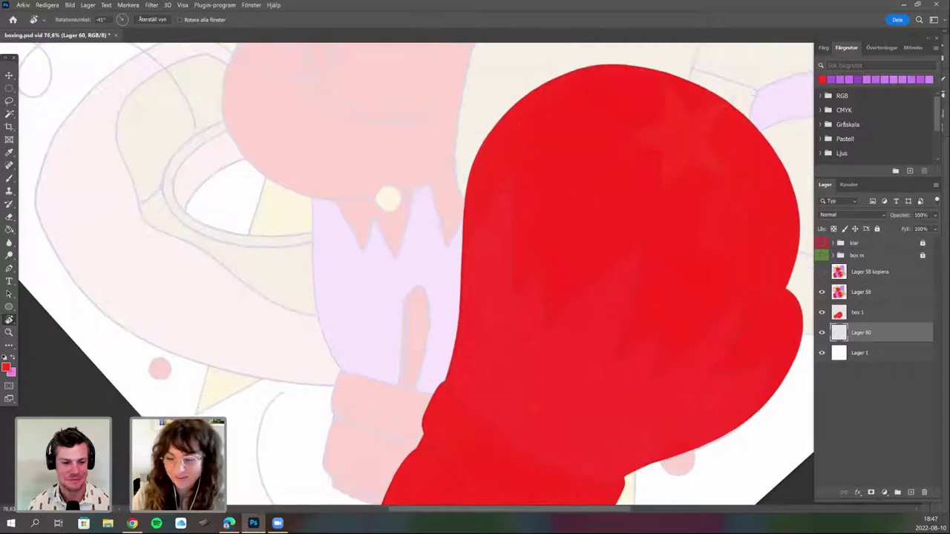
{"action": "key", "text": "b"}
{"action": "right_click", "coordinate": [454, 234]}
{"action": "key", "text": "Escape"}
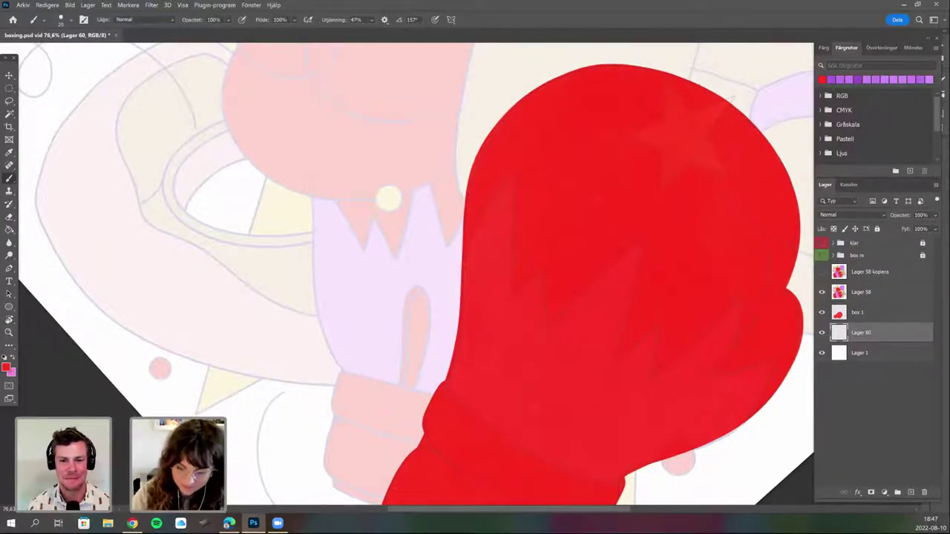
{"action": "left_click_drag", "start_coordinate": [309, 179], "coordinate": [351, 369]}
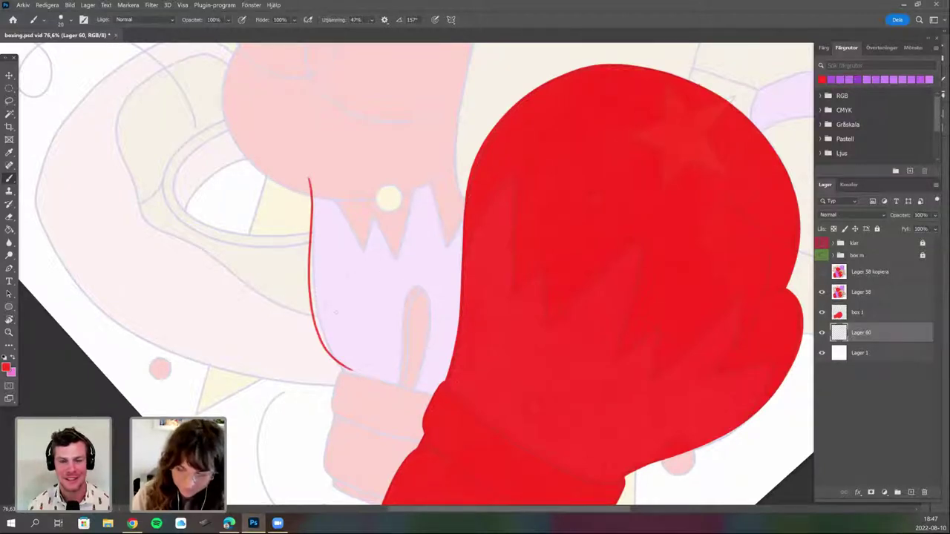
{"action": "scroll", "coordinate": [416, 274], "scroll_direction": "up", "scroll_amount": 1}
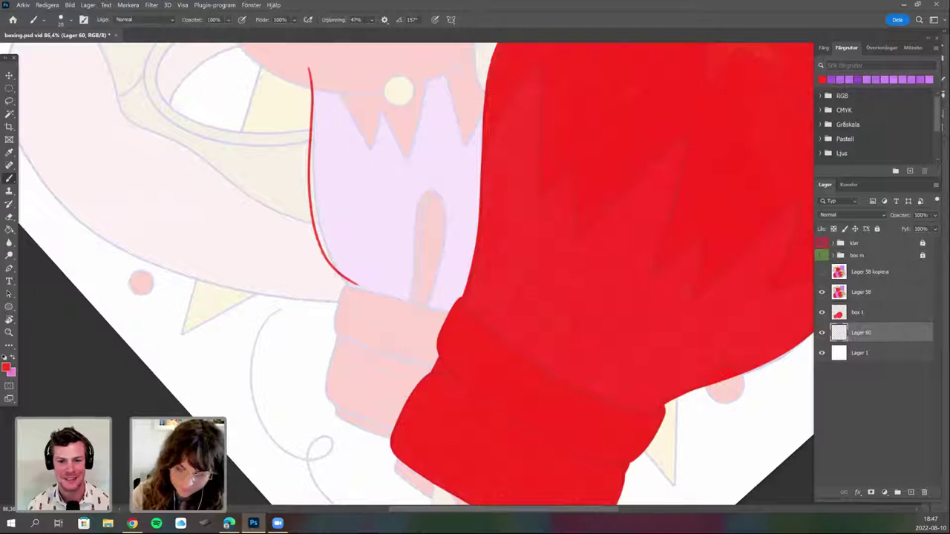
{"action": "left_click_drag", "start_coordinate": [326, 262], "coordinate": [356, 287]}
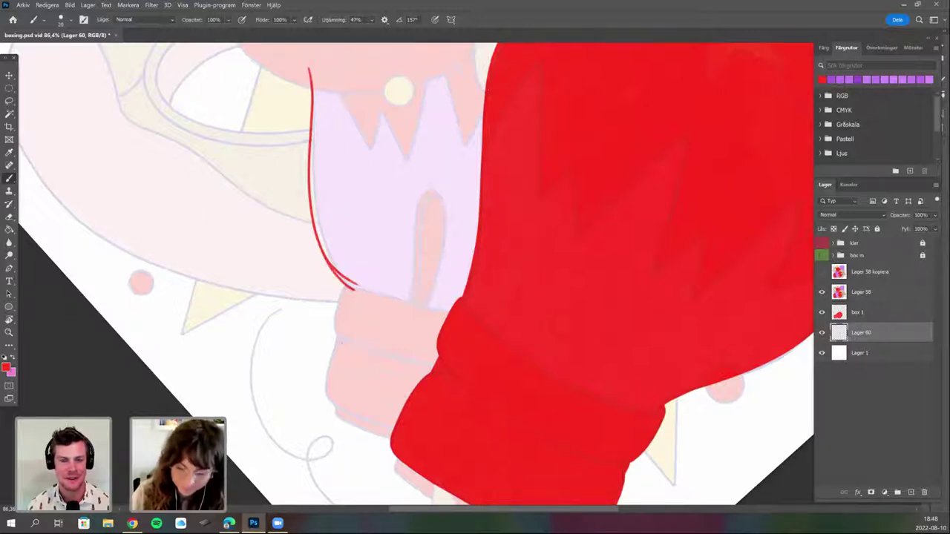
Outline the outer edge of the rear glove's two-part cuff and its narrow opening in red, redrawing the lower part after undoing it.
{"action": "left_click_drag", "start_coordinate": [353, 287], "coordinate": [325, 401]}
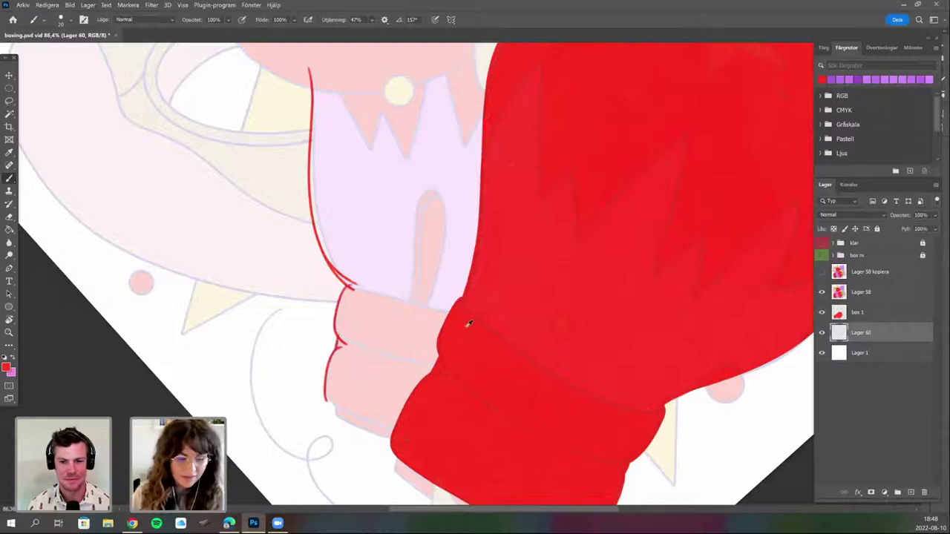
{"action": "key", "text": "ctrl+z"}
{"action": "left_click_drag", "start_coordinate": [424, 418], "coordinate": [464, 344]}
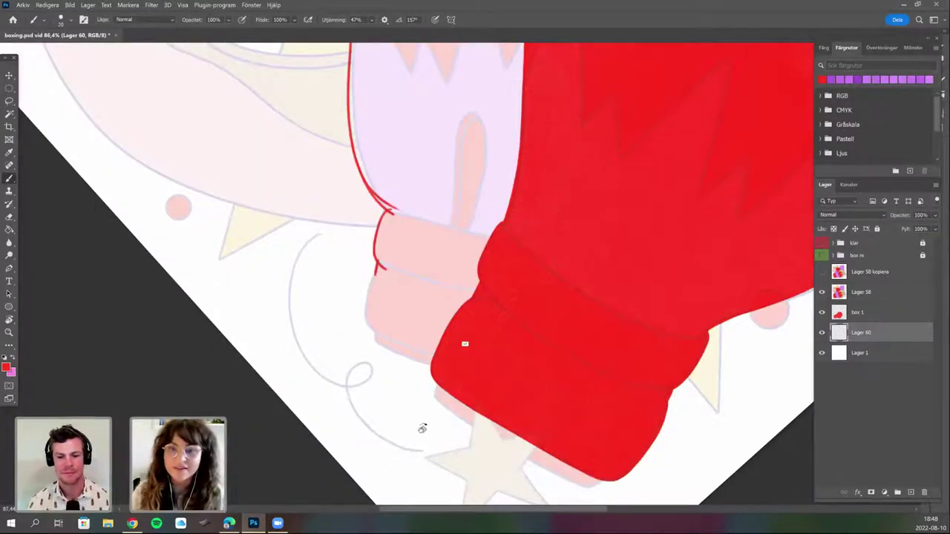
{"action": "left_click_drag", "start_coordinate": [402, 414], "coordinate": [398, 351]}
{"action": "left_click_drag", "start_coordinate": [407, 186], "coordinate": [353, 268]}
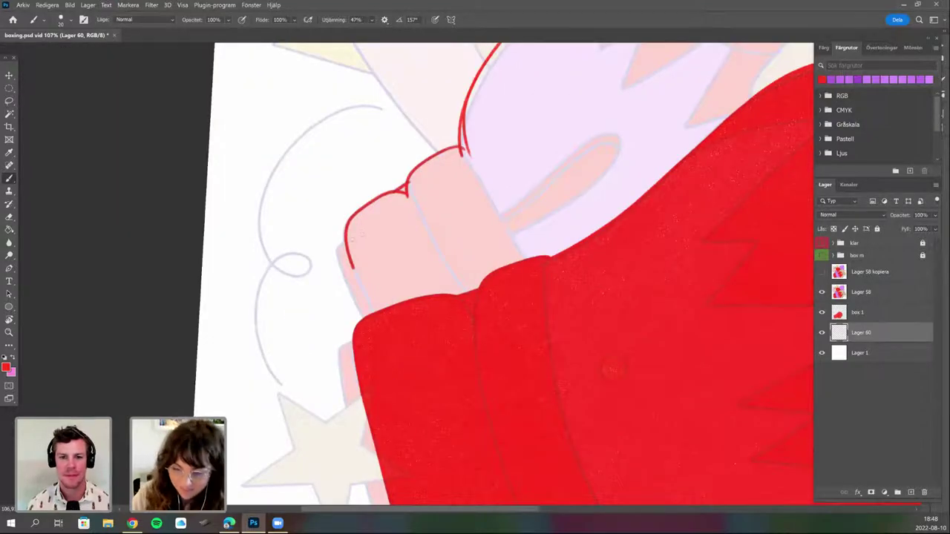
{"action": "left_click_drag", "start_coordinate": [352, 303], "coordinate": [349, 278]}
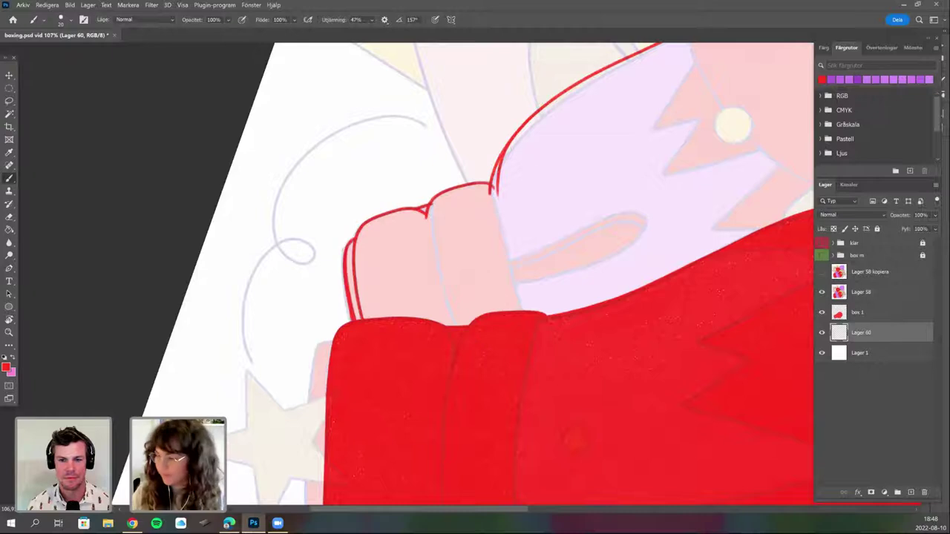
Outline the narrow cuff opening of the front glove in red on the box 1 layer.
{"action": "left_click_drag", "start_coordinate": [484, 304], "coordinate": [549, 229]}
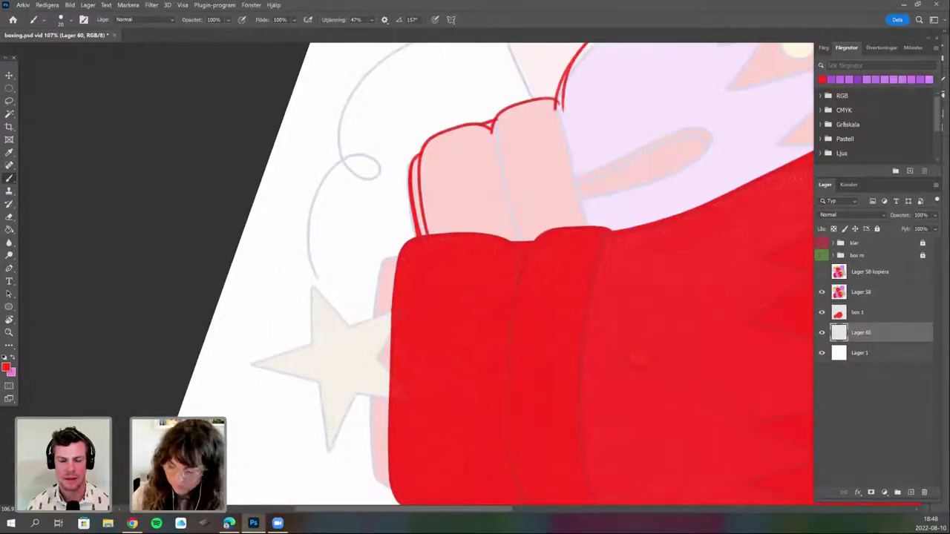
{"action": "left_click_drag", "start_coordinate": [380, 287], "coordinate": [396, 259]}
{"action": "left_click_drag", "start_coordinate": [480, 462], "coordinate": [497, 391]}
{"action": "left_click", "coordinate": [858, 312]}
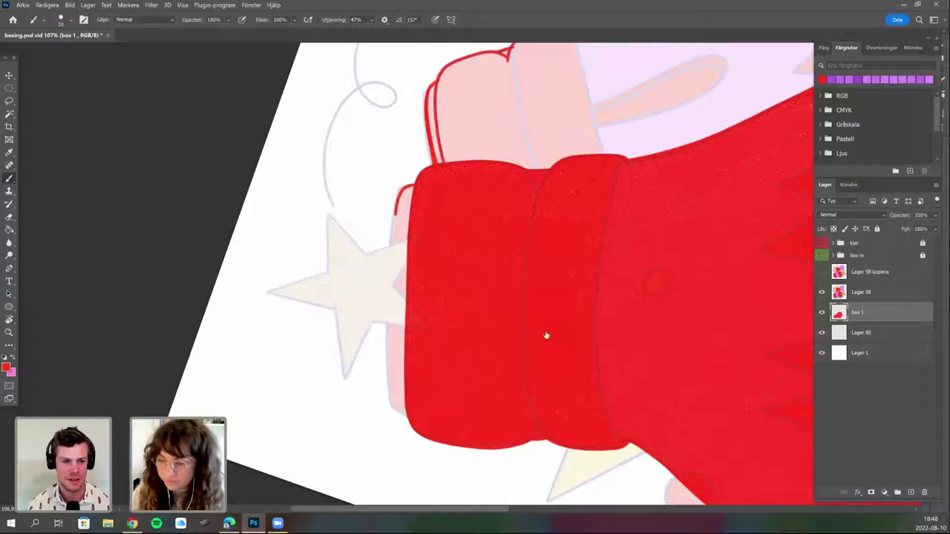
{"action": "left_click_drag", "start_coordinate": [534, 332], "coordinate": [562, 329]}
{"action": "left_click_drag", "start_coordinate": [409, 135], "coordinate": [425, 393]}
Switch to the 36 px gritty gouache brush and fill the front glove's outlined cuff opening with red.
{"action": "right_click", "coordinate": [425, 271]}
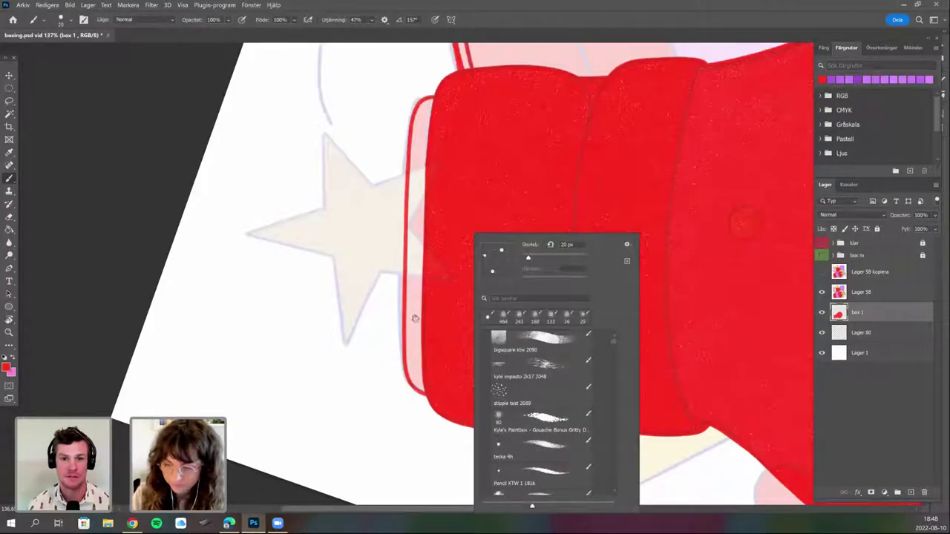
{"action": "left_click", "coordinate": [409, 331]}
{"action": "left_click_drag", "start_coordinate": [410, 260], "coordinate": [413, 338]}
{"action": "mouse_move", "coordinate": [413, 304]}
{"action": "left_mouse_down"}
{"action": "mouse_move", "coordinate": [411, 368]}
{"action": "mouse_move", "coordinate": [420, 370]}
{"action": "mouse_move", "coordinate": [416, 342]}
{"action": "left_mouse_up"}
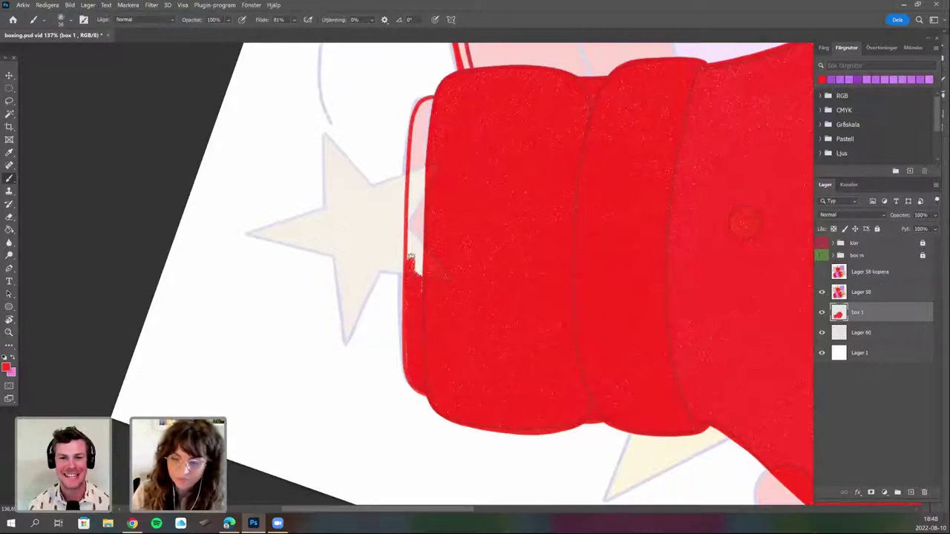
{"action": "left_click_drag", "start_coordinate": [410, 257], "coordinate": [412, 211]}
{"action": "left_click_drag", "start_coordinate": [413, 275], "coordinate": [414, 175]}
{"action": "mouse_move", "coordinate": [413, 223]}
{"action": "left_mouse_down"}
{"action": "mouse_move", "coordinate": [430, 104]}
{"action": "mouse_move", "coordinate": [416, 168]}
{"action": "mouse_move", "coordinate": [423, 115]}
{"action": "left_mouse_up"}
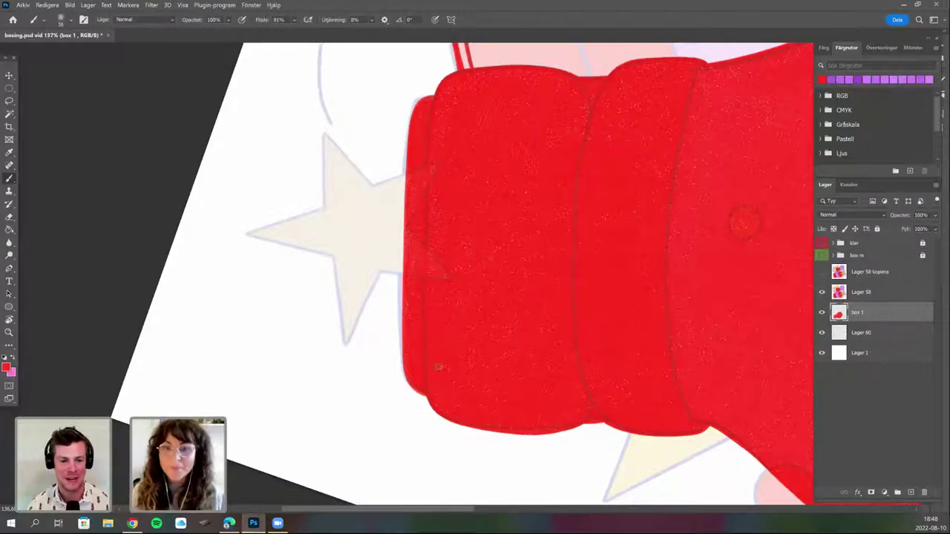
Return to layer Lager 60 and fill the rear glove's narrow cuff opening with gritty red.
{"action": "scroll", "coordinate": [444, 367], "scroll_direction": "up", "scroll_amount": 2}
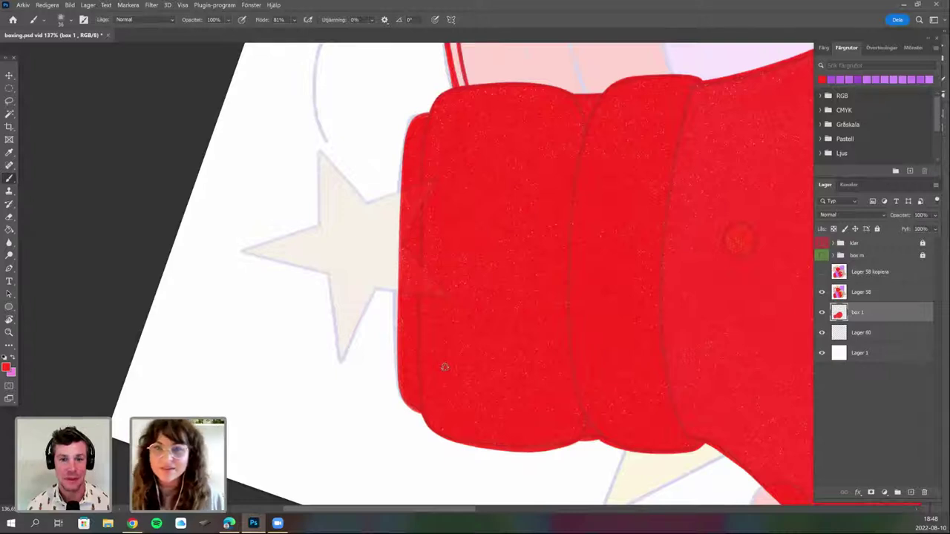
{"action": "scroll", "coordinate": [445, 367], "scroll_direction": "up", "scroll_amount": 4}
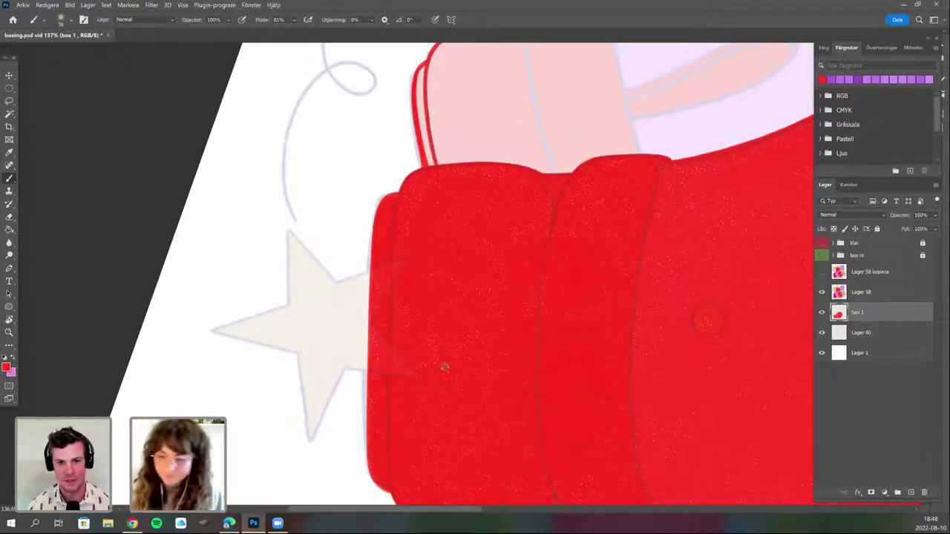
{"action": "key", "text": "alt+bracketleft"}
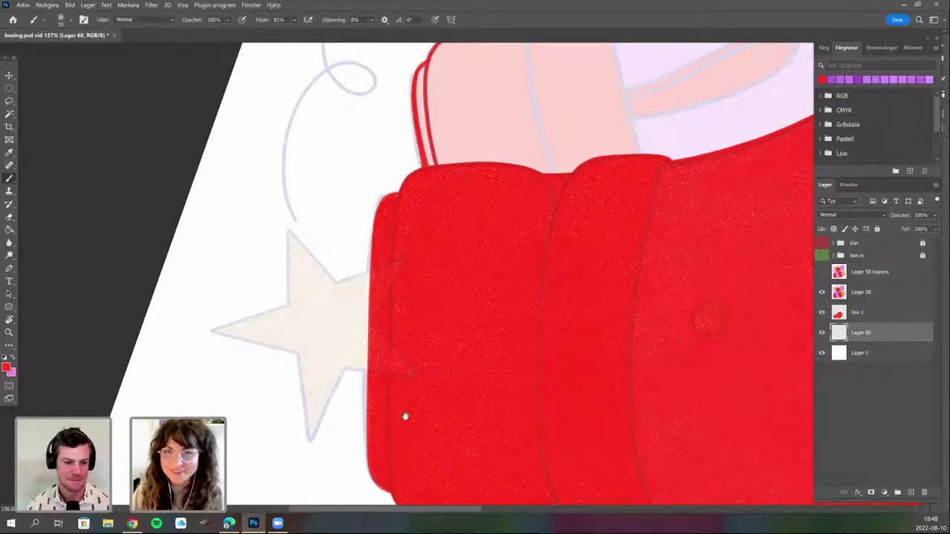
{"action": "scroll", "coordinate": [376, 199], "scroll_direction": "up", "scroll_amount": 1}
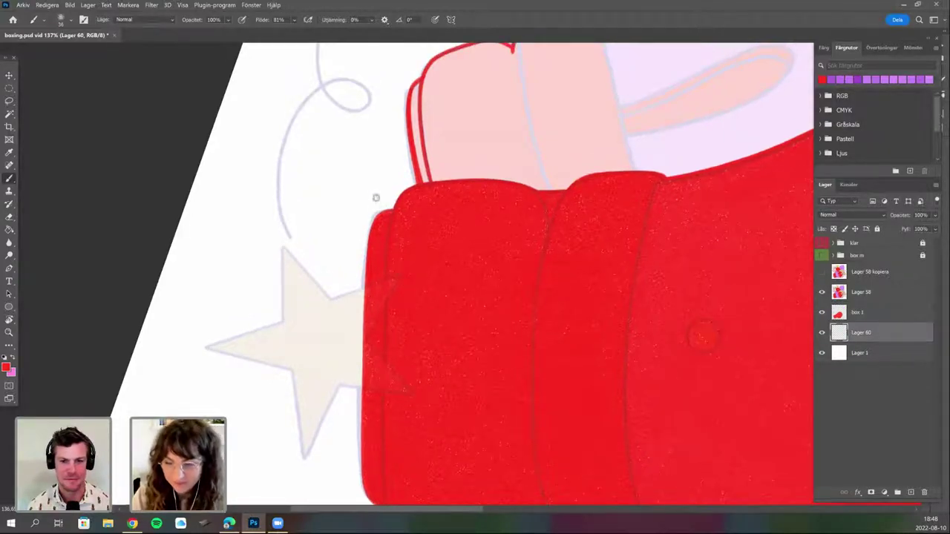
{"action": "scroll", "coordinate": [376, 194], "scroll_direction": "up", "scroll_amount": 4}
{"action": "left_click_drag", "start_coordinate": [387, 281], "coordinate": [377, 195]}
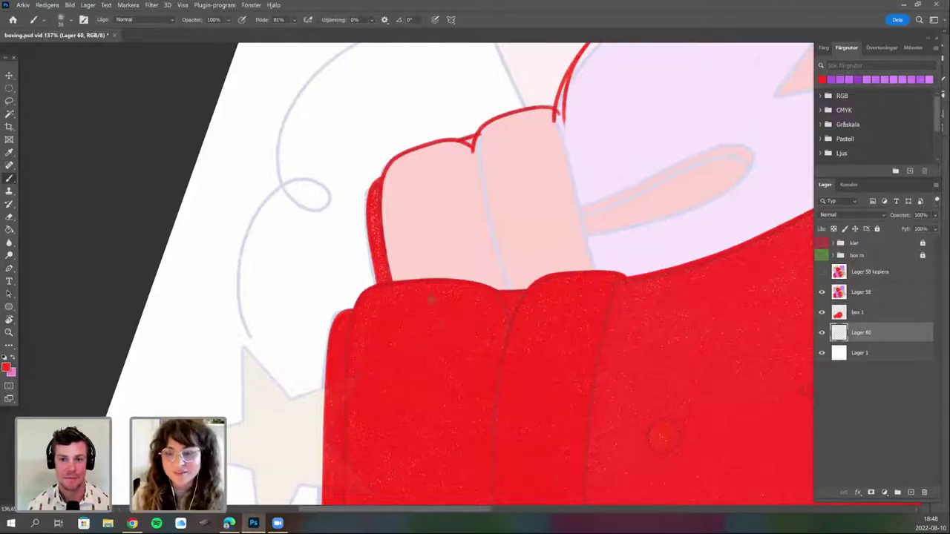
{"action": "scroll", "coordinate": [431, 300], "scroll_direction": "up", "scroll_amount": 2}
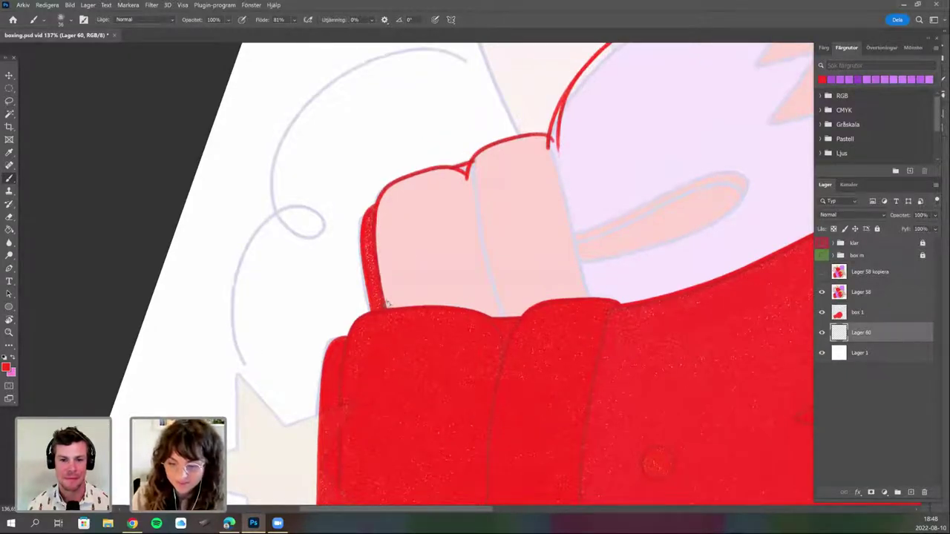
Paint a gritty red band just inside the outer outline of the rear glove's cuff.
{"action": "key", "text": "r"}
{"action": "left_click_drag", "start_coordinate": [368, 280], "coordinate": [383, 299]}
{"action": "left_click_drag", "start_coordinate": [378, 225], "coordinate": [373, 383]}
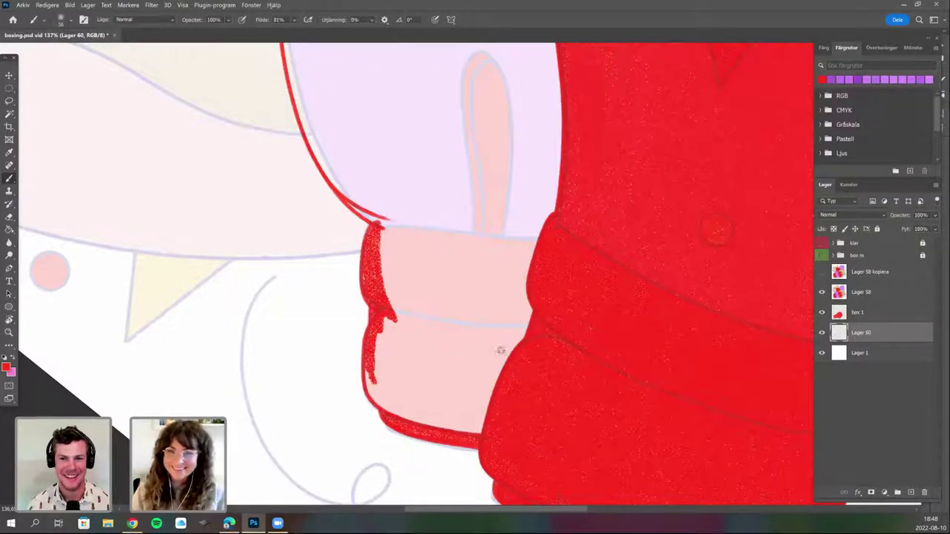
{"action": "left_click_drag", "start_coordinate": [344, 302], "coordinate": [351, 279]}
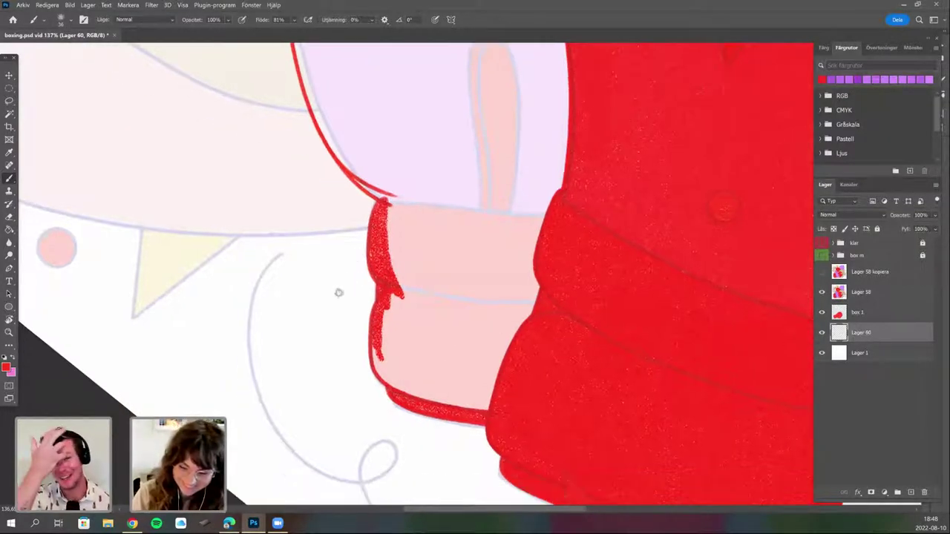
{"action": "key", "text": "r"}
{"action": "left_click_drag", "start_coordinate": [358, 317], "coordinate": [452, 272]}
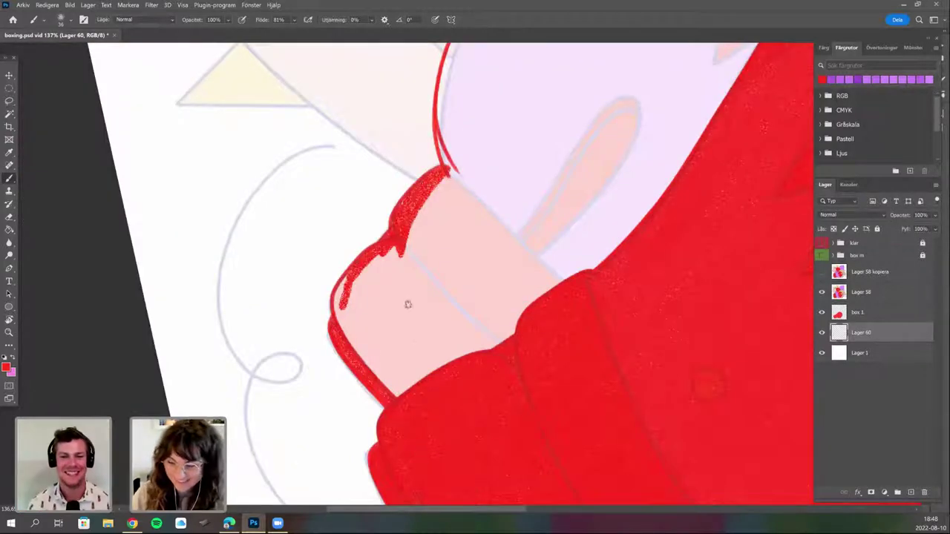
Paint a gritty red band along the inside of the rear glove's side outline, from the cuff up to its upper end.
{"action": "left_click_drag", "start_coordinate": [449, 174], "coordinate": [415, 353]}
{"action": "mouse_move", "coordinate": [428, 361]}
{"action": "left_mouse_down"}
{"action": "mouse_move", "coordinate": [411, 251]}
{"action": "mouse_move", "coordinate": [418, 279]}
{"action": "mouse_move", "coordinate": [436, 185]}
{"action": "mouse_move", "coordinate": [425, 284]}
{"action": "left_mouse_up"}
{"action": "left_click_drag", "start_coordinate": [431, 194], "coordinate": [407, 277]}
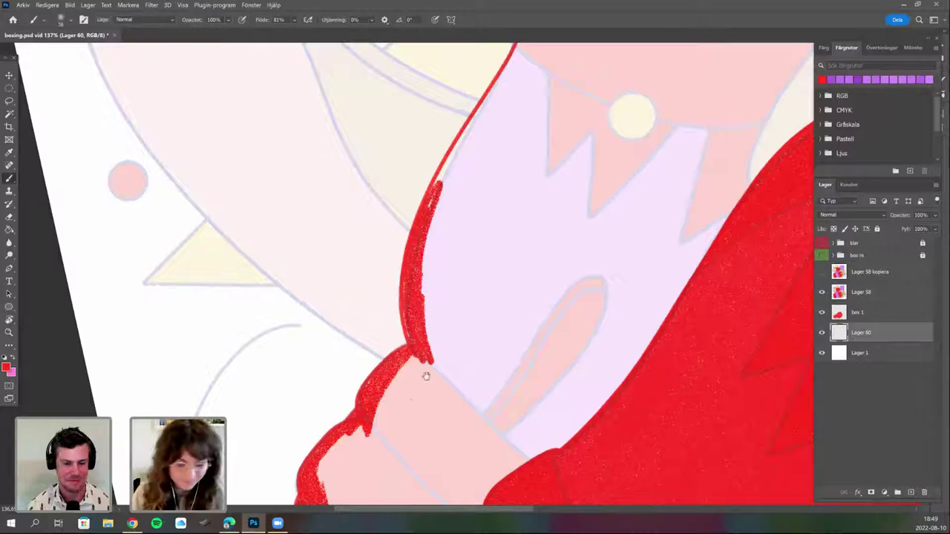
{"action": "left_click_drag", "start_coordinate": [426, 376], "coordinate": [415, 398]}
{"action": "key", "text": "r"}
{"action": "left_click_drag", "start_coordinate": [415, 398], "coordinate": [540, 392]}
{"action": "left_click_drag", "start_coordinate": [400, 256], "coordinate": [444, 351]}
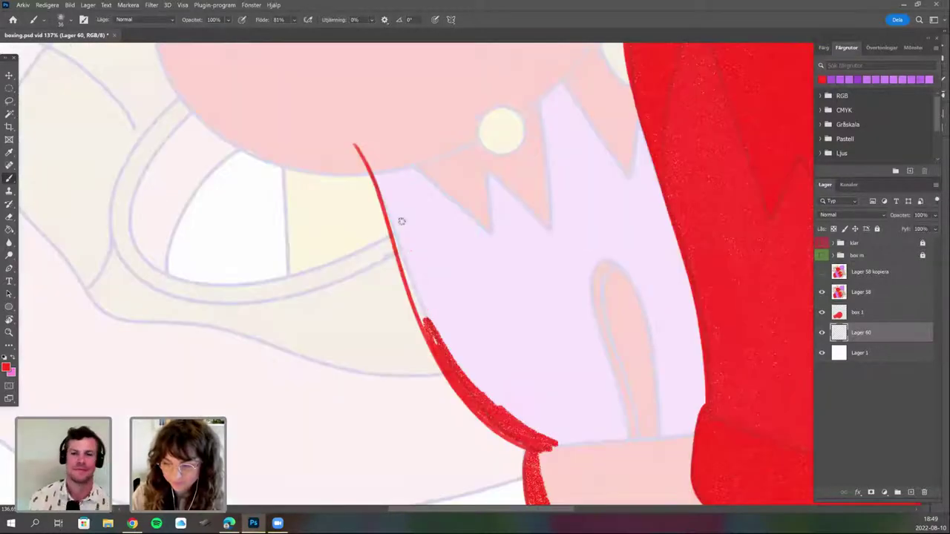
{"action": "mouse_move", "coordinate": [401, 222]}
{"action": "left_mouse_down"}
{"action": "mouse_move", "coordinate": [380, 178]}
{"action": "mouse_move", "coordinate": [420, 298]}
{"action": "left_mouse_up"}
{"action": "mouse_move", "coordinate": [363, 140]}
{"action": "left_mouse_down"}
{"action": "mouse_move", "coordinate": [398, 199]}
{"action": "mouse_move", "coordinate": [377, 149]}
{"action": "left_mouse_up"}
{"action": "left_click_drag", "start_coordinate": [403, 306], "coordinate": [404, 322]}
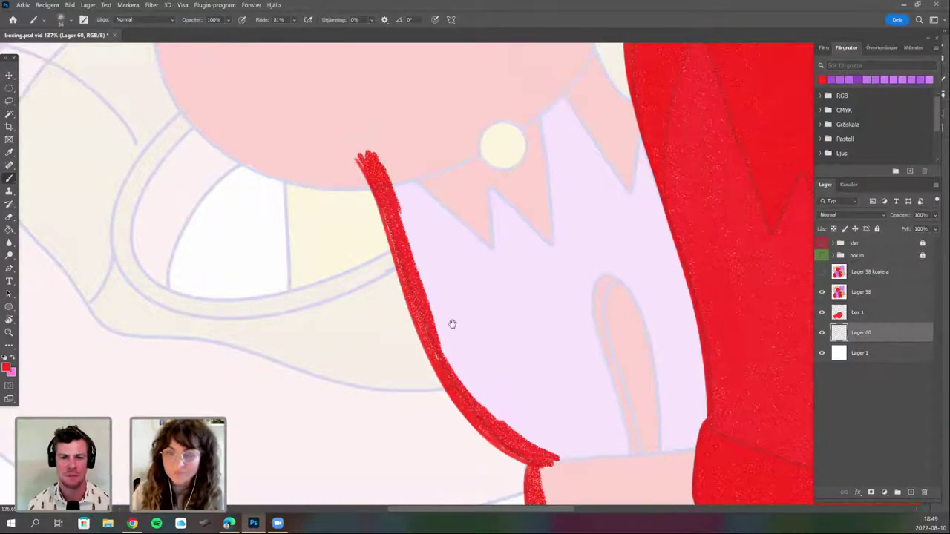
Set the smooth outline brush to 22 px and outline the rear glove's rounded fist in red.
{"action": "mouse_move", "coordinate": [461, 267]}
{"action": "left_mouse_down"}
{"action": "mouse_move", "coordinate": [461, 356]}
{"action": "mouse_move", "coordinate": [470, 278]}
{"action": "left_mouse_up"}
{"action": "right_click", "coordinate": [489, 318]}
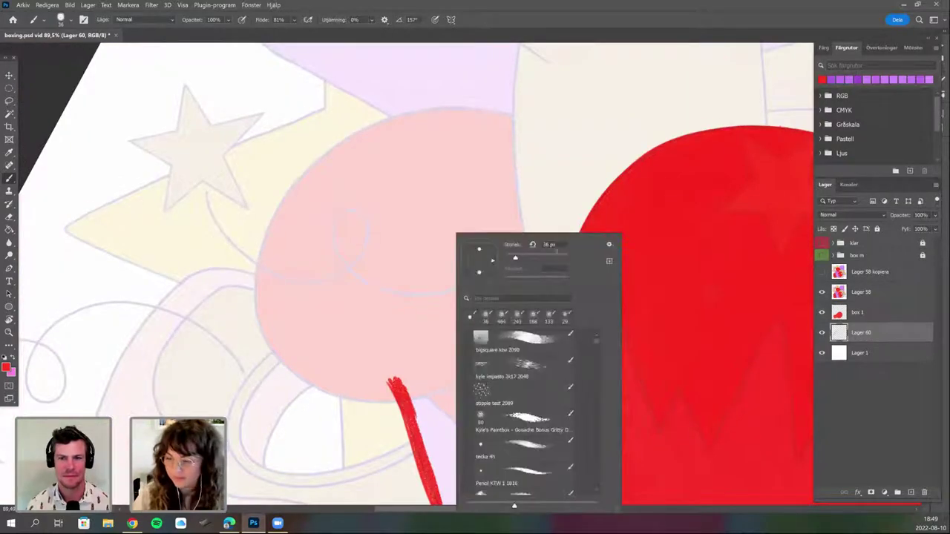
{"action": "left_click", "coordinate": [516, 256]}
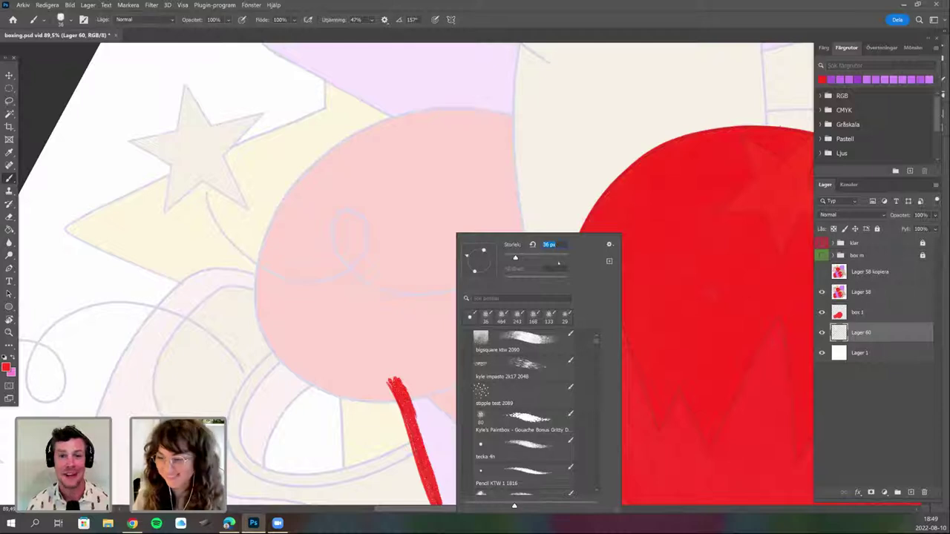
{"action": "type", "text": "22"}
{"action": "key", "text": "Return"}
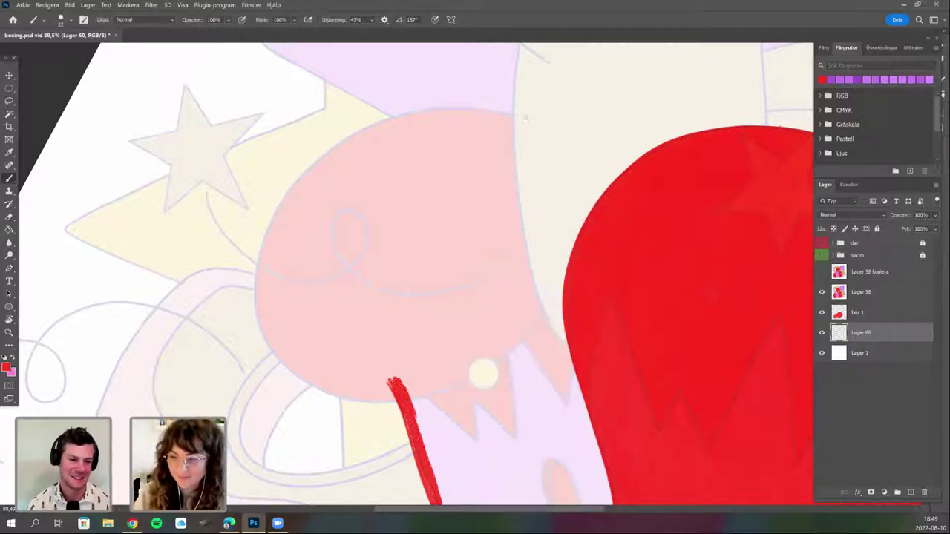
{"action": "mouse_move", "coordinate": [525, 119]}
{"action": "left_mouse_down"}
{"action": "mouse_move", "coordinate": [441, 109]}
{"action": "mouse_move", "coordinate": [366, 132]}
{"action": "mouse_move", "coordinate": [312, 164]}
{"action": "mouse_move", "coordinate": [267, 230]}
{"action": "mouse_move", "coordinate": [255, 276]}
{"action": "left_mouse_up"}
{"action": "key", "text": "ctrl+z"}
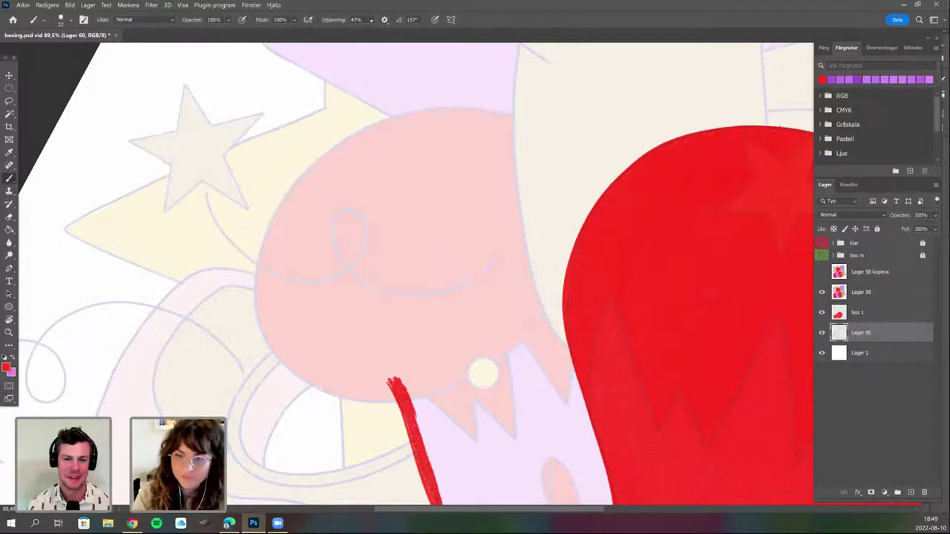
{"action": "mouse_move", "coordinate": [527, 115]}
{"action": "left_mouse_down"}
{"action": "mouse_move", "coordinate": [444, 106]}
{"action": "mouse_move", "coordinate": [279, 196]}
{"action": "mouse_move", "coordinate": [270, 349]}
{"action": "mouse_move", "coordinate": [395, 399]}
{"action": "mouse_move", "coordinate": [447, 379]}
{"action": "left_mouse_up"}
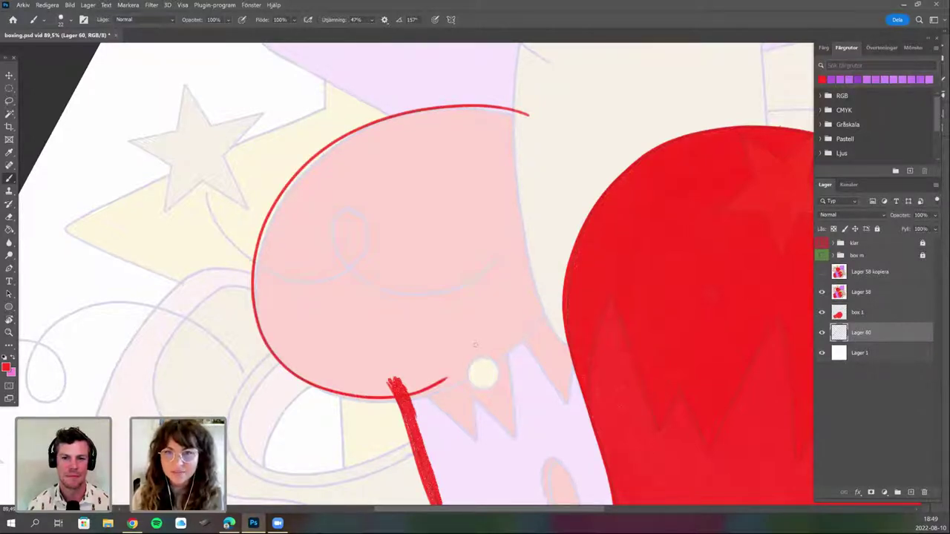
Switch back to the 36 px gritty brush and paint a red band just inside the outer curve of the rear glove's fist outline.
{"action": "right_click", "coordinate": [483, 373]}
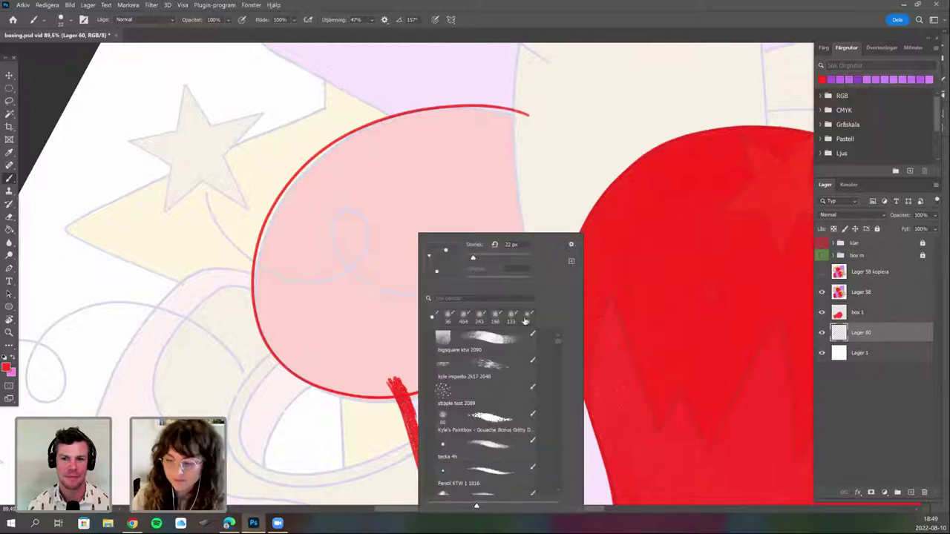
{"action": "left_click", "coordinate": [451, 321]}
{"action": "mouse_move", "coordinate": [262, 303]}
{"action": "left_mouse_down"}
{"action": "mouse_move", "coordinate": [263, 232]}
{"action": "mouse_move", "coordinate": [265, 240]}
{"action": "mouse_move", "coordinate": [295, 183]}
{"action": "left_mouse_up"}
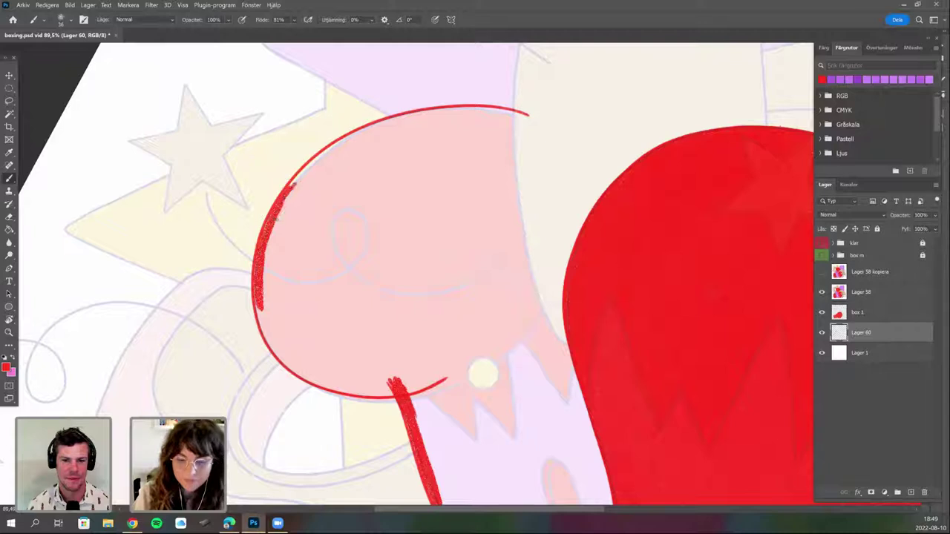
{"action": "key", "text": "r"}
{"action": "mouse_move", "coordinate": [297, 288]}
{"action": "left_mouse_down"}
{"action": "mouse_move", "coordinate": [343, 319]}
{"action": "mouse_move", "coordinate": [462, 328]}
{"action": "mouse_move", "coordinate": [462, 318]}
{"action": "left_mouse_up"}
{"action": "key", "text": "b"}
{"action": "left_click_drag", "start_coordinate": [327, 276], "coordinate": [368, 249]}
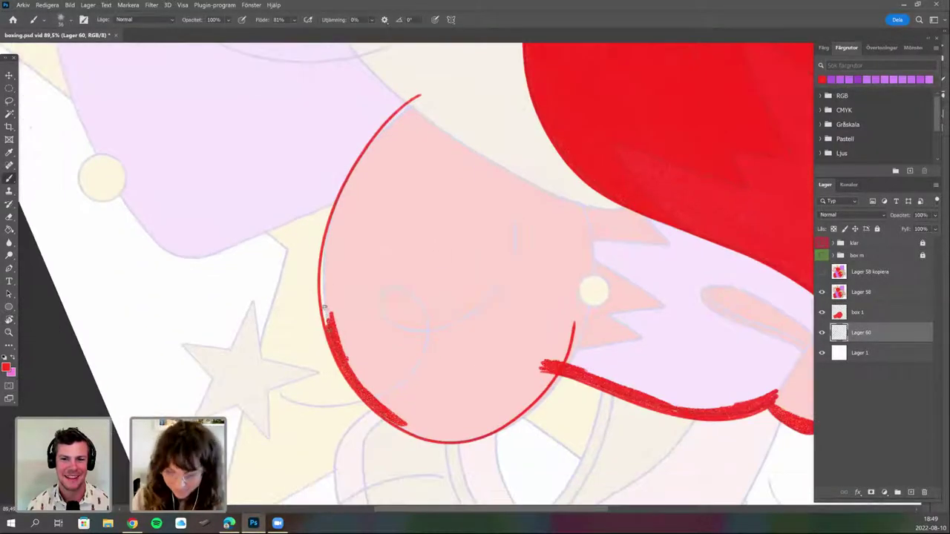
{"action": "mouse_move", "coordinate": [325, 310]}
{"action": "left_mouse_down"}
{"action": "mouse_move", "coordinate": [338, 212]}
{"action": "mouse_move", "coordinate": [336, 276]}
{"action": "left_mouse_up"}
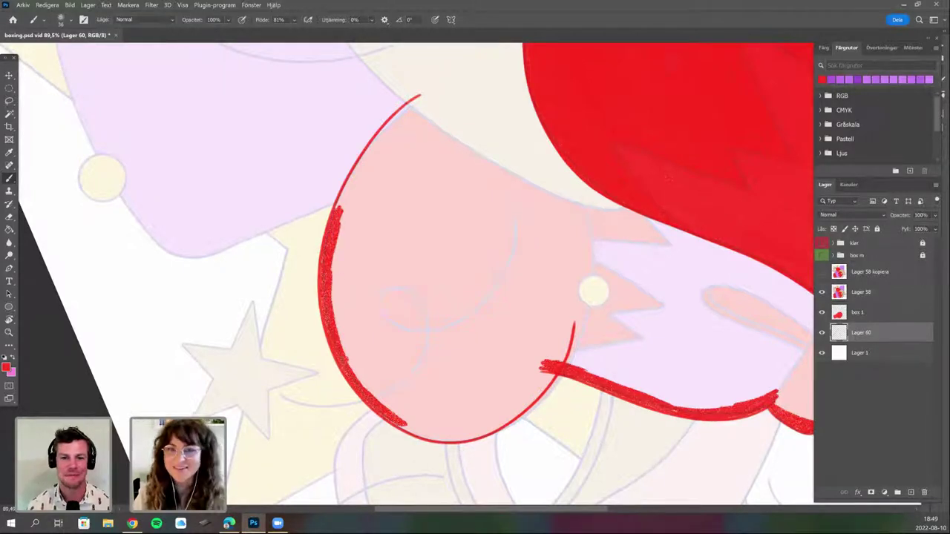
{"action": "mouse_move", "coordinate": [379, 334]}
{"action": "left_mouse_down"}
{"action": "mouse_move", "coordinate": [393, 352]}
{"action": "mouse_move", "coordinate": [389, 339]}
{"action": "left_mouse_up"}
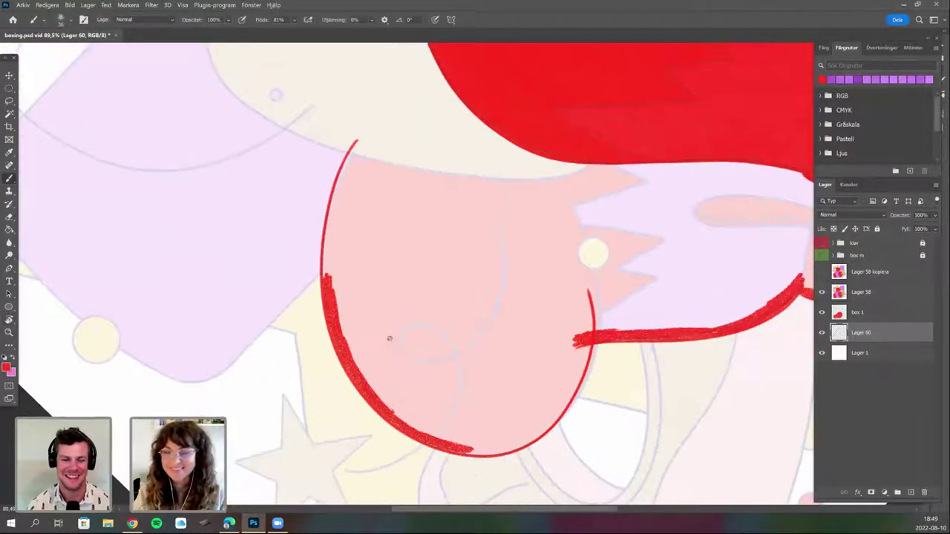
Complete the gritty red band along the fist outline, from its end by the arm round to the junction with the glove's side.
{"action": "scroll", "coordinate": [390, 338], "scroll_direction": "left", "scroll_amount": 1}
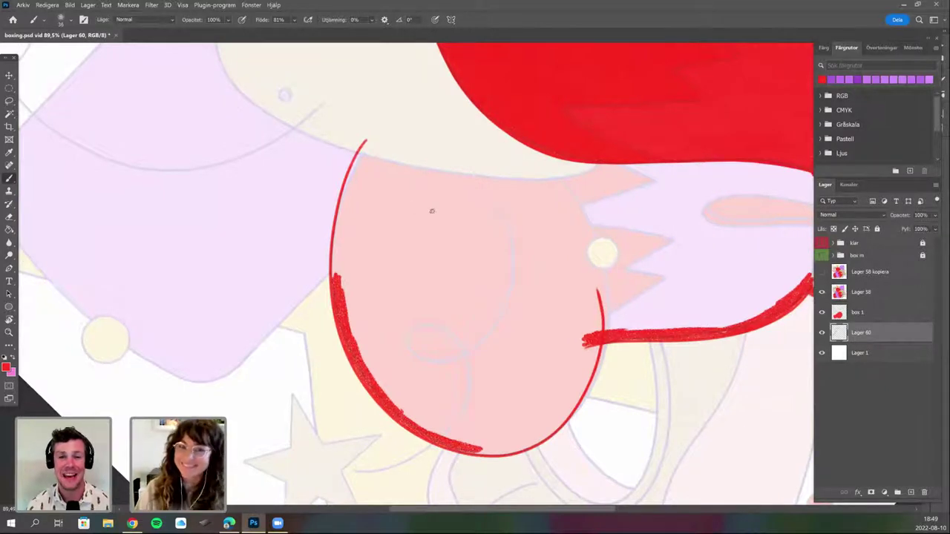
{"action": "mouse_move", "coordinate": [369, 159]}
{"action": "left_mouse_down"}
{"action": "mouse_move", "coordinate": [364, 148]}
{"action": "mouse_move", "coordinate": [338, 215]}
{"action": "left_mouse_up"}
{"action": "mouse_move", "coordinate": [339, 264]}
{"action": "left_mouse_down"}
{"action": "mouse_move", "coordinate": [338, 274]}
{"action": "mouse_move", "coordinate": [334, 250]}
{"action": "left_mouse_up"}
{"action": "left_click_drag", "start_coordinate": [591, 347], "coordinate": [588, 376]}
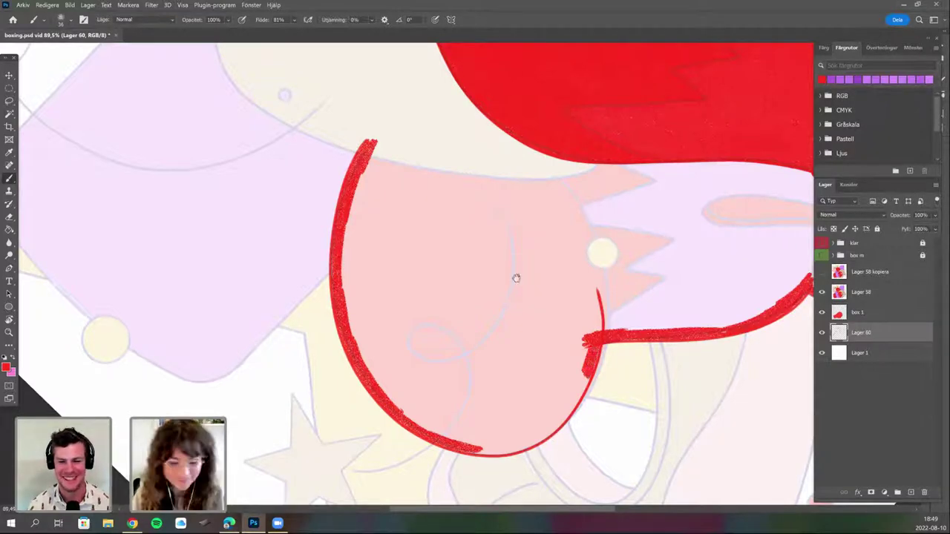
{"action": "left_click_drag", "start_coordinate": [495, 388], "coordinate": [429, 284]}
{"action": "key", "text": "r"}
{"action": "left_click_drag", "start_coordinate": [507, 266], "coordinate": [493, 223]}
{"action": "mouse_move", "coordinate": [505, 221]}
{"action": "left_mouse_down"}
{"action": "mouse_move", "coordinate": [509, 303]}
{"action": "mouse_move", "coordinate": [514, 271]}
{"action": "left_mouse_up"}
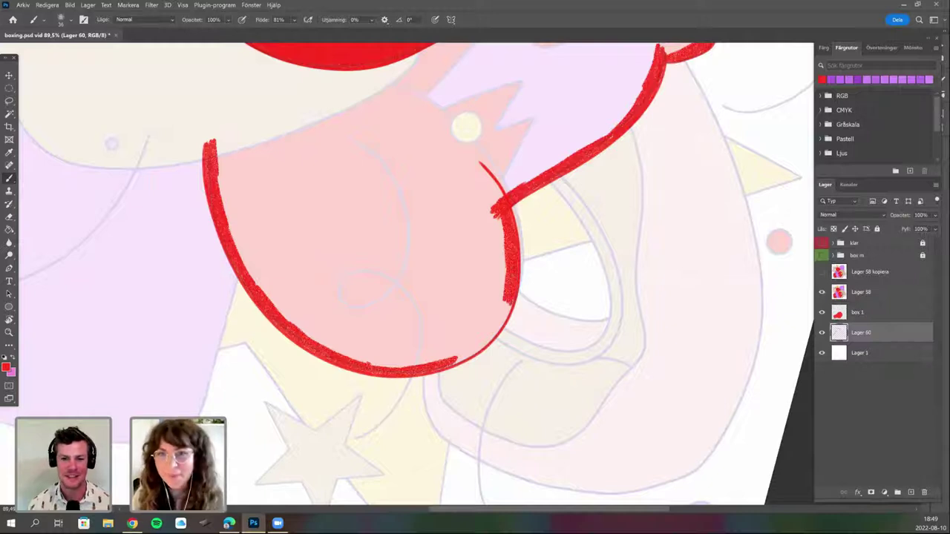
{"action": "mouse_move", "coordinate": [493, 323]}
{"action": "left_mouse_down"}
{"action": "mouse_move", "coordinate": [508, 311]}
{"action": "mouse_move", "coordinate": [454, 363]}
{"action": "mouse_move", "coordinate": [475, 346]}
{"action": "mouse_move", "coordinate": [501, 390]}
{"action": "left_mouse_up"}
{"action": "left_click_drag", "start_coordinate": [417, 363], "coordinate": [373, 507]}
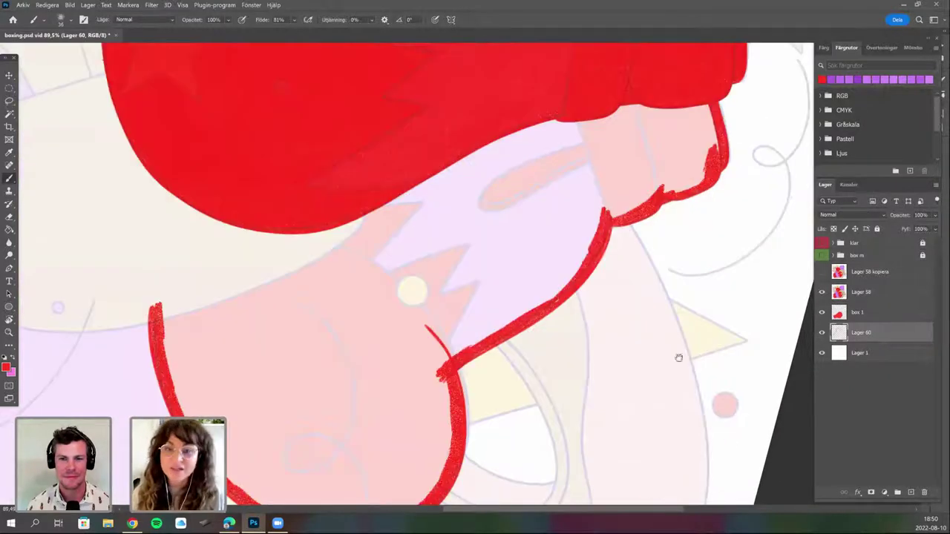
Enlarge the gritty brush to 61 px and thicken the red band along the rear glove's cuff, side and start of the fist.
{"action": "left_click_drag", "start_coordinate": [437, 355], "coordinate": [478, 396]}
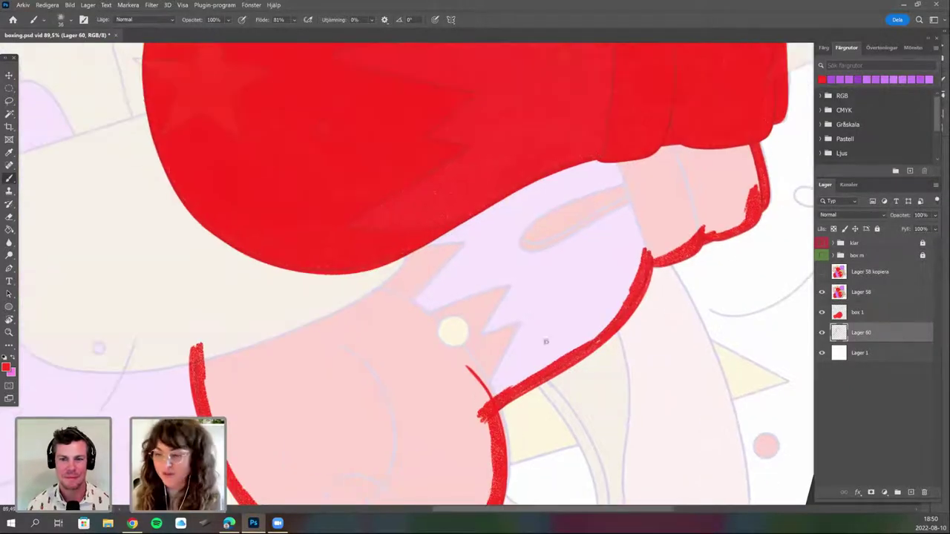
{"action": "left_click_drag", "start_coordinate": [659, 235], "coordinate": [500, 252]}
{"action": "right_click", "coordinate": [582, 188]}
{"action": "key", "text": "Escape"}
{"action": "mouse_move", "coordinate": [578, 167]}
{"action": "left_mouse_down"}
{"action": "mouse_move", "coordinate": [596, 216]}
{"action": "mouse_move", "coordinate": [601, 156]}
{"action": "left_mouse_up"}
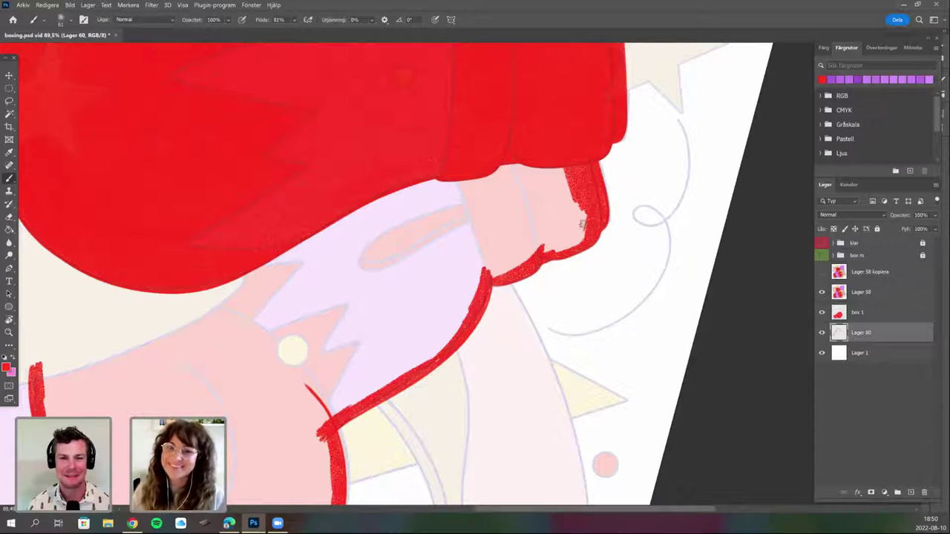
{"action": "mouse_move", "coordinate": [578, 204]}
{"action": "left_mouse_down"}
{"action": "mouse_move", "coordinate": [555, 250]}
{"action": "mouse_move", "coordinate": [490, 272]}
{"action": "mouse_move", "coordinate": [519, 256]}
{"action": "mouse_move", "coordinate": [464, 301]}
{"action": "mouse_move", "coordinate": [455, 324]}
{"action": "left_mouse_up"}
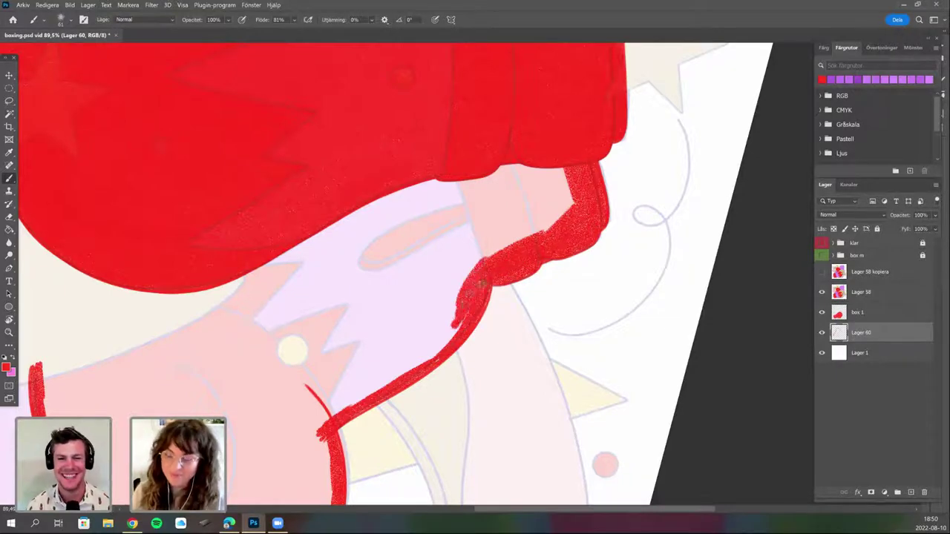
{"action": "mouse_move", "coordinate": [481, 283]}
{"action": "left_mouse_down"}
{"action": "mouse_move", "coordinate": [466, 318]}
{"action": "mouse_move", "coordinate": [423, 355]}
{"action": "mouse_move", "coordinate": [309, 432]}
{"action": "left_mouse_up"}
{"action": "left_click_drag", "start_coordinate": [117, 354], "coordinate": [181, 278]}
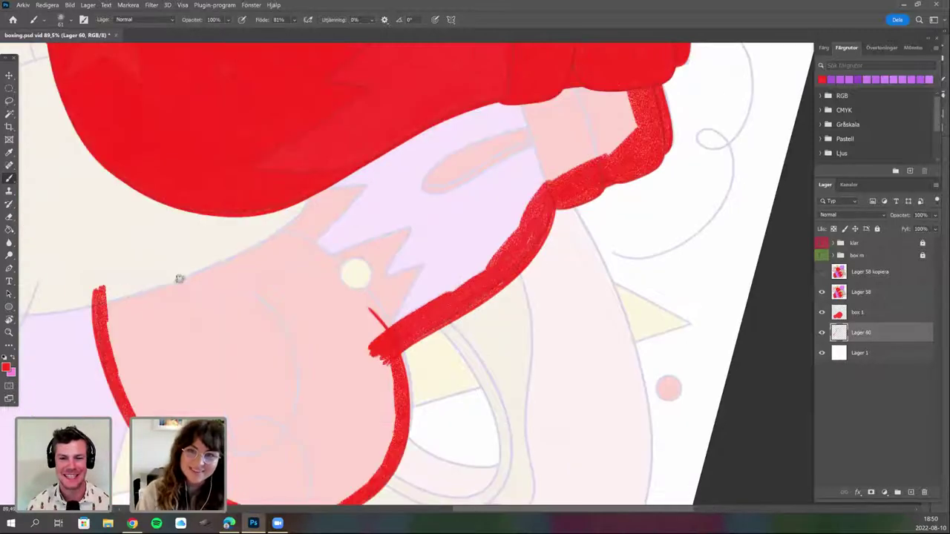
{"action": "left_click_drag", "start_coordinate": [173, 319], "coordinate": [218, 280]}
{"action": "left_click_drag", "start_coordinate": [154, 258], "coordinate": [190, 366]}
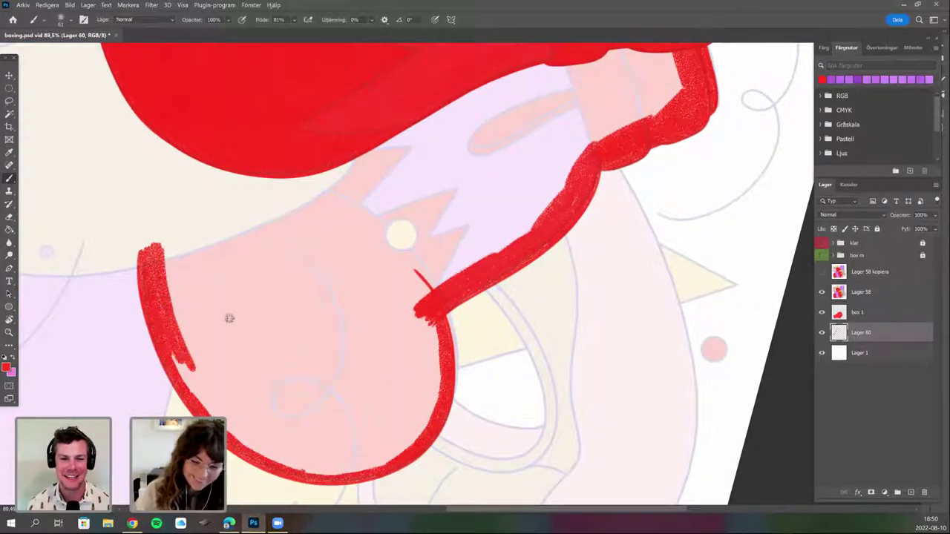
Enlarge the gritty brush to 155 px and fill the outer part of the rear glove's fist with red.
{"action": "right_click", "coordinate": [229, 319]}
{"action": "left_click_drag", "start_coordinate": [299, 258], "coordinate": [320, 258]}
{"action": "mouse_move", "coordinate": [214, 383]}
{"action": "left_mouse_down"}
{"action": "mouse_move", "coordinate": [190, 377]}
{"action": "mouse_move", "coordinate": [238, 427]}
{"action": "mouse_move", "coordinate": [243, 372]}
{"action": "mouse_move", "coordinate": [297, 422]}
{"action": "mouse_move", "coordinate": [295, 369]}
{"action": "mouse_move", "coordinate": [373, 414]}
{"action": "mouse_move", "coordinate": [377, 340]}
{"action": "mouse_move", "coordinate": [403, 373]}
{"action": "mouse_move", "coordinate": [429, 340]}
{"action": "mouse_move", "coordinate": [431, 400]}
{"action": "mouse_move", "coordinate": [405, 438]}
{"action": "mouse_move", "coordinate": [356, 464]}
{"action": "mouse_move", "coordinate": [302, 461]}
{"action": "mouse_move", "coordinate": [286, 440]}
{"action": "mouse_move", "coordinate": [316, 461]}
{"action": "left_mouse_up"}
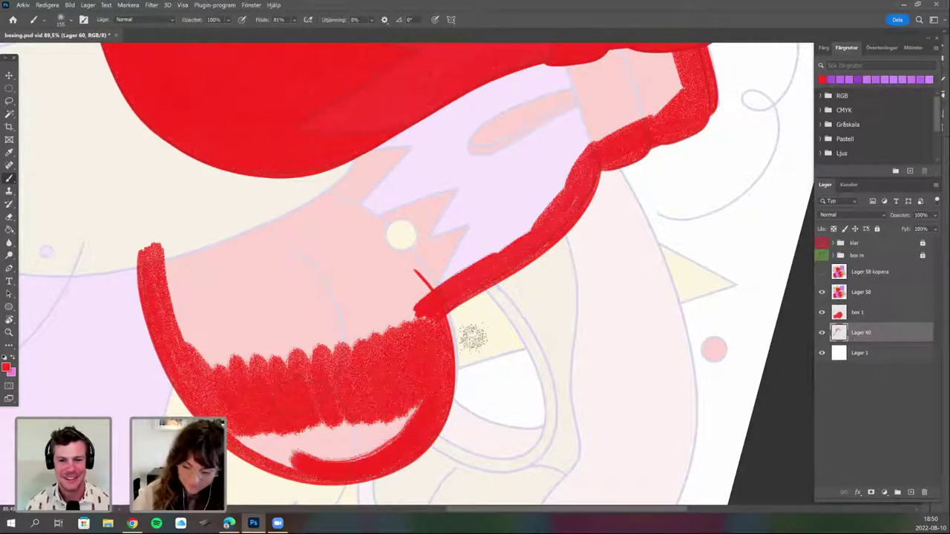
{"action": "left_click_drag", "start_coordinate": [413, 339], "coordinate": [416, 335]}
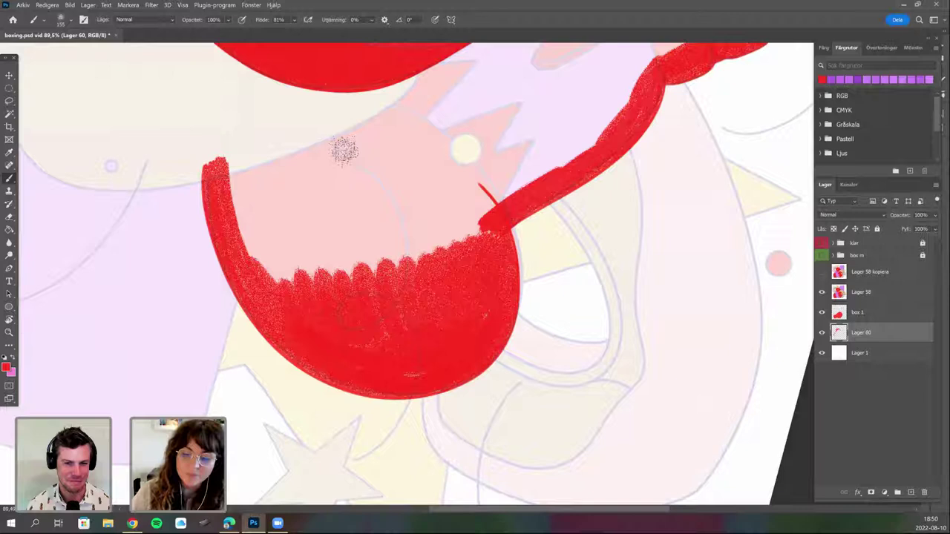
Fill the rest of the rear glove's fist, wrist and cuff with gritty red up to the arm and front glove.
{"action": "left_click_drag", "start_coordinate": [343, 151], "coordinate": [312, 205]}
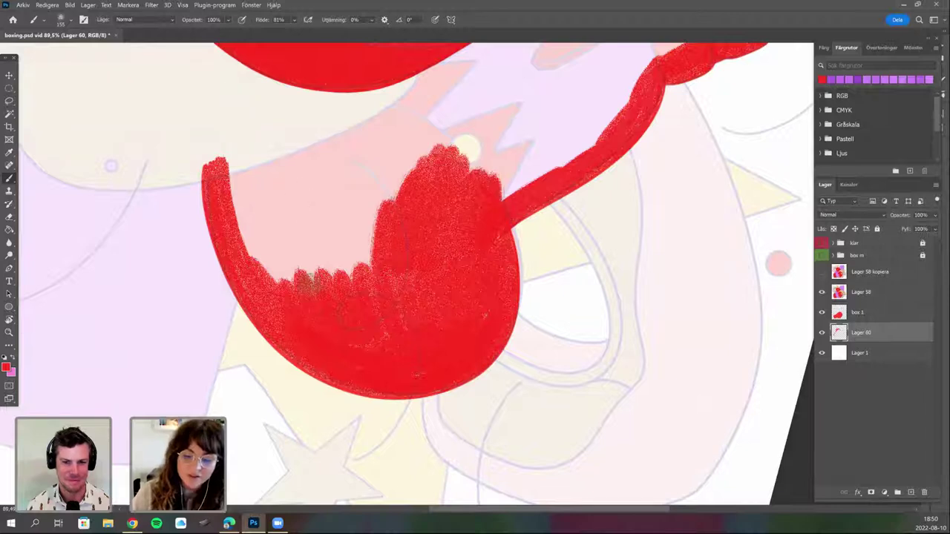
{"action": "mouse_move", "coordinate": [250, 208]}
{"action": "left_mouse_down"}
{"action": "mouse_move", "coordinate": [259, 151]}
{"action": "mouse_move", "coordinate": [291, 203]}
{"action": "mouse_move", "coordinate": [302, 154]}
{"action": "mouse_move", "coordinate": [329, 147]}
{"action": "left_mouse_up"}
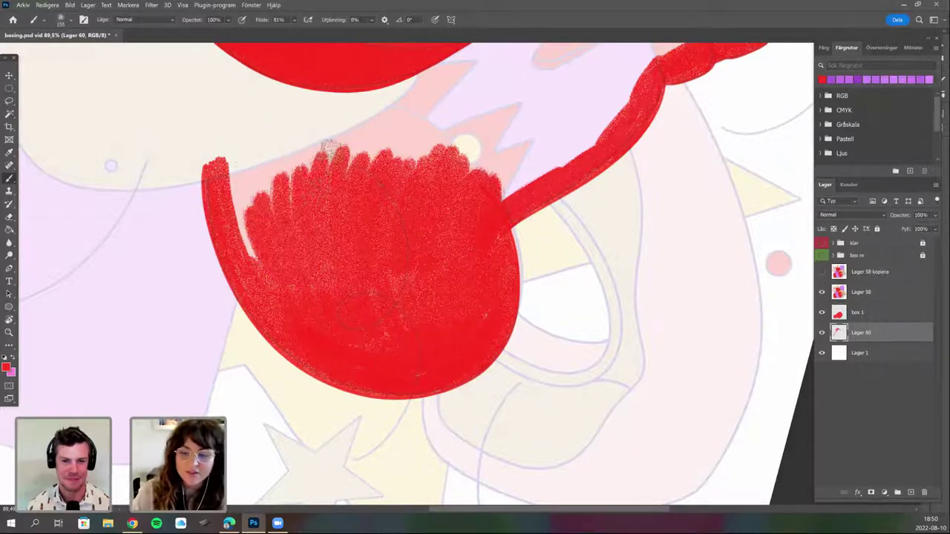
{"action": "left_click_drag", "start_coordinate": [239, 167], "coordinate": [310, 134]}
{"action": "left_click_drag", "start_coordinate": [427, 169], "coordinate": [319, 137]}
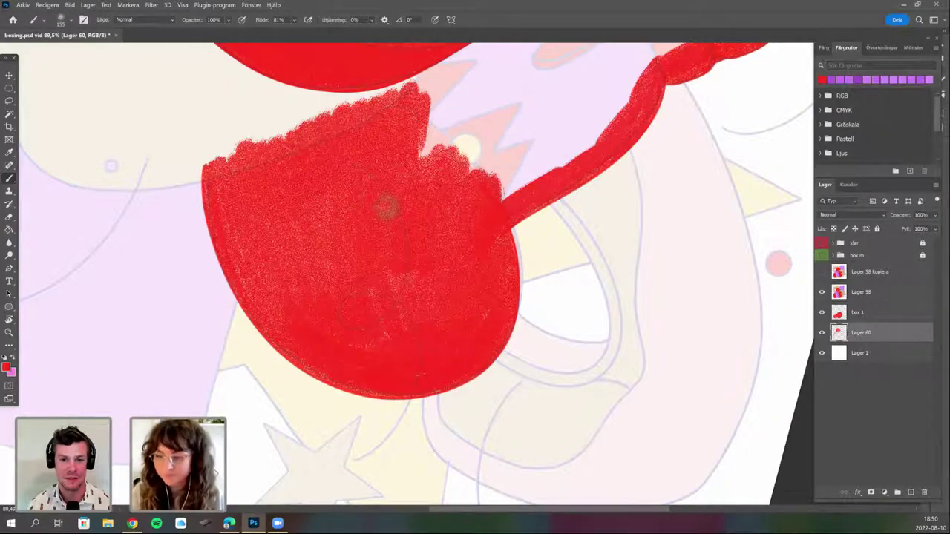
{"action": "left_click_drag", "start_coordinate": [421, 82], "coordinate": [507, 50]}
{"action": "left_click_drag", "start_coordinate": [505, 212], "coordinate": [403, 360]}
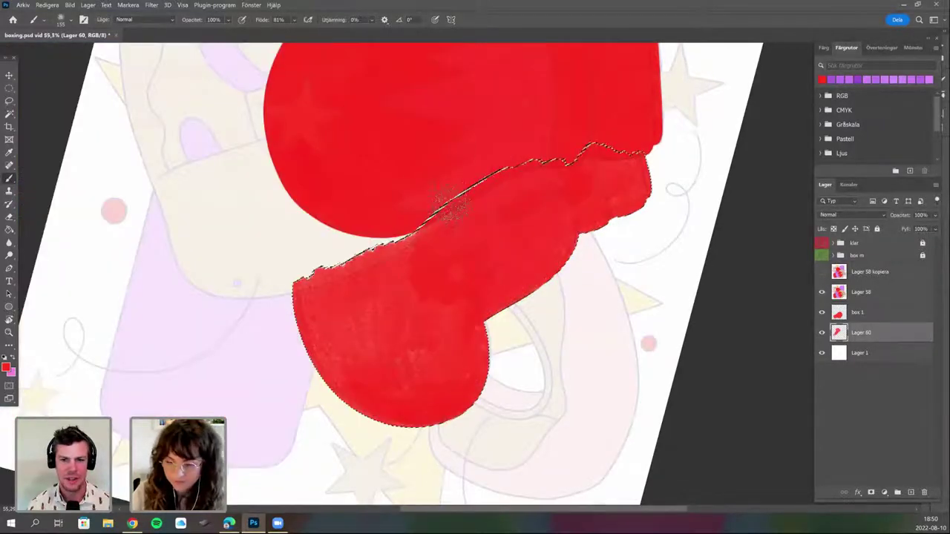
Paint over the selected rear glove with the 385 px gritty brush for a denser red, and clear the selection.
{"action": "mouse_move", "coordinate": [451, 204]}
{"action": "left_mouse_down"}
{"action": "mouse_move", "coordinate": [319, 286]}
{"action": "mouse_move", "coordinate": [321, 353]}
{"action": "left_mouse_up"}
{"action": "left_click_drag", "start_coordinate": [464, 371], "coordinate": [511, 353]}
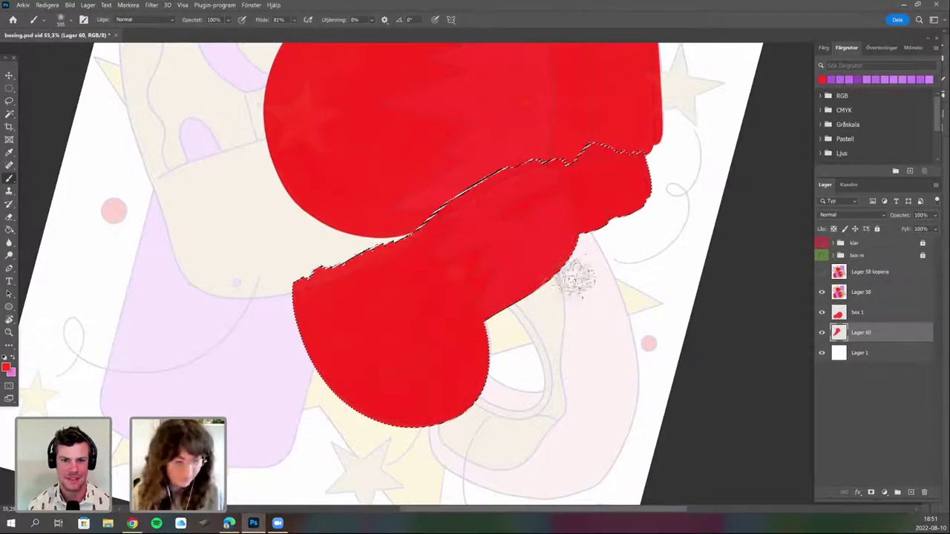
{"action": "key", "text": "ctrl+d"}
Check the painted gloves against the reference layer Lager 58 kopiera, set purple as the foreground colour, and hide the reference again.
{"action": "left_click_drag", "start_coordinate": [555, 280], "coordinate": [566, 412]}
{"action": "key", "text": "r"}
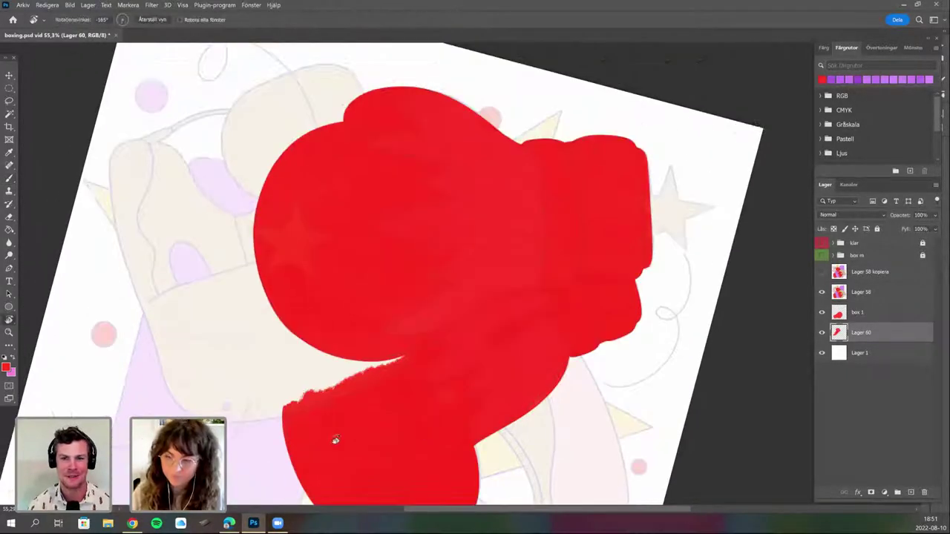
{"action": "mouse_move", "coordinate": [335, 441]}
{"action": "left_mouse_down"}
{"action": "mouse_move", "coordinate": [498, 356]}
{"action": "mouse_move", "coordinate": [373, 371]}
{"action": "left_mouse_up"}
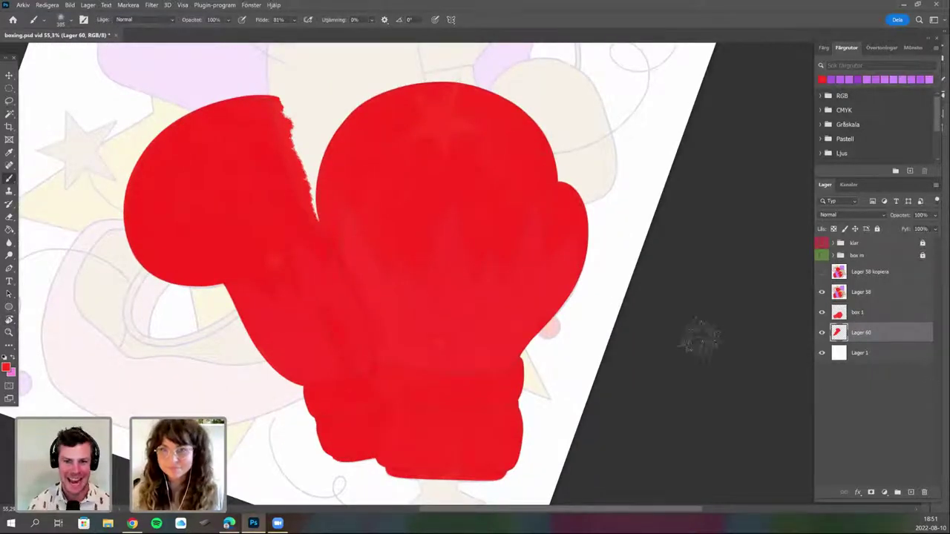
{"action": "left_click_drag", "start_coordinate": [386, 462], "coordinate": [435, 424]}
{"action": "key", "text": "r"}
{"action": "mouse_move", "coordinate": [498, 367]}
{"action": "left_mouse_down"}
{"action": "mouse_move", "coordinate": [466, 422]}
{"action": "mouse_move", "coordinate": [596, 372]}
{"action": "mouse_move", "coordinate": [543, 381]}
{"action": "mouse_move", "coordinate": [559, 360]}
{"action": "left_mouse_up"}
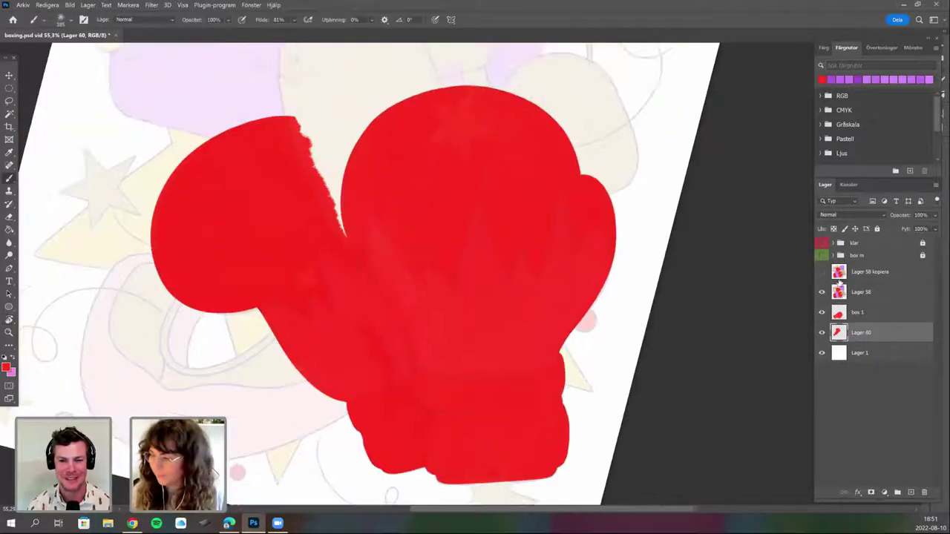
{"action": "left_click", "coordinate": [822, 271]}
{"action": "key", "text": "x"}
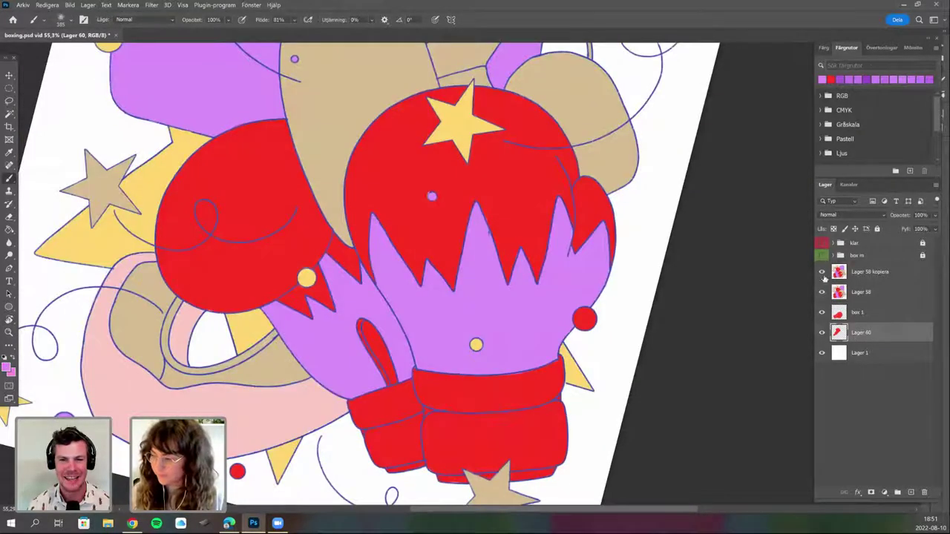
{"action": "left_click", "coordinate": [821, 272]}
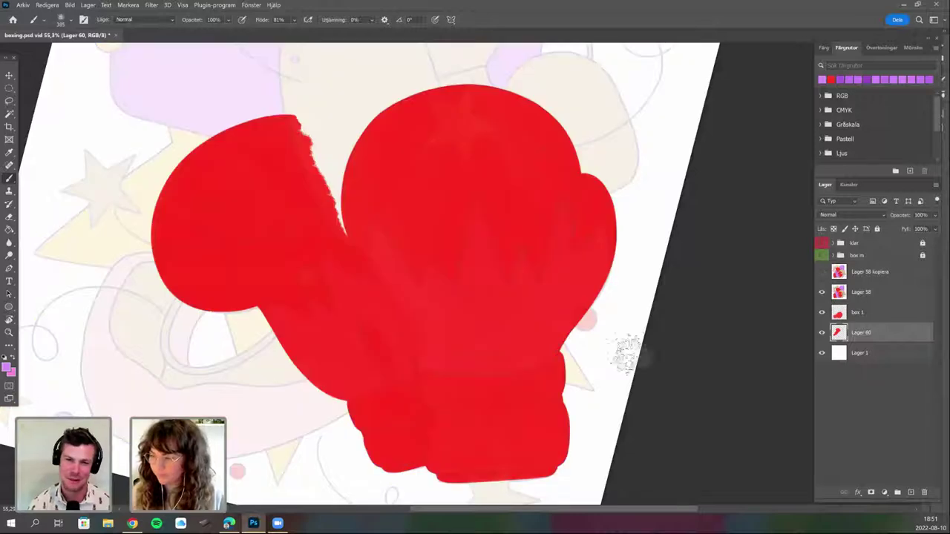
Add a new layer directly above box 1 and clip it to box 1.
{"action": "left_click", "coordinate": [871, 319]}
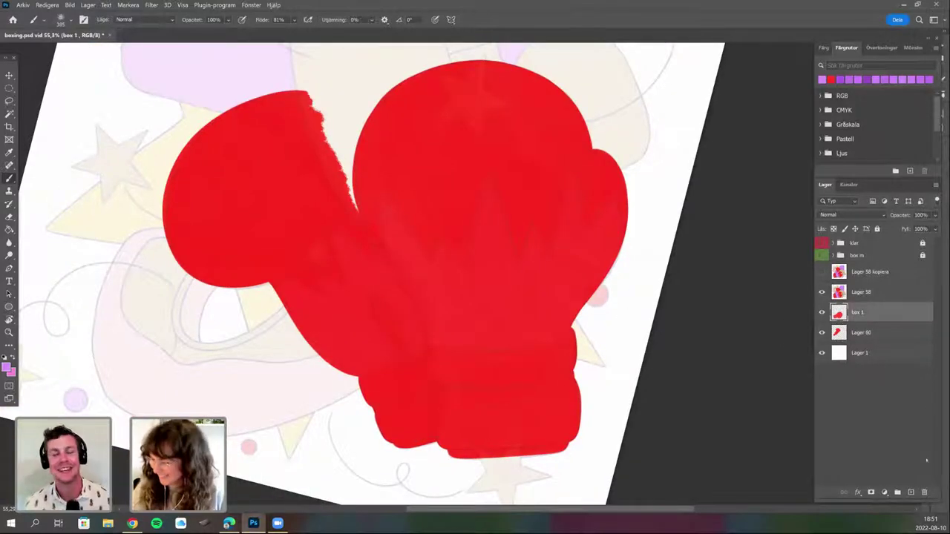
{"action": "left_click", "coordinate": [911, 492]}
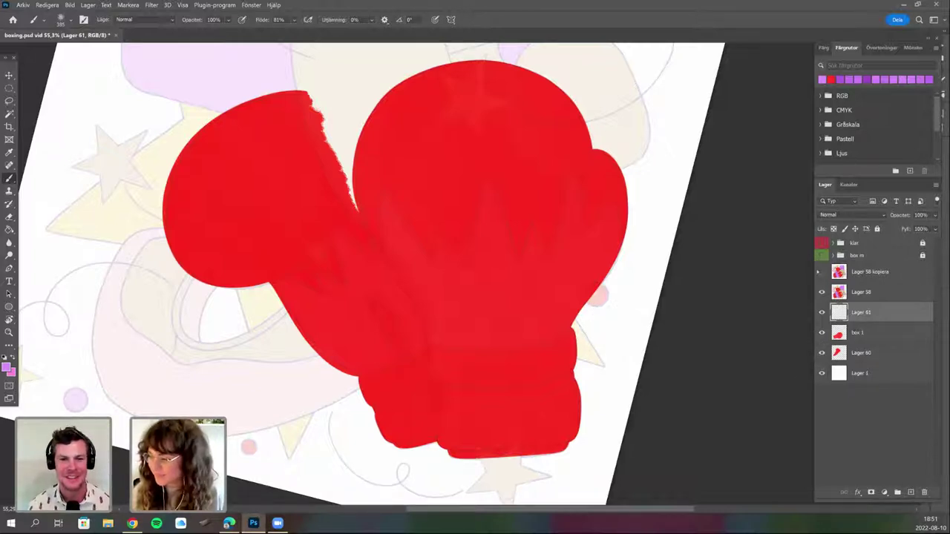
{"action": "right_click", "coordinate": [819, 311]}
{"action": "left_click", "coordinate": [735, 260]}
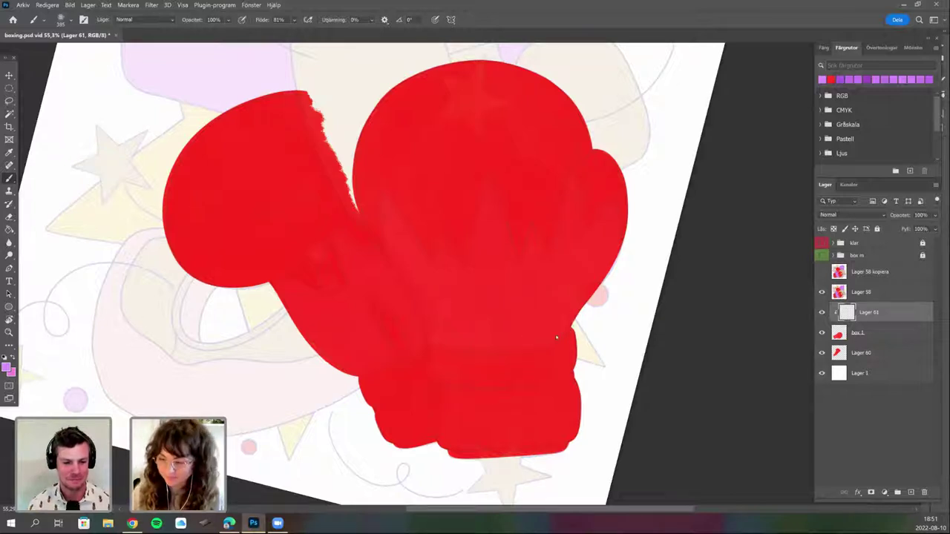
Set the size of the smooth brush with 47% smoothing to 25 px for outlining.
{"action": "right_click", "coordinate": [559, 336]}
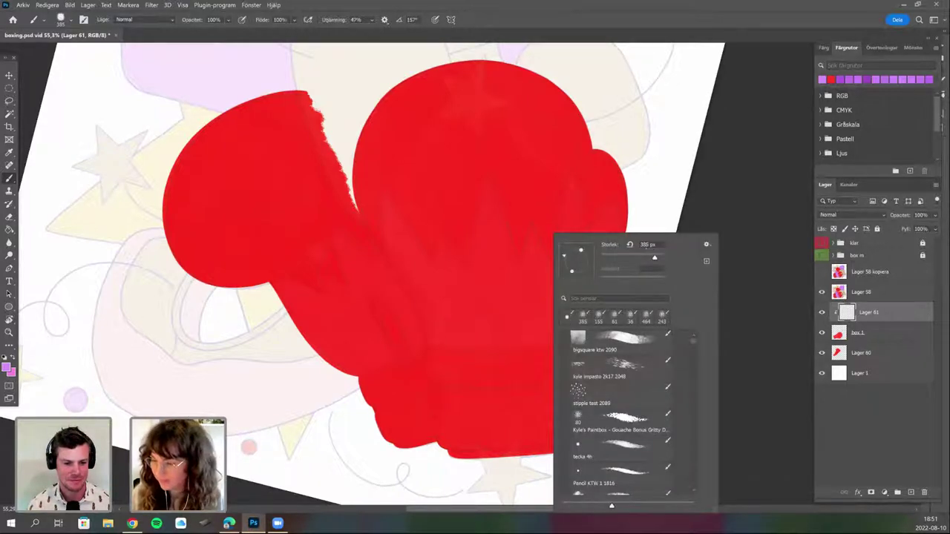
{"action": "double_click", "coordinate": [646, 246]}
{"action": "type", "text": "25"}
{"action": "key", "text": "Return"}
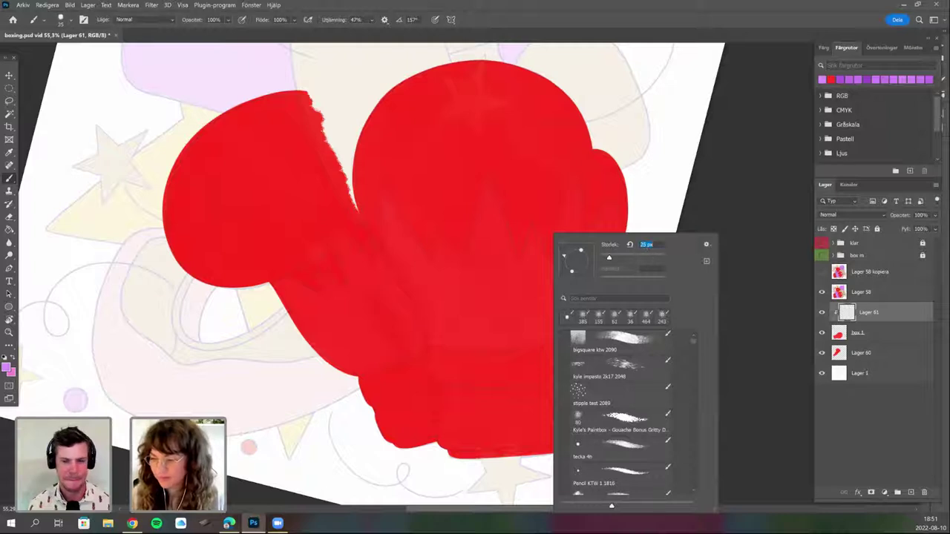
{"action": "key", "text": "Return"}
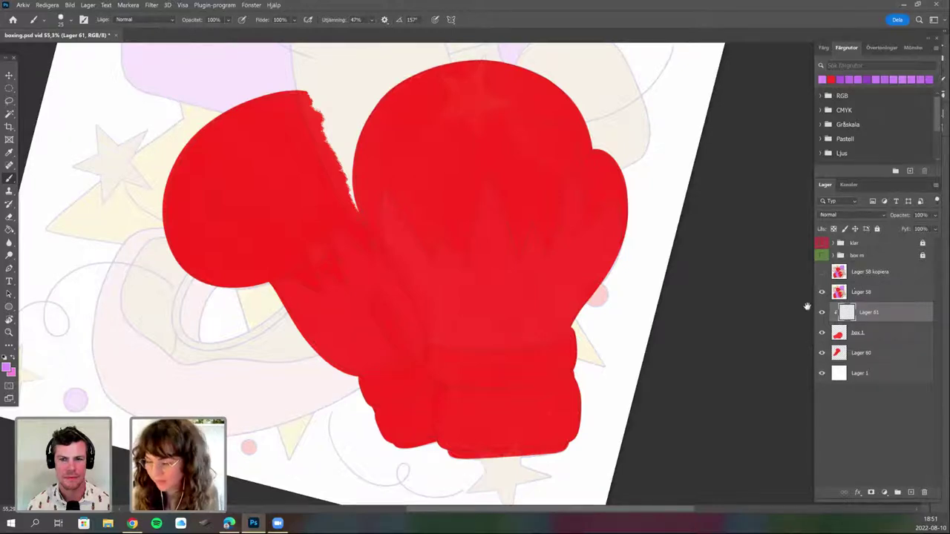
Outline two jagged spikes in purple on the thumb side of the front glove, following the sketch.
{"action": "scroll", "coordinate": [415, 274], "scroll_direction": "up", "scroll_amount": 1}
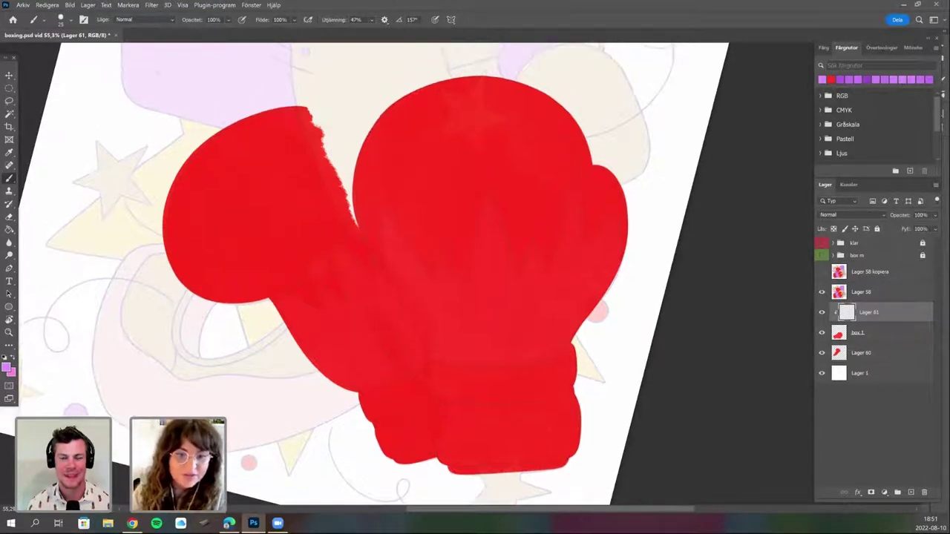
{"action": "left_click_drag", "start_coordinate": [584, 270], "coordinate": [544, 282]}
{"action": "scroll", "coordinate": [550, 265], "scroll_direction": "up", "scroll_amount": 1}
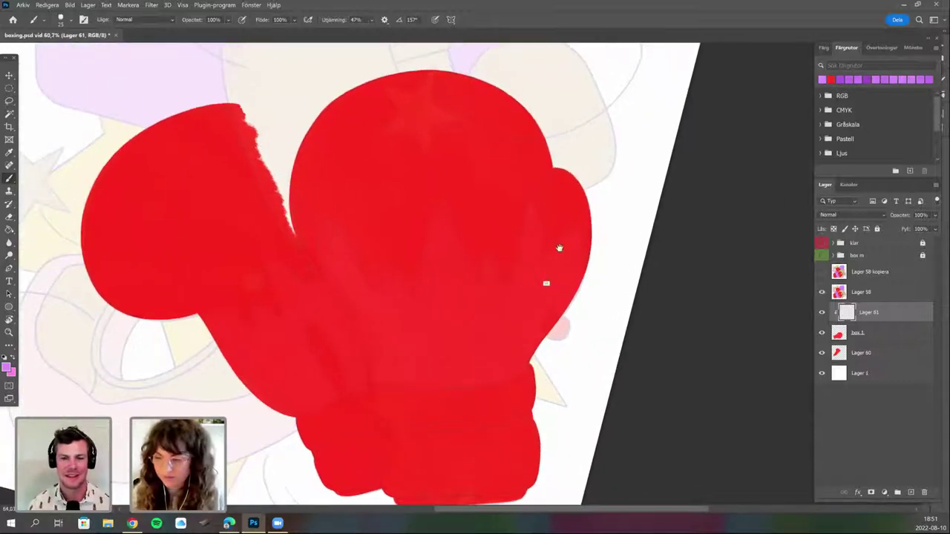
{"action": "scroll", "coordinate": [546, 283], "scroll_direction": "up", "scroll_amount": 1}
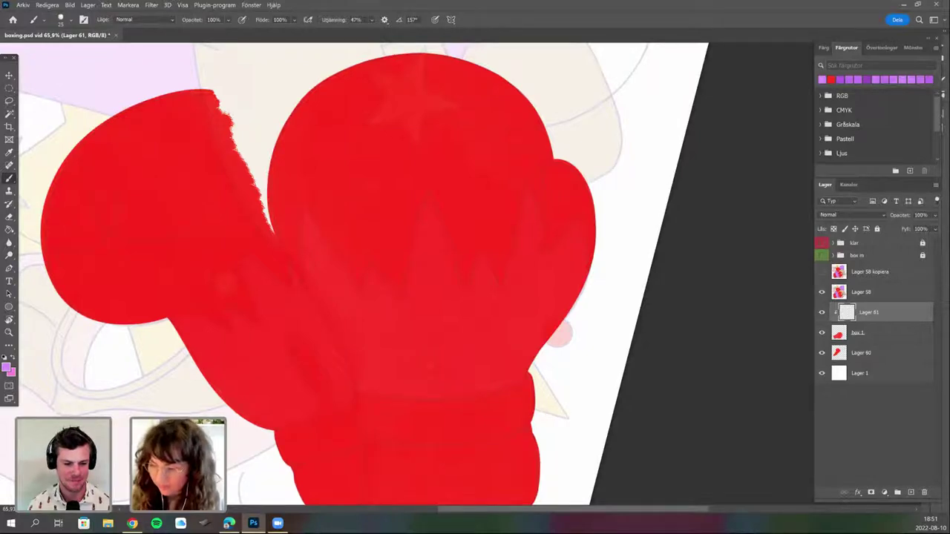
{"action": "scroll", "coordinate": [546, 282], "scroll_direction": "up", "scroll_amount": 1}
{"action": "mouse_move", "coordinate": [523, 294]}
{"action": "left_mouse_down"}
{"action": "mouse_move", "coordinate": [562, 271]}
{"action": "mouse_move", "coordinate": [565, 303]}
{"action": "left_mouse_up"}
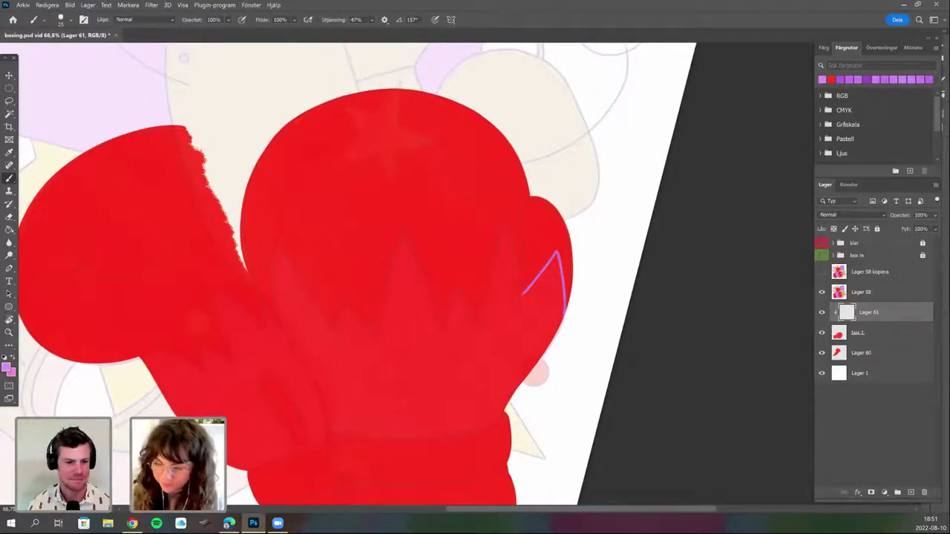
{"action": "scroll", "coordinate": [557, 313], "scroll_direction": "up", "scroll_amount": 3}
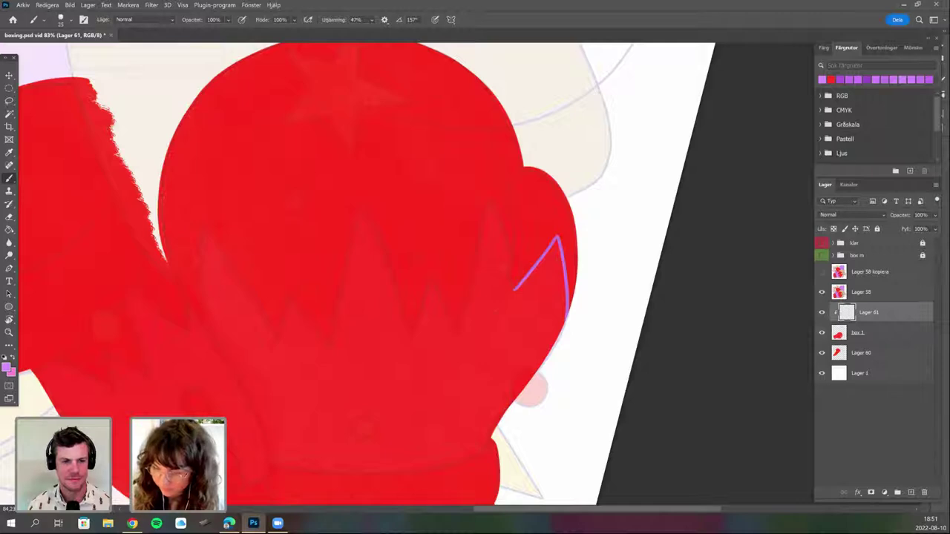
{"action": "mouse_move", "coordinate": [488, 199]}
{"action": "left_mouse_down"}
{"action": "mouse_move", "coordinate": [511, 254]}
{"action": "mouse_move", "coordinate": [501, 297]}
{"action": "mouse_move", "coordinate": [476, 242]}
{"action": "mouse_move", "coordinate": [456, 339]}
{"action": "left_mouse_up"}
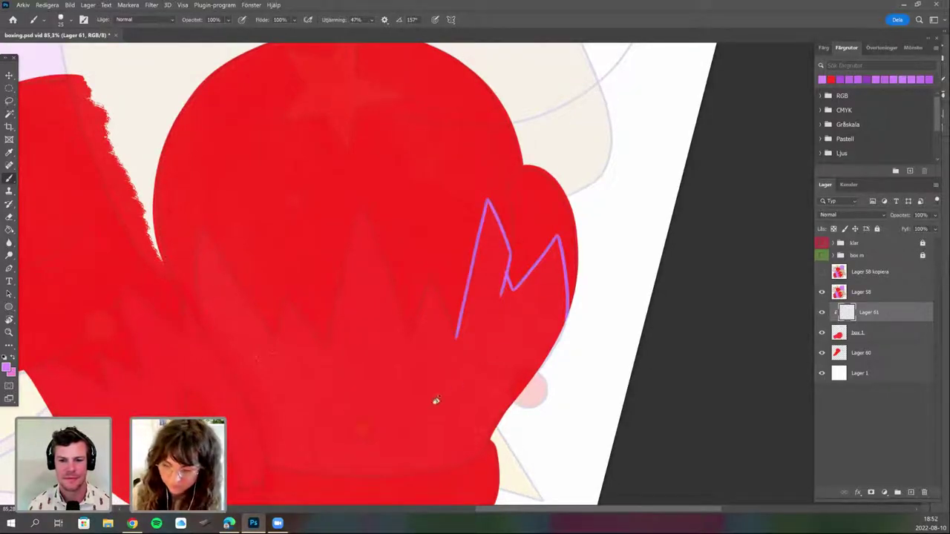
{"action": "left_click_drag", "start_coordinate": [468, 373], "coordinate": [474, 344]}
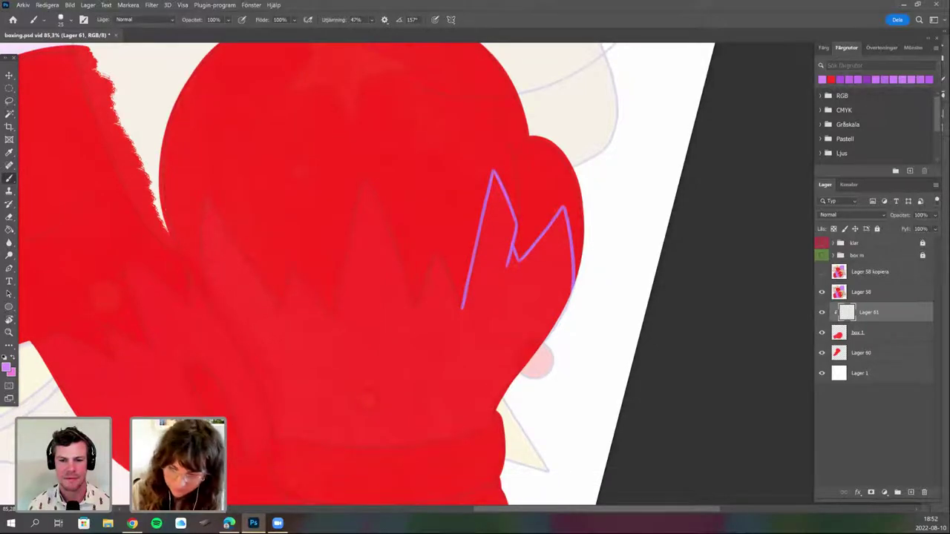
Continue the purple zigzag with a small spike and the tall central spike of the front glove.
{"action": "left_click_drag", "start_coordinate": [462, 308], "coordinate": [436, 246]}
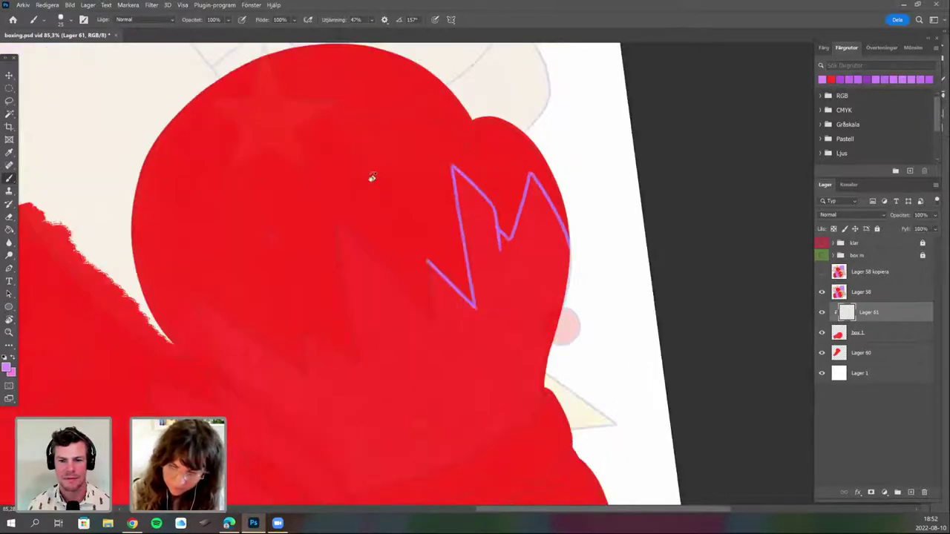
{"action": "left_click_drag", "start_coordinate": [426, 260], "coordinate": [429, 326]}
{"action": "key", "text": "r"}
{"action": "left_click_drag", "start_coordinate": [438, 326], "coordinate": [414, 331]}
{"action": "left_click_drag", "start_coordinate": [371, 175], "coordinate": [415, 315]}
{"action": "left_click_drag", "start_coordinate": [370, 175], "coordinate": [329, 325]}
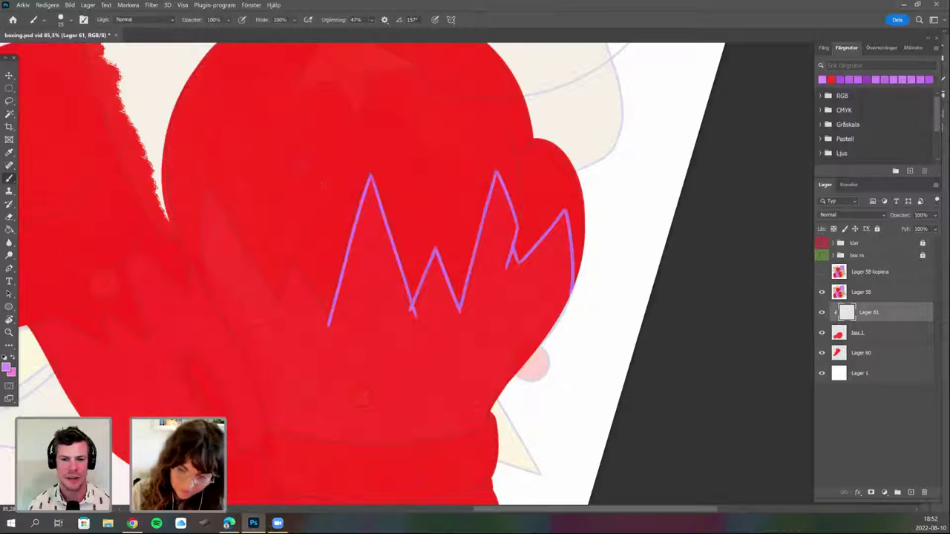
Complete the zigzag outline toward the glove edge opposite the thumb and trace the wrist seam in purple, following the Lager 58 sketch.
{"action": "key", "text": "r"}
{"action": "left_click_drag", "start_coordinate": [366, 413], "coordinate": [306, 341]}
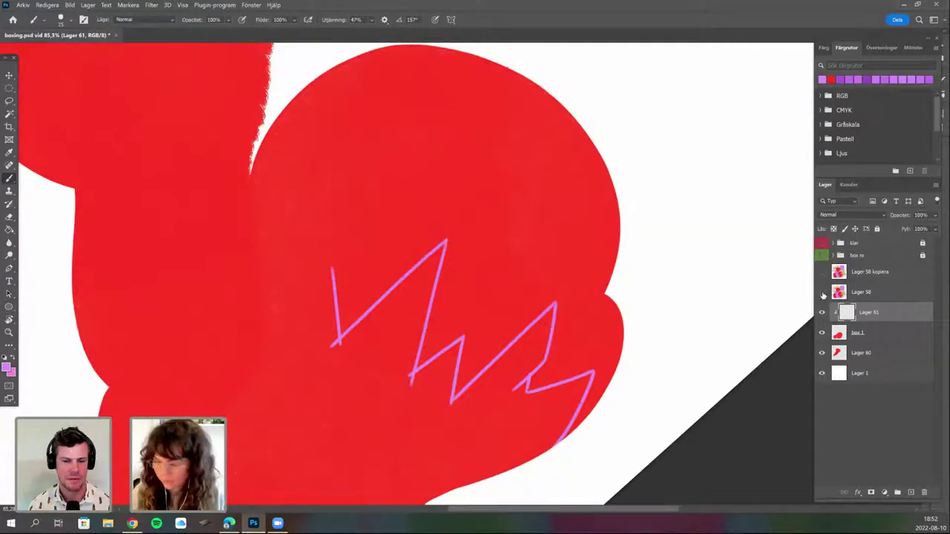
{"action": "left_click_drag", "start_coordinate": [339, 375], "coordinate": [438, 318]}
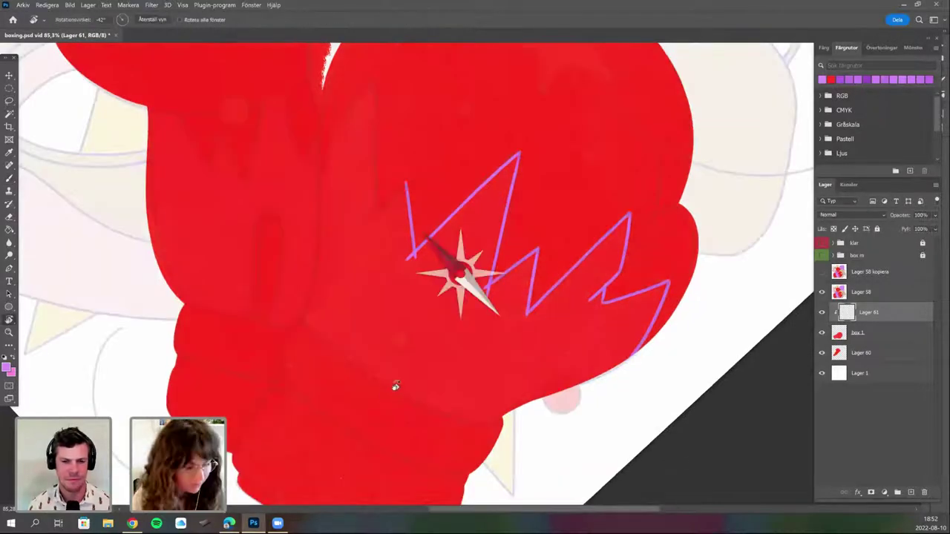
{"action": "left_click_drag", "start_coordinate": [396, 391], "coordinate": [417, 354]}
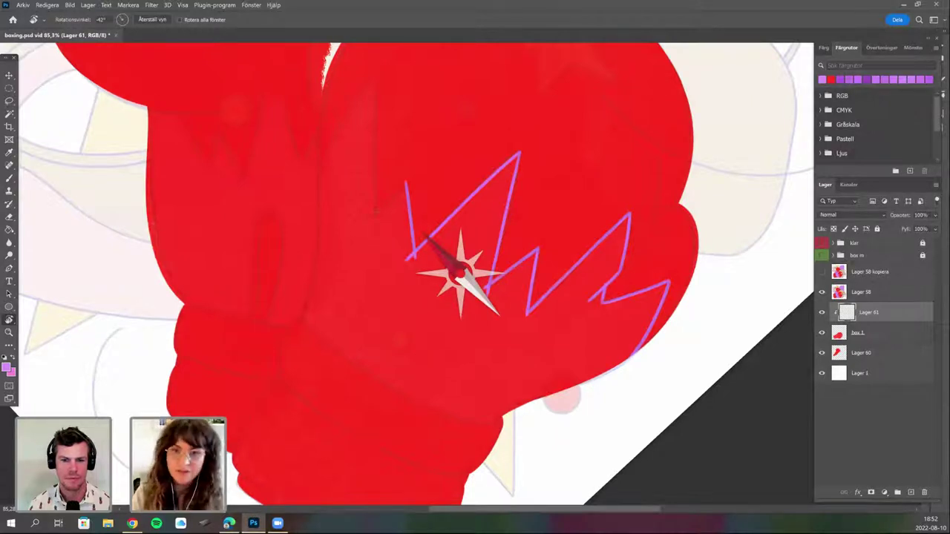
{"action": "left_click_drag", "start_coordinate": [417, 354], "coordinate": [405, 288]}
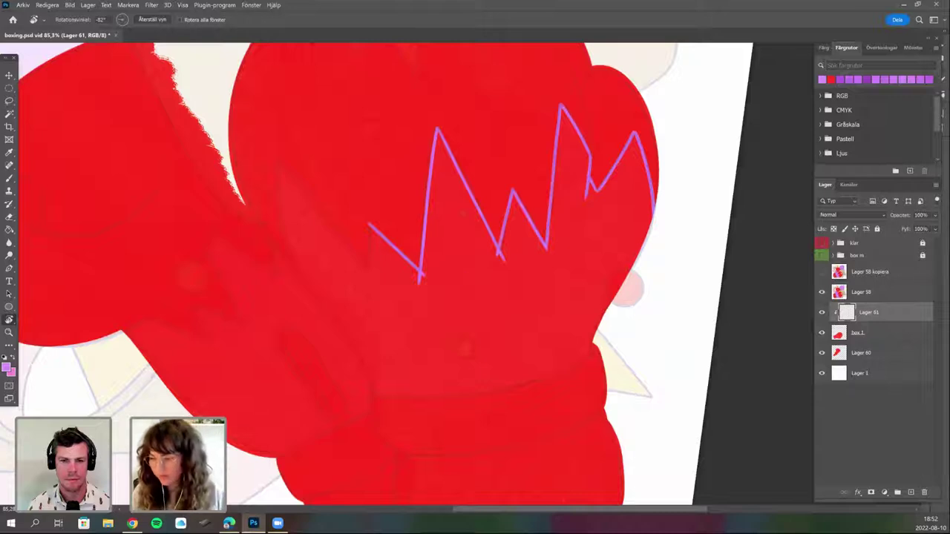
{"action": "key", "text": "b"}
{"action": "left_click_drag", "start_coordinate": [420, 376], "coordinate": [430, 375]}
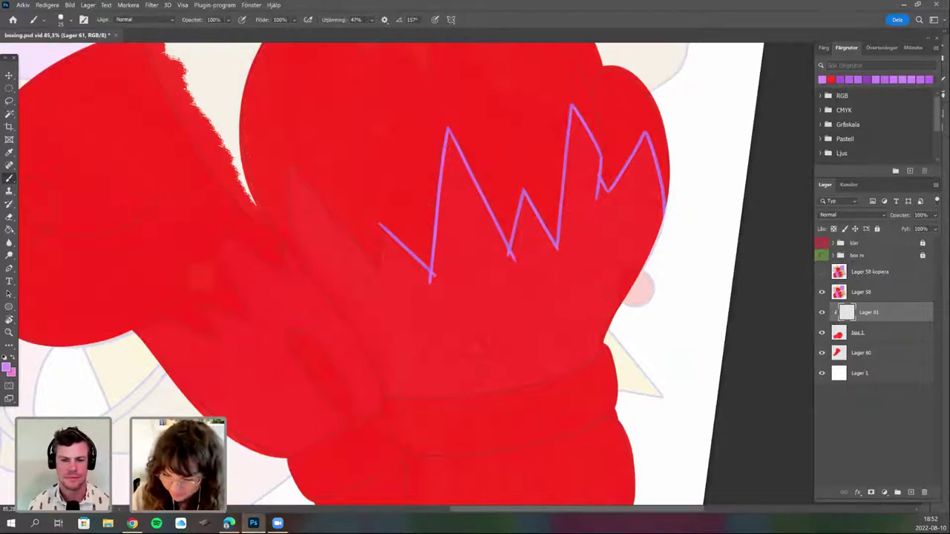
{"action": "left_click_drag", "start_coordinate": [380, 224], "coordinate": [380, 273]}
{"action": "left_click_drag", "start_coordinate": [514, 377], "coordinate": [546, 386]}
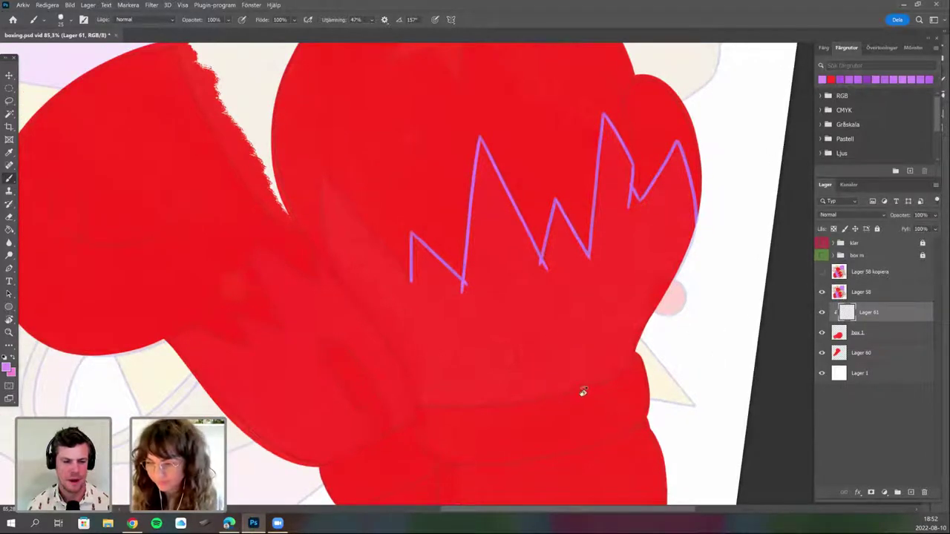
{"action": "left_click_drag", "start_coordinate": [618, 323], "coordinate": [519, 245]}
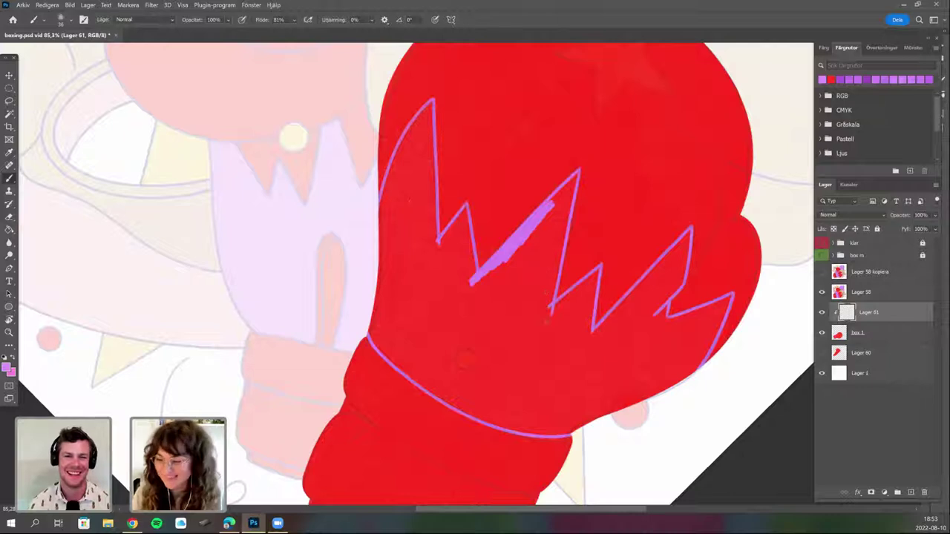
Fill the tall central spike and the small spike on its side away from the thumb with gritty purple.
{"action": "left_click_drag", "start_coordinate": [553, 206], "coordinate": [546, 319]}
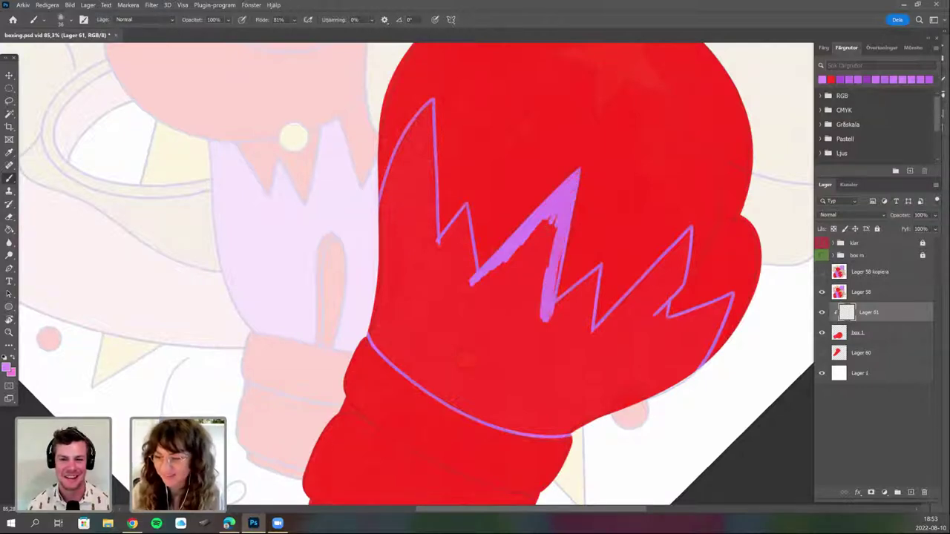
{"action": "left_click_drag", "start_coordinate": [543, 234], "coordinate": [512, 258]}
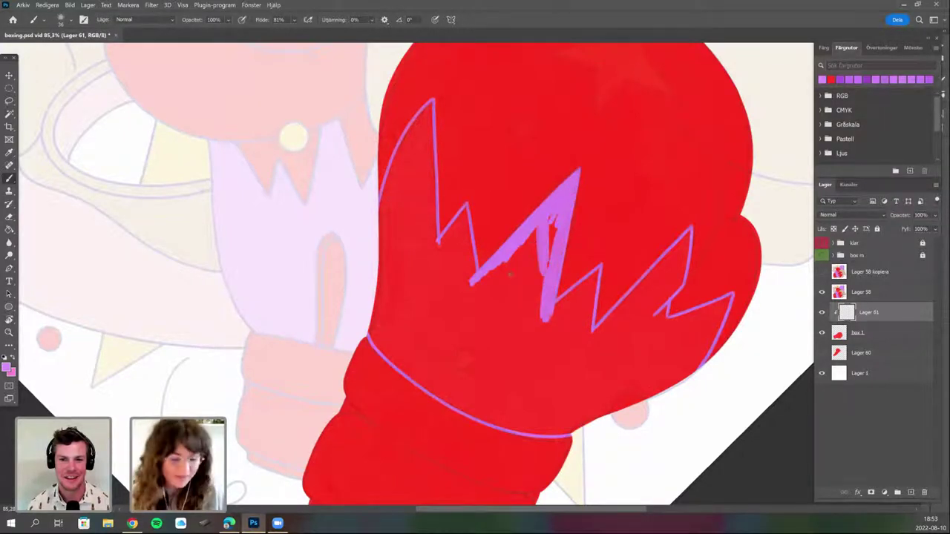
{"action": "left_click_drag", "start_coordinate": [555, 219], "coordinate": [513, 260]}
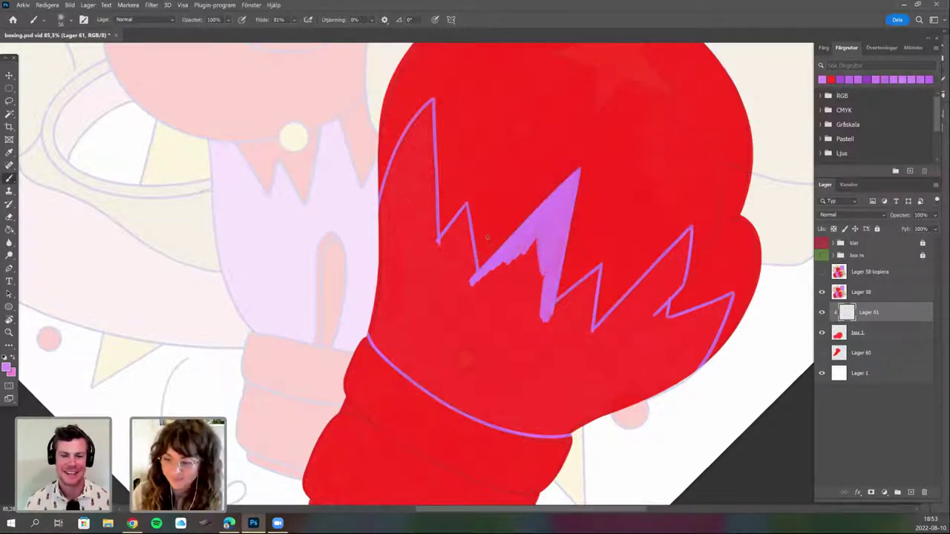
{"action": "left_click_drag", "start_coordinate": [511, 298], "coordinate": [493, 259]}
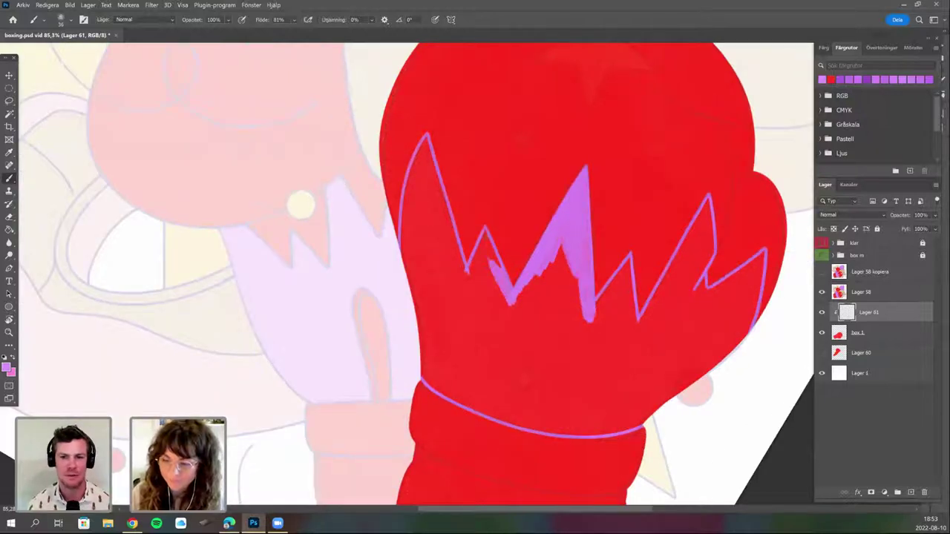
{"action": "left_click_drag", "start_coordinate": [493, 261], "coordinate": [469, 279]}
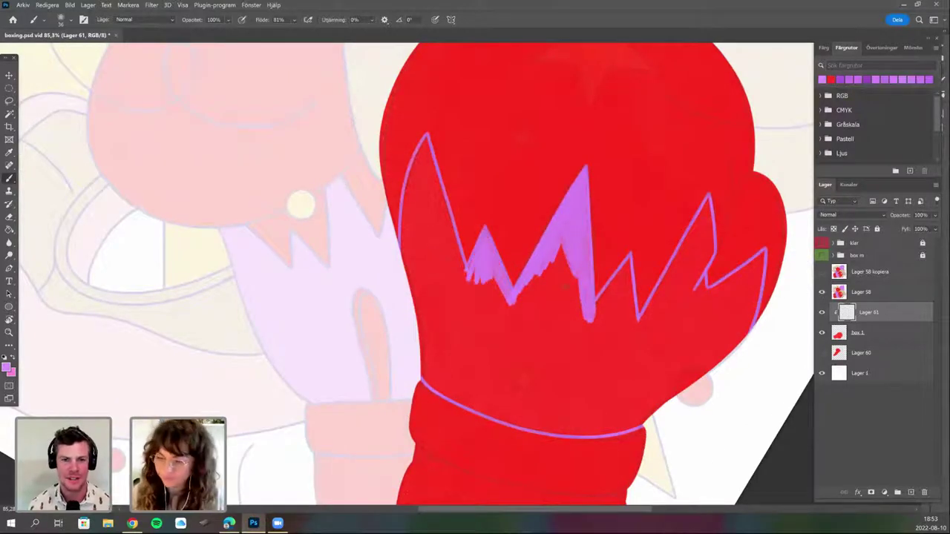
Hide the sketch layer Lager 58 and fill the tall spike at the edge opposite the thumb with gritty purple.
{"action": "left_click", "coordinate": [822, 292]}
{"action": "mouse_move", "coordinate": [439, 233]}
{"action": "left_mouse_down"}
{"action": "mouse_move", "coordinate": [467, 280]}
{"action": "mouse_move", "coordinate": [428, 167]}
{"action": "left_mouse_up"}
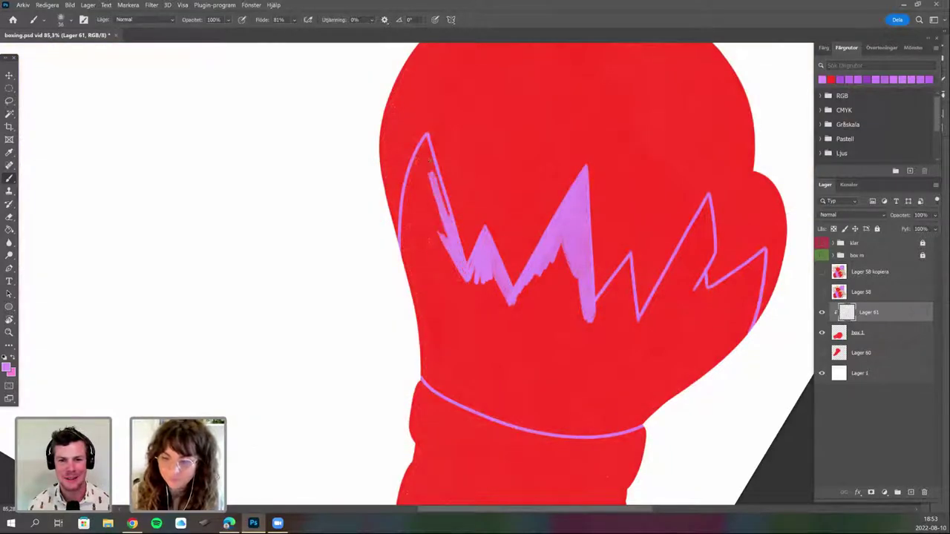
{"action": "mouse_move", "coordinate": [449, 215]}
{"action": "left_mouse_down"}
{"action": "mouse_move", "coordinate": [425, 139]}
{"action": "mouse_move", "coordinate": [405, 256]}
{"action": "left_mouse_up"}
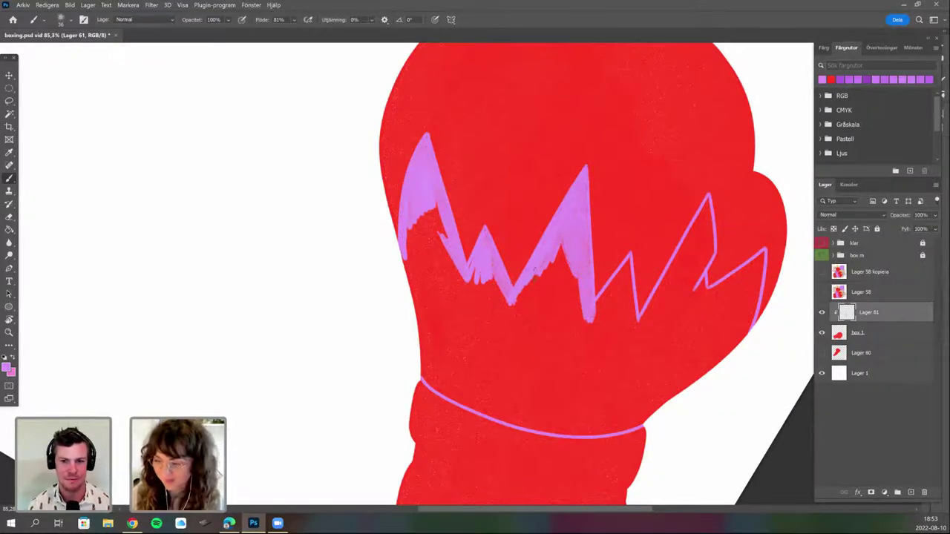
Fill the small spike between the central and thumb-side spikes with purple and ready a 14 px eraser for touch-ups.
{"action": "mouse_move", "coordinate": [579, 297]}
{"action": "left_mouse_down"}
{"action": "mouse_move", "coordinate": [487, 275]}
{"action": "mouse_move", "coordinate": [539, 263]}
{"action": "left_mouse_up"}
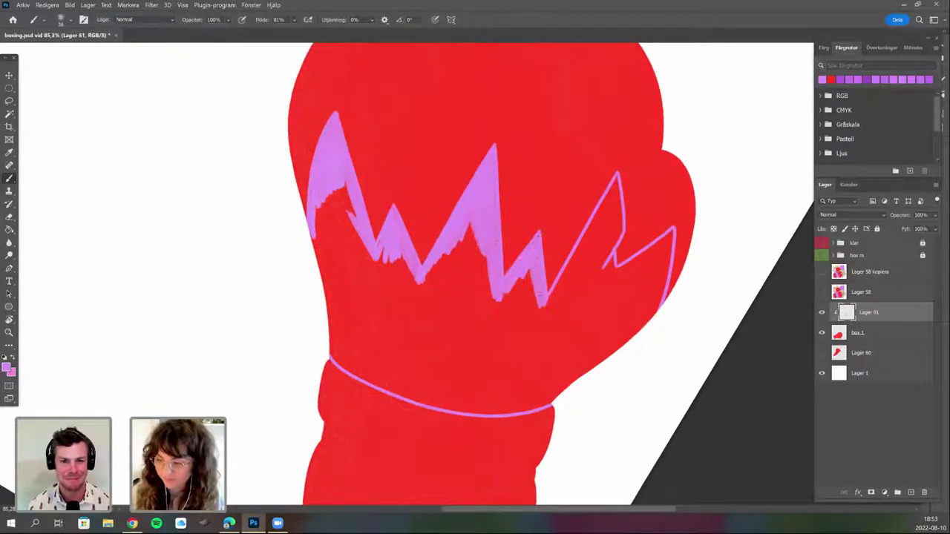
{"action": "left_click_drag", "start_coordinate": [542, 305], "coordinate": [546, 322]}
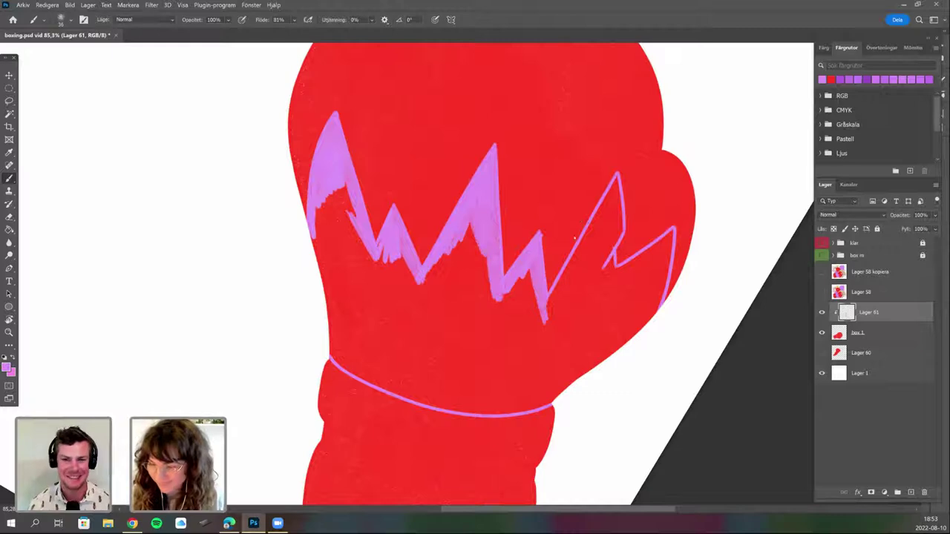
{"action": "key", "text": "e"}
{"action": "right_click", "coordinate": [562, 223]}
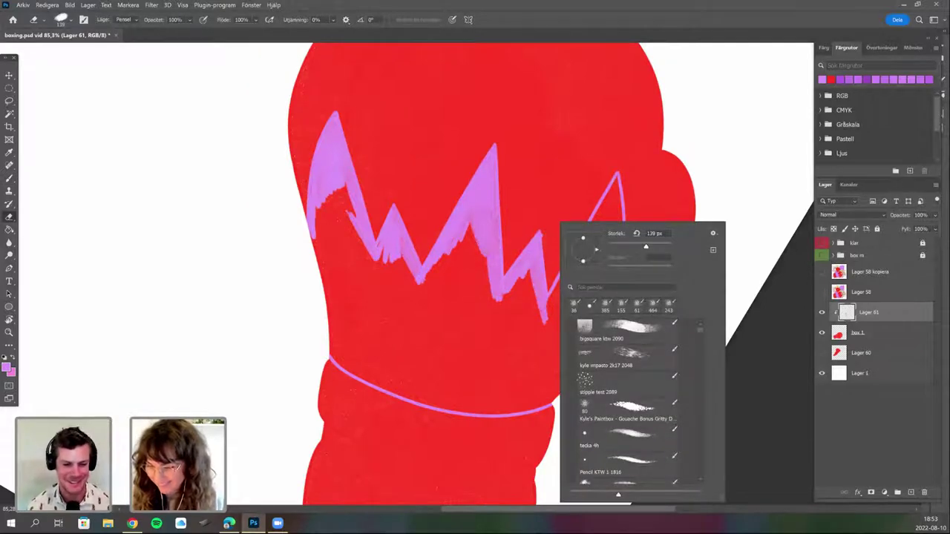
{"action": "double_click", "coordinate": [589, 306]}
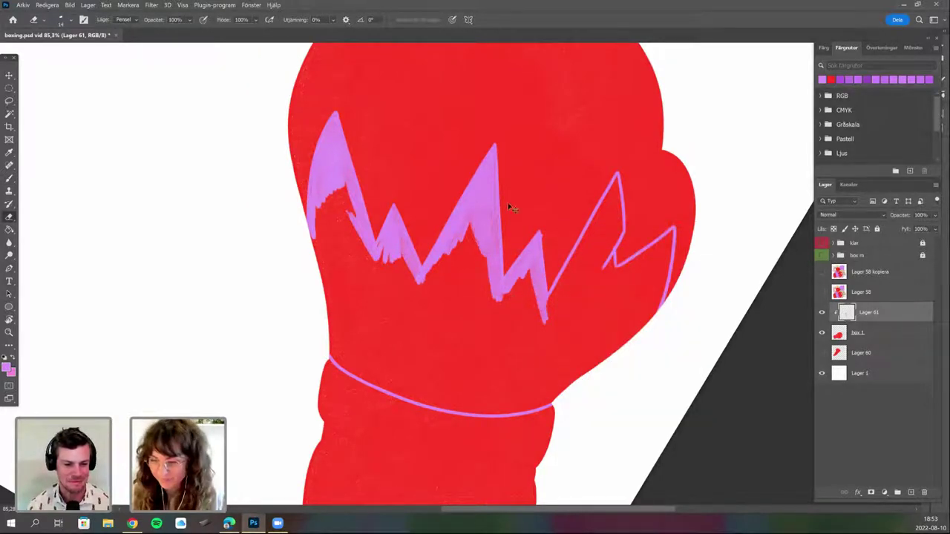
{"action": "left_click_drag", "start_coordinate": [555, 225], "coordinate": [527, 232]}
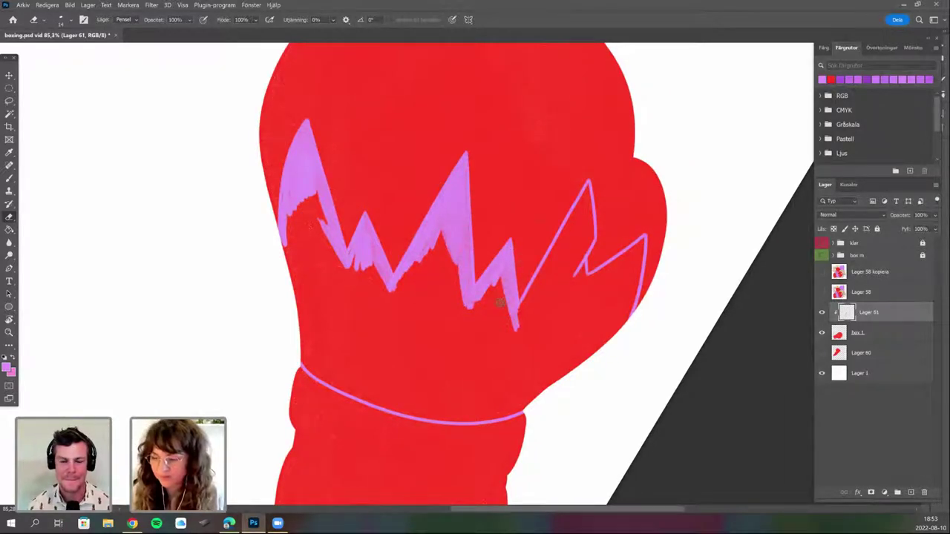
Fill the two thumb-side spikes with gritty purple and extend the purple down the opposite glove edge and along the wrist seam.
{"action": "key", "text": "b"}
{"action": "scroll", "coordinate": [496, 288], "scroll_direction": "up", "scroll_amount": 3}
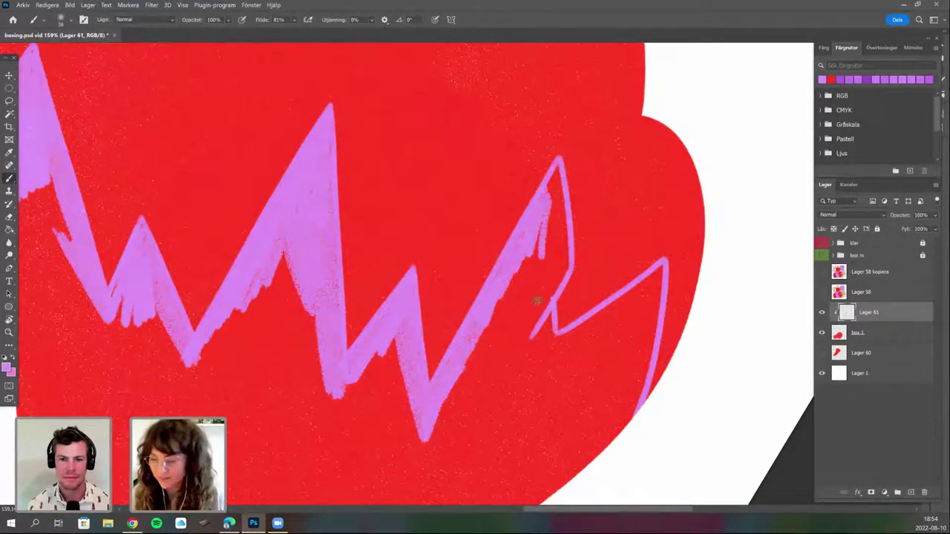
{"action": "scroll", "coordinate": [564, 276], "scroll_direction": "down", "scroll_amount": 1}
{"action": "scroll", "coordinate": [572, 270], "scroll_direction": "right", "scroll_amount": 1}
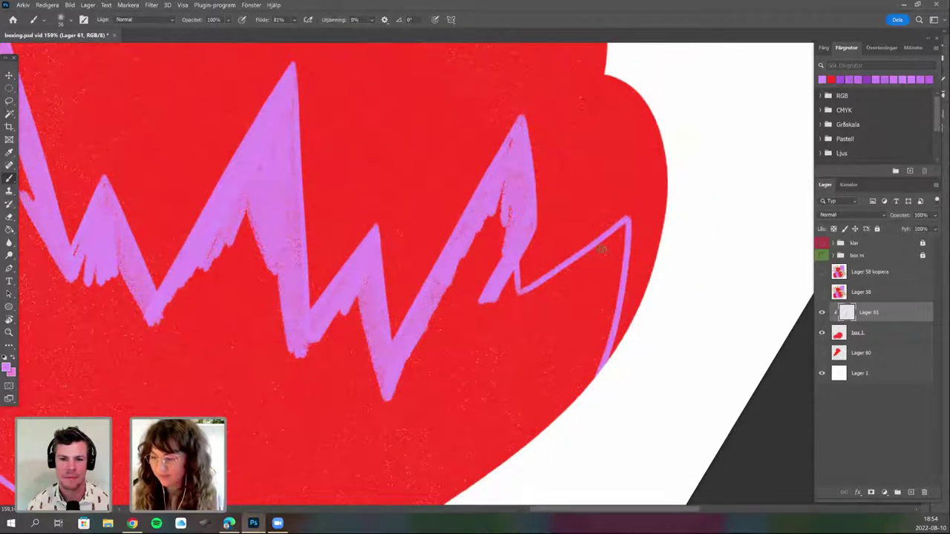
{"action": "mouse_move", "coordinate": [620, 238]}
{"action": "left_mouse_down"}
{"action": "mouse_move", "coordinate": [604, 266]}
{"action": "mouse_move", "coordinate": [614, 277]}
{"action": "mouse_move", "coordinate": [609, 317]}
{"action": "mouse_move", "coordinate": [590, 382]}
{"action": "left_mouse_up"}
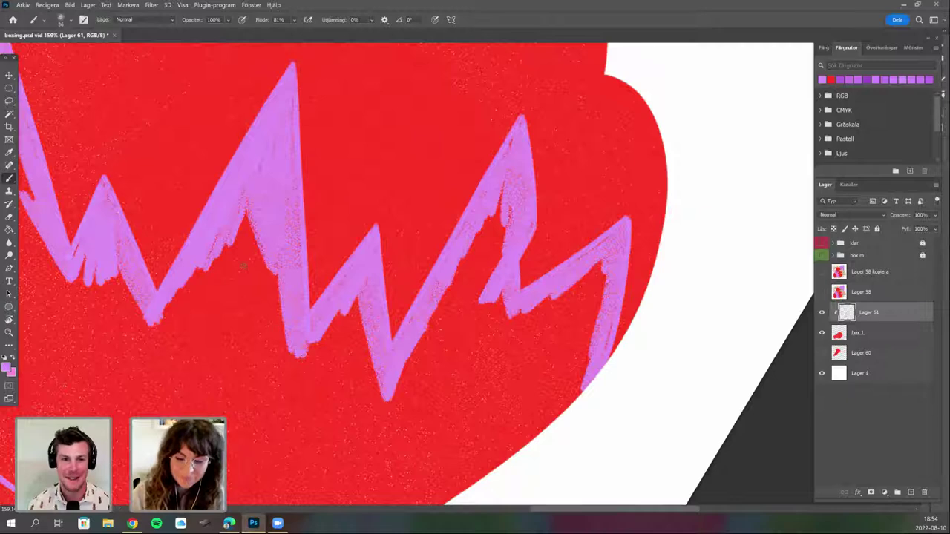
{"action": "scroll", "coordinate": [244, 265], "scroll_direction": "down", "scroll_amount": 3}
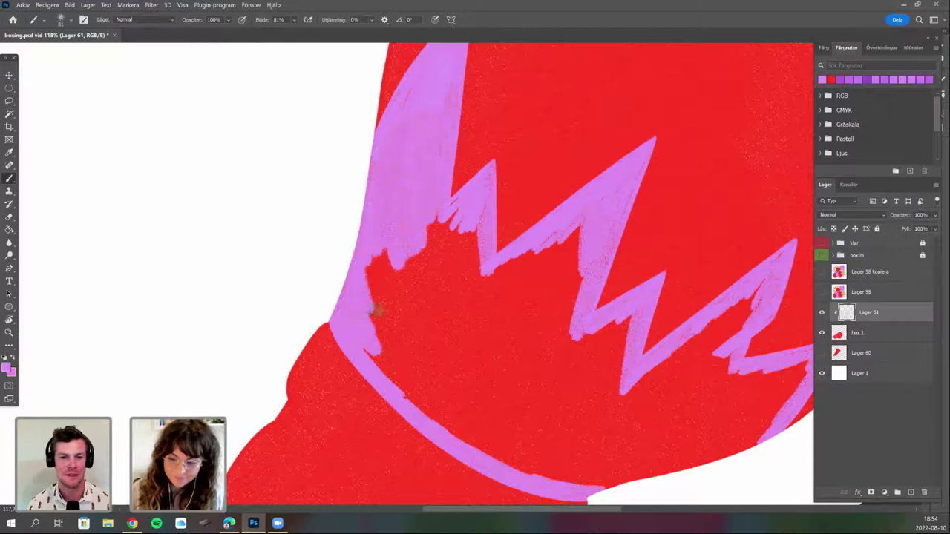
Fill the glove edge opposite the thumb and the area beneath the adjacent small and central spikes with gritty purple.
{"action": "key", "text": "ctrl+shift+z"}
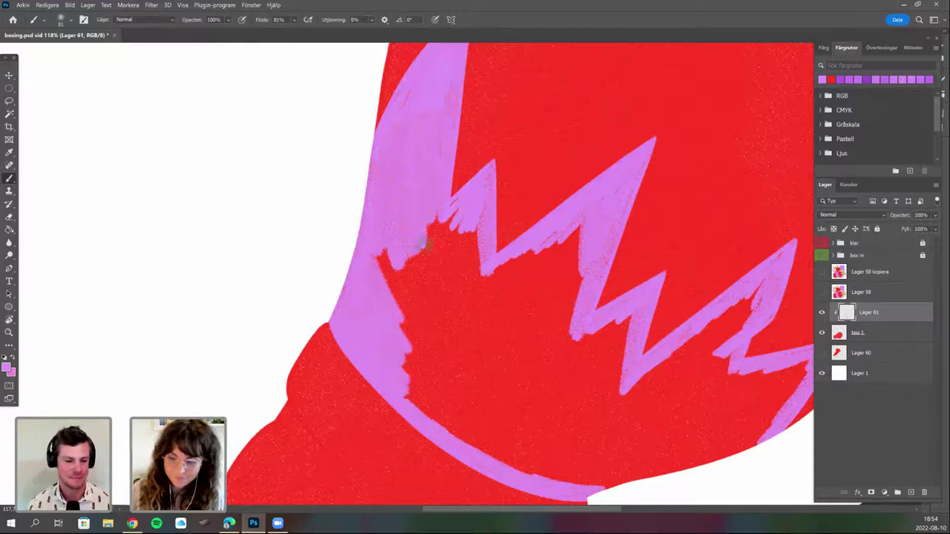
{"action": "mouse_move", "coordinate": [479, 213]}
{"action": "left_mouse_down"}
{"action": "mouse_move", "coordinate": [457, 223]}
{"action": "mouse_move", "coordinate": [463, 197]}
{"action": "mouse_move", "coordinate": [448, 215]}
{"action": "mouse_move", "coordinate": [441, 273]}
{"action": "mouse_move", "coordinate": [498, 298]}
{"action": "mouse_move", "coordinate": [496, 277]}
{"action": "mouse_move", "coordinate": [512, 281]}
{"action": "mouse_move", "coordinate": [533, 338]}
{"action": "mouse_move", "coordinate": [576, 268]}
{"action": "mouse_move", "coordinate": [580, 285]}
{"action": "mouse_move", "coordinate": [547, 338]}
{"action": "mouse_move", "coordinate": [561, 268]}
{"action": "mouse_move", "coordinate": [514, 322]}
{"action": "mouse_move", "coordinate": [498, 314]}
{"action": "mouse_move", "coordinate": [515, 270]}
{"action": "mouse_move", "coordinate": [455, 299]}
{"action": "mouse_move", "coordinate": [471, 279]}
{"action": "mouse_move", "coordinate": [510, 334]}
{"action": "mouse_move", "coordinate": [486, 344]}
{"action": "left_mouse_up"}
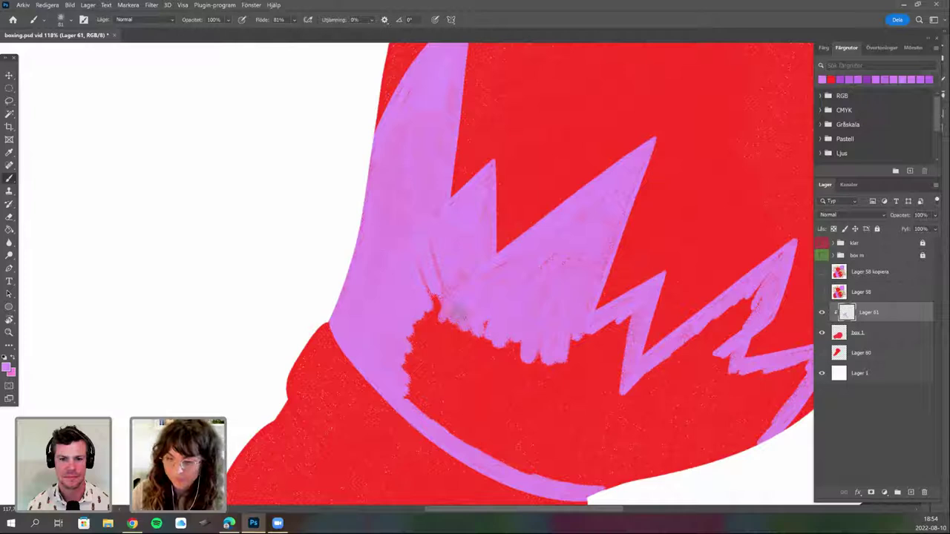
{"action": "left_click_drag", "start_coordinate": [403, 388], "coordinate": [388, 344]}
{"action": "key", "text": "r"}
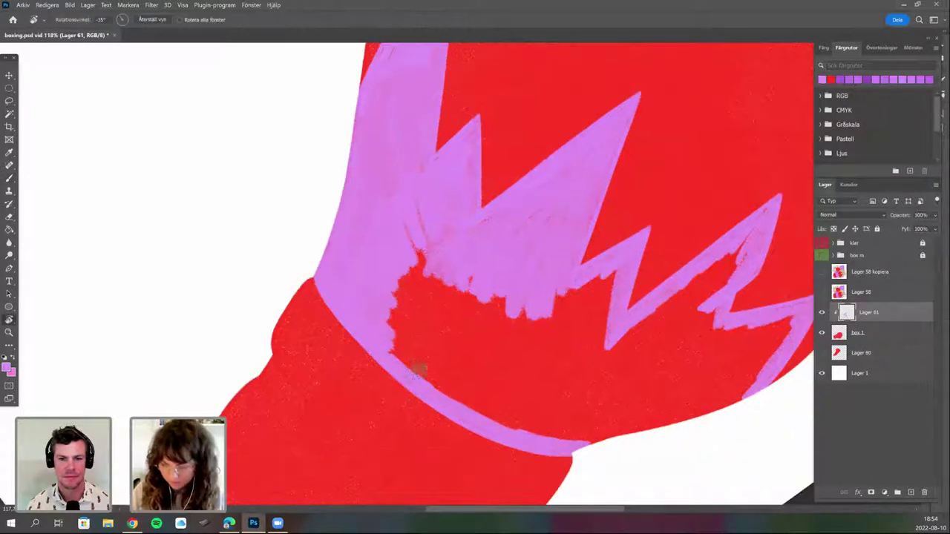
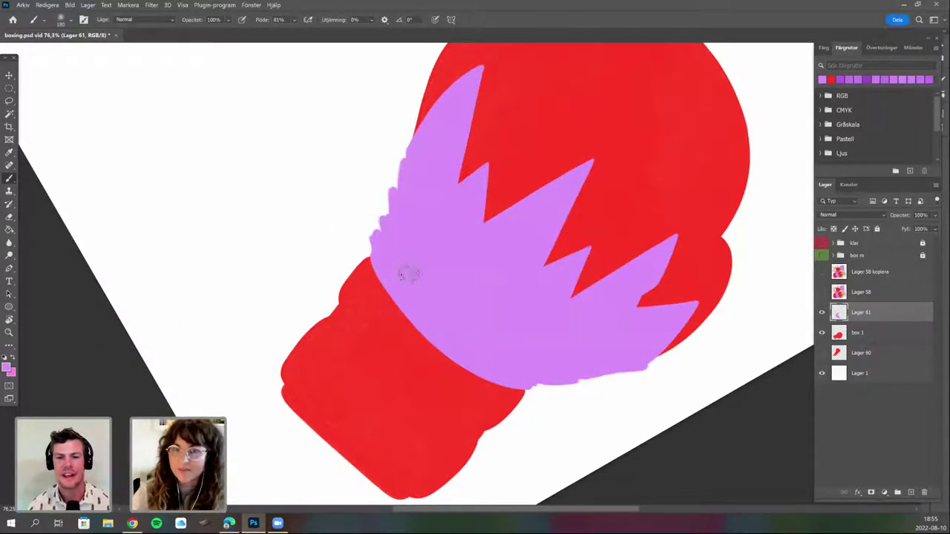
Load the outline of box 1 as a selection while staying on Lager 61, and try contracting it by 1 pixel.
{"action": "key", "text": "ctrl+shift+d"}
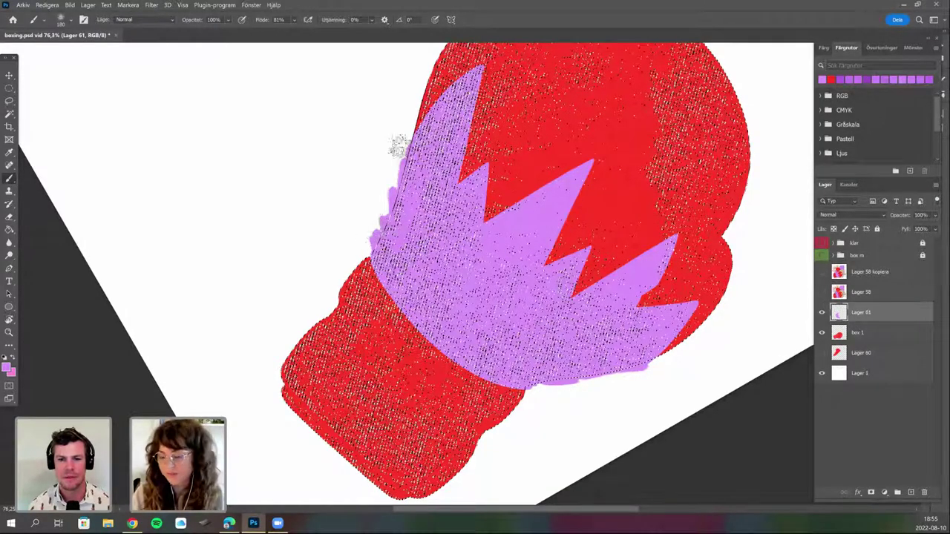
{"action": "key", "text": "ctrl+d"}
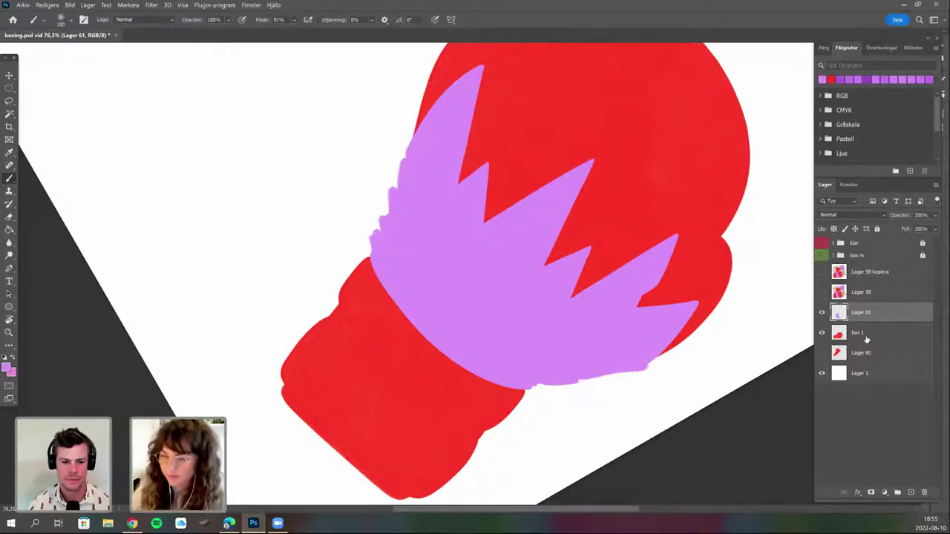
{"action": "left_click", "coordinate": [836, 333], "text": "ctrl"}
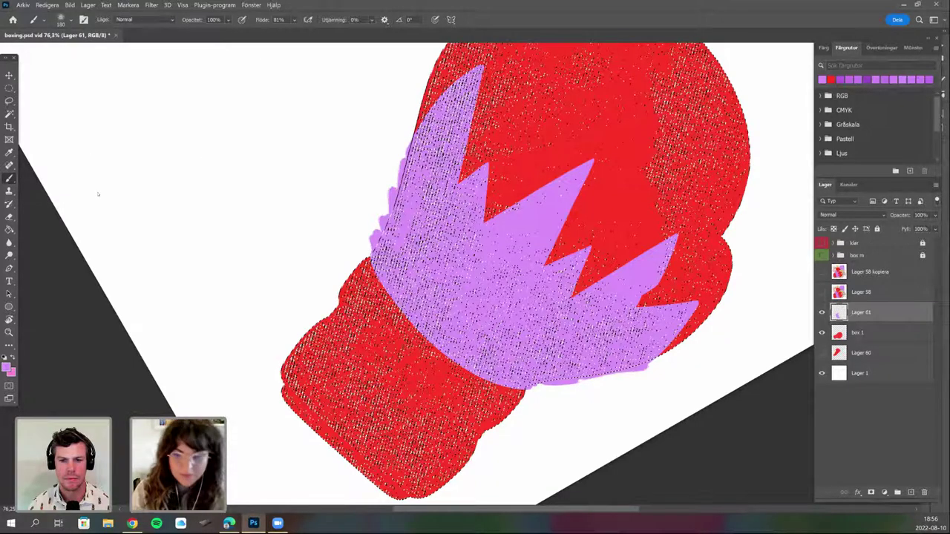
{"action": "left_click", "coordinate": [128, 5]}
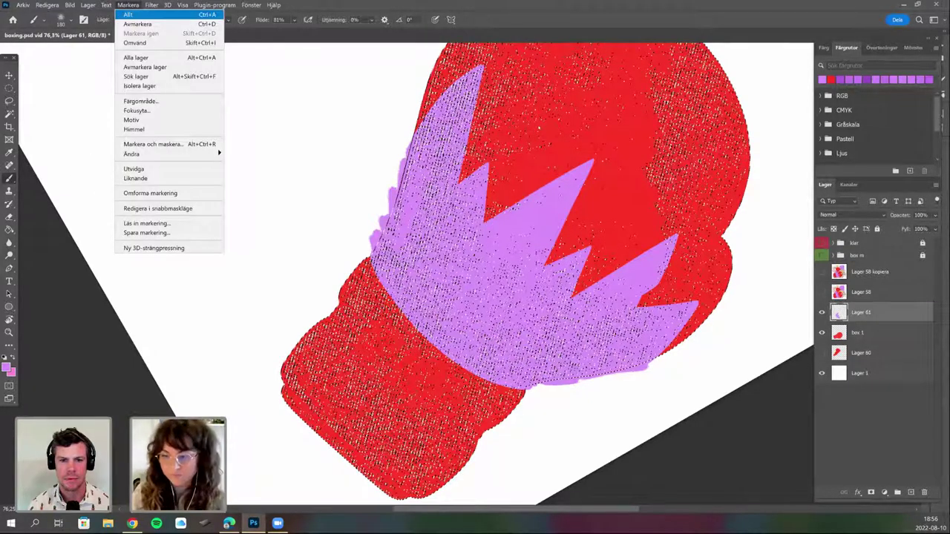
{"action": "left_click", "coordinate": [131, 155]}
{"action": "left_click", "coordinate": [248, 183]}
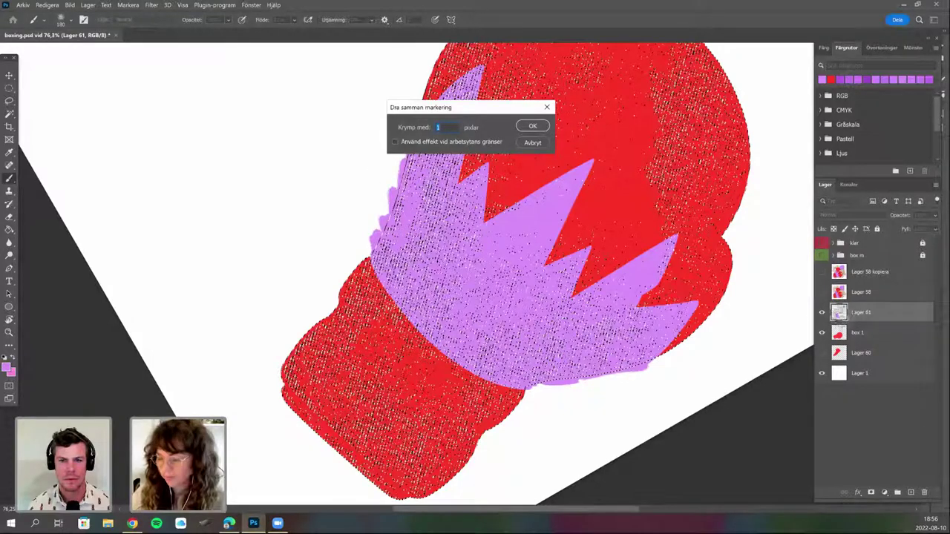
{"action": "key", "text": "Return"}
{"action": "left_click_drag", "start_coordinate": [377, 216], "coordinate": [331, 305]}
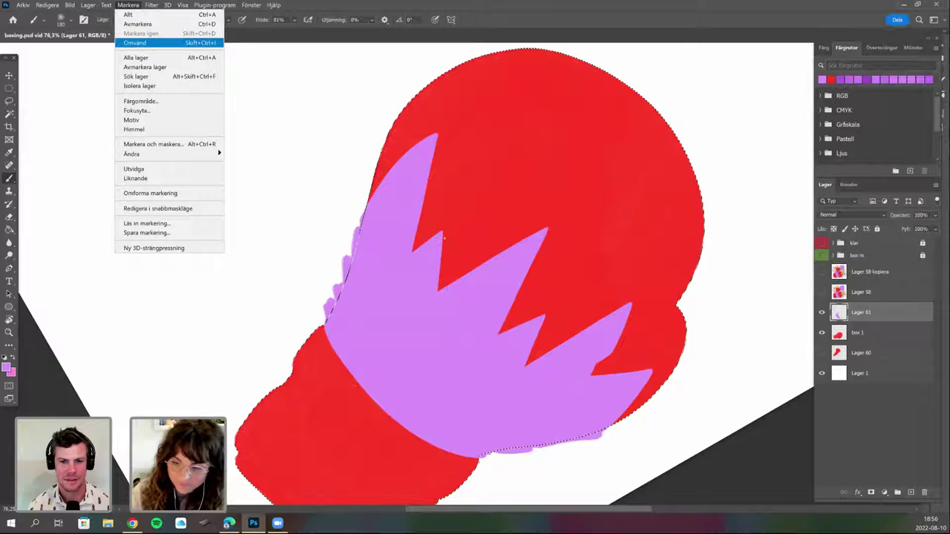
Invert the selection, erase the purple spilling past the glove edge opposite the thumb with a 136 px eraser, and deselect.
{"action": "left_click", "coordinate": [170, 43]}
{"action": "key", "text": "e"}
{"action": "right_click", "coordinate": [370, 217]}
{"action": "left_click_drag", "start_coordinate": [422, 242], "coordinate": [454, 242]}
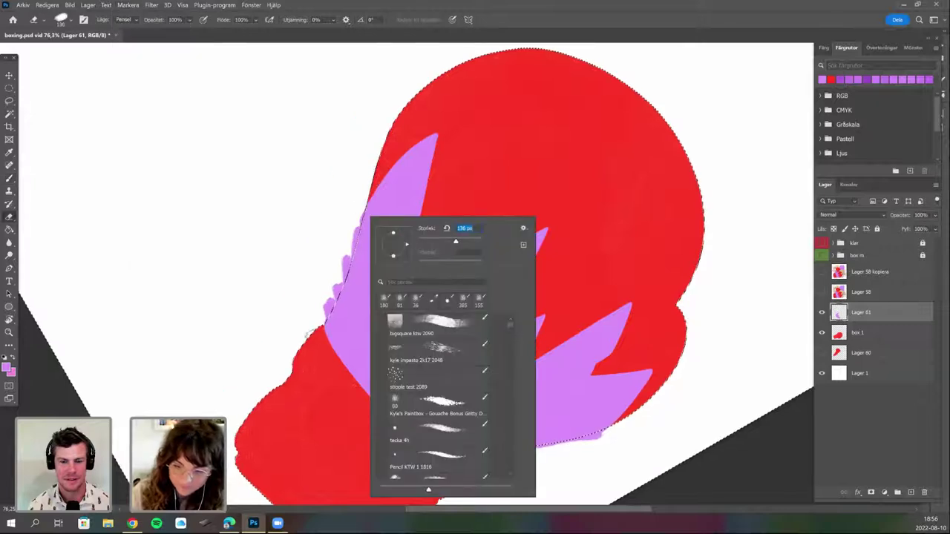
{"action": "left_click_drag", "start_coordinate": [356, 213], "coordinate": [322, 326]}
{"action": "key", "text": "ctrl+d"}
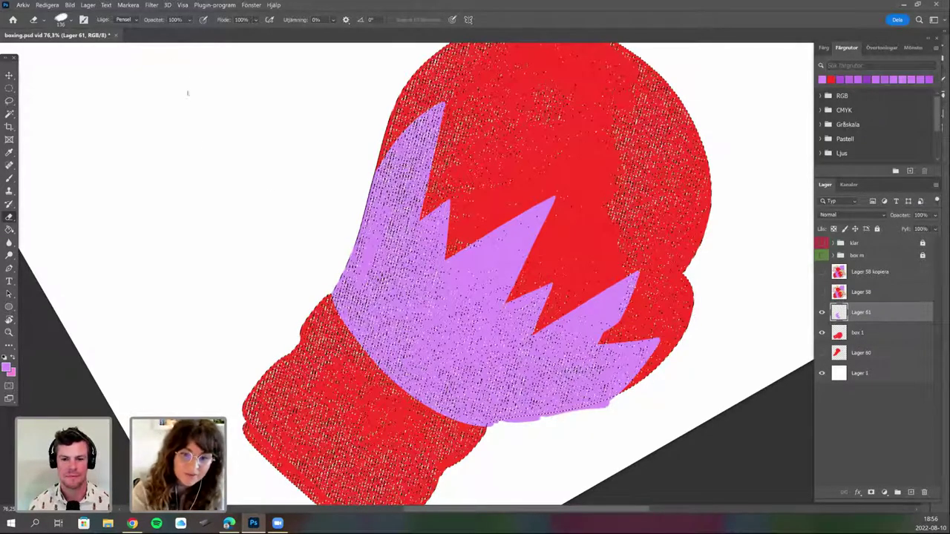
Expand the reloaded box 1 outline selection so it closes over the speckled gaps in the glove.
{"action": "left_click_drag", "start_coordinate": [246, 178], "coordinate": [195, 156]}
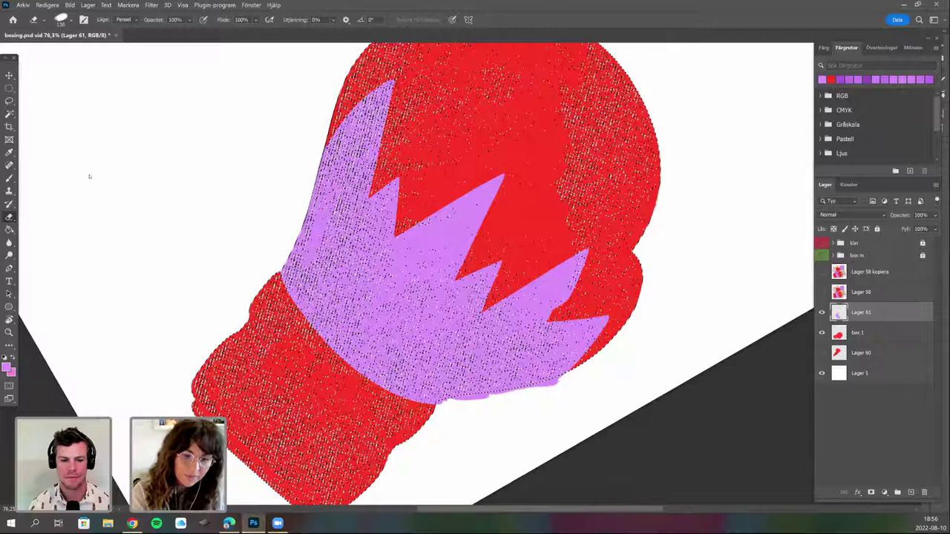
{"action": "left_click", "coordinate": [128, 5]}
{"action": "mouse_move", "coordinate": [132, 154]}
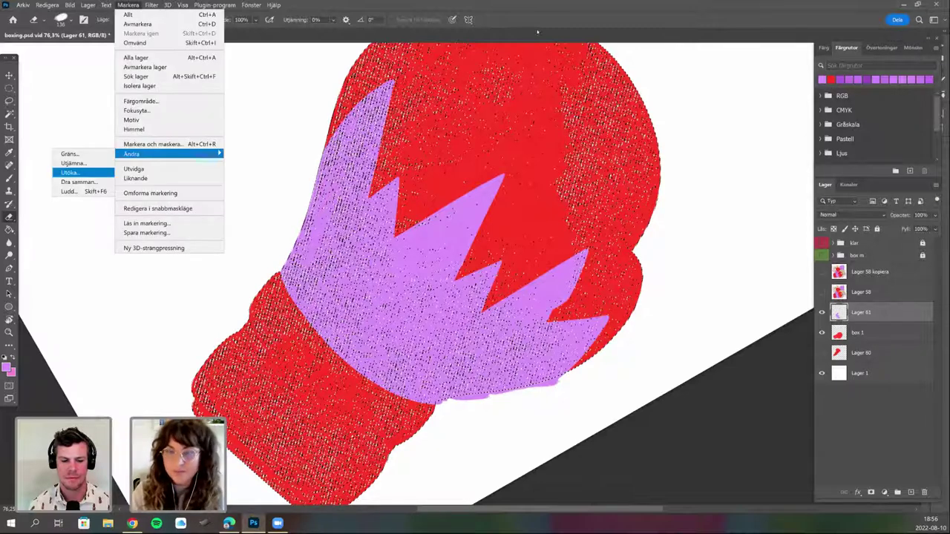
{"action": "left_click", "coordinate": [72, 173]}
{"action": "key", "text": "Return"}
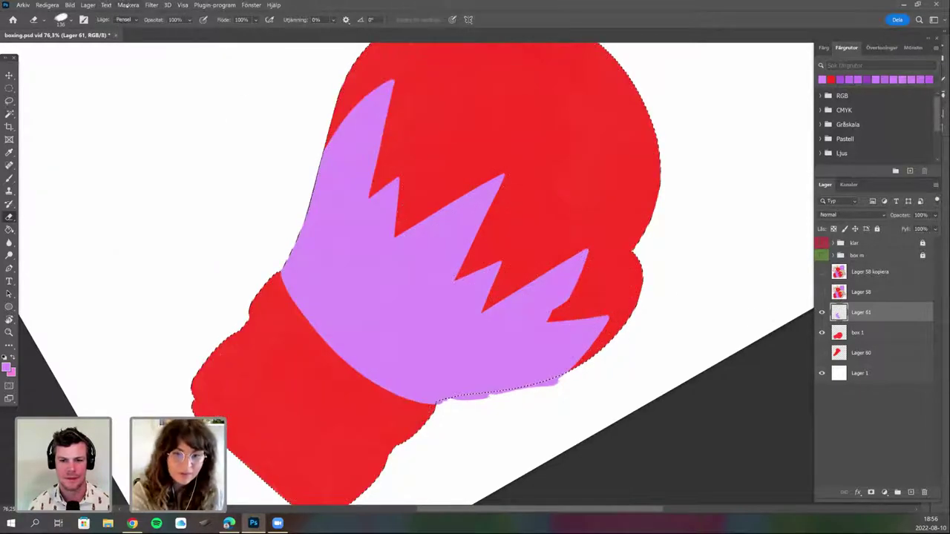
Invert the expanded selection, erase the purple spilling past the thumb-side glove edge near the wrist, and deselect.
{"action": "left_click", "coordinate": [129, 6]}
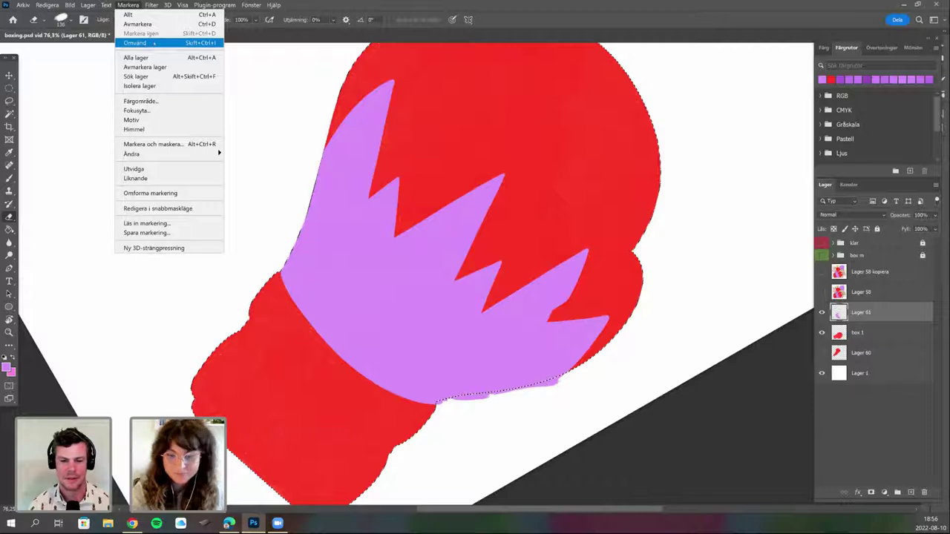
{"action": "left_click", "coordinate": [153, 43]}
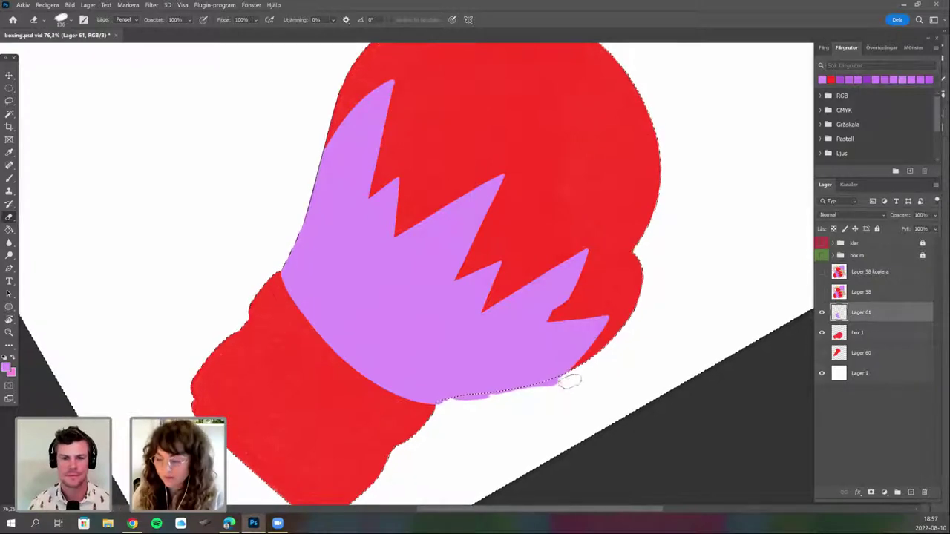
{"action": "left_click_drag", "start_coordinate": [570, 381], "coordinate": [460, 398]}
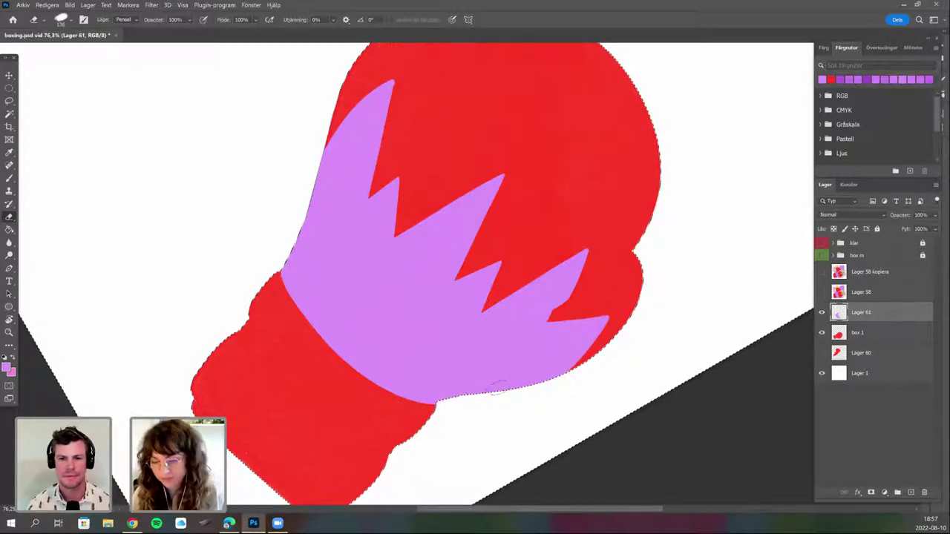
{"action": "key", "text": "ctrl+d"}
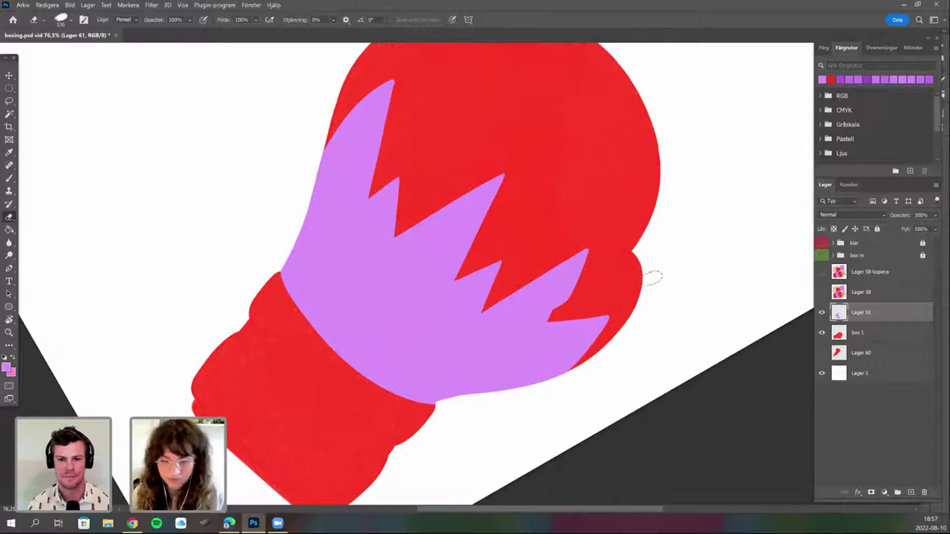
Show the sketch layer Lager 58 and the other glove's layer Lager 60, and add a new layer directly above Lager 60.
{"action": "scroll", "coordinate": [519, 401], "scroll_direction": "down", "scroll_amount": 1}
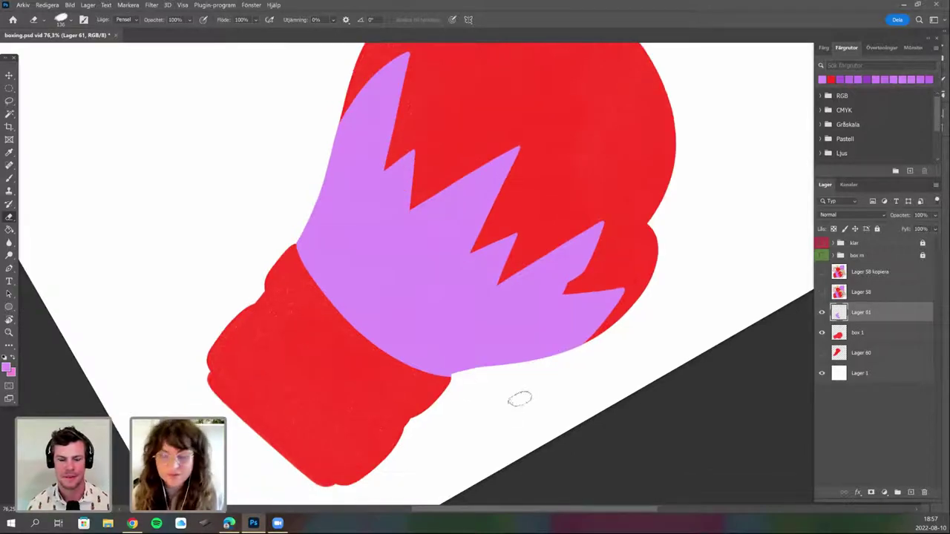
{"action": "left_click_drag", "start_coordinate": [554, 349], "coordinate": [512, 354]}
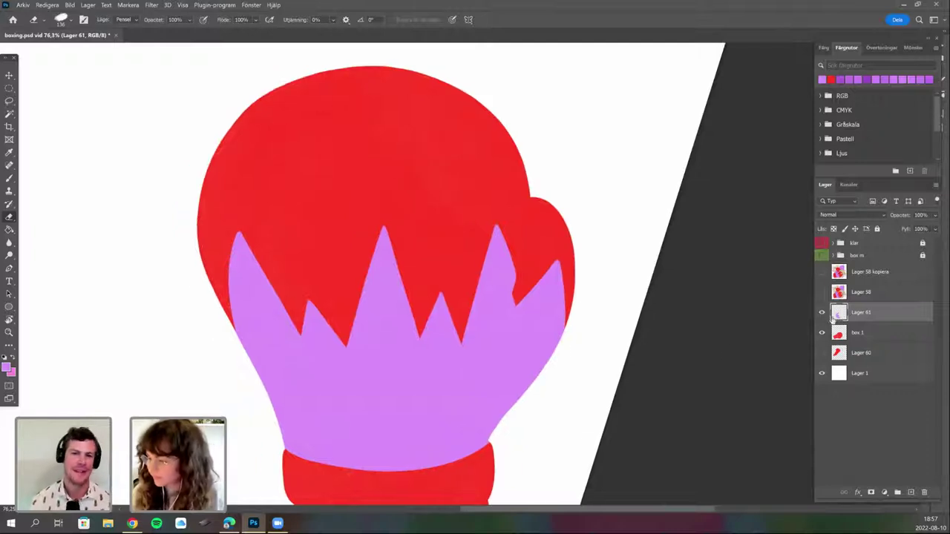
{"action": "left_click", "coordinate": [821, 292]}
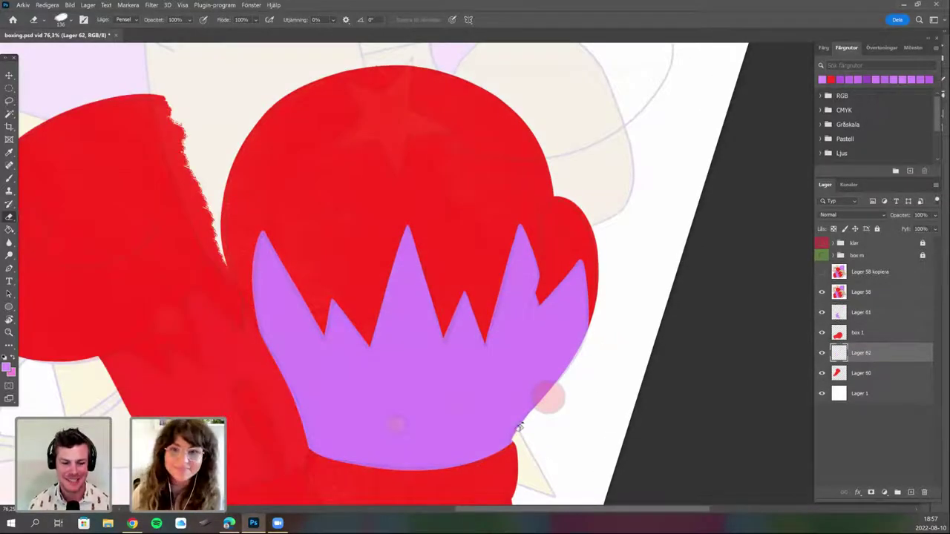
{"action": "left_click_drag", "start_coordinate": [480, 418], "coordinate": [451, 435]}
{"action": "key", "text": "r"}
{"action": "key", "text": "e"}
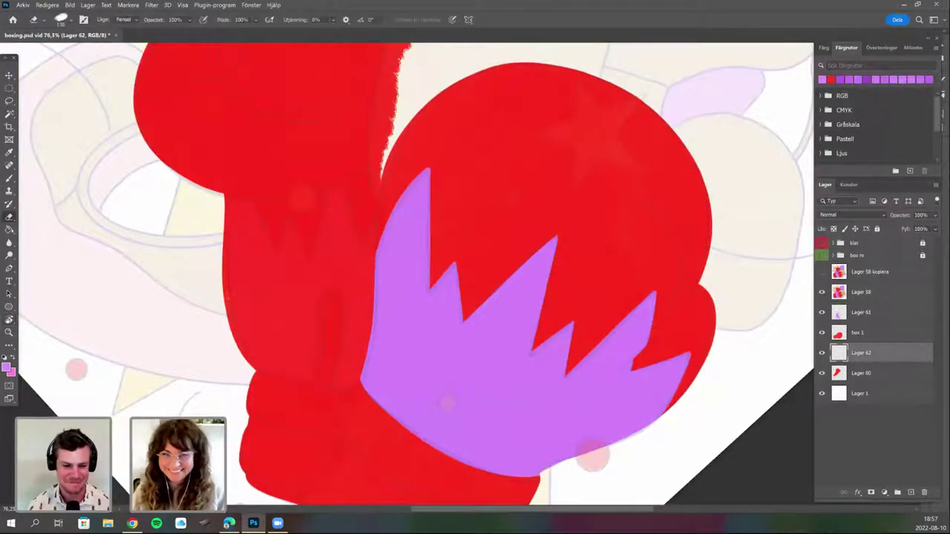
{"action": "left_click_drag", "start_coordinate": [493, 329], "coordinate": [509, 339]}
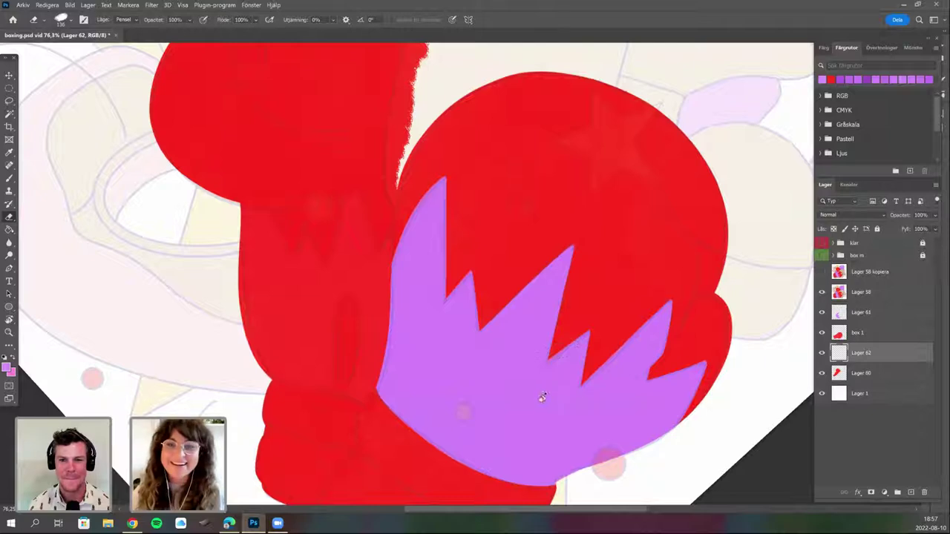
{"action": "left_click_drag", "start_coordinate": [509, 382], "coordinate": [637, 435]}
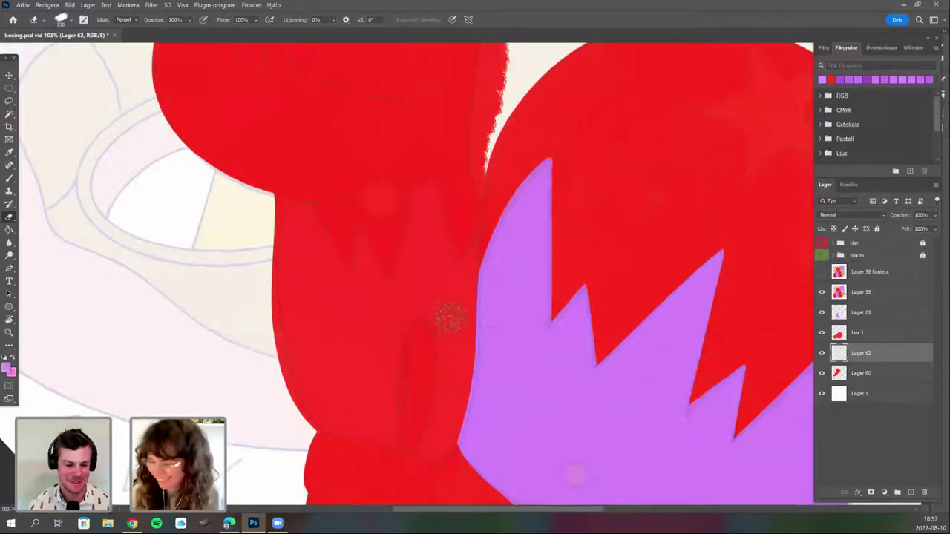
{"action": "left_click_drag", "start_coordinate": [559, 245], "coordinate": [511, 265]}
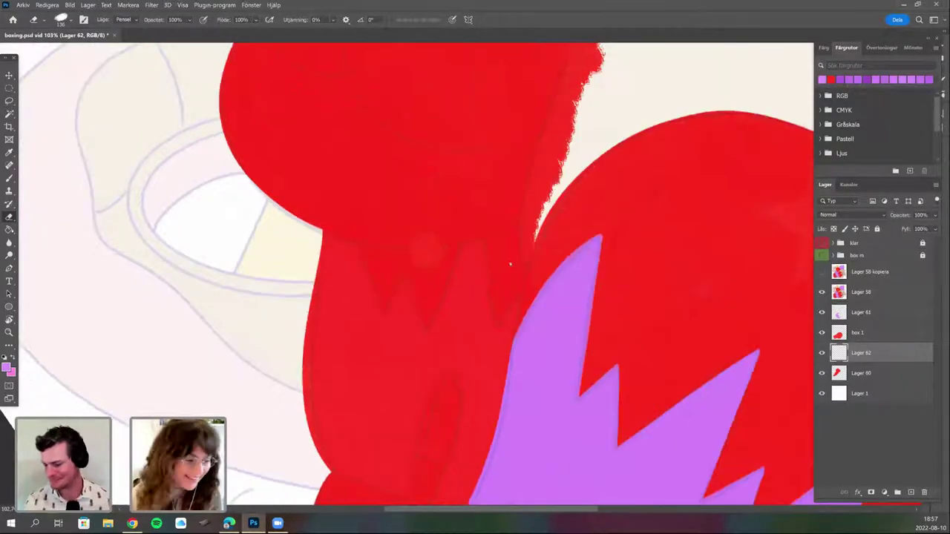
Clip the new layer to Lager 60 and trace the first edge of the sketched zigzag in purple with a 21 px brush.
{"action": "key", "text": "b"}
{"action": "right_click", "coordinate": [453, 296]}
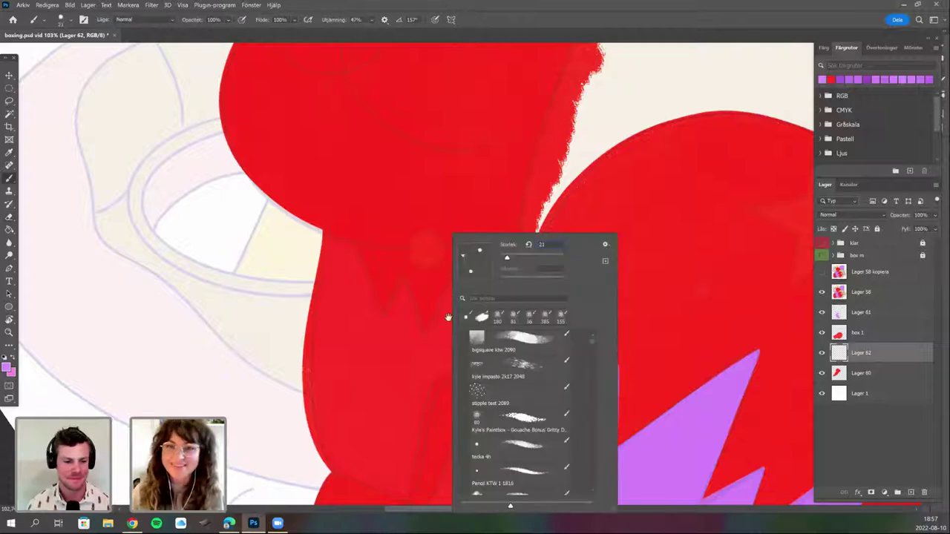
{"action": "left_click", "coordinate": [449, 317]}
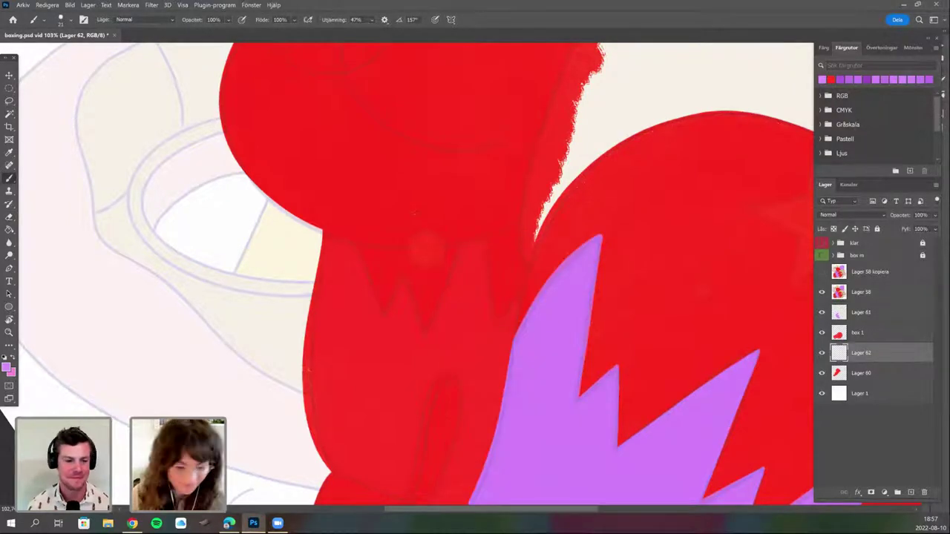
{"action": "scroll", "coordinate": [551, 396], "scroll_direction": "left", "scroll_amount": 2}
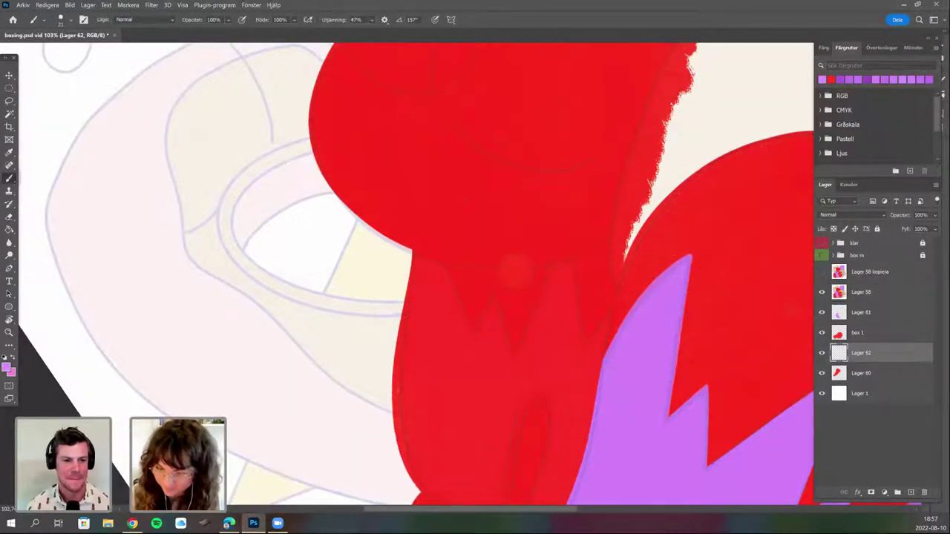
{"action": "scroll", "coordinate": [475, 275], "scroll_direction": "up", "scroll_amount": 2}
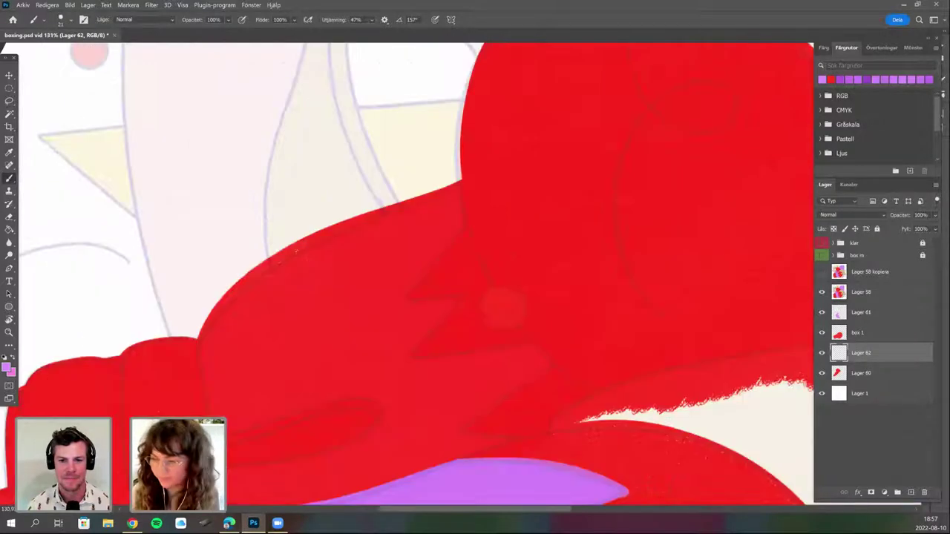
{"action": "key", "text": "ctrl+alt+g"}
{"action": "left_click_drag", "start_coordinate": [469, 220], "coordinate": [470, 175]}
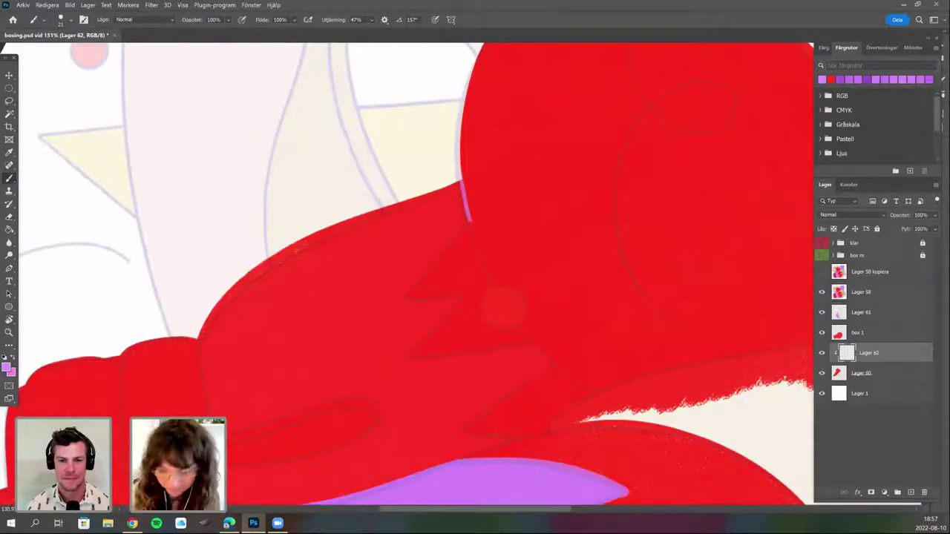
{"action": "left_click_drag", "start_coordinate": [469, 220], "coordinate": [405, 295]}
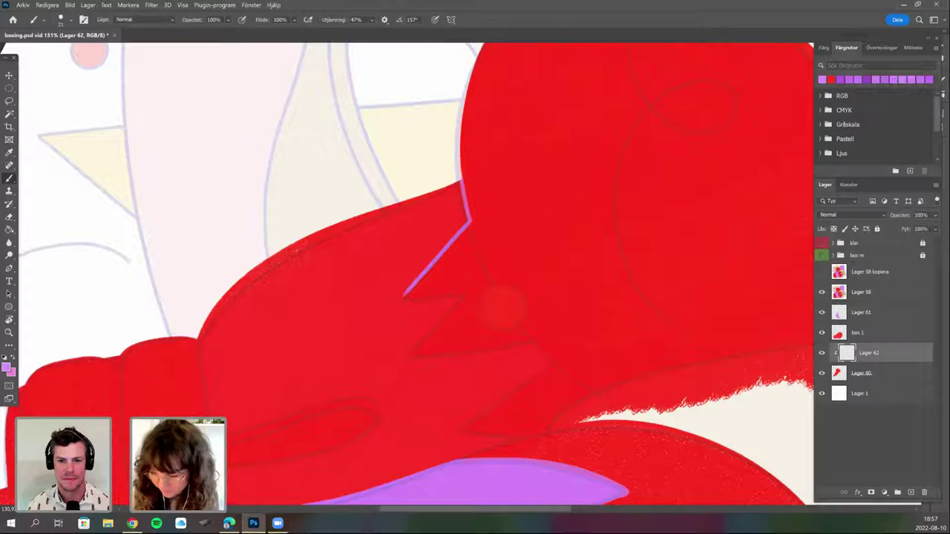
Trace the rest of the sketched zigzag in purple on Lager 62, across the glove to the other glove's edge.
{"action": "key", "text": "r"}
{"action": "mouse_move", "coordinate": [505, 304]}
{"action": "left_mouse_down"}
{"action": "mouse_move", "coordinate": [531, 361]}
{"action": "mouse_move", "coordinate": [579, 401]}
{"action": "mouse_move", "coordinate": [613, 358]}
{"action": "left_mouse_up"}
{"action": "key", "text": "b"}
{"action": "mouse_move", "coordinate": [440, 336]}
{"action": "left_mouse_down"}
{"action": "mouse_move", "coordinate": [478, 286]}
{"action": "mouse_move", "coordinate": [485, 376]}
{"action": "left_mouse_up"}
{"action": "left_click_drag", "start_coordinate": [488, 368], "coordinate": [557, 265]}
{"action": "key", "text": "r"}
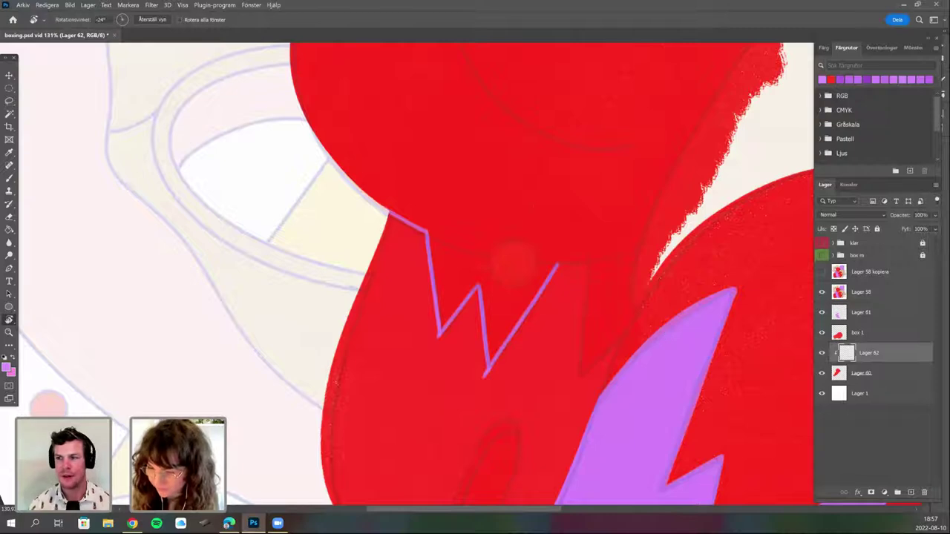
{"action": "left_click_drag", "start_coordinate": [458, 432], "coordinate": [554, 406]}
{"action": "key", "text": "b"}
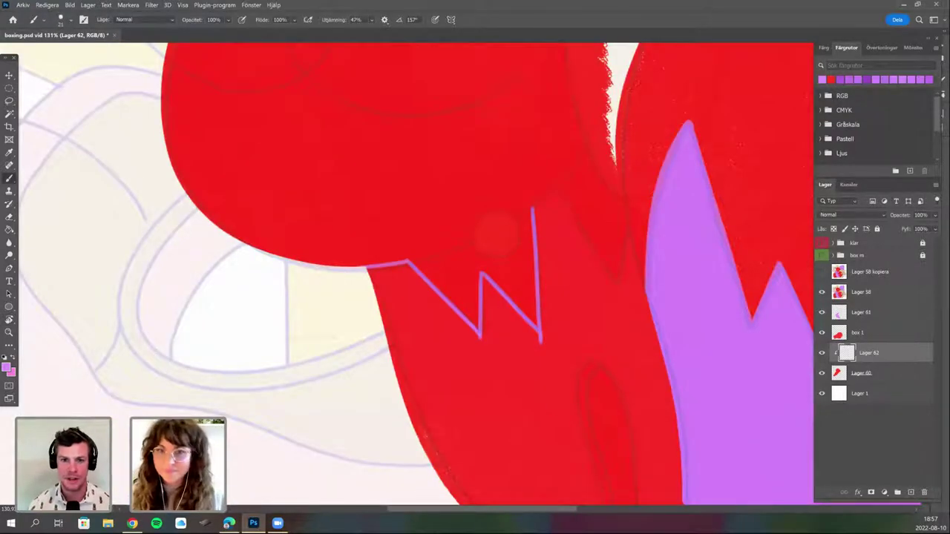
{"action": "left_click_drag", "start_coordinate": [493, 234], "coordinate": [510, 265]}
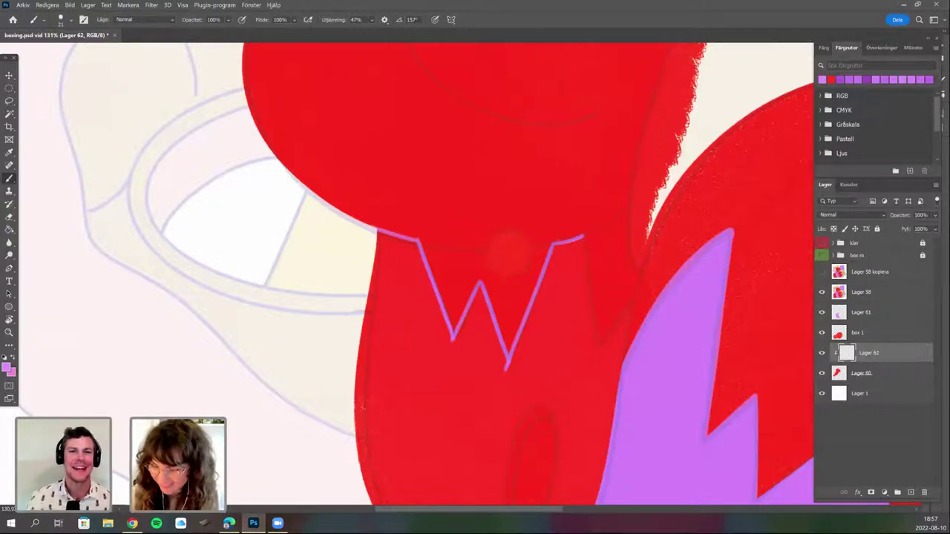
{"action": "left_click_drag", "start_coordinate": [608, 275], "coordinate": [532, 274]}
{"action": "left_click_drag", "start_coordinate": [508, 236], "coordinate": [554, 314]}
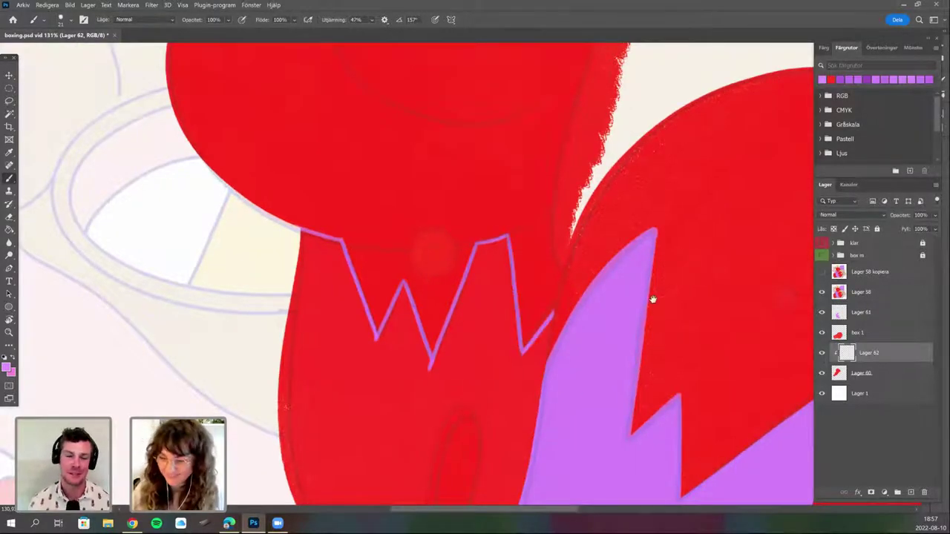
Trace the sketched rounded slot below the zigzag and the wrist seam running from the glove's outer edge to it in purple.
{"action": "left_click_drag", "start_coordinate": [438, 312], "coordinate": [505, 220]}
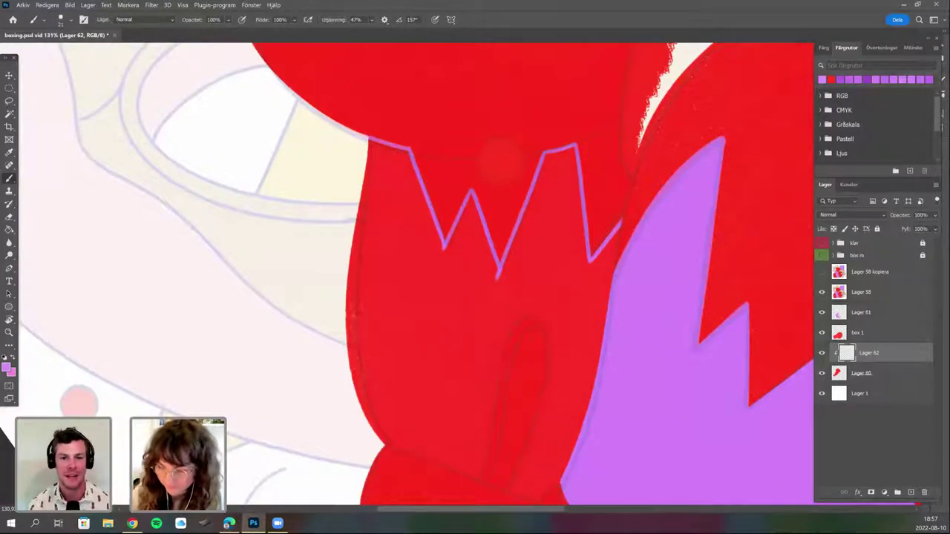
{"action": "left_click_drag", "start_coordinate": [496, 367], "coordinate": [464, 293]}
{"action": "mouse_move", "coordinate": [448, 405]}
{"action": "left_mouse_down"}
{"action": "mouse_move", "coordinate": [457, 356]}
{"action": "mouse_move", "coordinate": [474, 417]}
{"action": "left_mouse_up"}
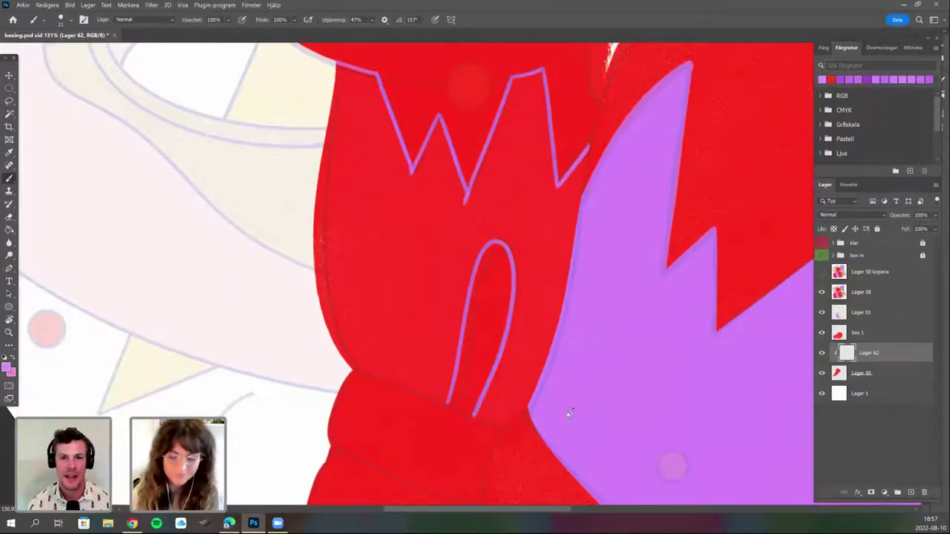
{"action": "key", "text": "r"}
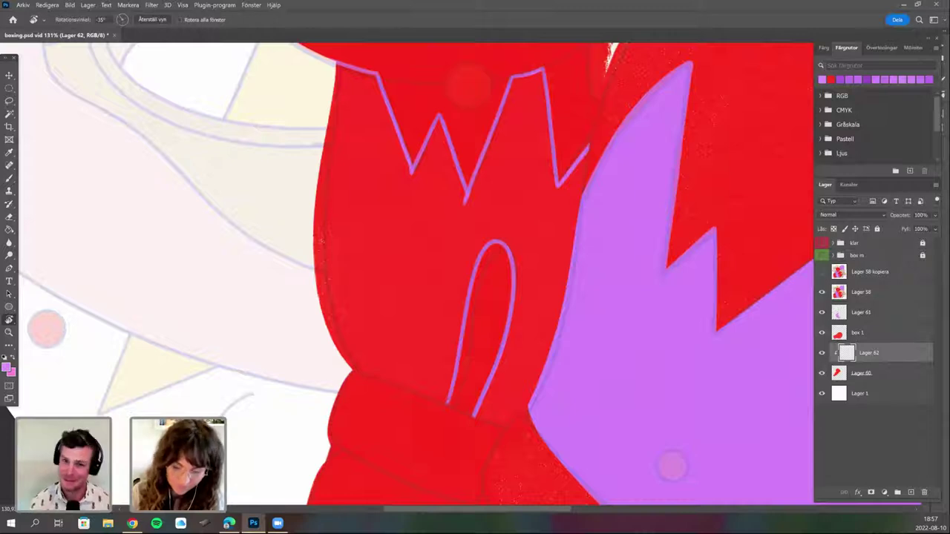
{"action": "left_click_drag", "start_coordinate": [418, 394], "coordinate": [345, 328]}
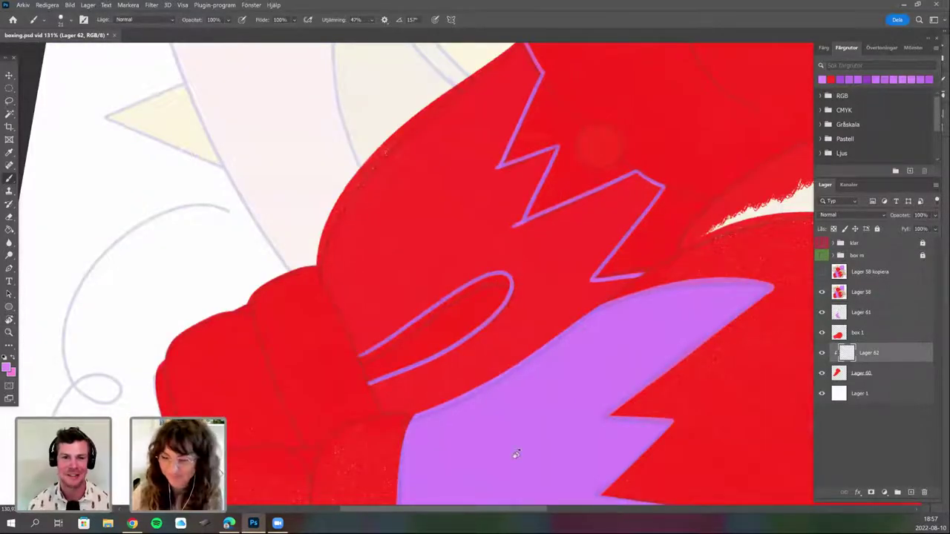
{"action": "left_click_drag", "start_coordinate": [318, 265], "coordinate": [359, 356]}
{"action": "left_click_drag", "start_coordinate": [515, 454], "coordinate": [509, 426]}
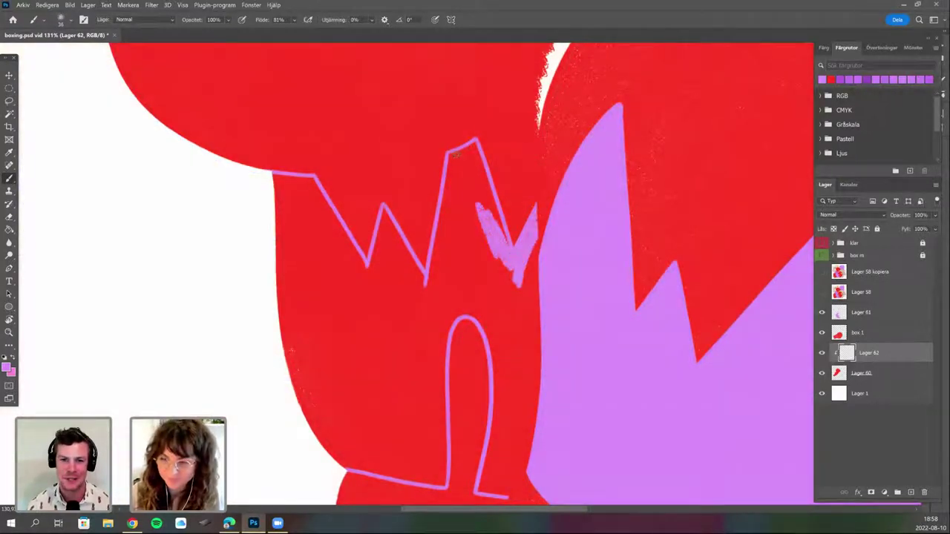
Thicken the inner side of the zigzag outline with purple strokes of the 36 px gritty brush, spike by spike.
{"action": "mouse_move", "coordinate": [456, 154]}
{"action": "left_mouse_down"}
{"action": "mouse_move", "coordinate": [464, 183]}
{"action": "mouse_move", "coordinate": [450, 161]}
{"action": "left_mouse_up"}
{"action": "left_click_drag", "start_coordinate": [447, 208], "coordinate": [441, 241]}
{"action": "left_click_drag", "start_coordinate": [466, 191], "coordinate": [438, 245]}
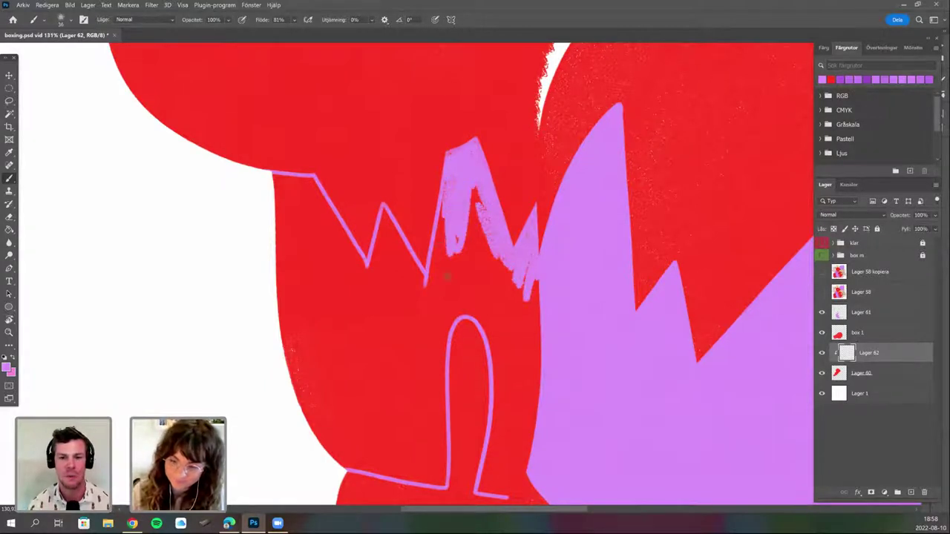
{"action": "left_click_drag", "start_coordinate": [446, 192], "coordinate": [434, 286]}
{"action": "left_click_drag", "start_coordinate": [392, 246], "coordinate": [449, 297]}
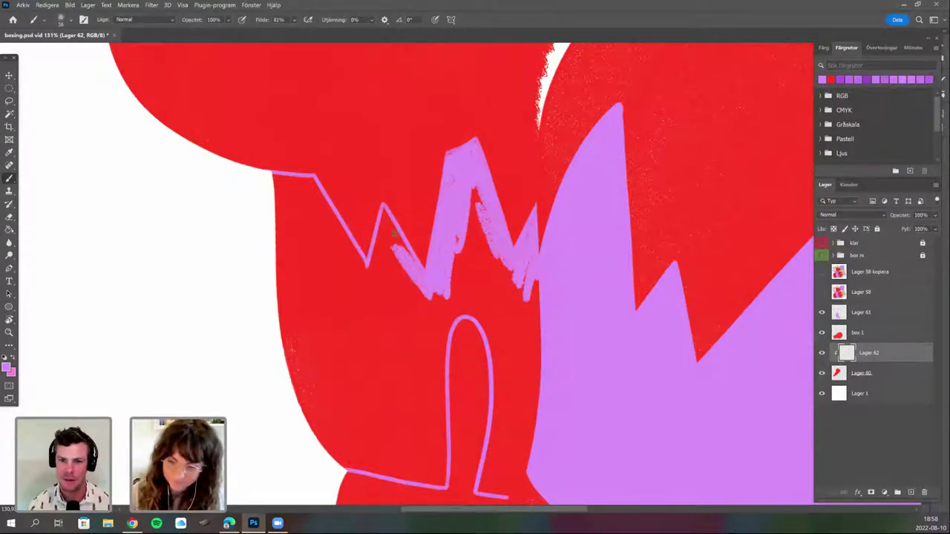
{"action": "left_click_drag", "start_coordinate": [394, 234], "coordinate": [392, 258]}
{"action": "left_click_drag", "start_coordinate": [381, 214], "coordinate": [369, 273]}
{"action": "mouse_move", "coordinate": [393, 234]}
{"action": "left_mouse_down"}
{"action": "mouse_move", "coordinate": [374, 282]}
{"action": "mouse_move", "coordinate": [382, 294]}
{"action": "left_mouse_up"}
{"action": "left_click_drag", "start_coordinate": [334, 239], "coordinate": [371, 280]}
{"action": "left_click_drag", "start_coordinate": [314, 199], "coordinate": [359, 256]}
{"action": "left_click_drag", "start_coordinate": [304, 182], "coordinate": [329, 211]}
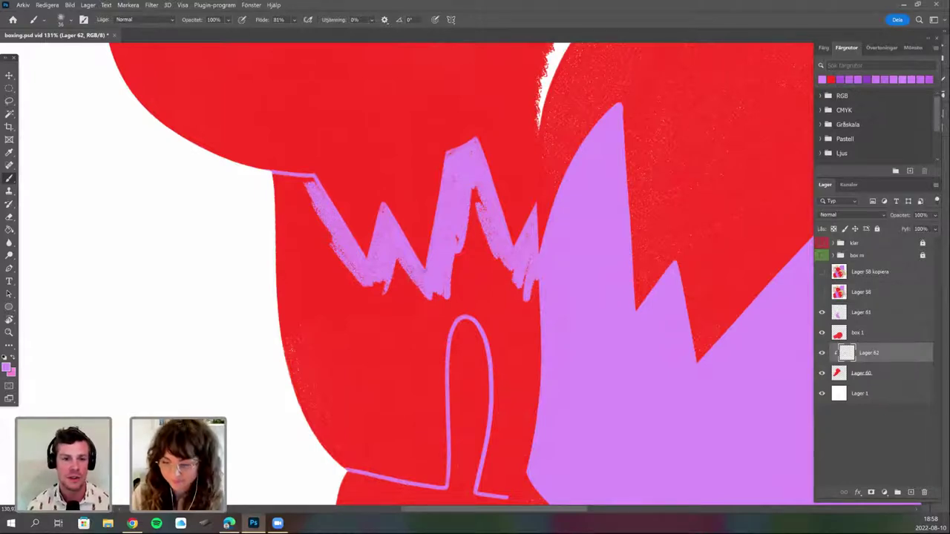
Thicken the purple inside the wrist seam and around the outside of the rounded slot with the gritty brush.
{"action": "key", "text": "r"}
{"action": "left_click_drag", "start_coordinate": [427, 408], "coordinate": [566, 391]}
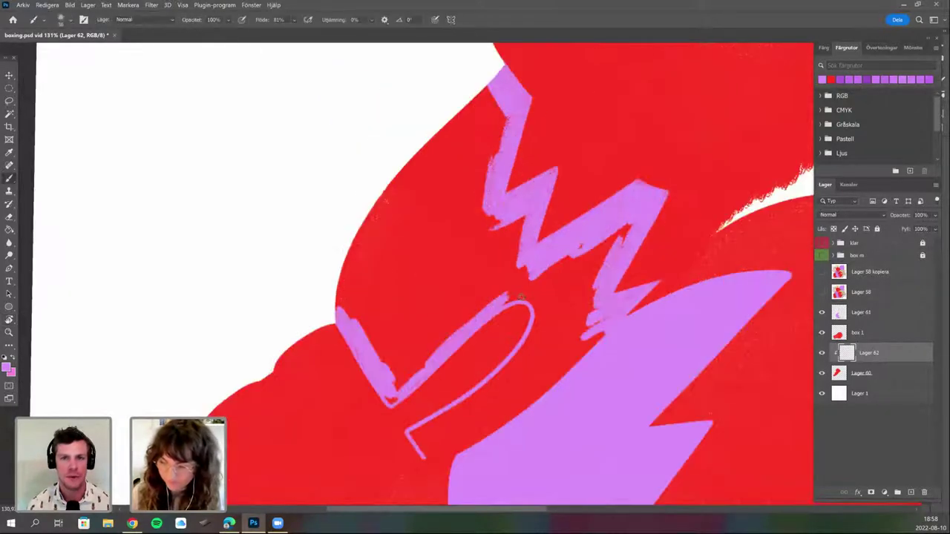
{"action": "mouse_move", "coordinate": [405, 374]}
{"action": "left_mouse_down"}
{"action": "mouse_move", "coordinate": [531, 298]}
{"action": "mouse_move", "coordinate": [547, 359]}
{"action": "mouse_move", "coordinate": [529, 355]}
{"action": "mouse_move", "coordinate": [449, 416]}
{"action": "mouse_move", "coordinate": [442, 451]}
{"action": "mouse_move", "coordinate": [423, 435]}
{"action": "mouse_move", "coordinate": [434, 420]}
{"action": "mouse_move", "coordinate": [487, 410]}
{"action": "mouse_move", "coordinate": [438, 442]}
{"action": "mouse_move", "coordinate": [567, 371]}
{"action": "mouse_move", "coordinate": [524, 356]}
{"action": "mouse_move", "coordinate": [481, 405]}
{"action": "left_mouse_up"}
Enlarge the gritty brush to 70 px and fill the area between the zigzag and wrist seam with purple, leaving the slot red.
{"action": "right_click", "coordinate": [580, 334]}
{"action": "left_click", "coordinate": [645, 257]}
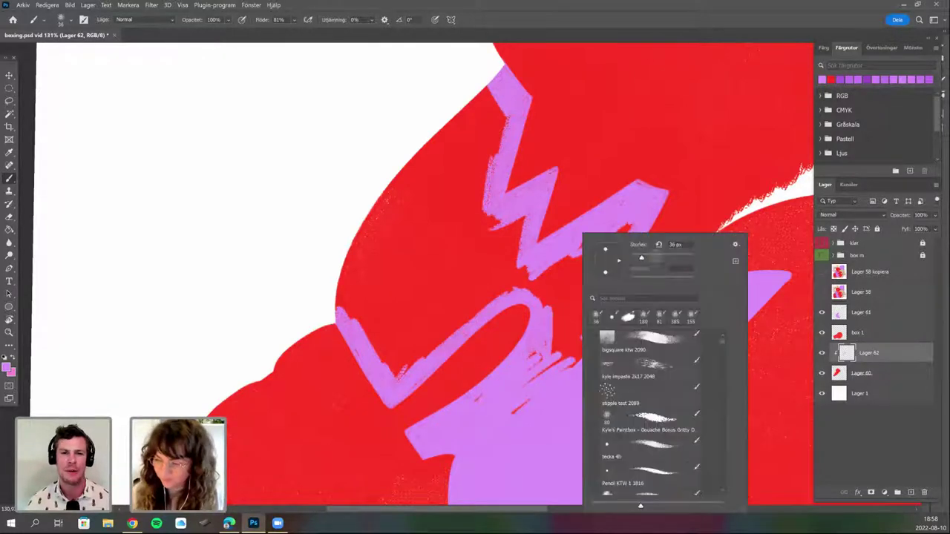
{"action": "mouse_move", "coordinate": [571, 329]}
{"action": "left_mouse_down"}
{"action": "mouse_move", "coordinate": [577, 358]}
{"action": "mouse_move", "coordinate": [585, 350]}
{"action": "mouse_move", "coordinate": [530, 392]}
{"action": "mouse_move", "coordinate": [530, 357]}
{"action": "mouse_move", "coordinate": [478, 404]}
{"action": "mouse_move", "coordinate": [471, 429]}
{"action": "left_mouse_up"}
{"action": "mouse_move", "coordinate": [573, 274]}
{"action": "left_mouse_down"}
{"action": "mouse_move", "coordinate": [598, 305]}
{"action": "mouse_move", "coordinate": [571, 273]}
{"action": "mouse_move", "coordinate": [497, 294]}
{"action": "mouse_move", "coordinate": [396, 371]}
{"action": "mouse_move", "coordinate": [358, 332]}
{"action": "mouse_move", "coordinate": [391, 362]}
{"action": "mouse_move", "coordinate": [414, 305]}
{"action": "mouse_move", "coordinate": [471, 267]}
{"action": "mouse_move", "coordinate": [555, 282]}
{"action": "mouse_move", "coordinate": [529, 268]}
{"action": "left_mouse_up"}
{"action": "mouse_move", "coordinate": [477, 90]}
{"action": "left_mouse_down"}
{"action": "mouse_move", "coordinate": [495, 140]}
{"action": "mouse_move", "coordinate": [491, 167]}
{"action": "mouse_move", "coordinate": [468, 198]}
{"action": "mouse_move", "coordinate": [458, 104]}
{"action": "mouse_move", "coordinate": [405, 162]}
{"action": "mouse_move", "coordinate": [361, 245]}
{"action": "mouse_move", "coordinate": [363, 309]}
{"action": "mouse_move", "coordinate": [386, 281]}
{"action": "mouse_move", "coordinate": [431, 157]}
{"action": "mouse_move", "coordinate": [463, 173]}
{"action": "mouse_move", "coordinate": [454, 268]}
{"action": "left_mouse_up"}
{"action": "mouse_move", "coordinate": [508, 215]}
{"action": "left_mouse_down"}
{"action": "mouse_move", "coordinate": [488, 265]}
{"action": "mouse_move", "coordinate": [534, 245]}
{"action": "left_mouse_up"}
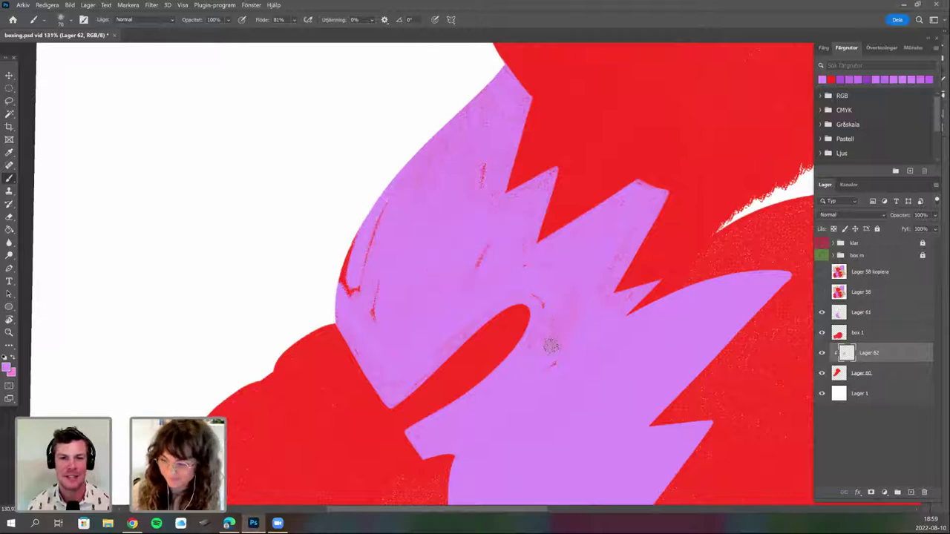
{"action": "mouse_move", "coordinate": [475, 235]}
{"action": "left_mouse_down"}
{"action": "mouse_move", "coordinate": [387, 280]}
{"action": "mouse_move", "coordinate": [372, 258]}
{"action": "mouse_move", "coordinate": [349, 281]}
{"action": "mouse_move", "coordinate": [432, 151]}
{"action": "left_mouse_up"}
{"action": "left_click", "coordinate": [348, 256]}
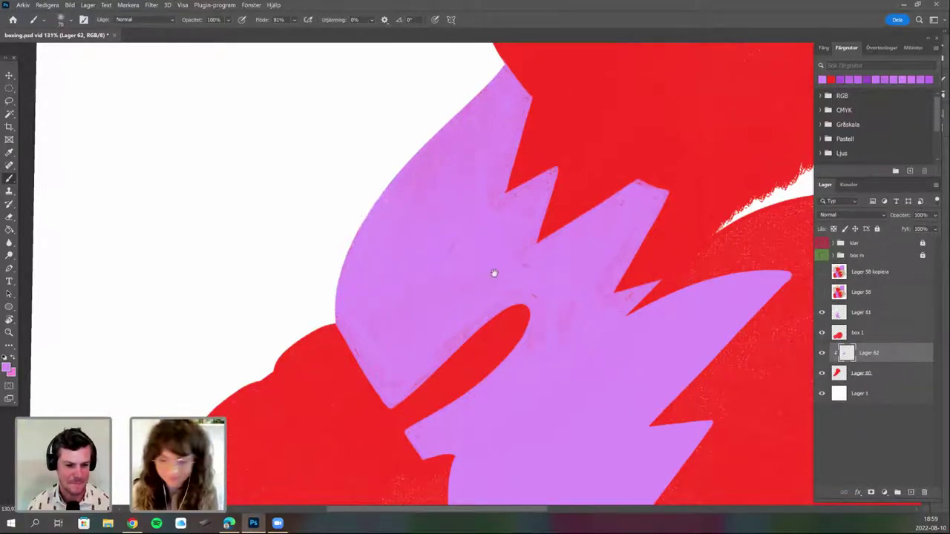
Enlarge the gritty brush to 202 px, paint over the selected purple area to even out the fill, and deselect.
{"action": "scroll", "coordinate": [630, 393], "scroll_direction": "down", "scroll_amount": 3}
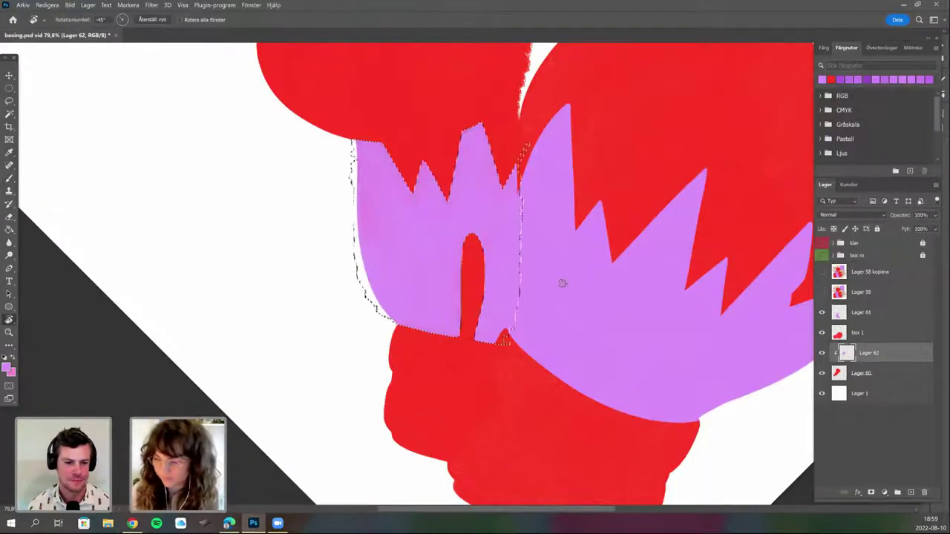
{"action": "key", "text": "b"}
{"action": "right_click", "coordinate": [619, 236]}
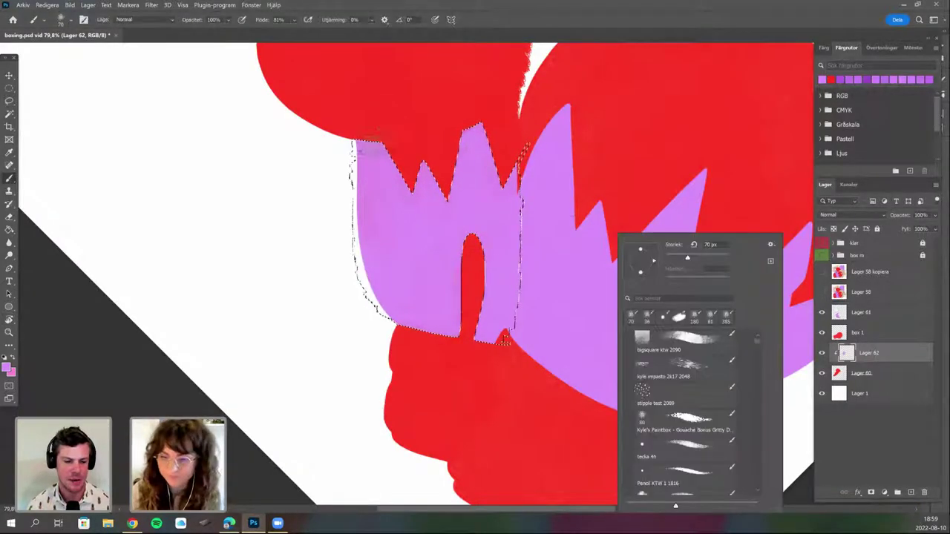
{"action": "left_click", "coordinate": [578, 133]}
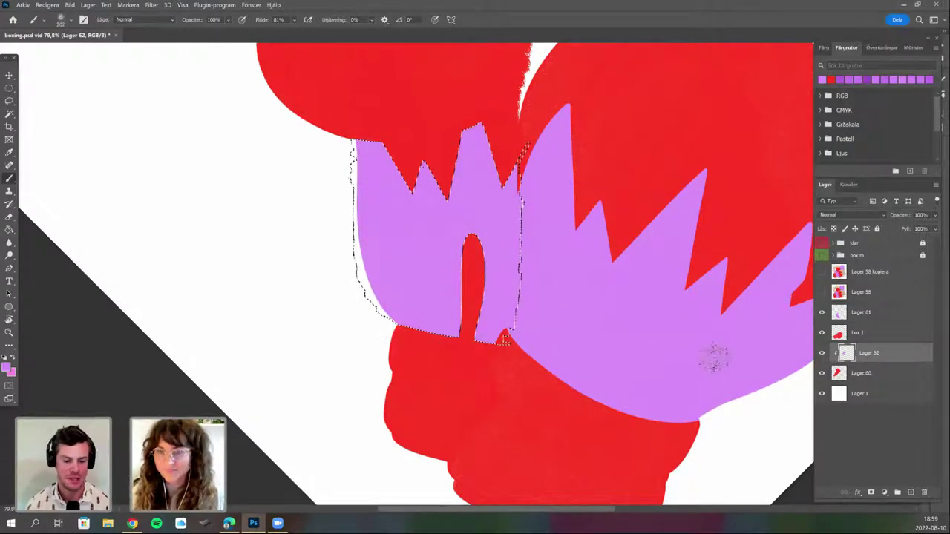
{"action": "key", "text": "ctrl+d"}
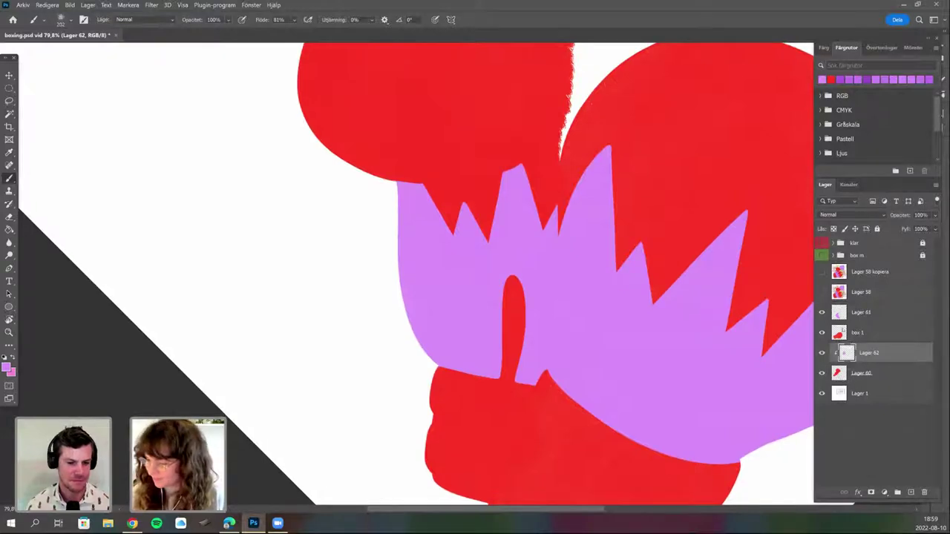
Load the glove outline of Lager 60 as a selection and release Lager 62 from its clipping mask.
{"action": "left_click", "coordinate": [847, 353], "text": "ctrl"}
{"action": "right_click", "coordinate": [869, 353]}
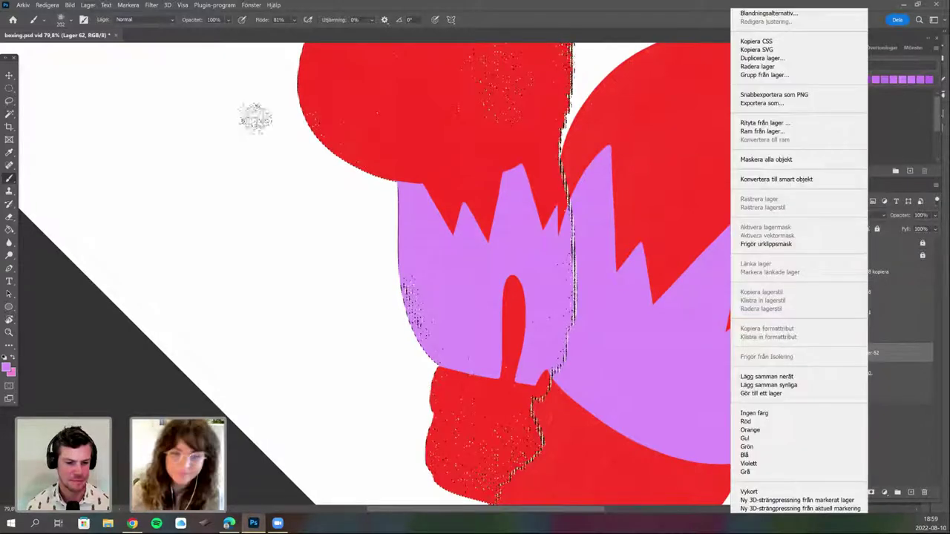
{"action": "left_click", "coordinate": [177, 157]}
Expand and invert the glove selection, erase the purple spilling past the outer glove edge on Lager 62, and deselect.
{"action": "left_click", "coordinate": [128, 4]}
{"action": "mouse_move", "coordinate": [148, 153]}
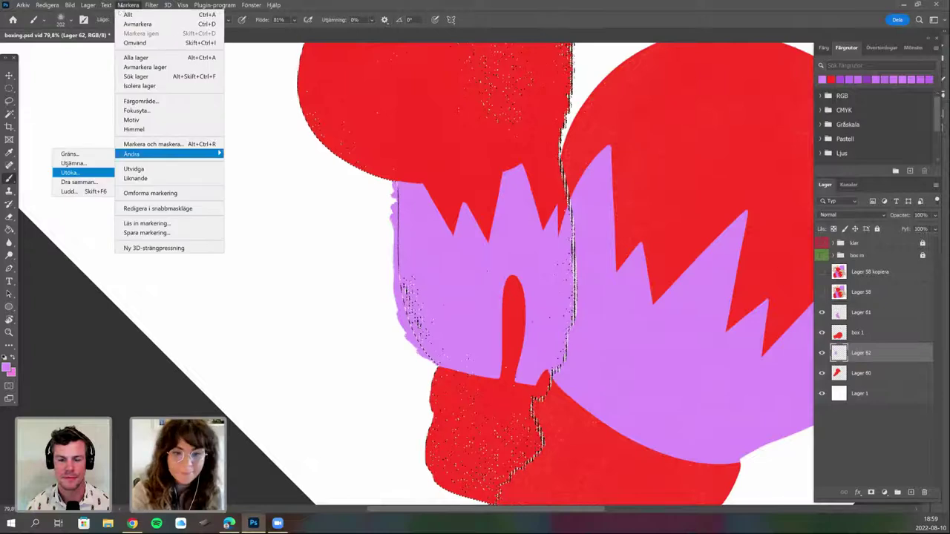
{"action": "left_click", "coordinate": [135, 42]}
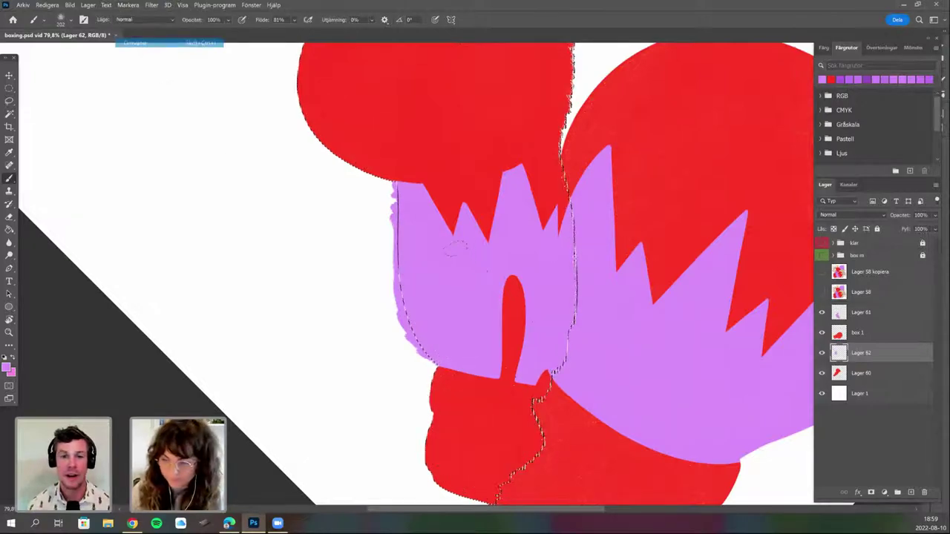
{"action": "key", "text": "e"}
{"action": "mouse_move", "coordinate": [388, 297]}
{"action": "left_mouse_down"}
{"action": "mouse_move", "coordinate": [386, 230]}
{"action": "mouse_move", "coordinate": [424, 356]}
{"action": "left_mouse_up"}
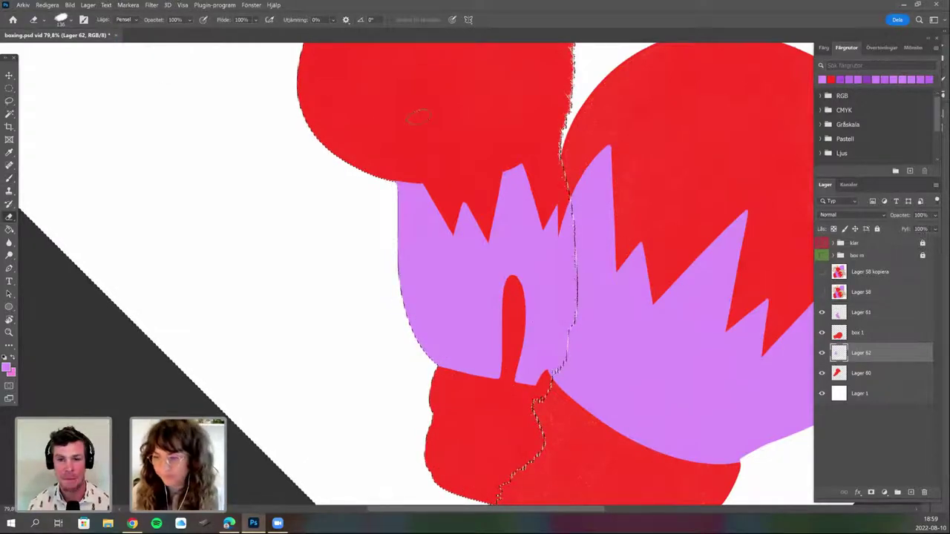
{"action": "key", "text": "ctrl+d"}
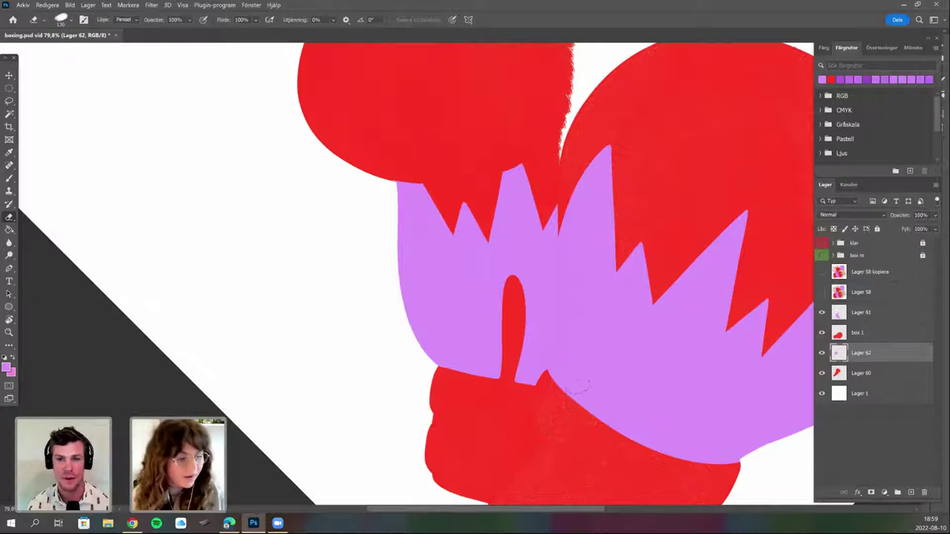
{"action": "left_click_drag", "start_coordinate": [599, 361], "coordinate": [581, 389]}
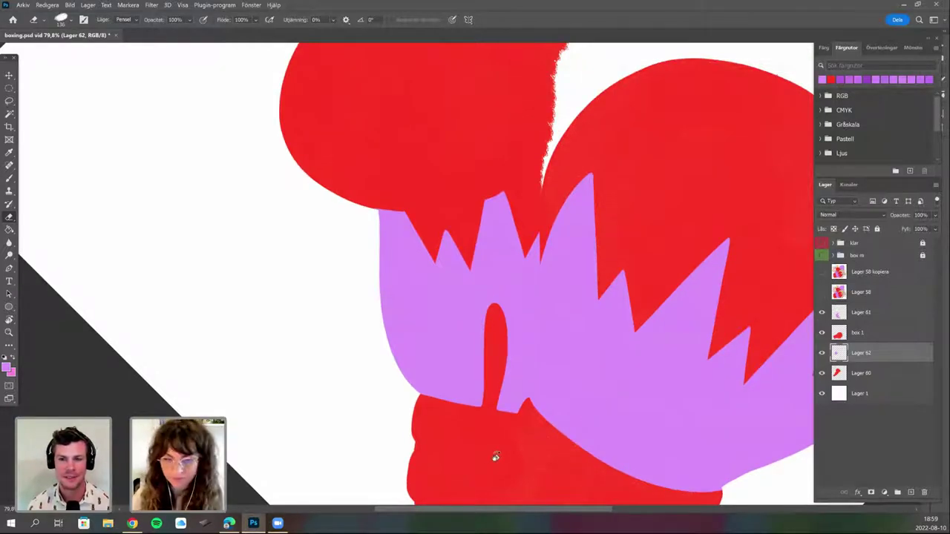
Show the coloured sketch layer Lager 58 over the painted boxing gloves as a faint reference.
{"action": "key", "text": "r"}
{"action": "scroll", "coordinate": [544, 366], "scroll_direction": "up", "scroll_amount": 1}
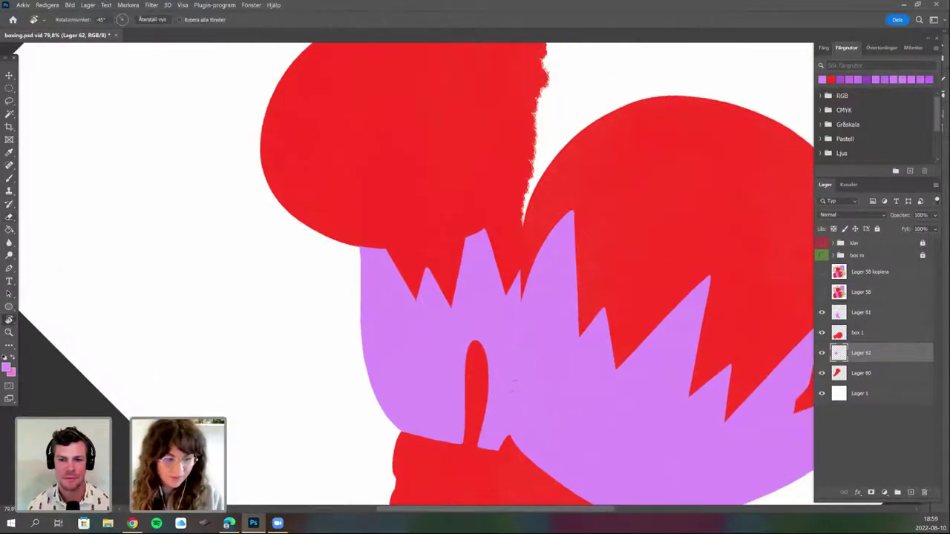
{"action": "key", "text": "Escape"}
{"action": "key", "text": "e"}
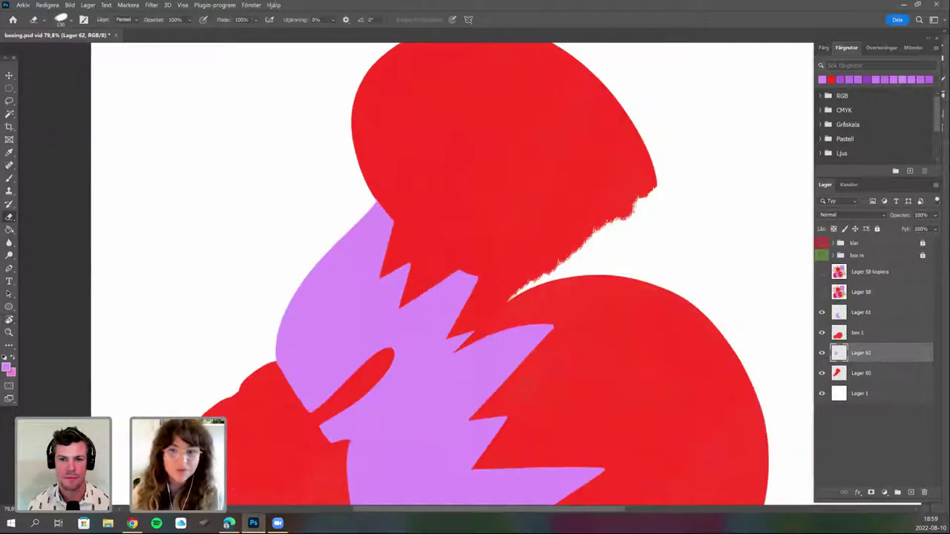
{"action": "scroll", "coordinate": [668, 273], "scroll_direction": "down", "scroll_amount": 1}
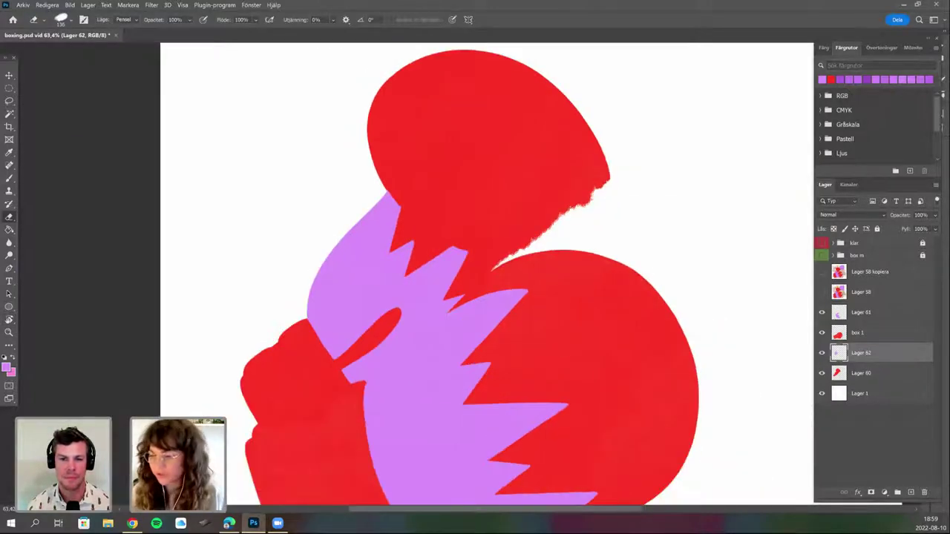
{"action": "left_click_drag", "start_coordinate": [606, 234], "coordinate": [583, 244]}
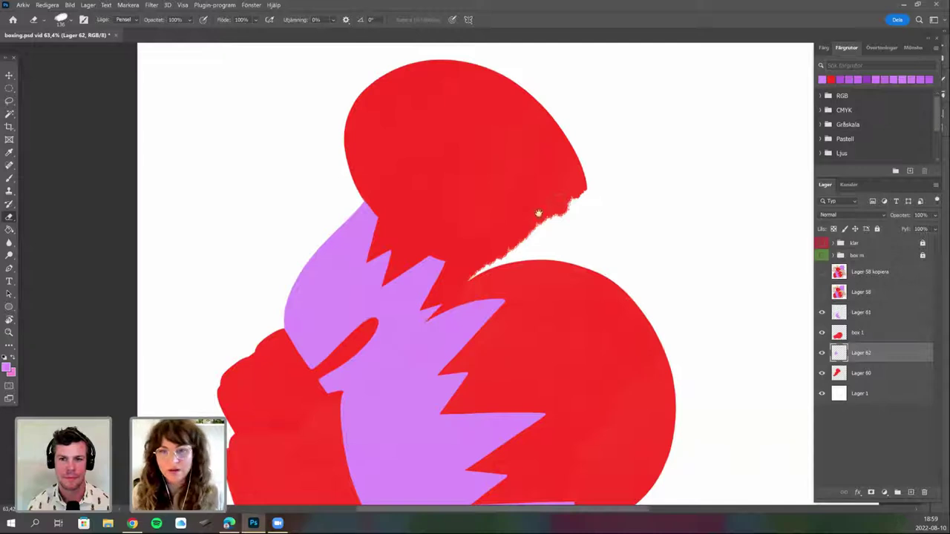
{"action": "left_click_drag", "start_coordinate": [593, 297], "coordinate": [571, 251]}
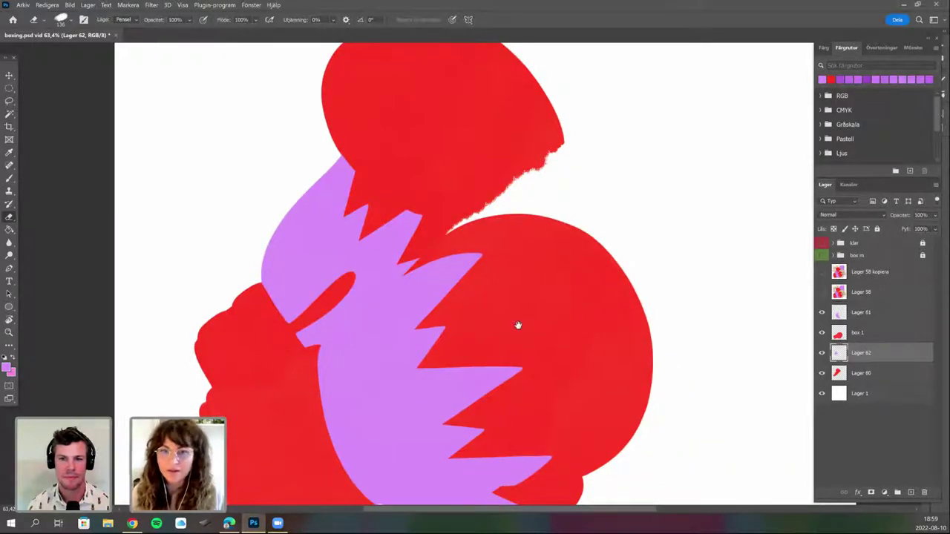
{"action": "left_click_drag", "start_coordinate": [511, 319], "coordinate": [490, 353]}
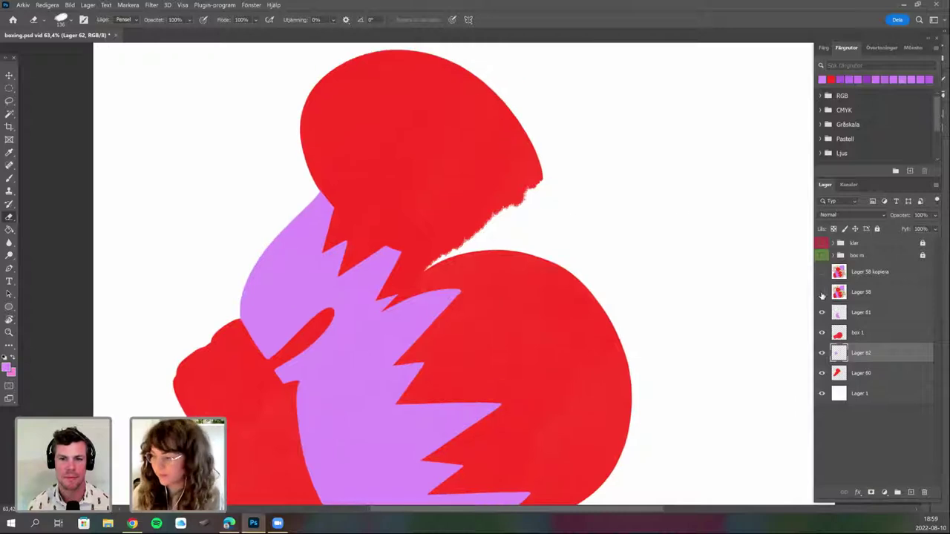
{"action": "left_click_drag", "start_coordinate": [598, 340], "coordinate": [588, 391]}
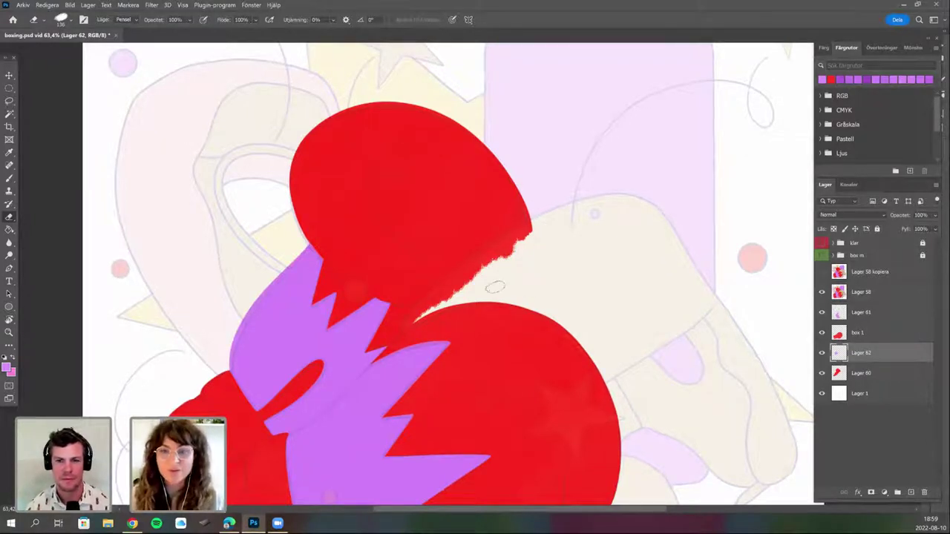
{"action": "mouse_move", "coordinate": [493, 340]}
{"action": "left_mouse_down"}
{"action": "mouse_move", "coordinate": [449, 421]}
{"action": "mouse_move", "coordinate": [528, 345]}
{"action": "left_mouse_up"}
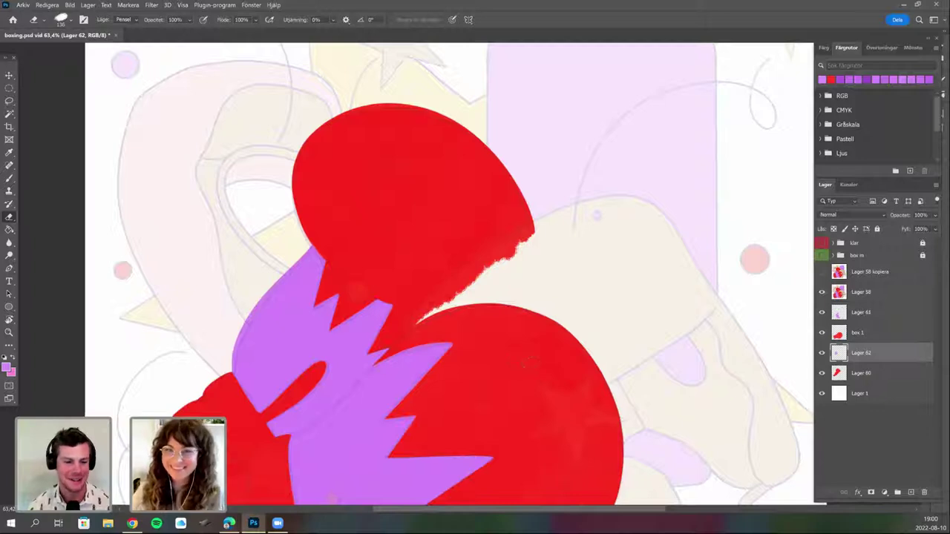
{"action": "left_click_drag", "start_coordinate": [576, 376], "coordinate": [505, 268]}
{"action": "left_click_drag", "start_coordinate": [668, 403], "coordinate": [616, 388]}
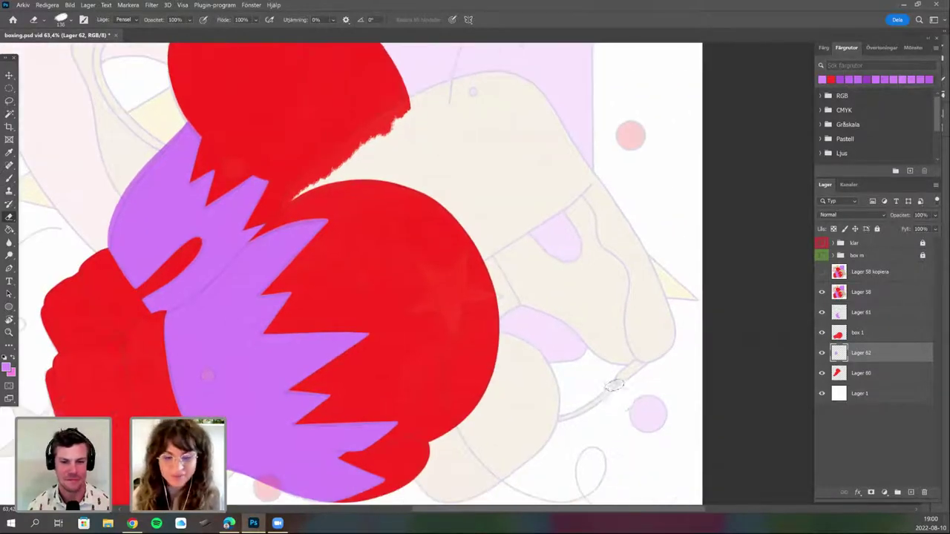
{"action": "scroll", "coordinate": [614, 385], "scroll_direction": "left", "scroll_amount": 2}
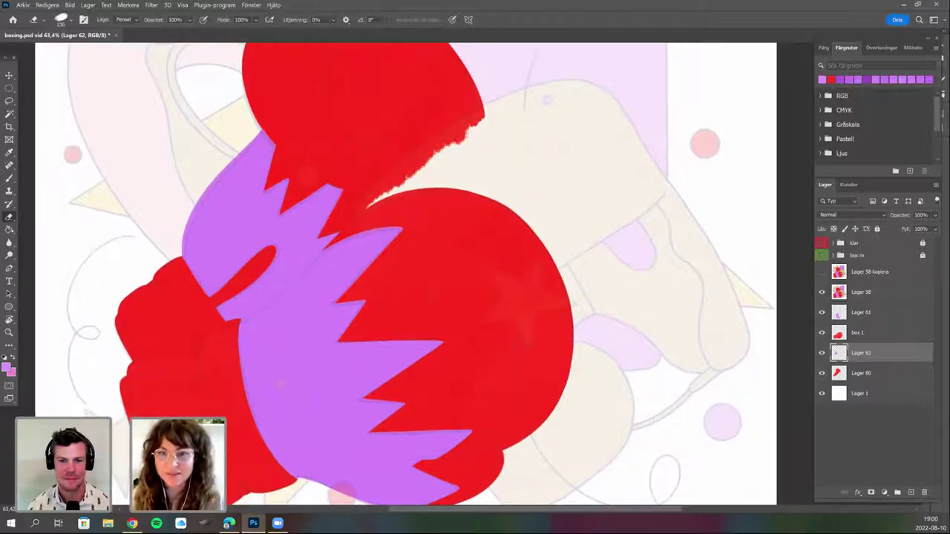
{"action": "scroll", "coordinate": [527, 327], "scroll_direction": "down", "scroll_amount": 1}
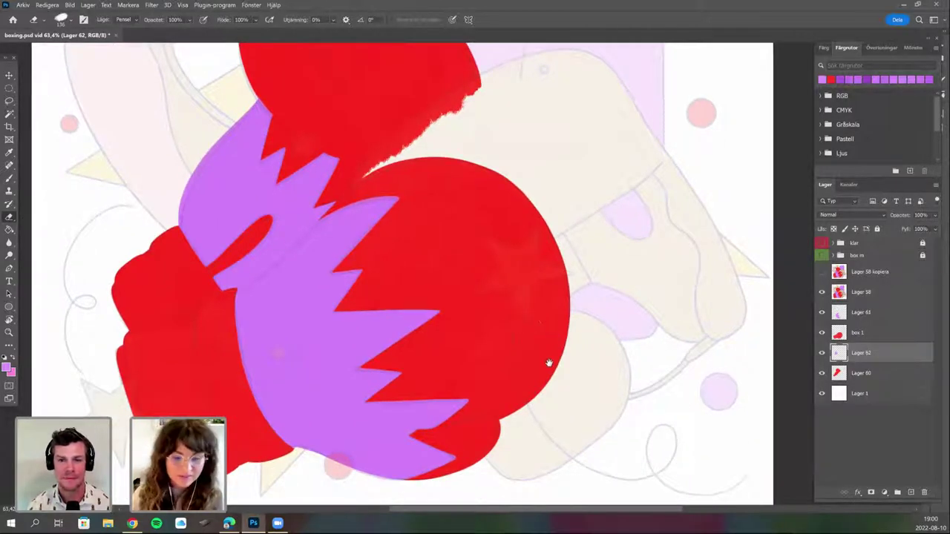
{"action": "scroll", "coordinate": [568, 375], "scroll_direction": "up", "scroll_amount": 2}
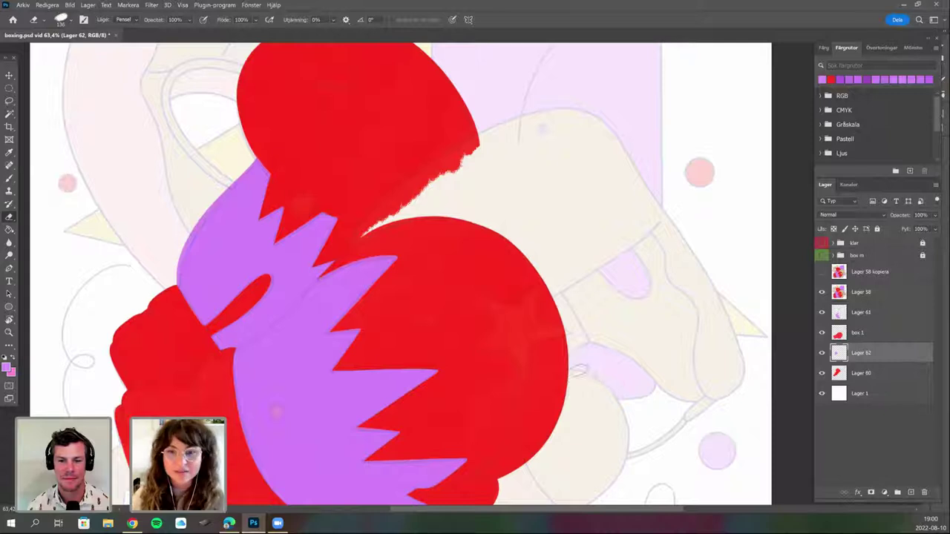
{"action": "key", "text": "r"}
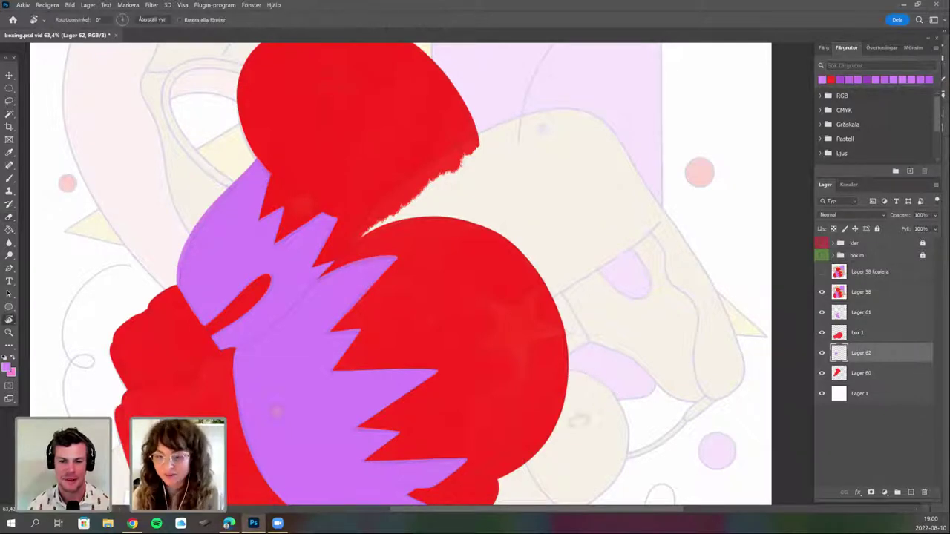
{"action": "left_click_drag", "start_coordinate": [536, 374], "coordinate": [519, 385]}
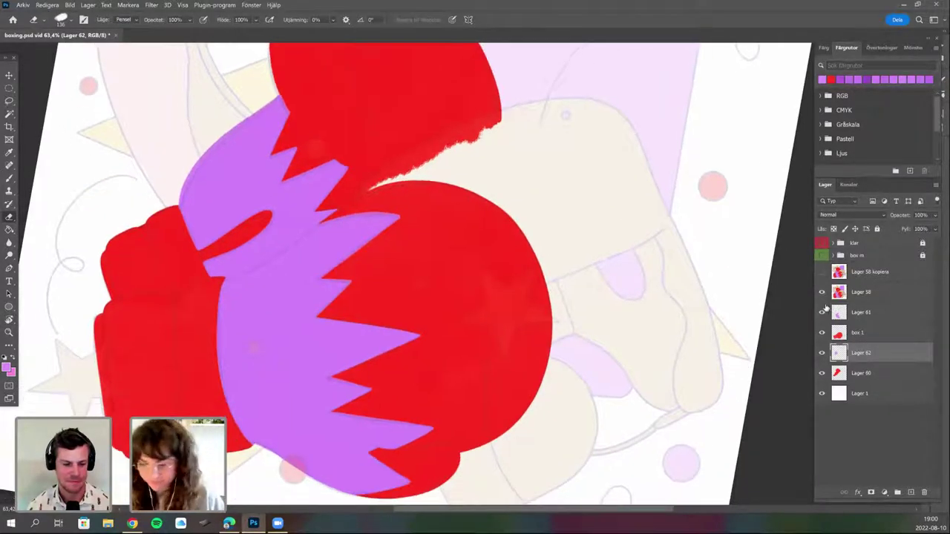
Show the full-strength sketch copy Lager 58 kopiera, sample its beige as the brush colour, and hide that layer again.
{"action": "left_click_drag", "start_coordinate": [649, 360], "coordinate": [709, 289]}
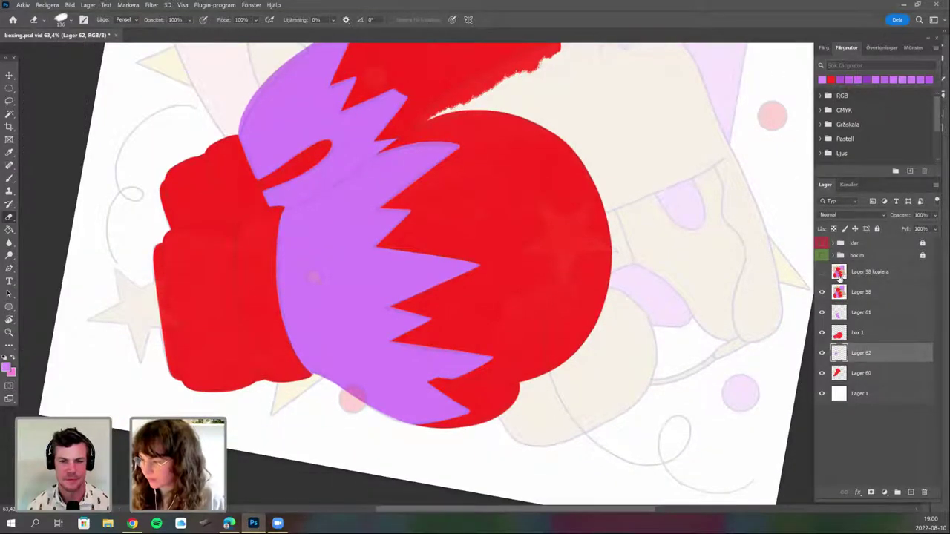
{"action": "left_click", "coordinate": [660, 172]}
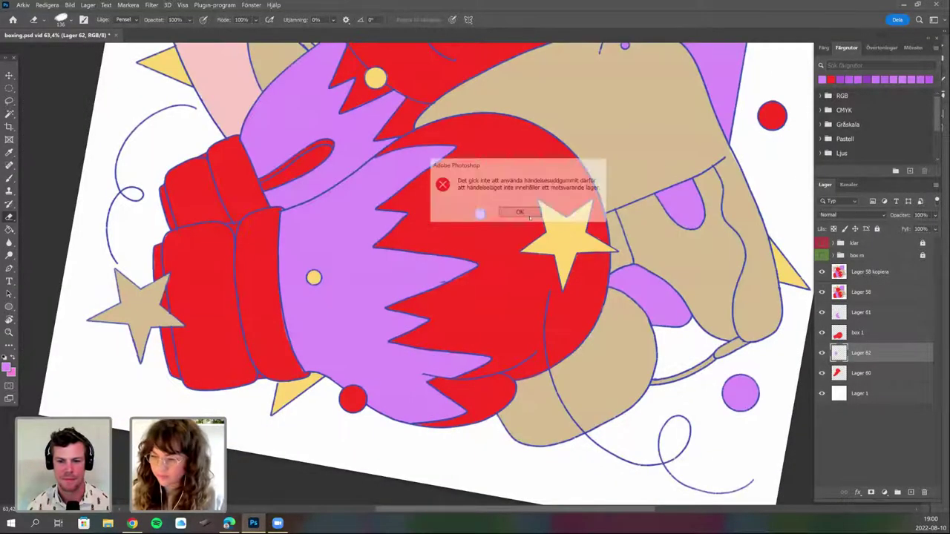
{"action": "key", "text": "Return"}
{"action": "key", "text": "b"}
{"action": "left_click", "coordinate": [822, 273]}
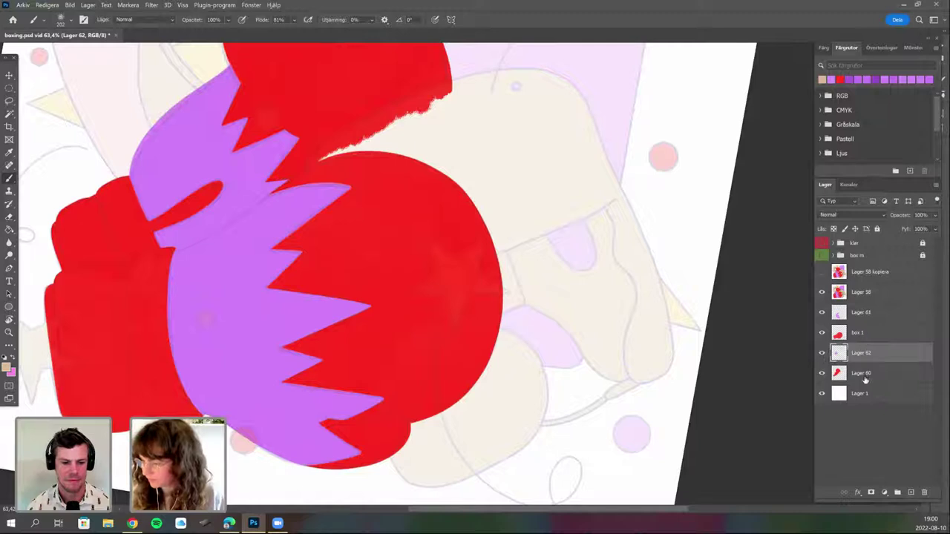
Rename the layers Lager 60, Lager 62 and Lager 61 as "box 2", "p b 2" and "p b 1" respectively.
{"action": "double_click", "coordinate": [893, 369]}
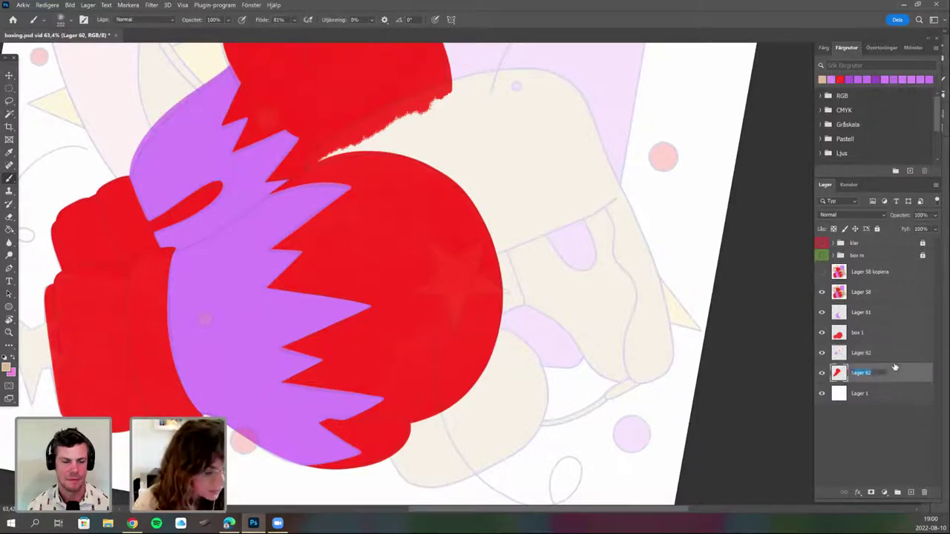
{"action": "type", "text": "box"}
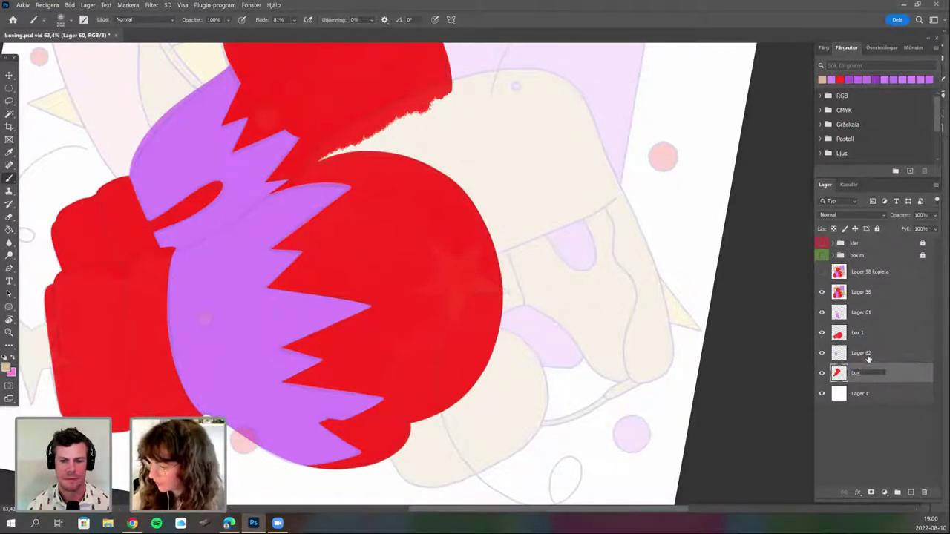
{"action": "type", "text": " 2"}
{"action": "double_click", "coordinate": [869, 354]}
{"action": "type", "text": "b"}
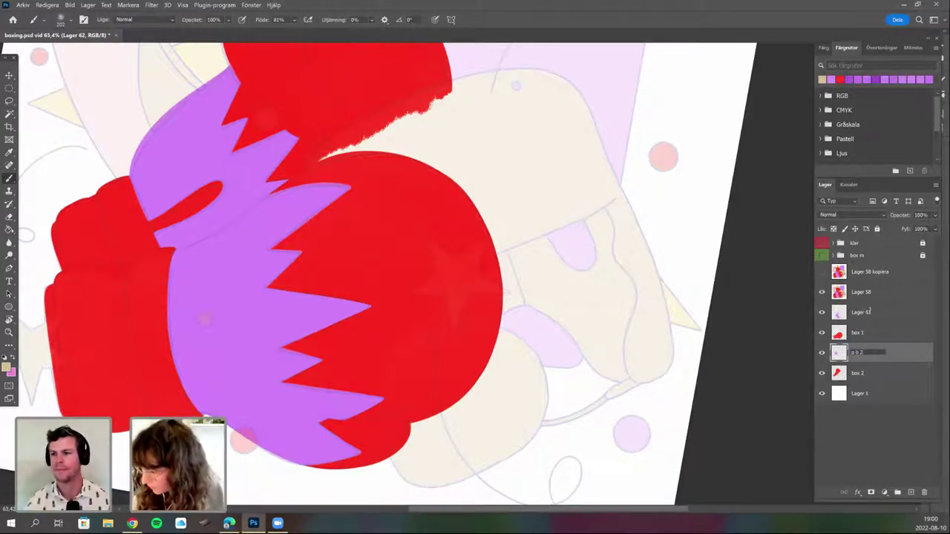
{"action": "double_click", "coordinate": [861, 312]}
{"action": "type", "text": "p"}
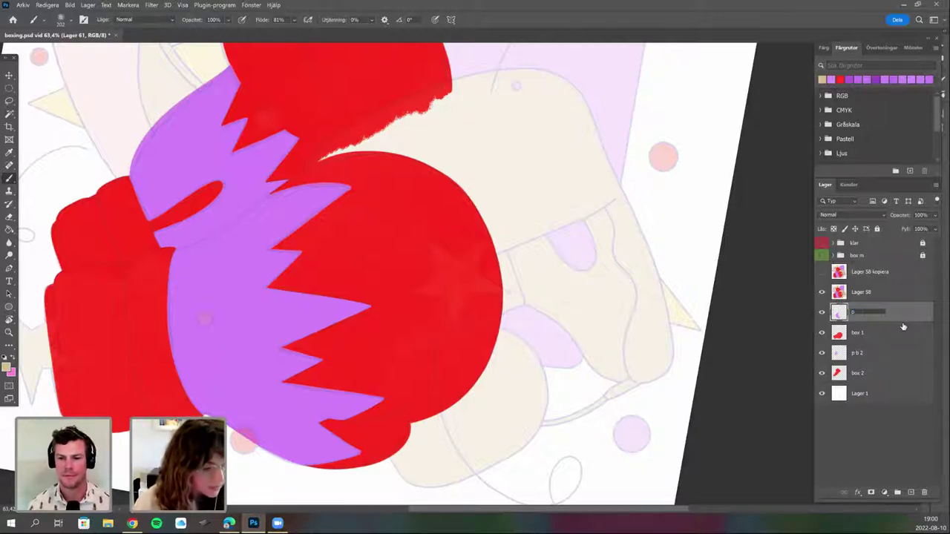
{"action": "type", "text": " b 1"}
Add a new layer directly above p b 2 and choose the recently used 20 px brush.
{"action": "left_click", "coordinate": [884, 359]}
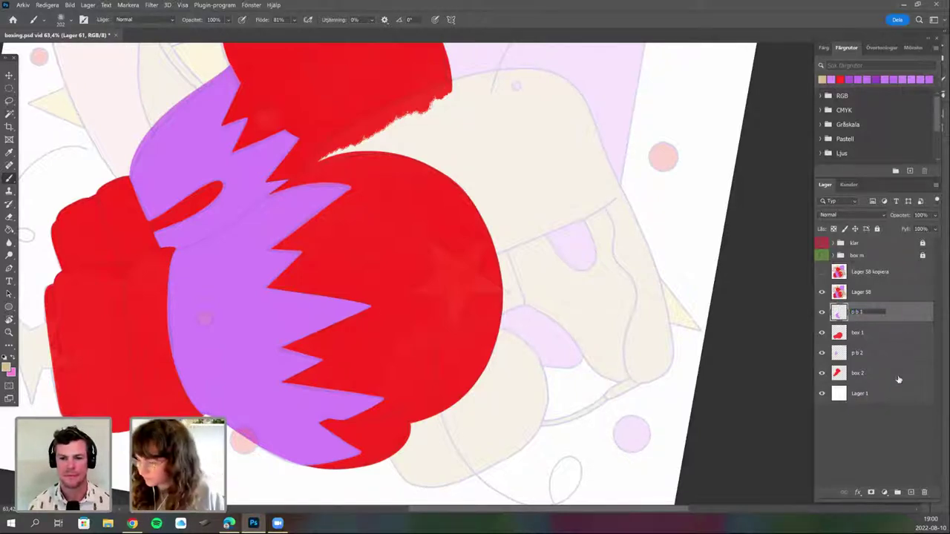
{"action": "left_click", "coordinate": [912, 495]}
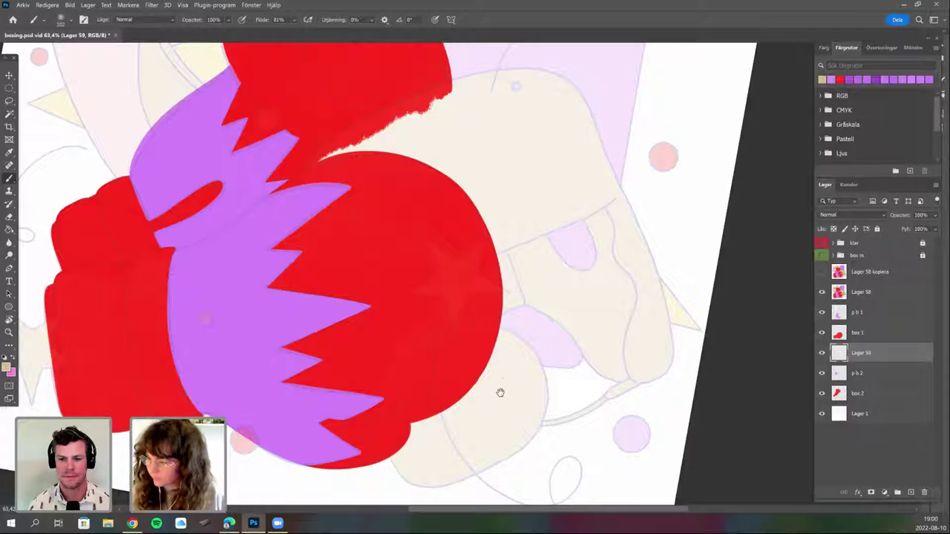
{"action": "left_click_drag", "start_coordinate": [544, 409], "coordinate": [492, 443]}
{"action": "key", "text": "r"}
{"action": "left_click_drag", "start_coordinate": [564, 340], "coordinate": [532, 374]}
{"action": "scroll", "coordinate": [757, 92], "scroll_direction": "up", "scroll_amount": 2}
{"action": "right_click", "coordinate": [442, 209]}
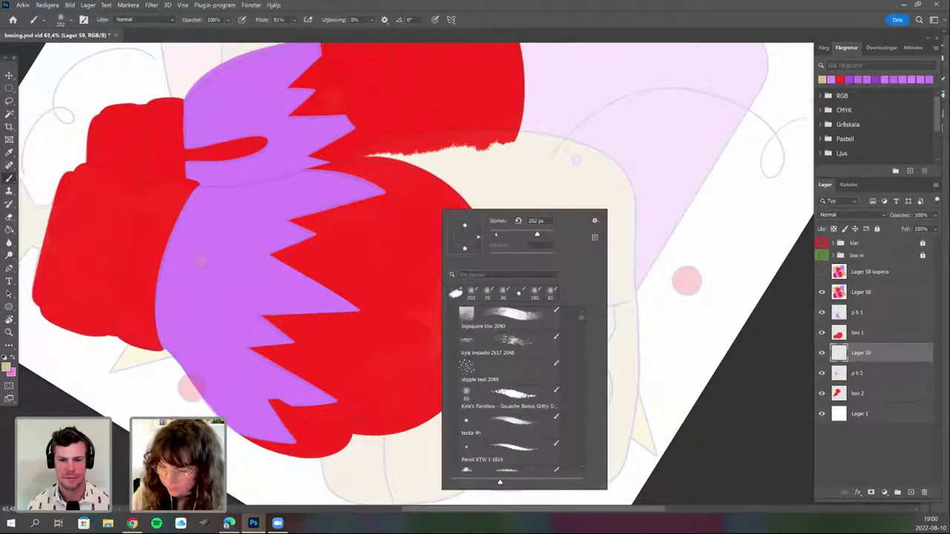
{"action": "left_click", "coordinate": [472, 293]}
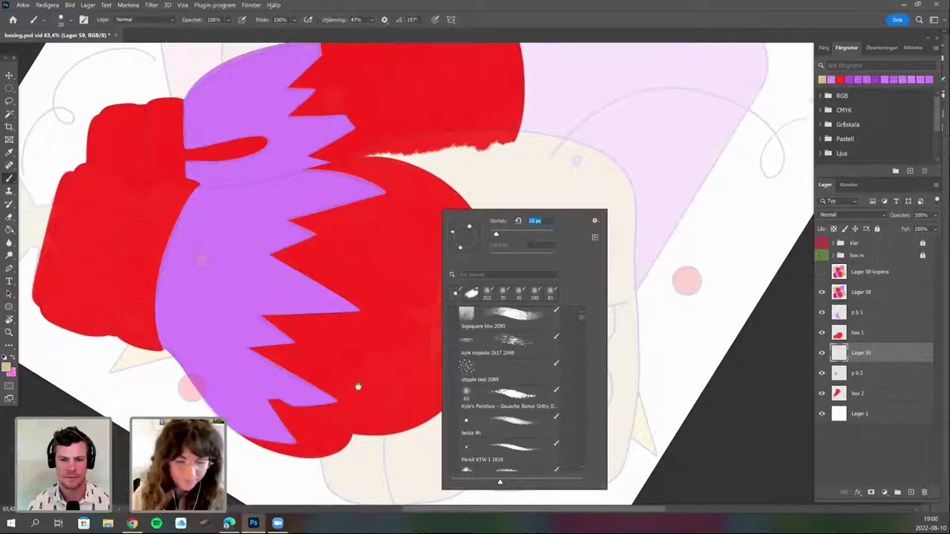
Trace the large beige shape's rounded end with one beige stroke, running across the rear red glove to the point between both gloves.
{"action": "left_click_drag", "start_coordinate": [366, 395], "coordinate": [387, 434]}
{"action": "key", "text": "r"}
{"action": "mouse_move", "coordinate": [504, 215]}
{"action": "left_mouse_down"}
{"action": "mouse_move", "coordinate": [485, 211]}
{"action": "mouse_move", "coordinate": [398, 247]}
{"action": "left_mouse_up"}
{"action": "key", "text": "b"}
{"action": "mouse_move", "coordinate": [433, 81]}
{"action": "left_mouse_down"}
{"action": "mouse_move", "coordinate": [402, 99]}
{"action": "mouse_move", "coordinate": [378, 158]}
{"action": "mouse_move", "coordinate": [377, 240]}
{"action": "mouse_move", "coordinate": [391, 327]}
{"action": "mouse_move", "coordinate": [417, 369]}
{"action": "left_mouse_up"}
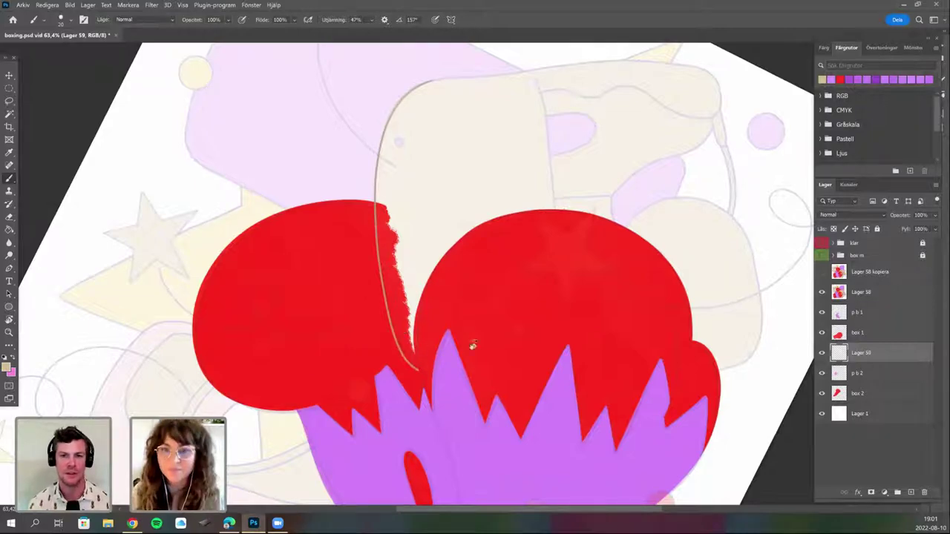
Set the brush size to 22 px for continuing the beige outline.
{"action": "key", "text": "r"}
{"action": "left_click_drag", "start_coordinate": [401, 329], "coordinate": [483, 278]}
{"action": "key", "text": "b"}
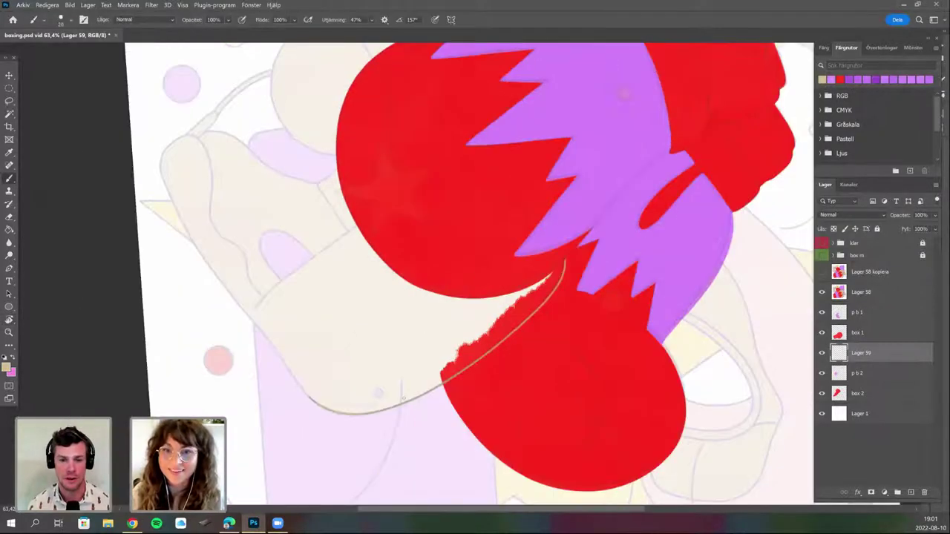
{"action": "left_click_drag", "start_coordinate": [403, 398], "coordinate": [484, 345]}
{"action": "key", "text": "r"}
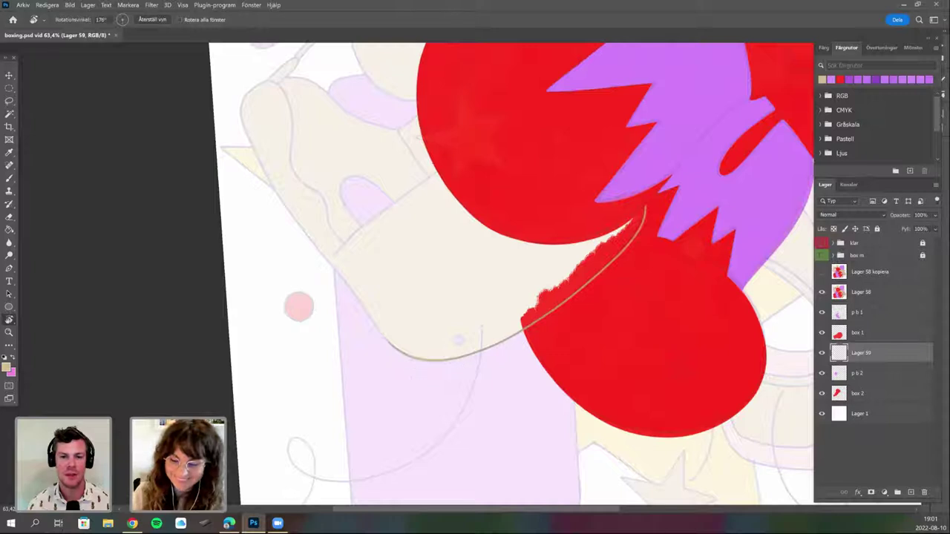
{"action": "left_click_drag", "start_coordinate": [418, 382], "coordinate": [373, 343]}
{"action": "key", "text": "b"}
{"action": "right_click", "coordinate": [395, 336]}
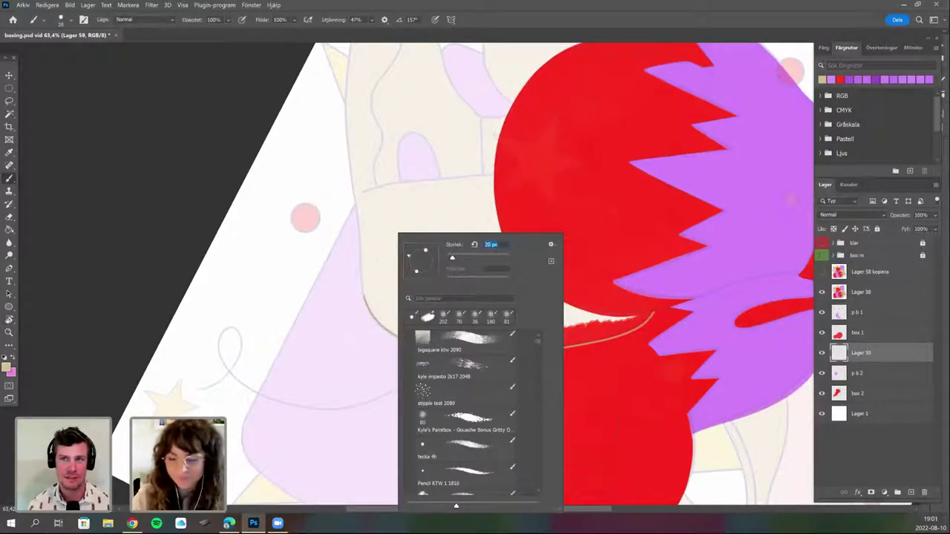
{"action": "type", "text": "23"}
{"action": "key", "text": "Return"}
Extend the beige outline along the long outer edge of the beige shape until it joins the rounded corner stroke.
{"action": "left_click_drag", "start_coordinate": [404, 298], "coordinate": [439, 298]}
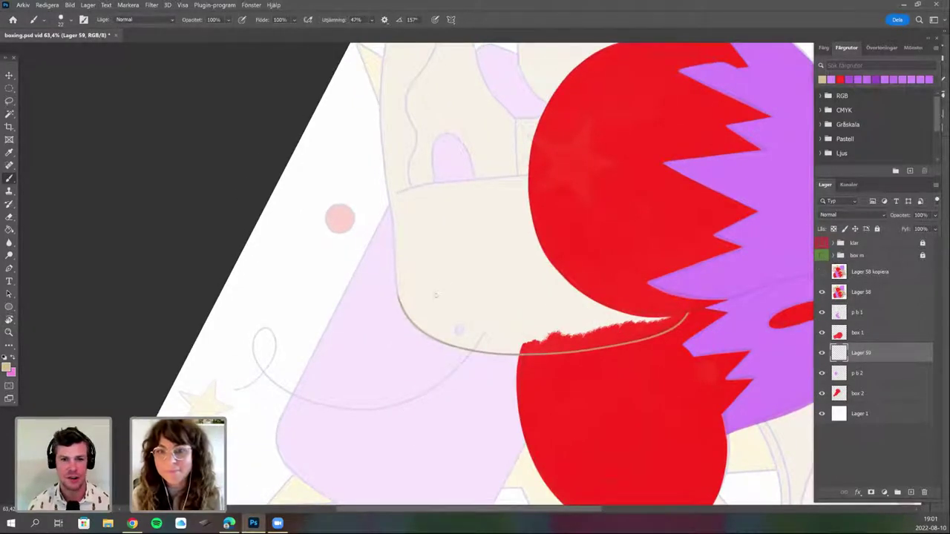
{"action": "scroll", "coordinate": [435, 315], "scroll_direction": "up", "scroll_amount": 2}
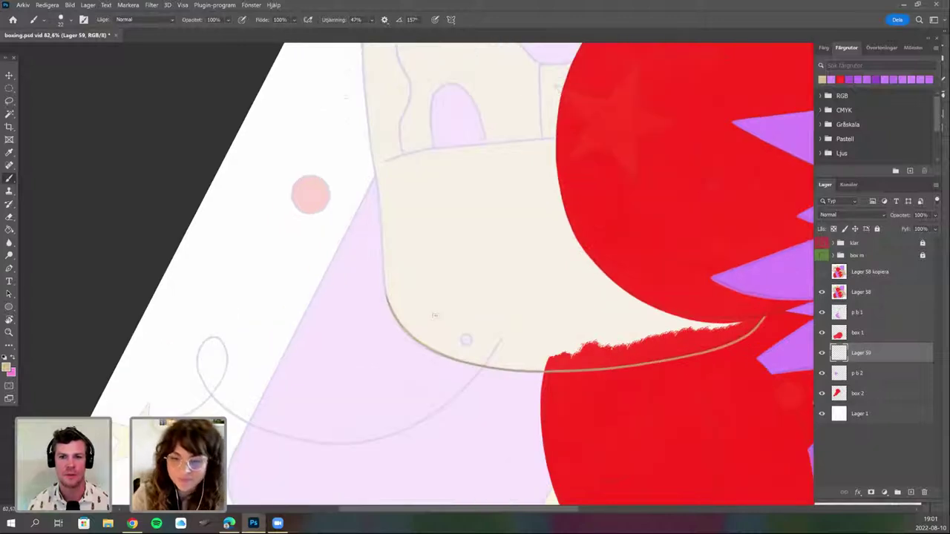
{"action": "scroll", "coordinate": [365, 208], "scroll_direction": "up", "scroll_amount": 1}
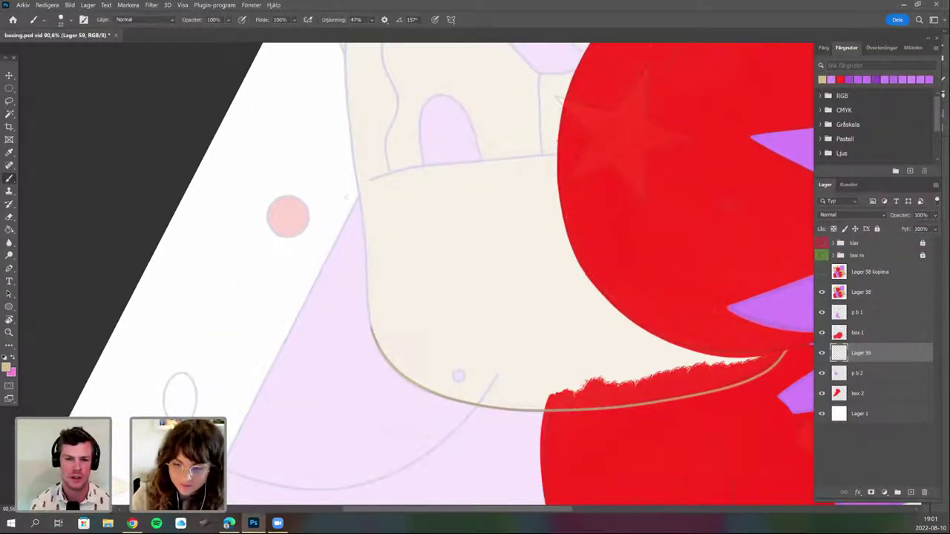
{"action": "left_click_drag", "start_coordinate": [371, 193], "coordinate": [364, 245]}
{"action": "left_click_drag", "start_coordinate": [338, 117], "coordinate": [364, 386]}
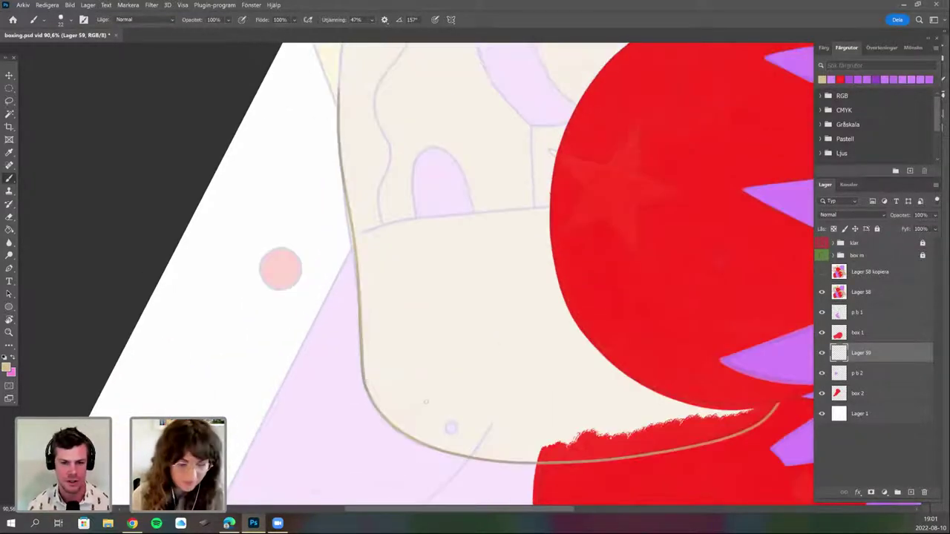
Retrace the beige outline around the large shape's rounded outer corner, beside the rear red glove.
{"action": "key", "text": "r"}
{"action": "left_click_drag", "start_coordinate": [436, 414], "coordinate": [393, 416]}
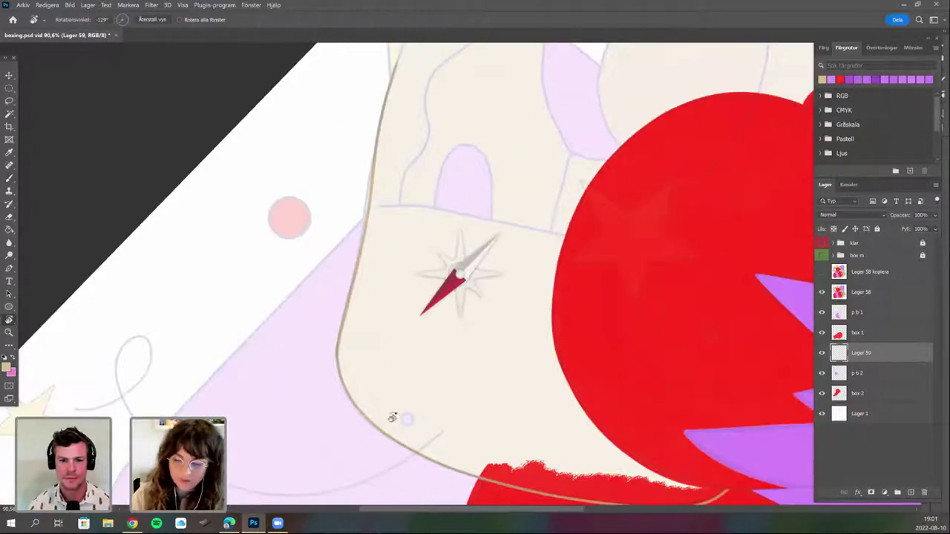
{"action": "left_click_drag", "start_coordinate": [319, 278], "coordinate": [345, 349]}
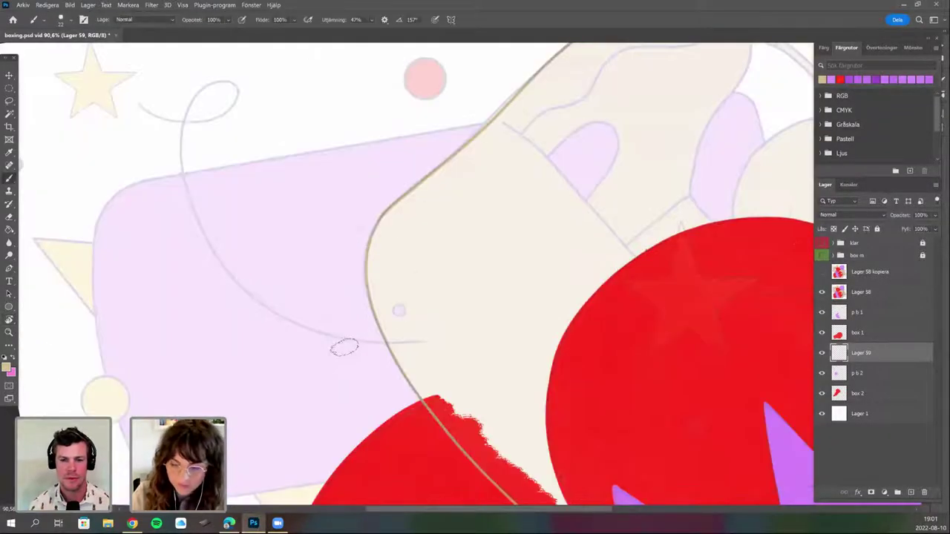
{"action": "mouse_move", "coordinate": [379, 218]}
{"action": "left_mouse_down"}
{"action": "mouse_move", "coordinate": [366, 248]}
{"action": "mouse_move", "coordinate": [374, 312]}
{"action": "left_mouse_up"}
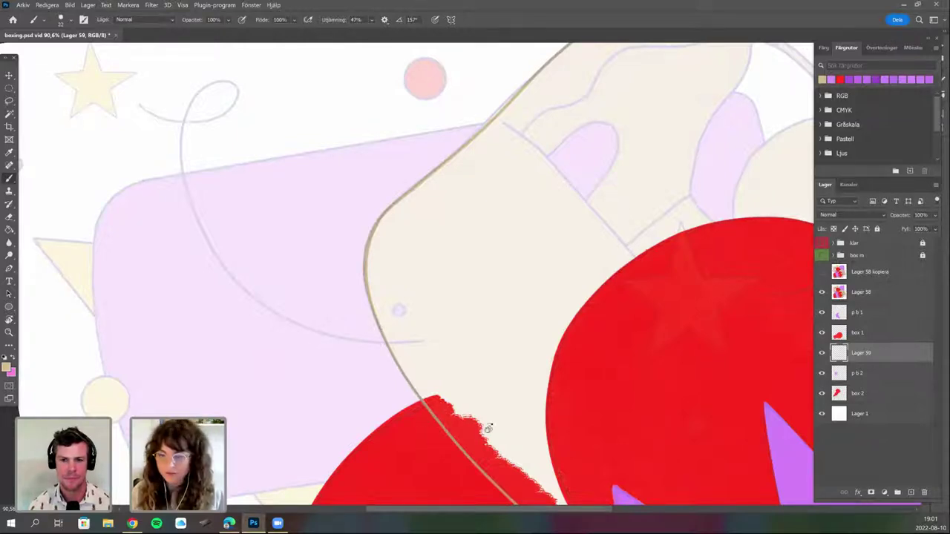
Extend the beige outline up the outer edge and around the rounded far end of the large beige shape.
{"action": "key", "text": "r"}
{"action": "left_click_drag", "start_coordinate": [423, 356], "coordinate": [393, 367]}
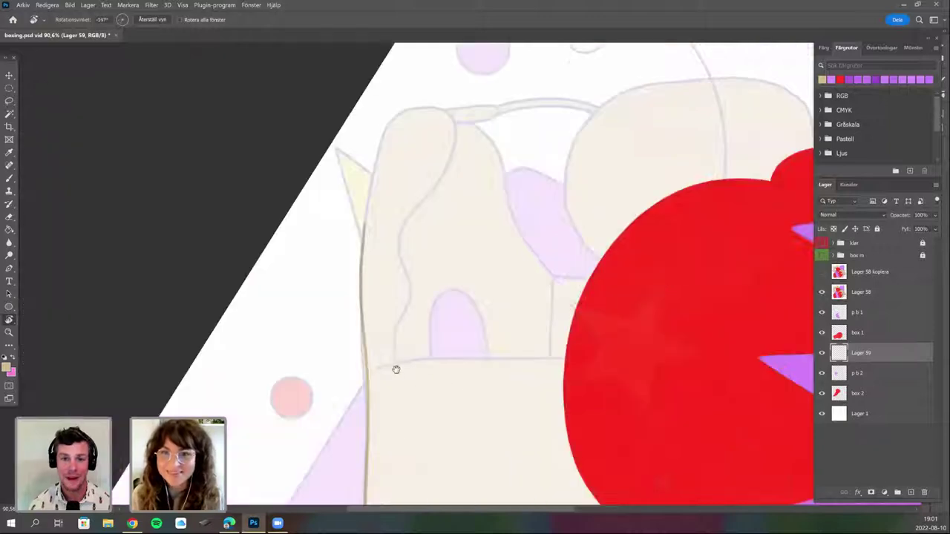
{"action": "left_click_drag", "start_coordinate": [460, 373], "coordinate": [459, 335]}
{"action": "key", "text": "b"}
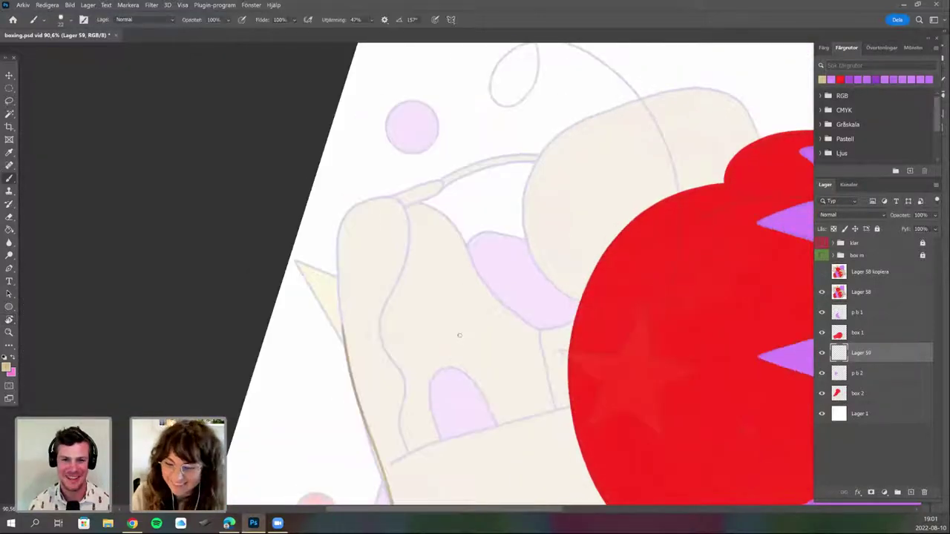
{"action": "mouse_move", "coordinate": [397, 197]}
{"action": "left_mouse_down"}
{"action": "mouse_move", "coordinate": [424, 212]}
{"action": "mouse_move", "coordinate": [367, 301]}
{"action": "mouse_move", "coordinate": [377, 373]}
{"action": "left_mouse_up"}
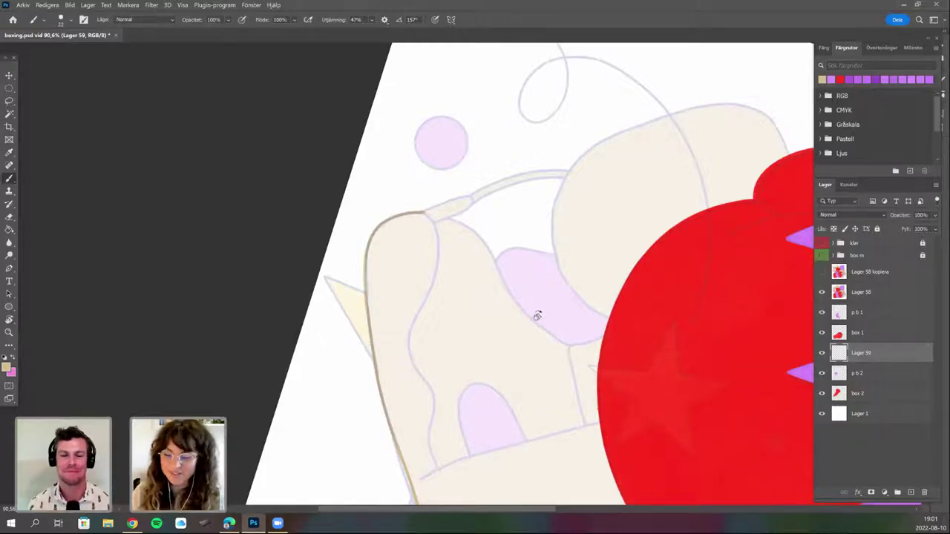
Trace the large beige shape's inner edge from the front red glove along the pale purple area to the rounded end.
{"action": "key", "text": "r"}
{"action": "mouse_move", "coordinate": [440, 306]}
{"action": "left_mouse_down"}
{"action": "mouse_move", "coordinate": [510, 346]}
{"action": "mouse_move", "coordinate": [530, 288]}
{"action": "left_mouse_up"}
{"action": "key", "text": "b"}
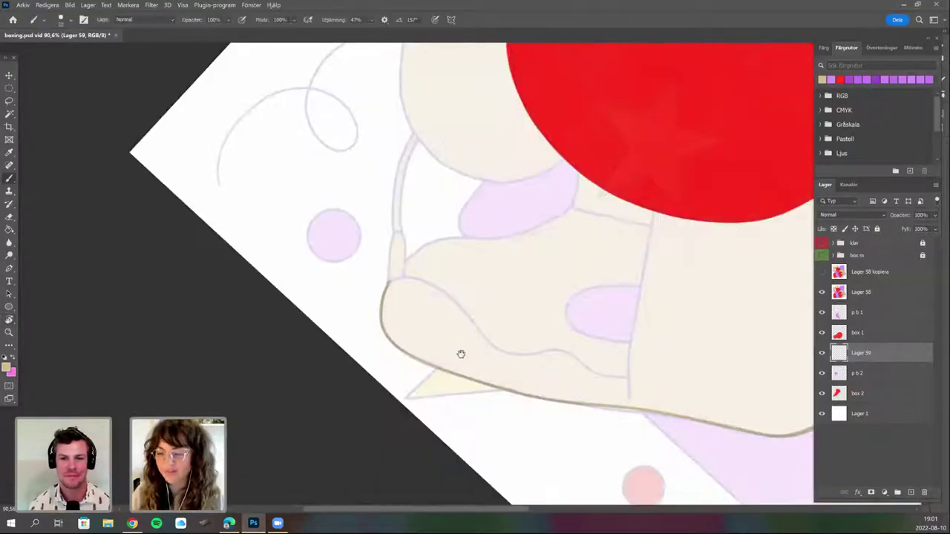
{"action": "scroll", "coordinate": [460, 356], "scroll_direction": "up", "scroll_amount": 2}
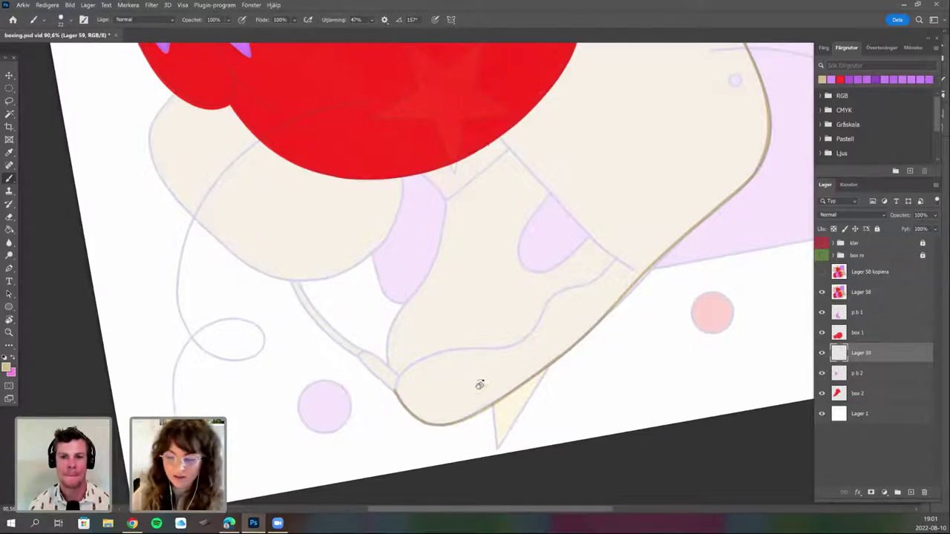
{"action": "mouse_move", "coordinate": [424, 175]}
{"action": "left_mouse_down"}
{"action": "mouse_move", "coordinate": [445, 200]}
{"action": "mouse_move", "coordinate": [439, 245]}
{"action": "mouse_move", "coordinate": [390, 339]}
{"action": "mouse_move", "coordinate": [394, 389]}
{"action": "left_mouse_up"}
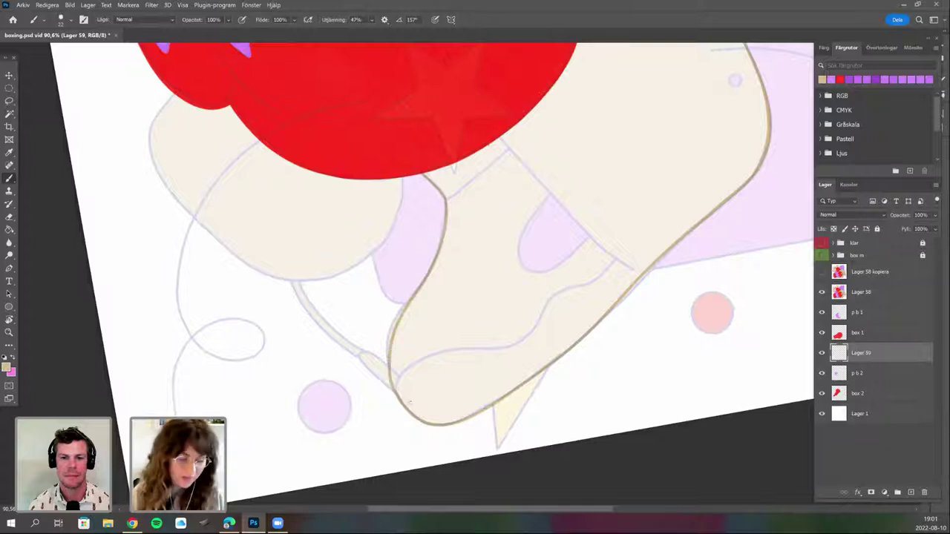
Outline the thin strap between the two beige shapes with two parallel curves, and trace its small rounded end piece.
{"action": "key", "text": "r"}
{"action": "left_click_drag", "start_coordinate": [418, 337], "coordinate": [441, 409]}
{"action": "key", "text": "b"}
{"action": "mouse_move", "coordinate": [414, 309]}
{"action": "left_mouse_down"}
{"action": "mouse_move", "coordinate": [437, 377]}
{"action": "mouse_move", "coordinate": [495, 376]}
{"action": "left_mouse_up"}
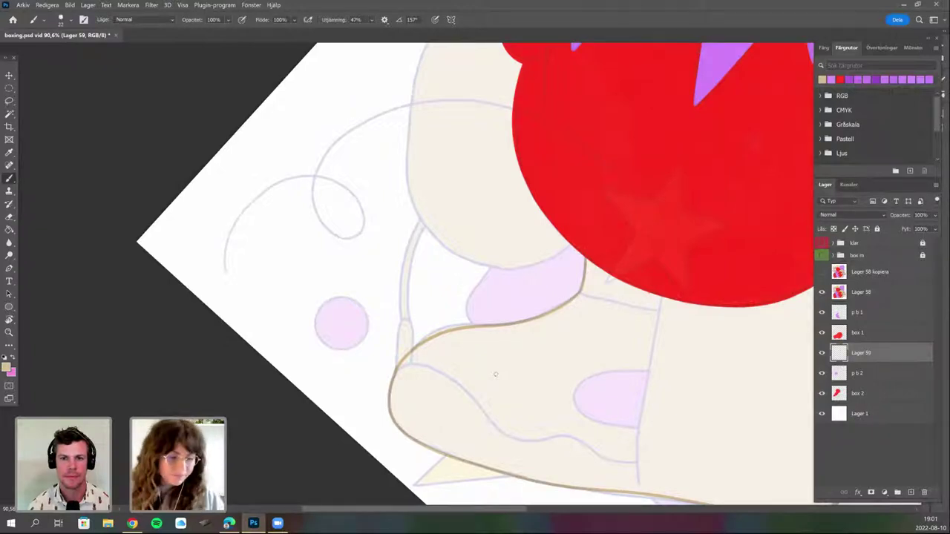
{"action": "scroll", "coordinate": [499, 379], "scroll_direction": "up", "scroll_amount": 1}
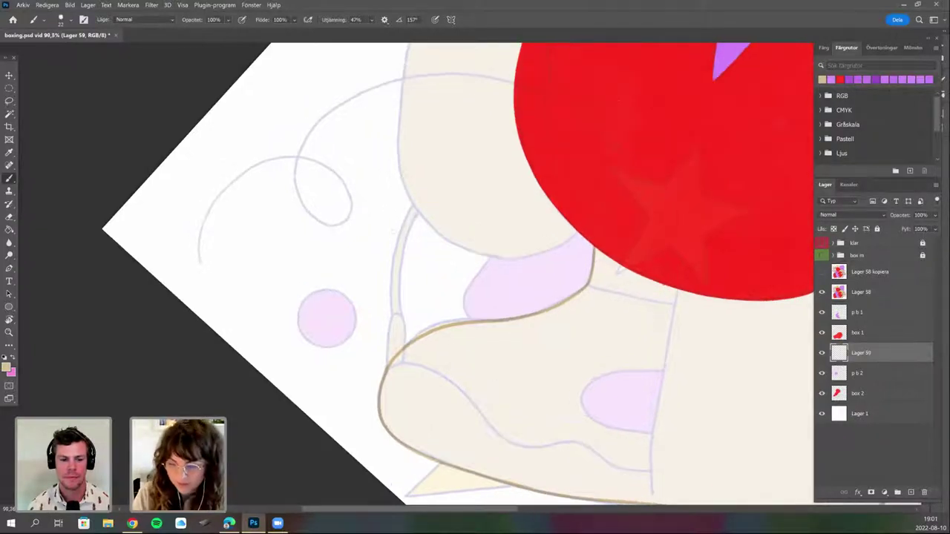
{"action": "scroll", "coordinate": [501, 370], "scroll_direction": "up", "scroll_amount": 1}
{"action": "left_click_drag", "start_coordinate": [412, 192], "coordinate": [387, 308]}
{"action": "mouse_move", "coordinate": [409, 178]}
{"action": "left_mouse_down"}
{"action": "mouse_move", "coordinate": [382, 237]}
{"action": "mouse_move", "coordinate": [382, 310]}
{"action": "left_mouse_up"}
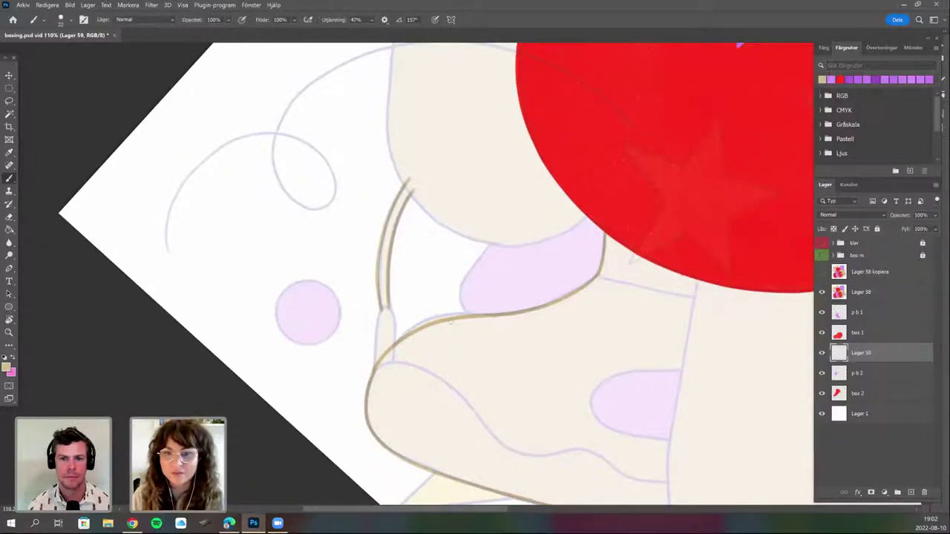
{"action": "mouse_move", "coordinate": [451, 322]}
{"action": "left_mouse_down"}
{"action": "mouse_move", "coordinate": [460, 305]}
{"action": "mouse_move", "coordinate": [452, 319]}
{"action": "left_mouse_up"}
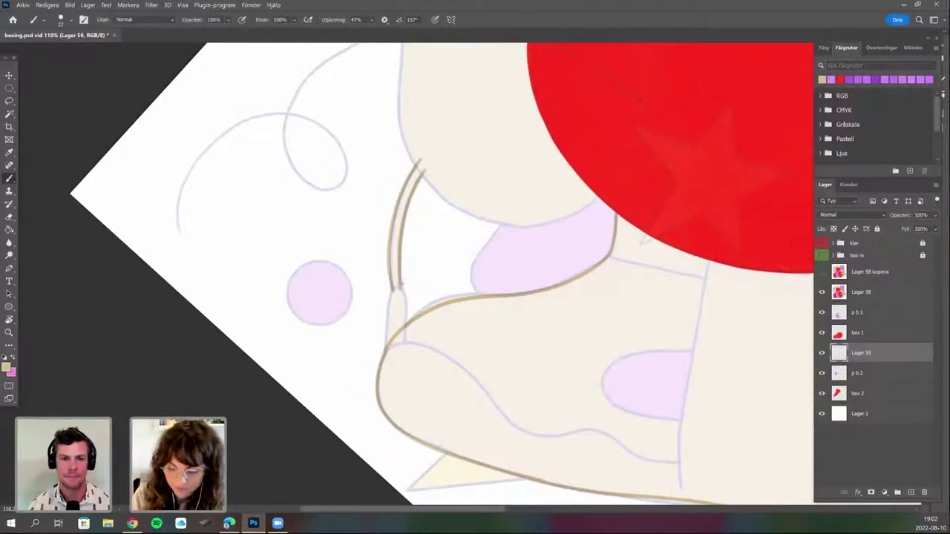
{"action": "mouse_move", "coordinate": [400, 285]}
{"action": "left_mouse_down"}
{"action": "mouse_move", "coordinate": [388, 353]}
{"action": "mouse_move", "coordinate": [400, 291]}
{"action": "mouse_move", "coordinate": [407, 336]}
{"action": "left_mouse_up"}
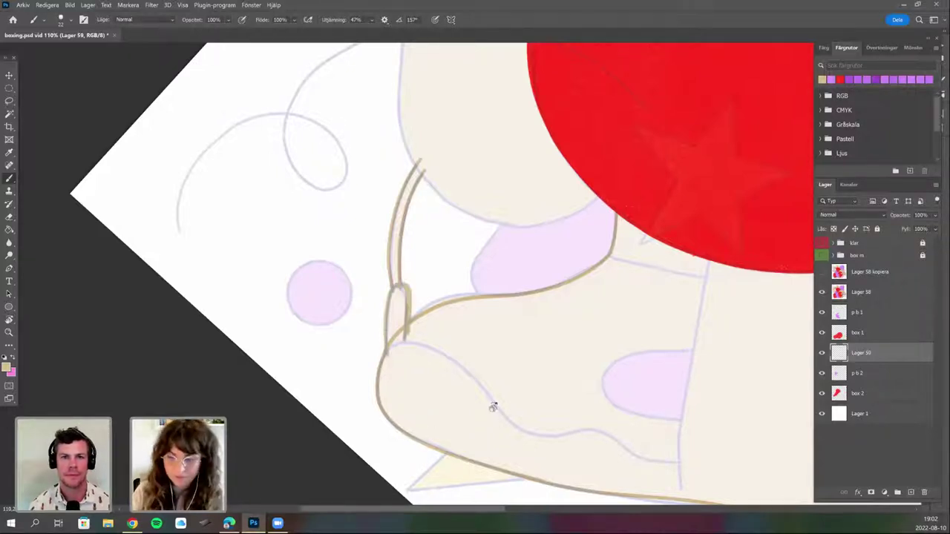
Trace the second rounded beige shape from the front red glove's edge, past the strap, and back to the glove.
{"action": "scroll", "coordinate": [432, 350], "scroll_direction": "up", "scroll_amount": 3}
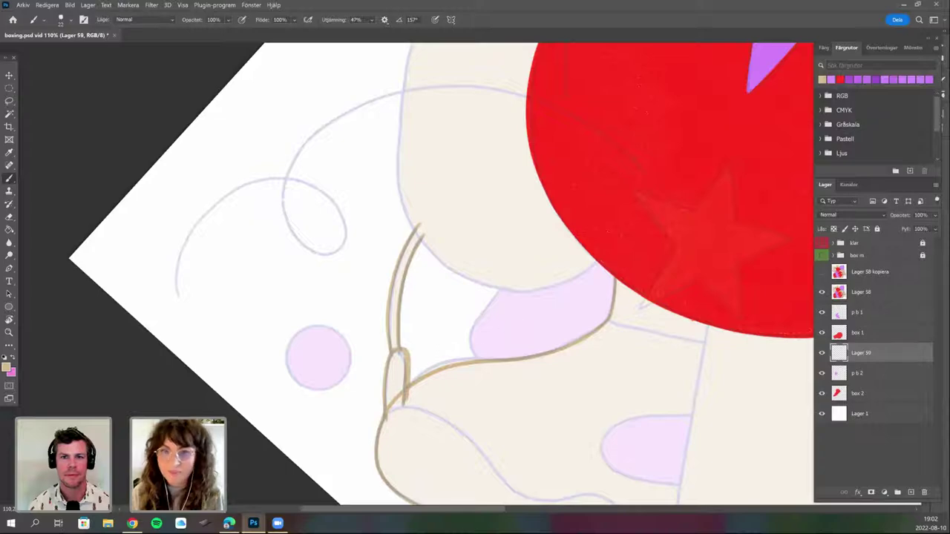
{"action": "key", "text": "r"}
{"action": "left_click_drag", "start_coordinate": [382, 341], "coordinate": [426, 373]}
{"action": "left_click_drag", "start_coordinate": [486, 398], "coordinate": [503, 361]}
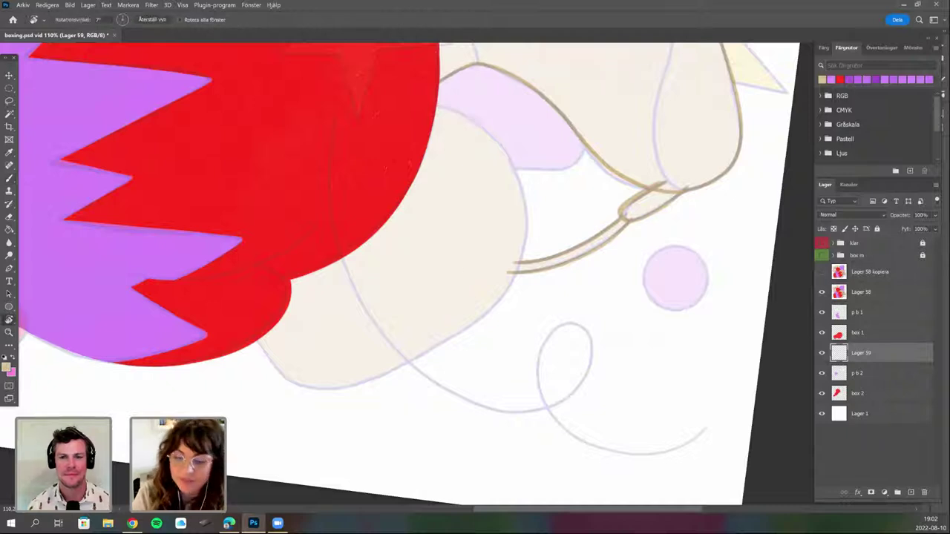
{"action": "left_click_drag", "start_coordinate": [407, 162], "coordinate": [489, 205]}
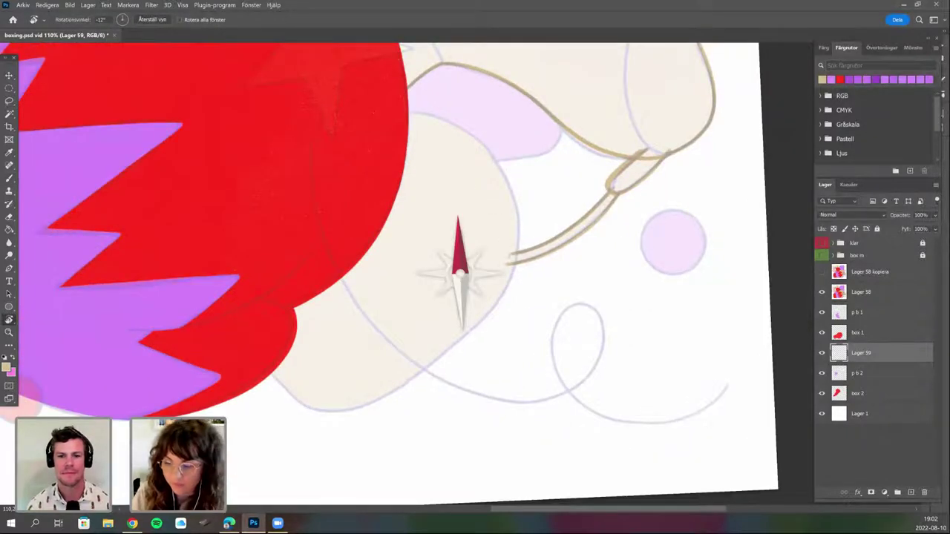
{"action": "left_click_drag", "start_coordinate": [499, 334], "coordinate": [471, 432]}
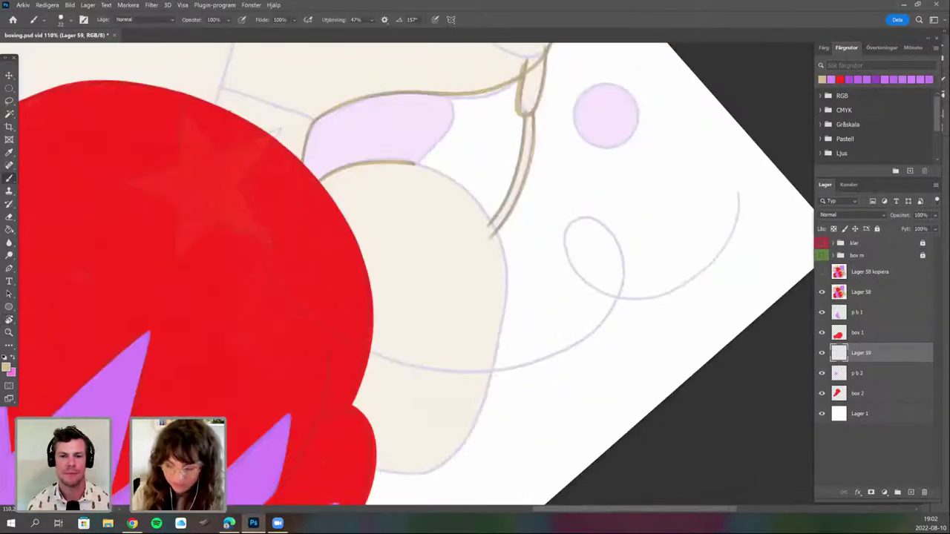
{"action": "left_click_drag", "start_coordinate": [414, 163], "coordinate": [377, 472]}
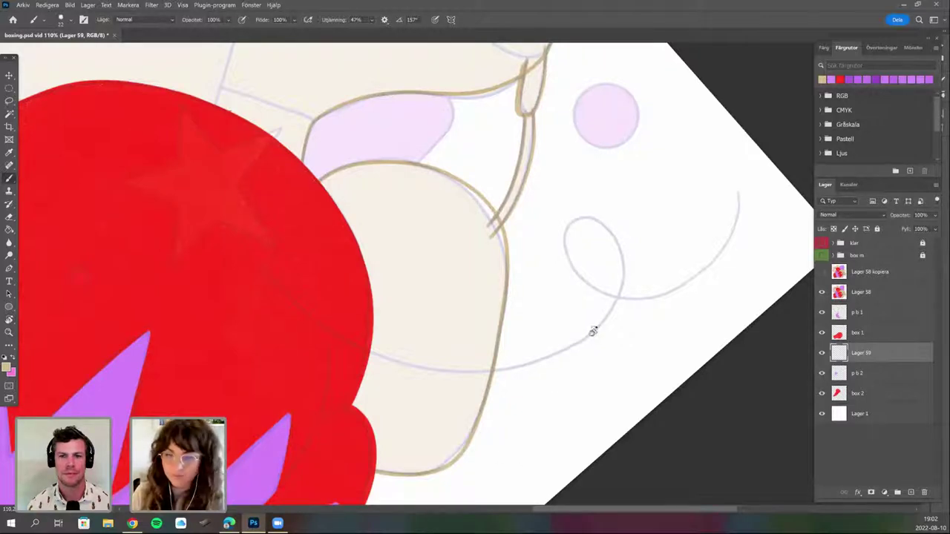
Draw the beige seam line across the large shape from the front glove, and outline the U-shaped purple opening against it.
{"action": "left_click_drag", "start_coordinate": [593, 332], "coordinate": [556, 426]}
{"action": "key", "text": "r"}
{"action": "left_click_drag", "start_coordinate": [442, 429], "coordinate": [360, 395]}
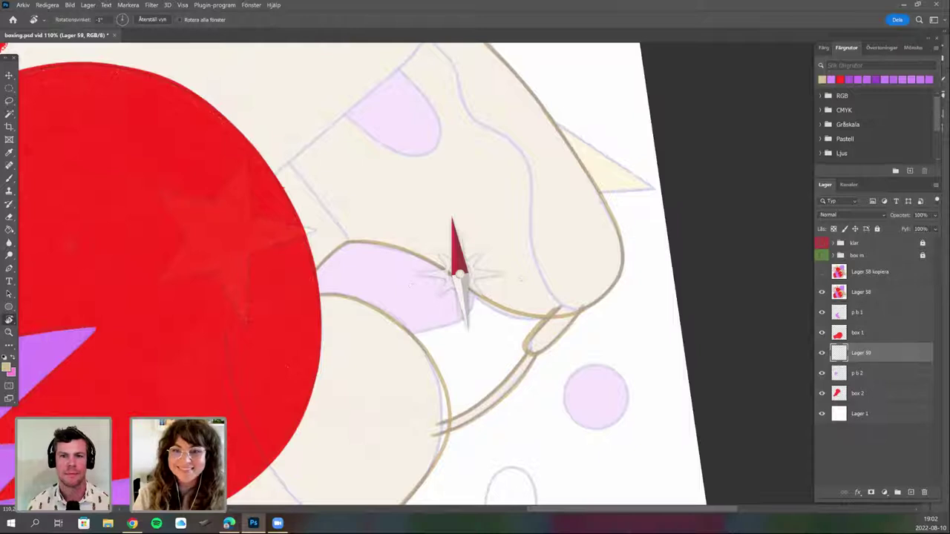
{"action": "left_click_drag", "start_coordinate": [412, 284], "coordinate": [418, 251]}
{"action": "mouse_move", "coordinate": [438, 78]}
{"action": "left_mouse_down"}
{"action": "mouse_move", "coordinate": [379, 259]}
{"action": "mouse_move", "coordinate": [534, 251]}
{"action": "left_mouse_up"}
{"action": "mouse_move", "coordinate": [421, 262]}
{"action": "left_mouse_down"}
{"action": "mouse_move", "coordinate": [448, 345]}
{"action": "mouse_move", "coordinate": [496, 272]}
{"action": "left_mouse_up"}
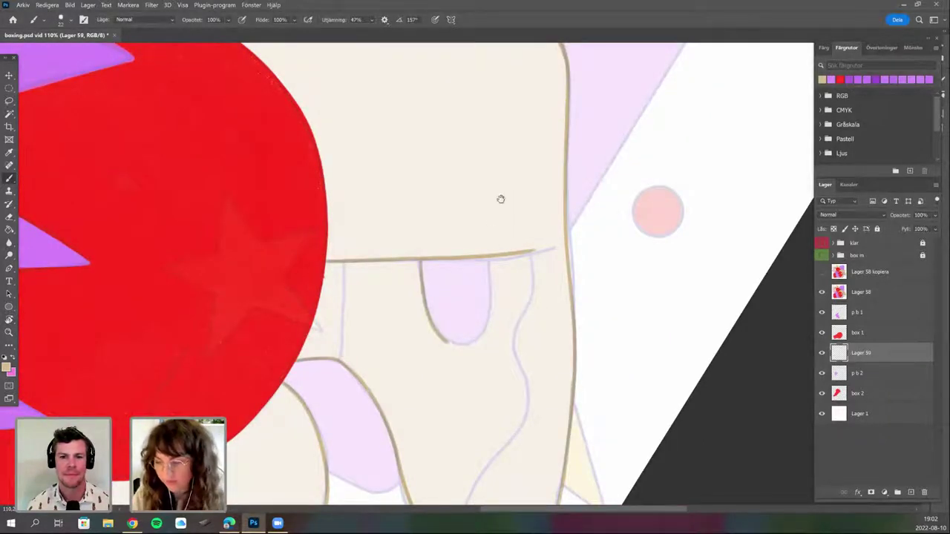
{"action": "left_click_drag", "start_coordinate": [447, 346], "coordinate": [493, 311]}
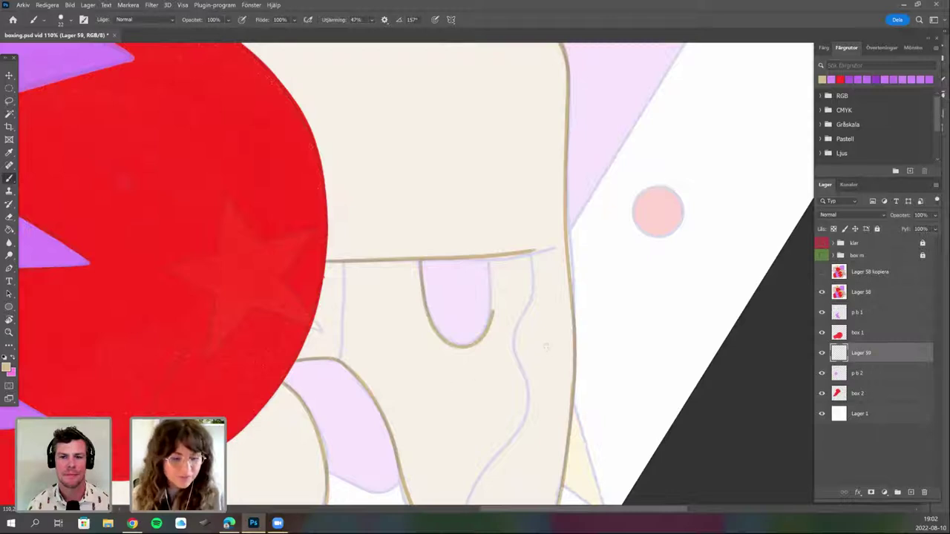
{"action": "scroll", "coordinate": [546, 346], "scroll_direction": "up", "scroll_amount": 2}
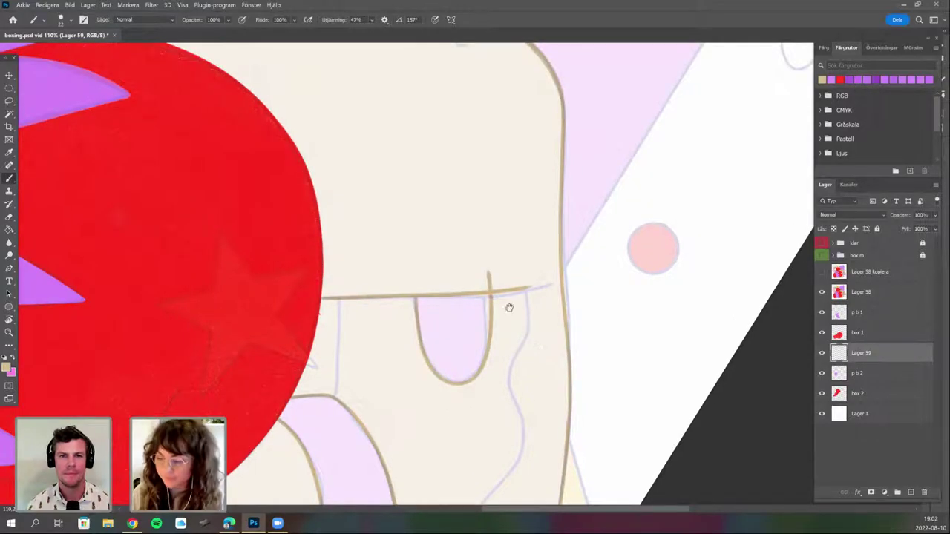
Choose the recently used 36 px brush and paint thick beige strokes beside the U-shaped opening and inside the nearby outer edge.
{"action": "left_click_drag", "start_coordinate": [548, 224], "coordinate": [623, 321]}
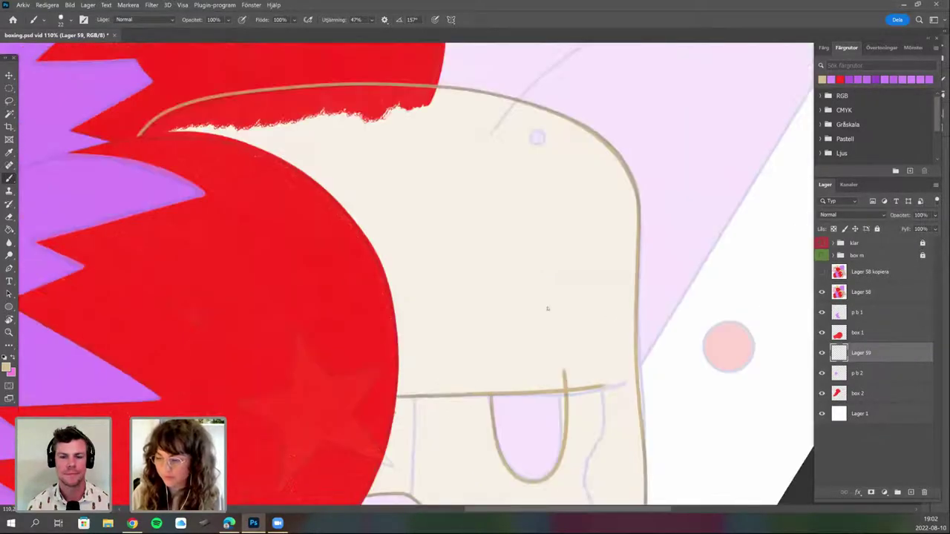
{"action": "scroll", "coordinate": [532, 282], "scroll_direction": "down", "scroll_amount": 2}
{"action": "right_click", "coordinate": [532, 281]}
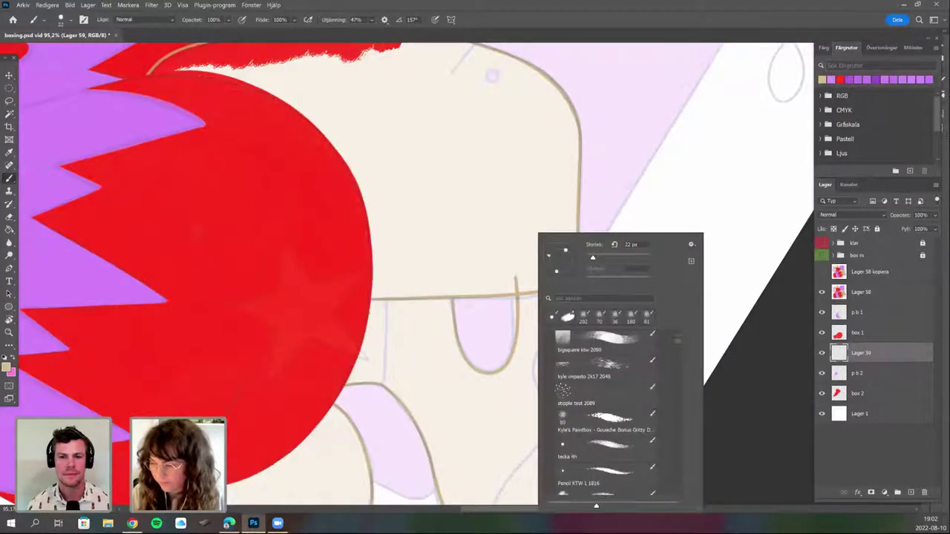
{"action": "left_click", "coordinate": [615, 317]}
{"action": "left_click_drag", "start_coordinate": [518, 281], "coordinate": [539, 330]}
{"action": "mouse_move", "coordinate": [562, 258]}
{"action": "left_mouse_down"}
{"action": "mouse_move", "coordinate": [577, 312]}
{"action": "mouse_move", "coordinate": [573, 191]}
{"action": "left_mouse_up"}
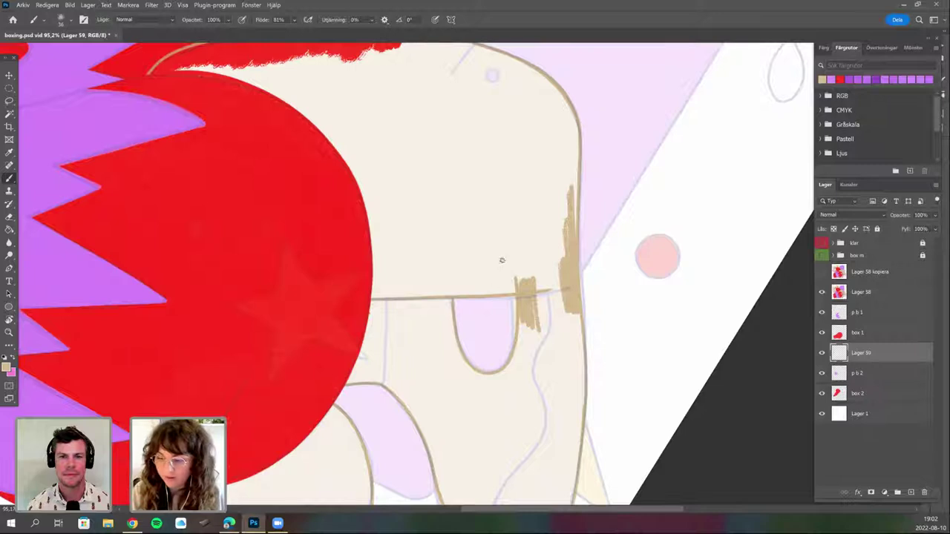
{"action": "mouse_move", "coordinate": [516, 358]}
{"action": "left_mouse_down"}
{"action": "mouse_move", "coordinate": [492, 298]}
{"action": "mouse_move", "coordinate": [497, 266]}
{"action": "left_mouse_up"}
{"action": "left_click_drag", "start_coordinate": [489, 302], "coordinate": [481, 317]}
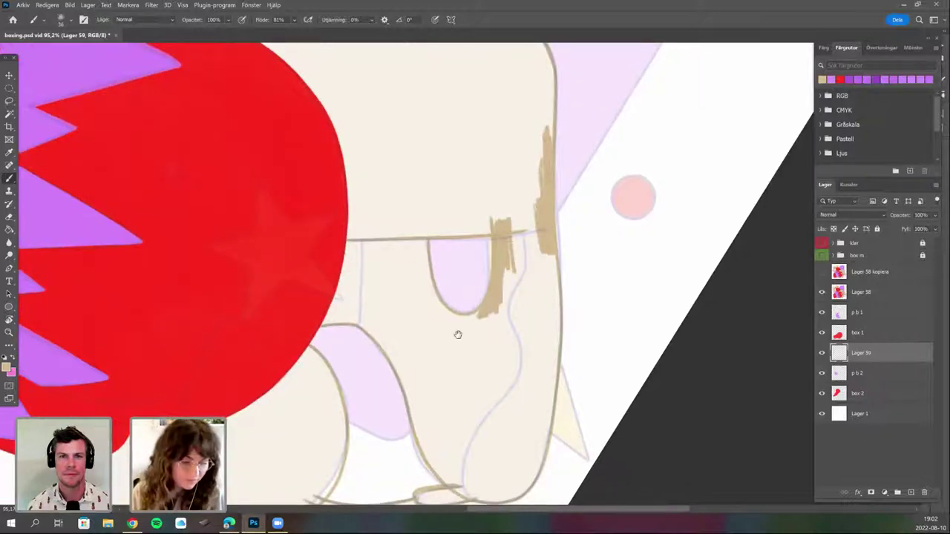
Hide layer Lager 58 and continue the thick beige band along the outer edge and around the U-shaped opening.
{"action": "left_click_drag", "start_coordinate": [536, 380], "coordinate": [500, 334]}
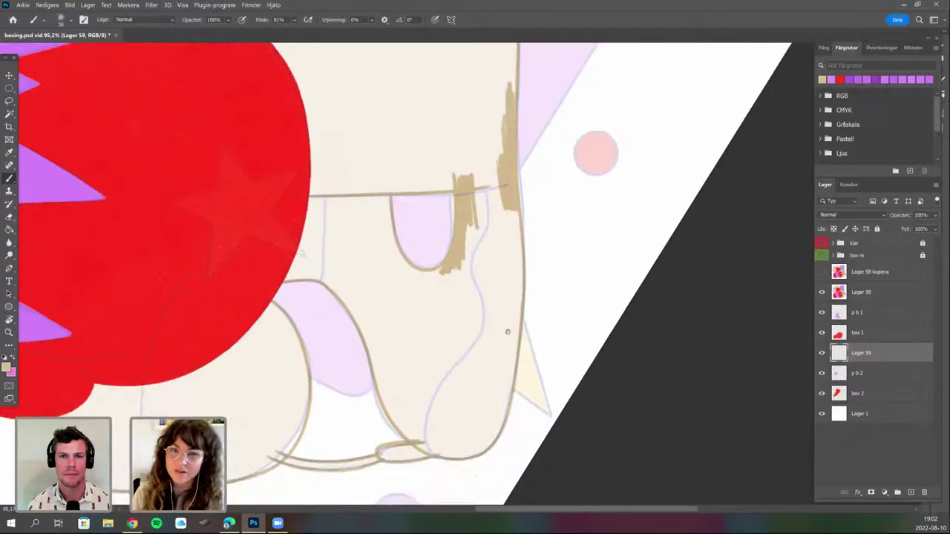
{"action": "mouse_move", "coordinate": [514, 245]}
{"action": "left_mouse_down"}
{"action": "mouse_move", "coordinate": [517, 224]}
{"action": "mouse_move", "coordinate": [519, 275]}
{"action": "left_mouse_up"}
{"action": "left_click", "coordinate": [822, 292]}
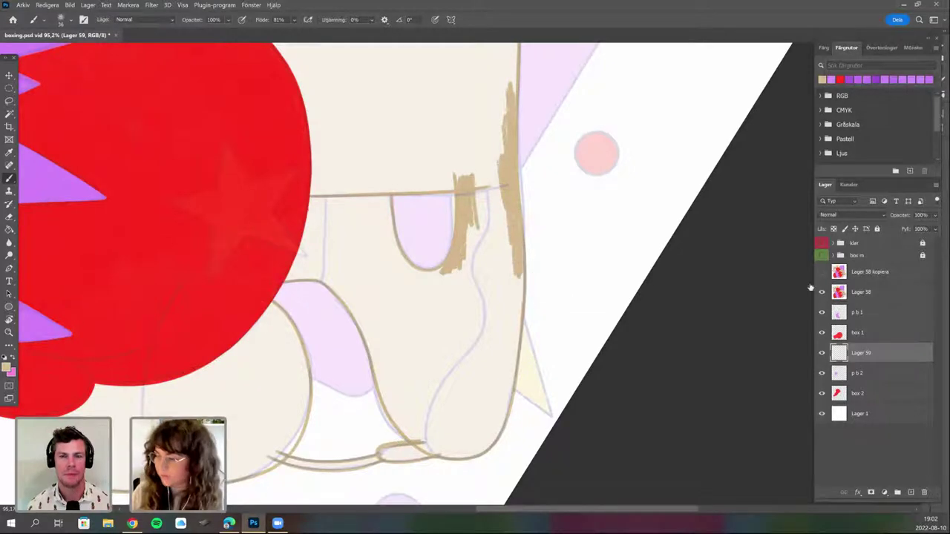
{"action": "mouse_move", "coordinate": [520, 295]}
{"action": "left_mouse_down"}
{"action": "mouse_move", "coordinate": [511, 327]}
{"action": "mouse_move", "coordinate": [518, 300]}
{"action": "left_mouse_up"}
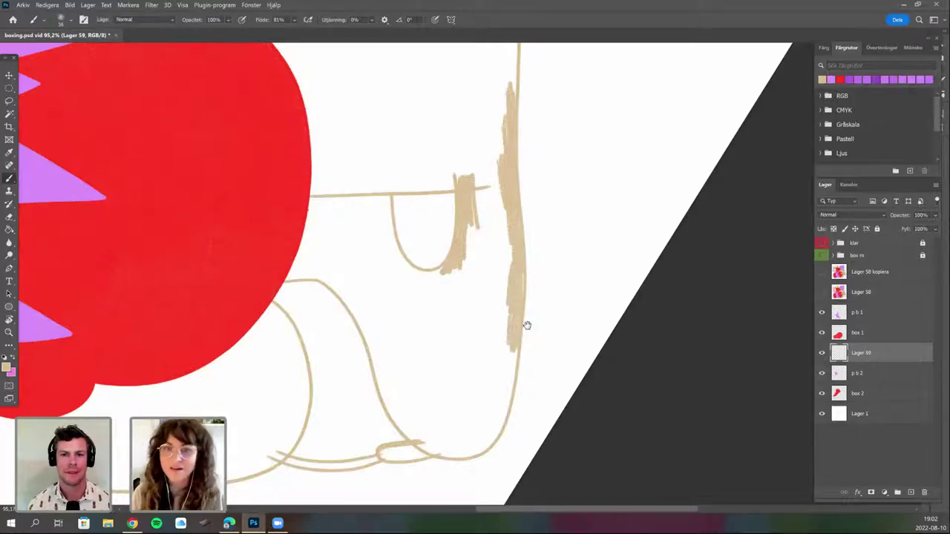
{"action": "mouse_move", "coordinate": [441, 277]}
{"action": "left_mouse_down"}
{"action": "mouse_move", "coordinate": [464, 233]}
{"action": "mouse_move", "coordinate": [444, 248]}
{"action": "mouse_move", "coordinate": [425, 235]}
{"action": "mouse_move", "coordinate": [437, 233]}
{"action": "mouse_move", "coordinate": [401, 187]}
{"action": "mouse_move", "coordinate": [406, 148]}
{"action": "mouse_move", "coordinate": [411, 181]}
{"action": "left_mouse_up"}
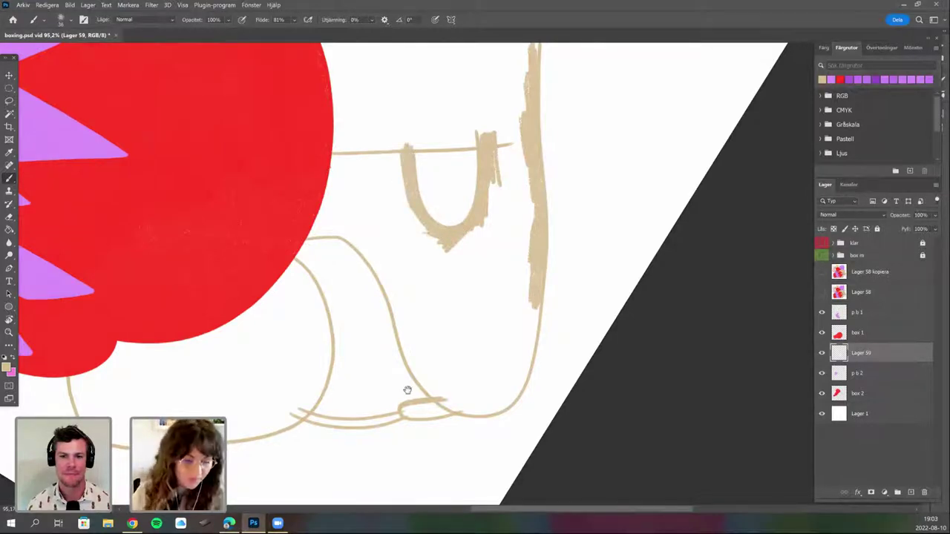
Thicken the large shape's beige edge from the point where the gloves meet up across the rear red glove.
{"action": "scroll", "coordinate": [455, 254], "scroll_direction": "up", "scroll_amount": 3}
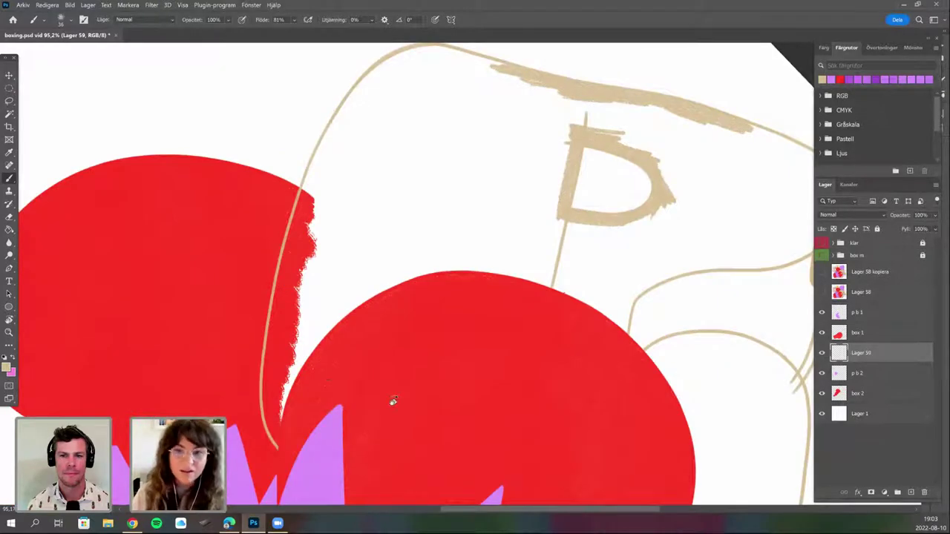
{"action": "scroll", "coordinate": [454, 403], "scroll_direction": "down", "scroll_amount": 1}
{"action": "scroll", "coordinate": [455, 402], "scroll_direction": "left", "scroll_amount": 1}
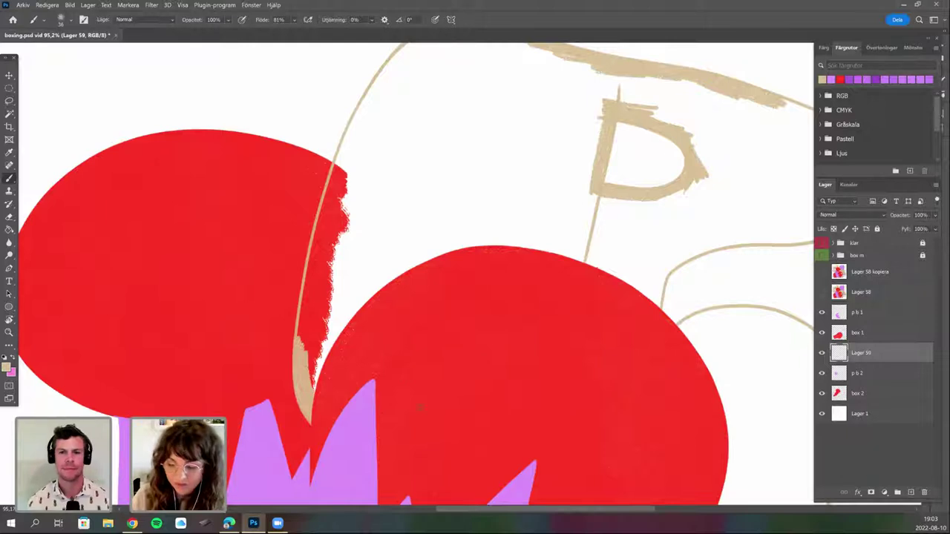
{"action": "left_click_drag", "start_coordinate": [421, 407], "coordinate": [652, 198]}
{"action": "left_click_drag", "start_coordinate": [416, 390], "coordinate": [382, 295]}
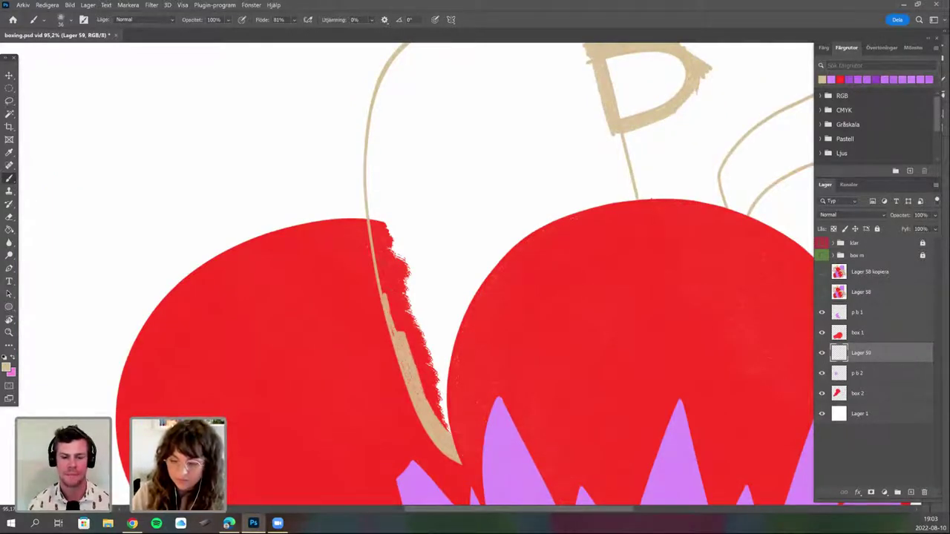
{"action": "left_click_drag", "start_coordinate": [397, 331], "coordinate": [371, 217]}
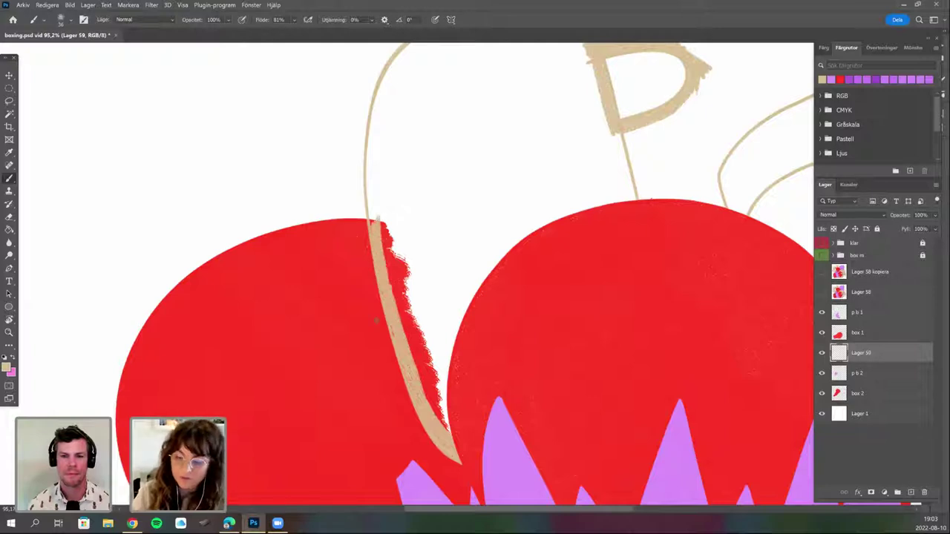
Continue the thick beige edge from above the rear glove around the rounded corner to the existing outer band.
{"action": "scroll", "coordinate": [372, 281], "scroll_direction": "up", "scroll_amount": 3}
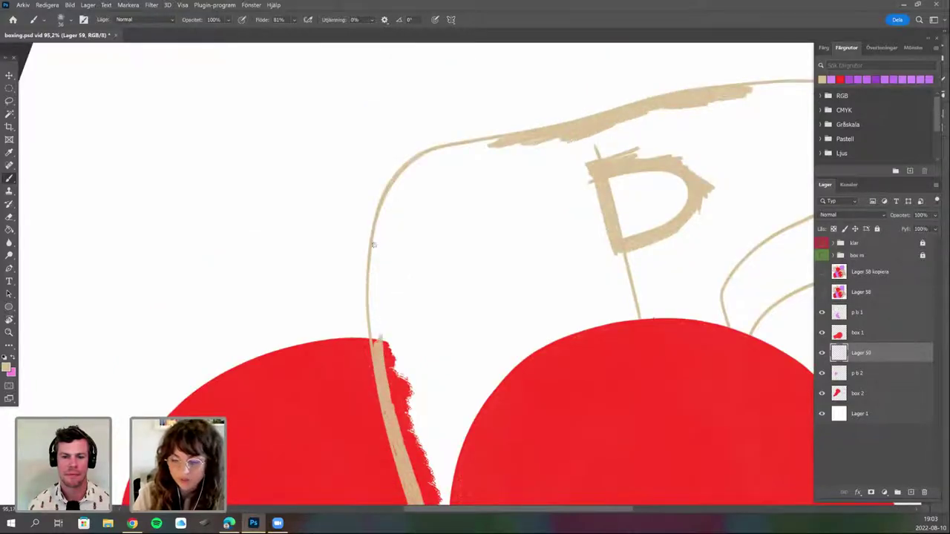
{"action": "left_click_drag", "start_coordinate": [375, 264], "coordinate": [371, 343]}
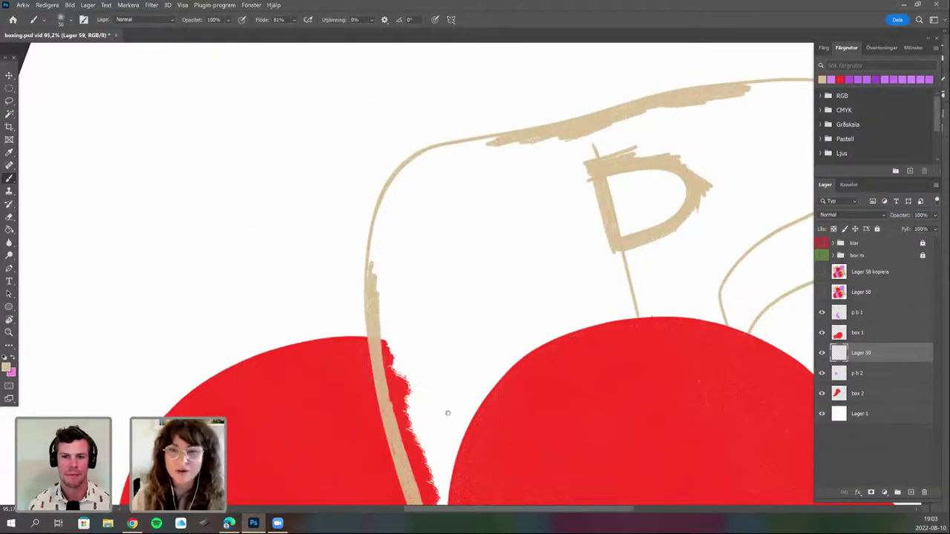
{"action": "scroll", "coordinate": [451, 408], "scroll_direction": "up", "scroll_amount": 2}
{"action": "left_click_drag", "start_coordinate": [394, 374], "coordinate": [378, 264]}
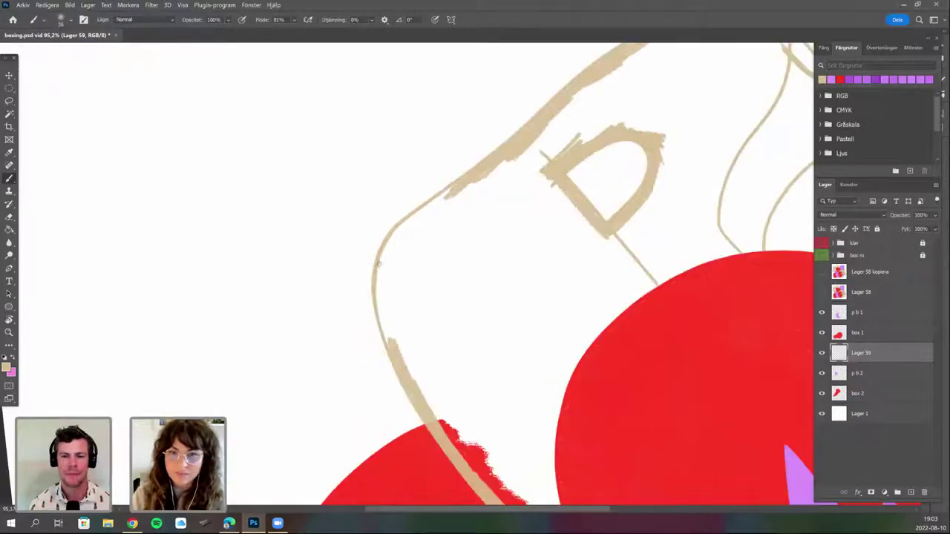
{"action": "scroll", "coordinate": [346, 293], "scroll_direction": "down", "scroll_amount": 2}
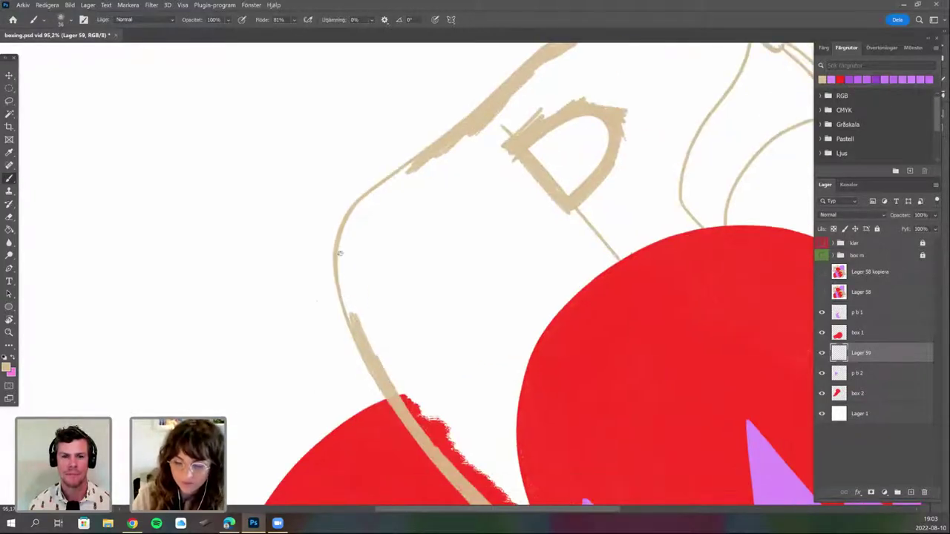
{"action": "mouse_move", "coordinate": [352, 316]}
{"action": "left_mouse_down"}
{"action": "mouse_move", "coordinate": [343, 242]}
{"action": "mouse_move", "coordinate": [368, 198]}
{"action": "mouse_move", "coordinate": [396, 179]}
{"action": "mouse_move", "coordinate": [350, 216]}
{"action": "left_mouse_up"}
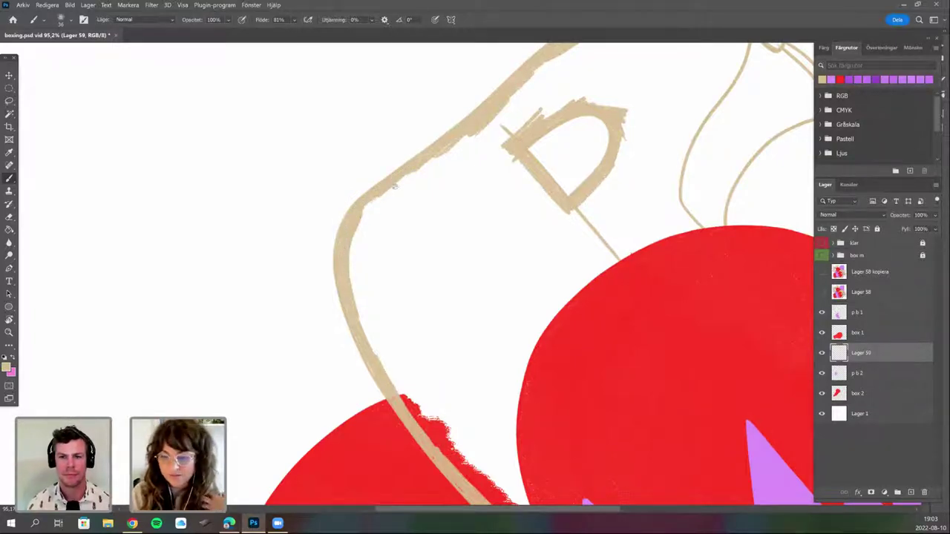
{"action": "left_click_drag", "start_coordinate": [362, 216], "coordinate": [392, 190]}
{"action": "left_click_drag", "start_coordinate": [423, 287], "coordinate": [447, 297]}
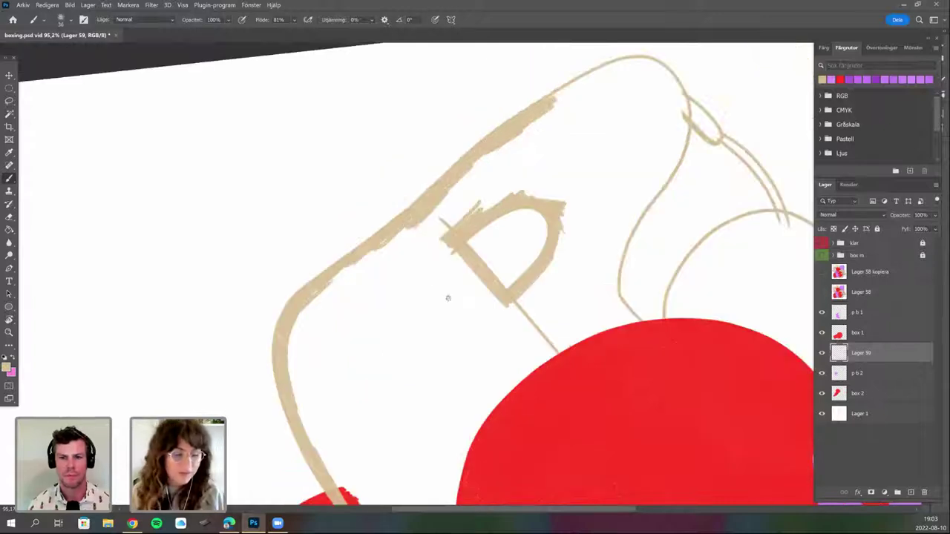
Paint a thick beige band along the large shape's curved inner edge from the strap loop to the front glove.
{"action": "left_click_drag", "start_coordinate": [486, 358], "coordinate": [472, 317]}
{"action": "mouse_move", "coordinate": [672, 128]}
{"action": "left_mouse_down"}
{"action": "mouse_move", "coordinate": [579, 186]}
{"action": "mouse_move", "coordinate": [582, 216]}
{"action": "mouse_move", "coordinate": [530, 285]}
{"action": "mouse_move", "coordinate": [524, 310]}
{"action": "left_mouse_up"}
{"action": "left_click_drag", "start_coordinate": [540, 273], "coordinate": [521, 315]}
{"action": "left_click_drag", "start_coordinate": [536, 290], "coordinate": [520, 321]}
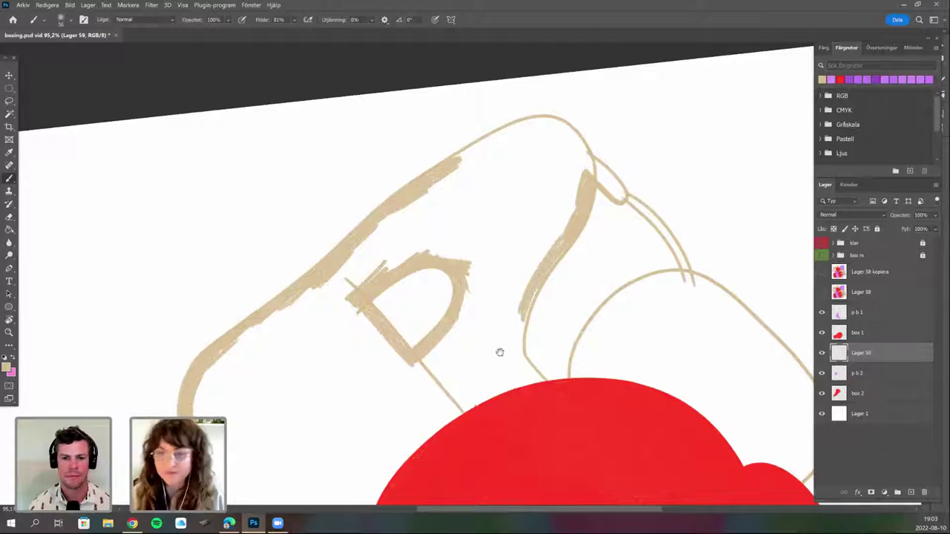
{"action": "left_click_drag", "start_coordinate": [461, 390], "coordinate": [424, 342]}
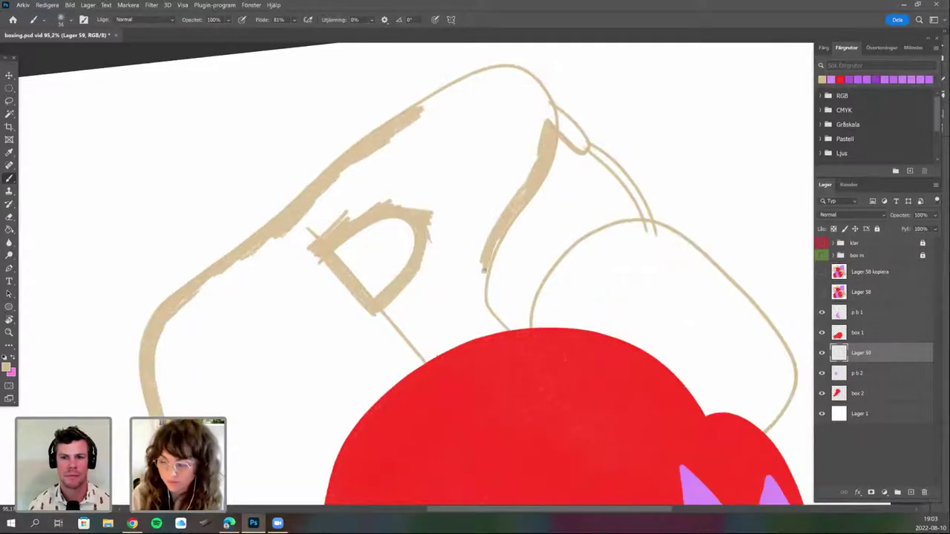
{"action": "key", "text": "r"}
{"action": "left_click_drag", "start_coordinate": [478, 291], "coordinate": [464, 318]}
{"action": "mouse_move", "coordinate": [490, 270]}
{"action": "left_mouse_down"}
{"action": "mouse_move", "coordinate": [458, 341]}
{"action": "mouse_move", "coordinate": [469, 346]}
{"action": "left_mouse_up"}
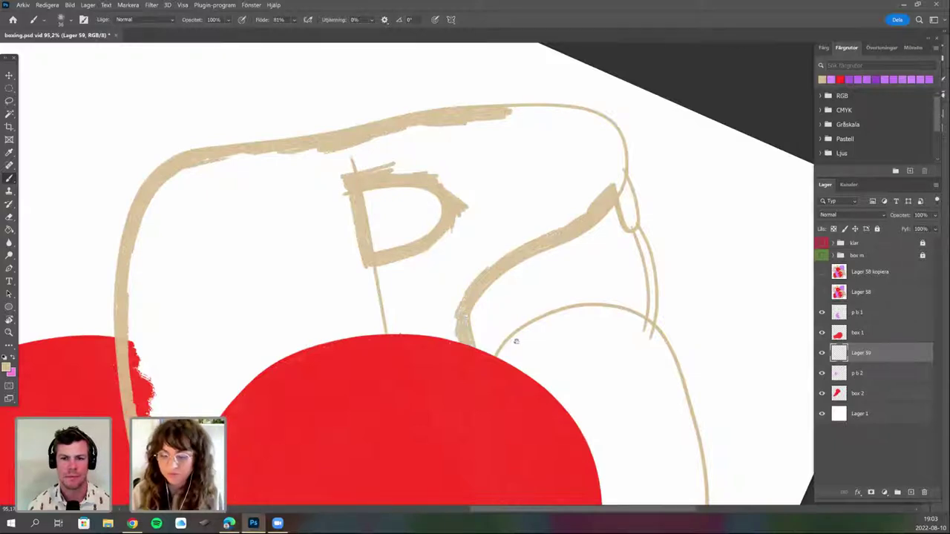
Fill the small strap loop with beige and merge the strap's double line into one solid band.
{"action": "key", "text": "r"}
{"action": "mouse_move", "coordinate": [635, 289]}
{"action": "left_mouse_down"}
{"action": "mouse_move", "coordinate": [643, 308]}
{"action": "mouse_move", "coordinate": [629, 327]}
{"action": "left_mouse_up"}
{"action": "key", "text": "b"}
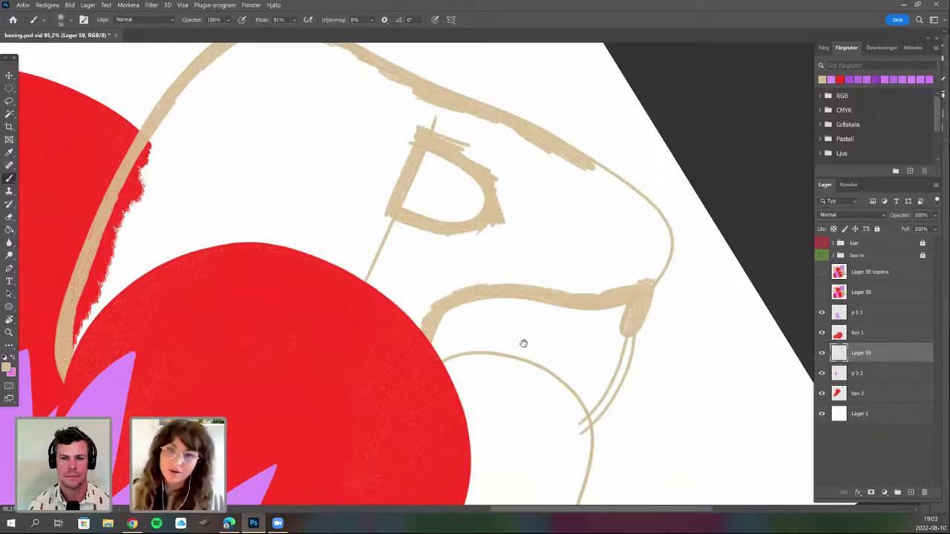
{"action": "left_click_drag", "start_coordinate": [574, 241], "coordinate": [543, 237]}
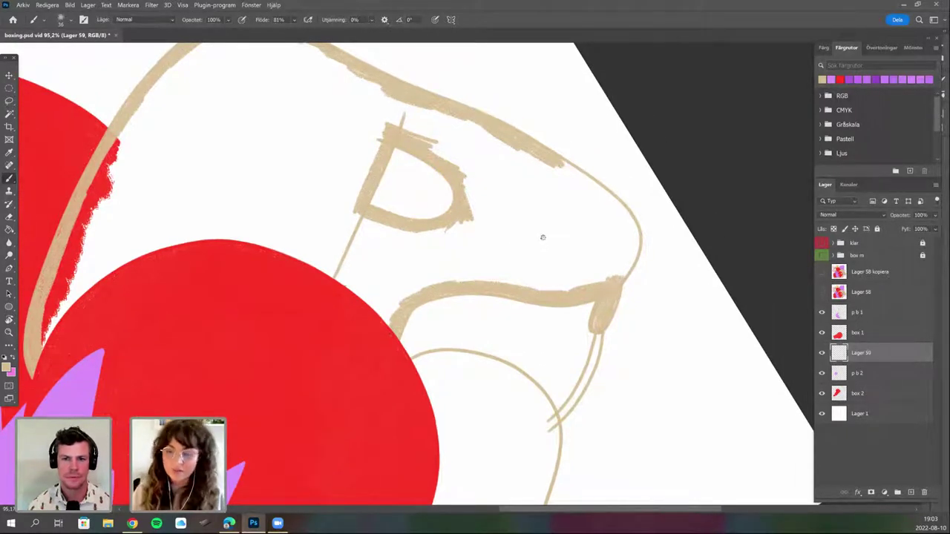
{"action": "scroll", "coordinate": [554, 300], "scroll_direction": "down", "scroll_amount": 3}
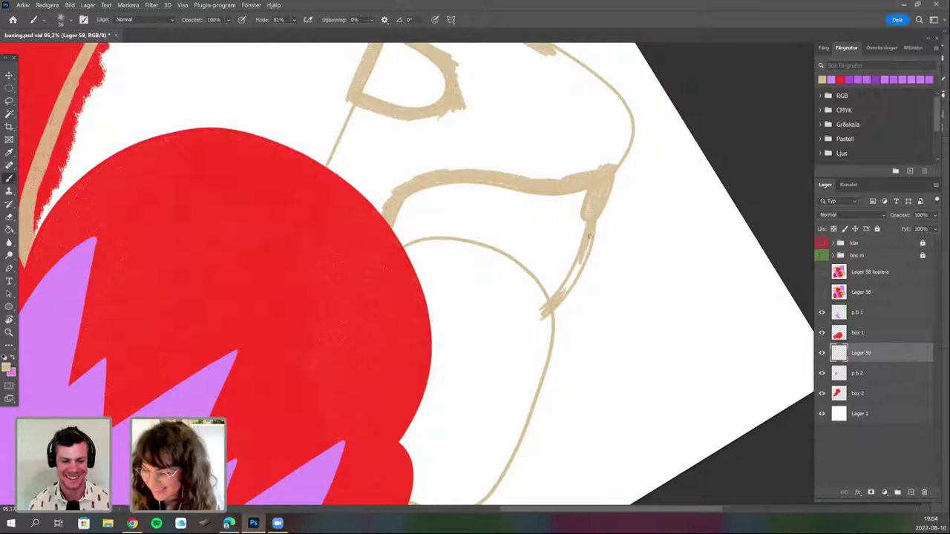
{"action": "mouse_move", "coordinate": [590, 236]}
{"action": "left_mouse_down"}
{"action": "mouse_move", "coordinate": [566, 286]}
{"action": "mouse_move", "coordinate": [578, 259]}
{"action": "left_mouse_up"}
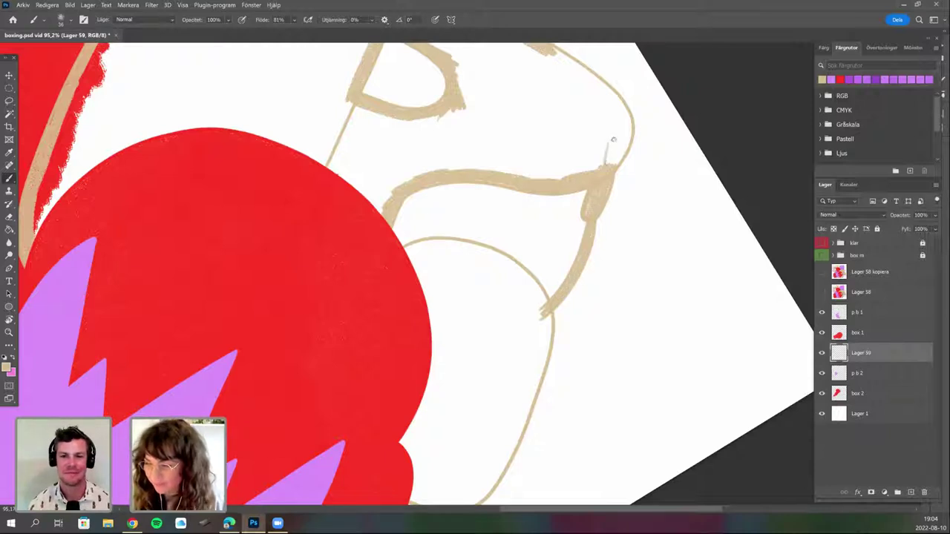
Thicken the remaining outer edge of the large shape around the rounded corner beside the strap loop.
{"action": "mouse_move", "coordinate": [613, 140]}
{"action": "left_mouse_down"}
{"action": "mouse_move", "coordinate": [610, 173]}
{"action": "mouse_move", "coordinate": [620, 148]}
{"action": "left_mouse_up"}
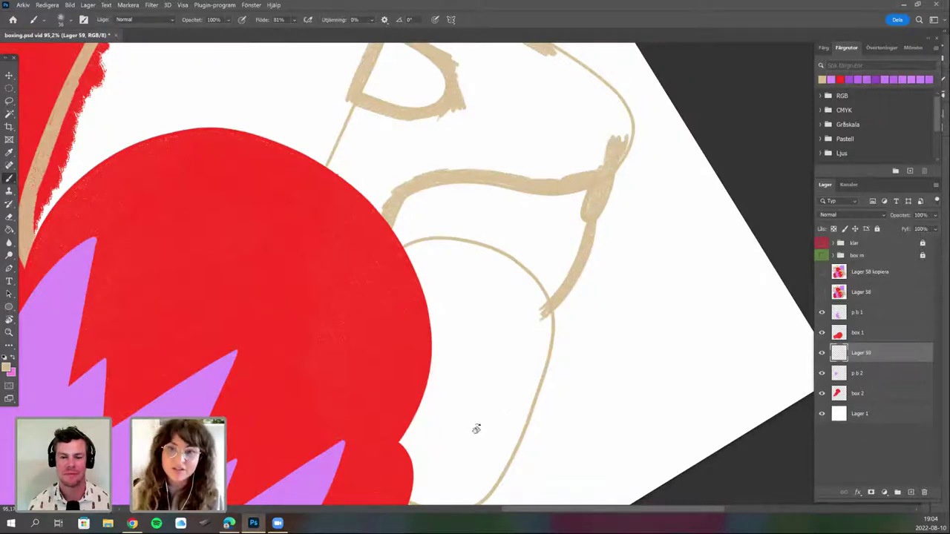
{"action": "scroll", "coordinate": [476, 429], "scroll_direction": "up", "scroll_amount": 2}
{"action": "key", "text": "r"}
{"action": "mouse_move", "coordinate": [457, 379]}
{"action": "left_mouse_down"}
{"action": "mouse_move", "coordinate": [525, 243]}
{"action": "mouse_move", "coordinate": [506, 232]}
{"action": "mouse_move", "coordinate": [510, 203]}
{"action": "mouse_move", "coordinate": [541, 272]}
{"action": "left_mouse_up"}
{"action": "key", "text": "b"}
{"action": "scroll", "coordinate": [476, 322], "scroll_direction": "down", "scroll_amount": 1}
{"action": "key", "text": "r"}
{"action": "mouse_move", "coordinate": [536, 224]}
{"action": "left_mouse_down"}
{"action": "mouse_move", "coordinate": [506, 277]}
{"action": "mouse_move", "coordinate": [520, 264]}
{"action": "mouse_move", "coordinate": [518, 275]}
{"action": "mouse_move", "coordinate": [487, 285]}
{"action": "mouse_move", "coordinate": [519, 263]}
{"action": "left_mouse_up"}
{"action": "key", "text": "r"}
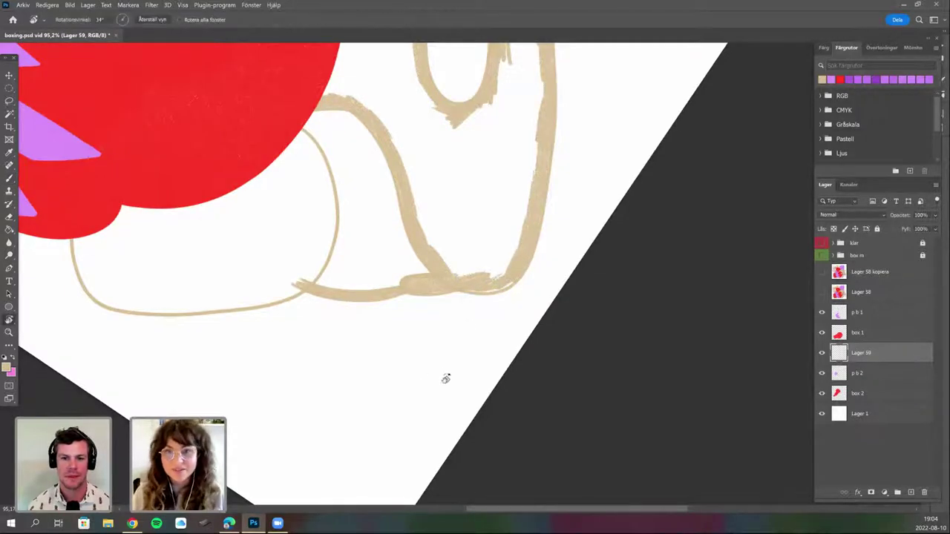
{"action": "mouse_move", "coordinate": [354, 401]}
{"action": "left_mouse_down"}
{"action": "mouse_move", "coordinate": [218, 346]}
{"action": "mouse_move", "coordinate": [443, 382]}
{"action": "mouse_move", "coordinate": [378, 386]}
{"action": "mouse_move", "coordinate": [346, 354]}
{"action": "left_mouse_up"}
{"action": "key", "text": "b"}
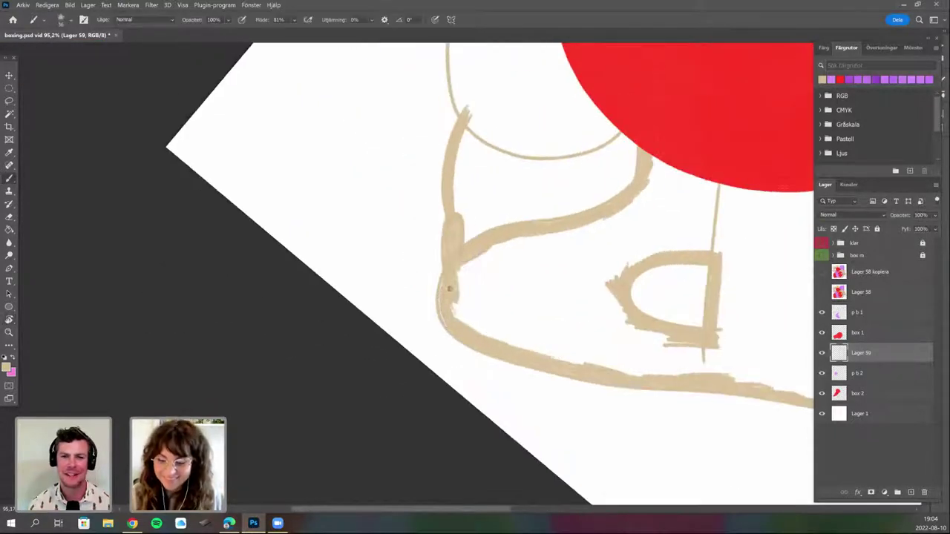
{"action": "left_click_drag", "start_coordinate": [444, 349], "coordinate": [436, 375]}
Thicken the outer edge of the smaller rounded beige shape from the strap to the front glove.
{"action": "mouse_move", "coordinate": [431, 229]}
{"action": "left_mouse_down"}
{"action": "mouse_move", "coordinate": [411, 326]}
{"action": "mouse_move", "coordinate": [428, 154]}
{"action": "left_mouse_up"}
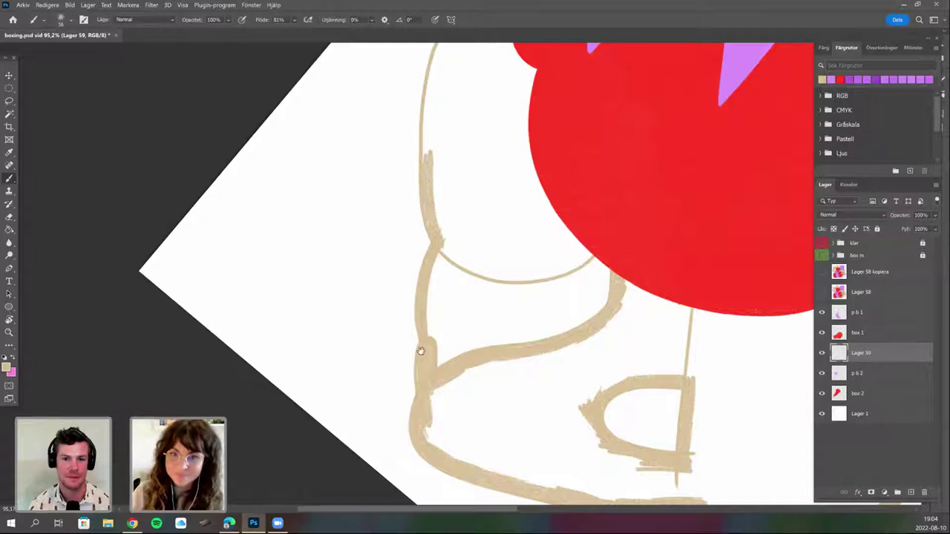
{"action": "left_click_drag", "start_coordinate": [421, 351], "coordinate": [416, 373]}
{"action": "mouse_move", "coordinate": [419, 180]}
{"action": "left_mouse_down"}
{"action": "mouse_move", "coordinate": [409, 327]}
{"action": "mouse_move", "coordinate": [427, 217]}
{"action": "mouse_move", "coordinate": [404, 218]}
{"action": "mouse_move", "coordinate": [391, 244]}
{"action": "mouse_move", "coordinate": [403, 259]}
{"action": "mouse_move", "coordinate": [407, 221]}
{"action": "left_mouse_up"}
{"action": "key", "text": "r"}
{"action": "key", "text": "b"}
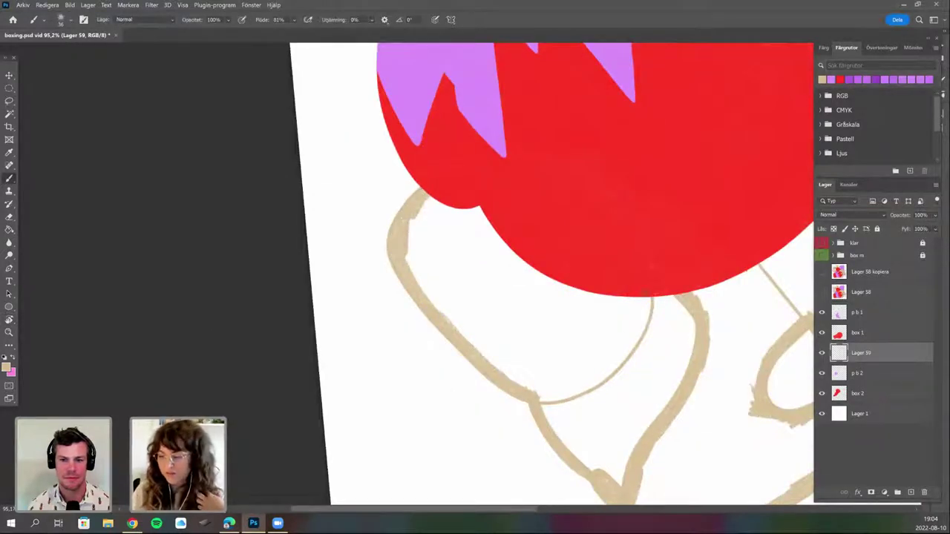
Thicken the smaller rounded shape's inner curve from the front glove back to the strap.
{"action": "left_click_drag", "start_coordinate": [646, 310], "coordinate": [643, 322]}
{"action": "scroll", "coordinate": [611, 356], "scroll_direction": "down", "scroll_amount": 2}
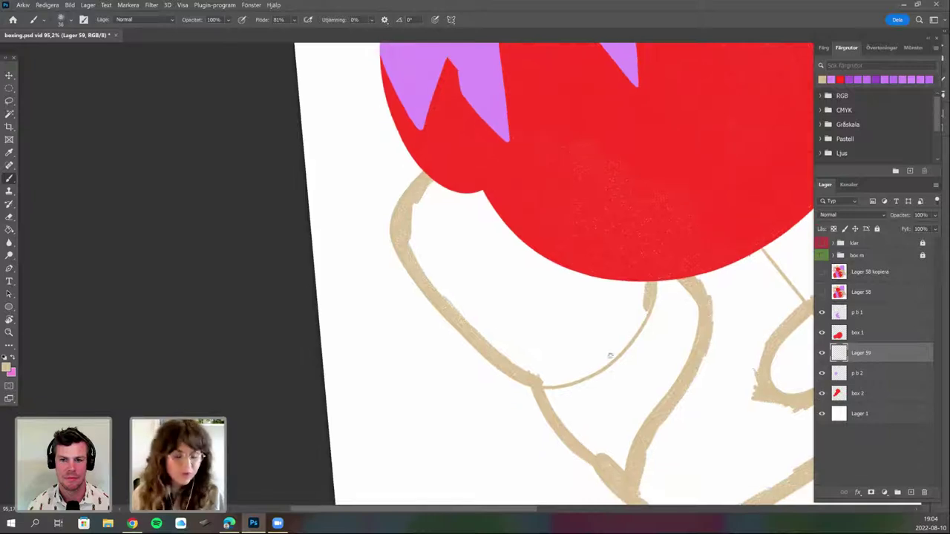
{"action": "key", "text": "r"}
{"action": "mouse_move", "coordinate": [536, 410]}
{"action": "left_mouse_down"}
{"action": "mouse_move", "coordinate": [561, 265]}
{"action": "mouse_move", "coordinate": [486, 335]}
{"action": "left_mouse_up"}
{"action": "key", "text": "b"}
{"action": "mouse_move", "coordinate": [564, 260]}
{"action": "left_mouse_down"}
{"action": "mouse_move", "coordinate": [556, 315]}
{"action": "mouse_move", "coordinate": [530, 351]}
{"action": "mouse_move", "coordinate": [559, 302]}
{"action": "mouse_move", "coordinate": [533, 347]}
{"action": "mouse_move", "coordinate": [490, 380]}
{"action": "left_mouse_up"}
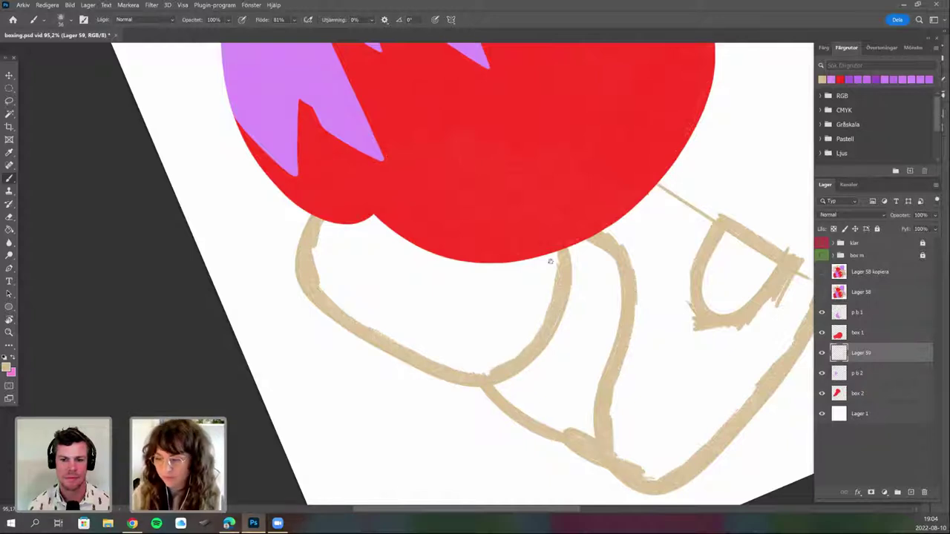
{"action": "left_click_drag", "start_coordinate": [551, 262], "coordinate": [557, 287]}
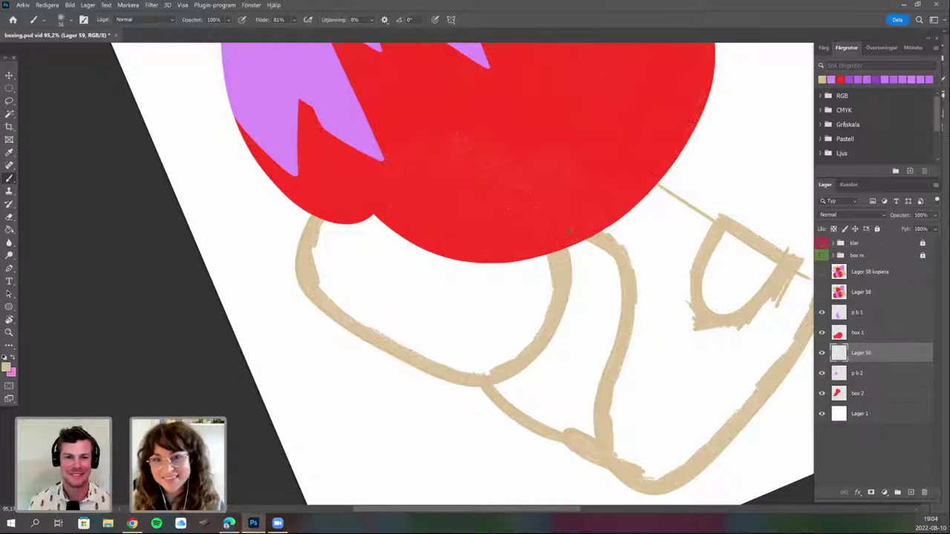
Set the brush size to 77 px and fill the smaller rounded shape completely with beige.
{"action": "right_click", "coordinate": [439, 297]}
{"action": "left_click_drag", "start_coordinate": [498, 258], "coordinate": [511, 257]}
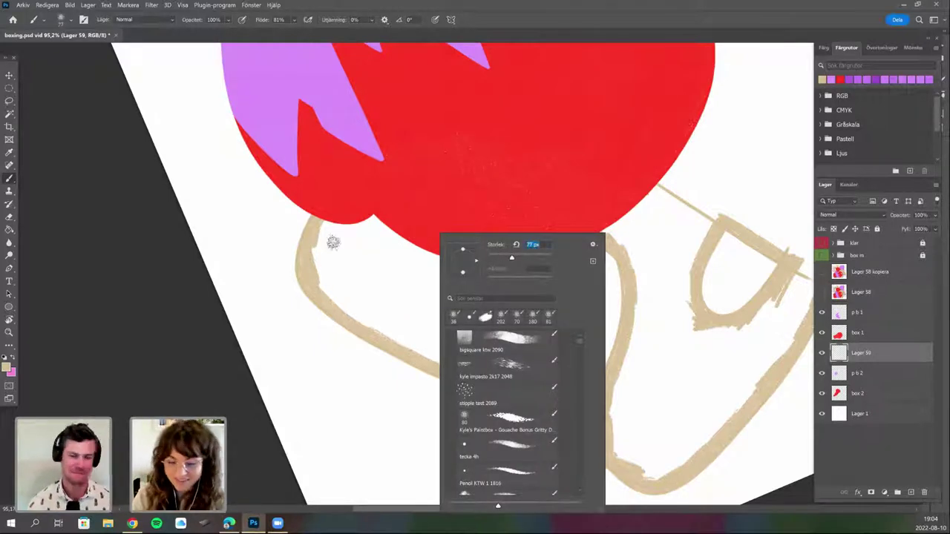
{"action": "mouse_move", "coordinate": [318, 256]}
{"action": "left_mouse_down"}
{"action": "mouse_move", "coordinate": [325, 219]}
{"action": "mouse_move", "coordinate": [346, 264]}
{"action": "mouse_move", "coordinate": [351, 230]}
{"action": "mouse_move", "coordinate": [385, 270]}
{"action": "mouse_move", "coordinate": [390, 228]}
{"action": "mouse_move", "coordinate": [421, 268]}
{"action": "mouse_move", "coordinate": [428, 248]}
{"action": "mouse_move", "coordinate": [451, 282]}
{"action": "mouse_move", "coordinate": [460, 253]}
{"action": "mouse_move", "coordinate": [479, 253]}
{"action": "mouse_move", "coordinate": [476, 268]}
{"action": "mouse_move", "coordinate": [467, 253]}
{"action": "mouse_move", "coordinate": [502, 317]}
{"action": "mouse_move", "coordinate": [505, 269]}
{"action": "mouse_move", "coordinate": [525, 310]}
{"action": "mouse_move", "coordinate": [525, 259]}
{"action": "mouse_move", "coordinate": [547, 304]}
{"action": "mouse_move", "coordinate": [547, 254]}
{"action": "mouse_move", "coordinate": [520, 347]}
{"action": "mouse_move", "coordinate": [510, 355]}
{"action": "mouse_move", "coordinate": [466, 338]}
{"action": "mouse_move", "coordinate": [495, 369]}
{"action": "mouse_move", "coordinate": [498, 341]}
{"action": "mouse_move", "coordinate": [520, 351]}
{"action": "mouse_move", "coordinate": [491, 314]}
{"action": "mouse_move", "coordinate": [431, 348]}
{"action": "mouse_move", "coordinate": [458, 369]}
{"action": "mouse_move", "coordinate": [430, 314]}
{"action": "mouse_move", "coordinate": [473, 335]}
{"action": "mouse_move", "coordinate": [450, 284]}
{"action": "left_mouse_up"}
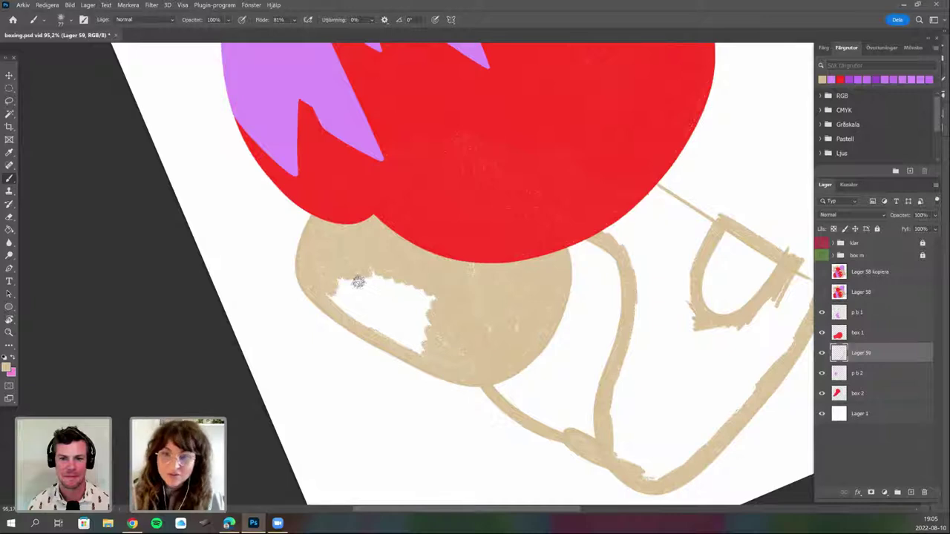
{"action": "mouse_move", "coordinate": [347, 257]}
{"action": "left_mouse_down"}
{"action": "mouse_move", "coordinate": [385, 338]}
{"action": "mouse_move", "coordinate": [360, 312]}
{"action": "mouse_move", "coordinate": [429, 341]}
{"action": "mouse_move", "coordinate": [391, 279]}
{"action": "mouse_move", "coordinate": [442, 319]}
{"action": "mouse_move", "coordinate": [388, 264]}
{"action": "mouse_move", "coordinate": [397, 302]}
{"action": "mouse_move", "coordinate": [370, 297]}
{"action": "mouse_move", "coordinate": [365, 310]}
{"action": "mouse_move", "coordinate": [346, 286]}
{"action": "mouse_move", "coordinate": [410, 300]}
{"action": "mouse_move", "coordinate": [454, 295]}
{"action": "mouse_move", "coordinate": [486, 351]}
{"action": "mouse_move", "coordinate": [486, 250]}
{"action": "left_mouse_up"}
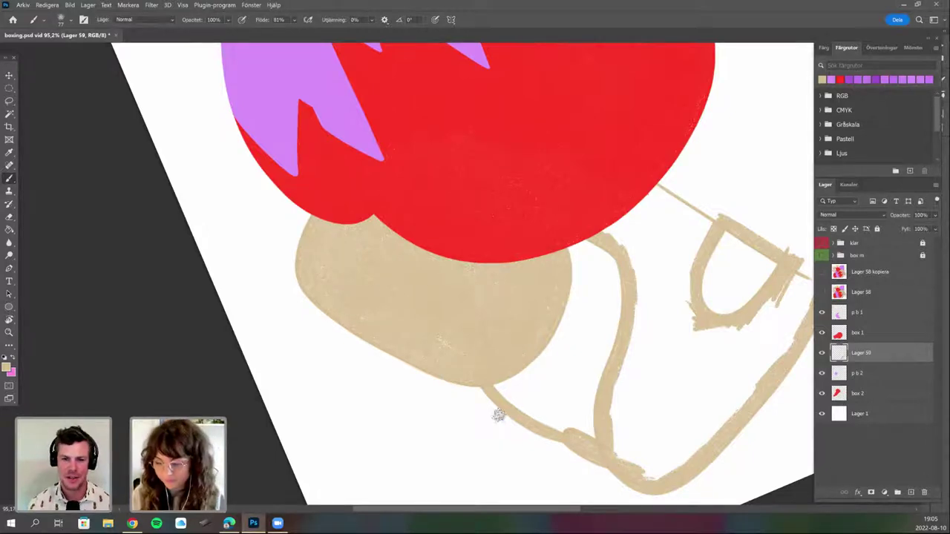
Fill the large shape's corner near the strap loop and the area between the U-shaped opening and the outer edge.
{"action": "left_click_drag", "start_coordinate": [539, 411], "coordinate": [512, 406]}
{"action": "mouse_move", "coordinate": [554, 446]}
{"action": "left_mouse_down"}
{"action": "mouse_move", "coordinate": [594, 418]}
{"action": "mouse_move", "coordinate": [643, 335]}
{"action": "left_mouse_up"}
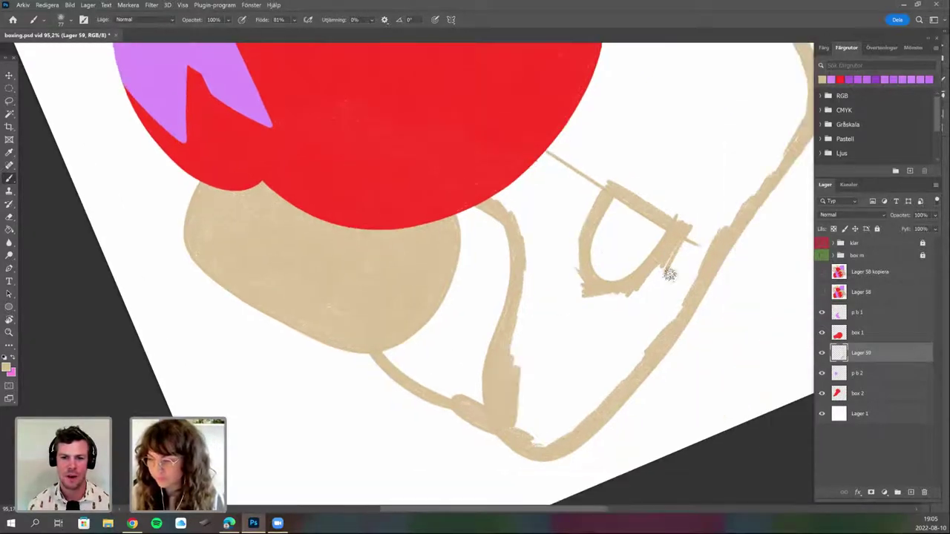
{"action": "mouse_move", "coordinate": [671, 275]}
{"action": "left_mouse_down"}
{"action": "mouse_move", "coordinate": [699, 261]}
{"action": "mouse_move", "coordinate": [655, 289]}
{"action": "mouse_move", "coordinate": [650, 277]}
{"action": "mouse_move", "coordinate": [675, 299]}
{"action": "left_mouse_up"}
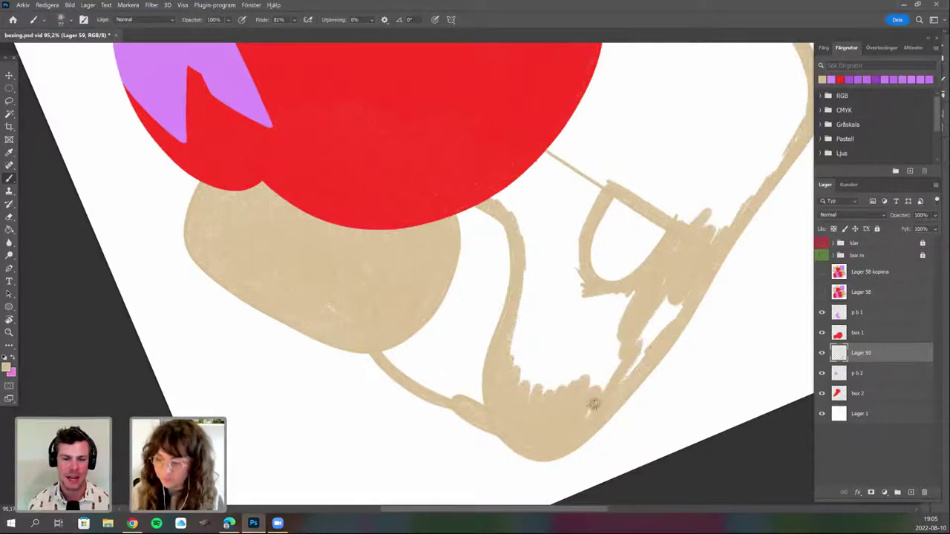
{"action": "mouse_move", "coordinate": [594, 403]}
{"action": "left_mouse_down"}
{"action": "mouse_move", "coordinate": [611, 356]}
{"action": "mouse_move", "coordinate": [582, 382]}
{"action": "left_mouse_up"}
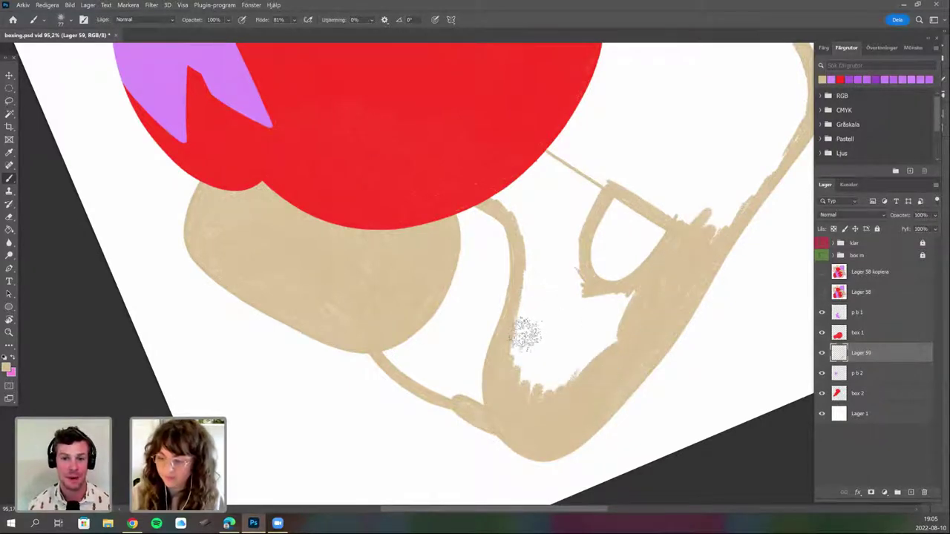
Enlarge the brush to 183 px and fill the large shape around the U-shaped opening up to the front glove.
{"action": "right_click", "coordinate": [585, 328]}
{"action": "left_click_drag", "start_coordinate": [530, 282], "coordinate": [567, 338]}
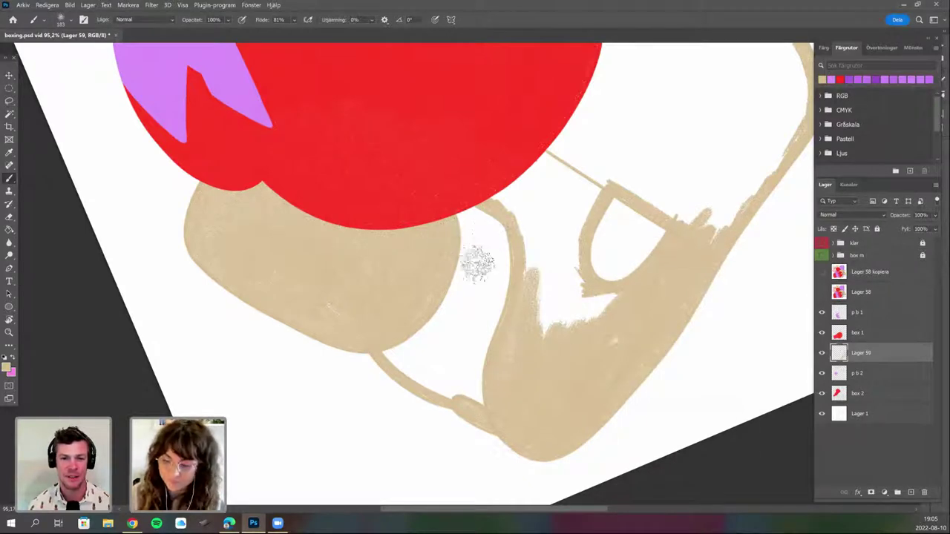
{"action": "mouse_move", "coordinate": [550, 317]}
{"action": "left_mouse_down"}
{"action": "mouse_move", "coordinate": [509, 343]}
{"action": "mouse_move", "coordinate": [526, 339]}
{"action": "mouse_move", "coordinate": [503, 303]}
{"action": "left_mouse_up"}
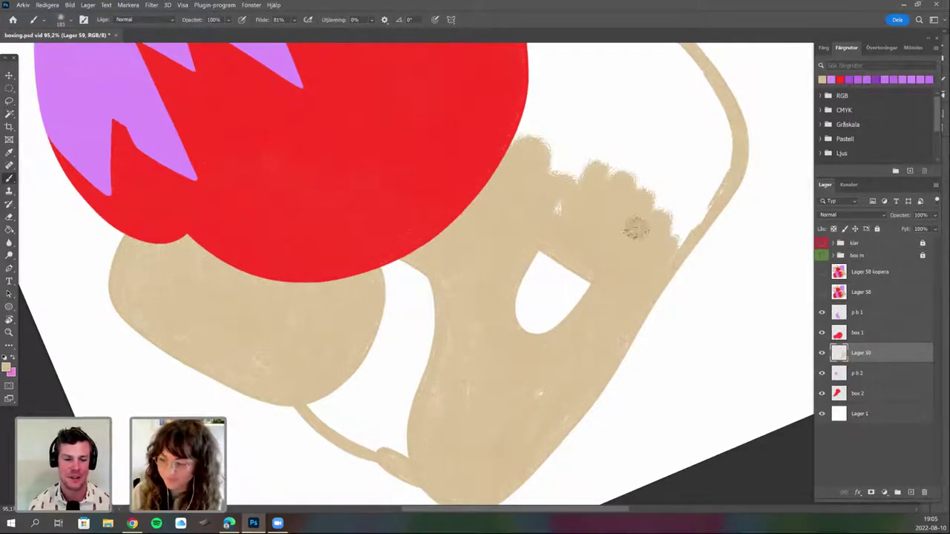
Fill the remaining white area of the large beige shape between the two gloves and its outer edge.
{"action": "scroll", "coordinate": [530, 314], "scroll_direction": "down", "scroll_amount": 2}
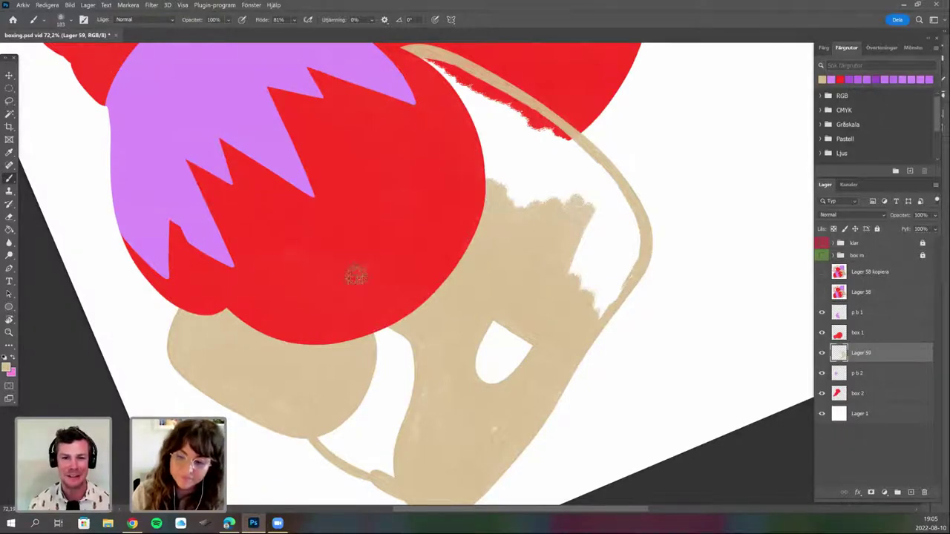
{"action": "key", "text": "r"}
{"action": "left_click_drag", "start_coordinate": [367, 176], "coordinate": [401, 178]}
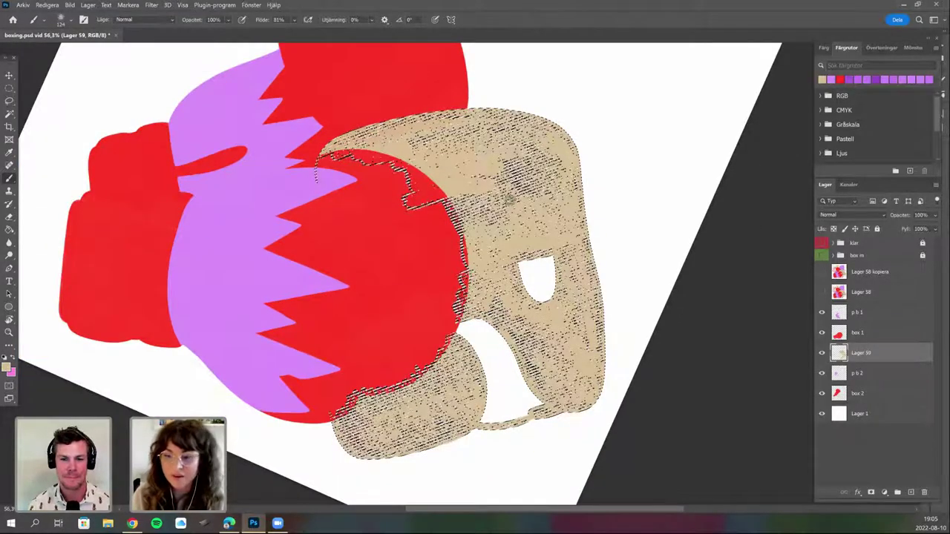
Enlarge the brush to 322 px, paint the whole selected shape solid beige, and clear the selection.
{"action": "key", "text": "ctrl+alt+e"}
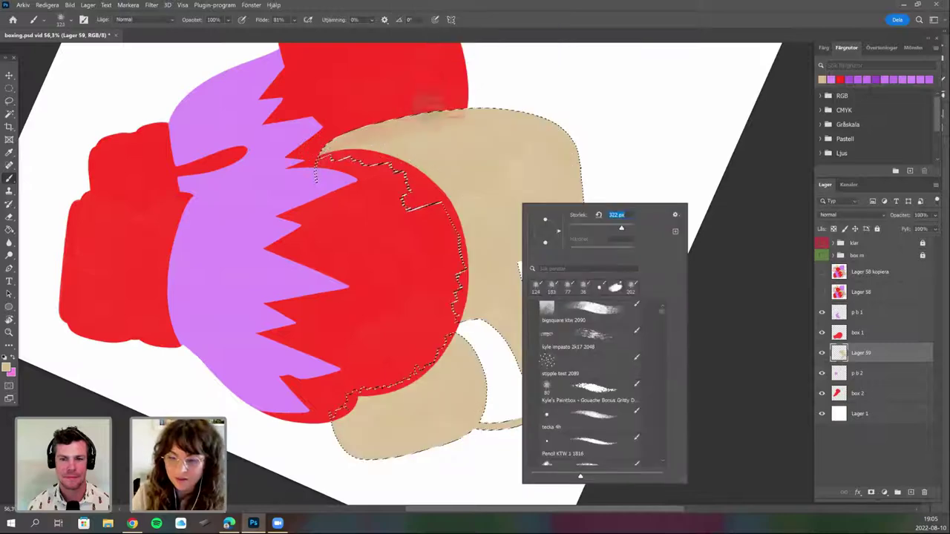
{"action": "left_click", "coordinate": [516, 142]}
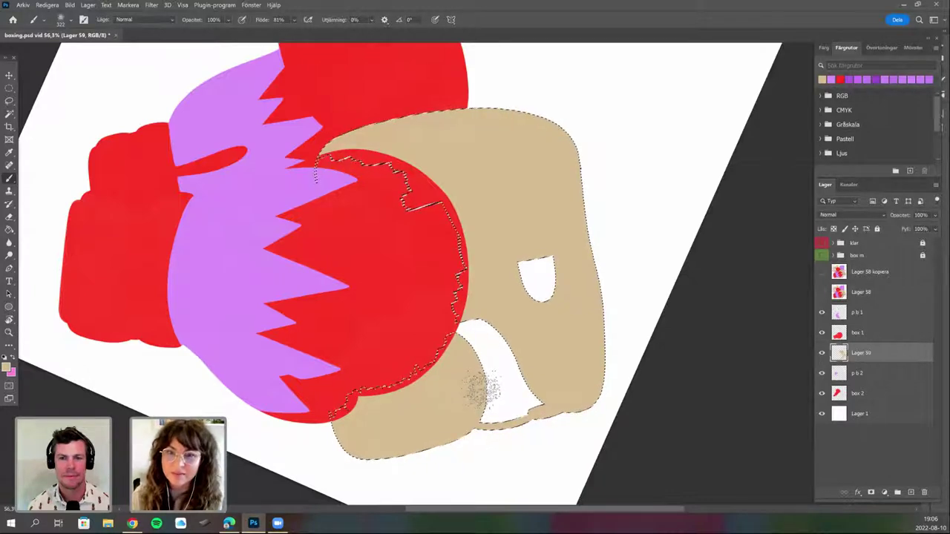
{"action": "key", "text": "ctrl+d"}
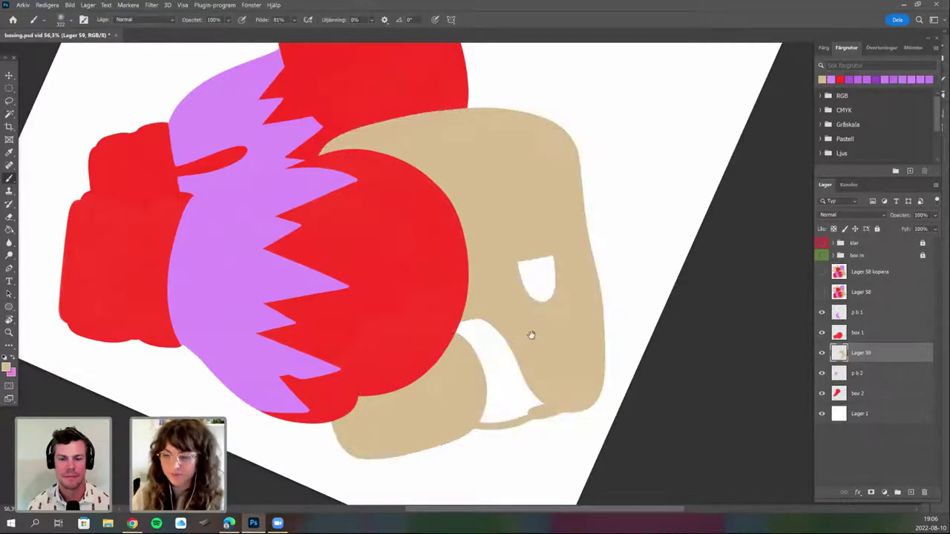
Inspect the finished beige shape's edges up close, reset the canvas rotation, and examine the whole composition.
{"action": "left_click_drag", "start_coordinate": [536, 332], "coordinate": [508, 364]}
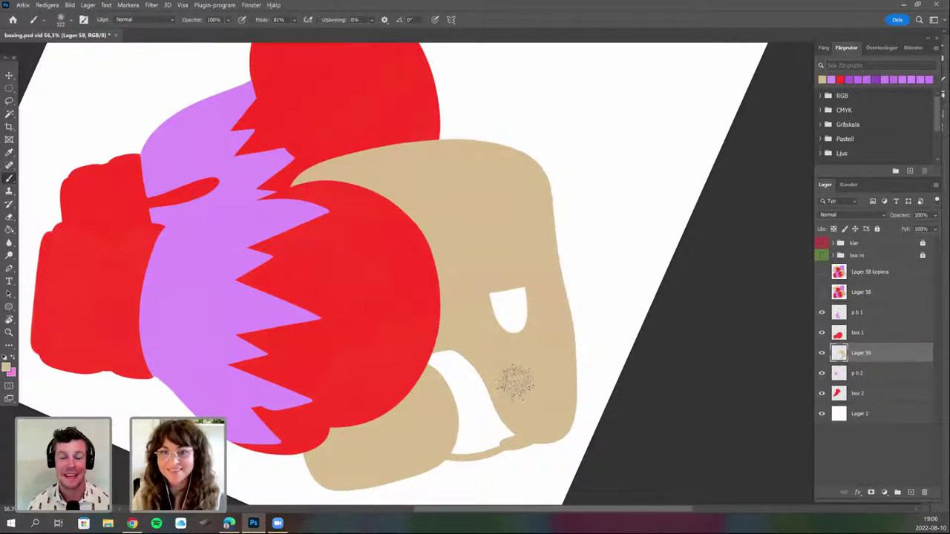
{"action": "scroll", "coordinate": [542, 366], "scroll_direction": "up", "scroll_amount": 2}
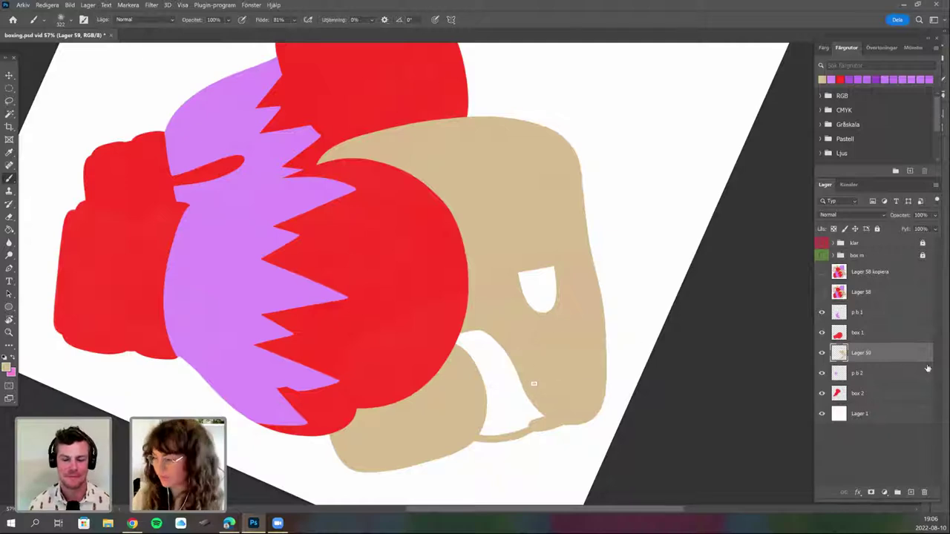
{"action": "scroll", "coordinate": [534, 365], "scroll_direction": "up", "scroll_amount": 3}
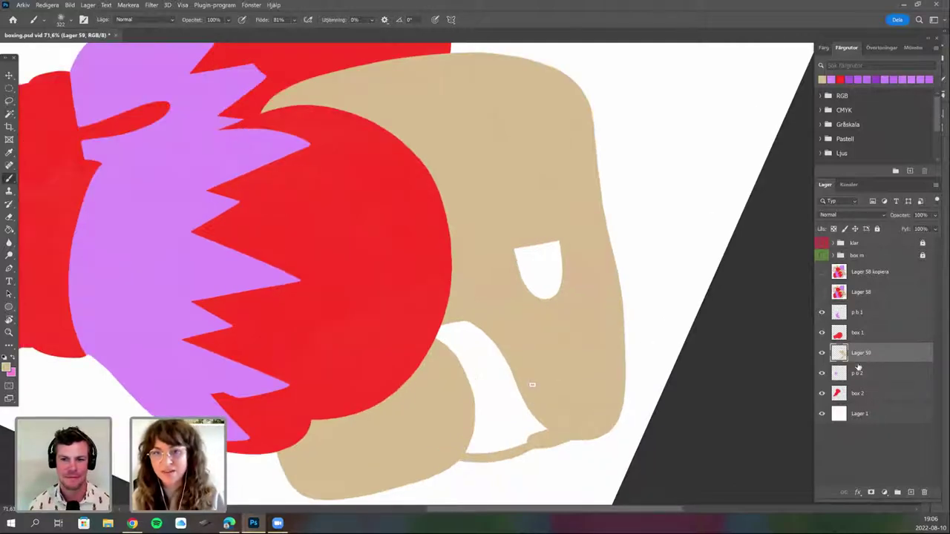
{"action": "left_click_drag", "start_coordinate": [605, 406], "coordinate": [628, 393]}
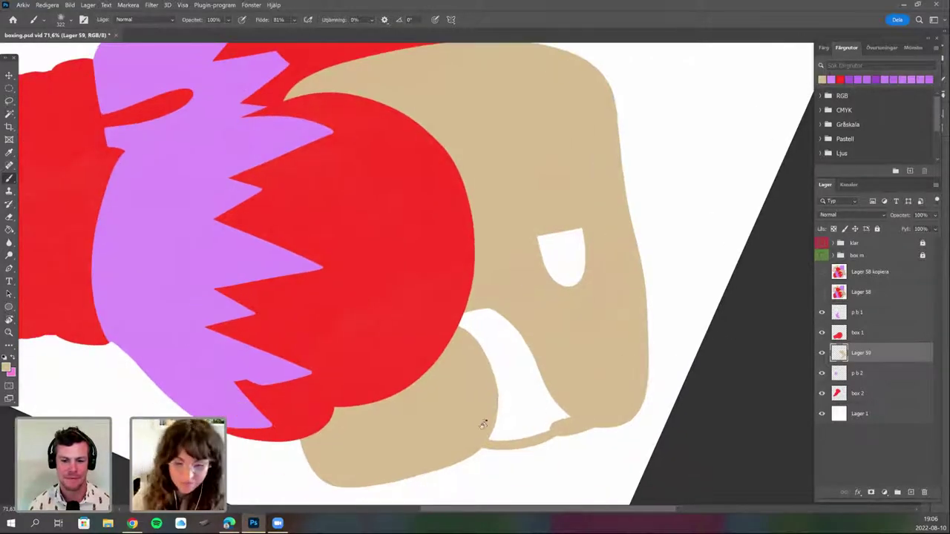
{"action": "key", "text": "r"}
{"action": "left_click_drag", "start_coordinate": [569, 428], "coordinate": [560, 436]}
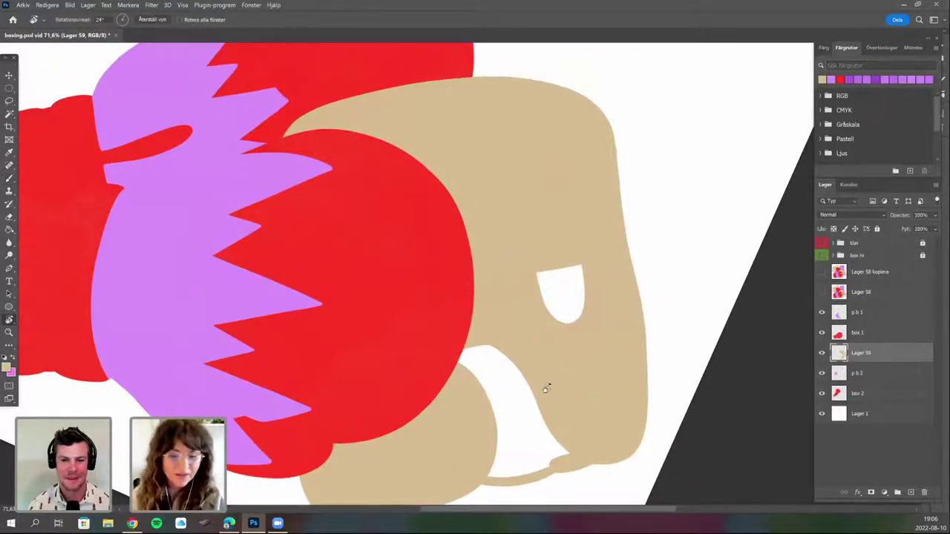
{"action": "key", "text": "Escape"}
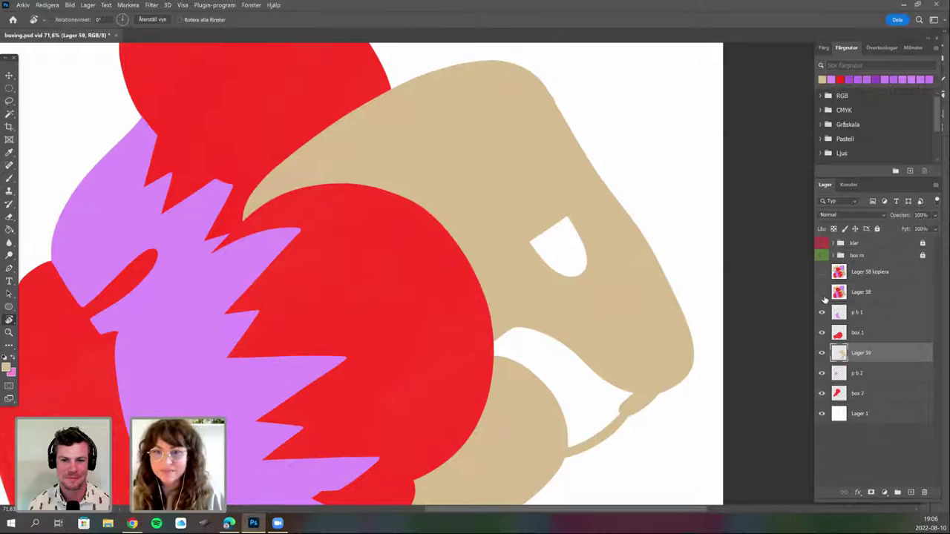
{"action": "key", "text": "ctrl+0"}
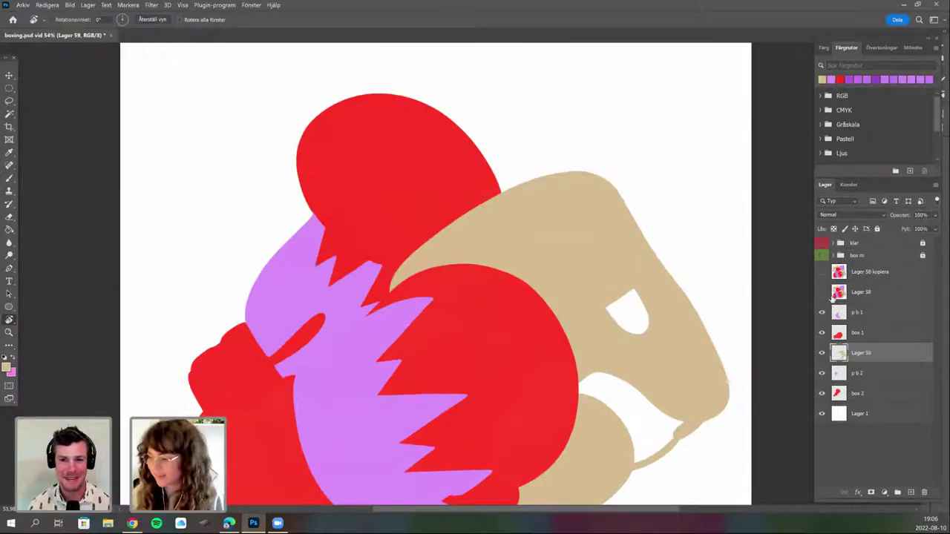
Show the faded sketch Lager 58 and sample purple from the full-colour Lager 58 kopiera, leaving that copy hidden.
{"action": "left_click", "coordinate": [822, 292]}
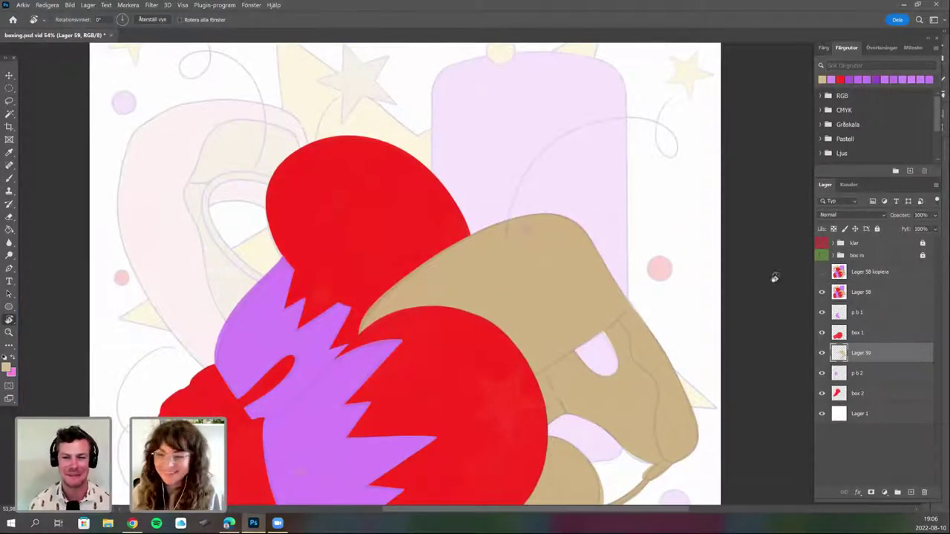
{"action": "left_click_drag", "start_coordinate": [534, 423], "coordinate": [574, 359]}
{"action": "left_click_drag", "start_coordinate": [702, 332], "coordinate": [681, 367]}
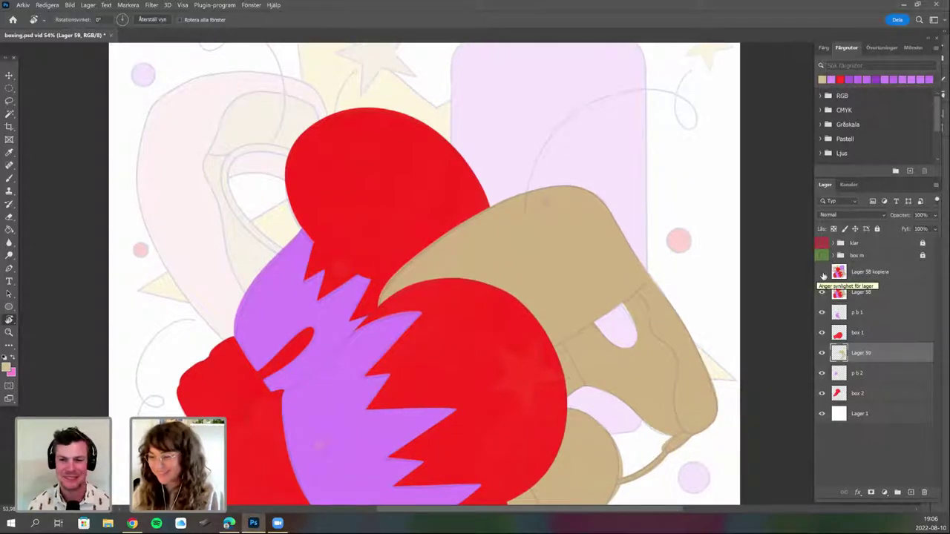
{"action": "left_click", "coordinate": [822, 273]}
{"action": "key", "text": "b"}
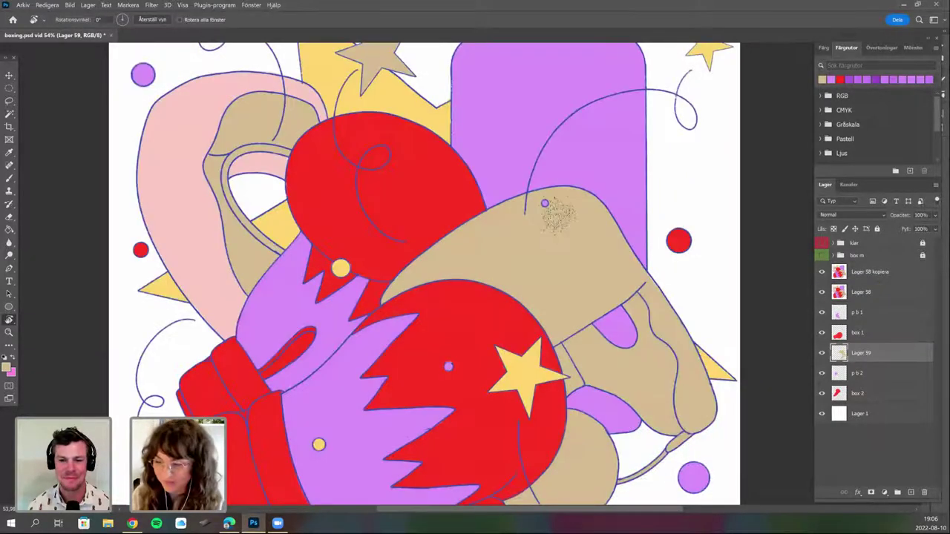
{"action": "left_click", "coordinate": [823, 272]}
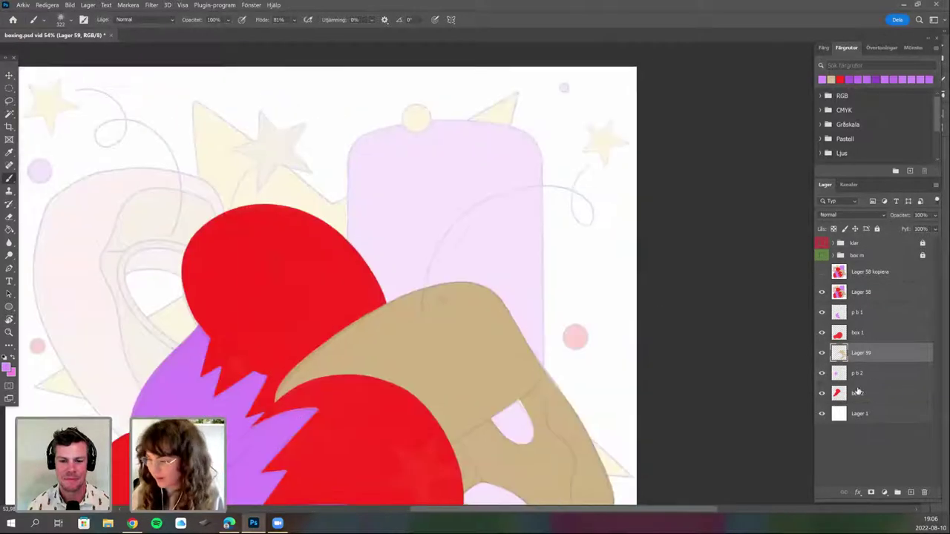
Add a new empty layer directly beneath box 2 and rename the beige shape's layer helmet.
{"action": "left_click", "coordinate": [858, 395]}
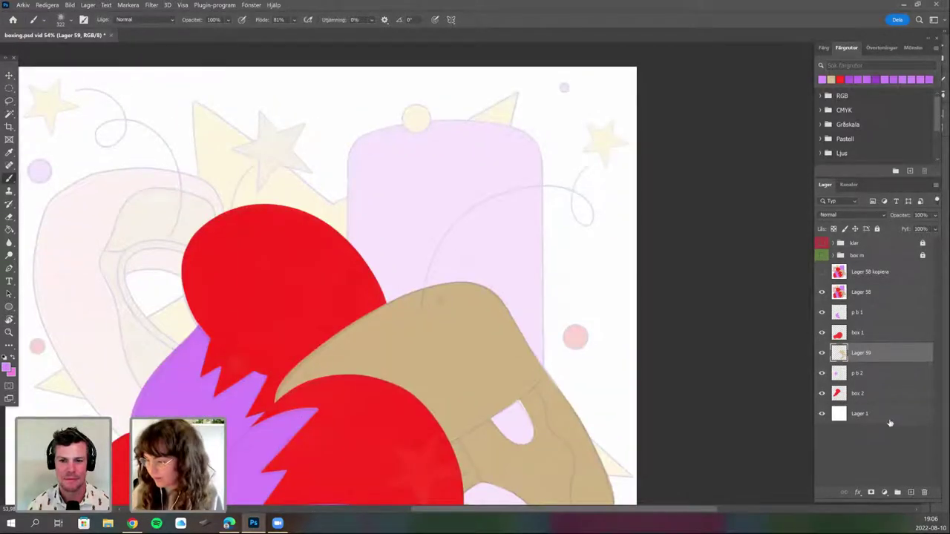
{"action": "left_click", "coordinate": [911, 492], "text": "ctrl"}
{"action": "double_click", "coordinate": [879, 354]}
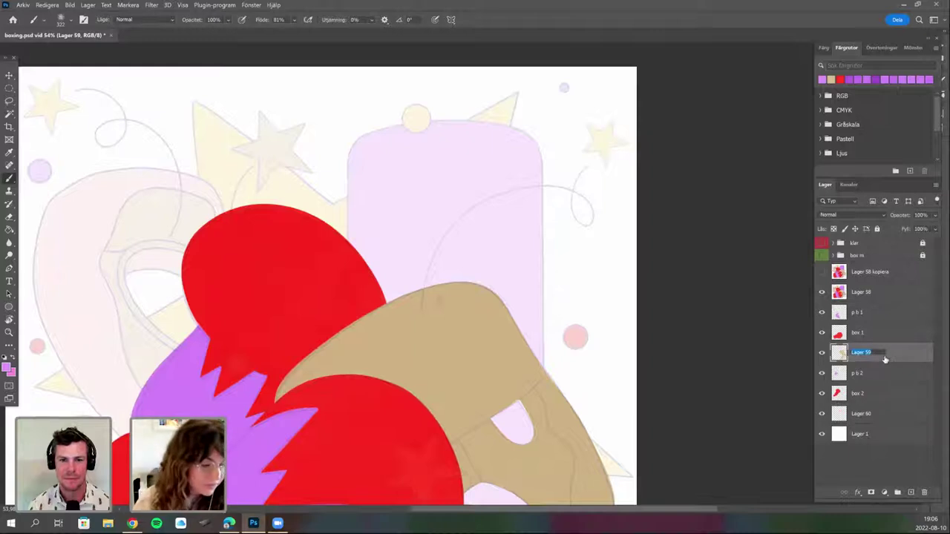
{"action": "type", "text": "helm"}
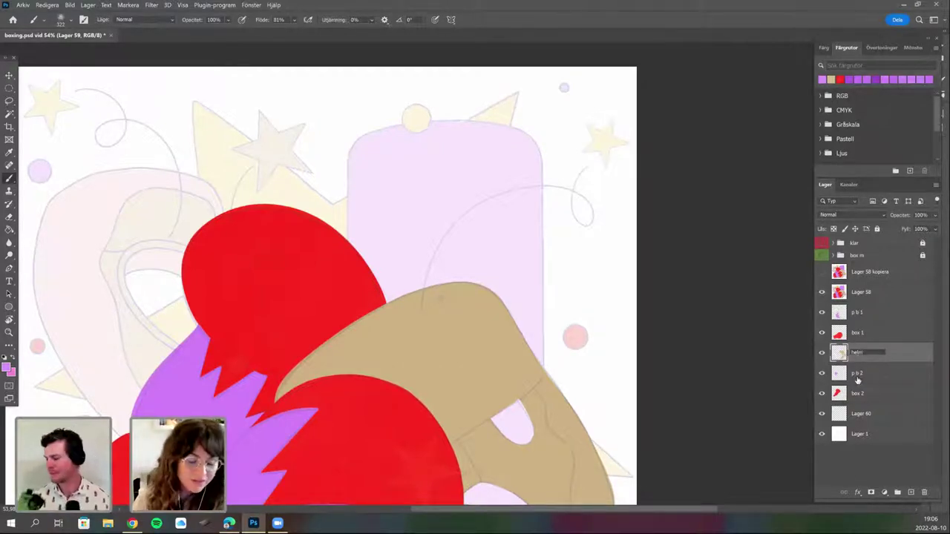
{"action": "type", "text": "et"}
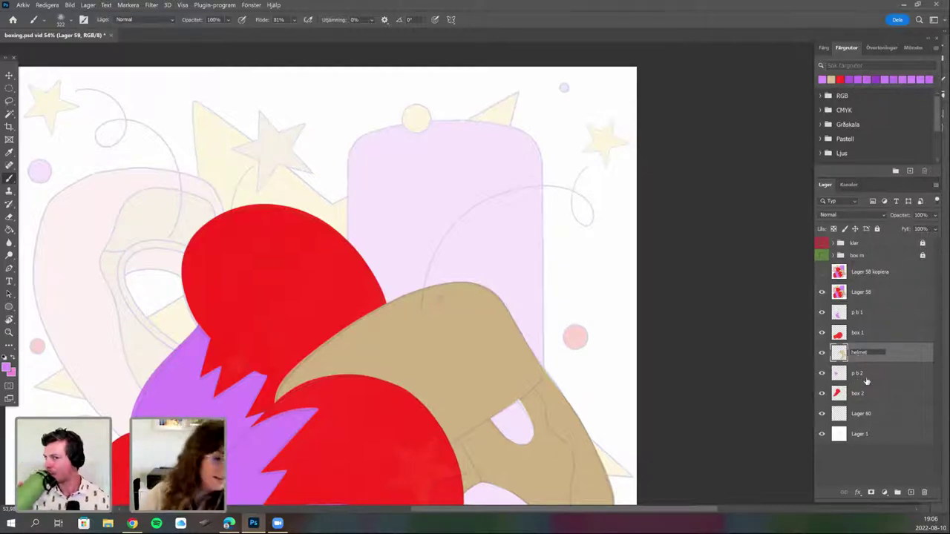
{"action": "key", "text": "Return"}
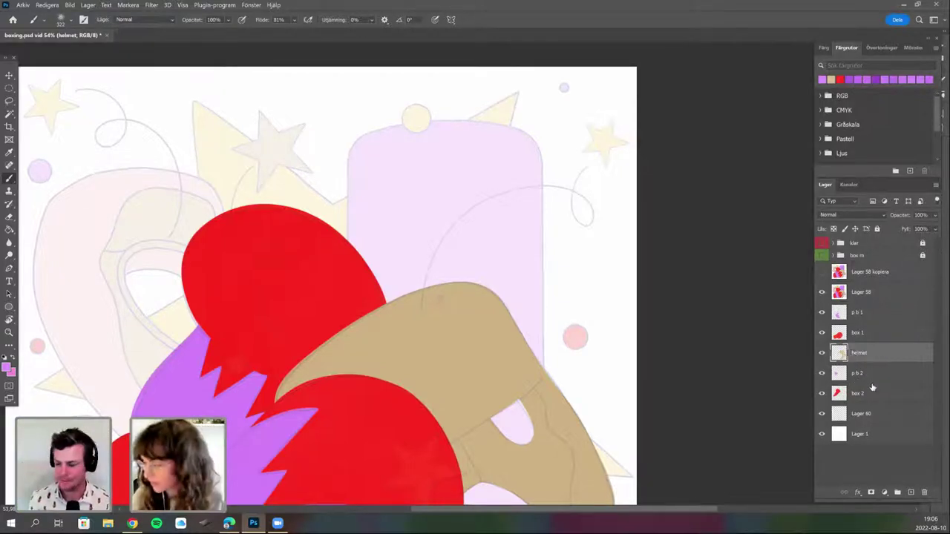
On Lager 60, set a solid brush to 22 px and trace the purple bag's straight left edge down to the red glove.
{"action": "left_click", "coordinate": [884, 417]}
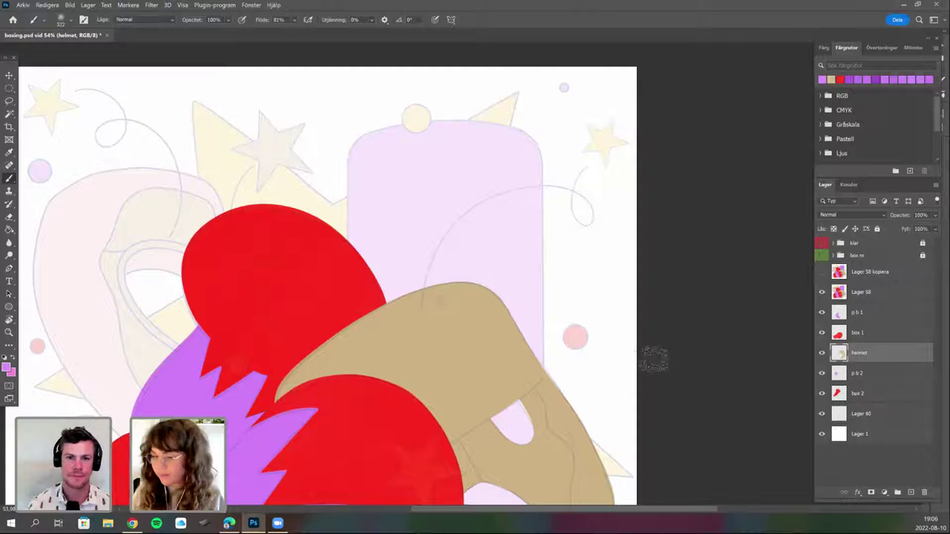
{"action": "scroll", "coordinate": [488, 382], "scroll_direction": "up", "scroll_amount": 1}
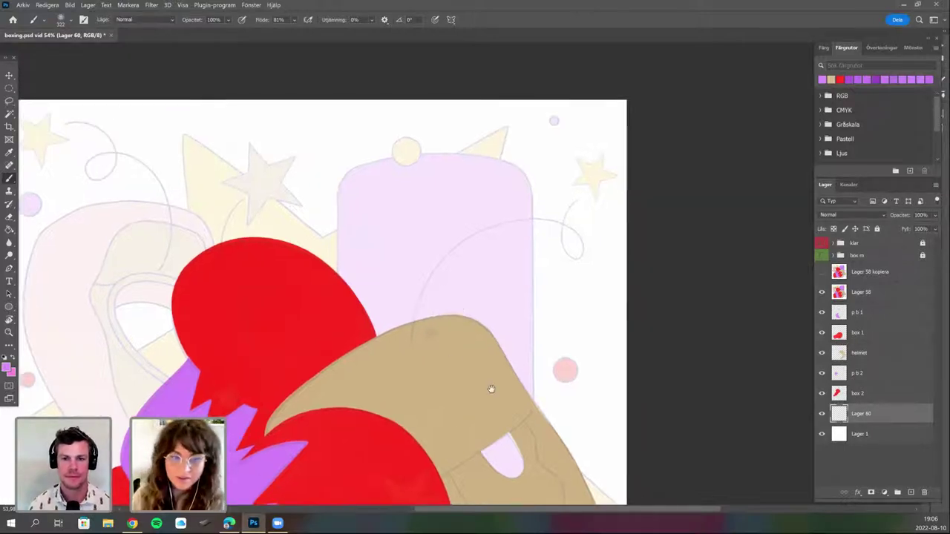
{"action": "scroll", "coordinate": [490, 383], "scroll_direction": "up", "scroll_amount": 1}
{"action": "left_click_drag", "start_coordinate": [549, 83], "coordinate": [609, 149]}
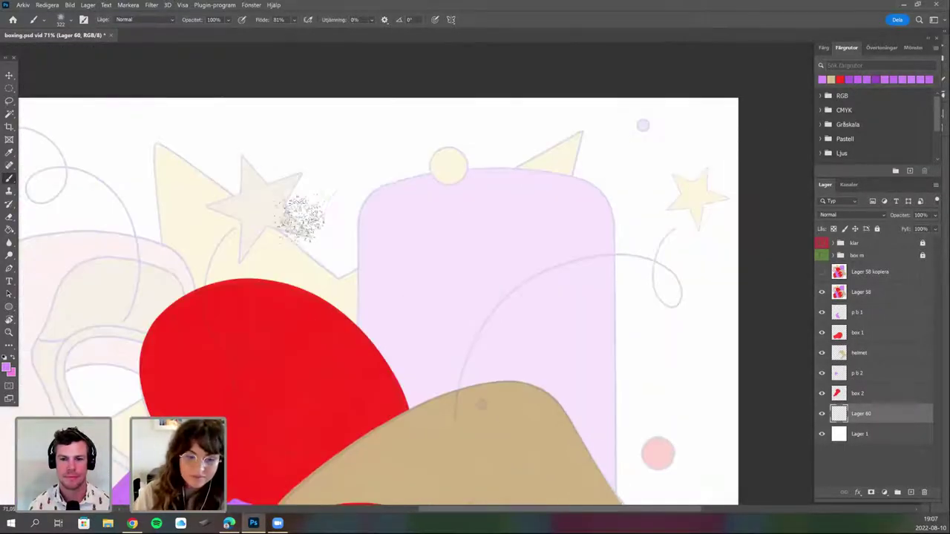
{"action": "right_click", "coordinate": [338, 221]}
{"action": "left_click", "coordinate": [432, 304]}
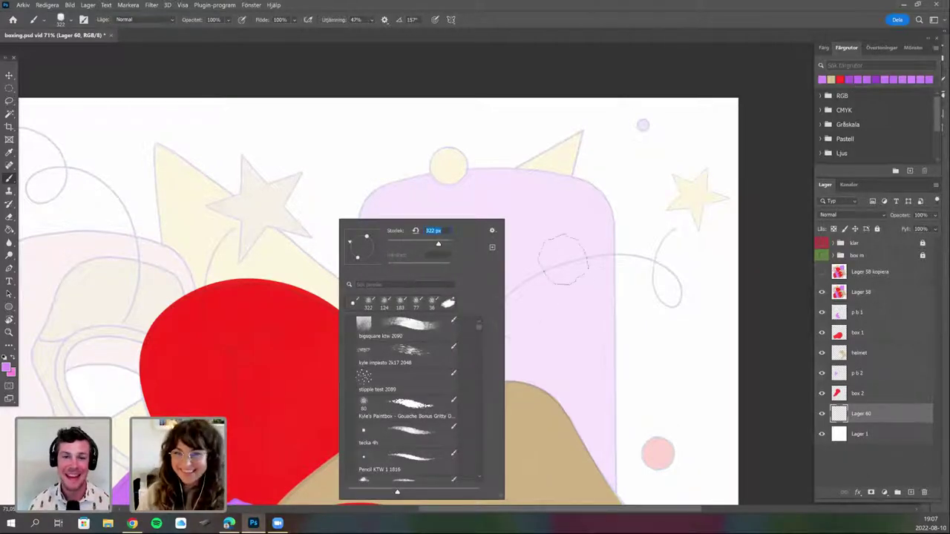
{"action": "type", "text": "22"}
{"action": "key", "text": "Return"}
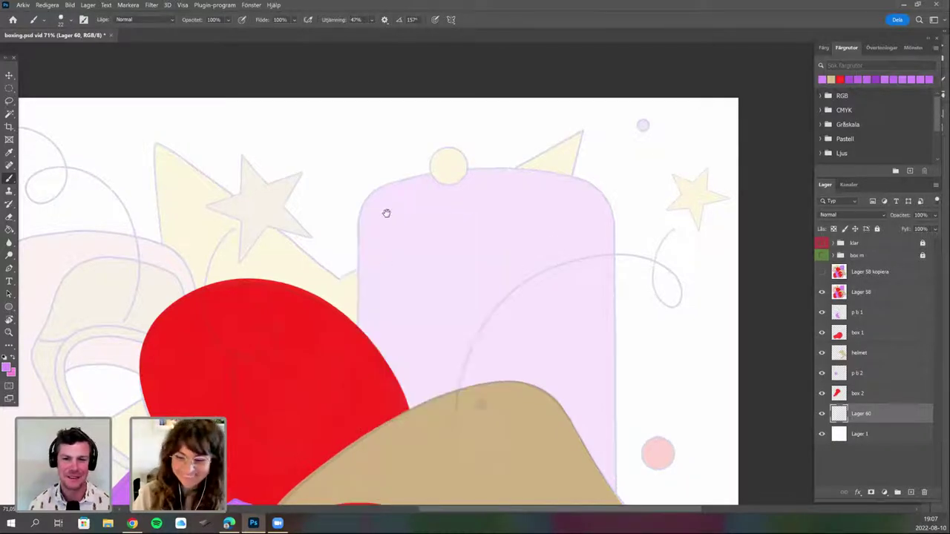
{"action": "scroll", "coordinate": [368, 188], "scroll_direction": "down", "scroll_amount": 1}
{"action": "left_click_drag", "start_coordinate": [361, 191], "coordinate": [361, 291]}
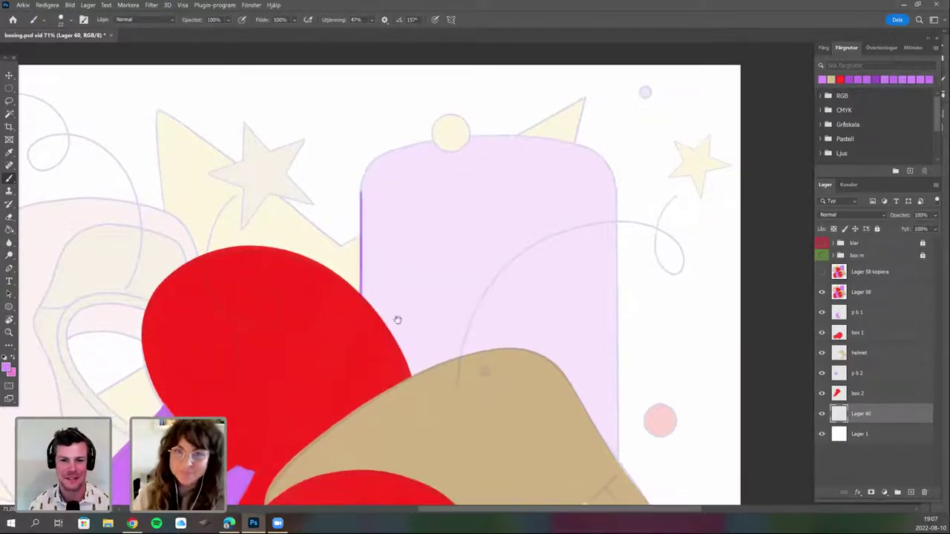
Trace the purple bag's straight right edge down to the helmet and its bottom edge in the gap near the strap.
{"action": "left_click_drag", "start_coordinate": [608, 292], "coordinate": [529, 222]}
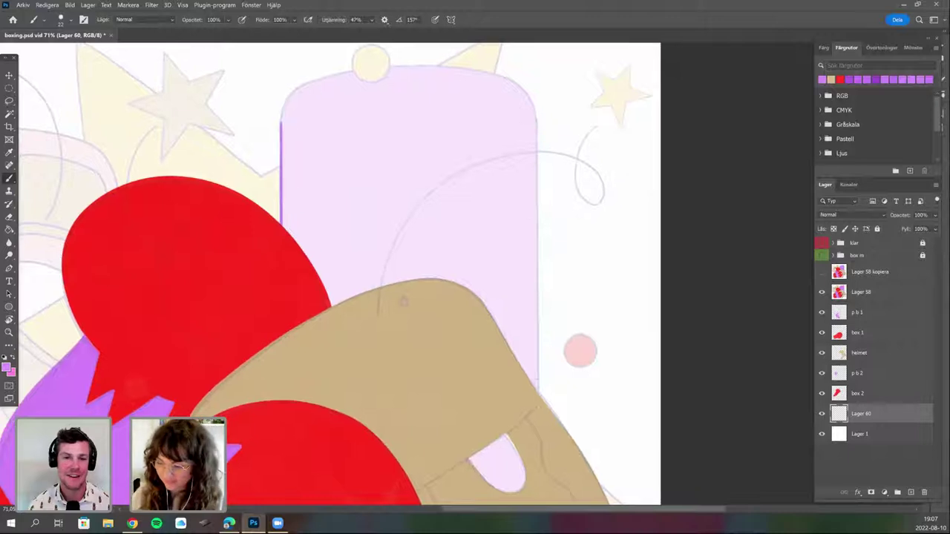
{"action": "left_click_drag", "start_coordinate": [537, 118], "coordinate": [538, 446]}
{"action": "scroll", "coordinate": [543, 473], "scroll_direction": "down", "scroll_amount": 1}
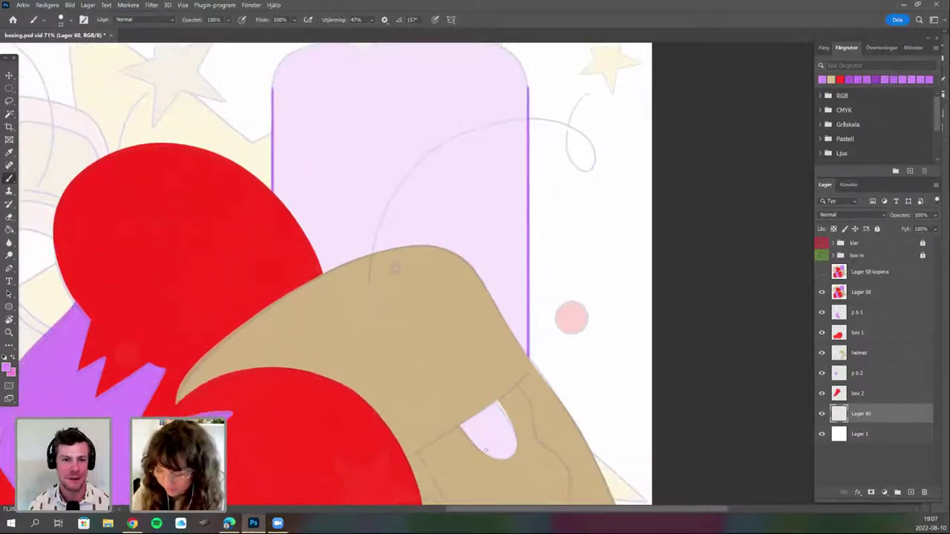
{"action": "scroll", "coordinate": [475, 306], "scroll_direction": "down", "scroll_amount": 4}
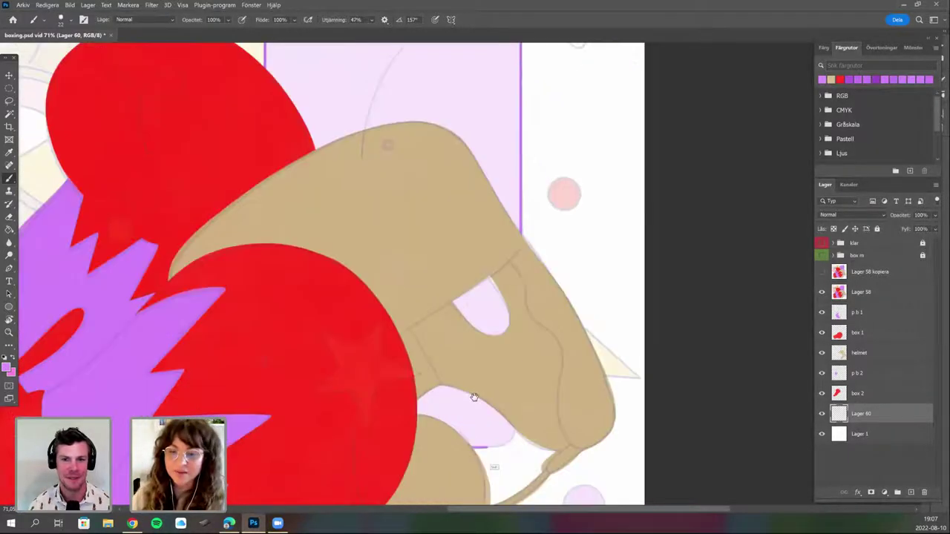
Trace the left half of the purple bag's top edge and its rounded corner down to the left side line.
{"action": "scroll", "coordinate": [304, 164], "scroll_direction": "up", "scroll_amount": 5}
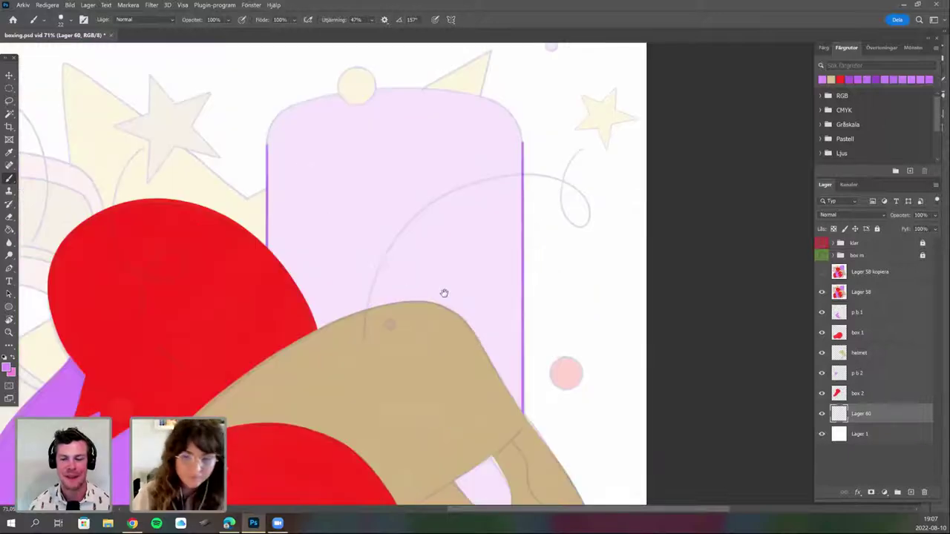
{"action": "scroll", "coordinate": [443, 275], "scroll_direction": "up", "scroll_amount": 3}
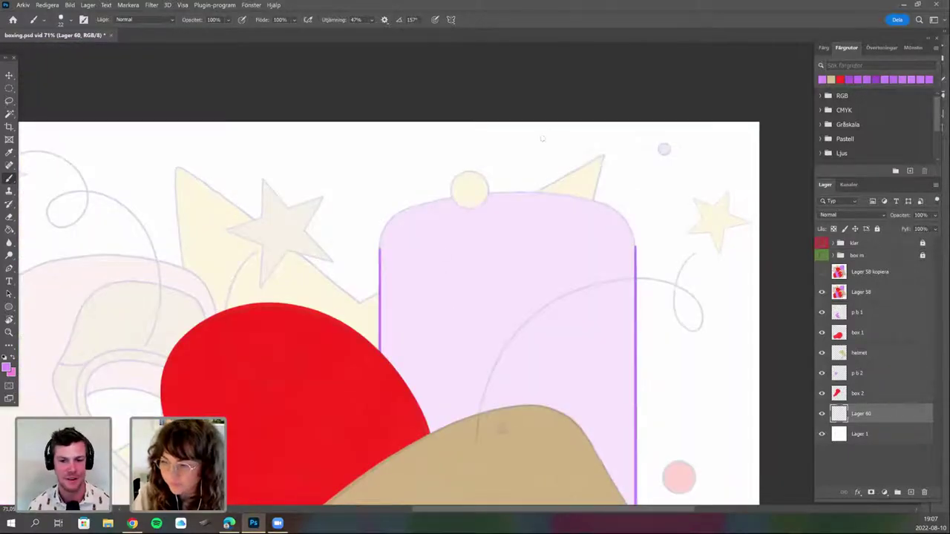
{"action": "scroll", "coordinate": [440, 293], "scroll_direction": "up", "scroll_amount": 2}
{"action": "mouse_move", "coordinate": [548, 138]}
{"action": "left_mouse_down"}
{"action": "mouse_move", "coordinate": [393, 160]}
{"action": "mouse_move", "coordinate": [345, 220]}
{"action": "left_mouse_up"}
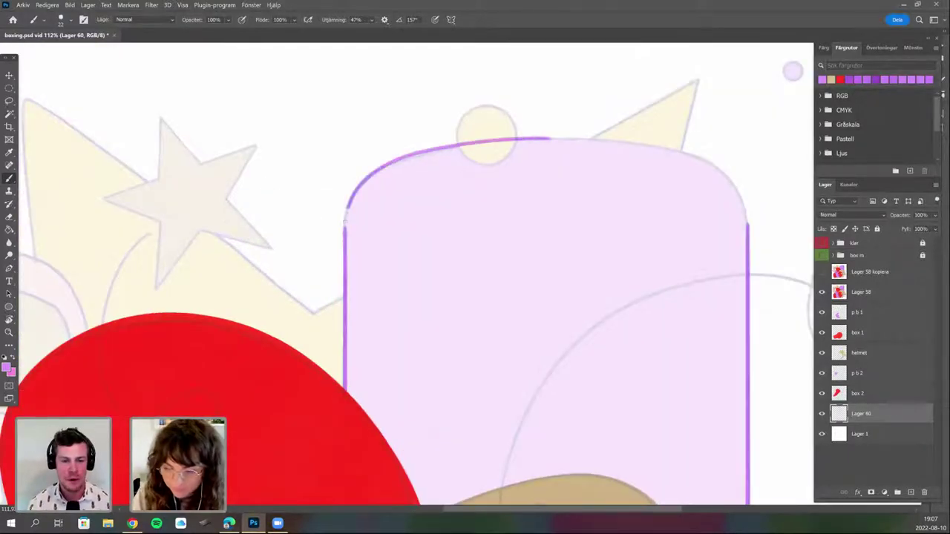
Rotate the canvas and trace the bag's other rounded top corner and the rest of its top edge.
{"action": "key", "text": "r"}
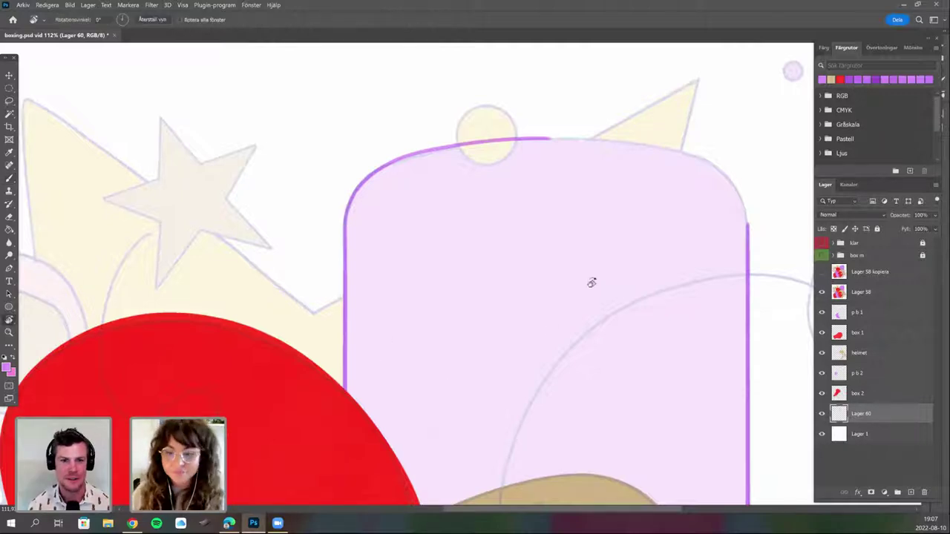
{"action": "left_click_drag", "start_coordinate": [252, 71], "coordinate": [438, 454]}
{"action": "key", "text": "b"}
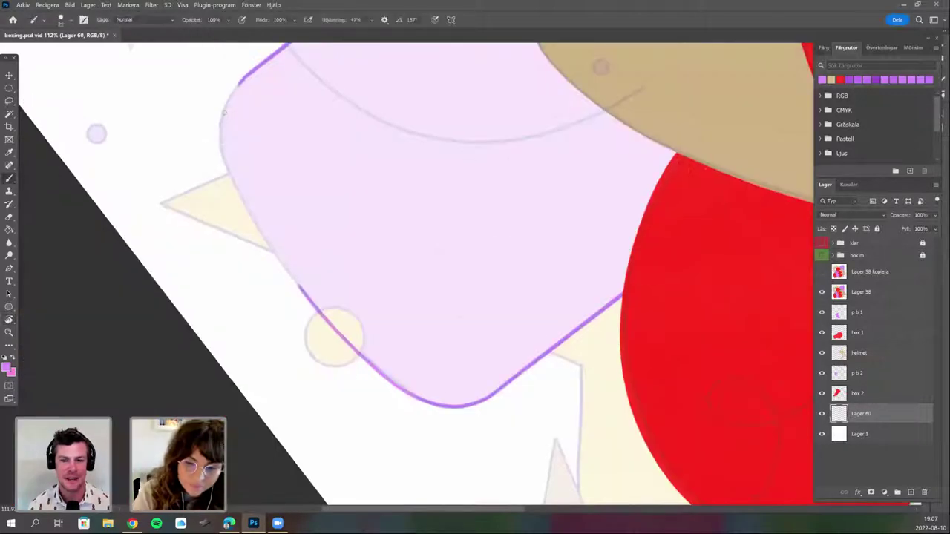
{"action": "mouse_move", "coordinate": [245, 78]}
{"action": "left_mouse_down"}
{"action": "mouse_move", "coordinate": [226, 108]}
{"action": "mouse_move", "coordinate": [265, 241]}
{"action": "mouse_move", "coordinate": [350, 346]}
{"action": "left_mouse_up"}
{"action": "key", "text": "r"}
{"action": "mouse_move", "coordinate": [360, 308]}
{"action": "left_mouse_down"}
{"action": "mouse_move", "coordinate": [363, 278]}
{"action": "mouse_move", "coordinate": [458, 396]}
{"action": "left_mouse_up"}
Close the remaining gap in the bag's top outline and trace its small rounded bottom corner beside the helmet strap.
{"action": "key", "text": "space"}
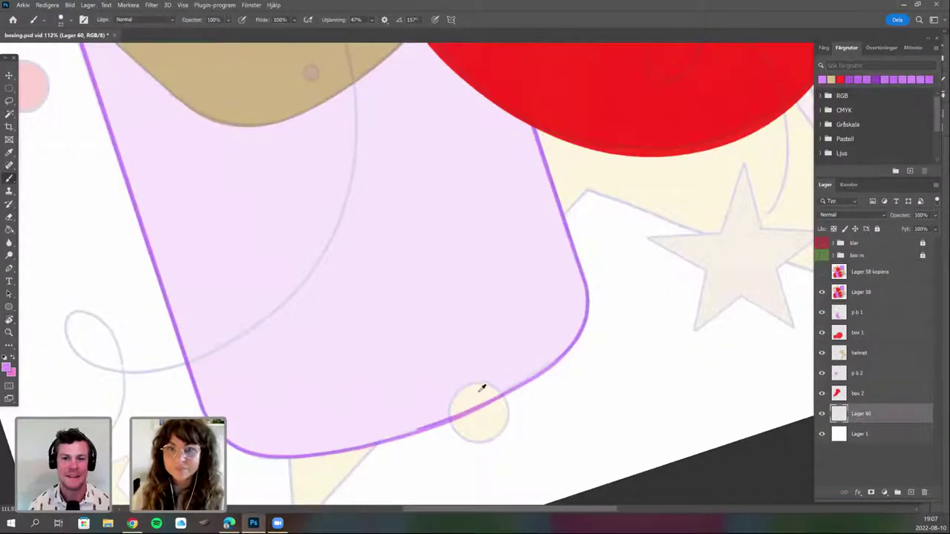
{"action": "key", "text": "space"}
{"action": "left_click_drag", "start_coordinate": [472, 361], "coordinate": [482, 388]}
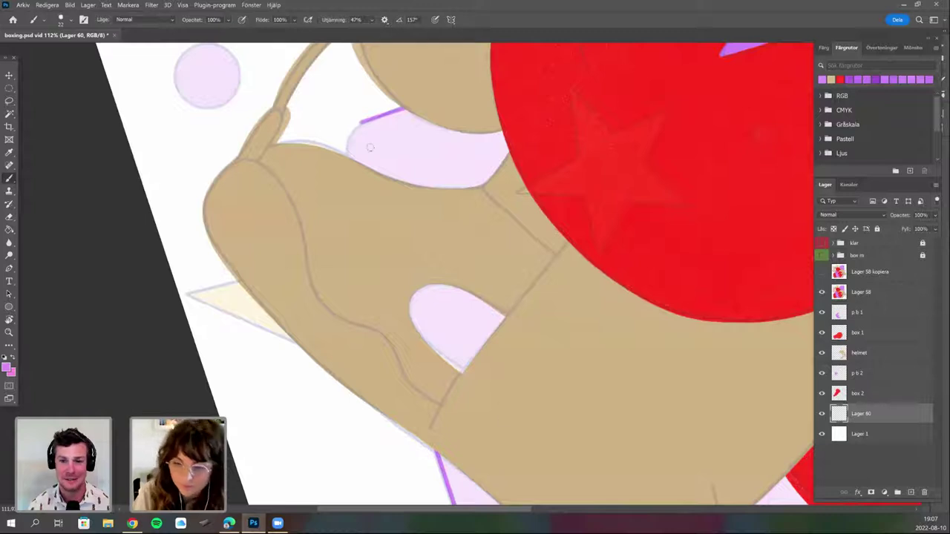
{"action": "left_click_drag", "start_coordinate": [351, 187], "coordinate": [329, 358]}
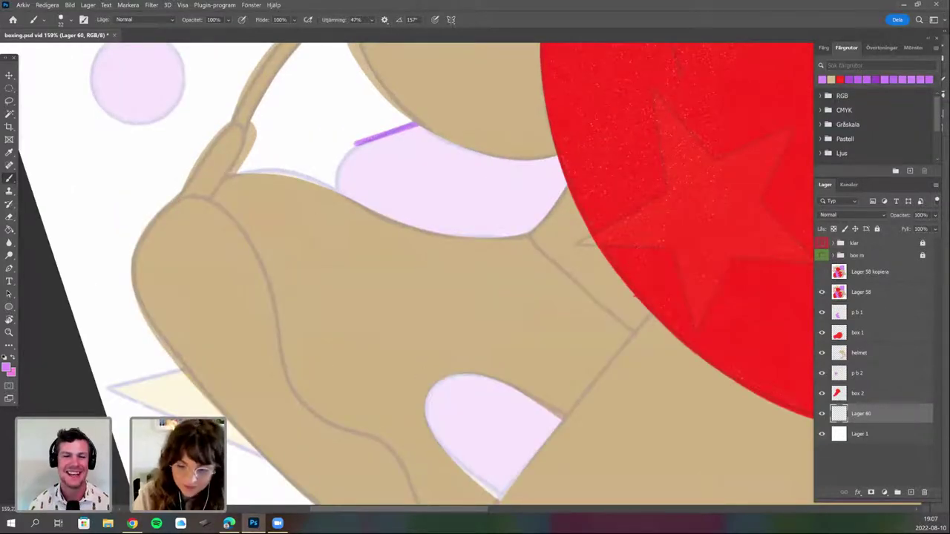
{"action": "key", "text": "r"}
{"action": "left_click_drag", "start_coordinate": [353, 400], "coordinate": [582, 277]}
{"action": "left_click_drag", "start_coordinate": [549, 386], "coordinate": [604, 265]}
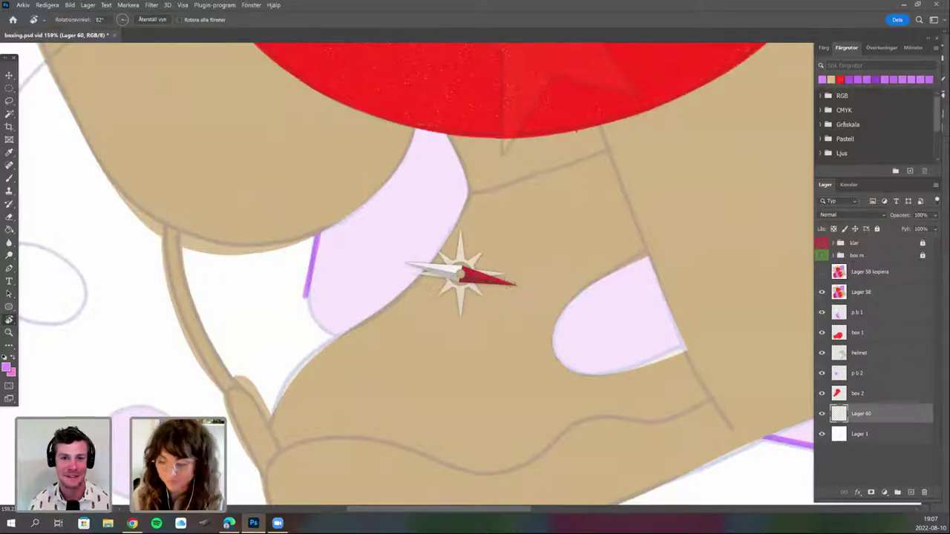
{"action": "key", "text": "Escape"}
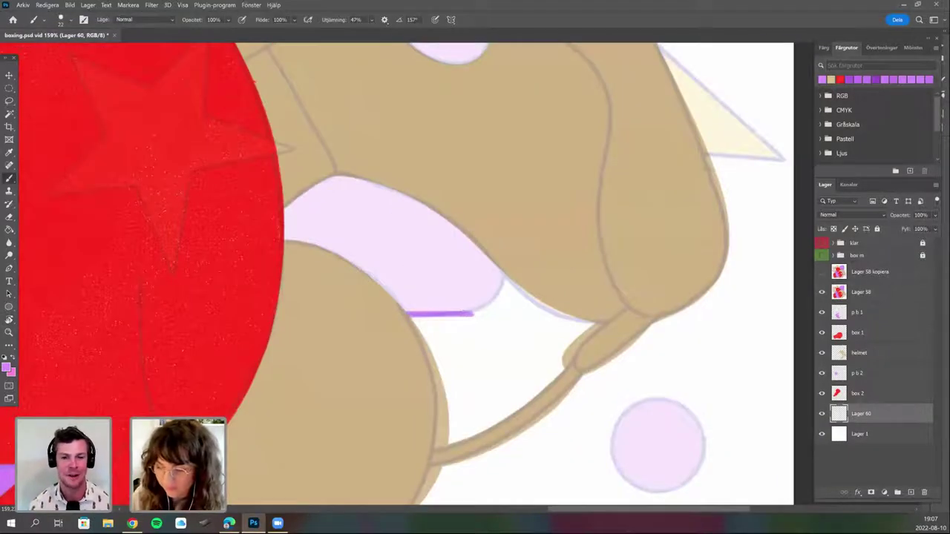
{"action": "left_click_drag", "start_coordinate": [507, 273], "coordinate": [471, 314]}
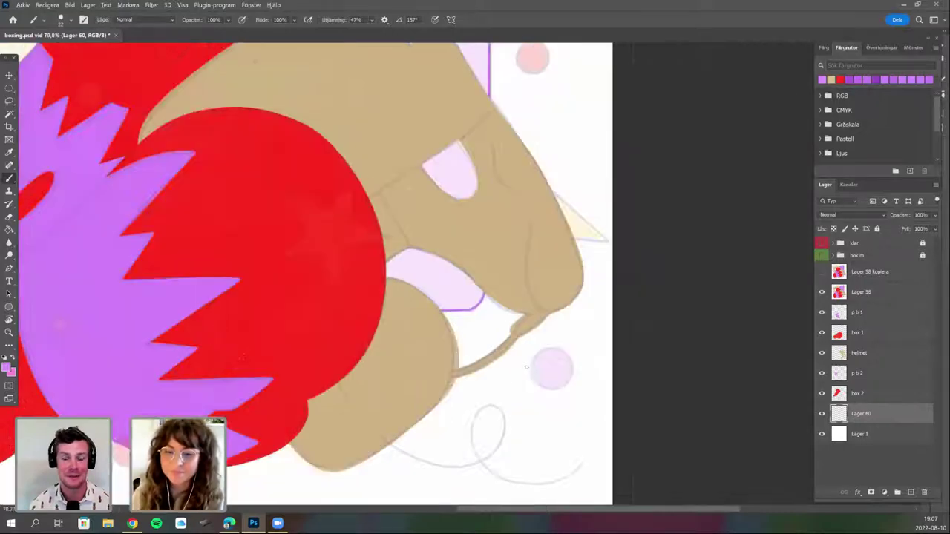
Hide the Lager 58 reference and, with a 36 px textured brush, thicken the inside of the bag's right edge upward from the helmet.
{"action": "scroll", "coordinate": [527, 369], "scroll_direction": "down", "scroll_amount": 4}
{"action": "scroll", "coordinate": [529, 345], "scroll_direction": "down", "scroll_amount": 1}
{"action": "scroll", "coordinate": [523, 334], "scroll_direction": "up", "scroll_amount": 3}
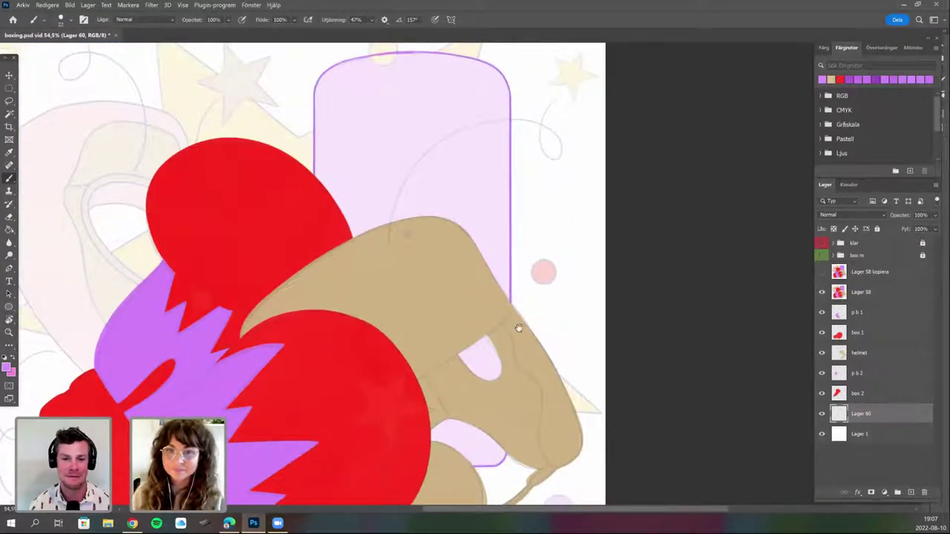
{"action": "scroll", "coordinate": [520, 328], "scroll_direction": "up", "scroll_amount": 1}
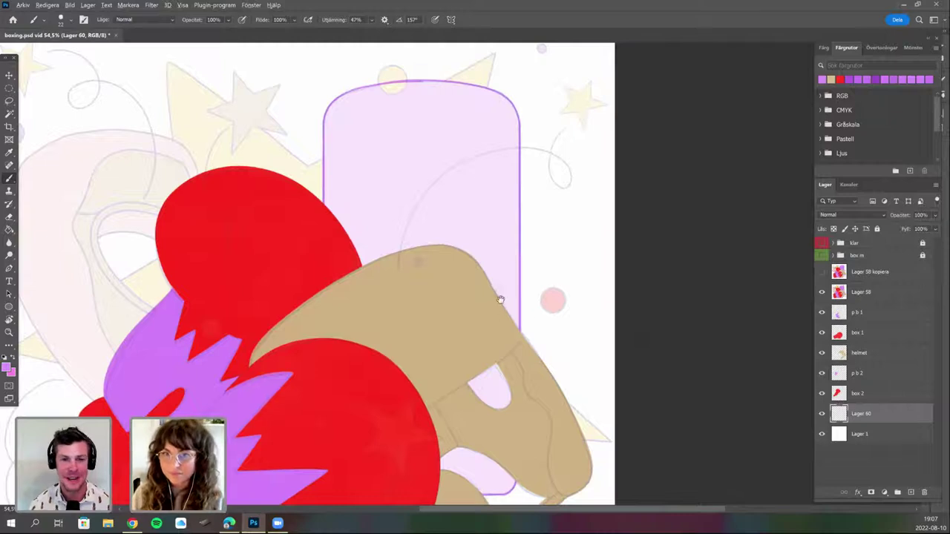
{"action": "scroll", "coordinate": [500, 300], "scroll_direction": "up", "scroll_amount": 2}
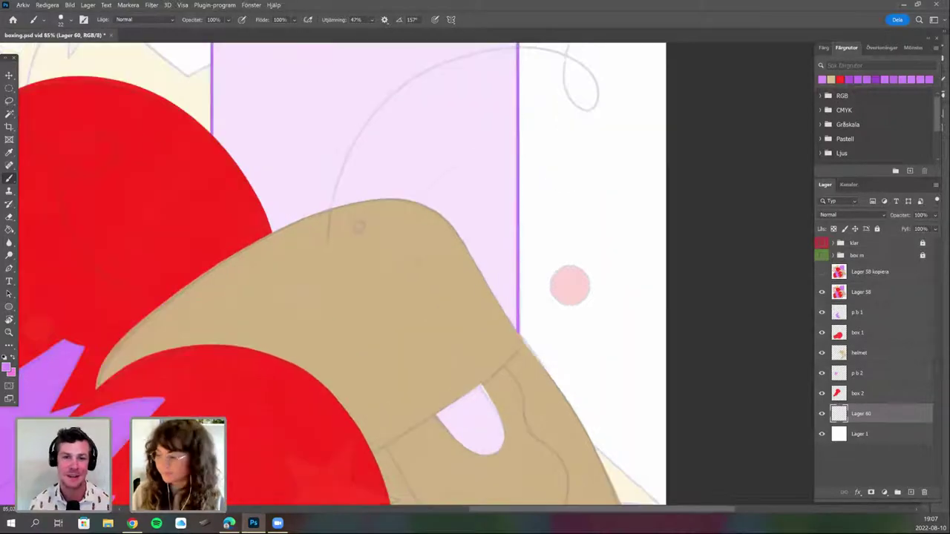
{"action": "left_click_drag", "start_coordinate": [564, 332], "coordinate": [530, 302]}
{"action": "right_click", "coordinate": [576, 324]}
{"action": "left_click", "coordinate": [574, 318]}
{"action": "left_click_drag", "start_coordinate": [468, 254], "coordinate": [481, 299]}
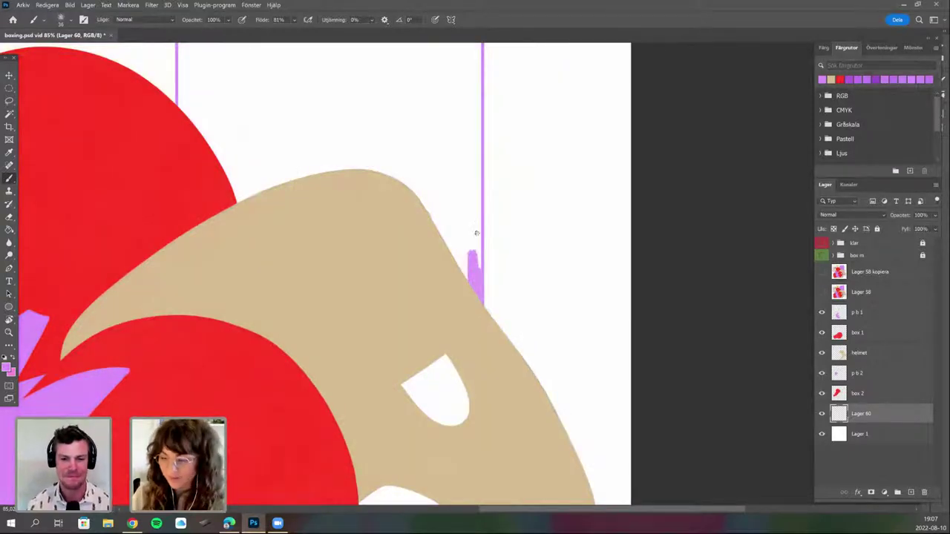
{"action": "mouse_move", "coordinate": [477, 233]}
{"action": "left_mouse_down"}
{"action": "mouse_move", "coordinate": [479, 265]}
{"action": "mouse_move", "coordinate": [476, 190]}
{"action": "left_mouse_up"}
{"action": "left_click_drag", "start_coordinate": [478, 244], "coordinate": [479, 208]}
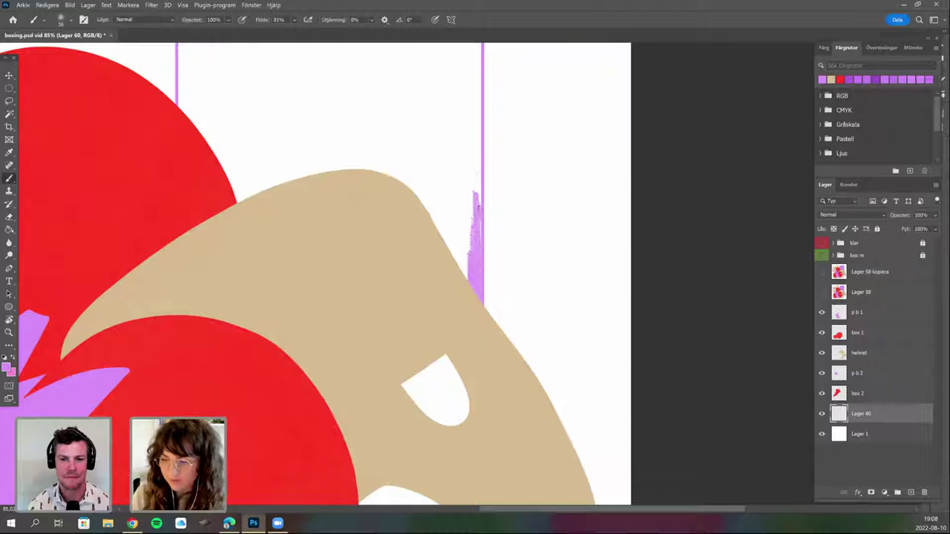
{"action": "mouse_move", "coordinate": [478, 144]}
{"action": "left_mouse_down"}
{"action": "mouse_move", "coordinate": [472, 157]}
{"action": "mouse_move", "coordinate": [475, 131]}
{"action": "left_mouse_up"}
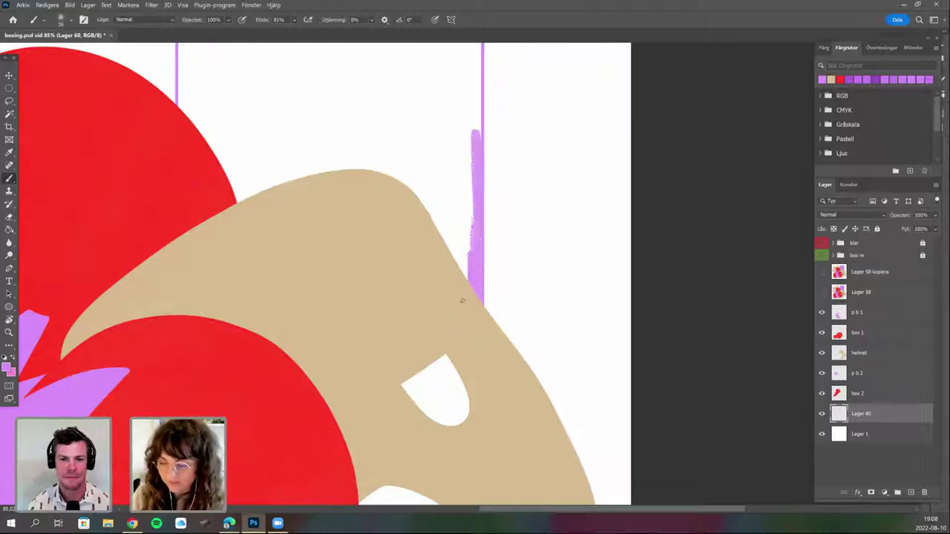
Continue the textured band along the bag's right edge up to its rounded top corner.
{"action": "scroll", "coordinate": [462, 300], "scroll_direction": "up", "scroll_amount": 3}
{"action": "mouse_move", "coordinate": [461, 251]}
{"action": "left_mouse_down"}
{"action": "mouse_move", "coordinate": [464, 212]}
{"action": "mouse_move", "coordinate": [463, 253]}
{"action": "left_mouse_up"}
{"action": "left_click_drag", "start_coordinate": [449, 312], "coordinate": [500, 335]}
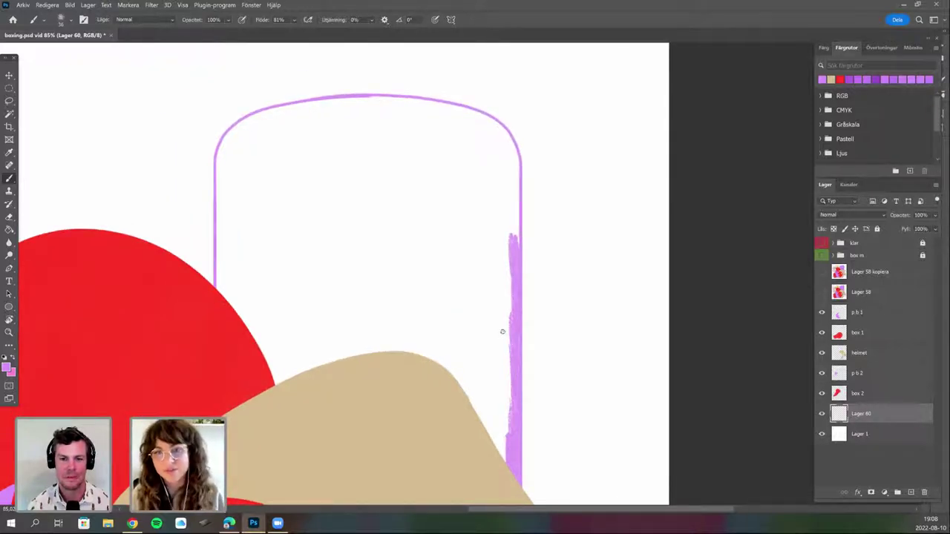
{"action": "left_click_drag", "start_coordinate": [517, 212], "coordinate": [511, 141]}
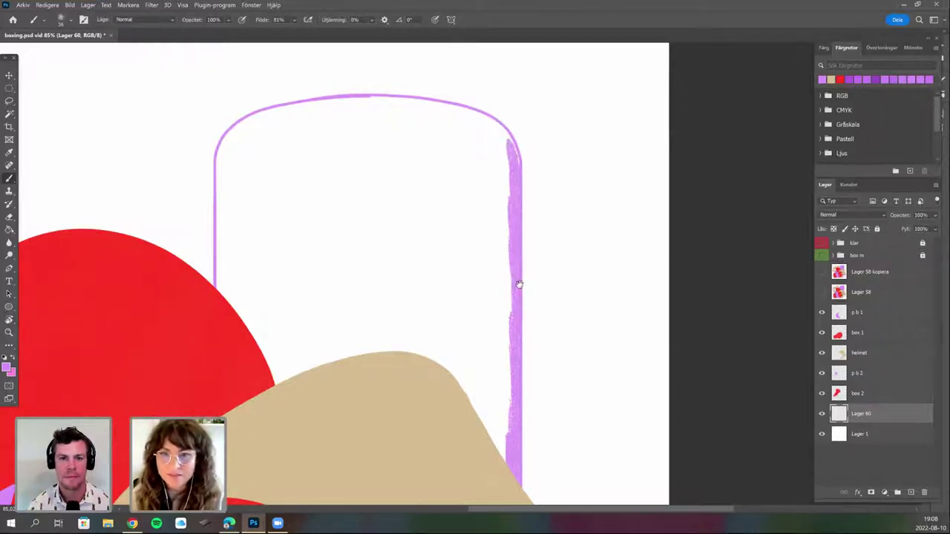
{"action": "left_click_drag", "start_coordinate": [482, 251], "coordinate": [556, 303]}
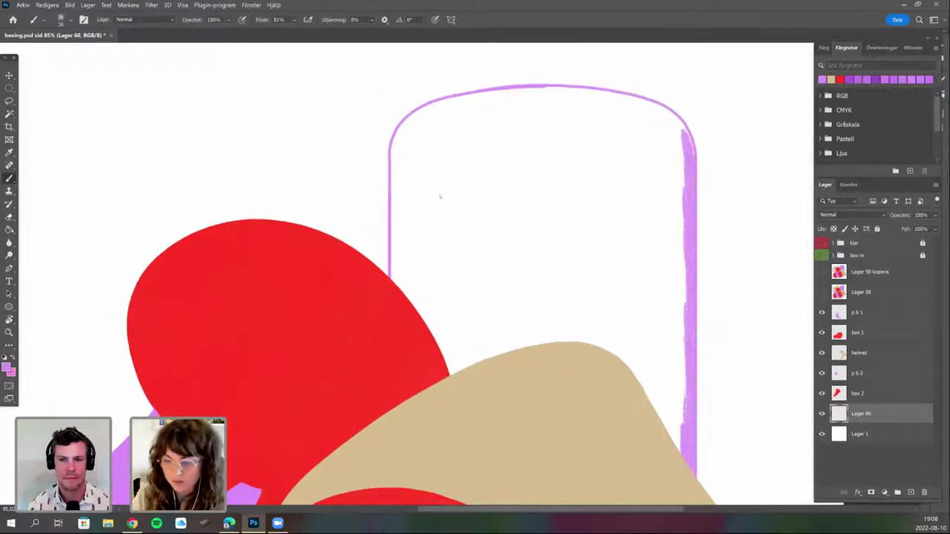
Switch to the solid brush at 22 px and touch up the join between the bag's left edge and rounded top corner.
{"action": "right_click", "coordinate": [439, 207]}
{"action": "left_click", "coordinate": [455, 277]}
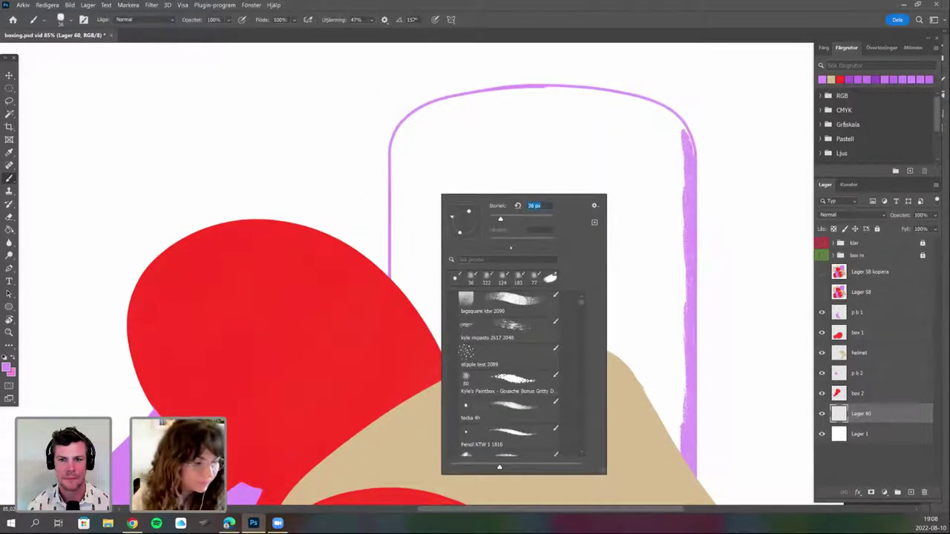
{"action": "type", "text": "22"}
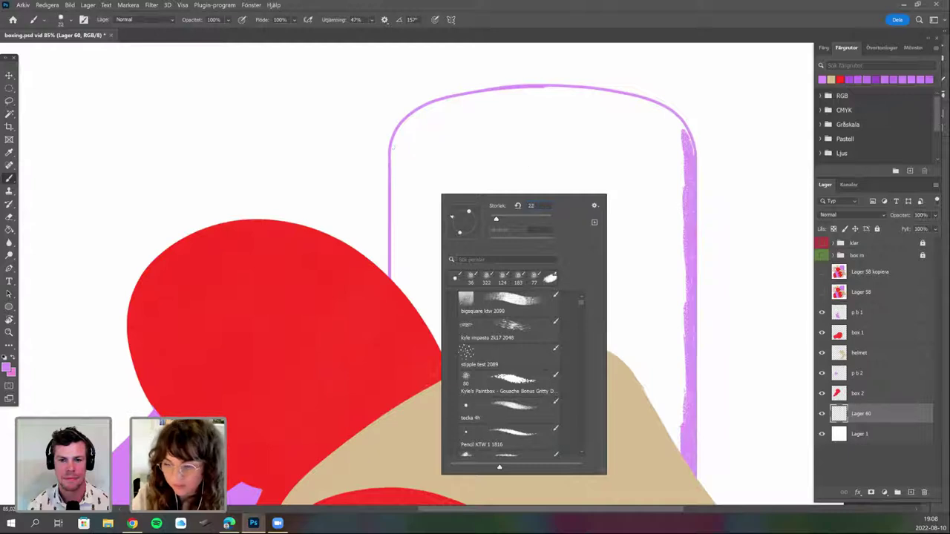
{"action": "key", "text": "Return"}
{"action": "left_click_drag", "start_coordinate": [384, 150], "coordinate": [421, 209]}
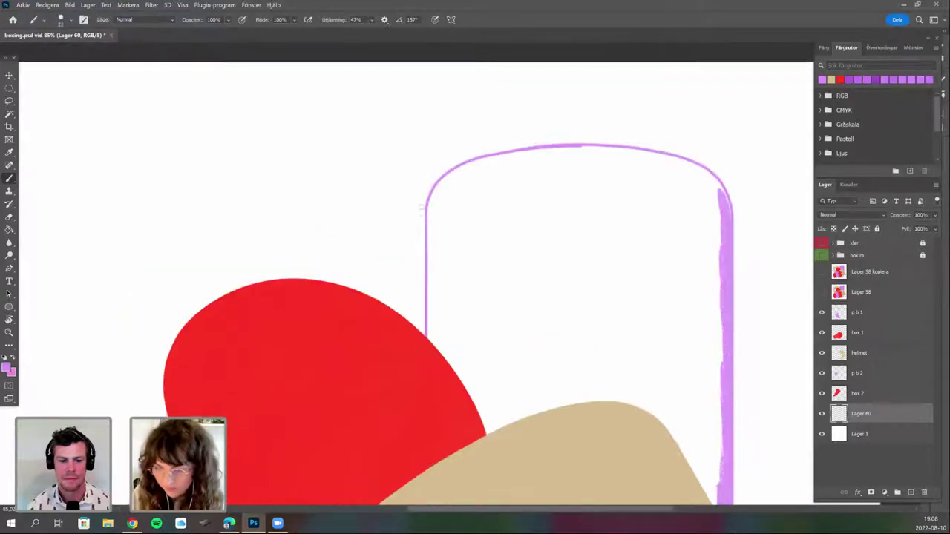
{"action": "scroll", "coordinate": [428, 228], "scroll_direction": "up", "scroll_amount": 2}
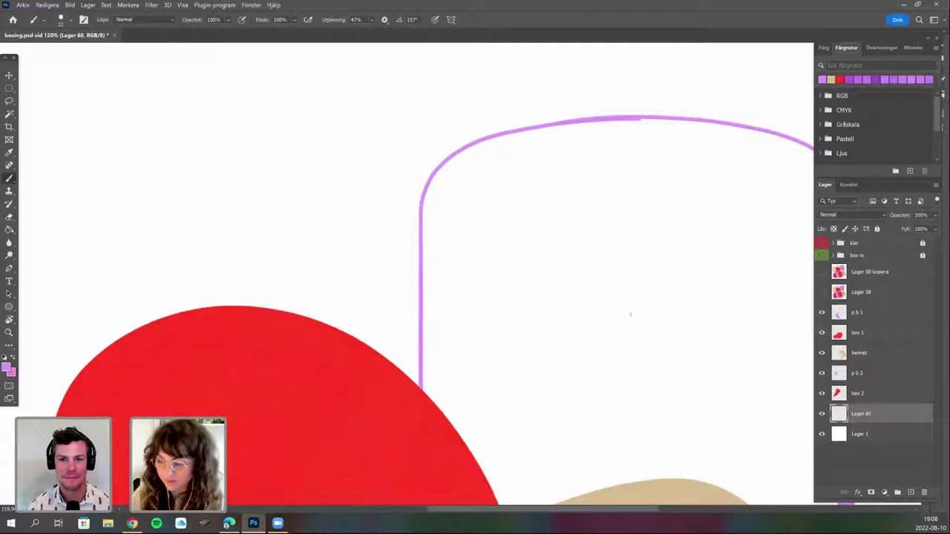
With the 36 px textured brush, thicken the inside of the bag's left edge from the red glove to the top corner.
{"action": "right_click", "coordinate": [630, 314]}
{"action": "left_click", "coordinate": [536, 317]}
{"action": "mouse_move", "coordinate": [431, 271]}
{"action": "left_mouse_down"}
{"action": "mouse_move", "coordinate": [424, 349]}
{"action": "mouse_move", "coordinate": [433, 393]}
{"action": "mouse_move", "coordinate": [425, 264]}
{"action": "mouse_move", "coordinate": [430, 282]}
{"action": "mouse_move", "coordinate": [437, 222]}
{"action": "mouse_move", "coordinate": [430, 230]}
{"action": "mouse_move", "coordinate": [426, 203]}
{"action": "mouse_move", "coordinate": [453, 162]}
{"action": "left_mouse_up"}
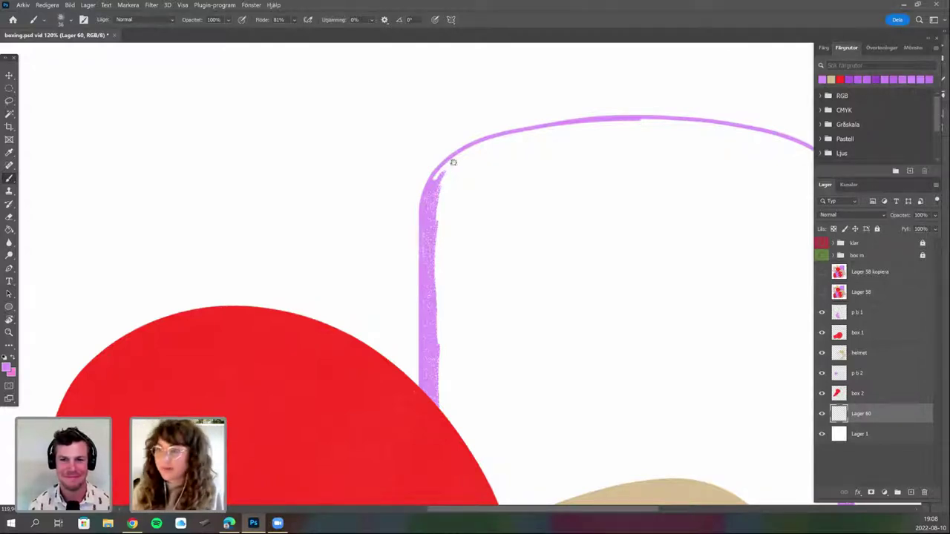
Rotate the canvas and thicken the inside of the bag's top-left rounded corner and the adjoining half of the top edge.
{"action": "scroll", "coordinate": [452, 401], "scroll_direction": "up", "scroll_amount": 3}
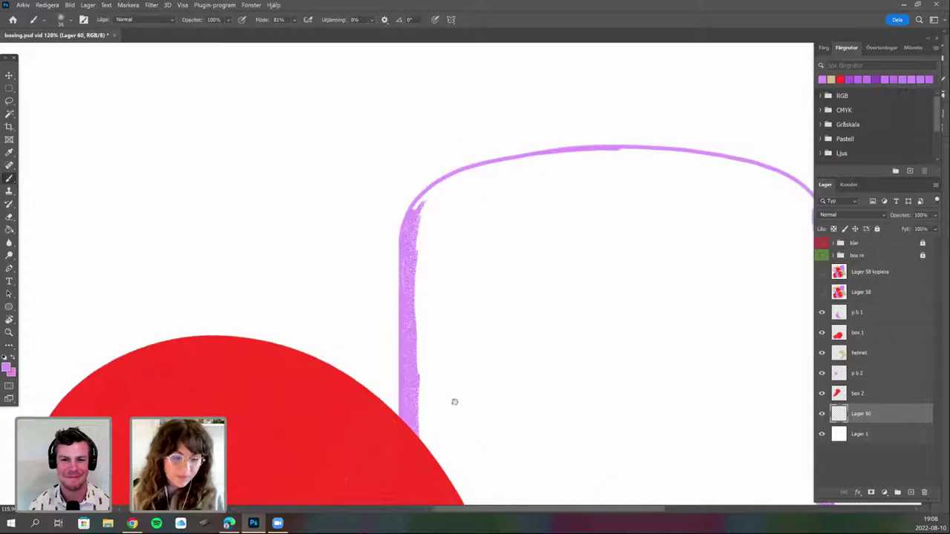
{"action": "key", "text": "r"}
{"action": "mouse_move", "coordinate": [479, 429]}
{"action": "left_mouse_down"}
{"action": "mouse_move", "coordinate": [552, 349]}
{"action": "mouse_move", "coordinate": [437, 293]}
{"action": "left_mouse_up"}
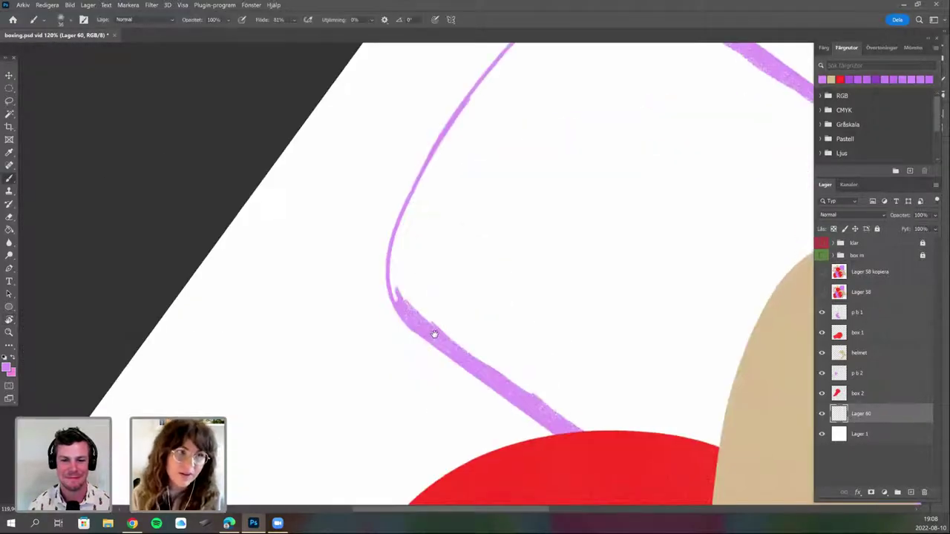
{"action": "left_click_drag", "start_coordinate": [435, 333], "coordinate": [432, 317]}
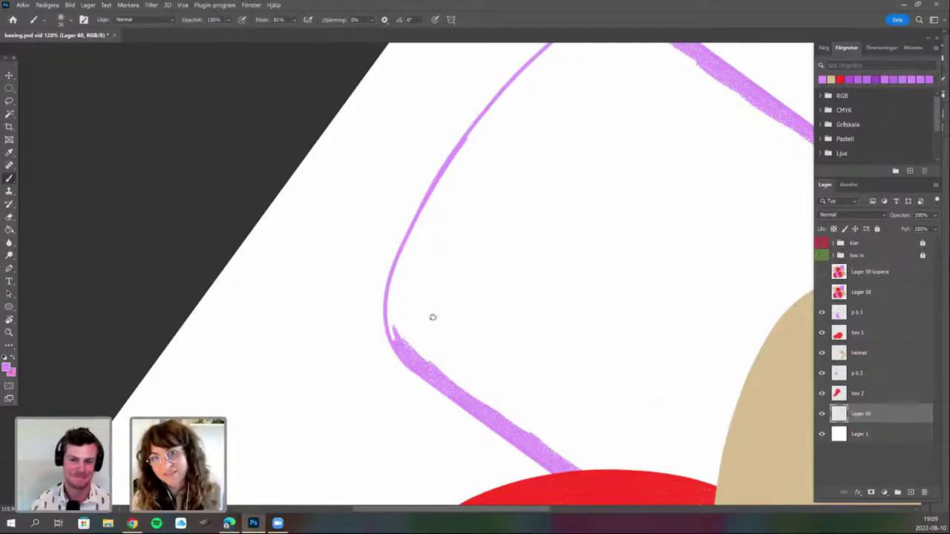
{"action": "left_click_drag", "start_coordinate": [398, 299], "coordinate": [393, 333]}
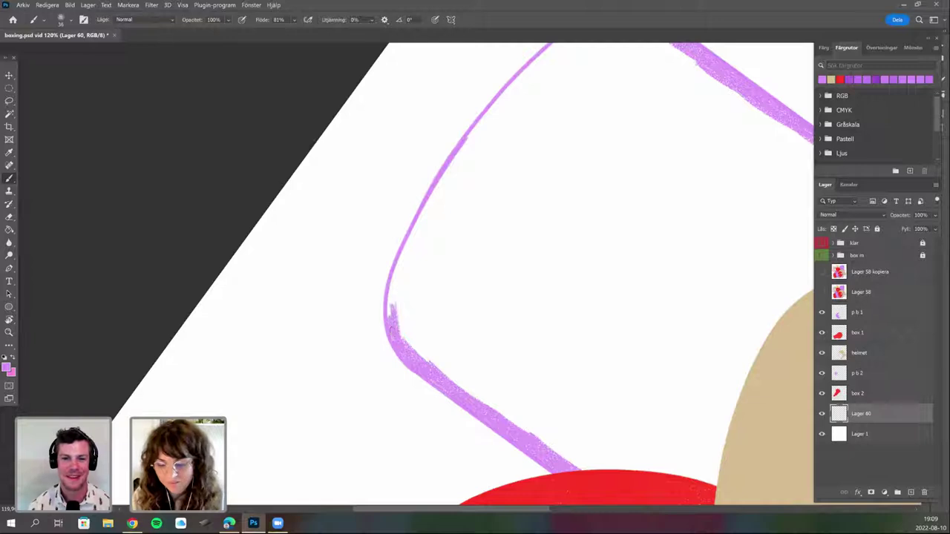
{"action": "mouse_move", "coordinate": [399, 399]}
{"action": "left_mouse_down"}
{"action": "mouse_move", "coordinate": [412, 412]}
{"action": "mouse_move", "coordinate": [497, 415]}
{"action": "left_mouse_up"}
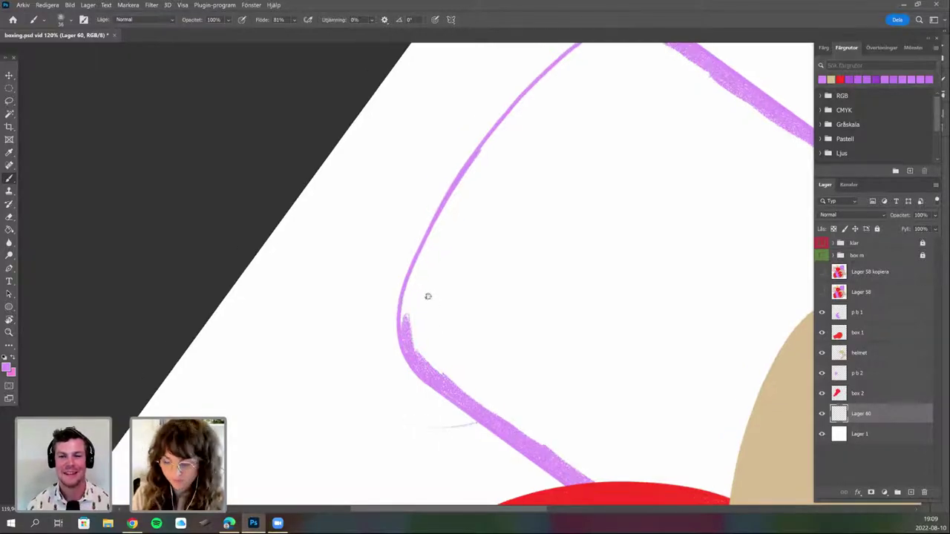
{"action": "key", "text": "ctrl+z"}
{"action": "mouse_move", "coordinate": [405, 317]}
{"action": "left_mouse_down"}
{"action": "mouse_move", "coordinate": [413, 349]}
{"action": "mouse_move", "coordinate": [411, 286]}
{"action": "mouse_move", "coordinate": [453, 194]}
{"action": "mouse_move", "coordinate": [454, 205]}
{"action": "mouse_move", "coordinate": [501, 133]}
{"action": "left_mouse_up"}
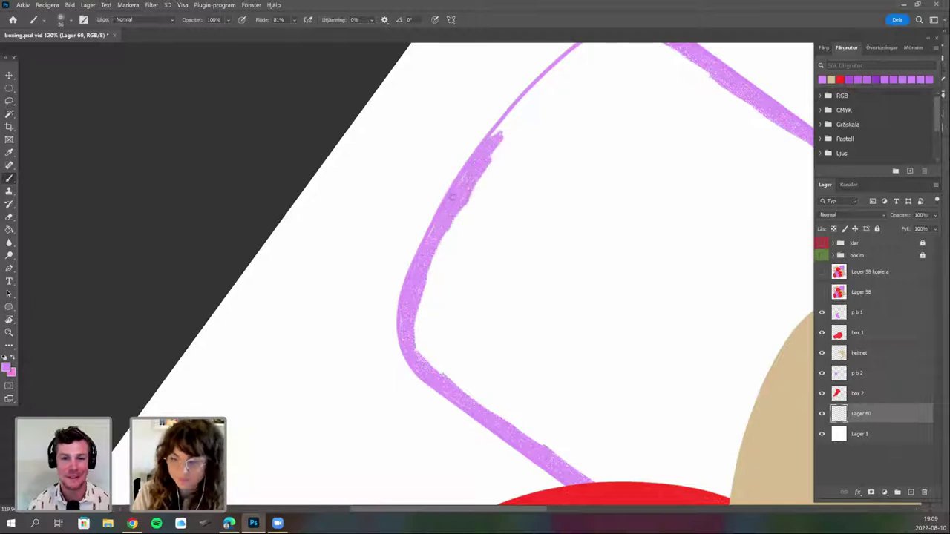
Rotate the canvas further and thicken the rest of the bag's top edge and its top-right rounded corner.
{"action": "mouse_move", "coordinate": [476, 332]}
{"action": "left_mouse_down"}
{"action": "mouse_move", "coordinate": [444, 412]}
{"action": "mouse_move", "coordinate": [537, 324]}
{"action": "left_mouse_up"}
{"action": "key", "text": "r"}
{"action": "mouse_move", "coordinate": [397, 216]}
{"action": "left_mouse_down"}
{"action": "mouse_move", "coordinate": [406, 190]}
{"action": "mouse_move", "coordinate": [394, 159]}
{"action": "mouse_move", "coordinate": [399, 208]}
{"action": "mouse_move", "coordinate": [374, 108]}
{"action": "left_mouse_up"}
{"action": "mouse_move", "coordinate": [391, 160]}
{"action": "left_mouse_down"}
{"action": "mouse_move", "coordinate": [384, 80]}
{"action": "mouse_move", "coordinate": [372, 127]}
{"action": "mouse_move", "coordinate": [386, 76]}
{"action": "mouse_move", "coordinate": [387, 108]}
{"action": "left_mouse_up"}
{"action": "left_click_drag", "start_coordinate": [382, 314], "coordinate": [384, 381]}
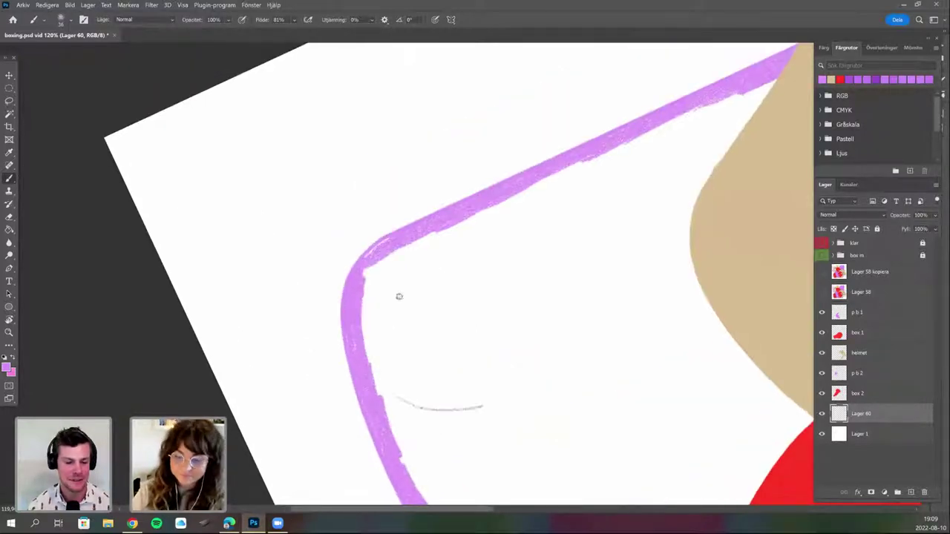
{"action": "mouse_move", "coordinate": [390, 241]}
{"action": "left_mouse_down"}
{"action": "mouse_move", "coordinate": [371, 253]}
{"action": "mouse_move", "coordinate": [367, 280]}
{"action": "mouse_move", "coordinate": [473, 212]}
{"action": "left_mouse_up"}
Turn the canvas back upright and fill the small opening in the helmet's side with purple using a 55 px textured brush.
{"action": "key", "text": "r"}
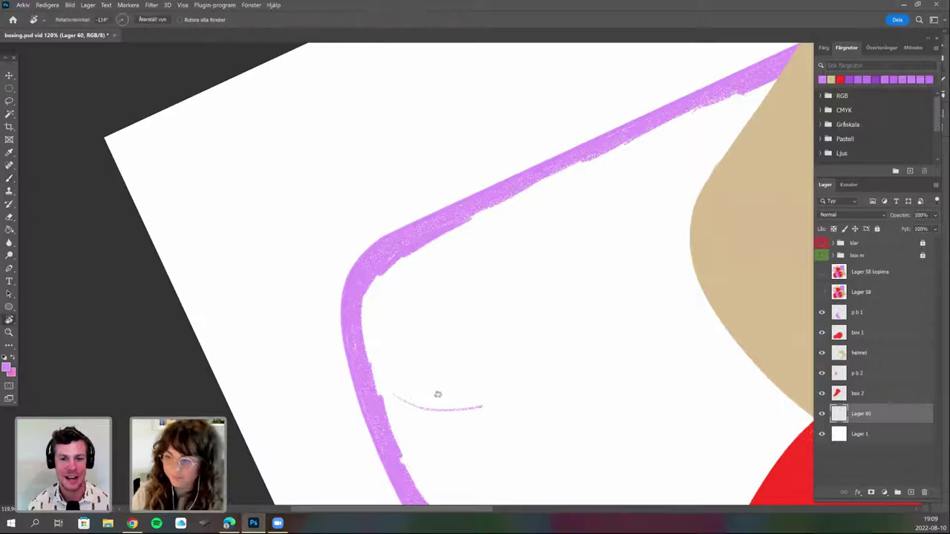
{"action": "mouse_move", "coordinate": [438, 394]}
{"action": "left_mouse_down"}
{"action": "mouse_move", "coordinate": [444, 280]}
{"action": "mouse_move", "coordinate": [472, 185]}
{"action": "mouse_move", "coordinate": [472, 194]}
{"action": "left_mouse_up"}
{"action": "key", "text": "b"}
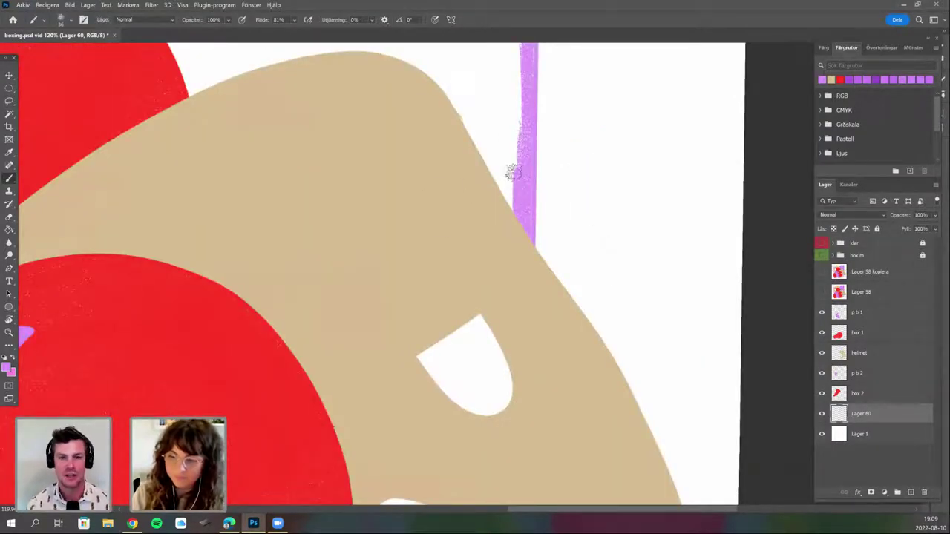
{"action": "left_click_drag", "start_coordinate": [498, 385], "coordinate": [505, 202]}
Fill the bag's bottom section in the gap between the helmet parts with purple, enlarging the textured brush to 67 px.
{"action": "mouse_move", "coordinate": [487, 392]}
{"action": "left_mouse_down"}
{"action": "mouse_move", "coordinate": [491, 357]}
{"action": "mouse_move", "coordinate": [513, 393]}
{"action": "mouse_move", "coordinate": [520, 374]}
{"action": "left_mouse_up"}
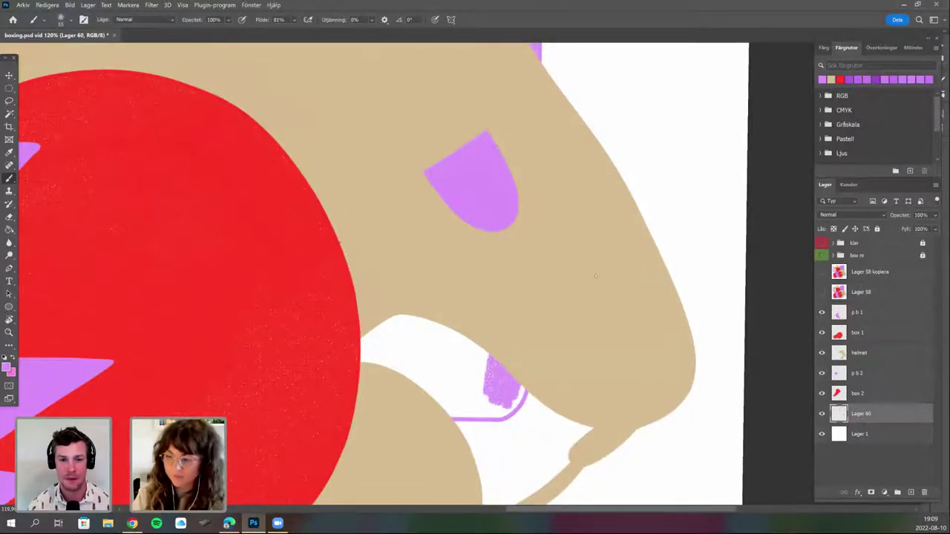
{"action": "scroll", "coordinate": [499, 316], "scroll_direction": "down", "scroll_amount": 3}
{"action": "scroll", "coordinate": [490, 356], "scroll_direction": "down", "scroll_amount": 1}
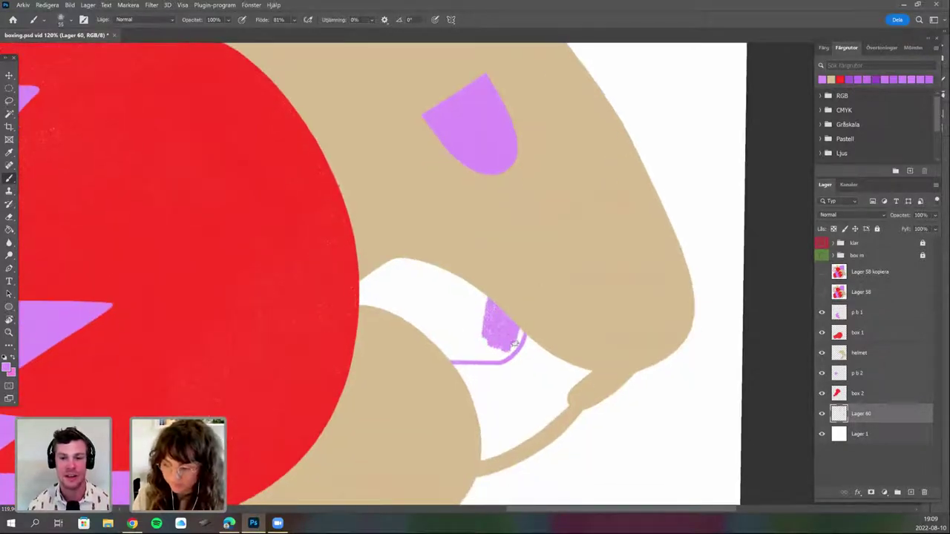
{"action": "mouse_move", "coordinate": [445, 360]}
{"action": "left_mouse_down"}
{"action": "mouse_move", "coordinate": [505, 356]}
{"action": "mouse_move", "coordinate": [457, 353]}
{"action": "mouse_move", "coordinate": [448, 339]}
{"action": "mouse_move", "coordinate": [471, 316]}
{"action": "mouse_move", "coordinate": [464, 301]}
{"action": "mouse_move", "coordinate": [438, 326]}
{"action": "left_mouse_up"}
{"action": "right_click", "coordinate": [460, 312]}
{"action": "left_click_drag", "start_coordinate": [516, 257], "coordinate": [522, 257]}
{"action": "mouse_move", "coordinate": [404, 260]}
{"action": "left_mouse_down"}
{"action": "mouse_move", "coordinate": [369, 323]}
{"action": "mouse_move", "coordinate": [387, 328]}
{"action": "mouse_move", "coordinate": [482, 293]}
{"action": "mouse_move", "coordinate": [438, 337]}
{"action": "mouse_move", "coordinate": [488, 304]}
{"action": "left_mouse_up"}
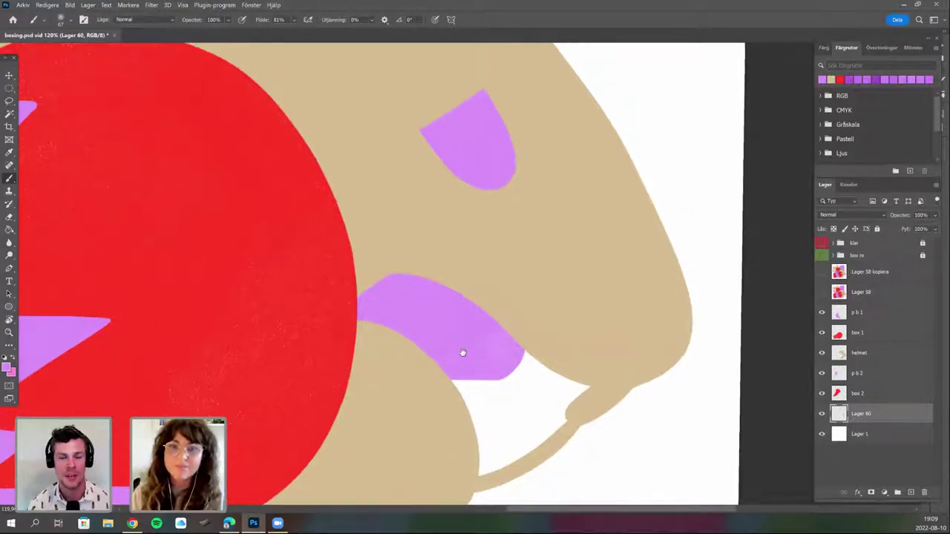
Enlarge the textured brush to 152 px and fill the lower part of the bag above the helmet and red glove.
{"action": "scroll", "coordinate": [463, 278], "scroll_direction": "down", "scroll_amount": 3}
{"action": "left_click_drag", "start_coordinate": [483, 242], "coordinate": [473, 341]}
{"action": "mouse_move", "coordinate": [461, 253]}
{"action": "left_mouse_down"}
{"action": "mouse_move", "coordinate": [496, 327]}
{"action": "mouse_move", "coordinate": [499, 260]}
{"action": "left_mouse_up"}
{"action": "mouse_move", "coordinate": [441, 240]}
{"action": "left_mouse_down"}
{"action": "mouse_move", "coordinate": [446, 213]}
{"action": "mouse_move", "coordinate": [454, 261]}
{"action": "mouse_move", "coordinate": [448, 225]}
{"action": "left_mouse_up"}
{"action": "right_click", "coordinate": [449, 224]}
{"action": "left_click_drag", "start_coordinate": [514, 250], "coordinate": [520, 250]}
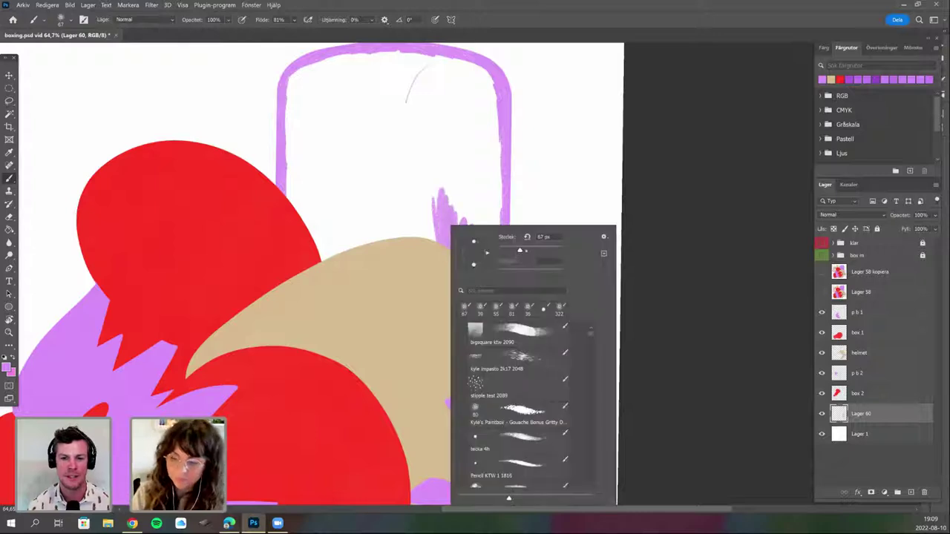
{"action": "mouse_move", "coordinate": [296, 196]}
{"action": "left_mouse_down"}
{"action": "mouse_move", "coordinate": [331, 276]}
{"action": "mouse_move", "coordinate": [344, 216]}
{"action": "mouse_move", "coordinate": [364, 199]}
{"action": "mouse_move", "coordinate": [388, 239]}
{"action": "mouse_move", "coordinate": [410, 185]}
{"action": "mouse_move", "coordinate": [421, 250]}
{"action": "mouse_move", "coordinate": [449, 189]}
{"action": "mouse_move", "coordinate": [479, 245]}
{"action": "mouse_move", "coordinate": [483, 185]}
{"action": "left_mouse_up"}
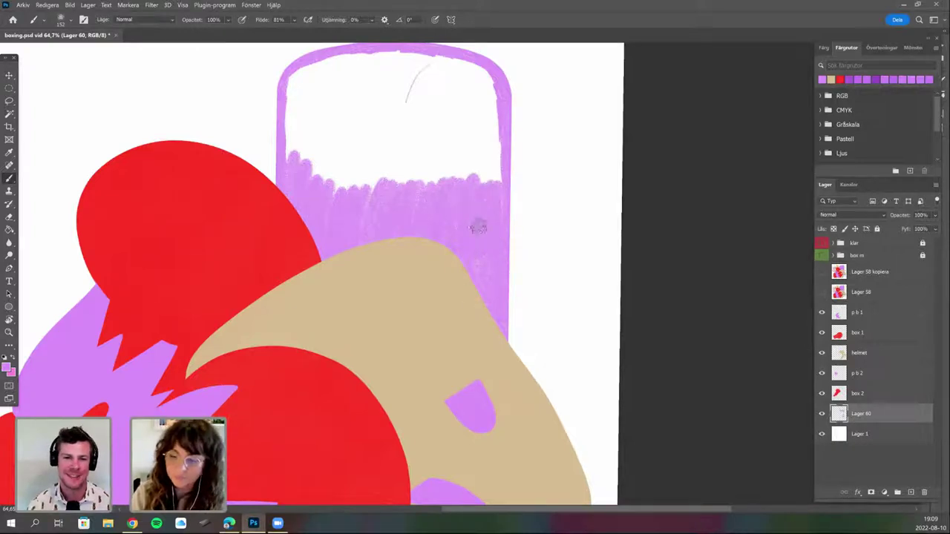
Fill the rest of the bag's interior up to its top edge with purple, reducing the textured brush to 114 px.
{"action": "left_click_drag", "start_coordinate": [477, 223], "coordinate": [479, 322]}
{"action": "mouse_move", "coordinate": [494, 272]}
{"action": "left_mouse_down"}
{"action": "mouse_move", "coordinate": [490, 191]}
{"action": "mouse_move", "coordinate": [453, 164]}
{"action": "mouse_move", "coordinate": [355, 157]}
{"action": "mouse_move", "coordinate": [295, 215]}
{"action": "left_mouse_up"}
{"action": "right_click", "coordinate": [387, 200]}
{"action": "left_click", "coordinate": [414, 229]}
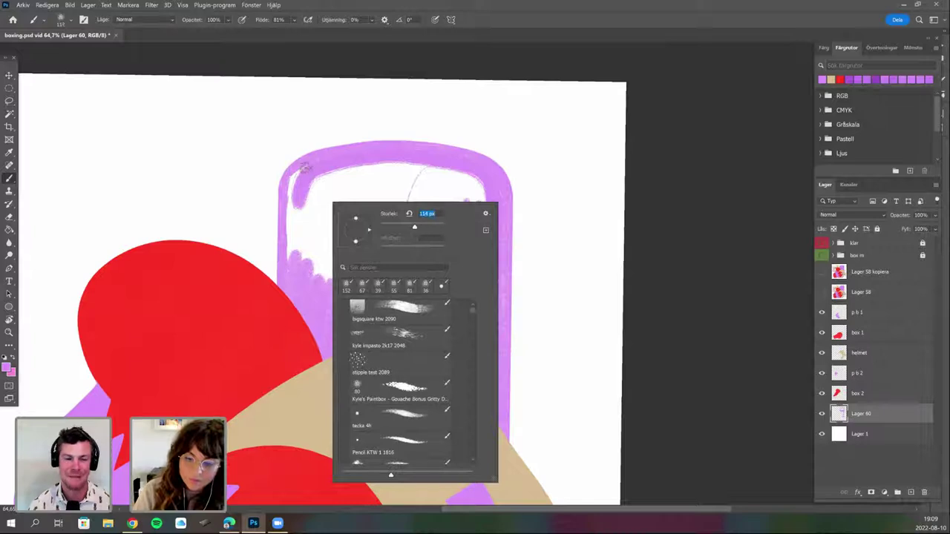
{"action": "left_click_drag", "start_coordinate": [298, 174], "coordinate": [291, 251]}
{"action": "left_click_drag", "start_coordinate": [299, 199], "coordinate": [305, 254]}
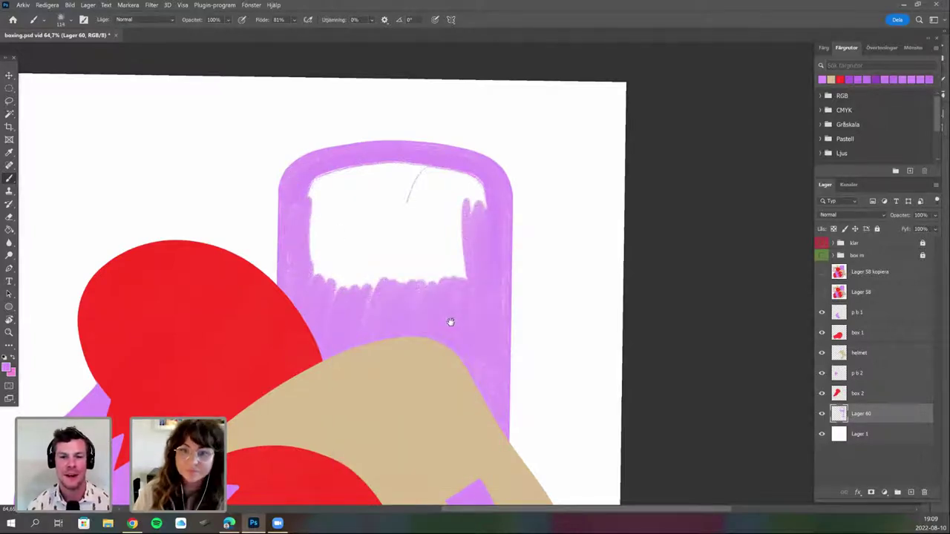
{"action": "left_click_drag", "start_coordinate": [370, 197], "coordinate": [384, 215]}
{"action": "mouse_move", "coordinate": [348, 276]}
{"action": "left_mouse_down"}
{"action": "mouse_move", "coordinate": [350, 302]}
{"action": "mouse_move", "coordinate": [454, 254]}
{"action": "mouse_move", "coordinate": [444, 271]}
{"action": "mouse_move", "coordinate": [472, 268]}
{"action": "mouse_move", "coordinate": [470, 282]}
{"action": "mouse_move", "coordinate": [486, 284]}
{"action": "mouse_move", "coordinate": [443, 348]}
{"action": "mouse_move", "coordinate": [490, 325]}
{"action": "mouse_move", "coordinate": [499, 340]}
{"action": "mouse_move", "coordinate": [505, 291]}
{"action": "mouse_move", "coordinate": [456, 240]}
{"action": "mouse_move", "coordinate": [499, 289]}
{"action": "mouse_move", "coordinate": [497, 242]}
{"action": "mouse_move", "coordinate": [524, 245]}
{"action": "mouse_move", "coordinate": [519, 212]}
{"action": "mouse_move", "coordinate": [411, 246]}
{"action": "mouse_move", "coordinate": [434, 212]}
{"action": "mouse_move", "coordinate": [394, 220]}
{"action": "mouse_move", "coordinate": [503, 231]}
{"action": "left_mouse_up"}
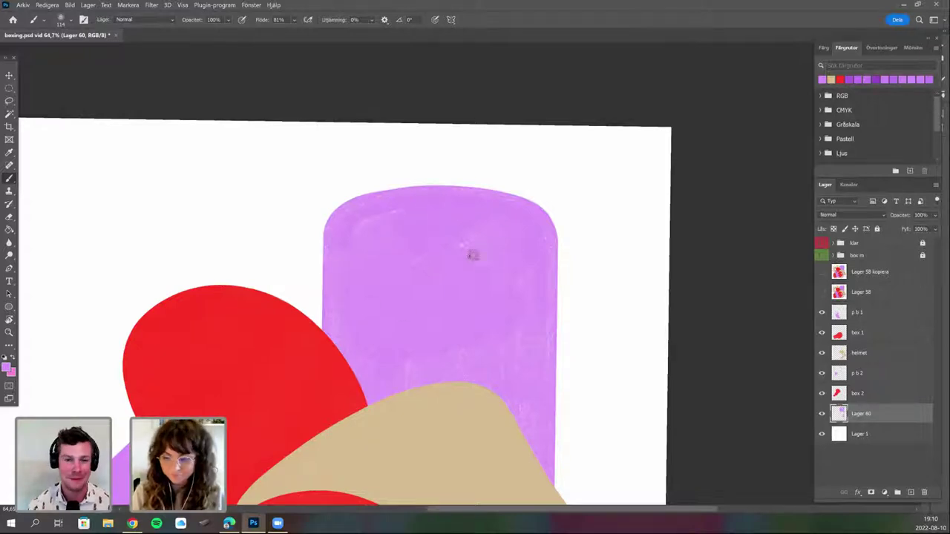
{"action": "left_click_drag", "start_coordinate": [477, 351], "coordinate": [498, 294]}
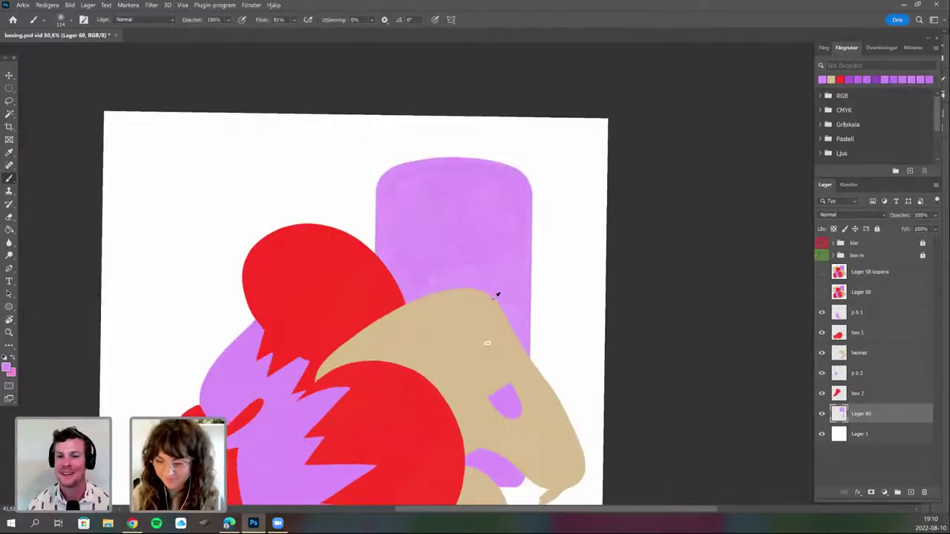
Select the painted pixels of Lager 60, expand the selection, paint it solid purple with the textured brush at 448 px, and deselect.
{"action": "left_click", "coordinate": [839, 413], "text": "ctrl"}
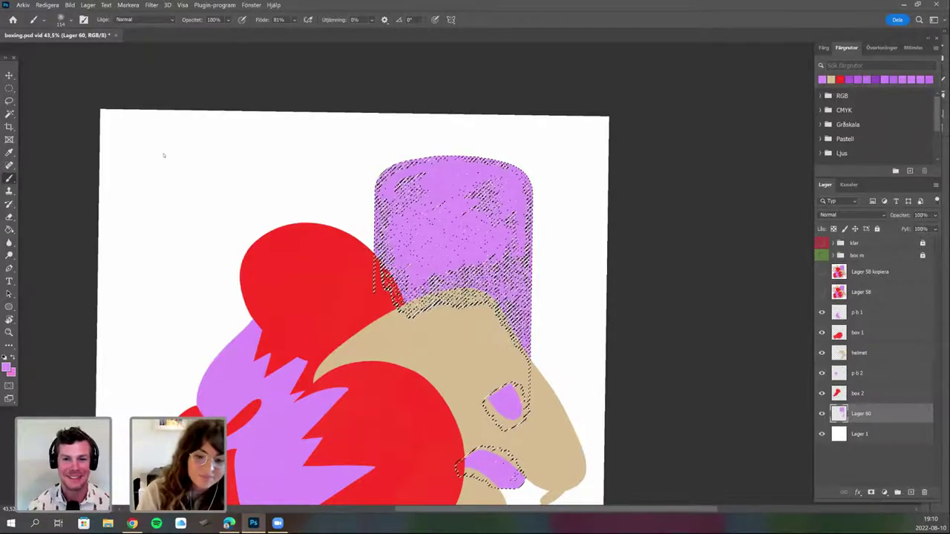
{"action": "left_click", "coordinate": [129, 5]}
{"action": "mouse_move", "coordinate": [148, 153]}
{"action": "left_click", "coordinate": [70, 173]}
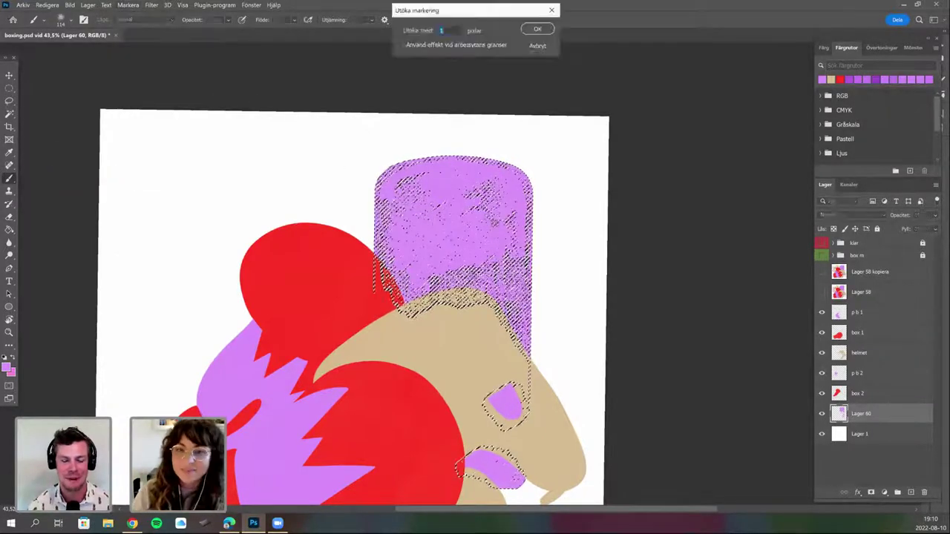
{"action": "left_click", "coordinate": [541, 29]}
{"action": "right_click", "coordinate": [515, 220]}
{"action": "left_click", "coordinate": [438, 149]}
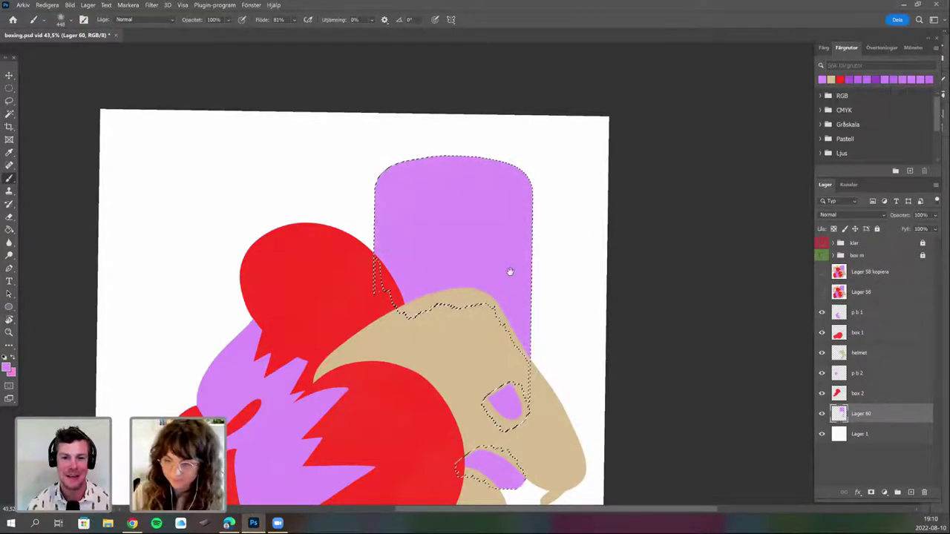
{"action": "scroll", "coordinate": [510, 272], "scroll_direction": "down", "scroll_amount": 3}
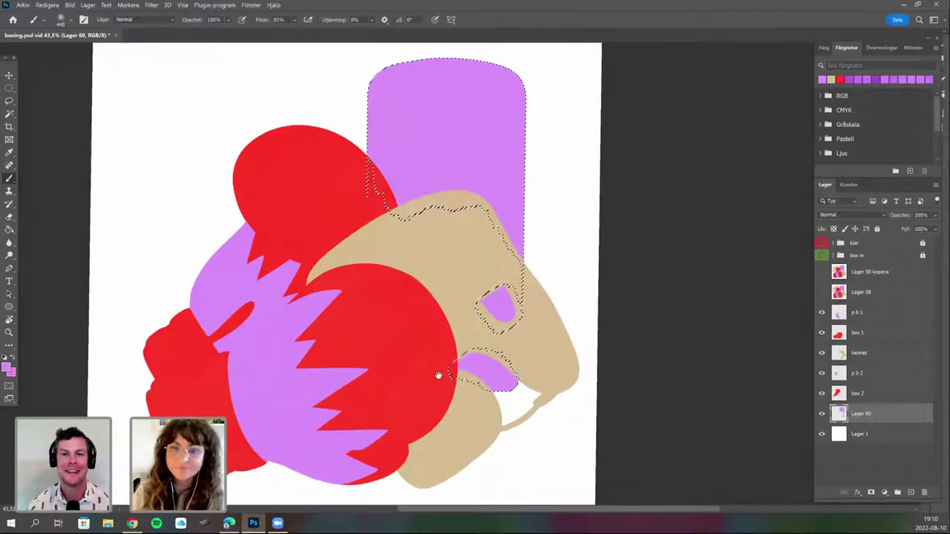
{"action": "scroll", "coordinate": [437, 377], "scroll_direction": "up", "scroll_amount": 4}
{"action": "key", "text": "ctrl+d"}
Replace the name of the purple bag layer Lager 60 with a blank space.
{"action": "scroll", "coordinate": [470, 306], "scroll_direction": "up", "scroll_amount": 2}
{"action": "left_click_drag", "start_coordinate": [466, 304], "coordinate": [492, 322]}
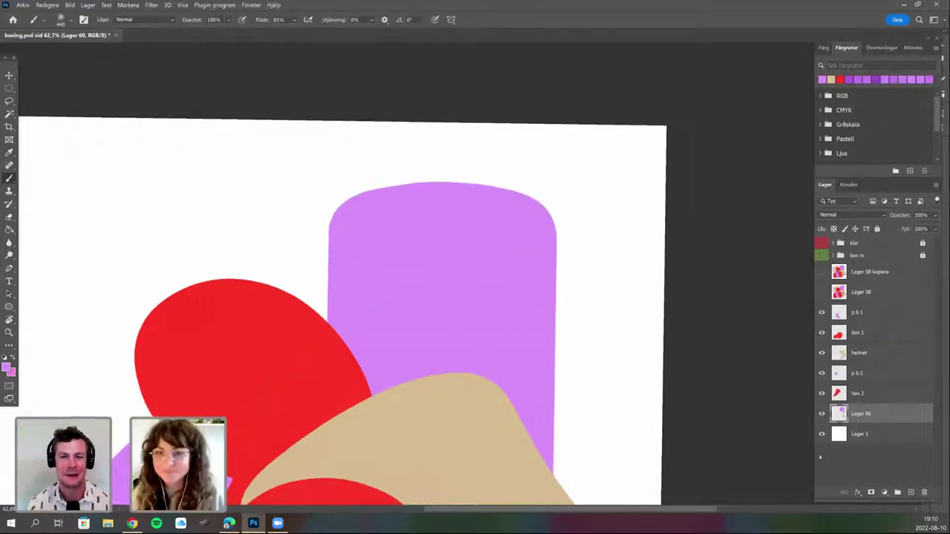
{"action": "double_click", "coordinate": [861, 414]}
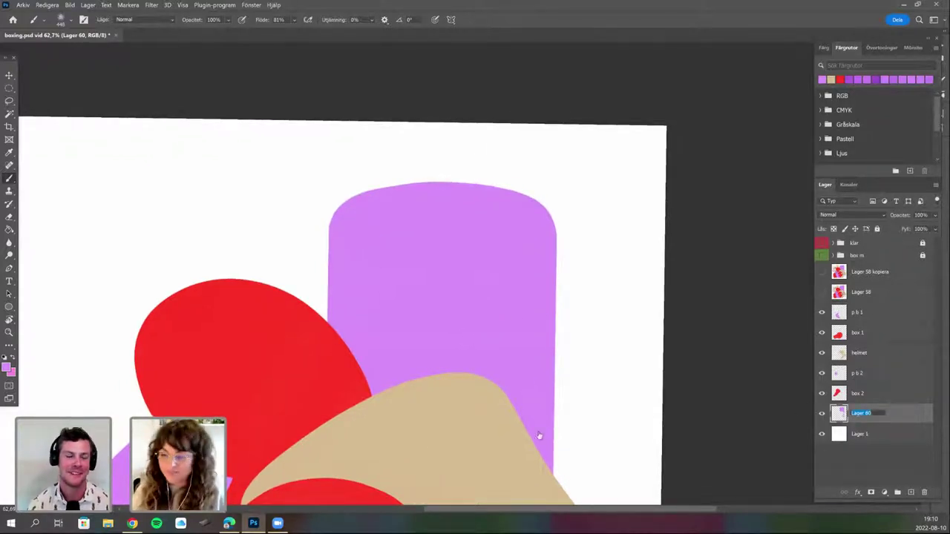
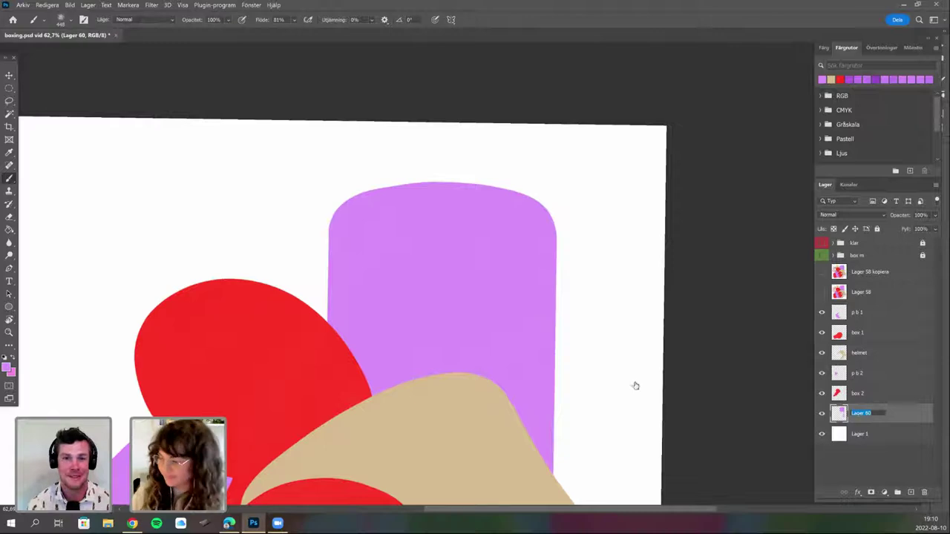
{"action": "key", "text": "space"}
{"action": "left_click_drag", "start_coordinate": [601, 378], "coordinate": [633, 350]}
Compare the painted shapes with the sketch reference by showing and hiding the layer Lager 58 kopiera.
{"action": "left_click", "coordinate": [822, 272]}
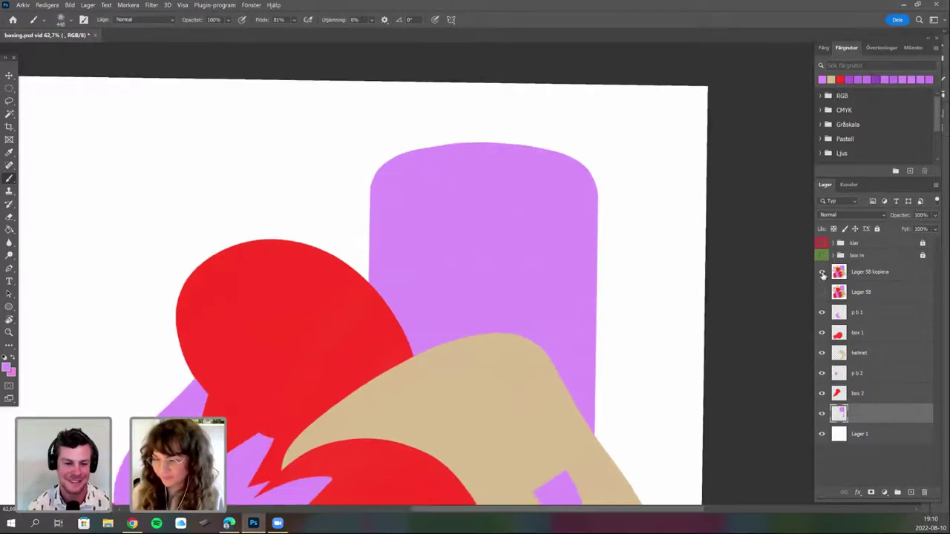
{"action": "left_click", "coordinate": [822, 272]}
{"action": "scroll", "coordinate": [581, 324], "scroll_direction": "down", "scroll_amount": 4}
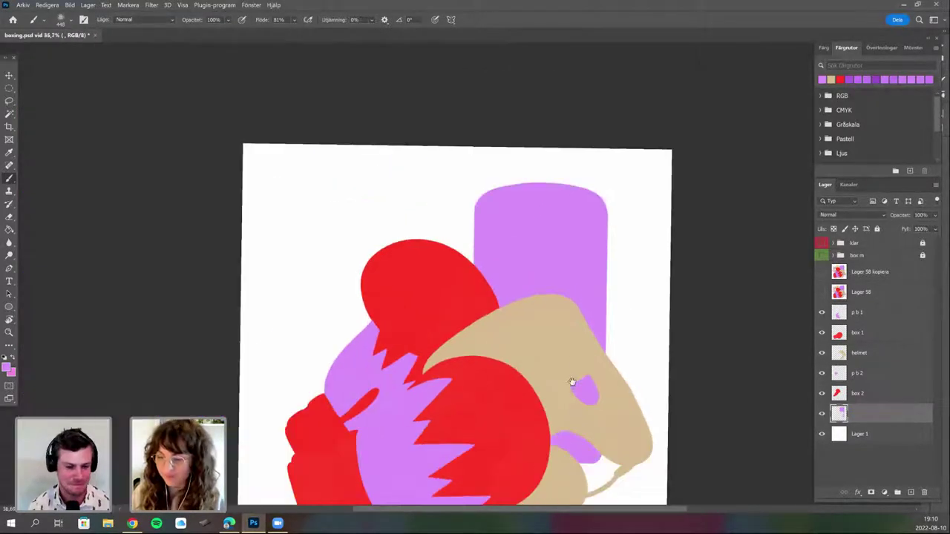
{"action": "left_click", "coordinate": [823, 273]}
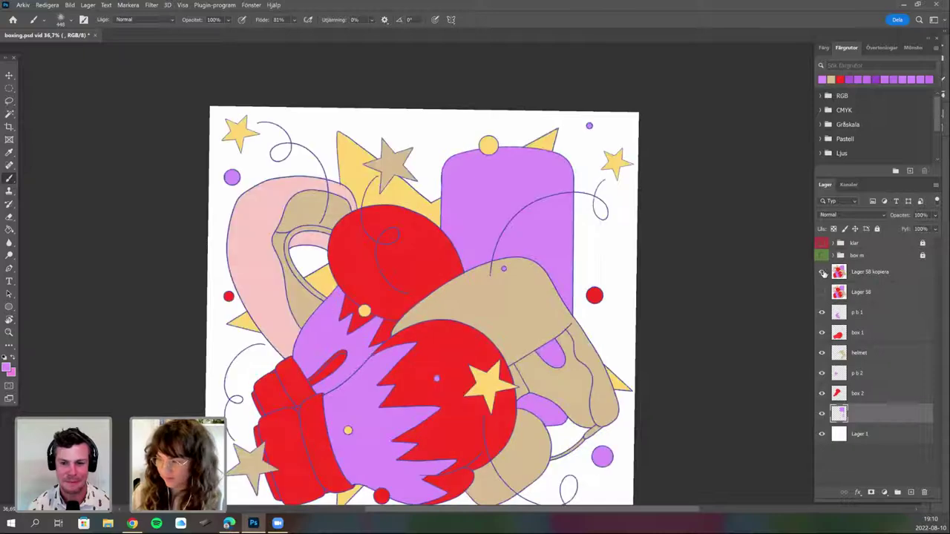
{"action": "left_click", "coordinate": [823, 273]}
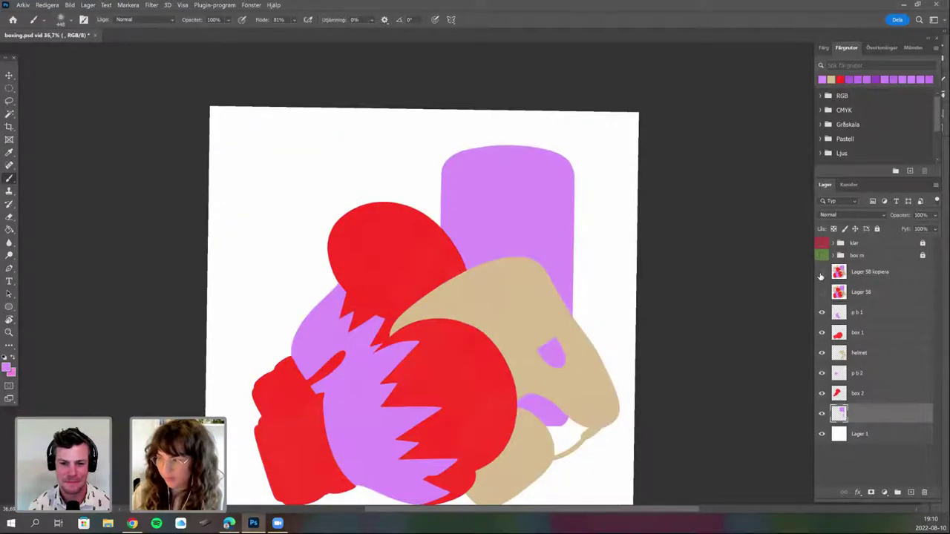
{"action": "left_click", "coordinate": [822, 273]}
{"action": "left_click", "coordinate": [822, 273]}
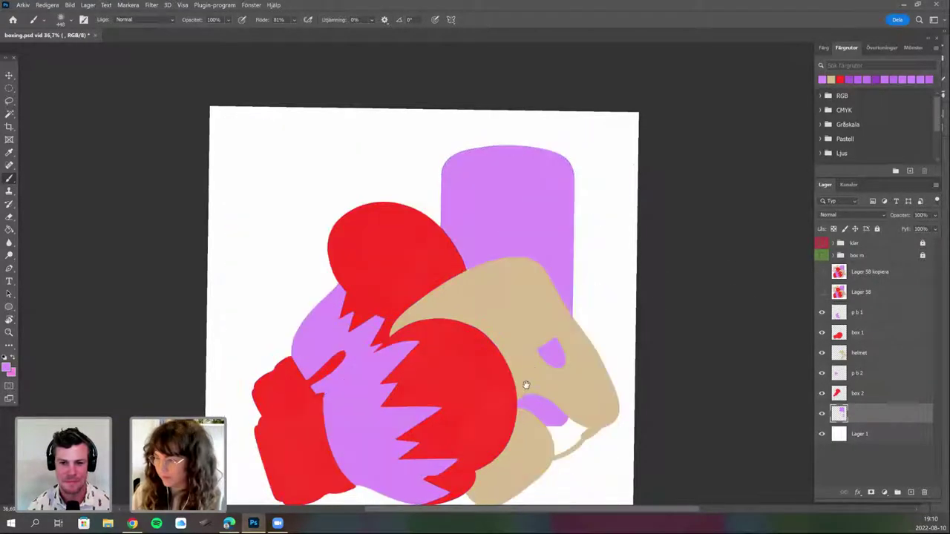
Switch to the tecka 4h brush at 18 px for touching up the bag's outline.
{"action": "scroll", "coordinate": [535, 330], "scroll_direction": "up", "scroll_amount": 2}
{"action": "scroll", "coordinate": [520, 272], "scroll_direction": "up", "scroll_amount": 3}
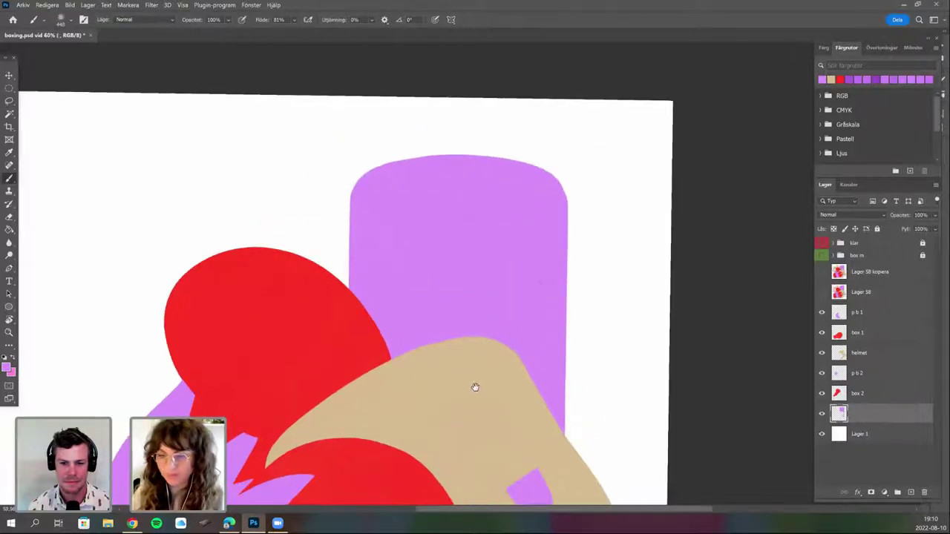
{"action": "scroll", "coordinate": [482, 373], "scroll_direction": "up", "scroll_amount": 1}
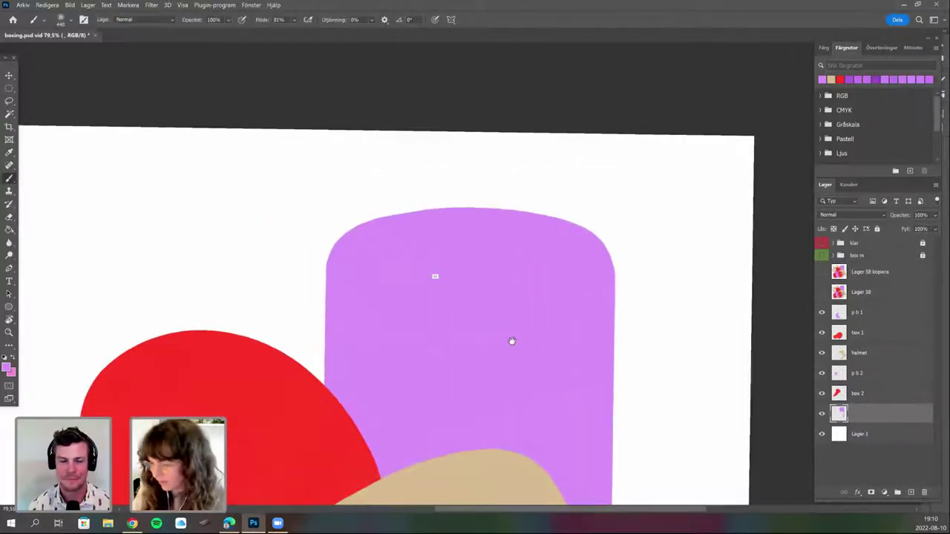
{"action": "scroll", "coordinate": [507, 348], "scroll_direction": "up", "scroll_amount": 2}
{"action": "right_click", "coordinate": [508, 349]}
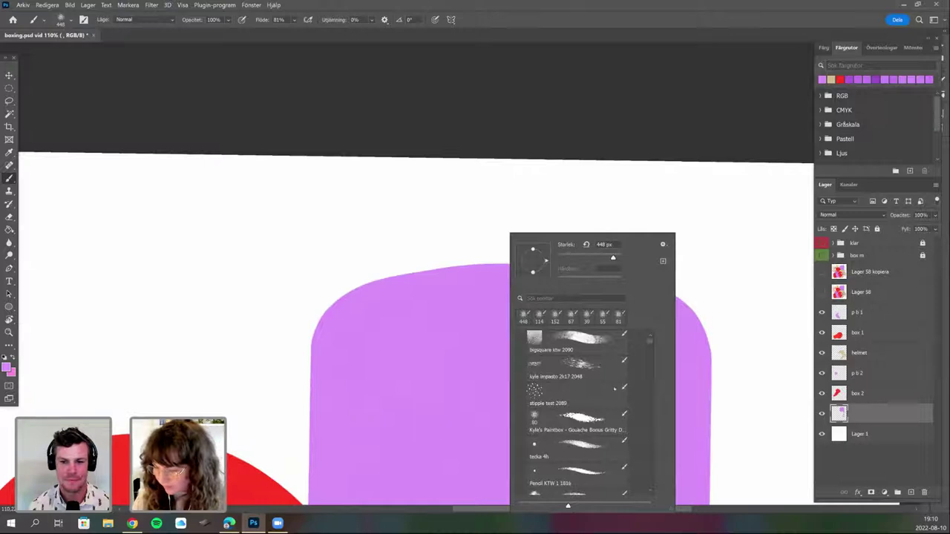
{"action": "left_click", "coordinate": [576, 448]}
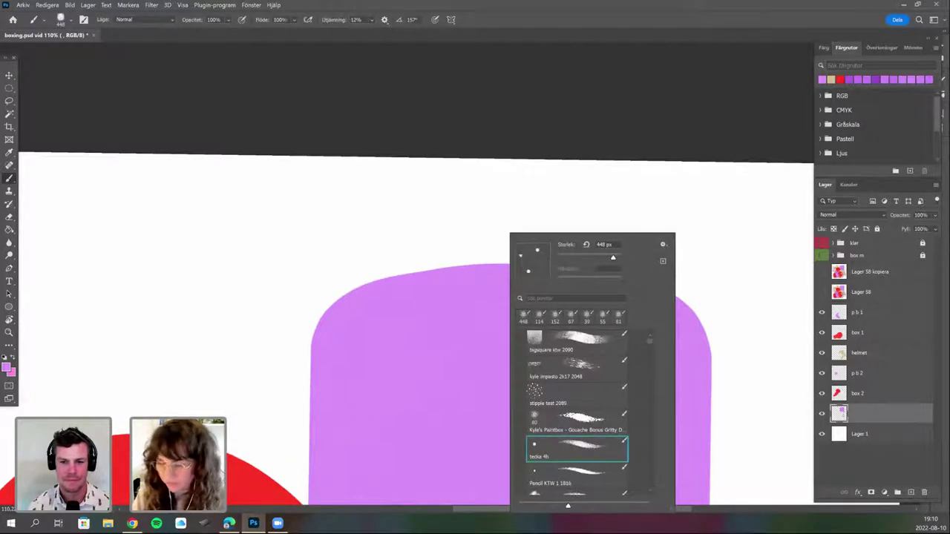
{"action": "left_click", "coordinate": [564, 256]}
{"action": "left_click", "coordinate": [433, 343]}
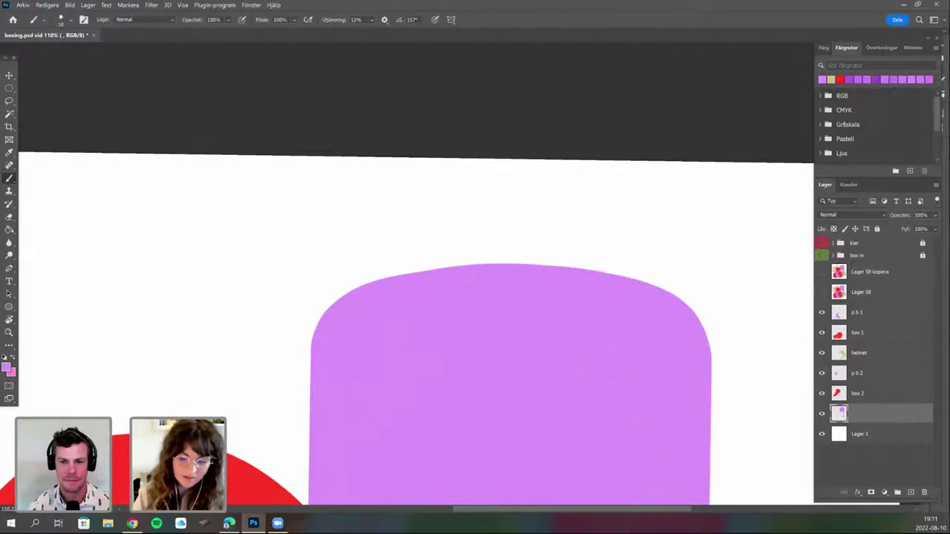
{"action": "left_click_drag", "start_coordinate": [438, 341], "coordinate": [433, 309]}
{"action": "scroll", "coordinate": [434, 327], "scroll_direction": "down", "scroll_amount": 1}
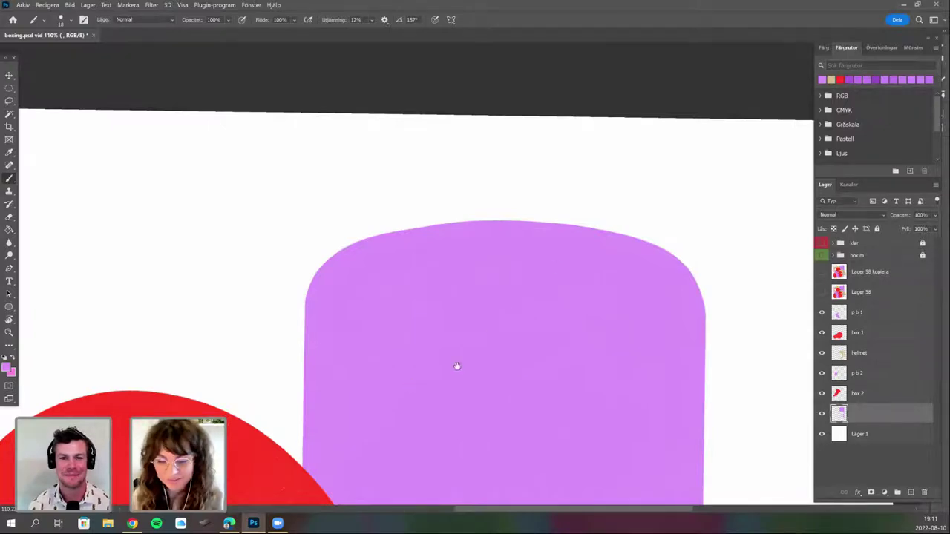
{"action": "scroll", "coordinate": [457, 366], "scroll_direction": "down", "scroll_amount": 3}
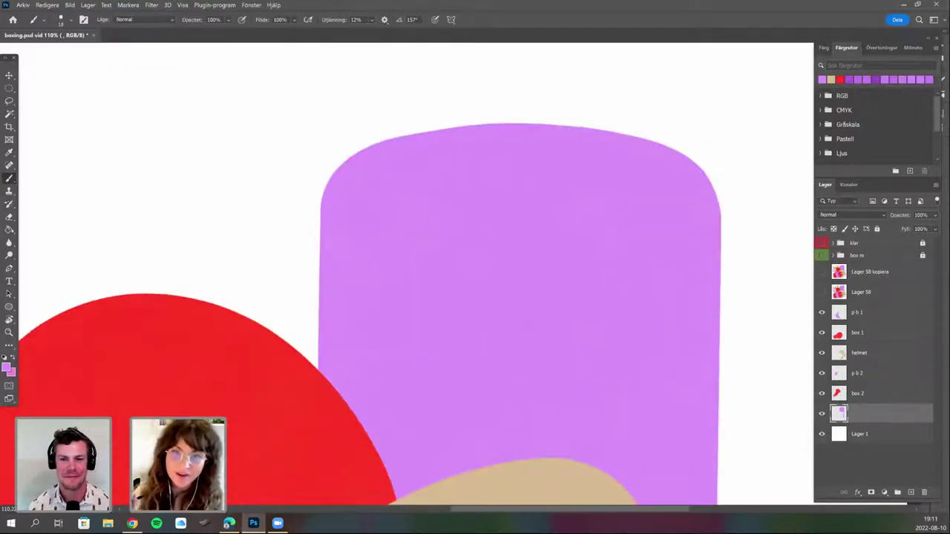
{"action": "scroll", "coordinate": [460, 244], "scroll_direction": "left", "scroll_amount": 2}
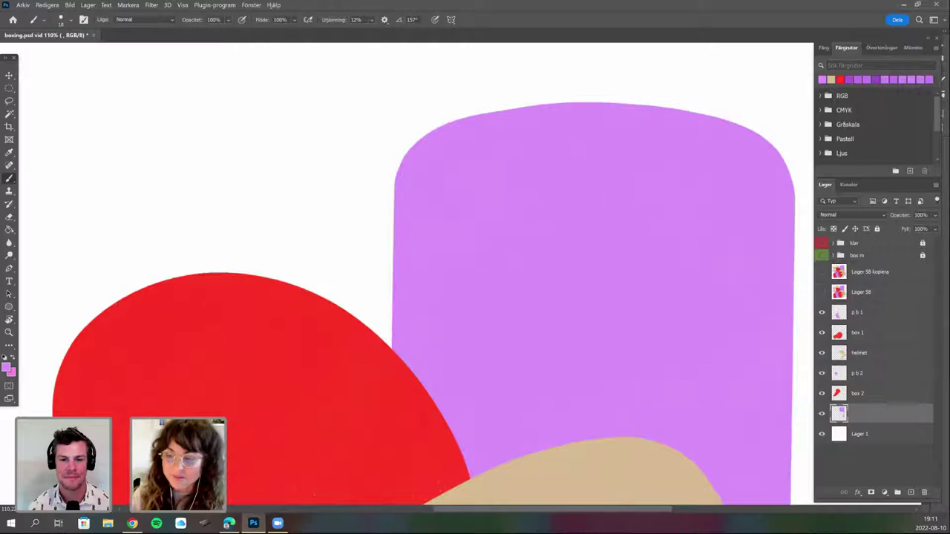
{"action": "left_click_drag", "start_coordinate": [462, 260], "coordinate": [383, 333]}
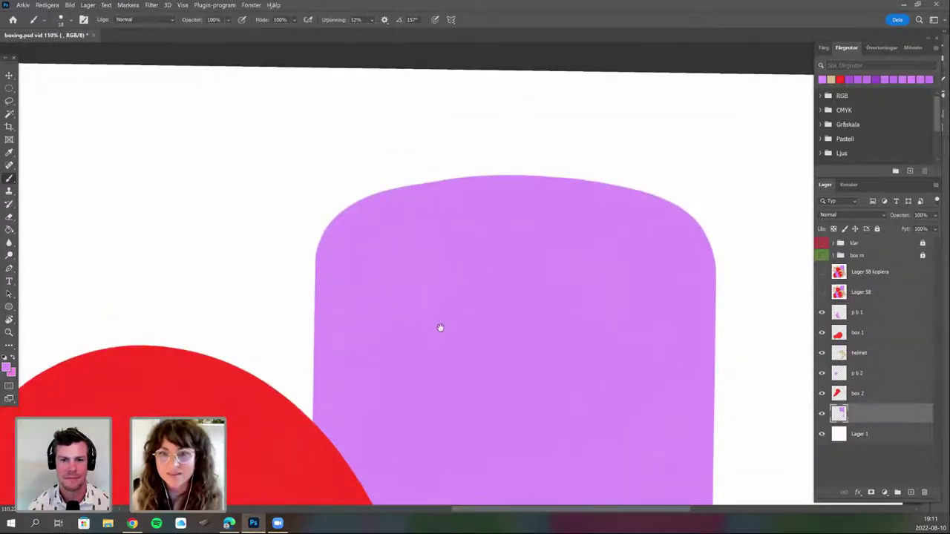
{"action": "mouse_move", "coordinate": [409, 384]}
{"action": "left_mouse_down"}
{"action": "mouse_move", "coordinate": [394, 403]}
{"action": "mouse_move", "coordinate": [528, 403]}
{"action": "left_mouse_up"}
Rotate the canvas to -58° and touch up the curve of the bag's top edge with the 18 px brush.
{"action": "key", "text": "r"}
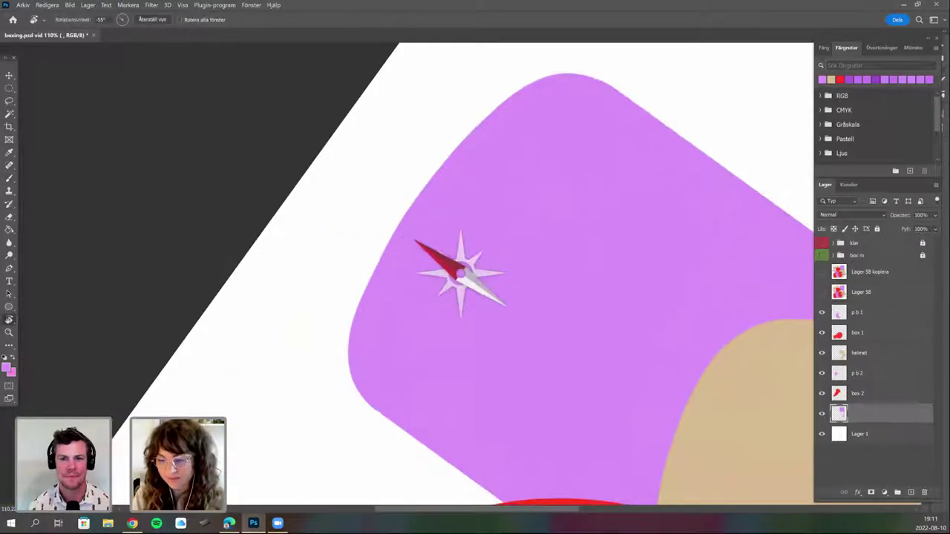
{"action": "left_click_drag", "start_coordinate": [402, 236], "coordinate": [399, 242]}
{"action": "key", "text": "b"}
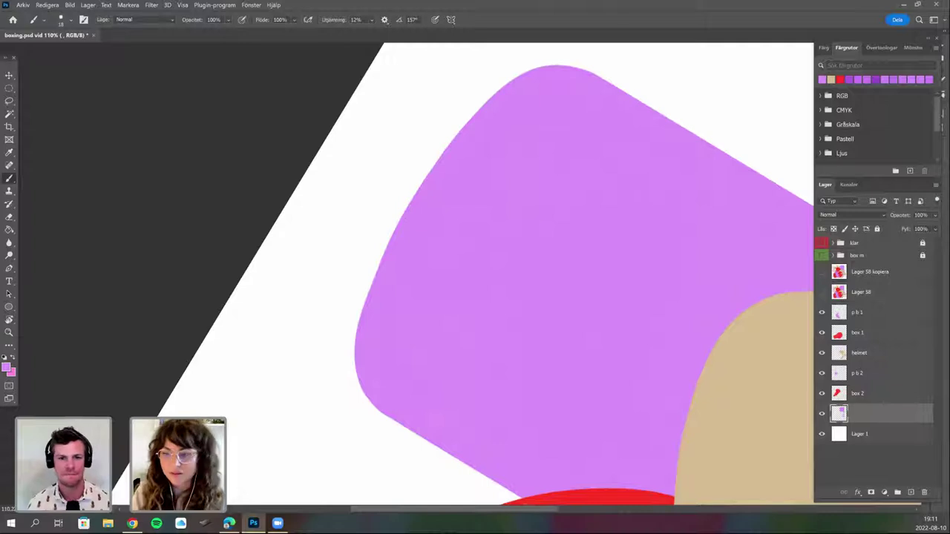
{"action": "left_click_drag", "start_coordinate": [513, 245], "coordinate": [500, 270]}
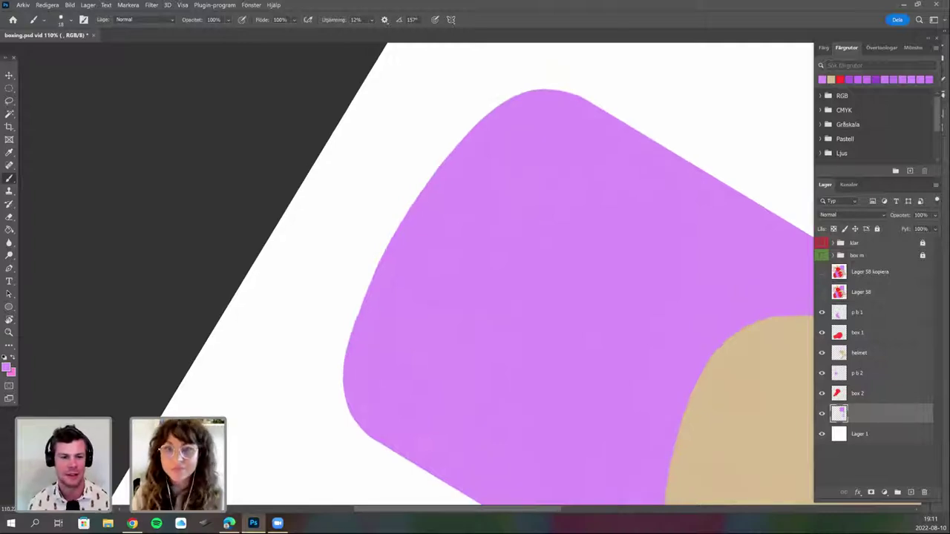
{"action": "scroll", "coordinate": [479, 335], "scroll_direction": "up", "scroll_amount": 1}
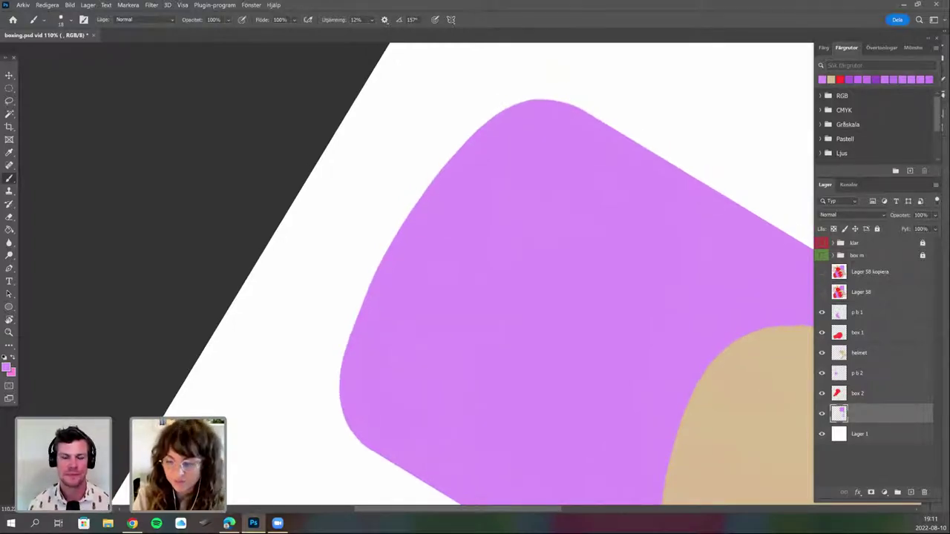
{"action": "scroll", "coordinate": [479, 335], "scroll_direction": "down", "scroll_amount": 2}
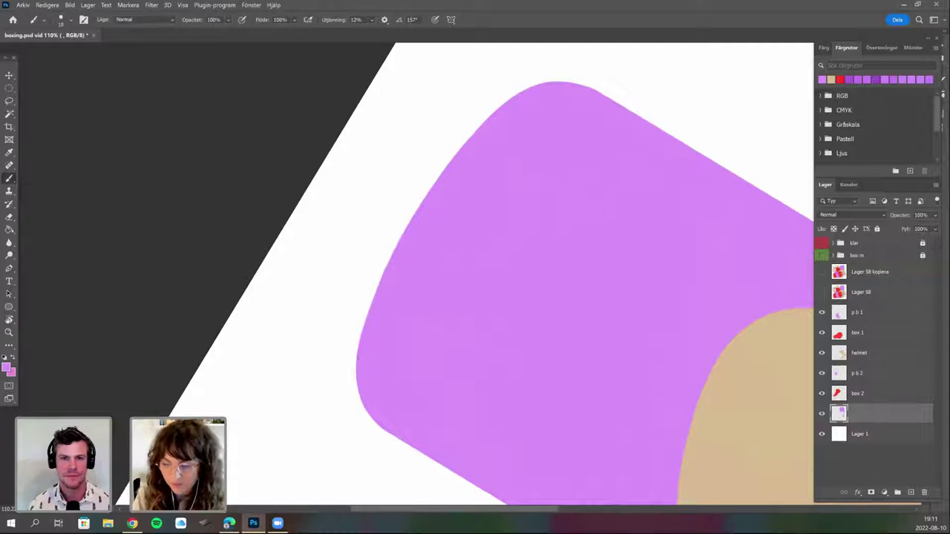
{"action": "scroll", "coordinate": [382, 360], "scroll_direction": "up", "scroll_amount": 2}
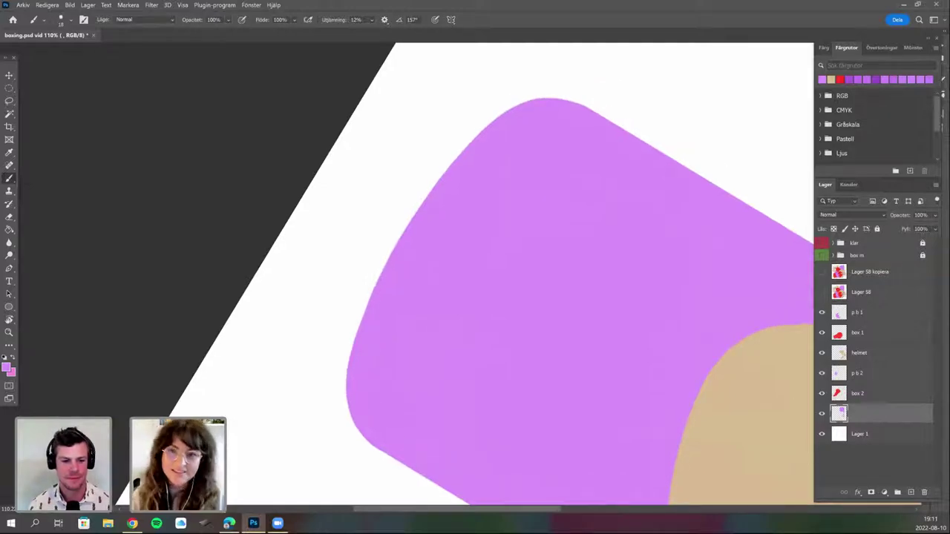
{"action": "scroll", "coordinate": [381, 359], "scroll_direction": "up", "scroll_amount": 5}
Rotate the canvas to -73° and touch up the bag's top edge near its rounded top-right corner.
{"action": "key", "text": "r"}
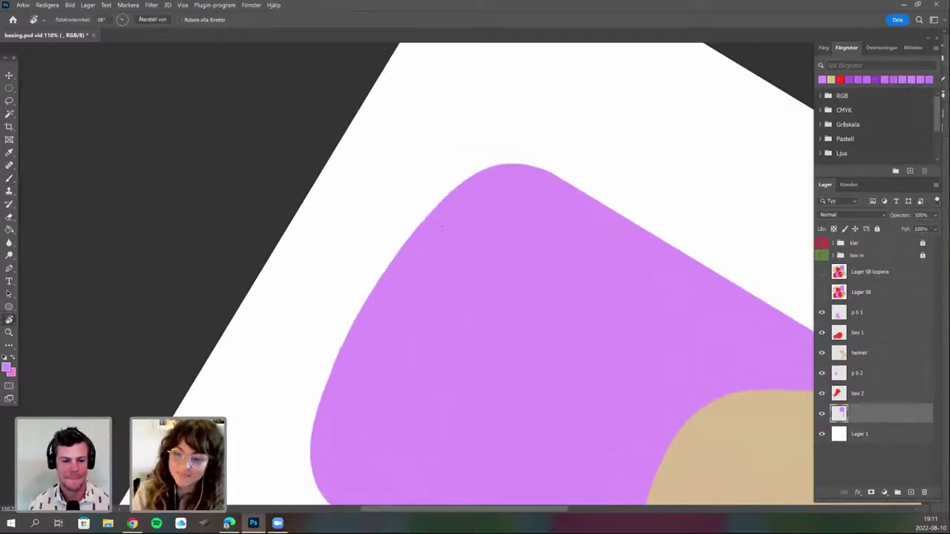
{"action": "left_click_drag", "start_coordinate": [474, 174], "coordinate": [447, 172]}
{"action": "key", "text": "b"}
{"action": "left_click_drag", "start_coordinate": [427, 211], "coordinate": [436, 194]}
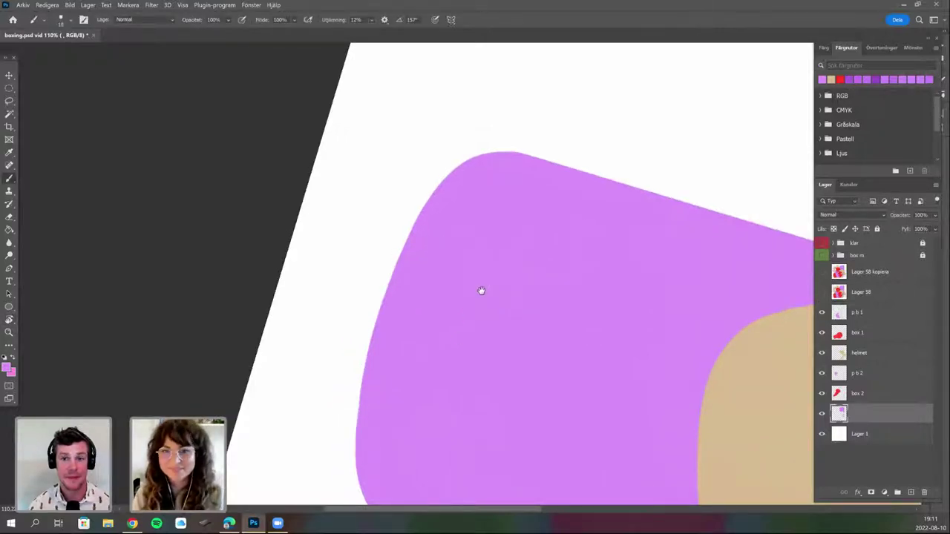
{"action": "scroll", "coordinate": [519, 275], "scroll_direction": "down", "scroll_amount": 3}
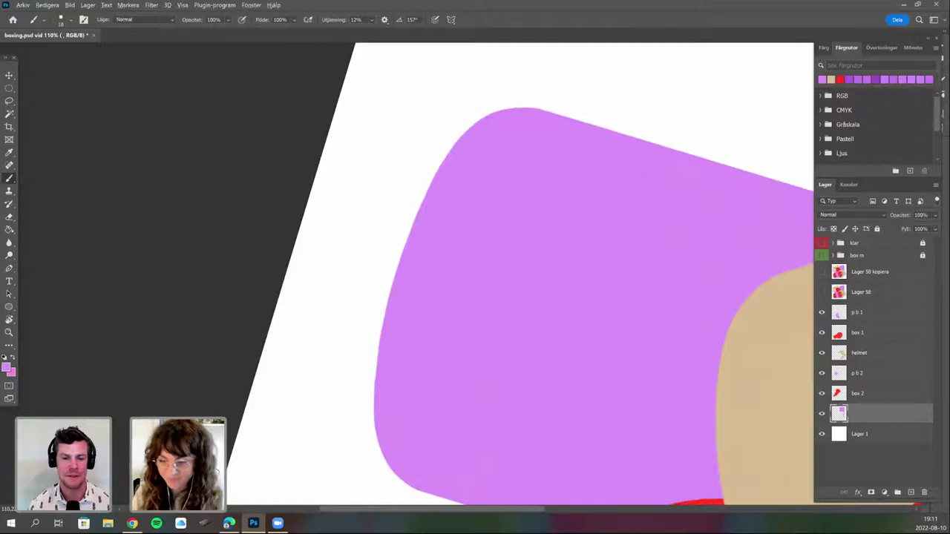
{"action": "scroll", "coordinate": [545, 377], "scroll_direction": "down", "scroll_amount": 5}
{"action": "key", "text": "r"}
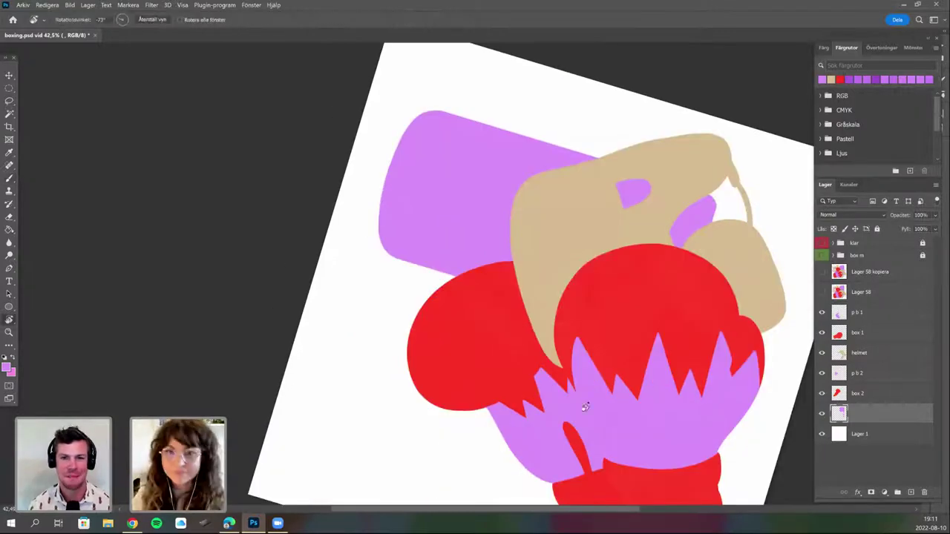
Straighten the canvas back to 0° and compare the painted shapes with the sketch reference by showing and hiding Lager 58 kopiera.
{"action": "left_click_drag", "start_coordinate": [443, 461], "coordinate": [297, 306]}
{"action": "left_click_drag", "start_coordinate": [499, 399], "coordinate": [491, 352]}
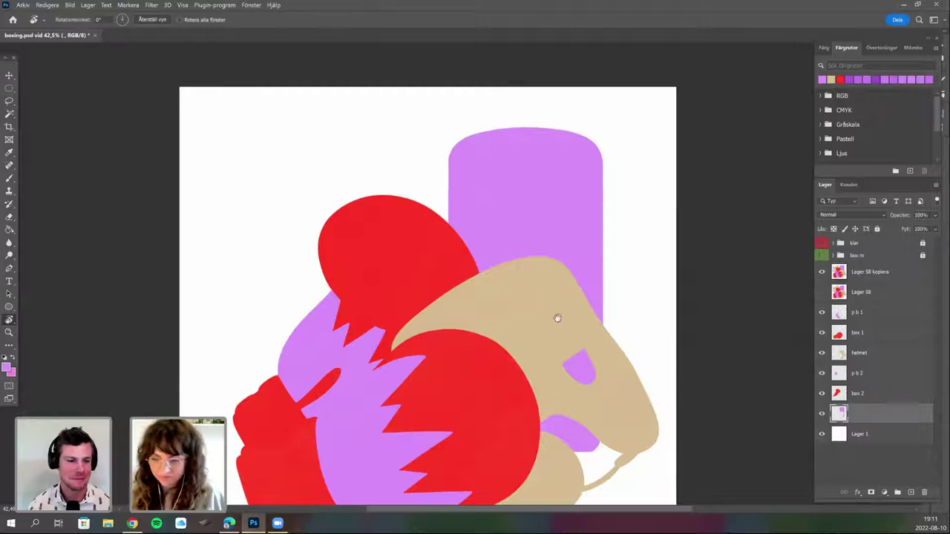
{"action": "mouse_move", "coordinate": [589, 394]}
{"action": "left_mouse_down"}
{"action": "mouse_move", "coordinate": [569, 335]}
{"action": "mouse_move", "coordinate": [556, 411]}
{"action": "left_mouse_up"}
{"action": "scroll", "coordinate": [564, 330], "scroll_direction": "down", "scroll_amount": 3}
{"action": "key", "text": "b"}
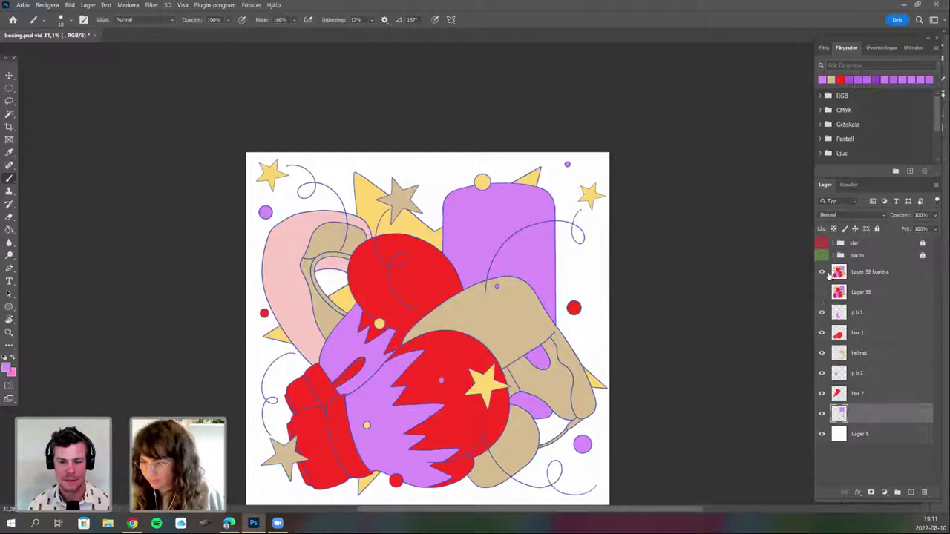
{"action": "left_click", "coordinate": [823, 272]}
{"action": "left_click", "coordinate": [822, 273]}
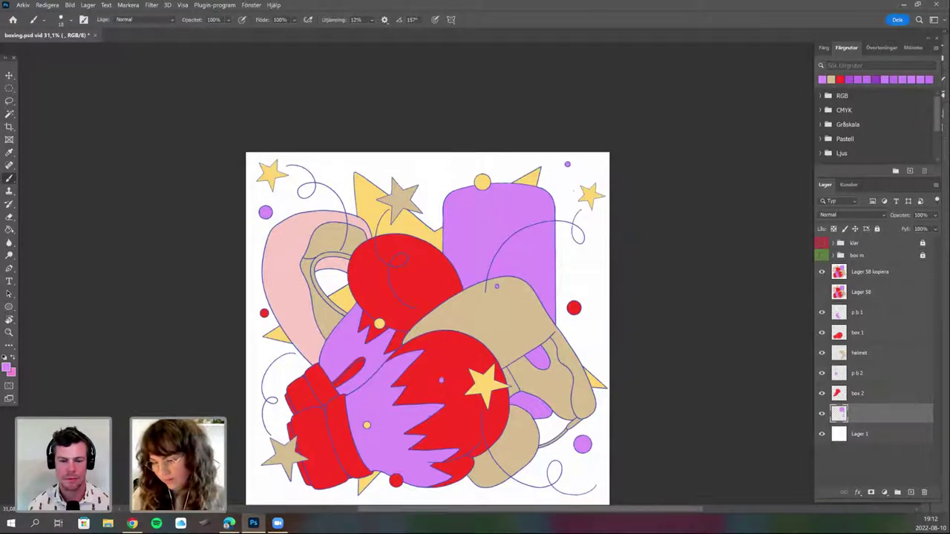
{"action": "mouse_move", "coordinate": [523, 261]}
{"action": "left_mouse_down"}
{"action": "mouse_move", "coordinate": [467, 289]}
{"action": "mouse_move", "coordinate": [529, 247]}
{"action": "left_mouse_up"}
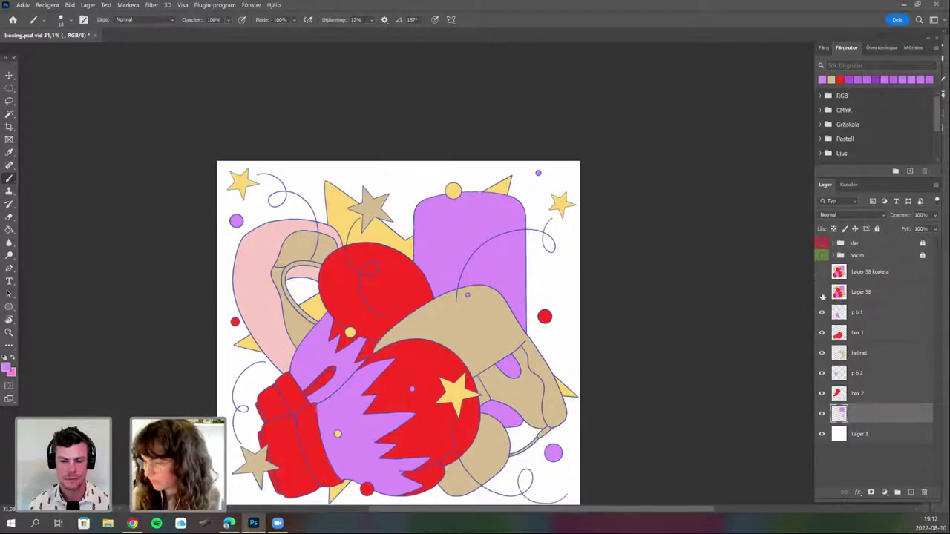
{"action": "left_click", "coordinate": [823, 273]}
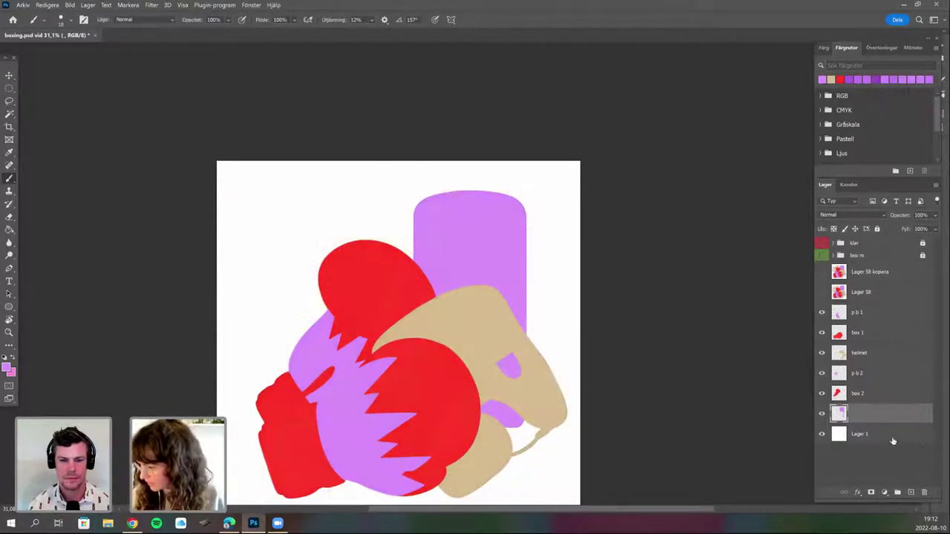
Add a new layer clipped to the purple bag's layer and sample the boxing glove's red as the paint colour.
{"action": "left_click", "coordinate": [911, 493]}
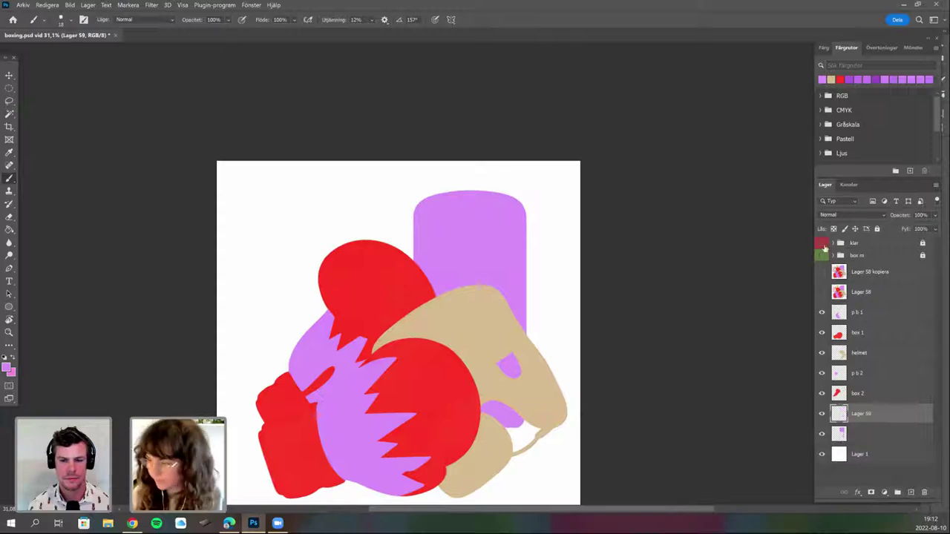
{"action": "left_click", "coordinate": [822, 272]}
{"action": "left_click", "coordinate": [408, 287], "text": "alt"}
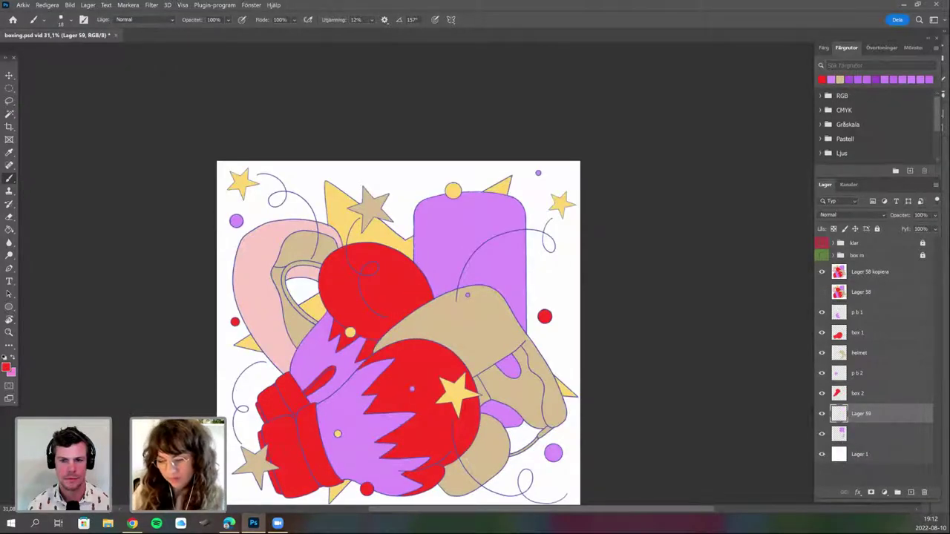
{"action": "left_click_drag", "start_coordinate": [486, 304], "coordinate": [421, 401]}
{"action": "scroll", "coordinate": [479, 283], "scroll_direction": "up", "scroll_amount": 5}
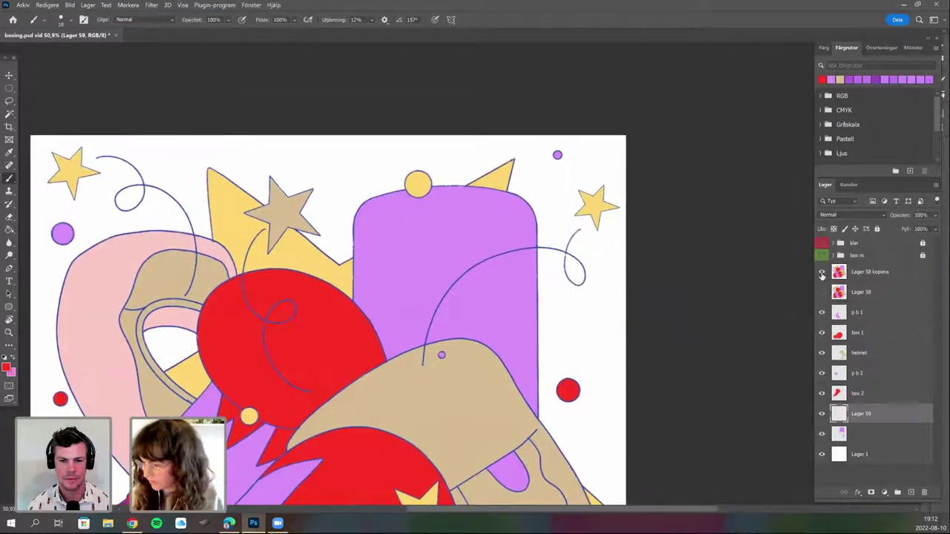
{"action": "left_click", "coordinate": [821, 272]}
{"action": "right_click", "coordinate": [865, 413]}
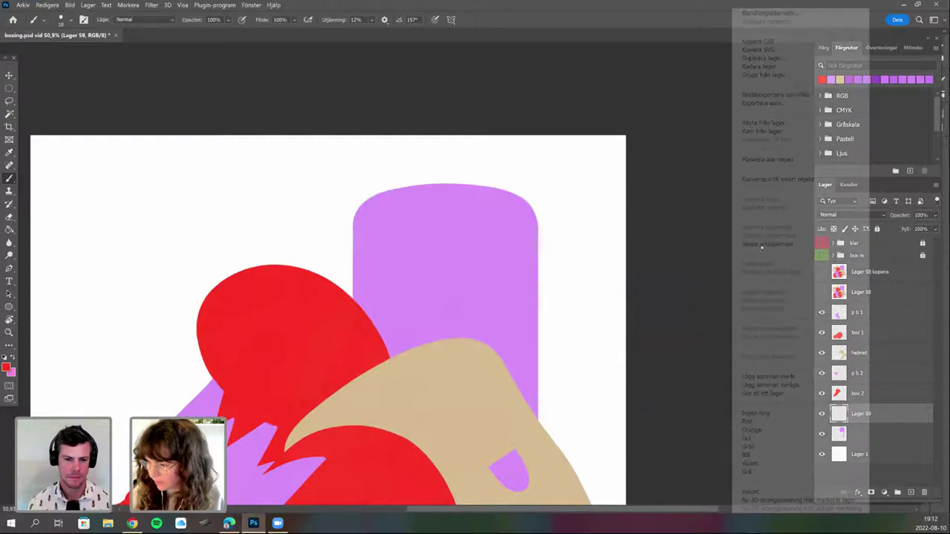
{"action": "left_click", "coordinate": [763, 245]}
Sketch a rough thin red zigzag with one long inward spike along the bag's right side down to the helmet.
{"action": "left_click_drag", "start_coordinate": [517, 269], "coordinate": [505, 339]}
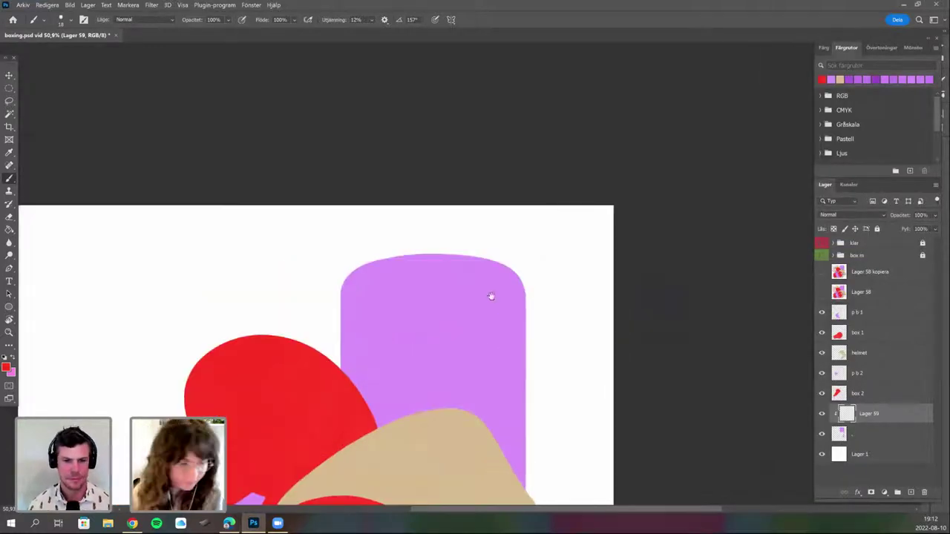
{"action": "scroll", "coordinate": [494, 283], "scroll_direction": "up", "scroll_amount": 3}
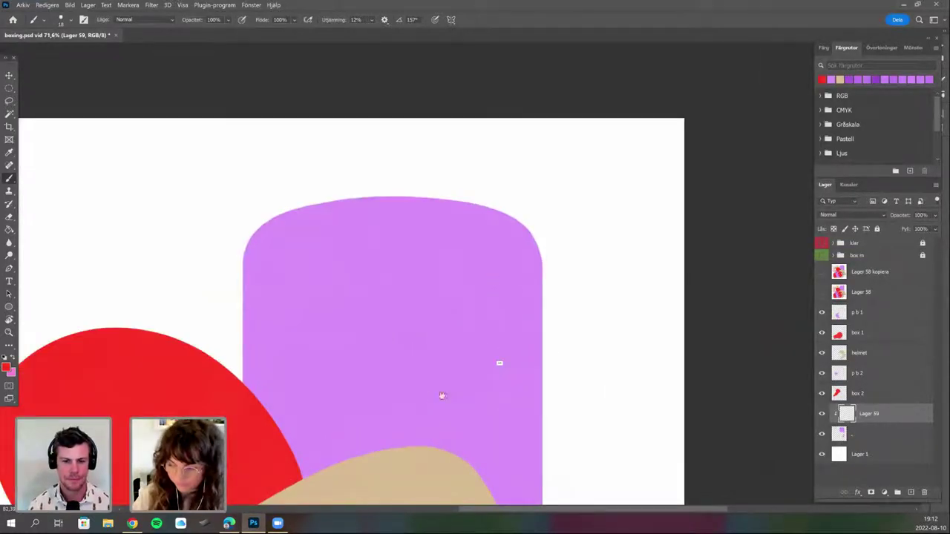
{"action": "key", "text": "r"}
{"action": "mouse_move", "coordinate": [373, 492]}
{"action": "left_mouse_down"}
{"action": "mouse_move", "coordinate": [383, 391]}
{"action": "mouse_move", "coordinate": [287, 274]}
{"action": "left_mouse_up"}
{"action": "key", "text": "r"}
{"action": "left_click_drag", "start_coordinate": [420, 238], "coordinate": [428, 243]}
{"action": "mouse_move", "coordinate": [315, 353]}
{"action": "left_mouse_down"}
{"action": "mouse_move", "coordinate": [298, 311]}
{"action": "mouse_move", "coordinate": [479, 360]}
{"action": "mouse_move", "coordinate": [519, 327]}
{"action": "left_mouse_up"}
{"action": "key", "text": "space"}
{"action": "left_click_drag", "start_coordinate": [457, 381], "coordinate": [625, 365]}
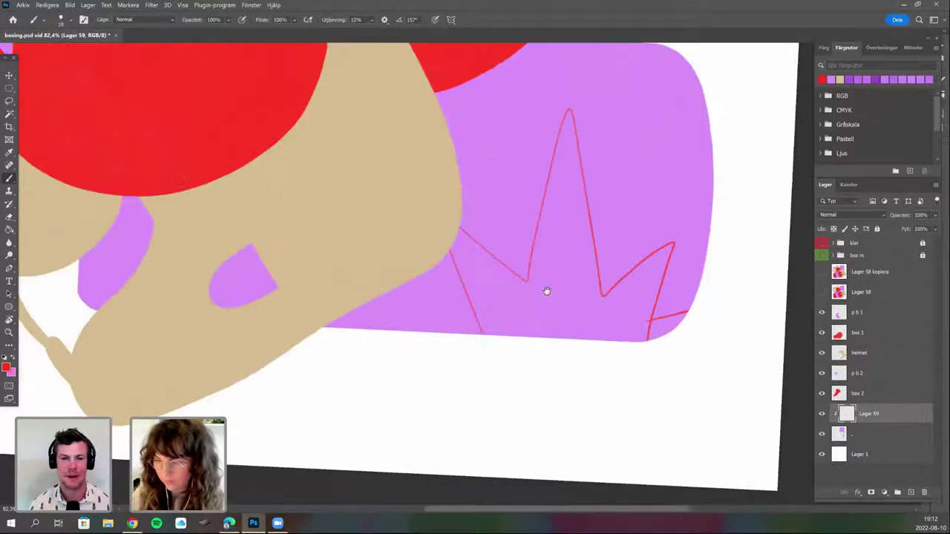
Sketch a smaller rough red zigzag across the bag's upper-left corner, from its top edge to its left edge.
{"action": "key", "text": "r"}
{"action": "left_click_drag", "start_coordinate": [482, 417], "coordinate": [503, 428]}
{"action": "key", "text": "r"}
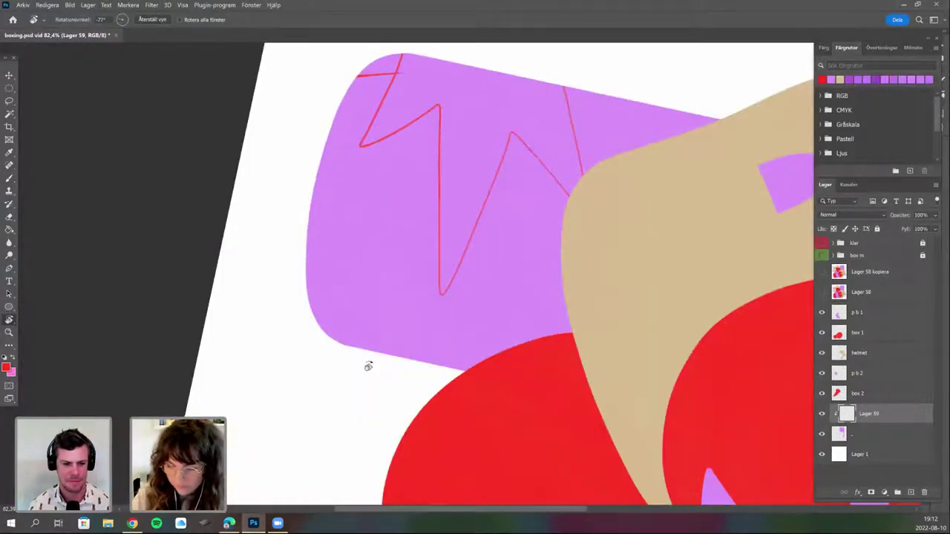
{"action": "left_click_drag", "start_coordinate": [367, 365], "coordinate": [352, 403]}
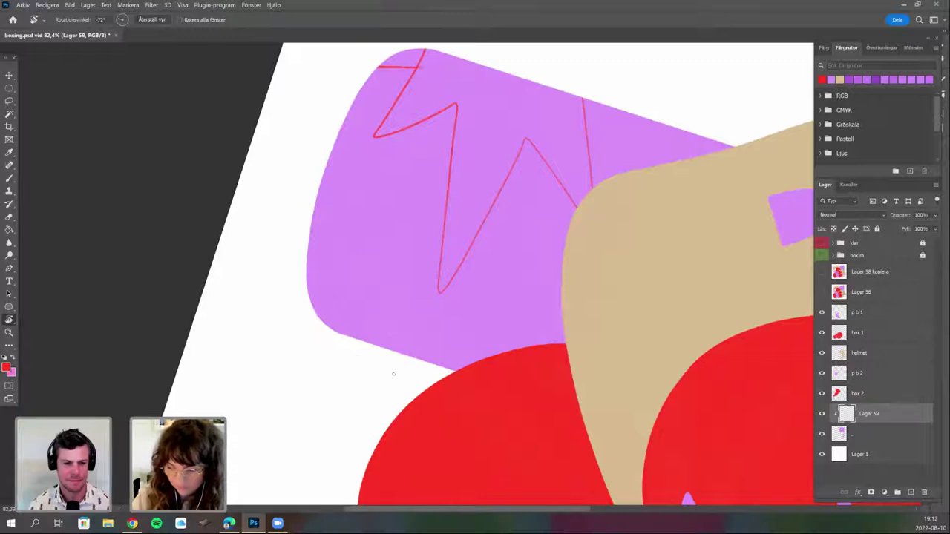
{"action": "left_click_drag", "start_coordinate": [394, 373], "coordinate": [434, 378]}
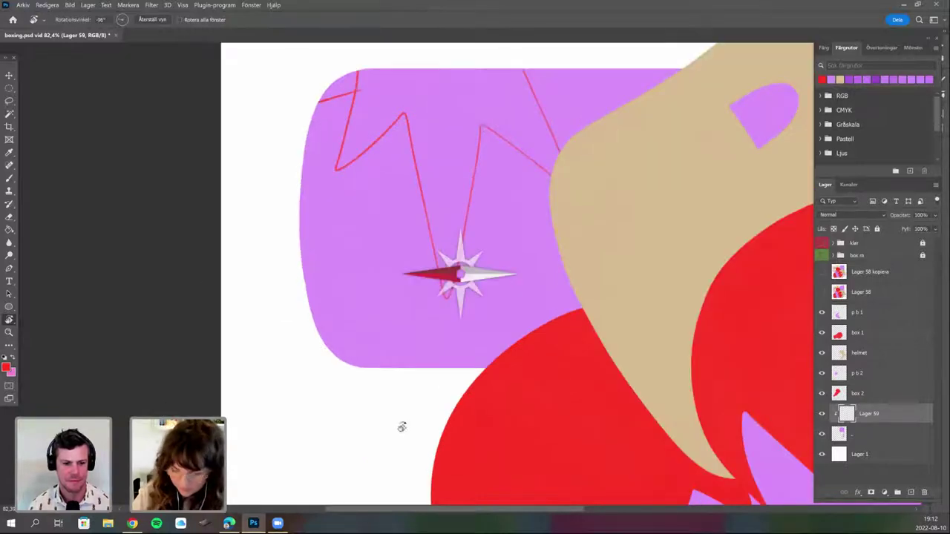
{"action": "left_click_drag", "start_coordinate": [403, 423], "coordinate": [519, 388]}
{"action": "key", "text": "b"}
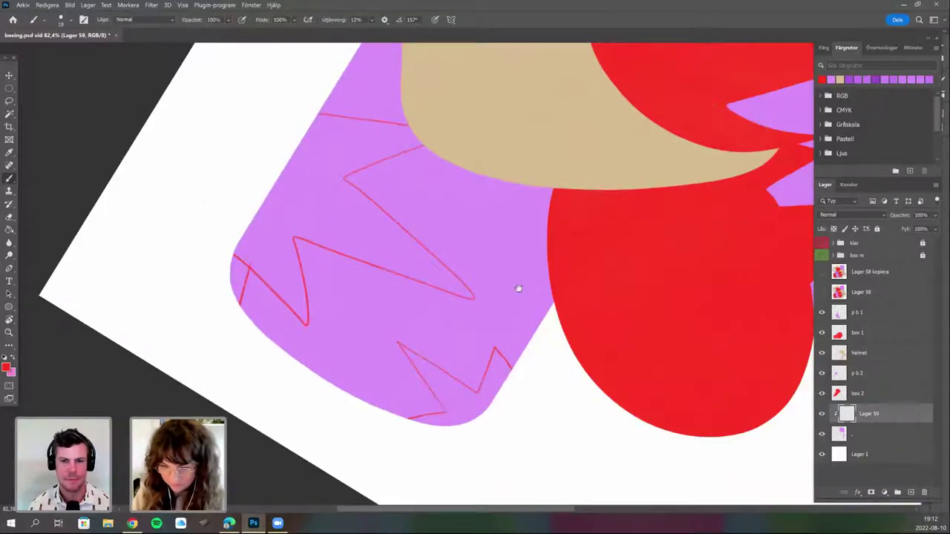
{"action": "left_click_drag", "start_coordinate": [519, 289], "coordinate": [512, 420]}
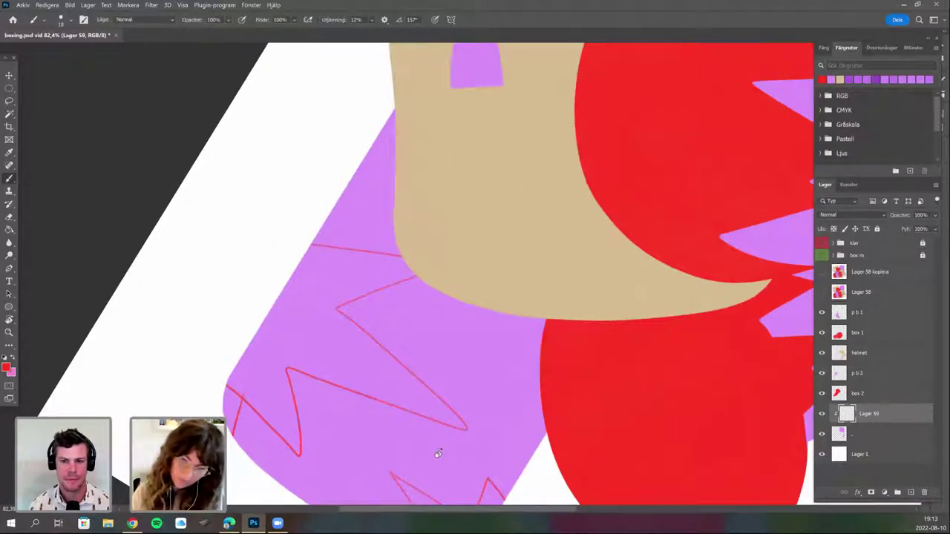
{"action": "key", "text": "r"}
{"action": "mouse_move", "coordinate": [462, 458]}
{"action": "left_mouse_down"}
{"action": "mouse_move", "coordinate": [508, 371]}
{"action": "mouse_move", "coordinate": [544, 399]}
{"action": "left_mouse_up"}
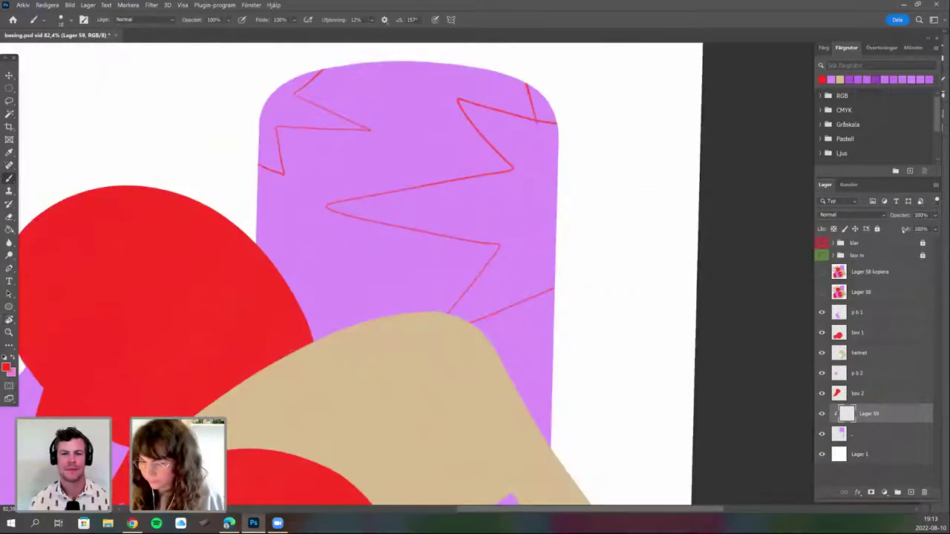
Fade the rough zigzag layer and add another new layer above it, clipped to the bag.
{"action": "left_click_drag", "start_coordinate": [917, 237], "coordinate": [907, 228]}
{"action": "left_click", "coordinate": [912, 493]}
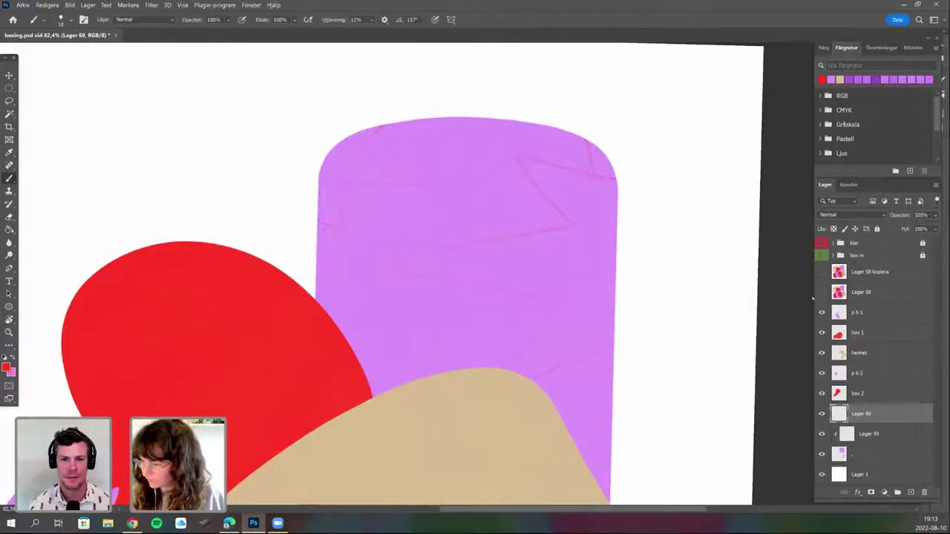
{"action": "right_click", "coordinate": [869, 417]}
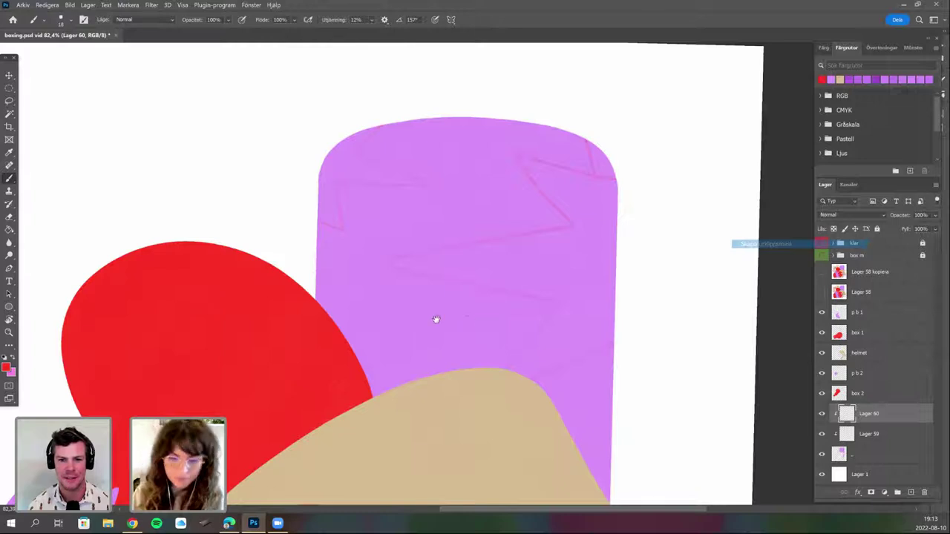
Trace the lowest zigzag edge with a clean straight red line from its inner corner down to the helmet.
{"action": "left_click_drag", "start_coordinate": [437, 319], "coordinate": [255, 303]}
{"action": "scroll", "coordinate": [254, 303], "scroll_direction": "up", "scroll_amount": 5}
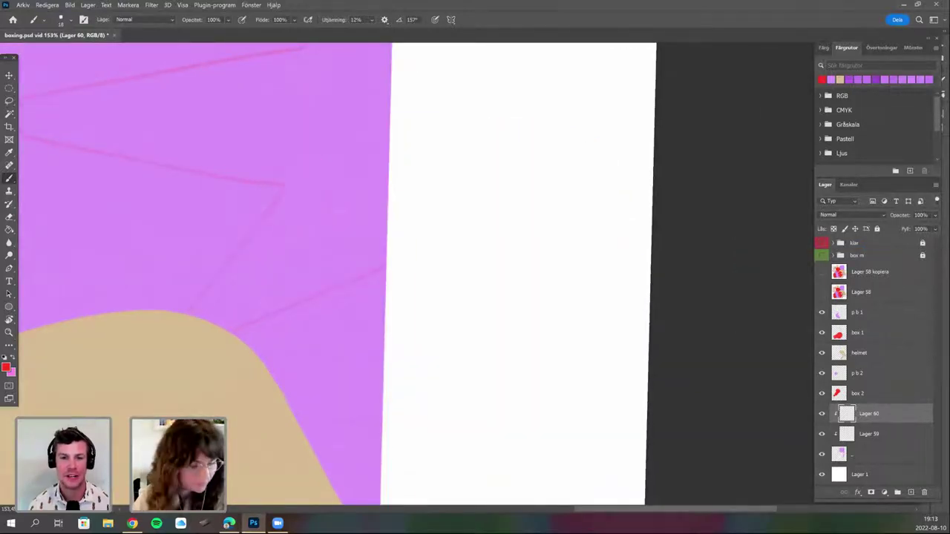
{"action": "key", "text": "r"}
{"action": "mouse_move", "coordinate": [411, 406]}
{"action": "left_mouse_down"}
{"action": "mouse_move", "coordinate": [265, 278]}
{"action": "mouse_move", "coordinate": [201, 250]}
{"action": "left_mouse_up"}
{"action": "left_click_drag", "start_coordinate": [362, 451], "coordinate": [182, 299]}
{"action": "key", "text": "b"}
{"action": "key", "text": "r"}
{"action": "left_click_drag", "start_coordinate": [164, 334], "coordinate": [165, 355]}
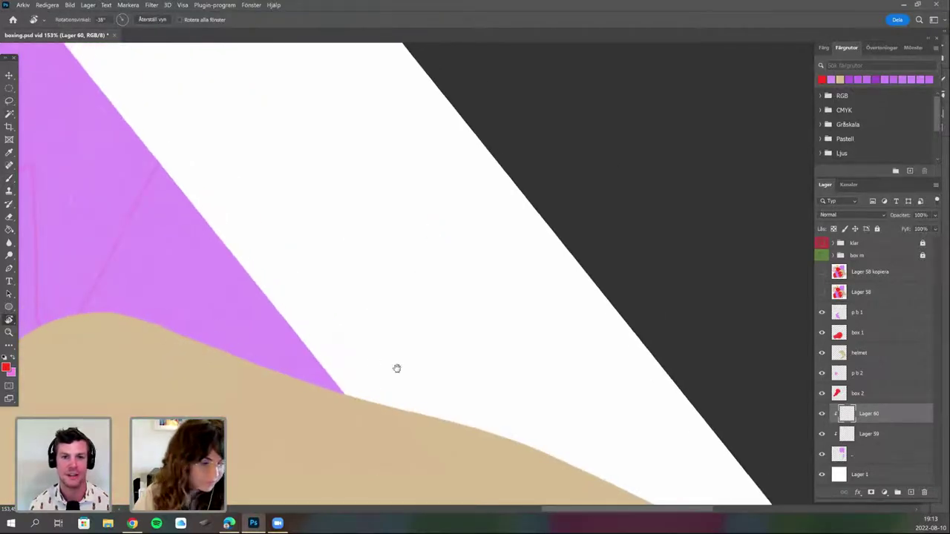
{"action": "left_click_drag", "start_coordinate": [387, 363], "coordinate": [398, 369]}
{"action": "key", "text": "b"}
{"action": "left_click_drag", "start_coordinate": [254, 187], "coordinate": [254, 354]}
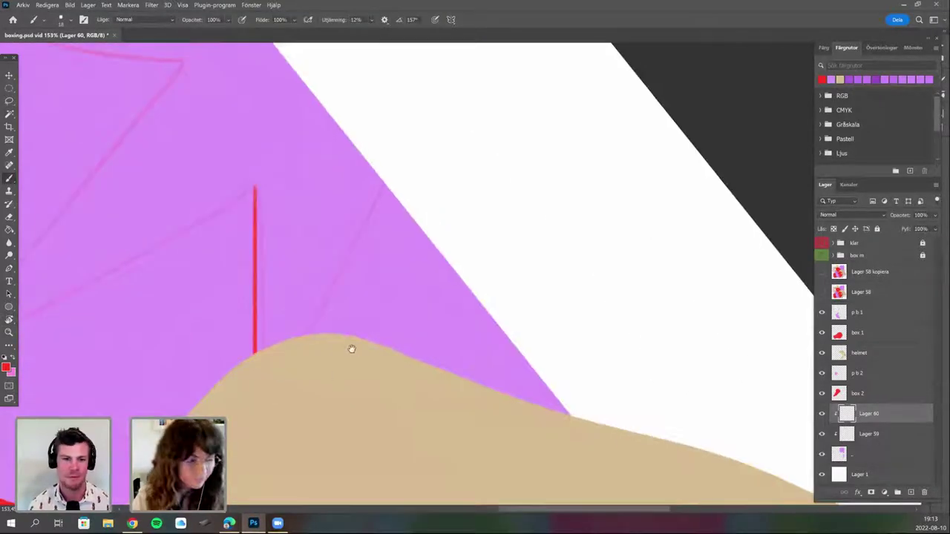
Draw a clean straight red line from the bag's right edge down to the helmet, beside the faint guide line.
{"action": "key", "text": "r"}
{"action": "mouse_move", "coordinate": [426, 433]}
{"action": "left_mouse_down"}
{"action": "mouse_move", "coordinate": [379, 435]}
{"action": "mouse_move", "coordinate": [380, 415]}
{"action": "left_mouse_up"}
{"action": "left_click_drag", "start_coordinate": [344, 214], "coordinate": [343, 367]}
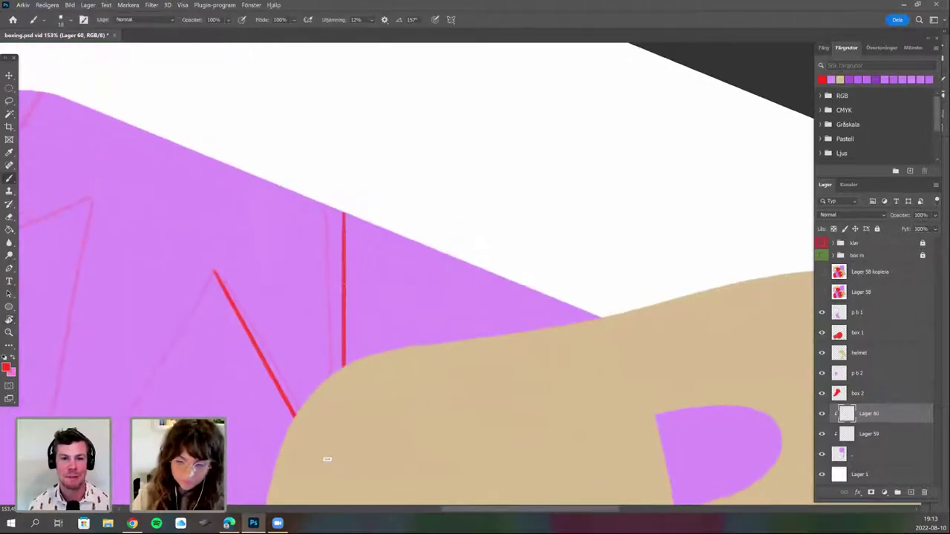
{"action": "key", "text": "r"}
{"action": "mouse_move", "coordinate": [394, 414]}
{"action": "left_mouse_down"}
{"action": "mouse_move", "coordinate": [318, 406]}
{"action": "mouse_move", "coordinate": [240, 347]}
{"action": "mouse_move", "coordinate": [200, 297]}
{"action": "mouse_move", "coordinate": [240, 136]}
{"action": "left_mouse_up"}
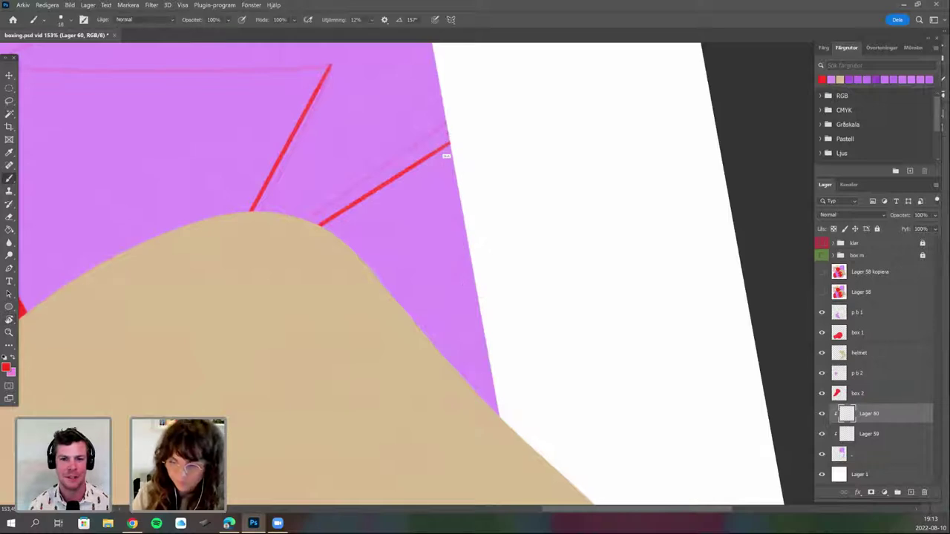
{"action": "left_click_drag", "start_coordinate": [448, 142], "coordinate": [448, 254]}
{"action": "key", "text": "ctrl+z"}
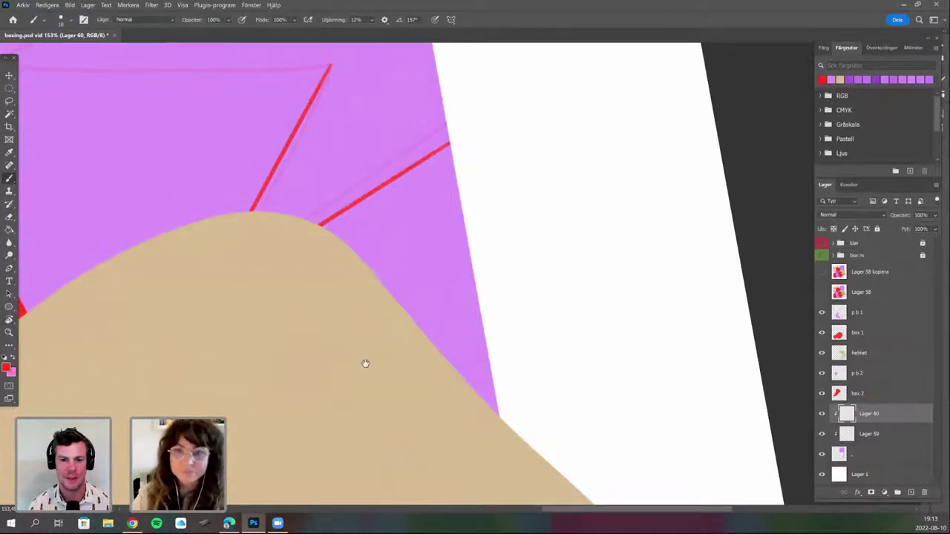
Add two straight red lines forming an extra zigzag point between the bag's right edge and the helmet.
{"action": "left_click_drag", "start_coordinate": [365, 364], "coordinate": [328, 354]}
{"action": "key", "text": "r"}
{"action": "left_click_drag", "start_coordinate": [355, 393], "coordinate": [370, 398]}
{"action": "left_click_drag", "start_coordinate": [392, 140], "coordinate": [390, 380]}
{"action": "key", "text": "r"}
{"action": "left_click_drag", "start_coordinate": [381, 424], "coordinate": [354, 428]}
{"action": "left_click_drag", "start_coordinate": [454, 401], "coordinate": [542, 371]}
{"action": "key", "text": "b"}
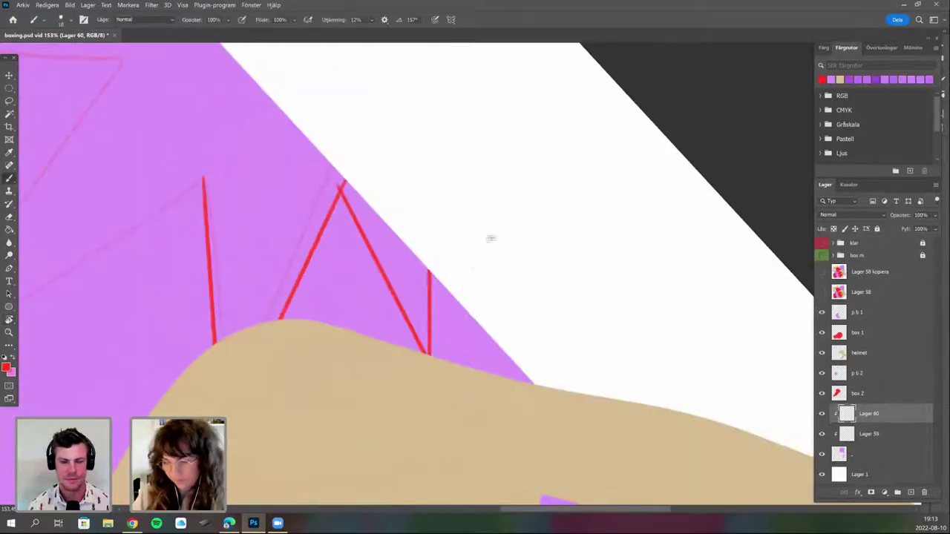
Rotate the canvas to -76° and trace the upper edge of the long spike with a clean straight red line.
{"action": "mouse_move", "coordinate": [415, 369]}
{"action": "left_mouse_down"}
{"action": "mouse_move", "coordinate": [429, 366]}
{"action": "mouse_move", "coordinate": [500, 430]}
{"action": "left_mouse_up"}
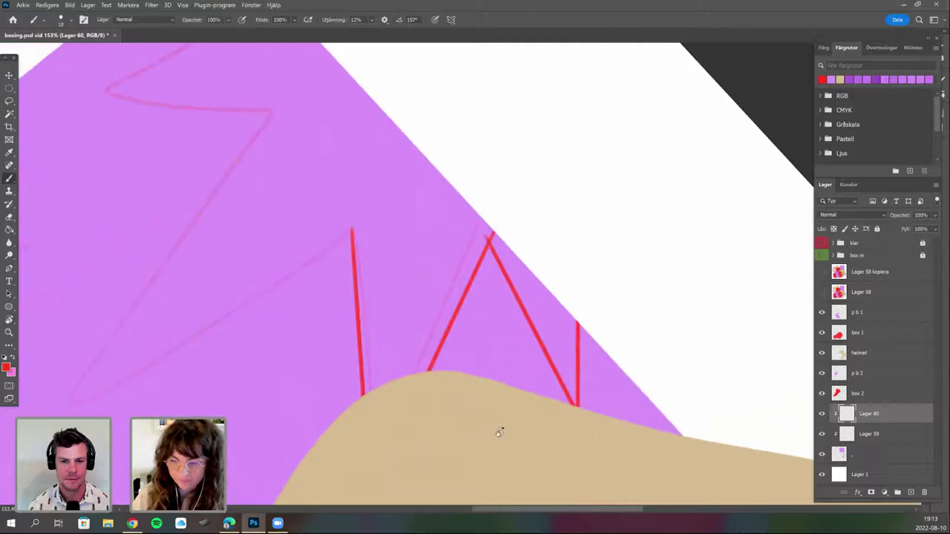
{"action": "key", "text": "r"}
{"action": "left_click_drag", "start_coordinate": [384, 373], "coordinate": [505, 393]}
{"action": "key", "text": "b"}
{"action": "left_click_drag", "start_coordinate": [404, 438], "coordinate": [412, 300]}
{"action": "key", "text": "r"}
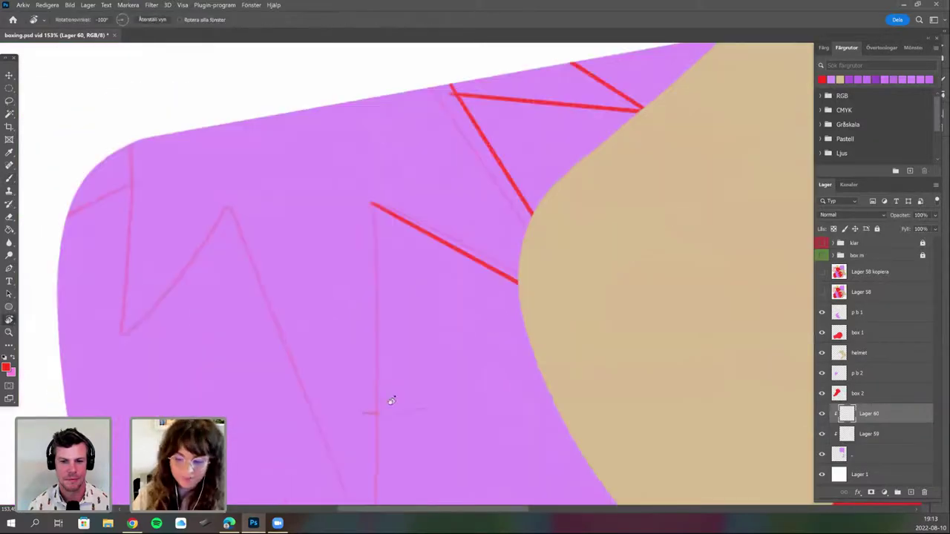
{"action": "left_click_drag", "start_coordinate": [428, 421], "coordinate": [458, 350]}
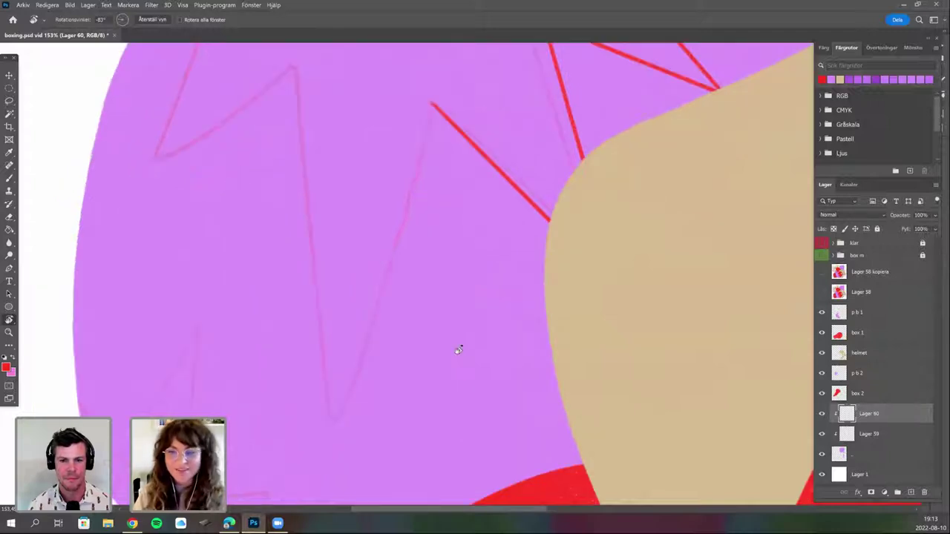
{"action": "left_click_drag", "start_coordinate": [367, 342], "coordinate": [384, 383]}
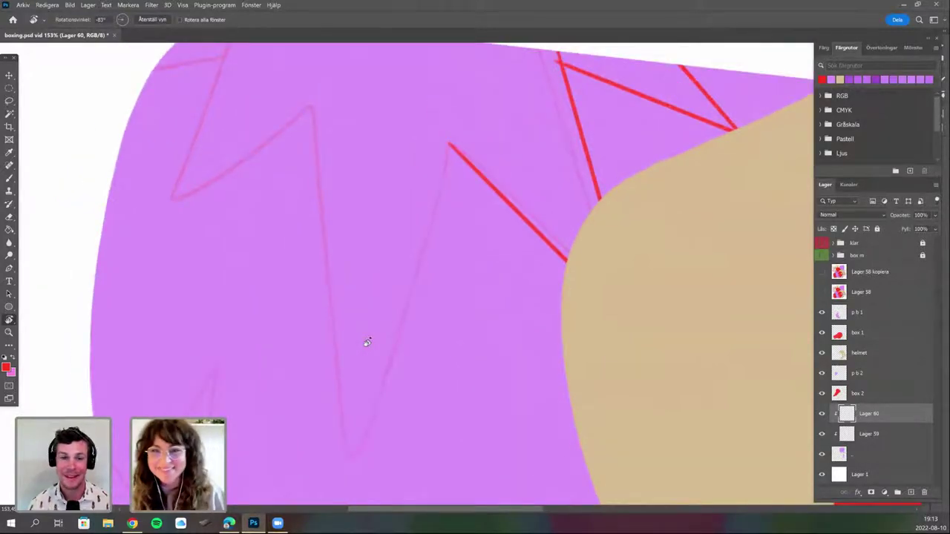
{"action": "left_click_drag", "start_coordinate": [248, 313], "coordinate": [239, 306]}
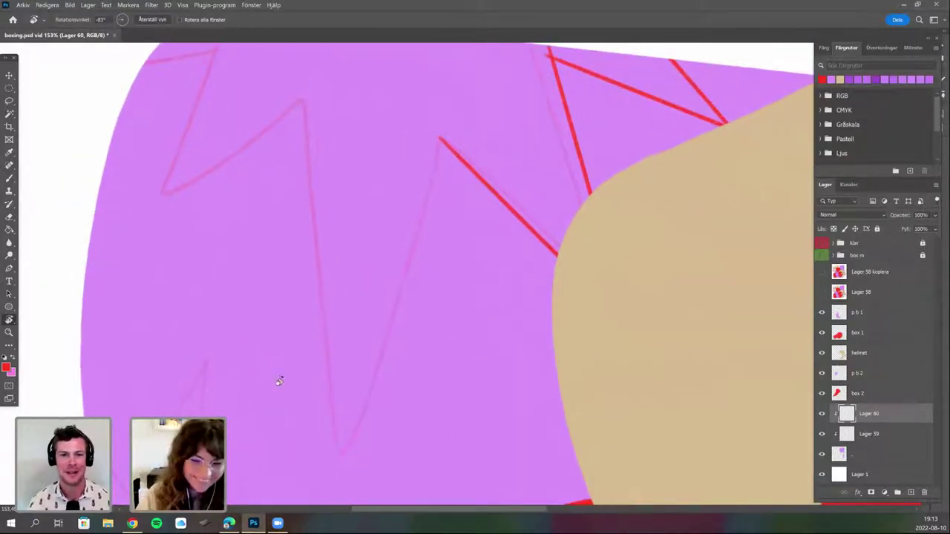
{"action": "left_click_drag", "start_coordinate": [279, 381], "coordinate": [119, 362]}
{"action": "left_click_drag", "start_coordinate": [228, 386], "coordinate": [286, 341]}
{"action": "left_click_drag", "start_coordinate": [301, 303], "coordinate": [356, 353]}
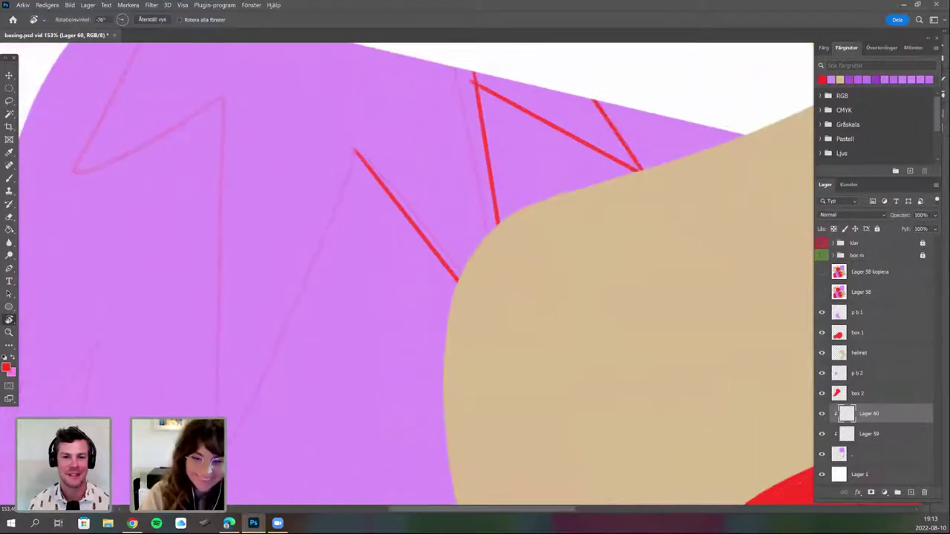
{"action": "key", "text": "b"}
{"action": "left_click_drag", "start_coordinate": [221, 96], "coordinate": [221, 415]}
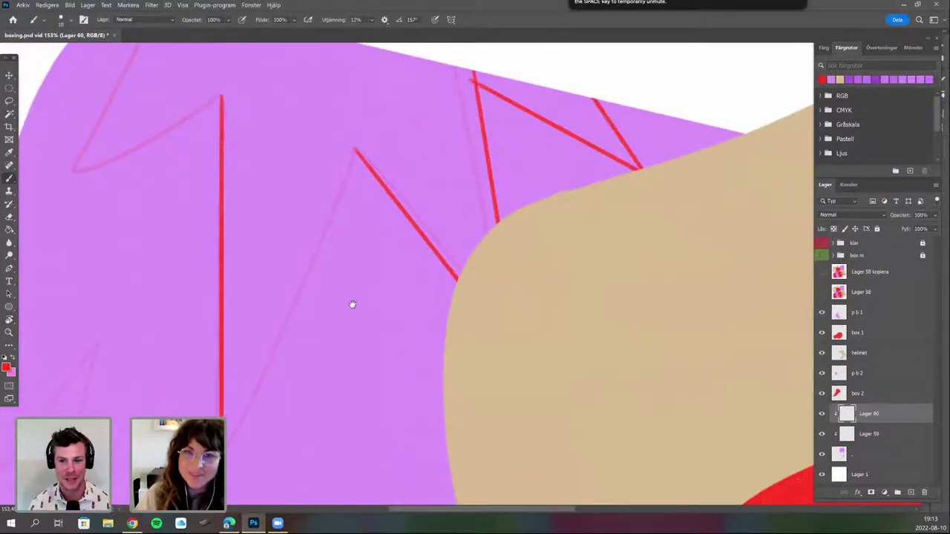
Rotate the canvas and trace the long spike's remaining edge with a clean straight red line from its inner tip to the corner near the helmet.
{"action": "key", "text": "r"}
{"action": "mouse_move", "coordinate": [352, 305]}
{"action": "left_mouse_down"}
{"action": "mouse_move", "coordinate": [314, 371]}
{"action": "mouse_move", "coordinate": [361, 445]}
{"action": "mouse_move", "coordinate": [312, 394]}
{"action": "mouse_move", "coordinate": [151, 329]}
{"action": "left_mouse_up"}
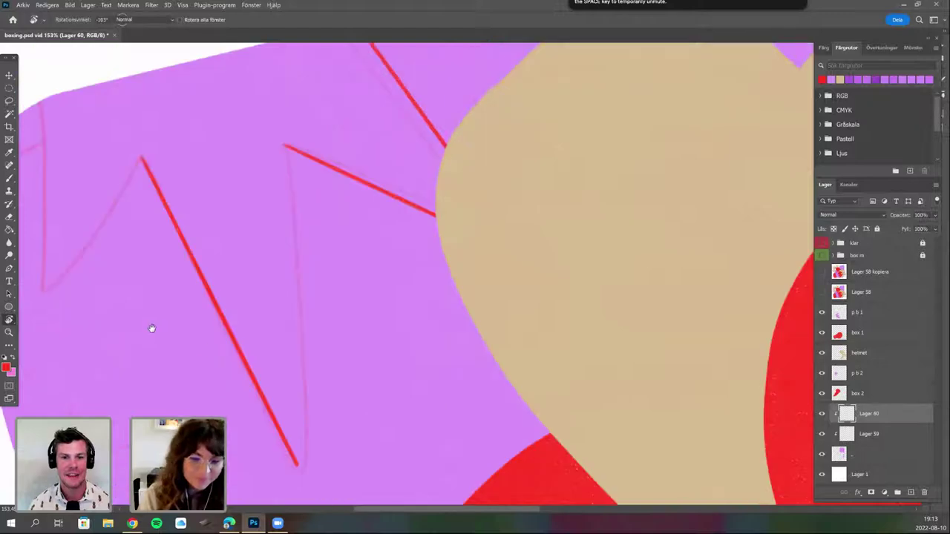
{"action": "left_click_drag", "start_coordinate": [271, 355], "coordinate": [43, 277]}
{"action": "key", "text": "b"}
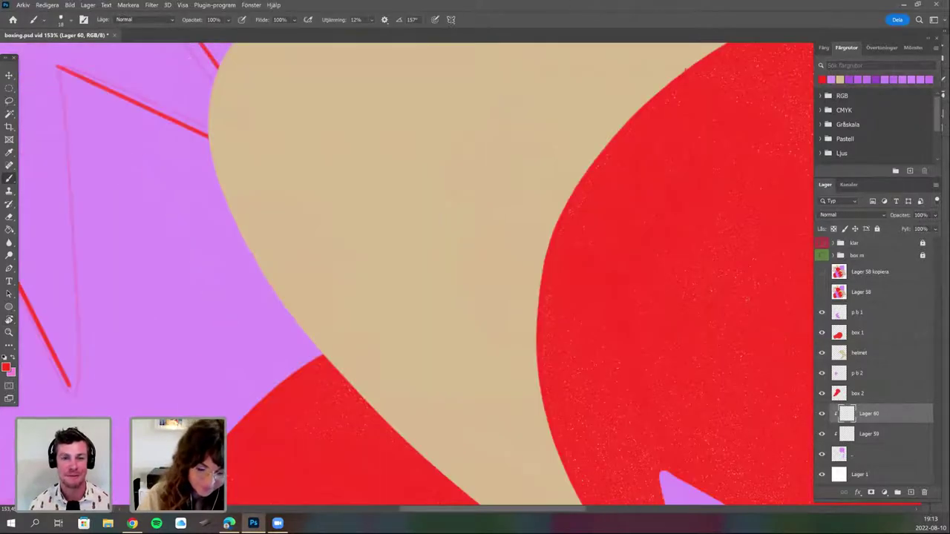
{"action": "left_click_drag", "start_coordinate": [137, 295], "coordinate": [256, 322]}
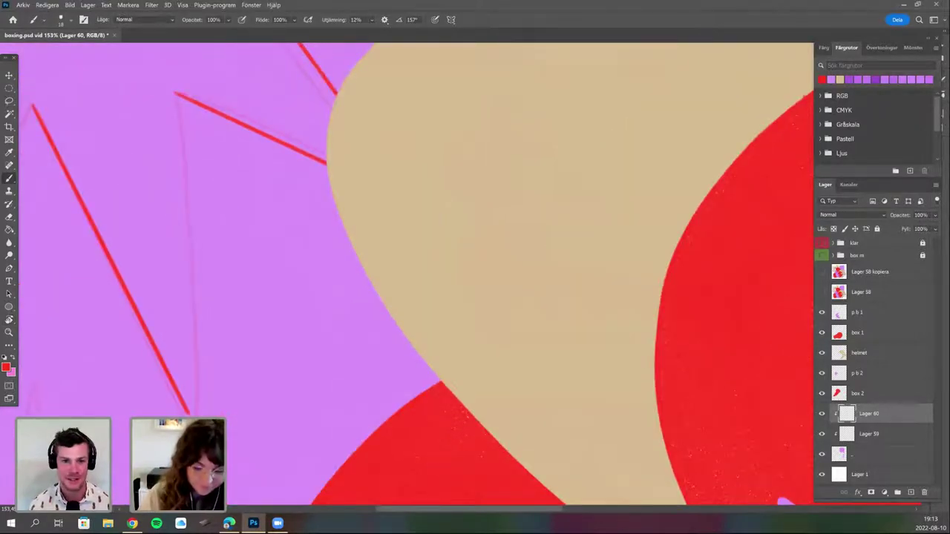
{"action": "mouse_move", "coordinate": [192, 403]}
{"action": "left_mouse_down"}
{"action": "mouse_move", "coordinate": [233, 102]}
{"action": "mouse_move", "coordinate": [223, 80]}
{"action": "left_mouse_up"}
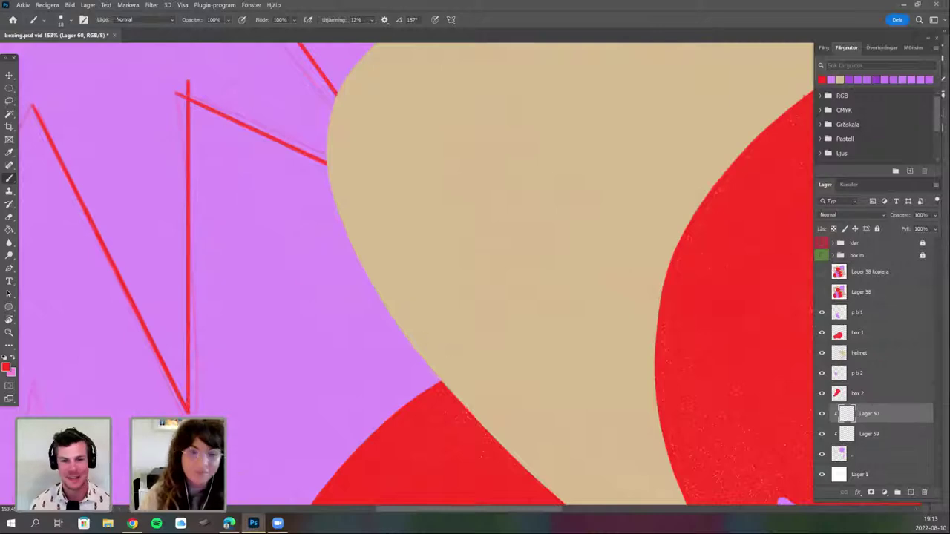
{"action": "left_click_drag", "start_coordinate": [301, 395], "coordinate": [323, 427]}
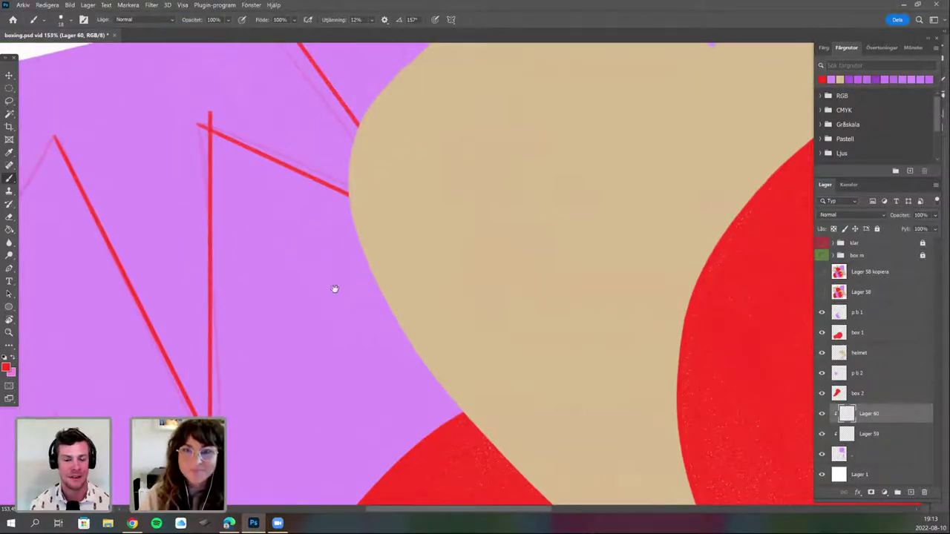
{"action": "key", "text": "r"}
{"action": "left_click_drag", "start_coordinate": [335, 288], "coordinate": [305, 245]}
{"action": "left_click_drag", "start_coordinate": [230, 442], "coordinate": [272, 487]}
{"action": "left_click_drag", "start_coordinate": [272, 487], "coordinate": [250, 342]}
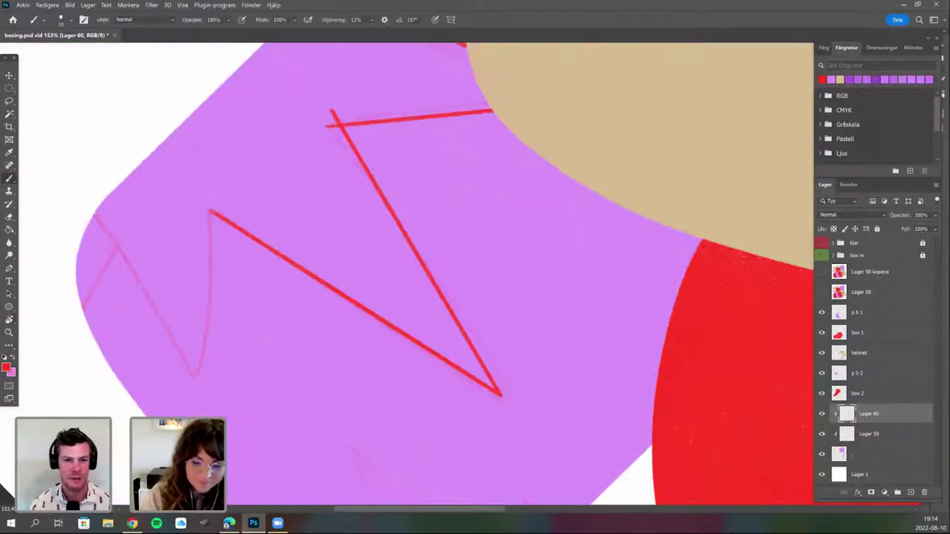
{"action": "left_click_drag", "start_coordinate": [208, 202], "coordinate": [208, 399]}
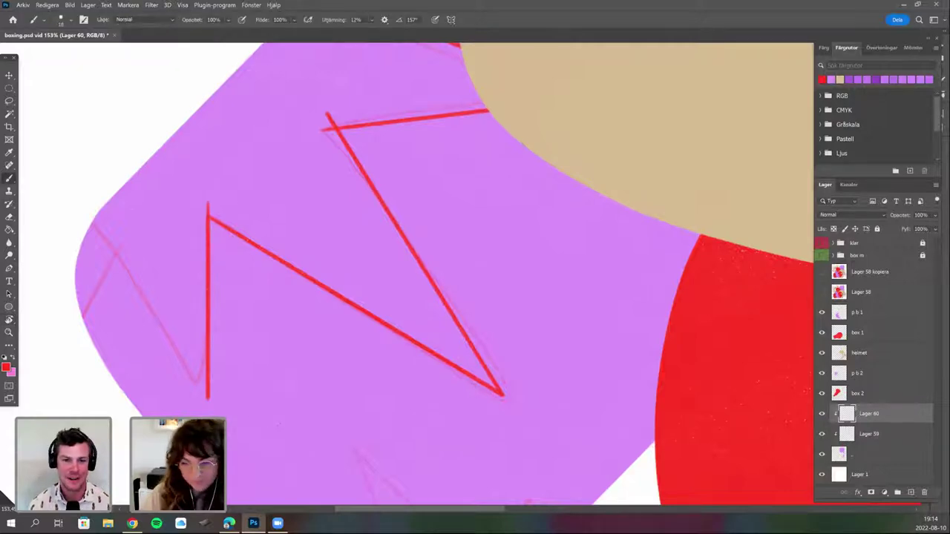
{"action": "key", "text": "ctrl+z"}
Draw two clean straight red lines forming the small zigzag point between the long spike and the bag's rounded end.
{"action": "key", "text": "r"}
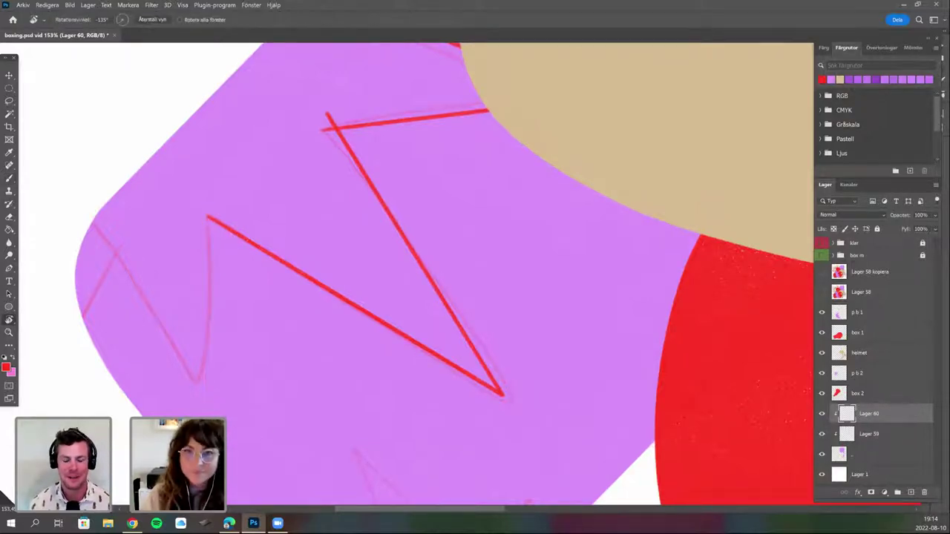
{"action": "mouse_move", "coordinate": [318, 343]}
{"action": "left_mouse_down"}
{"action": "mouse_move", "coordinate": [325, 323]}
{"action": "mouse_move", "coordinate": [333, 340]}
{"action": "left_mouse_up"}
{"action": "left_click_drag", "start_coordinate": [333, 340], "coordinate": [371, 258]}
{"action": "left_click_drag", "start_coordinate": [243, 173], "coordinate": [244, 364]}
{"action": "key", "text": "r"}
{"action": "left_click_drag", "start_coordinate": [304, 335], "coordinate": [295, 263]}
{"action": "left_click_drag", "start_coordinate": [226, 262], "coordinate": [225, 102]}
Hide the faint zigzag guide layer Lager 59, leaving only the clean red lines on the bag.
{"action": "scroll", "coordinate": [329, 372], "scroll_direction": "up", "scroll_amount": 4}
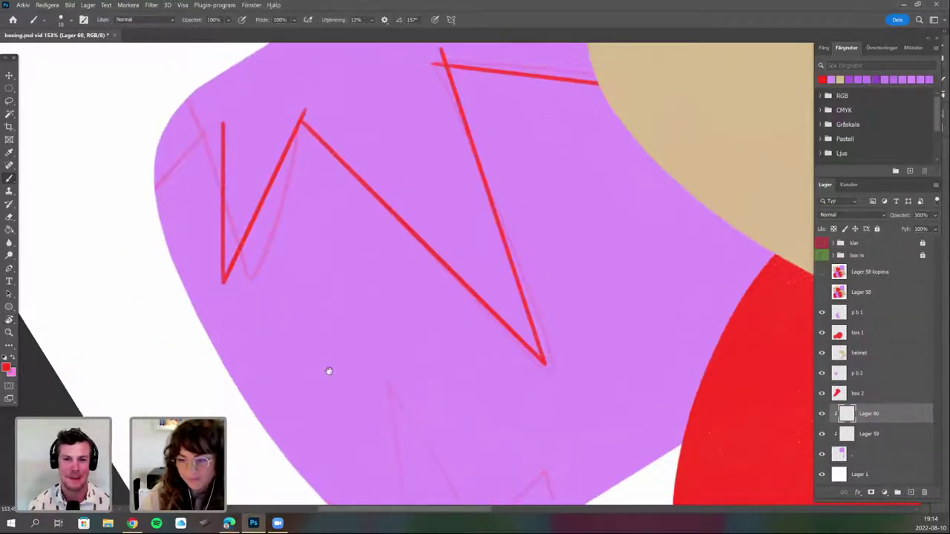
{"action": "left_click", "coordinate": [821, 433]}
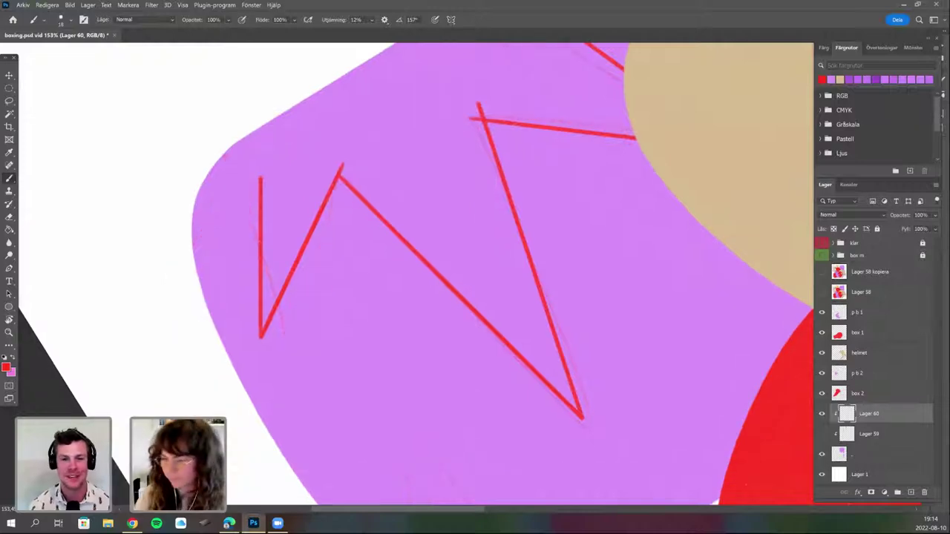
{"action": "scroll", "coordinate": [533, 393], "scroll_direction": "down", "scroll_amount": 2}
{"action": "scroll", "coordinate": [536, 377], "scroll_direction": "down", "scroll_amount": 5}
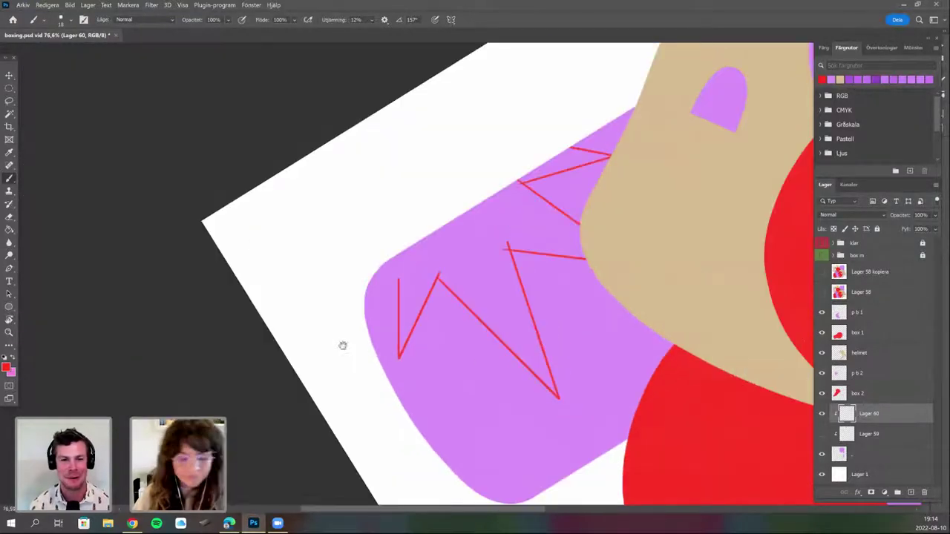
Rotate the canvas and close the zigzag with a straight red line from its last corner to the bag's rounded edge.
{"action": "scroll", "coordinate": [533, 375], "scroll_direction": "up", "scroll_amount": 8}
{"action": "key", "text": "r"}
{"action": "mouse_move", "coordinate": [265, 352]}
{"action": "left_mouse_down"}
{"action": "mouse_move", "coordinate": [292, 395]}
{"action": "mouse_move", "coordinate": [423, 413]}
{"action": "left_mouse_up"}
{"action": "left_click_drag", "start_coordinate": [421, 270], "coordinate": [422, 281]}
{"action": "key", "text": "b"}
{"action": "left_click_drag", "start_coordinate": [422, 371], "coordinate": [515, 236]}
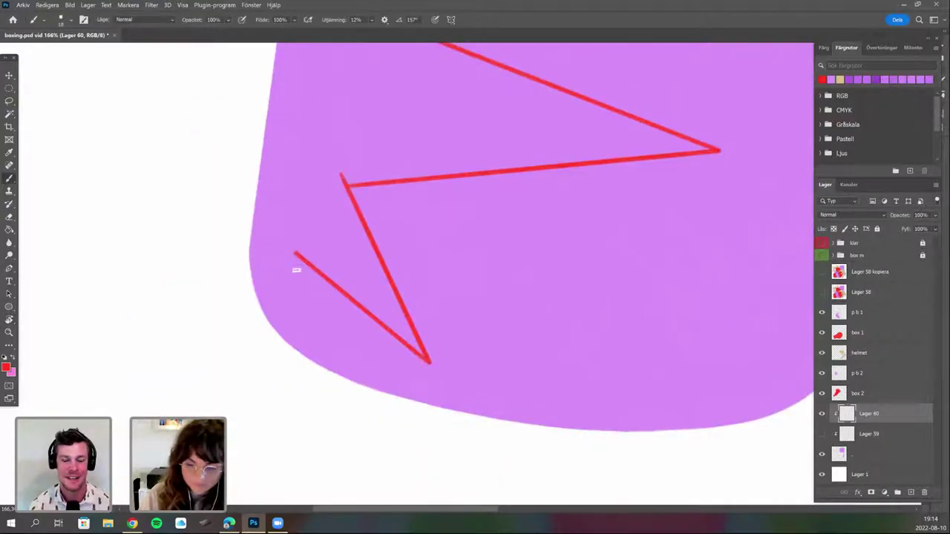
{"action": "left_click", "coordinate": [295, 349], "text": "shift"}
{"action": "left_click_drag", "start_coordinate": [390, 343], "coordinate": [403, 415]}
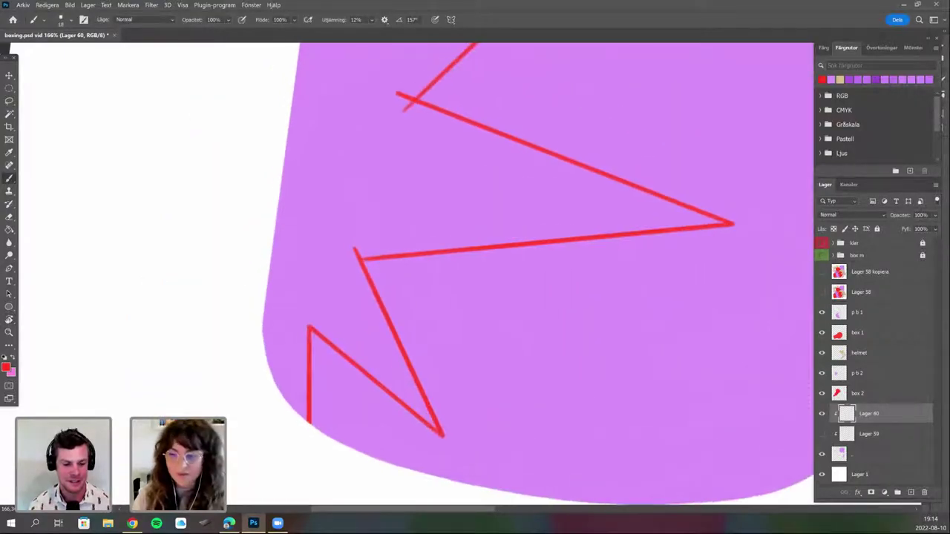
Switch to a textured brush, dab red beside the helmet between the zigzag lines, and reduce the brush size.
{"action": "scroll", "coordinate": [412, 359], "scroll_direction": "down", "scroll_amount": 3}
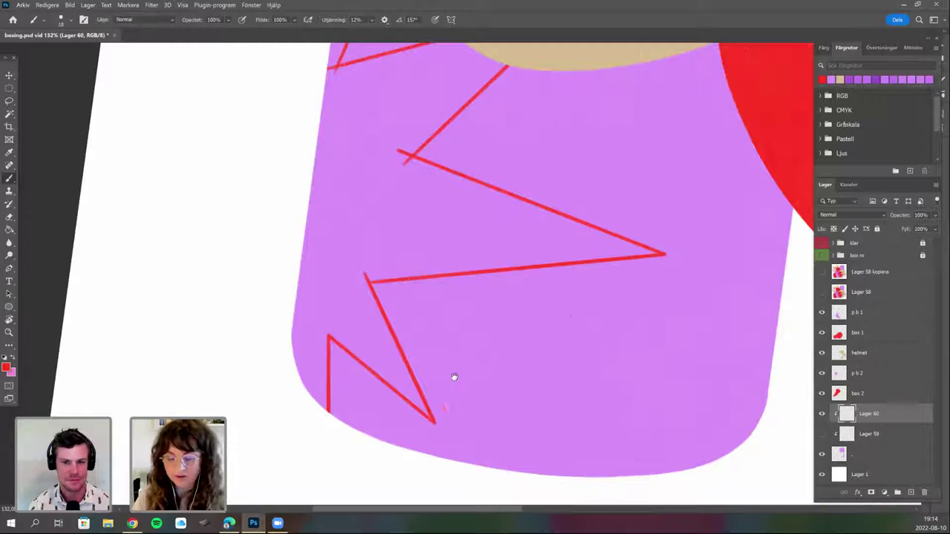
{"action": "left_click_drag", "start_coordinate": [609, 191], "coordinate": [566, 319]}
{"action": "mouse_move", "coordinate": [511, 338]}
{"action": "left_mouse_down"}
{"action": "mouse_move", "coordinate": [629, 302]}
{"action": "mouse_move", "coordinate": [571, 323]}
{"action": "left_mouse_up"}
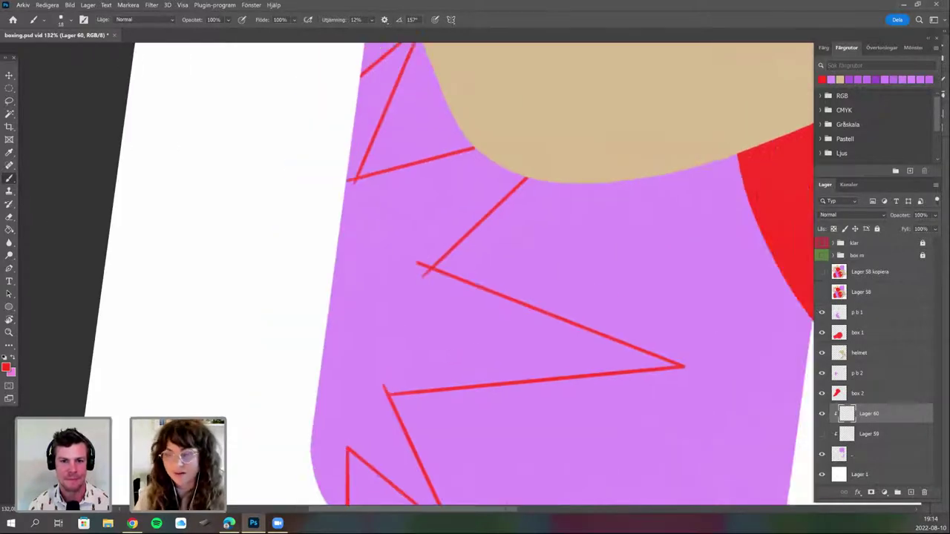
{"action": "left_click_drag", "start_coordinate": [473, 288], "coordinate": [449, 291]}
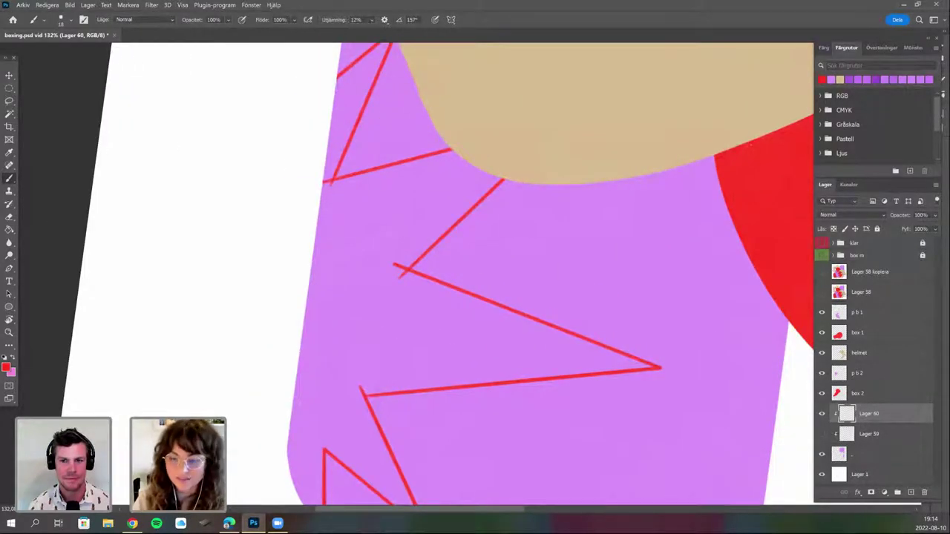
{"action": "left_click_drag", "start_coordinate": [432, 332], "coordinate": [393, 339]}
{"action": "right_click", "coordinate": [393, 229]}
{"action": "left_click", "coordinate": [464, 447]}
{"action": "mouse_move", "coordinate": [421, 165]}
{"action": "left_mouse_down"}
{"action": "mouse_move", "coordinate": [394, 227]}
{"action": "mouse_move", "coordinate": [373, 247]}
{"action": "left_mouse_up"}
{"action": "left_click", "coordinate": [384, 234]}
{"action": "right_click", "coordinate": [391, 255]}
{"action": "left_click_drag", "start_coordinate": [454, 259], "coordinate": [443, 259]}
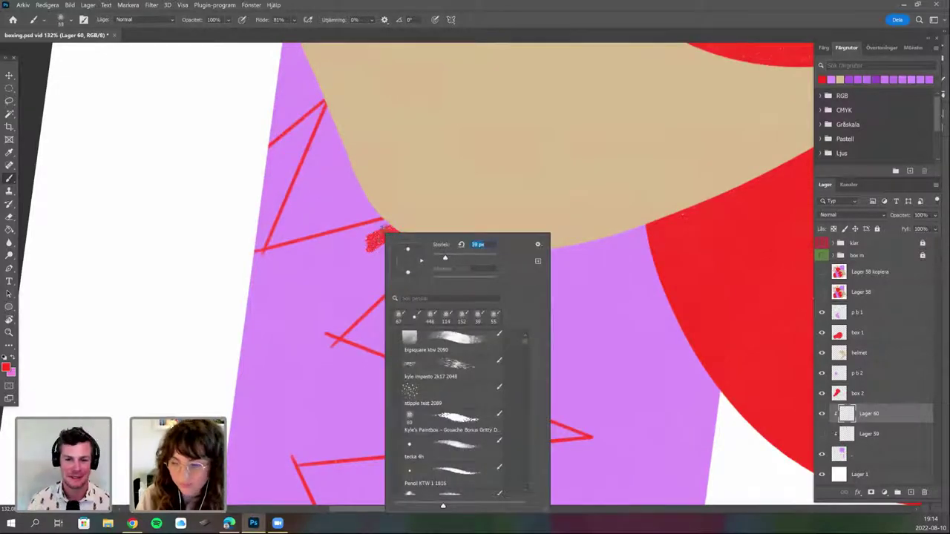
Thicken the zigzag line beside the helmet and fill the small triangle at the bag's edge with red, finishing at 23 px.
{"action": "mouse_move", "coordinate": [384, 227]}
{"action": "left_mouse_down"}
{"action": "mouse_move", "coordinate": [245, 260]}
{"action": "mouse_move", "coordinate": [261, 252]}
{"action": "mouse_move", "coordinate": [275, 190]}
{"action": "mouse_move", "coordinate": [273, 166]}
{"action": "mouse_move", "coordinate": [261, 171]}
{"action": "mouse_move", "coordinate": [280, 143]}
{"action": "mouse_move", "coordinate": [265, 154]}
{"action": "mouse_move", "coordinate": [291, 161]}
{"action": "mouse_move", "coordinate": [274, 144]}
{"action": "left_mouse_up"}
{"action": "right_click", "coordinate": [291, 162]}
{"action": "left_click_drag", "start_coordinate": [353, 186], "coordinate": [347, 185]}
{"action": "mouse_move", "coordinate": [288, 133]}
{"action": "left_mouse_down"}
{"action": "mouse_move", "coordinate": [321, 109]}
{"action": "mouse_move", "coordinate": [291, 157]}
{"action": "mouse_move", "coordinate": [299, 157]}
{"action": "mouse_move", "coordinate": [286, 193]}
{"action": "mouse_move", "coordinate": [304, 149]}
{"action": "mouse_move", "coordinate": [275, 230]}
{"action": "mouse_move", "coordinate": [276, 159]}
{"action": "mouse_move", "coordinate": [285, 200]}
{"action": "left_mouse_up"}
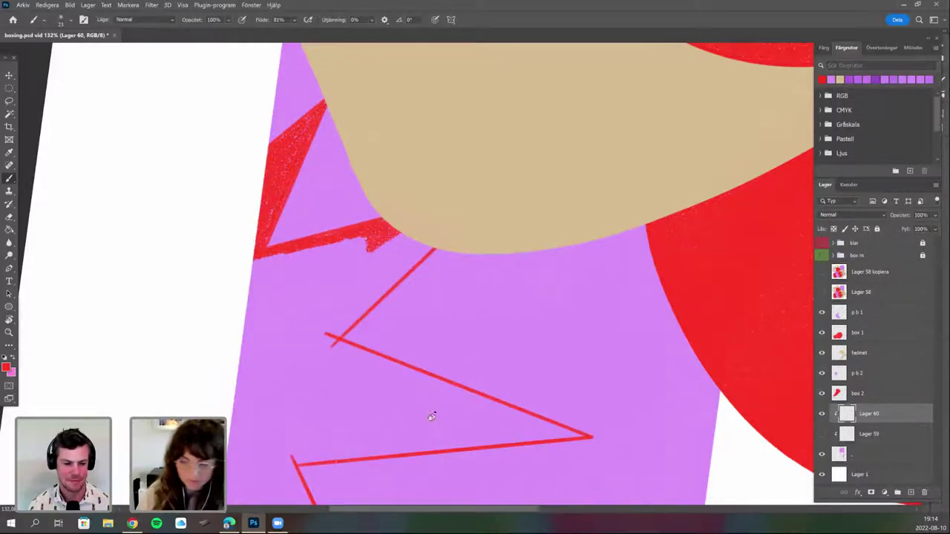
Rotate the canvas and thicken the short line running from the helmet to the long spike's base with textured red strokes.
{"action": "key", "text": "r"}
{"action": "left_click_drag", "start_coordinate": [427, 258], "coordinate": [407, 304]}
{"action": "left_click_drag", "start_coordinate": [420, 270], "coordinate": [393, 353]}
{"action": "left_click_drag", "start_coordinate": [414, 311], "coordinate": [390, 393]}
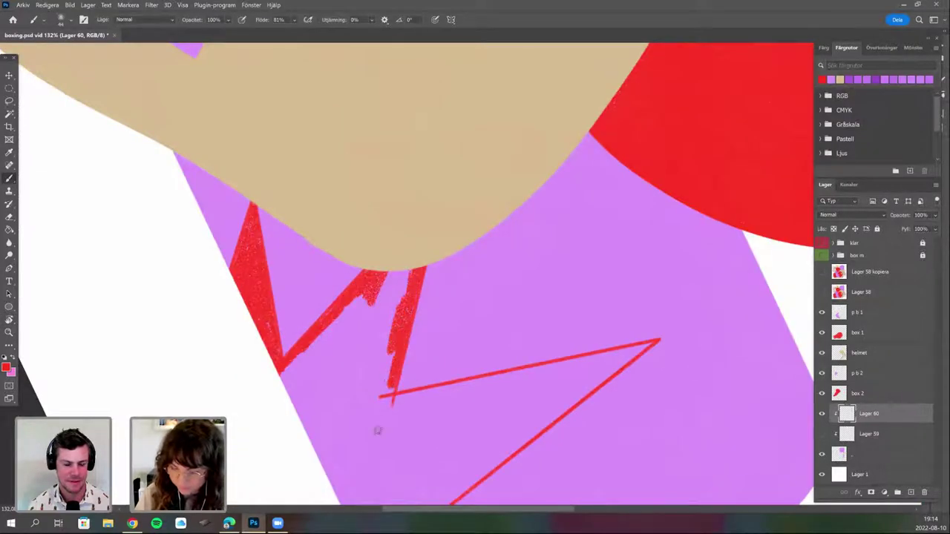
{"action": "left_click_drag", "start_coordinate": [377, 431], "coordinate": [395, 355]}
{"action": "left_click_drag", "start_coordinate": [386, 410], "coordinate": [435, 401]}
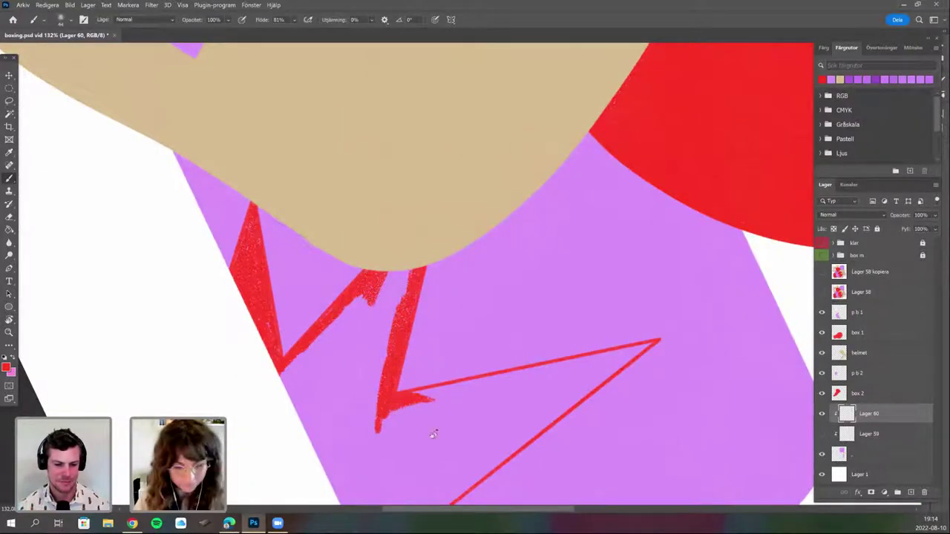
Rotate the canvas and thicken the long spike's helmet-side edge from its base toward the tip with textured red strokes.
{"action": "left_click_drag", "start_coordinate": [503, 285], "coordinate": [510, 215]}
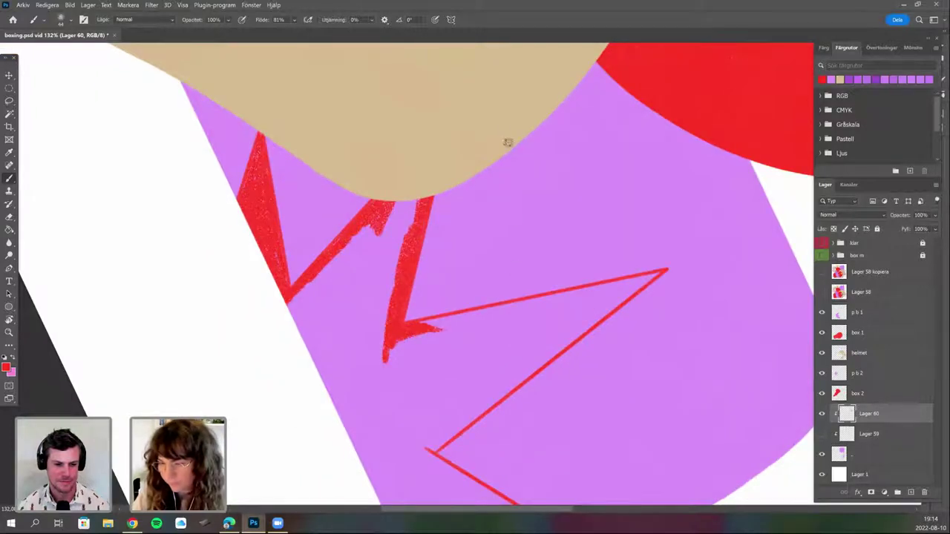
{"action": "key", "text": "r"}
{"action": "left_click_drag", "start_coordinate": [503, 284], "coordinate": [503, 193]}
{"action": "left_click_drag", "start_coordinate": [503, 273], "coordinate": [507, 134]}
{"action": "mouse_move", "coordinate": [507, 175]}
{"action": "left_mouse_down"}
{"action": "mouse_move", "coordinate": [509, 276]}
{"action": "mouse_move", "coordinate": [510, 209]}
{"action": "left_mouse_up"}
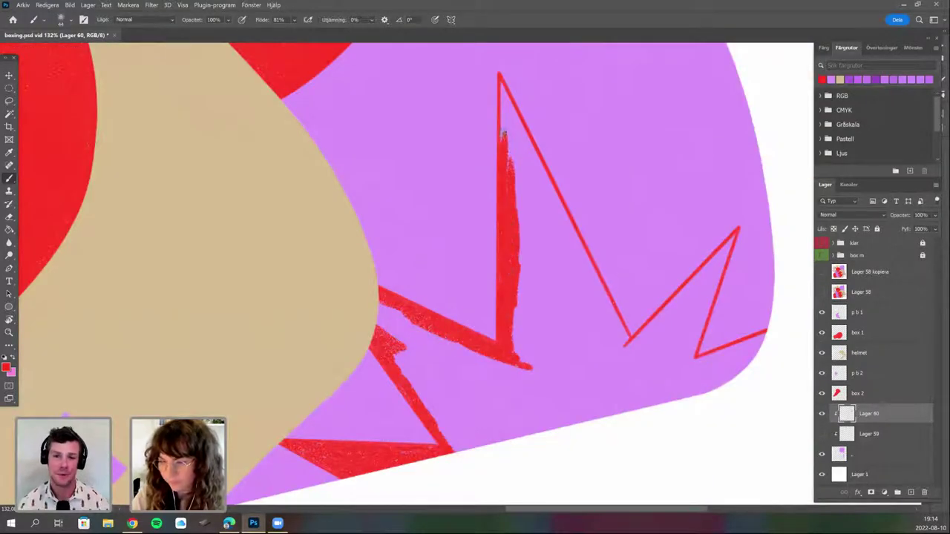
{"action": "mouse_move", "coordinate": [505, 106]}
{"action": "left_mouse_down"}
{"action": "mouse_move", "coordinate": [511, 170]}
{"action": "mouse_move", "coordinate": [510, 113]}
{"action": "left_mouse_up"}
Fill the long spike's tip and thicken its other edge down to the next corner with the textured brush at 28 px.
{"action": "key", "text": "r"}
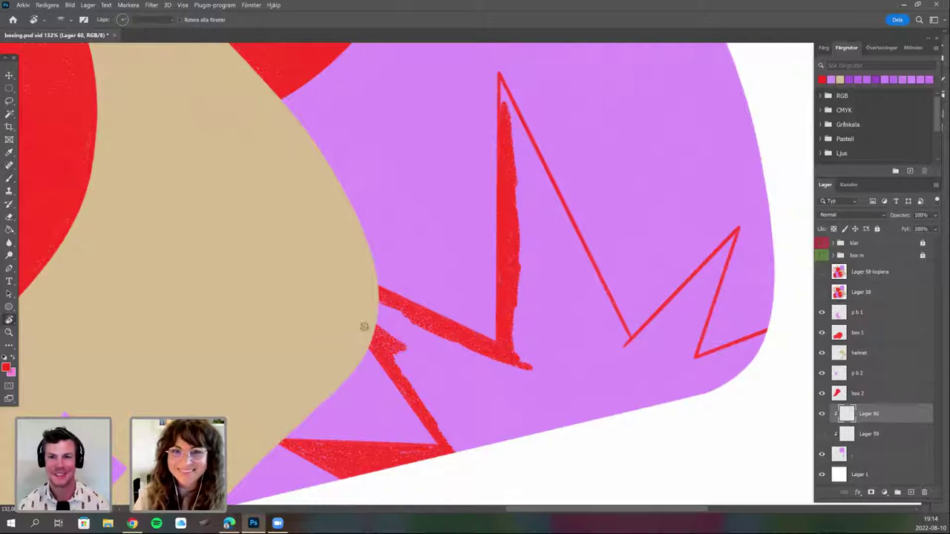
{"action": "mouse_move", "coordinate": [364, 326]}
{"action": "left_mouse_down"}
{"action": "mouse_move", "coordinate": [461, 275]}
{"action": "mouse_move", "coordinate": [451, 249]}
{"action": "left_mouse_up"}
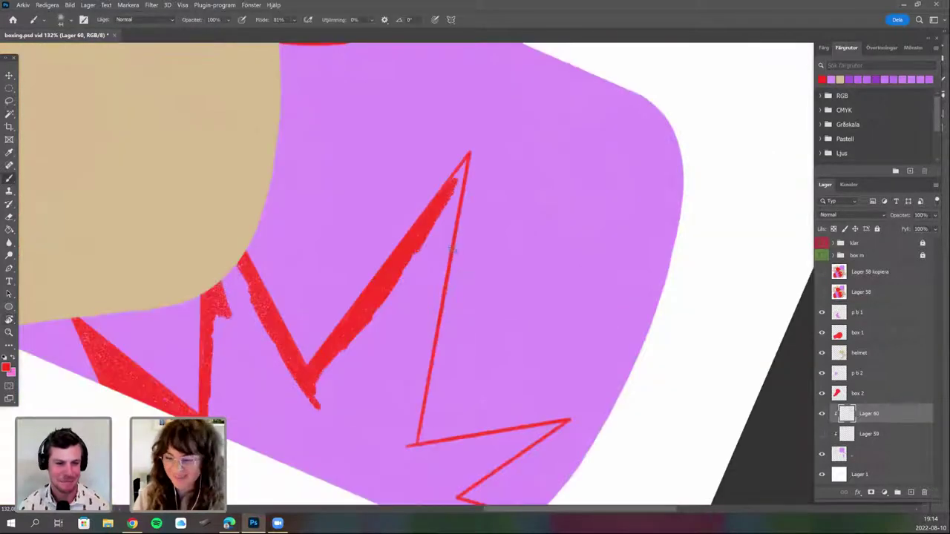
{"action": "right_click", "coordinate": [520, 263]}
{"action": "left_click", "coordinate": [457, 177]}
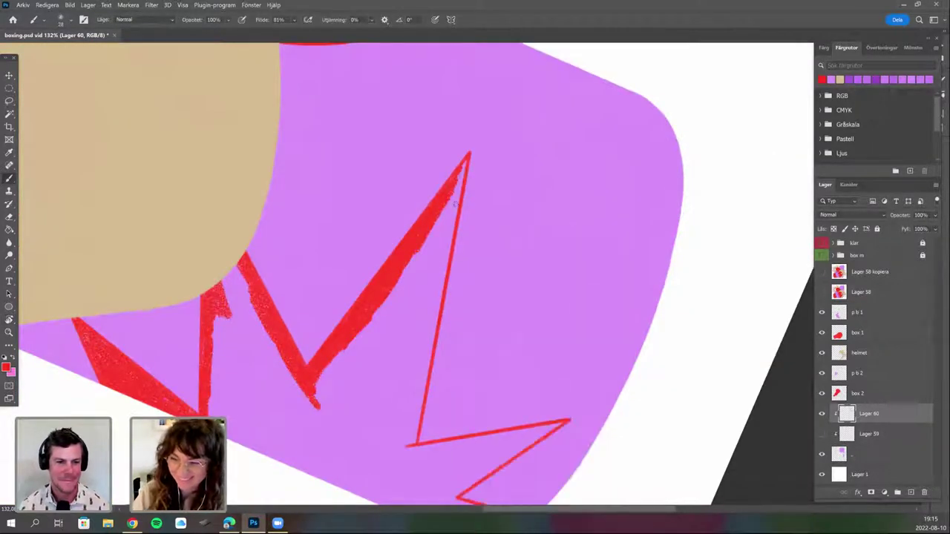
{"action": "left_click_drag", "start_coordinate": [461, 166], "coordinate": [445, 262]}
{"action": "left_click_drag", "start_coordinate": [450, 220], "coordinate": [429, 319]}
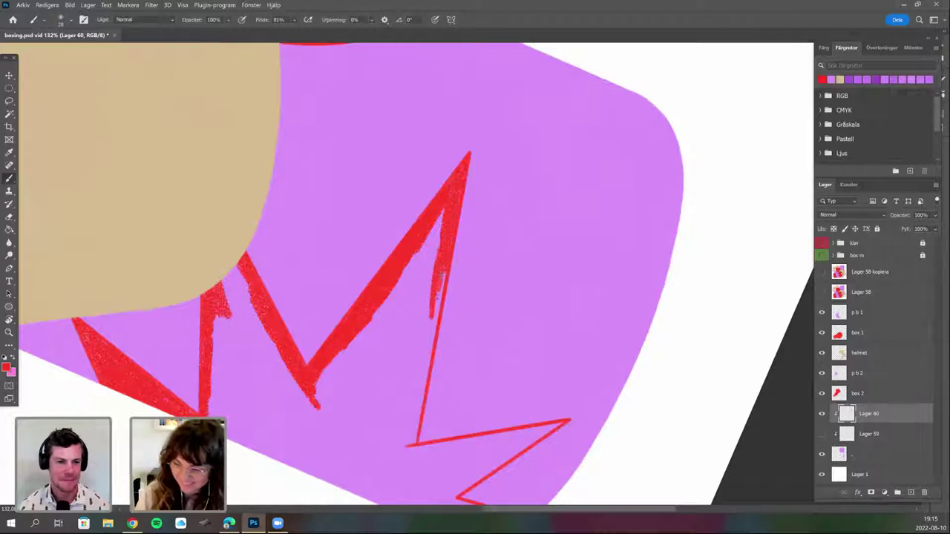
{"action": "left_click_drag", "start_coordinate": [444, 271], "coordinate": [418, 368]}
{"action": "left_click_drag", "start_coordinate": [432, 319], "coordinate": [410, 430]}
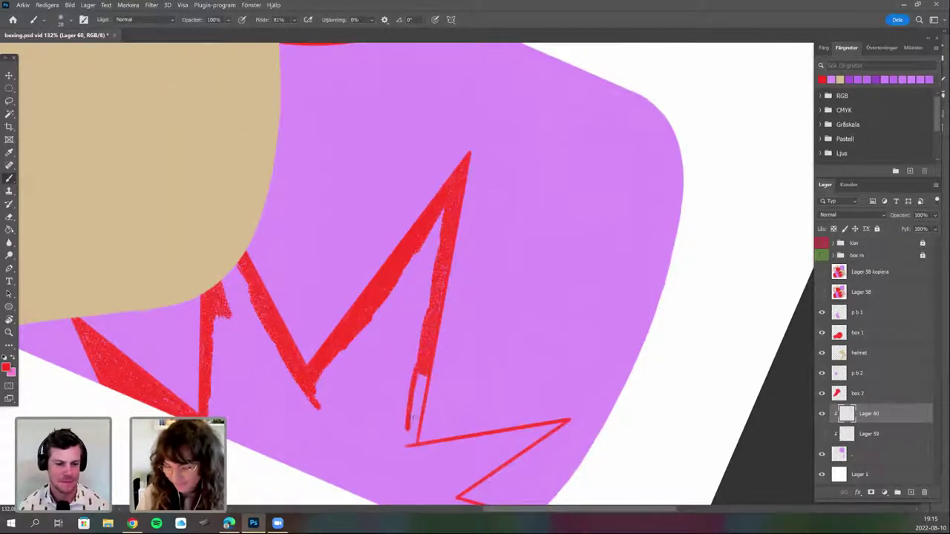
{"action": "left_click_drag", "start_coordinate": [424, 372], "coordinate": [401, 473]}
{"action": "mouse_move", "coordinate": [413, 432]}
{"action": "left_mouse_down"}
{"action": "mouse_move", "coordinate": [401, 476]}
{"action": "mouse_move", "coordinate": [407, 472]}
{"action": "left_mouse_up"}
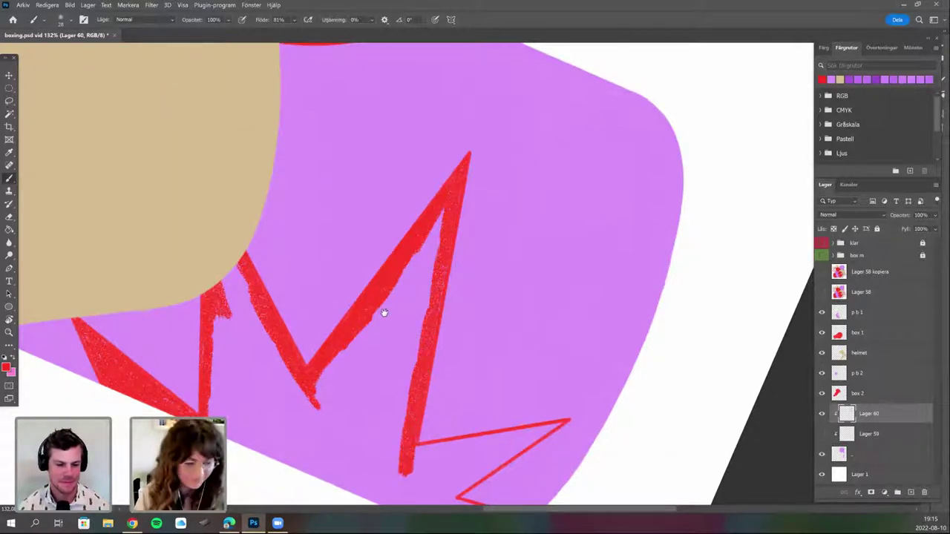
Rotate the canvas and thicken the edges of the small spike near the bag's rounded end with textured red strokes.
{"action": "left_click_drag", "start_coordinate": [188, 375], "coordinate": [168, 300]}
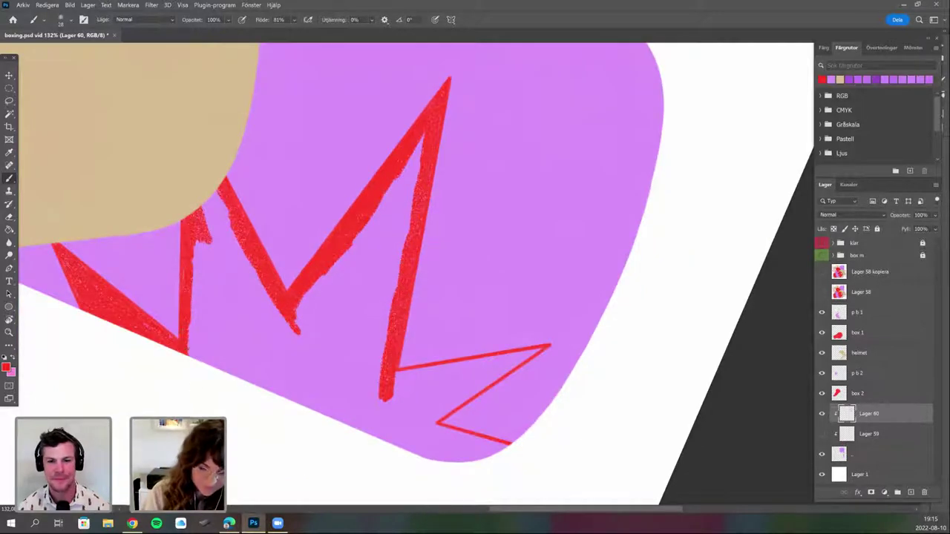
{"action": "left_click_drag", "start_coordinate": [252, 406], "coordinate": [407, 409]}
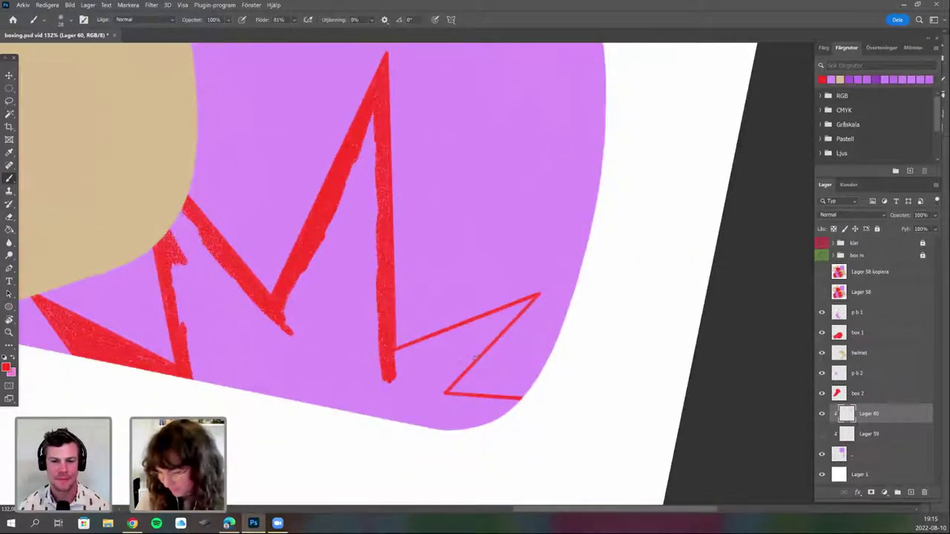
{"action": "key", "text": "r"}
{"action": "left_click_drag", "start_coordinate": [475, 357], "coordinate": [505, 297]}
{"action": "key", "text": "b"}
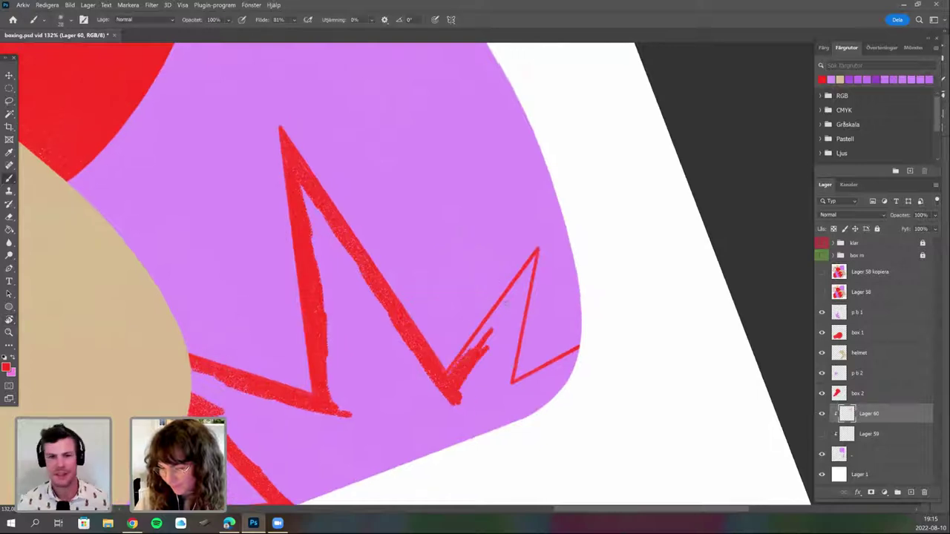
{"action": "mouse_move", "coordinate": [449, 401]}
{"action": "left_mouse_down"}
{"action": "mouse_move", "coordinate": [512, 301]}
{"action": "mouse_move", "coordinate": [510, 341]}
{"action": "left_mouse_up"}
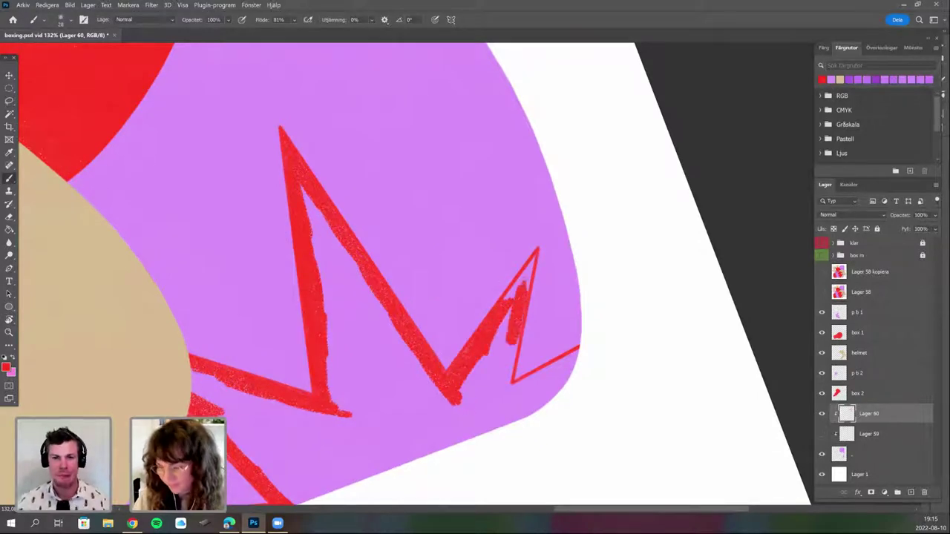
{"action": "mouse_move", "coordinate": [528, 292]}
{"action": "left_mouse_down"}
{"action": "mouse_move", "coordinate": [535, 258]}
{"action": "mouse_move", "coordinate": [476, 342]}
{"action": "mouse_move", "coordinate": [571, 287]}
{"action": "mouse_move", "coordinate": [527, 299]}
{"action": "left_mouse_up"}
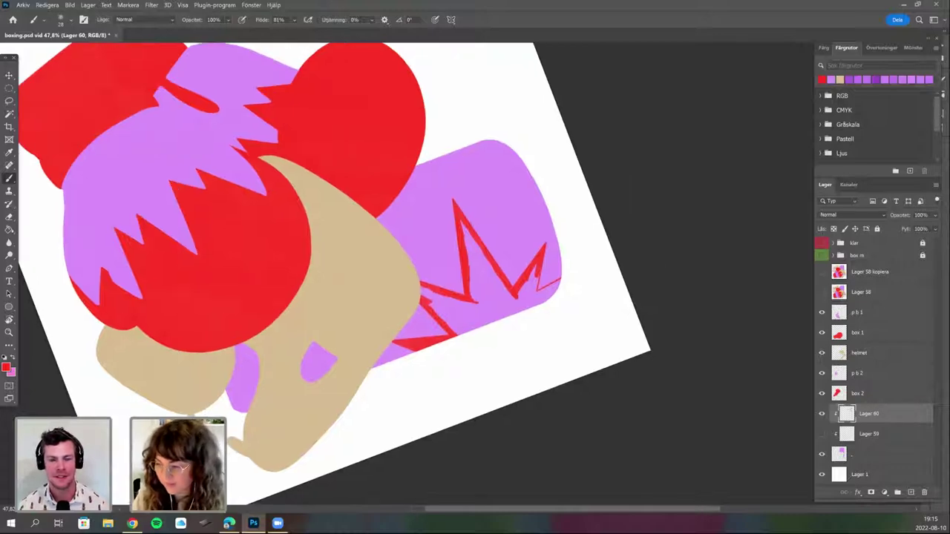
Return the canvas to its upright orientation and examine the red zigzag pattern within the whole illustration.
{"action": "scroll", "coordinate": [492, 289], "scroll_direction": "up", "scroll_amount": 2}
{"action": "left_click_drag", "start_coordinate": [453, 321], "coordinate": [376, 351]}
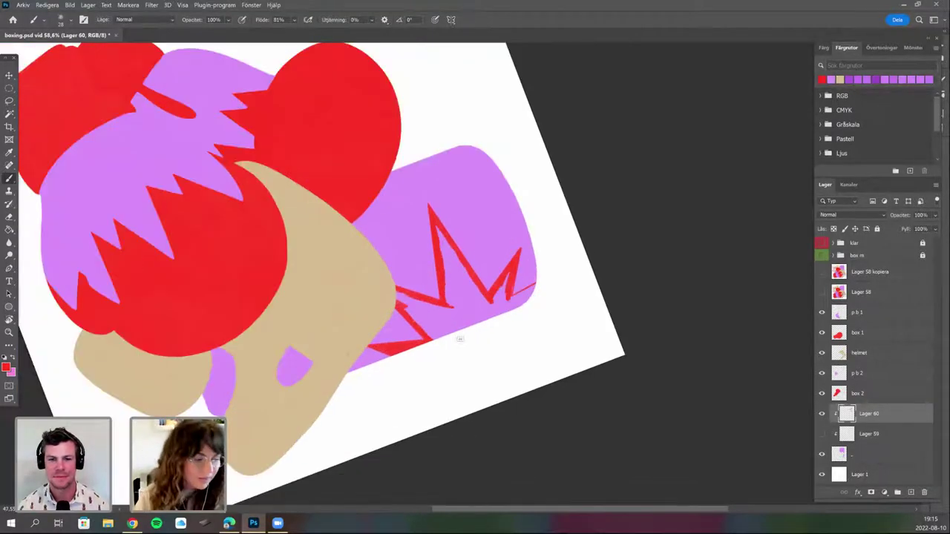
{"action": "left_click_drag", "start_coordinate": [534, 348], "coordinate": [437, 365]}
{"action": "key", "text": "r"}
{"action": "left_click_drag", "start_coordinate": [497, 322], "coordinate": [520, 242]}
{"action": "left_click_drag", "start_coordinate": [478, 351], "coordinate": [461, 353]}
{"action": "key", "text": "b"}
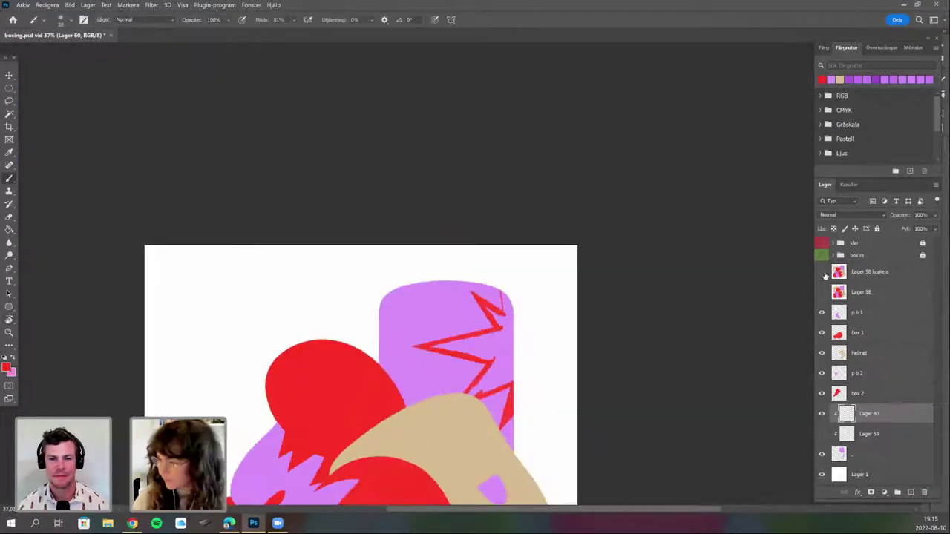
Compare the bag's zigzag pattern with the outlined full-colour reference and hide Lager 58 kopiera again.
{"action": "left_click_drag", "start_coordinate": [484, 301], "coordinate": [477, 198]}
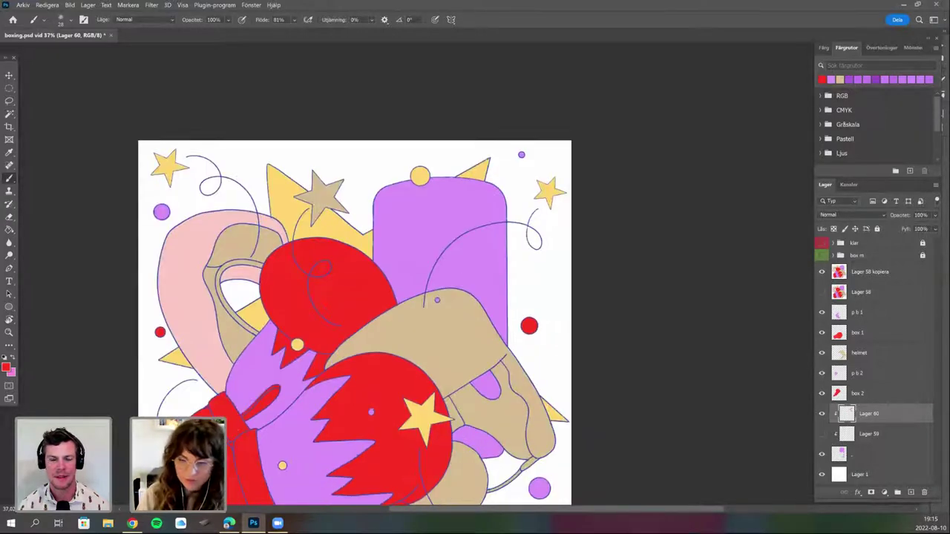
{"action": "scroll", "coordinate": [431, 298], "scroll_direction": "down", "scroll_amount": 1}
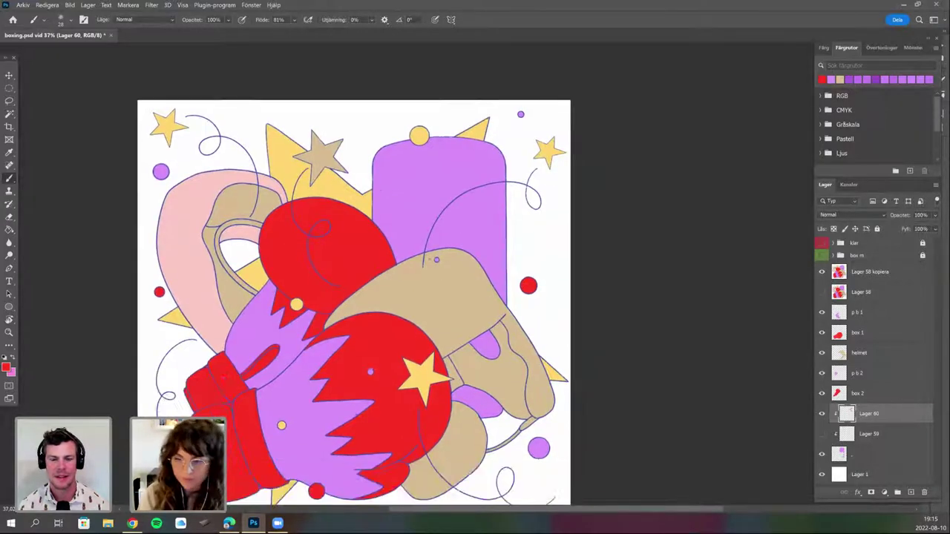
{"action": "scroll", "coordinate": [351, 289], "scroll_direction": "down", "scroll_amount": 1}
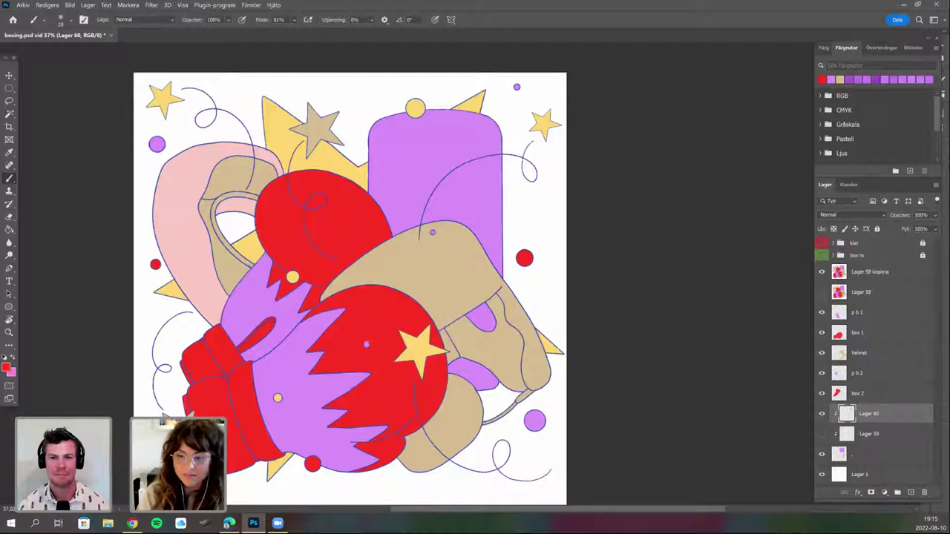
{"action": "scroll", "coordinate": [349, 290], "scroll_direction": "up", "scroll_amount": 1}
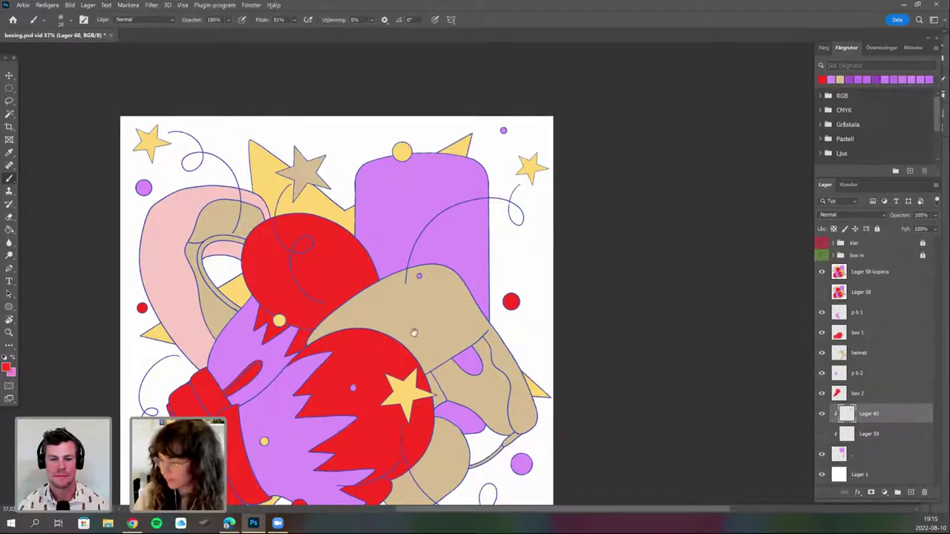
{"action": "scroll", "coordinate": [349, 297], "scroll_direction": "down", "scroll_amount": 1}
{"action": "left_click", "coordinate": [822, 272]}
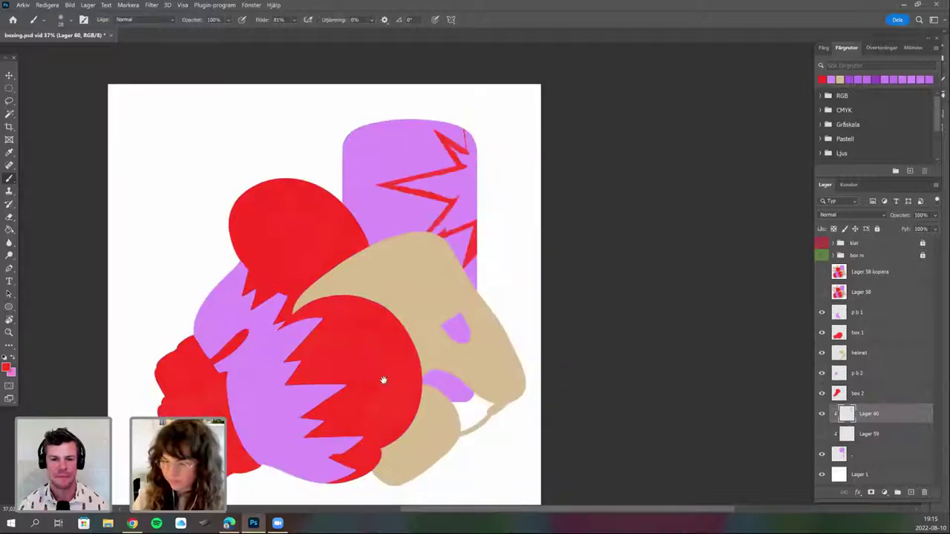
Thicken the thin zigzag line beside the bag's rounded upper corner with textured red strokes.
{"action": "scroll", "coordinate": [379, 381], "scroll_direction": "right", "scroll_amount": 2}
{"action": "scroll", "coordinate": [401, 218], "scroll_direction": "up", "scroll_amount": 1}
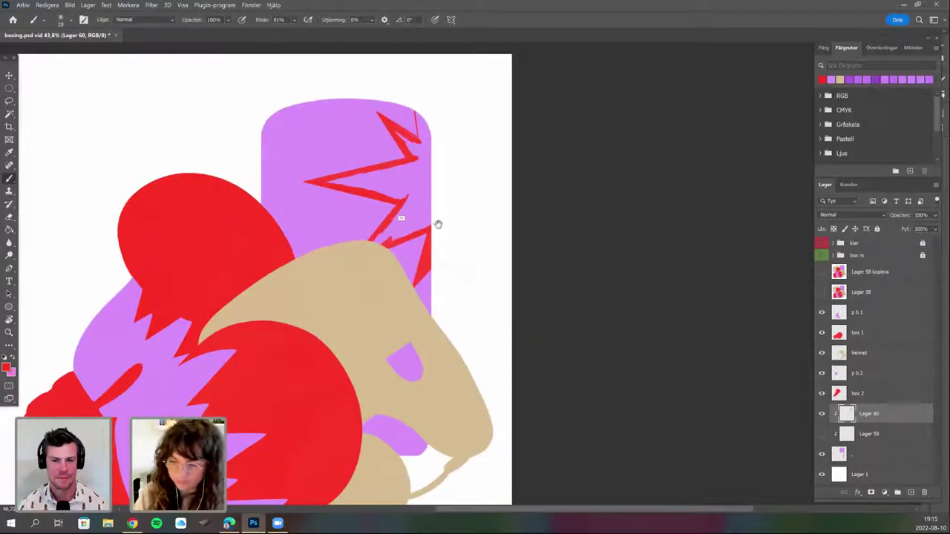
{"action": "scroll", "coordinate": [401, 217], "scroll_direction": "up", "scroll_amount": 3}
{"action": "scroll", "coordinate": [630, 93], "scroll_direction": "up", "scroll_amount": 1}
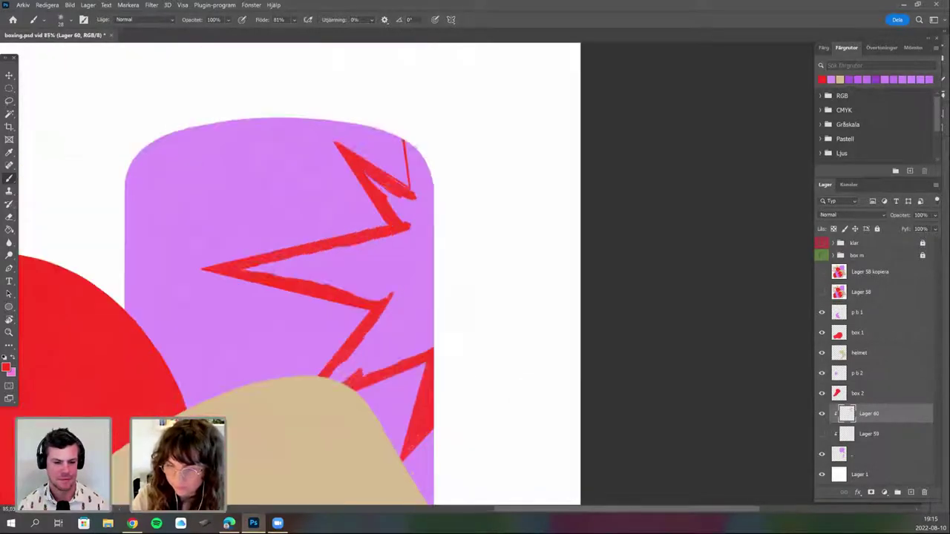
{"action": "left_click_drag", "start_coordinate": [409, 191], "coordinate": [421, 200]}
Rotate the canvas, enlarge the textured brush to 73 px and fill the zigzag's interior along the bag's outer edge with red.
{"action": "key", "text": "r"}
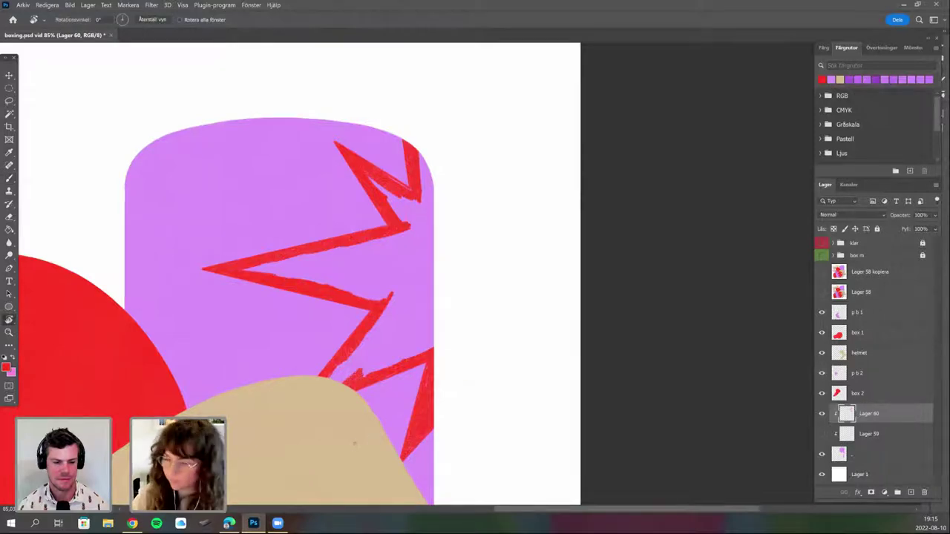
{"action": "left_click_drag", "start_coordinate": [461, 163], "coordinate": [523, 181]}
{"action": "key", "text": "b"}
{"action": "right_click", "coordinate": [461, 205]}
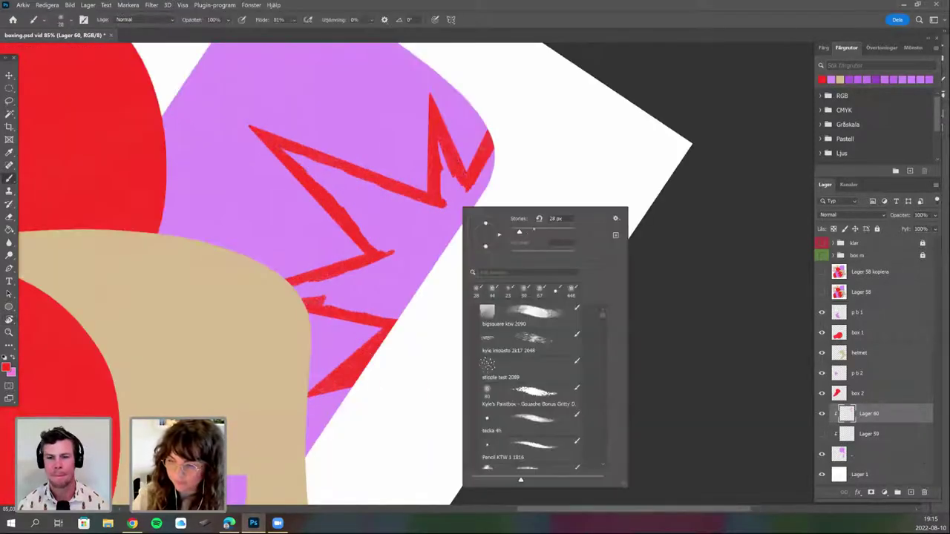
{"action": "left_click_drag", "start_coordinate": [519, 229], "coordinate": [533, 230]}
{"action": "mouse_move", "coordinate": [470, 194]}
{"action": "left_mouse_down"}
{"action": "mouse_move", "coordinate": [467, 216]}
{"action": "mouse_move", "coordinate": [445, 156]}
{"action": "mouse_move", "coordinate": [456, 214]}
{"action": "left_mouse_up"}
{"action": "left_click_drag", "start_coordinate": [439, 251], "coordinate": [439, 211]}
{"action": "mouse_move", "coordinate": [364, 227]}
{"action": "left_mouse_down"}
{"action": "mouse_move", "coordinate": [391, 259]}
{"action": "mouse_move", "coordinate": [426, 275]}
{"action": "mouse_move", "coordinate": [444, 210]}
{"action": "left_mouse_up"}
{"action": "mouse_move", "coordinate": [301, 289]}
{"action": "left_mouse_down"}
{"action": "mouse_move", "coordinate": [349, 275]}
{"action": "mouse_move", "coordinate": [389, 304]}
{"action": "mouse_move", "coordinate": [423, 287]}
{"action": "mouse_move", "coordinate": [386, 271]}
{"action": "mouse_move", "coordinate": [409, 289]}
{"action": "mouse_move", "coordinate": [408, 302]}
{"action": "left_mouse_up"}
Rotate the canvas the other way and fill the remaining gap inside the long spike with textured red strokes.
{"action": "key", "text": "r"}
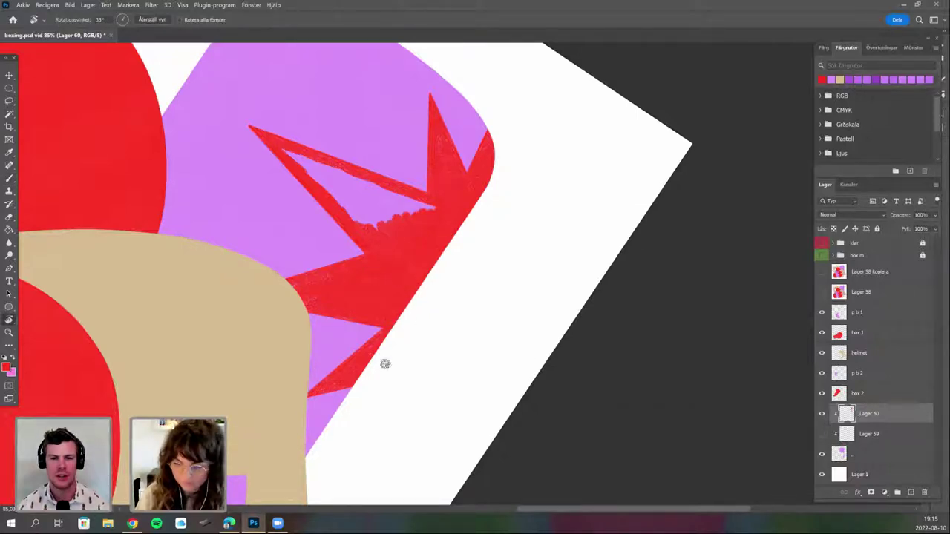
{"action": "left_click_drag", "start_coordinate": [387, 368], "coordinate": [399, 342]}
{"action": "left_click_drag", "start_coordinate": [413, 383], "coordinate": [483, 389]}
{"action": "key", "text": "b"}
{"action": "left_click_drag", "start_coordinate": [397, 331], "coordinate": [392, 386]}
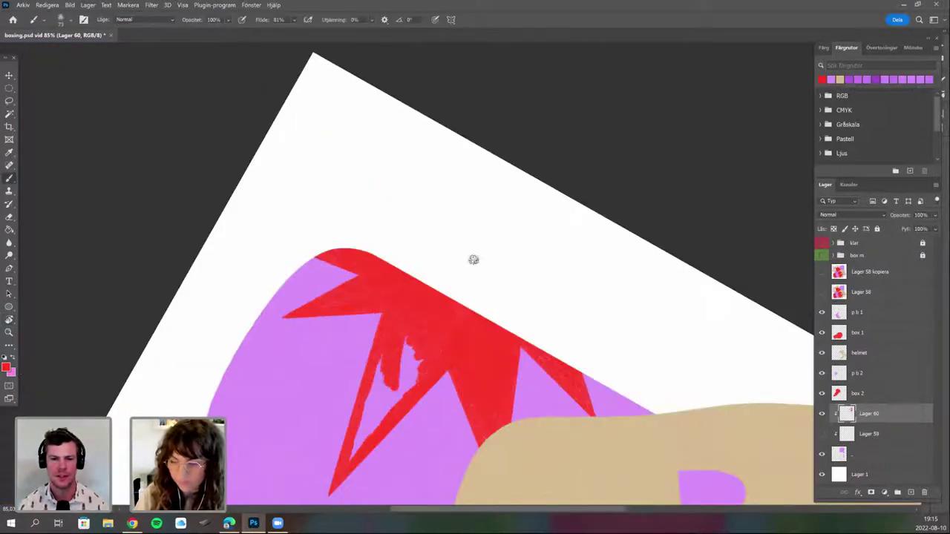
{"action": "scroll", "coordinate": [444, 292], "scroll_direction": "down", "scroll_amount": 3}
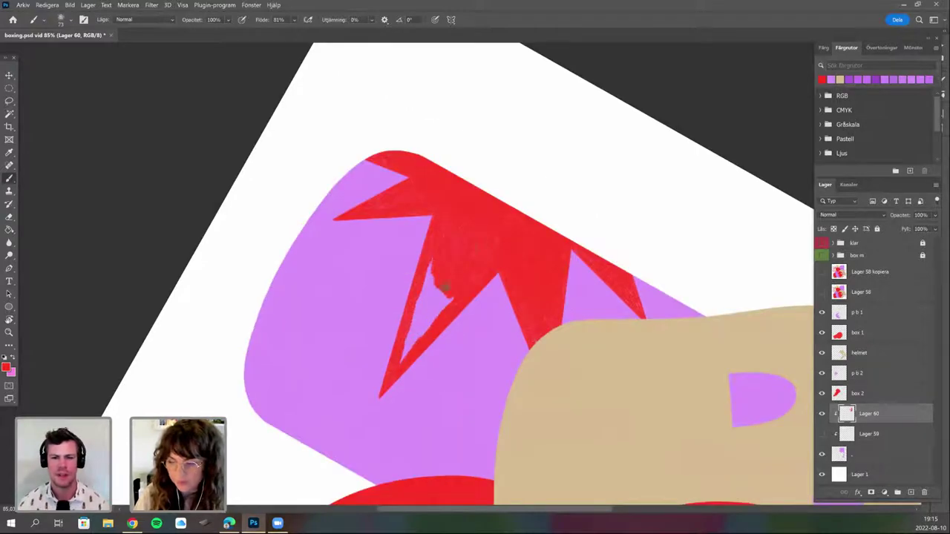
{"action": "key", "text": "ctrl+z"}
Return the canvas to upright, load the red zigzag of Lager 60 as a selection and expand it by 1 pixel.
{"action": "key", "text": "r"}
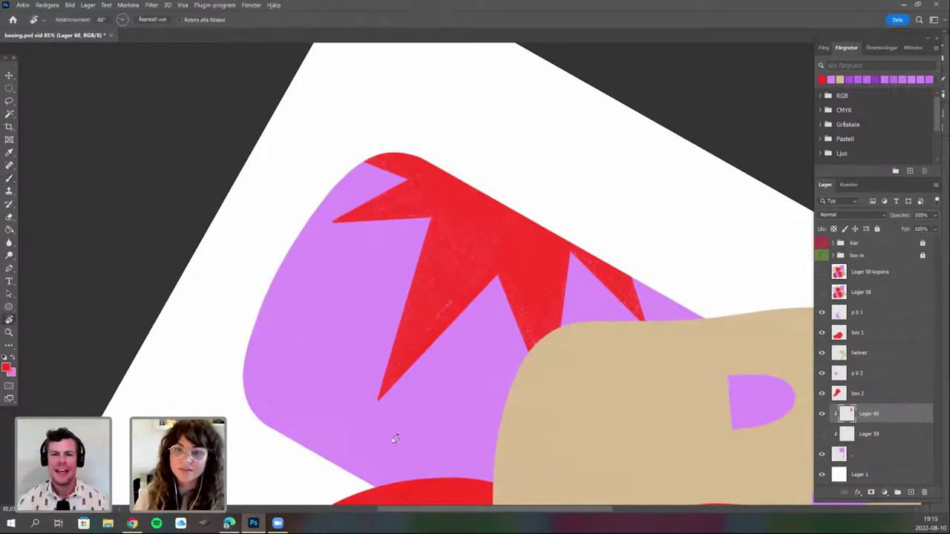
{"action": "left_click_drag", "start_coordinate": [321, 444], "coordinate": [407, 399]}
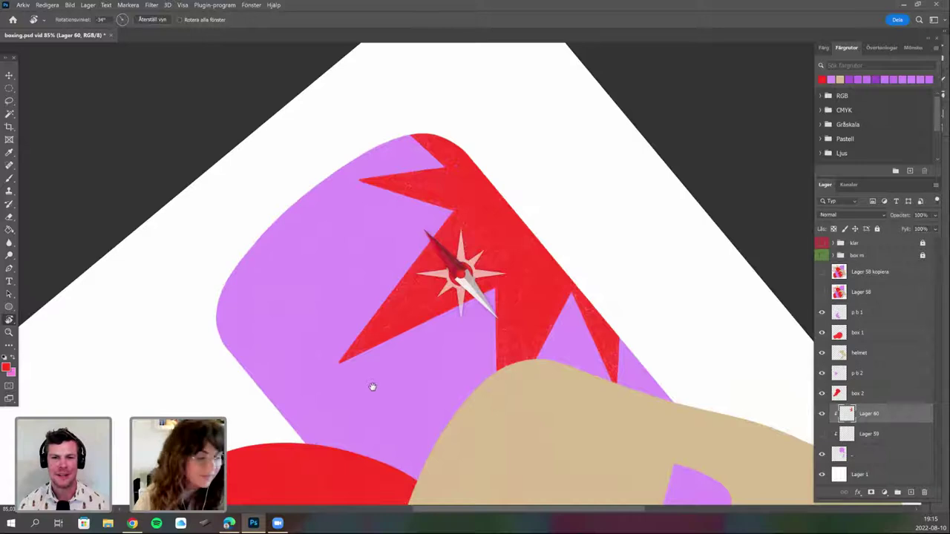
{"action": "left_click_drag", "start_coordinate": [348, 425], "coordinate": [342, 413]}
{"action": "key", "text": "b"}
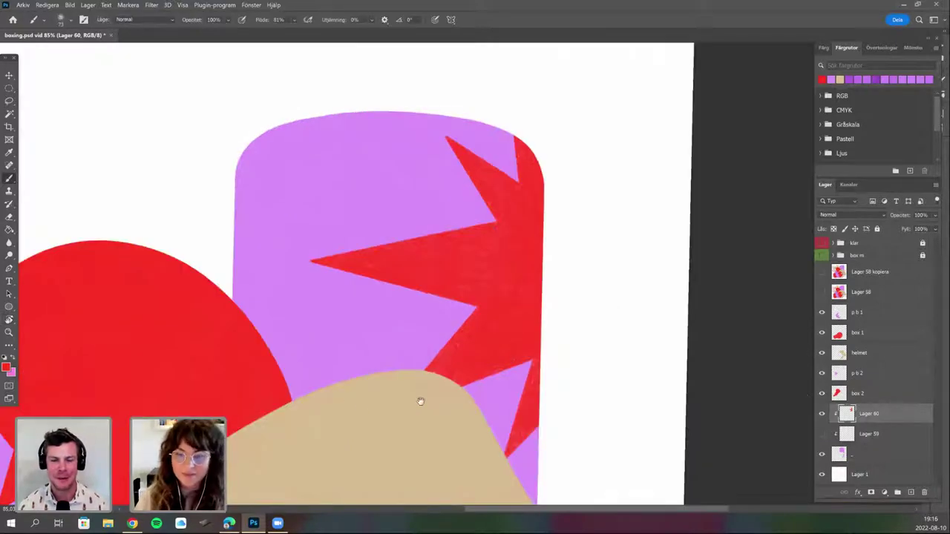
{"action": "scroll", "coordinate": [523, 375], "scroll_direction": "down", "scroll_amount": 4}
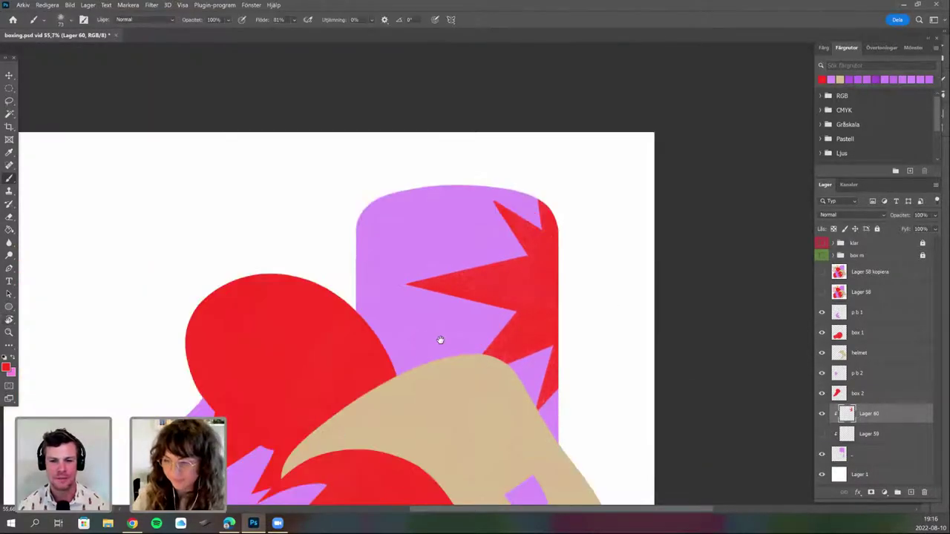
{"action": "left_click", "coordinate": [848, 415], "text": "ctrl"}
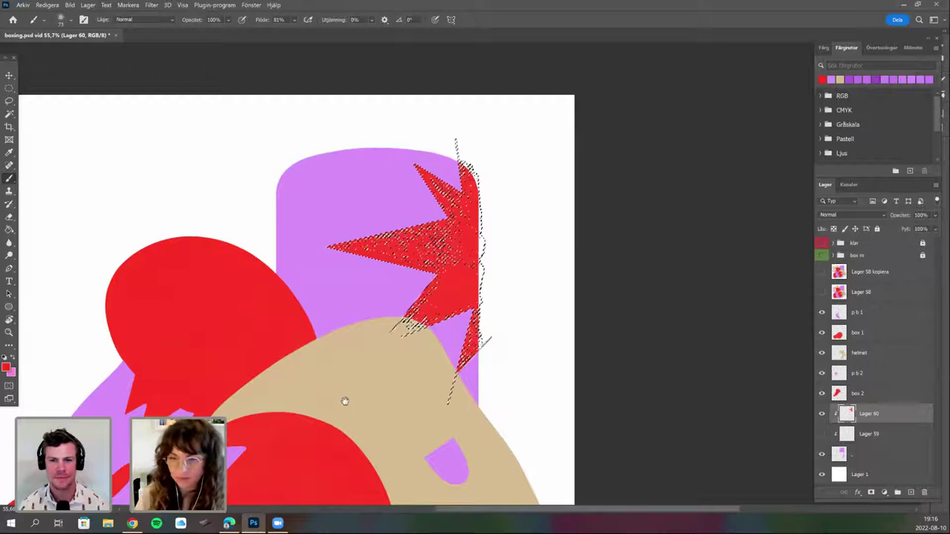
{"action": "scroll", "coordinate": [343, 399], "scroll_direction": "right", "scroll_amount": 3}
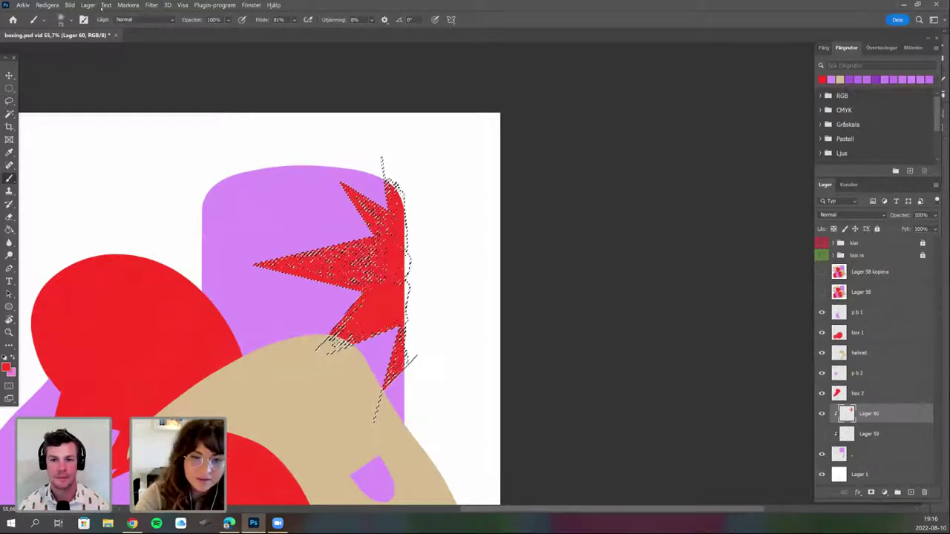
{"action": "left_click", "coordinate": [128, 6]}
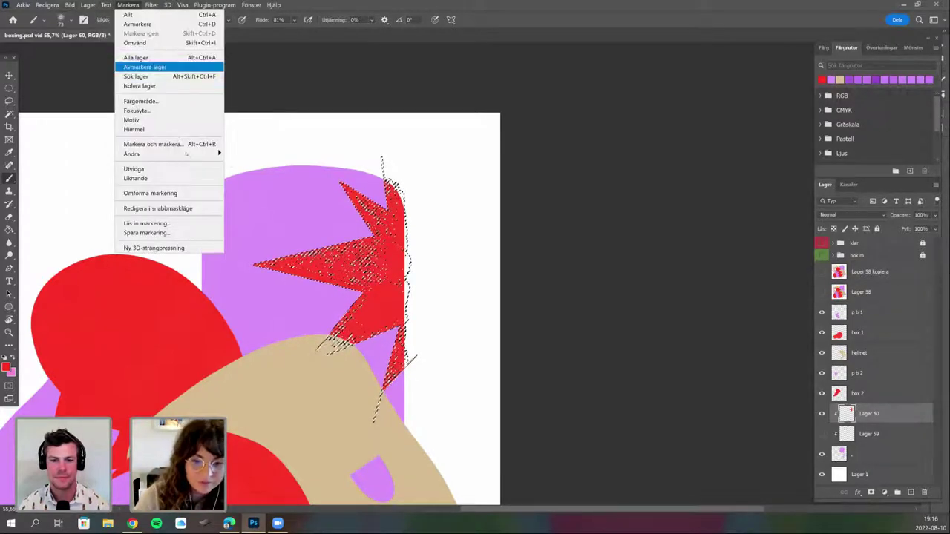
{"action": "mouse_move", "coordinate": [194, 154]}
{"action": "left_click", "coordinate": [241, 172]}
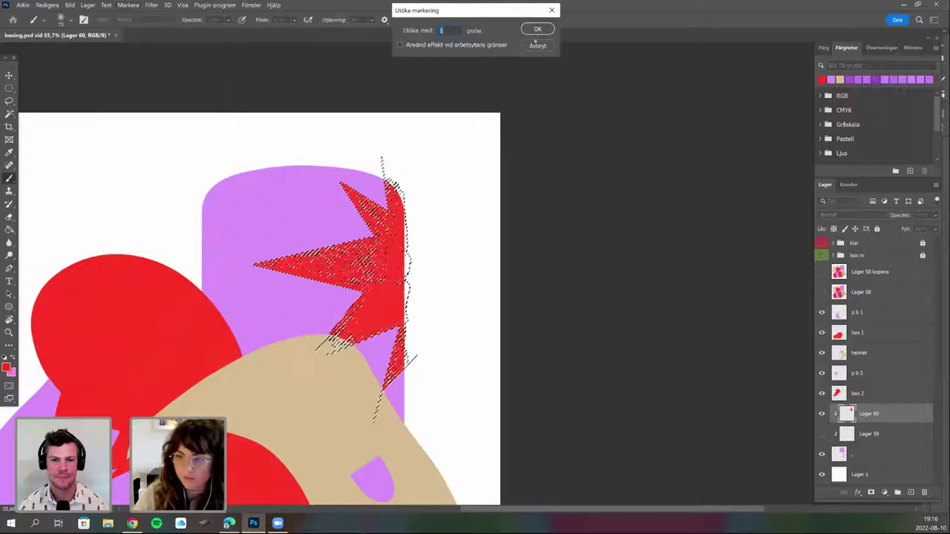
{"action": "key", "text": "Return"}
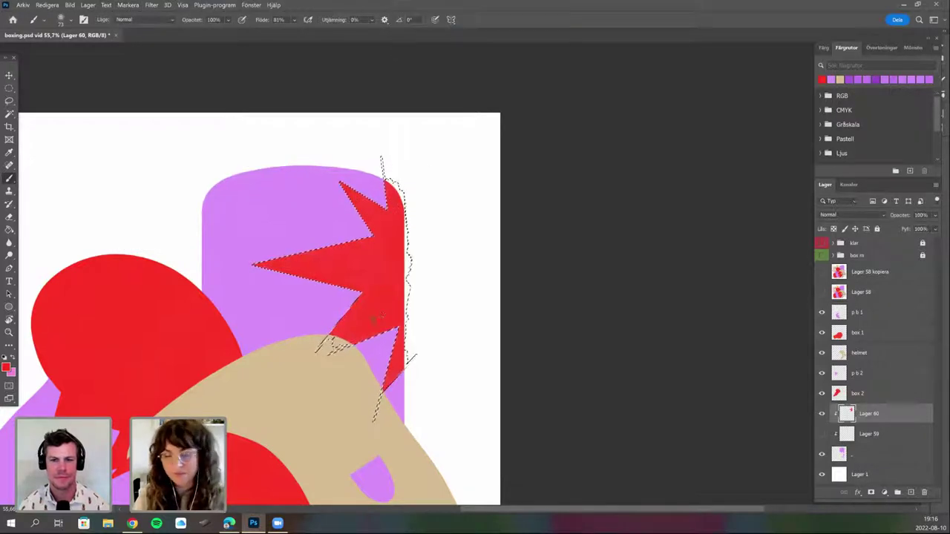
Enlarge the textured brush to 196 px, paint the selected zigzag an even red and deselect it.
{"action": "right_click", "coordinate": [461, 274]}
{"action": "mouse_move", "coordinate": [484, 257]}
{"action": "left_mouse_down"}
{"action": "mouse_move", "coordinate": [503, 258]}
{"action": "mouse_move", "coordinate": [448, 244]}
{"action": "mouse_move", "coordinate": [463, 242]}
{"action": "left_mouse_up"}
{"action": "left_click", "coordinate": [374, 180]}
{"action": "right_click", "coordinate": [368, 216]}
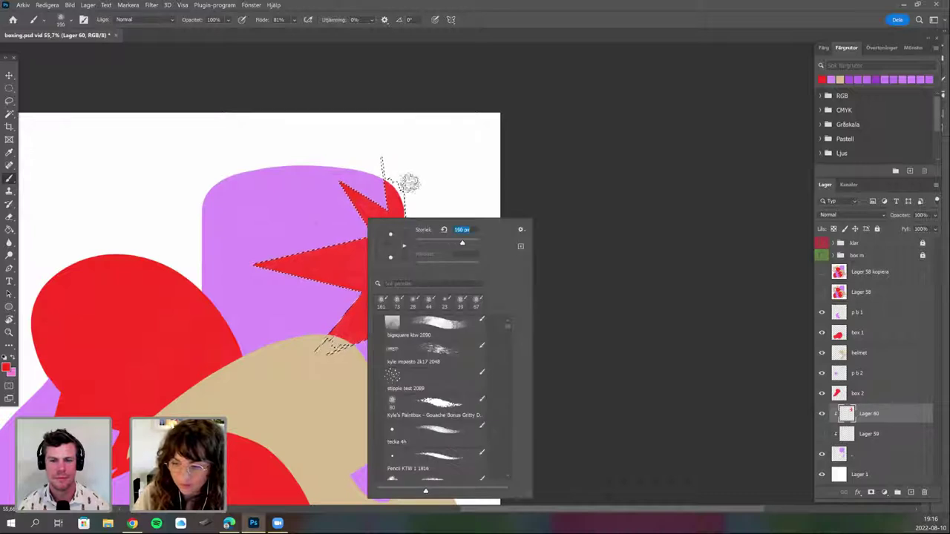
{"action": "left_click", "coordinate": [404, 185]}
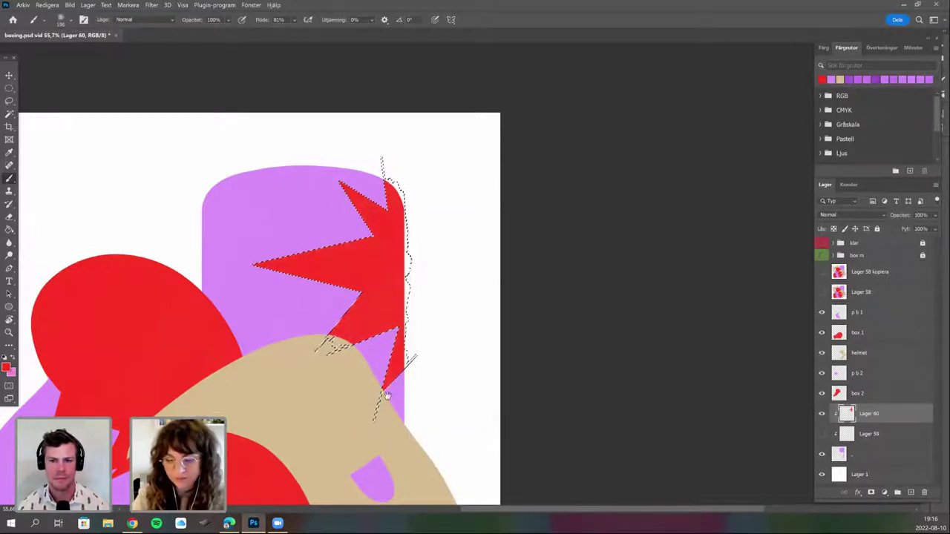
{"action": "left_click_drag", "start_coordinate": [433, 360], "coordinate": [488, 309]}
{"action": "key", "text": "ctrl+d"}
Examine the filled red zigzag on the punching bag, both within the illustration and close up.
{"action": "scroll", "coordinate": [482, 311], "scroll_direction": "down", "scroll_amount": 2}
{"action": "scroll", "coordinate": [379, 334], "scroll_direction": "down", "scroll_amount": 2}
{"action": "scroll", "coordinate": [379, 334], "scroll_direction": "right", "scroll_amount": 1}
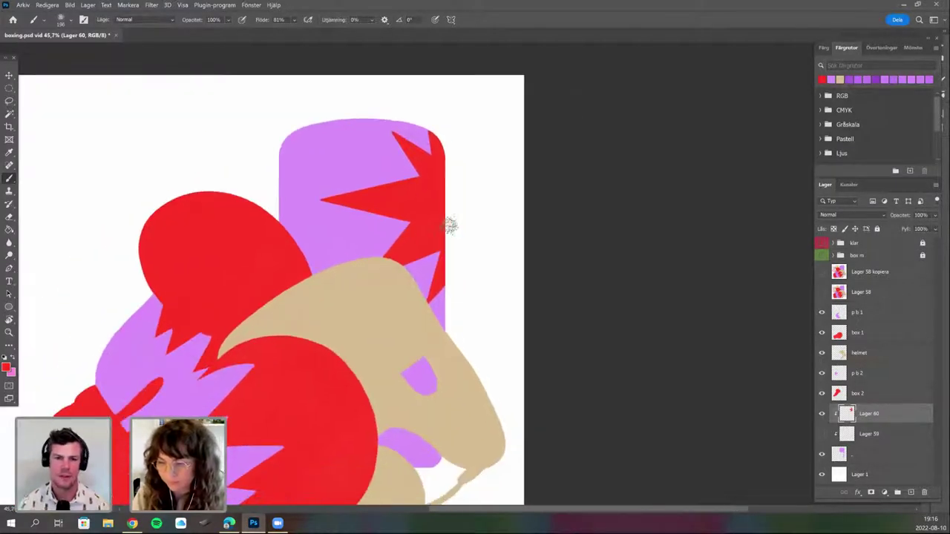
{"action": "scroll", "coordinate": [438, 339], "scroll_direction": "up", "scroll_amount": 3}
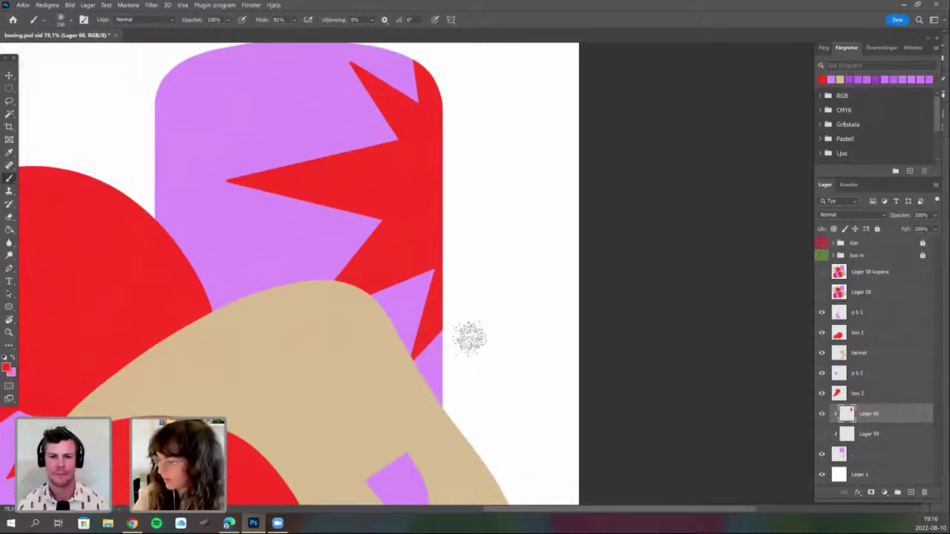
{"action": "scroll", "coordinate": [460, 321], "scroll_direction": "up", "scroll_amount": 2}
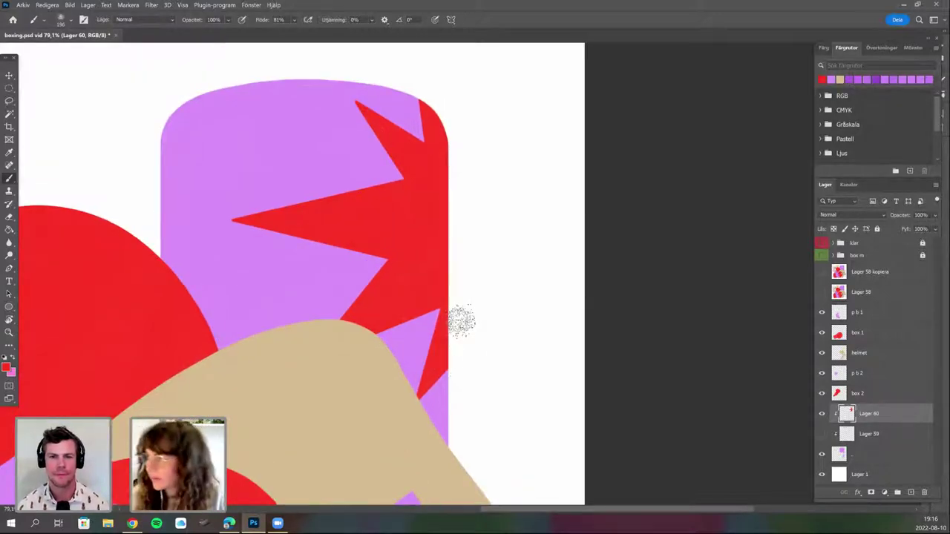
{"action": "scroll", "coordinate": [461, 321], "scroll_direction": "up", "scroll_amount": 2}
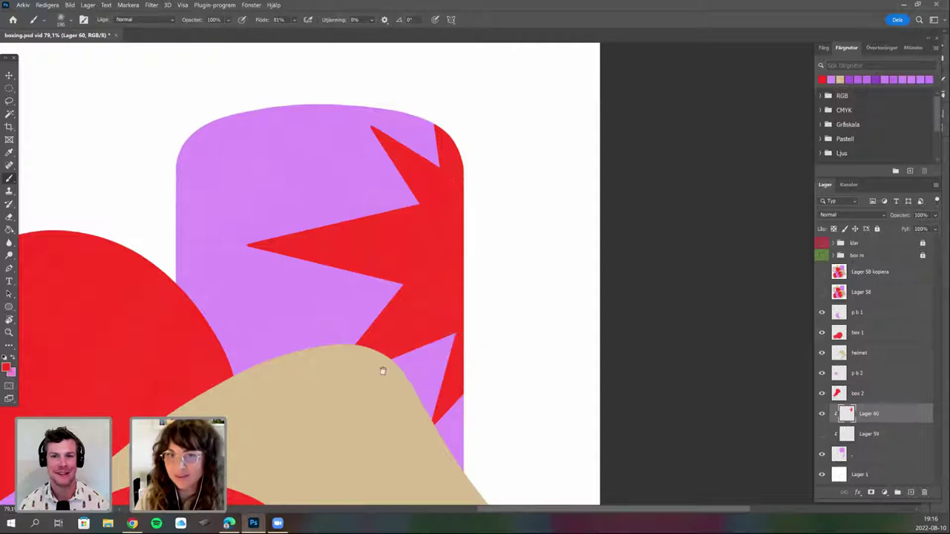
{"action": "left_click_drag", "start_coordinate": [655, 382], "coordinate": [742, 435]}
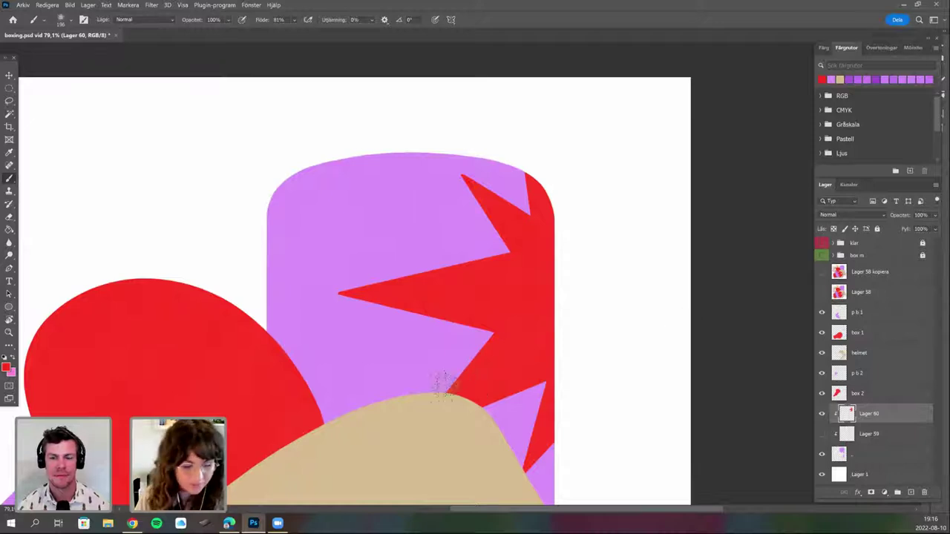
{"action": "scroll", "coordinate": [564, 416], "scroll_direction": "down", "scroll_amount": 1}
{"action": "scroll", "coordinate": [564, 415], "scroll_direction": "right", "scroll_amount": 1}
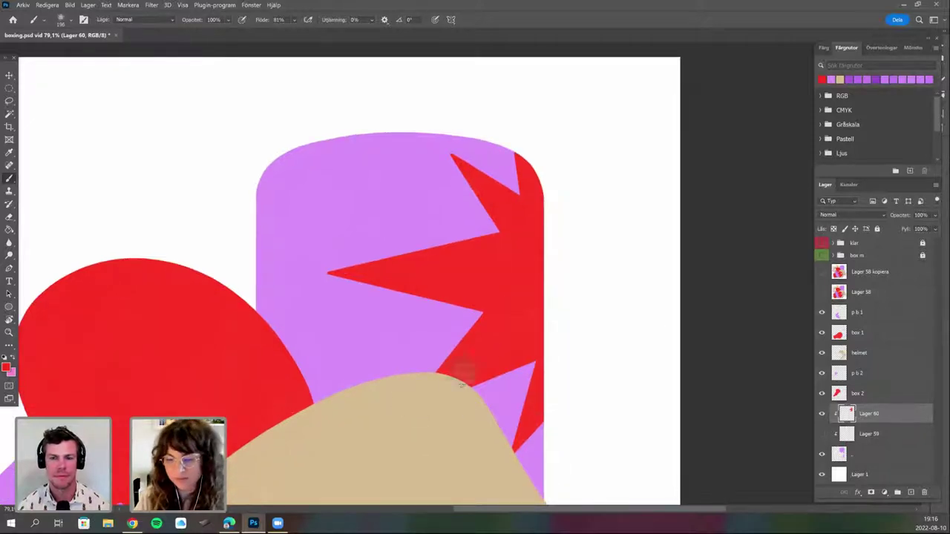
Rotate the canvas, show the sketch layer Lager 59 and switch to the tecka 4h brush at 15 px.
{"action": "key", "text": "r"}
{"action": "left_click_drag", "start_coordinate": [518, 389], "coordinate": [558, 223]}
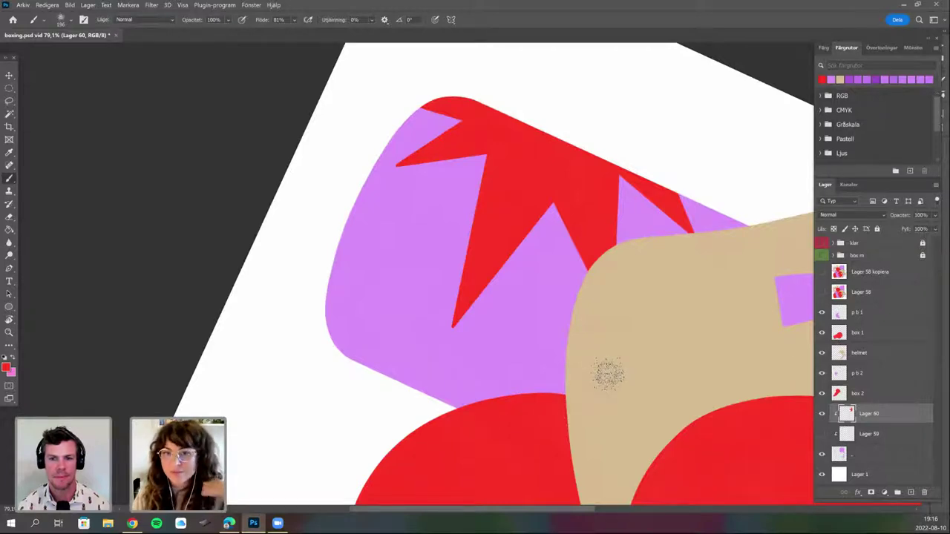
{"action": "scroll", "coordinate": [608, 375], "scroll_direction": "down", "scroll_amount": 1}
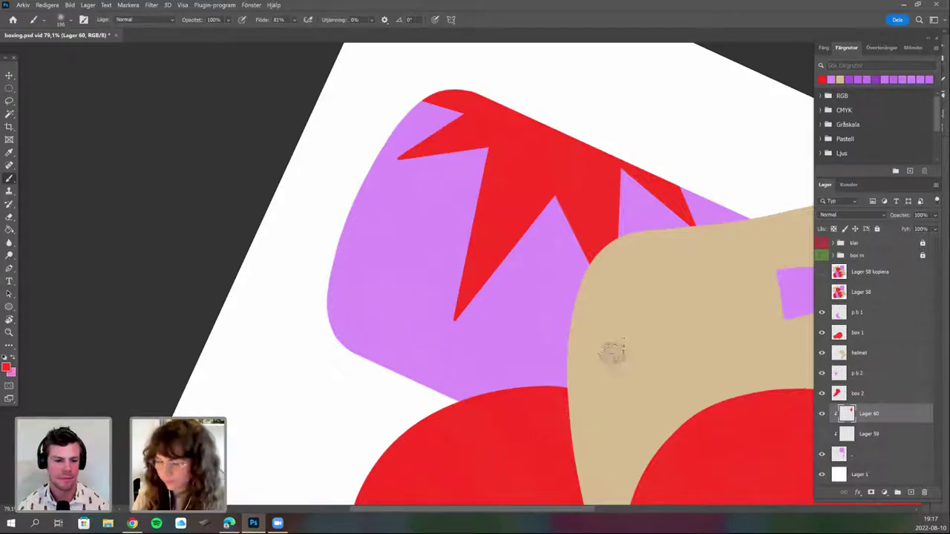
{"action": "scroll", "coordinate": [403, 262], "scroll_direction": "down", "scroll_amount": 2}
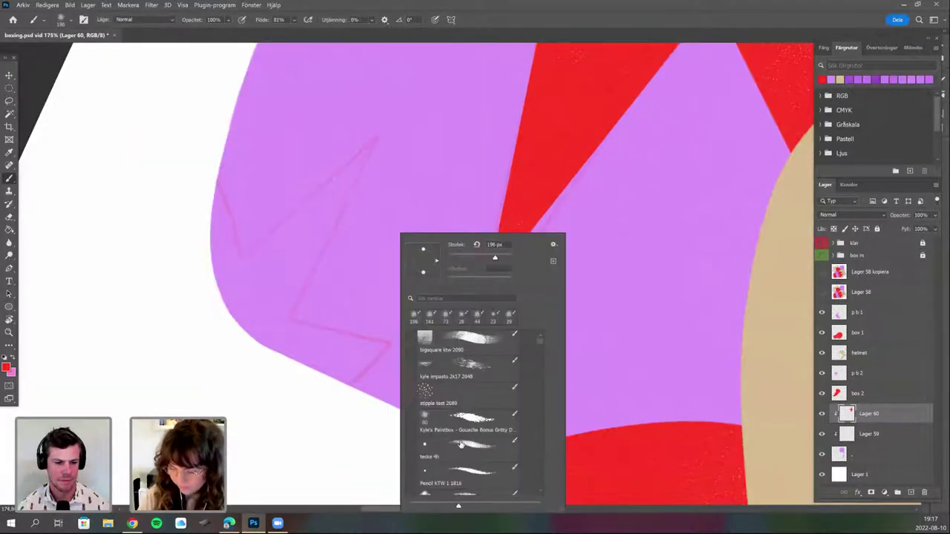
{"action": "left_click", "coordinate": [462, 445]}
{"action": "mouse_move", "coordinate": [495, 257]}
{"action": "left_mouse_down"}
{"action": "mouse_move", "coordinate": [454, 258]}
{"action": "mouse_move", "coordinate": [477, 258]}
{"action": "left_mouse_up"}
{"action": "key", "text": "Return"}
{"action": "right_click", "coordinate": [489, 270]}
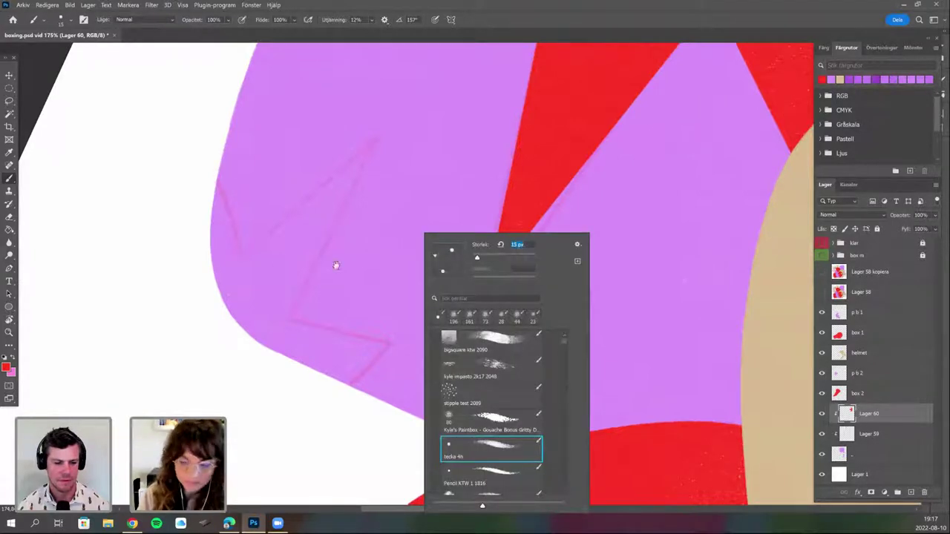
{"action": "left_click", "coordinate": [336, 265]}
Draw the first straight red edge of the small zigzag at the bag's rounded corner on Lager 60, following the sketch.
{"action": "left_click_drag", "start_coordinate": [151, 298], "coordinate": [190, 316]}
{"action": "left_click_drag", "start_coordinate": [477, 416], "coordinate": [291, 433]}
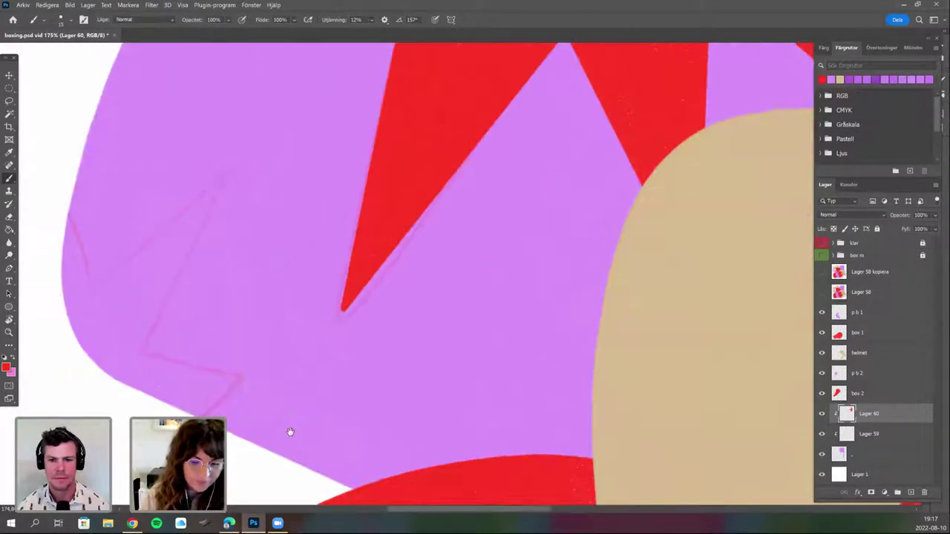
{"action": "left_click_drag", "start_coordinate": [163, 257], "coordinate": [326, 256]}
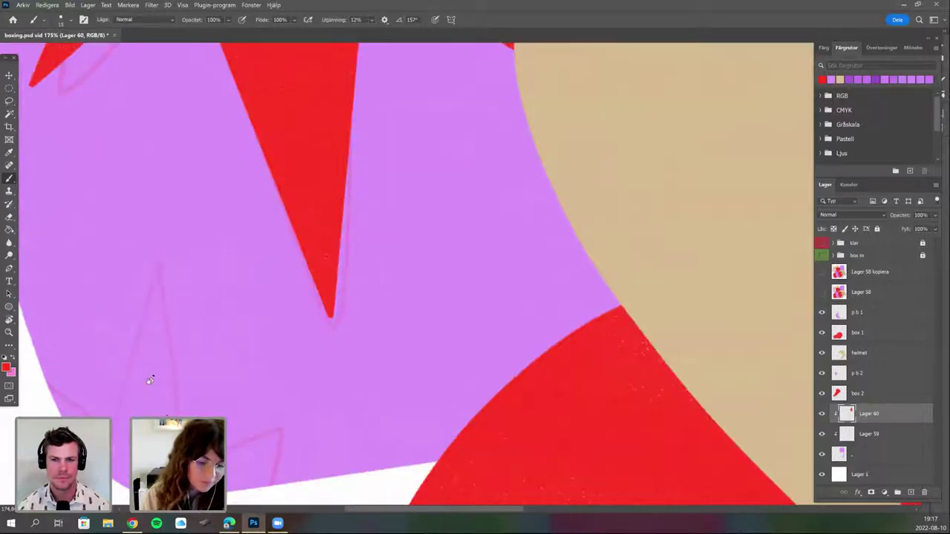
{"action": "left_click_drag", "start_coordinate": [200, 381], "coordinate": [88, 296]}
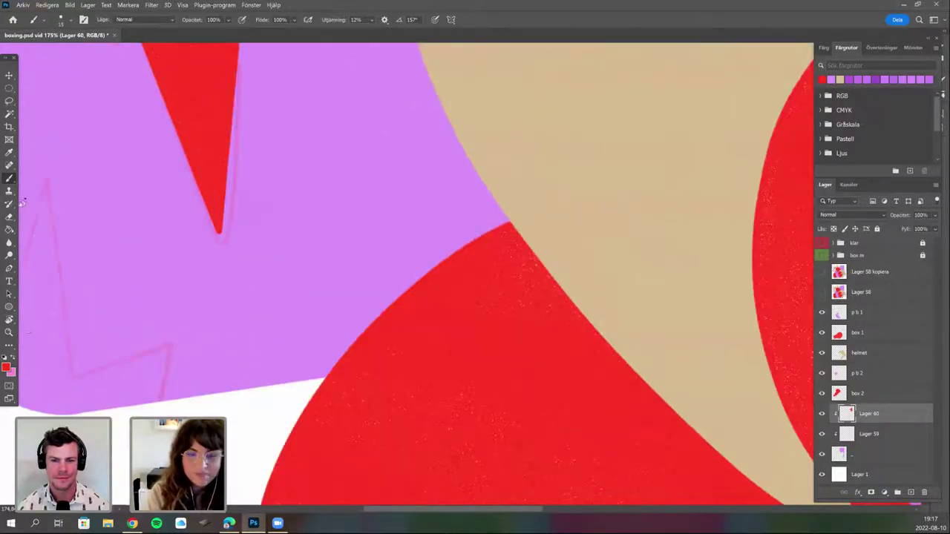
{"action": "key", "text": "r"}
{"action": "left_click_drag", "start_coordinate": [38, 343], "coordinate": [53, 406]}
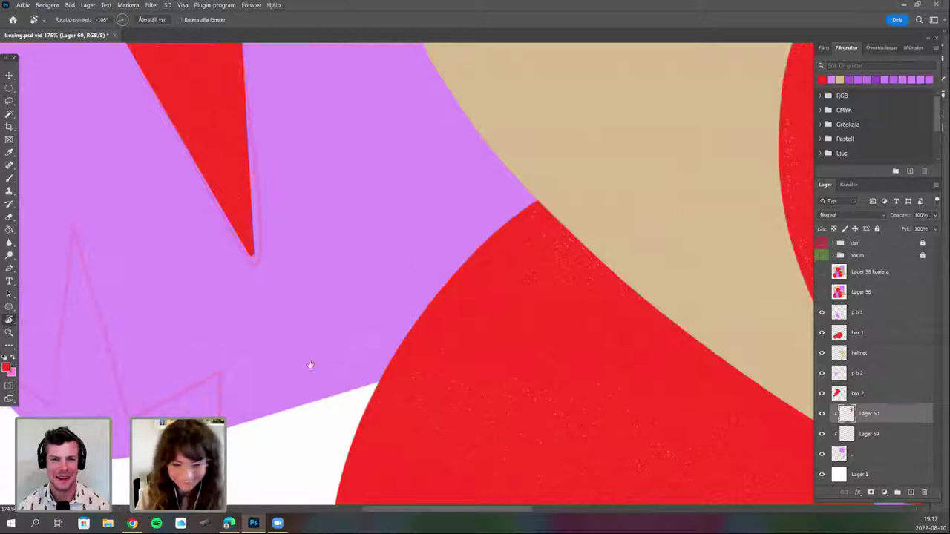
{"action": "left_click_drag", "start_coordinate": [305, 341], "coordinate": [275, 312]}
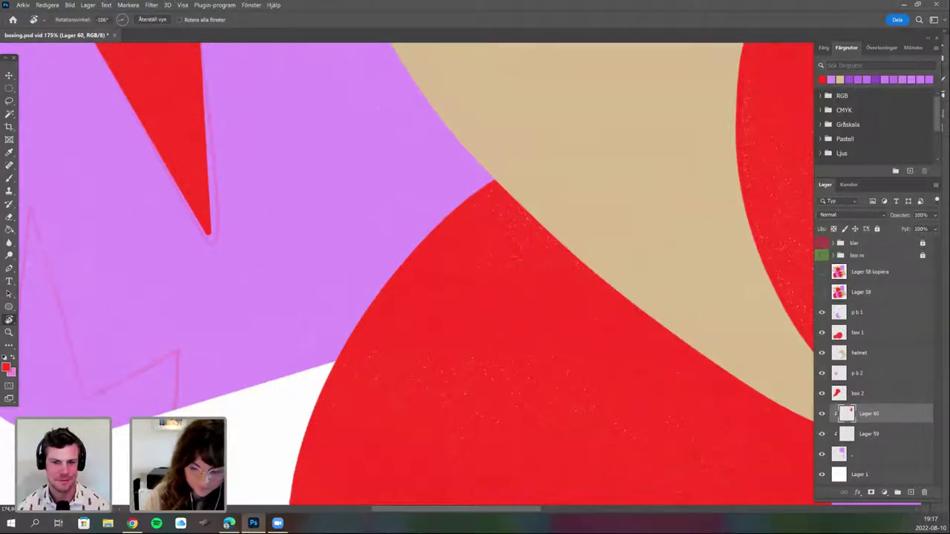
{"action": "left_click_drag", "start_coordinate": [294, 264], "coordinate": [377, 215]}
{"action": "key", "text": "r"}
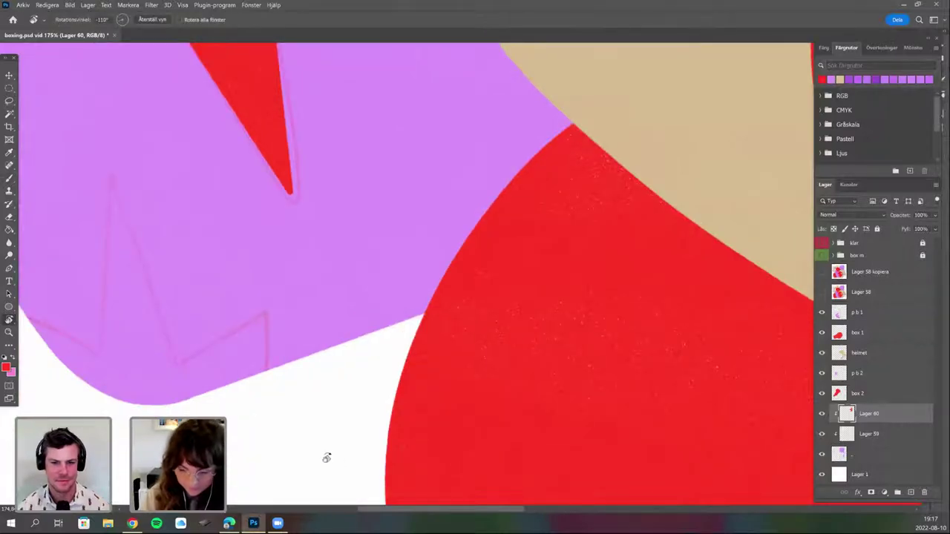
{"action": "left_click_drag", "start_coordinate": [276, 469], "coordinate": [233, 352]}
{"action": "key", "text": "b"}
{"action": "left_click", "coordinate": [74, 255]}
{"action": "left_click", "coordinate": [153, 77], "text": "shift"}
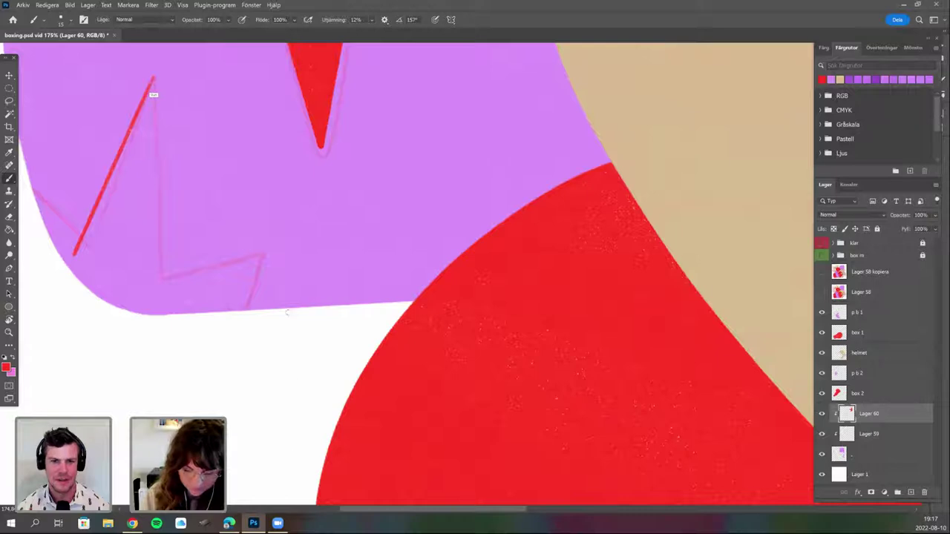
Draw the remaining straight red edges of the small zigzag out to the bag's border to complete its outline.
{"action": "mouse_move", "coordinate": [372, 416]}
{"action": "left_mouse_down"}
{"action": "mouse_move", "coordinate": [171, 318]}
{"action": "mouse_move", "coordinate": [282, 449]}
{"action": "mouse_move", "coordinate": [291, 292]}
{"action": "mouse_move", "coordinate": [502, 390]}
{"action": "left_mouse_up"}
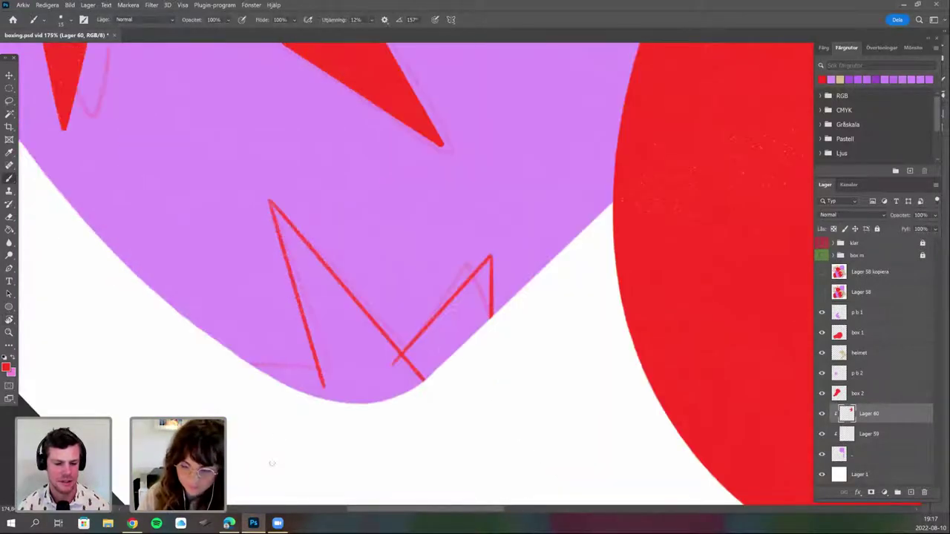
{"action": "left_click_drag", "start_coordinate": [402, 355], "coordinate": [301, 412]}
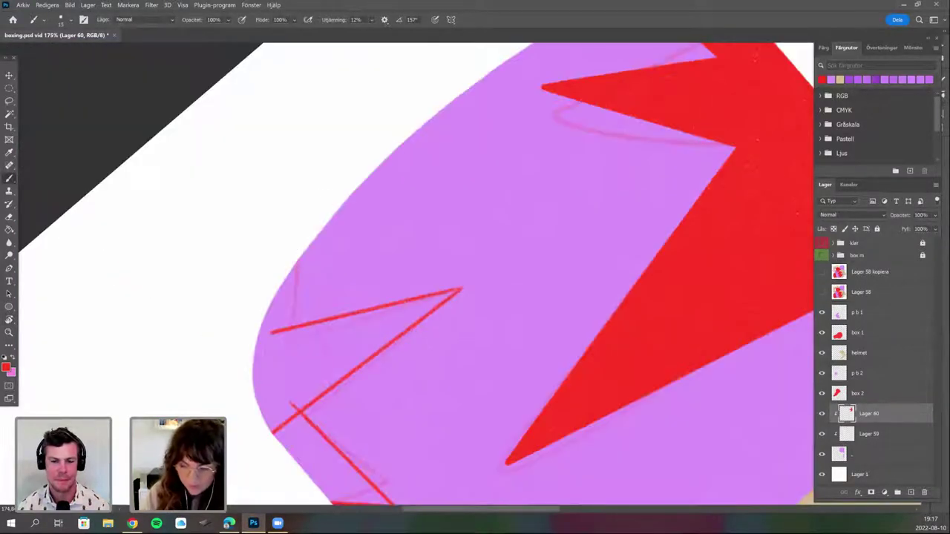
{"action": "left_click_drag", "start_coordinate": [292, 326], "coordinate": [299, 343]}
{"action": "left_click_drag", "start_coordinate": [297, 278], "coordinate": [297, 352]}
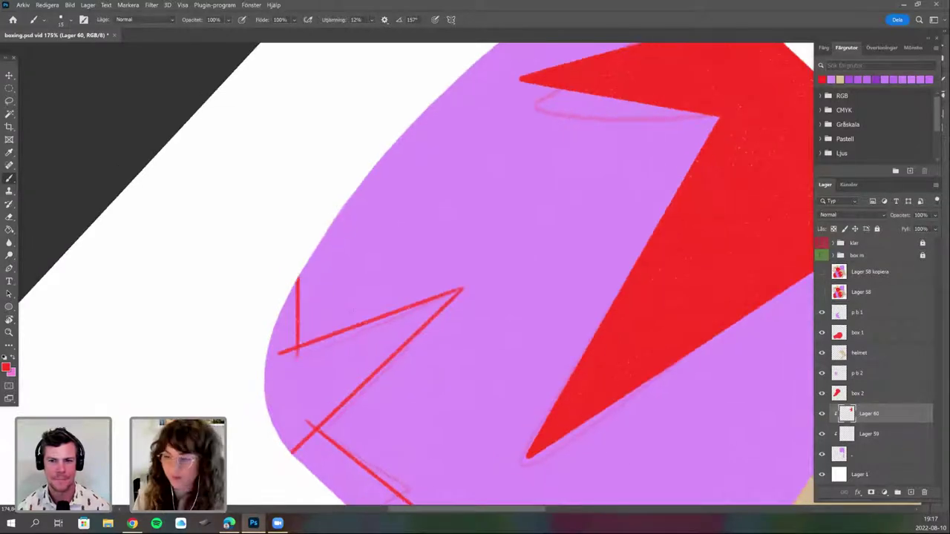
{"action": "left_click_drag", "start_coordinate": [471, 436], "coordinate": [407, 381]}
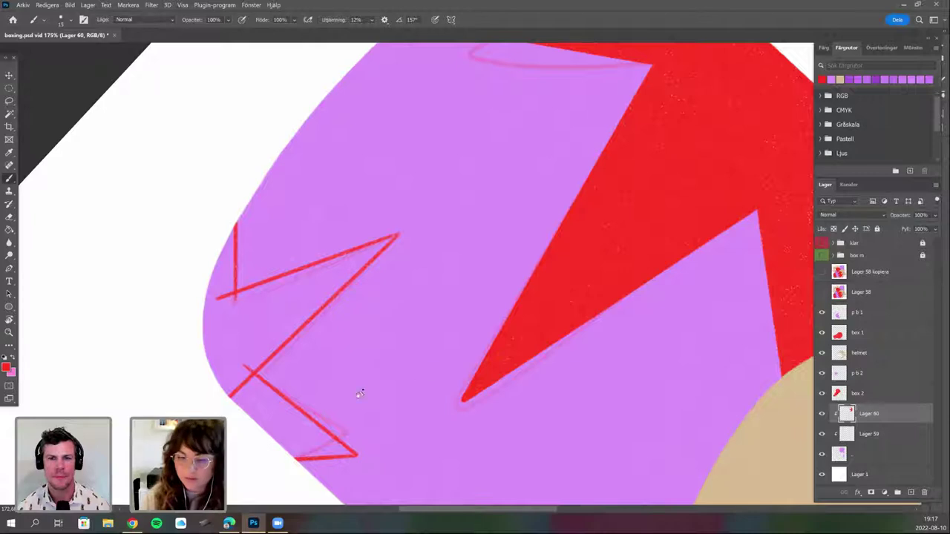
Switch to the 28 px textured brush and fill the small zigzag's spike on the bag's straight side with red.
{"action": "scroll", "coordinate": [329, 304], "scroll_direction": "down", "scroll_amount": 3}
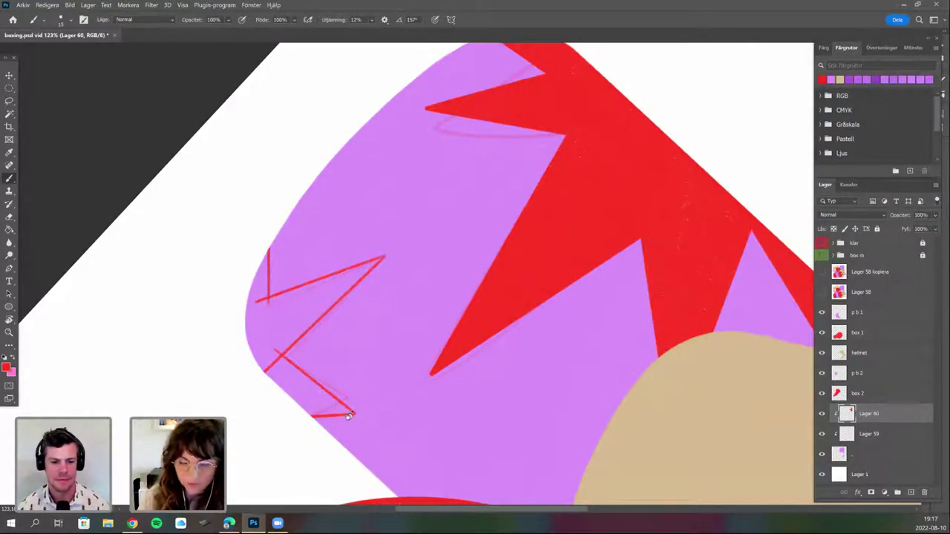
{"action": "left_click_drag", "start_coordinate": [350, 416], "coordinate": [375, 405]}
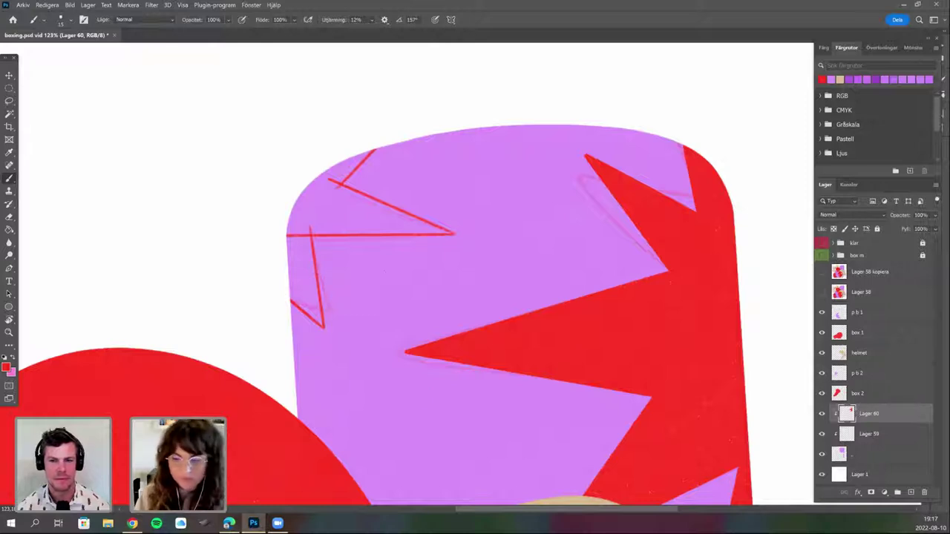
{"action": "left_click_drag", "start_coordinate": [366, 322], "coordinate": [377, 317]}
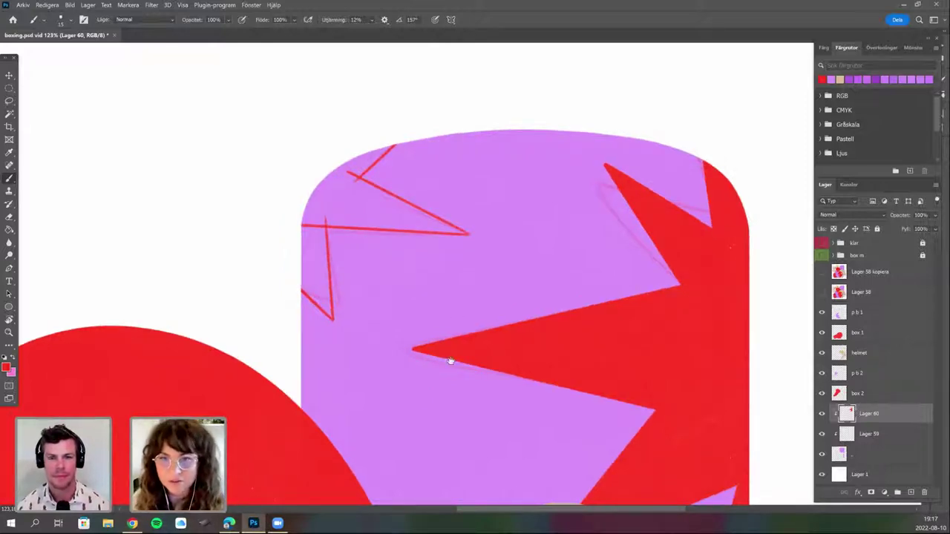
{"action": "left_click_drag", "start_coordinate": [450, 362], "coordinate": [480, 350]}
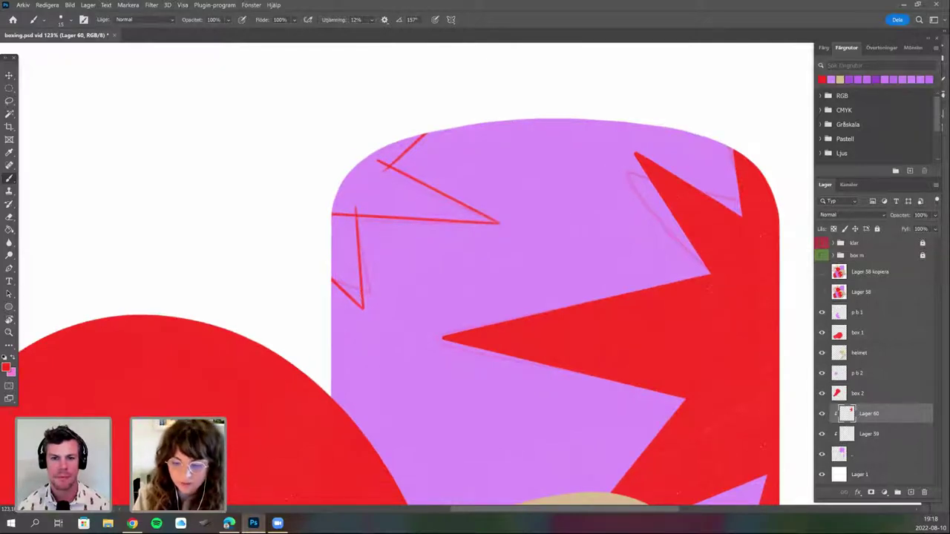
{"action": "scroll", "coordinate": [425, 263], "scroll_direction": "up", "scroll_amount": 3}
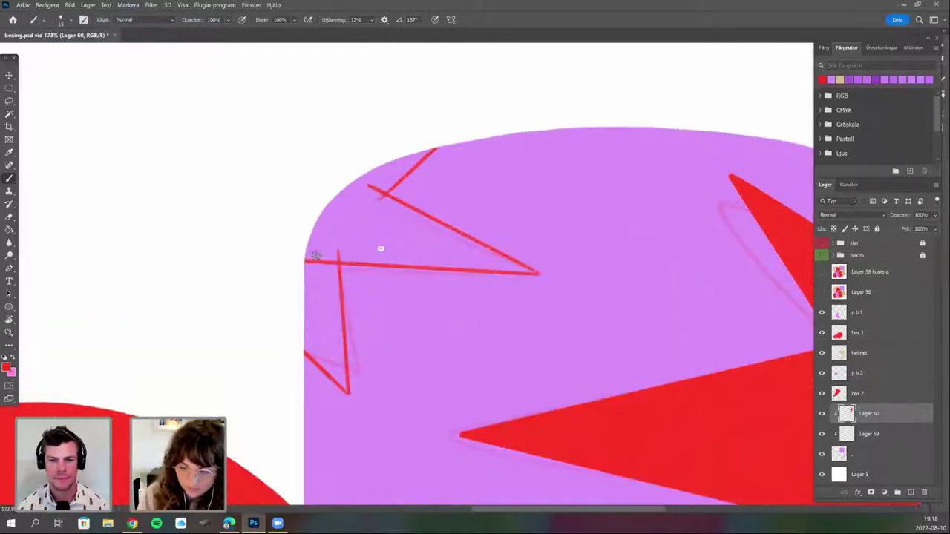
{"action": "scroll", "coordinate": [381, 236], "scroll_direction": "up", "scroll_amount": 2}
{"action": "right_click", "coordinate": [327, 319]}
{"action": "left_click", "coordinate": [433, 450]}
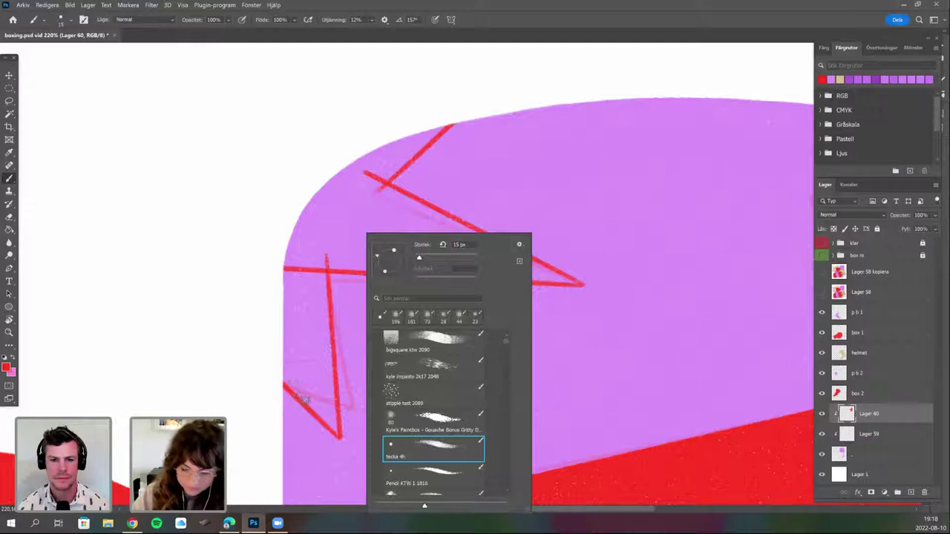
{"action": "left_click_drag", "start_coordinate": [314, 252], "coordinate": [324, 352]}
{"action": "mouse_move", "coordinate": [313, 391]}
{"action": "left_mouse_down"}
{"action": "mouse_move", "coordinate": [325, 372]}
{"action": "mouse_move", "coordinate": [322, 308]}
{"action": "mouse_move", "coordinate": [334, 422]}
{"action": "left_mouse_up"}
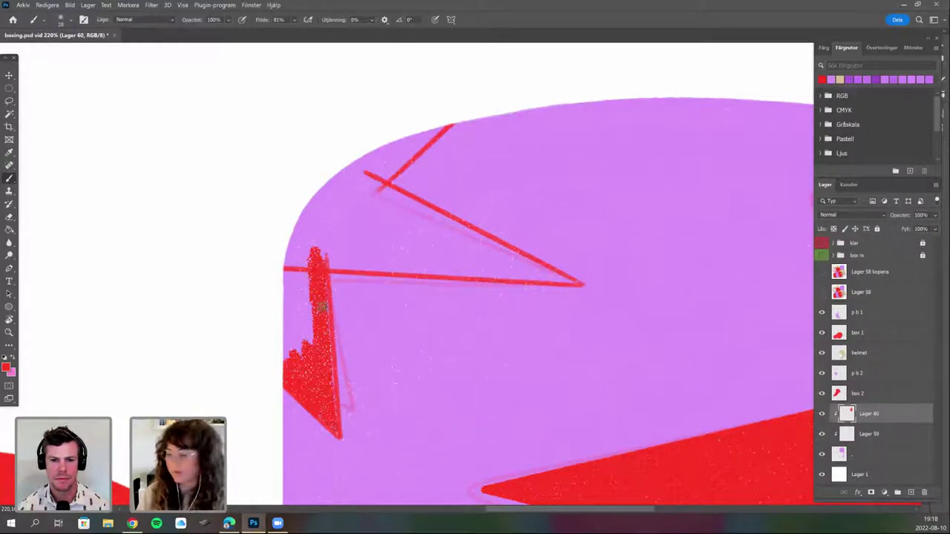
Delete the sketch layer Lager 59 and fill the small spike at the other end of the new zigzag with red.
{"action": "left_click_drag", "start_coordinate": [877, 439], "coordinate": [924, 492]}
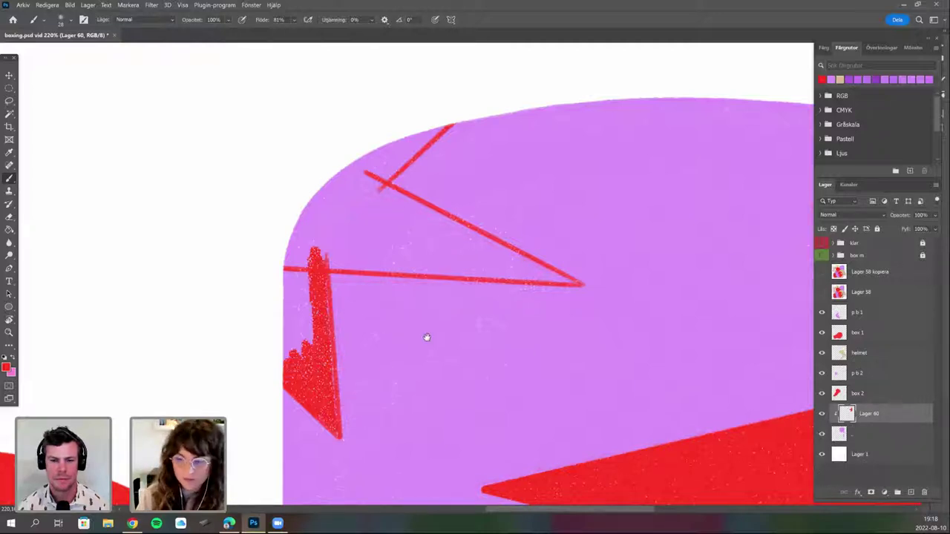
{"action": "scroll", "coordinate": [461, 418], "scroll_direction": "up", "scroll_amount": 3}
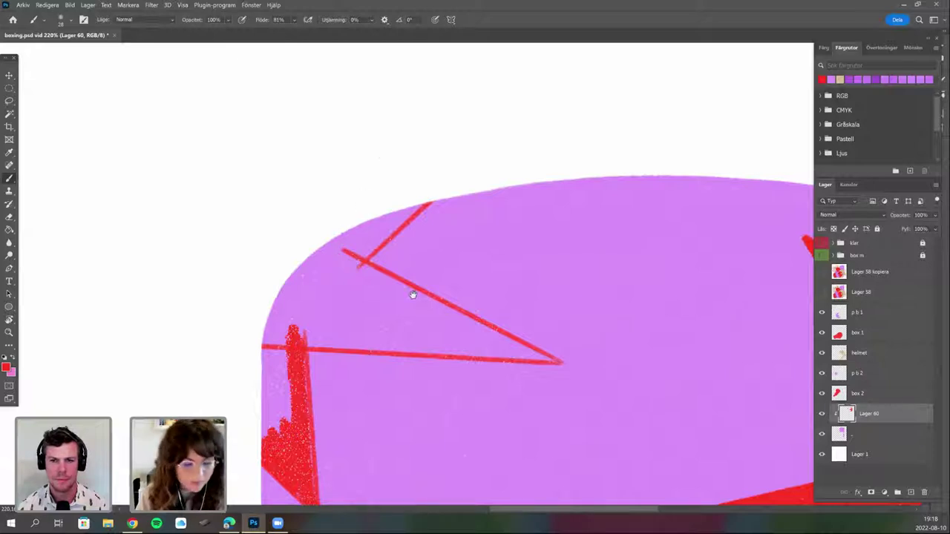
{"action": "left_click_drag", "start_coordinate": [413, 293], "coordinate": [386, 326]}
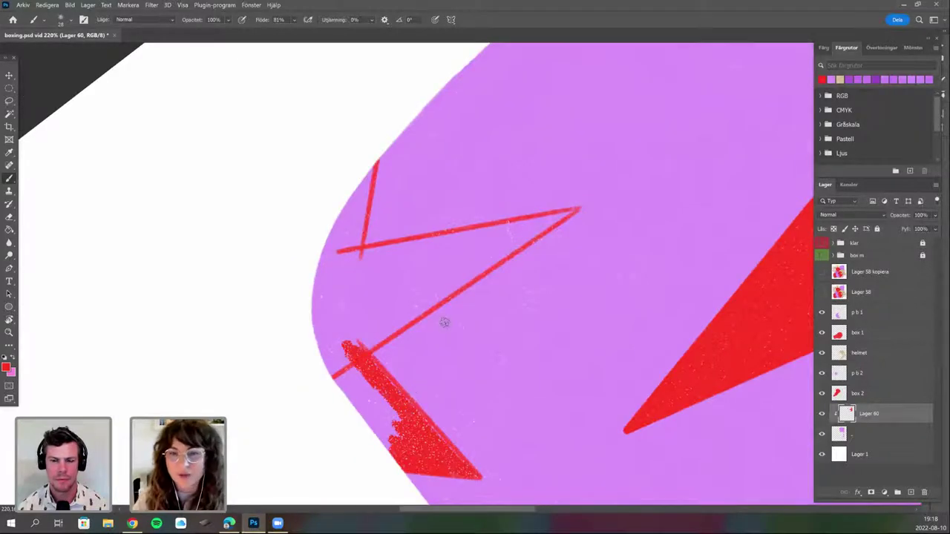
{"action": "key", "text": "r"}
{"action": "left_click_drag", "start_coordinate": [416, 359], "coordinate": [426, 338]}
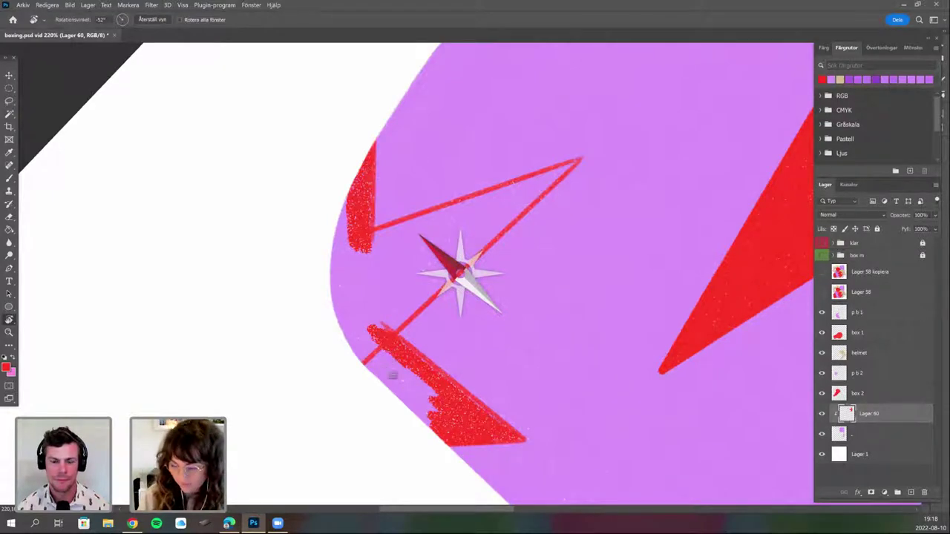
Fill the zigzag's long central spike and remaining interior with red, enlarging the textured brush to 67 px for the large areas.
{"action": "left_click_drag", "start_coordinate": [393, 376], "coordinate": [395, 417]}
{"action": "key", "text": "b"}
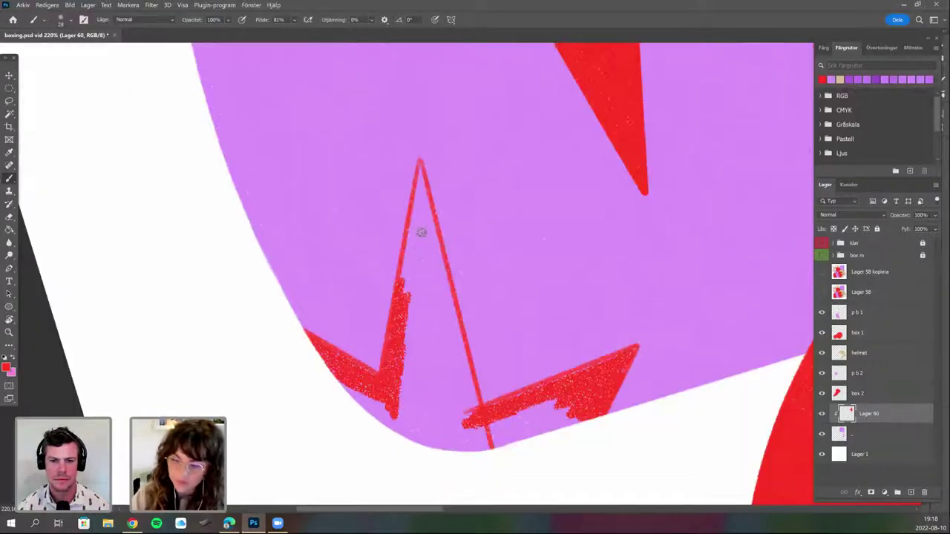
{"action": "mouse_move", "coordinate": [418, 251]}
{"action": "left_mouse_down"}
{"action": "mouse_move", "coordinate": [438, 268]}
{"action": "mouse_move", "coordinate": [488, 453]}
{"action": "mouse_move", "coordinate": [484, 426]}
{"action": "left_mouse_up"}
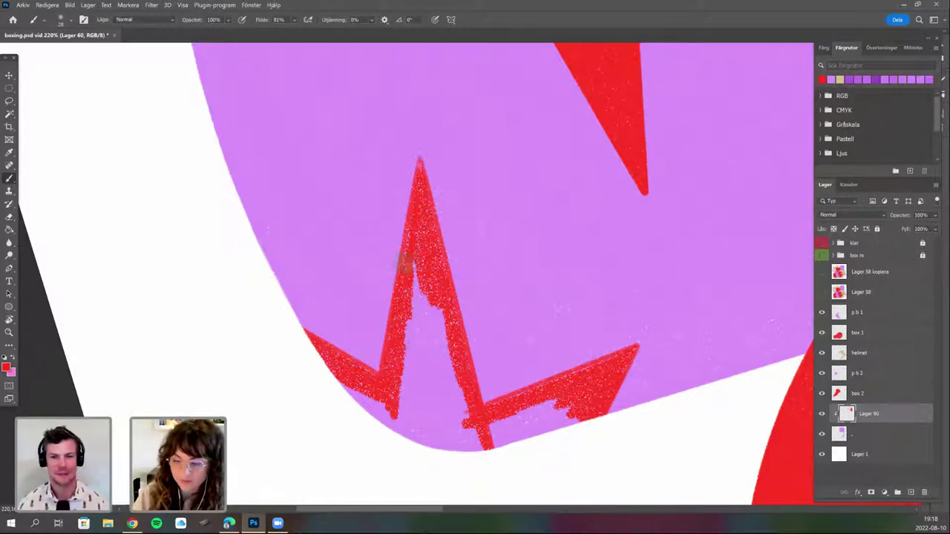
{"action": "left_click_drag", "start_coordinate": [456, 351], "coordinate": [421, 315]}
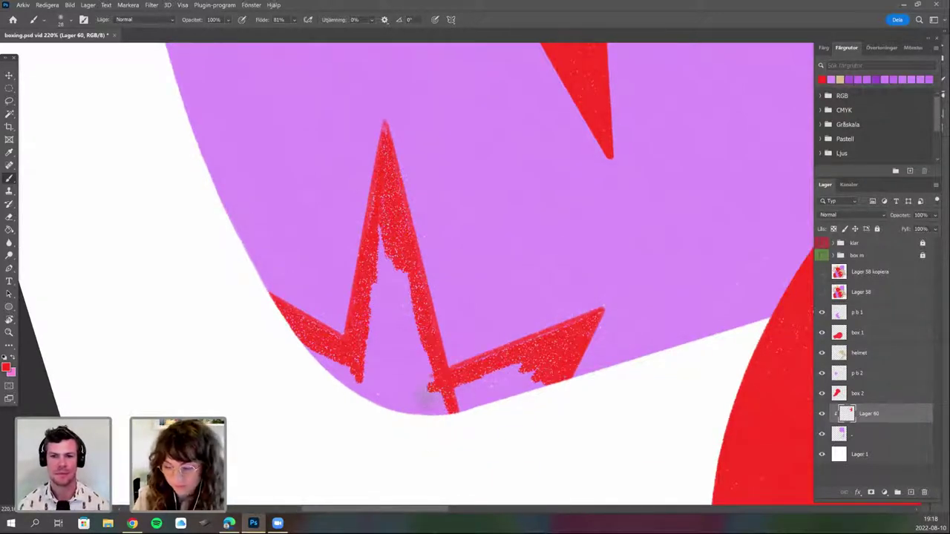
{"action": "scroll", "coordinate": [475, 323], "scroll_direction": "down", "scroll_amount": 2}
{"action": "mouse_move", "coordinate": [338, 349]}
{"action": "left_mouse_down"}
{"action": "mouse_move", "coordinate": [386, 401]}
{"action": "mouse_move", "coordinate": [432, 418]}
{"action": "left_mouse_up"}
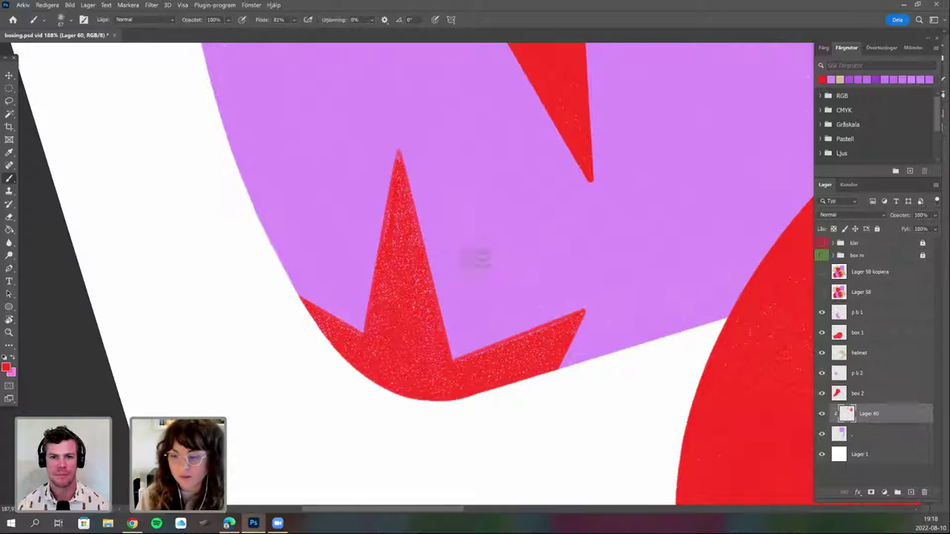
Switch back to the tecka 4h brush and sharpen the tip of the small zigzag's central spike in red.
{"action": "scroll", "coordinate": [475, 259], "scroll_direction": "down", "scroll_amount": 3}
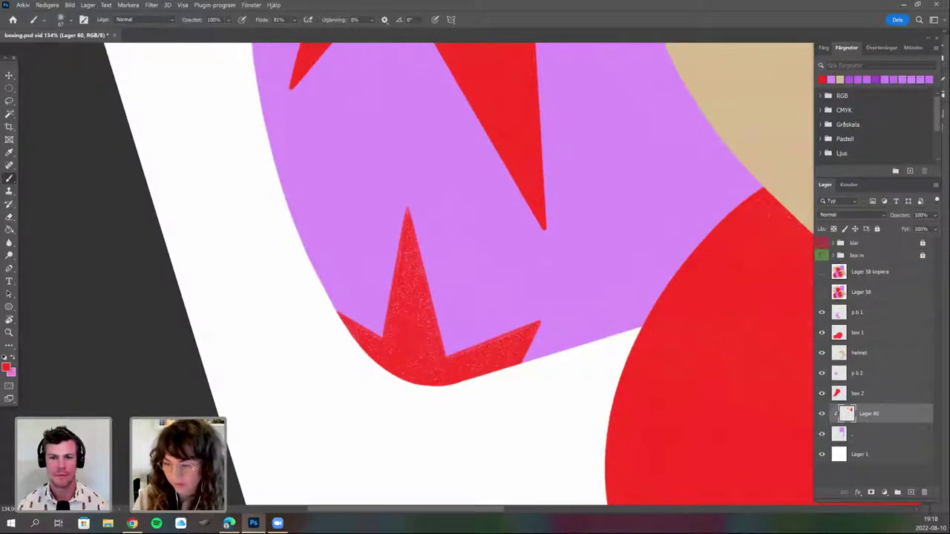
{"action": "scroll", "coordinate": [359, 208], "scroll_direction": "up", "scroll_amount": 5}
{"action": "right_click", "coordinate": [467, 247]}
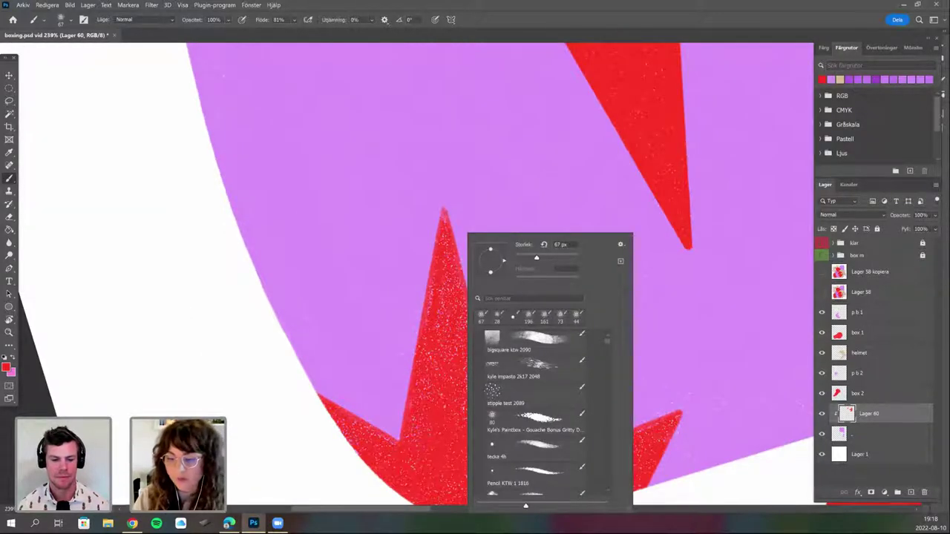
{"action": "double_click", "coordinate": [513, 317]}
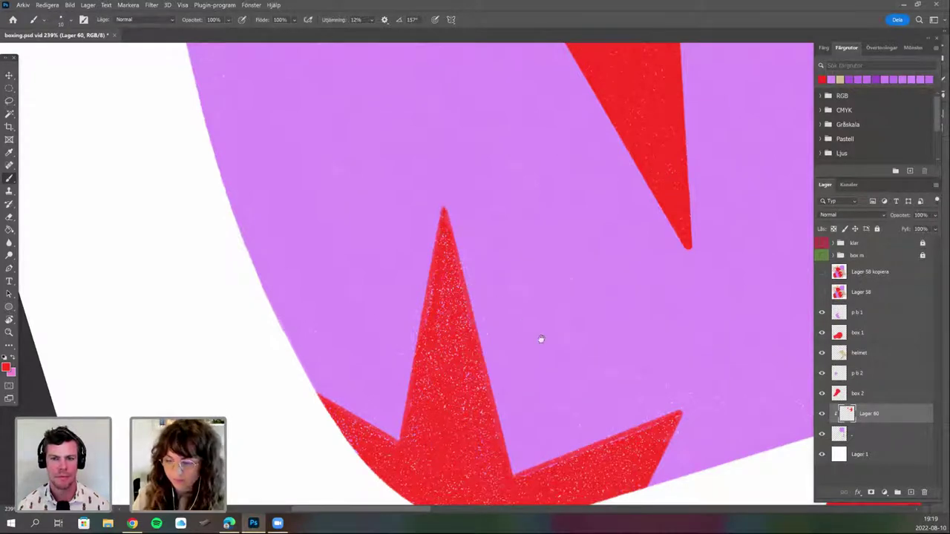
{"action": "left_click_drag", "start_coordinate": [475, 319], "coordinate": [473, 269]}
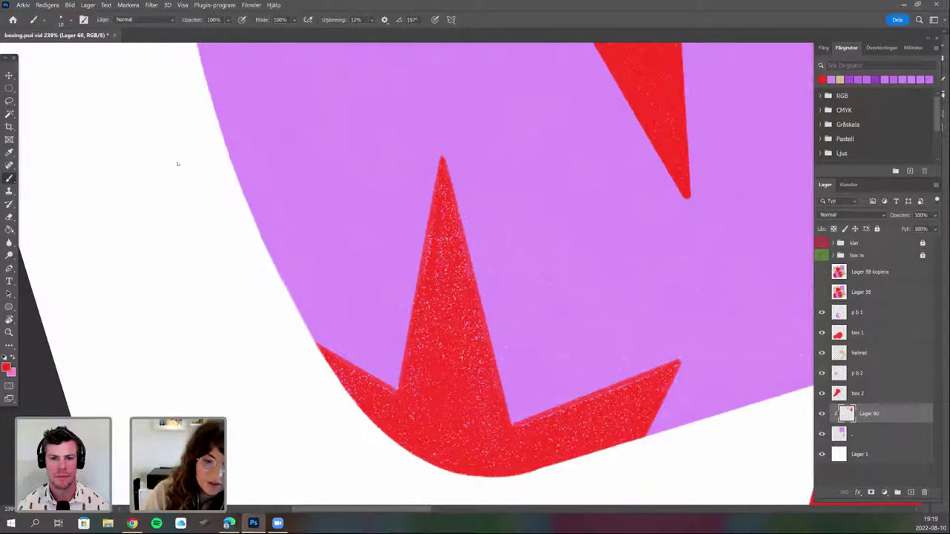
Expand the selection of the red spikes by 1 pixel and paint their speckled areas solid red with the 196 px brush.
{"action": "scroll", "coordinate": [177, 163], "scroll_direction": "down", "scroll_amount": 5}
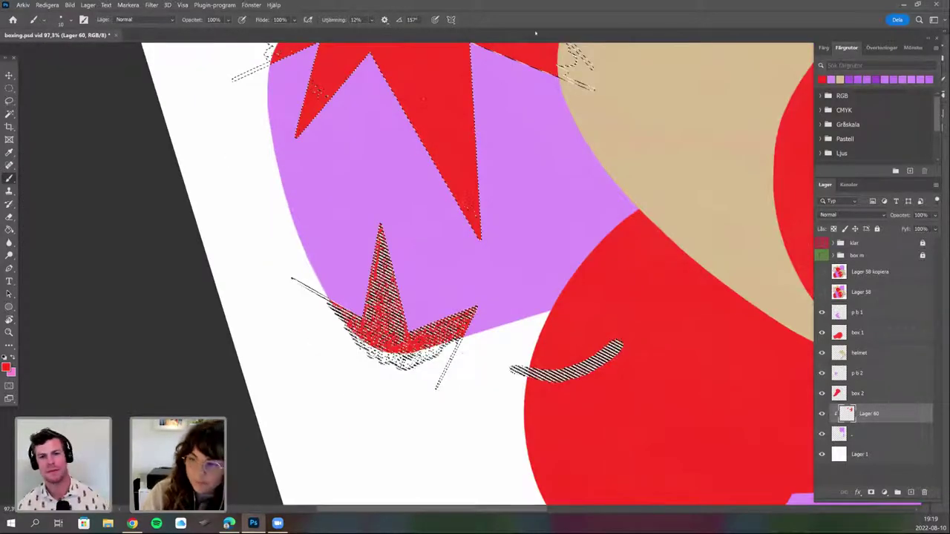
{"action": "left_click", "coordinate": [254, 172]}
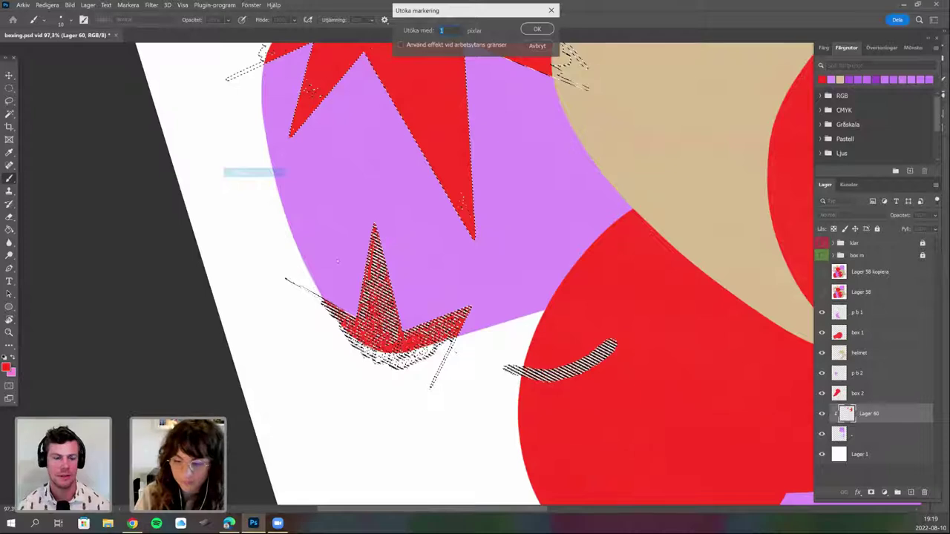
{"action": "key", "text": "Return"}
{"action": "right_click", "coordinate": [405, 281]}
{"action": "double_click", "coordinate": [452, 320]}
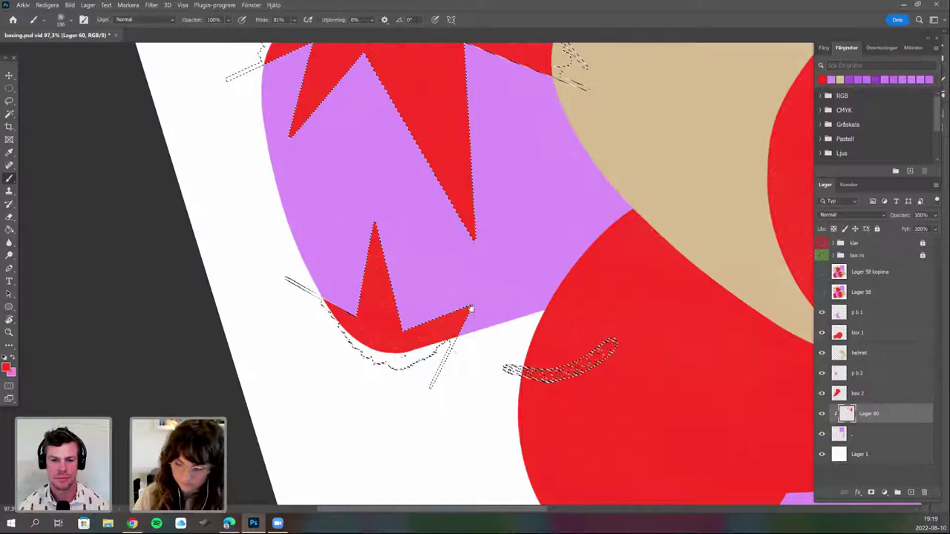
{"action": "scroll", "coordinate": [847, 416], "scroll_direction": "up", "scroll_amount": 3}
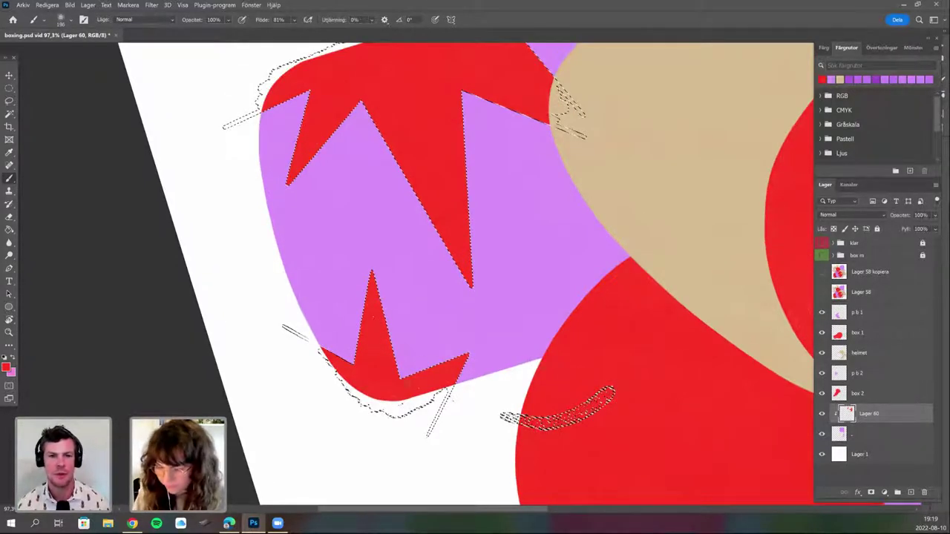
{"action": "key", "text": "ctrl+d"}
Examine the red spikes on the purple punching bag and the surrounding shapes across the whole illustration.
{"action": "left_click_drag", "start_coordinate": [589, 410], "coordinate": [523, 359]}
{"action": "key", "text": "e"}
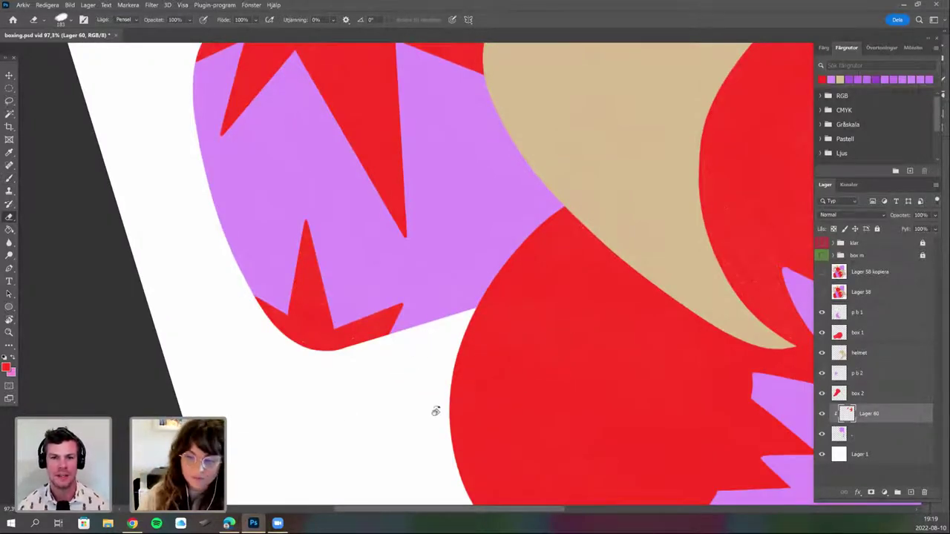
{"action": "scroll", "coordinate": [275, 367], "scroll_direction": "right", "scroll_amount": 4}
{"action": "scroll", "coordinate": [274, 367], "scroll_direction": "up", "scroll_amount": 2}
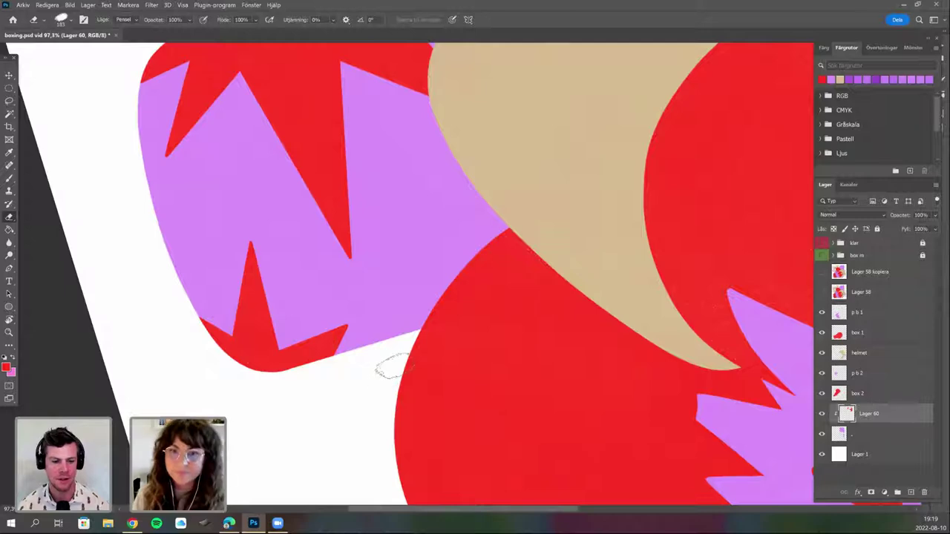
{"action": "key", "text": "Escape"}
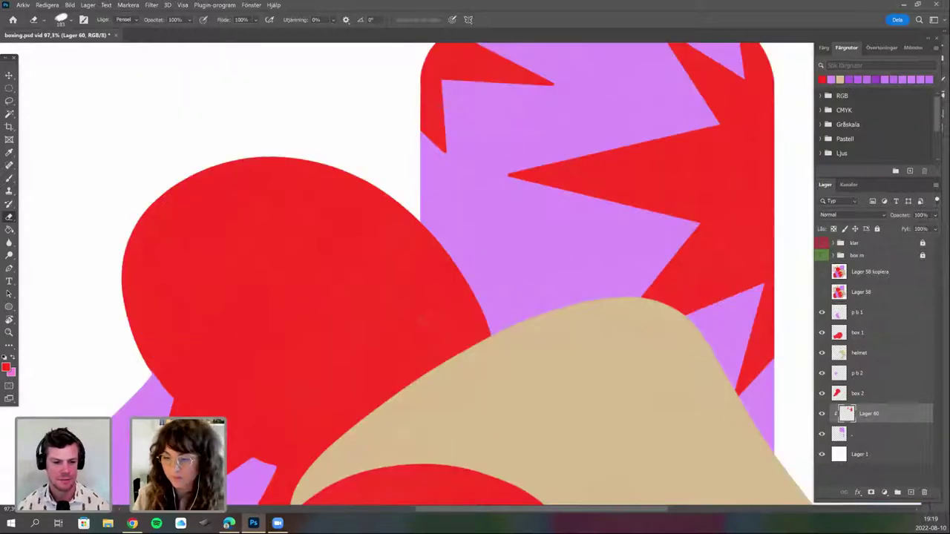
{"action": "scroll", "coordinate": [451, 346], "scroll_direction": "down", "scroll_amount": 3}
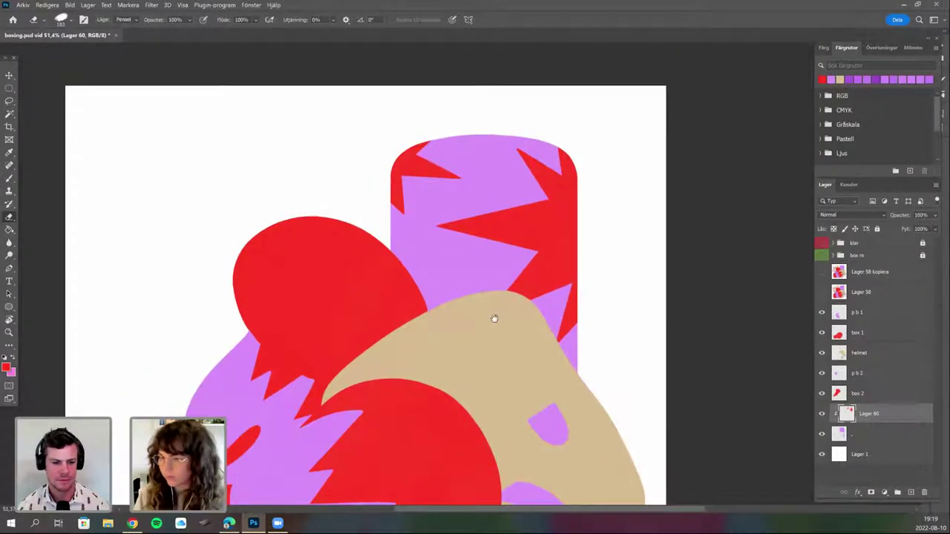
{"action": "scroll", "coordinate": [494, 319], "scroll_direction": "up", "scroll_amount": 3}
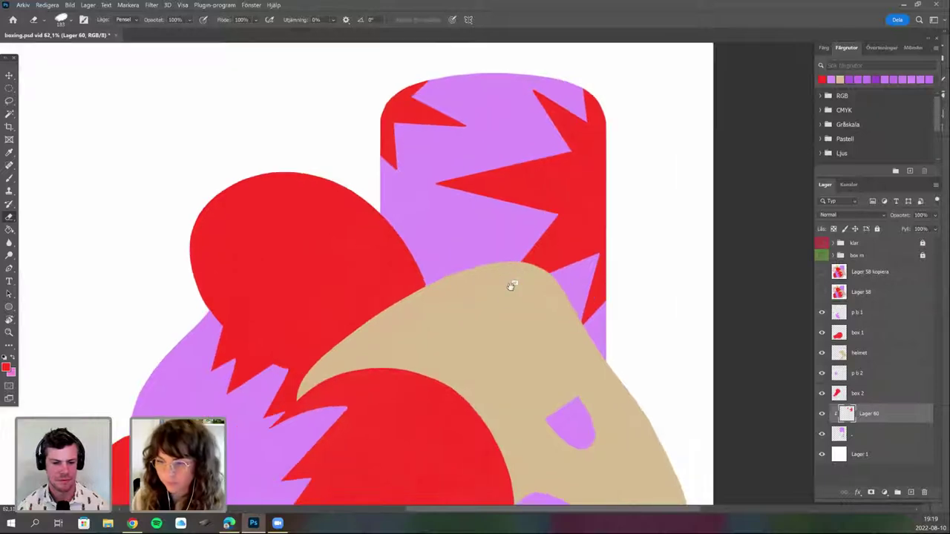
{"action": "scroll", "coordinate": [514, 282], "scroll_direction": "up", "scroll_amount": 1}
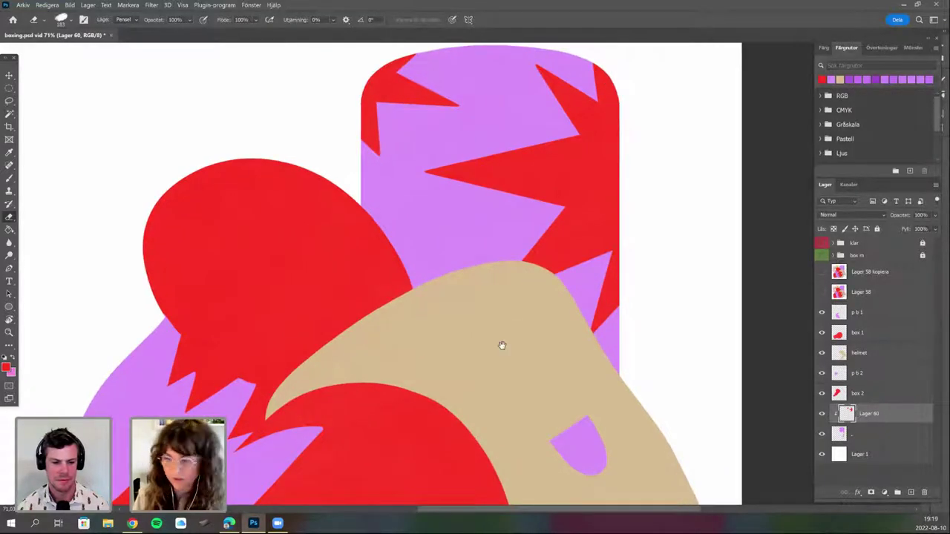
{"action": "scroll", "coordinate": [755, 349], "scroll_direction": "up", "scroll_amount": 3}
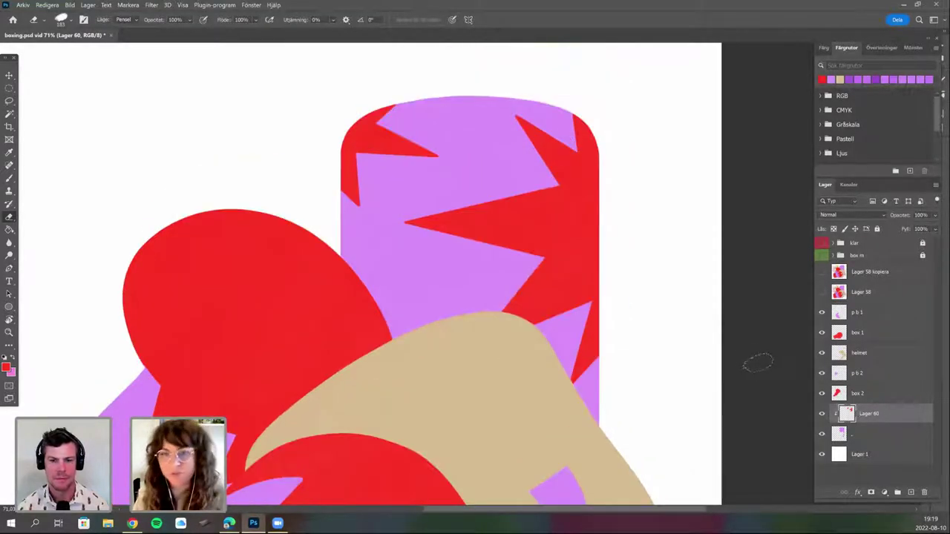
{"action": "left_click", "coordinate": [822, 292]}
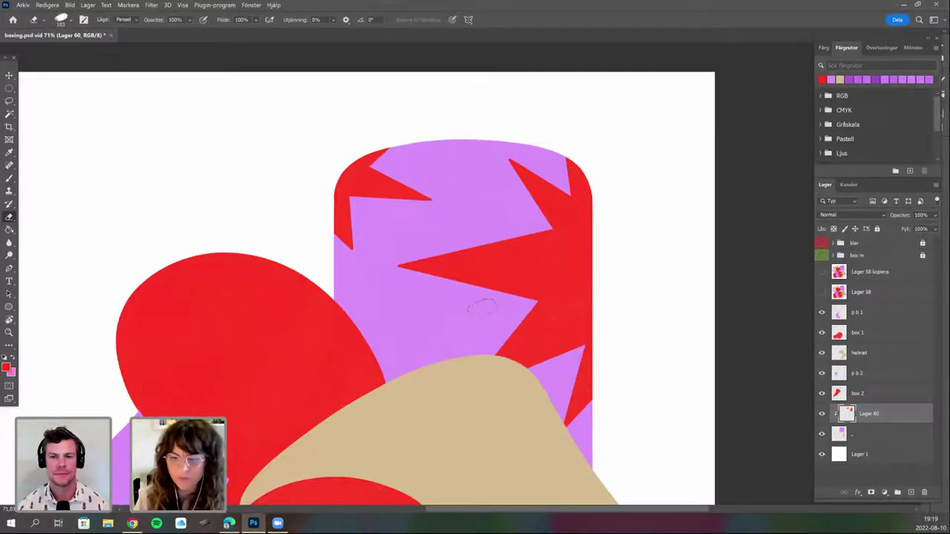
{"action": "scroll", "coordinate": [481, 309], "scroll_direction": "down", "scroll_amount": 2}
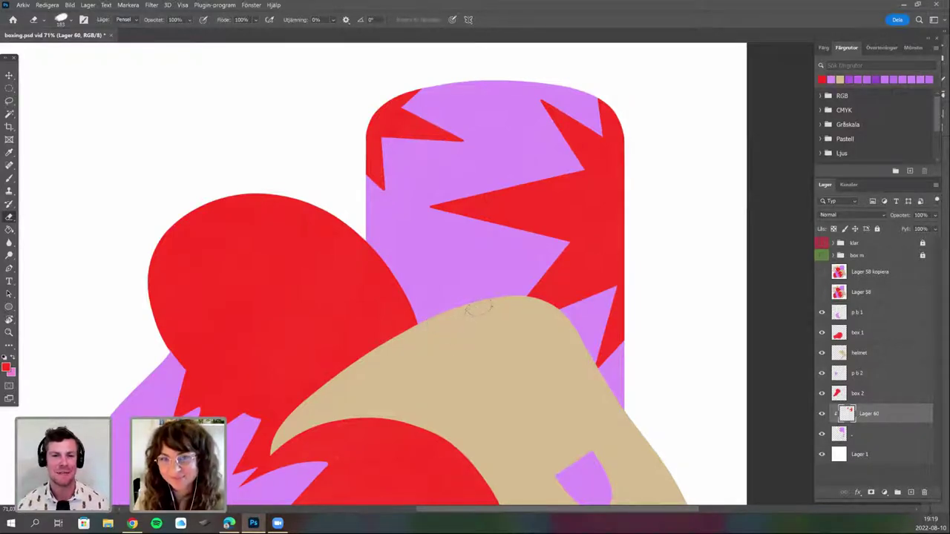
{"action": "left_click_drag", "start_coordinate": [479, 305], "coordinate": [497, 277]}
Show the faint reference drawing on layer Lager 58 over the coloured shapes.
{"action": "left_click", "coordinate": [823, 293]}
{"action": "scroll", "coordinate": [492, 284], "scroll_direction": "down", "scroll_amount": 2}
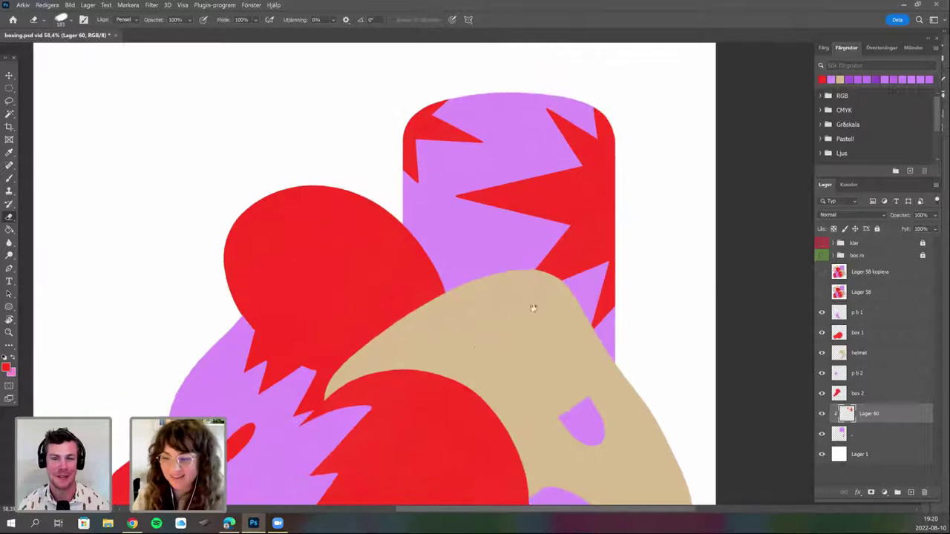
{"action": "left_click_drag", "start_coordinate": [522, 316], "coordinate": [574, 270]}
{"action": "left_click_drag", "start_coordinate": [605, 334], "coordinate": [596, 338]}
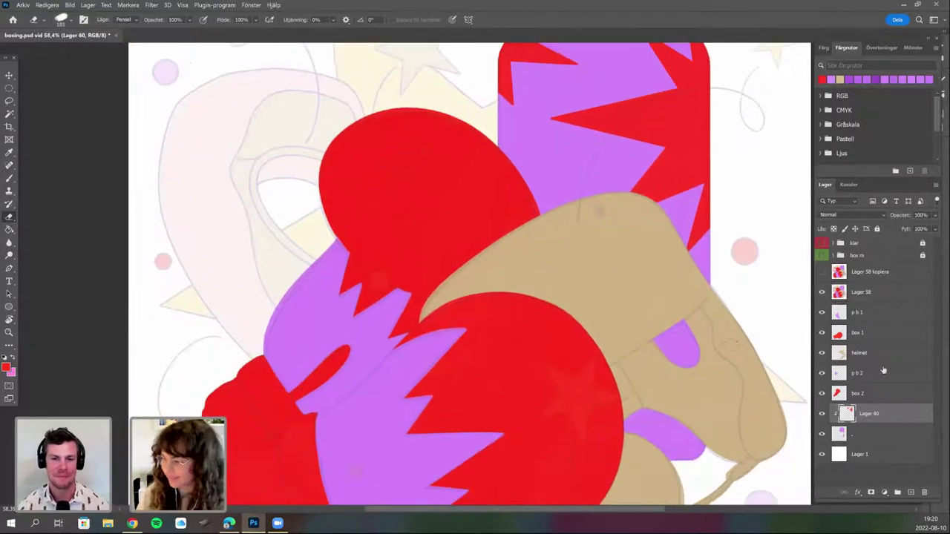
Temporarily show layer Lager 58 kopiera and sample the light pink of its large oval shape as the brush colour.
{"action": "left_click", "coordinate": [822, 273]}
{"action": "key", "text": "b"}
{"action": "left_click", "coordinate": [275, 173], "text": "alt"}
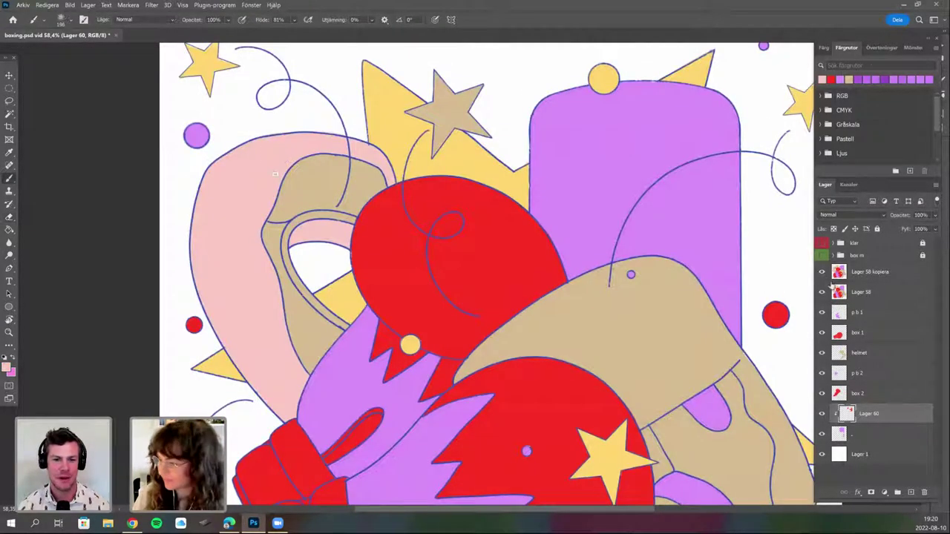
{"action": "left_click", "coordinate": [822, 272]}
{"action": "left_click_drag", "start_coordinate": [536, 340], "coordinate": [547, 341]}
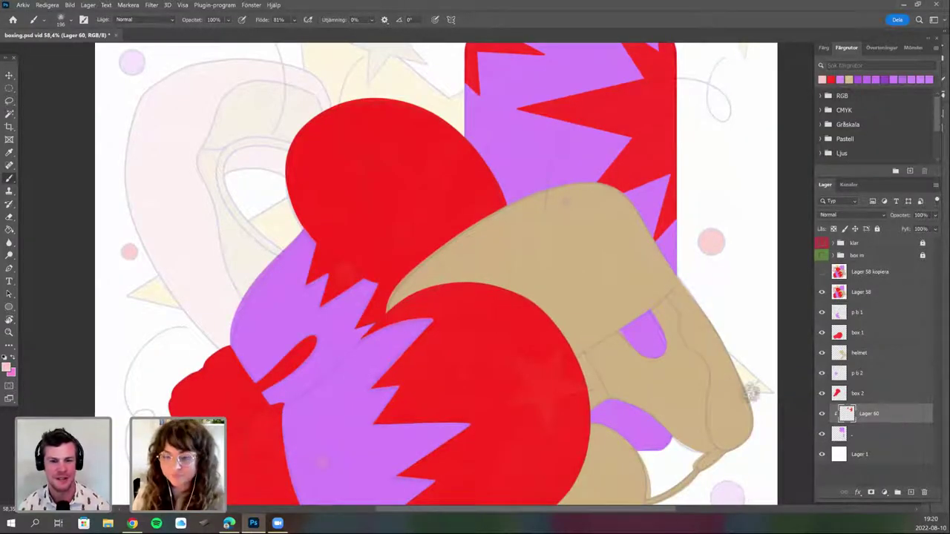
{"action": "left_click_drag", "start_coordinate": [591, 432], "coordinate": [601, 399]}
Rename the purple bag's layer as sack and the clipped red spikes layer above it as explo.
{"action": "key", "text": "r"}
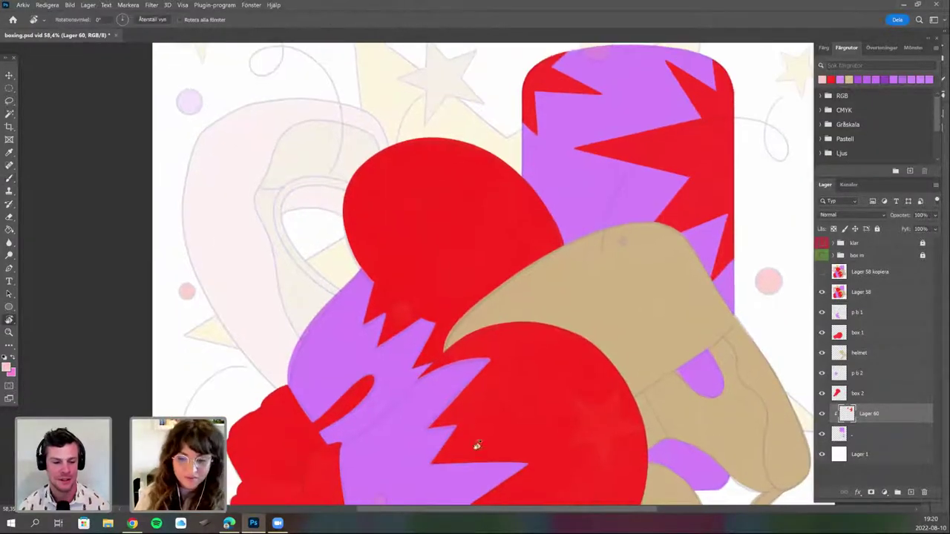
{"action": "mouse_move", "coordinate": [477, 445]}
{"action": "left_mouse_down"}
{"action": "mouse_move", "coordinate": [446, 458]}
{"action": "mouse_move", "coordinate": [455, 464]}
{"action": "left_mouse_up"}
{"action": "left_click_drag", "start_coordinate": [430, 318], "coordinate": [448, 397]}
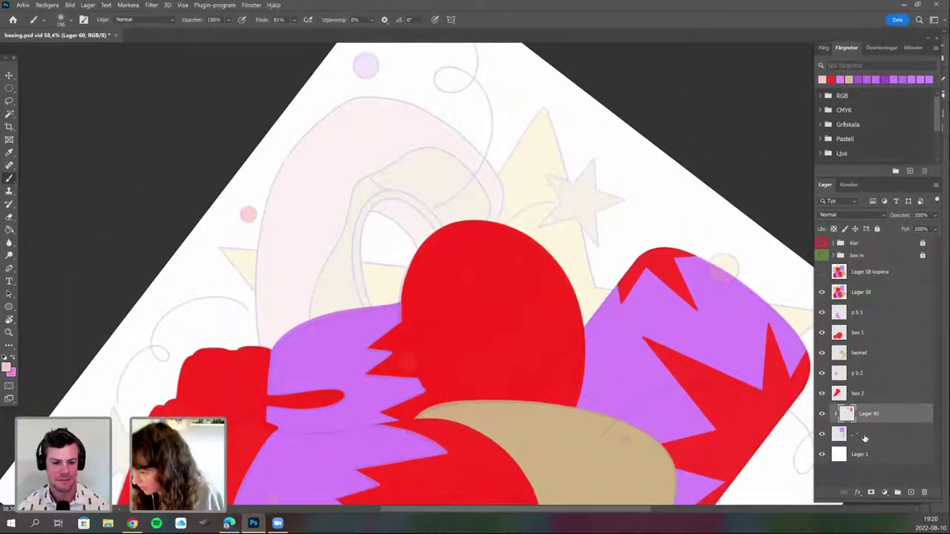
{"action": "left_click", "coordinate": [876, 425]}
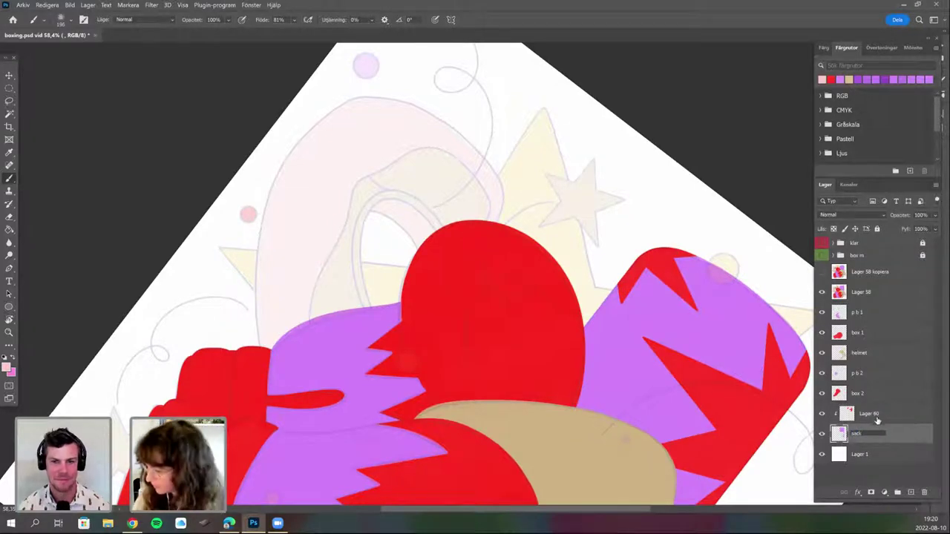
{"action": "double_click", "coordinate": [876, 418]}
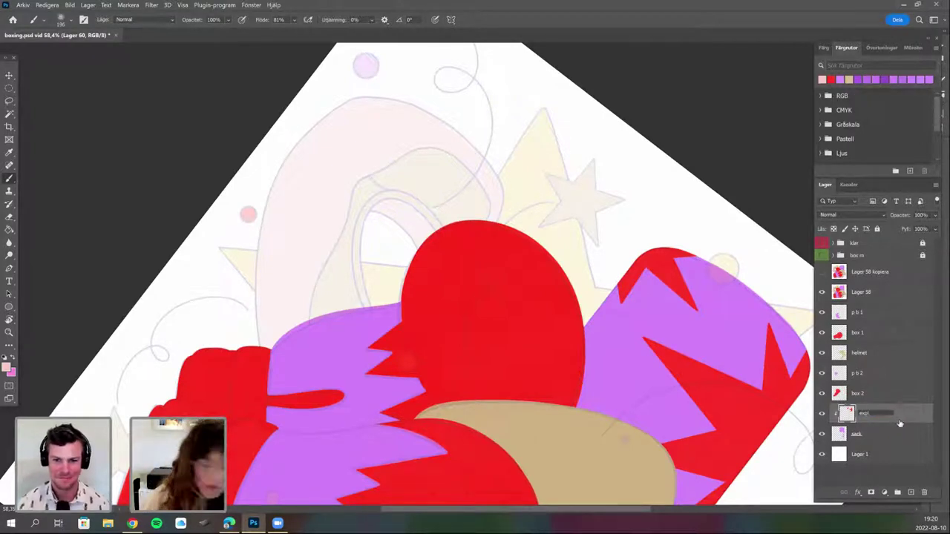
{"action": "left_click", "coordinate": [883, 436]}
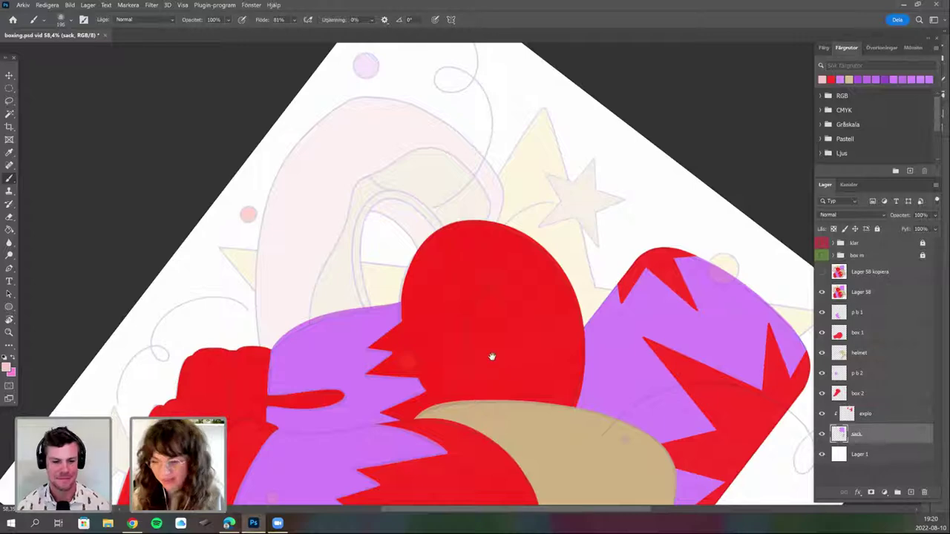
Create a new empty layer directly beneath the sack layer.
{"action": "left_click_drag", "start_coordinate": [594, 475], "coordinate": [507, 436]}
{"action": "key", "text": "r"}
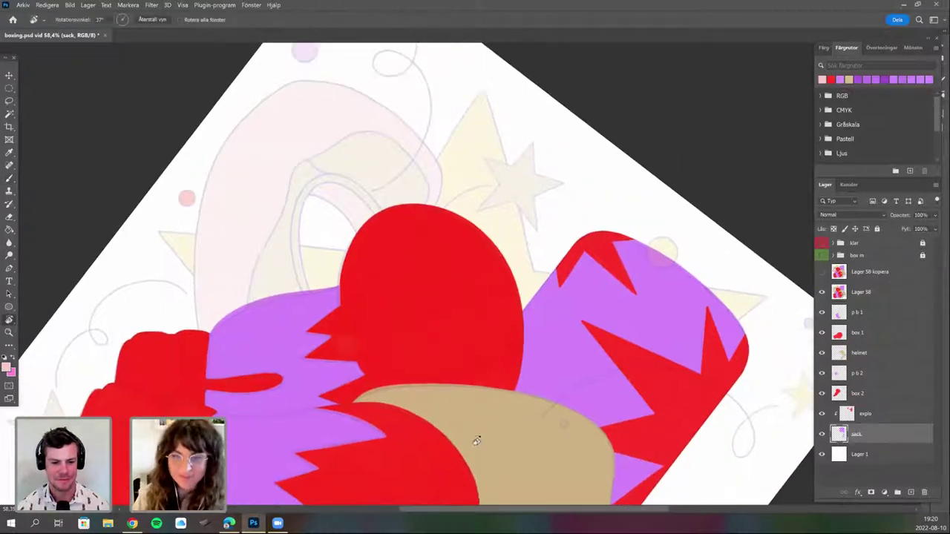
{"action": "left_click_drag", "start_coordinate": [405, 356], "coordinate": [457, 446]}
{"action": "key", "text": "b"}
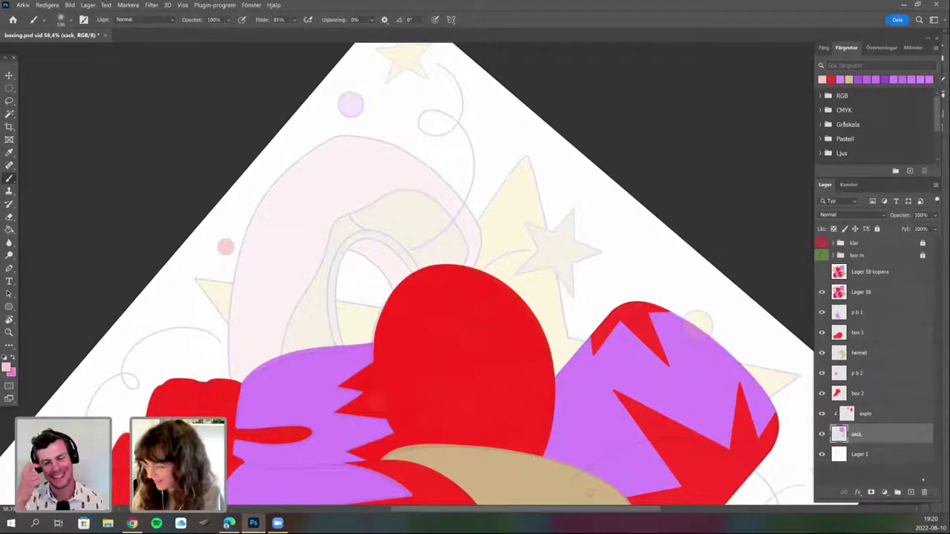
{"action": "left_click", "coordinate": [911, 492], "text": "ctrl"}
{"action": "scroll", "coordinate": [528, 364], "scroll_direction": "down", "scroll_amount": 5}
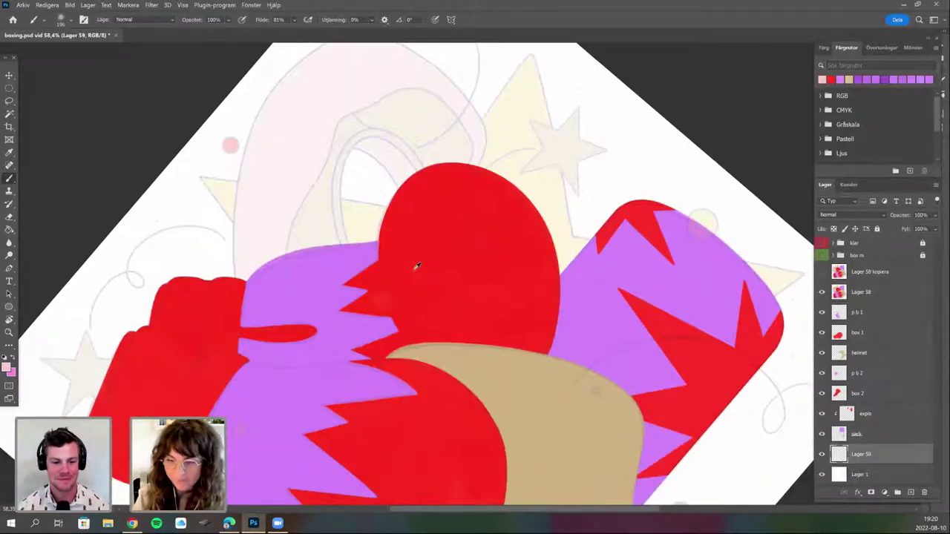
Choose the tecka 4h brush at 25 px for outlining the pink shape.
{"action": "scroll", "coordinate": [417, 267], "scroll_direction": "up", "scroll_amount": 1}
{"action": "left_click_drag", "start_coordinate": [369, 174], "coordinate": [388, 264]}
{"action": "scroll", "coordinate": [478, 293], "scroll_direction": "up", "scroll_amount": 3}
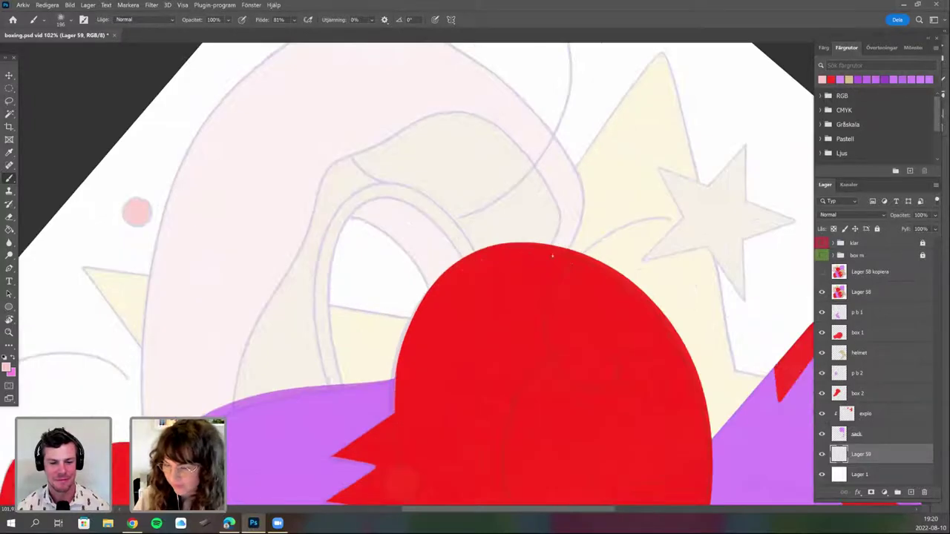
{"action": "left_click_drag", "start_coordinate": [540, 258], "coordinate": [614, 260]}
{"action": "right_click", "coordinate": [477, 256]}
{"action": "left_click", "coordinate": [544, 450]}
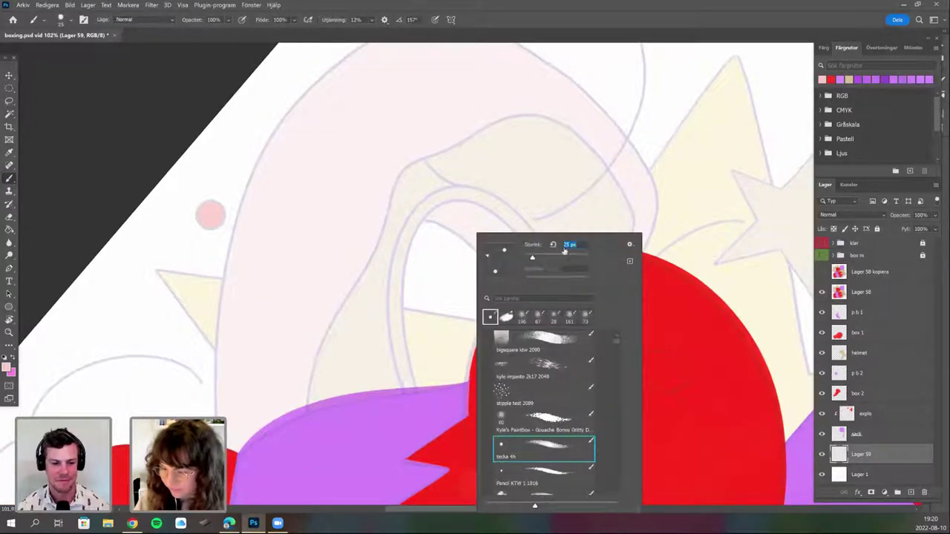
{"action": "left_click", "coordinate": [516, 216]}
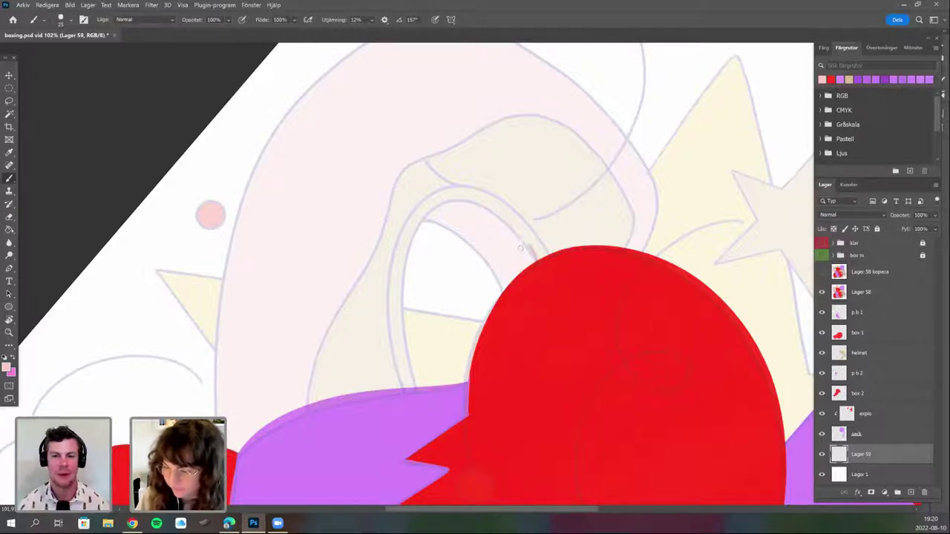
Set the brush smoothing to 45% and trace the two curves around the pink shape's oval opening.
{"action": "mouse_move", "coordinate": [520, 248]}
{"action": "left_mouse_down"}
{"action": "mouse_move", "coordinate": [489, 204]}
{"action": "mouse_move", "coordinate": [421, 188]}
{"action": "mouse_move", "coordinate": [392, 223]}
{"action": "mouse_move", "coordinate": [382, 338]}
{"action": "left_mouse_up"}
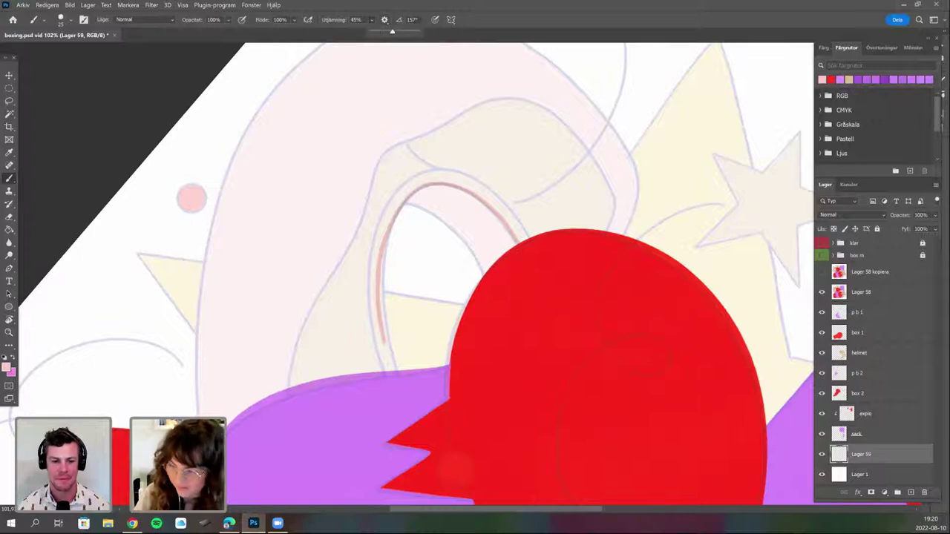
{"action": "key", "text": "ctrl+z"}
{"action": "mouse_move", "coordinate": [515, 240]}
{"action": "left_mouse_down"}
{"action": "mouse_move", "coordinate": [479, 198]}
{"action": "mouse_move", "coordinate": [385, 261]}
{"action": "mouse_move", "coordinate": [389, 367]}
{"action": "left_mouse_up"}
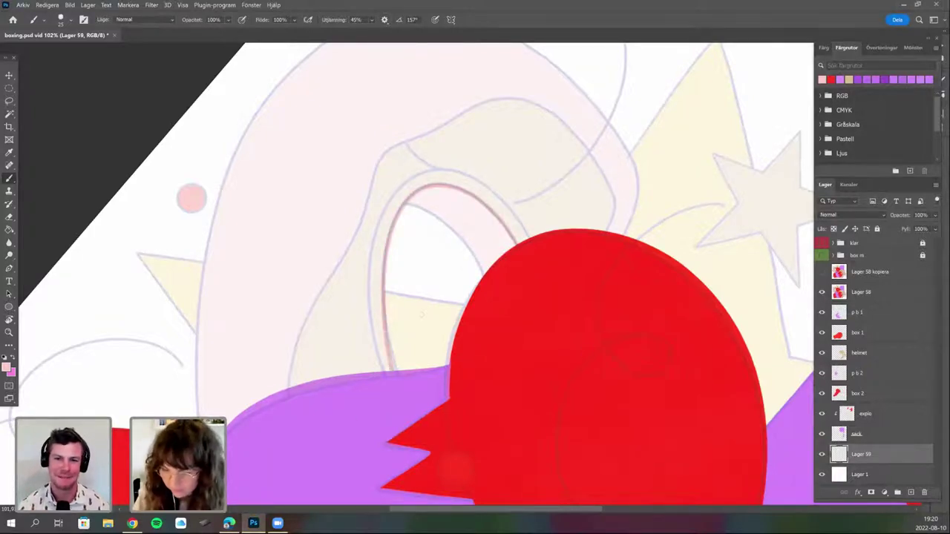
{"action": "key", "text": "r"}
{"action": "left_click_drag", "start_coordinate": [470, 250], "coordinate": [440, 264]}
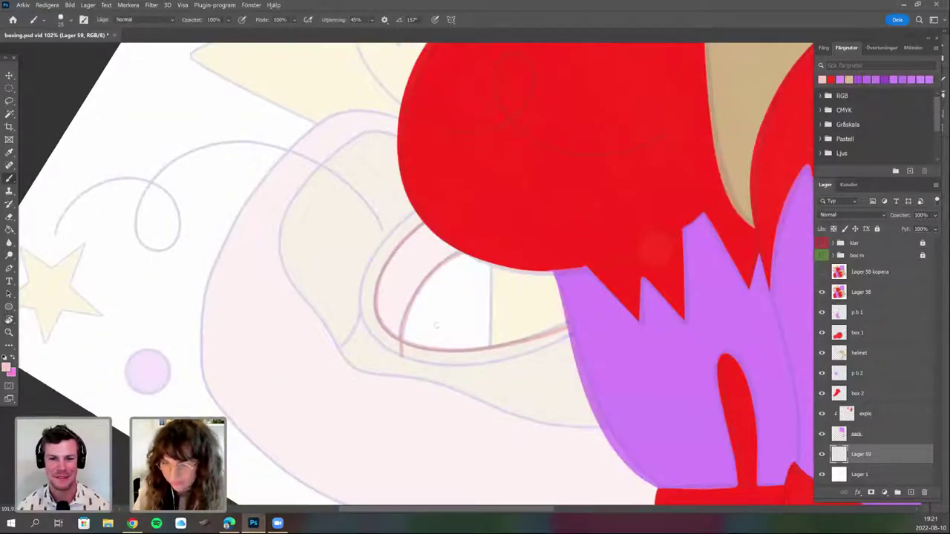
Trace the long outer left edge of the pink shape down to the red glove along the reference line.
{"action": "left_click_drag", "start_coordinate": [532, 421], "coordinate": [528, 388]}
{"action": "key", "text": "r"}
{"action": "left_click_drag", "start_coordinate": [483, 365], "coordinate": [397, 346]}
{"action": "left_click_drag", "start_coordinate": [398, 348], "coordinate": [433, 366]}
{"action": "left_click_drag", "start_coordinate": [390, 298], "coordinate": [400, 279]}
{"action": "left_click_drag", "start_coordinate": [296, 172], "coordinate": [267, 147]}
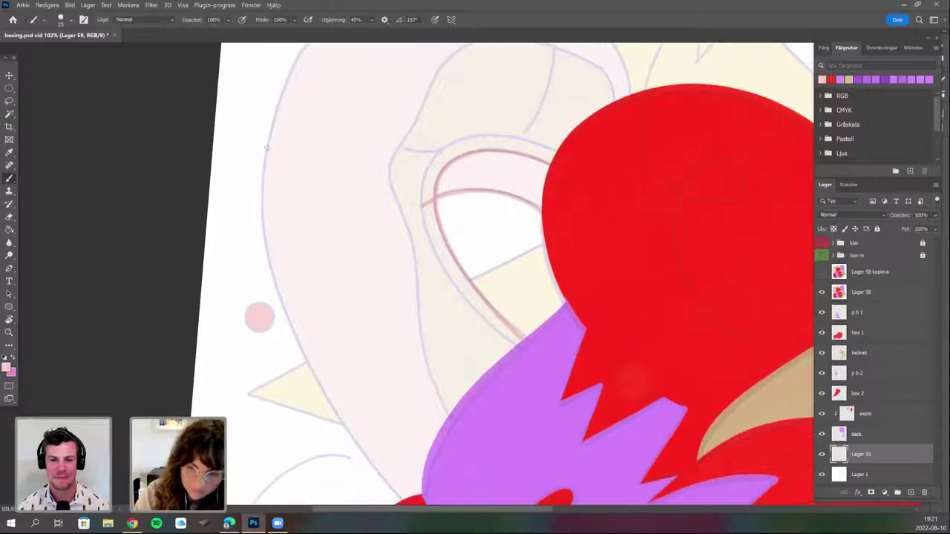
{"action": "mouse_move", "coordinate": [297, 62]}
{"action": "left_mouse_down"}
{"action": "mouse_move", "coordinate": [276, 274]}
{"action": "mouse_move", "coordinate": [293, 326]}
{"action": "mouse_move", "coordinate": [368, 457]}
{"action": "mouse_move", "coordinate": [406, 501]}
{"action": "left_mouse_up"}
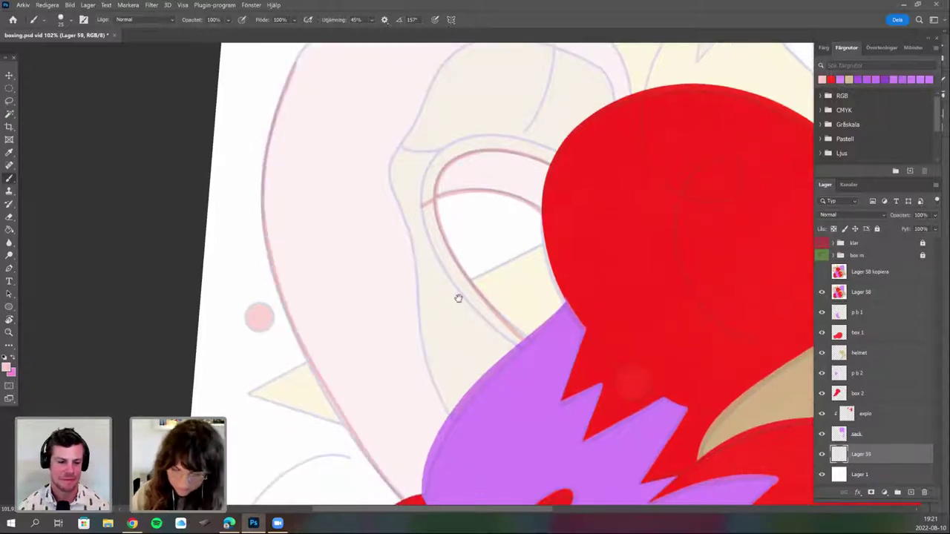
Trace the upper outer edge of the pink shape from the red glove round to the existing left outline.
{"action": "key", "text": "r"}
{"action": "left_click_drag", "start_coordinate": [541, 392], "coordinate": [480, 116]}
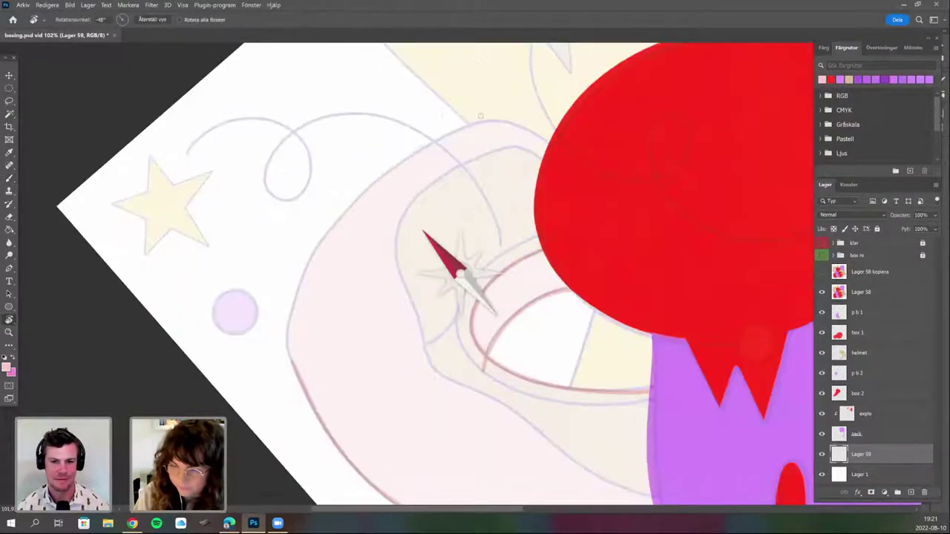
{"action": "left_click_drag", "start_coordinate": [374, 178], "coordinate": [347, 212]}
{"action": "mouse_move", "coordinate": [503, 121]}
{"action": "left_mouse_down"}
{"action": "mouse_move", "coordinate": [358, 206]}
{"action": "mouse_move", "coordinate": [314, 381]}
{"action": "mouse_move", "coordinate": [334, 409]}
{"action": "left_mouse_up"}
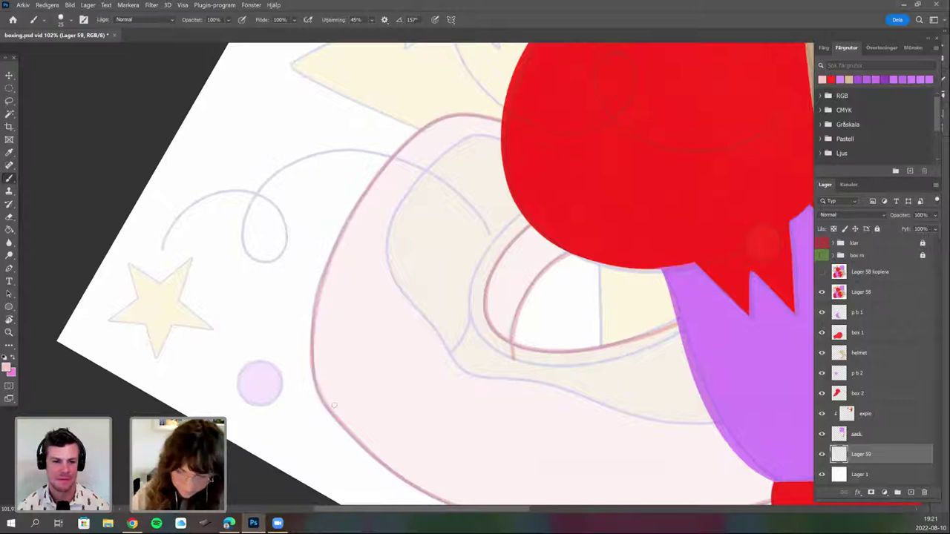
Hide the reference and fill the pink band between the opening's two curves beside the red glove with the rough 36 px brush.
{"action": "scroll", "coordinate": [576, 362], "scroll_direction": "right", "scroll_amount": 3}
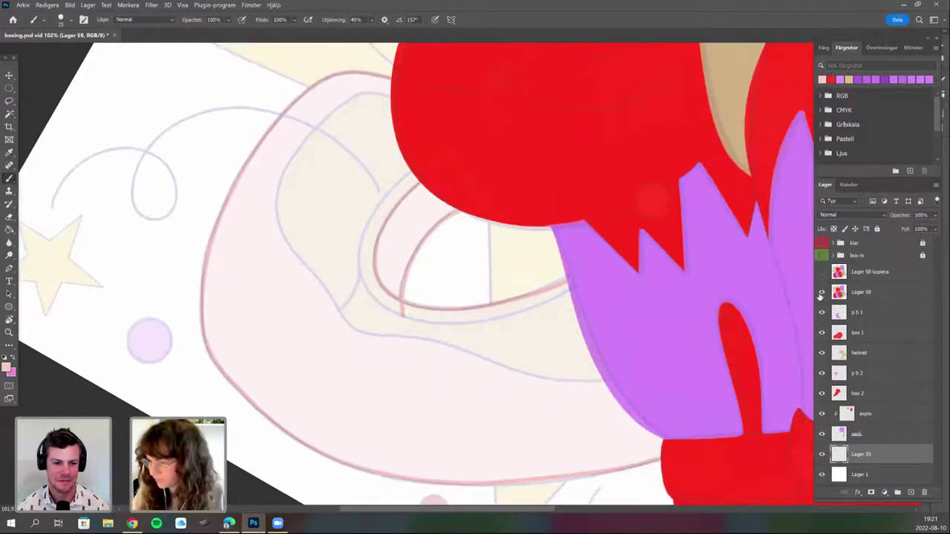
{"action": "scroll", "coordinate": [625, 373], "scroll_direction": "down", "scroll_amount": 3}
{"action": "left_click", "coordinate": [822, 255]}
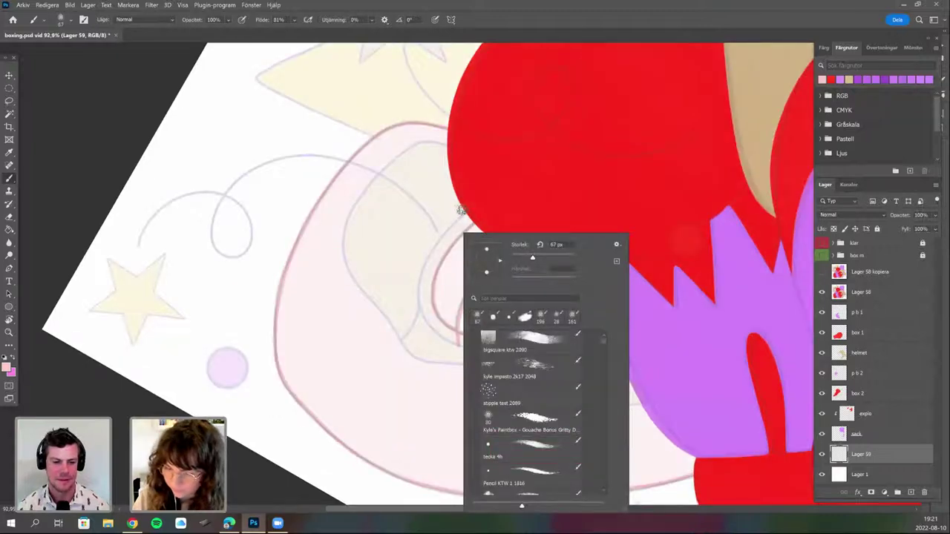
{"action": "mouse_move", "coordinate": [441, 247]}
{"action": "left_mouse_down"}
{"action": "mouse_move", "coordinate": [485, 219]}
{"action": "mouse_move", "coordinate": [477, 254]}
{"action": "mouse_move", "coordinate": [517, 234]}
{"action": "left_mouse_up"}
{"action": "right_click", "coordinate": [516, 233]}
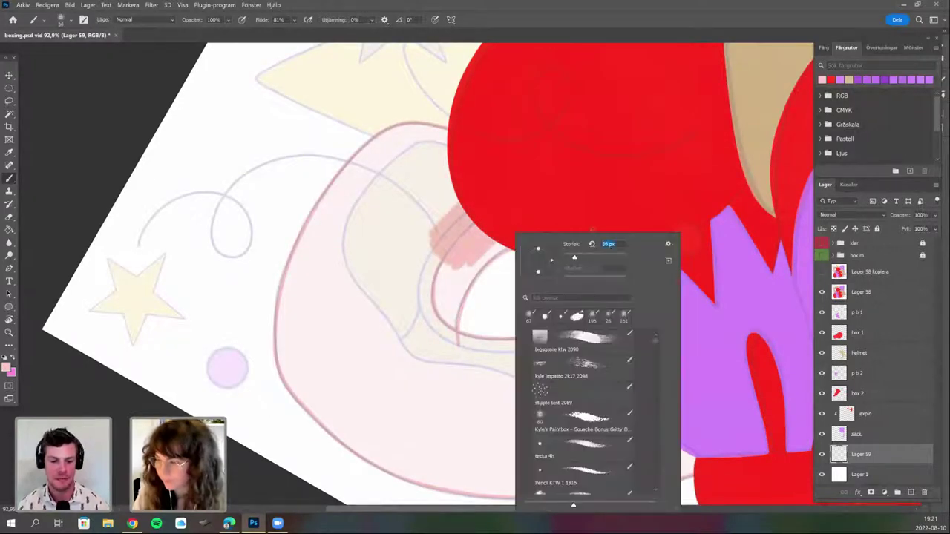
{"action": "key", "text": "Escape"}
{"action": "mouse_move", "coordinate": [505, 247]}
{"action": "left_mouse_down"}
{"action": "mouse_move", "coordinate": [468, 274]}
{"action": "mouse_move", "coordinate": [450, 311]}
{"action": "left_mouse_up"}
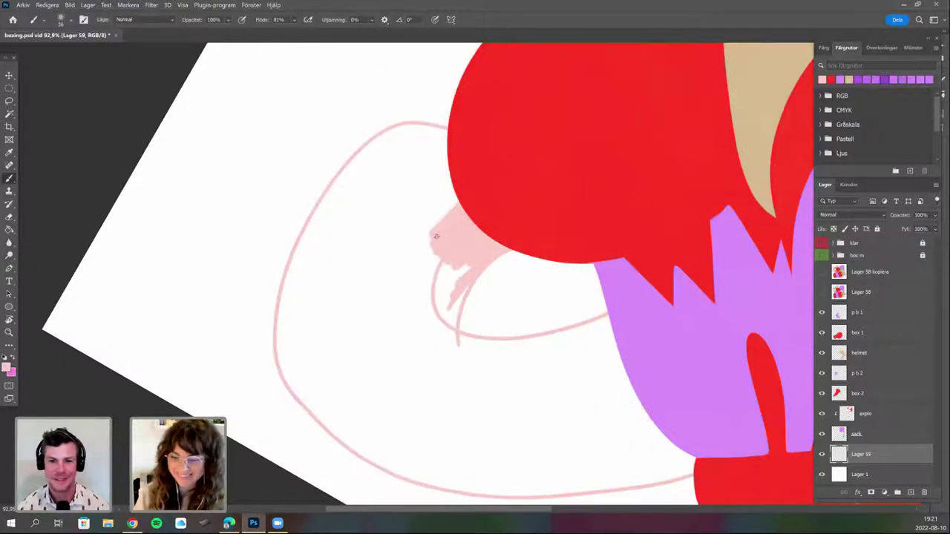
{"action": "left_click_drag", "start_coordinate": [436, 236], "coordinate": [431, 215]}
{"action": "mouse_move", "coordinate": [441, 303]}
{"action": "left_mouse_down"}
{"action": "mouse_move", "coordinate": [460, 250]}
{"action": "mouse_move", "coordinate": [446, 316]}
{"action": "left_mouse_up"}
Thicken the inside of the pink shape's upper outer edge, starting from the large red glove.
{"action": "key", "text": "r"}
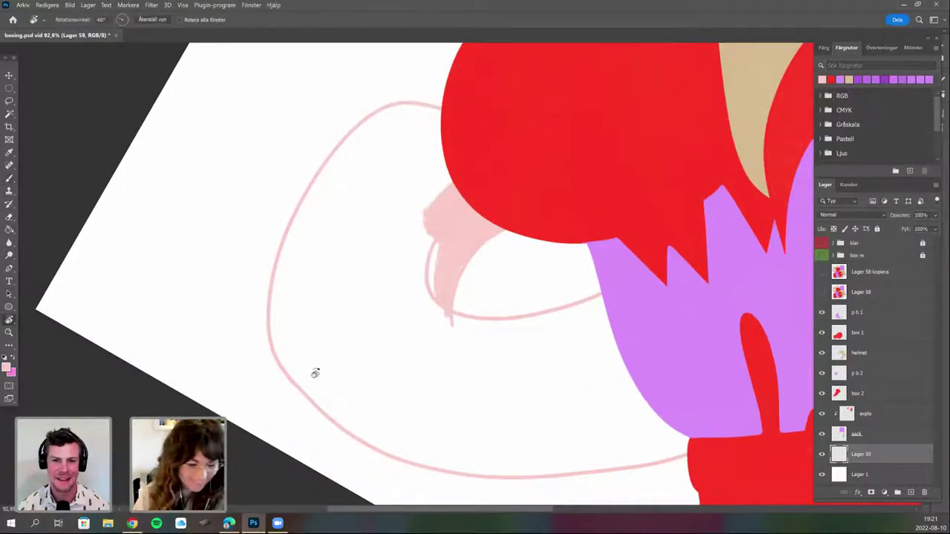
{"action": "mouse_move", "coordinate": [311, 243]}
{"action": "left_mouse_down"}
{"action": "mouse_move", "coordinate": [298, 248]}
{"action": "mouse_move", "coordinate": [302, 324]}
{"action": "left_mouse_up"}
{"action": "key", "text": "b"}
{"action": "mouse_move", "coordinate": [306, 233]}
{"action": "left_mouse_down"}
{"action": "mouse_move", "coordinate": [282, 284]}
{"action": "mouse_move", "coordinate": [286, 301]}
{"action": "mouse_move", "coordinate": [289, 276]}
{"action": "mouse_move", "coordinate": [302, 336]}
{"action": "left_mouse_up"}
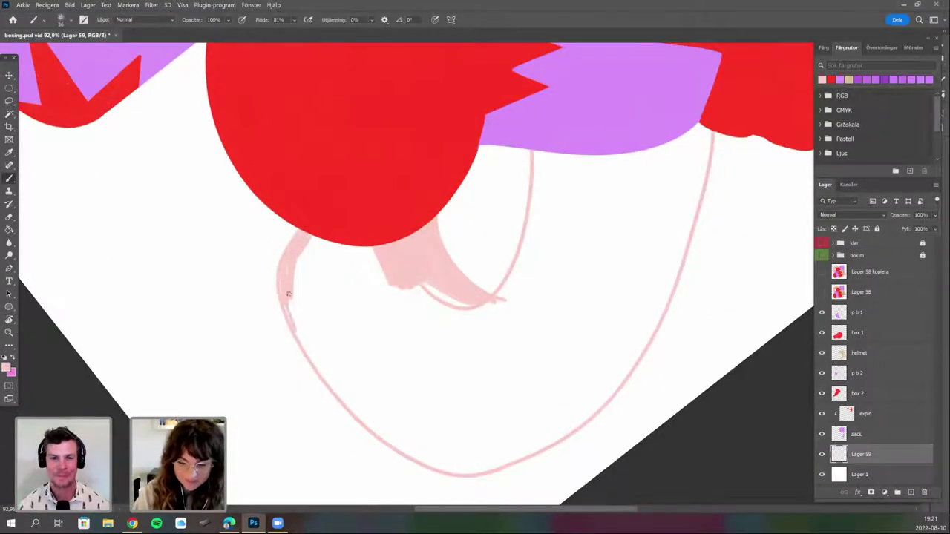
{"action": "left_click_drag", "start_coordinate": [289, 294], "coordinate": [305, 342]}
{"action": "left_click_drag", "start_coordinate": [325, 426], "coordinate": [332, 374]}
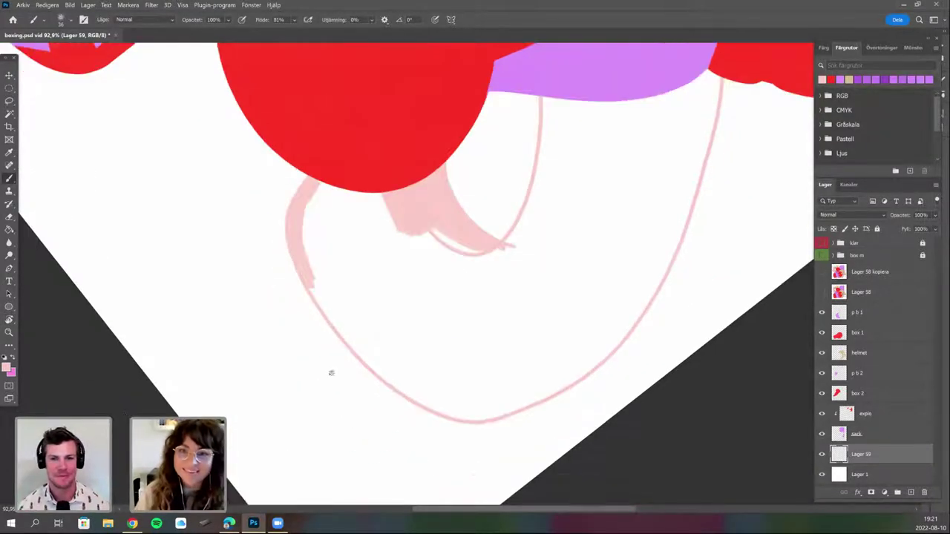
{"action": "left_click_drag", "start_coordinate": [372, 238], "coordinate": [392, 228]}
{"action": "mouse_move", "coordinate": [321, 223]}
{"action": "left_mouse_down"}
{"action": "mouse_move", "coordinate": [324, 278]}
{"action": "mouse_move", "coordinate": [349, 316]}
{"action": "left_mouse_up"}
{"action": "left_click_drag", "start_coordinate": [329, 282], "coordinate": [372, 363]}
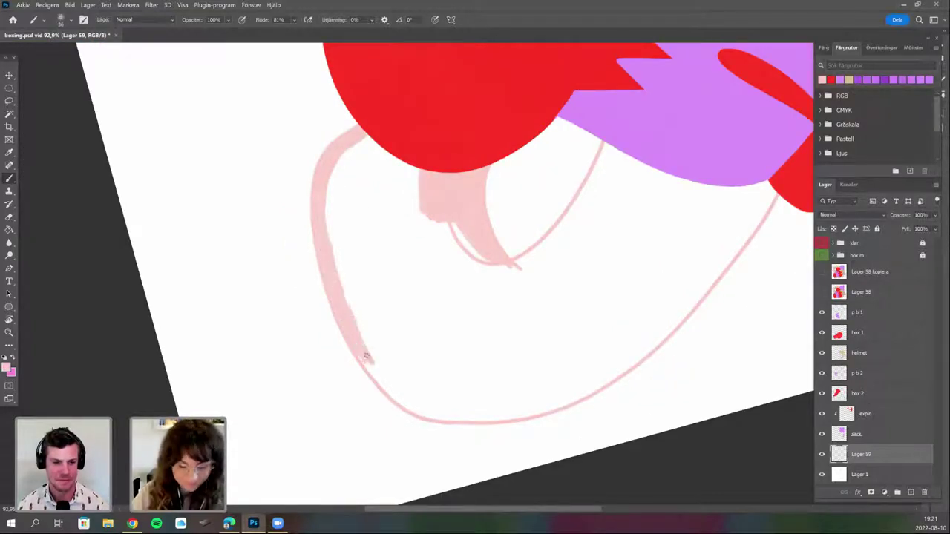
Continue thickening the pink outline's inner side around the rounded upper-left corner.
{"action": "key", "text": "r"}
{"action": "mouse_move", "coordinate": [566, 339]}
{"action": "left_mouse_down"}
{"action": "mouse_move", "coordinate": [461, 332]}
{"action": "mouse_move", "coordinate": [475, 349]}
{"action": "mouse_move", "coordinate": [490, 338]}
{"action": "left_mouse_up"}
{"action": "key", "text": "b"}
{"action": "left_click_drag", "start_coordinate": [506, 288], "coordinate": [510, 276]}
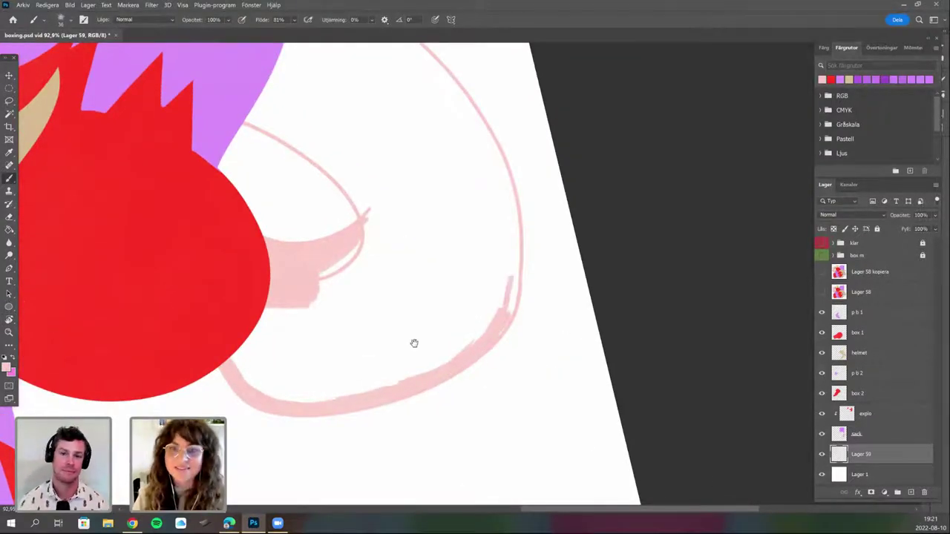
{"action": "left_click_drag", "start_coordinate": [538, 234], "coordinate": [473, 245]}
{"action": "scroll", "coordinate": [451, 297], "scroll_direction": "up", "scroll_amount": 2}
{"action": "mouse_move", "coordinate": [458, 279]}
{"action": "left_mouse_down"}
{"action": "mouse_move", "coordinate": [443, 341]}
{"action": "mouse_move", "coordinate": [464, 288]}
{"action": "left_mouse_up"}
{"action": "right_click", "coordinate": [481, 276]}
{"action": "left_click", "coordinate": [534, 319]}
{"action": "left_click_drag", "start_coordinate": [541, 258], "coordinate": [535, 258]}
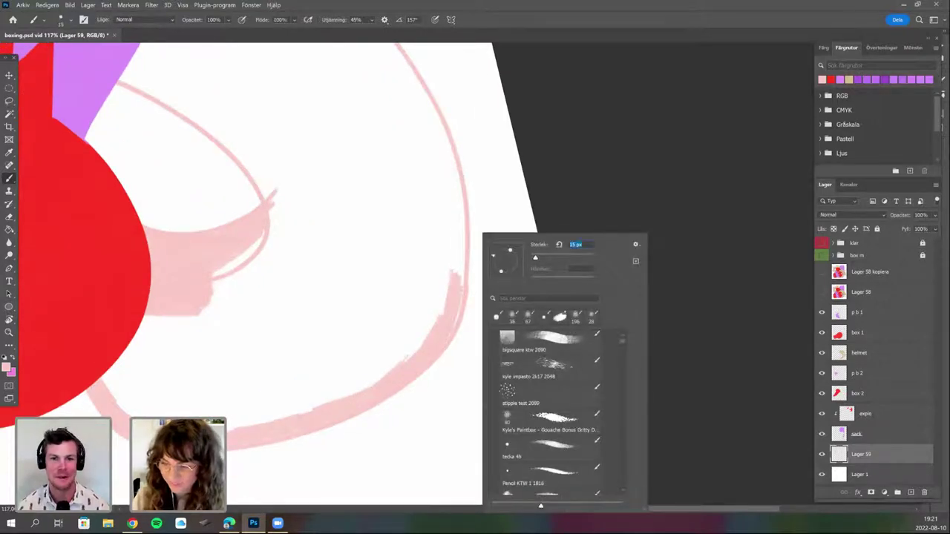
{"action": "key", "text": "Return"}
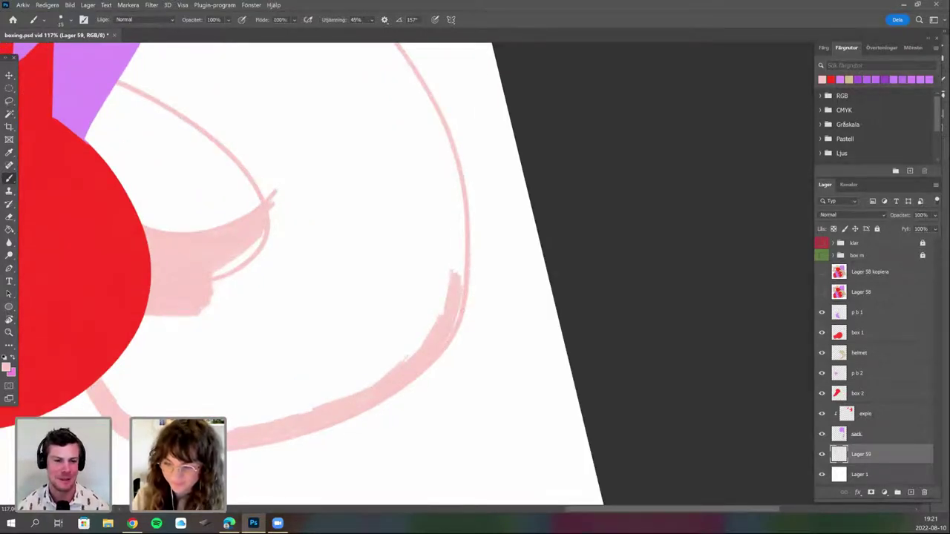
{"action": "right_click", "coordinate": [482, 273]}
{"action": "double_click", "coordinate": [511, 320]}
{"action": "right_click", "coordinate": [513, 319]}
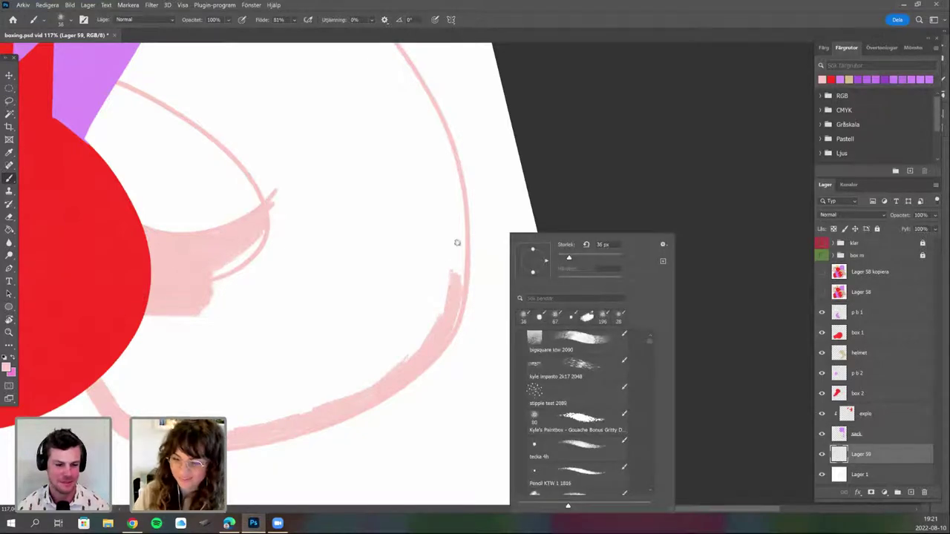
Thicken the pink outline with the rough 36 px brush from the rounded corner onto the long outer left edge.
{"action": "left_click_drag", "start_coordinate": [457, 242], "coordinate": [456, 314]}
{"action": "left_click_drag", "start_coordinate": [448, 201], "coordinate": [463, 253]}
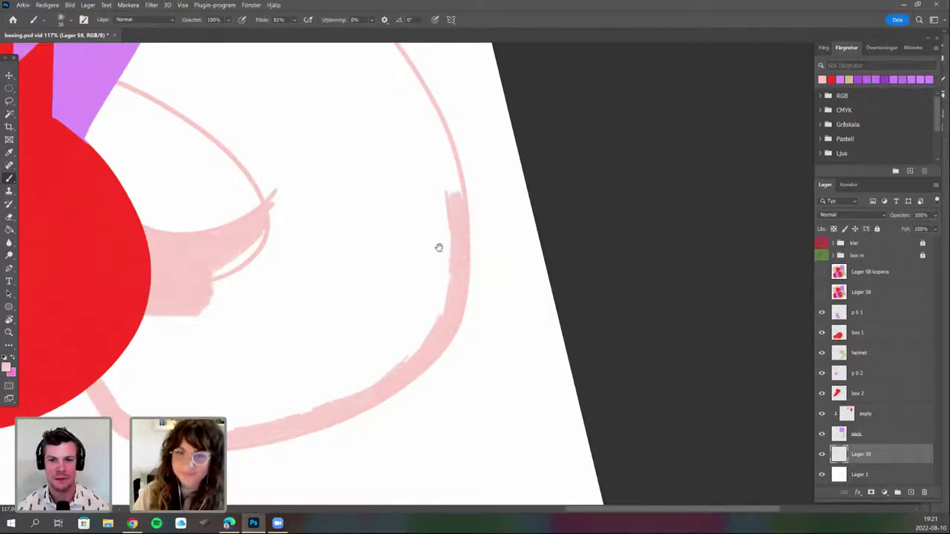
{"action": "left_click_drag", "start_coordinate": [417, 325], "coordinate": [408, 350]}
{"action": "scroll", "coordinate": [414, 248], "scroll_direction": "down", "scroll_amount": 2}
{"action": "left_click_drag", "start_coordinate": [421, 250], "coordinate": [433, 286]}
{"action": "left_click_drag", "start_coordinate": [431, 228], "coordinate": [448, 216]}
{"action": "left_click_drag", "start_coordinate": [430, 208], "coordinate": [435, 245]}
Thicken the oval opening's long curve and the rest of the outer left edge down to the lower red glove.
{"action": "mouse_move", "coordinate": [226, 123]}
{"action": "left_mouse_down"}
{"action": "mouse_move", "coordinate": [279, 178]}
{"action": "mouse_move", "coordinate": [278, 190]}
{"action": "mouse_move", "coordinate": [272, 184]}
{"action": "mouse_move", "coordinate": [289, 207]}
{"action": "mouse_move", "coordinate": [282, 202]}
{"action": "mouse_move", "coordinate": [290, 235]}
{"action": "left_mouse_up"}
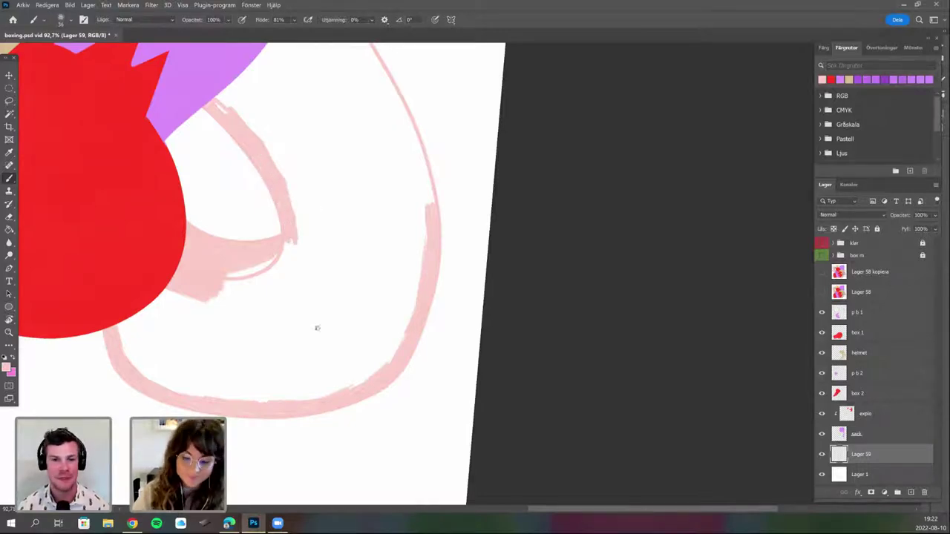
{"action": "scroll", "coordinate": [245, 245], "scroll_direction": "up", "scroll_amount": 5}
{"action": "mouse_move", "coordinate": [330, 109]}
{"action": "left_mouse_down"}
{"action": "mouse_move", "coordinate": [307, 76]}
{"action": "mouse_move", "coordinate": [330, 92]}
{"action": "mouse_move", "coordinate": [383, 182]}
{"action": "mouse_move", "coordinate": [384, 207]}
{"action": "mouse_move", "coordinate": [379, 188]}
{"action": "mouse_move", "coordinate": [407, 229]}
{"action": "left_mouse_up"}
{"action": "mouse_move", "coordinate": [387, 188]}
{"action": "left_mouse_down"}
{"action": "mouse_move", "coordinate": [419, 269]}
{"action": "mouse_move", "coordinate": [407, 225]}
{"action": "mouse_move", "coordinate": [418, 257]}
{"action": "left_mouse_up"}
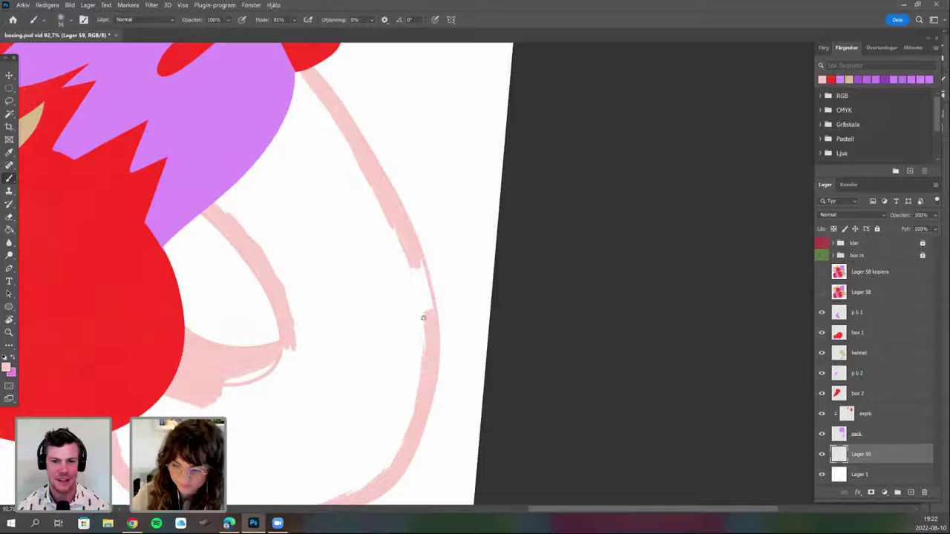
{"action": "mouse_move", "coordinate": [423, 318]}
{"action": "left_mouse_down"}
{"action": "mouse_move", "coordinate": [414, 254]}
{"action": "mouse_move", "coordinate": [426, 305]}
{"action": "left_mouse_up"}
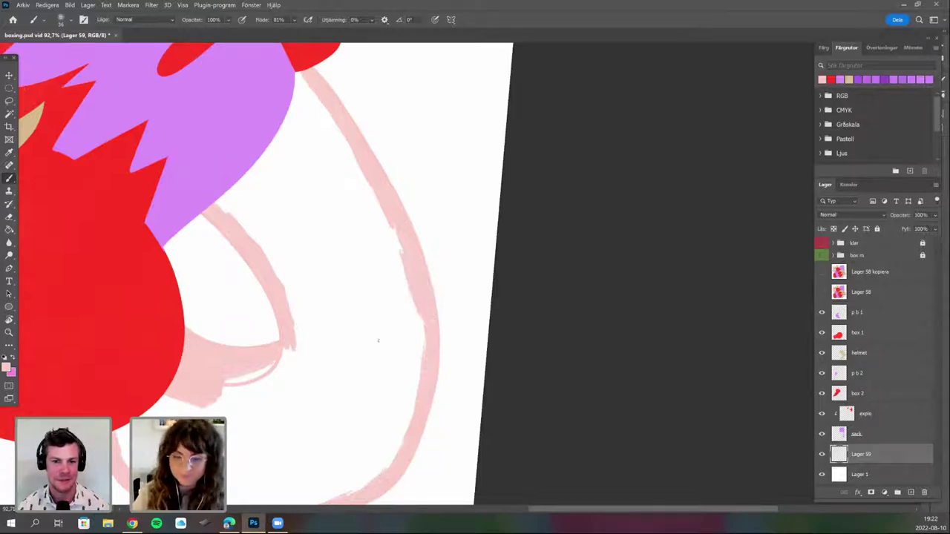
Enlarge the brush to 89 px and fill the pink shape around the oval opening towards the red and purple shapes.
{"action": "scroll", "coordinate": [303, 418], "scroll_direction": "down", "scroll_amount": 4}
{"action": "left_click_drag", "start_coordinate": [303, 417], "coordinate": [542, 204]}
{"action": "left_click_drag", "start_coordinate": [460, 314], "coordinate": [280, 235]}
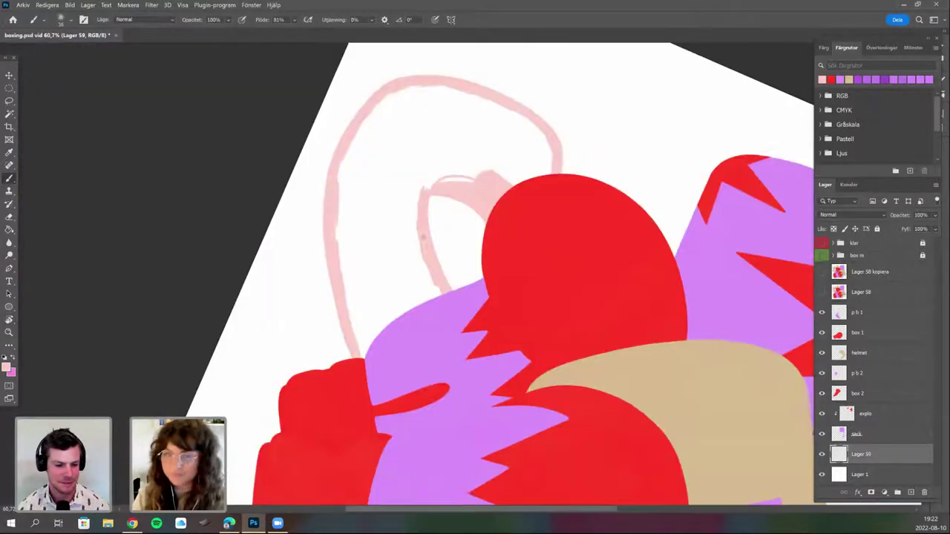
{"action": "right_click", "coordinate": [490, 214]}
{"action": "left_click_drag", "start_coordinate": [492, 233], "coordinate": [499, 233]}
{"action": "mouse_move", "coordinate": [343, 238]}
{"action": "left_mouse_down"}
{"action": "mouse_move", "coordinate": [350, 310]}
{"action": "mouse_move", "coordinate": [360, 281]}
{"action": "mouse_move", "coordinate": [370, 335]}
{"action": "left_mouse_up"}
{"action": "mouse_move", "coordinate": [401, 267]}
{"action": "left_mouse_down"}
{"action": "mouse_move", "coordinate": [424, 267]}
{"action": "mouse_move", "coordinate": [422, 304]}
{"action": "mouse_move", "coordinate": [420, 175]}
{"action": "mouse_move", "coordinate": [441, 163]}
{"action": "mouse_move", "coordinate": [458, 176]}
{"action": "mouse_move", "coordinate": [492, 153]}
{"action": "mouse_move", "coordinate": [528, 187]}
{"action": "mouse_move", "coordinate": [549, 153]}
{"action": "mouse_move", "coordinate": [483, 98]}
{"action": "mouse_move", "coordinate": [393, 93]}
{"action": "mouse_move", "coordinate": [346, 186]}
{"action": "left_mouse_up"}
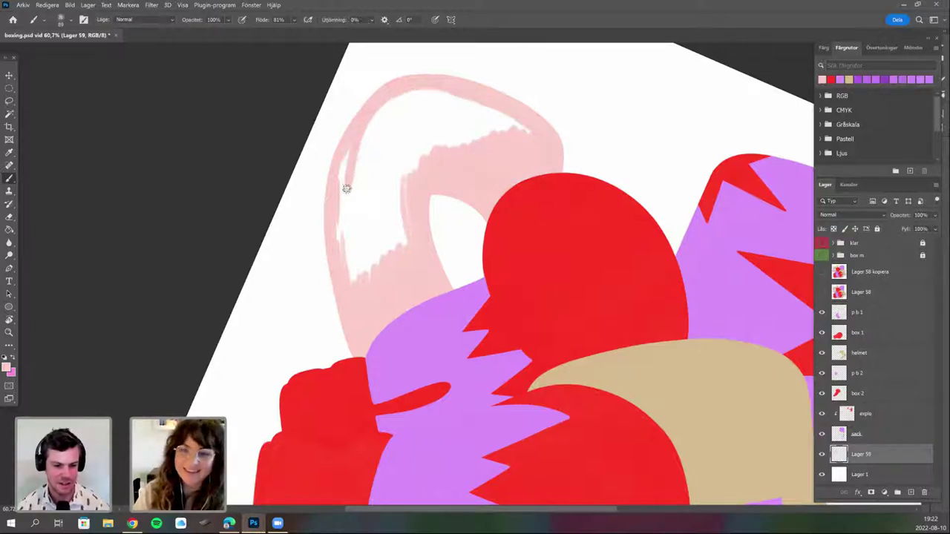
Enlarge the brush to 139 px and fill the pink shape's remaining white interior.
{"action": "key", "text": "r"}
{"action": "mouse_move", "coordinate": [389, 321]}
{"action": "left_mouse_down"}
{"action": "mouse_move", "coordinate": [374, 361]}
{"action": "mouse_move", "coordinate": [413, 399]}
{"action": "left_mouse_up"}
{"action": "key", "text": "Escape"}
{"action": "key", "text": "b"}
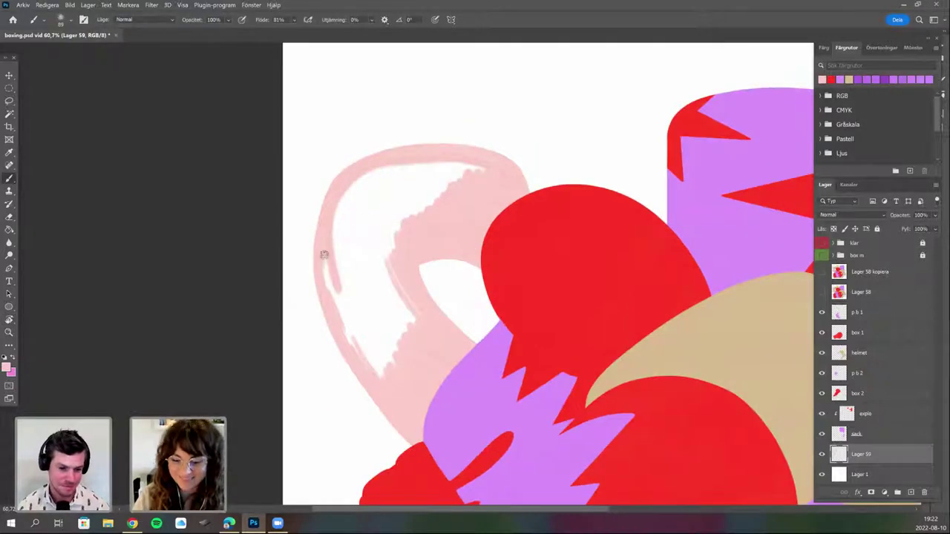
{"action": "mouse_move", "coordinate": [335, 283]}
{"action": "left_mouse_down"}
{"action": "mouse_move", "coordinate": [363, 360]}
{"action": "mouse_move", "coordinate": [386, 303]}
{"action": "mouse_move", "coordinate": [423, 320]}
{"action": "left_mouse_up"}
{"action": "mouse_move", "coordinate": [406, 274]}
{"action": "left_mouse_down"}
{"action": "mouse_move", "coordinate": [398, 260]}
{"action": "mouse_move", "coordinate": [388, 267]}
{"action": "mouse_move", "coordinate": [394, 331]}
{"action": "mouse_move", "coordinate": [404, 298]}
{"action": "left_mouse_up"}
{"action": "right_click", "coordinate": [351, 217]}
{"action": "left_click", "coordinate": [430, 245]}
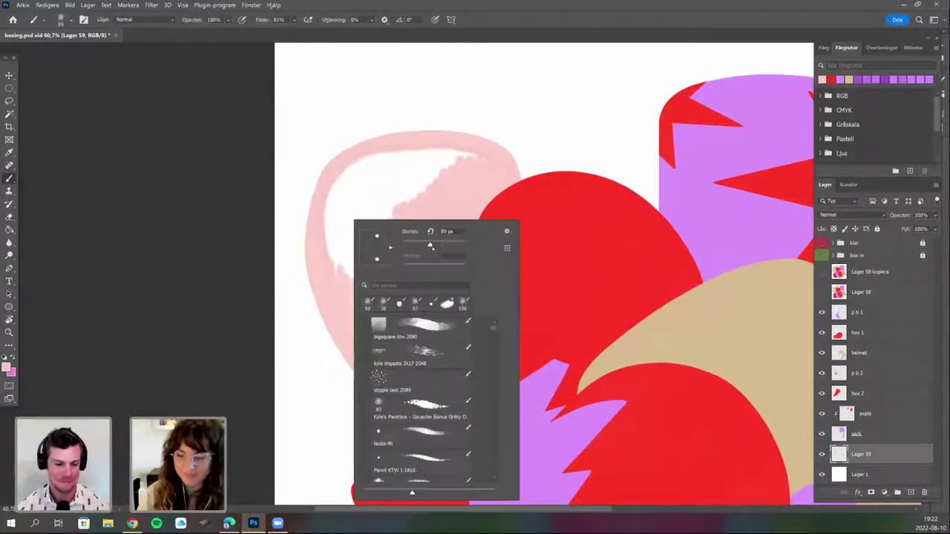
{"action": "mouse_move", "coordinate": [329, 247]}
{"action": "left_mouse_down"}
{"action": "mouse_move", "coordinate": [332, 196]}
{"action": "mouse_move", "coordinate": [380, 225]}
{"action": "mouse_move", "coordinate": [448, 151]}
{"action": "mouse_move", "coordinate": [331, 194]}
{"action": "mouse_move", "coordinate": [373, 184]}
{"action": "mouse_move", "coordinate": [414, 156]}
{"action": "mouse_move", "coordinate": [416, 183]}
{"action": "mouse_move", "coordinate": [448, 188]}
{"action": "left_mouse_up"}
{"action": "mouse_move", "coordinate": [409, 232]}
{"action": "left_mouse_down"}
{"action": "mouse_move", "coordinate": [357, 284]}
{"action": "mouse_move", "coordinate": [365, 386]}
{"action": "mouse_move", "coordinate": [363, 372]}
{"action": "left_mouse_up"}
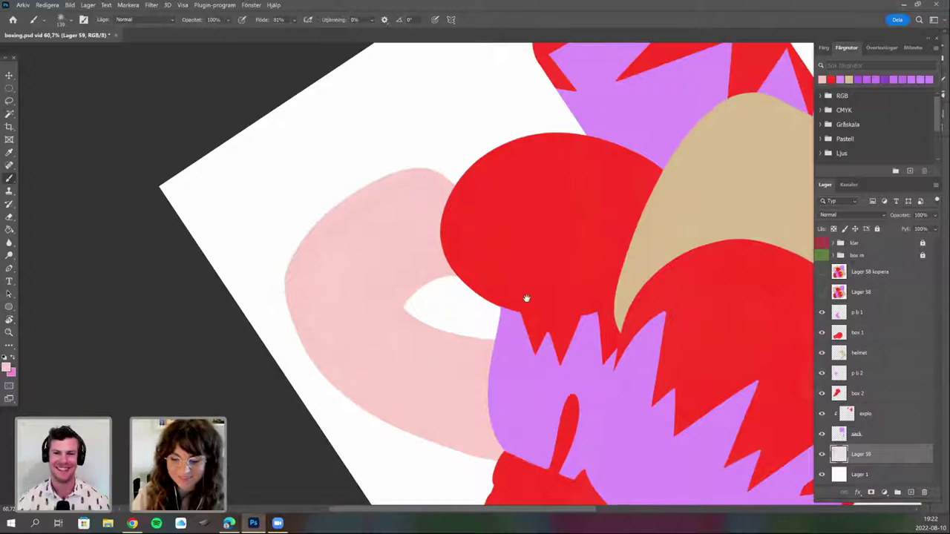
Load the pink shape's layer as a selection and expand it.
{"action": "key", "text": "r"}
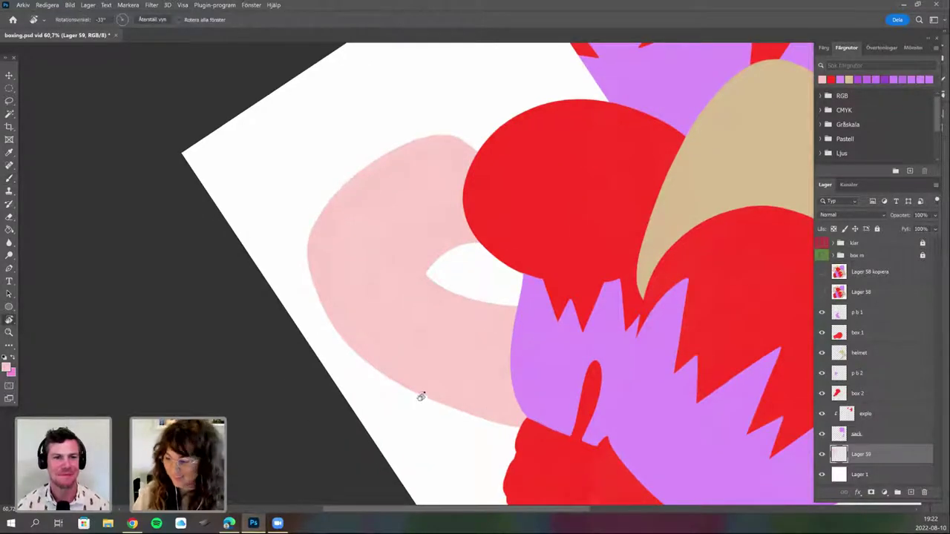
{"action": "left_click_drag", "start_coordinate": [418, 393], "coordinate": [657, 335]}
{"action": "left_click", "coordinate": [839, 454], "text": "ctrl"}
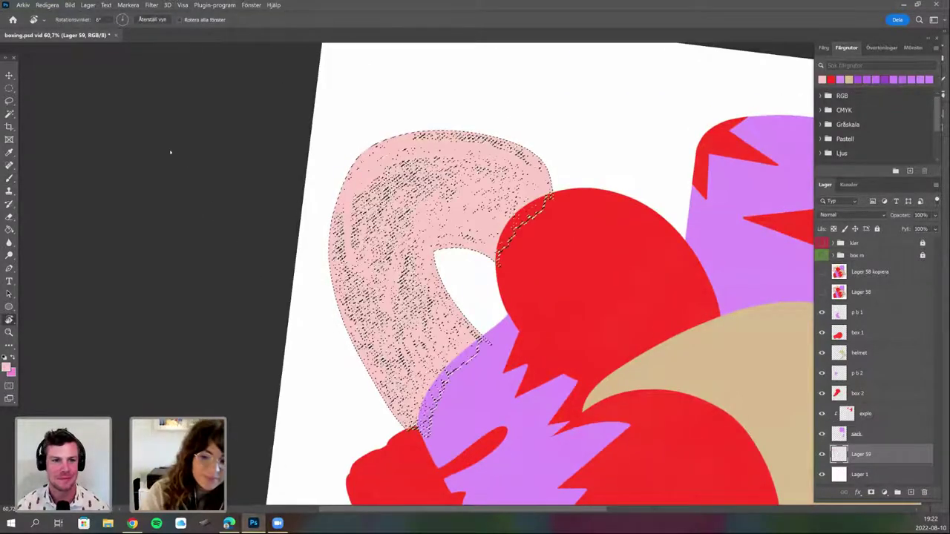
{"action": "left_click", "coordinate": [128, 5]}
{"action": "mouse_move", "coordinate": [132, 154]}
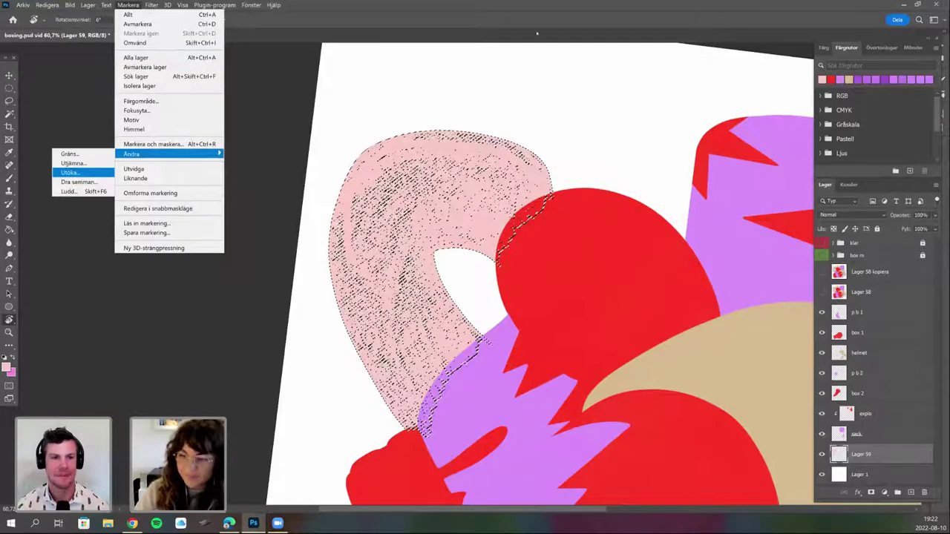
{"action": "left_click", "coordinate": [72, 171]}
{"action": "key", "text": "Return"}
Paint over the whole selected pink shape with a much larger rough brush to even out the fill, and deselect.
{"action": "key", "text": "b"}
{"action": "right_click", "coordinate": [485, 196]}
{"action": "left_click", "coordinate": [329, 183]}
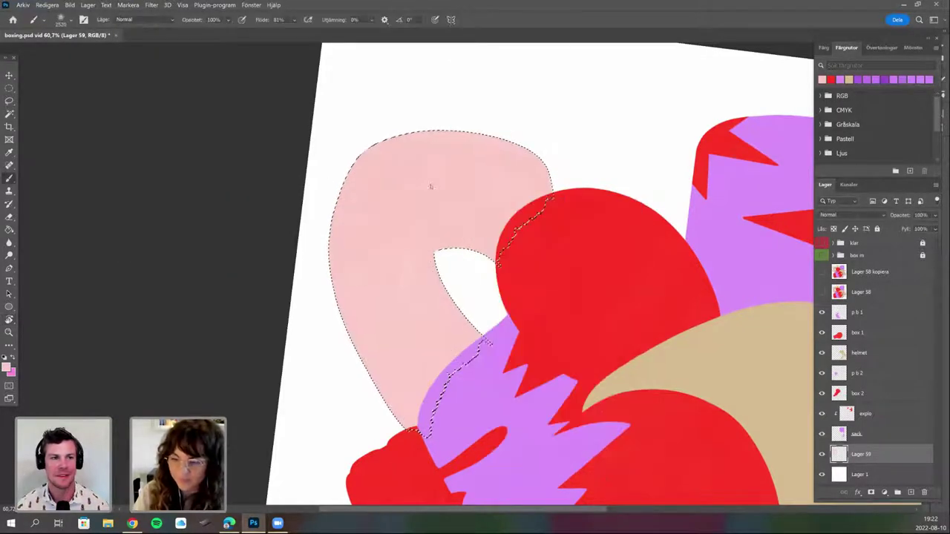
{"action": "right_click", "coordinate": [433, 186]}
{"action": "left_click_drag", "start_coordinate": [540, 211], "coordinate": [531, 211]}
{"action": "left_click_drag", "start_coordinate": [530, 136], "coordinate": [317, 231]}
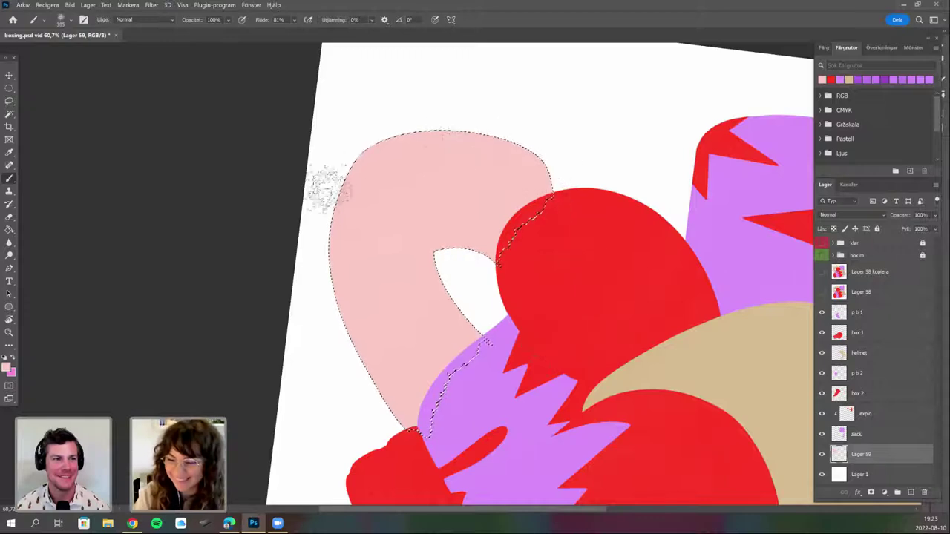
{"action": "left_click_drag", "start_coordinate": [477, 344], "coordinate": [447, 328]}
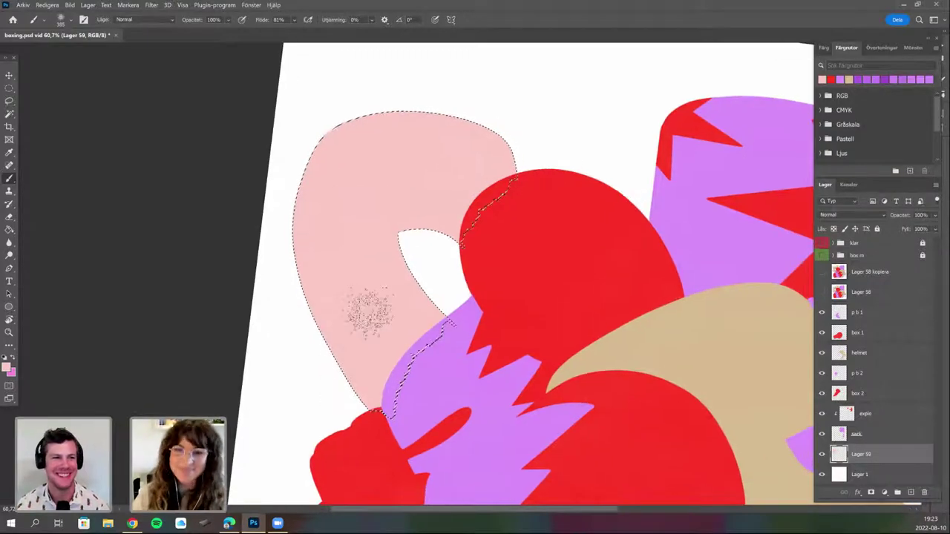
{"action": "scroll", "coordinate": [439, 331], "scroll_direction": "right", "scroll_amount": 2}
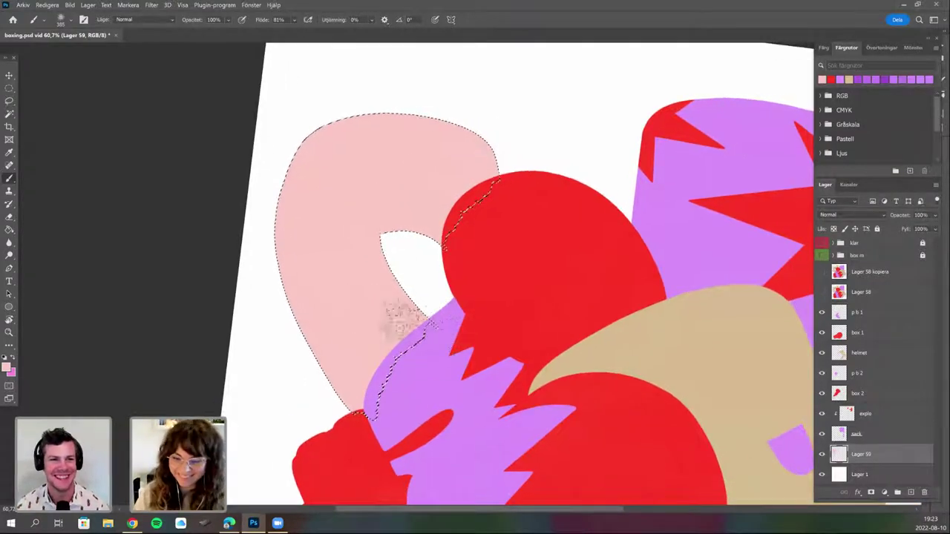
{"action": "key", "text": "ctrl+d"}
Sample the beige of the pink shape's inner detail from the full-colour reference and show the faded reference again.
{"action": "key", "text": "r"}
{"action": "left_click_drag", "start_coordinate": [322, 297], "coordinate": [319, 354]}
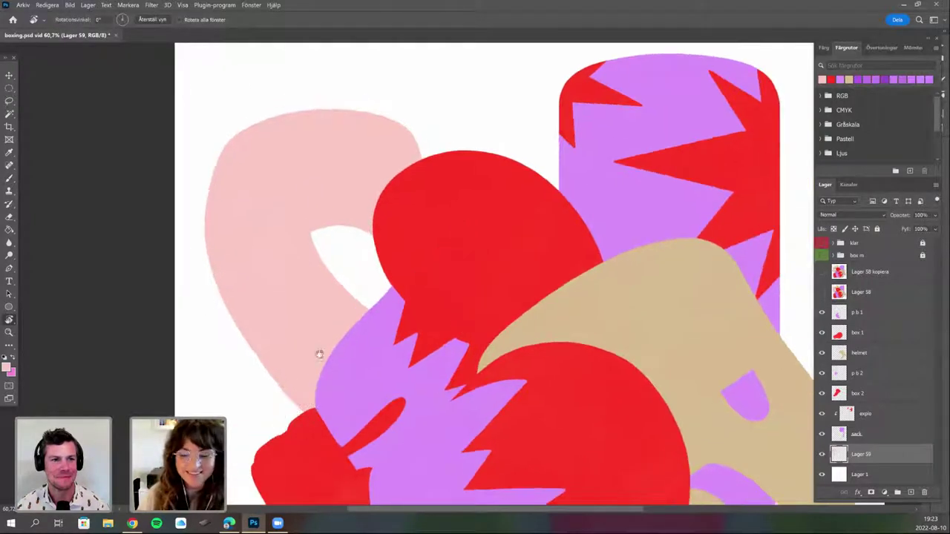
{"action": "key", "text": "b"}
{"action": "mouse_move", "coordinate": [413, 363]}
{"action": "left_mouse_down"}
{"action": "mouse_move", "coordinate": [445, 293]}
{"action": "mouse_move", "coordinate": [424, 314]}
{"action": "left_mouse_up"}
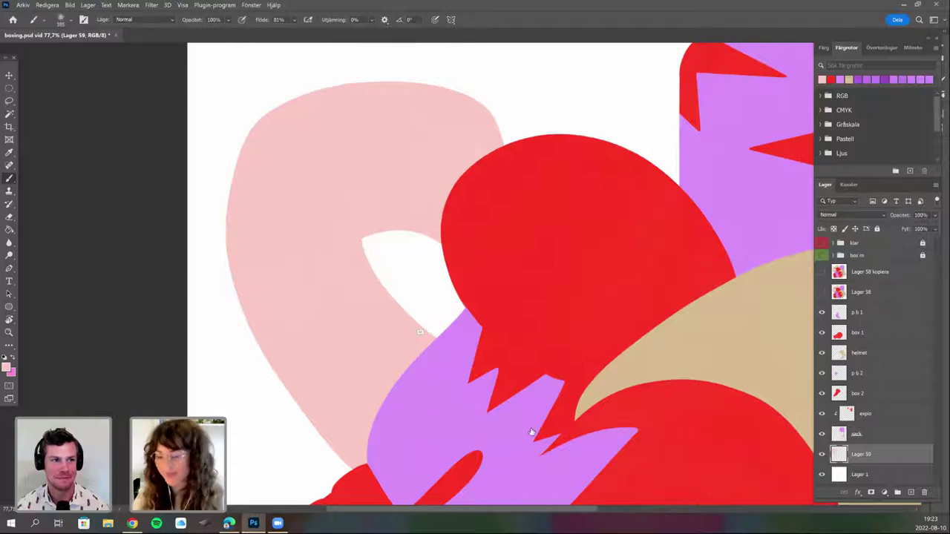
{"action": "scroll", "coordinate": [528, 456], "scroll_direction": "up", "scroll_amount": 1}
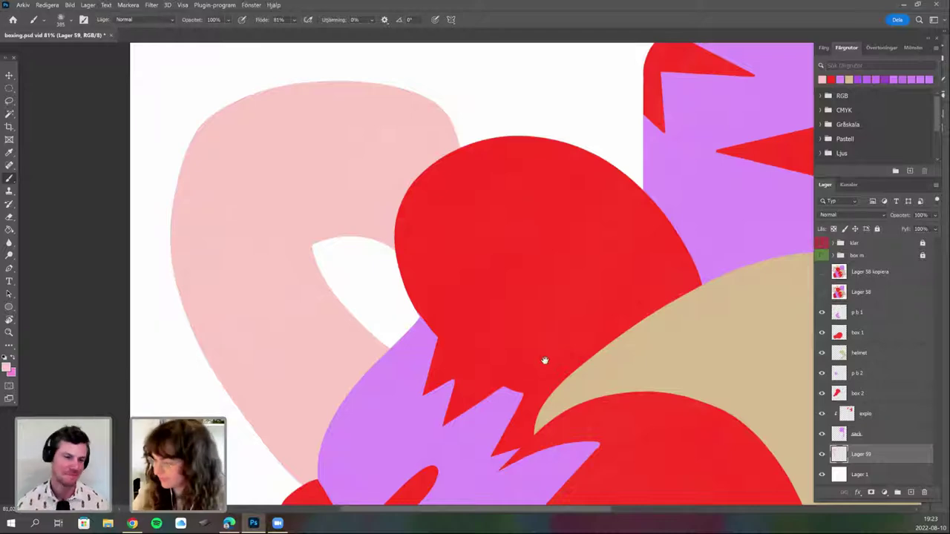
{"action": "left_click", "coordinate": [822, 292]}
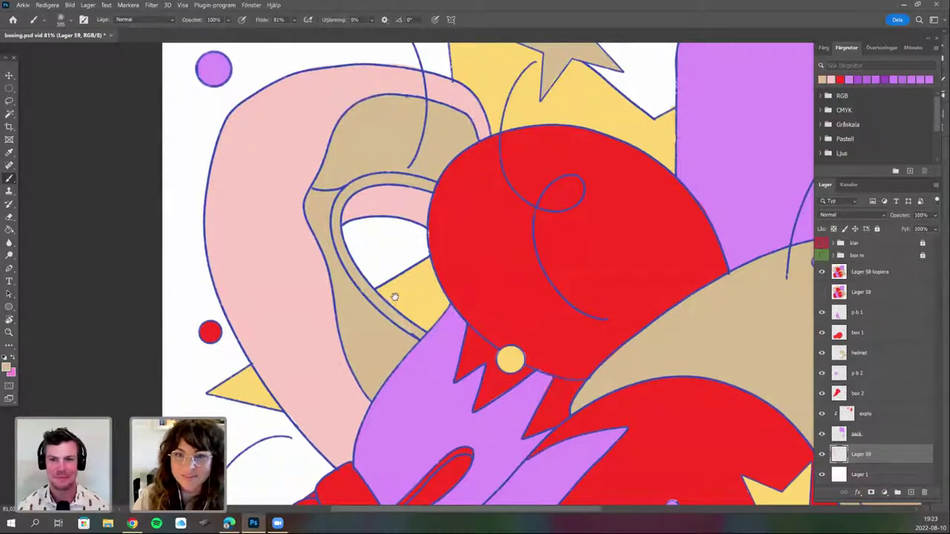
{"action": "left_click_drag", "start_coordinate": [395, 297], "coordinate": [393, 284]}
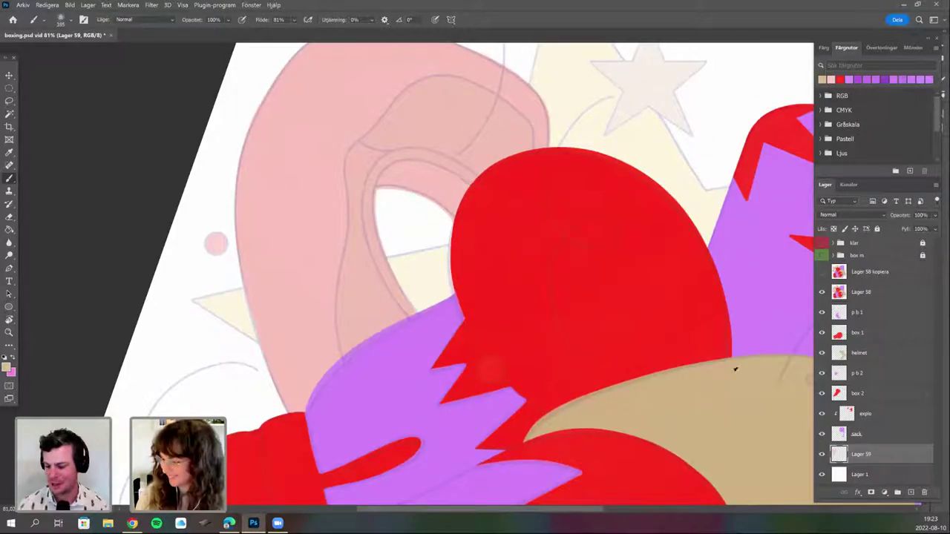
Add a new layer above the pink shape's layer and clip it to that shape.
{"action": "scroll", "coordinate": [423, 305], "scroll_direction": "up", "scroll_amount": 3}
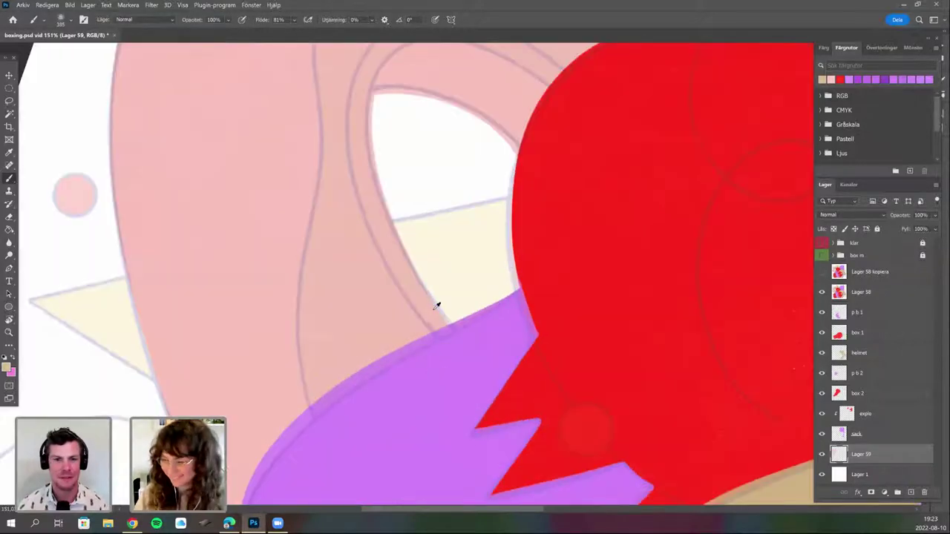
{"action": "left_click", "coordinate": [911, 493]}
{"action": "right_click", "coordinate": [867, 455]}
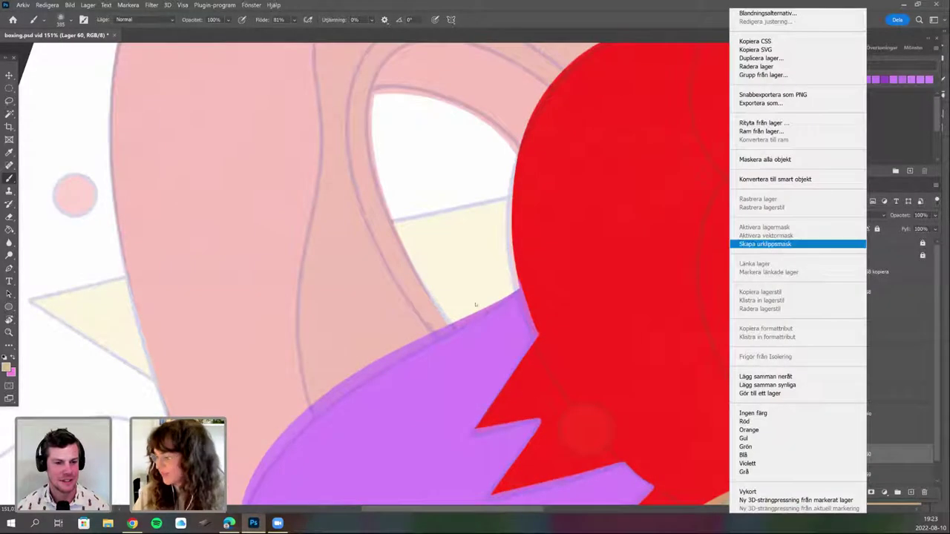
{"action": "left_click", "coordinate": [772, 245]}
Switch to the smooth outlining brush at 25 px and trace the lower outer edge of the inner detail in beige.
{"action": "left_click_drag", "start_coordinate": [407, 293], "coordinate": [356, 251]}
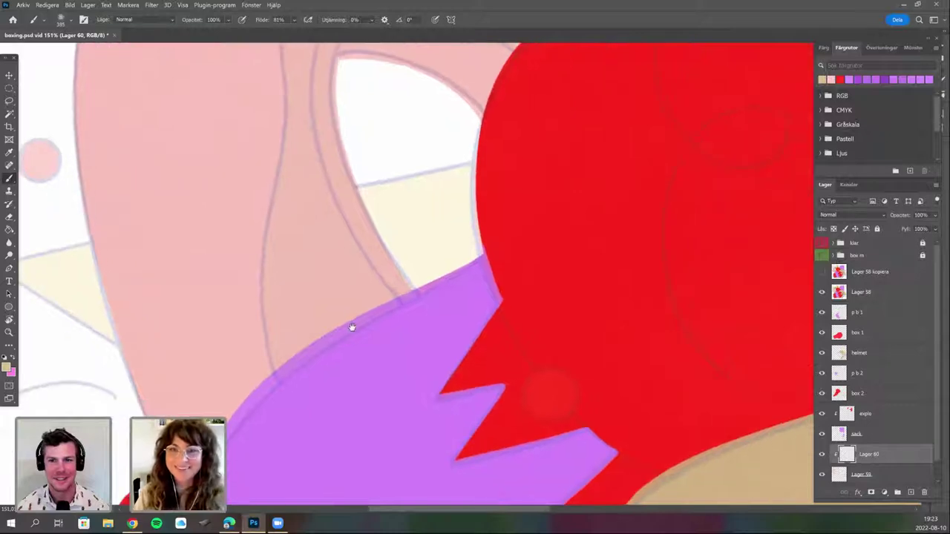
{"action": "scroll", "coordinate": [348, 321], "scroll_direction": "up", "scroll_amount": 3}
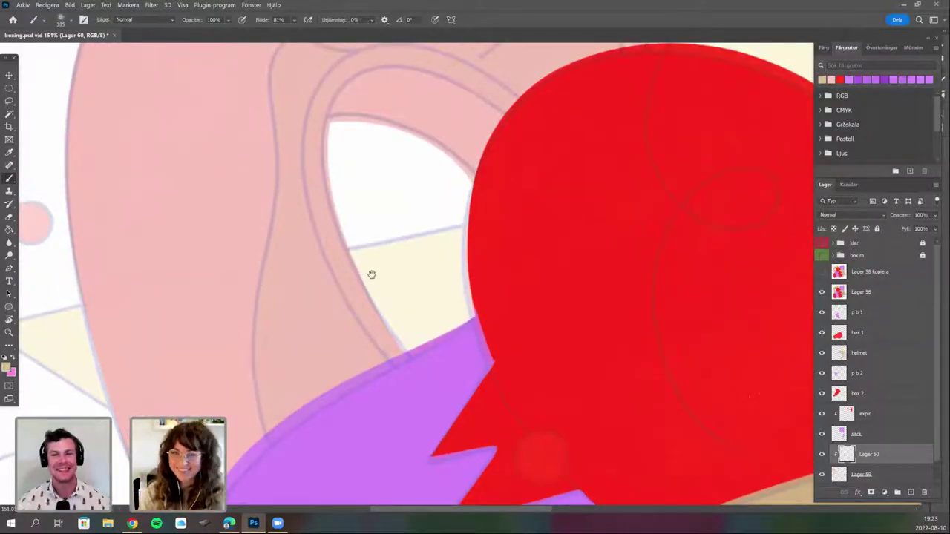
{"action": "right_click", "coordinate": [498, 301]}
{"action": "left_click", "coordinate": [466, 317]}
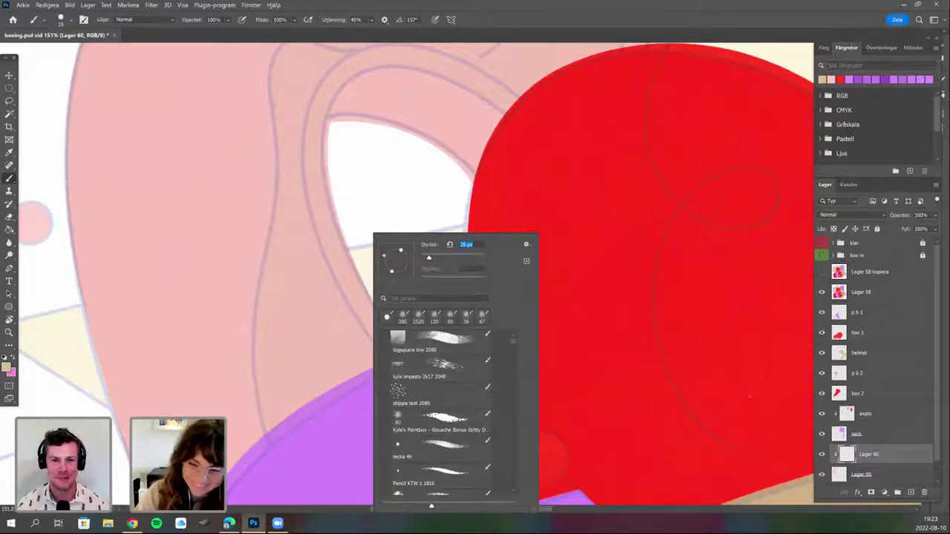
{"action": "key", "text": "Escape"}
{"action": "mouse_move", "coordinate": [276, 104]}
{"action": "left_mouse_down"}
{"action": "mouse_move", "coordinate": [272, 224]}
{"action": "mouse_move", "coordinate": [252, 335]}
{"action": "mouse_move", "coordinate": [263, 432]}
{"action": "left_mouse_up"}
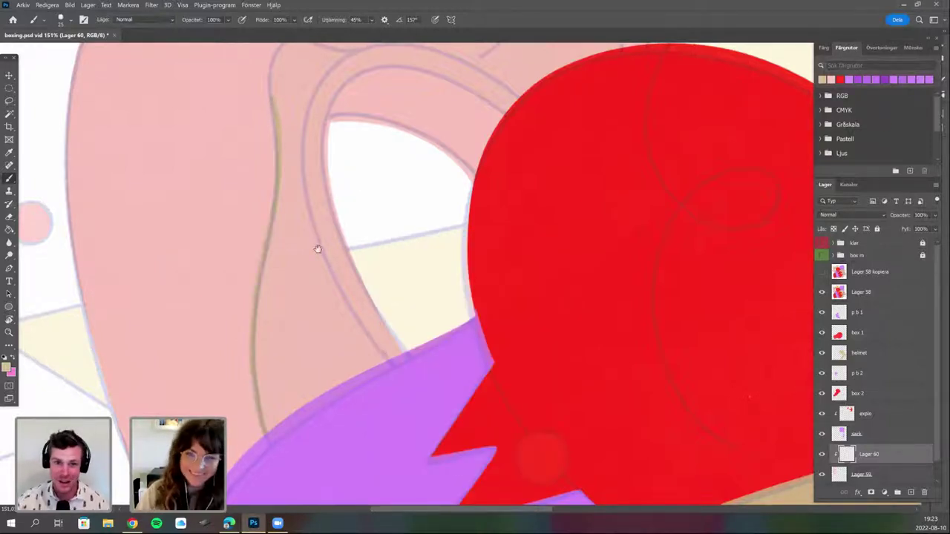
Rotate the canvas and trace the upper outer edge of the inner detail, from the red glove back to the first stroke.
{"action": "left_click_drag", "start_coordinate": [317, 249], "coordinate": [308, 418]}
{"action": "key", "text": "r"}
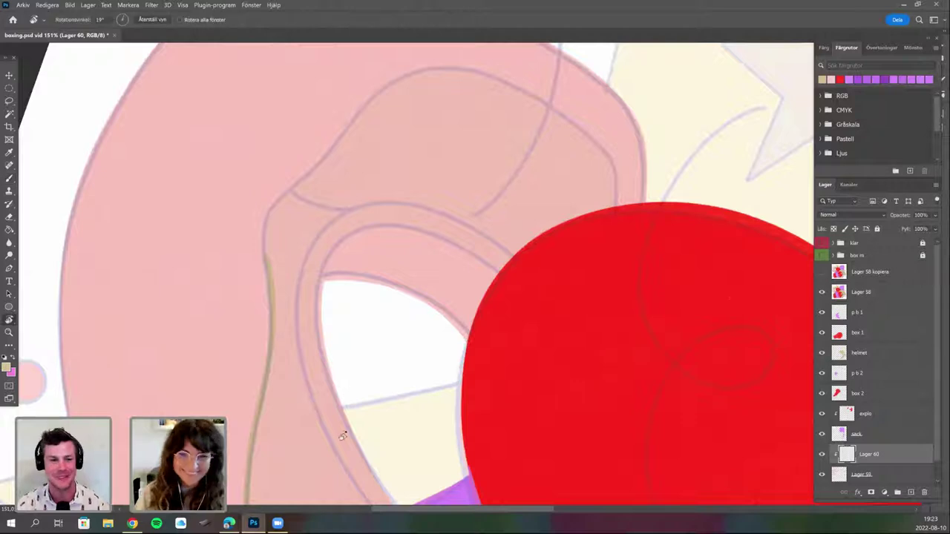
{"action": "left_click_drag", "start_coordinate": [447, 426], "coordinate": [620, 436]}
{"action": "key", "text": "b"}
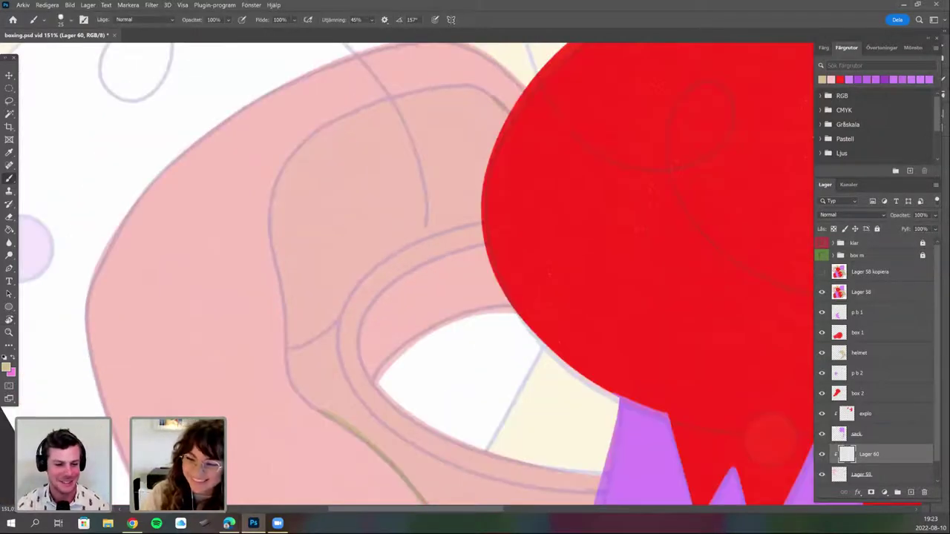
{"action": "mouse_move", "coordinate": [494, 95]}
{"action": "left_mouse_down"}
{"action": "mouse_move", "coordinate": [429, 86]}
{"action": "mouse_move", "coordinate": [300, 147]}
{"action": "mouse_move", "coordinate": [269, 210]}
{"action": "mouse_move", "coordinate": [286, 362]}
{"action": "mouse_move", "coordinate": [318, 408]}
{"action": "left_mouse_up"}
Trace the inner edge of the beige detail from the red glove around to the hole's edge.
{"action": "left_click_drag", "start_coordinate": [487, 413], "coordinate": [452, 336]}
{"action": "key", "text": "r"}
{"action": "left_click_drag", "start_coordinate": [346, 472], "coordinate": [326, 451]}
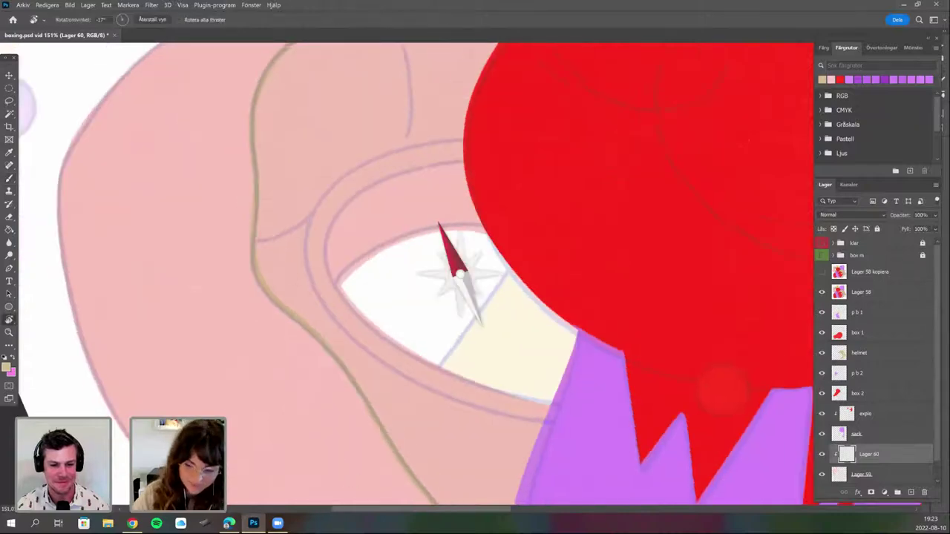
{"action": "left_click_drag", "start_coordinate": [720, 394], "coordinate": [680, 453]}
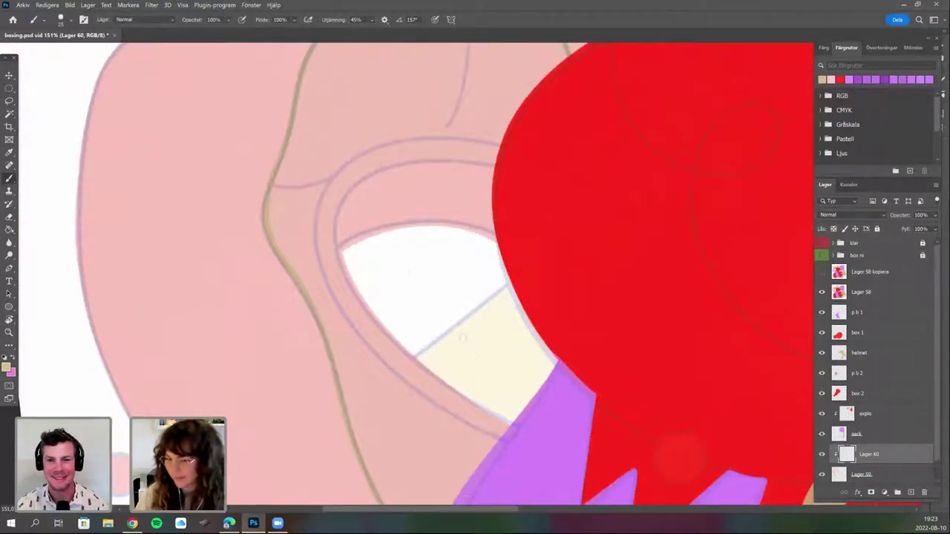
{"action": "key", "text": "r"}
{"action": "mouse_move", "coordinate": [414, 388]}
{"action": "left_mouse_down"}
{"action": "mouse_move", "coordinate": [407, 257]}
{"action": "mouse_move", "coordinate": [362, 298]}
{"action": "left_mouse_up"}
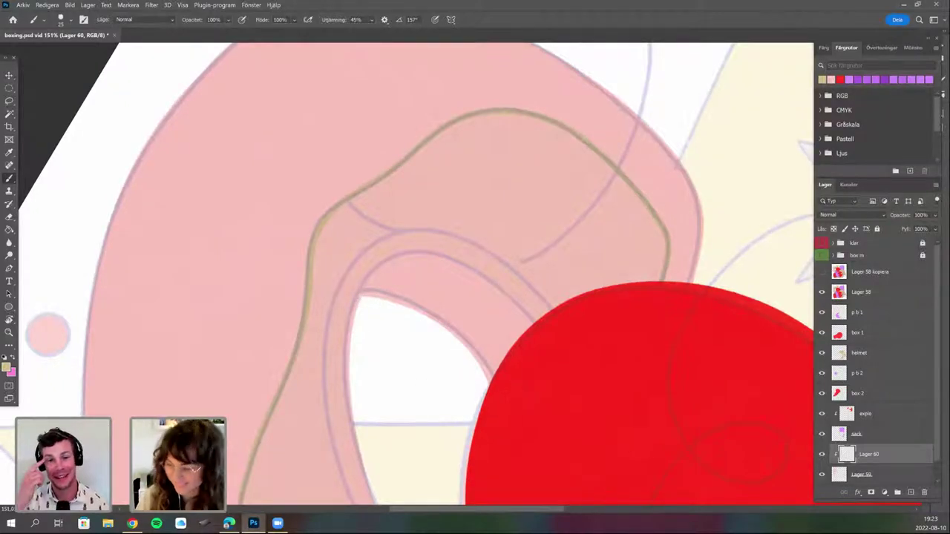
{"action": "mouse_move", "coordinate": [534, 316]}
{"action": "left_mouse_down"}
{"action": "mouse_move", "coordinate": [477, 262]}
{"action": "mouse_move", "coordinate": [375, 274]}
{"action": "mouse_move", "coordinate": [355, 310]}
{"action": "left_mouse_up"}
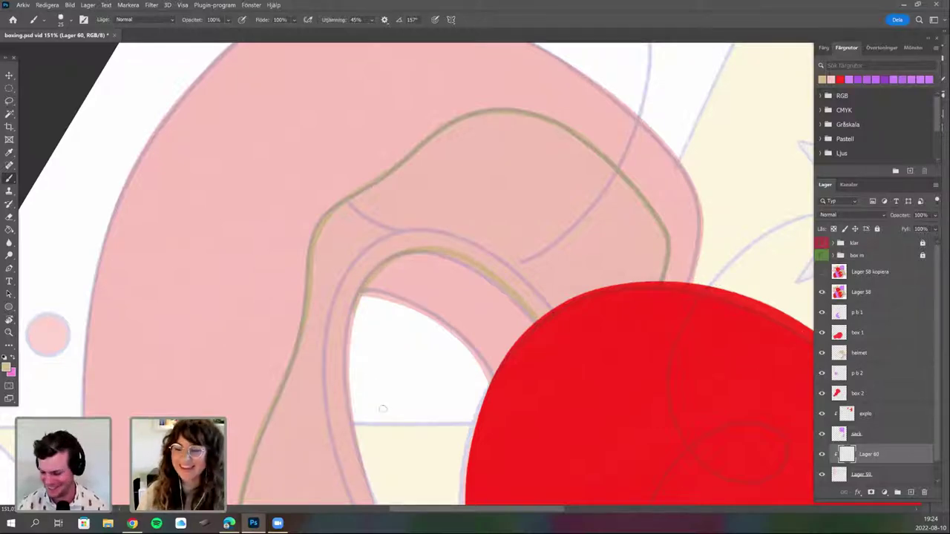
Hide the faded reference, start filling the beige detail with the rough brush, and reduce the brush size to 70 px.
{"action": "key", "text": "r"}
{"action": "mouse_move", "coordinate": [460, 435]}
{"action": "left_mouse_down"}
{"action": "mouse_move", "coordinate": [531, 397]}
{"action": "mouse_move", "coordinate": [524, 323]}
{"action": "left_mouse_up"}
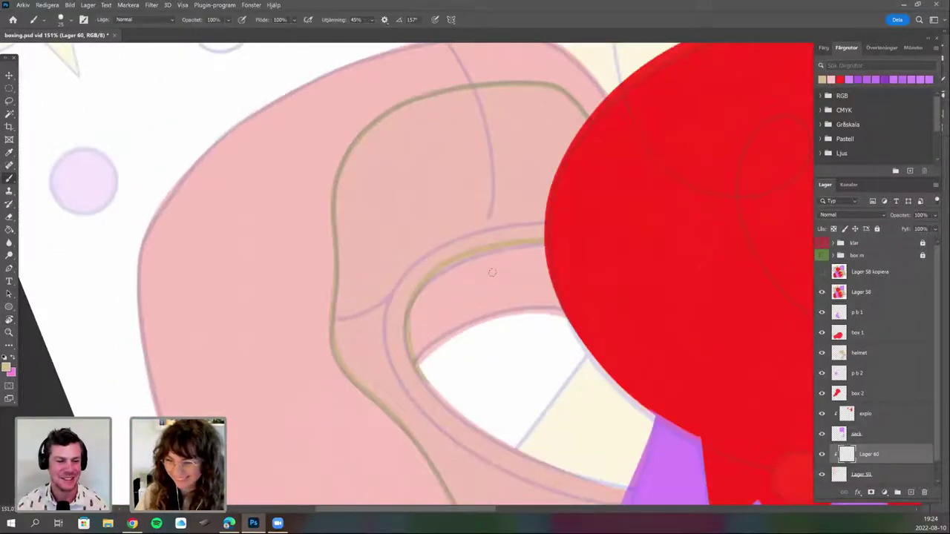
{"action": "key", "text": "ctrl+minus"}
{"action": "left_click", "coordinate": [822, 292]}
{"action": "right_click", "coordinate": [554, 231]}
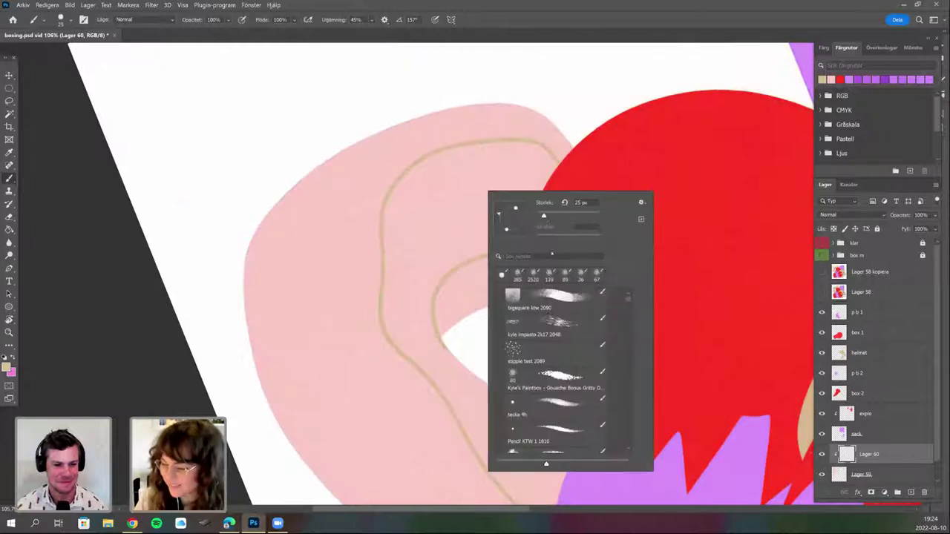
{"action": "left_click", "coordinate": [565, 277]}
{"action": "mouse_move", "coordinate": [510, 166]}
{"action": "left_mouse_down"}
{"action": "mouse_move", "coordinate": [509, 214]}
{"action": "mouse_move", "coordinate": [534, 186]}
{"action": "mouse_move", "coordinate": [533, 208]}
{"action": "left_mouse_up"}
{"action": "right_click", "coordinate": [537, 194]}
{"action": "left_click_drag", "start_coordinate": [611, 221], "coordinate": [605, 221]}
{"action": "left_click", "coordinate": [532, 175]}
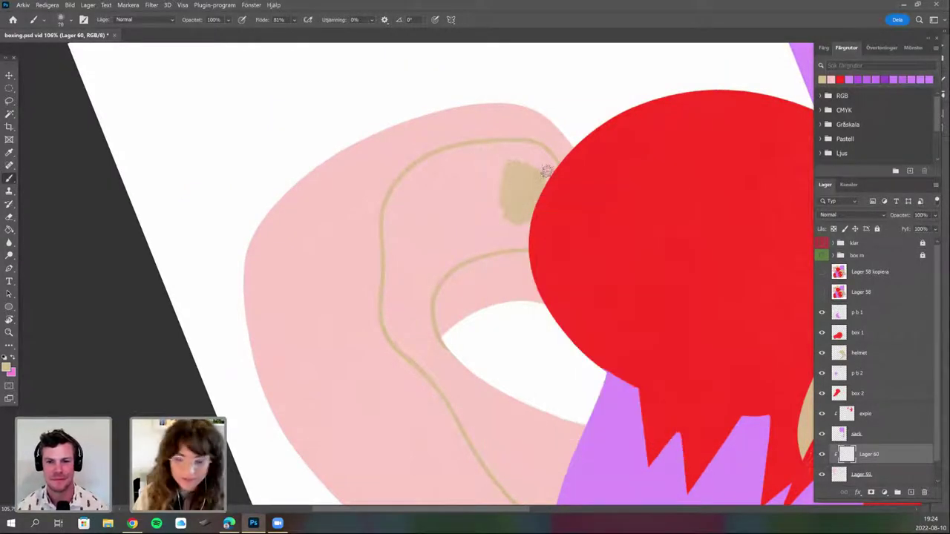
Fill the outlined inner detail with beige from its upper end down to the purple part of the glove.
{"action": "mouse_move", "coordinate": [551, 167]}
{"action": "left_mouse_down"}
{"action": "mouse_move", "coordinate": [442, 158]}
{"action": "mouse_move", "coordinate": [400, 194]}
{"action": "mouse_move", "coordinate": [389, 229]}
{"action": "mouse_move", "coordinate": [397, 188]}
{"action": "mouse_move", "coordinate": [417, 193]}
{"action": "mouse_move", "coordinate": [407, 202]}
{"action": "mouse_move", "coordinate": [424, 174]}
{"action": "mouse_move", "coordinate": [437, 208]}
{"action": "mouse_move", "coordinate": [466, 165]}
{"action": "mouse_move", "coordinate": [459, 219]}
{"action": "mouse_move", "coordinate": [468, 236]}
{"action": "mouse_move", "coordinate": [501, 192]}
{"action": "mouse_move", "coordinate": [497, 223]}
{"action": "mouse_move", "coordinate": [473, 247]}
{"action": "mouse_move", "coordinate": [499, 238]}
{"action": "mouse_move", "coordinate": [463, 255]}
{"action": "mouse_move", "coordinate": [519, 242]}
{"action": "mouse_move", "coordinate": [488, 236]}
{"action": "mouse_move", "coordinate": [539, 200]}
{"action": "mouse_move", "coordinate": [506, 172]}
{"action": "mouse_move", "coordinate": [523, 182]}
{"action": "mouse_move", "coordinate": [509, 142]}
{"action": "mouse_move", "coordinate": [536, 181]}
{"action": "mouse_move", "coordinate": [542, 172]}
{"action": "mouse_move", "coordinate": [467, 157]}
{"action": "mouse_move", "coordinate": [420, 182]}
{"action": "mouse_move", "coordinate": [386, 219]}
{"action": "mouse_move", "coordinate": [408, 268]}
{"action": "mouse_move", "coordinate": [440, 239]}
{"action": "mouse_move", "coordinate": [428, 274]}
{"action": "mouse_move", "coordinate": [471, 248]}
{"action": "mouse_move", "coordinate": [450, 236]}
{"action": "left_mouse_up"}
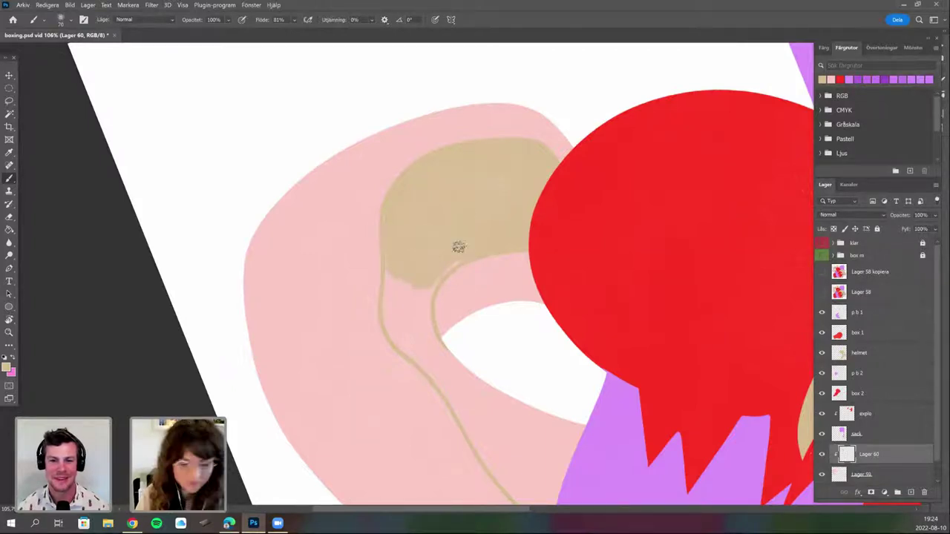
{"action": "key", "text": "r"}
{"action": "mouse_move", "coordinate": [371, 281]}
{"action": "left_mouse_down"}
{"action": "mouse_move", "coordinate": [380, 319]}
{"action": "mouse_move", "coordinate": [408, 227]}
{"action": "left_mouse_up"}
{"action": "key", "text": "b"}
{"action": "mouse_move", "coordinate": [381, 256]}
{"action": "left_mouse_down"}
{"action": "mouse_move", "coordinate": [378, 278]}
{"action": "mouse_move", "coordinate": [369, 272]}
{"action": "mouse_move", "coordinate": [372, 296]}
{"action": "mouse_move", "coordinate": [384, 297]}
{"action": "mouse_move", "coordinate": [394, 324]}
{"action": "mouse_move", "coordinate": [405, 262]}
{"action": "mouse_move", "coordinate": [405, 280]}
{"action": "mouse_move", "coordinate": [465, 259]}
{"action": "left_mouse_up"}
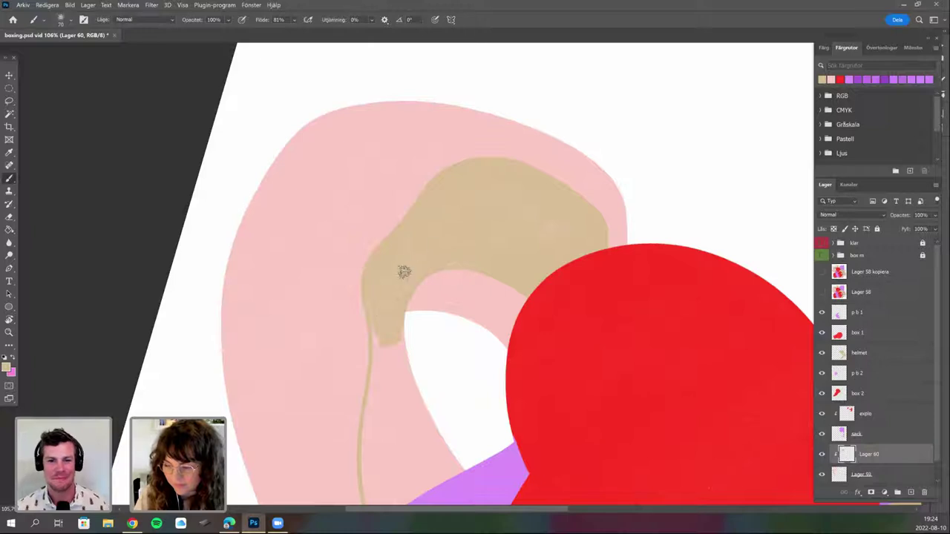
{"action": "mouse_move", "coordinate": [380, 361]}
{"action": "left_mouse_down"}
{"action": "mouse_move", "coordinate": [389, 335]}
{"action": "mouse_move", "coordinate": [401, 346]}
{"action": "mouse_move", "coordinate": [413, 339]}
{"action": "mouse_move", "coordinate": [418, 369]}
{"action": "mouse_move", "coordinate": [375, 404]}
{"action": "left_mouse_up"}
{"action": "mouse_move", "coordinate": [359, 297]}
{"action": "left_mouse_down"}
{"action": "mouse_move", "coordinate": [333, 396]}
{"action": "mouse_move", "coordinate": [346, 388]}
{"action": "mouse_move", "coordinate": [355, 431]}
{"action": "mouse_move", "coordinate": [380, 374]}
{"action": "mouse_move", "coordinate": [397, 378]}
{"action": "mouse_move", "coordinate": [391, 418]}
{"action": "mouse_move", "coordinate": [425, 395]}
{"action": "mouse_move", "coordinate": [421, 436]}
{"action": "mouse_move", "coordinate": [387, 298]}
{"action": "mouse_move", "coordinate": [385, 357]}
{"action": "mouse_move", "coordinate": [374, 304]}
{"action": "mouse_move", "coordinate": [360, 362]}
{"action": "mouse_move", "coordinate": [351, 364]}
{"action": "mouse_move", "coordinate": [352, 342]}
{"action": "mouse_move", "coordinate": [366, 416]}
{"action": "left_mouse_up"}
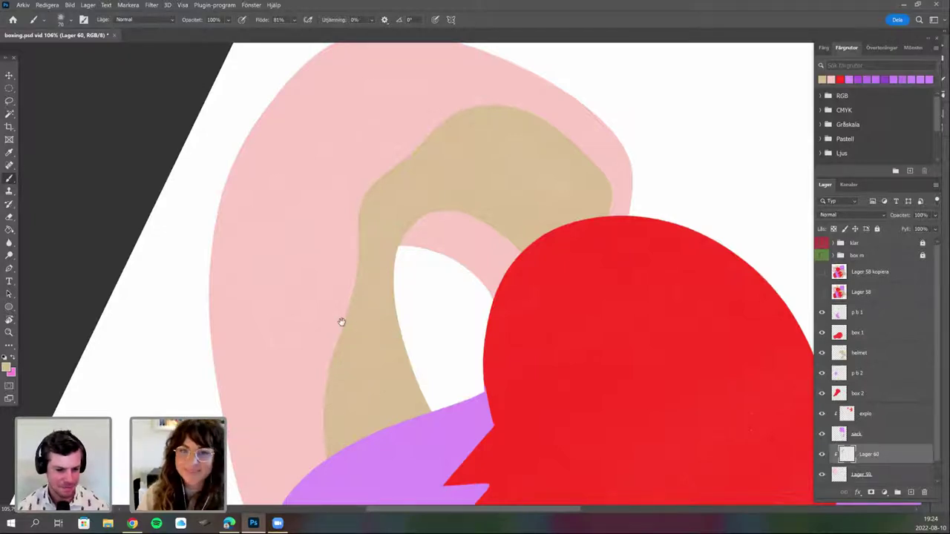
{"action": "scroll", "coordinate": [360, 323], "scroll_direction": "down", "scroll_amount": 2}
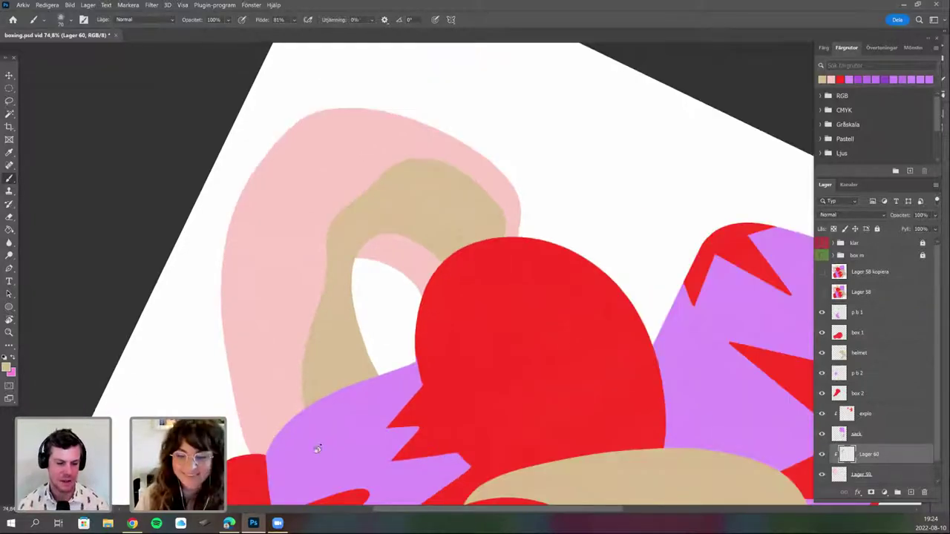
Reset the canvas rotation, load the beige detail's layer as a selection, and expand it.
{"action": "key", "text": "r"}
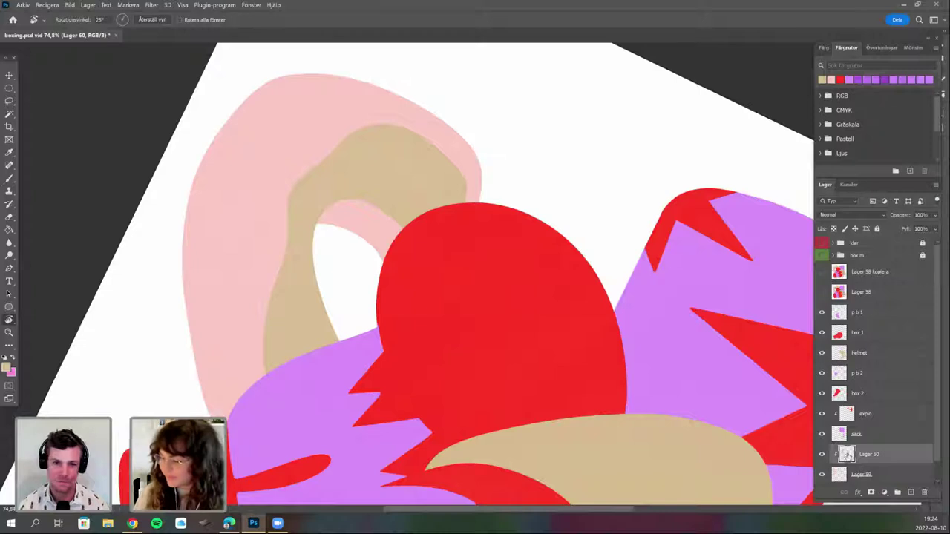
{"action": "key", "text": "Escape"}
{"action": "key", "text": "b"}
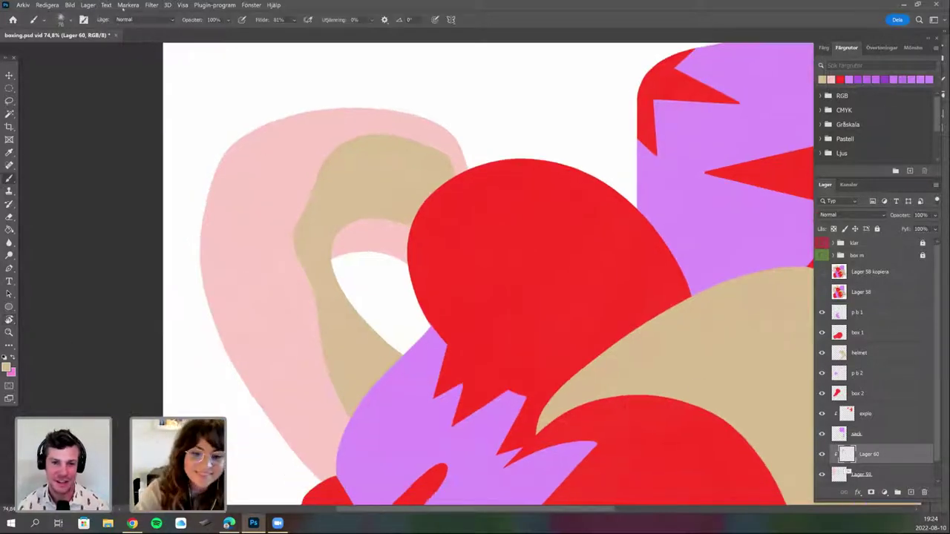
{"action": "left_click_drag", "start_coordinate": [174, 155], "coordinate": [101, 172]}
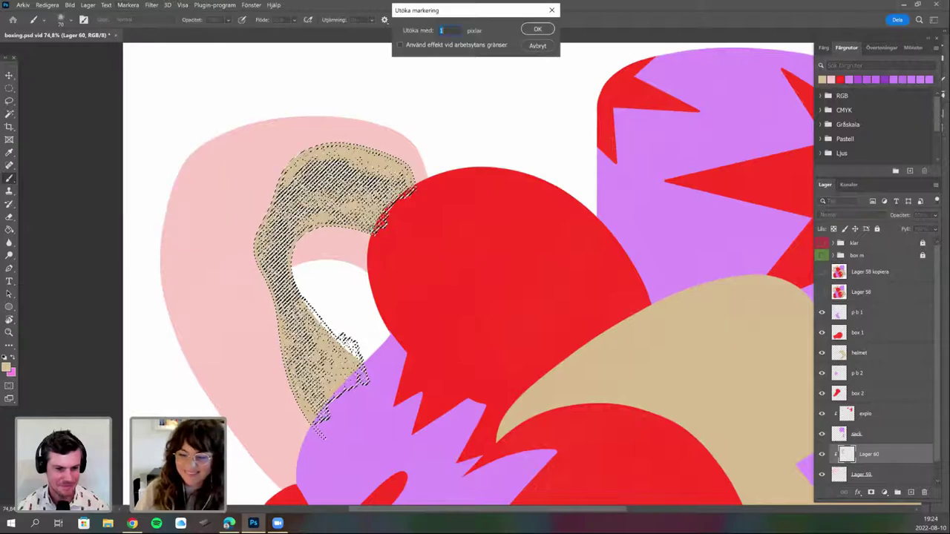
Enlarge the rough brush to 183 px, paint over the selected beige detail to even out its fill, and deselect.
{"action": "right_click", "coordinate": [467, 256]}
{"action": "left_click", "coordinate": [264, 188]}
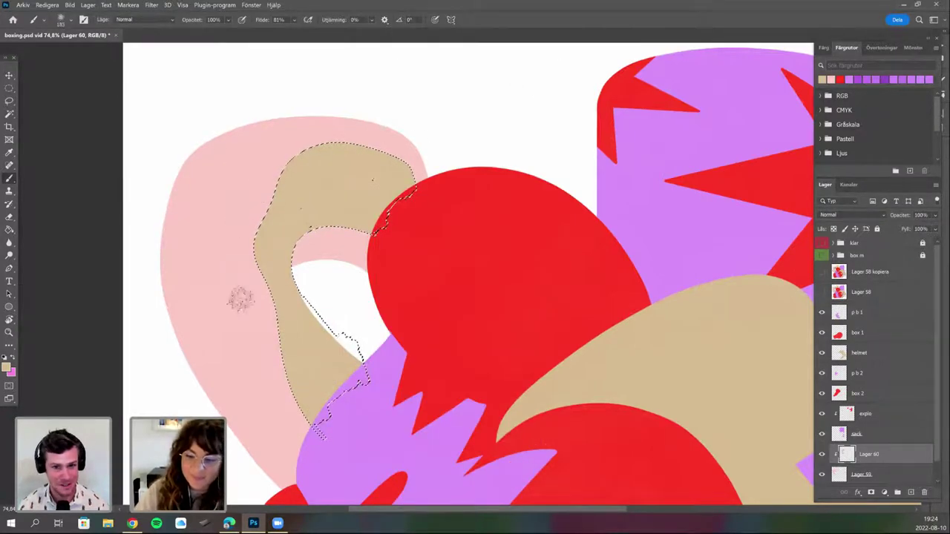
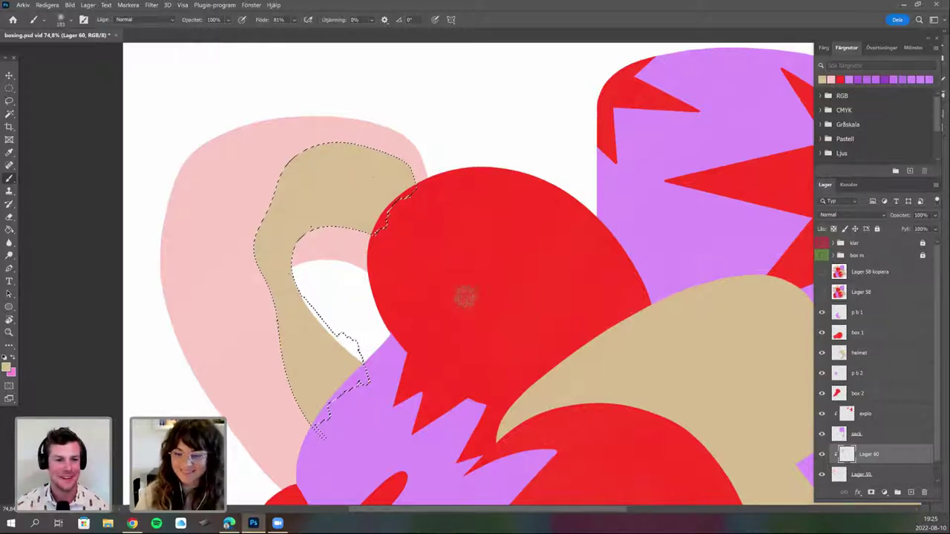
{"action": "left_click_drag", "start_coordinate": [368, 248], "coordinate": [397, 208]}
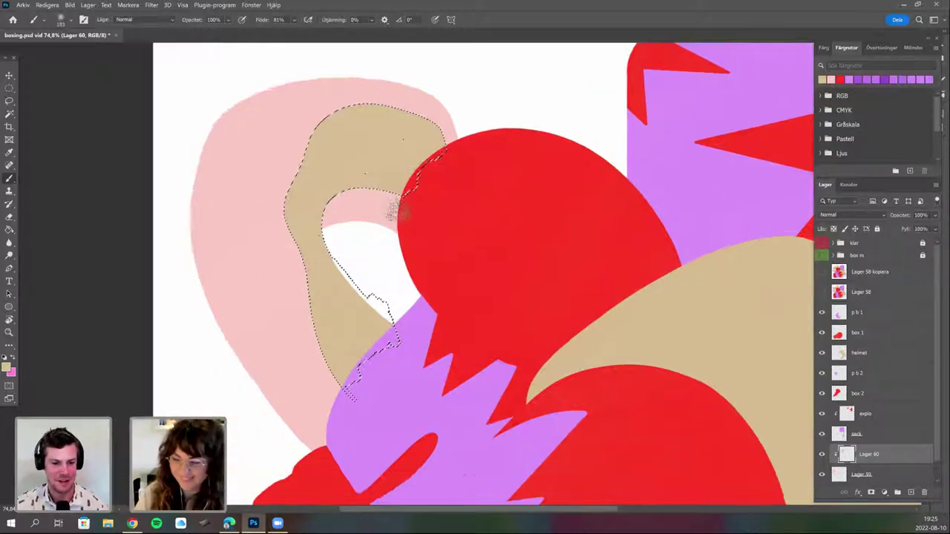
{"action": "scroll", "coordinate": [824, 295], "scroll_direction": "down", "scroll_amount": 1}
Compare the flat shapes with the faded reference and sample the yellow of the background shapes as the painting colour.
{"action": "left_click", "coordinate": [823, 293]}
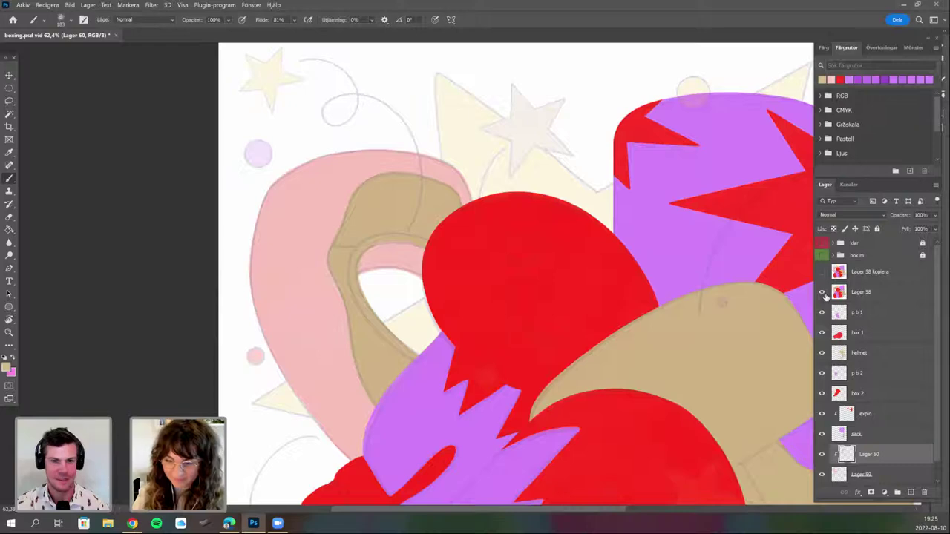
{"action": "left_click", "coordinate": [823, 294]}
{"action": "left_click_drag", "start_coordinate": [528, 431], "coordinate": [443, 354]}
{"action": "scroll", "coordinate": [451, 354], "scroll_direction": "down", "scroll_amount": 3}
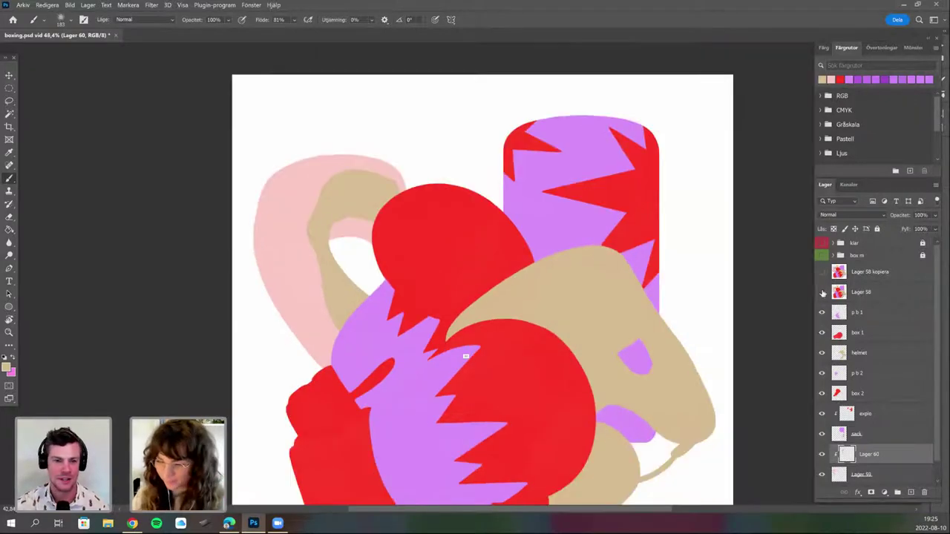
{"action": "left_click", "coordinate": [822, 294]}
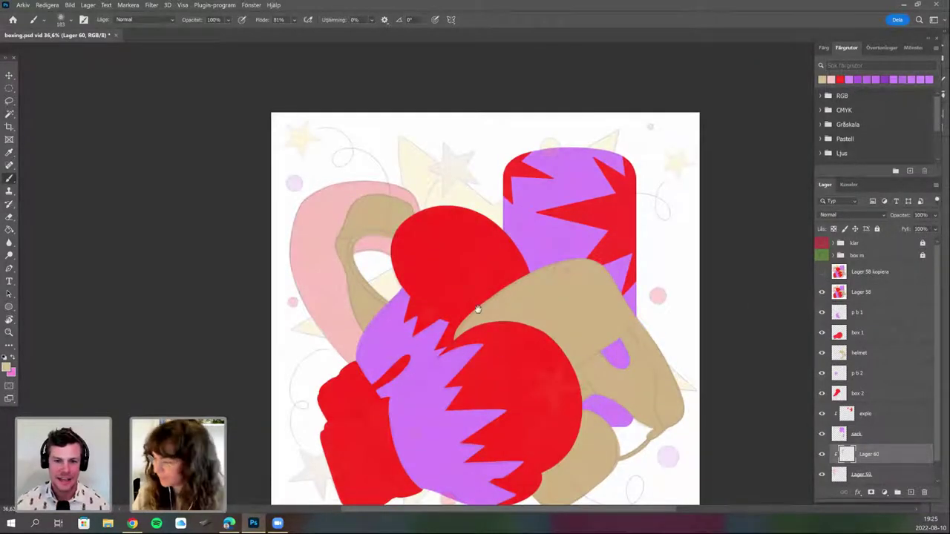
{"action": "left_click", "coordinate": [822, 293]}
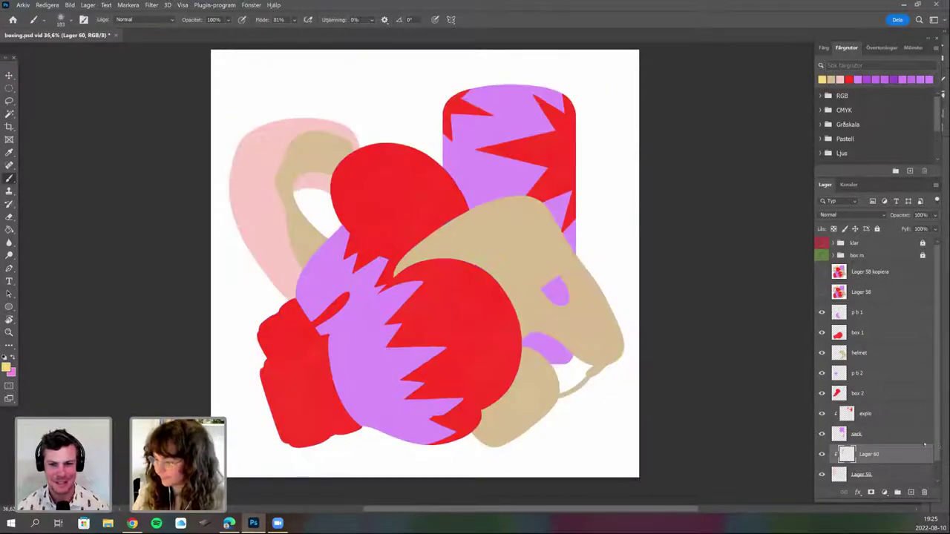
Add a new layer directly above the white background layer Lager 1 and show the faded reference.
{"action": "scroll", "coordinate": [897, 480], "scroll_direction": "down", "scroll_amount": 2}
{"action": "left_click", "coordinate": [896, 479]}
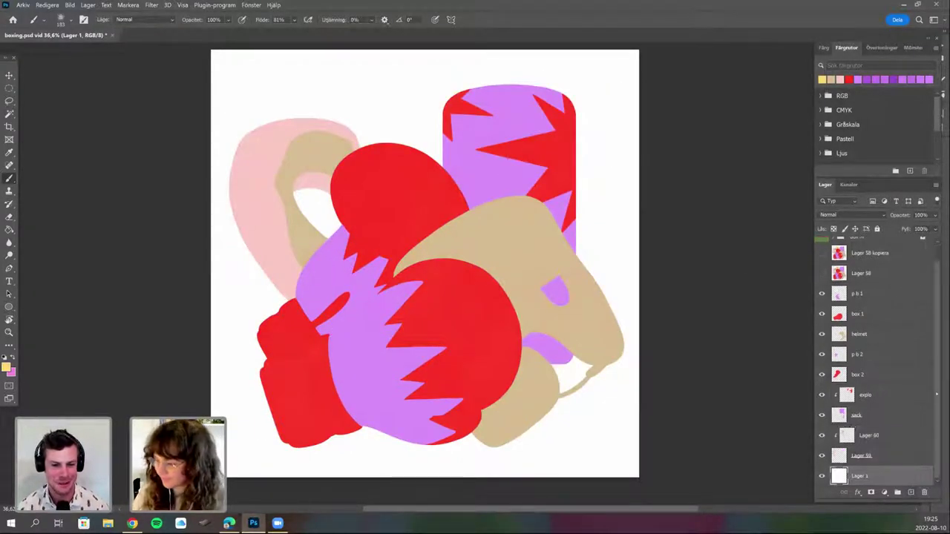
{"action": "scroll", "coordinate": [863, 283], "scroll_direction": "up", "scroll_amount": 1}
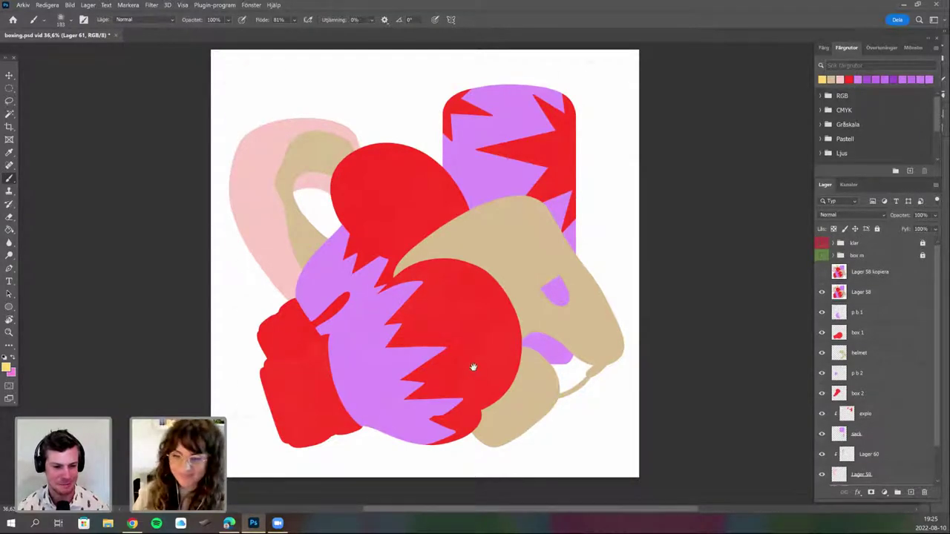
Zoom in on the yellow background burst, switch back to the smooth outlining brush, and set its size to 25 px.
{"action": "left_click_drag", "start_coordinate": [473, 367], "coordinate": [493, 418]}
{"action": "left_click_drag", "start_coordinate": [369, 168], "coordinate": [451, 287]}
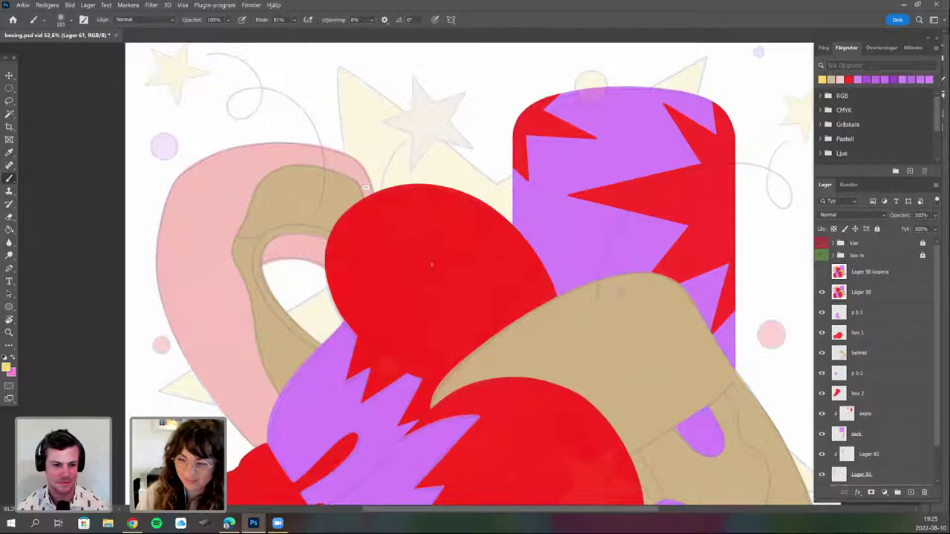
{"action": "left_click_drag", "start_coordinate": [427, 207], "coordinate": [441, 208]}
{"action": "right_click", "coordinate": [369, 179]}
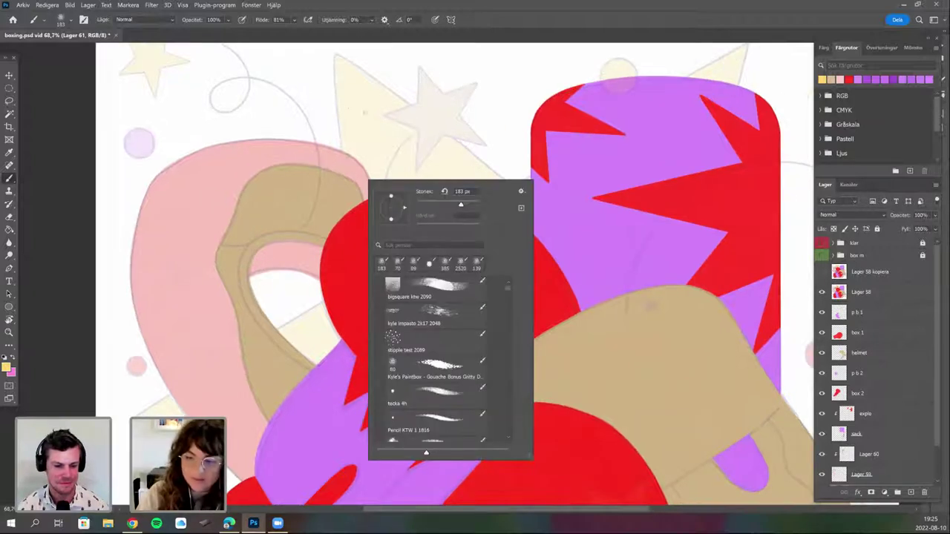
{"action": "left_click", "coordinate": [429, 265]}
{"action": "left_click", "coordinate": [399, 176]}
{"action": "right_click", "coordinate": [400, 182]}
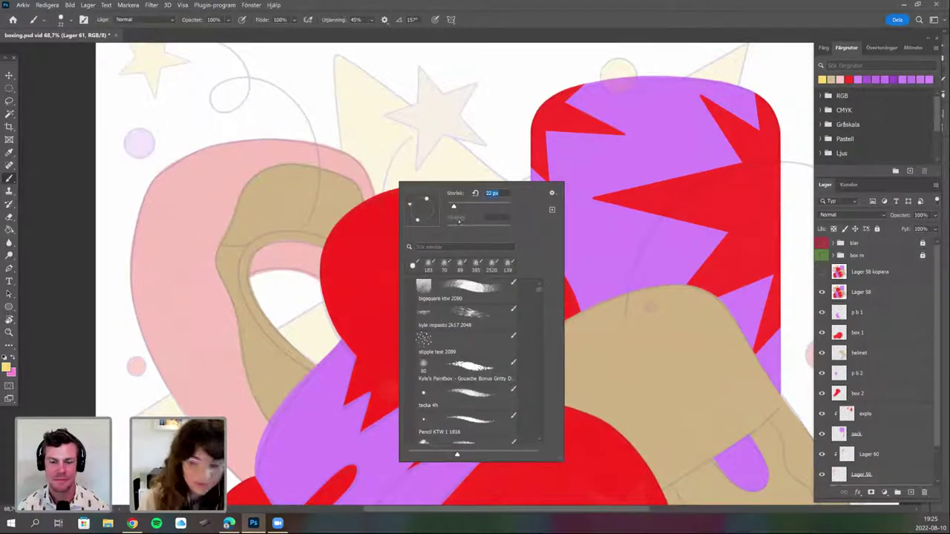
{"action": "type", "text": "25"}
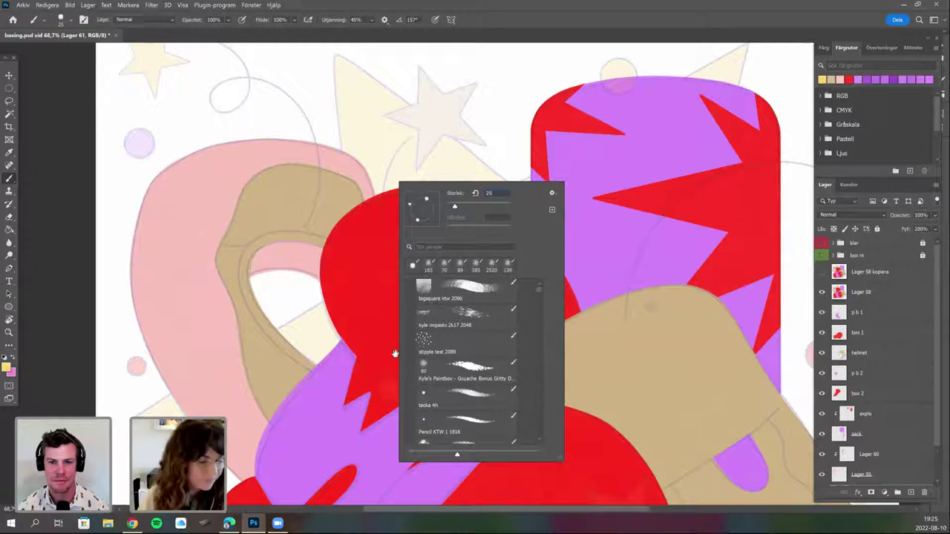
Draw a straight yellow stroke along the left edge of the tall background spike beside the pink shape.
{"action": "key", "text": "Return"}
{"action": "scroll", "coordinate": [329, 412], "scroll_direction": "up", "scroll_amount": 1}
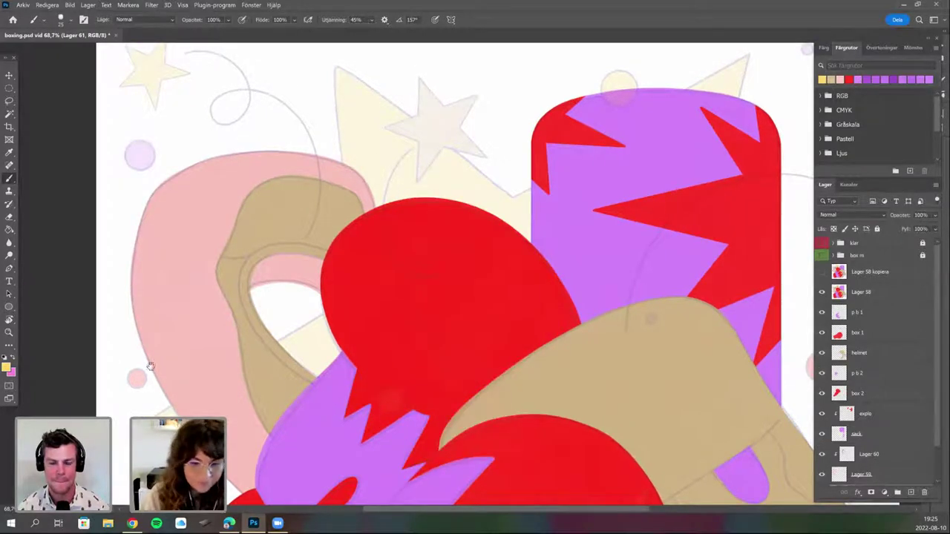
{"action": "key", "text": "r"}
{"action": "left_click_drag", "start_coordinate": [80, 369], "coordinate": [134, 378]}
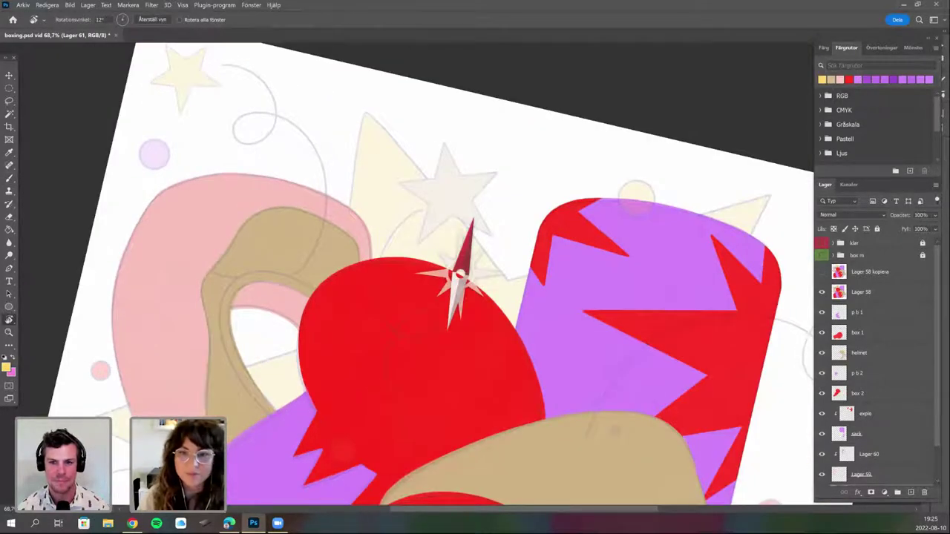
{"action": "left_click_drag", "start_coordinate": [700, 345], "coordinate": [402, 359]}
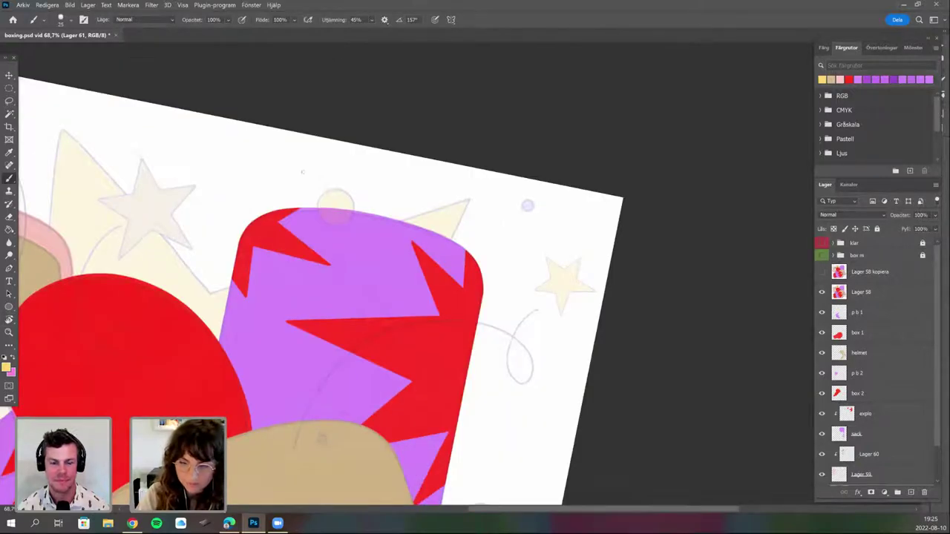
{"action": "scroll", "coordinate": [408, 282], "scroll_direction": "left", "scroll_amount": 4}
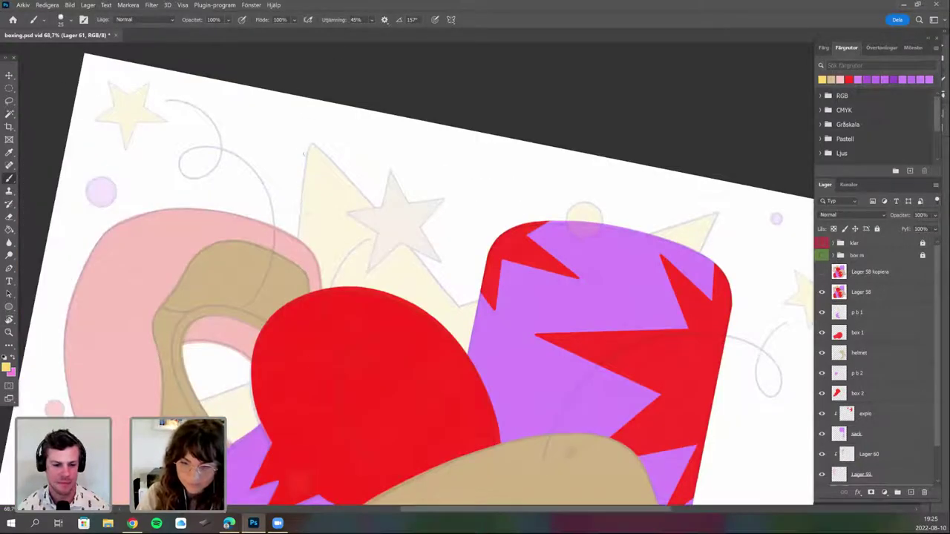
{"action": "left_click_drag", "start_coordinate": [302, 152], "coordinate": [303, 407]}
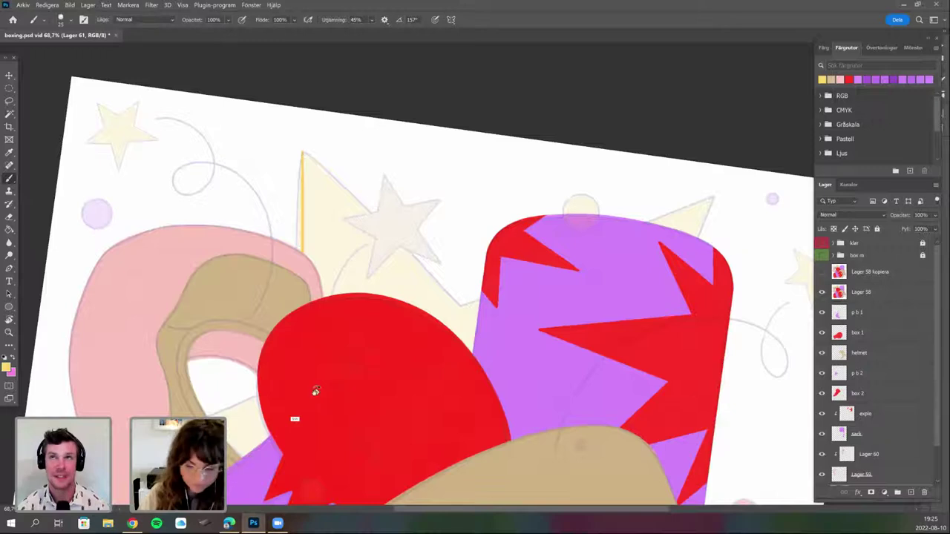
{"action": "scroll", "coordinate": [285, 297], "scroll_direction": "down", "scroll_amount": 1}
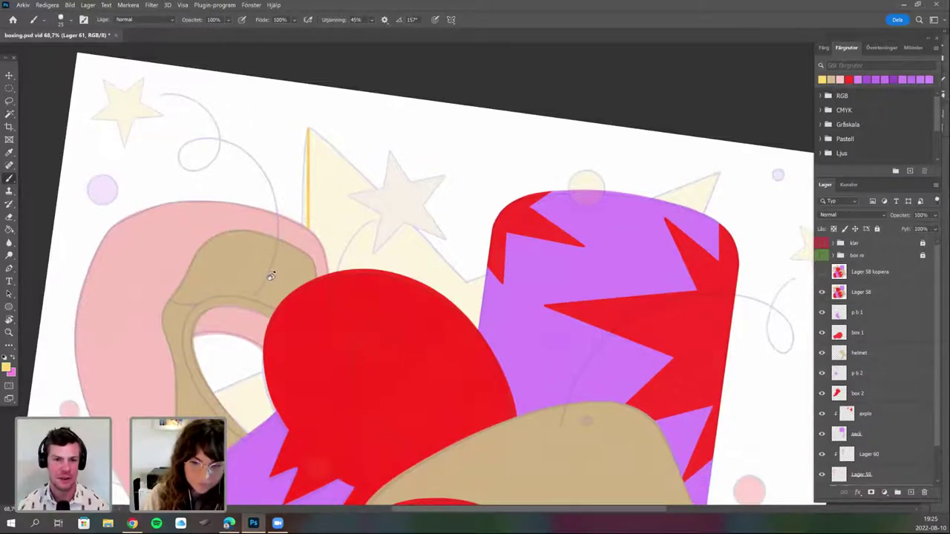
Draw a long straight yellow edge across the burst, from the far-left spike's tip to the tip beyond the punching bag.
{"action": "key", "text": "r"}
{"action": "left_click_drag", "start_coordinate": [265, 263], "coordinate": [288, 183]}
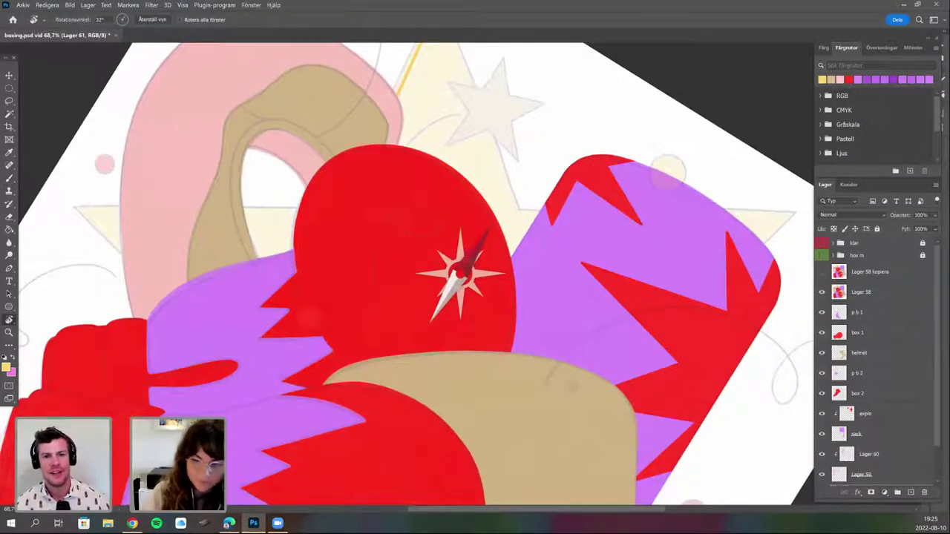
{"action": "left_click_drag", "start_coordinate": [432, 299], "coordinate": [433, 300]}
{"action": "key", "text": "b"}
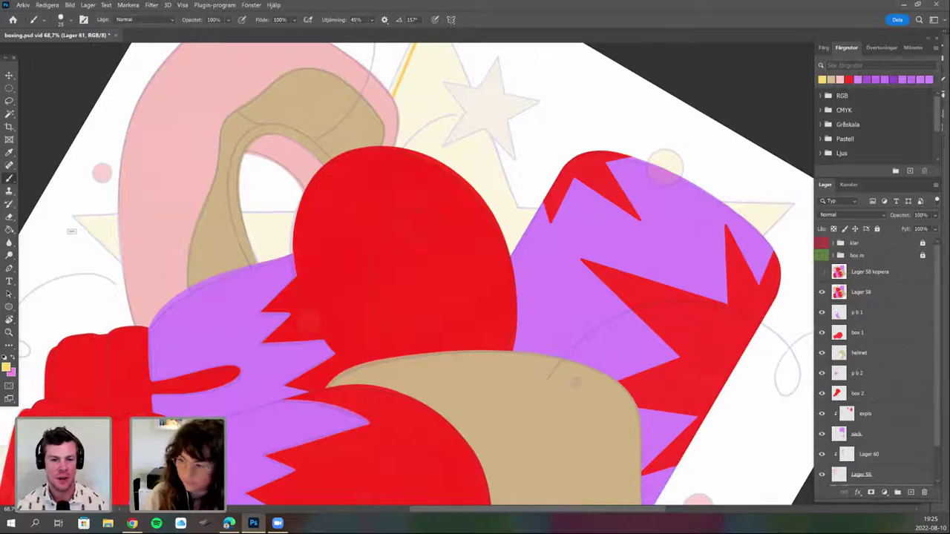
{"action": "left_click", "coordinate": [72, 217], "text": "shift"}
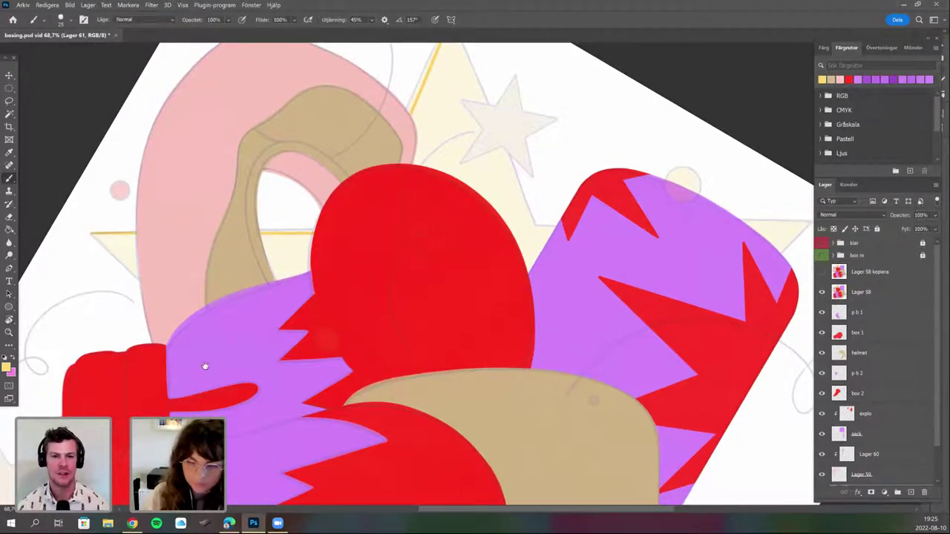
{"action": "left_click_drag", "start_coordinate": [249, 366], "coordinate": [185, 383]}
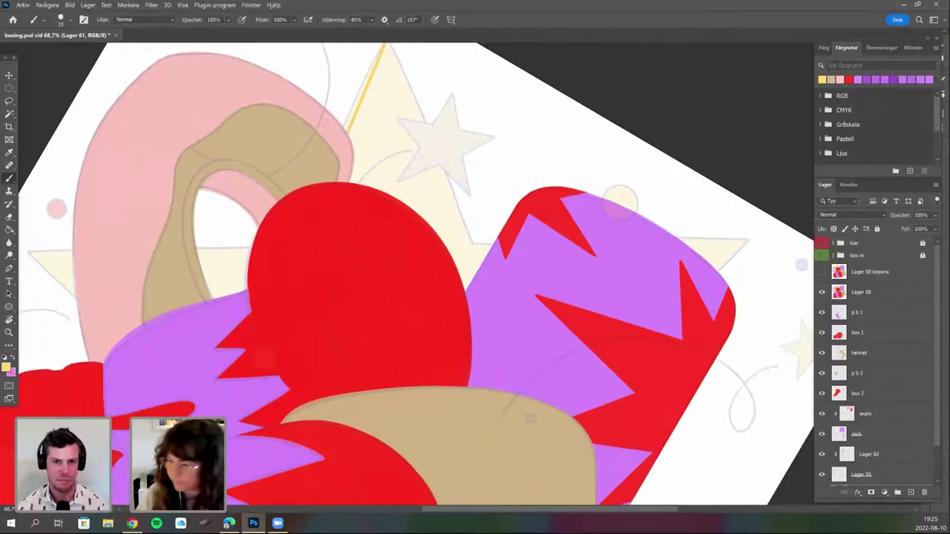
{"action": "left_click_drag", "start_coordinate": [529, 325], "coordinate": [540, 328]}
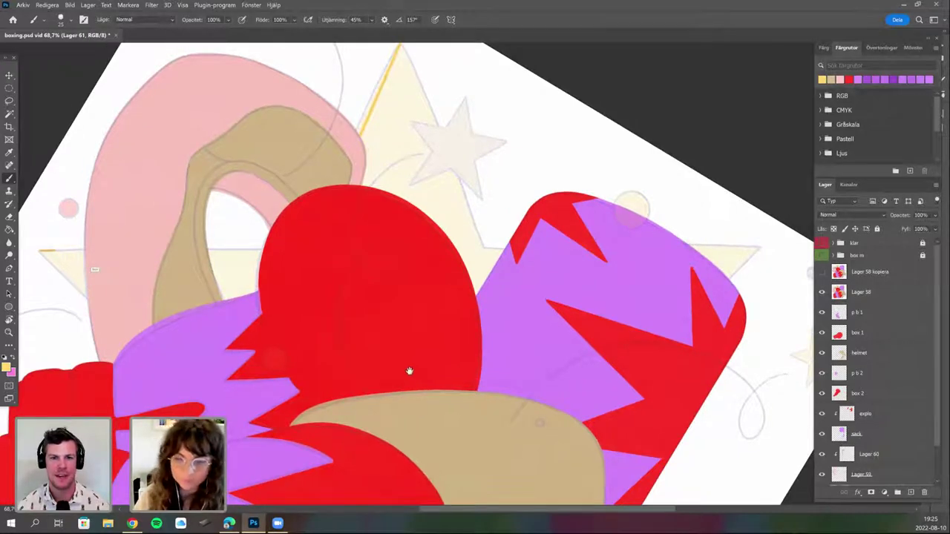
{"action": "left_click_drag", "start_coordinate": [300, 426], "coordinate": [275, 437]}
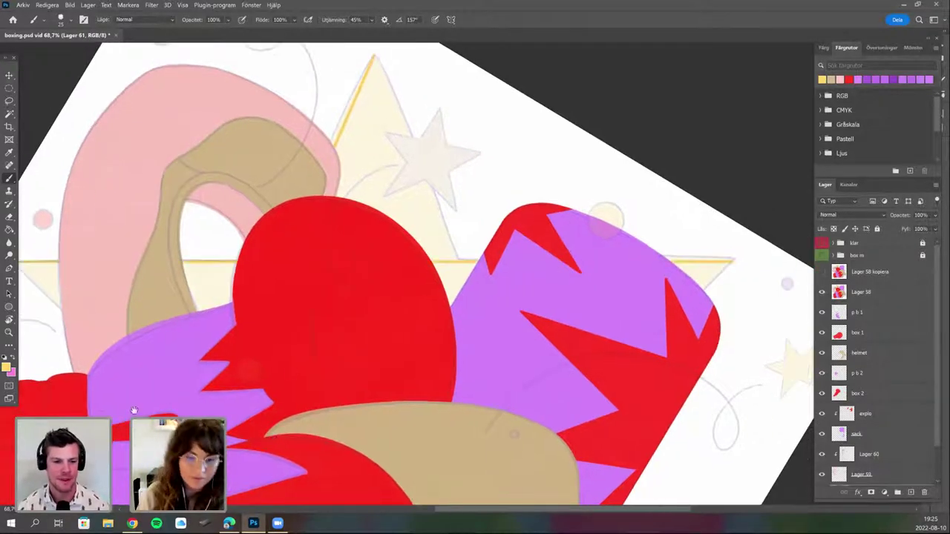
Draw a straight yellow stroke down the right edge of the tall spike, passing behind the grey star.
{"action": "left_click_drag", "start_coordinate": [416, 274], "coordinate": [315, 247]}
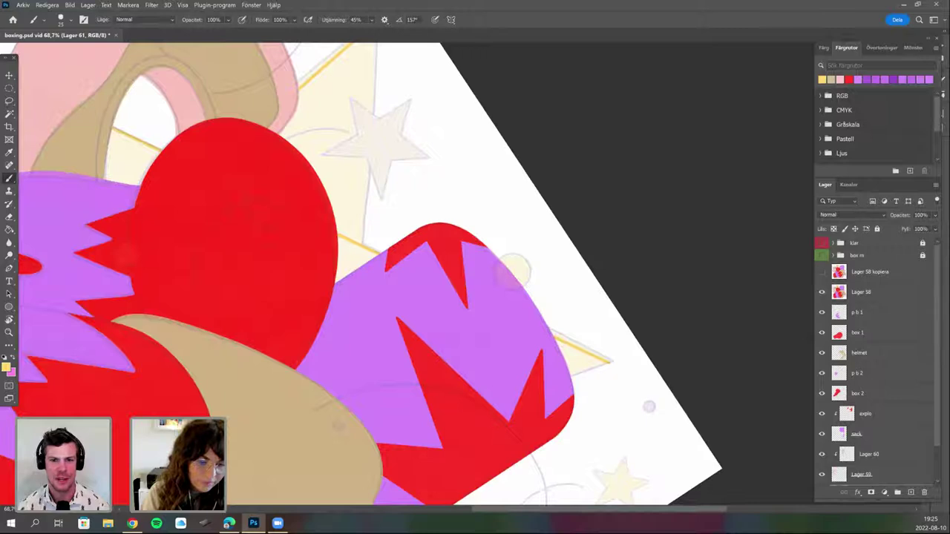
{"action": "left_click_drag", "start_coordinate": [620, 313], "coordinate": [285, 395]}
{"action": "left_click_drag", "start_coordinate": [271, 384], "coordinate": [286, 395]}
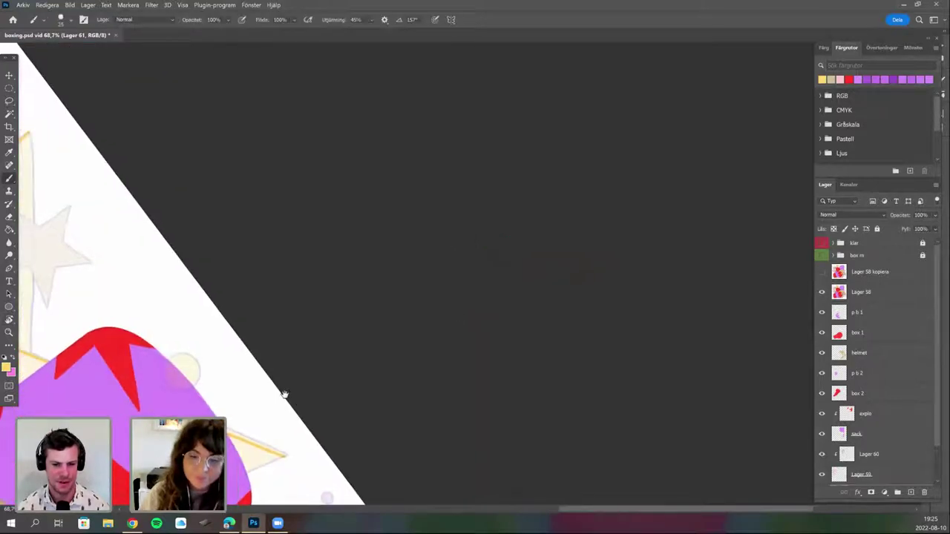
{"action": "left_click_drag", "start_coordinate": [31, 219], "coordinate": [237, 193]}
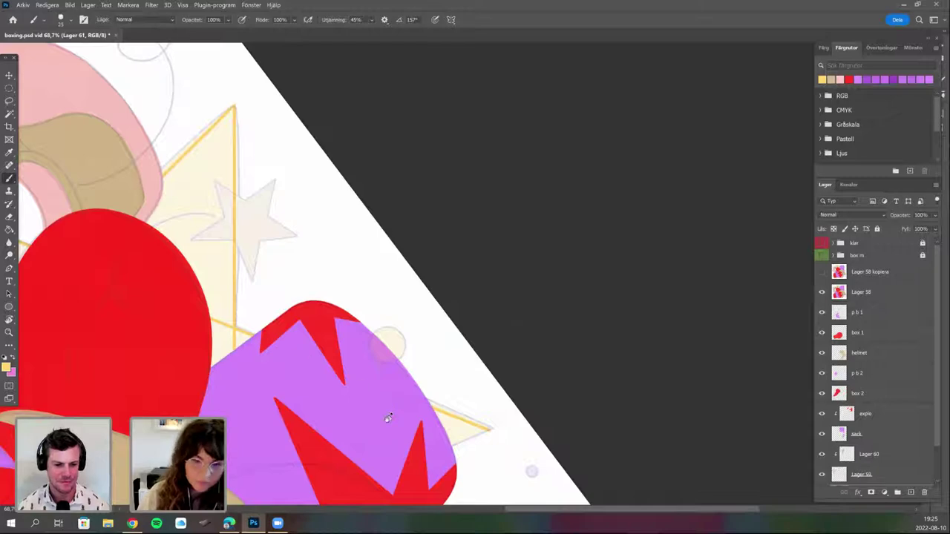
{"action": "left_click_drag", "start_coordinate": [166, 498], "coordinate": [291, 439]}
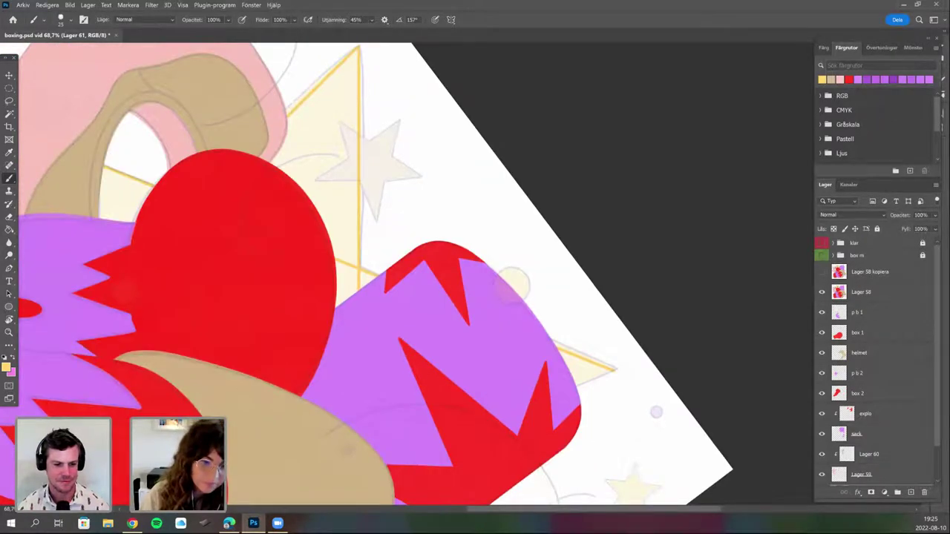
Outline the lower edge of the small background spike sticking out beside the helmet in yellow.
{"action": "key", "text": "r"}
{"action": "left_click_drag", "start_coordinate": [564, 275], "coordinate": [556, 315]}
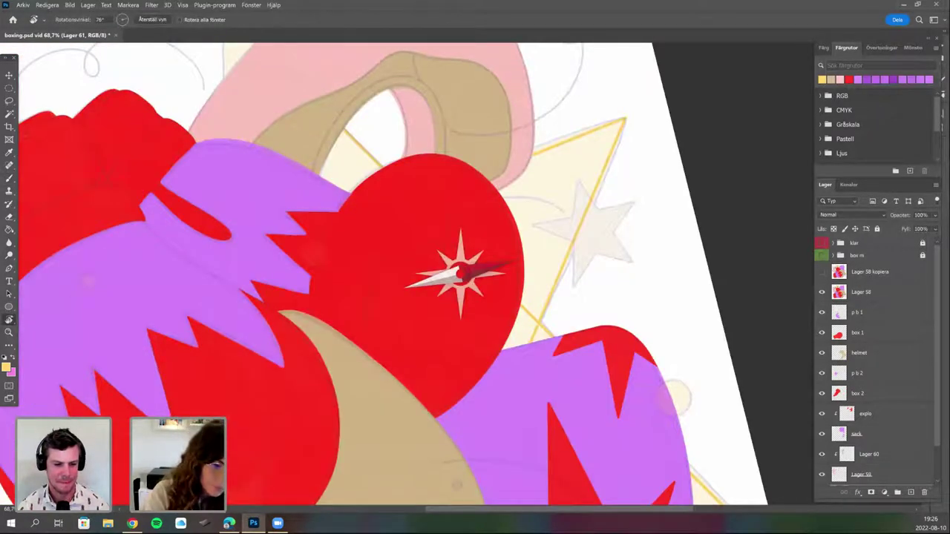
{"action": "left_click_drag", "start_coordinate": [511, 264], "coordinate": [515, 264]}
{"action": "key", "text": "b"}
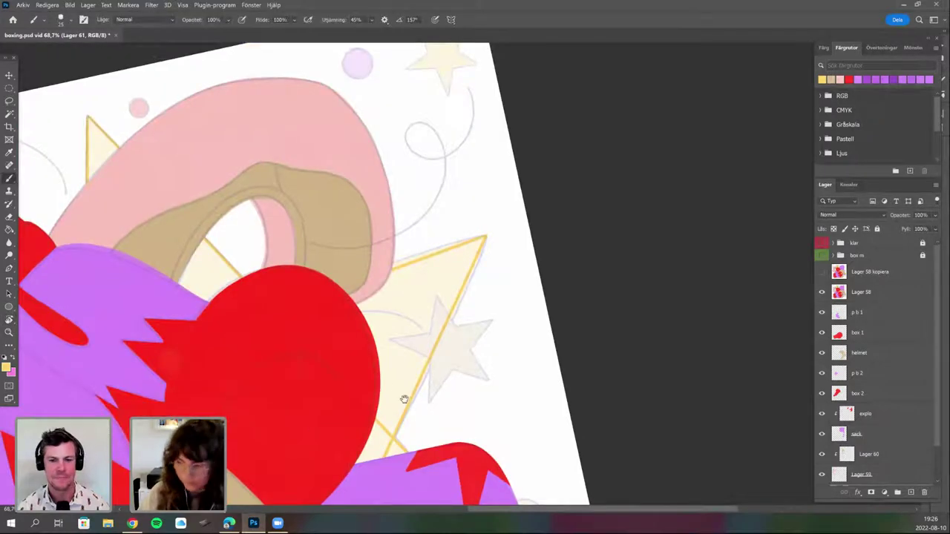
{"action": "left_click_drag", "start_coordinate": [495, 397], "coordinate": [488, 286]}
{"action": "key", "text": "r"}
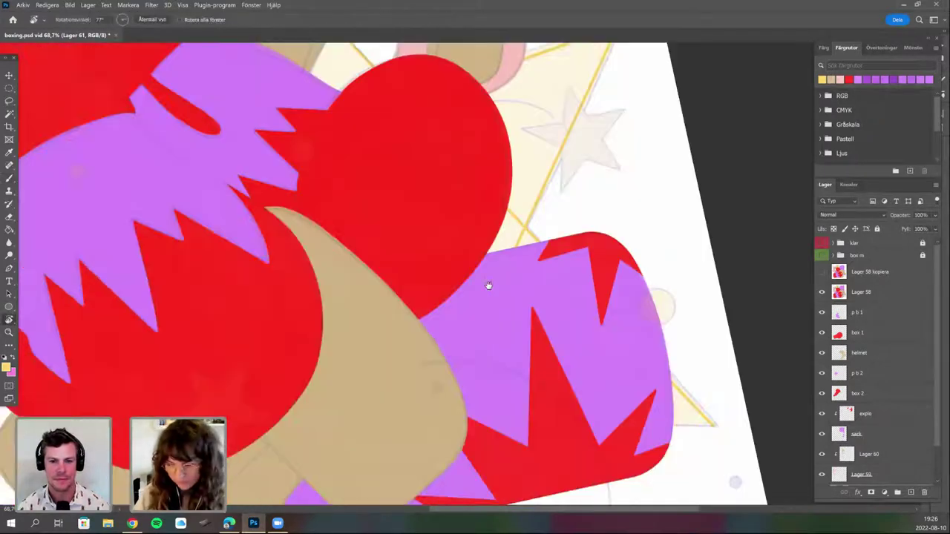
{"action": "key", "text": "b"}
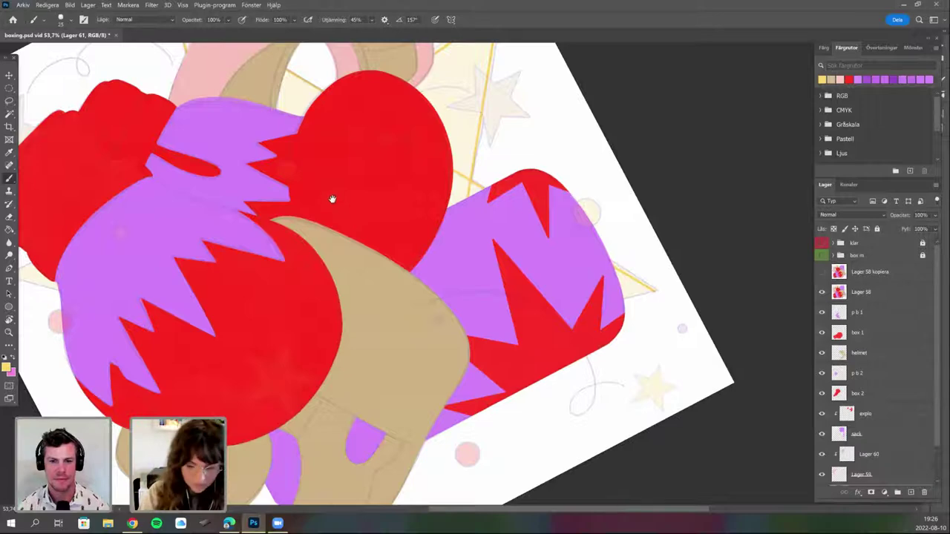
{"action": "scroll", "coordinate": [330, 305], "scroll_direction": "down", "scroll_amount": 2}
{"action": "scroll", "coordinate": [329, 344], "scroll_direction": "up", "scroll_amount": 1}
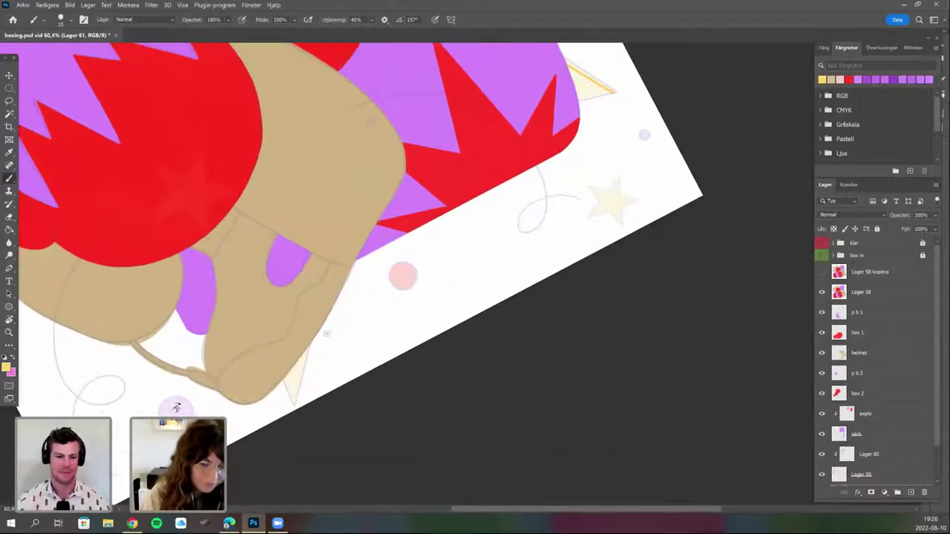
{"action": "scroll", "coordinate": [326, 334], "scroll_direction": "up", "scroll_amount": 3}
{"action": "key", "text": "r"}
{"action": "mouse_move", "coordinate": [94, 318]}
{"action": "left_mouse_down"}
{"action": "mouse_move", "coordinate": [95, 294]}
{"action": "mouse_move", "coordinate": [110, 304]}
{"action": "mouse_move", "coordinate": [98, 375]}
{"action": "mouse_move", "coordinate": [99, 366]}
{"action": "left_mouse_up"}
{"action": "key", "text": "b"}
{"action": "key", "text": "r"}
{"action": "key", "text": "b"}
{"action": "mouse_move", "coordinate": [190, 350]}
{"action": "left_mouse_down"}
{"action": "mouse_move", "coordinate": [350, 372]}
{"action": "mouse_move", "coordinate": [417, 397]}
{"action": "left_mouse_up"}
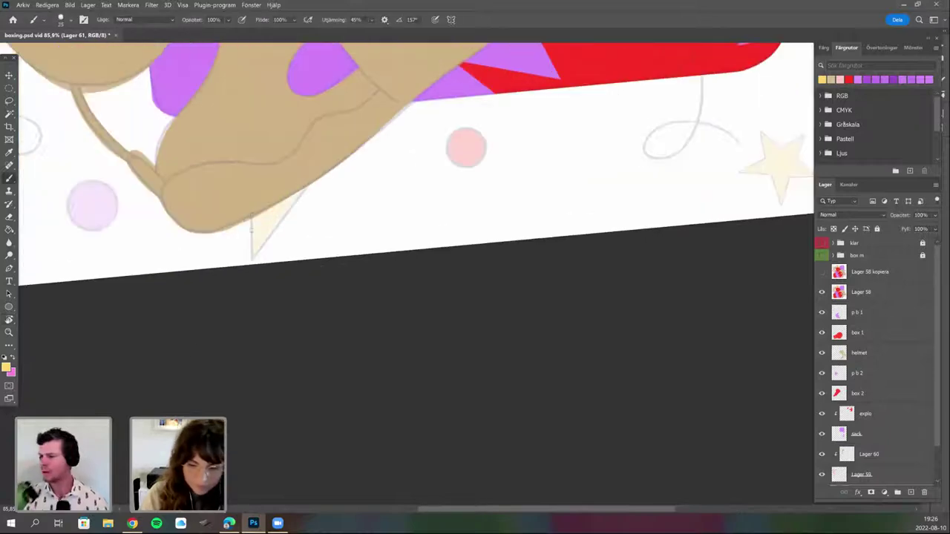
{"action": "left_click_drag", "start_coordinate": [251, 221], "coordinate": [252, 254]}
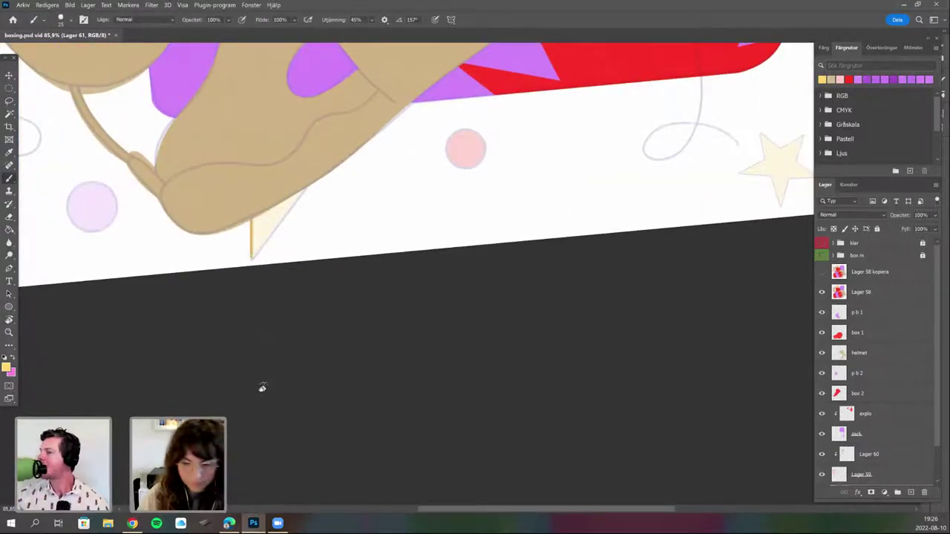
Outline the upper edge of the small spike beside the helmet so its two edges meet at the tip.
{"action": "key", "text": "r"}
{"action": "left_click_drag", "start_coordinate": [262, 388], "coordinate": [345, 458]}
{"action": "mouse_move", "coordinate": [408, 381]}
{"action": "left_mouse_down"}
{"action": "mouse_move", "coordinate": [147, 310]}
{"action": "mouse_move", "coordinate": [135, 384]}
{"action": "mouse_move", "coordinate": [143, 405]}
{"action": "mouse_move", "coordinate": [157, 394]}
{"action": "mouse_move", "coordinate": [325, 379]}
{"action": "left_mouse_up"}
{"action": "key", "text": "r"}
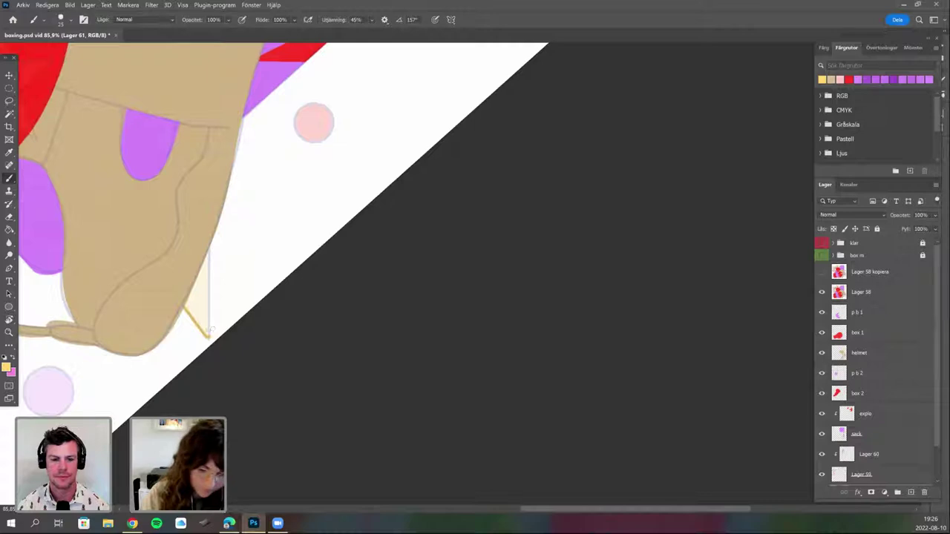
{"action": "left_click_drag", "start_coordinate": [208, 317], "coordinate": [212, 180]}
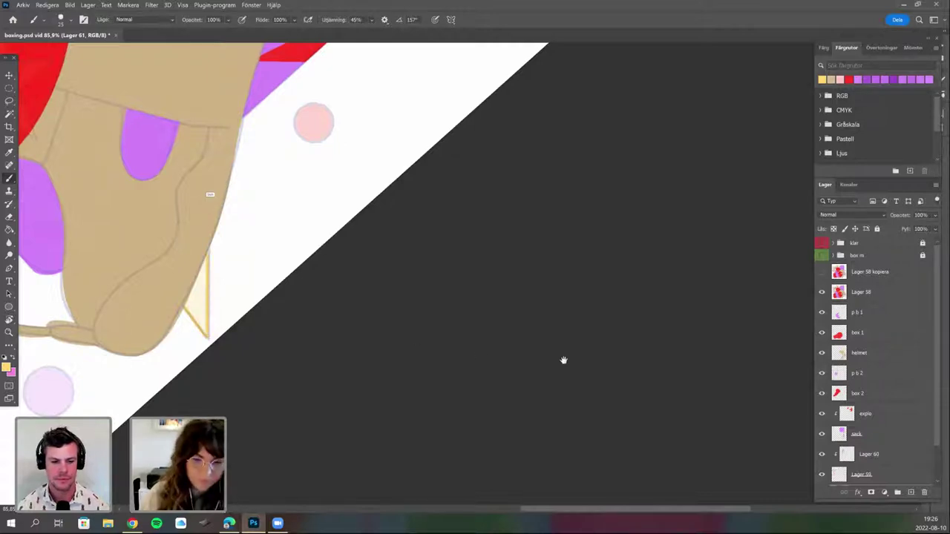
Outline the left edge of the background spike beneath the red and purple gloves with a straight yellow stroke.
{"action": "left_click_drag", "start_coordinate": [452, 300], "coordinate": [577, 364]}
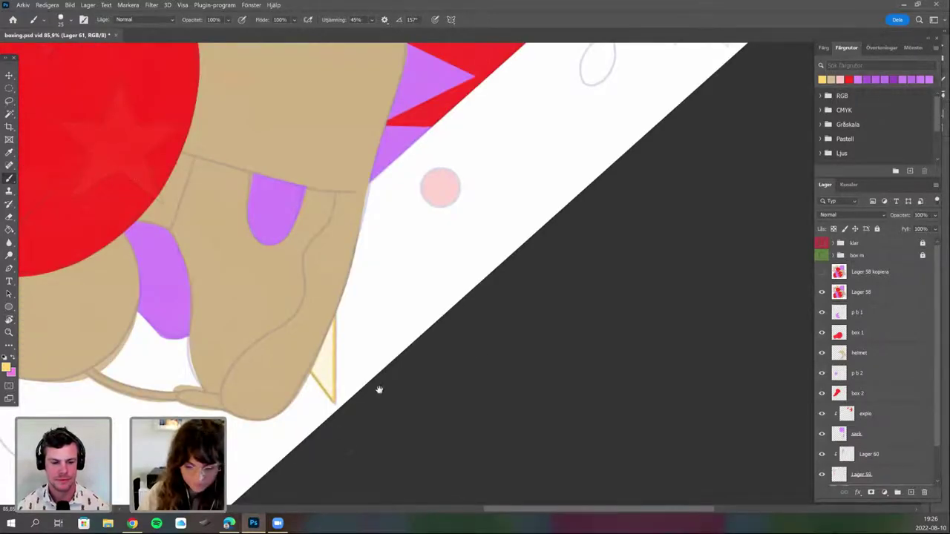
{"action": "left_click_drag", "start_coordinate": [379, 391], "coordinate": [854, 458]}
{"action": "key", "text": "r"}
{"action": "left_click_drag", "start_coordinate": [162, 372], "coordinate": [164, 383]}
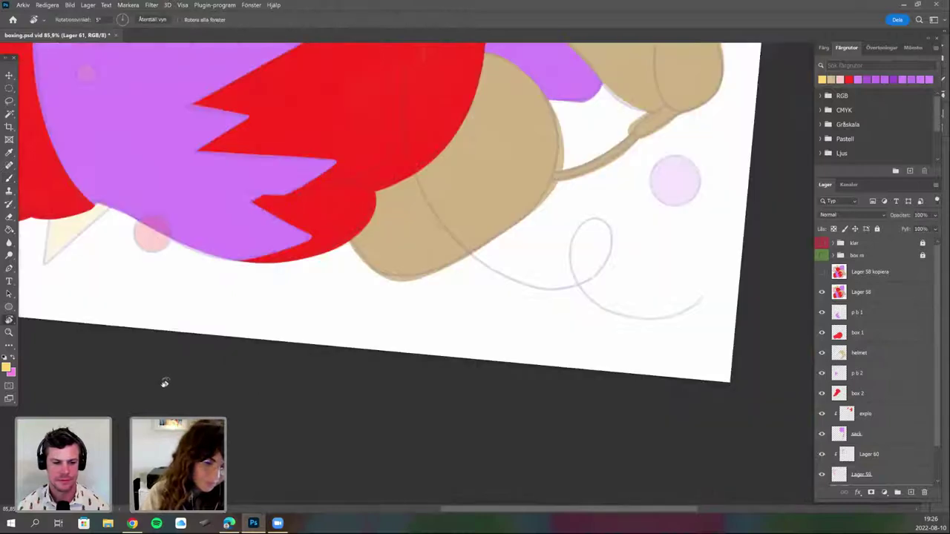
{"action": "key", "text": "Escape"}
{"action": "key", "text": "b"}
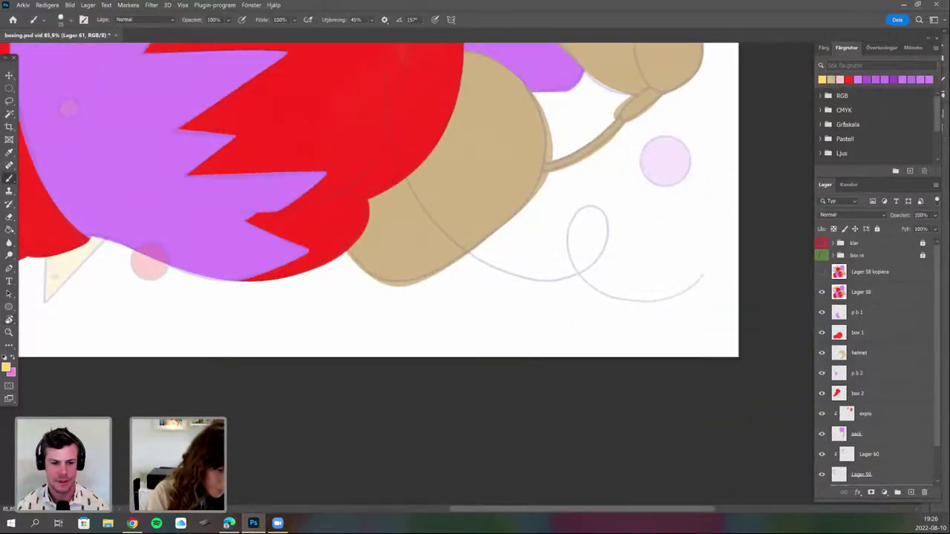
{"action": "left_click_drag", "start_coordinate": [168, 389], "coordinate": [180, 384]}
{"action": "left_click_drag", "start_coordinate": [184, 350], "coordinate": [222, 364]}
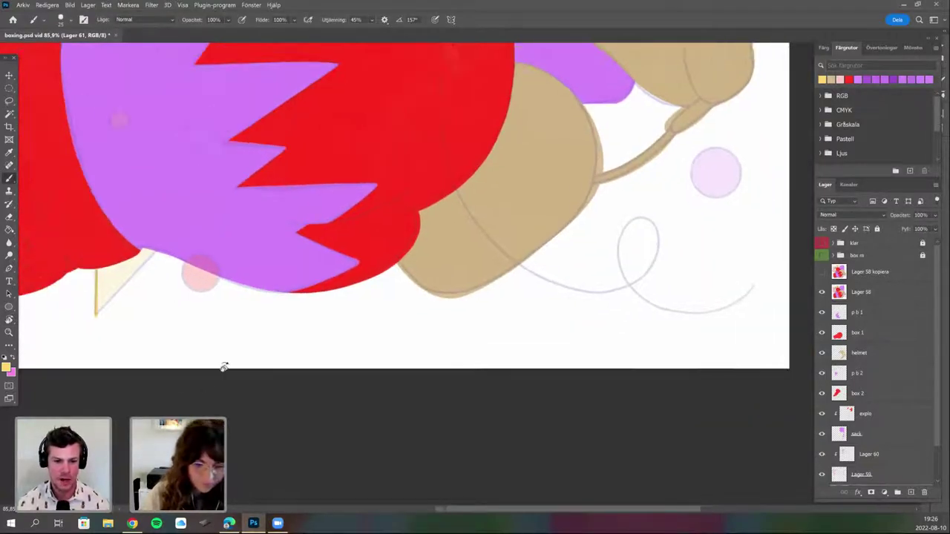
Outline the right edge of the spike beneath the gloves, joining it to the left edge at the tip.
{"action": "key", "text": "r"}
{"action": "left_click_drag", "start_coordinate": [174, 205], "coordinate": [182, 362]}
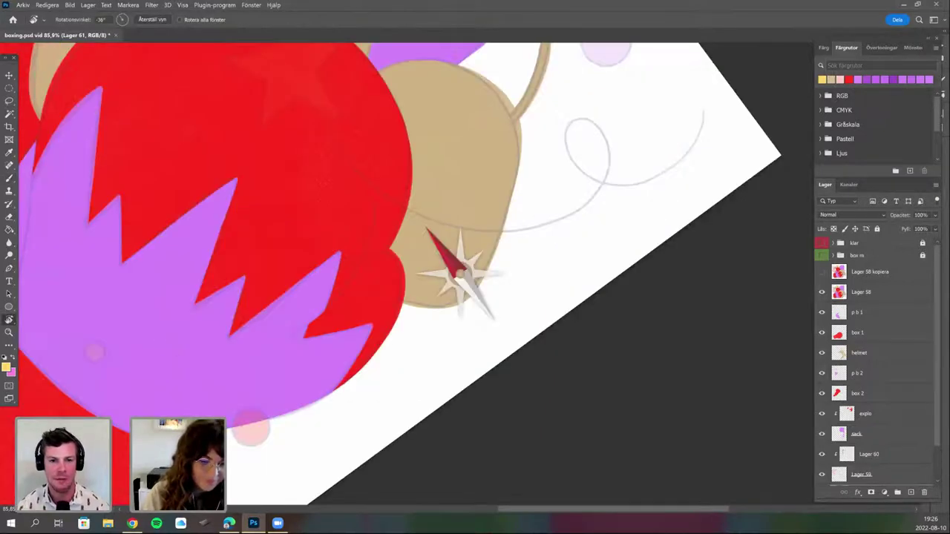
{"action": "mouse_move", "coordinate": [144, 394]}
{"action": "left_mouse_down"}
{"action": "mouse_move", "coordinate": [127, 365]}
{"action": "mouse_move", "coordinate": [205, 407]}
{"action": "left_mouse_up"}
{"action": "key", "text": "r"}
{"action": "left_click_drag", "start_coordinate": [132, 332], "coordinate": [130, 341]}
{"action": "left_click_drag", "start_coordinate": [184, 416], "coordinate": [102, 357]}
{"action": "key", "text": "r"}
{"action": "left_click_drag", "start_coordinate": [73, 315], "coordinate": [121, 263]}
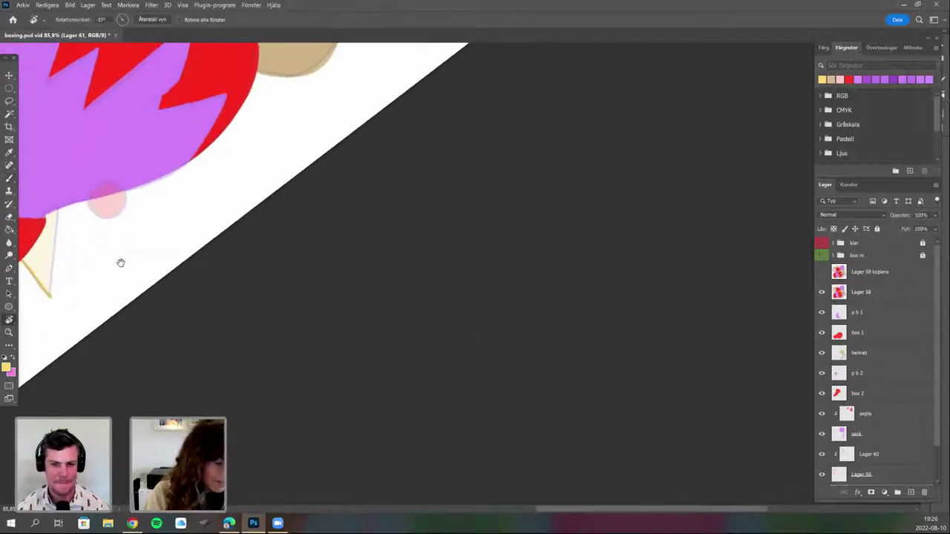
{"action": "mouse_move", "coordinate": [89, 291]}
{"action": "left_mouse_down"}
{"action": "mouse_move", "coordinate": [85, 274]}
{"action": "mouse_move", "coordinate": [81, 302]}
{"action": "left_mouse_up"}
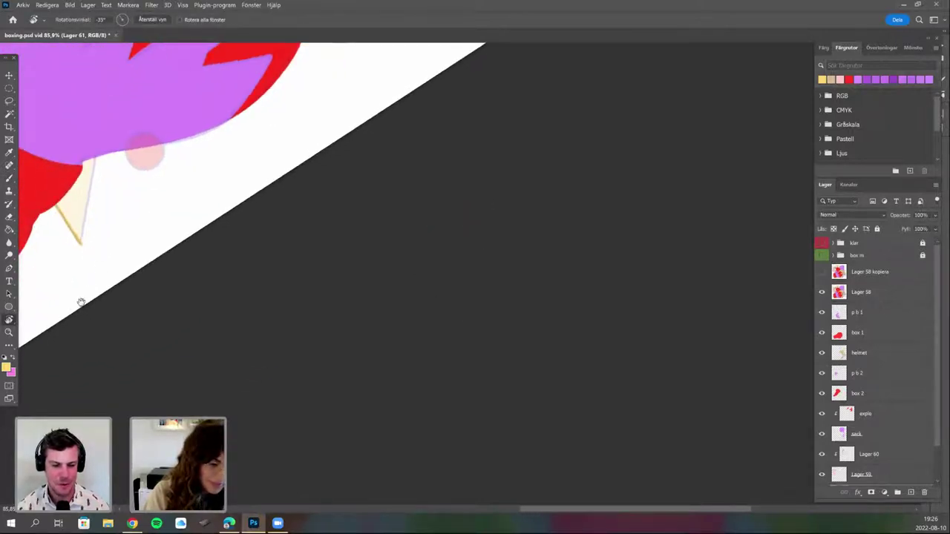
{"action": "scroll", "coordinate": [74, 306], "scroll_direction": "right", "scroll_amount": 2}
{"action": "scroll", "coordinate": [52, 300], "scroll_direction": "right", "scroll_amount": 2}
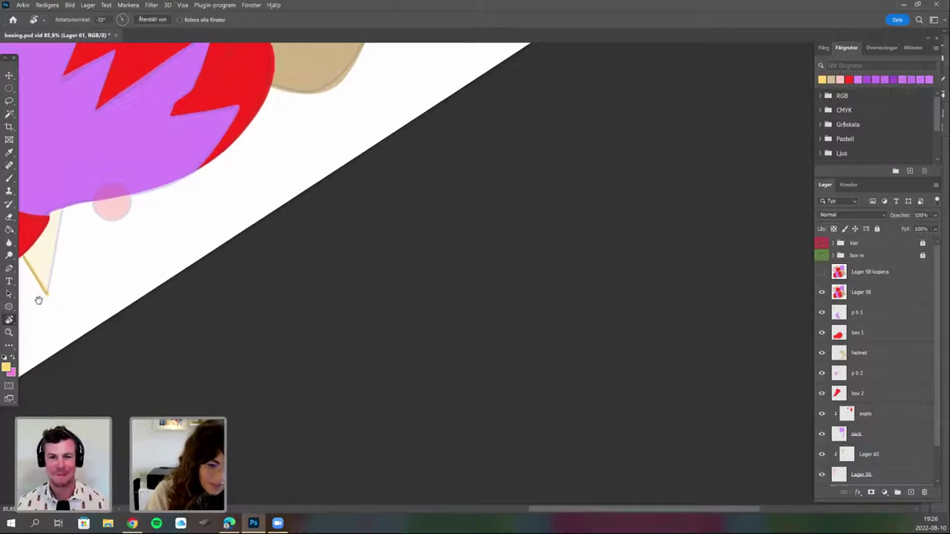
{"action": "left_click_drag", "start_coordinate": [40, 305], "coordinate": [47, 370]}
{"action": "scroll", "coordinate": [126, 335], "scroll_direction": "left", "scroll_amount": 2}
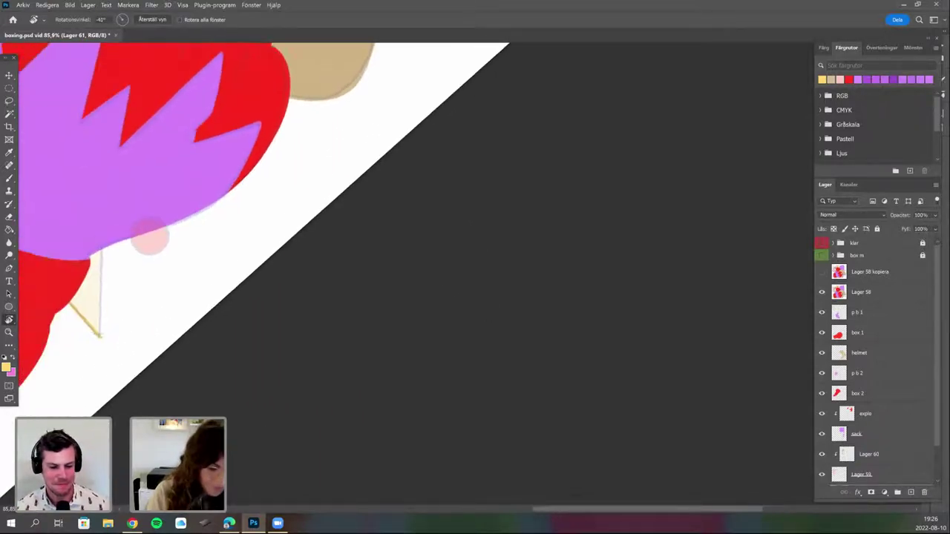
{"action": "key", "text": "b"}
{"action": "mouse_move", "coordinate": [107, 252]}
{"action": "left_mouse_down"}
{"action": "mouse_move", "coordinate": [105, 326]}
{"action": "mouse_move", "coordinate": [103, 249]}
{"action": "left_mouse_up"}
{"action": "left_click_drag", "start_coordinate": [458, 324], "coordinate": [492, 349]}
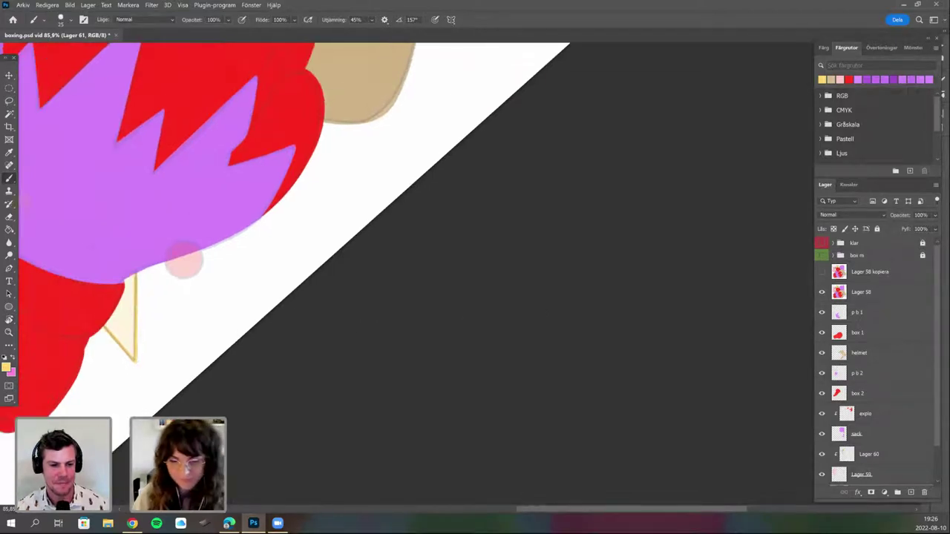
Hide the Lager 58 reference layer so only the flat shapes and the yellow spike outlines show.
{"action": "scroll", "coordinate": [430, 314], "scroll_direction": "down", "scroll_amount": 5}
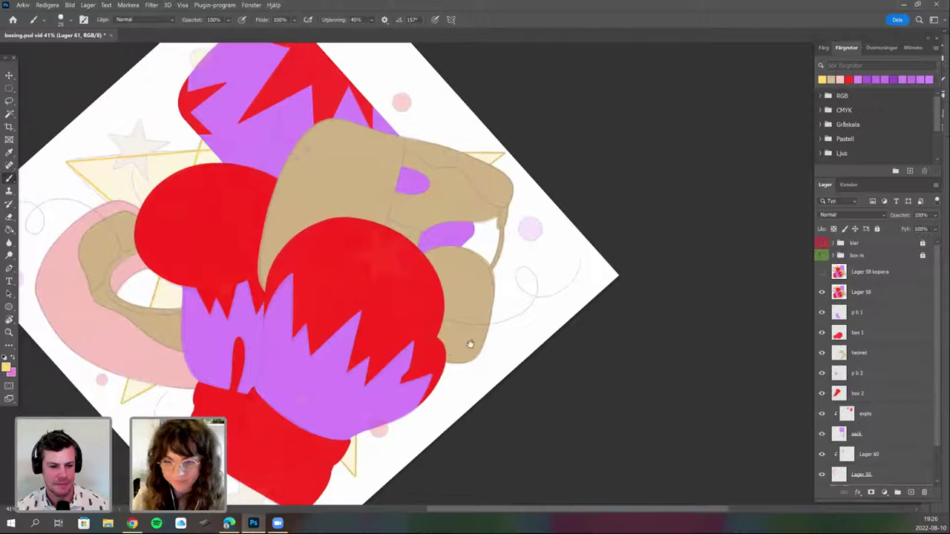
{"action": "left_click_drag", "start_coordinate": [471, 343], "coordinate": [469, 389]}
{"action": "left_click_drag", "start_coordinate": [390, 341], "coordinate": [438, 429]}
{"action": "scroll", "coordinate": [440, 373], "scroll_direction": "up", "scroll_amount": 1}
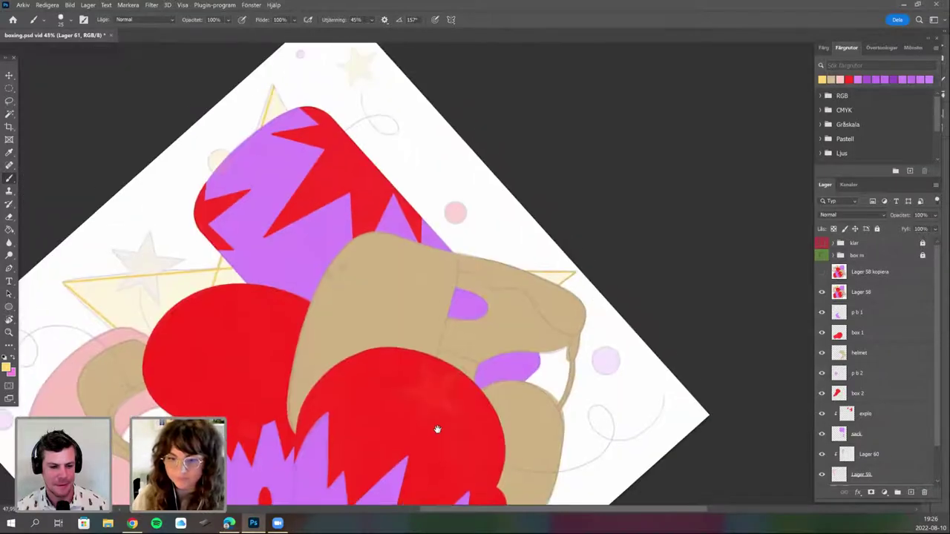
{"action": "left_click_drag", "start_coordinate": [319, 316], "coordinate": [184, 398]}
{"action": "key", "text": "r"}
{"action": "left_click_drag", "start_coordinate": [260, 121], "coordinate": [288, 56]}
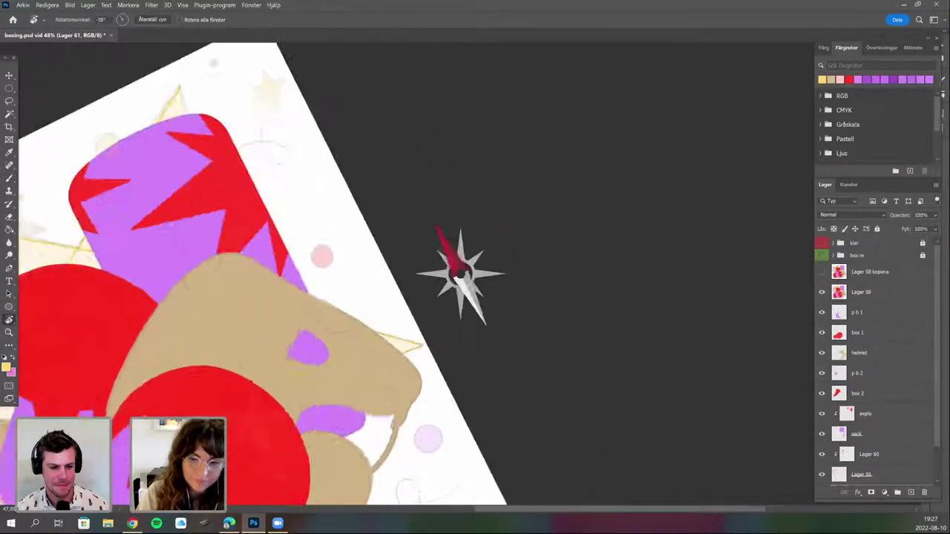
{"action": "left_click_drag", "start_coordinate": [309, 271], "coordinate": [328, 201]}
{"action": "key", "text": "b"}
{"action": "left_click_drag", "start_coordinate": [180, 369], "coordinate": [319, 326]}
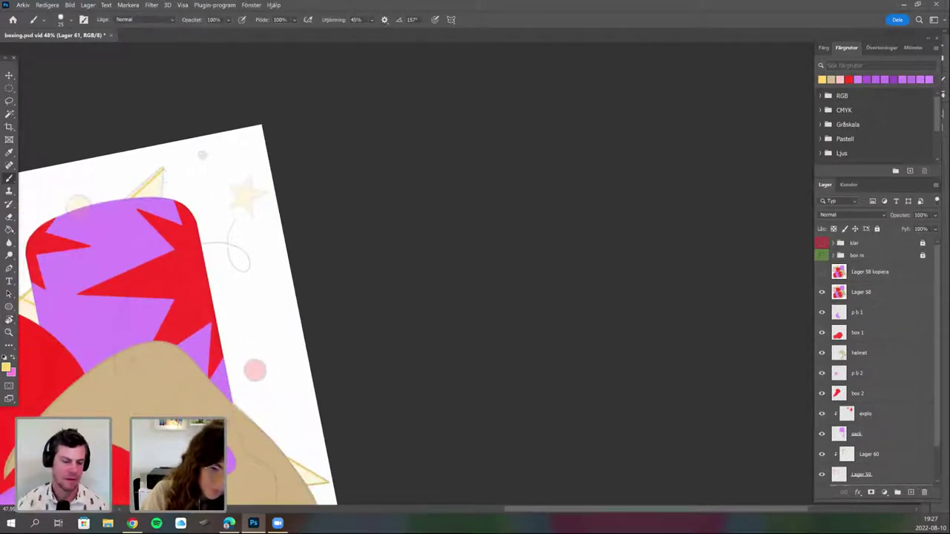
{"action": "left_click", "coordinate": [821, 292]}
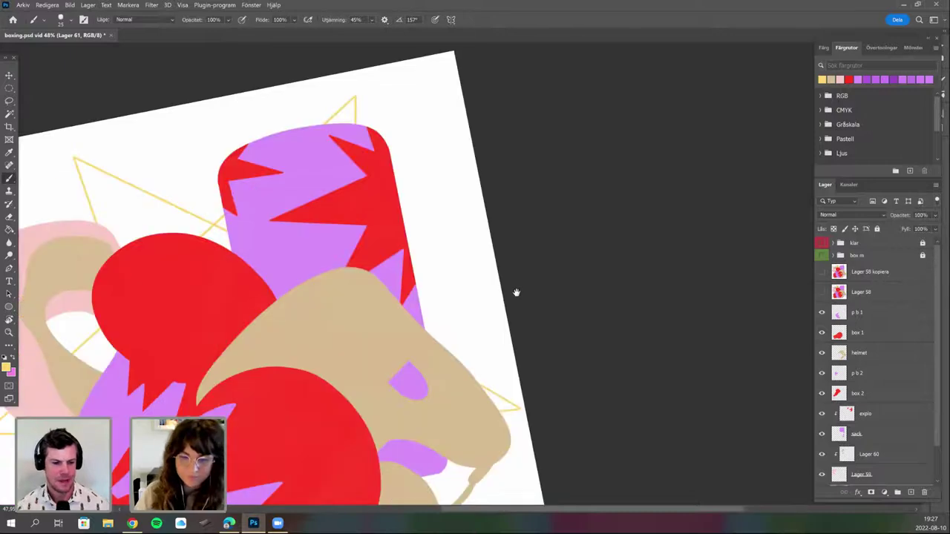
{"action": "left_click_drag", "start_coordinate": [179, 291], "coordinate": [384, 269]}
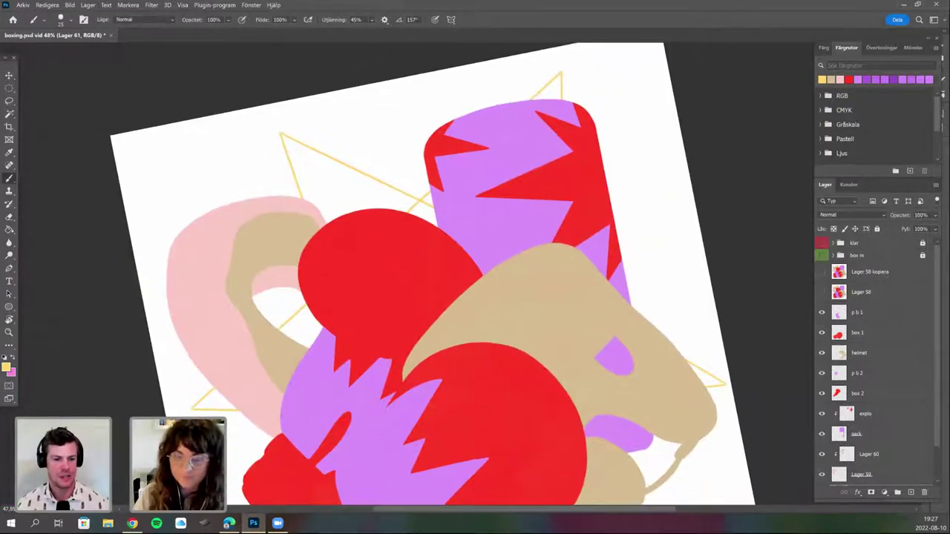
Fill the outlined spike above the punching bag with yellow, using a textured brush.
{"action": "scroll", "coordinate": [527, 127], "scroll_direction": "up", "scroll_amount": 3}
{"action": "scroll", "coordinate": [538, 113], "scroll_direction": "up", "scroll_amount": 4}
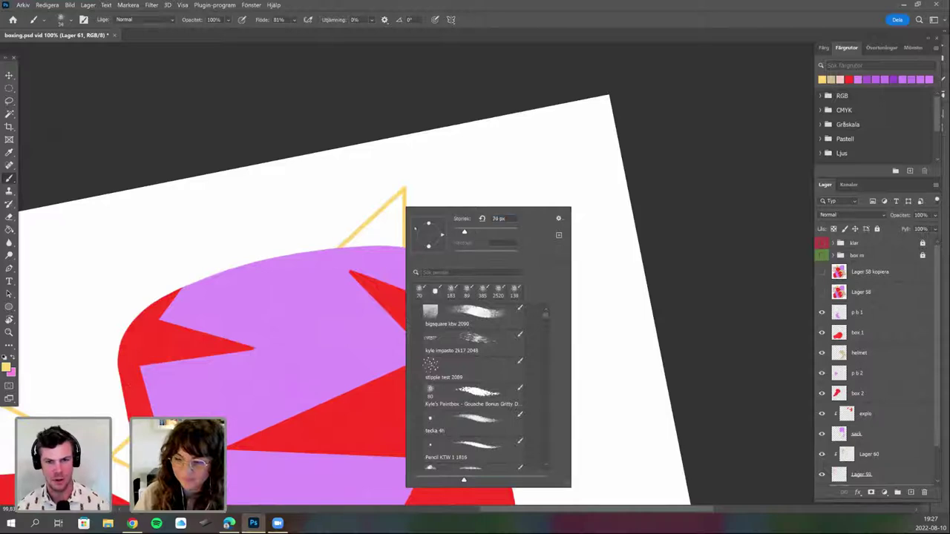
{"action": "mouse_move", "coordinate": [396, 222]}
{"action": "left_mouse_down"}
{"action": "mouse_move", "coordinate": [401, 245]}
{"action": "mouse_move", "coordinate": [401, 201]}
{"action": "mouse_move", "coordinate": [342, 250]}
{"action": "mouse_move", "coordinate": [394, 217]}
{"action": "mouse_move", "coordinate": [382, 244]}
{"action": "mouse_move", "coordinate": [400, 209]}
{"action": "mouse_move", "coordinate": [385, 230]}
{"action": "left_mouse_up"}
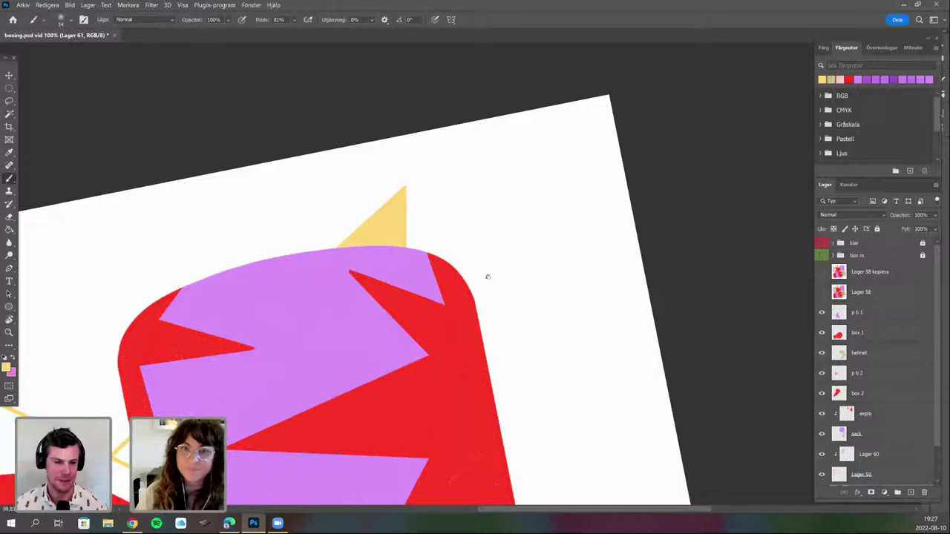
Paint yellow into the base of the large background spike, between the red glove and the punching bag.
{"action": "left_click_drag", "start_coordinate": [361, 451], "coordinate": [431, 397]}
{"action": "left_click_drag", "start_coordinate": [349, 408], "coordinate": [384, 383]}
{"action": "key", "text": "r"}
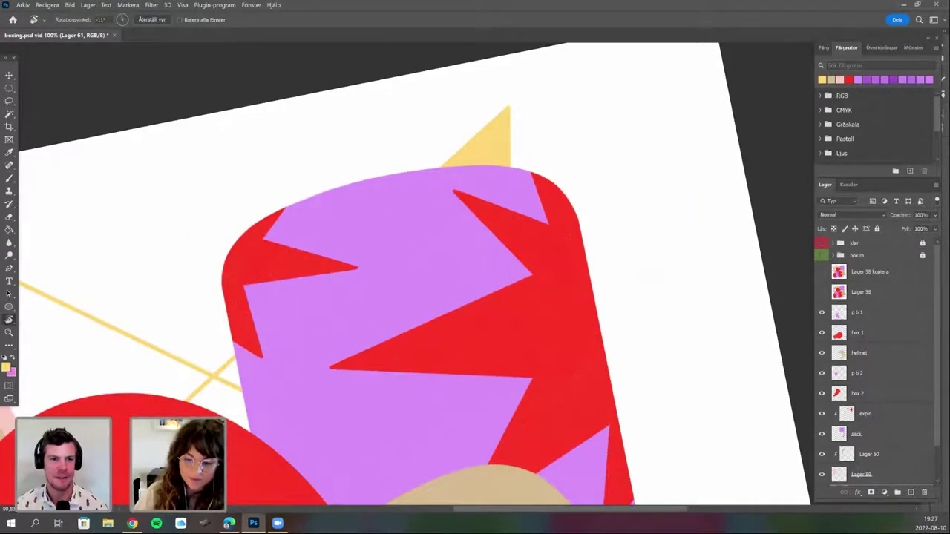
{"action": "left_click_drag", "start_coordinate": [261, 254], "coordinate": [272, 253]}
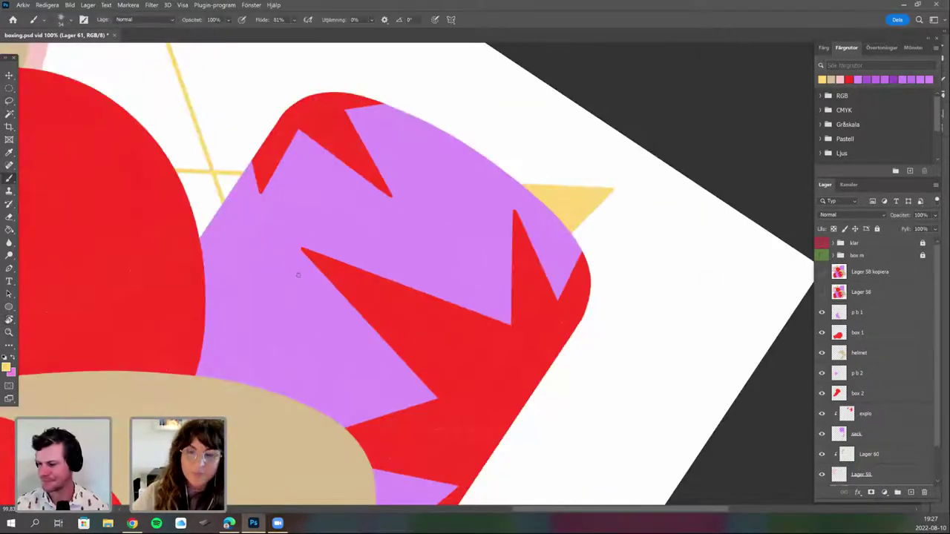
{"action": "left_click_drag", "start_coordinate": [177, 150], "coordinate": [217, 206]}
{"action": "mouse_move", "coordinate": [262, 255]}
{"action": "left_mouse_down"}
{"action": "mouse_move", "coordinate": [353, 360]}
{"action": "mouse_move", "coordinate": [334, 398]}
{"action": "mouse_move", "coordinate": [358, 416]}
{"action": "left_mouse_up"}
{"action": "key", "text": "Escape"}
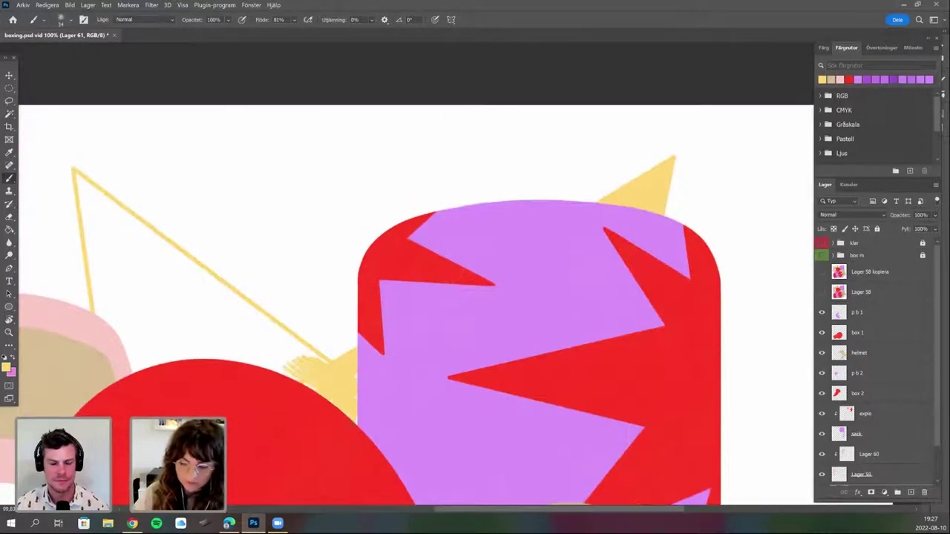
{"action": "mouse_move", "coordinate": [304, 379]}
{"action": "left_mouse_down"}
{"action": "mouse_move", "coordinate": [276, 345]}
{"action": "mouse_move", "coordinate": [325, 365]}
{"action": "mouse_move", "coordinate": [301, 343]}
{"action": "mouse_move", "coordinate": [337, 345]}
{"action": "left_mouse_up"}
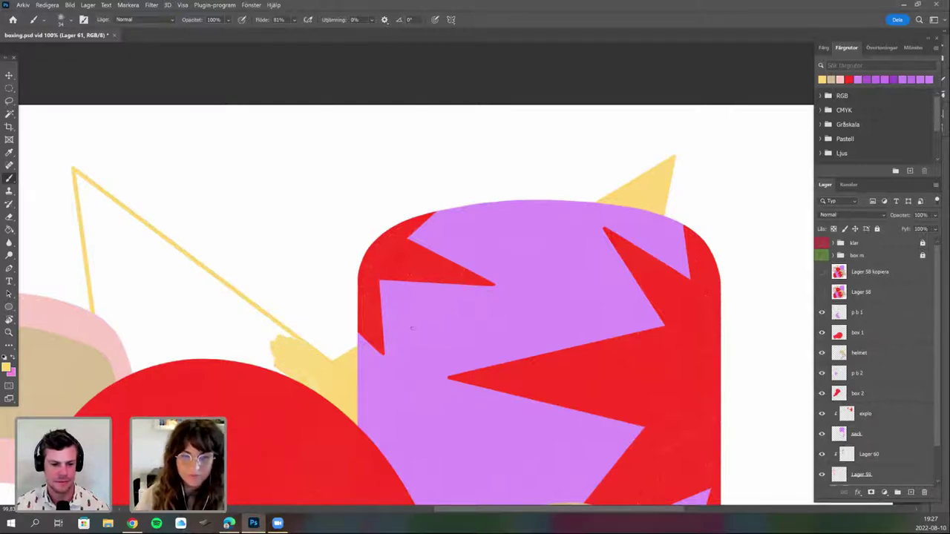
Thicken both outlines of the large spike inward with yellow brush strokes, up to and including its tip.
{"action": "left_click_drag", "start_coordinate": [413, 328], "coordinate": [424, 326]}
{"action": "scroll", "coordinate": [370, 374], "scroll_direction": "down", "scroll_amount": 2}
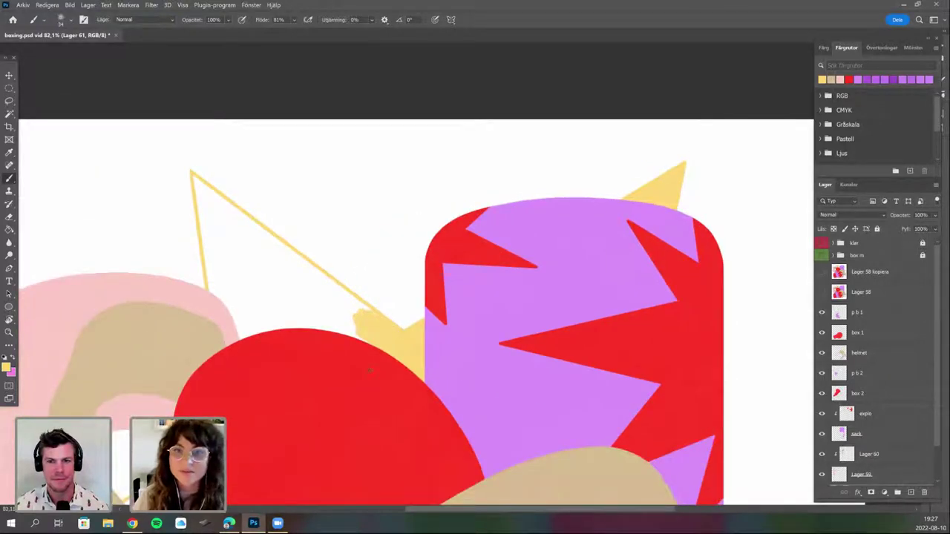
{"action": "key", "text": "r"}
{"action": "left_click_drag", "start_coordinate": [340, 243], "coordinate": [357, 257]}
{"action": "left_click_drag", "start_coordinate": [341, 224], "coordinate": [368, 184]}
{"action": "key", "text": "b"}
{"action": "mouse_move", "coordinate": [350, 260]}
{"action": "left_mouse_down"}
{"action": "mouse_move", "coordinate": [322, 193]}
{"action": "mouse_move", "coordinate": [352, 243]}
{"action": "left_mouse_up"}
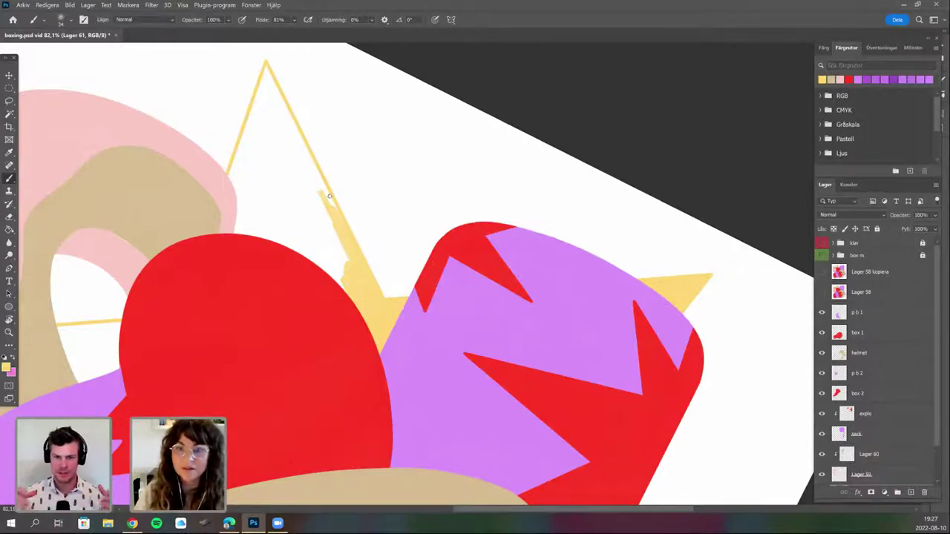
{"action": "scroll", "coordinate": [378, 346], "scroll_direction": "up", "scroll_amount": 2}
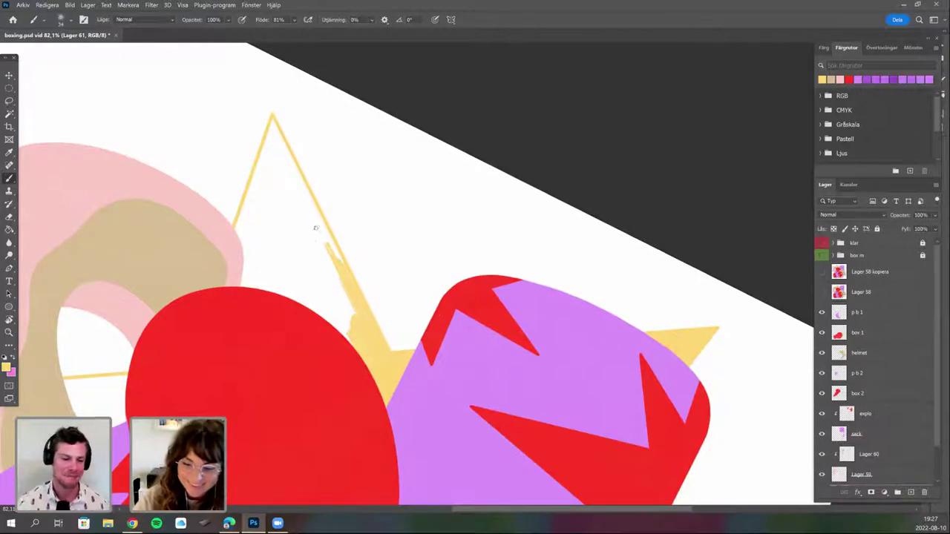
{"action": "left_click_drag", "start_coordinate": [342, 263], "coordinate": [288, 156]}
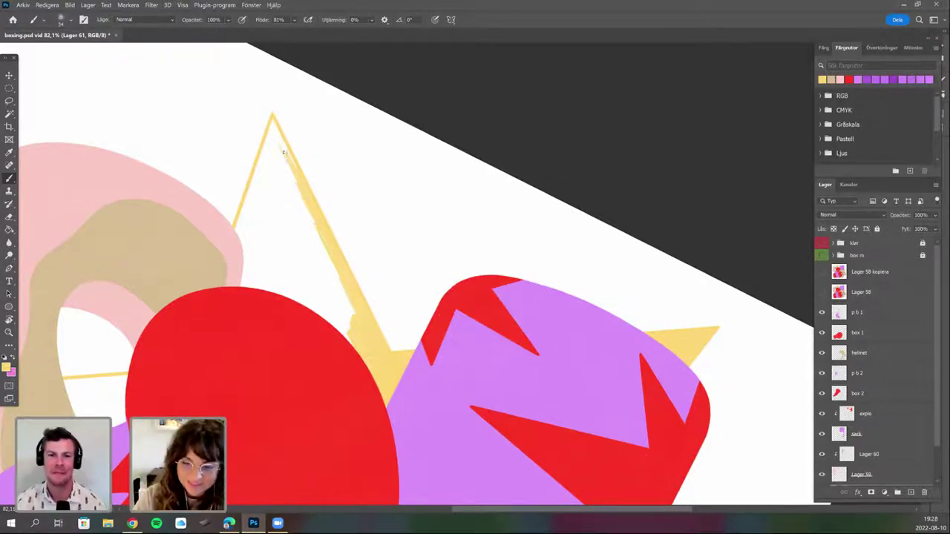
{"action": "mouse_move", "coordinate": [283, 151]}
{"action": "left_mouse_down"}
{"action": "mouse_move", "coordinate": [271, 121]}
{"action": "mouse_move", "coordinate": [276, 131]}
{"action": "mouse_move", "coordinate": [235, 230]}
{"action": "mouse_move", "coordinate": [246, 215]}
{"action": "mouse_move", "coordinate": [236, 236]}
{"action": "left_mouse_up"}
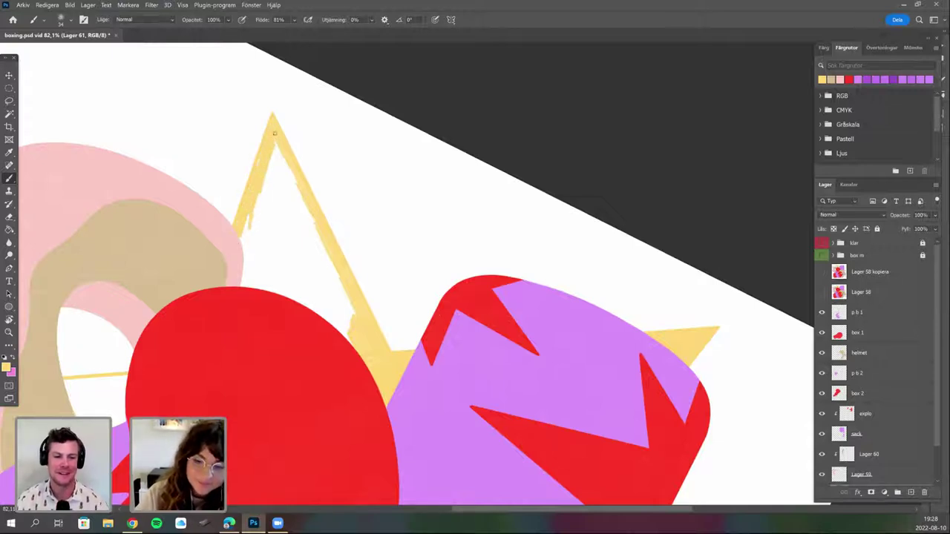
Fill the remaining interior of the large spike with yellow, using a larger brush.
{"action": "left_click_drag", "start_coordinate": [376, 265], "coordinate": [384, 260]}
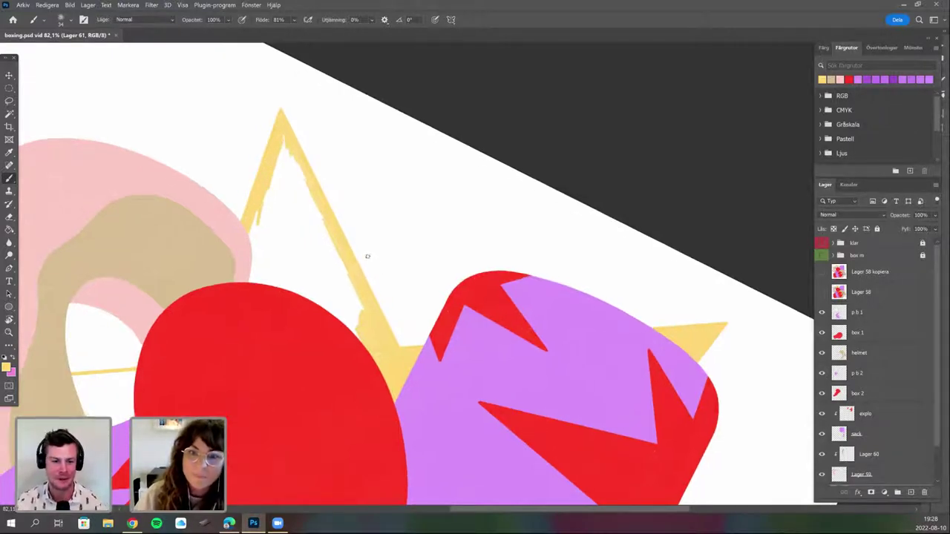
{"action": "right_click", "coordinate": [340, 225]}
{"action": "left_click", "coordinate": [417, 251]}
{"action": "mouse_move", "coordinate": [289, 178]}
{"action": "left_mouse_down"}
{"action": "mouse_move", "coordinate": [289, 142]}
{"action": "mouse_move", "coordinate": [311, 199]}
{"action": "left_mouse_up"}
{"action": "left_click_drag", "start_coordinate": [279, 169], "coordinate": [315, 236]}
{"action": "mouse_move", "coordinate": [304, 193]}
{"action": "left_mouse_down"}
{"action": "mouse_move", "coordinate": [325, 223]}
{"action": "mouse_move", "coordinate": [272, 188]}
{"action": "mouse_move", "coordinate": [250, 236]}
{"action": "mouse_move", "coordinate": [280, 166]}
{"action": "mouse_move", "coordinate": [261, 283]}
{"action": "mouse_move", "coordinate": [295, 227]}
{"action": "mouse_move", "coordinate": [294, 287]}
{"action": "mouse_move", "coordinate": [307, 232]}
{"action": "mouse_move", "coordinate": [314, 295]}
{"action": "mouse_move", "coordinate": [328, 238]}
{"action": "mouse_move", "coordinate": [338, 303]}
{"action": "mouse_move", "coordinate": [344, 287]}
{"action": "mouse_move", "coordinate": [362, 327]}
{"action": "mouse_move", "coordinate": [339, 245]}
{"action": "left_mouse_up"}
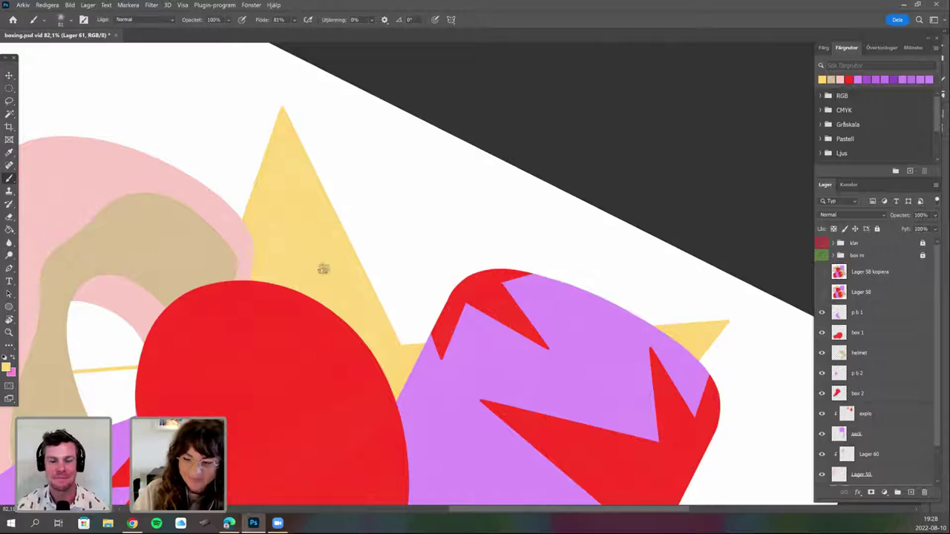
Fill the part of the background burst seen through the beige and pink shape's opening with yellow, between its outline and the glove.
{"action": "left_click_drag", "start_coordinate": [441, 392], "coordinate": [452, 388]}
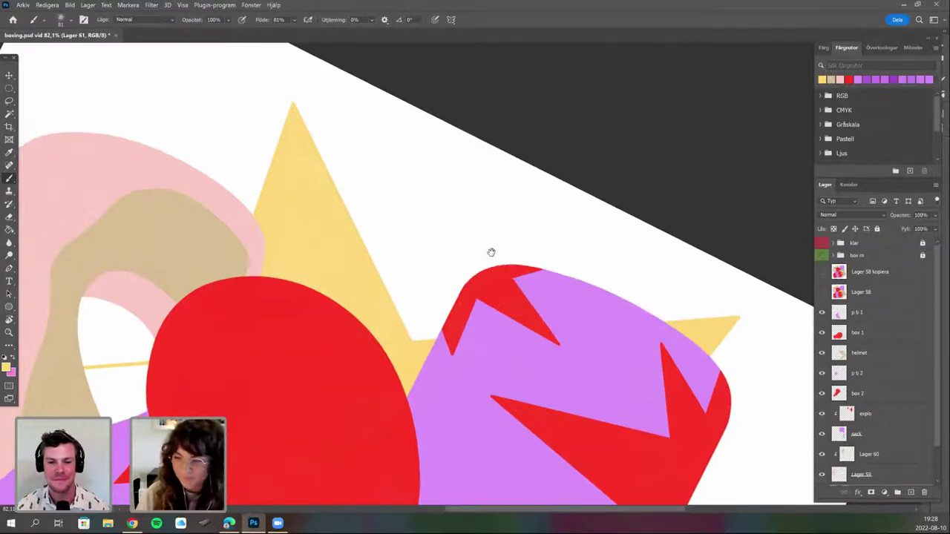
{"action": "left_click_drag", "start_coordinate": [435, 274], "coordinate": [431, 283]}
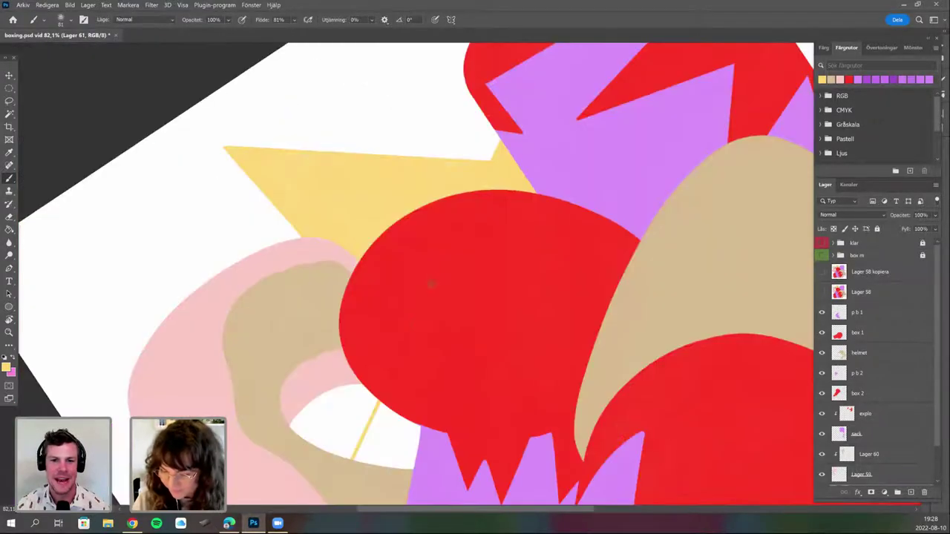
{"action": "scroll", "coordinate": [430, 325], "scroll_direction": "down", "scroll_amount": 3}
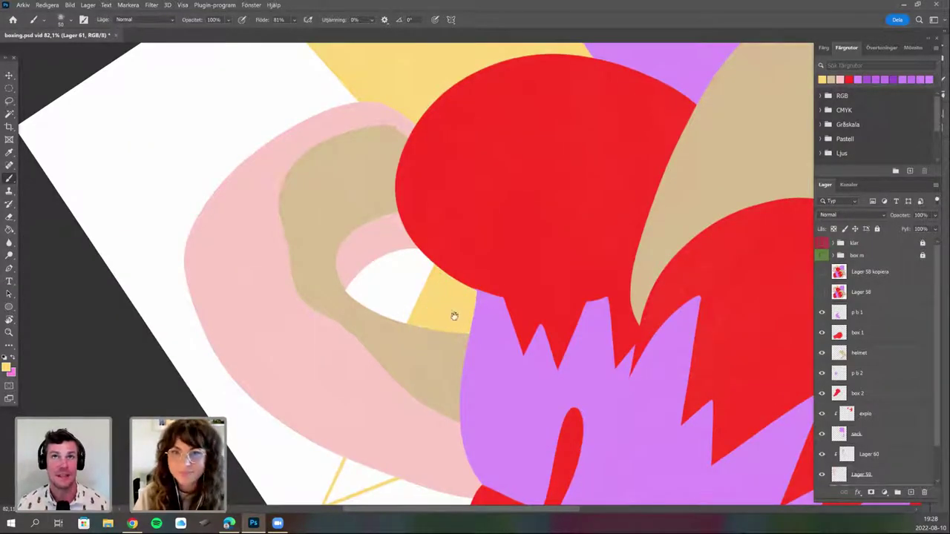
Fill the small spike beneath the pink shape with yellow, using a smaller brush for its narrow tip.
{"action": "scroll", "coordinate": [456, 237], "scroll_direction": "down", "scroll_amount": 2}
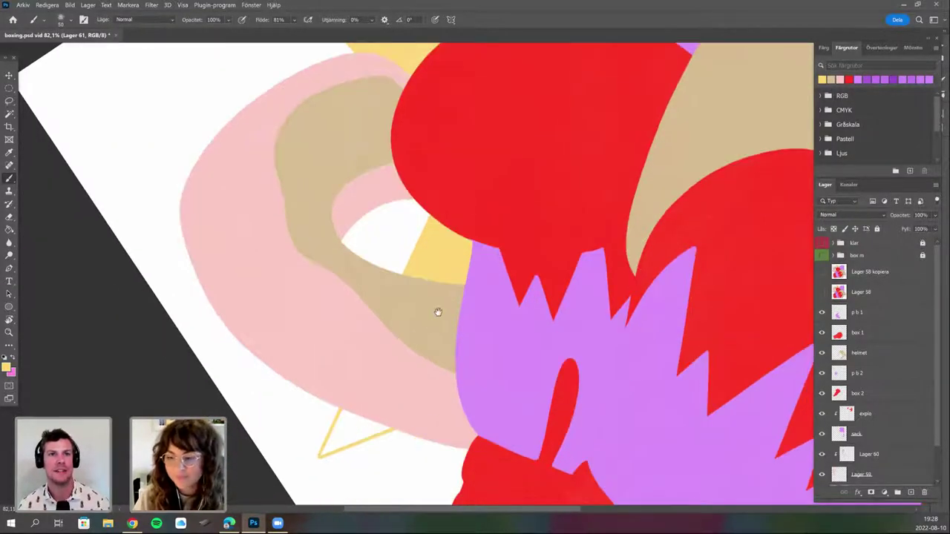
{"action": "scroll", "coordinate": [362, 343], "scroll_direction": "down", "scroll_amount": 1}
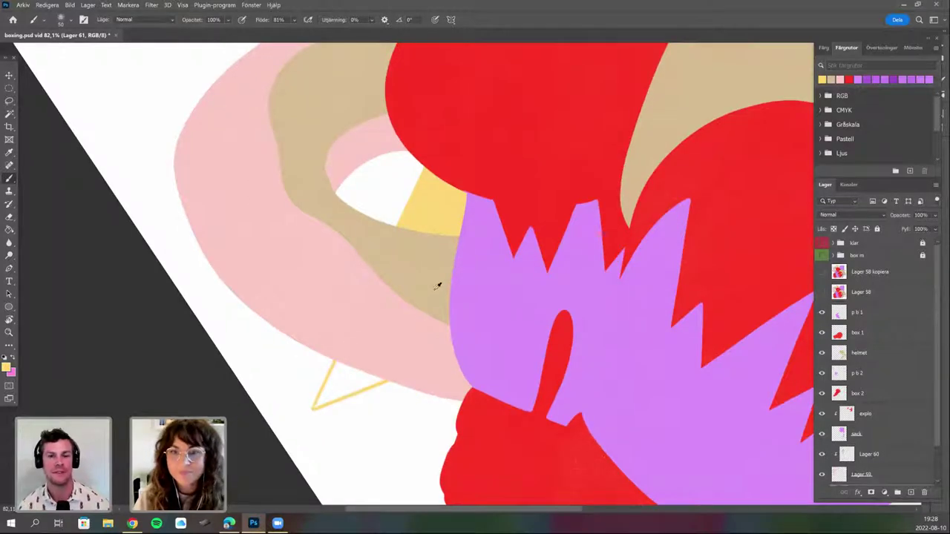
{"action": "scroll", "coordinate": [438, 282], "scroll_direction": "down", "scroll_amount": 1}
{"action": "scroll", "coordinate": [444, 386], "scroll_direction": "up", "scroll_amount": 1}
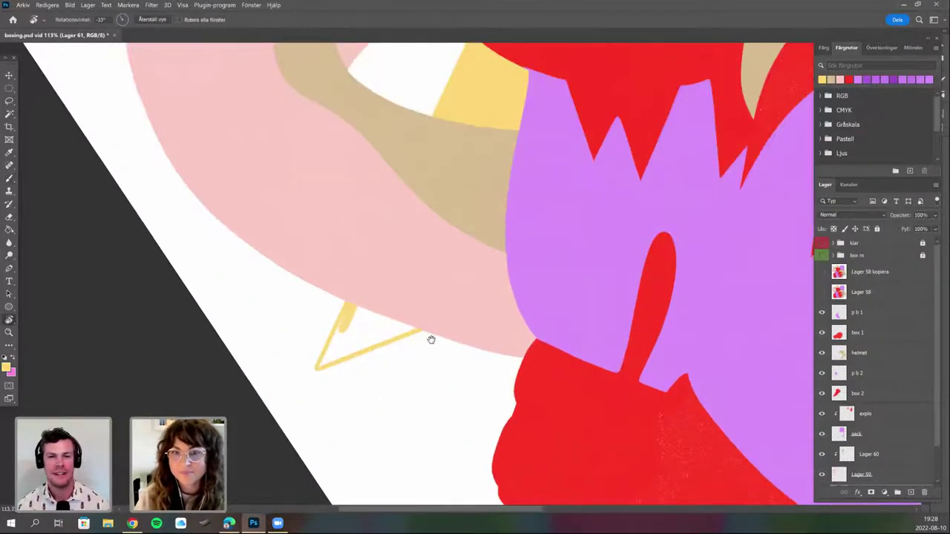
{"action": "scroll", "coordinate": [430, 257], "scroll_direction": "up", "scroll_amount": 1}
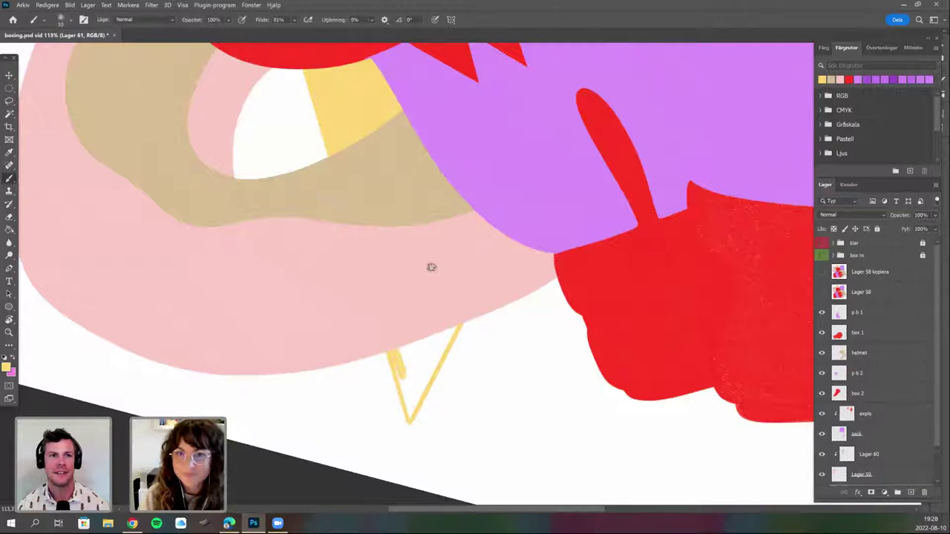
{"action": "scroll", "coordinate": [431, 267], "scroll_direction": "down", "scroll_amount": 1}
{"action": "mouse_move", "coordinate": [394, 339]}
{"action": "left_mouse_down"}
{"action": "mouse_move", "coordinate": [418, 327]}
{"action": "mouse_move", "coordinate": [393, 346]}
{"action": "mouse_move", "coordinate": [408, 311]}
{"action": "left_mouse_up"}
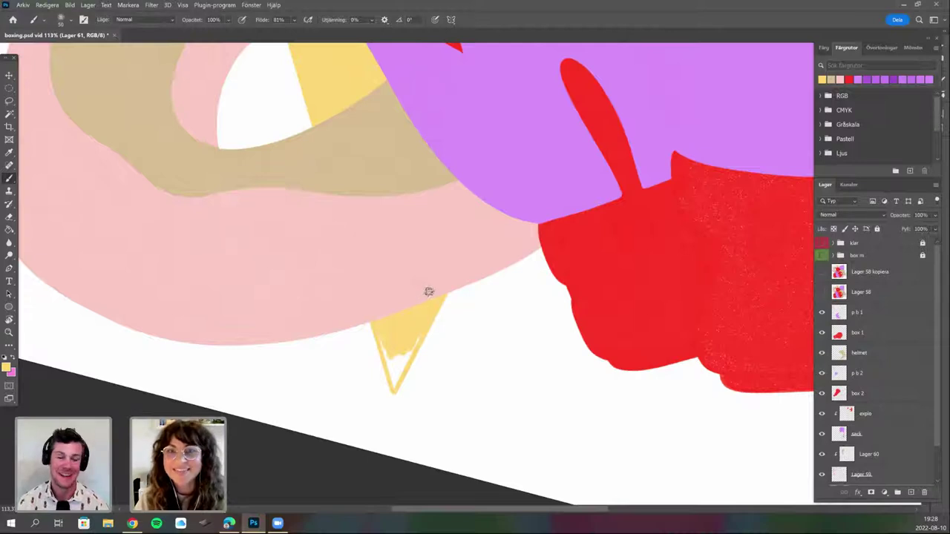
{"action": "right_click", "coordinate": [440, 280]}
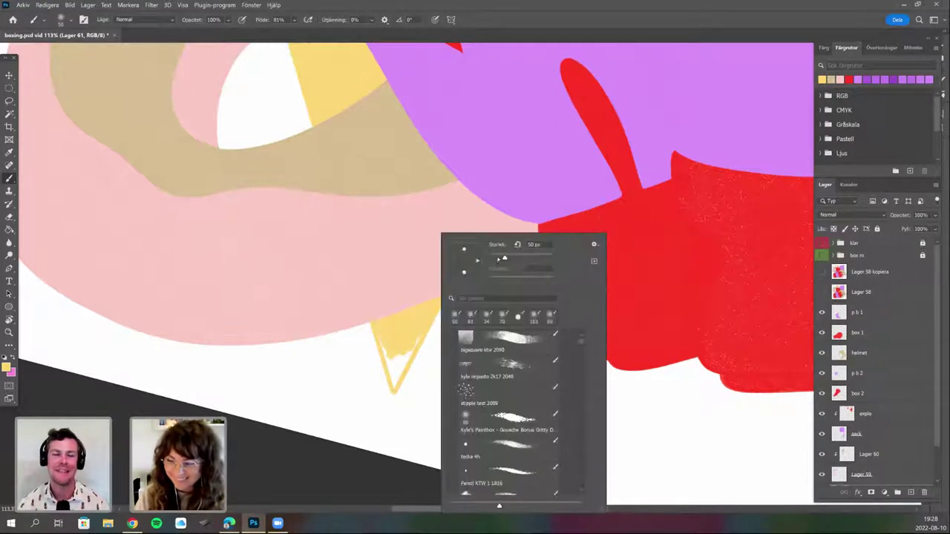
{"action": "left_click", "coordinate": [386, 356]}
{"action": "mouse_move", "coordinate": [386, 355]}
{"action": "left_mouse_down"}
{"action": "mouse_move", "coordinate": [384, 346]}
{"action": "mouse_move", "coordinate": [414, 341]}
{"action": "mouse_move", "coordinate": [396, 383]}
{"action": "left_mouse_up"}
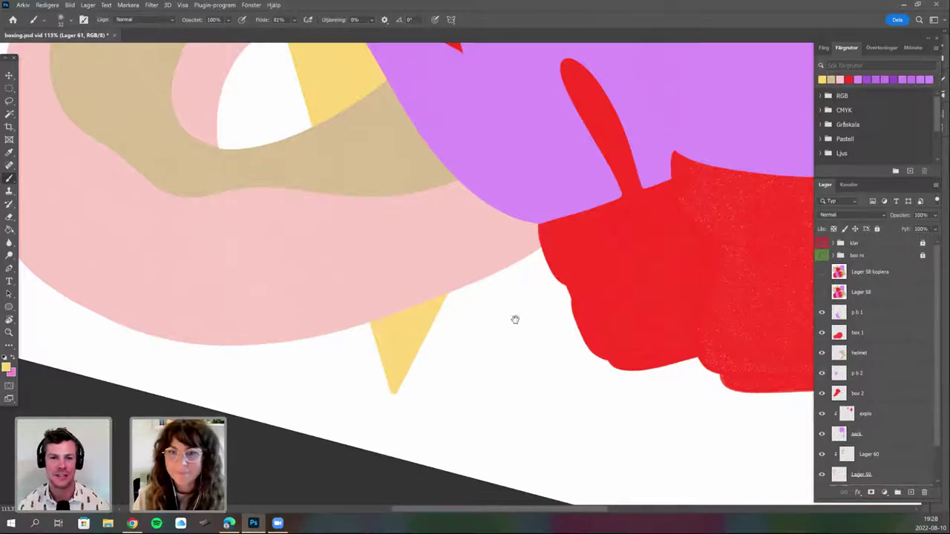
Fill the spike beneath the red and purple gloves with yellow.
{"action": "left_click_drag", "start_coordinate": [515, 320], "coordinate": [497, 334]}
{"action": "left_click_drag", "start_coordinate": [636, 305], "coordinate": [427, 366]}
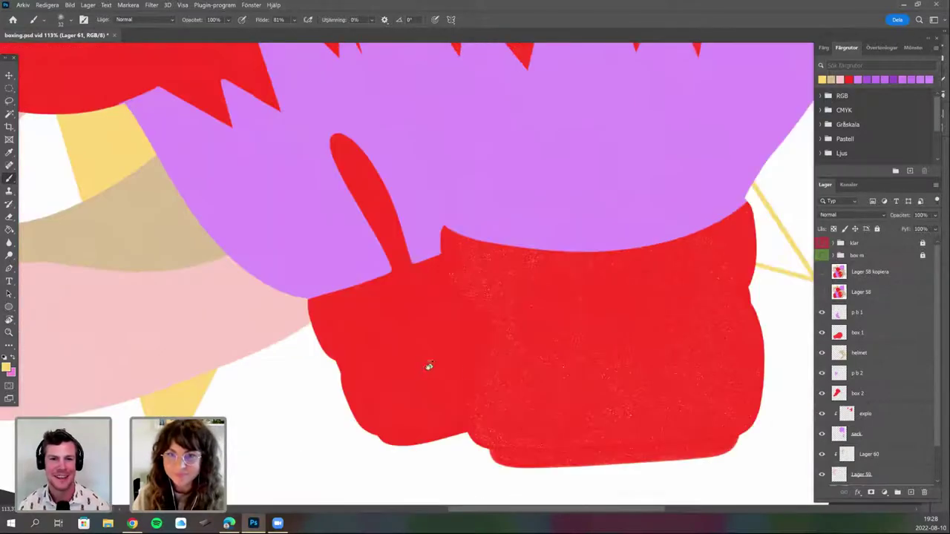
{"action": "key", "text": "r"}
{"action": "mouse_move", "coordinate": [343, 384]}
{"action": "left_mouse_down"}
{"action": "mouse_move", "coordinate": [401, 409]}
{"action": "mouse_move", "coordinate": [391, 429]}
{"action": "mouse_move", "coordinate": [371, 434]}
{"action": "mouse_move", "coordinate": [398, 418]}
{"action": "left_mouse_up"}
{"action": "key", "text": "b"}
{"action": "key", "text": "r"}
{"action": "mouse_move", "coordinate": [451, 352]}
{"action": "left_mouse_down"}
{"action": "mouse_move", "coordinate": [468, 294]}
{"action": "mouse_move", "coordinate": [457, 321]}
{"action": "left_mouse_up"}
{"action": "key", "text": "b"}
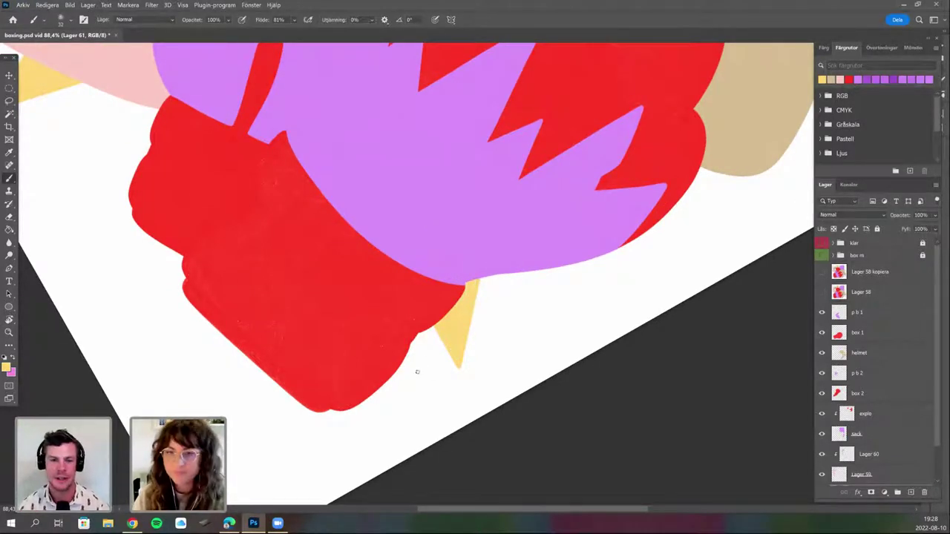
Fill the small spike sticking out beside the helmet with yellow.
{"action": "left_click_drag", "start_coordinate": [496, 262], "coordinate": [340, 432]}
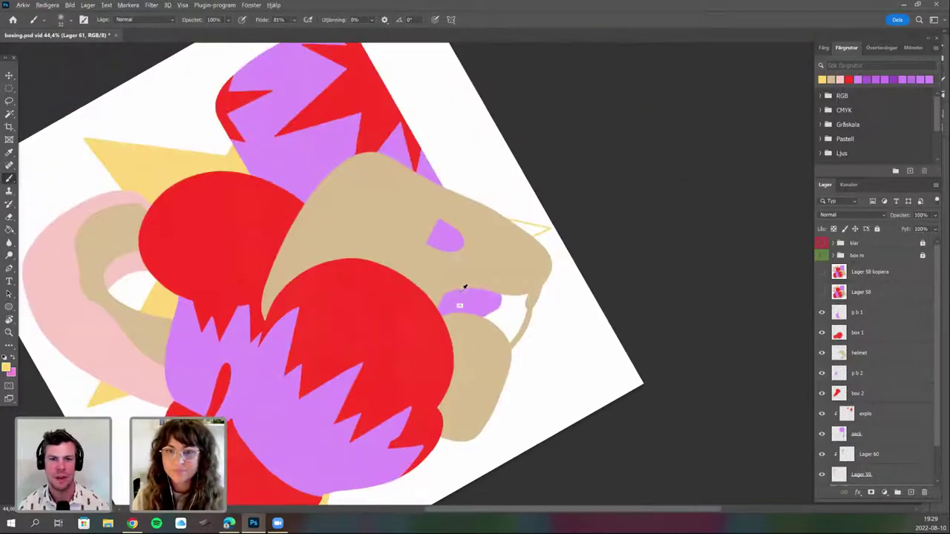
{"action": "scroll", "coordinate": [459, 306], "scroll_direction": "up", "scroll_amount": 3}
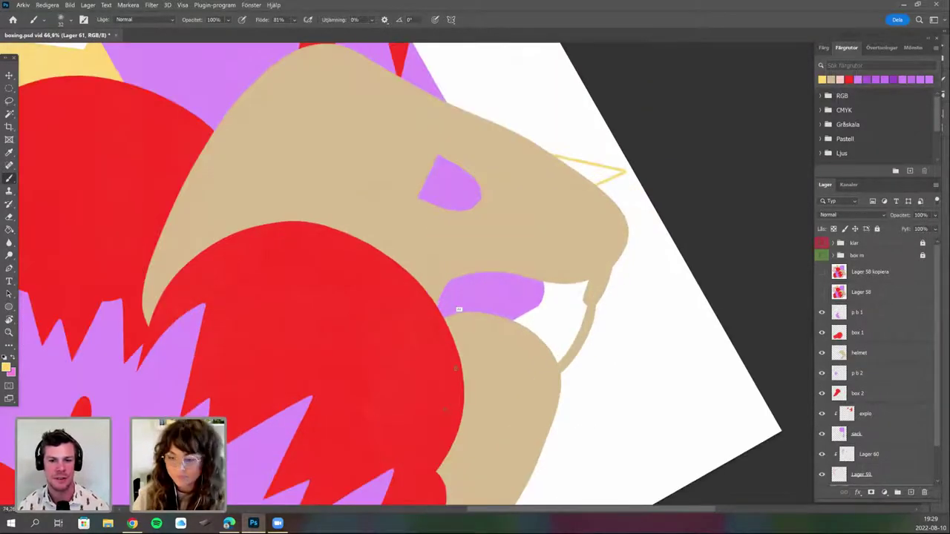
{"action": "scroll", "coordinate": [459, 309], "scroll_direction": "up", "scroll_amount": 4}
{"action": "key", "text": "r"}
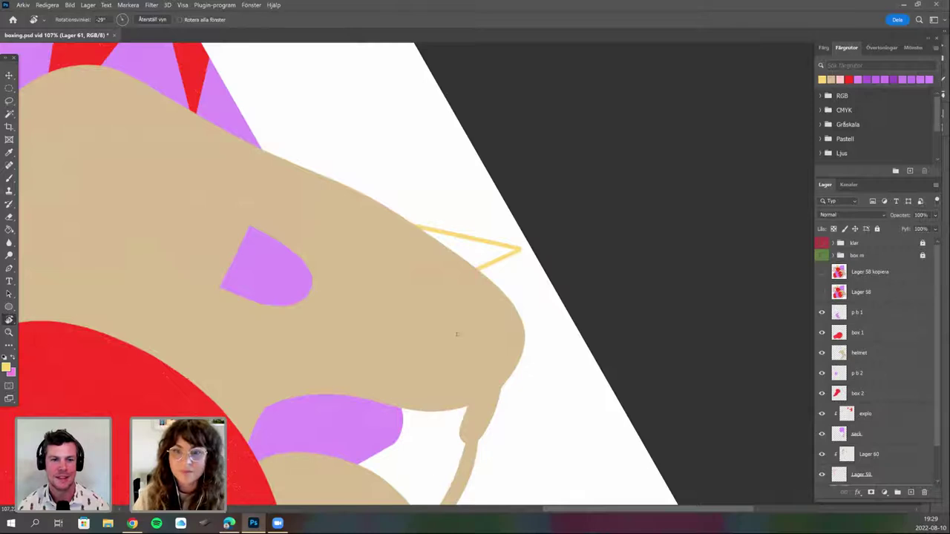
{"action": "mouse_move", "coordinate": [456, 333]}
{"action": "left_mouse_down"}
{"action": "mouse_move", "coordinate": [470, 229]}
{"action": "mouse_move", "coordinate": [450, 229]}
{"action": "left_mouse_up"}
{"action": "key", "text": "b"}
{"action": "mouse_move", "coordinate": [487, 225]}
{"action": "left_mouse_down"}
{"action": "mouse_move", "coordinate": [468, 260]}
{"action": "mouse_move", "coordinate": [441, 262]}
{"action": "mouse_move", "coordinate": [453, 241]}
{"action": "mouse_move", "coordinate": [406, 258]}
{"action": "left_mouse_up"}
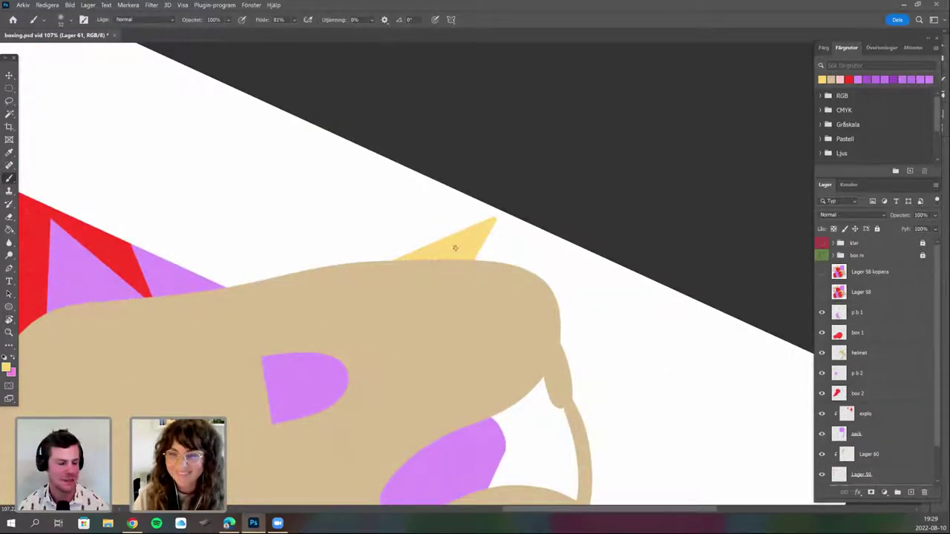
Select the yellow burst layer Lager 61 and load its painted area as a selection.
{"action": "scroll", "coordinate": [487, 306], "scroll_direction": "down", "scroll_amount": 4}
{"action": "left_click_drag", "start_coordinate": [407, 343], "coordinate": [493, 300]}
{"action": "key", "text": "r"}
{"action": "left_click_drag", "start_coordinate": [520, 399], "coordinate": [475, 385]}
{"action": "scroll", "coordinate": [475, 385], "scroll_direction": "down", "scroll_amount": 3}
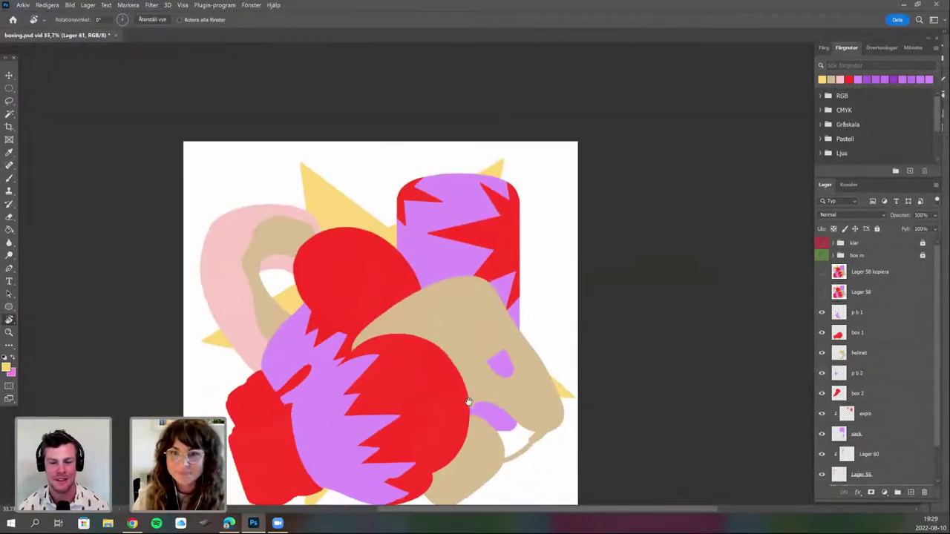
{"action": "scroll", "coordinate": [471, 374], "scroll_direction": "down", "scroll_amount": 2}
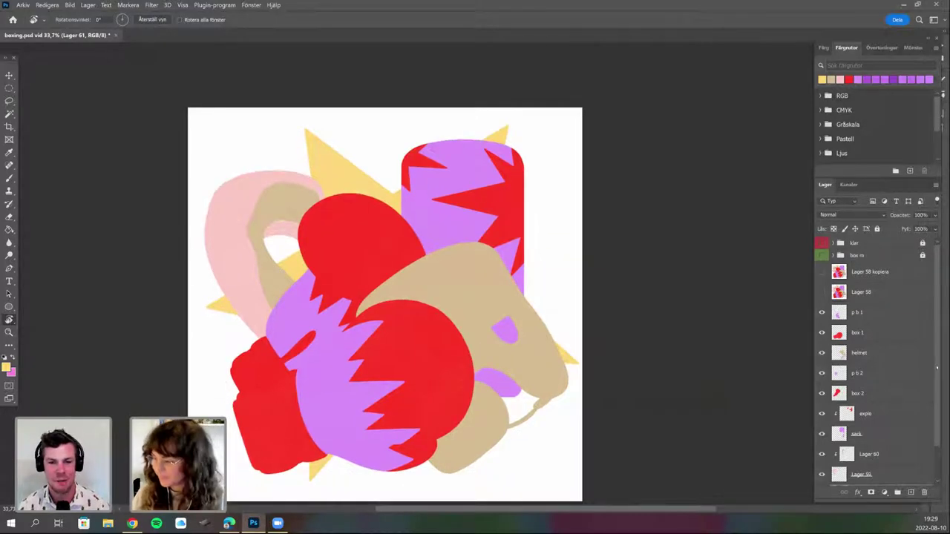
{"action": "scroll", "coordinate": [848, 455], "scroll_direction": "down", "scroll_amount": 1}
{"action": "left_click", "coordinate": [848, 455]}
{"action": "left_click", "coordinate": [840, 456], "text": "ctrl"}
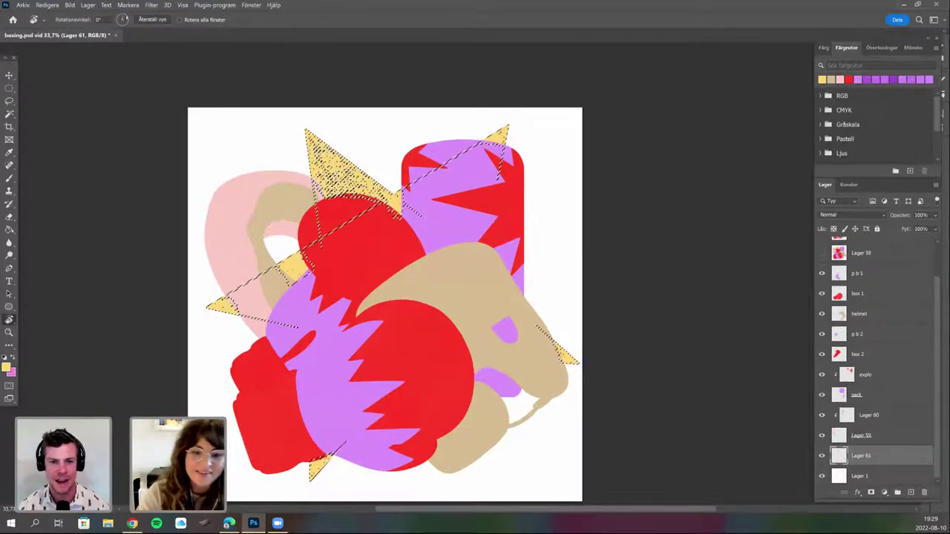
Expand the selection around the yellow burst spikes.
{"action": "left_click", "coordinate": [127, 4]}
{"action": "mouse_move", "coordinate": [148, 153]}
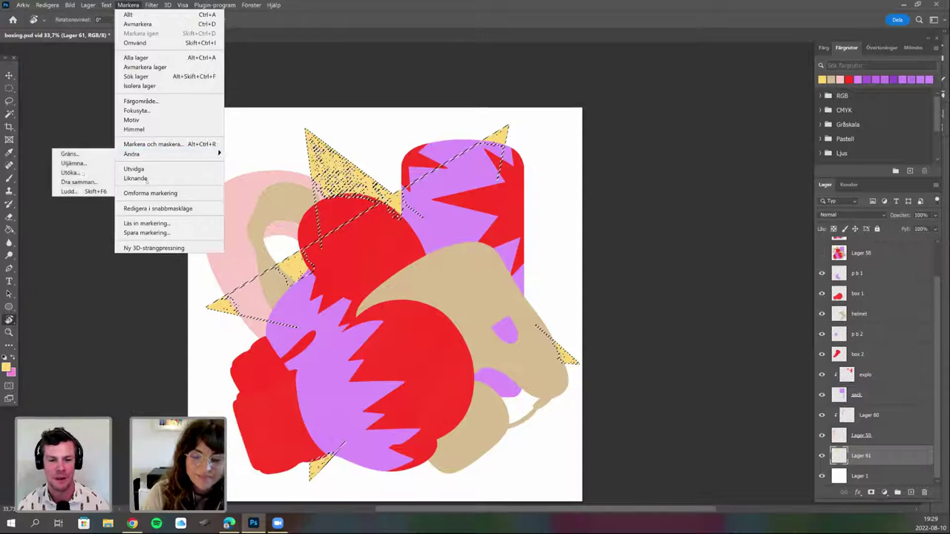
{"action": "left_click", "coordinate": [78, 173]}
{"action": "left_click", "coordinate": [538, 30]}
Paint yellow over the gaps inside the selected burst spikes with a 180 px brush, and deselect.
{"action": "key", "text": "b"}
{"action": "right_click", "coordinate": [447, 216]}
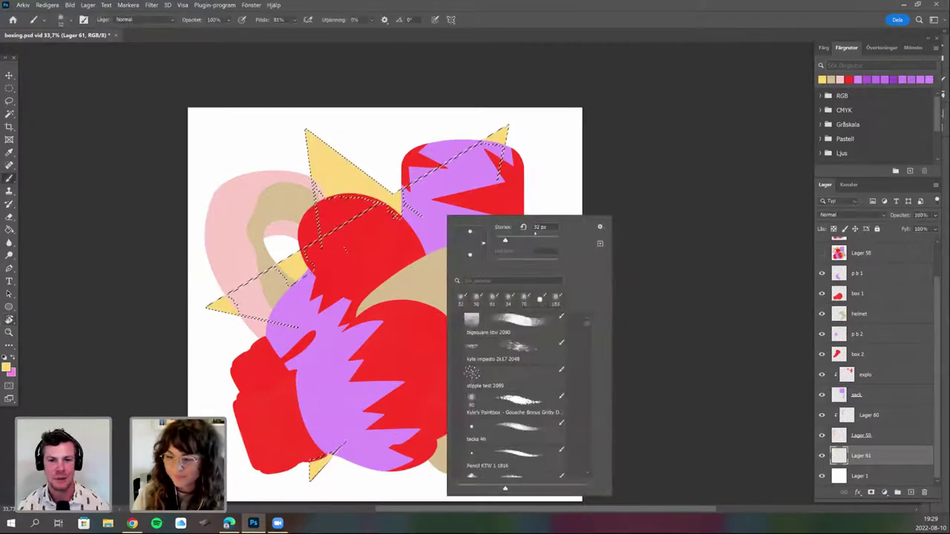
{"action": "left_click", "coordinate": [509, 122]}
{"action": "right_click", "coordinate": [435, 226]}
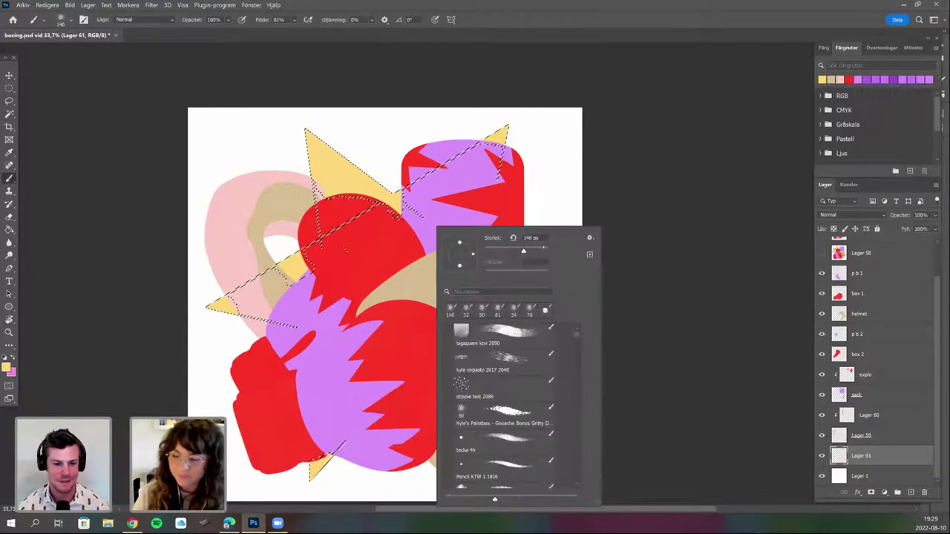
{"action": "left_click_drag", "start_coordinate": [524, 251], "coordinate": [528, 250]}
{"action": "left_click", "coordinate": [326, 189]}
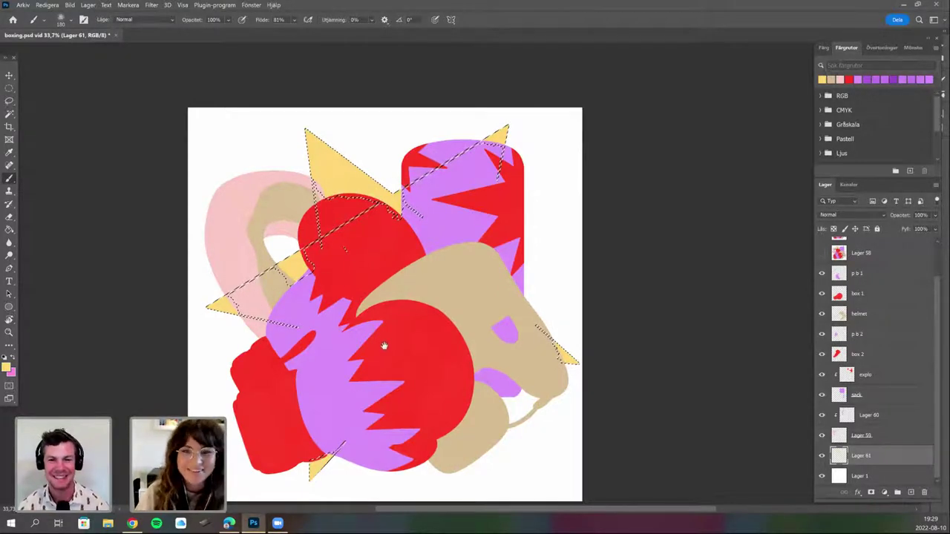
{"action": "scroll", "coordinate": [395, 282], "scroll_direction": "down", "scroll_amount": 3}
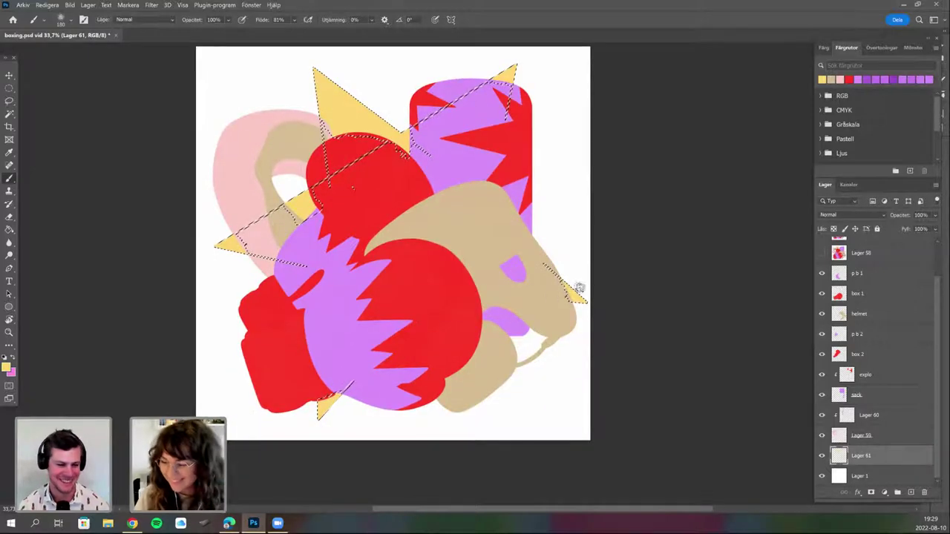
{"action": "left_click_drag", "start_coordinate": [464, 357], "coordinate": [473, 426]}
{"action": "key", "text": "ctrl+d"}
Examine the filled yellow spikes and the neighbouring pink, red, purple and beige shapes up close.
{"action": "scroll", "coordinate": [430, 233], "scroll_direction": "up", "scroll_amount": 3}
{"action": "left_click_drag", "start_coordinate": [381, 247], "coordinate": [384, 325]}
{"action": "scroll", "coordinate": [382, 322], "scroll_direction": "up", "scroll_amount": 4}
{"action": "scroll", "coordinate": [384, 377], "scroll_direction": "up", "scroll_amount": 1}
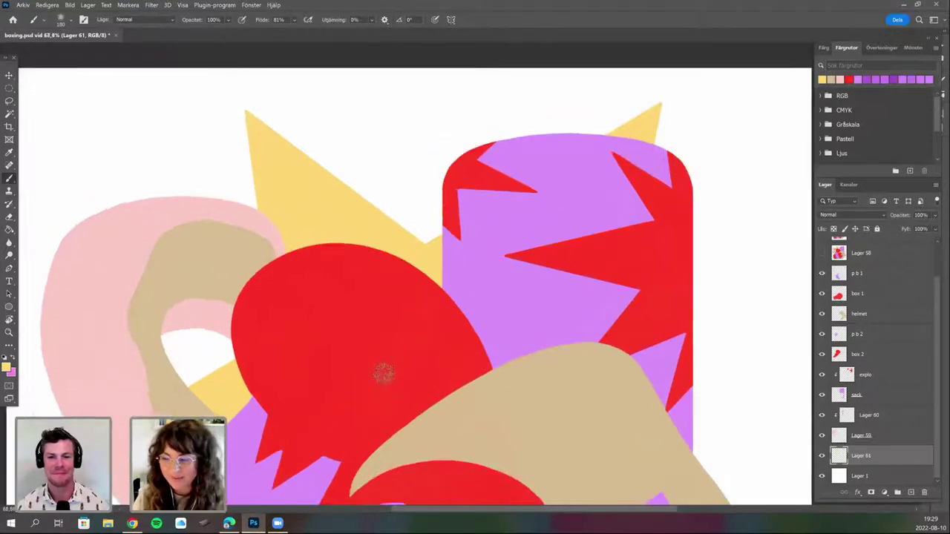
{"action": "scroll", "coordinate": [387, 376], "scroll_direction": "down", "scroll_amount": 3}
{"action": "left_click_drag", "start_coordinate": [392, 384], "coordinate": [415, 334]}
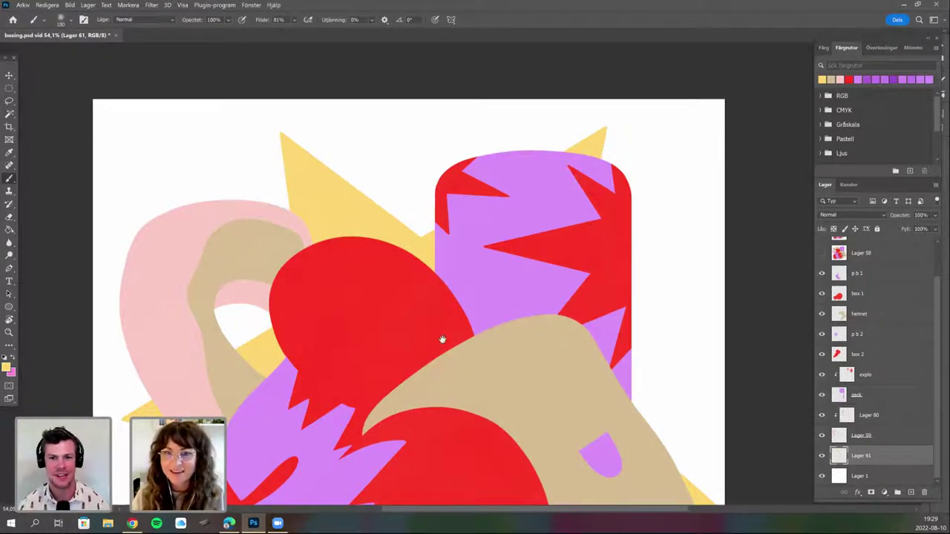
{"action": "left_click_drag", "start_coordinate": [422, 370], "coordinate": [442, 340]}
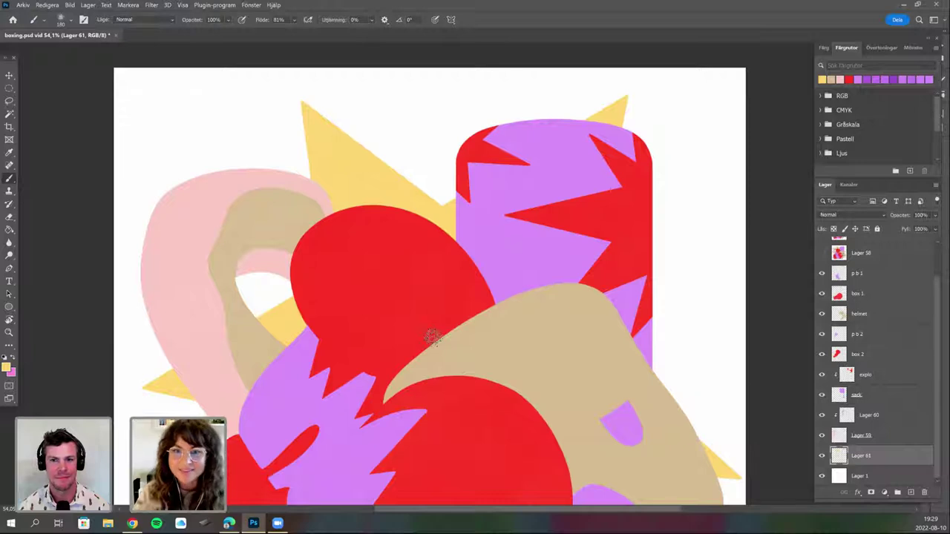
{"action": "left_click_drag", "start_coordinate": [434, 336], "coordinate": [473, 305]}
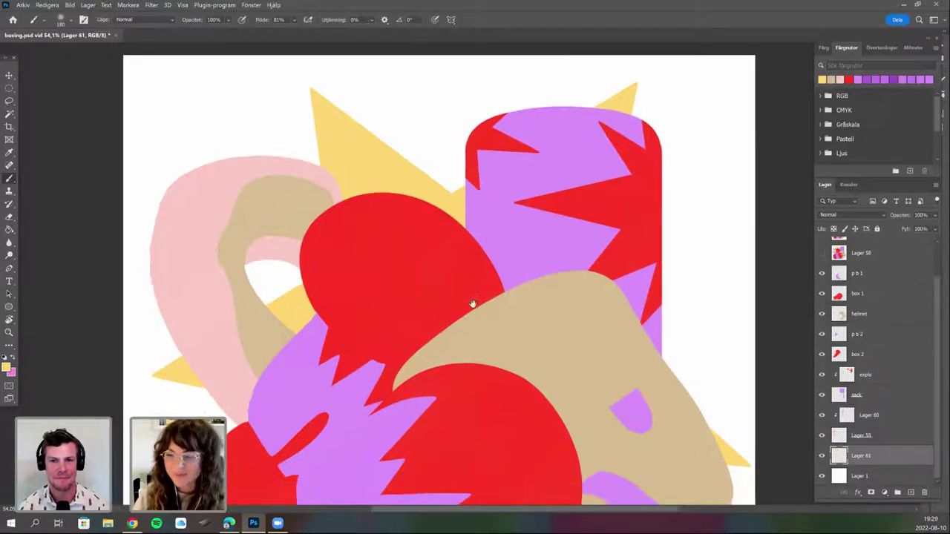
{"action": "scroll", "coordinate": [473, 307], "scroll_direction": "down", "scroll_amount": 1}
{"action": "scroll", "coordinate": [438, 337], "scroll_direction": "down", "scroll_amount": 1}
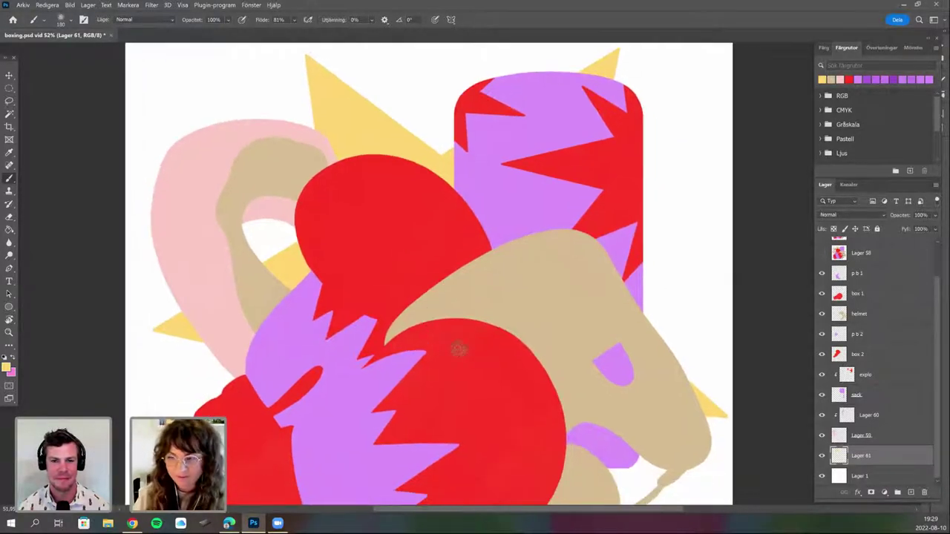
{"action": "scroll", "coordinate": [464, 355], "scroll_direction": "down", "scroll_amount": 1}
{"action": "left_click_drag", "start_coordinate": [447, 349], "coordinate": [427, 323]}
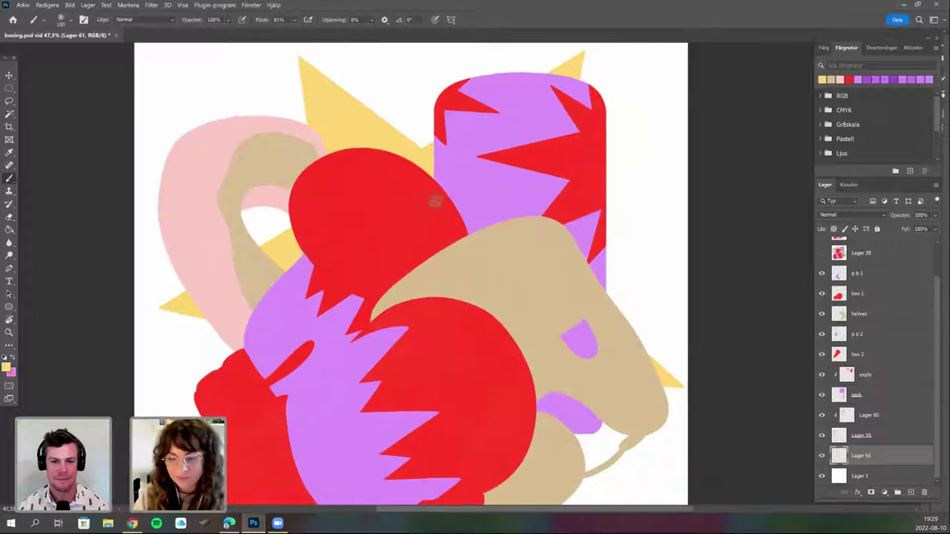
{"action": "right_click", "coordinate": [438, 202]}
{"action": "scroll", "coordinate": [518, 381], "scroll_direction": "down", "scroll_amount": 10}
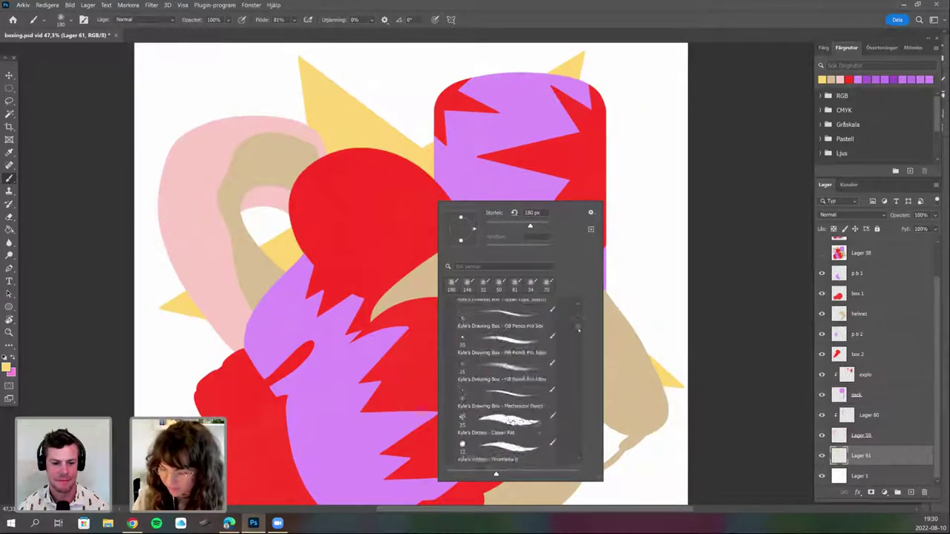
{"action": "left_click_drag", "start_coordinate": [578, 333], "coordinate": [580, 301]}
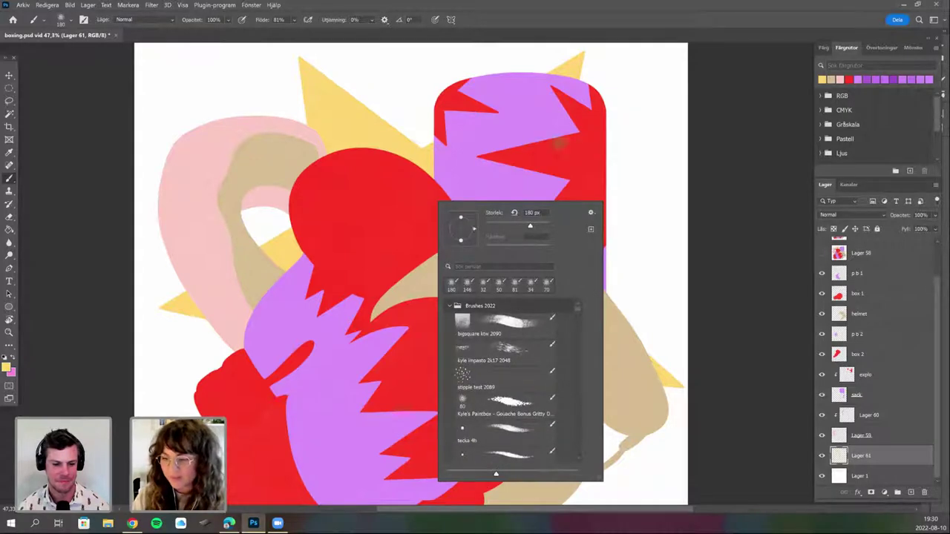
{"action": "left_click", "coordinate": [410, 183]}
Show the reference illustration layer Lager 58 over the flat shapes.
{"action": "left_click_drag", "start_coordinate": [456, 305], "coordinate": [467, 343]}
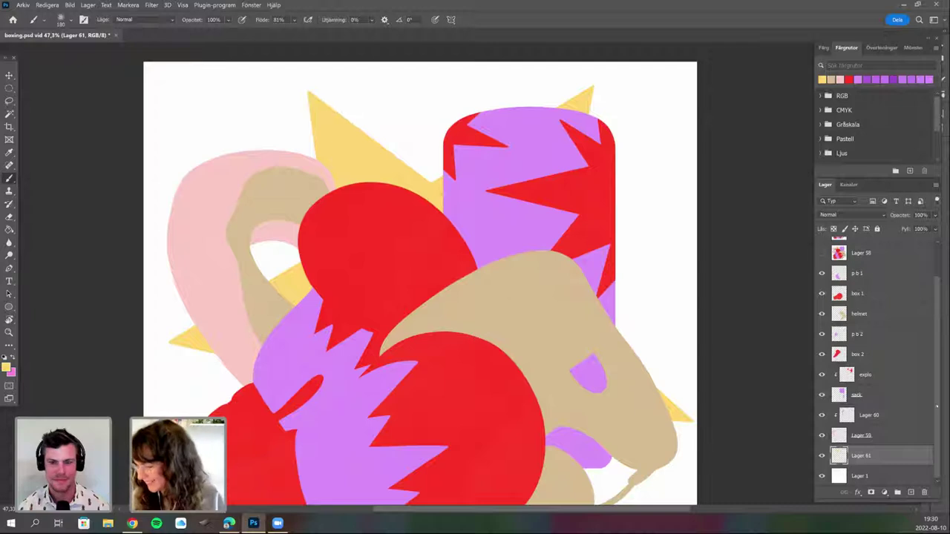
{"action": "scroll", "coordinate": [826, 279], "scroll_direction": "up", "scroll_amount": 1}
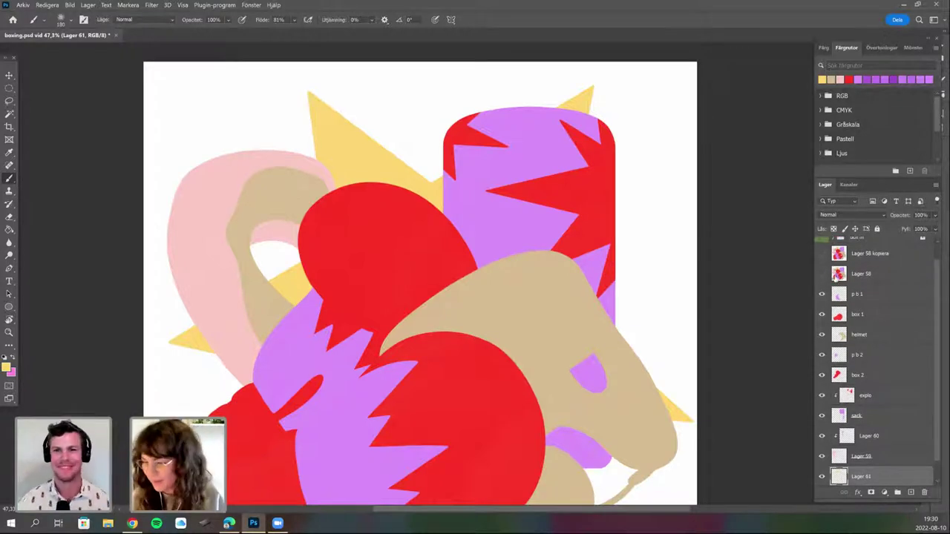
{"action": "left_click", "coordinate": [823, 274]}
{"action": "mouse_move", "coordinate": [531, 388]}
{"action": "left_mouse_down"}
{"action": "mouse_move", "coordinate": [537, 225]}
{"action": "mouse_move", "coordinate": [505, 339]}
{"action": "left_mouse_up"}
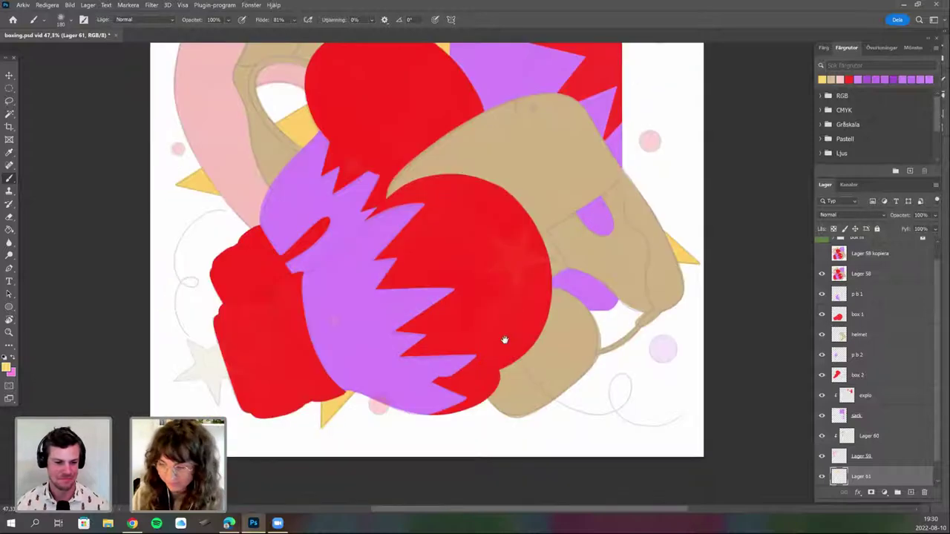
Rename the pink and beige shape's layer Lager 59 as "mouth".
{"action": "left_click", "coordinate": [894, 296]}
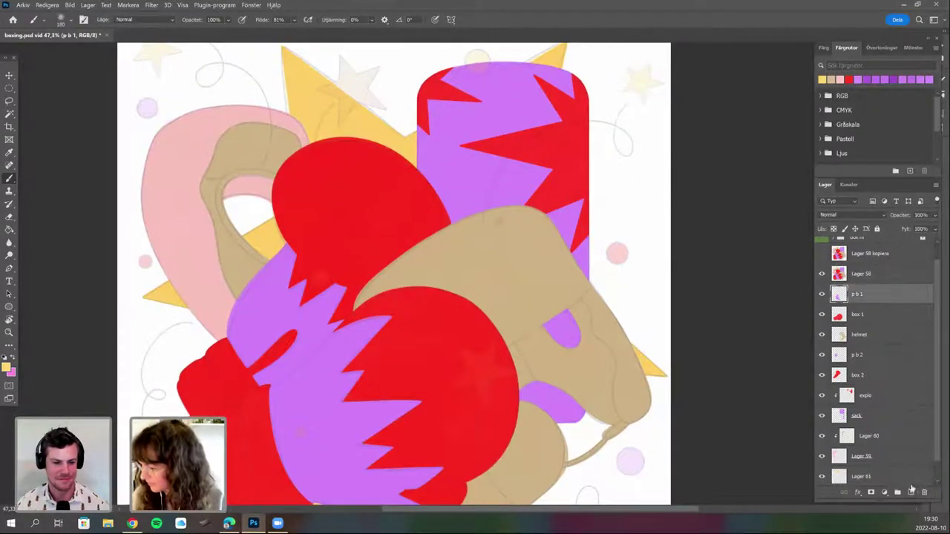
{"action": "scroll", "coordinate": [861, 457], "scroll_direction": "down", "scroll_amount": 1}
{"action": "double_click", "coordinate": [862, 435]}
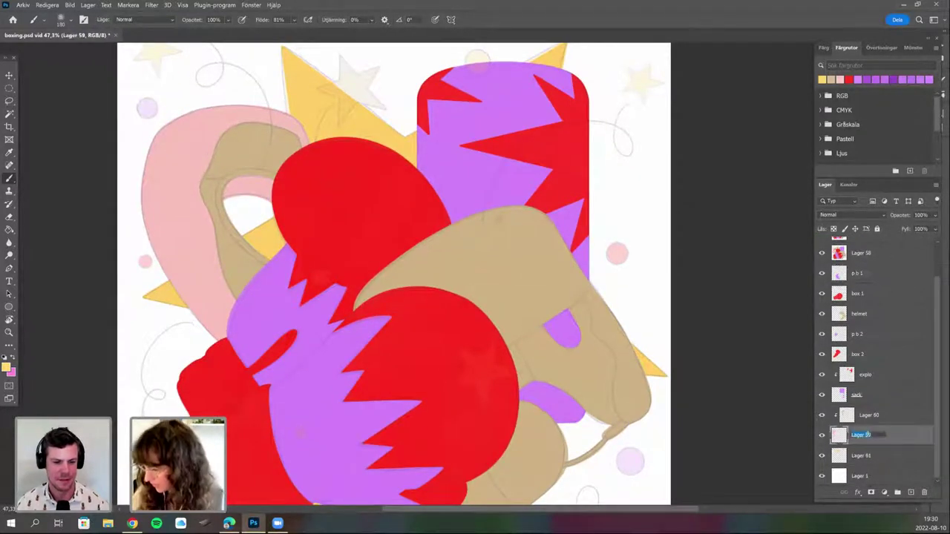
{"action": "type", "text": "mouth"}
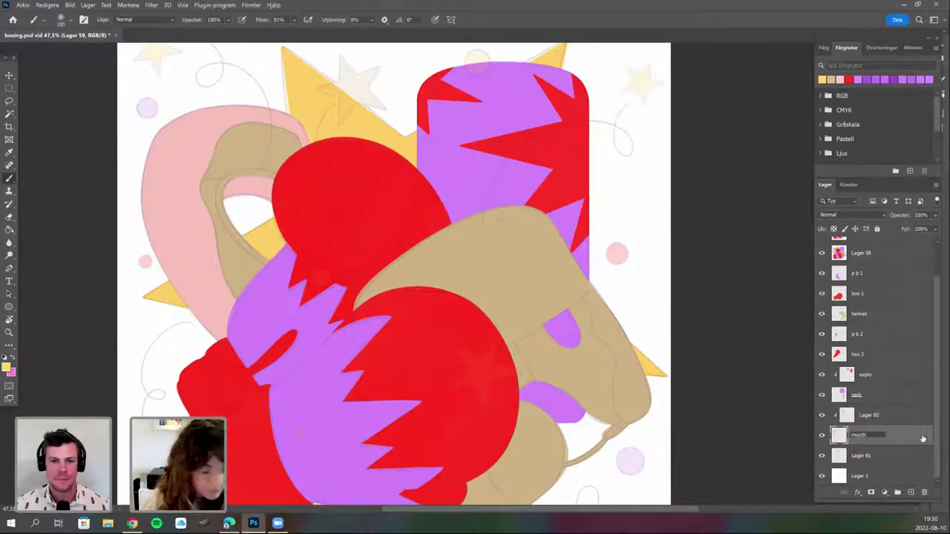
Rename the yellow burst layer Lager 61 as "star back".
{"action": "double_click", "coordinate": [882, 457]}
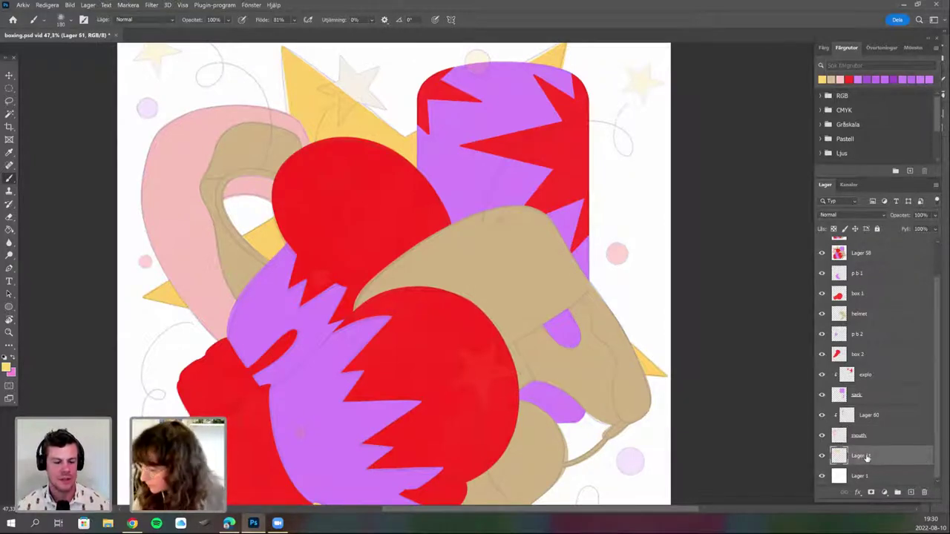
{"action": "type", "text": "star"}
{"action": "type", "text": " li"}
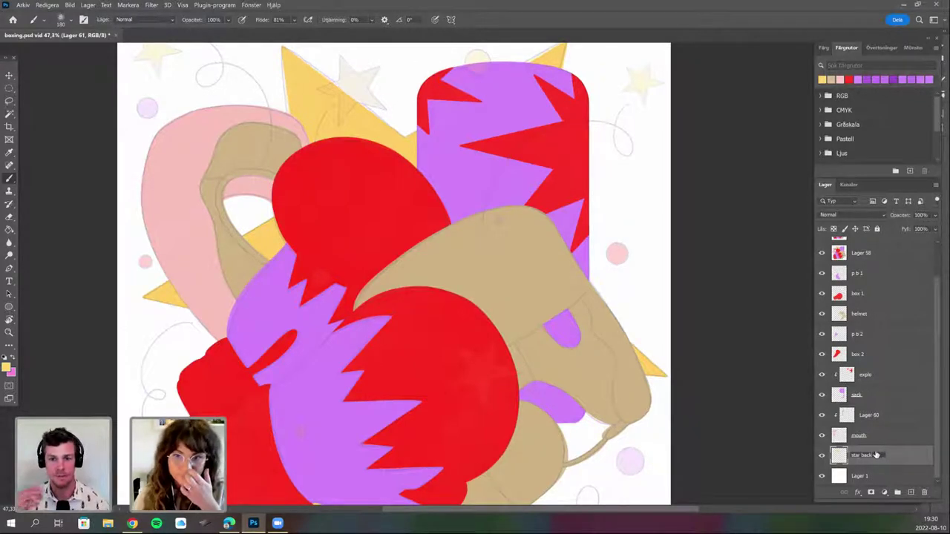
{"action": "type", "text": "ck"}
{"action": "key", "text": "Return"}
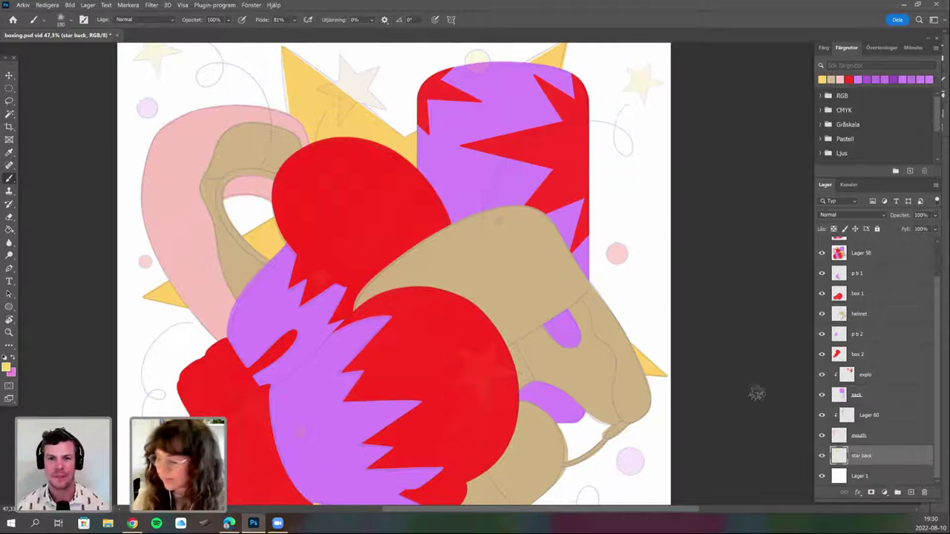
Review the whole illustration against the reference overlay's stars, circles and curled lines, and check the layer stack.
{"action": "left_click_drag", "start_coordinate": [475, 389], "coordinate": [445, 396]}
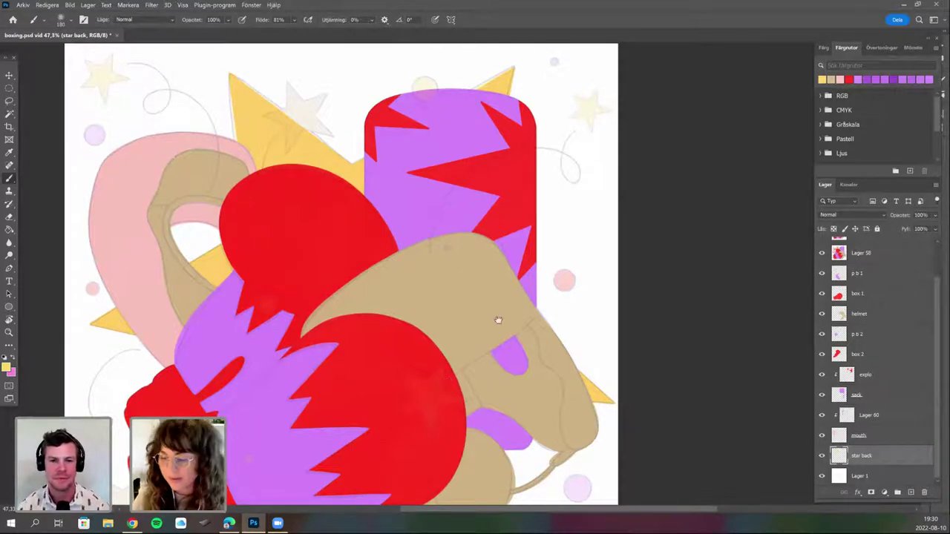
{"action": "scroll", "coordinate": [426, 327], "scroll_direction": "down", "scroll_amount": 2}
{"action": "scroll", "coordinate": [424, 336], "scroll_direction": "down", "scroll_amount": 1}
{"action": "left_click_drag", "start_coordinate": [424, 336], "coordinate": [444, 317]}
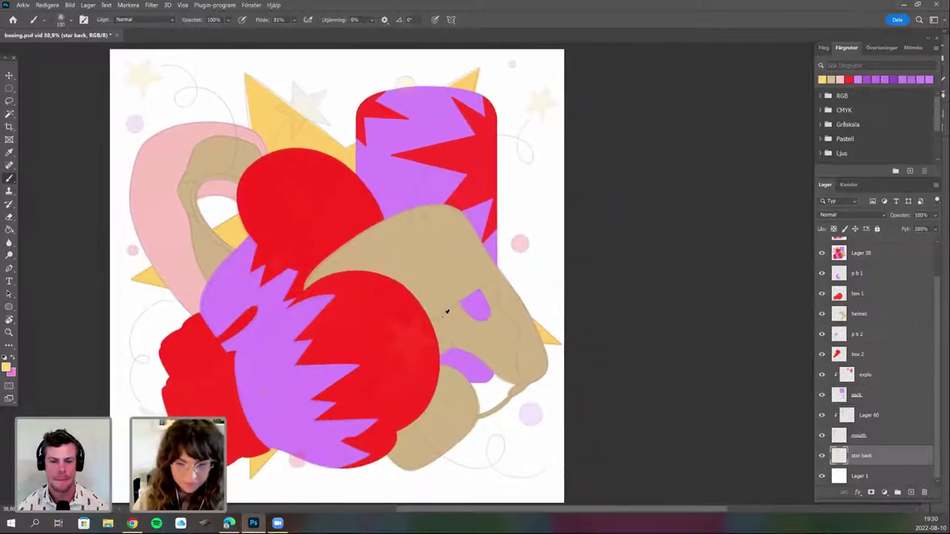
{"action": "scroll", "coordinate": [441, 317], "scroll_direction": "down", "scroll_amount": 2}
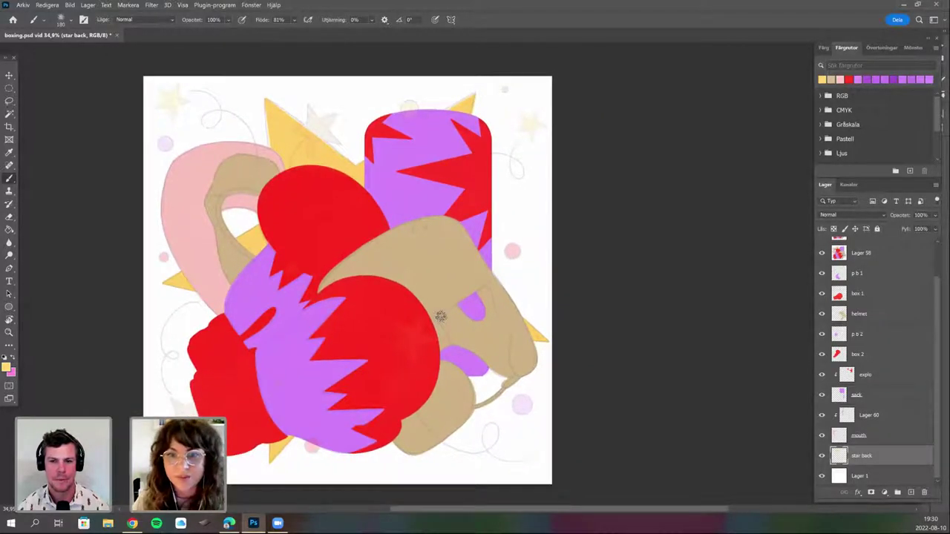
{"action": "scroll", "coordinate": [438, 318], "scroll_direction": "right", "scroll_amount": 2}
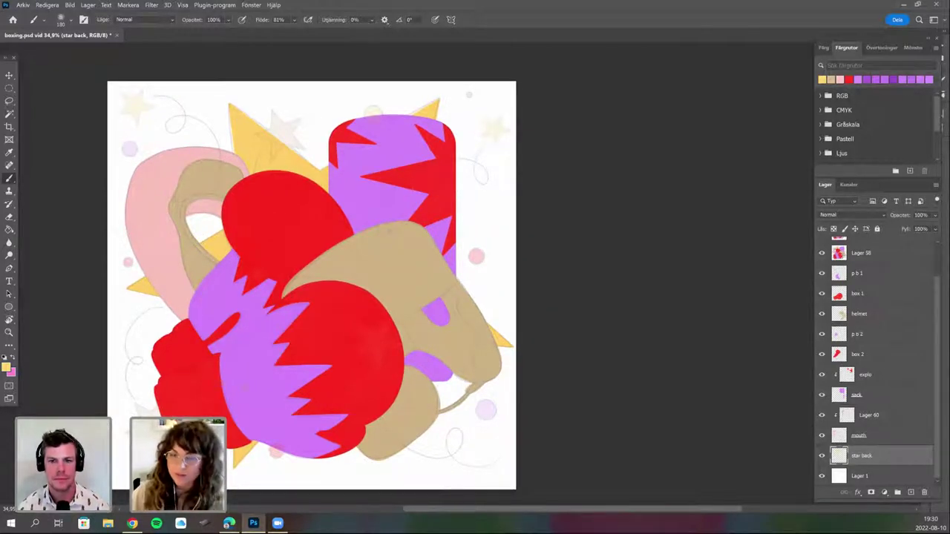
{"action": "scroll", "coordinate": [886, 307], "scroll_direction": "up", "scroll_amount": 2}
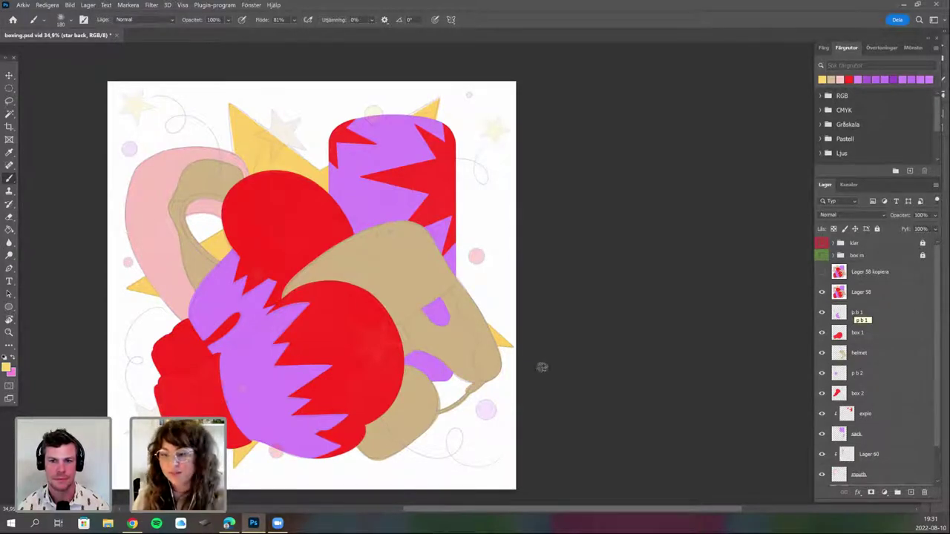
{"action": "left_click_drag", "start_coordinate": [937, 366], "coordinate": [939, 403]}
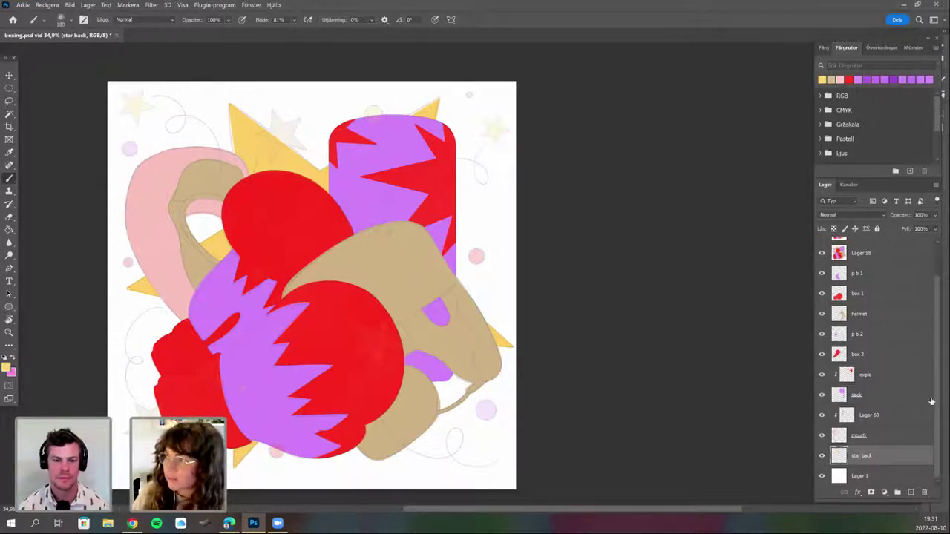
{"action": "left_click_drag", "start_coordinate": [587, 384], "coordinate": [620, 366]}
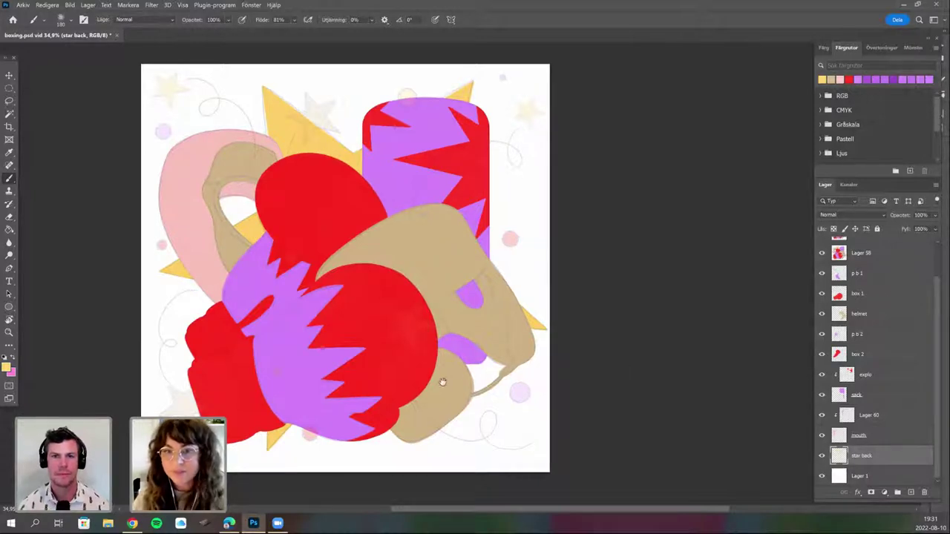
{"action": "left_click_drag", "start_coordinate": [489, 365], "coordinate": [455, 368]}
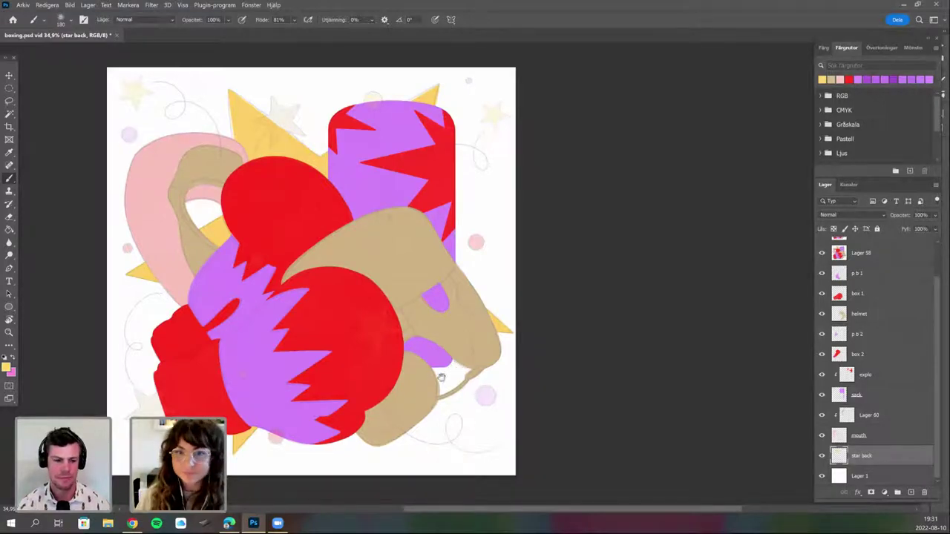
{"action": "scroll", "coordinate": [455, 369], "scroll_direction": "up", "scroll_amount": 2}
{"action": "scroll", "coordinate": [445, 366], "scroll_direction": "up", "scroll_amount": 3}
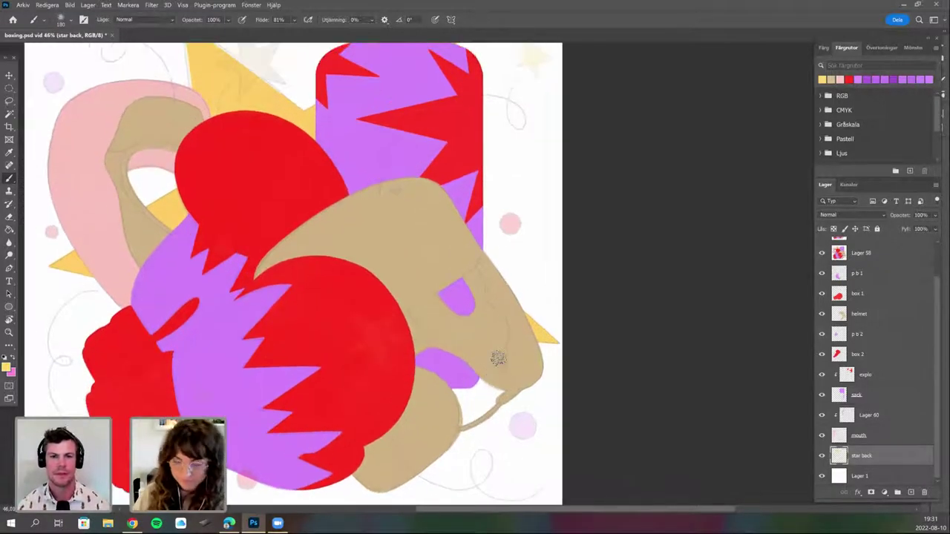
{"action": "scroll", "coordinate": [879, 313], "scroll_direction": "up", "scroll_amount": 2}
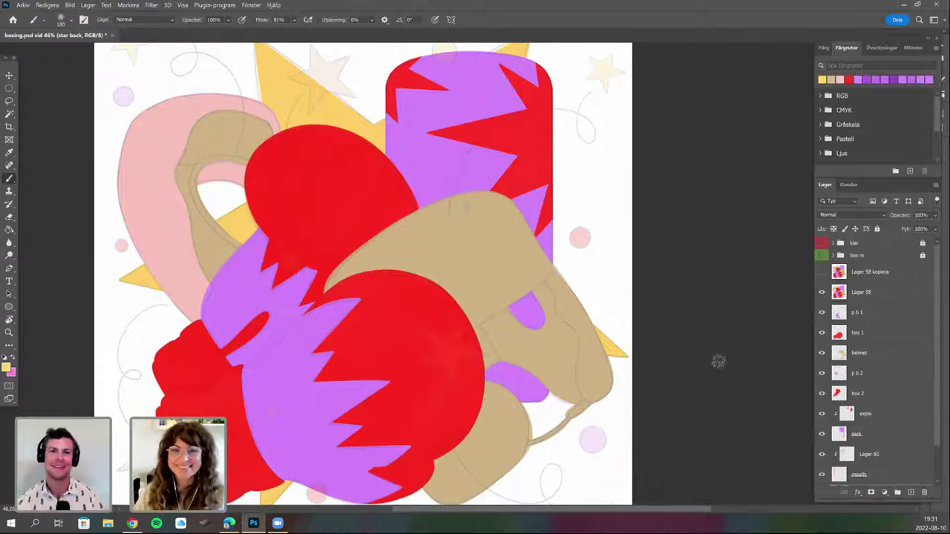
Add a new layer above p b 1 and sample the upper star's beige from the briefly shown Lager 58 kopiera.
{"action": "left_click", "coordinate": [911, 492]}
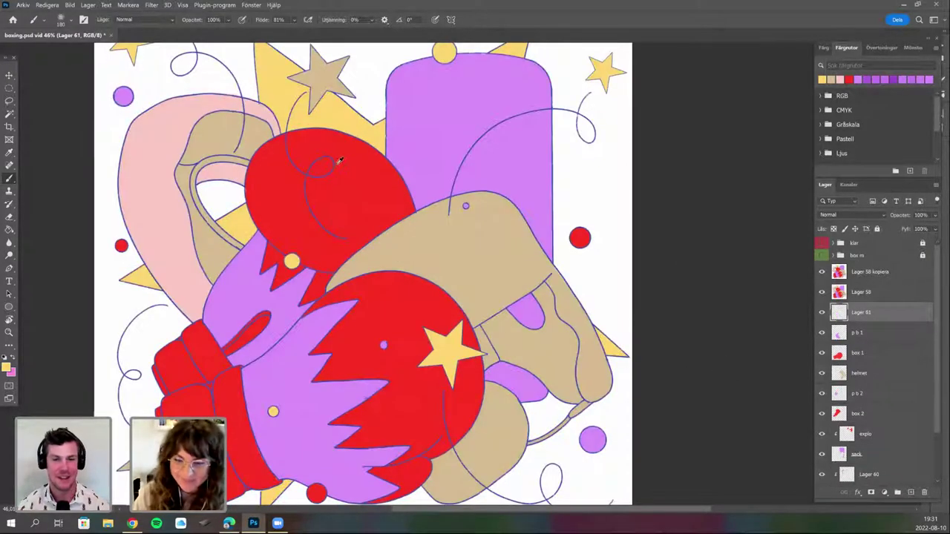
{"action": "scroll", "coordinate": [485, 261], "scroll_direction": "up", "scroll_amount": 2}
{"action": "left_click", "coordinate": [822, 272]}
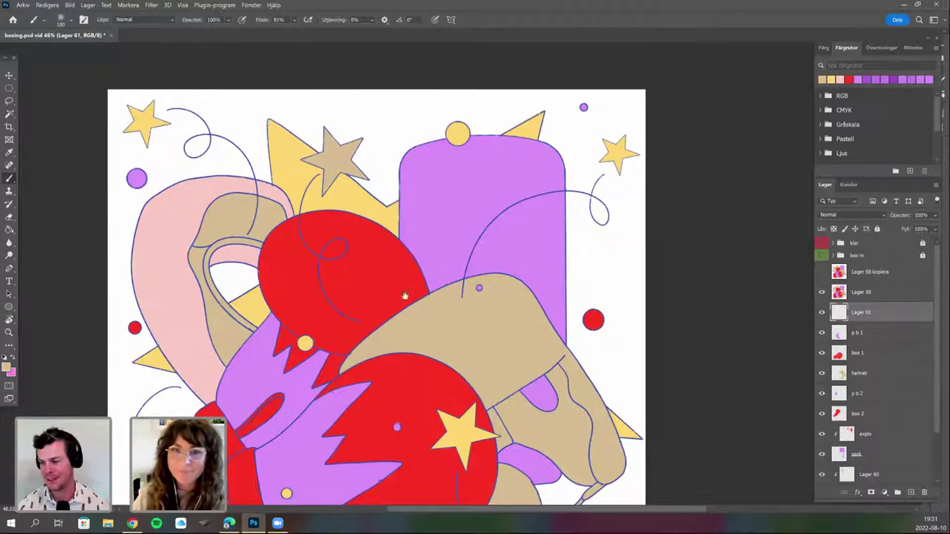
{"action": "left_click_drag", "start_coordinate": [405, 274], "coordinate": [424, 326]}
{"action": "scroll", "coordinate": [366, 216], "scroll_direction": "up", "scroll_amount": 2}
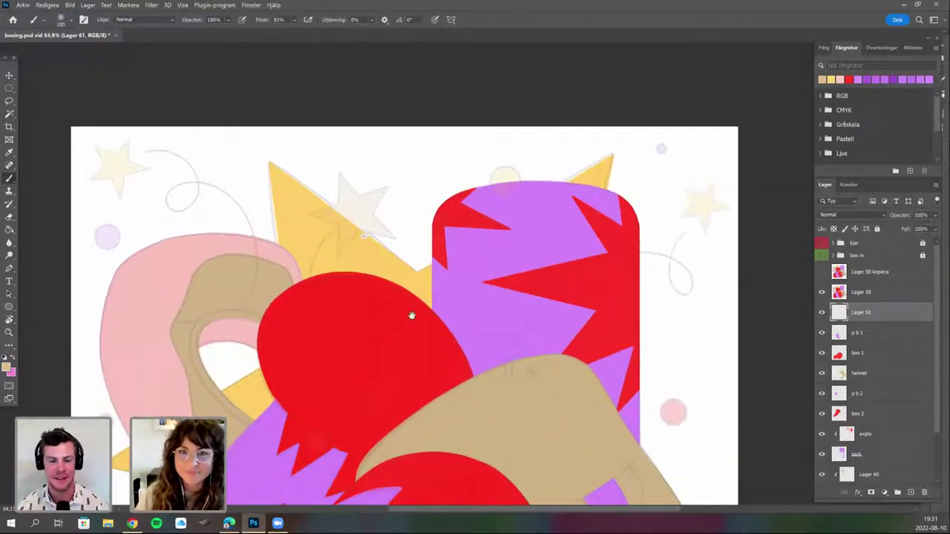
Set the brush size to 21 px and paint the beige star's long straight edge from its top tip to its bottom tip.
{"action": "scroll", "coordinate": [470, 412], "scroll_direction": "up", "scroll_amount": 3}
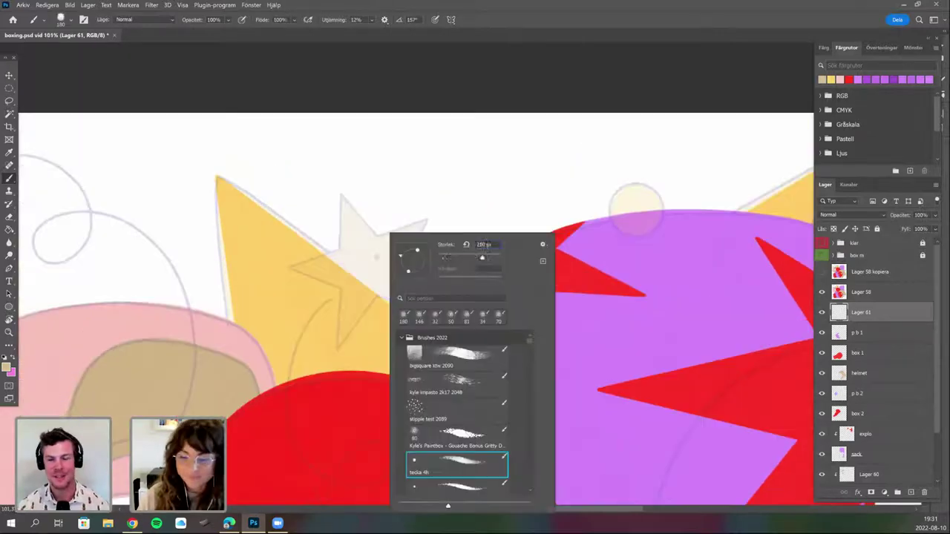
{"action": "left_click_drag", "start_coordinate": [481, 257], "coordinate": [443, 257]}
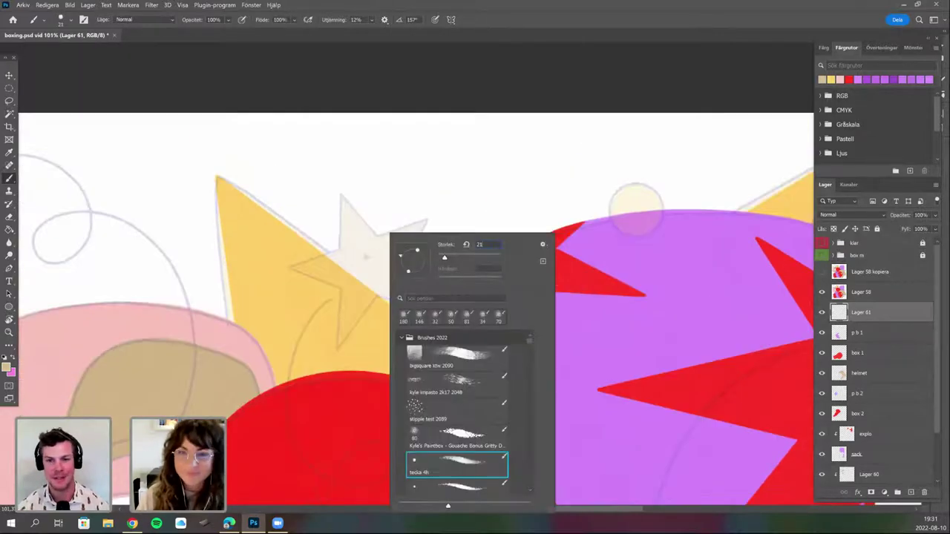
{"action": "left_click", "coordinate": [364, 274]}
{"action": "scroll", "coordinate": [419, 276], "scroll_direction": "left", "scroll_amount": 2}
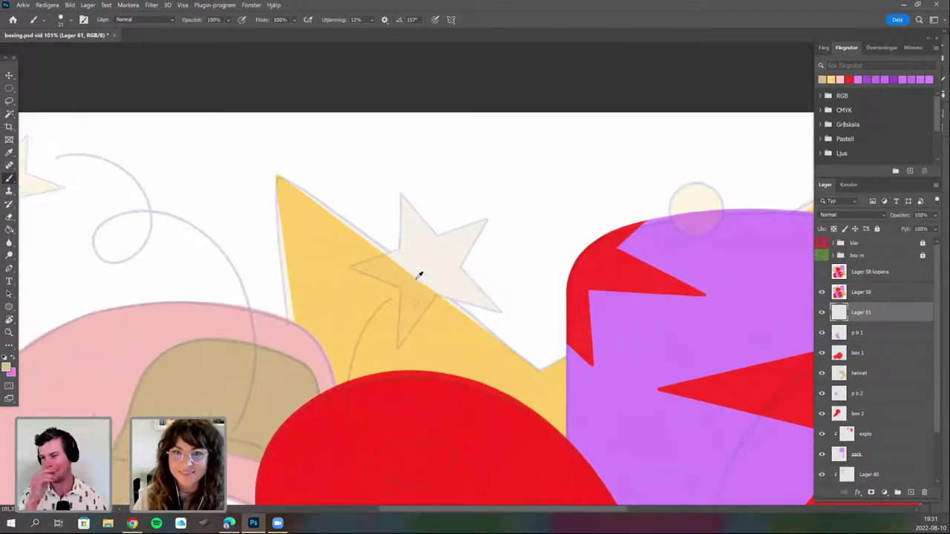
{"action": "scroll", "coordinate": [416, 277], "scroll_direction": "up", "scroll_amount": 2}
{"action": "key", "text": "r"}
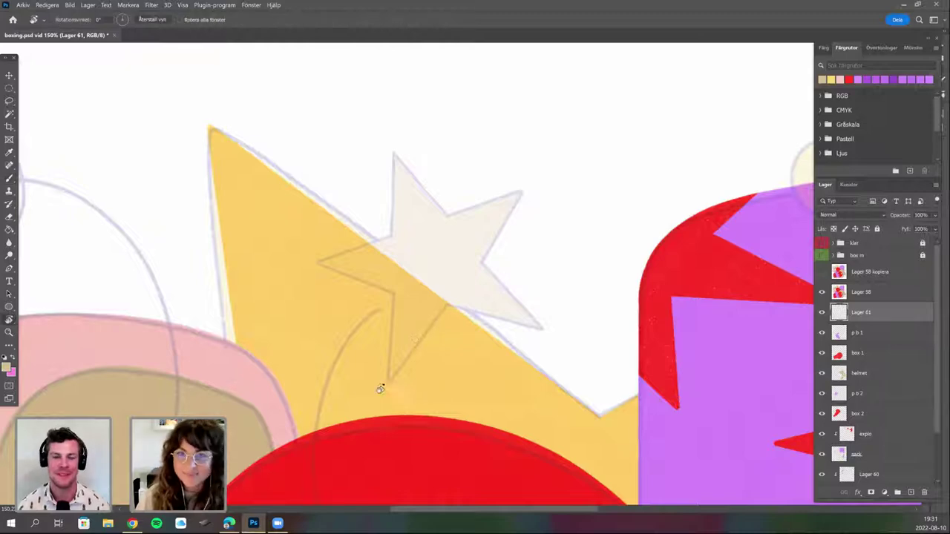
{"action": "mouse_move", "coordinate": [349, 371]}
{"action": "left_mouse_down"}
{"action": "mouse_move", "coordinate": [331, 353]}
{"action": "mouse_move", "coordinate": [321, 317]}
{"action": "left_mouse_up"}
{"action": "left_click_drag", "start_coordinate": [312, 330], "coordinate": [124, 359]}
{"action": "mouse_move", "coordinate": [288, 301]}
{"action": "left_mouse_down"}
{"action": "mouse_move", "coordinate": [141, 344]}
{"action": "mouse_move", "coordinate": [154, 392]}
{"action": "mouse_move", "coordinate": [43, 330]}
{"action": "left_mouse_up"}
{"action": "key", "text": "r"}
{"action": "key", "text": "r"}
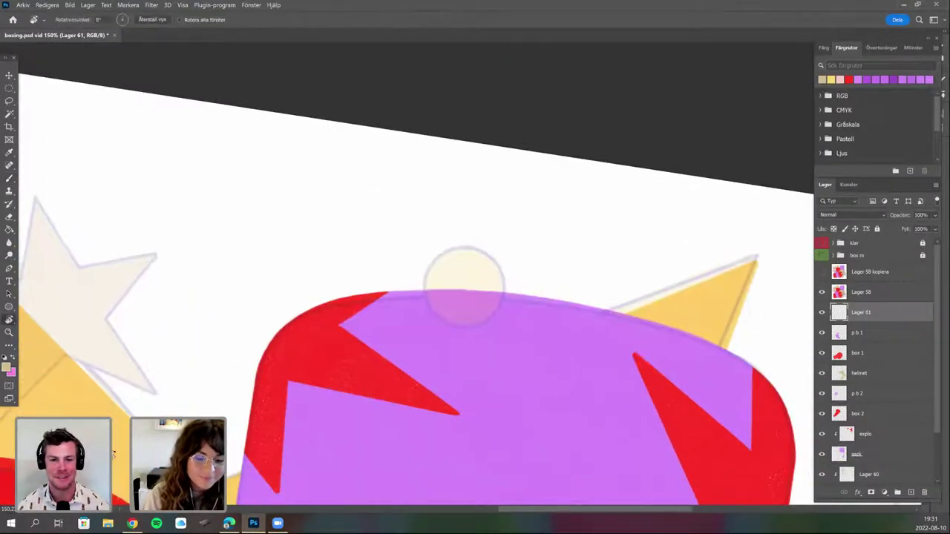
{"action": "mouse_move", "coordinate": [256, 337]}
{"action": "left_mouse_down"}
{"action": "mouse_move", "coordinate": [268, 369]}
{"action": "mouse_move", "coordinate": [324, 341]}
{"action": "left_mouse_up"}
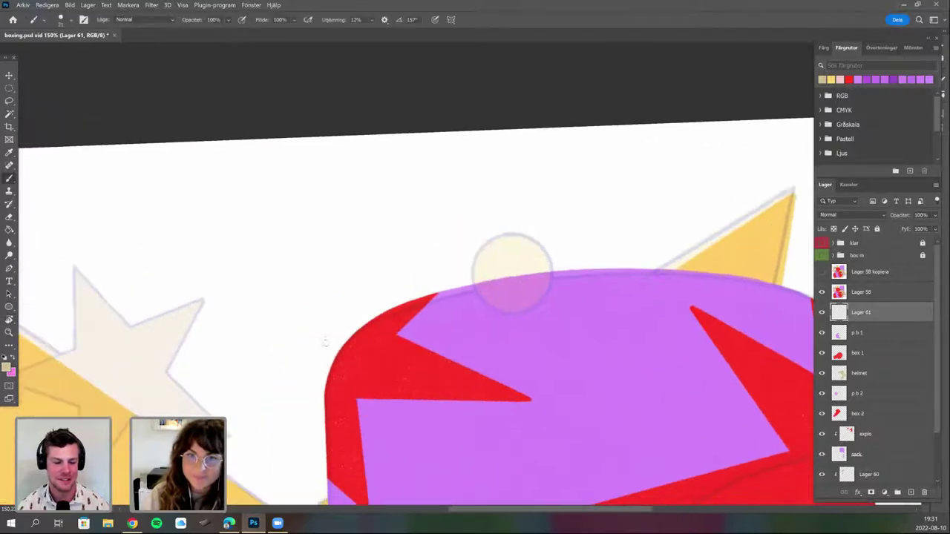
{"action": "mouse_move", "coordinate": [73, 271]}
{"action": "left_mouse_down"}
{"action": "mouse_move", "coordinate": [236, 219]}
{"action": "mouse_move", "coordinate": [241, 444]}
{"action": "left_mouse_up"}
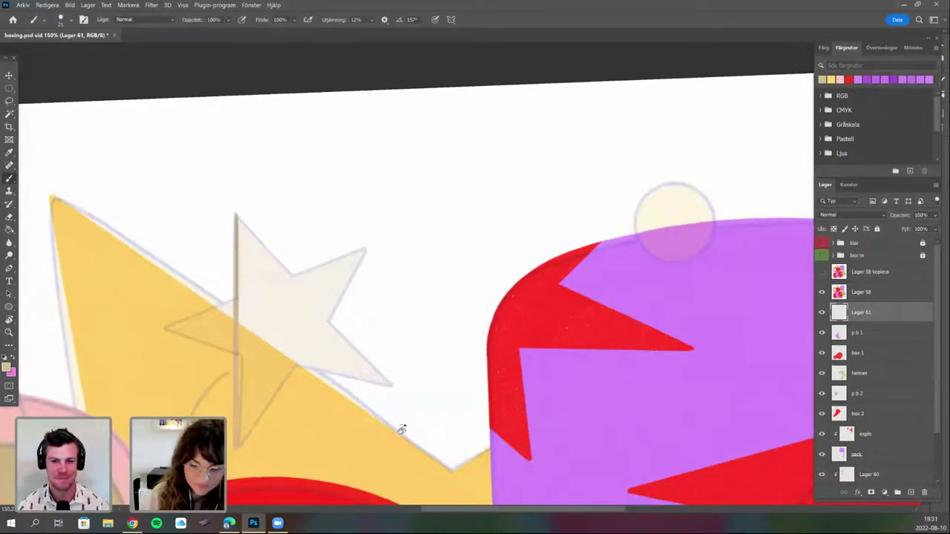
Try to paint the beige star's second and third long straight edges along the faint reference outline.
{"action": "key", "text": "r"}
{"action": "left_click_drag", "start_coordinate": [322, 451], "coordinate": [144, 384]}
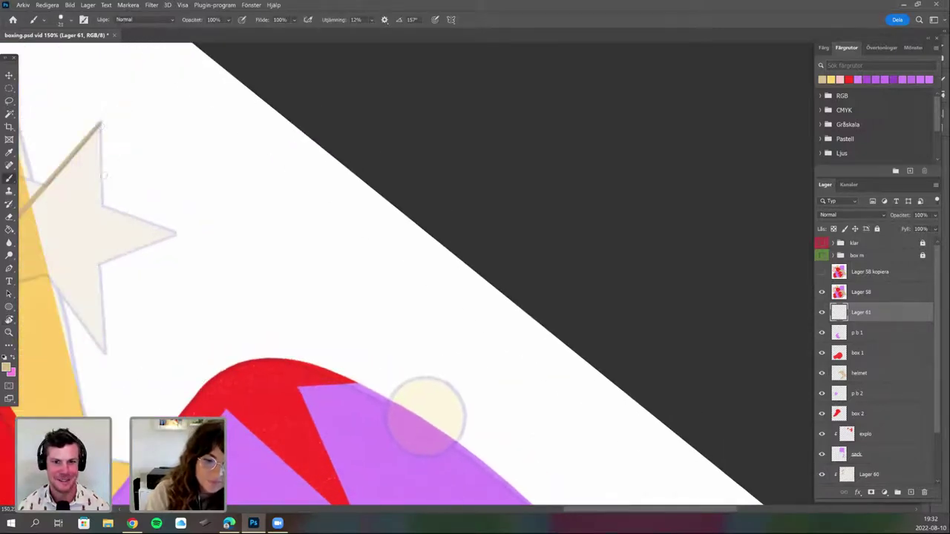
{"action": "left_click_drag", "start_coordinate": [103, 123], "coordinate": [105, 353]}
{"action": "key", "text": "r"}
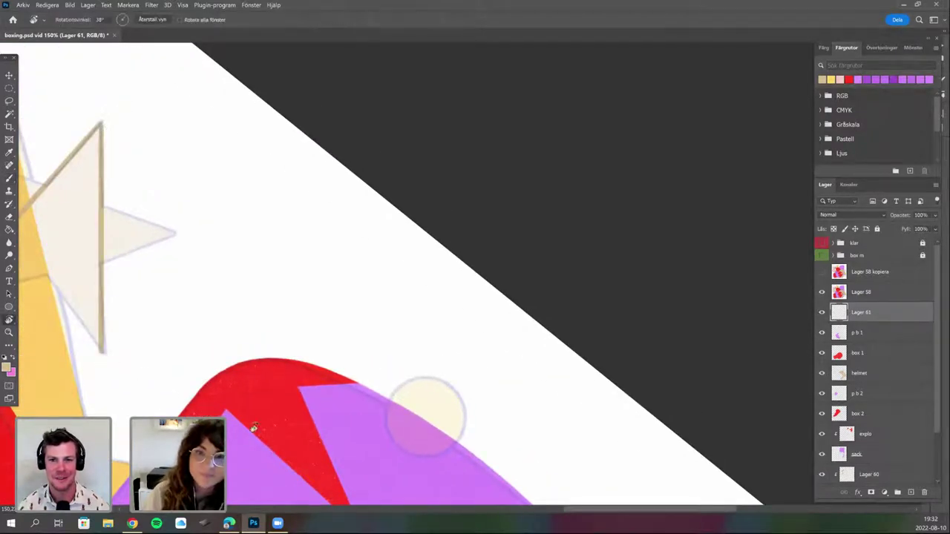
{"action": "left_click_drag", "start_coordinate": [256, 357], "coordinate": [248, 314]}
{"action": "left_click_drag", "start_coordinate": [274, 363], "coordinate": [320, 441]}
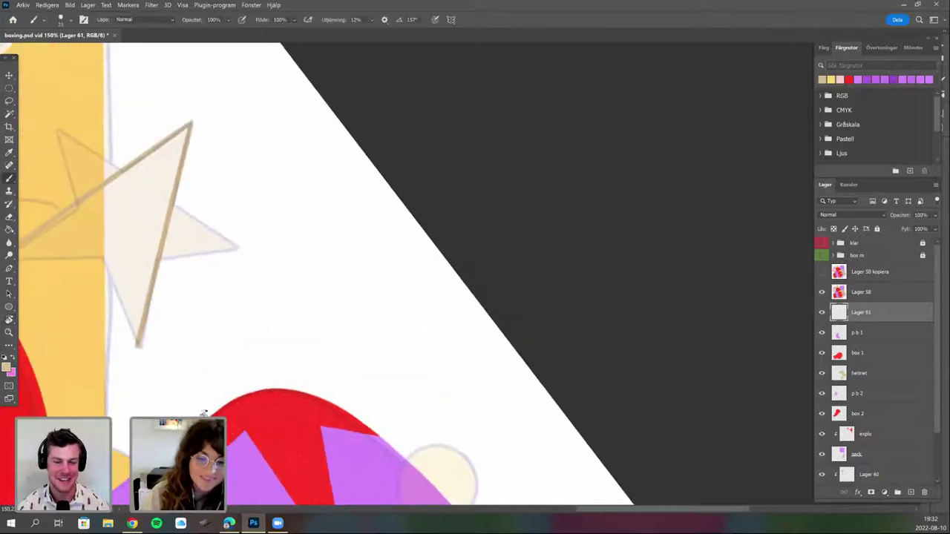
{"action": "key", "text": "r"}
{"action": "mouse_move", "coordinate": [203, 416]}
{"action": "left_mouse_down"}
{"action": "mouse_move", "coordinate": [178, 357]}
{"action": "mouse_move", "coordinate": [156, 391]}
{"action": "left_mouse_up"}
{"action": "left_click_drag", "start_coordinate": [252, 297], "coordinate": [156, 406]}
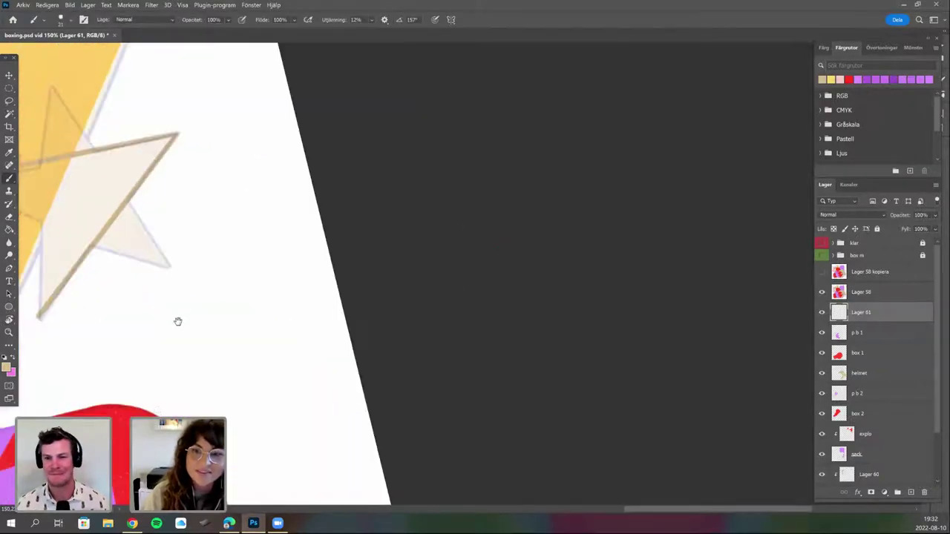
{"action": "mouse_move", "coordinate": [178, 322]}
{"action": "left_mouse_down"}
{"action": "mouse_move", "coordinate": [233, 401]}
{"action": "mouse_move", "coordinate": [233, 388]}
{"action": "left_mouse_up"}
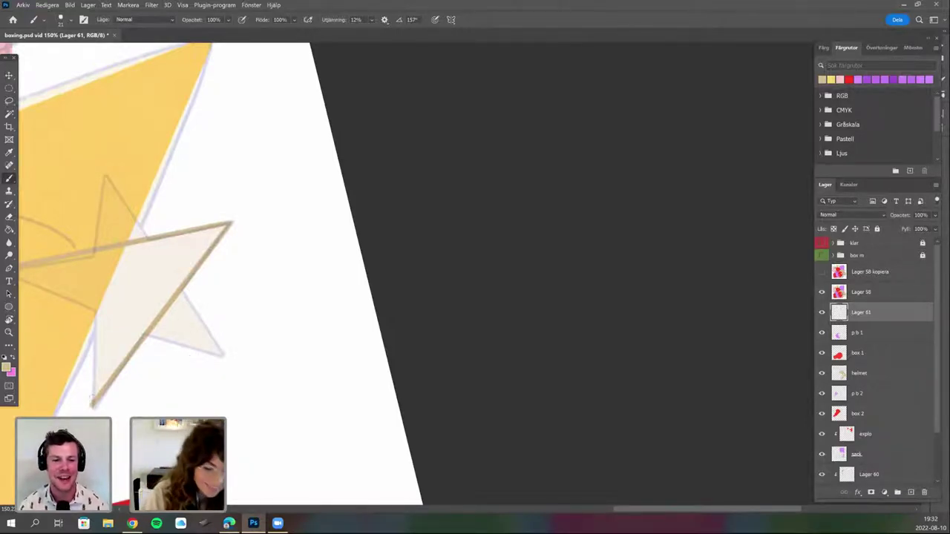
{"action": "left_click_drag", "start_coordinate": [89, 401], "coordinate": [90, 174]}
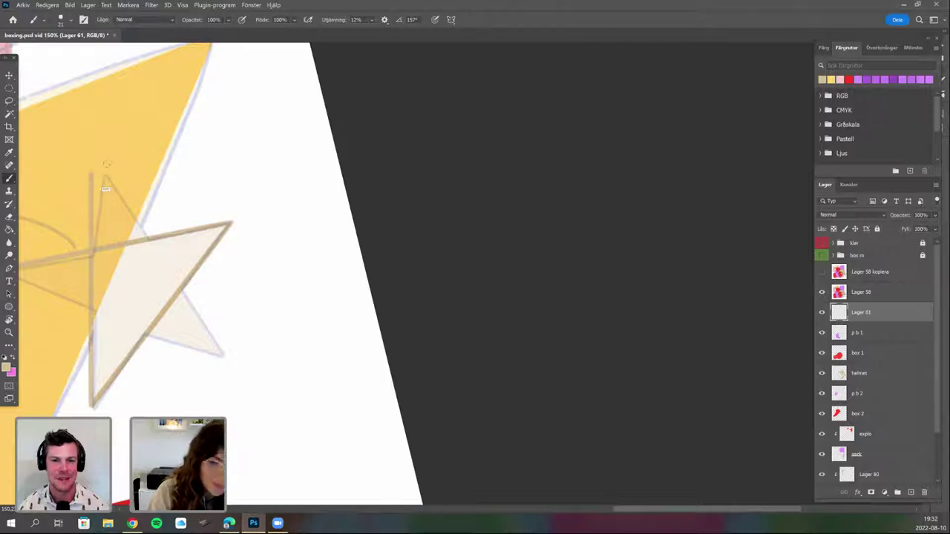
Try to close the beige star's outline with its fourth and fifth long straight edges.
{"action": "key", "text": "r"}
{"action": "left_click_drag", "start_coordinate": [289, 394], "coordinate": [101, 479]}
{"action": "key", "text": "r"}
{"action": "left_click_drag", "start_coordinate": [45, 407], "coordinate": [209, 338]}
{"action": "left_click_drag", "start_coordinate": [155, 122], "coordinate": [154, 334]}
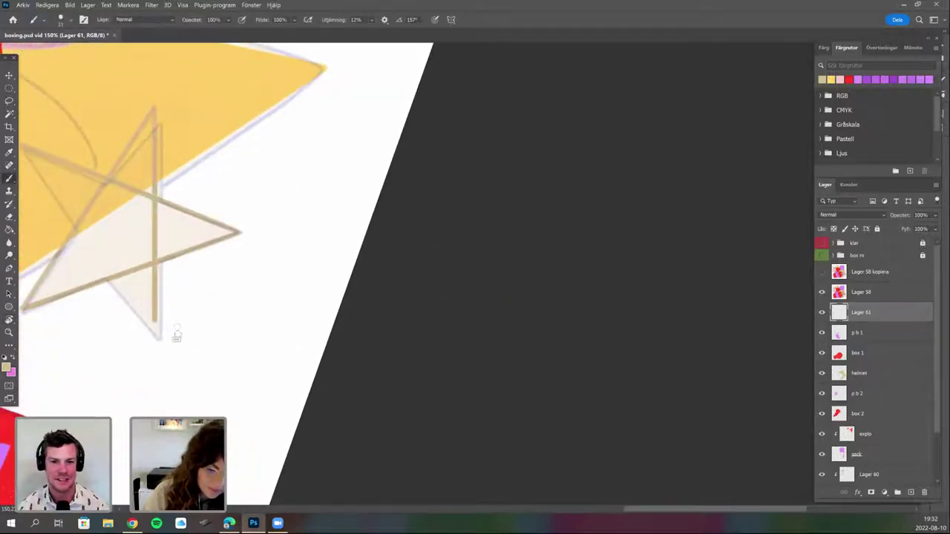
{"action": "key", "text": "r"}
{"action": "mouse_move", "coordinate": [260, 403]}
{"action": "left_mouse_down"}
{"action": "mouse_move", "coordinate": [130, 306]}
{"action": "mouse_move", "coordinate": [170, 359]}
{"action": "mouse_move", "coordinate": [161, 394]}
{"action": "mouse_move", "coordinate": [127, 369]}
{"action": "mouse_move", "coordinate": [79, 388]}
{"action": "mouse_move", "coordinate": [85, 421]}
{"action": "left_mouse_up"}
{"action": "key", "text": "b"}
{"action": "key", "text": "r"}
{"action": "key", "text": "b"}
{"action": "key", "text": "space"}
{"action": "mouse_move", "coordinate": [240, 365]}
{"action": "left_mouse_down"}
{"action": "mouse_move", "coordinate": [278, 365]}
{"action": "mouse_move", "coordinate": [385, 323]}
{"action": "left_mouse_up"}
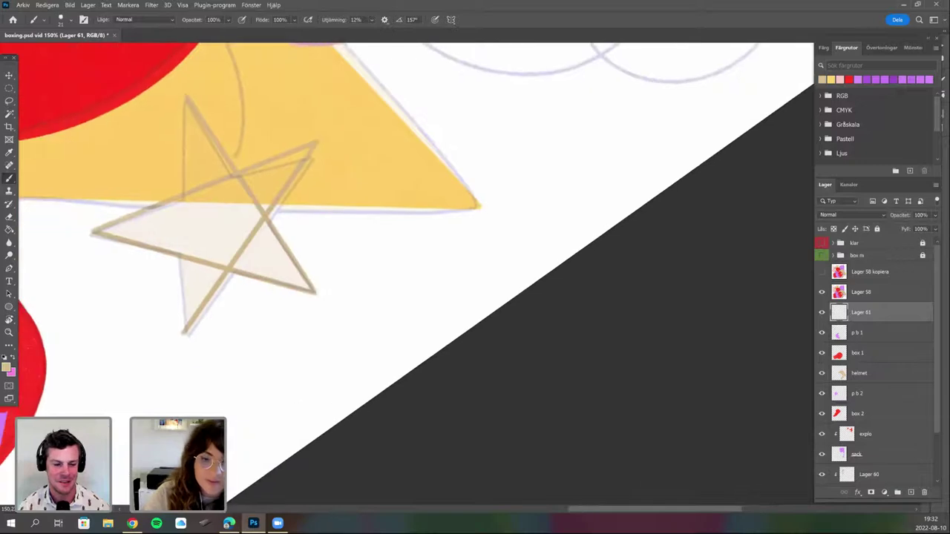
{"action": "left_click_drag", "start_coordinate": [186, 99], "coordinate": [186, 338]}
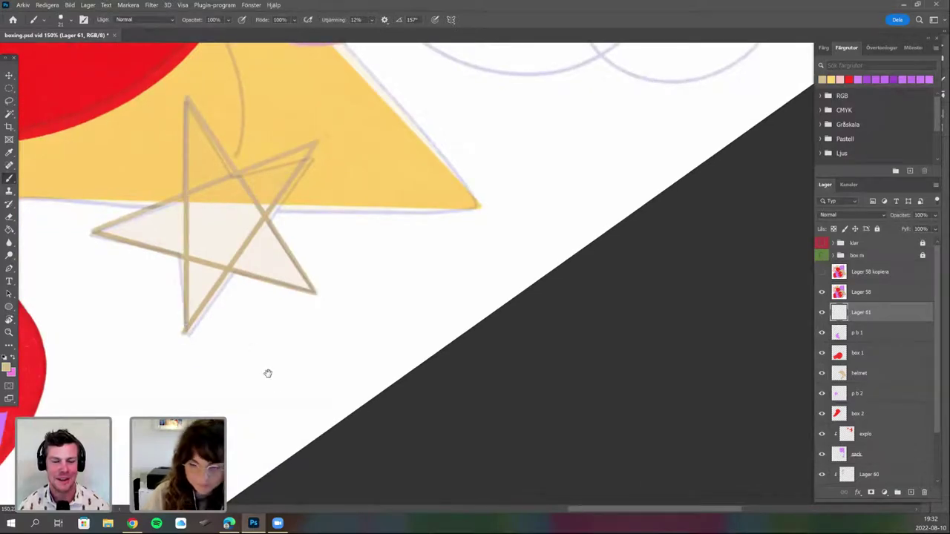
{"action": "left_click_drag", "start_coordinate": [279, 386], "coordinate": [305, 412]}
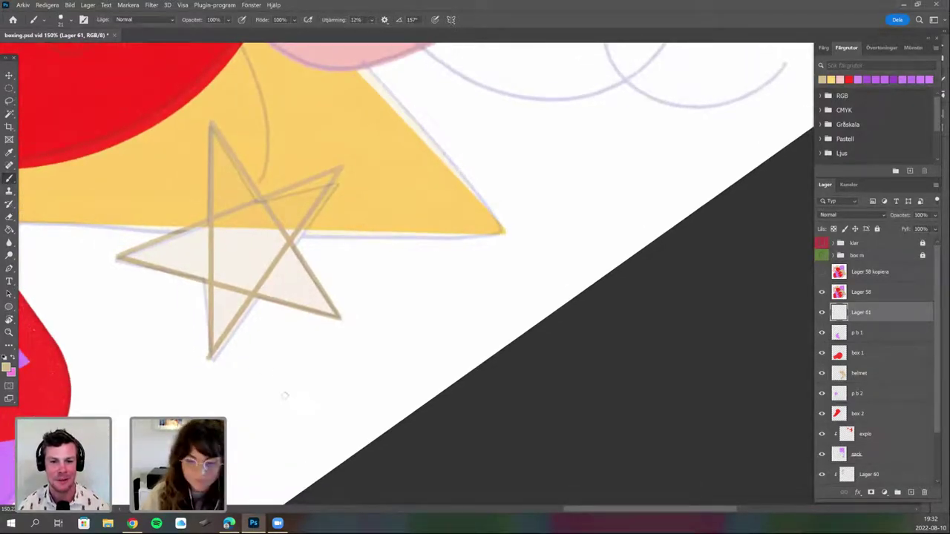
Undo the last four edges painted on the beige star.
{"action": "key", "text": "ctrl+z"}
{"action": "key", "text": "ctrl+z"}
{"action": "key", "text": "ctrl+z"}
{"action": "key", "text": "ctrl+z"}
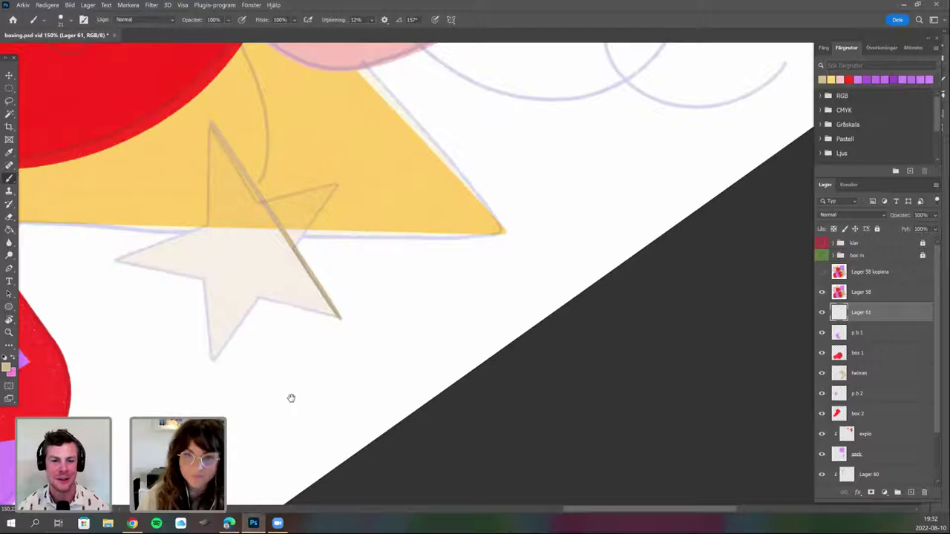
{"action": "left_click_drag", "start_coordinate": [291, 398], "coordinate": [326, 349]}
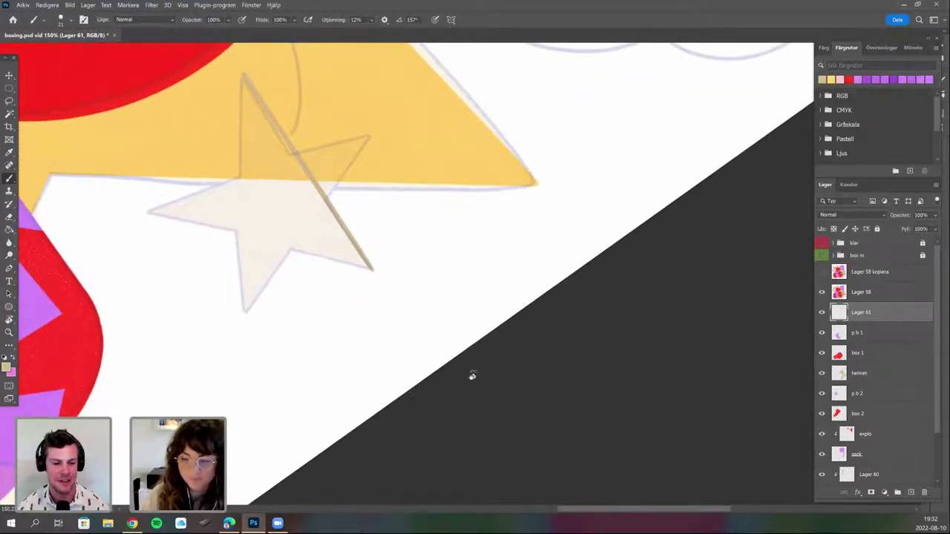
Paint the beige star's long straight edge from its top tip to its lower-right tip, following the reference outline.
{"action": "key", "text": "r"}
{"action": "mouse_move", "coordinate": [472, 376]}
{"action": "left_mouse_down"}
{"action": "mouse_move", "coordinate": [435, 378]}
{"action": "mouse_move", "coordinate": [186, 186]}
{"action": "mouse_move", "coordinate": [140, 386]}
{"action": "mouse_move", "coordinate": [203, 401]}
{"action": "mouse_move", "coordinate": [106, 261]}
{"action": "mouse_move", "coordinate": [106, 413]}
{"action": "mouse_move", "coordinate": [97, 409]}
{"action": "mouse_move", "coordinate": [191, 392]}
{"action": "left_mouse_up"}
{"action": "key", "text": "b"}
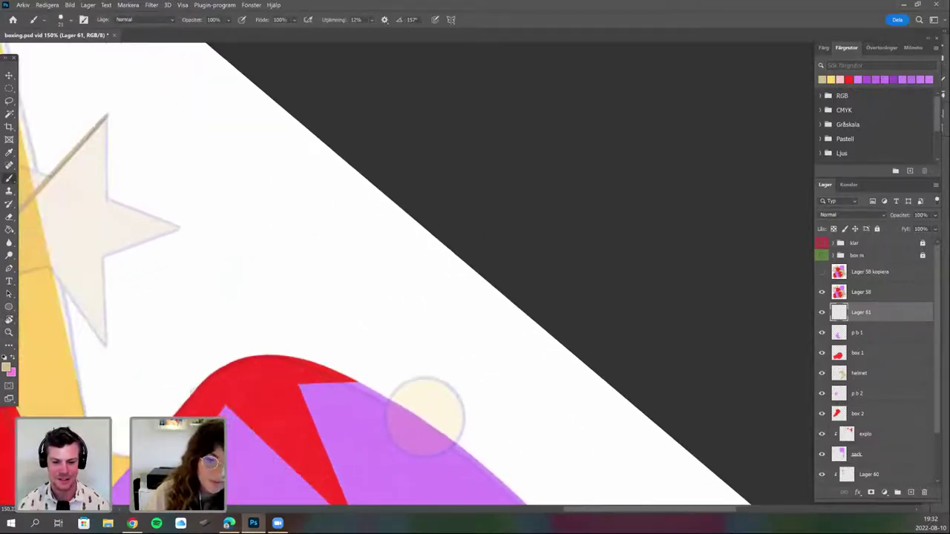
{"action": "left_click_drag", "start_coordinate": [425, 415], "coordinate": [439, 414]}
{"action": "mouse_move", "coordinate": [121, 113]}
{"action": "left_mouse_down"}
{"action": "mouse_move", "coordinate": [120, 343]}
{"action": "mouse_move", "coordinate": [89, 312]}
{"action": "mouse_move", "coordinate": [97, 288]}
{"action": "left_mouse_up"}
Paint the short edge from the beige star's lower-right tip in to the neighbouring inner corner.
{"action": "key", "text": "r"}
{"action": "key", "text": "b"}
{"action": "mouse_move", "coordinate": [201, 312]}
{"action": "left_mouse_down"}
{"action": "mouse_move", "coordinate": [202, 243]}
{"action": "mouse_move", "coordinate": [97, 397]}
{"action": "mouse_move", "coordinate": [109, 399]}
{"action": "left_mouse_up"}
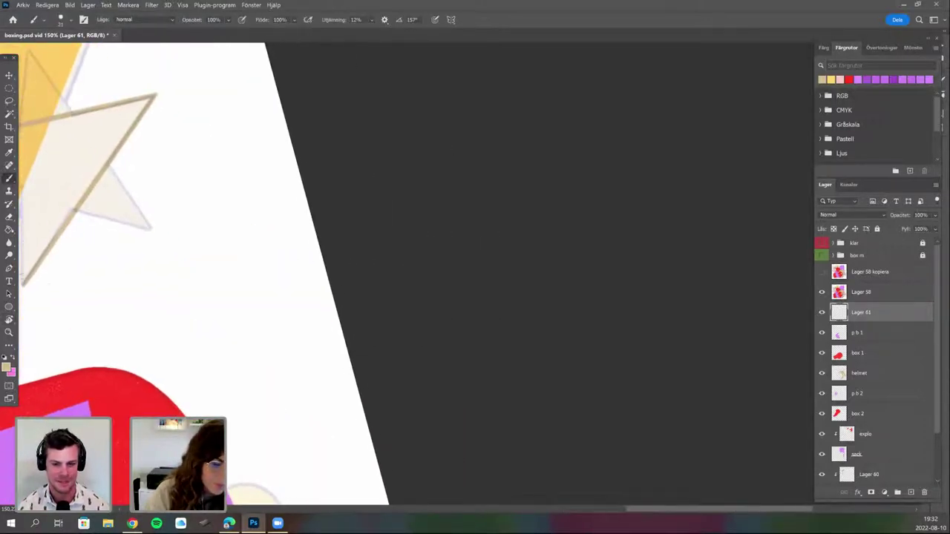
{"action": "left_click_drag", "start_coordinate": [119, 329], "coordinate": [155, 346]}
{"action": "left_click_drag", "start_coordinate": [57, 303], "coordinate": [58, 199]}
Paint the short lower edge of the beige star's left arm over the yellow burst.
{"action": "left_click_drag", "start_coordinate": [157, 292], "coordinate": [233, 394]}
{"action": "key", "text": "r"}
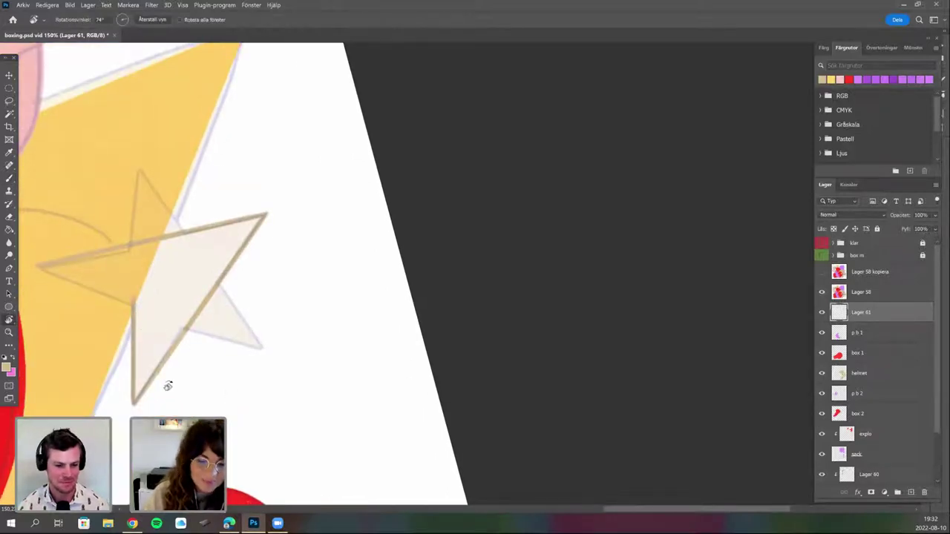
{"action": "left_click_drag", "start_coordinate": [170, 386], "coordinate": [185, 418]}
{"action": "key", "text": "b"}
{"action": "left_click_drag", "start_coordinate": [157, 369], "coordinate": [92, 337]}
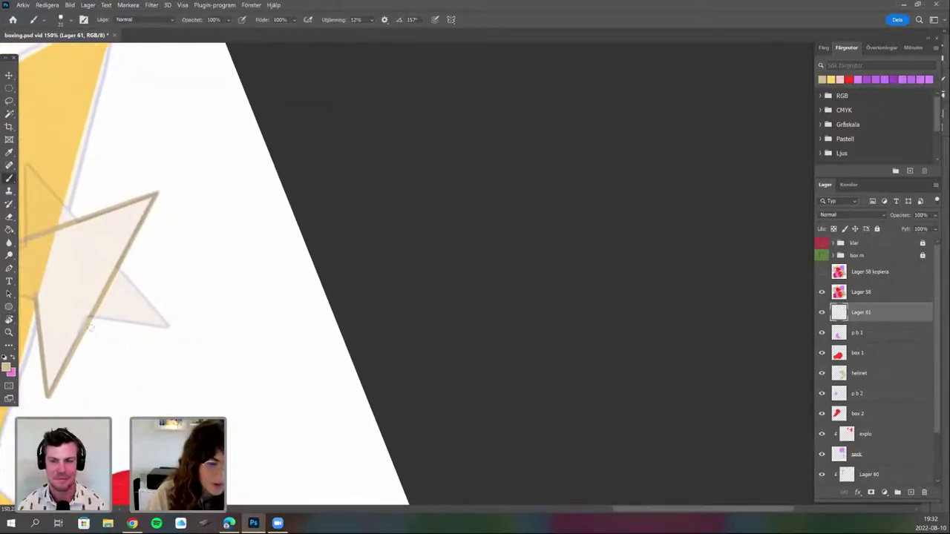
{"action": "key", "text": "r"}
{"action": "mouse_move", "coordinate": [200, 373]}
{"action": "left_mouse_down"}
{"action": "mouse_move", "coordinate": [250, 374]}
{"action": "mouse_move", "coordinate": [317, 467]}
{"action": "mouse_move", "coordinate": [366, 409]}
{"action": "left_mouse_up"}
{"action": "key", "text": "b"}
{"action": "mouse_move", "coordinate": [325, 367]}
{"action": "left_mouse_down"}
{"action": "mouse_move", "coordinate": [325, 314]}
{"action": "mouse_move", "coordinate": [250, 312]}
{"action": "left_mouse_up"}
{"action": "key", "text": "r"}
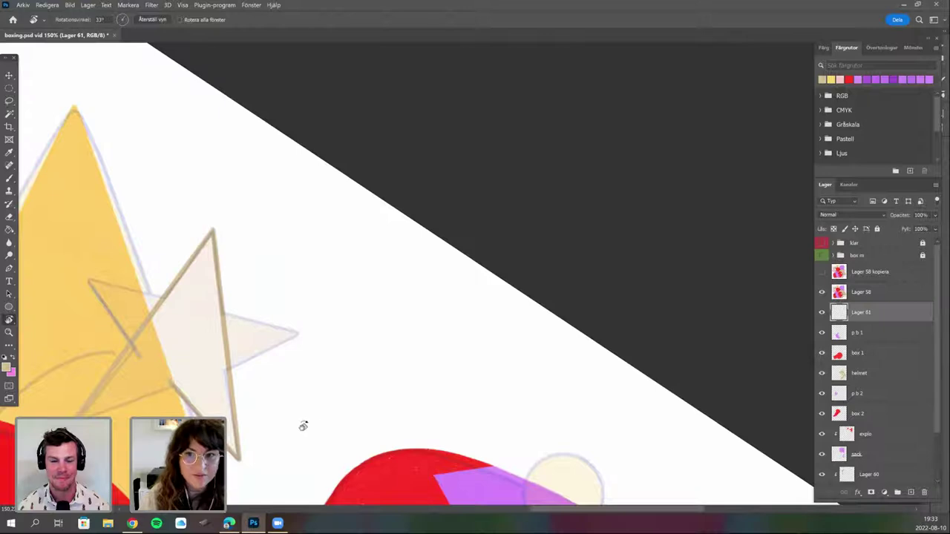
Paint the beige star's straight edge running from its left tip across to its upper-right tip.
{"action": "scroll", "coordinate": [188, 297], "scroll_direction": "down", "scroll_amount": 5}
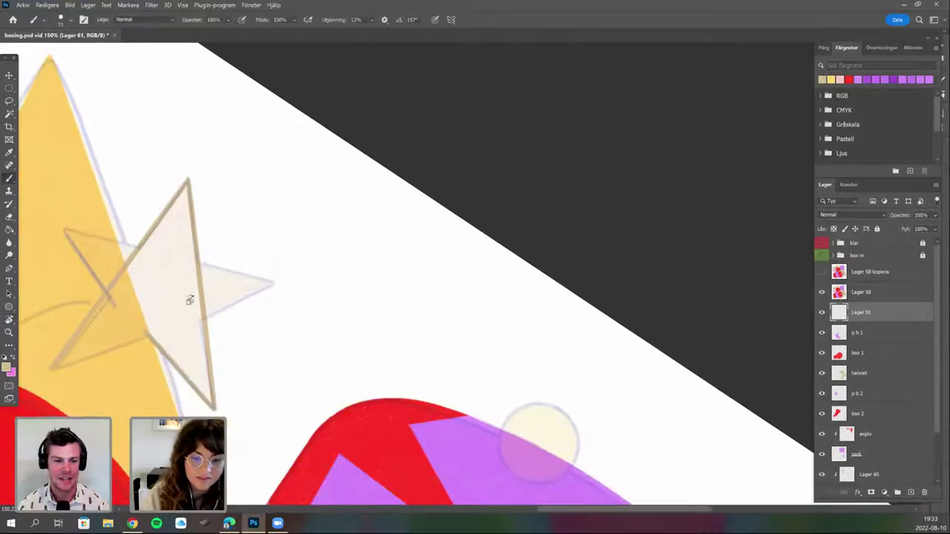
{"action": "mouse_move", "coordinate": [259, 375]}
{"action": "left_mouse_down"}
{"action": "mouse_move", "coordinate": [378, 372]}
{"action": "mouse_move", "coordinate": [438, 356]}
{"action": "left_mouse_up"}
{"action": "left_click_drag", "start_coordinate": [336, 306], "coordinate": [262, 136]}
{"action": "key", "text": "b"}
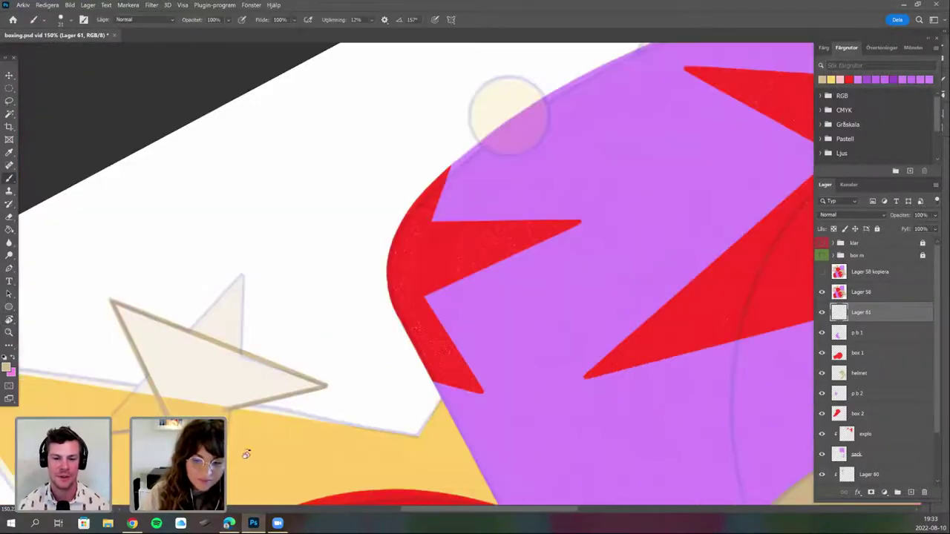
{"action": "left_click_drag", "start_coordinate": [305, 327], "coordinate": [258, 241]}
{"action": "key", "text": "r"}
{"action": "mouse_move", "coordinate": [265, 192]}
{"action": "left_mouse_down"}
{"action": "mouse_move", "coordinate": [255, 198]}
{"action": "mouse_move", "coordinate": [219, 328]}
{"action": "left_mouse_up"}
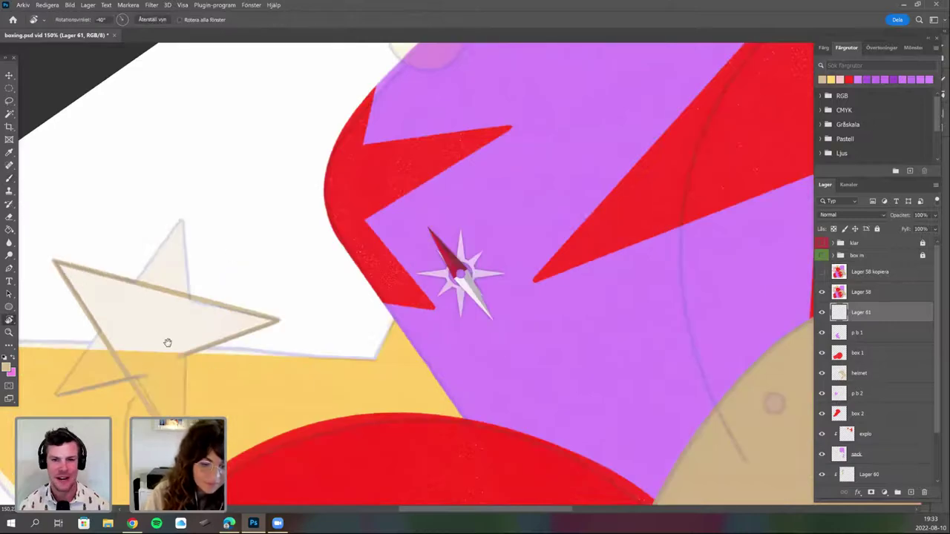
{"action": "left_click_drag", "start_coordinate": [131, 394], "coordinate": [82, 189]}
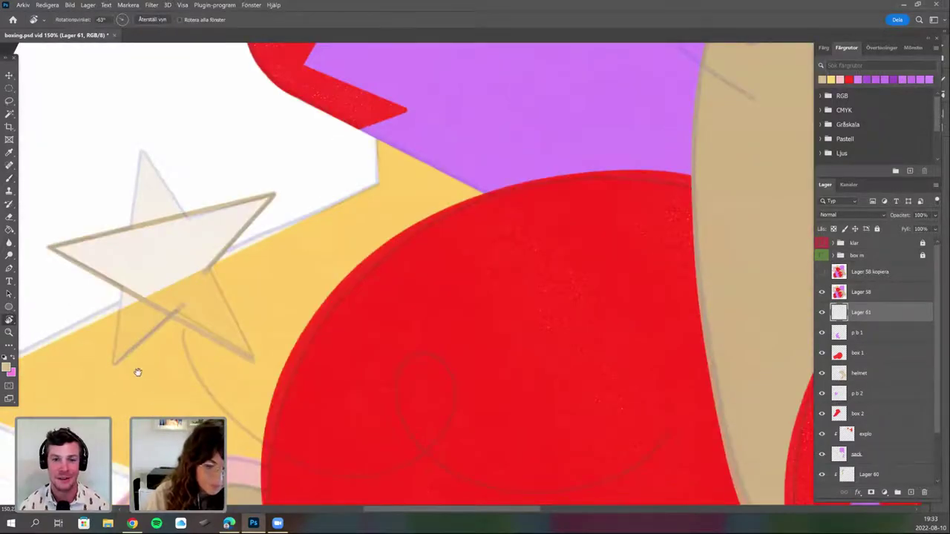
{"action": "left_click_drag", "start_coordinate": [138, 374], "coordinate": [254, 376]}
{"action": "left_click_drag", "start_coordinate": [143, 362], "coordinate": [144, 368]}
{"action": "left_click_drag", "start_coordinate": [145, 364], "coordinate": [235, 339]}
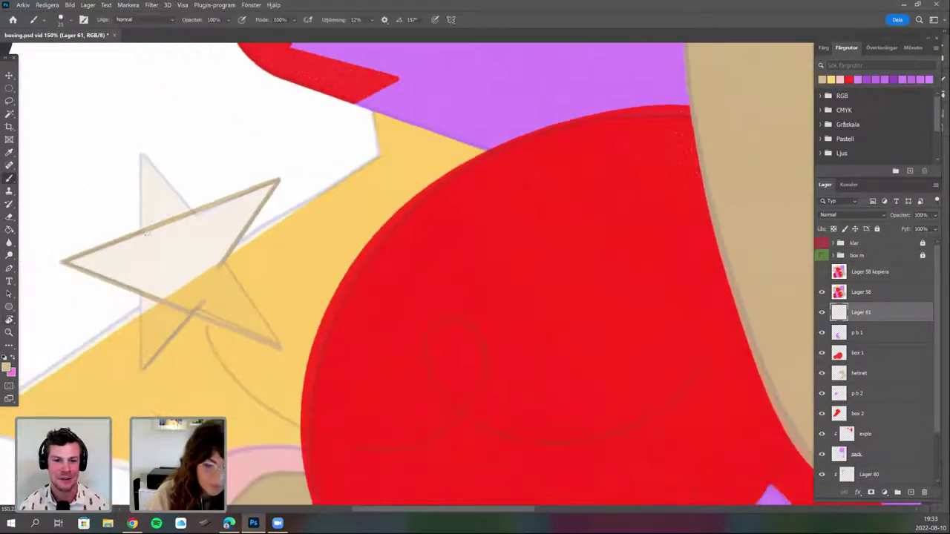
{"action": "left_click_drag", "start_coordinate": [142, 232], "coordinate": [141, 367]}
{"action": "left_click_drag", "start_coordinate": [40, 333], "coordinate": [40, 399]}
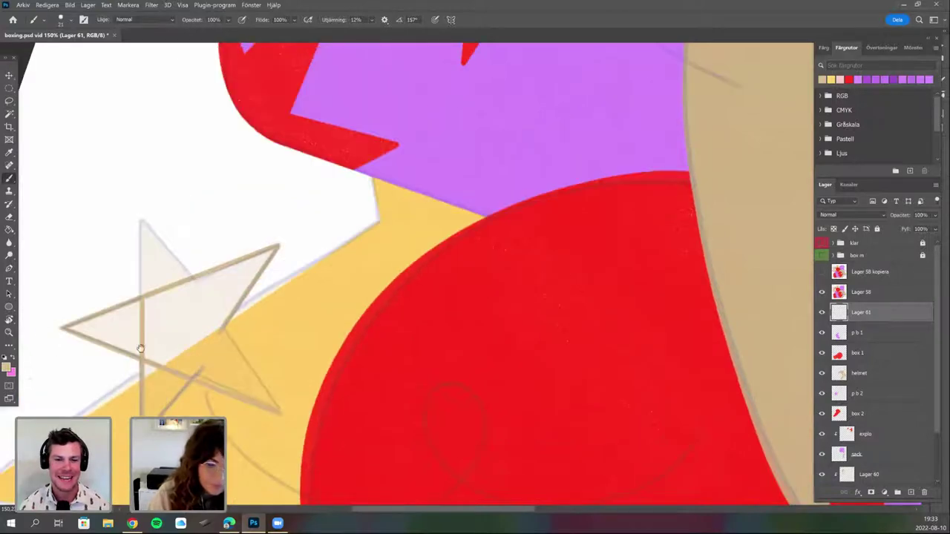
{"action": "left_click_drag", "start_coordinate": [150, 245], "coordinate": [35, 250]}
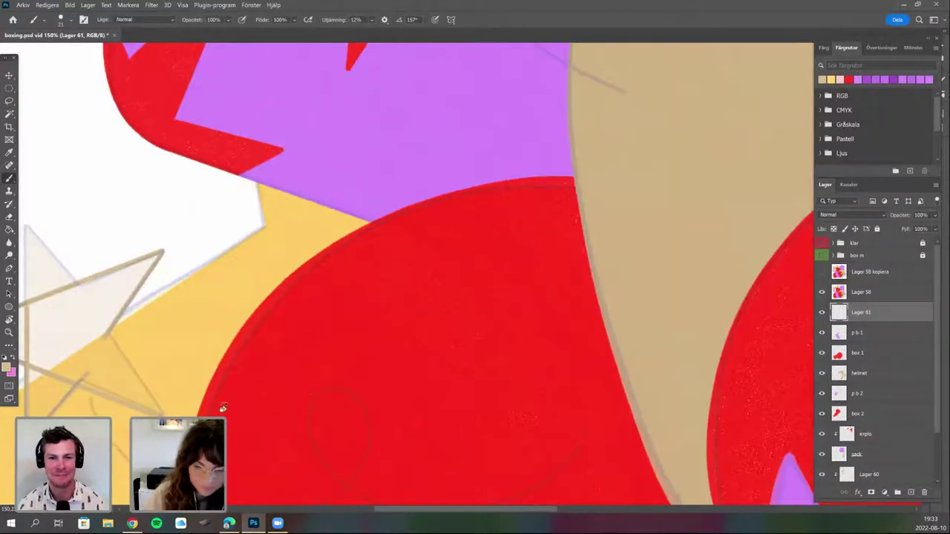
{"action": "left_click_drag", "start_coordinate": [147, 322], "coordinate": [273, 342]}
{"action": "key", "text": "r"}
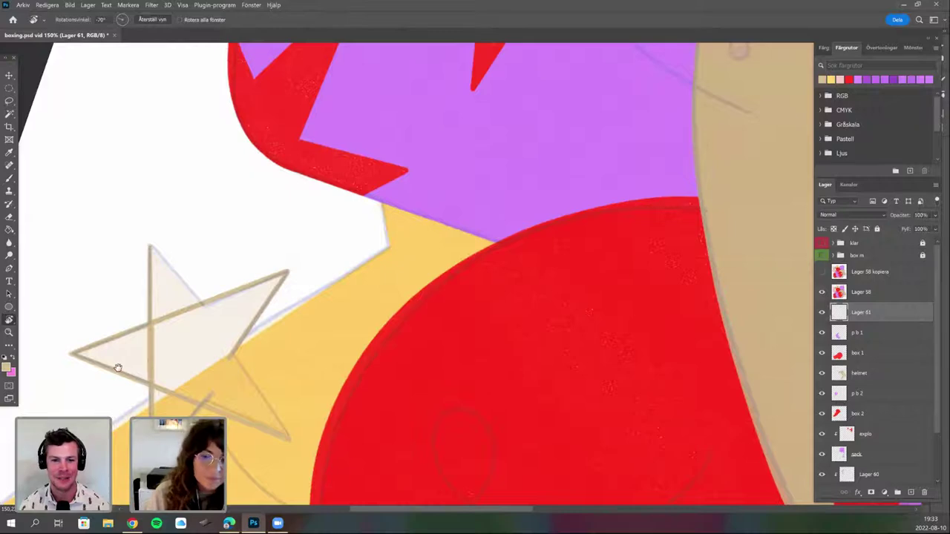
Paint the short edge from the beige star's upper-right tip in to the neighbouring inner corner, following the reference outline.
{"action": "left_click_drag", "start_coordinate": [117, 367], "coordinate": [134, 132]}
{"action": "key", "text": "b"}
{"action": "scroll", "coordinate": [131, 329], "scroll_direction": "up", "scroll_amount": 2}
{"action": "scroll", "coordinate": [131, 329], "scroll_direction": "right", "scroll_amount": 6}
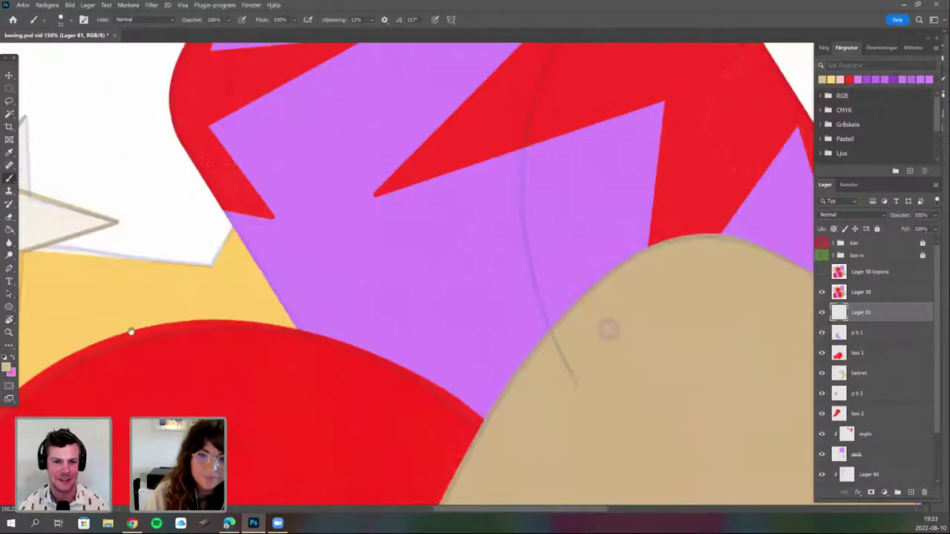
{"action": "scroll", "coordinate": [185, 256], "scroll_direction": "up", "scroll_amount": 1}
{"action": "scroll", "coordinate": [185, 256], "scroll_direction": "left", "scroll_amount": 4}
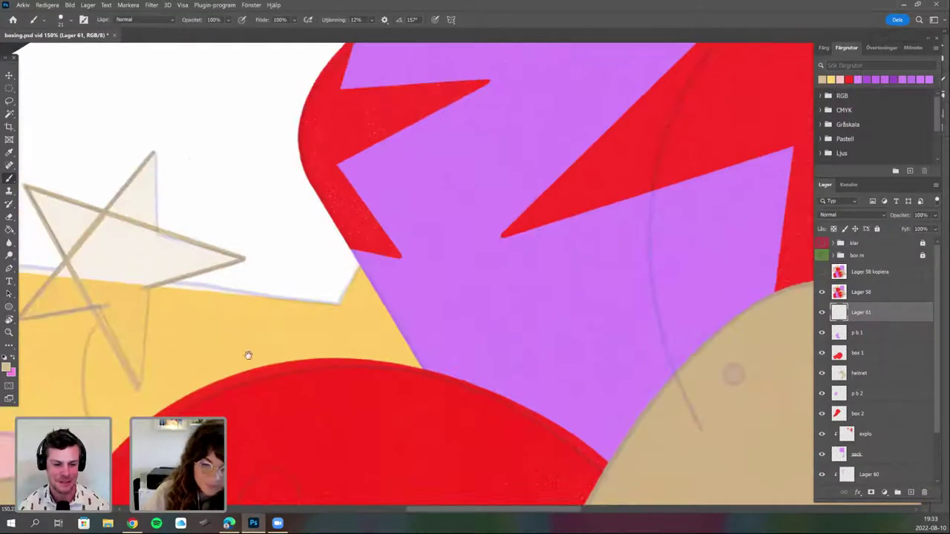
{"action": "scroll", "coordinate": [265, 317], "scroll_direction": "left", "scroll_amount": 1}
{"action": "left_click_drag", "start_coordinate": [100, 353], "coordinate": [135, 284]}
Close the beige star's outline with the short edge of its bottom arm over the yellow burst, and hide the faded reference.
{"action": "key", "text": "r"}
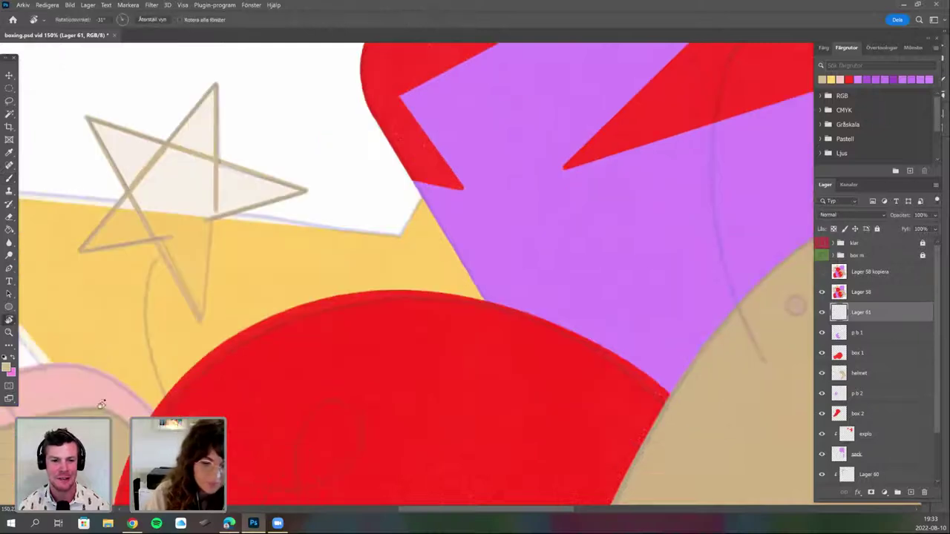
{"action": "left_click_drag", "start_coordinate": [345, 436], "coordinate": [193, 396]}
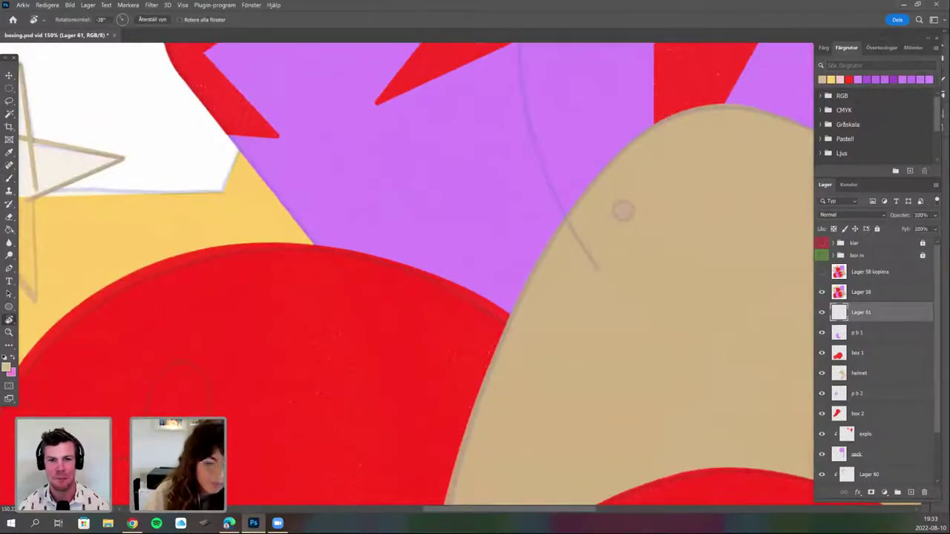
{"action": "left_click_drag", "start_coordinate": [179, 241], "coordinate": [180, 231]}
{"action": "key", "text": "b"}
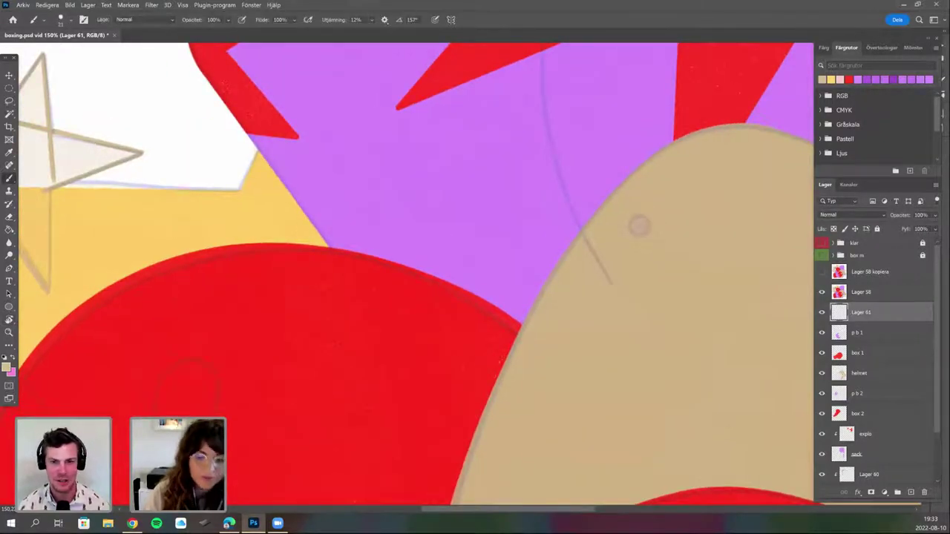
{"action": "left_click_drag", "start_coordinate": [310, 389], "coordinate": [437, 416]}
{"action": "left_click_drag", "start_coordinate": [334, 372], "coordinate": [436, 408]}
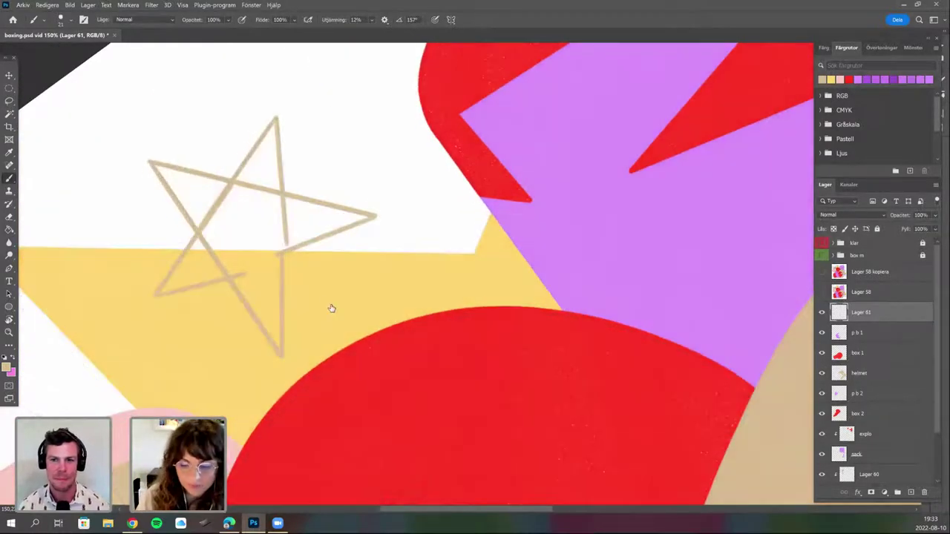
Fill the star's upper-right and top arms with beige, using the 32 px textured brush.
{"action": "right_click", "coordinate": [328, 302]}
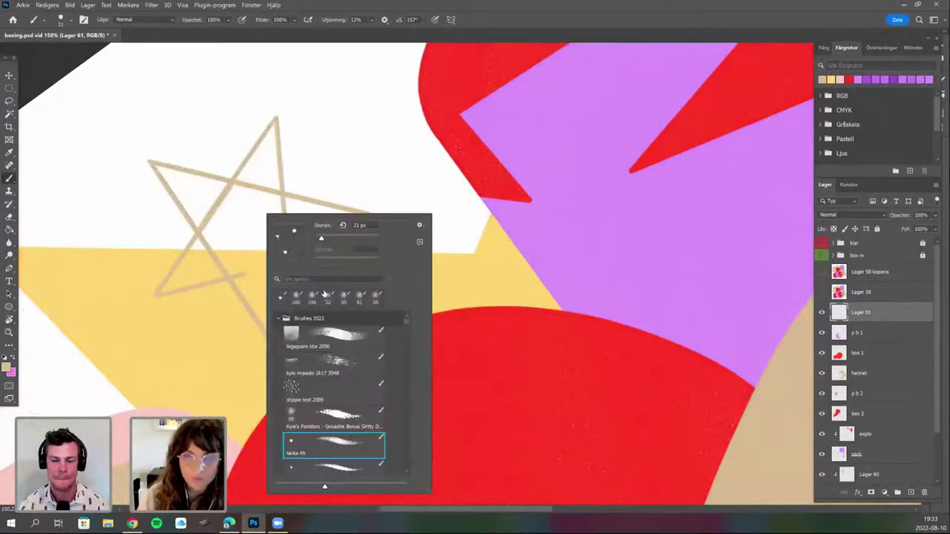
{"action": "left_click", "coordinate": [328, 294]}
{"action": "mouse_move", "coordinate": [262, 155]}
{"action": "left_mouse_down"}
{"action": "mouse_move", "coordinate": [247, 170]}
{"action": "mouse_move", "coordinate": [272, 134]}
{"action": "mouse_move", "coordinate": [275, 178]}
{"action": "mouse_move", "coordinate": [261, 206]}
{"action": "mouse_move", "coordinate": [267, 156]}
{"action": "left_mouse_up"}
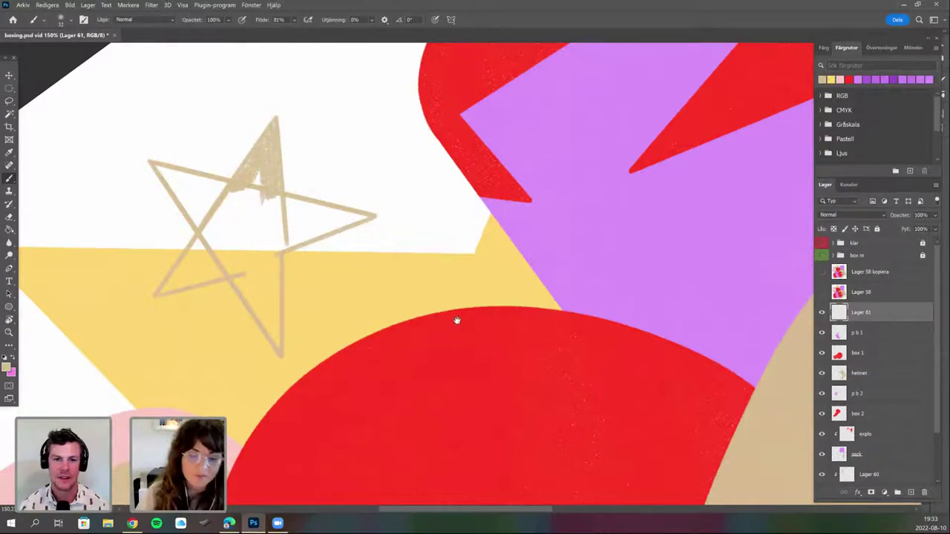
{"action": "left_click_drag", "start_coordinate": [373, 274], "coordinate": [398, 297]}
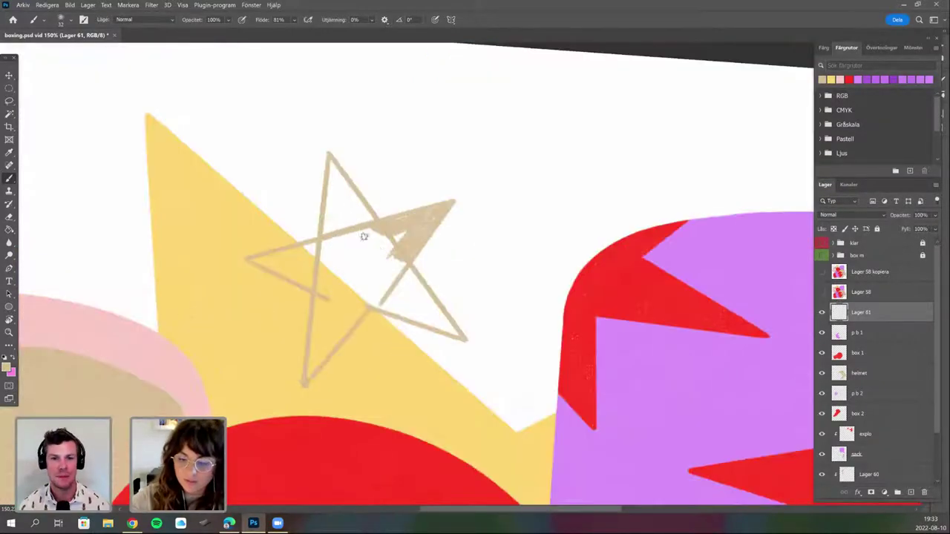
{"action": "mouse_move", "coordinate": [353, 213]}
{"action": "left_mouse_down"}
{"action": "mouse_move", "coordinate": [330, 171]}
{"action": "mouse_move", "coordinate": [330, 250]}
{"action": "mouse_move", "coordinate": [339, 195]}
{"action": "mouse_move", "coordinate": [353, 245]}
{"action": "mouse_move", "coordinate": [357, 236]}
{"action": "mouse_move", "coordinate": [349, 176]}
{"action": "left_mouse_up"}
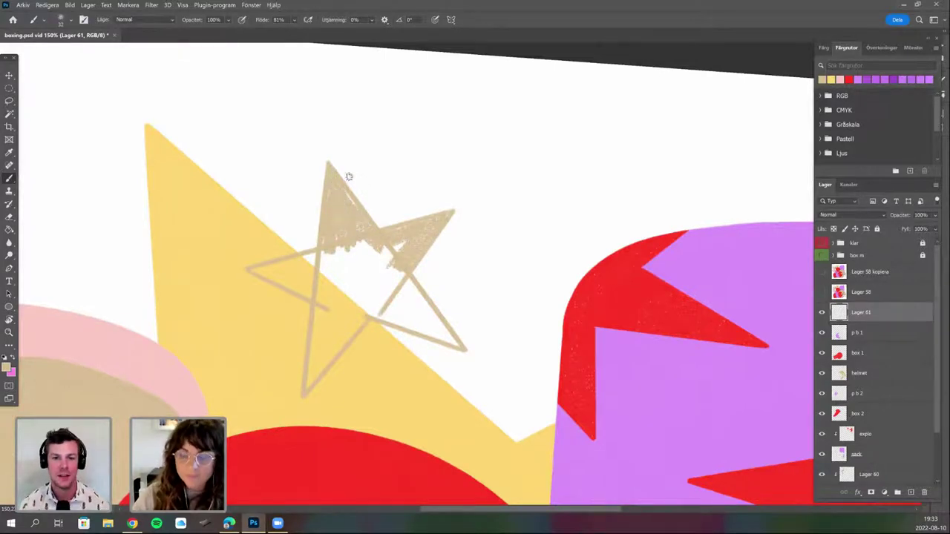
Fill the star's lower-right and bottom arms with the same beige brush.
{"action": "key", "text": "r"}
{"action": "left_click_drag", "start_coordinate": [334, 366], "coordinate": [350, 267]}
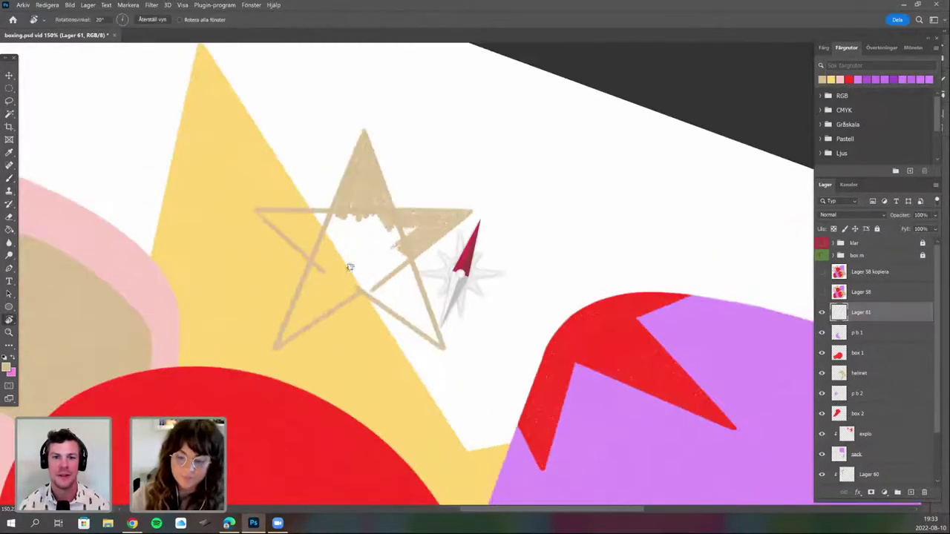
{"action": "key", "text": "b"}
{"action": "left_click_drag", "start_coordinate": [406, 314], "coordinate": [327, 262]}
{"action": "mouse_move", "coordinate": [287, 229]}
{"action": "left_mouse_down"}
{"action": "mouse_move", "coordinate": [318, 209]}
{"action": "mouse_move", "coordinate": [337, 253]}
{"action": "mouse_move", "coordinate": [329, 269]}
{"action": "mouse_move", "coordinate": [354, 287]}
{"action": "mouse_move", "coordinate": [338, 242]}
{"action": "mouse_move", "coordinate": [344, 269]}
{"action": "left_mouse_up"}
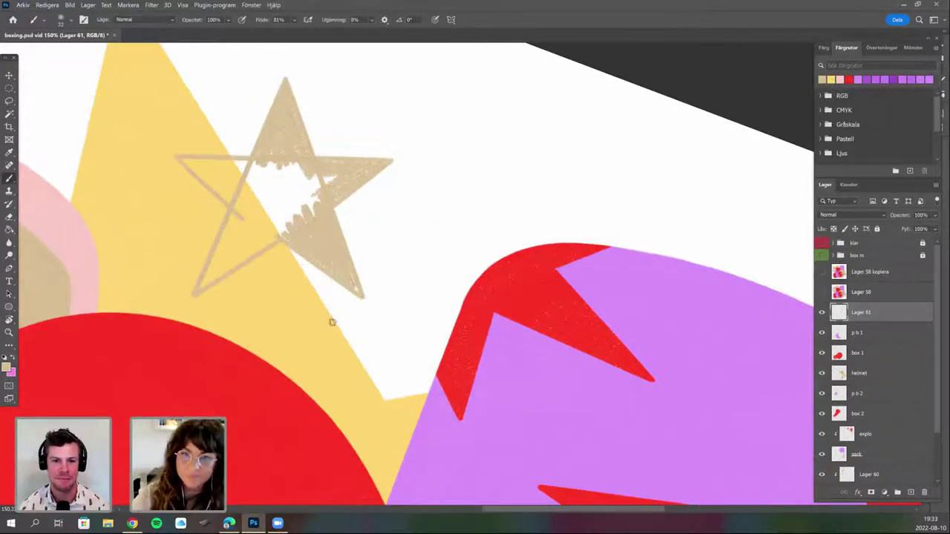
{"action": "key", "text": "r"}
{"action": "mouse_move", "coordinate": [496, 321]}
{"action": "left_mouse_down"}
{"action": "mouse_move", "coordinate": [325, 266]}
{"action": "mouse_move", "coordinate": [337, 302]}
{"action": "mouse_move", "coordinate": [345, 244]}
{"action": "mouse_move", "coordinate": [346, 302]}
{"action": "mouse_move", "coordinate": [357, 281]}
{"action": "mouse_move", "coordinate": [338, 334]}
{"action": "mouse_move", "coordinate": [332, 294]}
{"action": "mouse_move", "coordinate": [341, 319]}
{"action": "mouse_move", "coordinate": [346, 240]}
{"action": "mouse_move", "coordinate": [346, 280]}
{"action": "left_mouse_up"}
{"action": "key", "text": "b"}
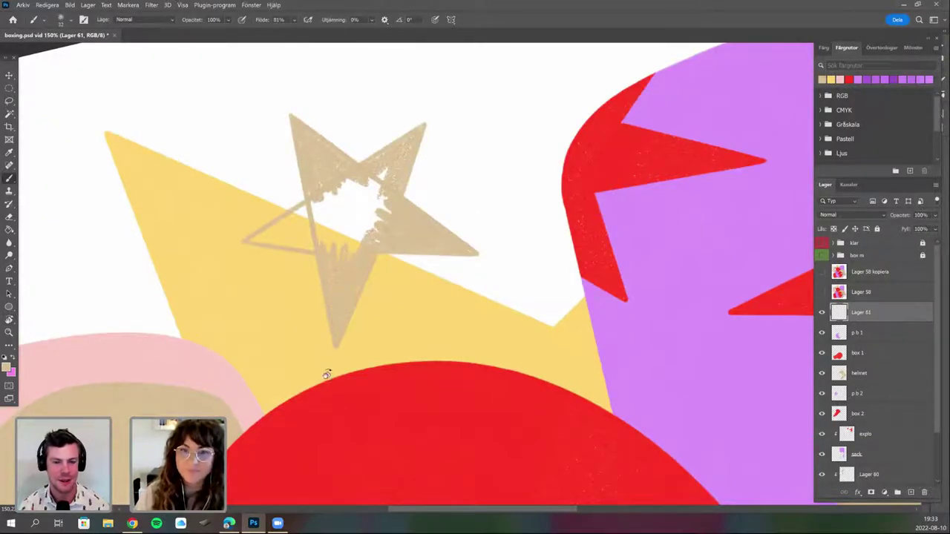
Fill the star's left arm and its open centre with beige.
{"action": "key", "text": "r"}
{"action": "mouse_move", "coordinate": [451, 334]}
{"action": "left_mouse_down"}
{"action": "mouse_move", "coordinate": [415, 380]}
{"action": "mouse_move", "coordinate": [424, 458]}
{"action": "mouse_move", "coordinate": [347, 248]}
{"action": "mouse_move", "coordinate": [344, 271]}
{"action": "mouse_move", "coordinate": [349, 256]}
{"action": "mouse_move", "coordinate": [353, 262]}
{"action": "mouse_move", "coordinate": [307, 319]}
{"action": "mouse_move", "coordinate": [313, 289]}
{"action": "left_mouse_up"}
{"action": "key", "text": "b"}
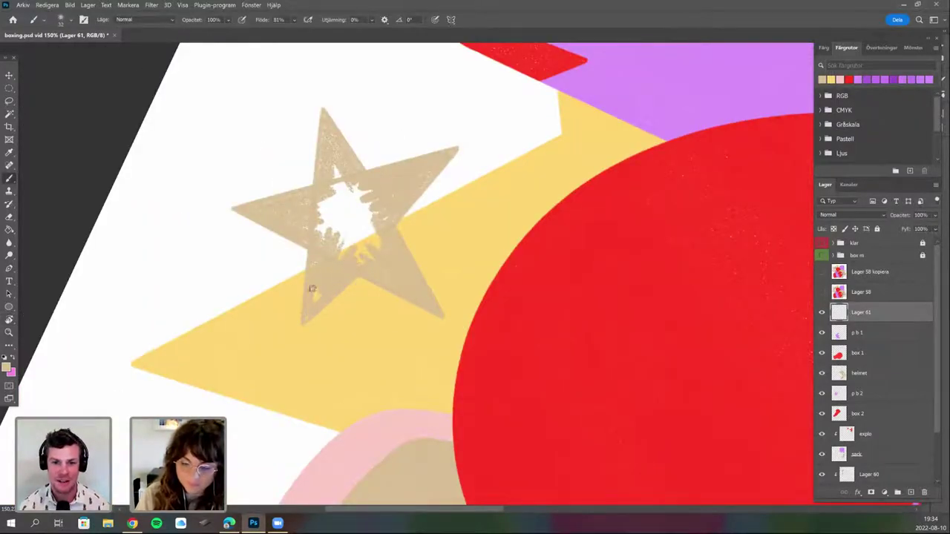
{"action": "mouse_move", "coordinate": [320, 236]}
{"action": "left_mouse_down"}
{"action": "mouse_move", "coordinate": [334, 165]}
{"action": "mouse_move", "coordinate": [339, 236]}
{"action": "mouse_move", "coordinate": [353, 191]}
{"action": "mouse_move", "coordinate": [365, 237]}
{"action": "mouse_move", "coordinate": [378, 198]}
{"action": "mouse_move", "coordinate": [365, 255]}
{"action": "left_mouse_up"}
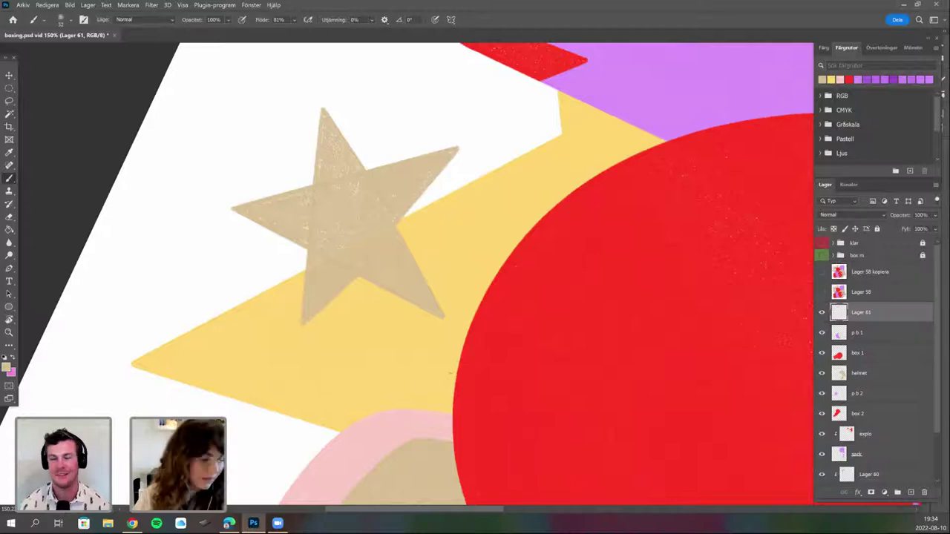
Load the beige star's painted pixels as a selection and expand that selection, with the canvas rotation set back to 0°.
{"action": "scroll", "coordinate": [401, 400], "scroll_direction": "down", "scroll_amount": 1}
{"action": "scroll", "coordinate": [326, 386], "scroll_direction": "down", "scroll_amount": 4}
{"action": "key", "text": "r"}
{"action": "left_click_drag", "start_coordinate": [262, 253], "coordinate": [262, 270]}
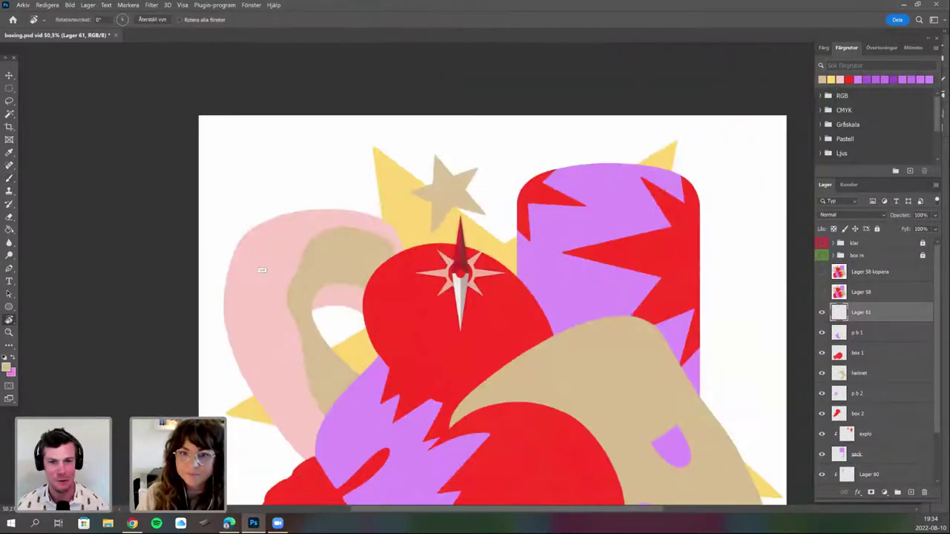
{"action": "left_click_drag", "start_coordinate": [382, 366], "coordinate": [372, 427]}
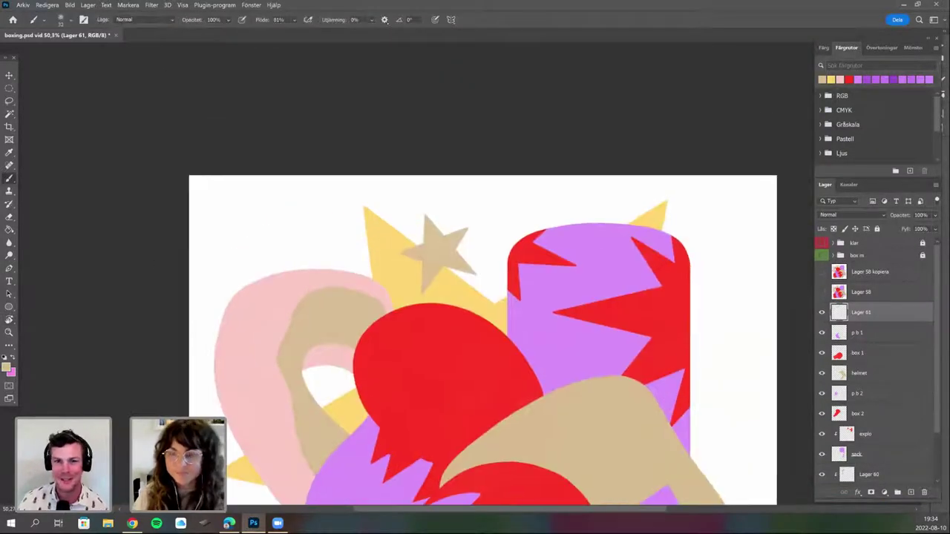
{"action": "left_click", "coordinate": [837, 313], "text": "ctrl"}
{"action": "scroll", "coordinate": [373, 357], "scroll_direction": "right", "scroll_amount": 2}
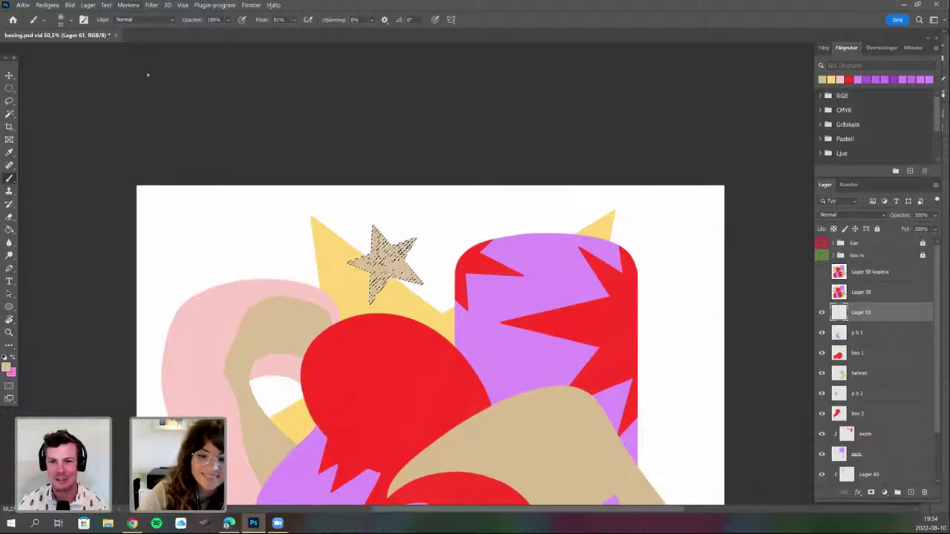
{"action": "left_click", "coordinate": [127, 4]}
{"action": "mouse_move", "coordinate": [149, 153]}
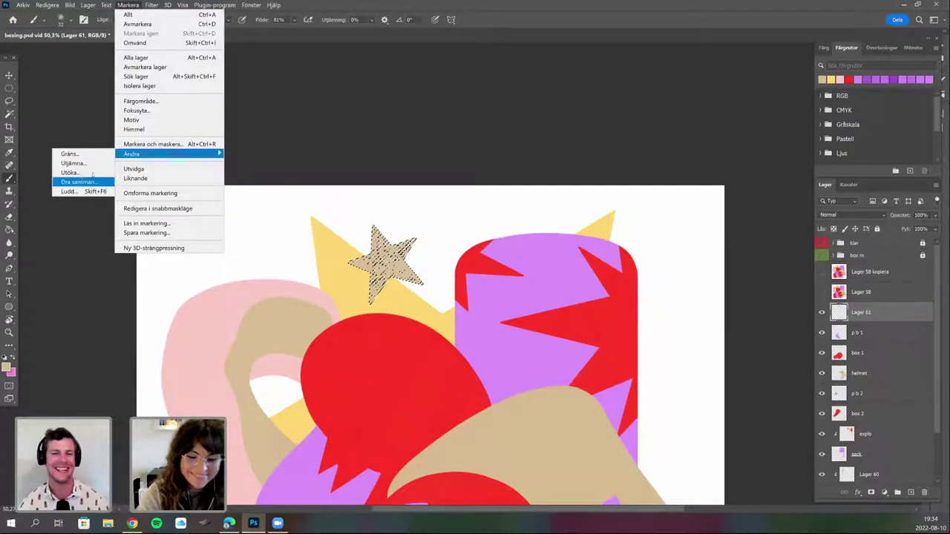
{"action": "left_click", "coordinate": [92, 174]}
{"action": "key", "text": "Return"}
Paint over the selected star with a 120 px beige brush to cover its speckled gaps, and deselect it.
{"action": "right_click", "coordinate": [408, 242]}
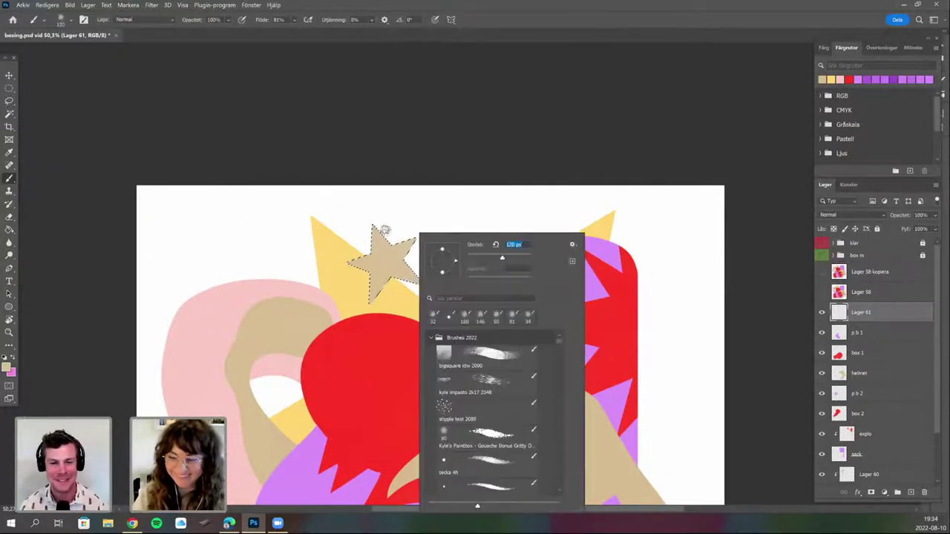
{"action": "left_click", "coordinate": [363, 250]}
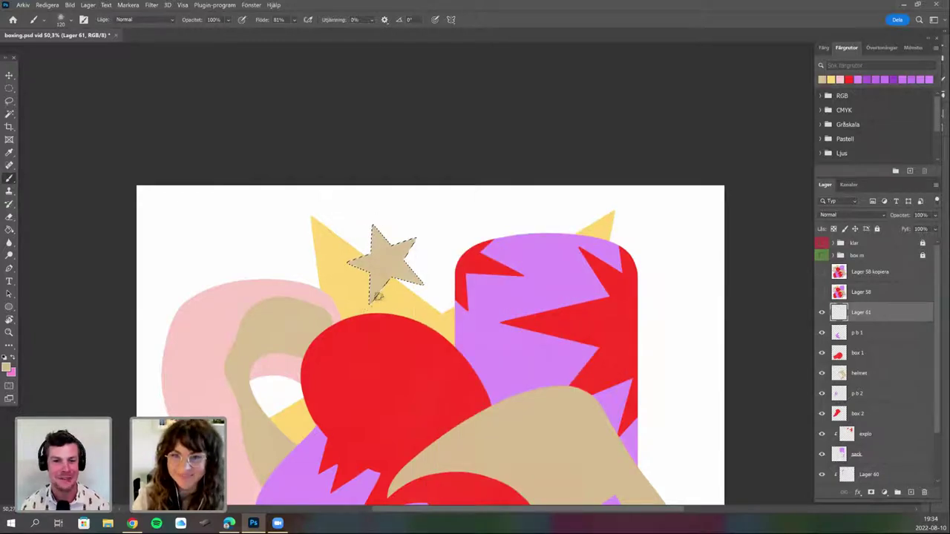
{"action": "scroll", "coordinate": [399, 288], "scroll_direction": "up", "scroll_amount": 1}
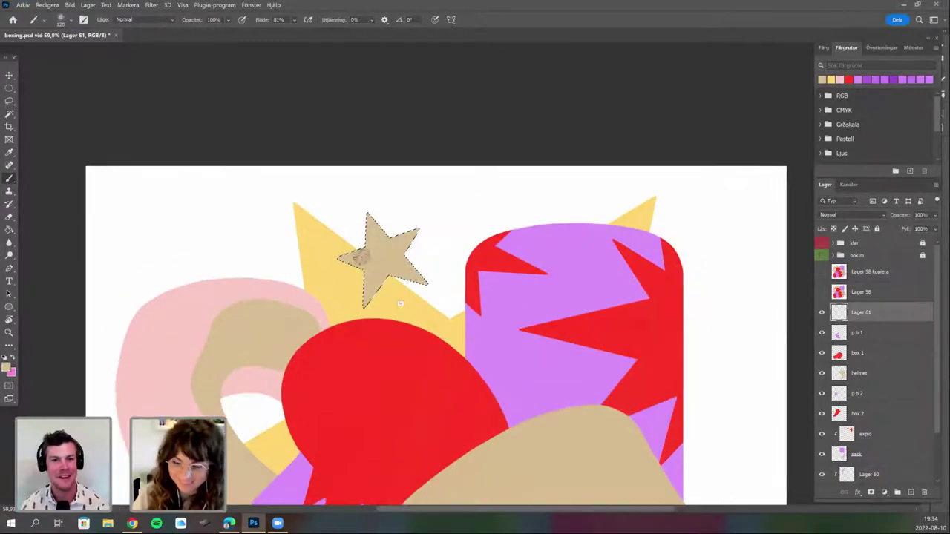
{"action": "scroll", "coordinate": [401, 297], "scroll_direction": "up", "scroll_amount": 1}
{"action": "scroll", "coordinate": [445, 297], "scroll_direction": "up", "scroll_amount": 1}
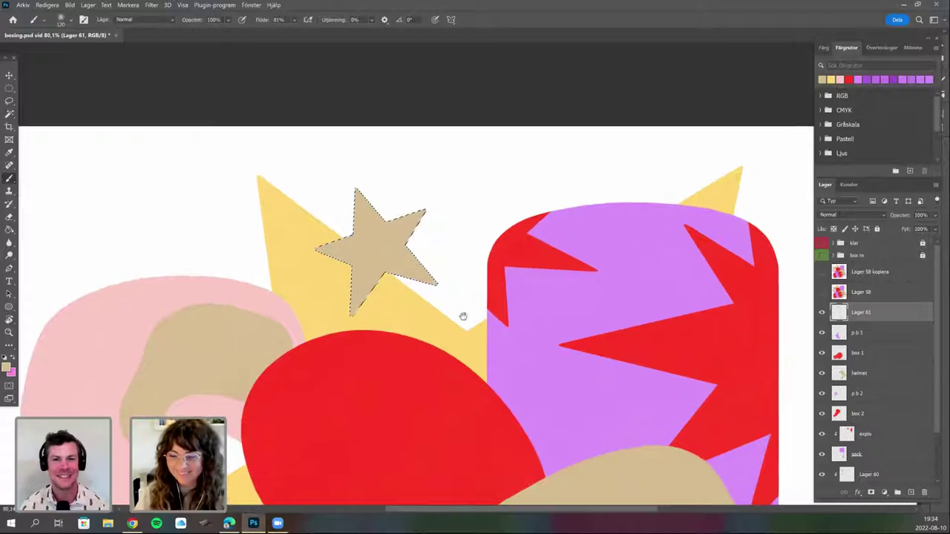
{"action": "scroll", "coordinate": [475, 325], "scroll_direction": "up", "scroll_amount": 1}
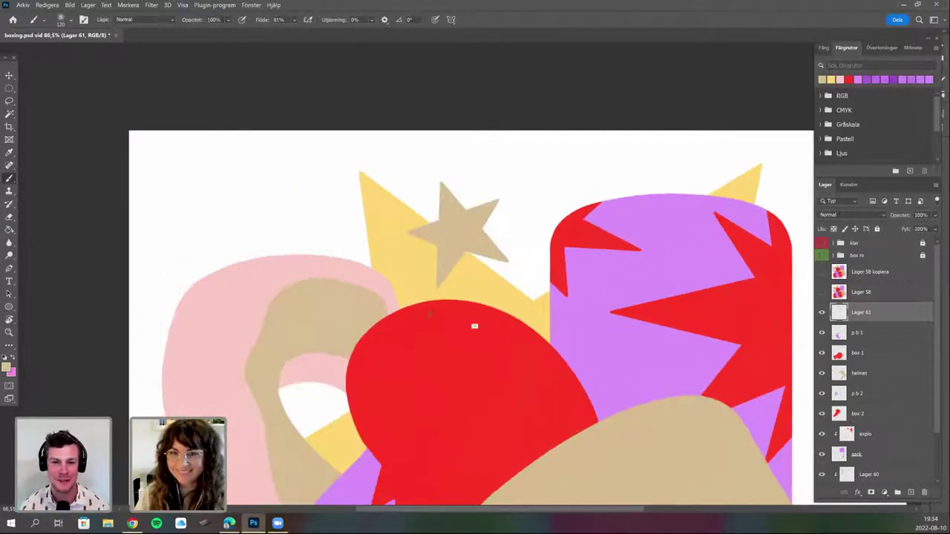
{"action": "scroll", "coordinate": [429, 314], "scroll_direction": "down", "scroll_amount": 3}
{"action": "scroll", "coordinate": [424, 334], "scroll_direction": "up", "scroll_amount": 1}
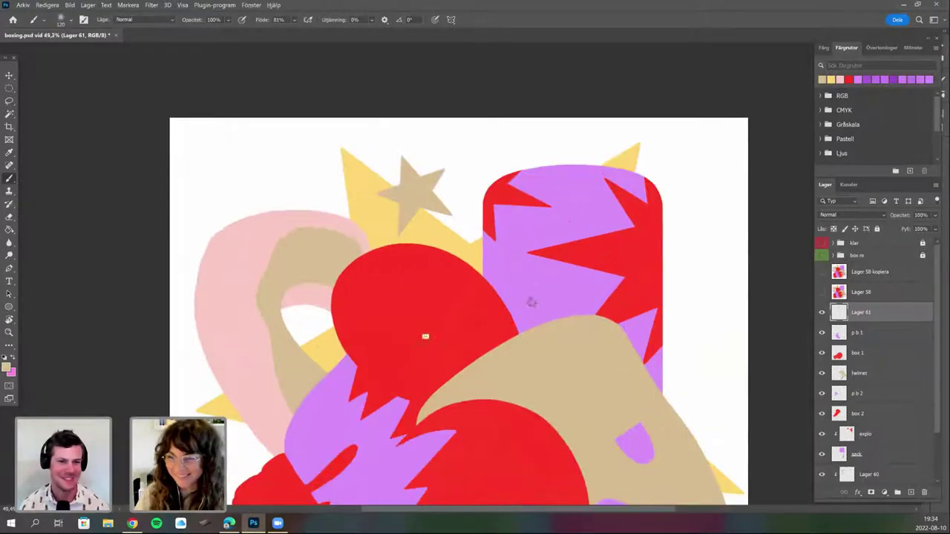
Show the faded reference layer Lager 58 again and rename the beige star's layer as s 1.
{"action": "left_click", "coordinate": [823, 295]}
{"action": "left_click_drag", "start_coordinate": [439, 339], "coordinate": [394, 300]}
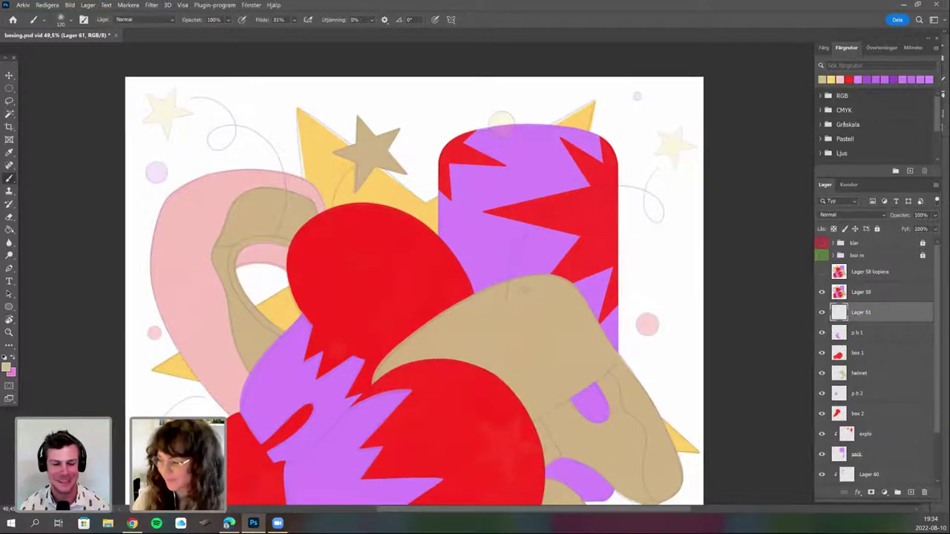
{"action": "double_click", "coordinate": [861, 312]}
{"action": "type", "text": "s 1"}
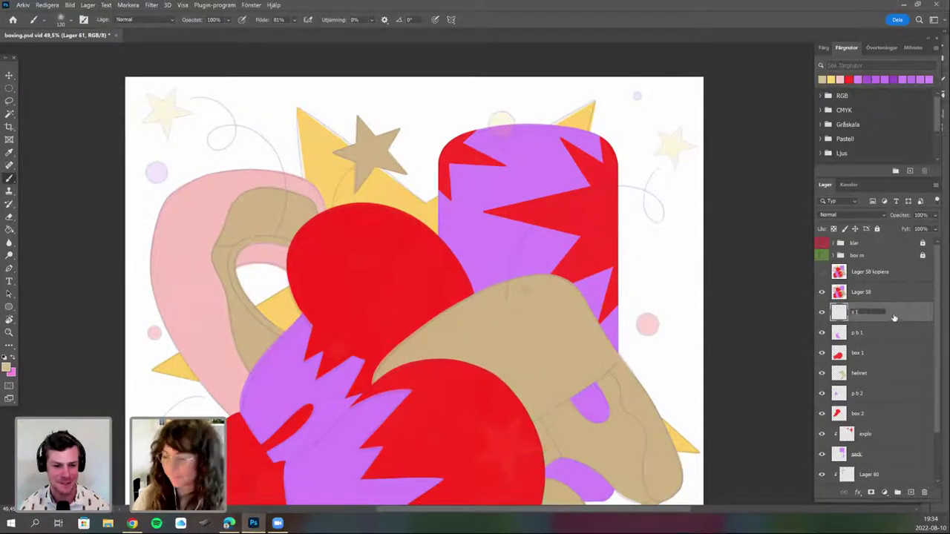
{"action": "key", "text": "Return"}
Duplicate the beige star layer s 1 and put the copy into free transform.
{"action": "left_click_drag", "start_coordinate": [910, 490], "coordinate": [910, 492]}
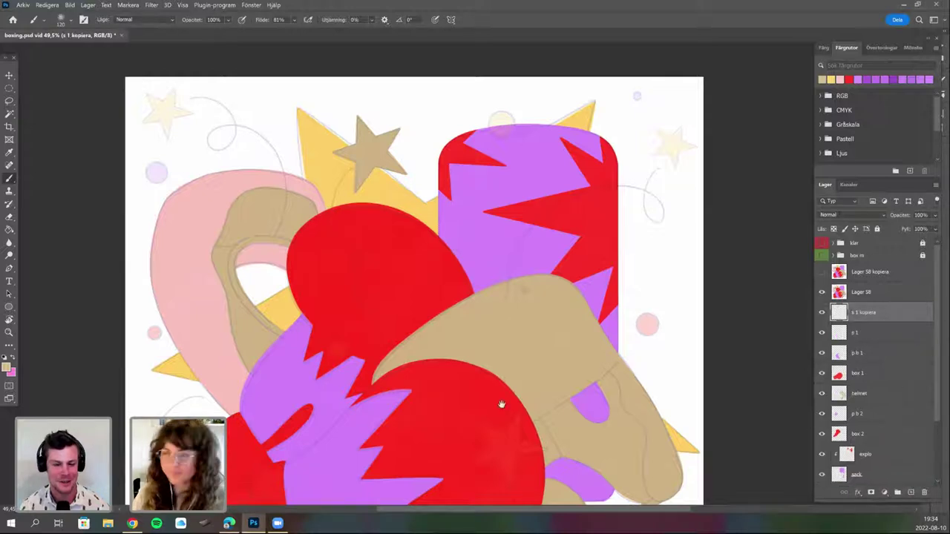
{"action": "left_click_drag", "start_coordinate": [437, 308], "coordinate": [384, 222]}
{"action": "key", "text": "m"}
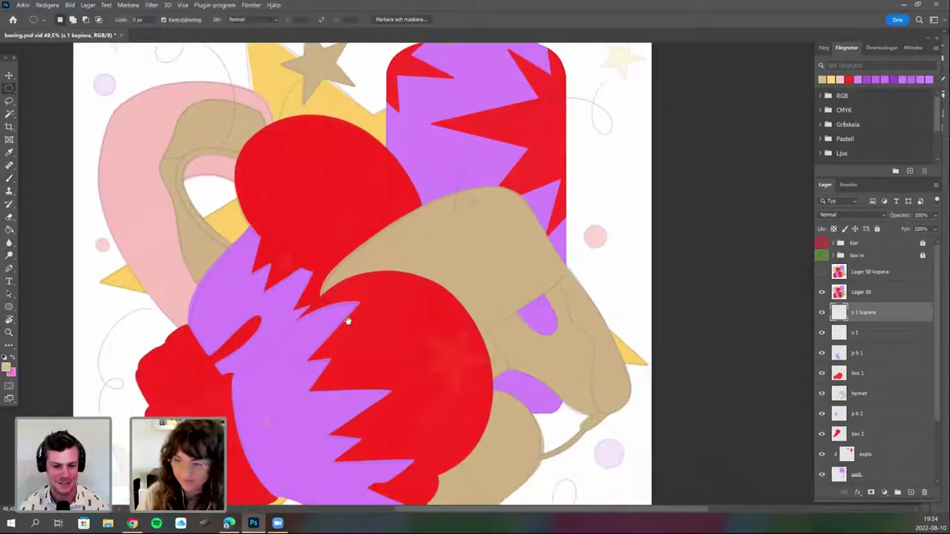
{"action": "scroll", "coordinate": [428, 361], "scroll_direction": "up", "scroll_amount": 2}
{"action": "scroll", "coordinate": [424, 351], "scroll_direction": "down", "scroll_amount": 2}
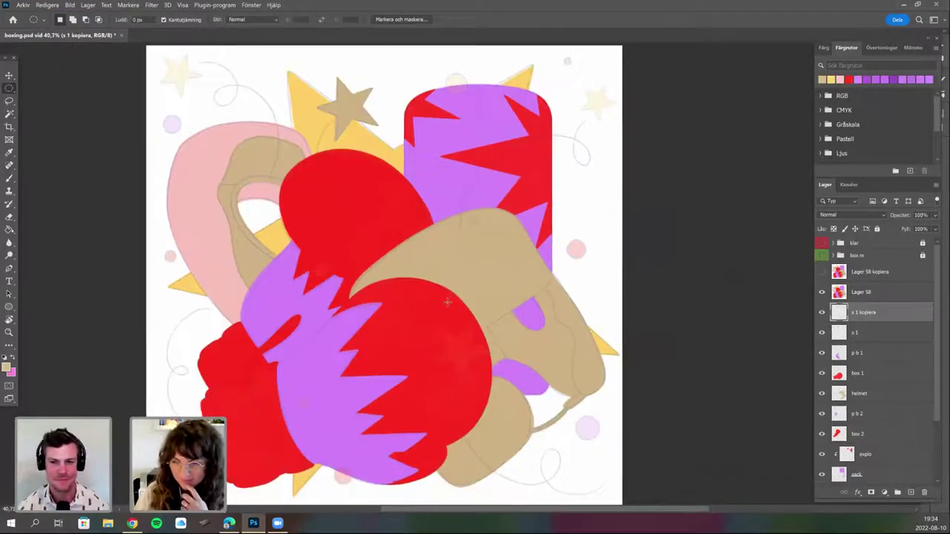
{"action": "left_click_drag", "start_coordinate": [487, 356], "coordinate": [546, 381]}
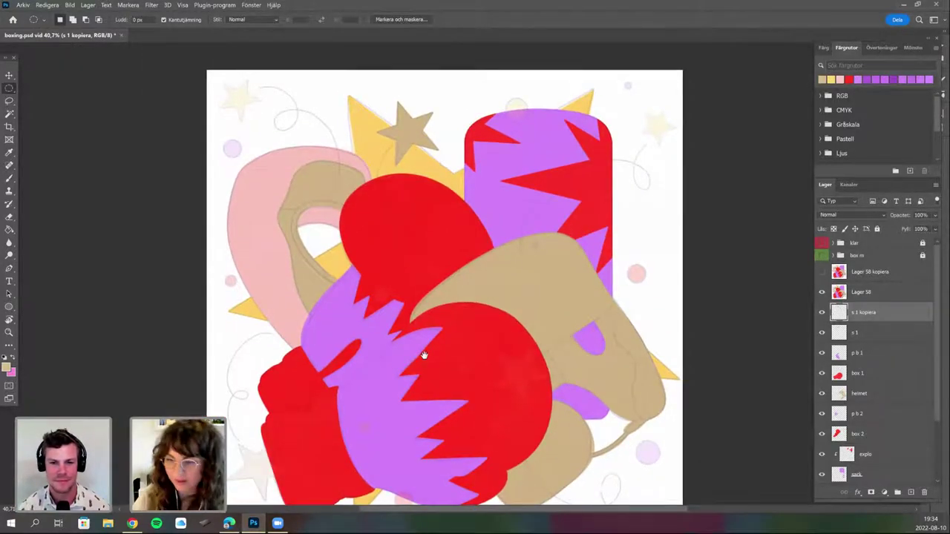
{"action": "left_click_drag", "start_coordinate": [424, 356], "coordinate": [367, 351]}
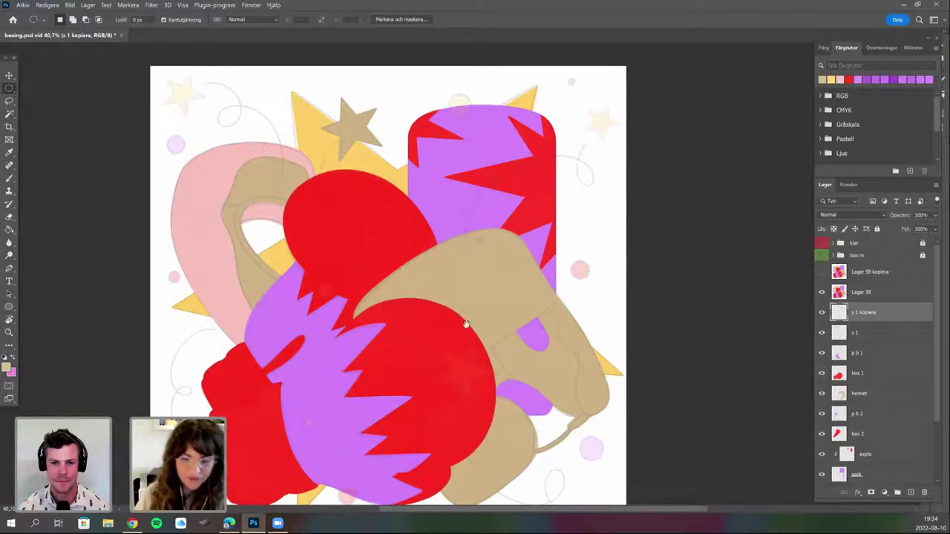
{"action": "left_click_drag", "start_coordinate": [466, 324], "coordinate": [460, 251]}
{"action": "left_click_drag", "start_coordinate": [415, 318], "coordinate": [406, 374]}
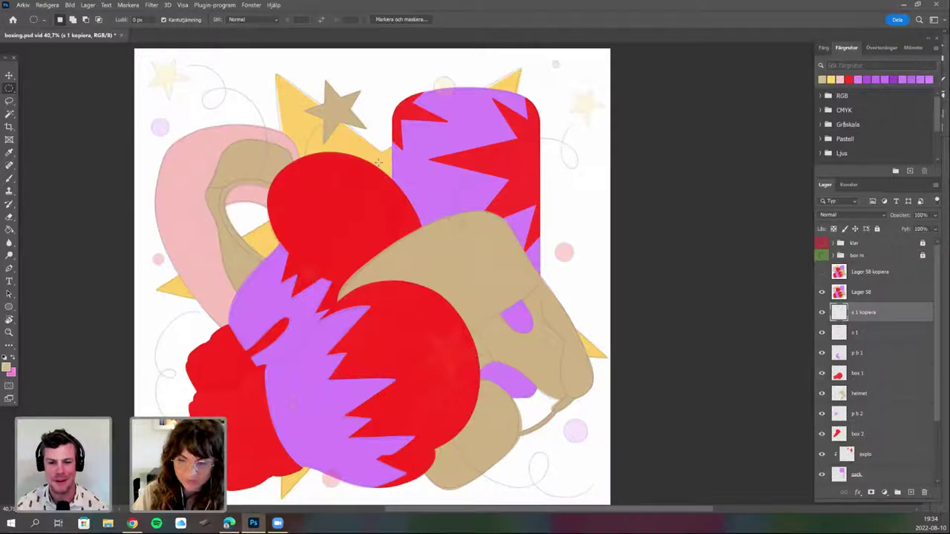
{"action": "right_click", "coordinate": [444, 294]}
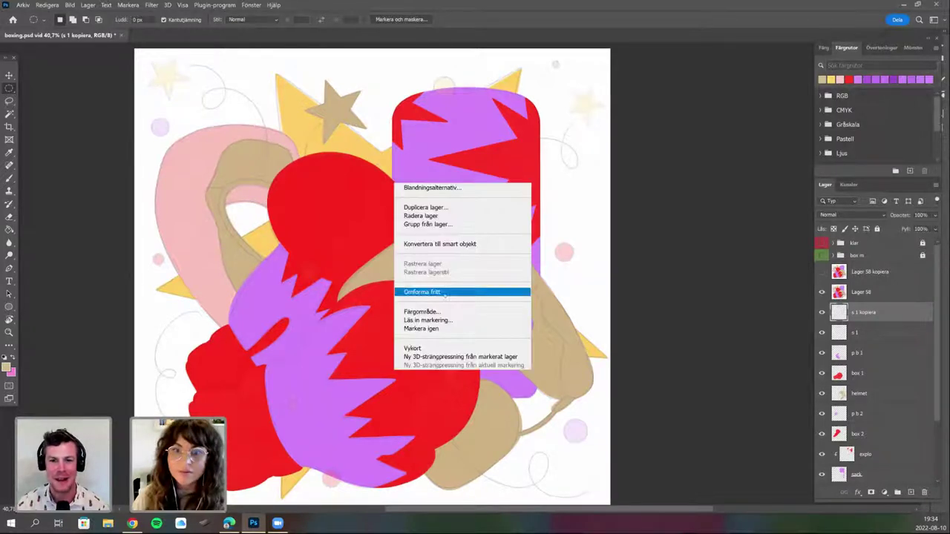
{"action": "left_click", "coordinate": [444, 292]}
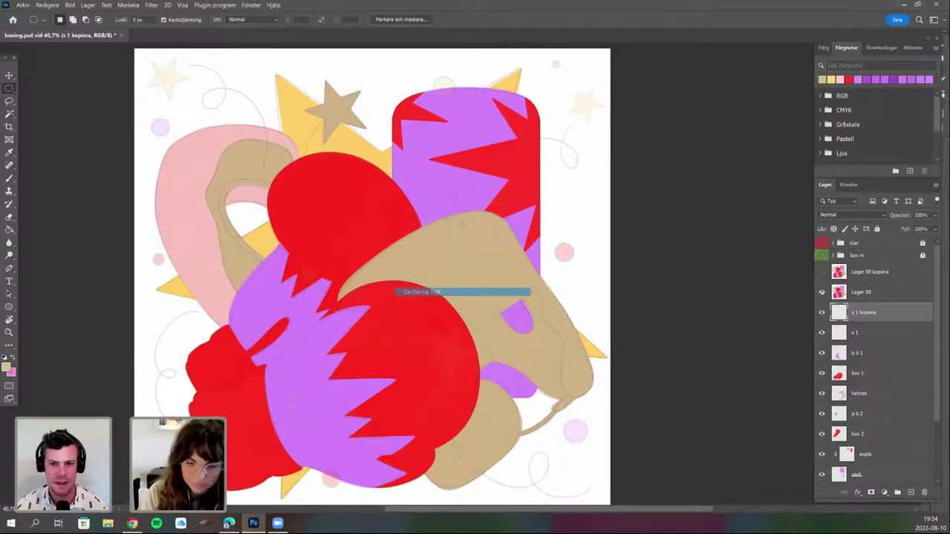
{"action": "key", "text": "ctrl+t"}
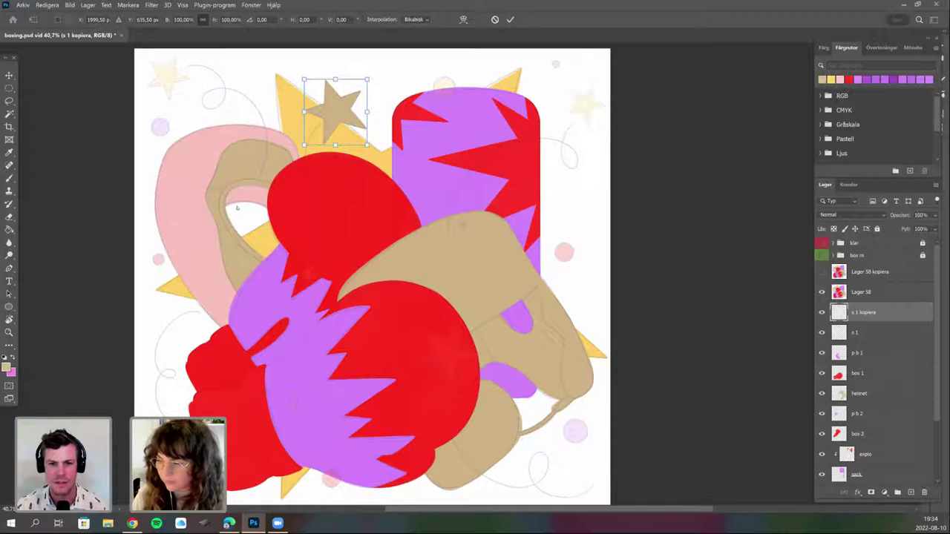
Move the copied star to the lower-left reference star, scale it to about 90% and tilt it about -10°.
{"action": "left_click_drag", "start_coordinate": [337, 104], "coordinate": [327, 139]}
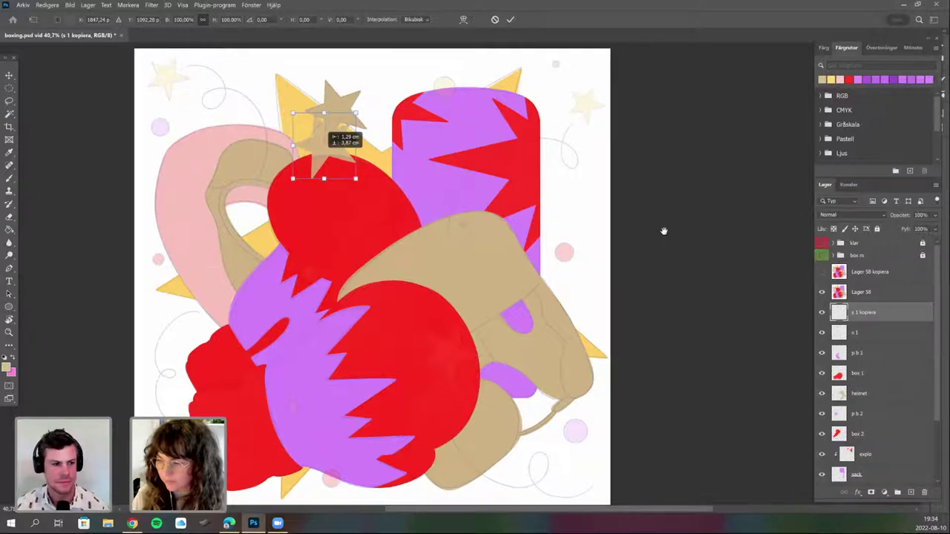
{"action": "mouse_move", "coordinate": [324, 132]}
{"action": "left_mouse_down"}
{"action": "mouse_move", "coordinate": [253, 321]}
{"action": "mouse_move", "coordinate": [172, 450]}
{"action": "left_mouse_up"}
{"action": "mouse_move", "coordinate": [232, 450]}
{"action": "left_mouse_down"}
{"action": "mouse_move", "coordinate": [230, 418]}
{"action": "mouse_move", "coordinate": [233, 430]}
{"action": "mouse_move", "coordinate": [200, 415]}
{"action": "mouse_move", "coordinate": [229, 422]}
{"action": "left_mouse_up"}
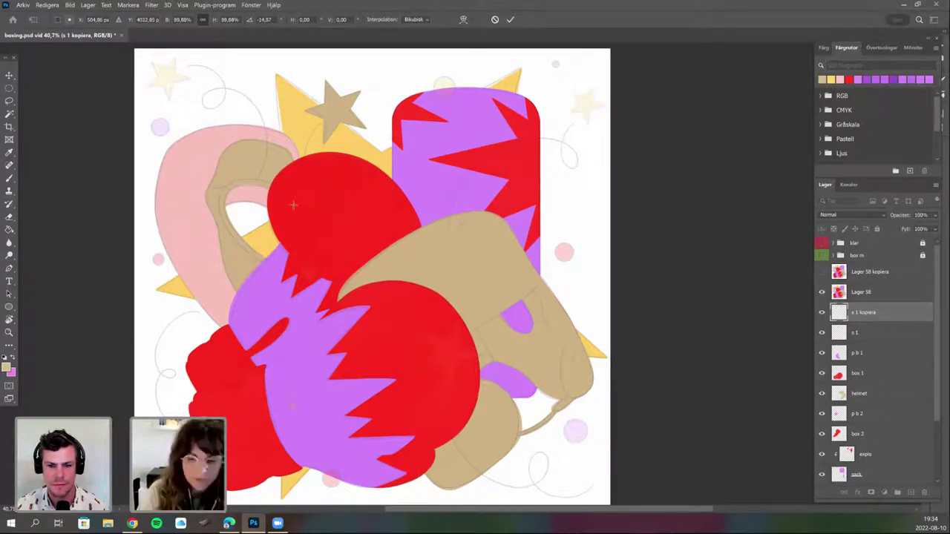
{"action": "left_click_drag", "start_coordinate": [186, 454], "coordinate": [187, 448]}
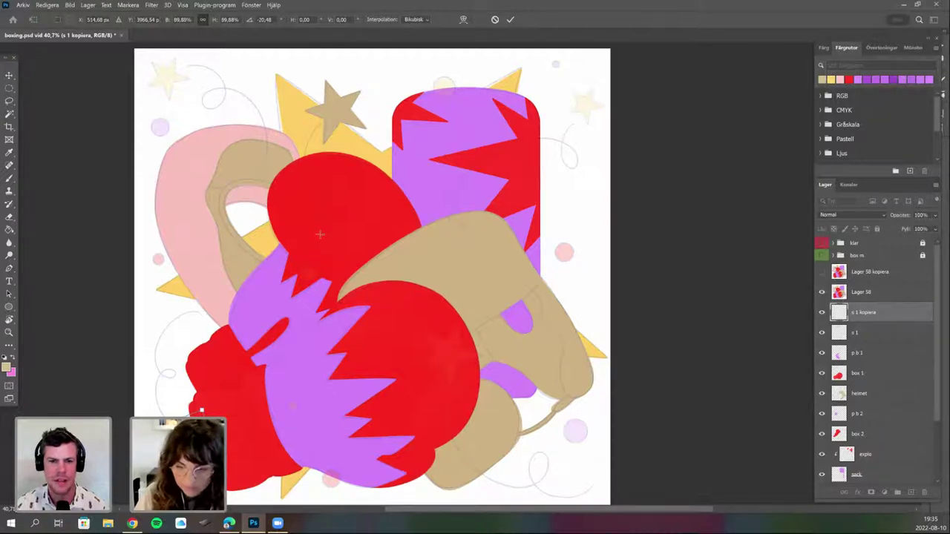
{"action": "scroll", "coordinate": [320, 228], "scroll_direction": "down", "scroll_amount": 2}
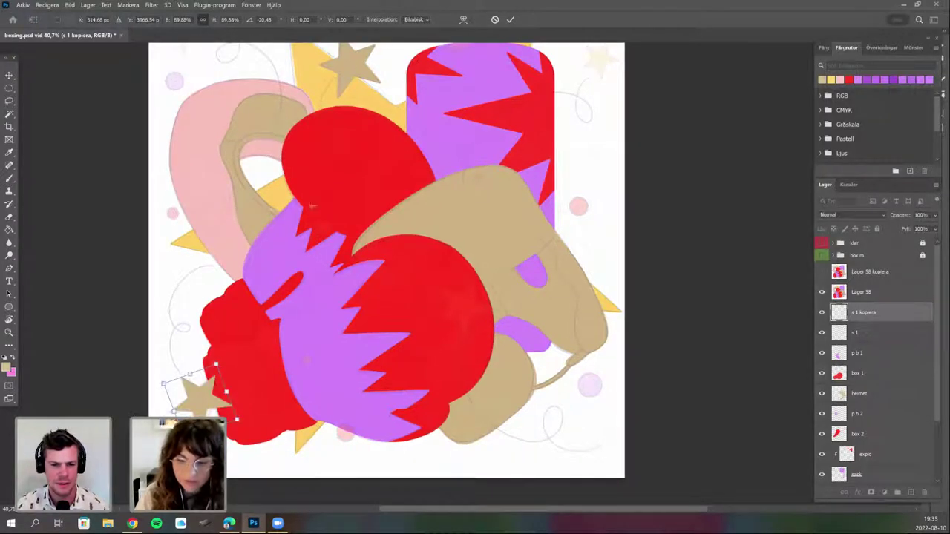
{"action": "scroll", "coordinate": [325, 216], "scroll_direction": "down", "scroll_amount": 1}
{"action": "left_click_drag", "start_coordinate": [327, 216], "coordinate": [320, 214]}
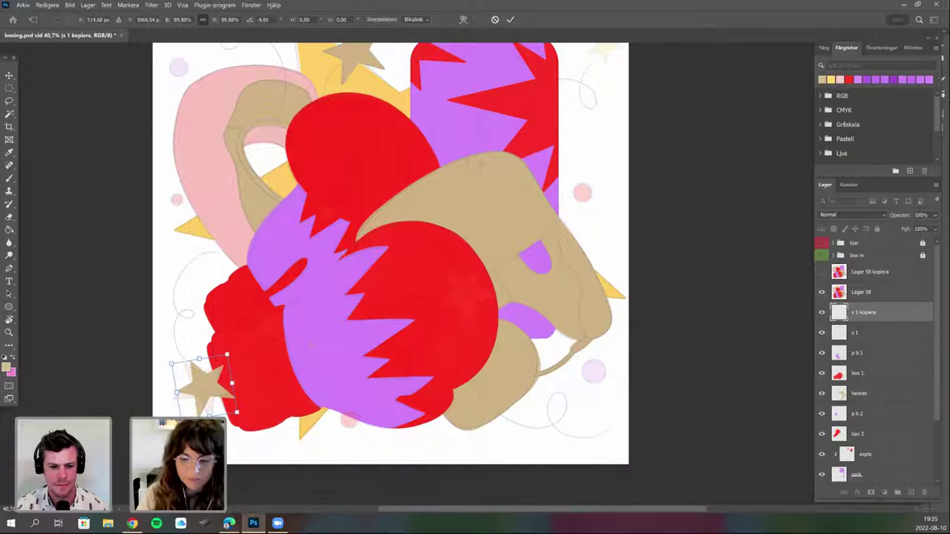
Adjust the lower-left star's position, rotate it to about -33° and apply the transform.
{"action": "scroll", "coordinate": [348, 248], "scroll_direction": "up", "scroll_amount": 2}
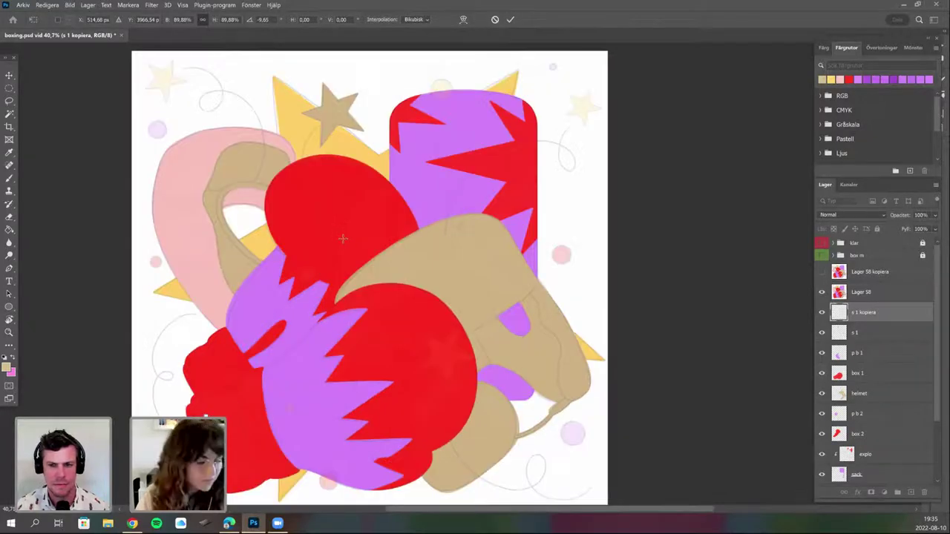
{"action": "scroll", "coordinate": [342, 238], "scroll_direction": "down", "scroll_amount": 2}
{"action": "left_click_drag", "start_coordinate": [342, 239], "coordinate": [341, 239]}
{"action": "left_click_drag", "start_coordinate": [192, 416], "coordinate": [230, 388]}
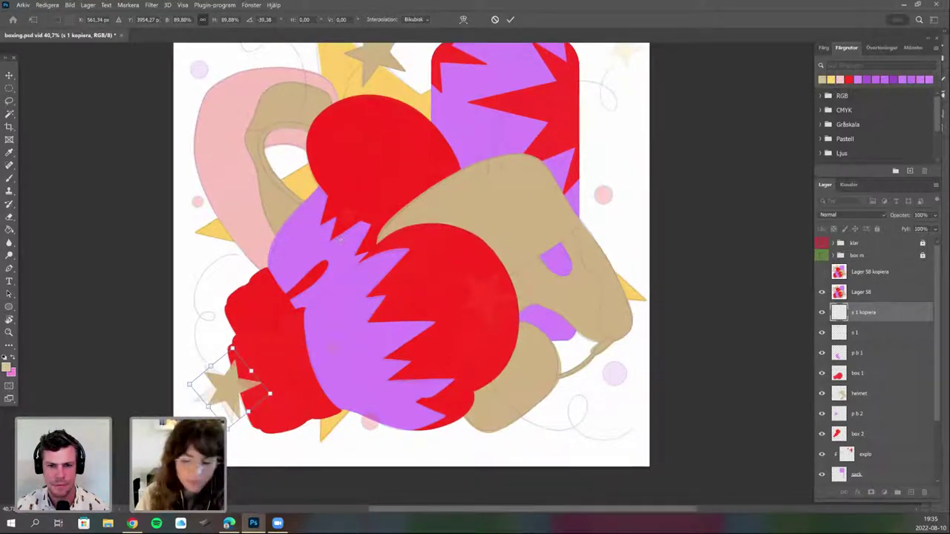
{"action": "scroll", "coordinate": [334, 236], "scroll_direction": "down", "scroll_amount": 1}
{"action": "scroll", "coordinate": [334, 236], "scroll_direction": "left", "scroll_amount": 1}
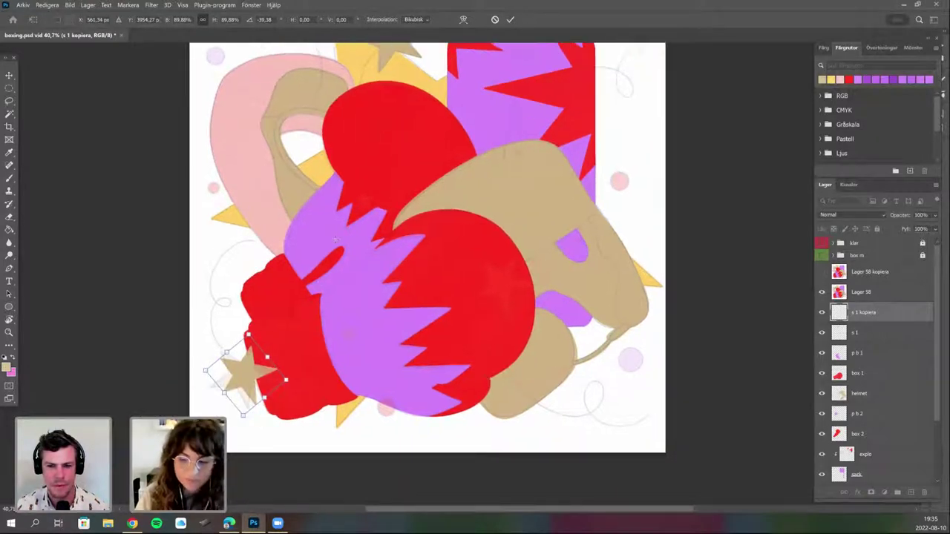
{"action": "scroll", "coordinate": [335, 237], "scroll_direction": "up", "scroll_amount": 2}
{"action": "left_click_drag", "start_coordinate": [336, 238], "coordinate": [336, 242]}
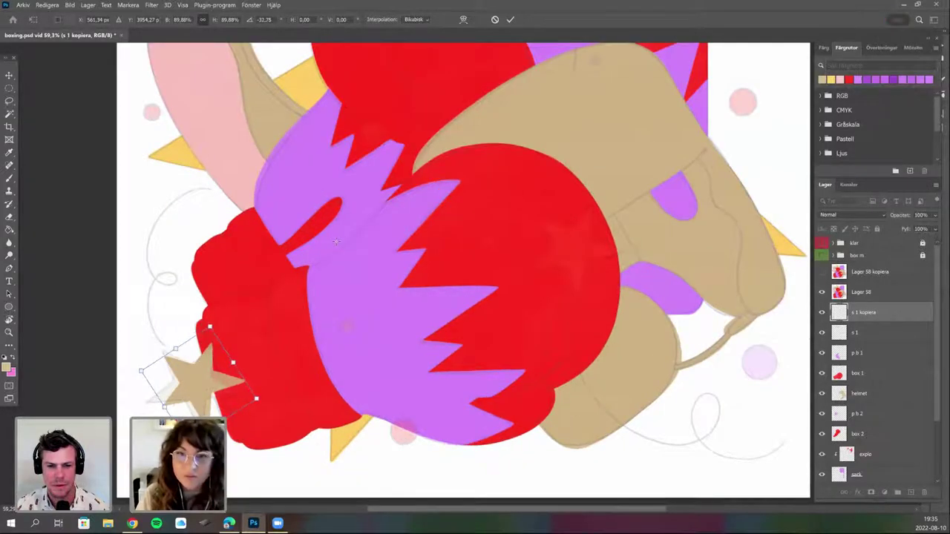
{"action": "scroll", "coordinate": [334, 236], "scroll_direction": "down", "scroll_amount": 1}
{"action": "scroll", "coordinate": [334, 236], "scroll_direction": "left", "scroll_amount": 2}
{"action": "key", "text": "Return"}
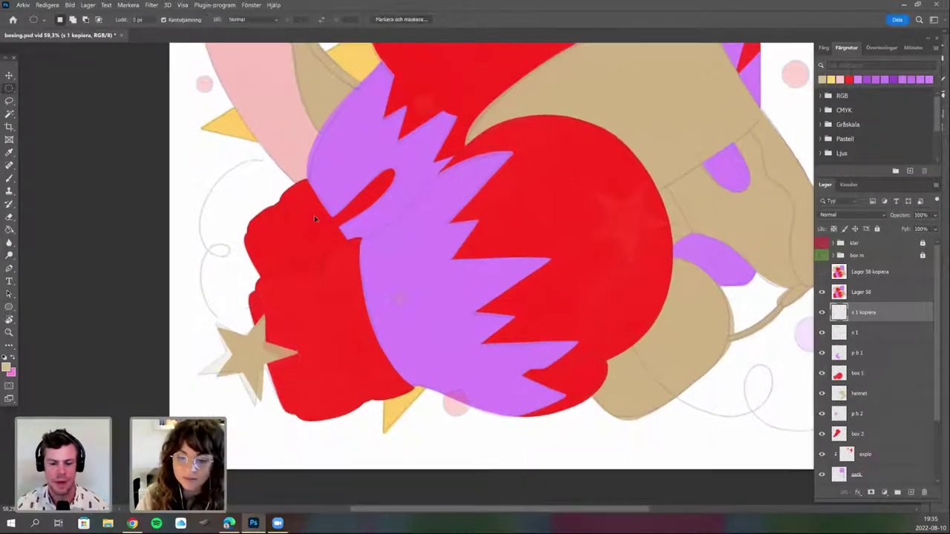
Hide the reference layer Lager 58 to inspect the lower-left star, and rename that star's layer as s 2.
{"action": "key", "text": "ctrl+comma"}
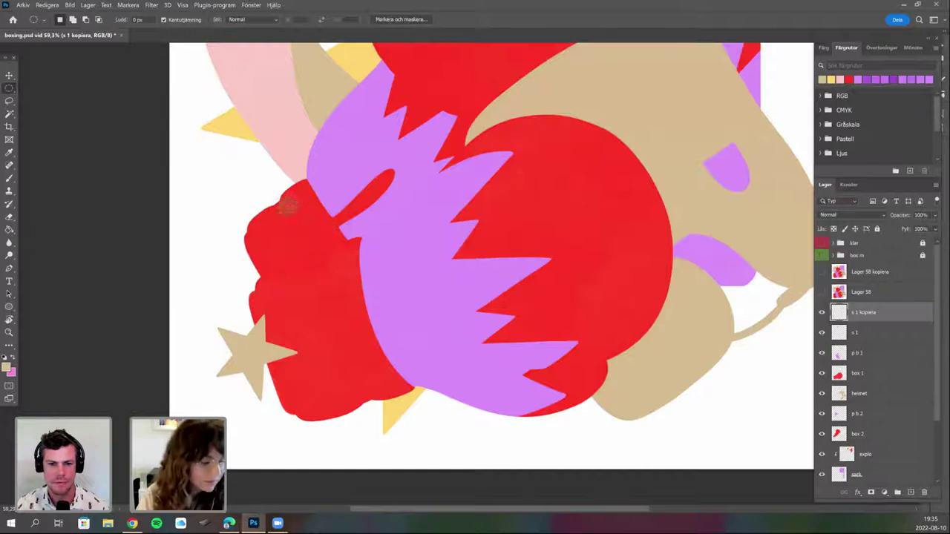
{"action": "left_click_drag", "start_coordinate": [296, 196], "coordinate": [315, 187]}
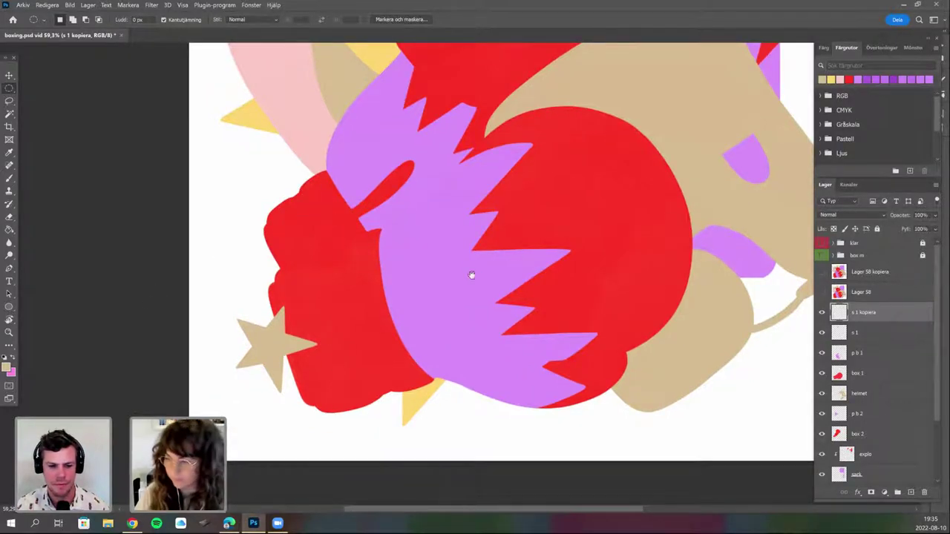
{"action": "scroll", "coordinate": [785, 320], "scroll_direction": "up", "scroll_amount": 3}
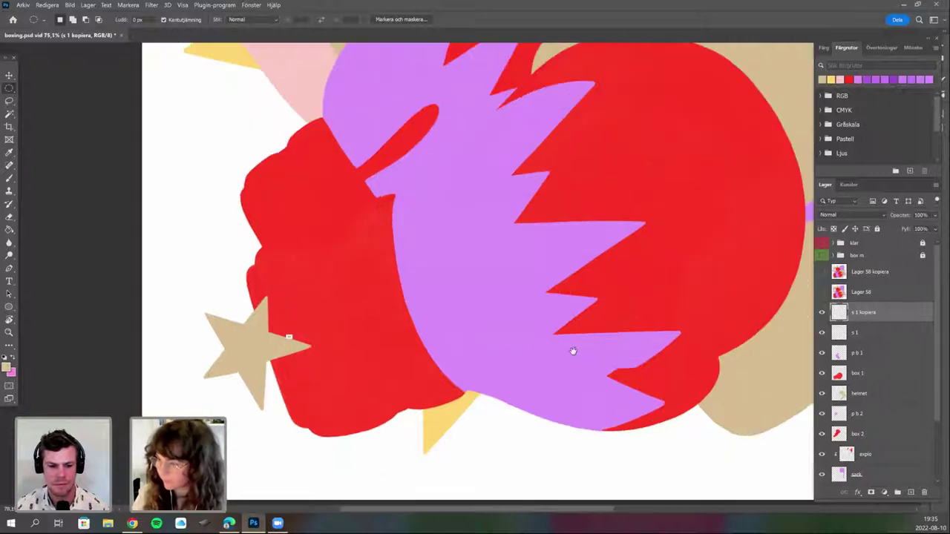
{"action": "scroll", "coordinate": [573, 351], "scroll_direction": "down", "scroll_amount": 6}
{"action": "scroll", "coordinate": [304, 215], "scroll_direction": "down", "scroll_amount": 2}
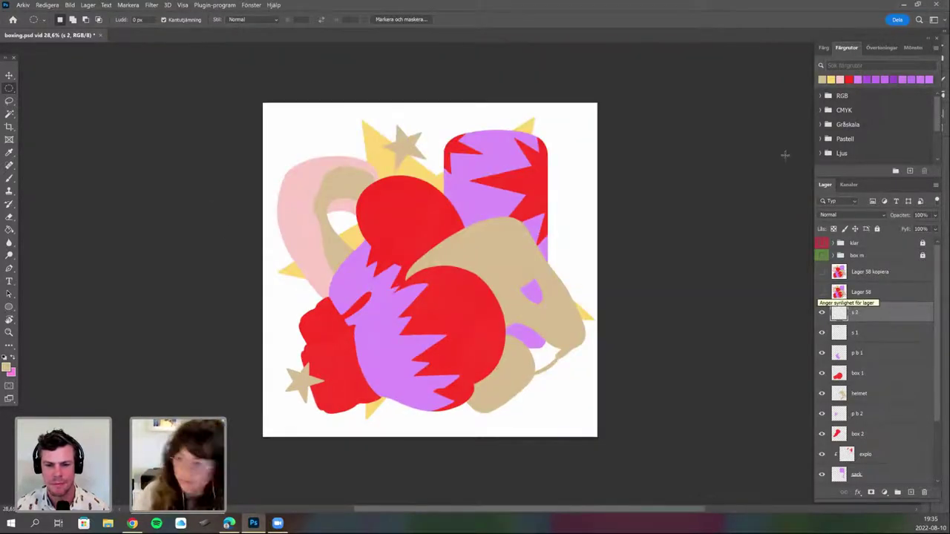
Show Lager 58 again, duplicate s 2, and move and rotate the copy to match the reference star on the front red glove.
{"action": "left_click", "coordinate": [822, 292]}
{"action": "key", "text": "ctrl+j"}
{"action": "key", "text": "ctrl+t"}
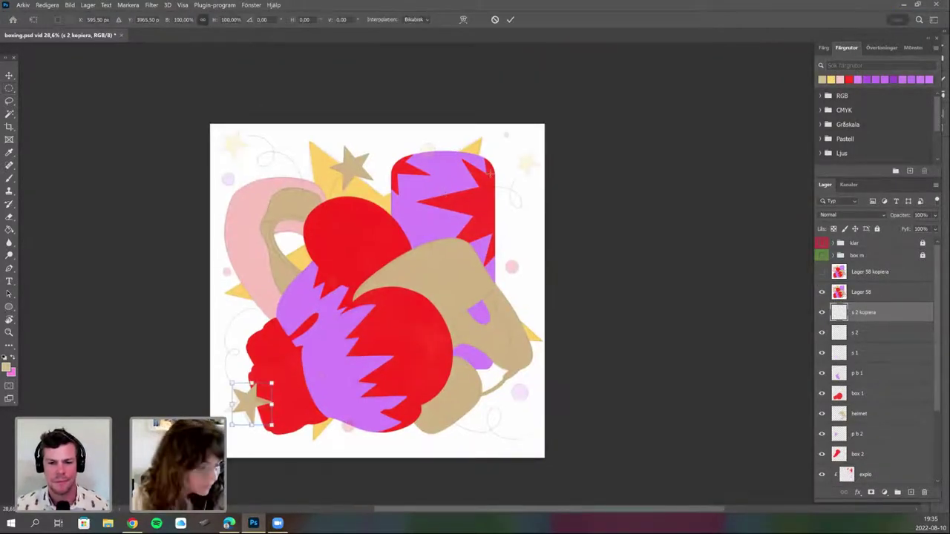
{"action": "left_click_drag", "start_coordinate": [252, 405], "coordinate": [424, 334]}
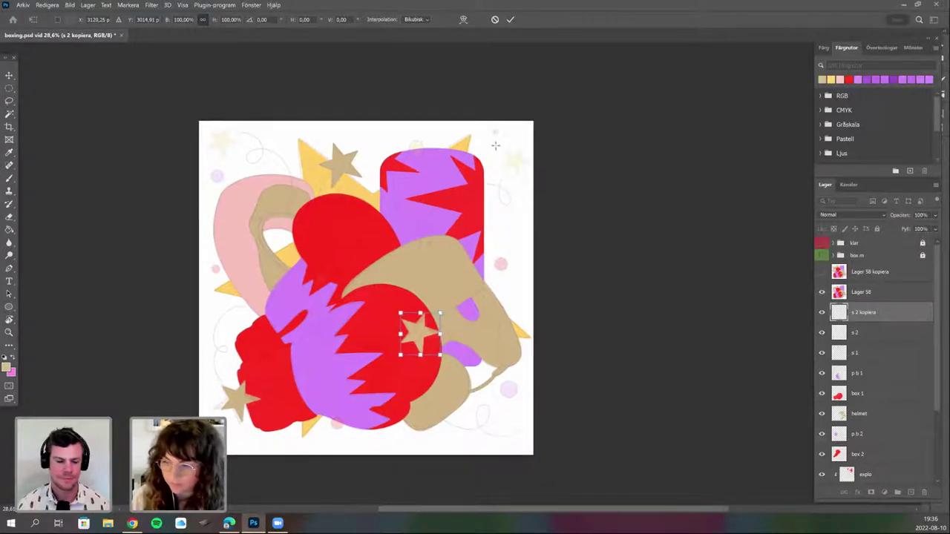
{"action": "scroll", "coordinate": [491, 153], "scroll_direction": "up", "scroll_amount": 2}
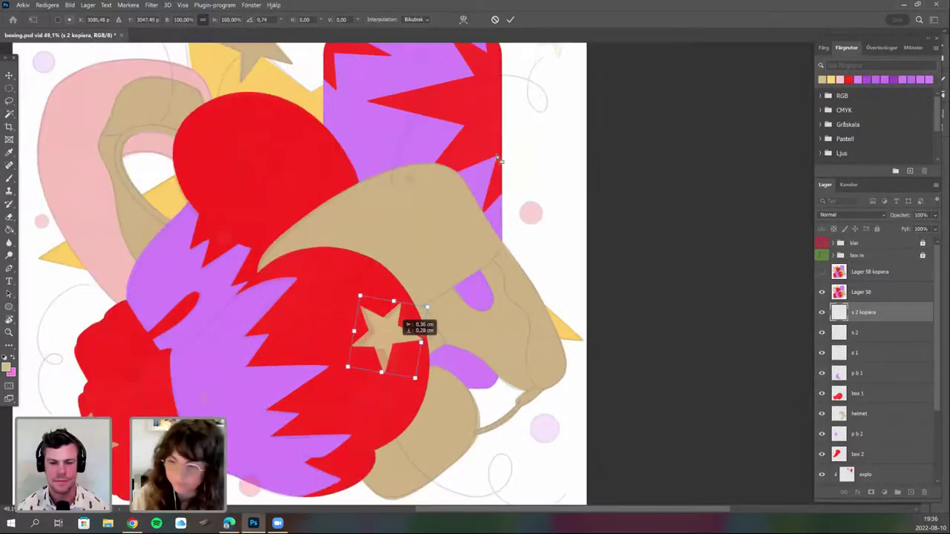
{"action": "key", "text": "Return"}
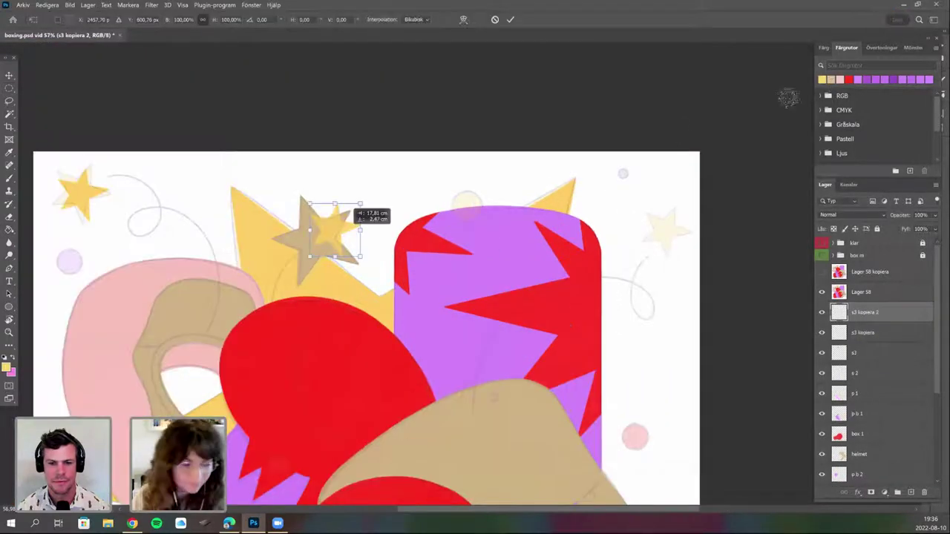
Place the second yellow star copy on the upper-right reference star, scaled to about 79% and rotated about -30°.
{"action": "left_click_drag", "start_coordinate": [332, 232], "coordinate": [668, 231]}
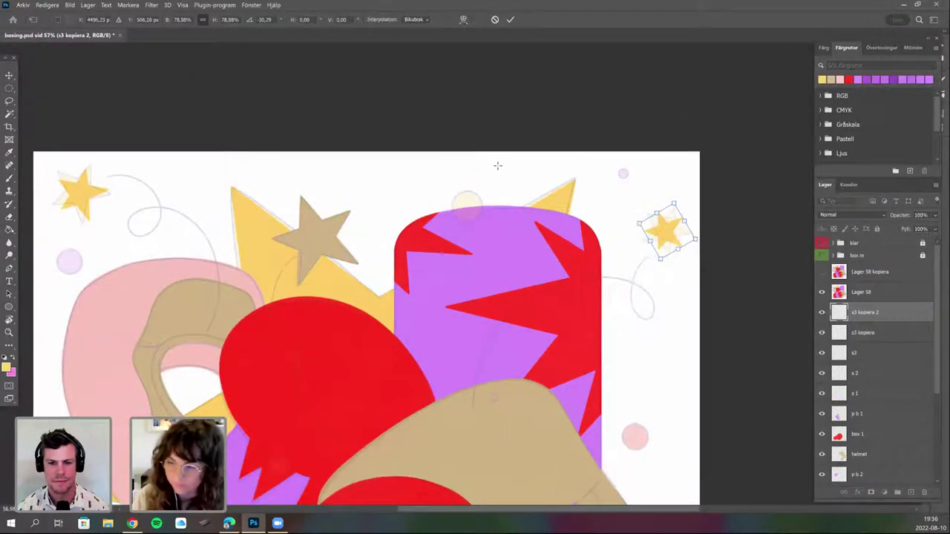
{"action": "key", "text": "Return"}
{"action": "scroll", "coordinate": [504, 179], "scroll_direction": "down", "scroll_amount": 1}
{"action": "scroll", "coordinate": [505, 177], "scroll_direction": "down", "scroll_amount": 4}
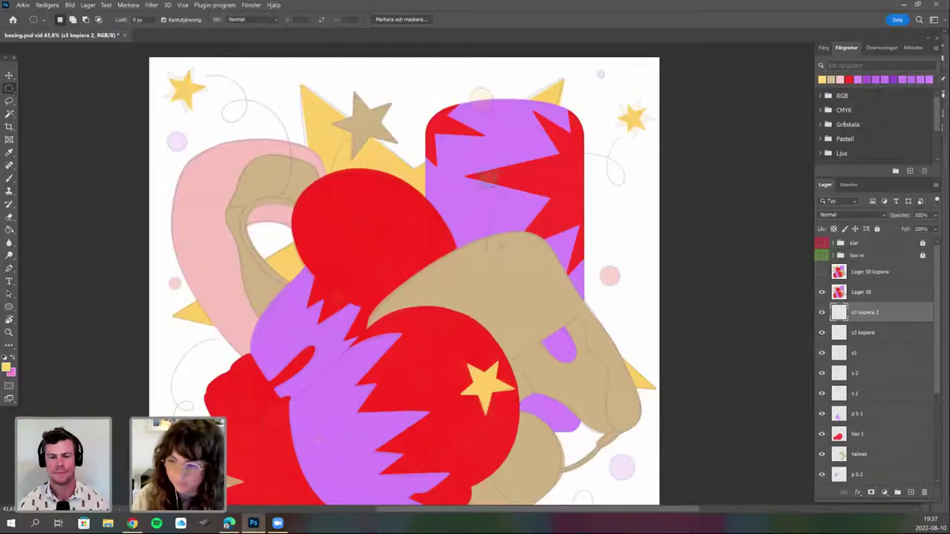
Rename the layer s3 kopiera 2 as s5 and the layer s3 kopiera as s4.
{"action": "double_click", "coordinate": [866, 313]}
{"action": "type", "text": "s5"}
{"action": "double_click", "coordinate": [863, 333]}
{"action": "type", "text": "s4"}
{"action": "key", "text": "Return"}
Add a new layer above s5 and fill a circular selection with purple over the pale dot below the upper-left star.
{"action": "left_click", "coordinate": [866, 312]}
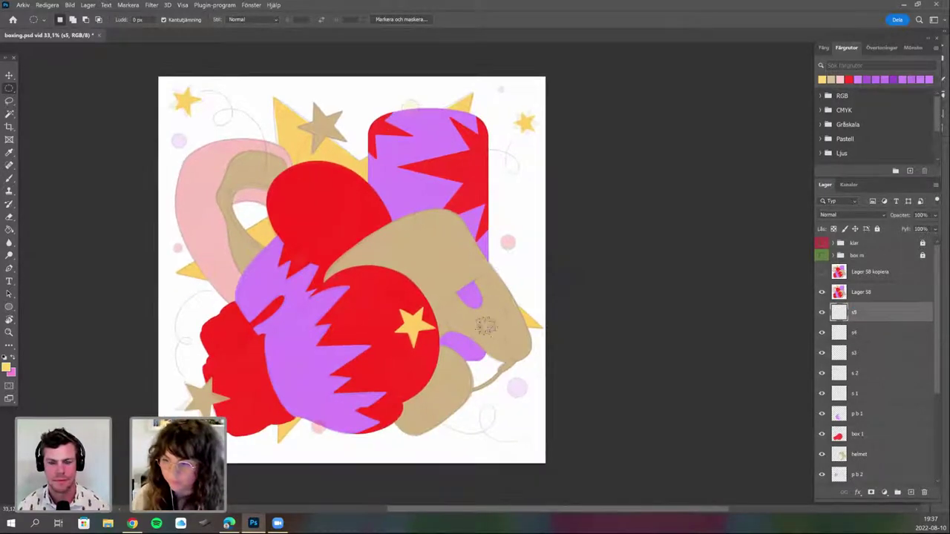
{"action": "left_click", "coordinate": [911, 493]}
{"action": "scroll", "coordinate": [542, 236], "scroll_direction": "up", "scroll_amount": 2}
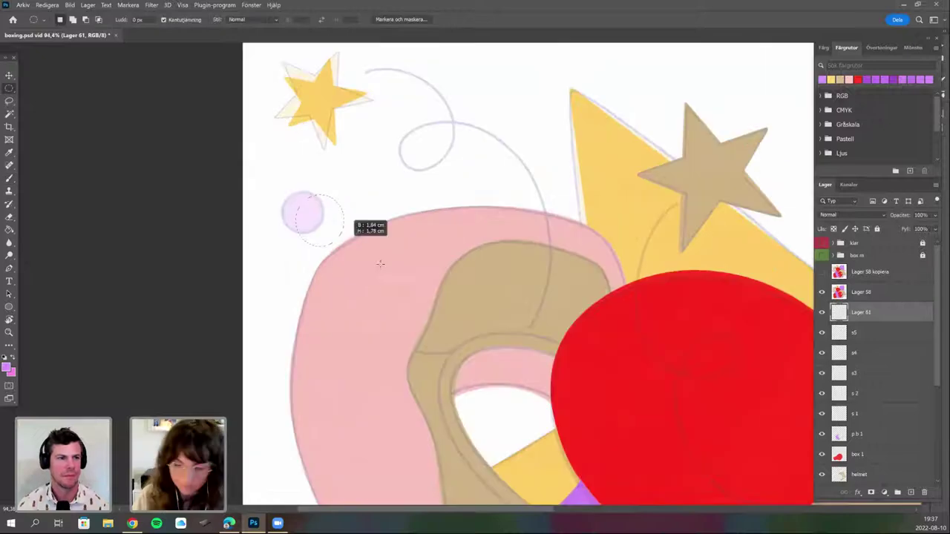
{"action": "left_click_drag", "start_coordinate": [380, 263], "coordinate": [353, 273]}
{"action": "key", "text": "b"}
{"action": "key", "text": "alt+BackSpace"}
{"action": "key", "text": "ctrl+d"}
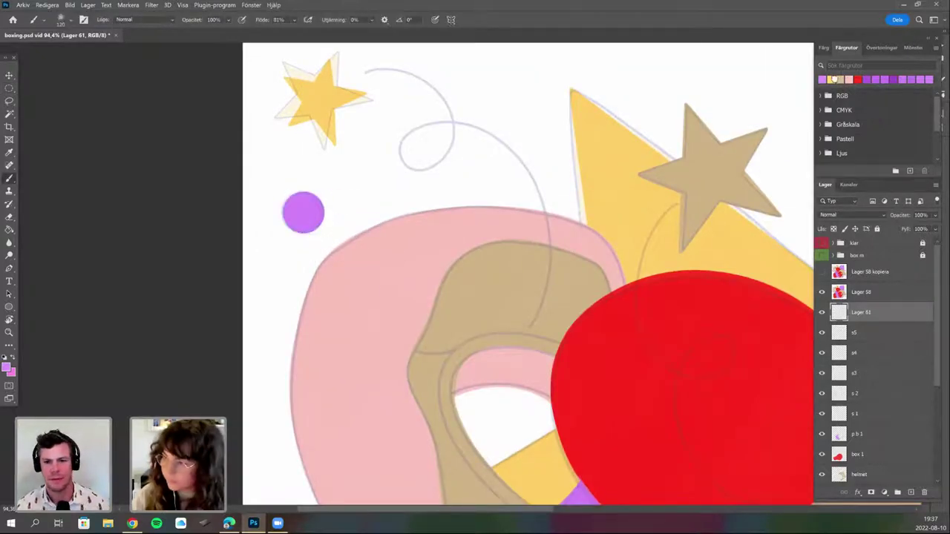
Fill a circular selection with yellow over the pale circle at the punching bag's top edge, and deselect it.
{"action": "left_click_drag", "start_coordinate": [483, 179], "coordinate": [356, 257]}
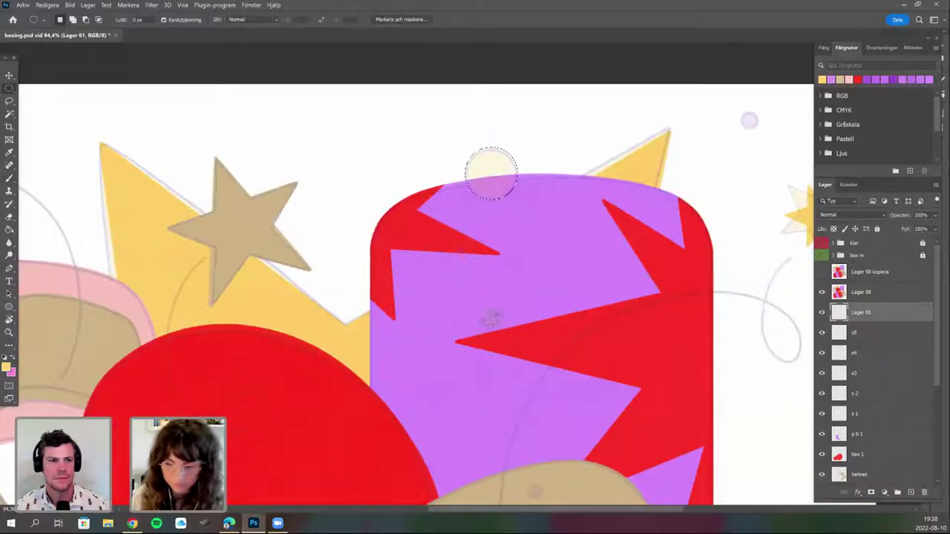
{"action": "key", "text": "b"}
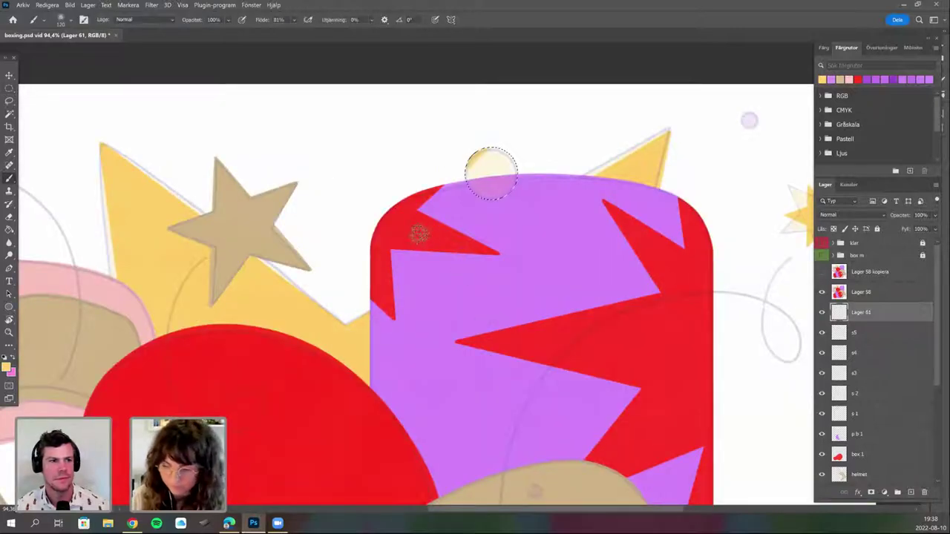
{"action": "key", "text": "alt+BackSpace"}
{"action": "key", "text": "ctrl+d"}
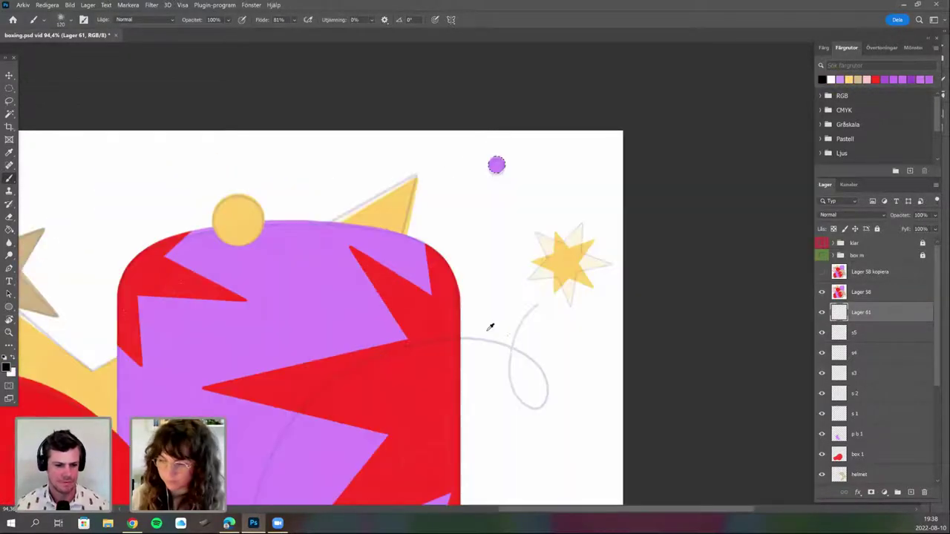
Fill a circular selection with red over the small pale dot beside the pink shape's outer left edge, and deselect it.
{"action": "scroll", "coordinate": [509, 336], "scroll_direction": "down", "scroll_amount": 2}
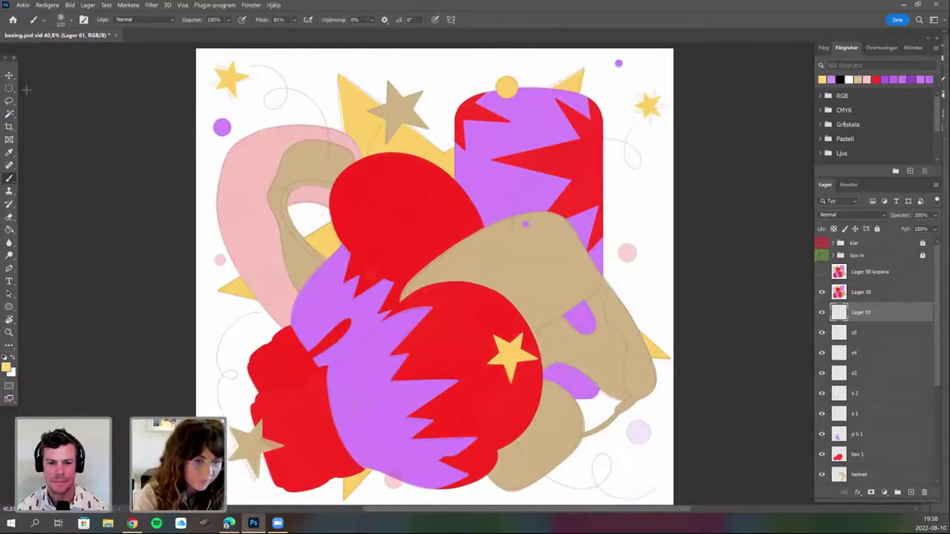
{"action": "scroll", "coordinate": [358, 260], "scroll_direction": "up", "scroll_amount": 5}
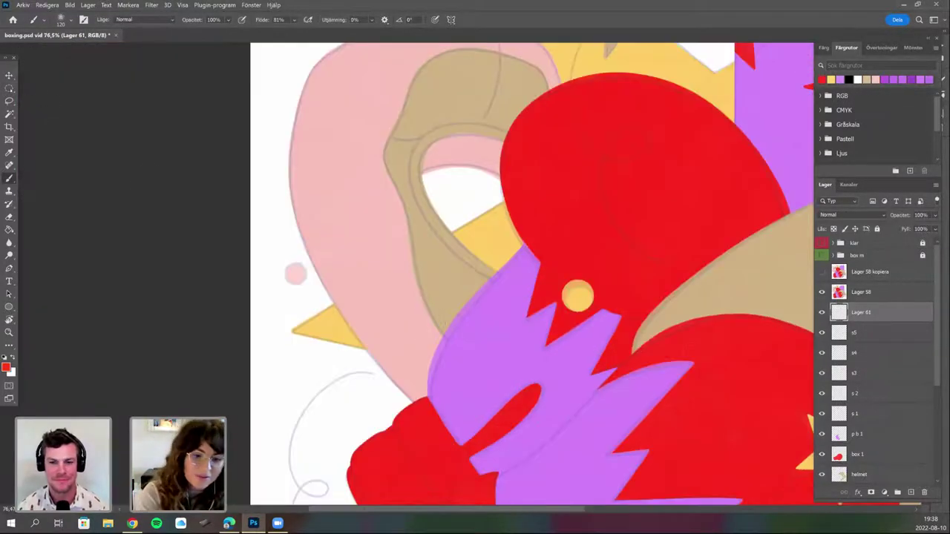
{"action": "scroll", "coordinate": [380, 351], "scroll_direction": "up", "scroll_amount": 5}
{"action": "key", "text": "m"}
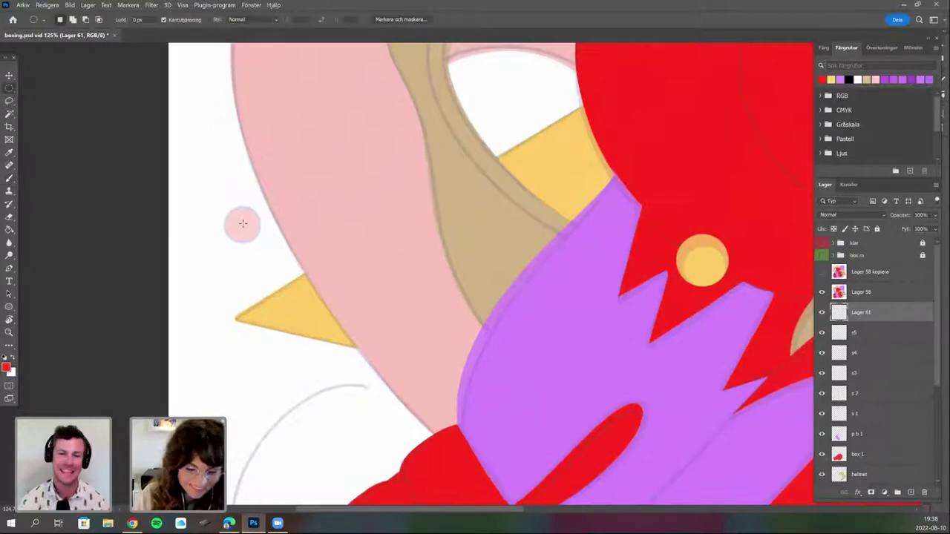
{"action": "mouse_move", "coordinate": [226, 206]}
{"action": "left_mouse_down"}
{"action": "mouse_move", "coordinate": [260, 241]}
{"action": "mouse_move", "coordinate": [251, 221]}
{"action": "mouse_move", "coordinate": [263, 226]}
{"action": "left_mouse_up"}
{"action": "key", "text": "b"}
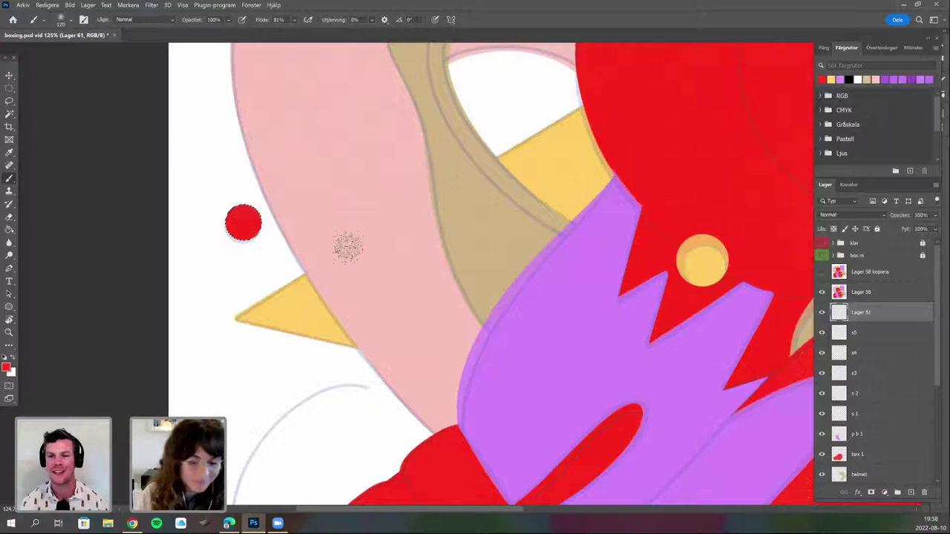
{"action": "key", "text": "ctrl+d"}
Check the coloured reference Lager 58 kopiera and fill a small yellow dot on the glove's purple pattern and a purple dot on its red area.
{"action": "left_click_drag", "start_coordinate": [443, 351], "coordinate": [429, 320]}
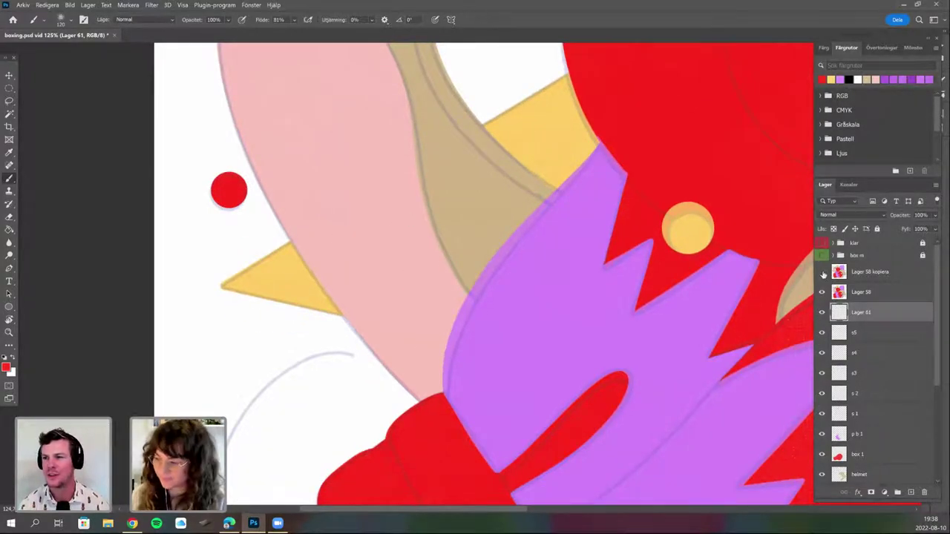
{"action": "left_click", "coordinate": [822, 273]}
{"action": "key", "text": "ctrl+0"}
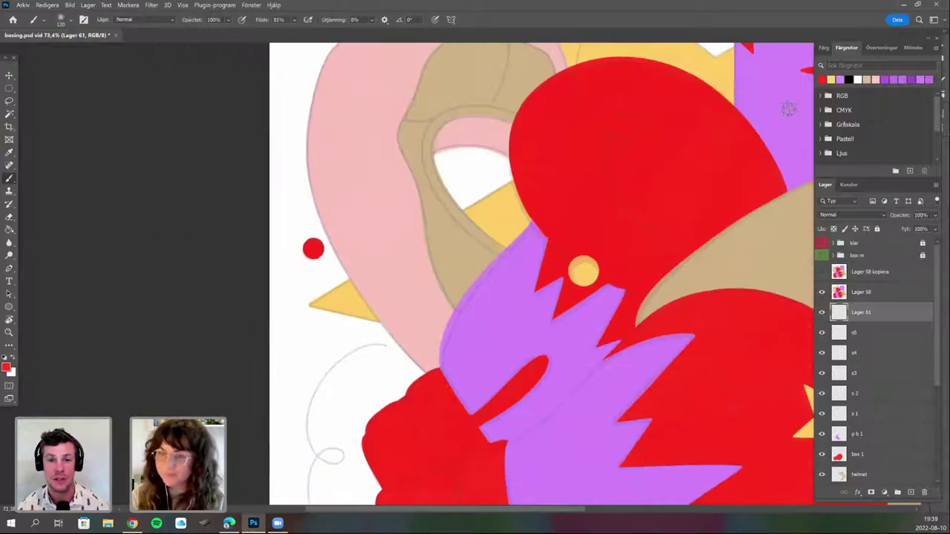
{"action": "left_click_drag", "start_coordinate": [547, 502], "coordinate": [418, 337]}
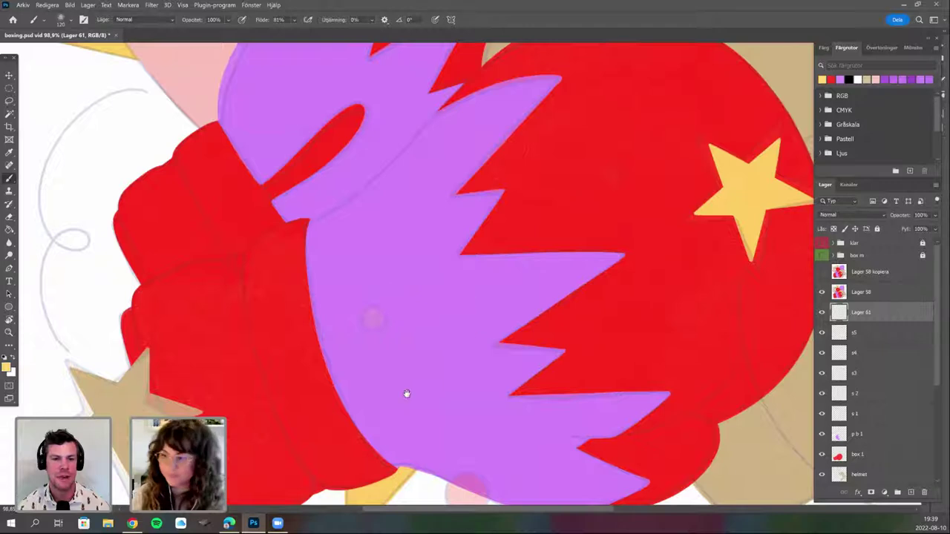
{"action": "left_click", "coordinate": [823, 274]}
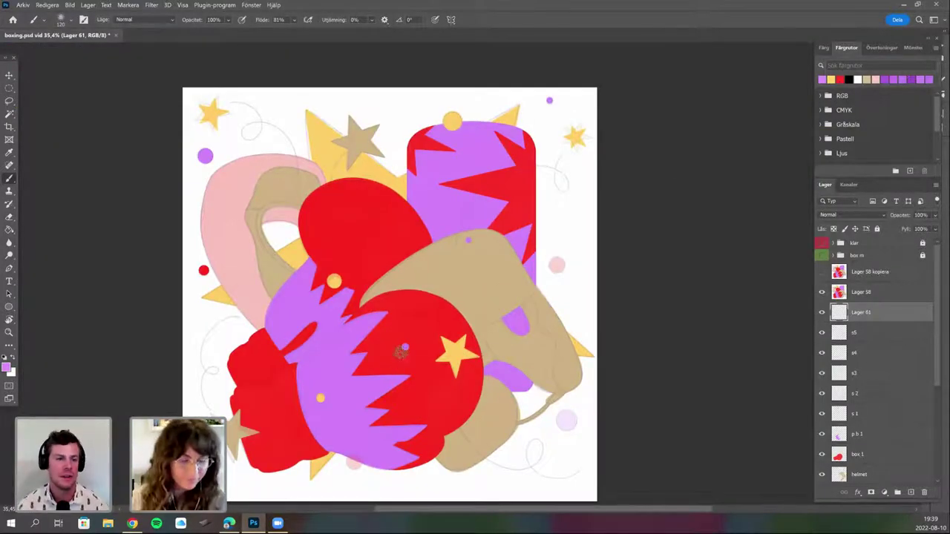
Fill a circular selection with red over the pale pink dot to the right of the punching bag, and deselect it.
{"action": "scroll", "coordinate": [529, 236], "scroll_direction": "up", "scroll_amount": 2}
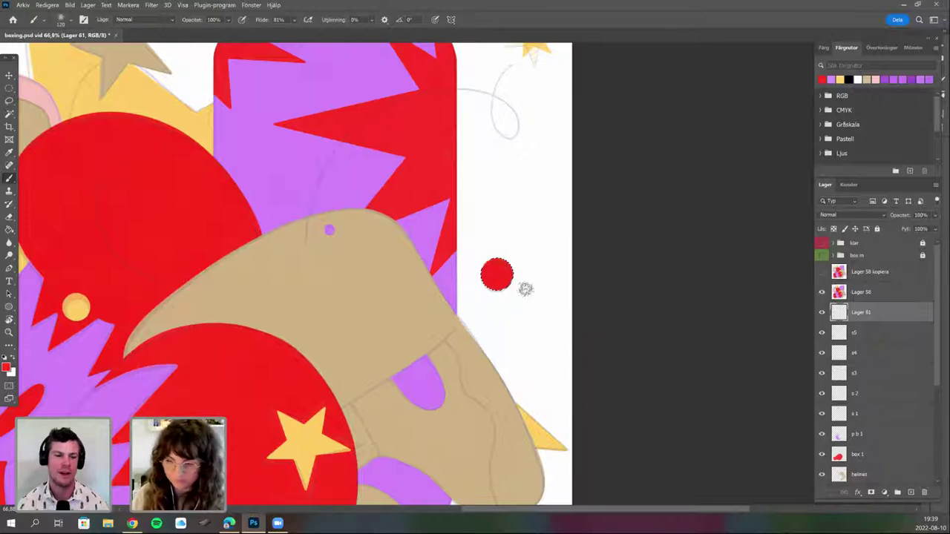
{"action": "key", "text": "ctrl+d"}
{"action": "left_click_drag", "start_coordinate": [519, 322], "coordinate": [526, 306], "text": "space"}
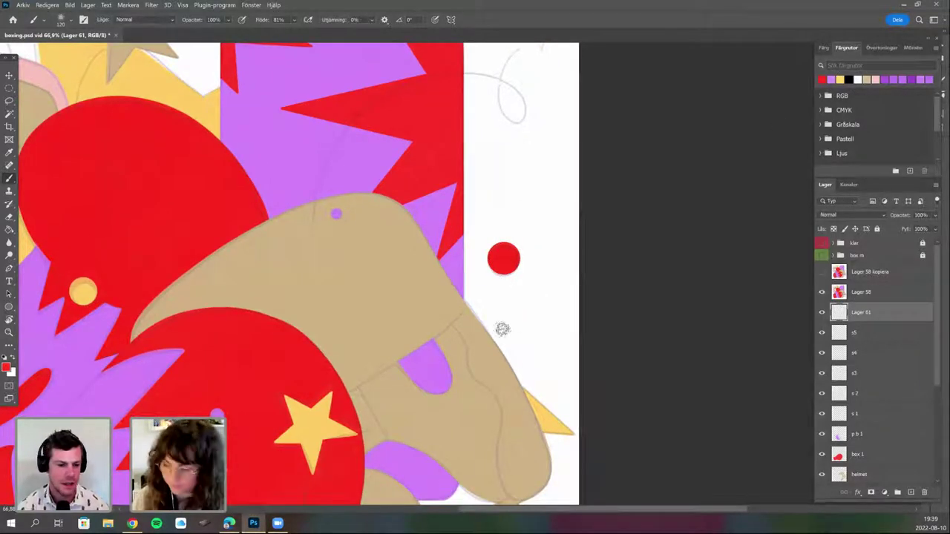
Fill a circular selection with purple over the large pale dot below the helmet's chin strap, and deselect it.
{"action": "scroll", "coordinate": [503, 328], "scroll_direction": "down", "scroll_amount": 5}
{"action": "scroll", "coordinate": [502, 329], "scroll_direction": "left", "scroll_amount": 1}
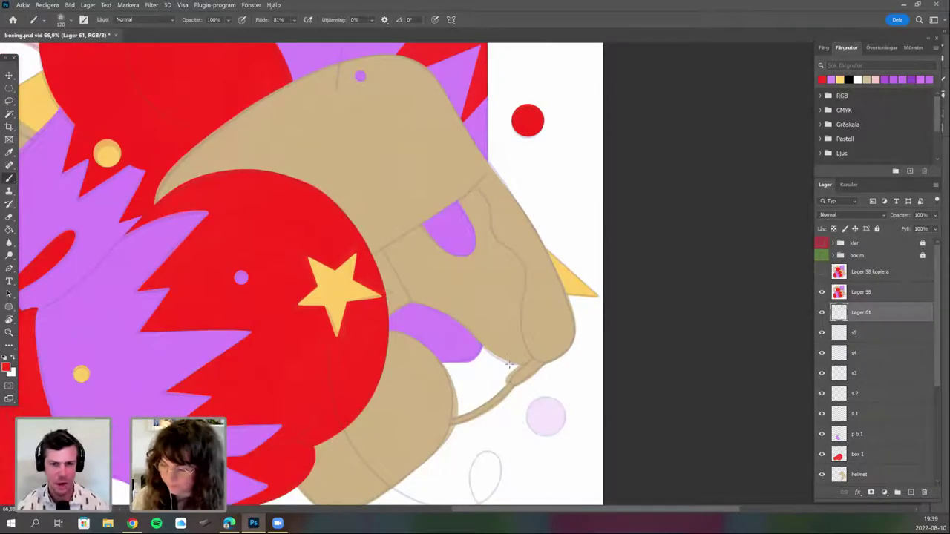
{"action": "scroll", "coordinate": [523, 389], "scroll_direction": "down", "scroll_amount": 2}
{"action": "scroll", "coordinate": [523, 389], "scroll_direction": "right", "scroll_amount": 1}
{"action": "key", "text": "m"}
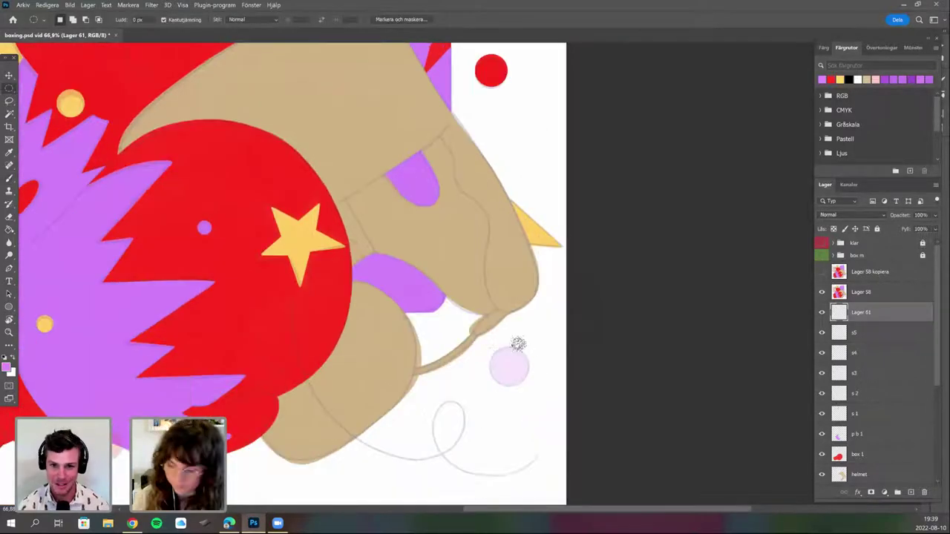
{"action": "key", "text": "b"}
{"action": "mouse_move", "coordinate": [512, 352]}
{"action": "left_mouse_down"}
{"action": "mouse_move", "coordinate": [490, 399]}
{"action": "mouse_move", "coordinate": [537, 388]}
{"action": "mouse_move", "coordinate": [550, 357]}
{"action": "left_mouse_up"}
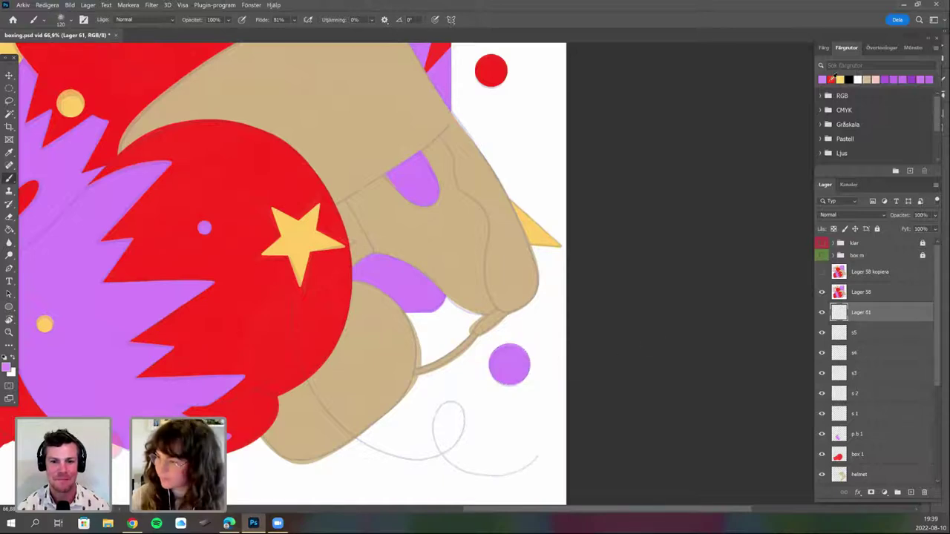
Fill a circular selection with red over the pale pink dot at the purple glove's lower edge.
{"action": "scroll", "coordinate": [518, 294], "scroll_direction": "down", "scroll_amount": 1}
{"action": "scroll", "coordinate": [518, 294], "scroll_direction": "left", "scroll_amount": 2}
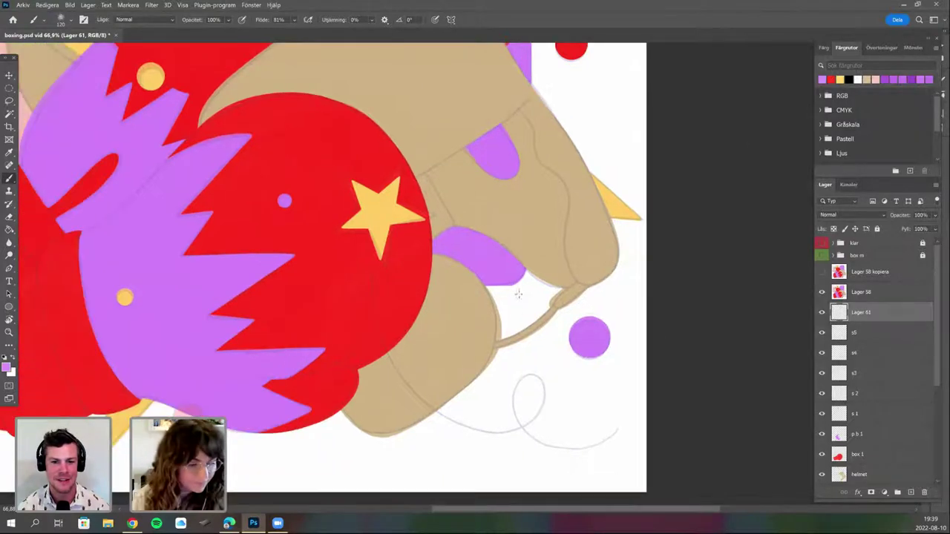
{"action": "left_click", "coordinate": [295, 401], "text": "alt"}
{"action": "key", "text": "m"}
{"action": "left_click_drag", "start_coordinate": [193, 424], "coordinate": [291, 399]}
{"action": "key", "text": "b"}
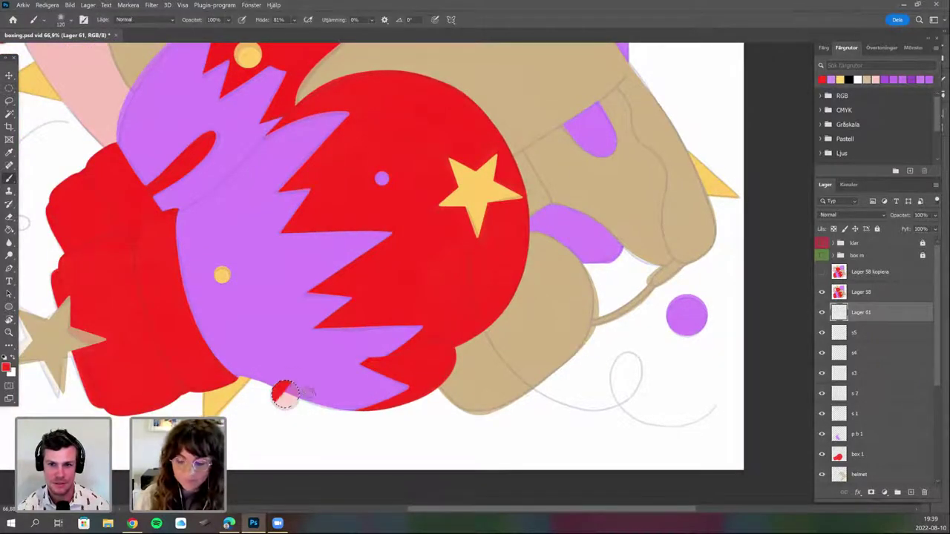
{"action": "key", "text": "alt+BackSpace"}
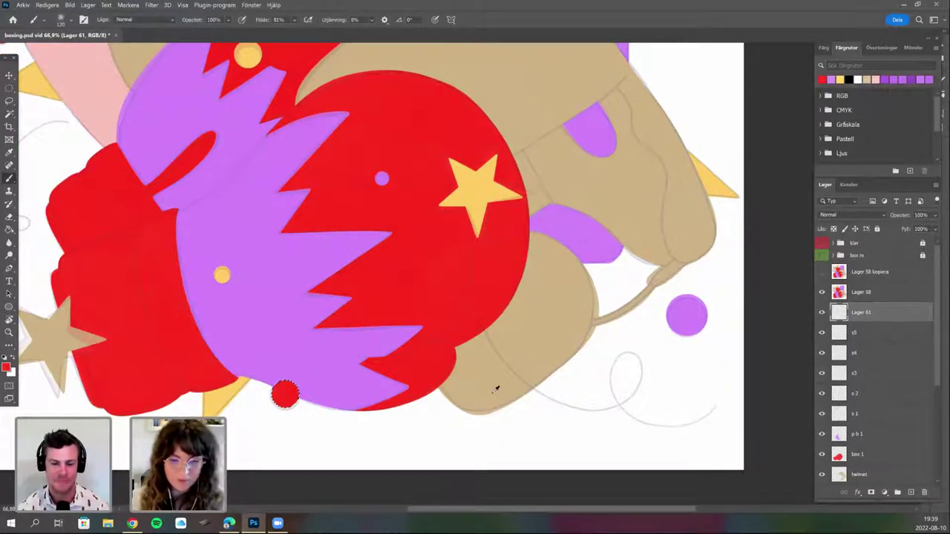
Hide the sketch layer Lager 58 to examine the flat-colour shapes and dots, and show it again.
{"action": "key", "text": "ctrl+0"}
{"action": "left_click", "coordinate": [822, 293]}
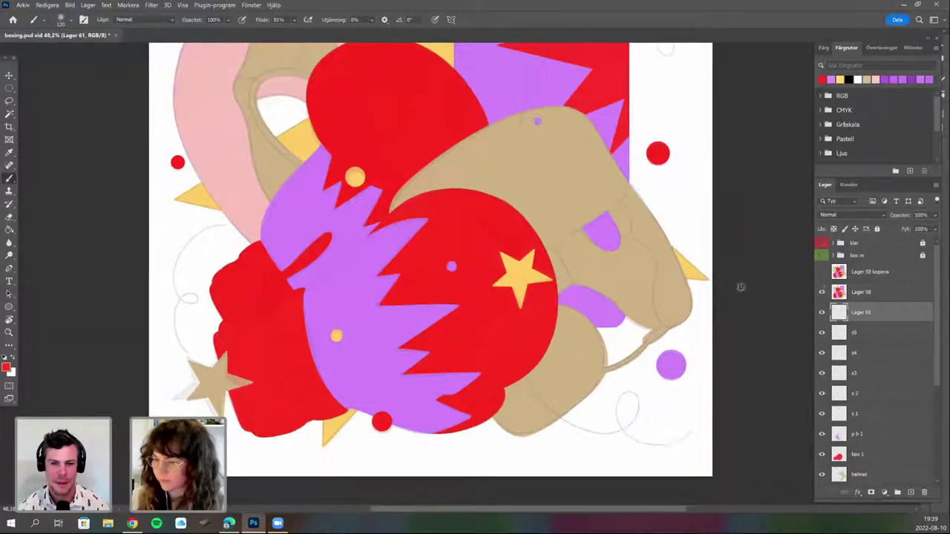
{"action": "left_click_drag", "start_coordinate": [529, 355], "coordinate": [492, 403]}
{"action": "left_click_drag", "start_coordinate": [410, 227], "coordinate": [368, 286]}
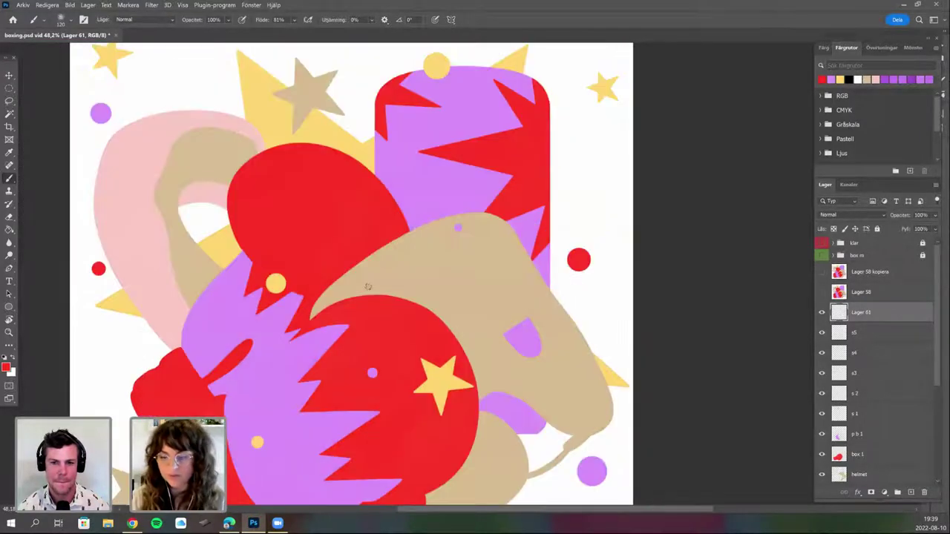
{"action": "scroll", "coordinate": [368, 287], "scroll_direction": "down", "scroll_amount": 2}
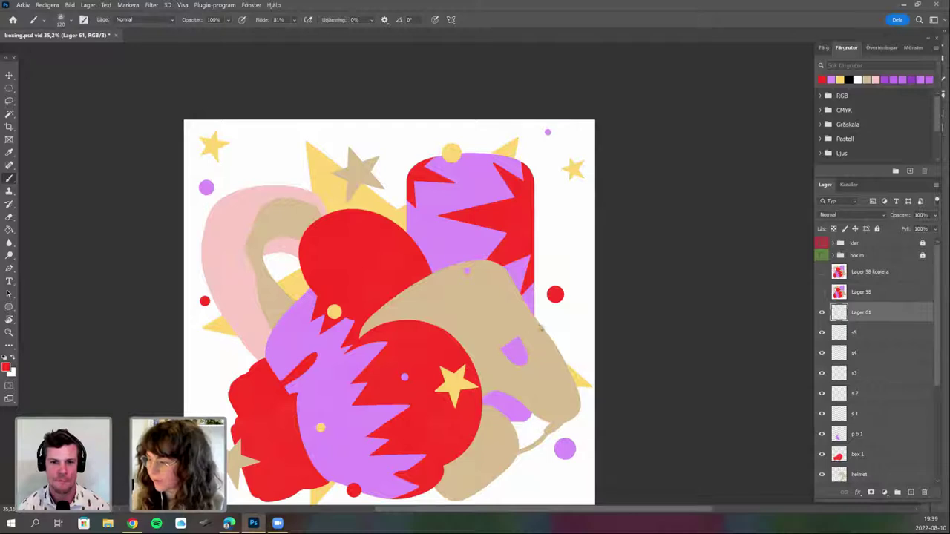
{"action": "left_click_drag", "start_coordinate": [540, 328], "coordinate": [562, 301]}
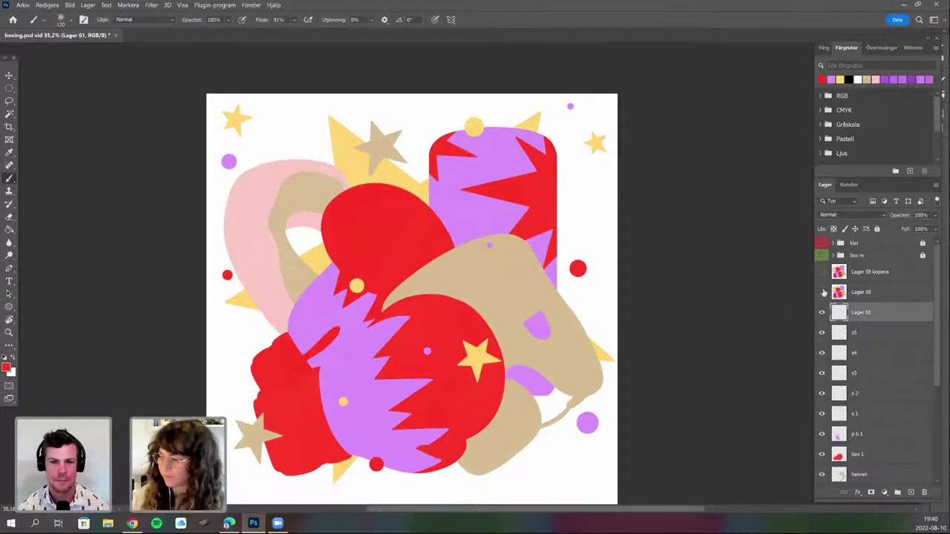
{"action": "left_click_drag", "start_coordinate": [587, 258], "coordinate": [565, 245]}
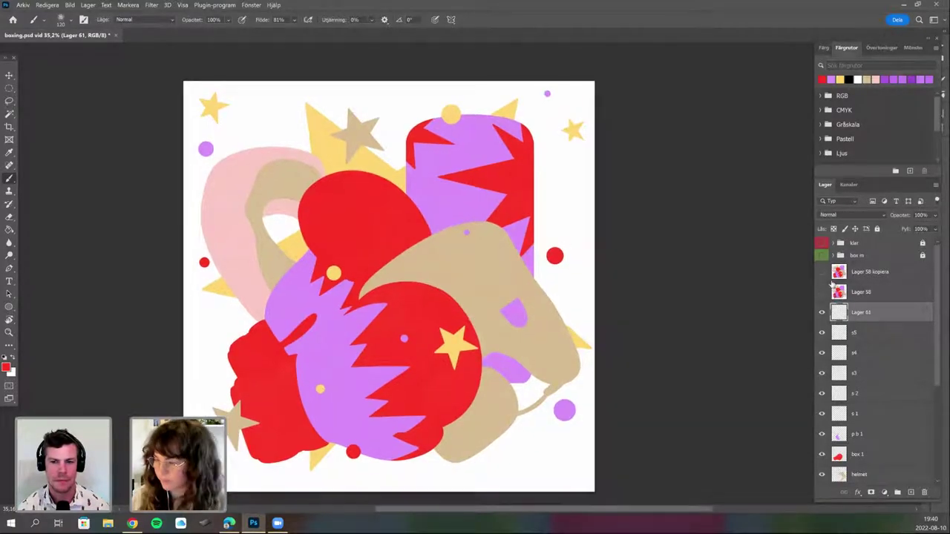
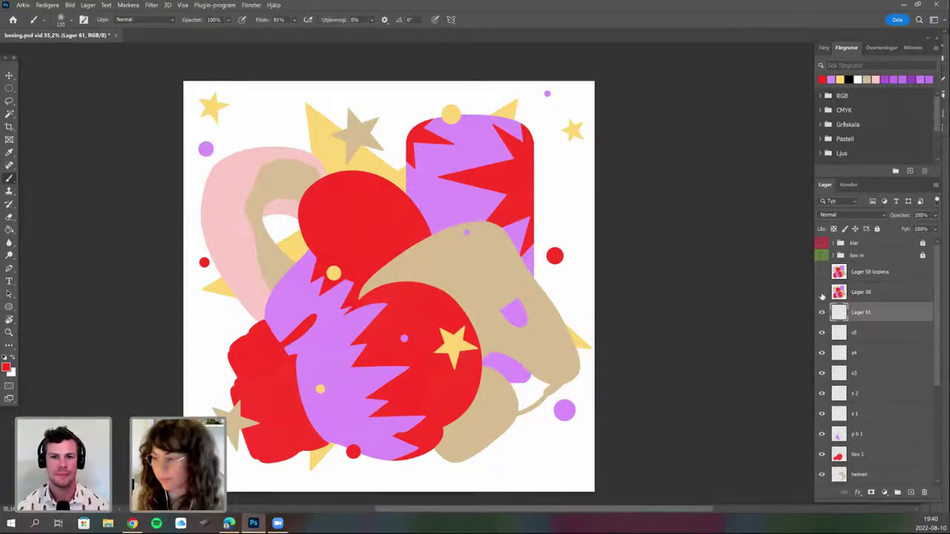
{"action": "left_click_drag", "start_coordinate": [575, 329], "coordinate": [544, 318]}
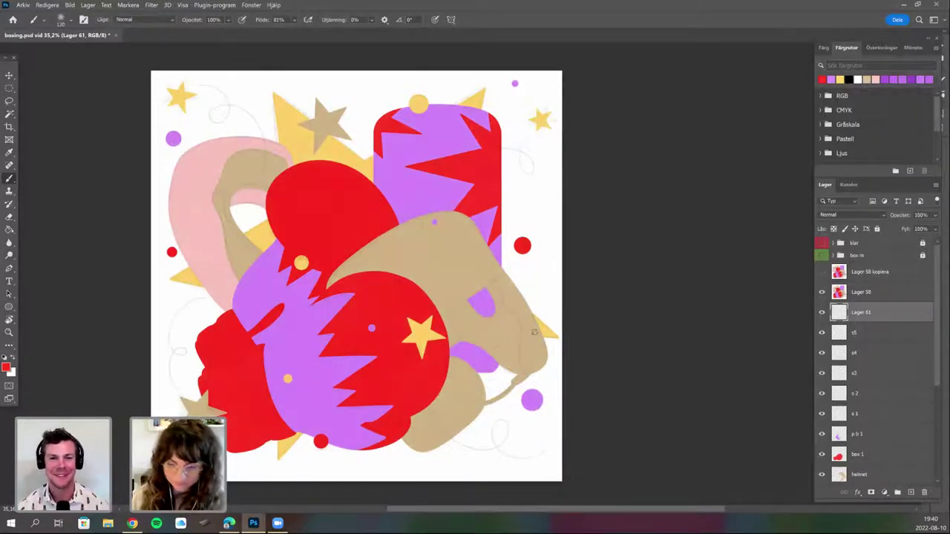
Rotate the canvas view and examine the sketched squiggle line below the helmet, beside the large purple dot.
{"action": "scroll", "coordinate": [534, 332], "scroll_direction": "down", "scroll_amount": 1}
{"action": "scroll", "coordinate": [533, 332], "scroll_direction": "left", "scroll_amount": 1}
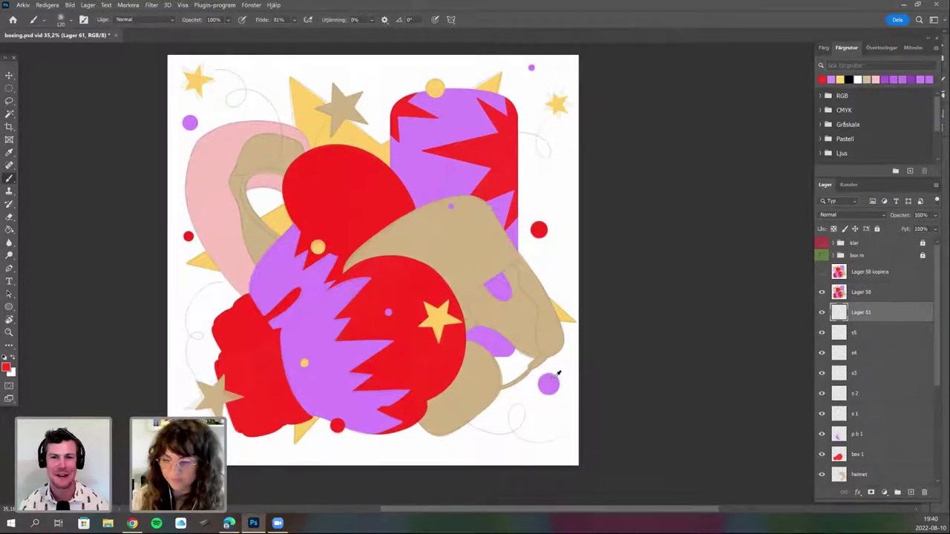
{"action": "scroll", "coordinate": [555, 377], "scroll_direction": "down", "scroll_amount": 1}
{"action": "scroll", "coordinate": [555, 378], "scroll_direction": "left", "scroll_amount": 3}
{"action": "scroll", "coordinate": [512, 362], "scroll_direction": "up", "scroll_amount": 2}
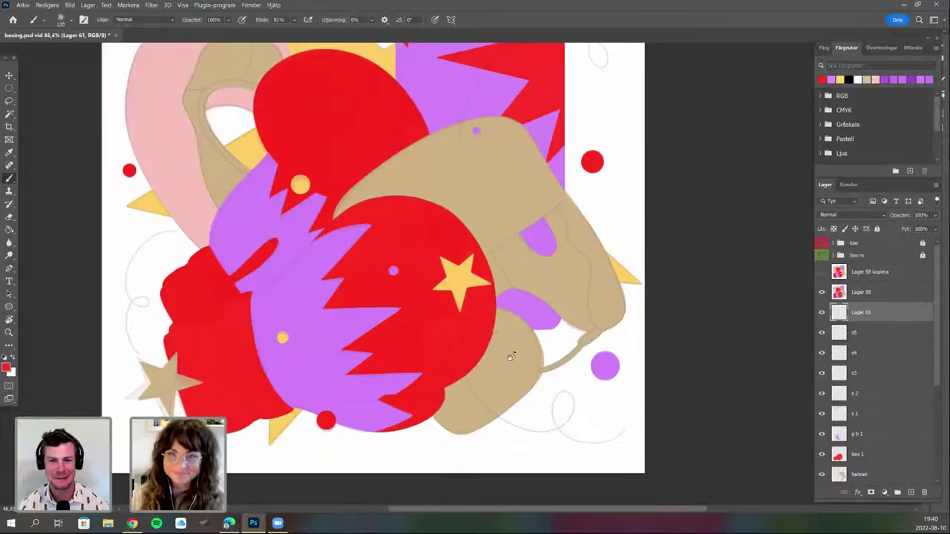
{"action": "scroll", "coordinate": [461, 392], "scroll_direction": "down", "scroll_amount": 2}
{"action": "scroll", "coordinate": [462, 392], "scroll_direction": "right", "scroll_amount": 2}
{"action": "left_click_drag", "start_coordinate": [411, 397], "coordinate": [437, 295]}
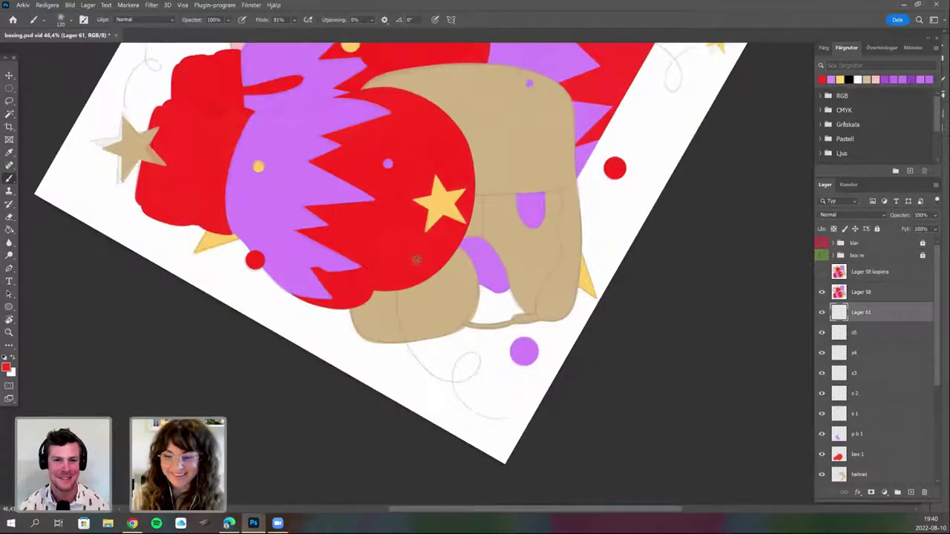
{"action": "left_click_drag", "start_coordinate": [419, 263], "coordinate": [366, 269]}
{"action": "scroll", "coordinate": [902, 394], "scroll_direction": "up", "scroll_amount": 2}
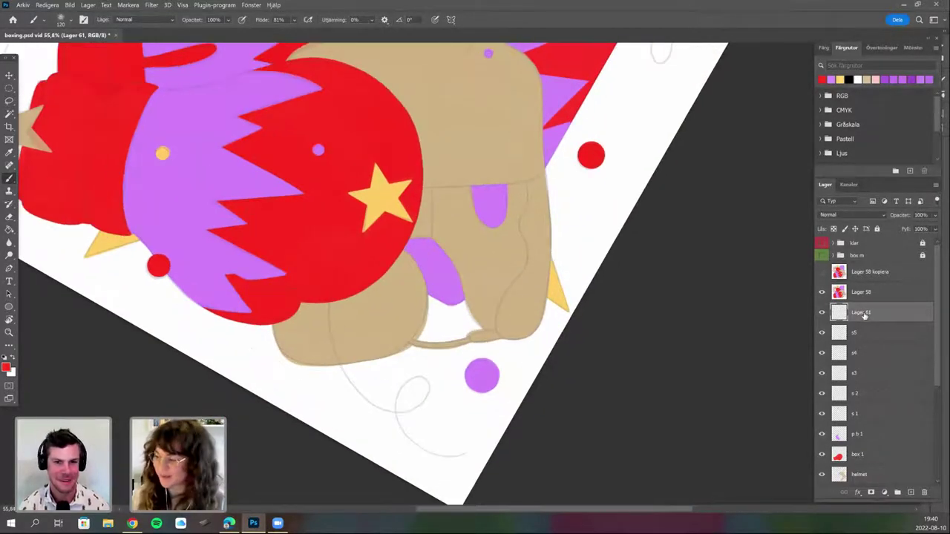
Rename the layer Lager 61 as circle and add a new empty layer above it.
{"action": "double_click", "coordinate": [861, 312]}
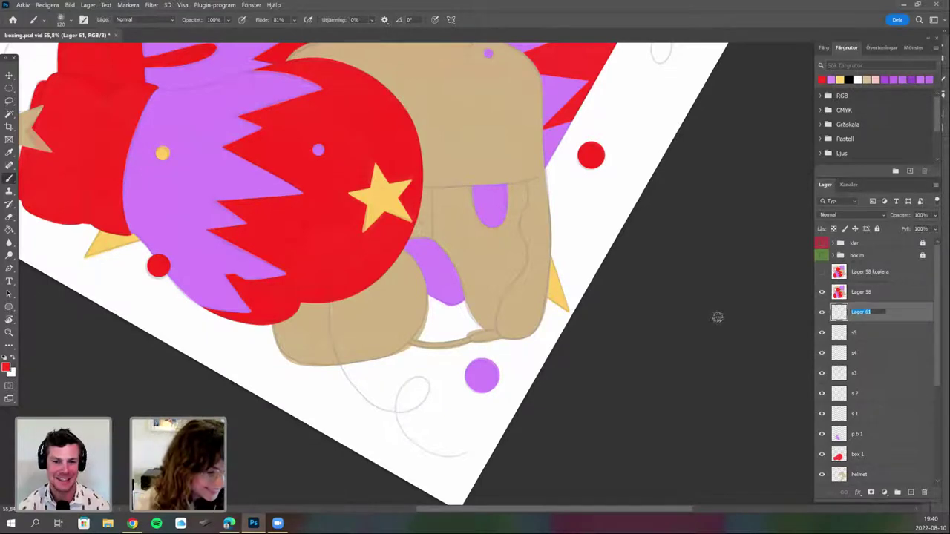
{"action": "type", "text": "circle"}
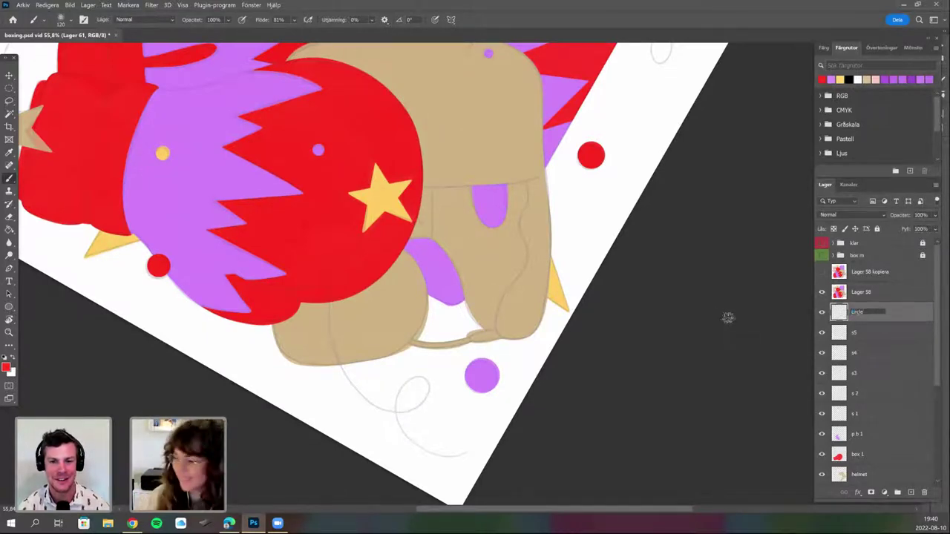
{"action": "key", "text": "Return"}
{"action": "left_click", "coordinate": [911, 492]}
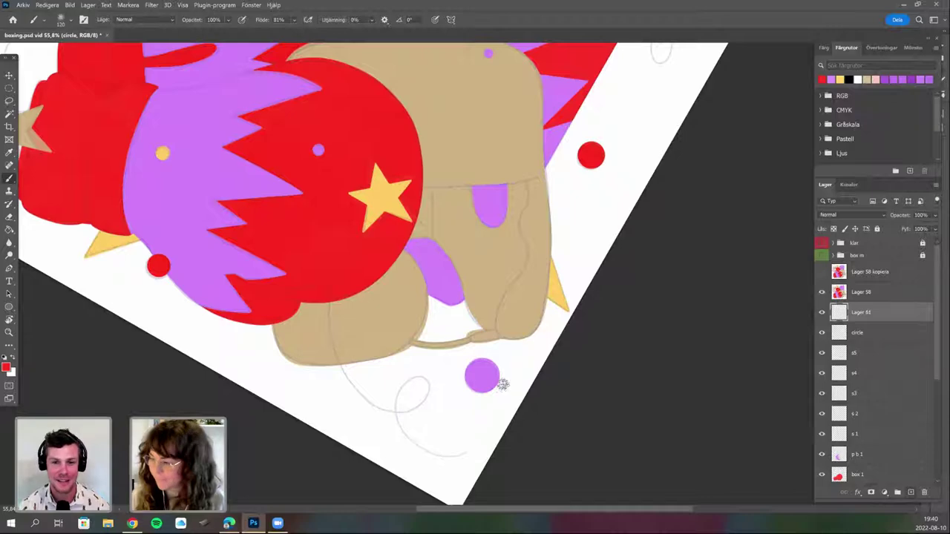
Sample the blue outline colour from the sketch on Lager 58 kopiera and switch back to showing the fainter sketch on Lager 58.
{"action": "left_click_drag", "start_coordinate": [435, 324], "coordinate": [416, 350]}
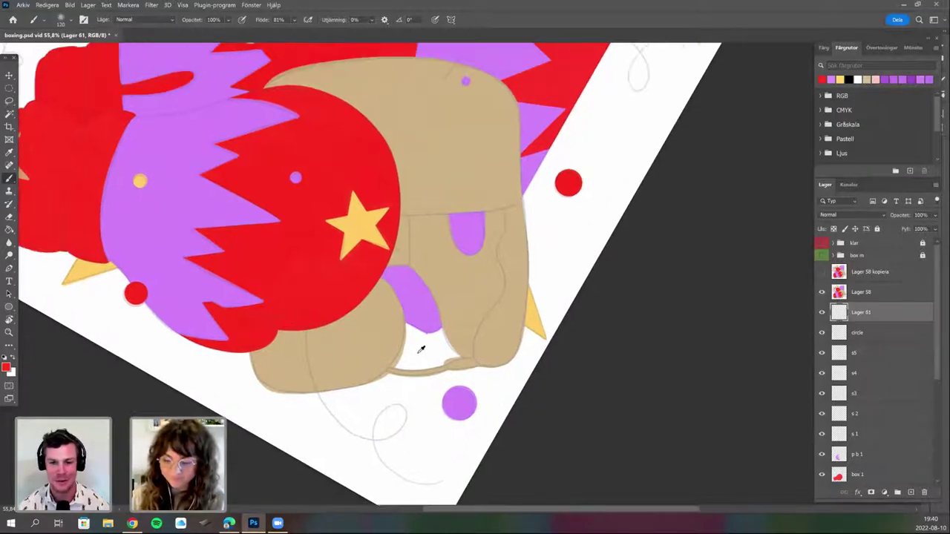
{"action": "scroll", "coordinate": [427, 393], "scroll_direction": "up", "scroll_amount": 3}
{"action": "left_click", "coordinate": [423, 414], "text": "alt"}
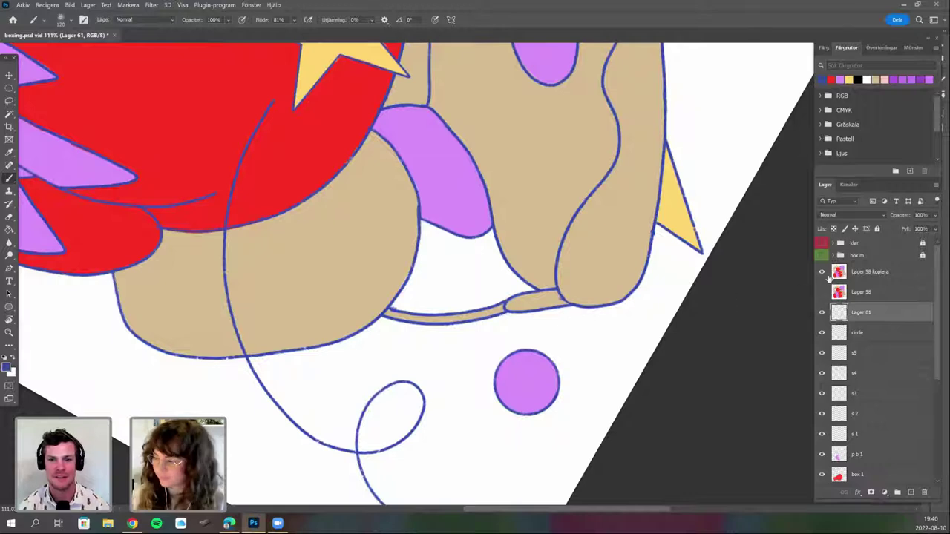
{"action": "left_click_drag", "start_coordinate": [821, 294], "coordinate": [822, 272]}
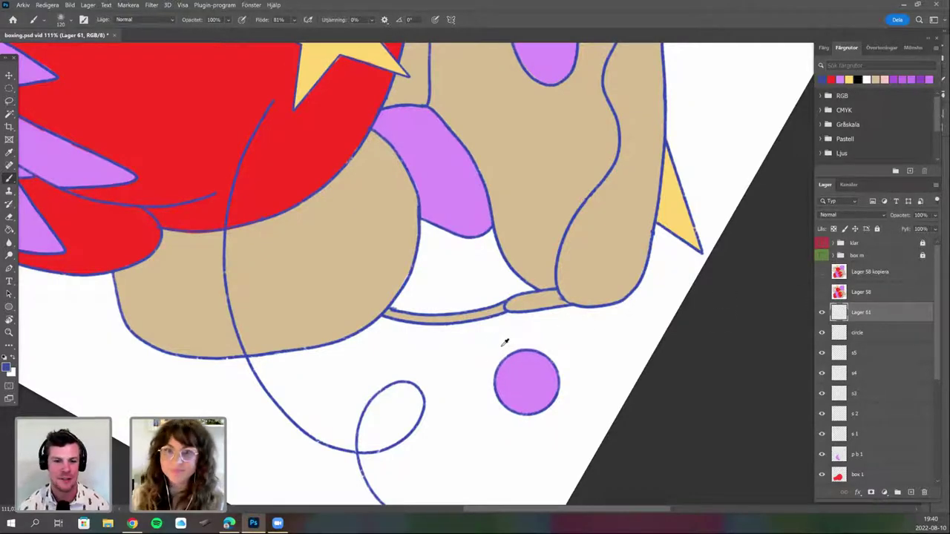
{"action": "key", "text": "ctrl+z"}
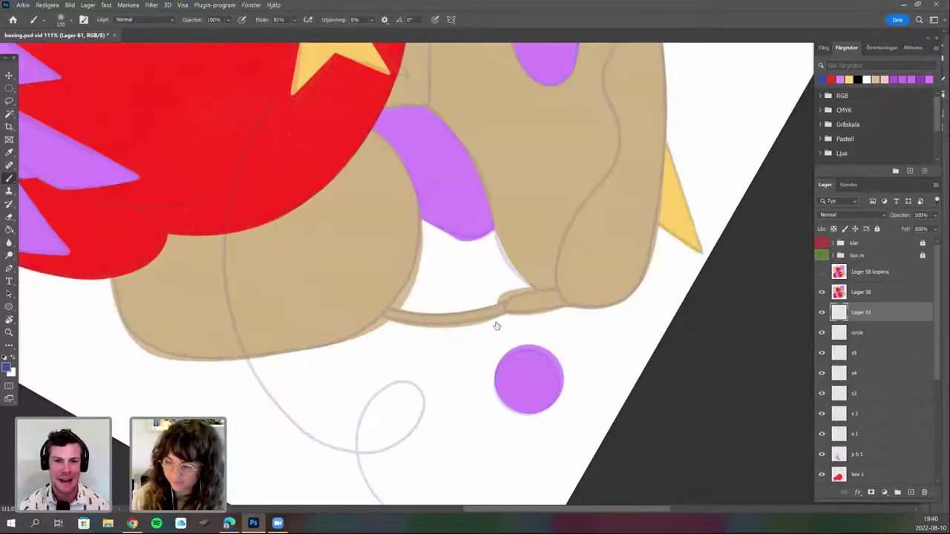
Choose the tecka 4h brush at size 21 and set its smoothing to 44%.
{"action": "scroll", "coordinate": [496, 260], "scroll_direction": "down", "scroll_amount": 3}
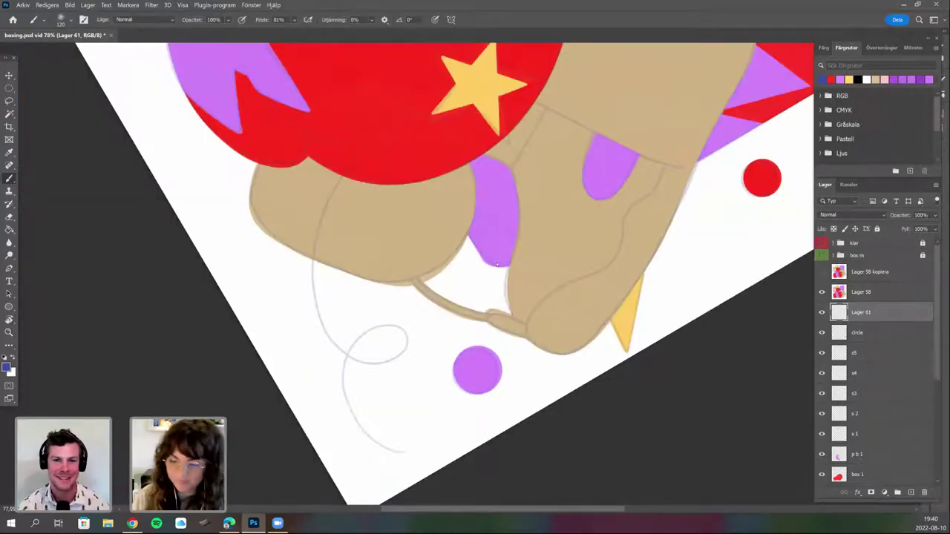
{"action": "right_click", "coordinate": [459, 270]}
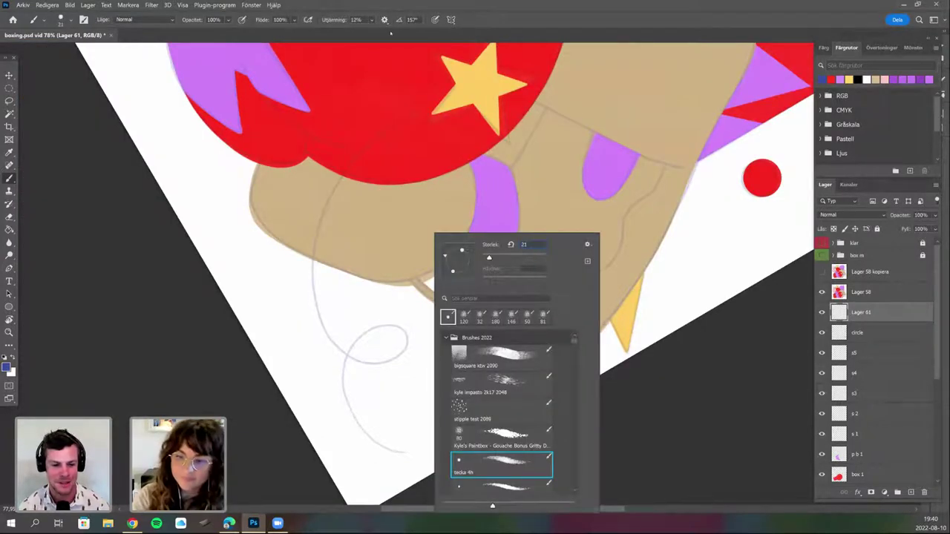
{"action": "left_click", "coordinate": [371, 20]}
{"action": "left_click_drag", "start_coordinate": [372, 31], "coordinate": [392, 32]}
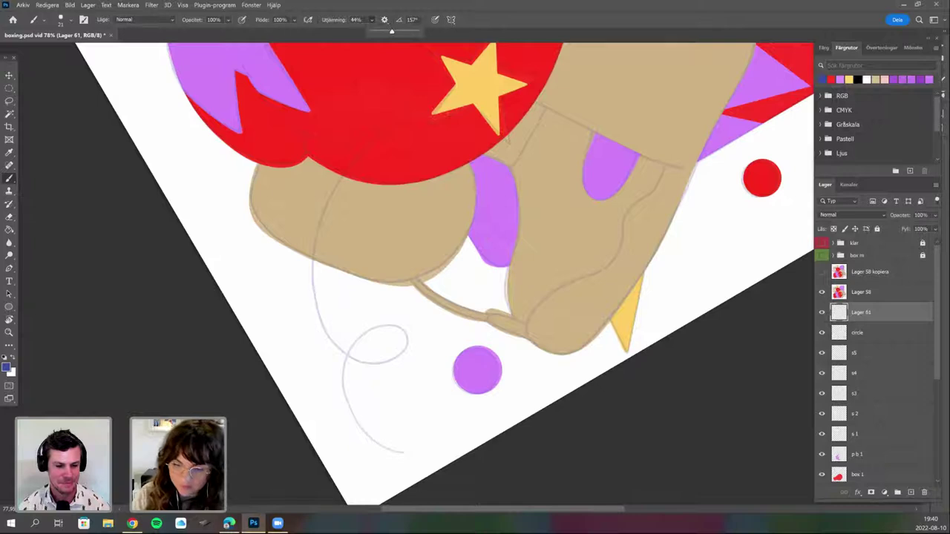
Trace the curly blue string from the yellow star on the glove down to its loop and tail, and hide the Lager 58 sketch.
{"action": "left_click_drag", "start_coordinate": [429, 96], "coordinate": [332, 195]}
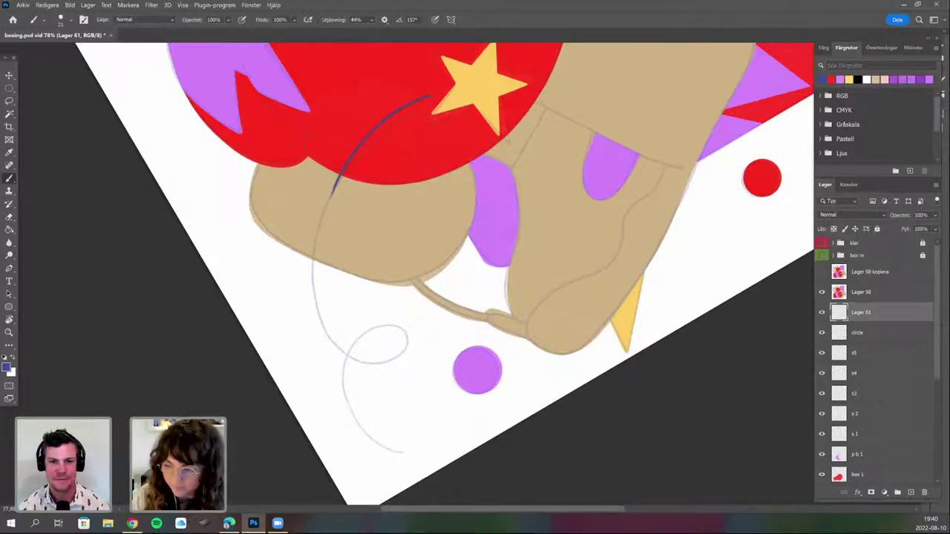
{"action": "left_click_drag", "start_coordinate": [403, 322], "coordinate": [432, 362]}
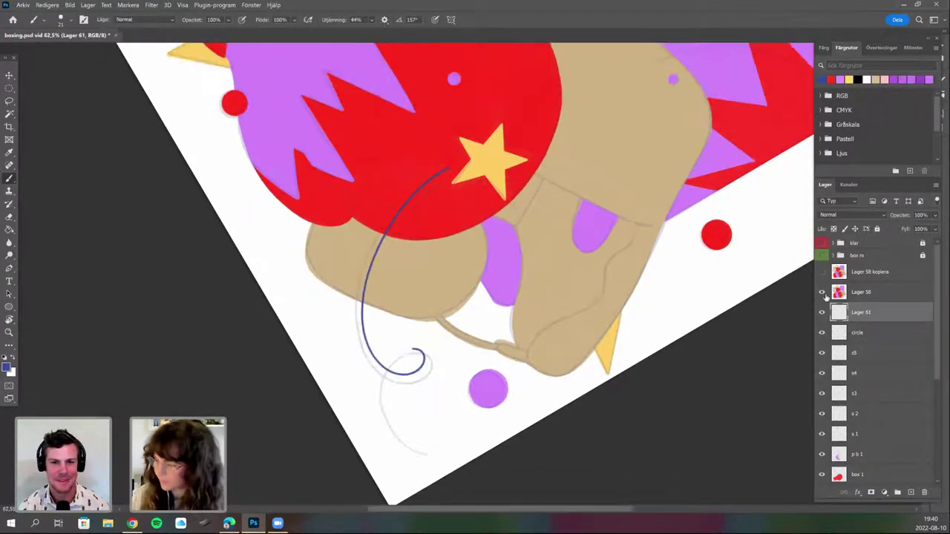
{"action": "left_click_drag", "start_coordinate": [419, 350], "coordinate": [416, 460]}
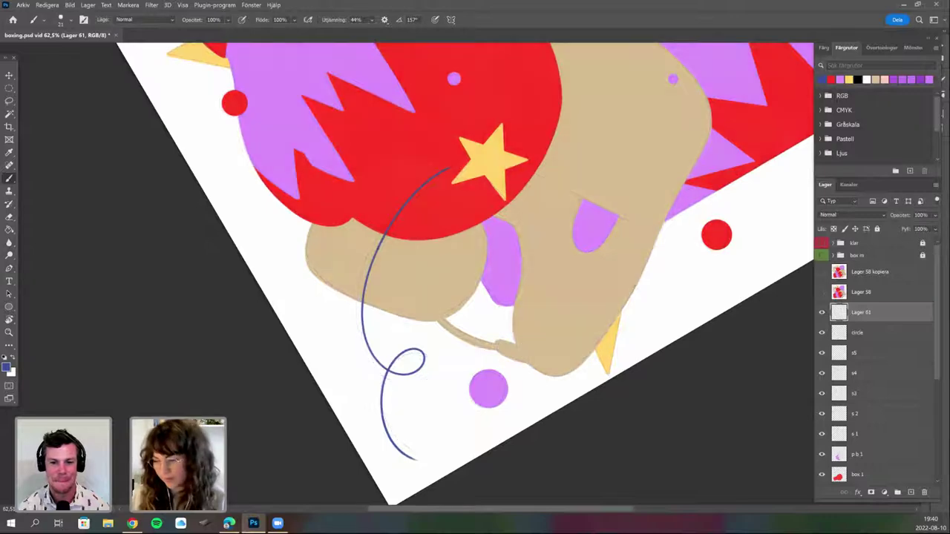
{"action": "scroll", "coordinate": [663, 295], "scroll_direction": "down", "scroll_amount": 5}
{"action": "left_click_drag", "start_coordinate": [564, 364], "coordinate": [498, 383]}
{"action": "scroll", "coordinate": [498, 384], "scroll_direction": "up", "scroll_amount": 4}
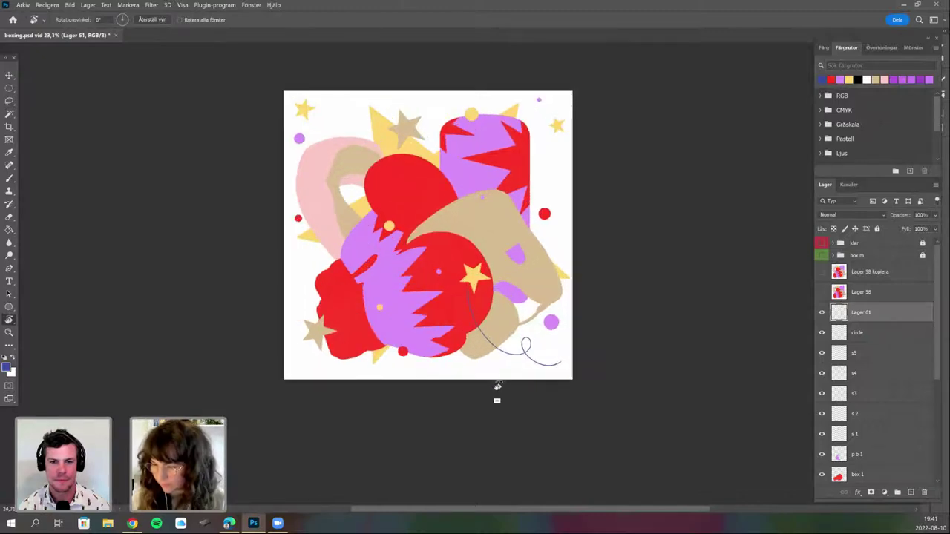
{"action": "scroll", "coordinate": [497, 403], "scroll_direction": "up", "scroll_amount": 1}
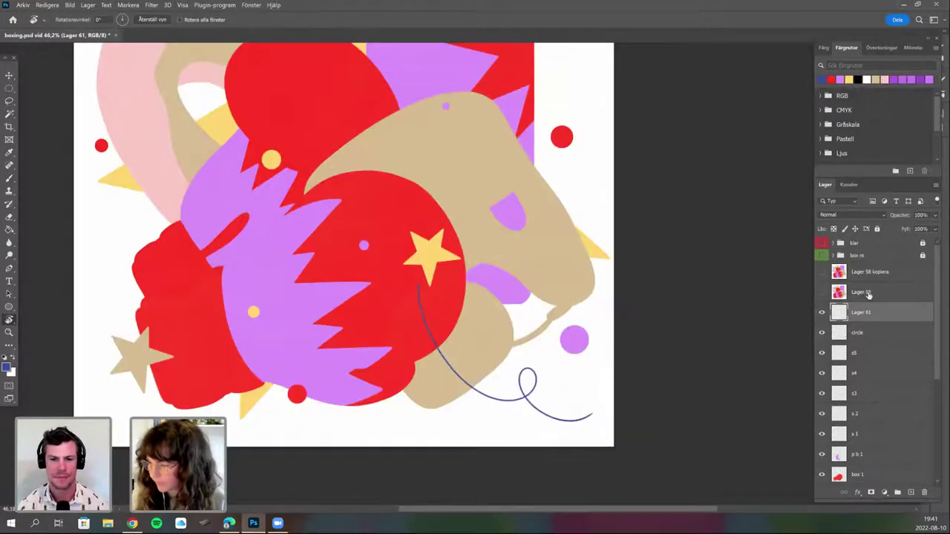
{"action": "scroll", "coordinate": [497, 403], "scroll_direction": "down", "scroll_amount": 3}
Add a new layer above the string layer and fill it entirely with white using the Paint Bucket.
{"action": "left_click", "coordinate": [881, 275]}
{"action": "left_click", "coordinate": [911, 492]}
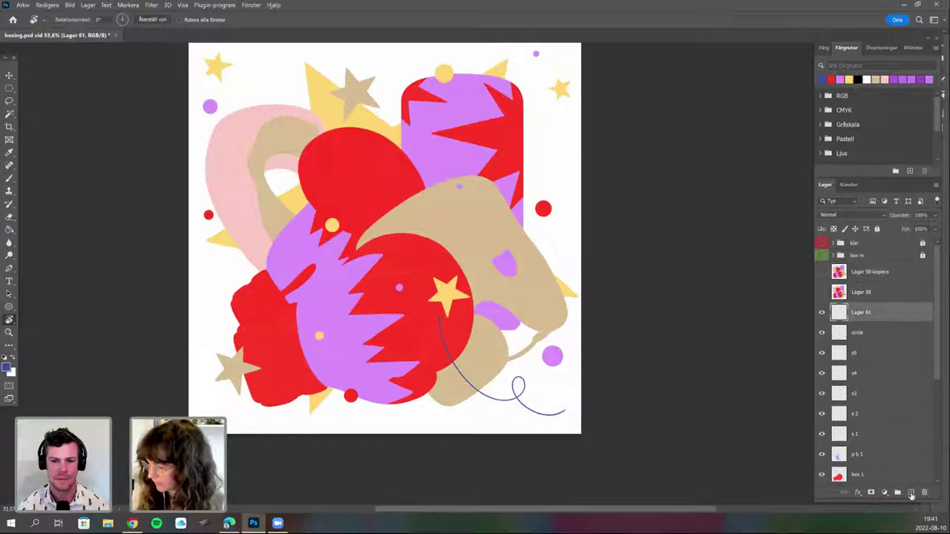
{"action": "scroll", "coordinate": [29, 351], "scroll_direction": "up", "scroll_amount": 1}
{"action": "scroll", "coordinate": [30, 351], "scroll_direction": "up", "scroll_amount": 1}
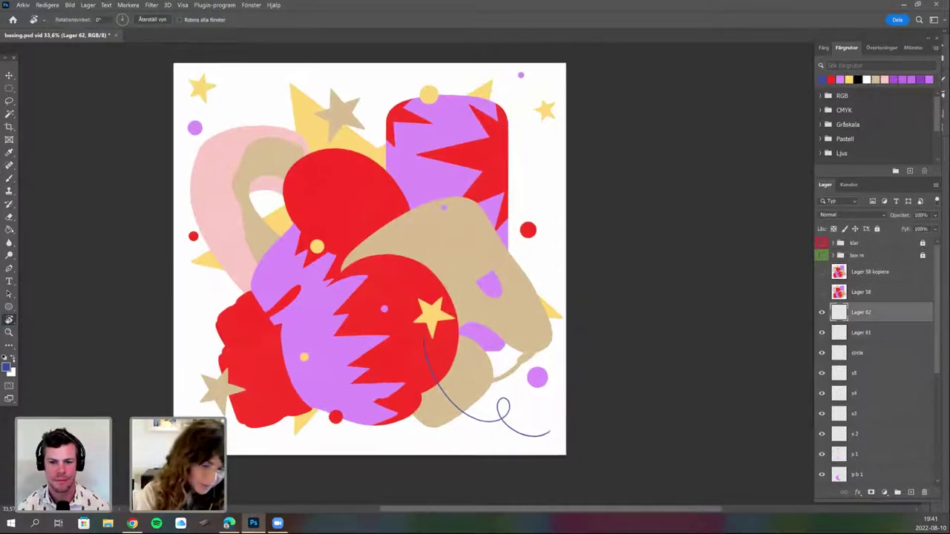
{"action": "key", "text": "x"}
{"action": "scroll", "coordinate": [390, 344], "scroll_direction": "up", "scroll_amount": 1}
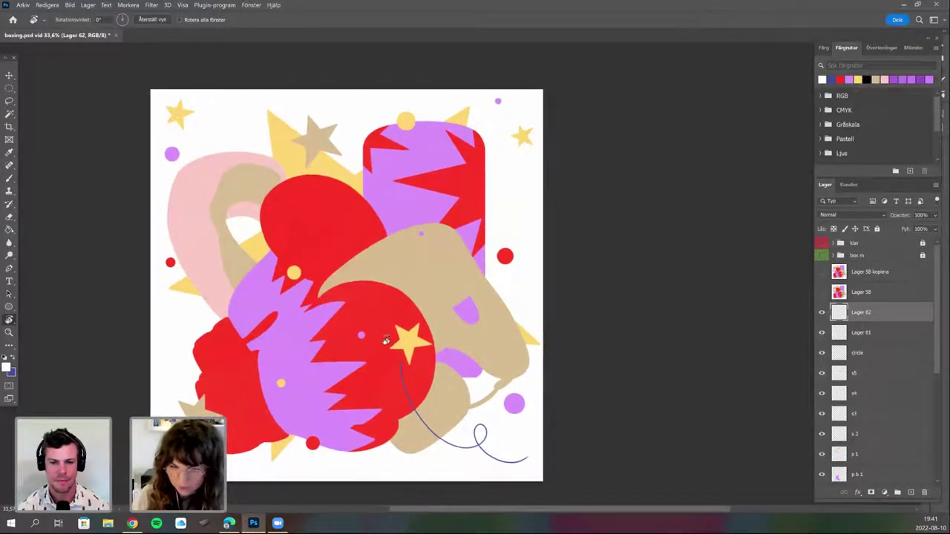
{"action": "key", "text": "g"}
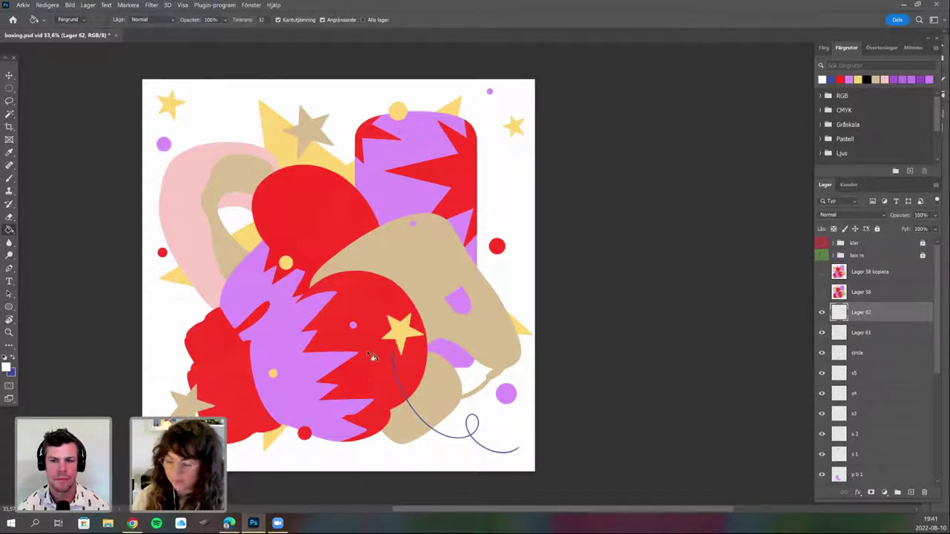
{"action": "left_click", "coordinate": [388, 348]}
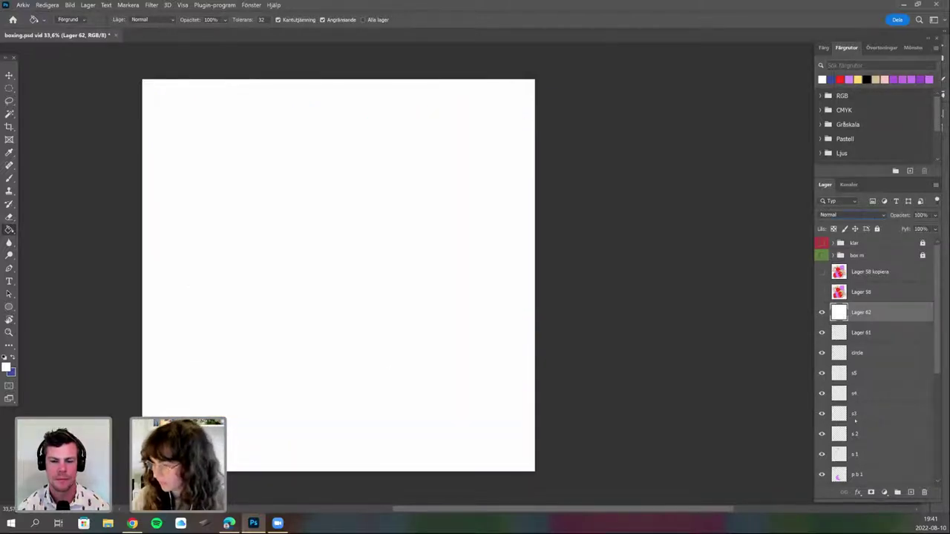
Set the white layer's blend mode to Nyans and check the artwork's tonal values in greyscale.
{"action": "left_click", "coordinate": [852, 215]}
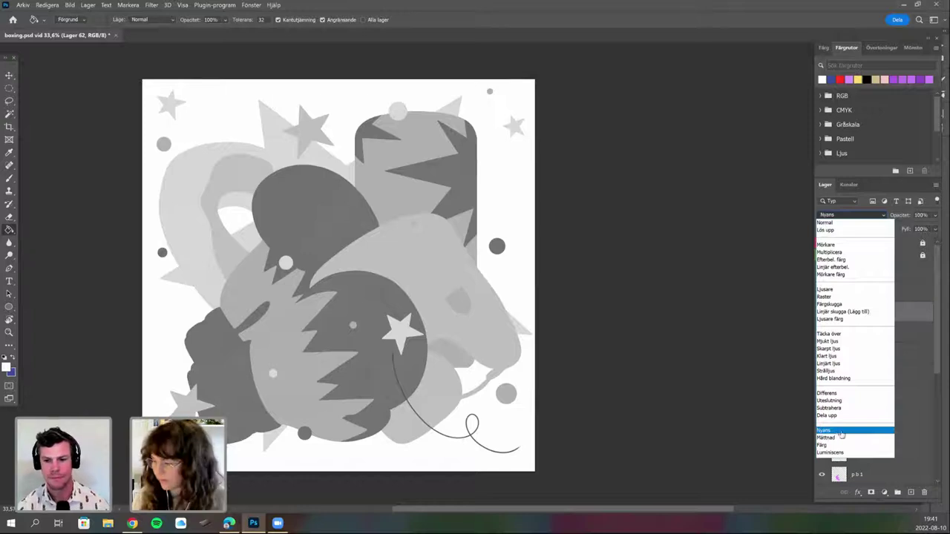
{"action": "left_click", "coordinate": [529, 387]}
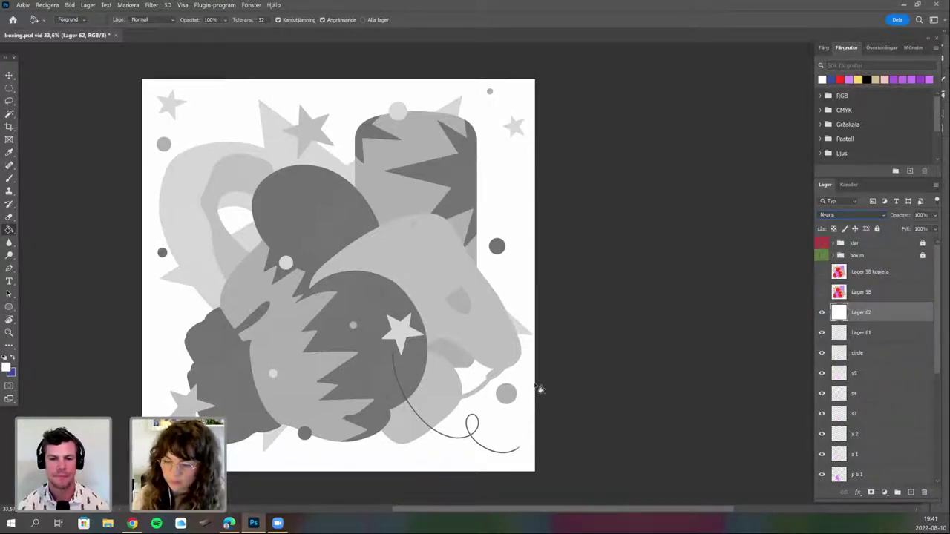
{"action": "mouse_move", "coordinate": [542, 390]}
{"action": "left_mouse_down"}
{"action": "mouse_move", "coordinate": [535, 385]}
{"action": "mouse_move", "coordinate": [572, 432]}
{"action": "left_mouse_up"}
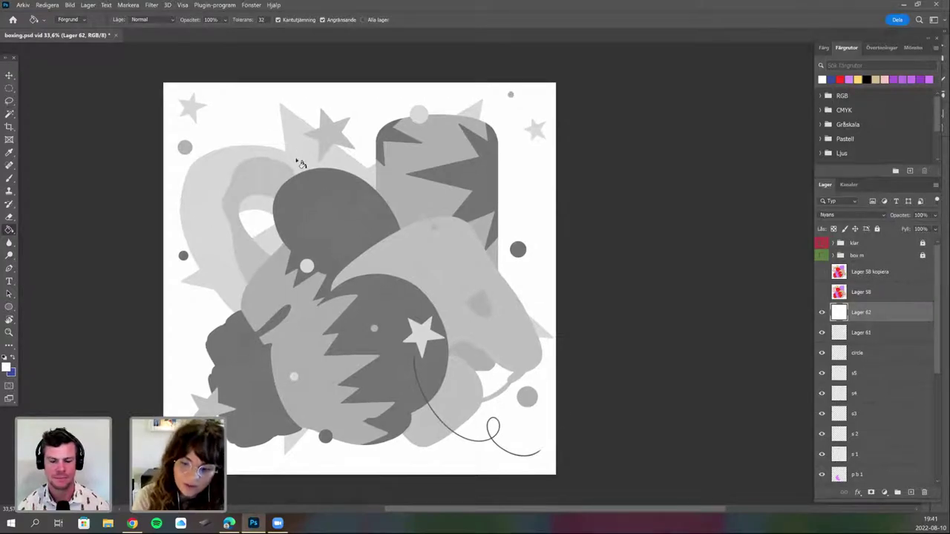
{"action": "key", "text": "b"}
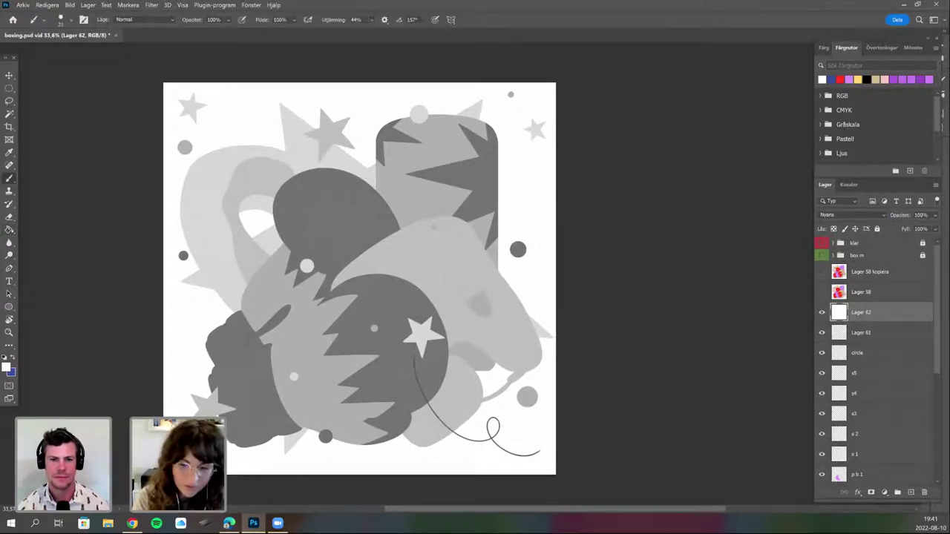
{"action": "left_click_drag", "start_coordinate": [325, 165], "coordinate": [354, 167]}
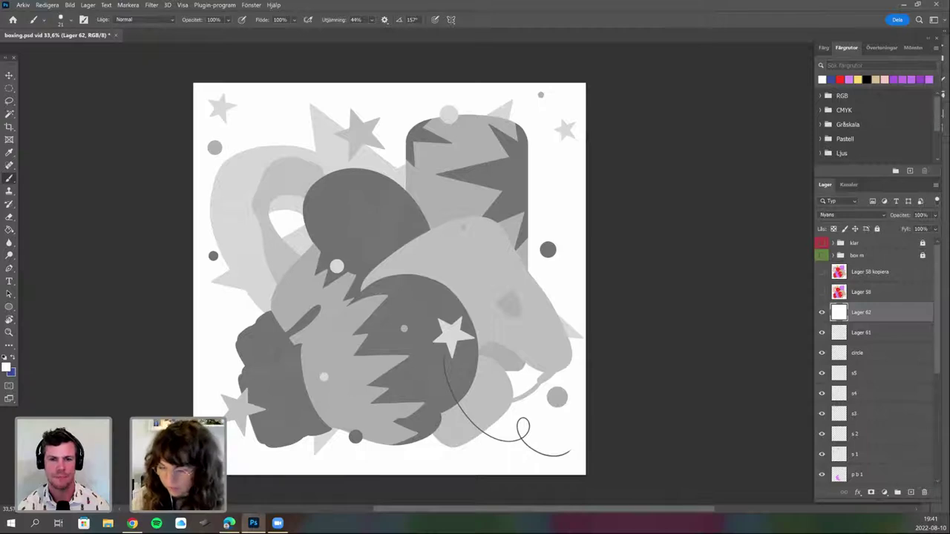
{"action": "left_click_drag", "start_coordinate": [416, 297], "coordinate": [374, 262]}
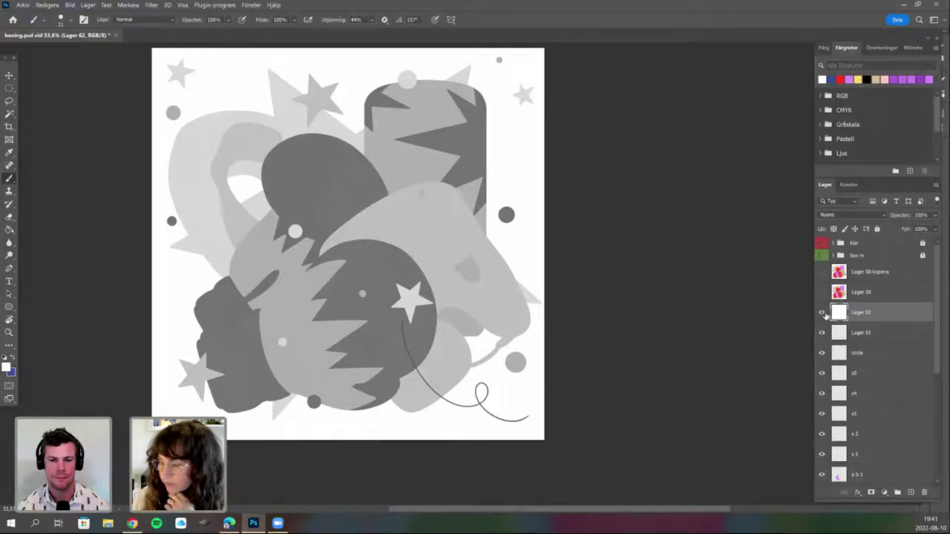
Hide the white Nyans layer and review the blue string against the artwork in full colour.
{"action": "left_click", "coordinate": [824, 315]}
{"action": "left_click_drag", "start_coordinate": [426, 356], "coordinate": [397, 332]}
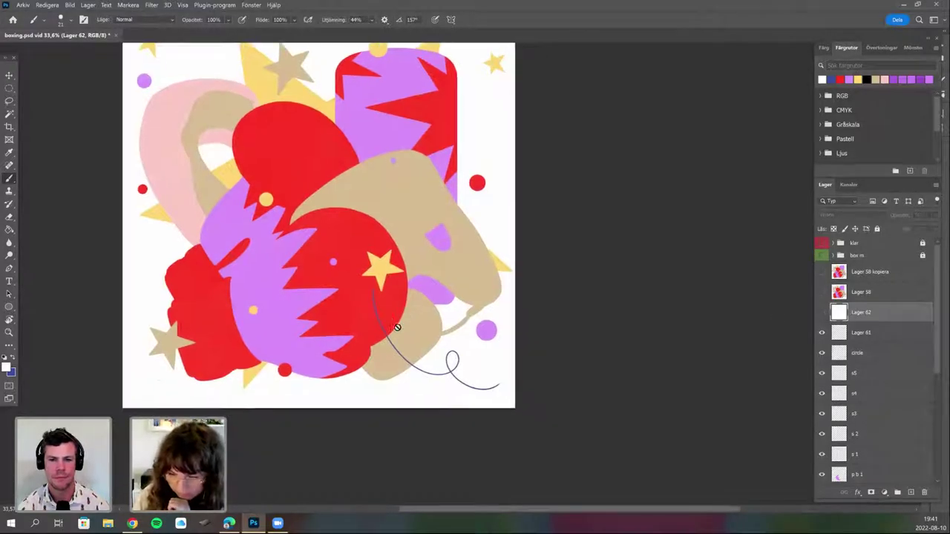
{"action": "scroll", "coordinate": [397, 334], "scroll_direction": "up", "scroll_amount": 3}
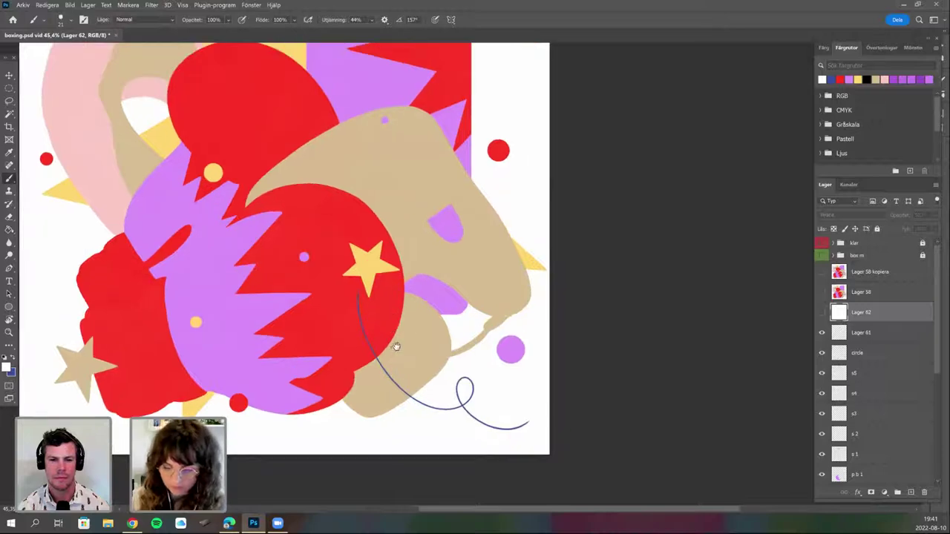
{"action": "left_click_drag", "start_coordinate": [414, 334], "coordinate": [435, 297]}
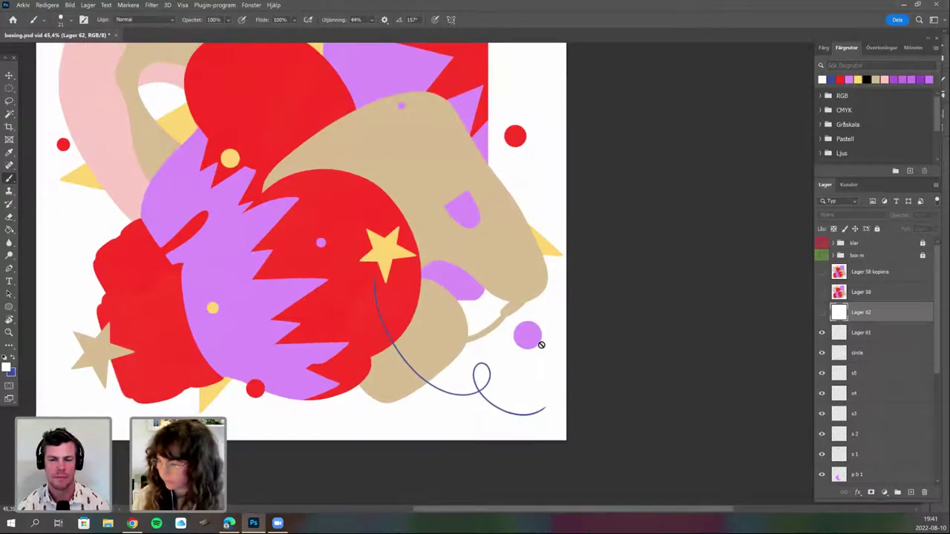
{"action": "scroll", "coordinate": [516, 426], "scroll_direction": "down", "scroll_amount": 2}
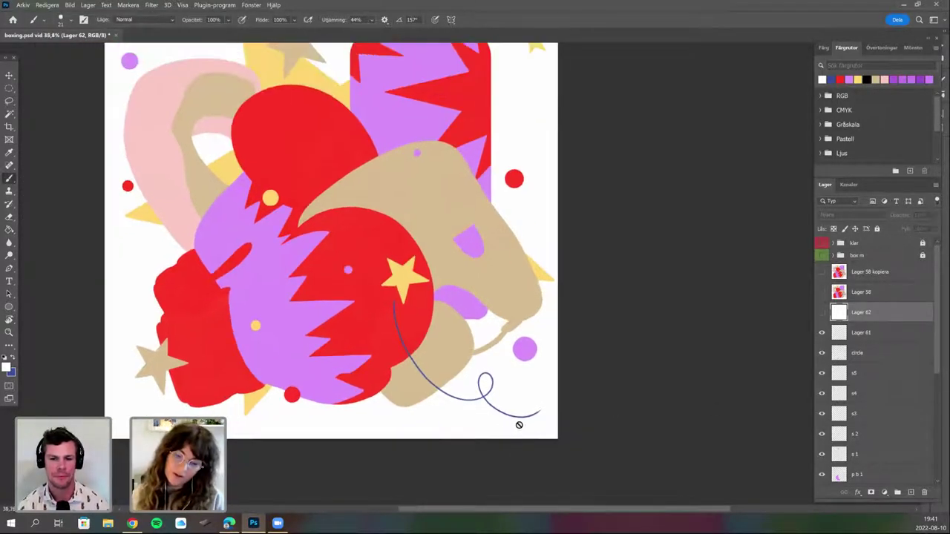
{"action": "scroll", "coordinate": [497, 416], "scroll_direction": "down", "scroll_amount": 3}
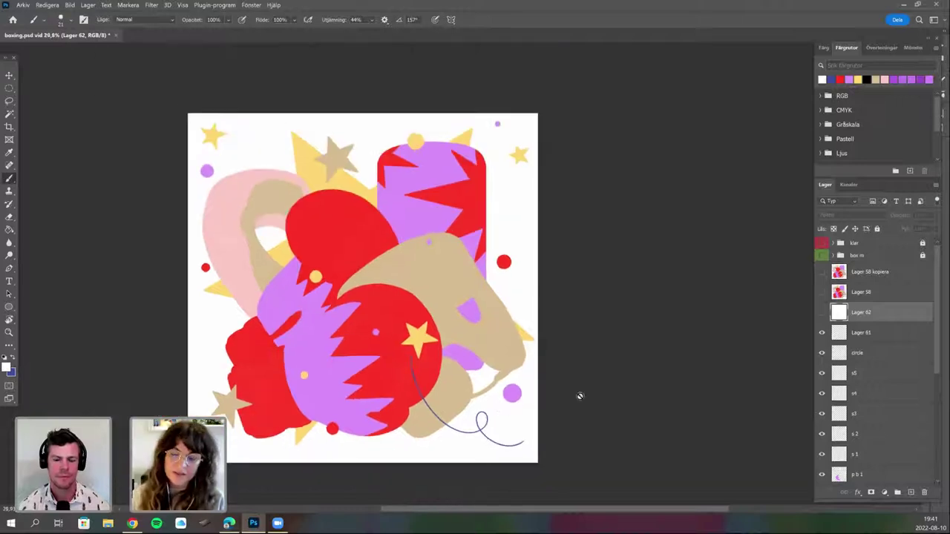
Identify the string layer by toggling its visibility, add a new layer above it and clip the new layer to it.
{"action": "left_click", "coordinate": [903, 334]}
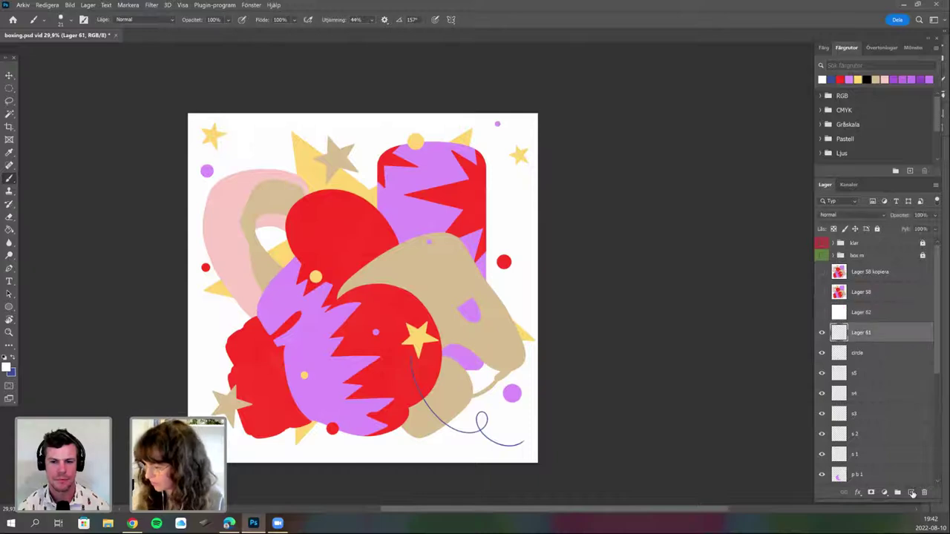
{"action": "left_click", "coordinate": [821, 335]}
{"action": "left_click", "coordinate": [823, 334]}
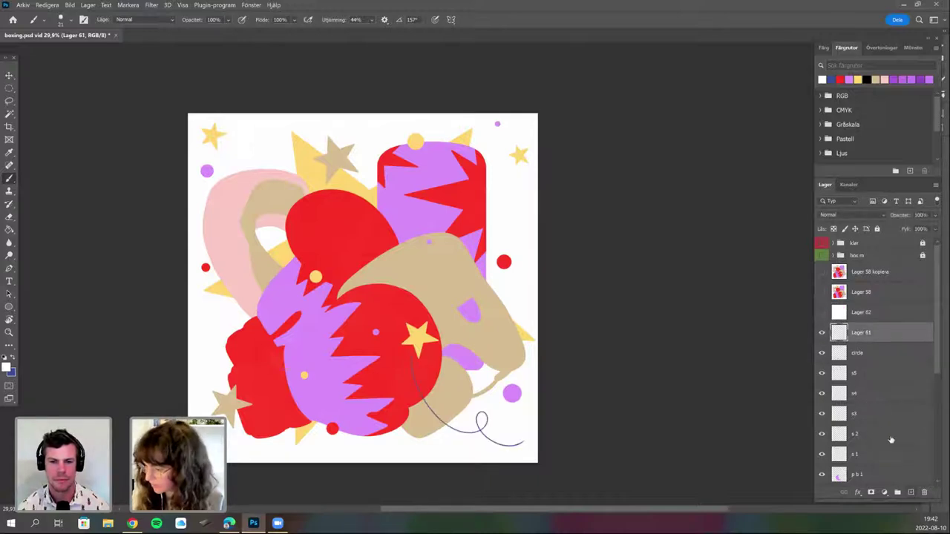
{"action": "left_click", "coordinate": [911, 493]}
{"action": "right_click", "coordinate": [859, 334]}
{"action": "left_click", "coordinate": [779, 244]}
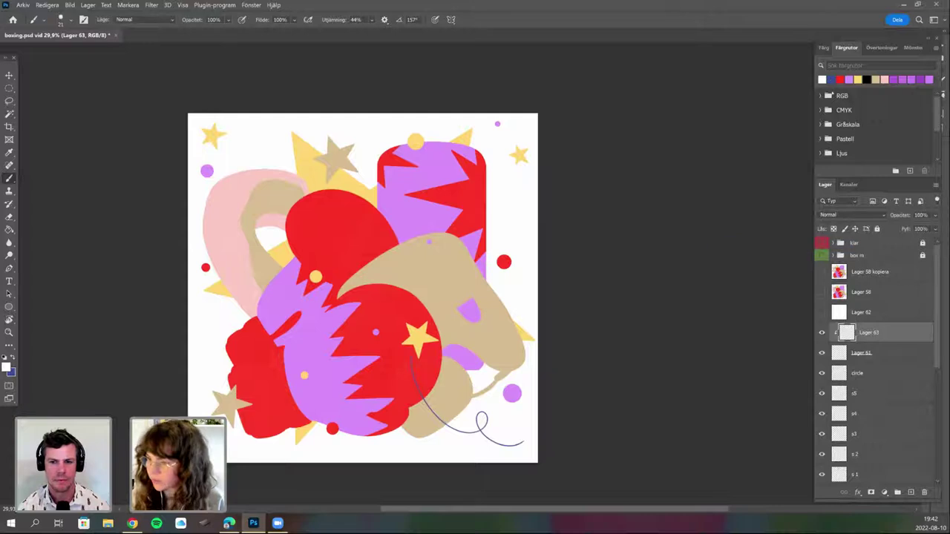
Choose the blue #5063bd as foreground colour and fill the clipped layer above the string with the Paint Bucket.
{"action": "key", "text": "x"}
{"action": "left_click", "coordinate": [6, 366]}
{"action": "left_click", "coordinate": [680, 188]}
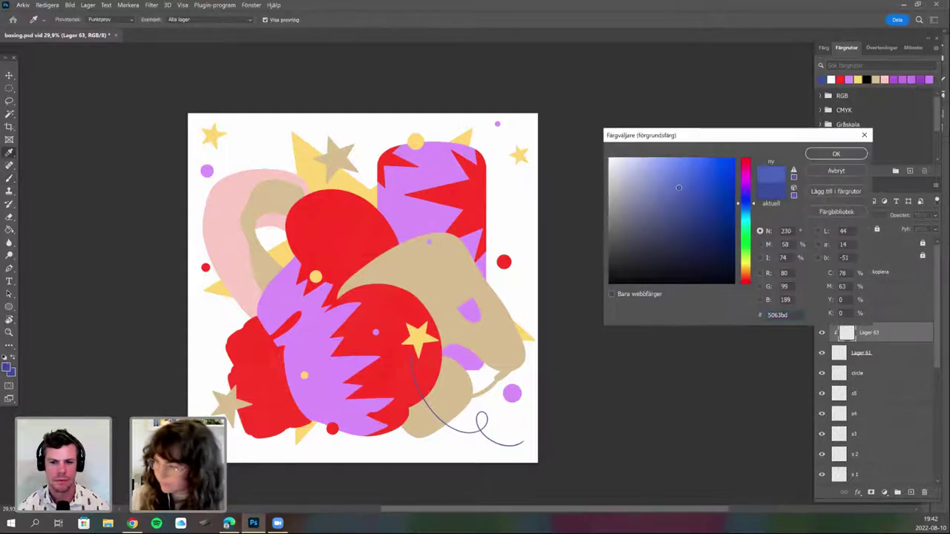
{"action": "left_click", "coordinate": [836, 153]}
{"action": "key", "text": "g"}
{"action": "left_click", "coordinate": [467, 340]}
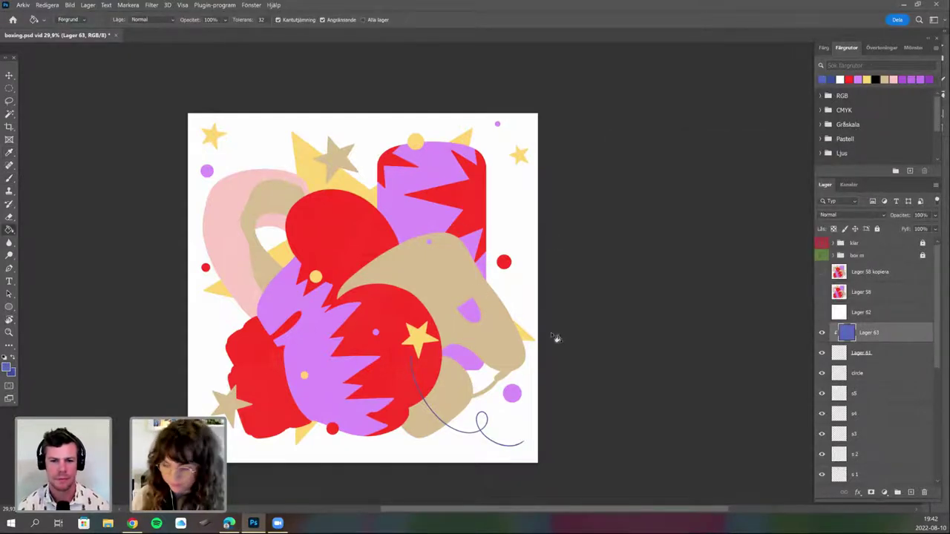
Check the recoloured string's tonal value in greyscale with the white Nyans layer, and hide that layer again.
{"action": "mouse_move", "coordinate": [510, 393]}
{"action": "left_mouse_down"}
{"action": "mouse_move", "coordinate": [488, 382]}
{"action": "mouse_move", "coordinate": [490, 355]}
{"action": "mouse_move", "coordinate": [445, 397]}
{"action": "mouse_move", "coordinate": [478, 390]}
{"action": "left_mouse_up"}
{"action": "left_click", "coordinate": [822, 313]}
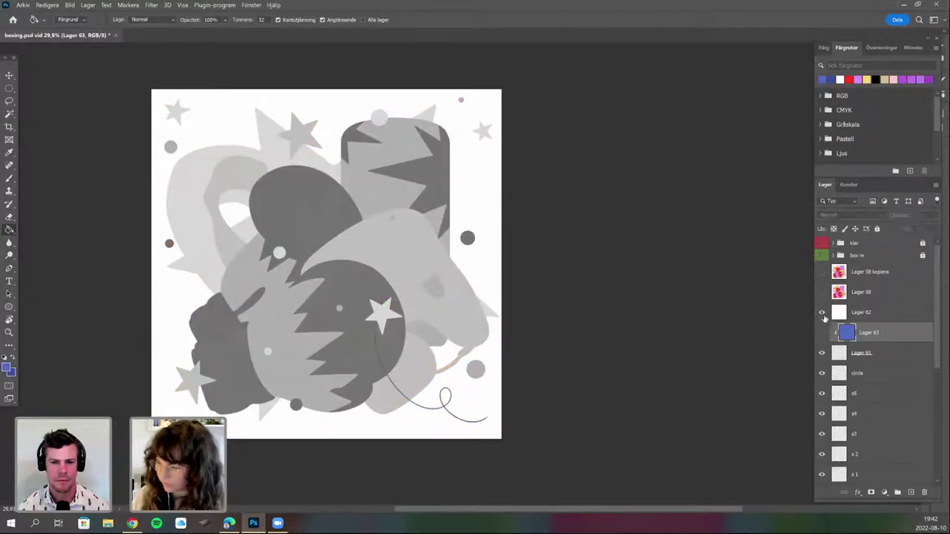
{"action": "left_click", "coordinate": [821, 313]}
{"action": "left_click_drag", "start_coordinate": [379, 357], "coordinate": [370, 333]}
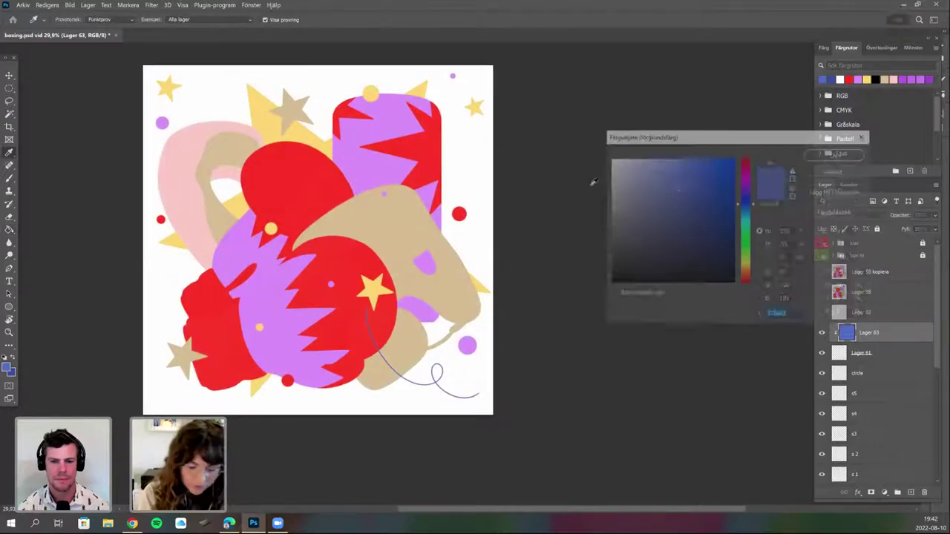
Choose a slightly different blue in the colour picker and refill the clipped string colour layer with it.
{"action": "left_click", "coordinate": [8, 367]}
{"action": "key", "text": "Return"}
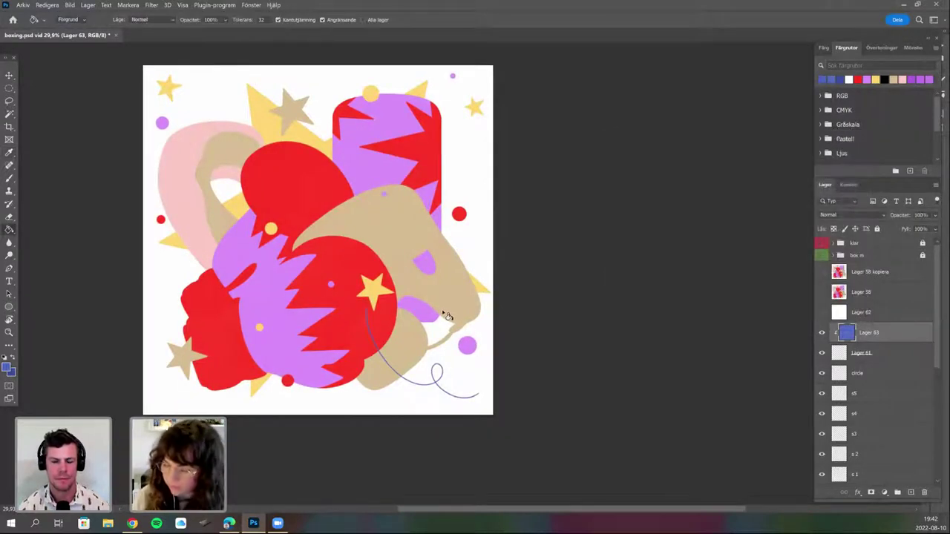
{"action": "left_click", "coordinate": [444, 309]}
{"action": "left_click_drag", "start_coordinate": [446, 316], "coordinate": [442, 299]}
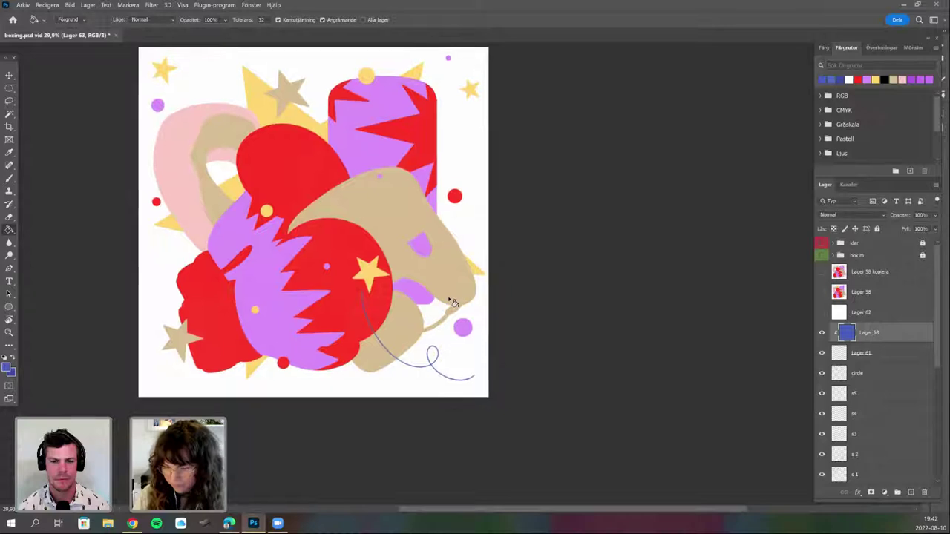
Check the new blue in greyscale and compare the string with and without its clipped colour layer.
{"action": "left_click", "coordinate": [823, 314]}
{"action": "left_click", "coordinate": [823, 314]}
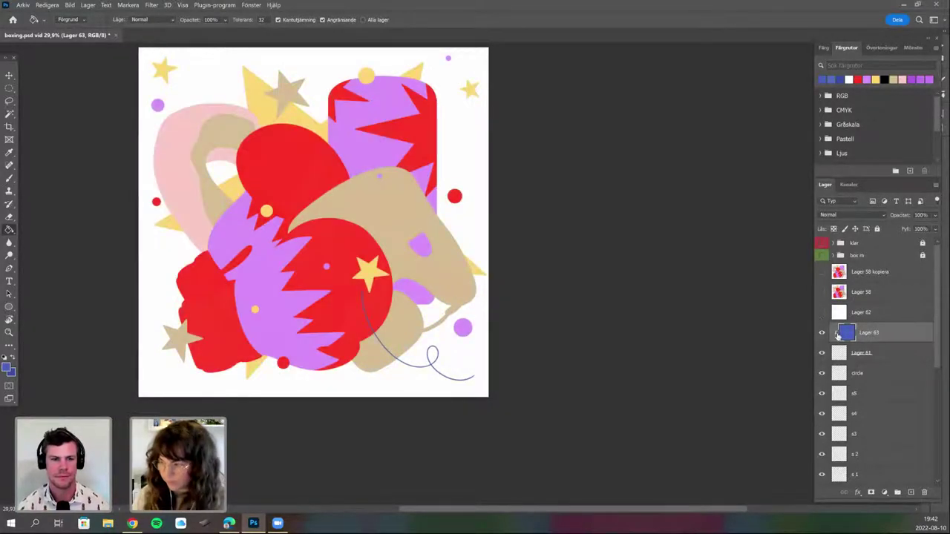
{"action": "left_click", "coordinate": [822, 334]}
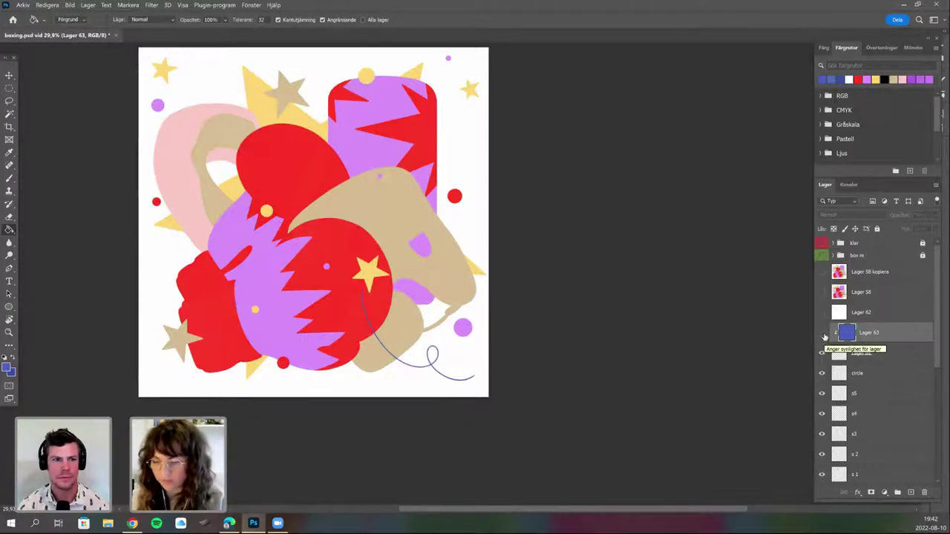
{"action": "left_click", "coordinate": [823, 335]}
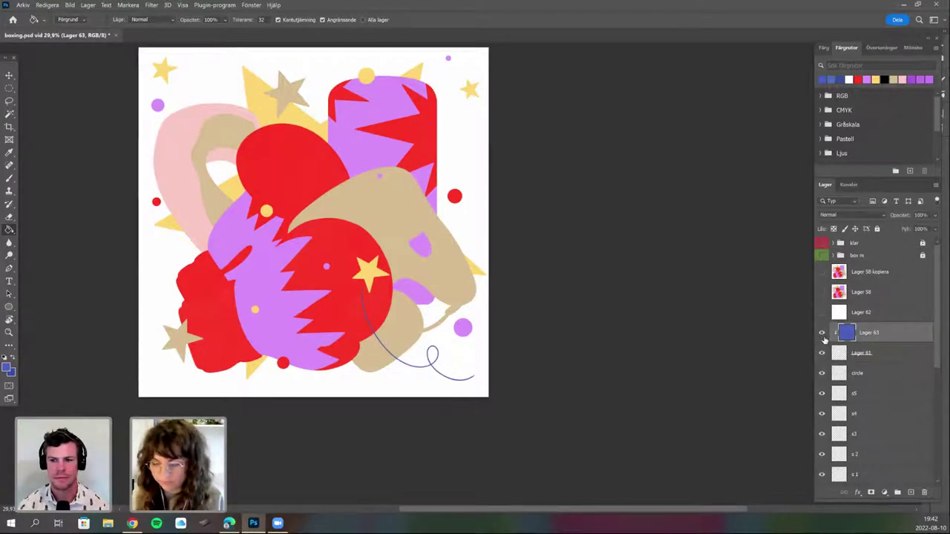
Merge the clipped blue colour layer down into the string layer.
{"action": "scroll", "coordinate": [544, 355], "scroll_direction": "up", "scroll_amount": 3}
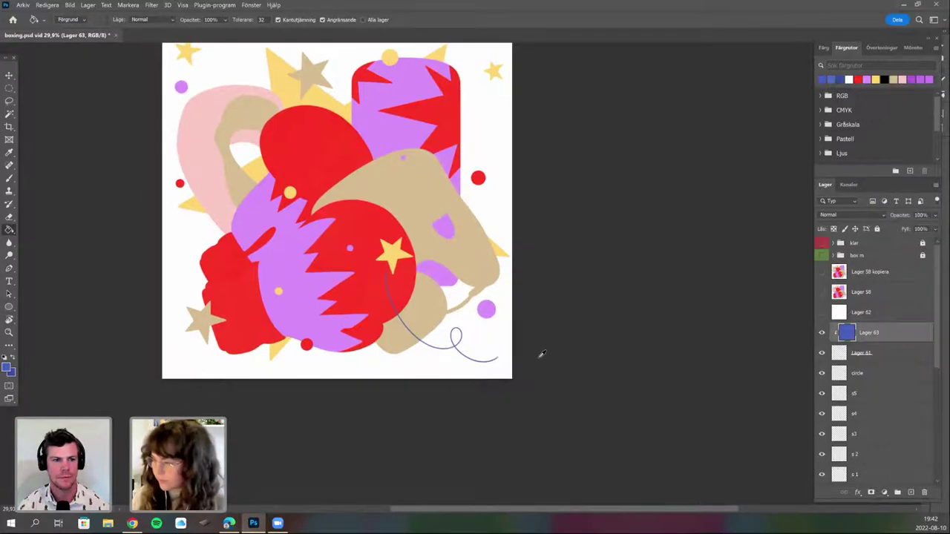
{"action": "scroll", "coordinate": [542, 354], "scroll_direction": "up", "scroll_amount": 2}
{"action": "key", "text": "ctrl+e"}
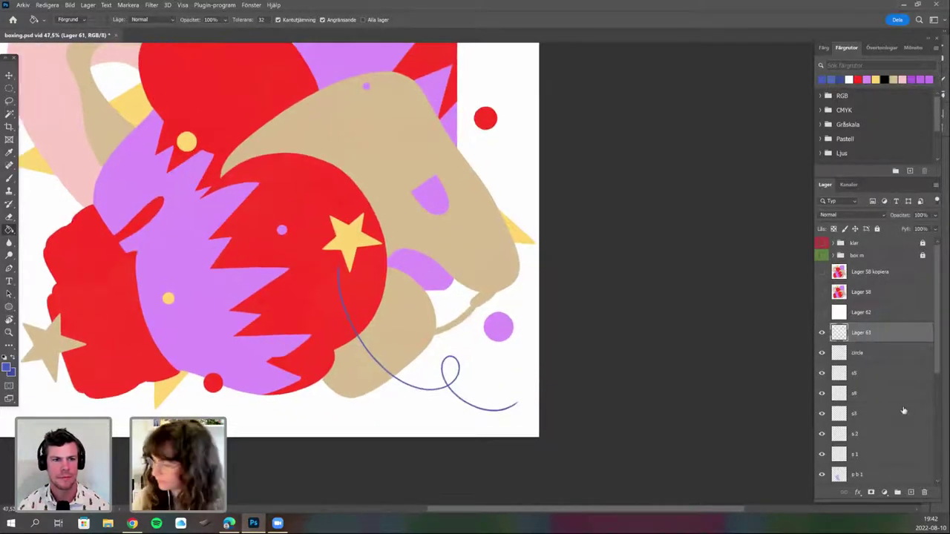
Add a new layer above the string layer, reduce the old string's opacity as a tracing guide, and select the new layer for brushing.
{"action": "key", "text": "r"}
{"action": "left_click_drag", "start_coordinate": [466, 373], "coordinate": [402, 353]}
{"action": "scroll", "coordinate": [461, 338], "scroll_direction": "up", "scroll_amount": 1}
{"action": "scroll", "coordinate": [461, 338], "scroll_direction": "up", "scroll_amount": 3}
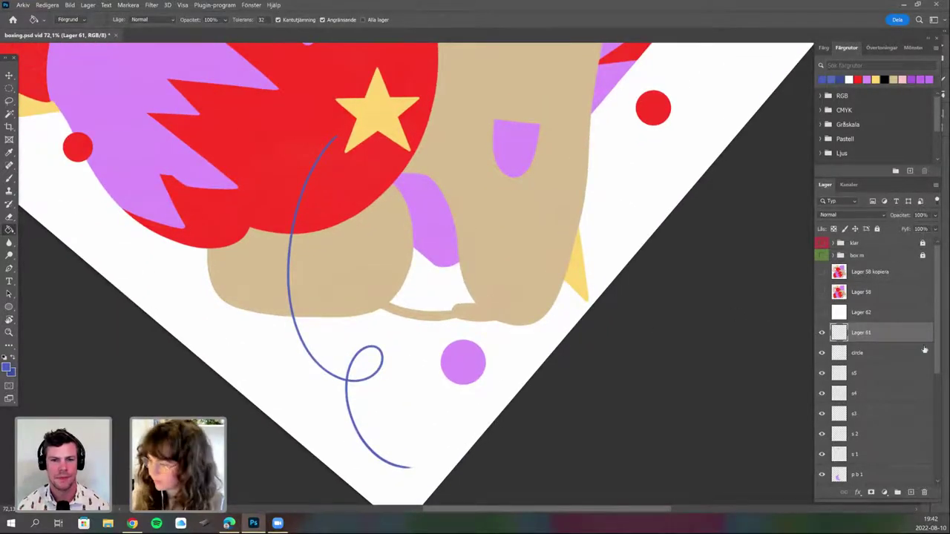
{"action": "left_click", "coordinate": [911, 494]}
{"action": "left_click", "coordinate": [882, 354]}
{"action": "left_click", "coordinate": [936, 216]}
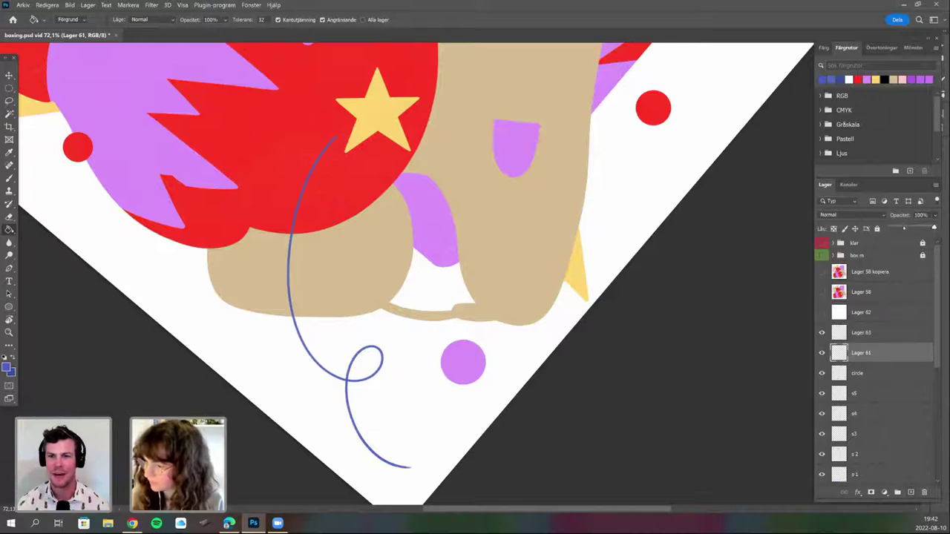
{"action": "left_click_drag", "start_coordinate": [935, 227], "coordinate": [903, 228]}
{"action": "left_click", "coordinate": [865, 333]}
{"action": "key", "text": "b"}
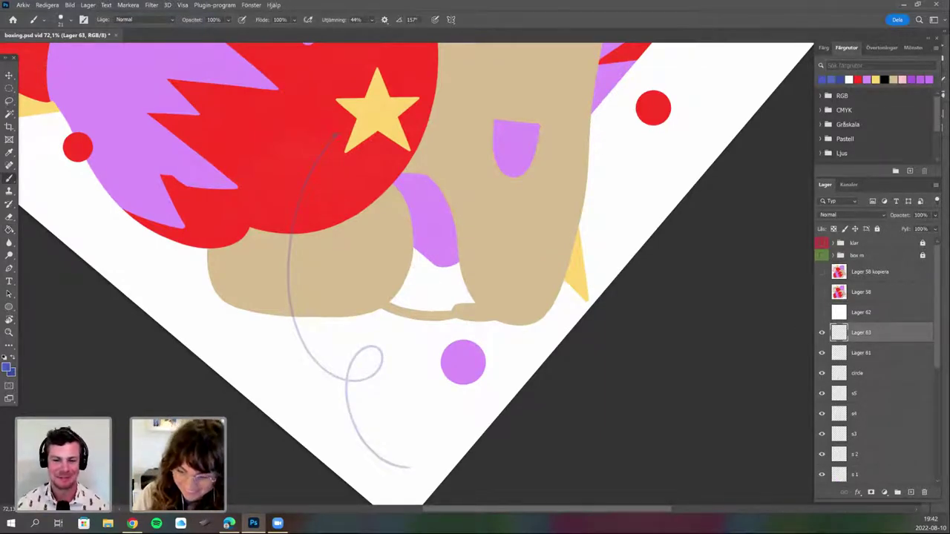
Redraw the curly blue string from the yellow star on the glove with the Brush and delete the old faded string layer.
{"action": "mouse_move", "coordinate": [337, 134]}
{"action": "left_mouse_down"}
{"action": "mouse_move", "coordinate": [273, 300]}
{"action": "mouse_move", "coordinate": [377, 343]}
{"action": "mouse_move", "coordinate": [340, 414]}
{"action": "mouse_move", "coordinate": [406, 451]}
{"action": "left_mouse_up"}
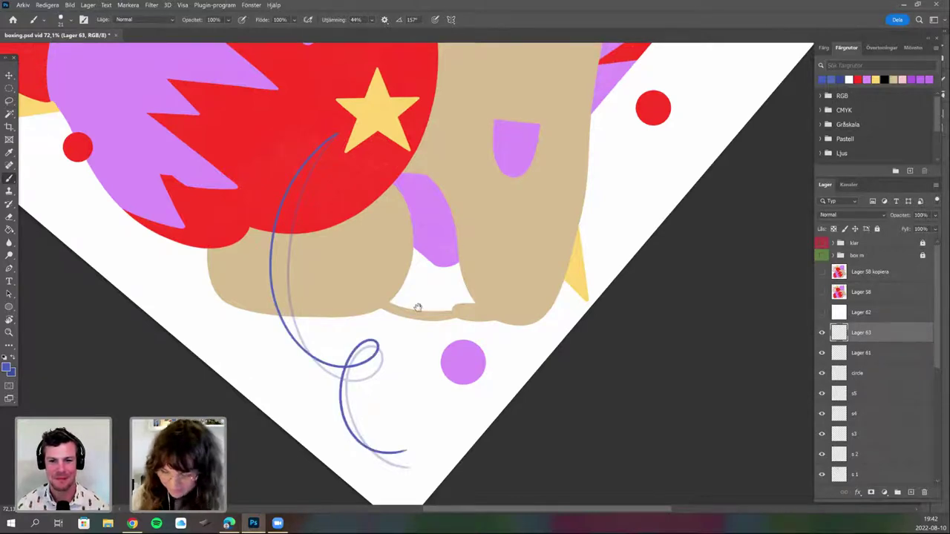
{"action": "left_click_drag", "start_coordinate": [429, 365], "coordinate": [433, 384]}
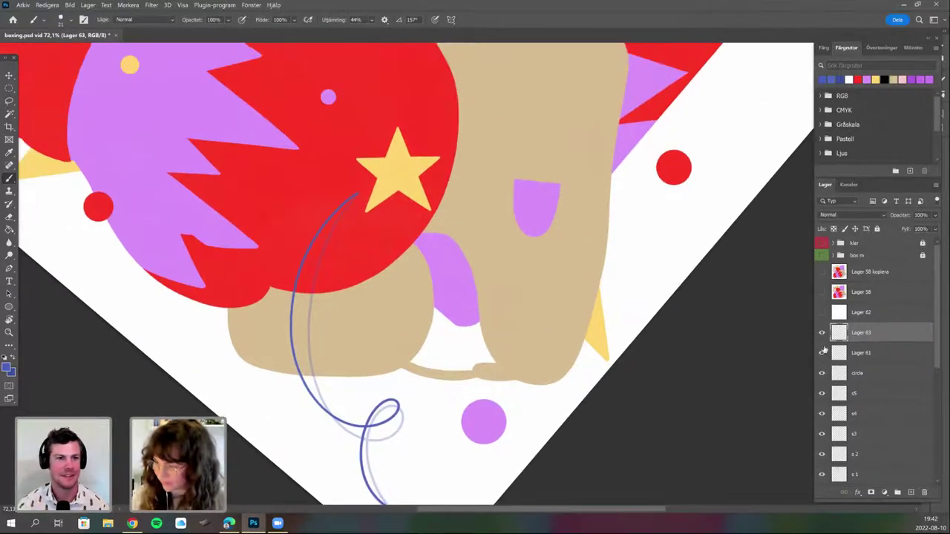
{"action": "scroll", "coordinate": [427, 345], "scroll_direction": "down", "scroll_amount": 2}
{"action": "left_click", "coordinate": [822, 353]}
{"action": "scroll", "coordinate": [518, 390], "scroll_direction": "down", "scroll_amount": 5}
{"action": "key", "text": "r"}
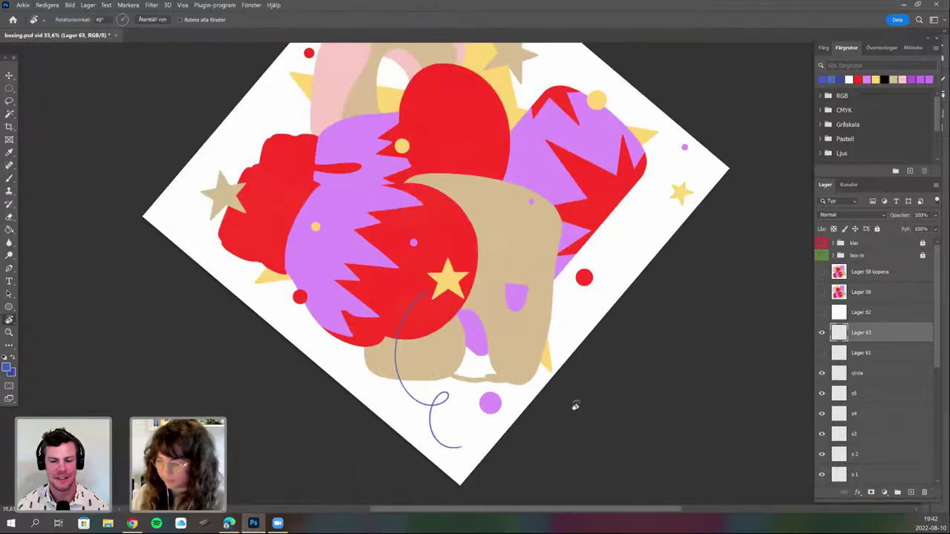
{"action": "mouse_move", "coordinate": [574, 406]}
{"action": "left_mouse_down"}
{"action": "mouse_move", "coordinate": [878, 356]}
{"action": "mouse_move", "coordinate": [923, 419]}
{"action": "mouse_move", "coordinate": [925, 492]}
{"action": "left_mouse_up"}
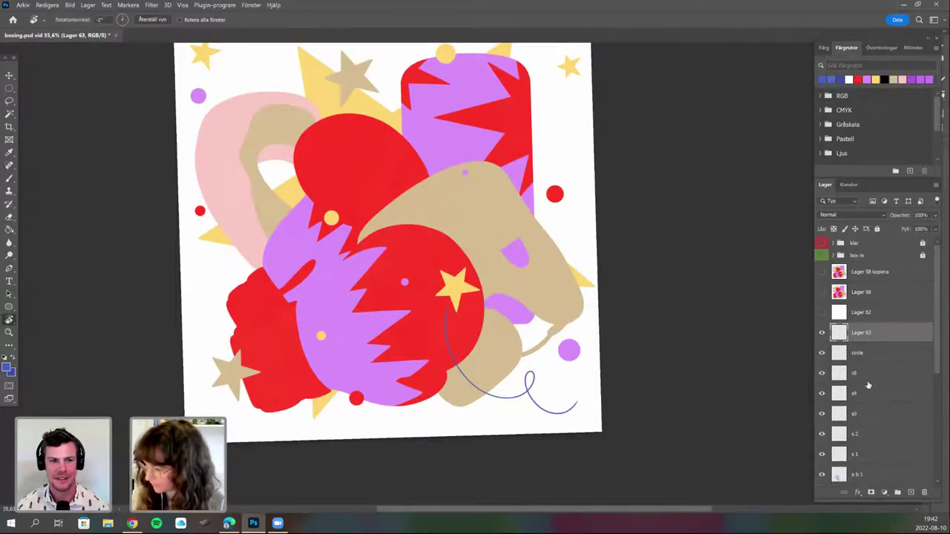
Show the Lager 58 sketch layer and brush a looped blue string from the helmet across the punching bag towards the upper-right yellow star.
{"action": "left_click", "coordinate": [822, 292]}
{"action": "left_click", "coordinate": [823, 293]}
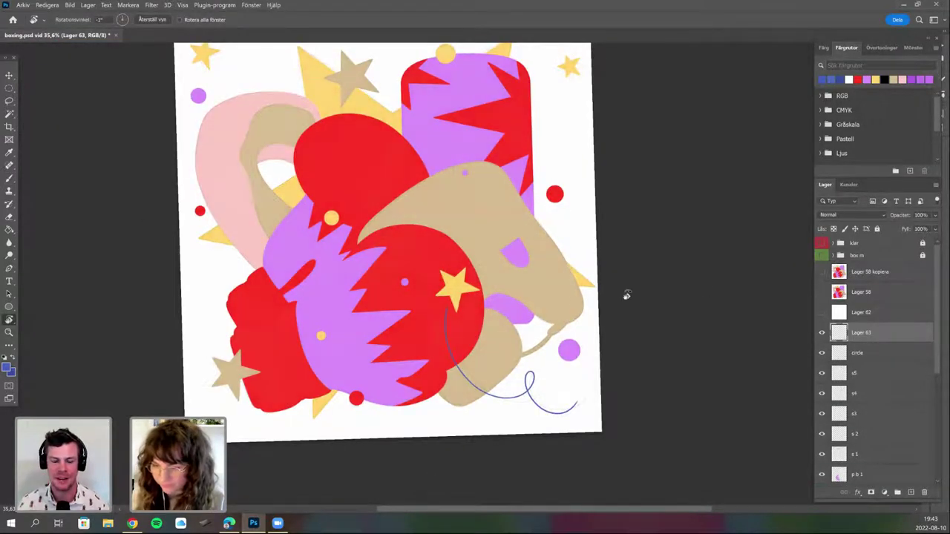
{"action": "mouse_move", "coordinate": [497, 320]}
{"action": "left_mouse_down"}
{"action": "mouse_move", "coordinate": [448, 385]}
{"action": "mouse_move", "coordinate": [434, 325]}
{"action": "left_mouse_up"}
{"action": "scroll", "coordinate": [434, 324], "scroll_direction": "up", "scroll_amount": 3}
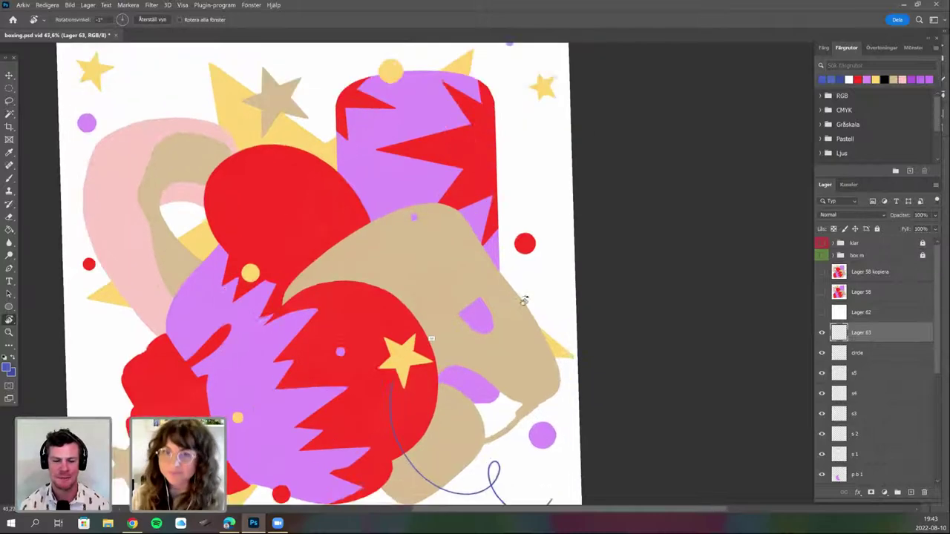
{"action": "left_click", "coordinate": [822, 292]}
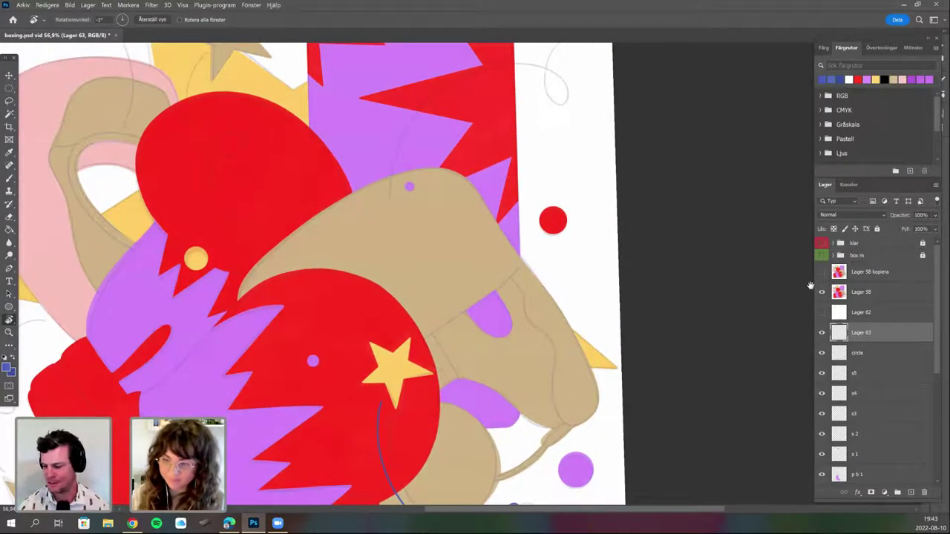
{"action": "left_click_drag", "start_coordinate": [430, 377], "coordinate": [464, 313]}
{"action": "key", "text": "b"}
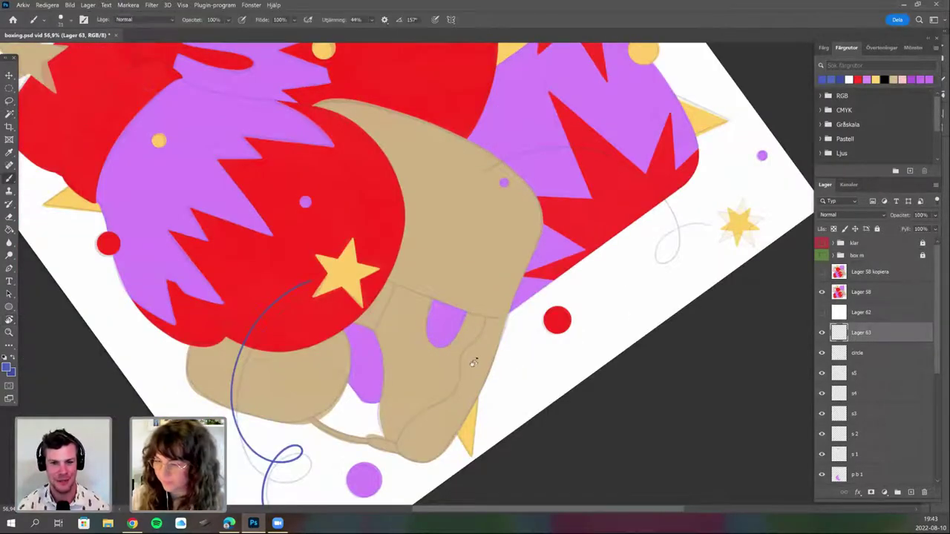
{"action": "key", "text": "r"}
{"action": "mouse_move", "coordinate": [473, 362]}
{"action": "left_mouse_down"}
{"action": "mouse_move", "coordinate": [438, 382]}
{"action": "mouse_move", "coordinate": [386, 390]}
{"action": "mouse_move", "coordinate": [276, 363]}
{"action": "left_mouse_up"}
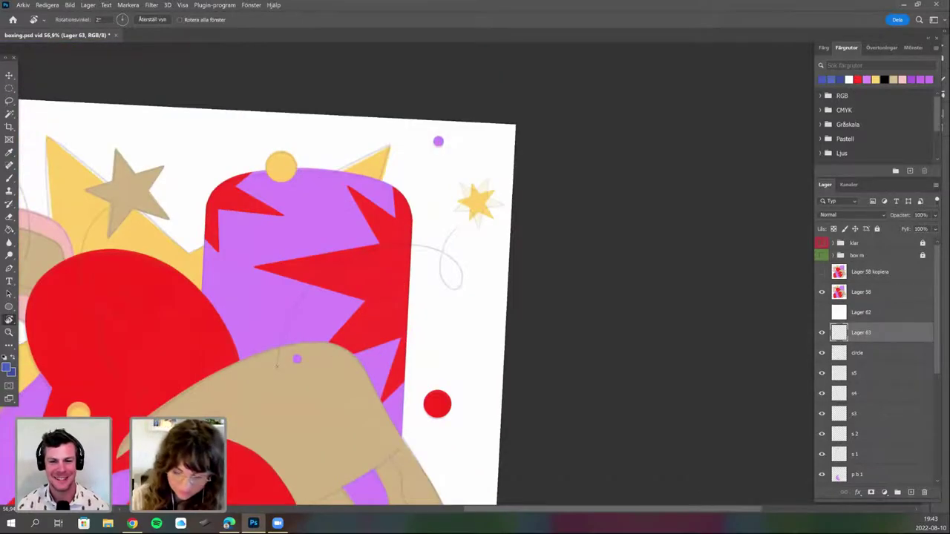
{"action": "key", "text": "b"}
{"action": "mouse_move", "coordinate": [285, 326]}
{"action": "left_mouse_down"}
{"action": "mouse_move", "coordinate": [322, 278]}
{"action": "mouse_move", "coordinate": [429, 249]}
{"action": "mouse_move", "coordinate": [459, 284]}
{"action": "mouse_move", "coordinate": [453, 290]}
{"action": "mouse_move", "coordinate": [440, 284]}
{"action": "mouse_move", "coordinate": [457, 227]}
{"action": "left_mouse_up"}
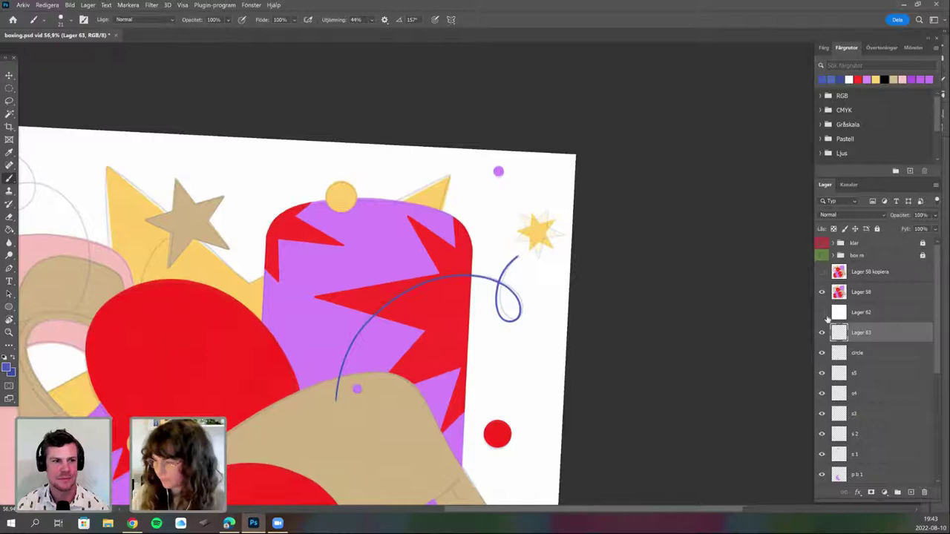
Draw a curly blue string with one loop from the upper beige star down over the red glove.
{"action": "left_click", "coordinate": [822, 292]}
{"action": "left_click_drag", "start_coordinate": [406, 396], "coordinate": [578, 280]}
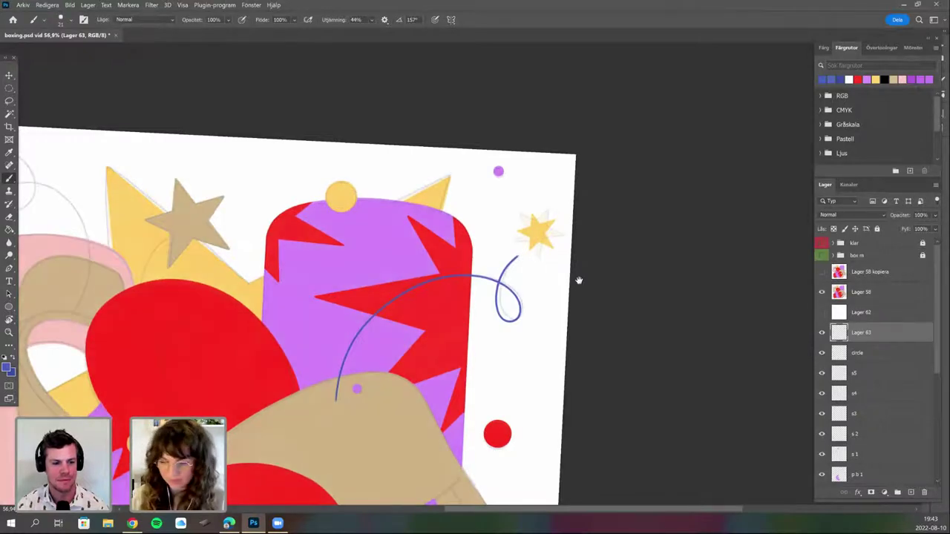
{"action": "left_click_drag", "start_coordinate": [346, 334], "coordinate": [304, 402]}
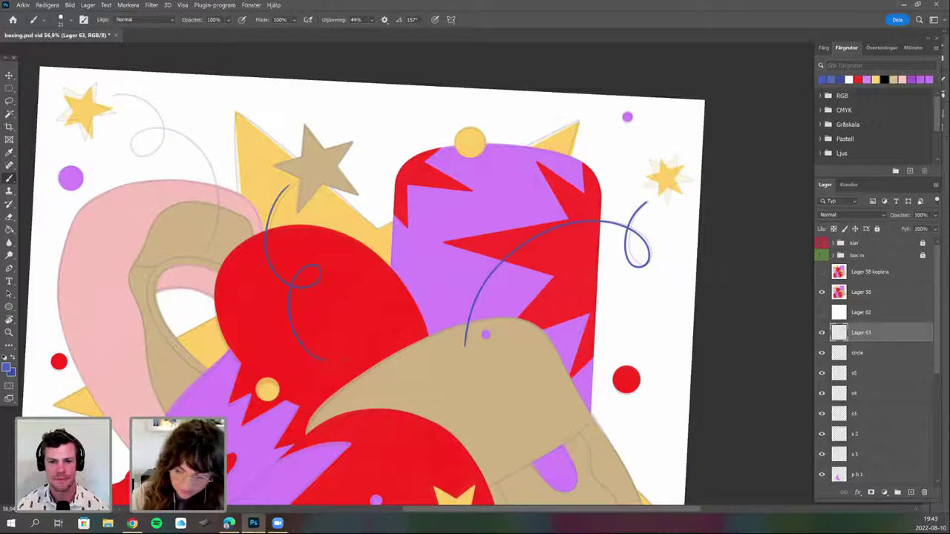
{"action": "left_click_drag", "start_coordinate": [505, 394], "coordinate": [598, 384]}
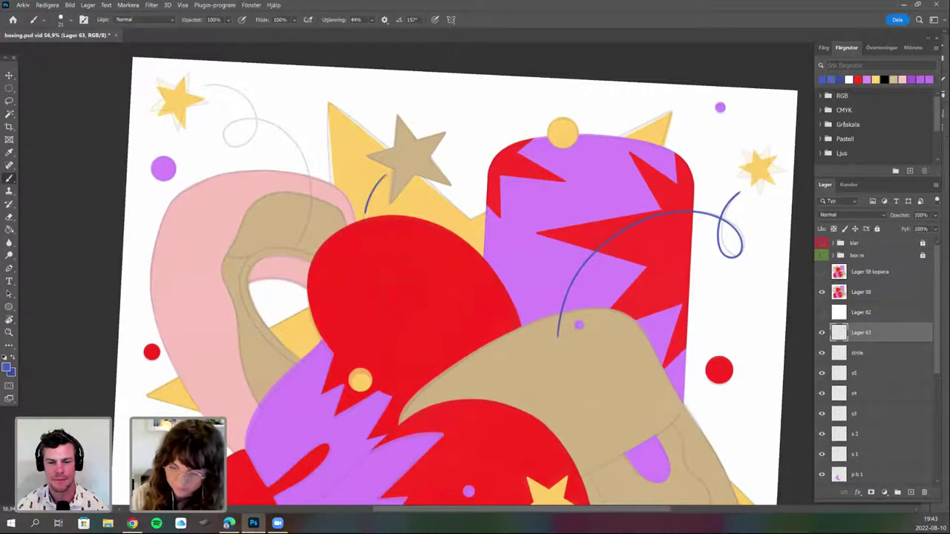
{"action": "left_click_drag", "start_coordinate": [455, 367], "coordinate": [560, 401]}
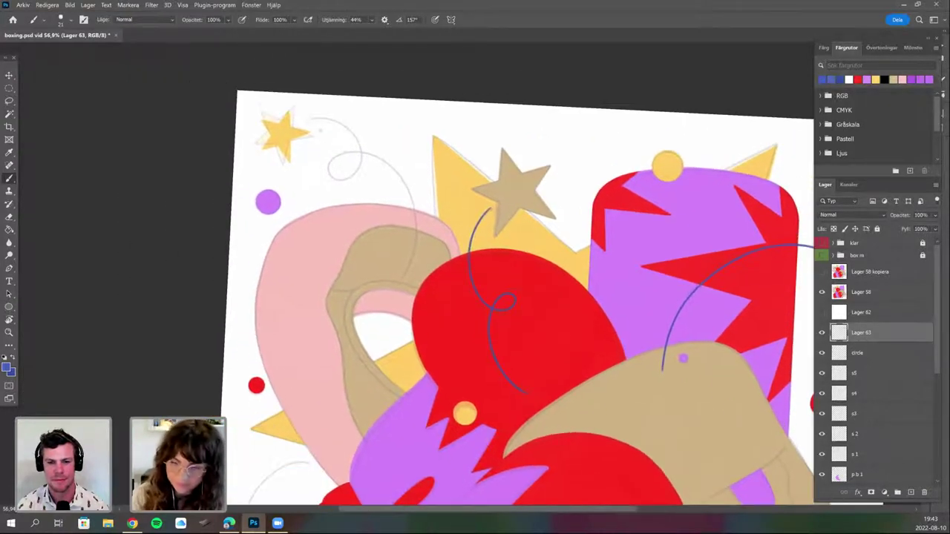
Draw looped blue strings from the upper-left yellow star to the beige band and from the mouthguard's lower end towards the lower-left beige star.
{"action": "mouse_move", "coordinate": [303, 118]}
{"action": "left_mouse_down"}
{"action": "mouse_move", "coordinate": [343, 182]}
{"action": "mouse_move", "coordinate": [358, 157]}
{"action": "mouse_move", "coordinate": [404, 280]}
{"action": "left_mouse_up"}
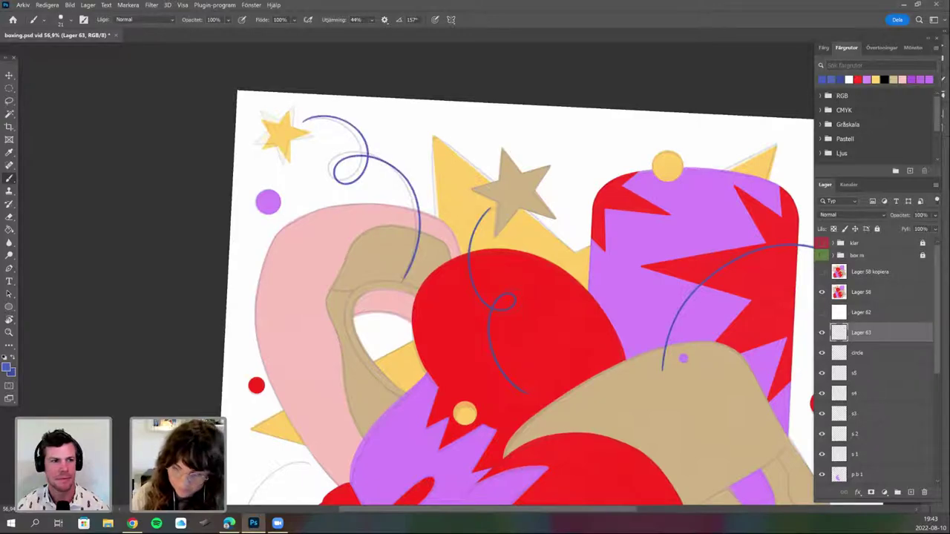
{"action": "mouse_move", "coordinate": [453, 305]}
{"action": "left_mouse_down"}
{"action": "mouse_move", "coordinate": [469, 236]}
{"action": "mouse_move", "coordinate": [497, 182]}
{"action": "left_mouse_up"}
{"action": "left_click_drag", "start_coordinate": [305, 256], "coordinate": [241, 369]}
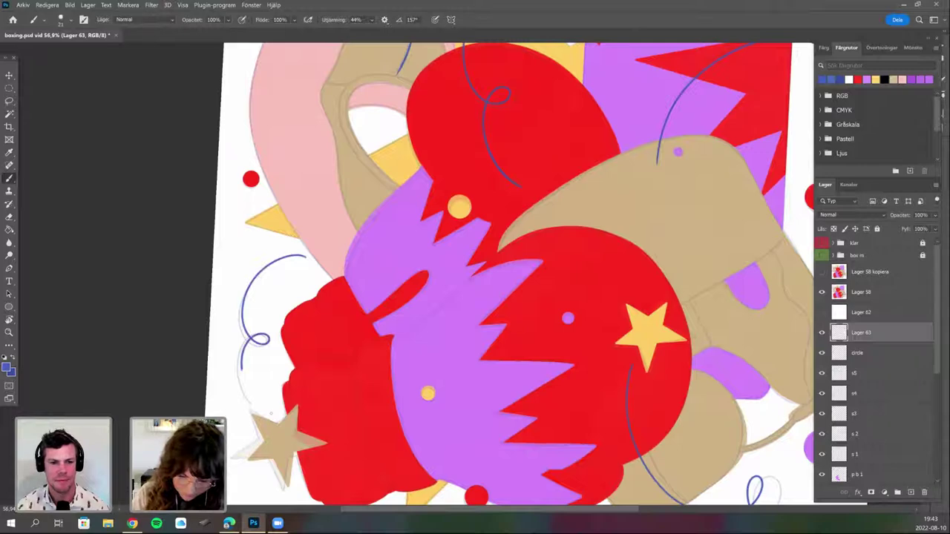
Straighten the canvas rotation and hide the sketch layer to review all the blue strings.
{"action": "scroll", "coordinate": [539, 388], "scroll_direction": "down", "scroll_amount": 4}
{"action": "left_click_drag", "start_coordinate": [532, 369], "coordinate": [493, 308]}
{"action": "key", "text": "r"}
{"action": "mouse_move", "coordinate": [455, 425]}
{"action": "left_mouse_down"}
{"action": "mouse_move", "coordinate": [462, 430]}
{"action": "mouse_move", "coordinate": [430, 467]}
{"action": "left_mouse_up"}
{"action": "key", "text": "b"}
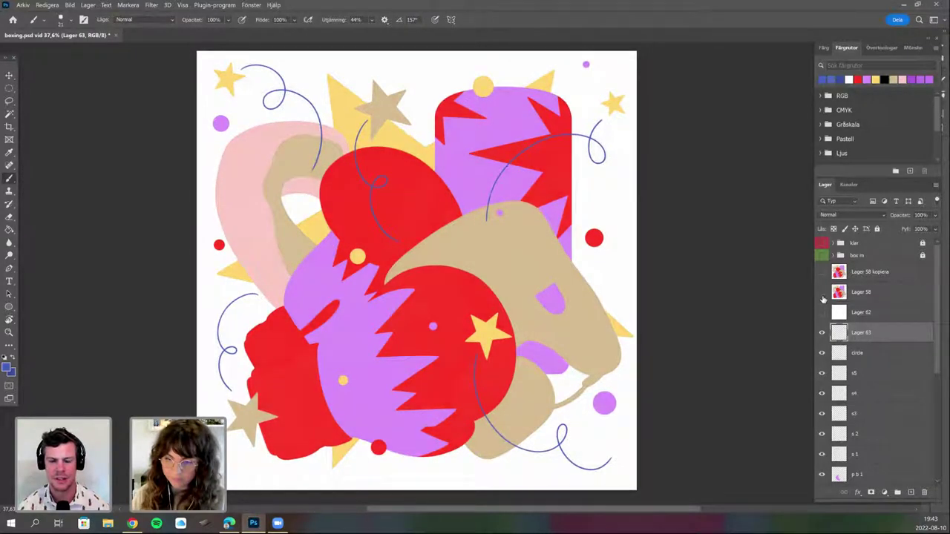
{"action": "left_click_drag", "start_coordinate": [487, 327], "coordinate": [461, 377]}
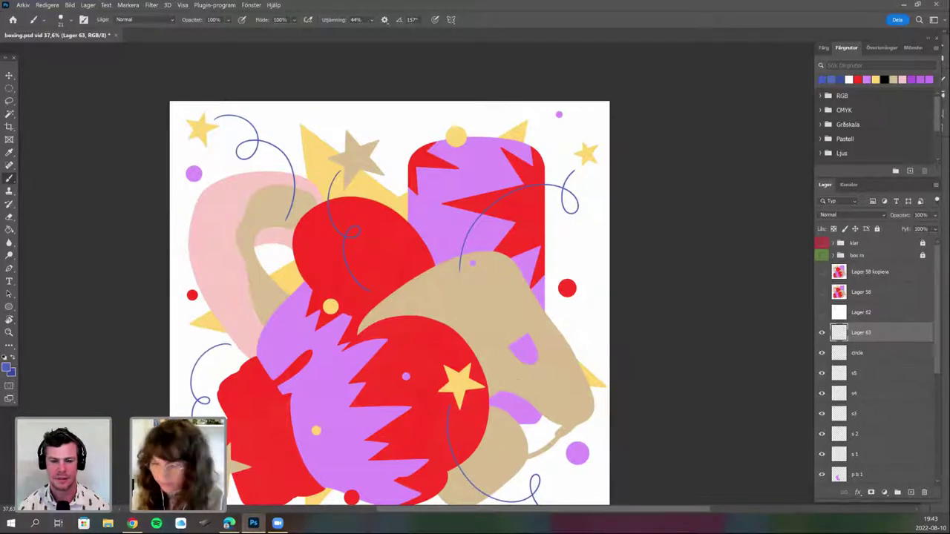
{"action": "left_click_drag", "start_coordinate": [524, 352], "coordinate": [496, 342]}
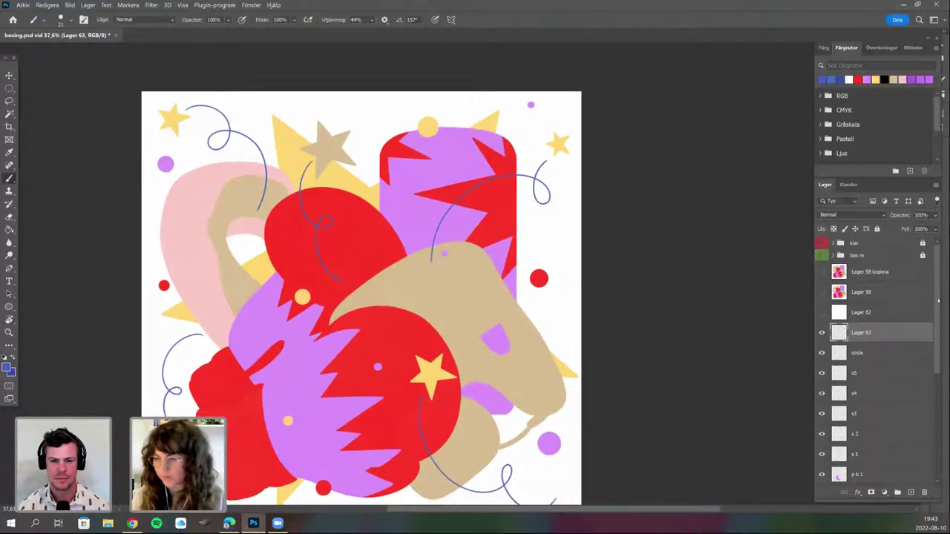
Add a new clipped layer directly above the mouth layer.
{"action": "left_click_drag", "start_coordinate": [937, 312], "coordinate": [937, 445]}
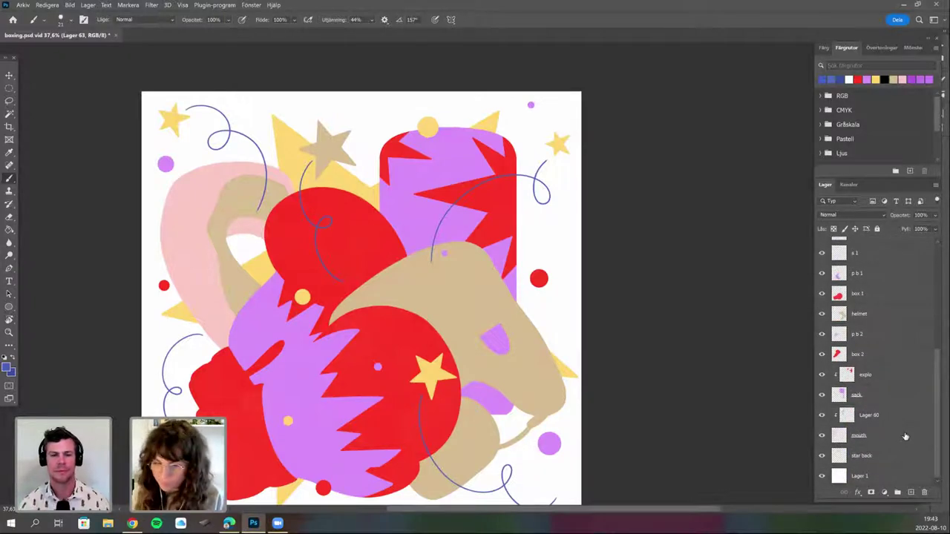
{"action": "left_click", "coordinate": [902, 440]}
{"action": "left_click", "coordinate": [911, 493]}
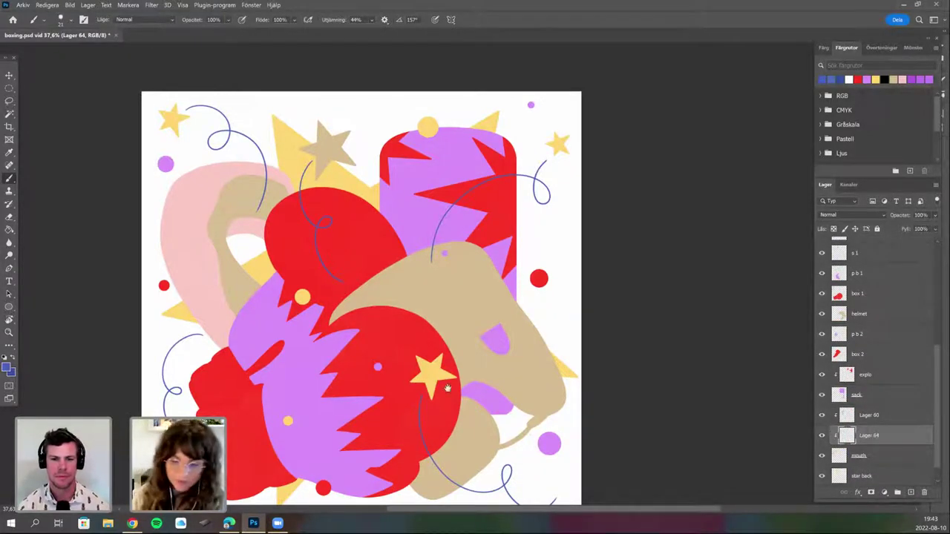
Try filling the new clipped layer above the mouth layer with a slightly darker pink based on the mouthguard's colour.
{"action": "left_click_drag", "start_coordinate": [448, 388], "coordinate": [539, 435]}
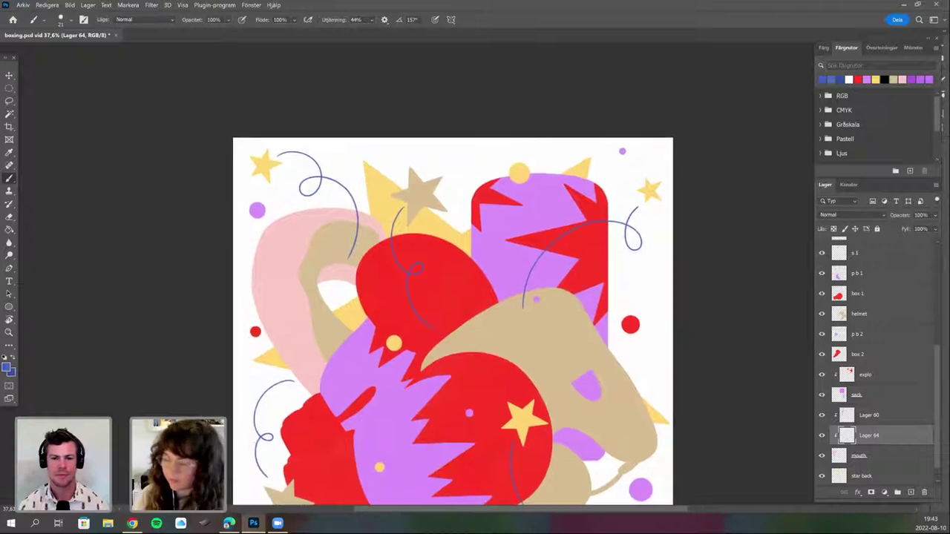
{"action": "left_click", "coordinate": [6, 368]}
{"action": "left_click", "coordinate": [295, 243]}
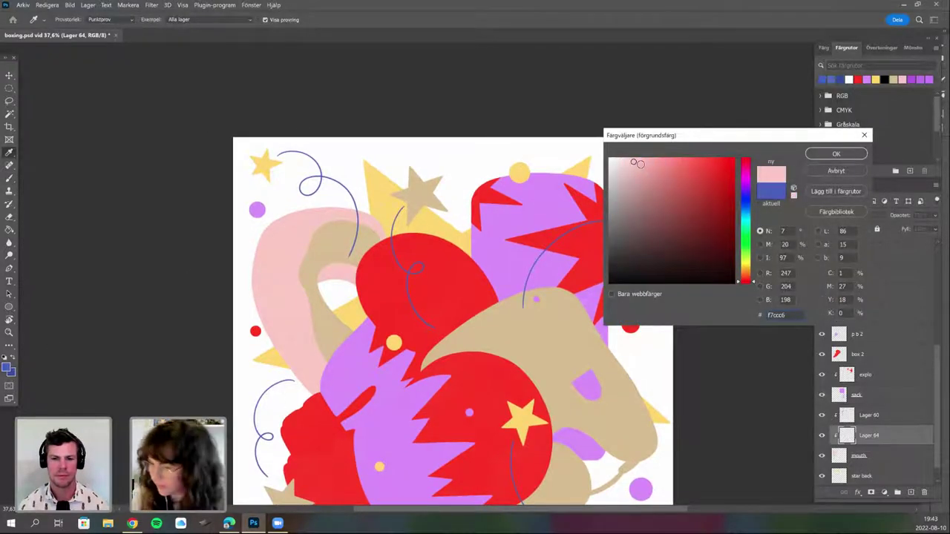
{"action": "left_click", "coordinate": [836, 153]}
{"action": "key", "text": "g"}
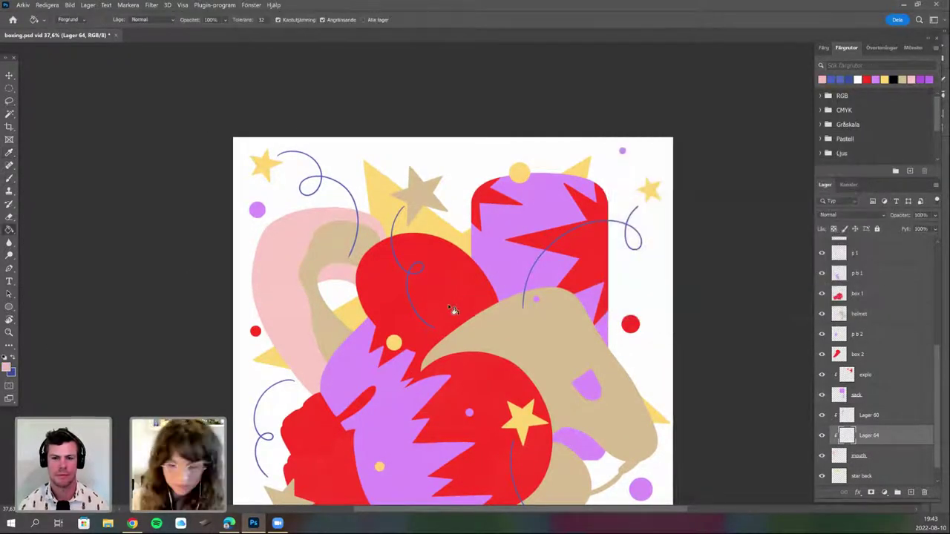
{"action": "left_click", "coordinate": [454, 312]}
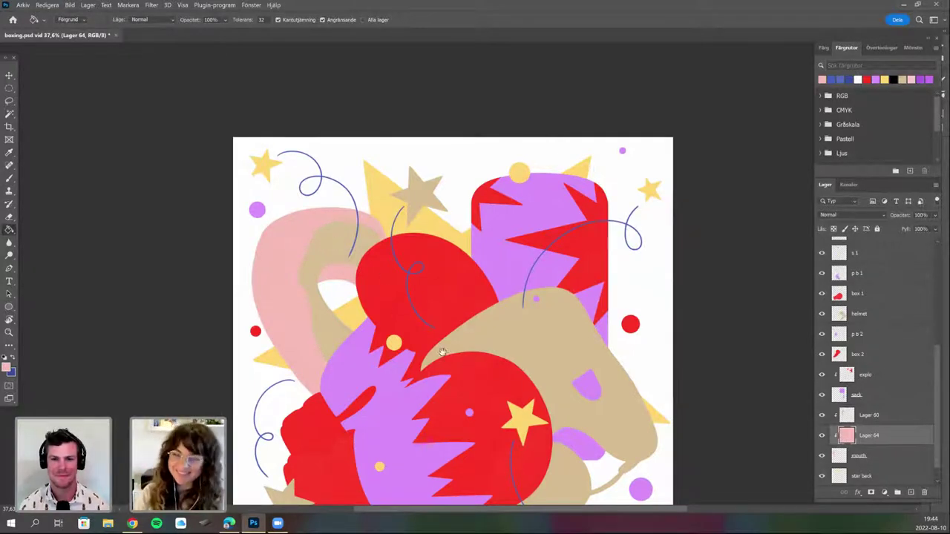
{"action": "left_click_drag", "start_coordinate": [465, 361], "coordinate": [446, 341]}
{"action": "key", "text": "ctrl+z"}
Delete the empty clipped layer Lager 64 above the mouth layer.
{"action": "scroll", "coordinate": [448, 342], "scroll_direction": "up", "scroll_amount": 2}
{"action": "scroll", "coordinate": [448, 342], "scroll_direction": "right", "scroll_amount": 1}
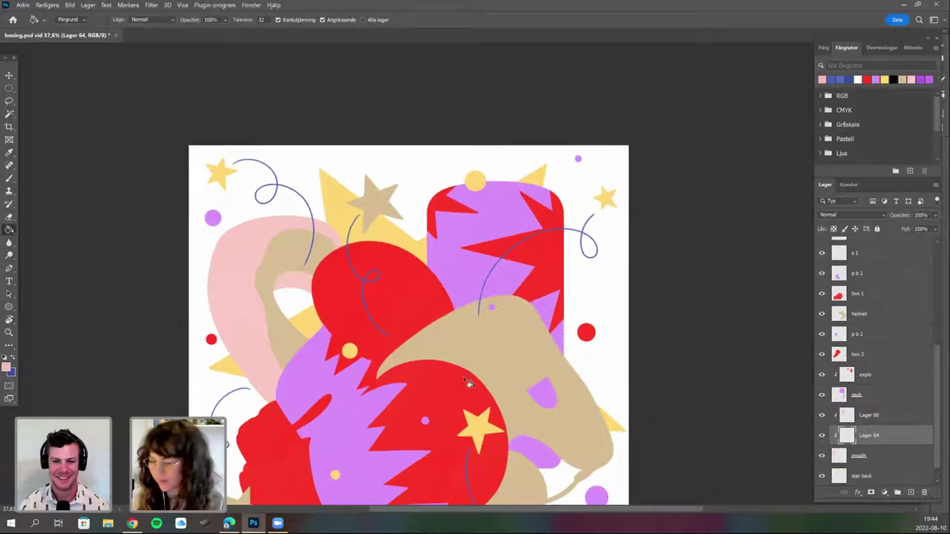
{"action": "left_click_drag", "start_coordinate": [436, 306], "coordinate": [410, 211]}
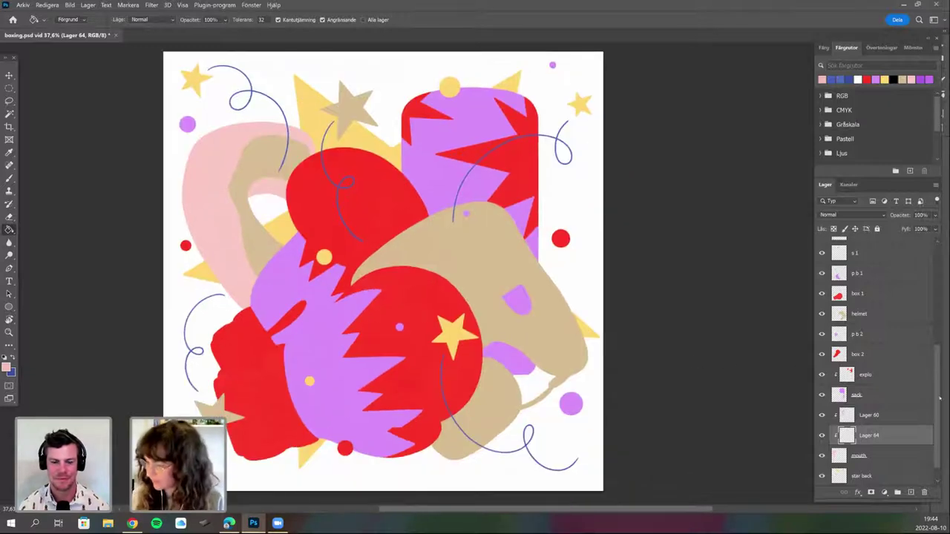
{"action": "scroll", "coordinate": [921, 422], "scroll_direction": "down", "scroll_amount": 1}
{"action": "left_click_drag", "start_coordinate": [910, 418], "coordinate": [924, 492]}
{"action": "scroll", "coordinate": [502, 392], "scroll_direction": "down", "scroll_amount": 1}
{"action": "scroll", "coordinate": [503, 393], "scroll_direction": "right", "scroll_amount": 1}
{"action": "scroll", "coordinate": [495, 423], "scroll_direction": "up", "scroll_amount": 2}
{"action": "scroll", "coordinate": [494, 424], "scroll_direction": "right", "scroll_amount": 1}
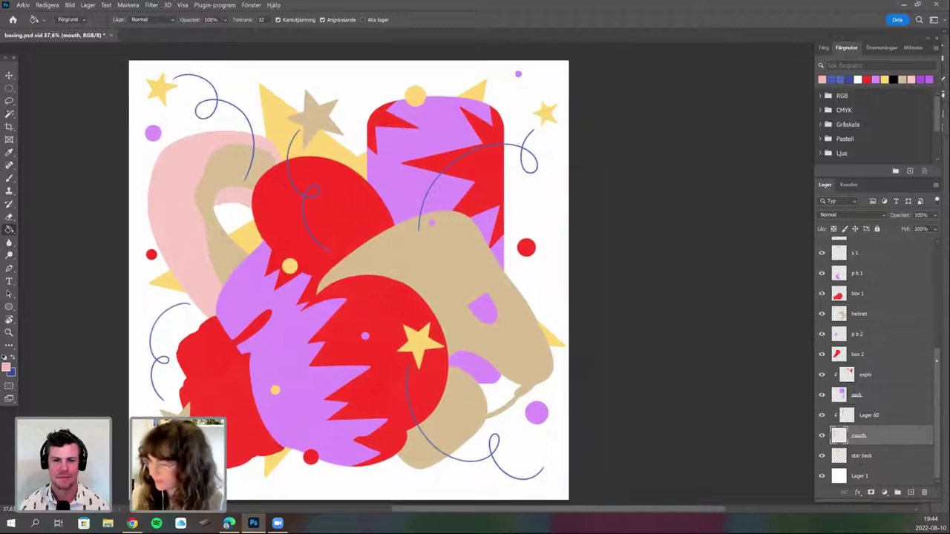
Show the sketch layer Lager 58 over the flat shapes as a guide for the details.
{"action": "scroll", "coordinate": [827, 296], "scroll_direction": "up", "scroll_amount": 9}
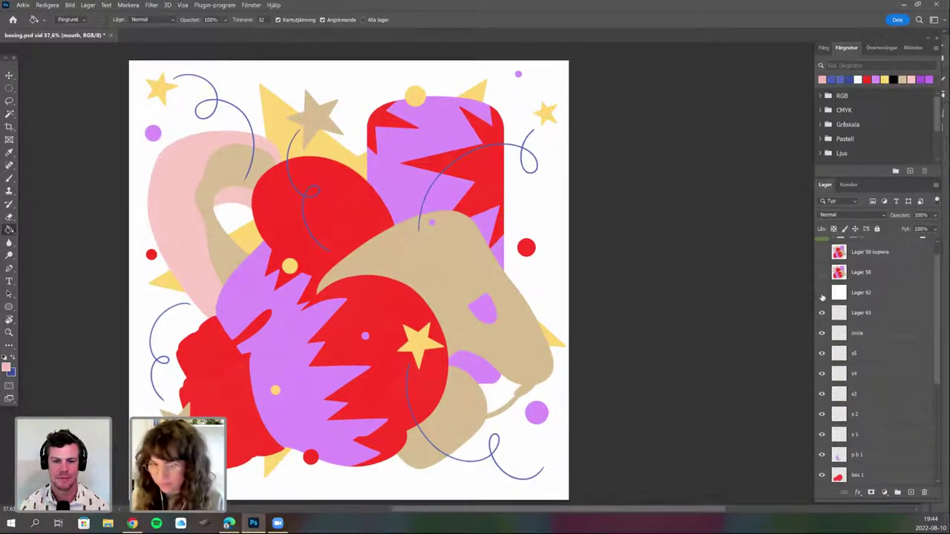
{"action": "scroll", "coordinate": [495, 301], "scroll_direction": "down", "scroll_amount": 2}
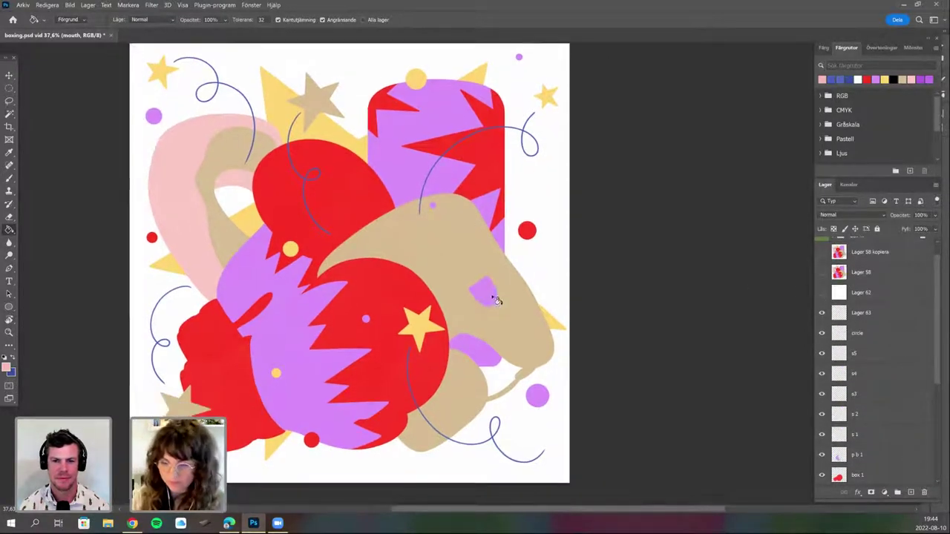
{"action": "left_click", "coordinate": [821, 272]}
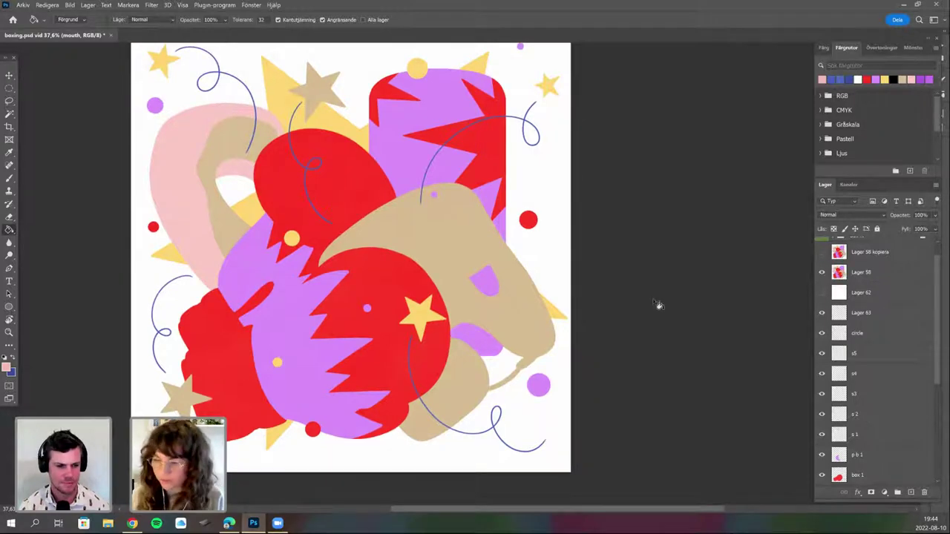
{"action": "scroll", "coordinate": [475, 356], "scroll_direction": "right", "scroll_amount": 1}
{"action": "scroll", "coordinate": [411, 268], "scroll_direction": "up", "scroll_amount": 2}
{"action": "scroll", "coordinate": [409, 282], "scroll_direction": "up", "scroll_amount": 2}
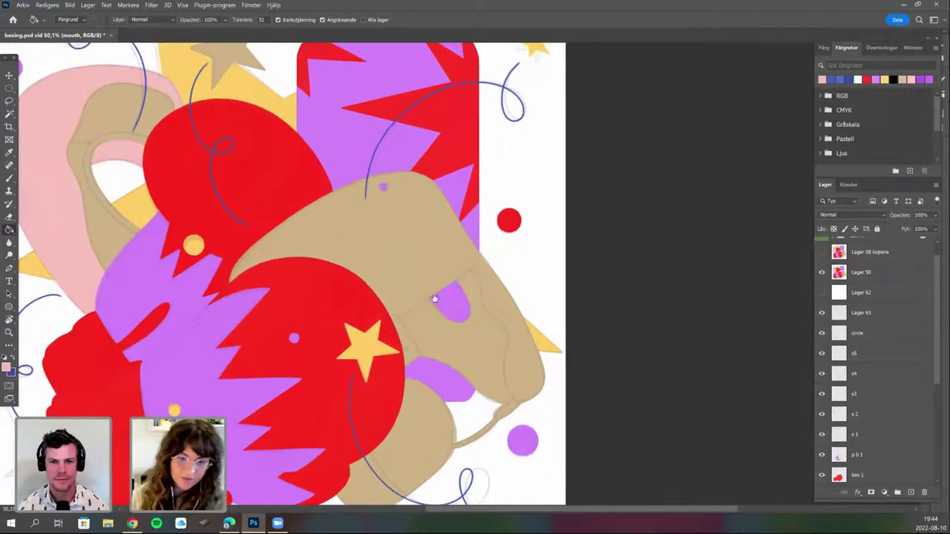
{"action": "scroll", "coordinate": [505, 279], "scroll_direction": "left", "scroll_amount": 3}
{"action": "scroll", "coordinate": [512, 275], "scroll_direction": "down", "scroll_amount": 2}
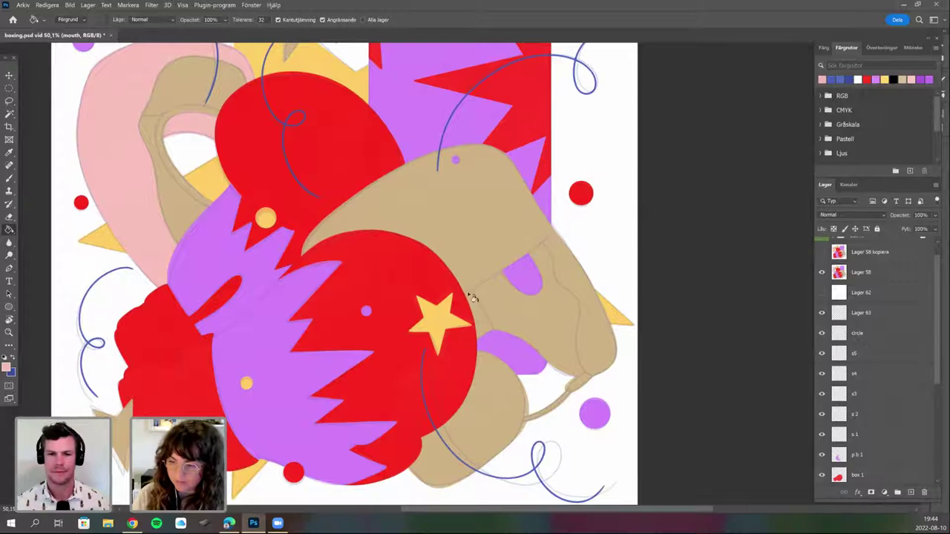
{"action": "left_click_drag", "start_coordinate": [363, 369], "coordinate": [452, 302]}
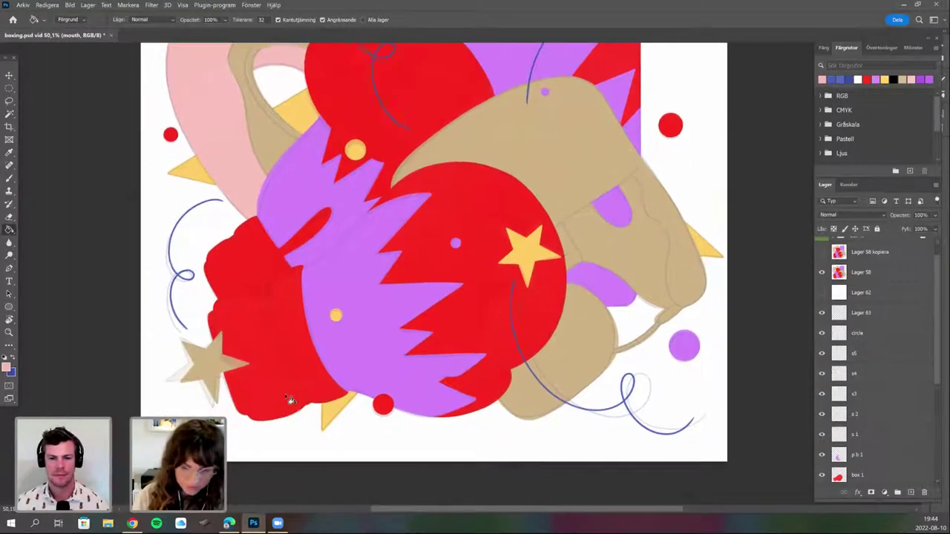
Add a new layer directly above the box 1 layer and clip it to the glove shape.
{"action": "key", "text": "r"}
{"action": "mouse_move", "coordinate": [307, 437]}
{"action": "left_mouse_down"}
{"action": "mouse_move", "coordinate": [446, 364]}
{"action": "mouse_move", "coordinate": [431, 328]}
{"action": "mouse_move", "coordinate": [388, 400]}
{"action": "left_mouse_up"}
{"action": "scroll", "coordinate": [423, 362], "scroll_direction": "up", "scroll_amount": 1}
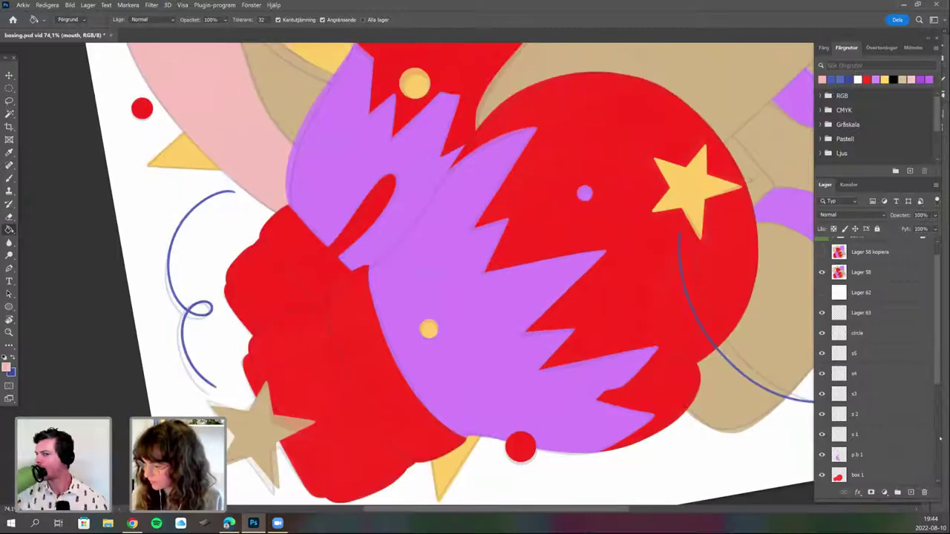
{"action": "scroll", "coordinate": [913, 414], "scroll_direction": "down", "scroll_amount": 4}
{"action": "left_click", "coordinate": [882, 323]}
{"action": "left_click", "coordinate": [911, 494]}
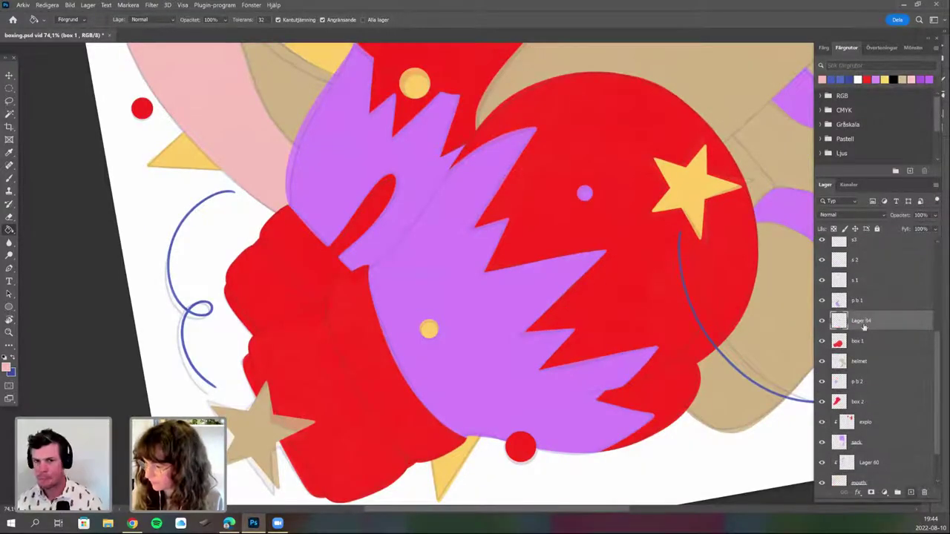
{"action": "right_click", "coordinate": [867, 321]}
{"action": "left_click", "coordinate": [772, 240]}
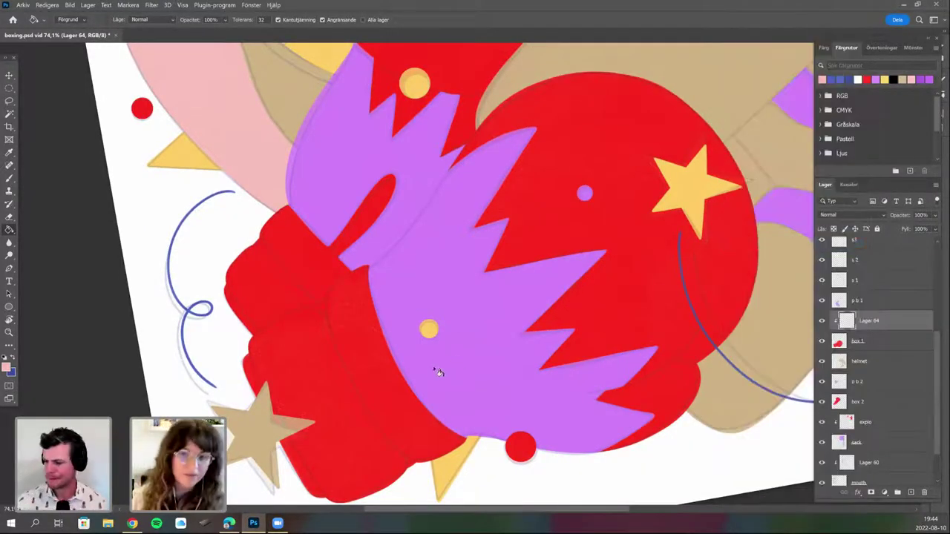
Sample the glove's red with the Lager 58 copy briefly shown, and set the foreground colour to a slightly deeper red.
{"action": "left_click_drag", "start_coordinate": [363, 413], "coordinate": [386, 398]}
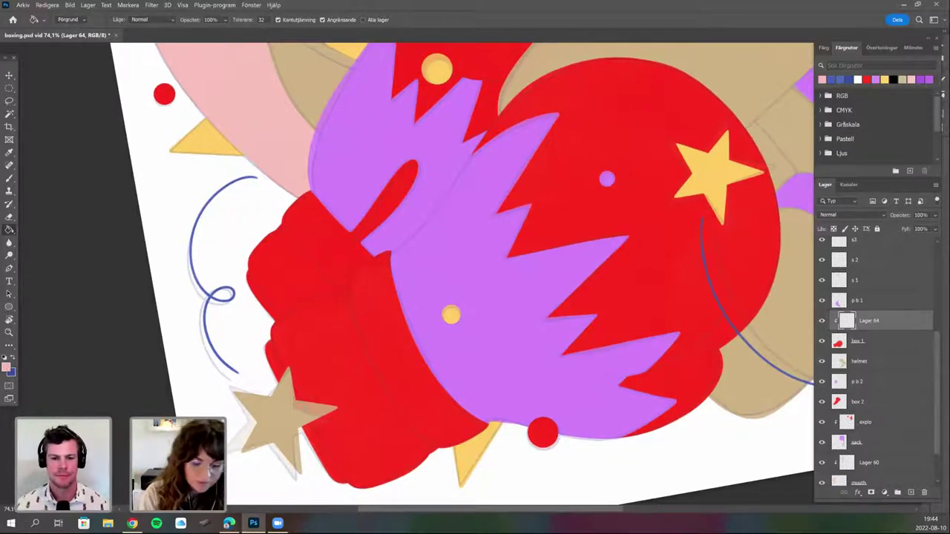
{"action": "left_click", "coordinate": [6, 367]}
{"action": "left_click", "coordinate": [836, 171]}
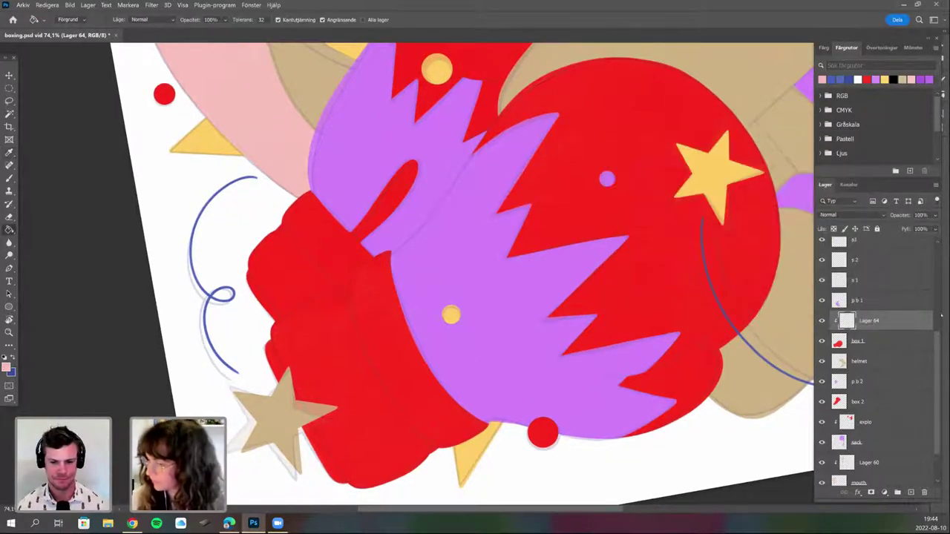
{"action": "scroll", "coordinate": [941, 316], "scroll_direction": "up", "scroll_amount": 5}
{"action": "left_click", "coordinate": [823, 272]}
{"action": "key", "text": "b"}
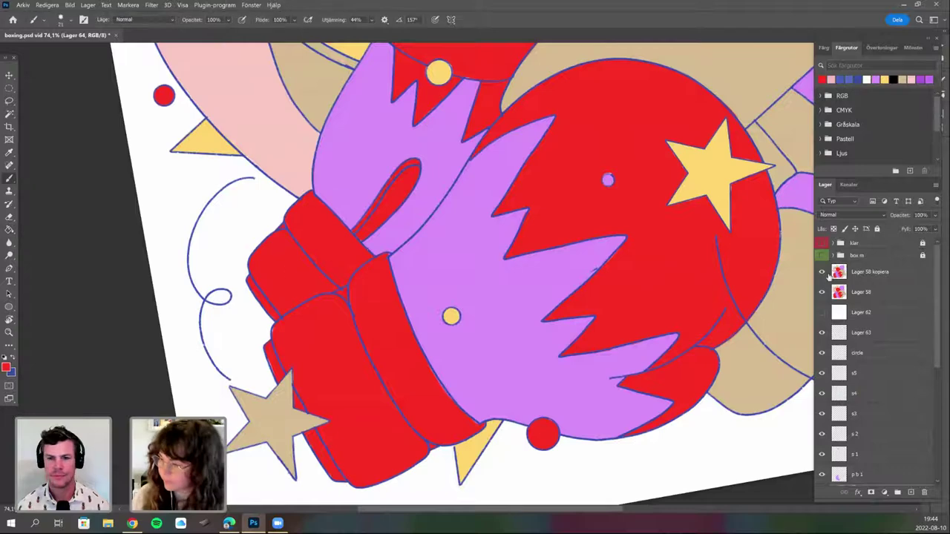
{"action": "left_click", "coordinate": [821, 292]}
{"action": "left_click", "coordinate": [6, 367]}
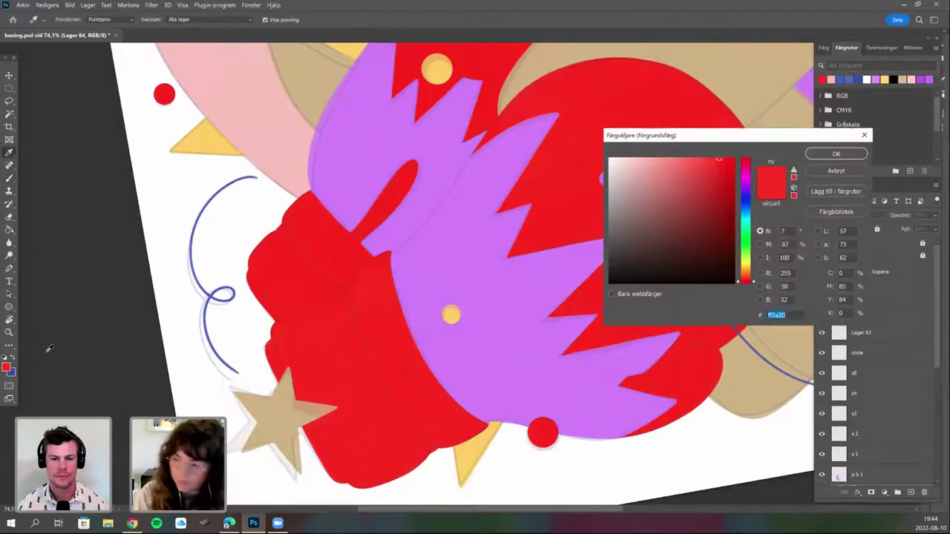
{"action": "left_click", "coordinate": [726, 167]}
{"action": "left_click", "coordinate": [836, 154]}
Brush a short deeper-red crease at the upper end of the lower glove's cuff, following the sketch.
{"action": "right_click", "coordinate": [532, 324]}
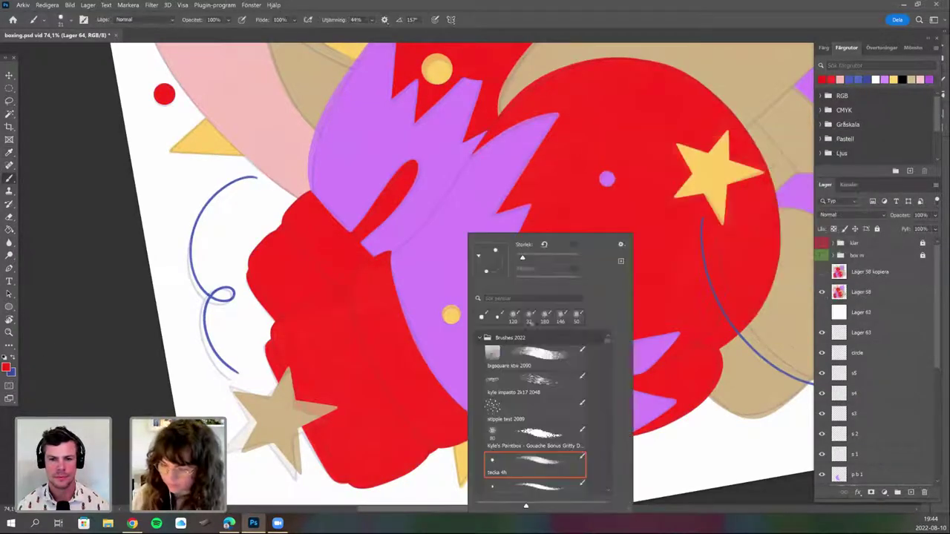
{"action": "left_click", "coordinate": [401, 380]}
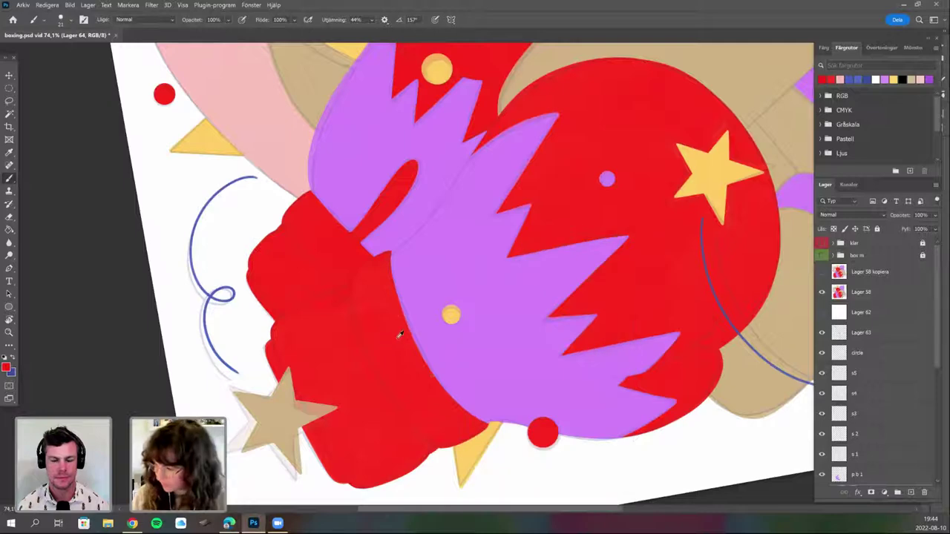
{"action": "scroll", "coordinate": [398, 356], "scroll_direction": "down", "scroll_amount": 1}
{"action": "scroll", "coordinate": [391, 365], "scroll_direction": "up", "scroll_amount": 3}
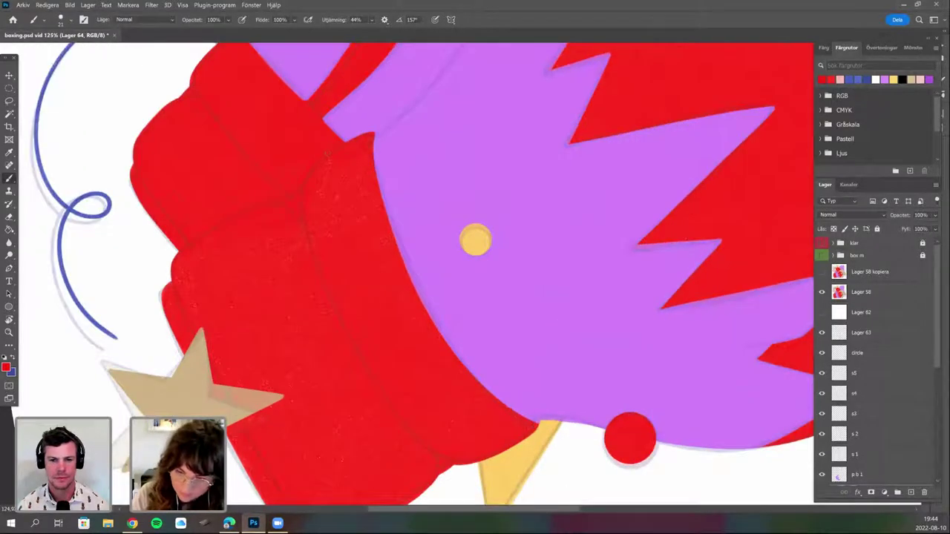
{"action": "key", "text": "r"}
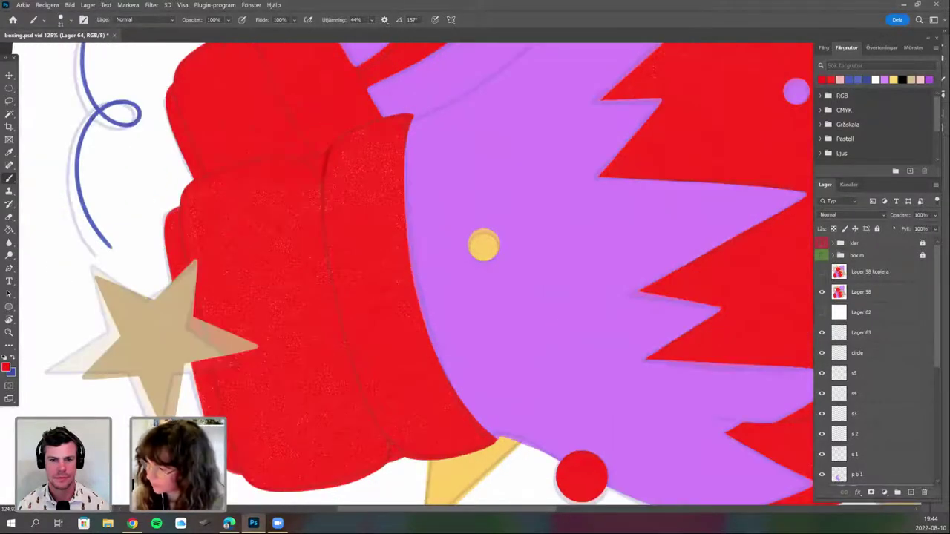
Lower the opacity of the sketch layer Lager 58 to 7%.
{"action": "left_click", "coordinate": [861, 291]}
{"action": "left_click", "coordinate": [935, 215]}
{"action": "left_click_drag", "start_coordinate": [899, 228], "coordinate": [888, 228]}
{"action": "type", "text": "5"}
{"action": "key", "text": "Tab"}
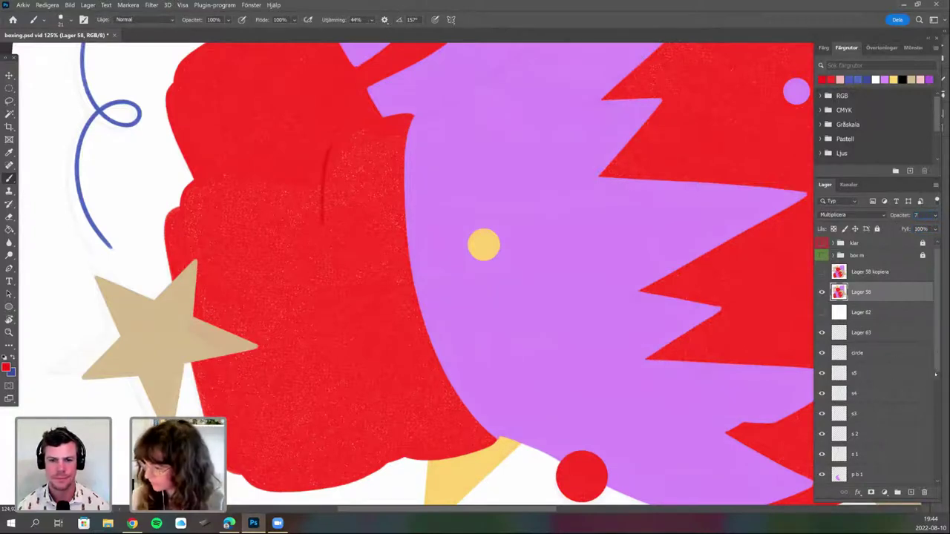
On the layer clipped to box 1, erase the short stroke and draw deeper-red crease lines along the cuff, hiding box 2.
{"action": "scroll", "coordinate": [935, 375], "scroll_direction": "down", "scroll_amount": 6}
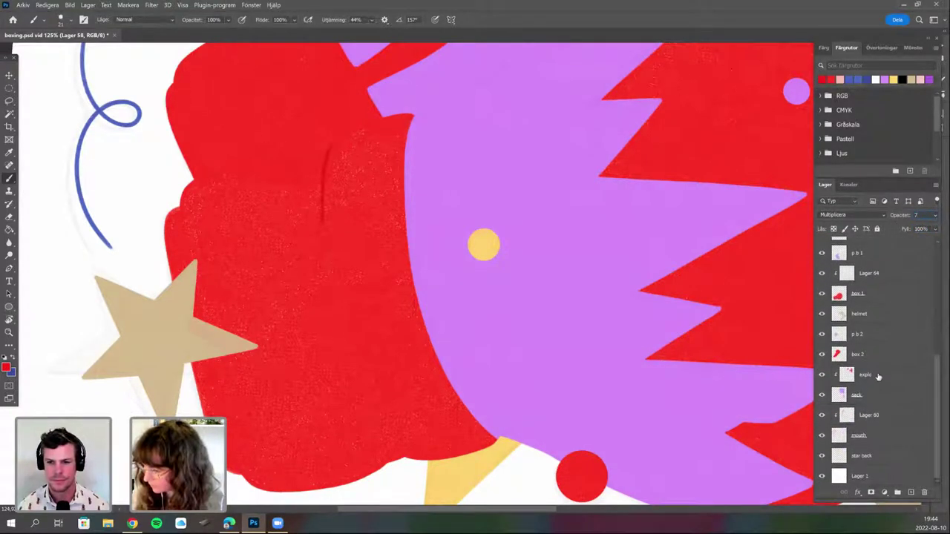
{"action": "left_click", "coordinate": [882, 276]}
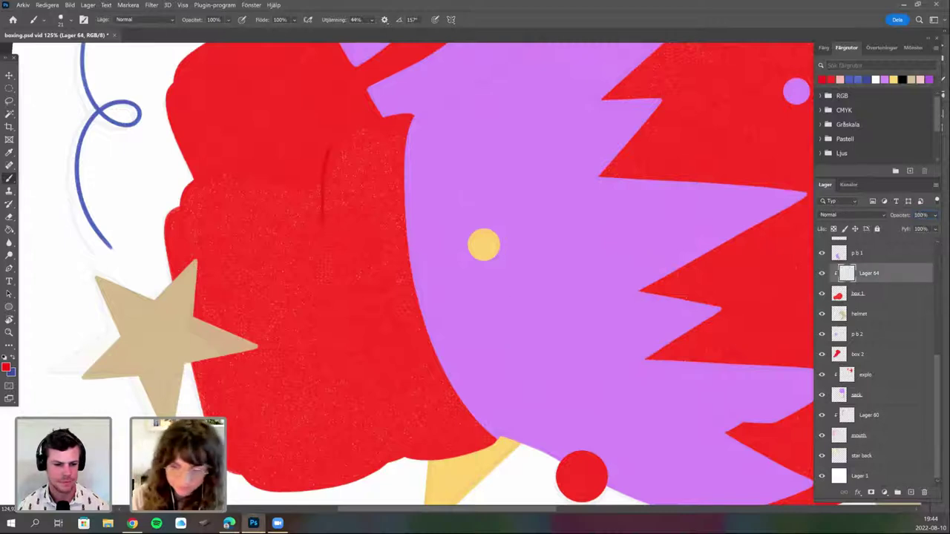
{"action": "key", "text": "e"}
{"action": "left_click_drag", "start_coordinate": [327, 150], "coordinate": [323, 221]}
{"action": "key", "text": "b"}
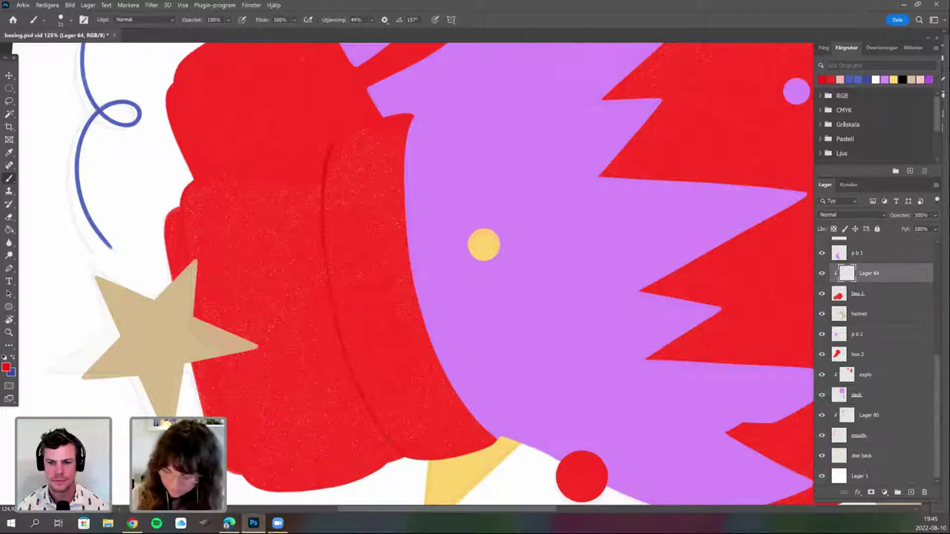
{"action": "left_click", "coordinate": [822, 355]}
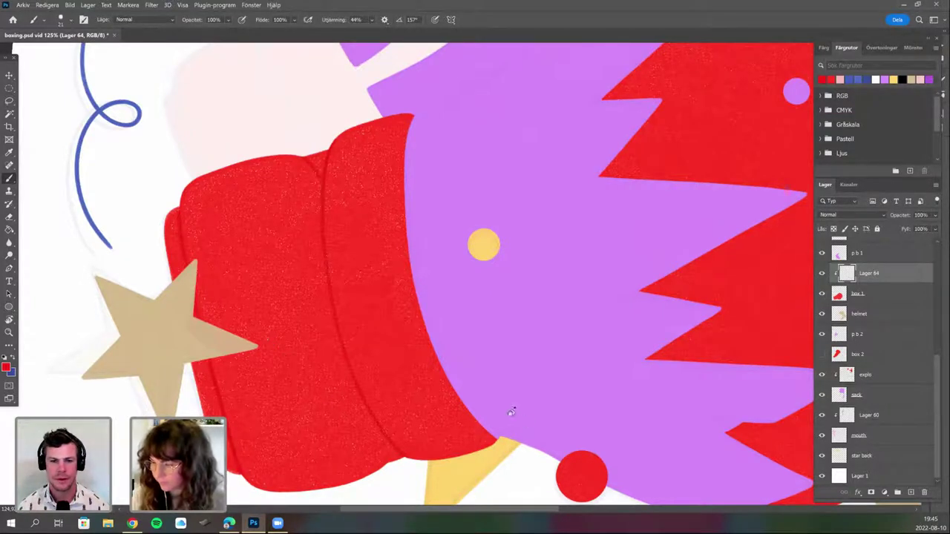
Draw a long curved deeper-red thumb line on the red glove, from the blue string down to the purple spikes.
{"action": "left_click_drag", "start_coordinate": [511, 412], "coordinate": [475, 393]}
{"action": "left_click_drag", "start_coordinate": [588, 165], "coordinate": [480, 361]}
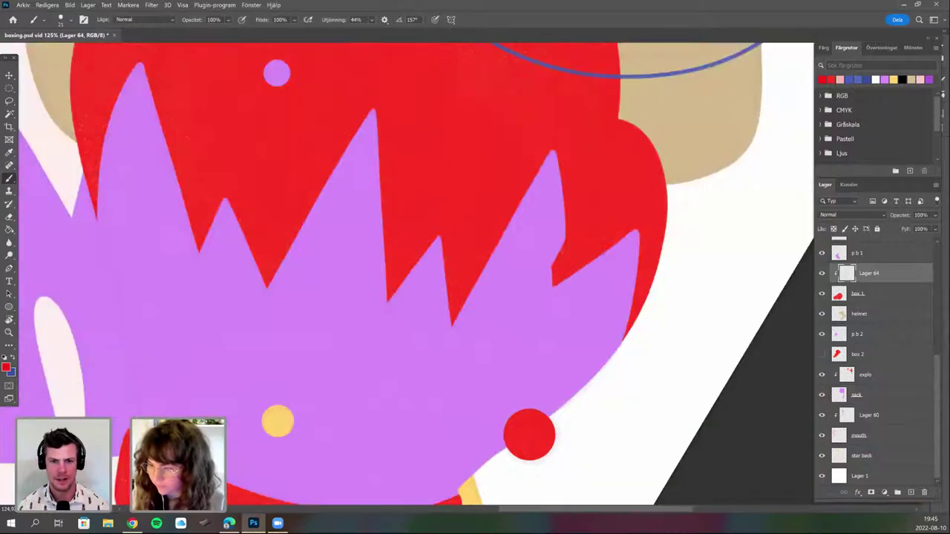
{"action": "left_click_drag", "start_coordinate": [497, 150], "coordinate": [474, 169]}
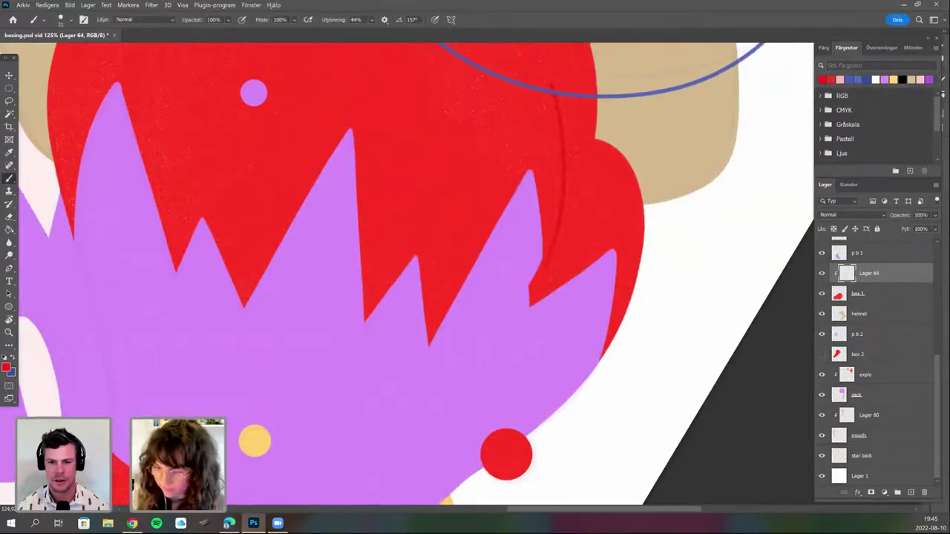
{"action": "key", "text": "ctrl+z"}
{"action": "left_click_drag", "start_coordinate": [546, 259], "coordinate": [486, 317]}
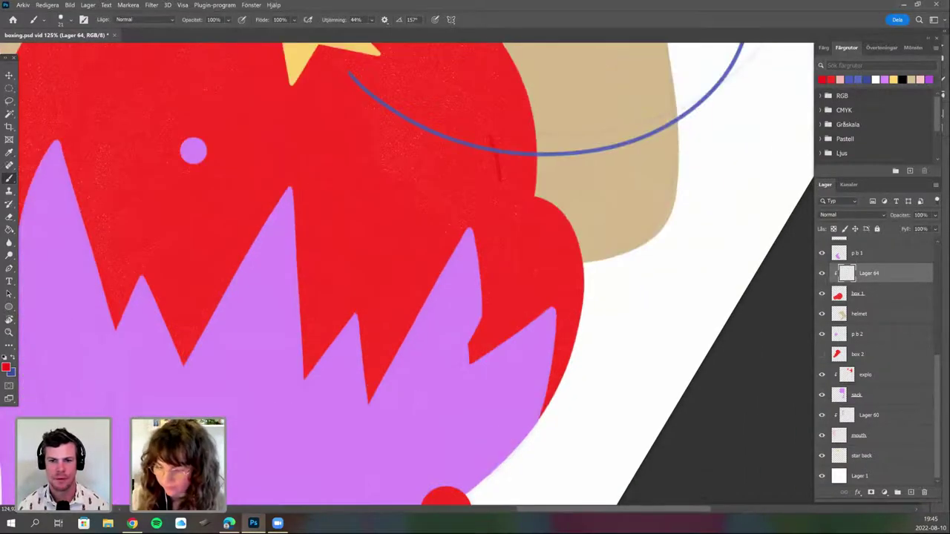
{"action": "left_click_drag", "start_coordinate": [500, 182], "coordinate": [482, 316]}
{"action": "left_click_drag", "start_coordinate": [493, 297], "coordinate": [482, 308]}
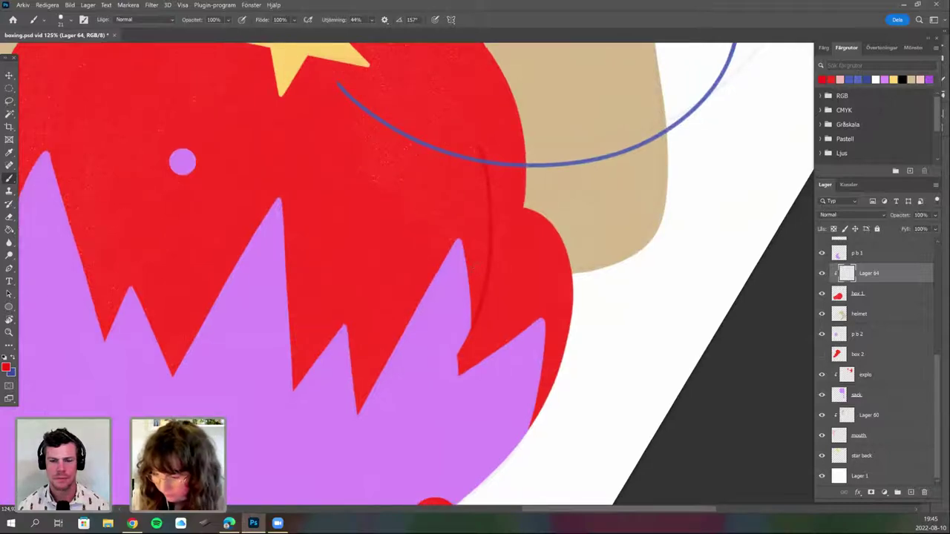
Add a short deeper-red arc joining the thumb line to the notch in the glove's outer edge.
{"action": "left_click_drag", "start_coordinate": [512, 231], "coordinate": [456, 295]}
{"action": "left_click_drag", "start_coordinate": [466, 274], "coordinate": [435, 299]}
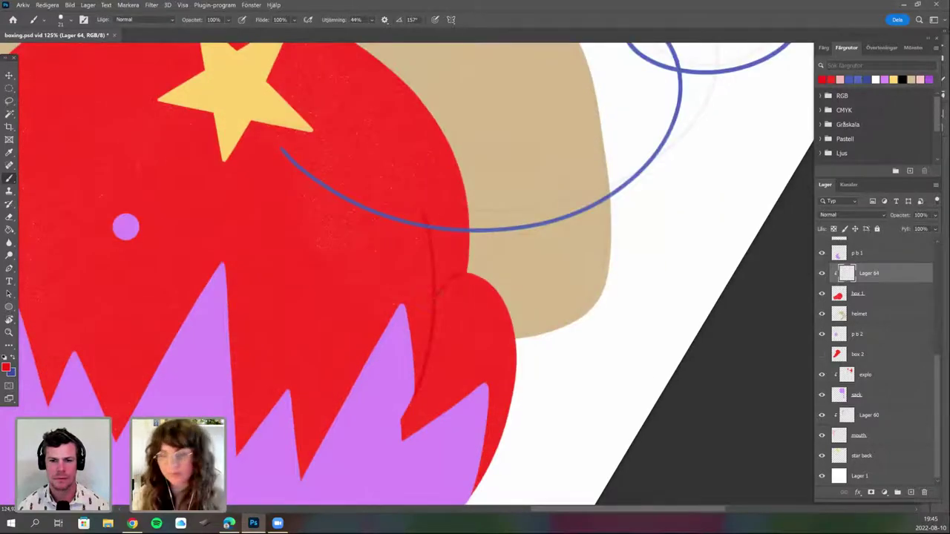
{"action": "left_click_drag", "start_coordinate": [418, 396], "coordinate": [494, 370]}
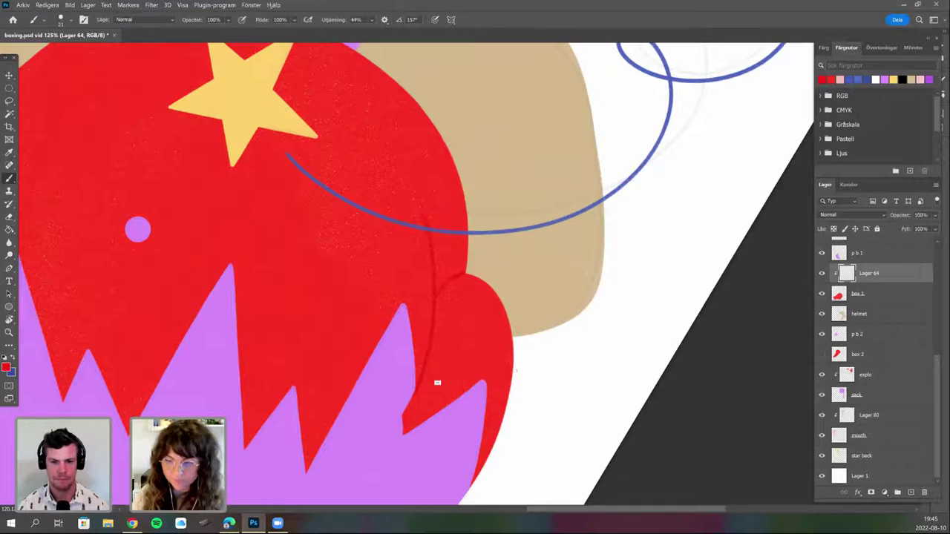
Add a new clipped layer directly above box 1, underneath the crease line layer Lager 64.
{"action": "scroll", "coordinate": [437, 383], "scroll_direction": "down", "scroll_amount": 4}
{"action": "left_click_drag", "start_coordinate": [598, 287], "coordinate": [688, 111]}
{"action": "left_click_drag", "start_coordinate": [504, 343], "coordinate": [438, 407]}
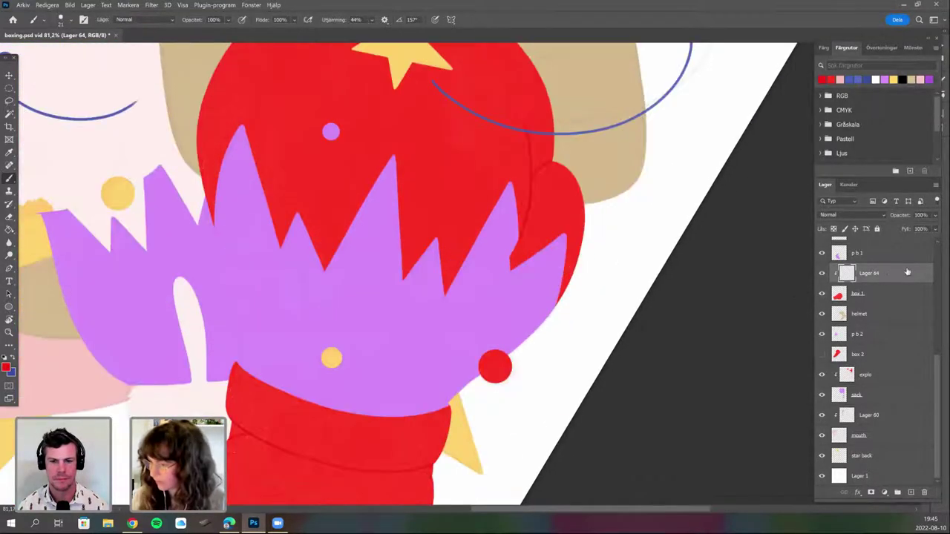
{"action": "left_click_drag", "start_coordinate": [936, 371], "coordinate": [936, 258]}
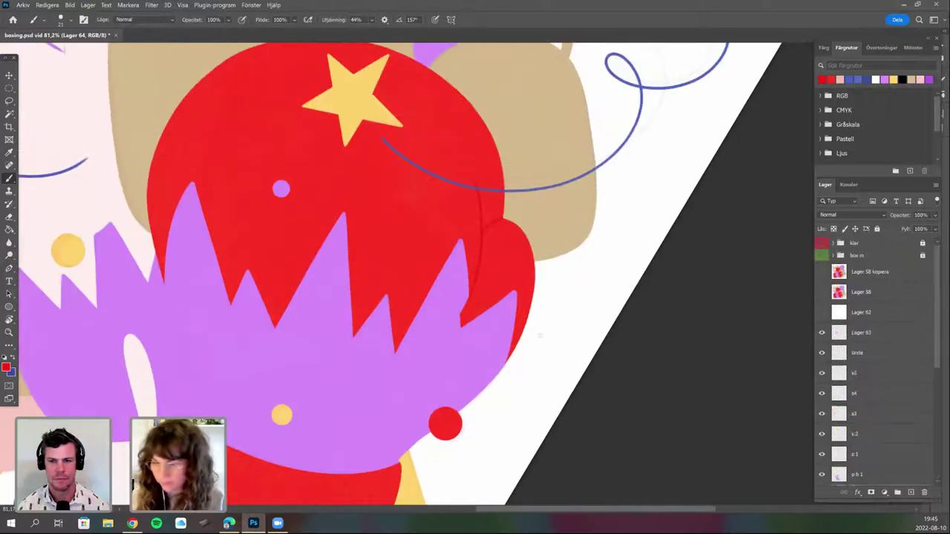
{"action": "scroll", "coordinate": [435, 350], "scroll_direction": "down", "scroll_amount": 3}
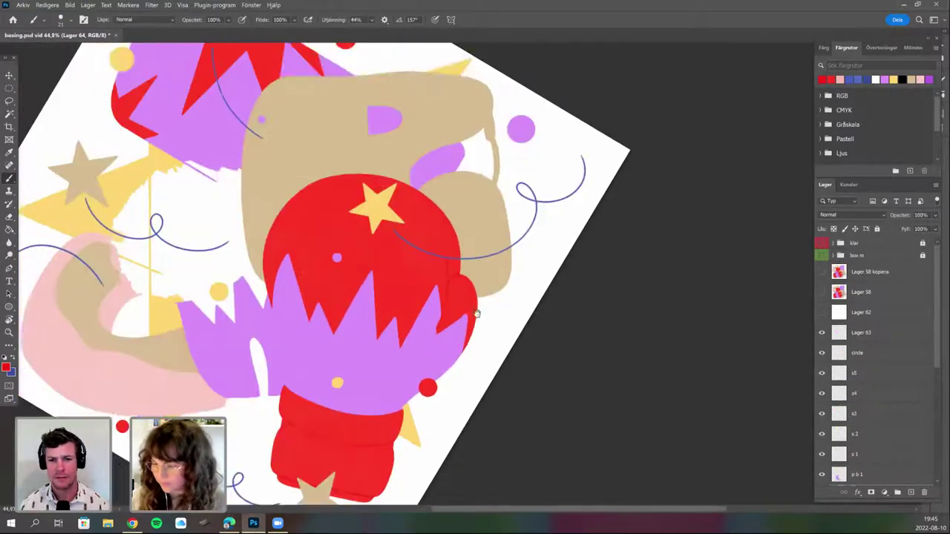
{"action": "left_click_drag", "start_coordinate": [478, 313], "coordinate": [509, 268]}
{"action": "scroll", "coordinate": [874, 346], "scroll_direction": "down", "scroll_amount": 5}
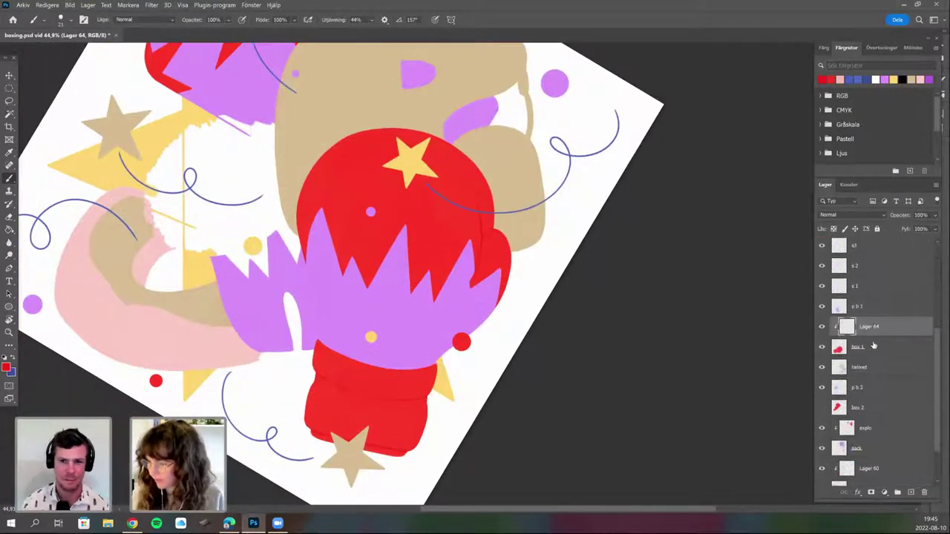
{"action": "left_click", "coordinate": [882, 348]}
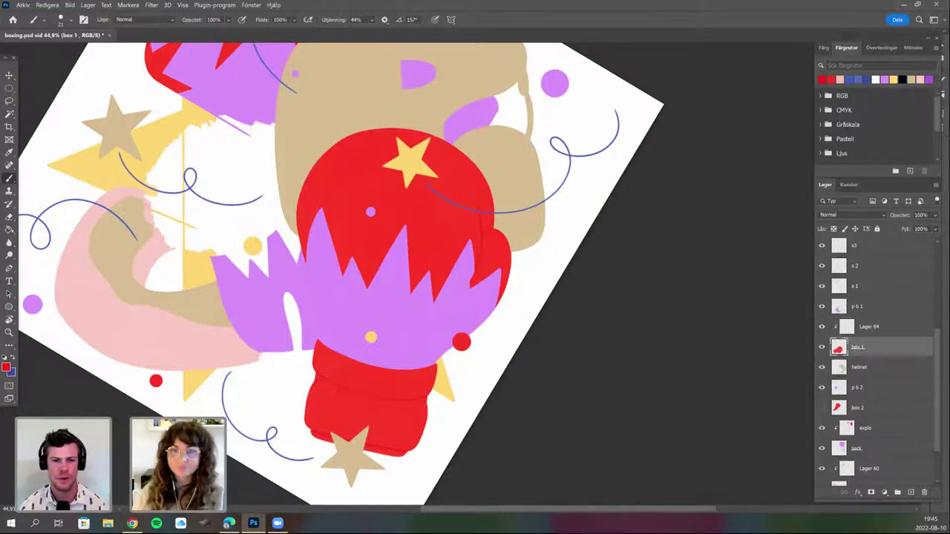
{"action": "left_click", "coordinate": [911, 493]}
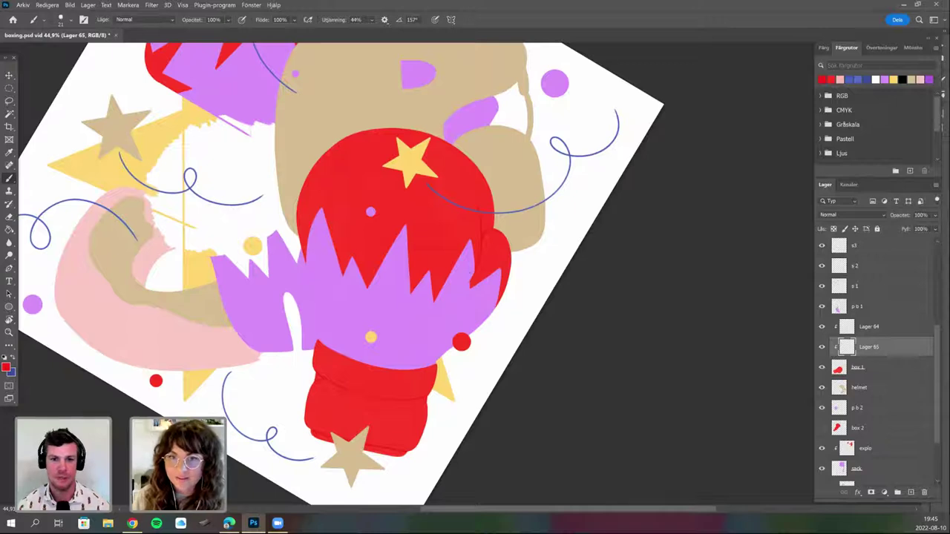
Choose the bigsquare brush at 117 px and a deeper red foreground colour for shading the glove.
{"action": "right_click", "coordinate": [516, 280]}
{"action": "left_click", "coordinate": [544, 360]}
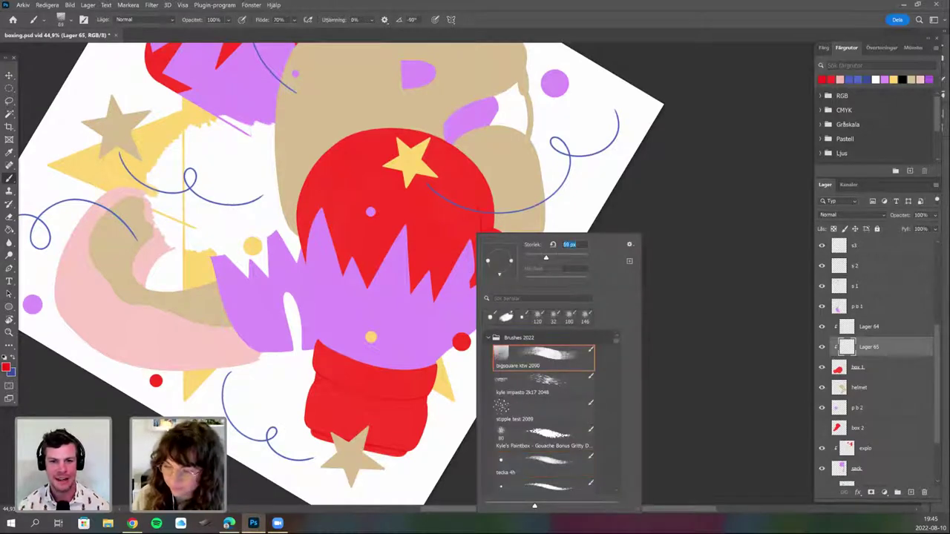
{"action": "left_click", "coordinate": [559, 258]}
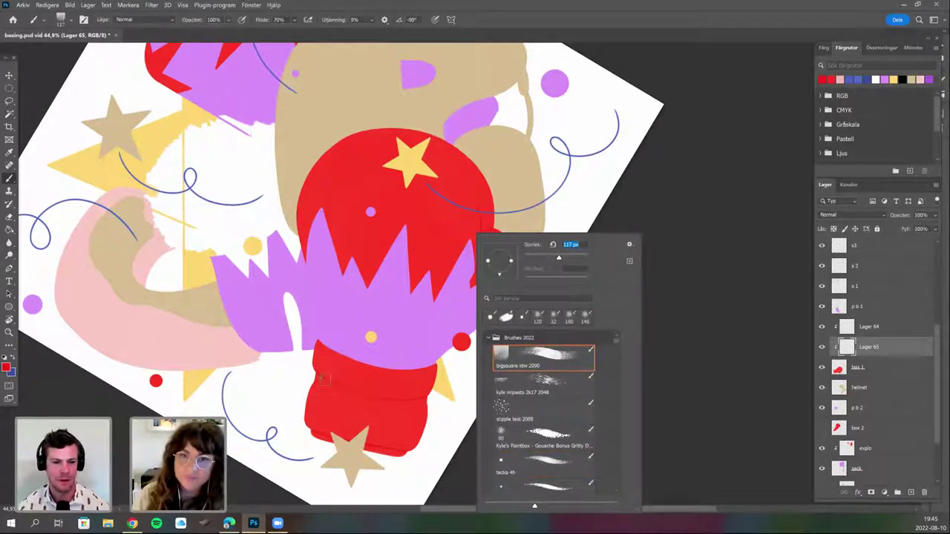
{"action": "left_click", "coordinate": [6, 366]}
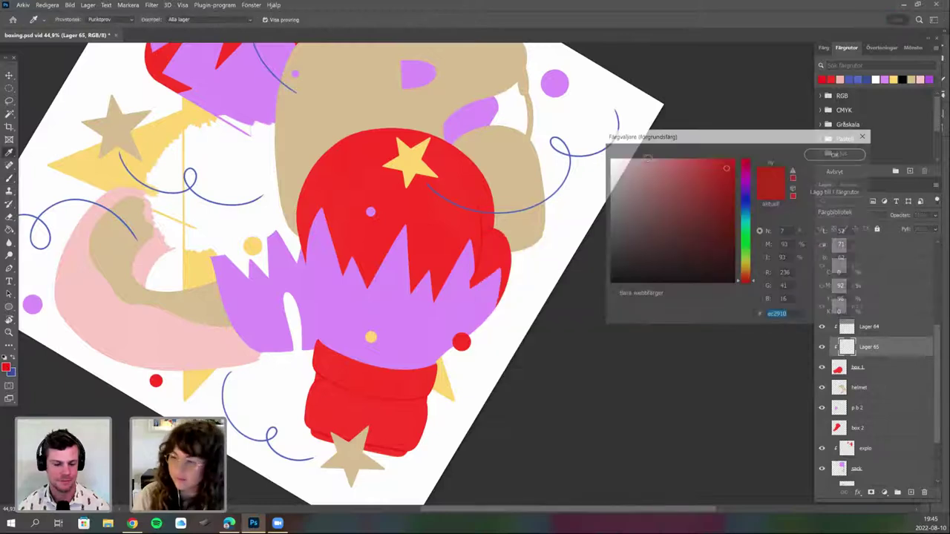
{"action": "left_click", "coordinate": [837, 153]}
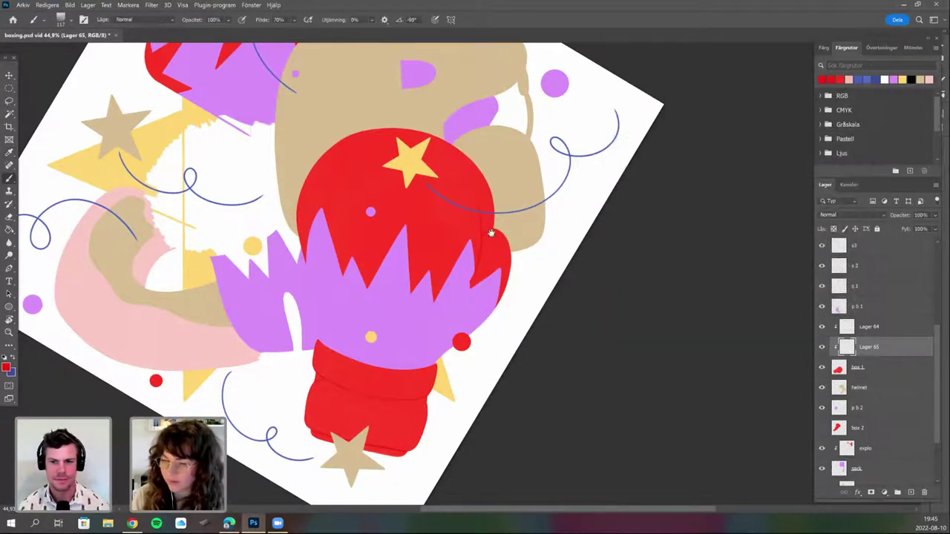
{"action": "left_click_drag", "start_coordinate": [465, 238], "coordinate": [377, 277]}
{"action": "scroll", "coordinate": [431, 308], "scroll_direction": "up", "scroll_amount": 1}
{"action": "scroll", "coordinate": [431, 308], "scroll_direction": "left", "scroll_amount": 2}
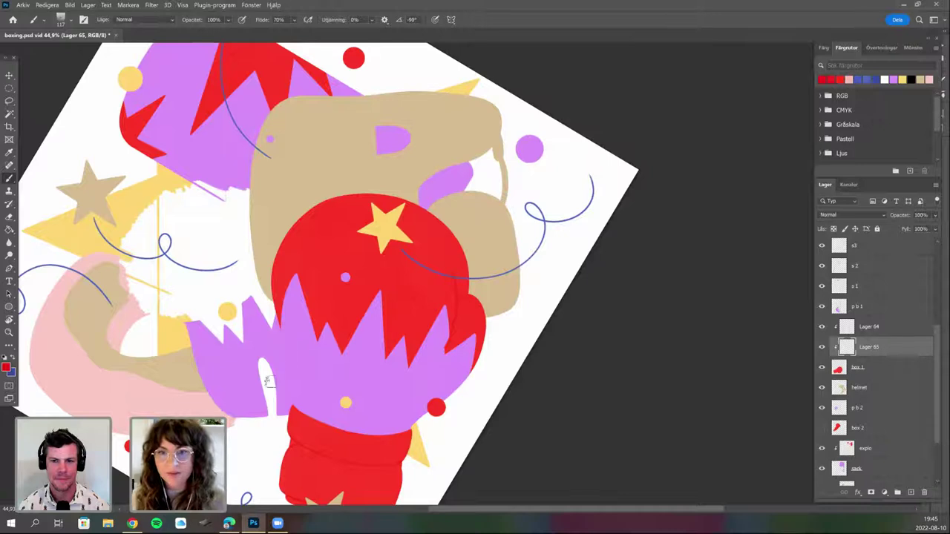
{"action": "scroll", "coordinate": [325, 346], "scroll_direction": "right", "scroll_amount": 1}
{"action": "scroll", "coordinate": [339, 375], "scroll_direction": "up", "scroll_amount": 1}
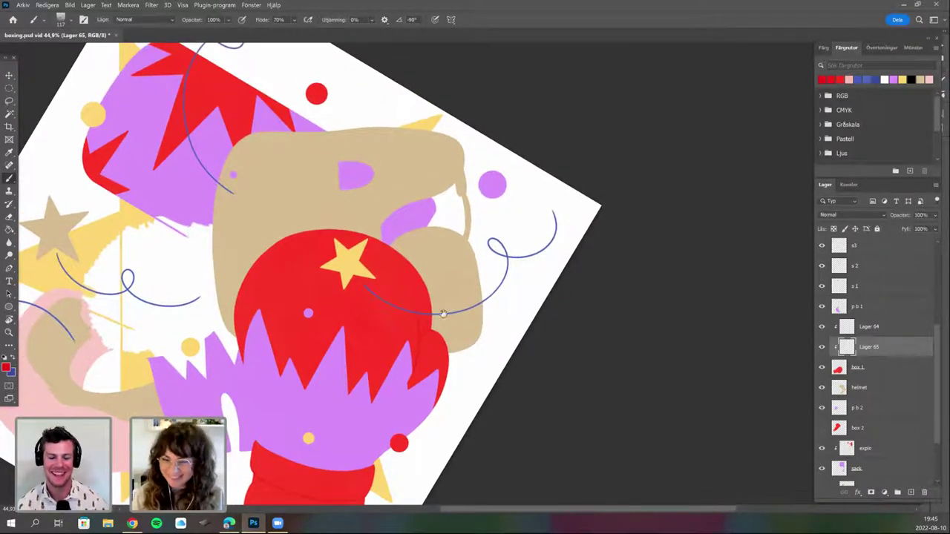
{"action": "left_click_drag", "start_coordinate": [507, 301], "coordinate": [532, 245]}
{"action": "scroll", "coordinate": [475, 275], "scroll_direction": "up", "scroll_amount": 2}
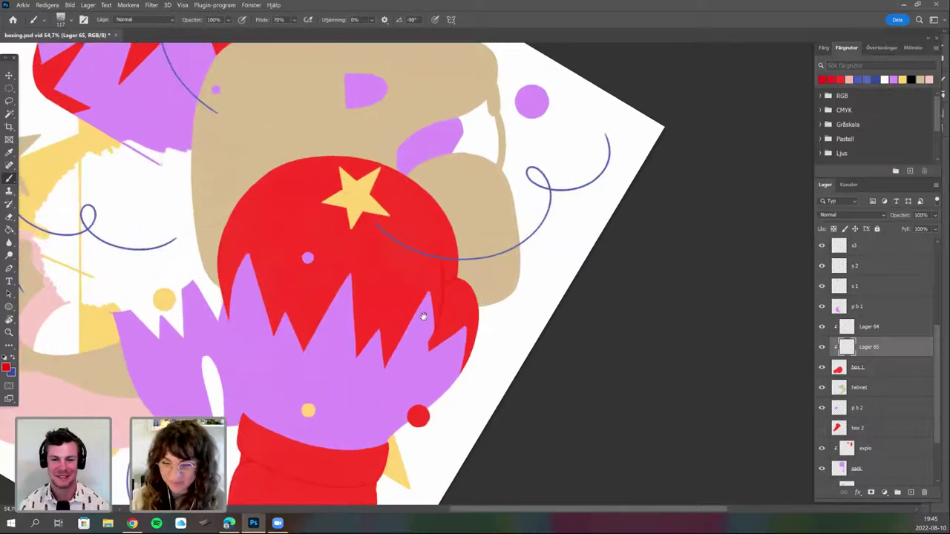
{"action": "scroll", "coordinate": [423, 317], "scroll_direction": "right", "scroll_amount": 1}
{"action": "scroll", "coordinate": [431, 249], "scroll_direction": "up", "scroll_amount": 2}
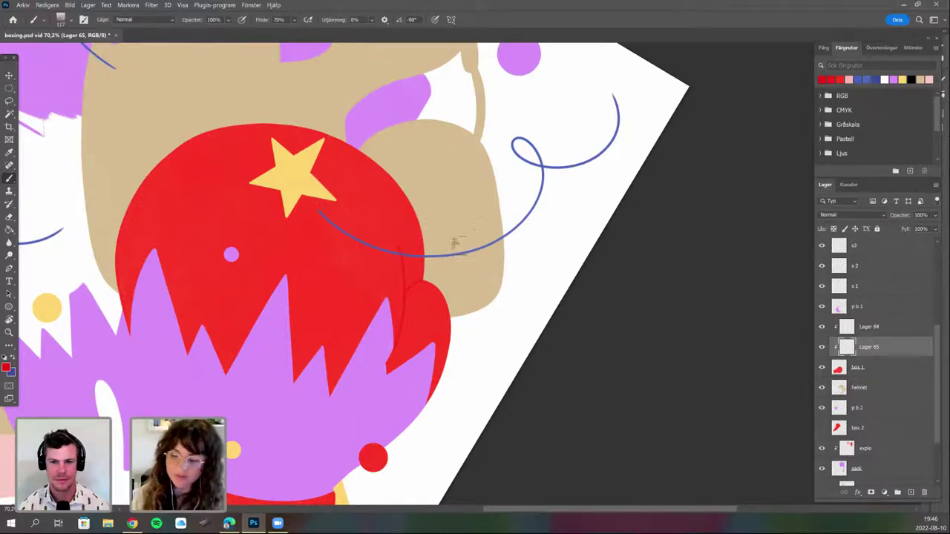
Try a textured deeper-red stroke on the red glove with the bigsquare brush at 168 px.
{"action": "right_click", "coordinate": [433, 235]}
{"action": "left_click", "coordinate": [432, 238]}
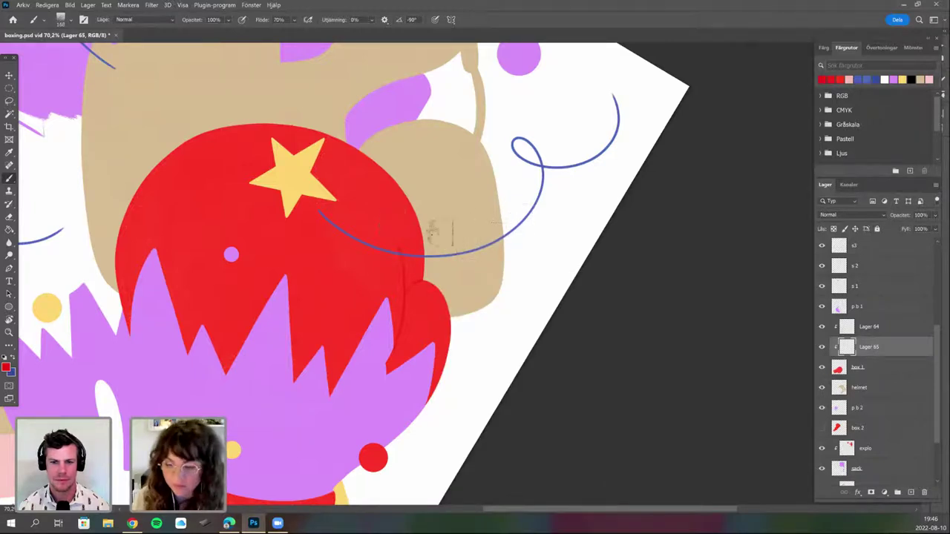
{"action": "right_click", "coordinate": [348, 252]}
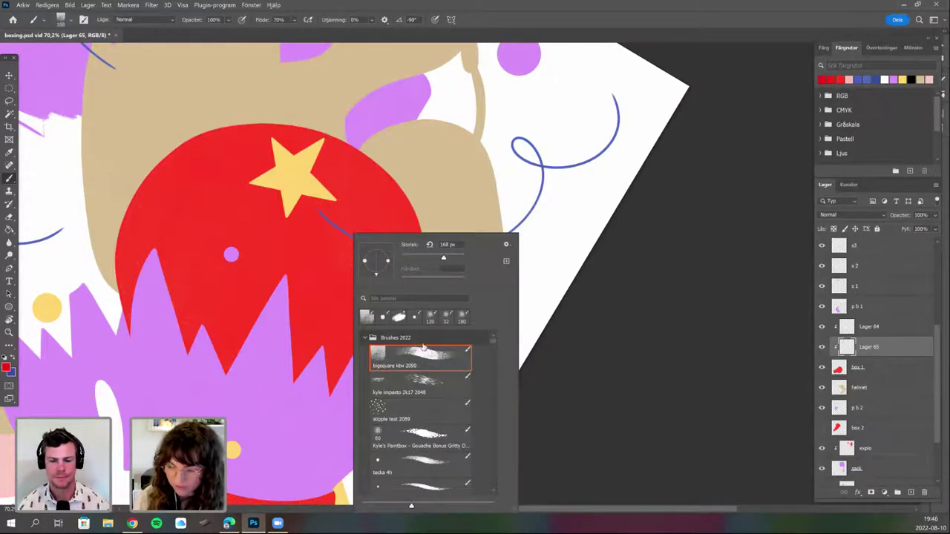
{"action": "mouse_move", "coordinate": [271, 267]}
{"action": "left_mouse_down"}
{"action": "mouse_move", "coordinate": [323, 232]}
{"action": "mouse_move", "coordinate": [388, 285]}
{"action": "mouse_move", "coordinate": [332, 233]}
{"action": "mouse_move", "coordinate": [211, 259]}
{"action": "mouse_move", "coordinate": [226, 300]}
{"action": "mouse_move", "coordinate": [344, 312]}
{"action": "left_mouse_up"}
{"action": "key", "text": "ctrl+z"}
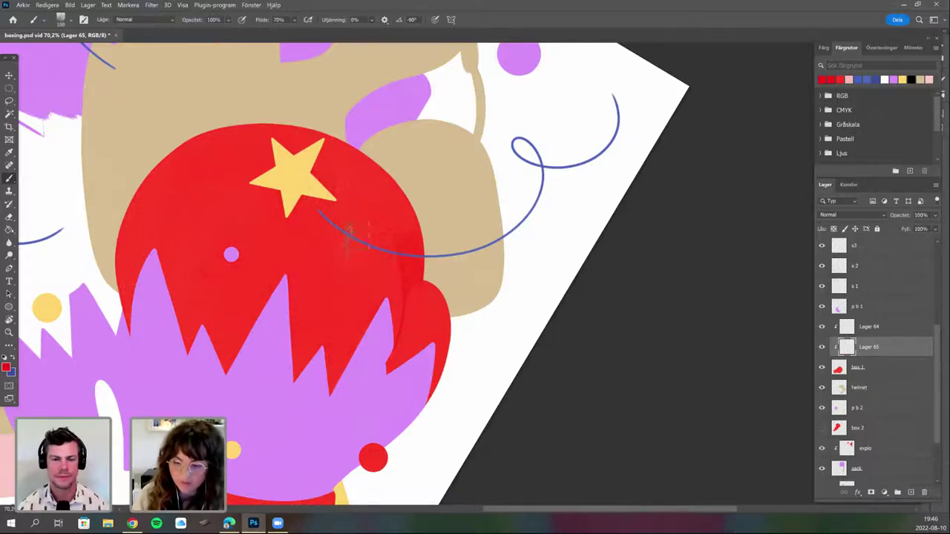
Try a deeper-red stroke on the glove below the star with the kyle impasto brush at 275 px.
{"action": "right_click", "coordinate": [351, 230]}
{"action": "left_click", "coordinate": [405, 392]}
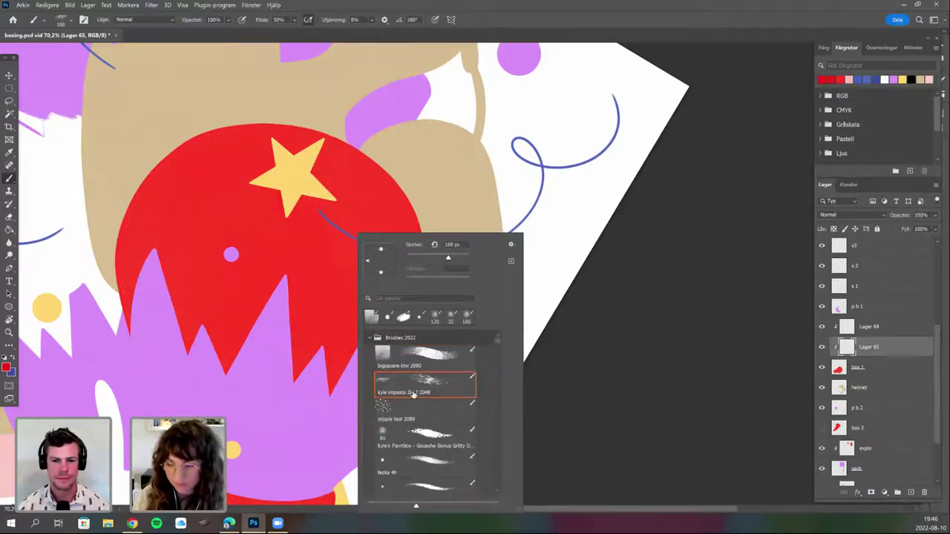
{"action": "left_click_drag", "start_coordinate": [449, 258], "coordinate": [456, 257]}
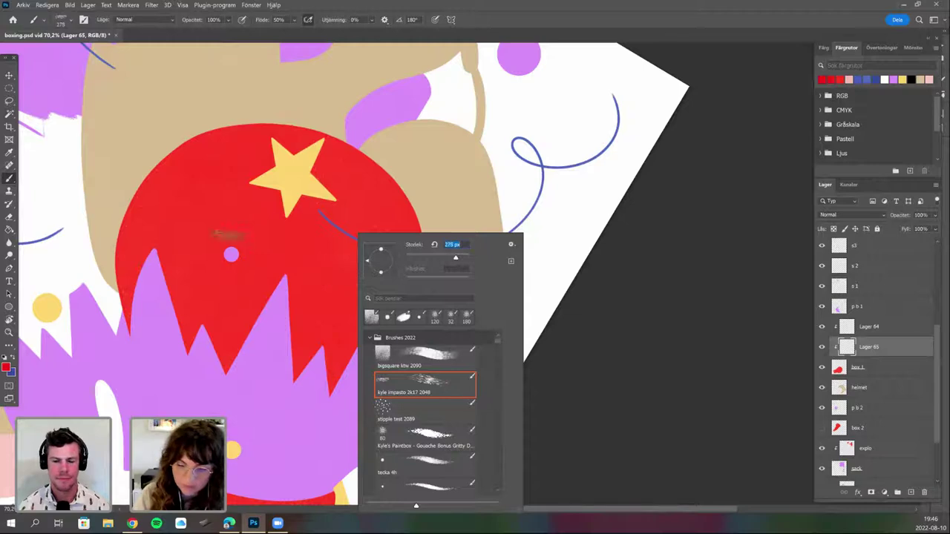
{"action": "mouse_move", "coordinate": [227, 235]}
{"action": "left_mouse_down"}
{"action": "mouse_move", "coordinate": [255, 239]}
{"action": "mouse_move", "coordinate": [301, 212]}
{"action": "mouse_move", "coordinate": [286, 294]}
{"action": "mouse_move", "coordinate": [350, 334]}
{"action": "mouse_move", "coordinate": [327, 249]}
{"action": "mouse_move", "coordinate": [391, 288]}
{"action": "mouse_move", "coordinate": [388, 212]}
{"action": "mouse_move", "coordinate": [326, 337]}
{"action": "mouse_move", "coordinate": [183, 299]}
{"action": "mouse_move", "coordinate": [343, 301]}
{"action": "left_mouse_up"}
{"action": "key", "text": "ctrl+z"}
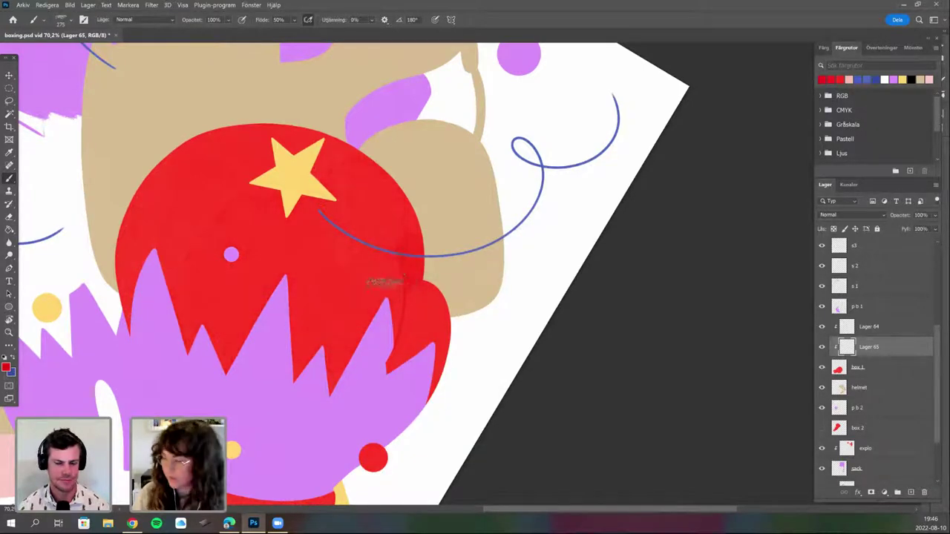
Paint textured deeper-red shading over the red glove, thumb and cuff with the bigsquare brush at 275 px.
{"action": "right_click", "coordinate": [386, 281]}
{"action": "left_click", "coordinate": [414, 317]}
{"action": "mouse_move", "coordinate": [329, 334]}
{"action": "left_mouse_down"}
{"action": "mouse_move", "coordinate": [361, 308]}
{"action": "mouse_move", "coordinate": [395, 301]}
{"action": "mouse_move", "coordinate": [398, 210]}
{"action": "left_mouse_up"}
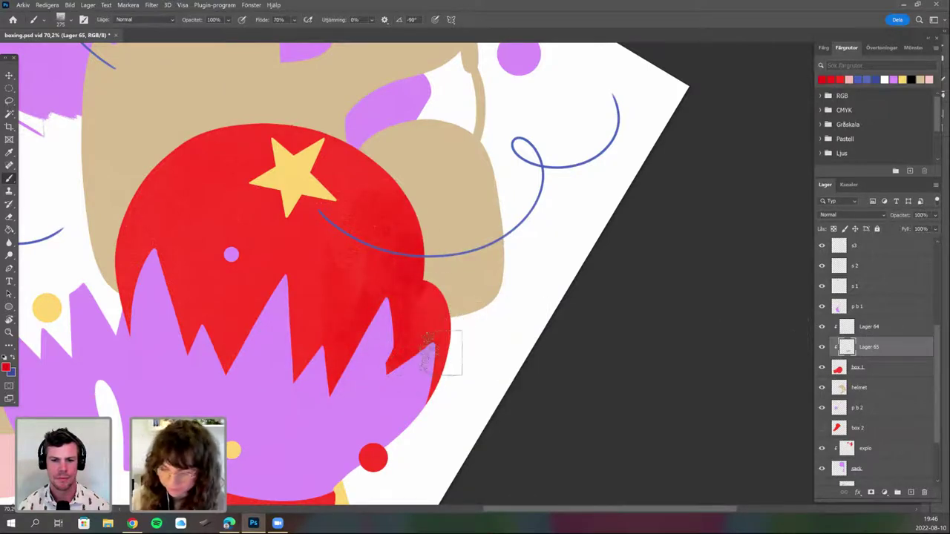
{"action": "left_click_drag", "start_coordinate": [418, 177], "coordinate": [425, 159]}
{"action": "scroll", "coordinate": [350, 339], "scroll_direction": "down", "scroll_amount": 3}
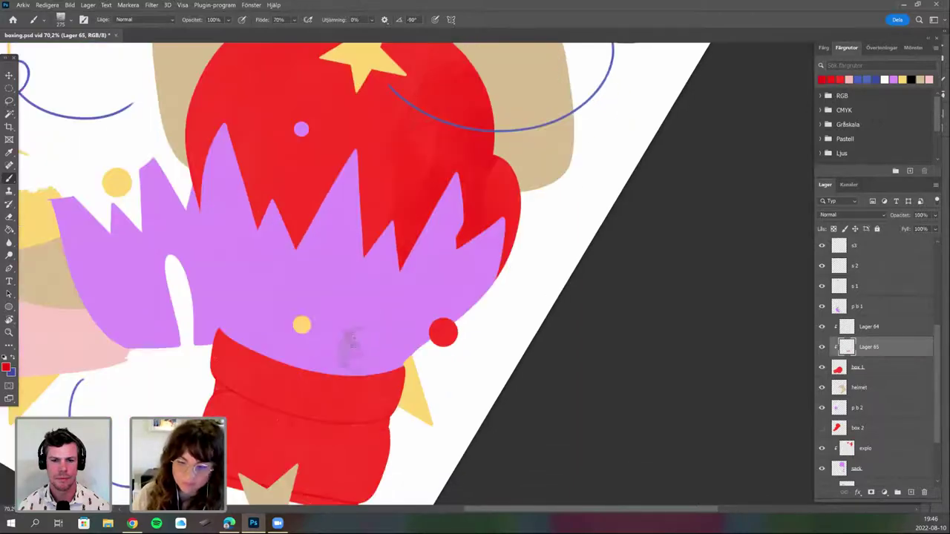
{"action": "scroll", "coordinate": [355, 278], "scroll_direction": "up", "scroll_amount": 3}
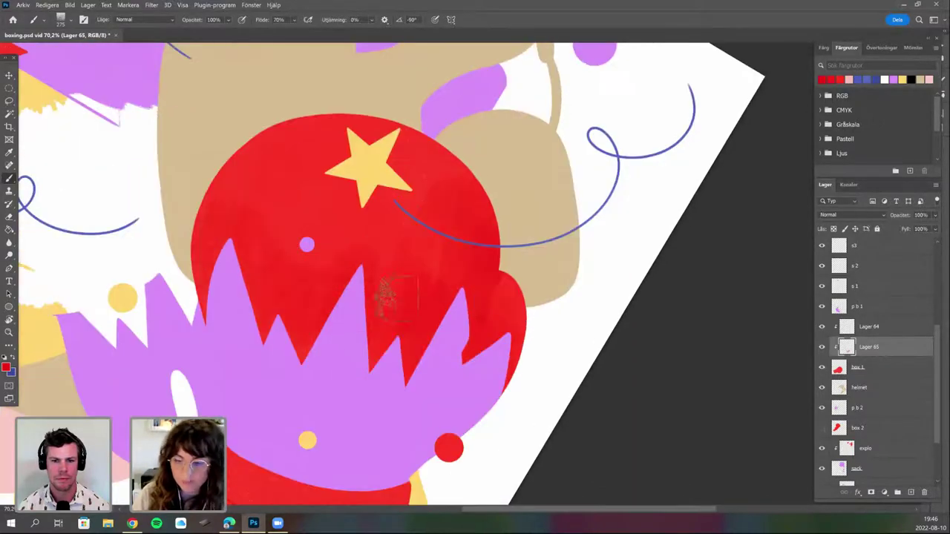
{"action": "scroll", "coordinate": [400, 201], "scroll_direction": "down", "scroll_amount": 1}
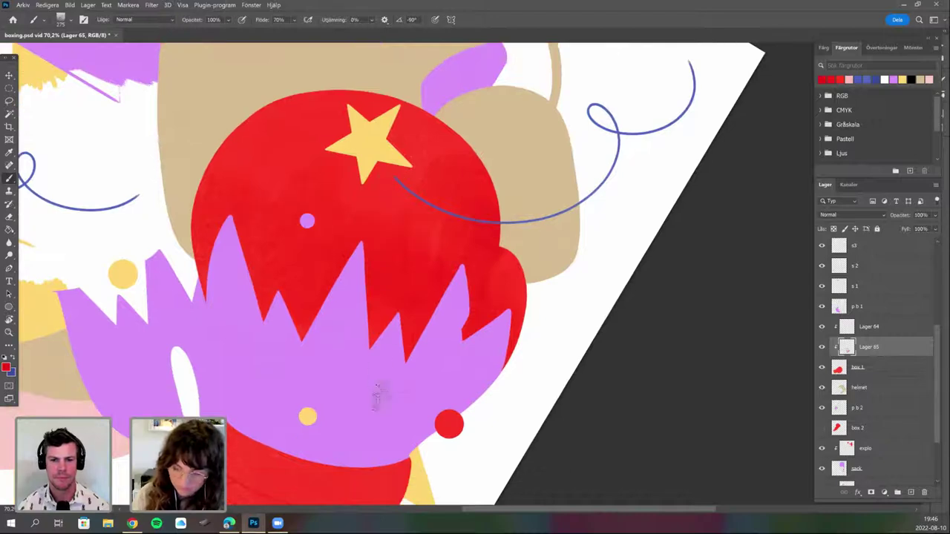
{"action": "scroll", "coordinate": [365, 364], "scroll_direction": "down", "scroll_amount": 5}
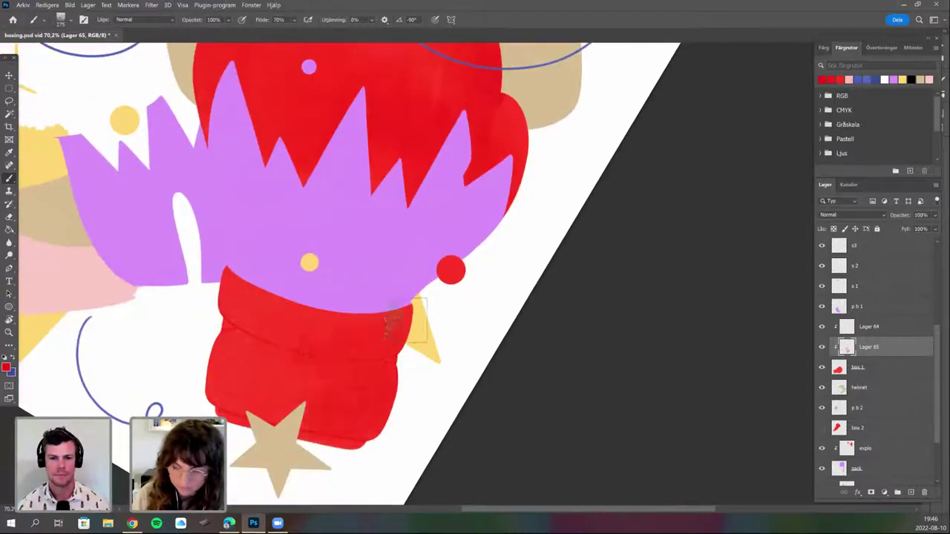
Brush more deeper-red texture over the glove around the purple dot with the kyle impasto brush, enlarging it to 322 px.
{"action": "right_click", "coordinate": [340, 337]}
{"action": "left_click", "coordinate": [329, 429]}
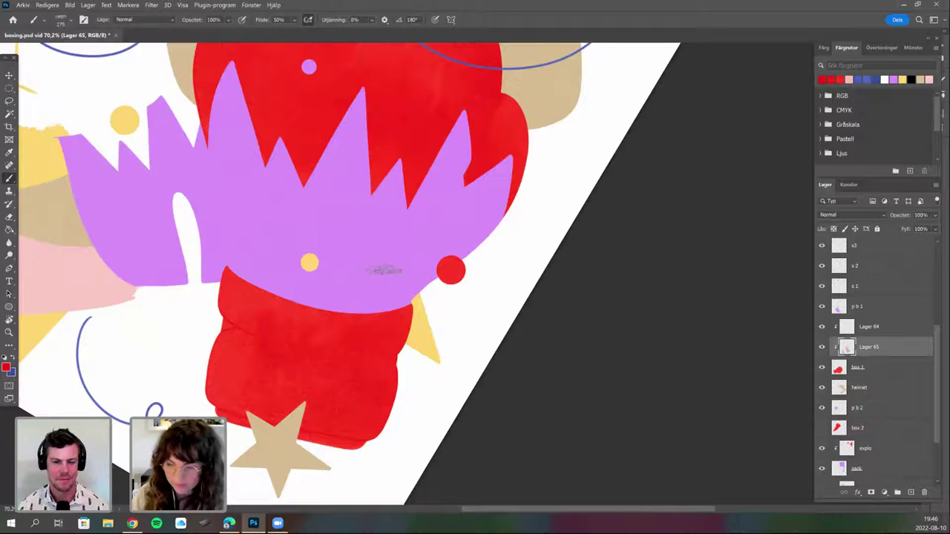
{"action": "scroll", "coordinate": [386, 270], "scroll_direction": "up", "scroll_amount": 4}
{"action": "scroll", "coordinate": [464, 375], "scroll_direction": "up", "scroll_amount": 3}
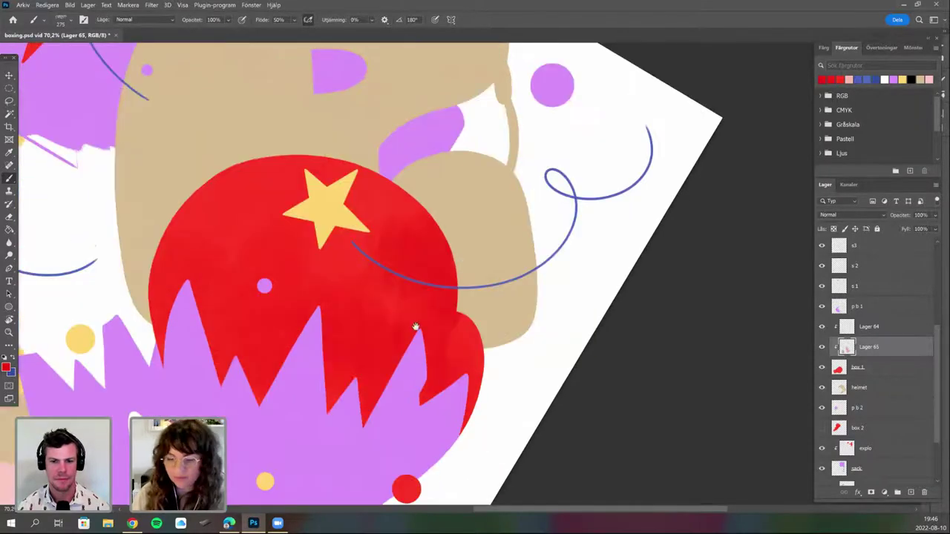
{"action": "scroll", "coordinate": [458, 258], "scroll_direction": "left", "scroll_amount": 3}
{"action": "scroll", "coordinate": [453, 249], "scroll_direction": "up", "scroll_amount": 1}
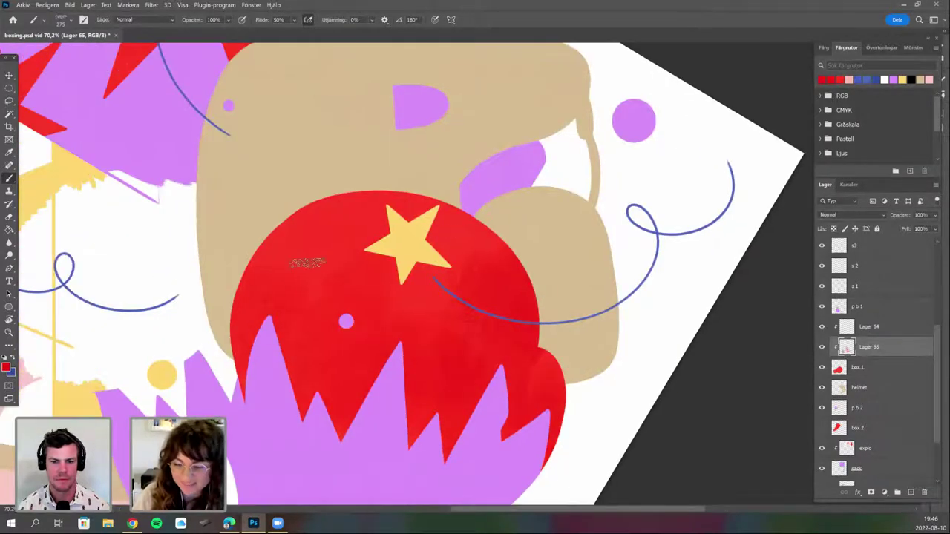
{"action": "right_click", "coordinate": [365, 301]}
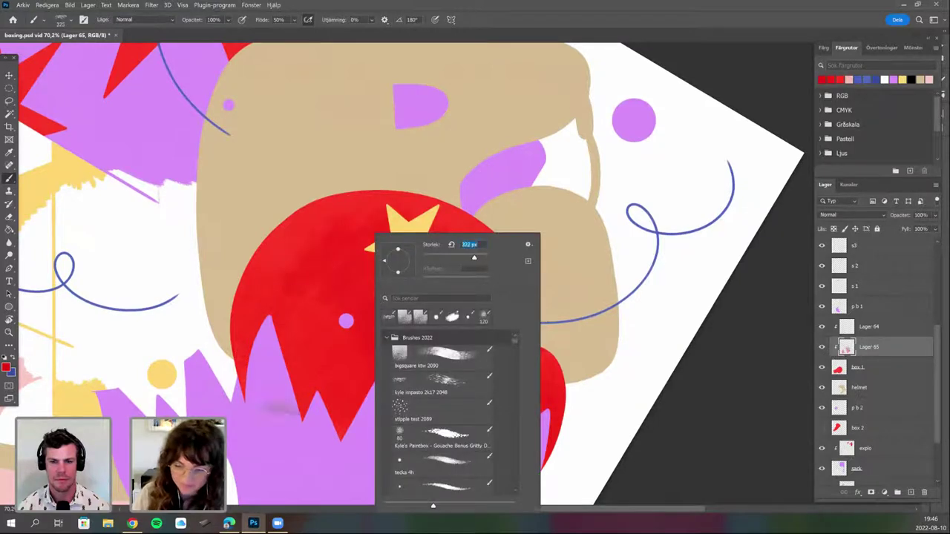
{"action": "left_click", "coordinate": [348, 360]}
{"action": "left_click_drag", "start_coordinate": [447, 385], "coordinate": [390, 330]}
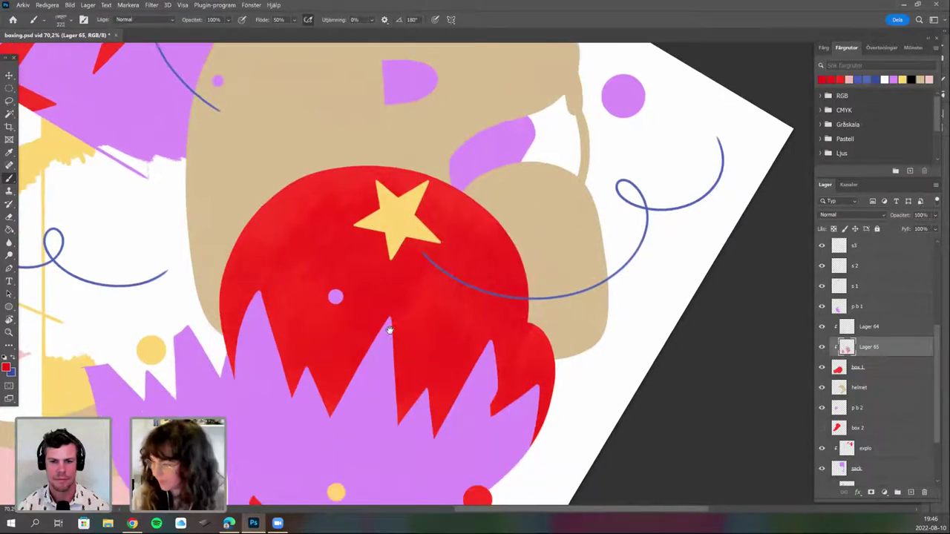
Replace the line layer Lager 64 with a new layer clipped above Lager 65, and choose the tecka 4h brush.
{"action": "left_click", "coordinate": [883, 332]}
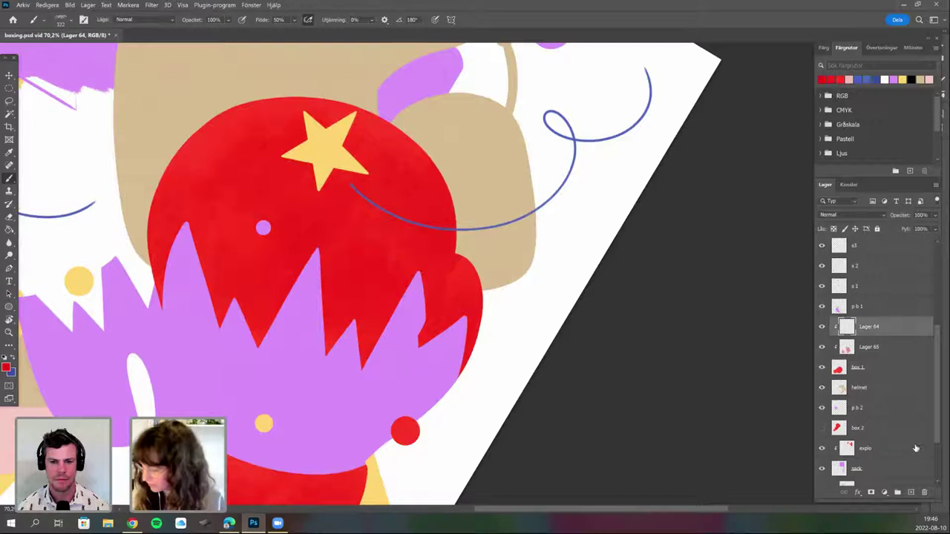
{"action": "left_click_drag", "start_coordinate": [936, 337], "coordinate": [935, 331]}
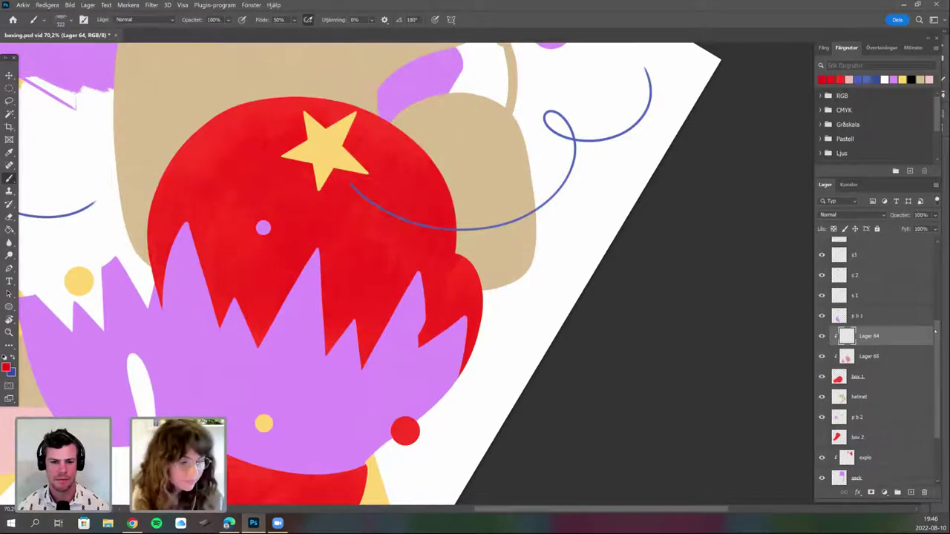
{"action": "left_click", "coordinate": [911, 492]}
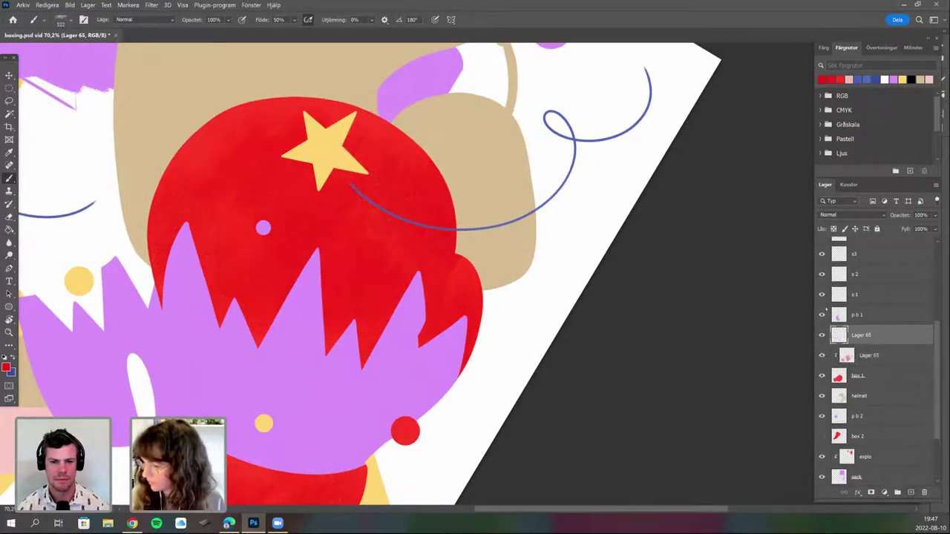
{"action": "right_click", "coordinate": [870, 336]}
{"action": "left_click", "coordinate": [793, 245]}
{"action": "right_click", "coordinate": [416, 238]}
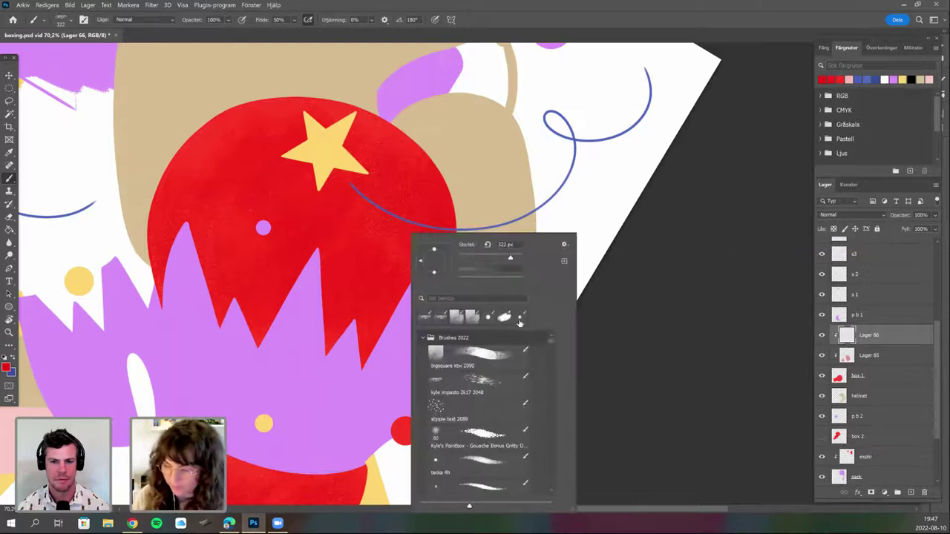
{"action": "left_click", "coordinate": [479, 464]}
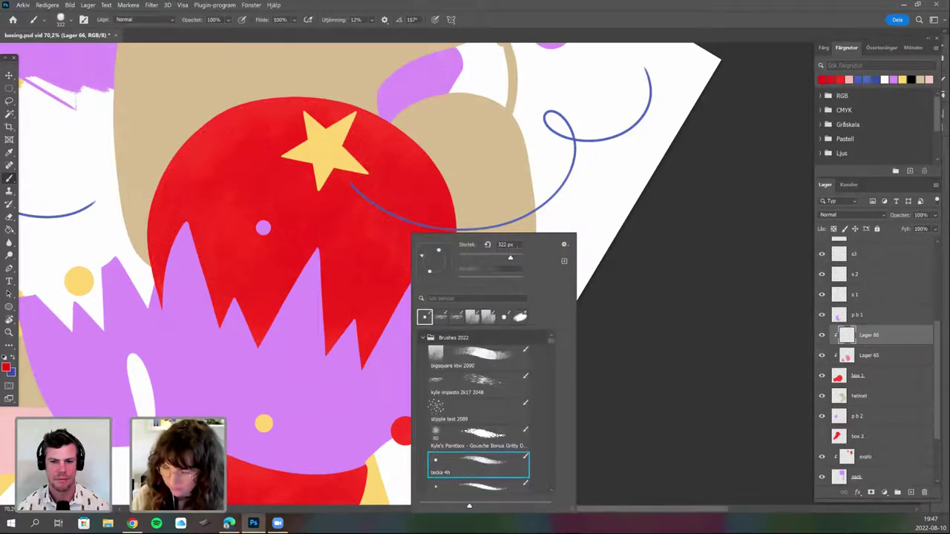
Draw deeper-red contour lines where the thumb meets the red glove, using the tecka 4h brush at 21 px.
{"action": "double_click", "coordinate": [506, 245]}
{"action": "type", "text": "21"}
{"action": "key", "text": "Return"}
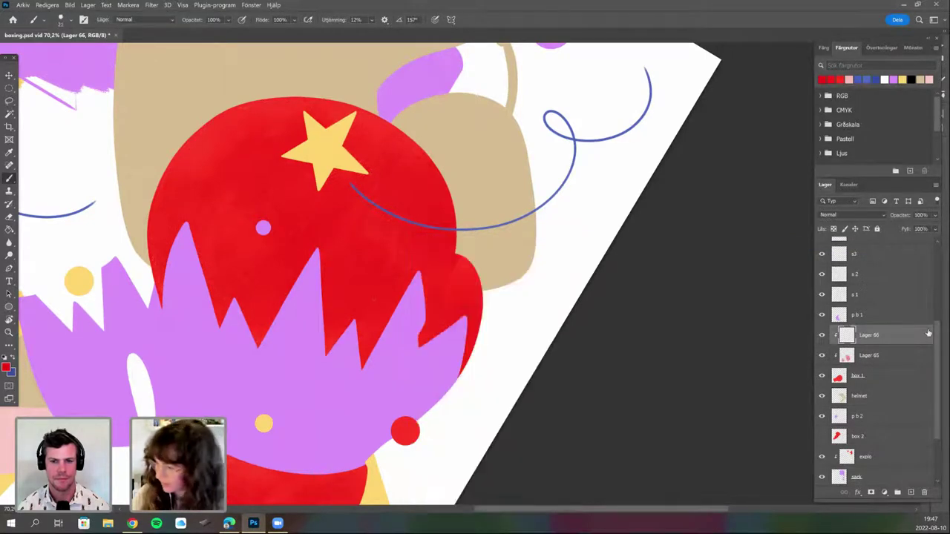
{"action": "scroll", "coordinate": [936, 318], "scroll_direction": "up", "scroll_amount": 5}
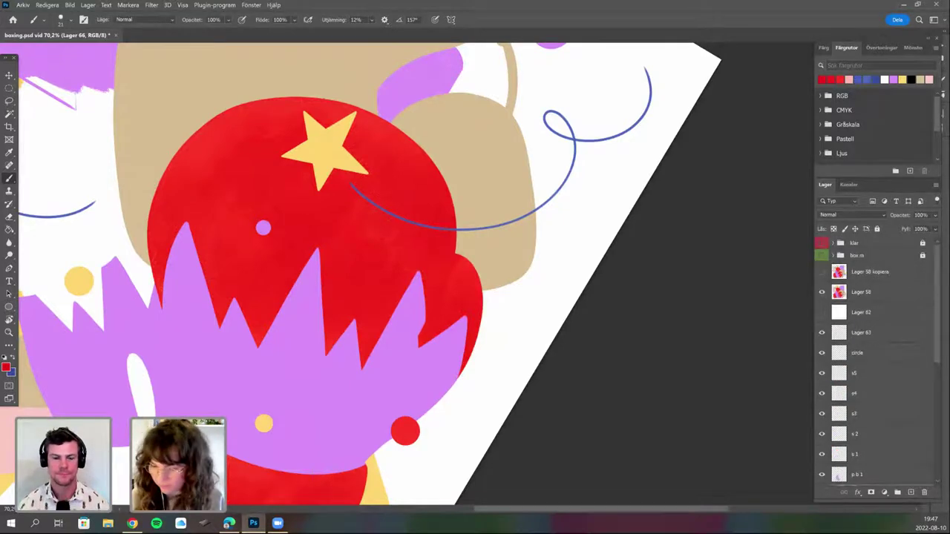
{"action": "left_click_drag", "start_coordinate": [441, 263], "coordinate": [733, 179]}
{"action": "key", "text": "n"}
{"action": "left_click", "coordinate": [342, 405]}
{"action": "key", "text": "Return"}
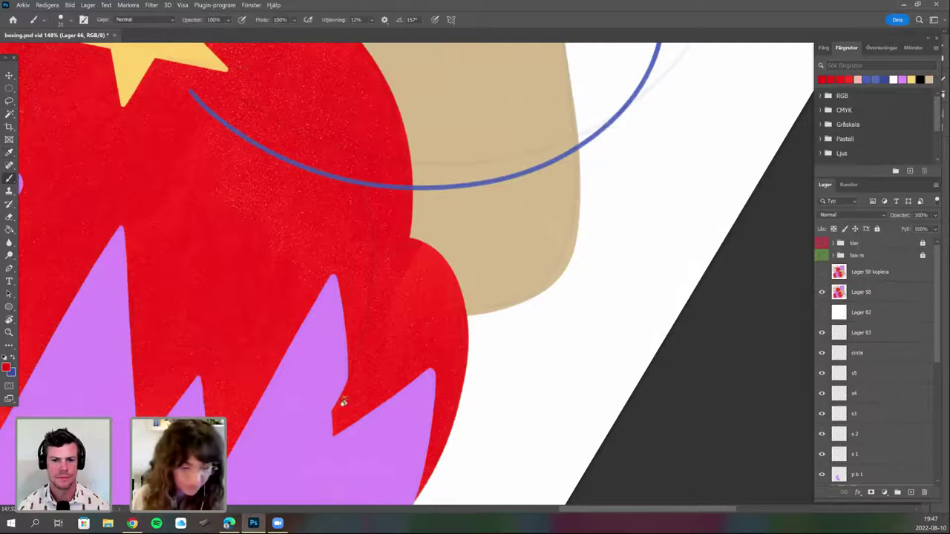
{"action": "key", "text": "r"}
{"action": "left_click_drag", "start_coordinate": [579, 312], "coordinate": [585, 257]}
{"action": "key", "text": "b"}
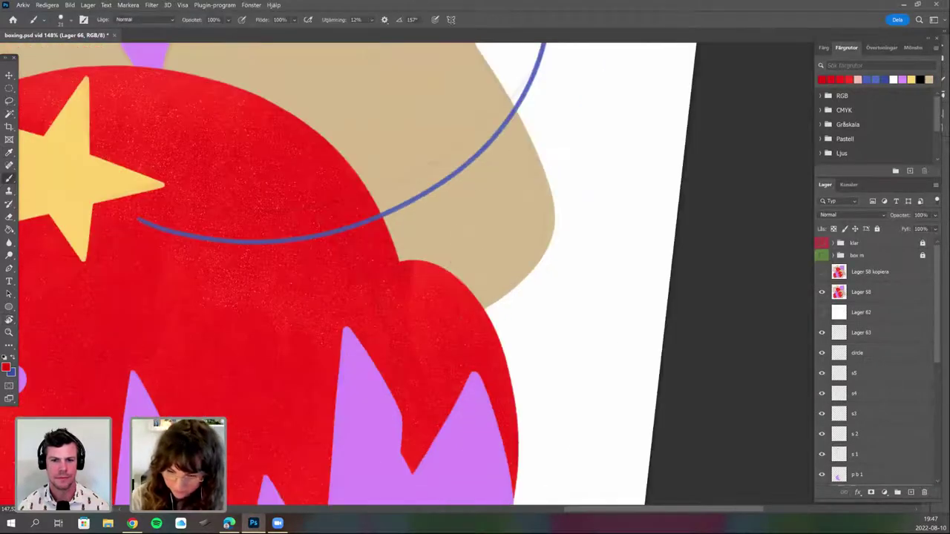
{"action": "left_click_drag", "start_coordinate": [348, 256], "coordinate": [403, 415]}
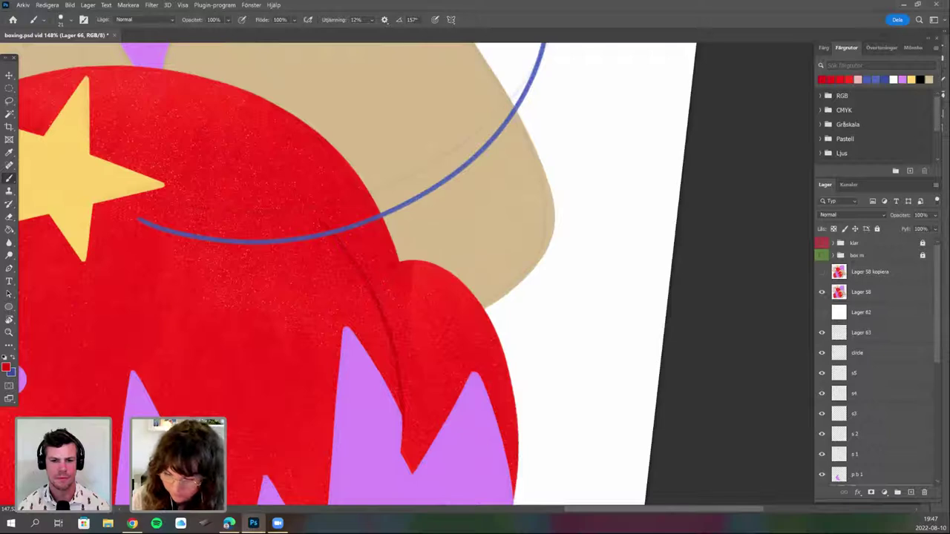
{"action": "left_click_drag", "start_coordinate": [399, 263], "coordinate": [374, 291]}
{"action": "left_click_drag", "start_coordinate": [444, 403], "coordinate": [520, 363]}
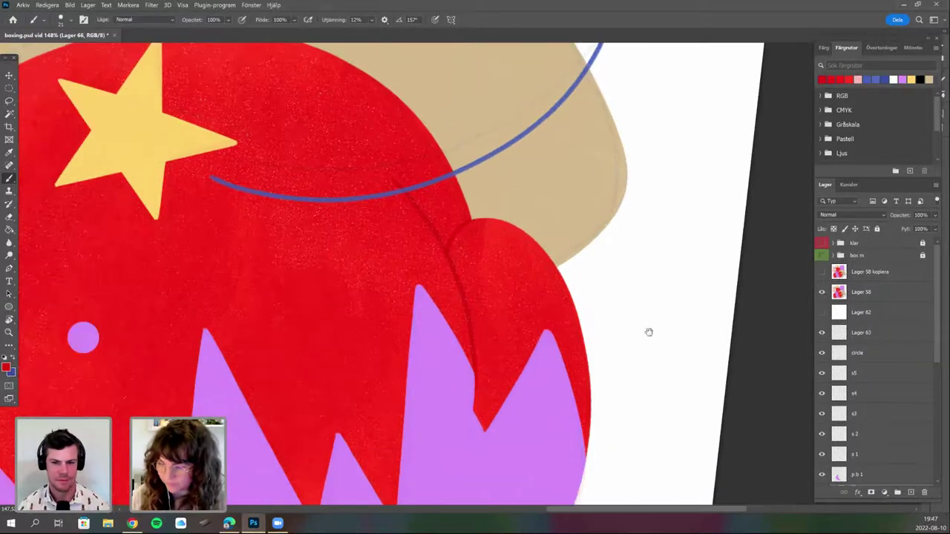
Draw deeper-red contour lines along the fold and lower hem of the glove's red cuff.
{"action": "scroll", "coordinate": [636, 340], "scroll_direction": "down", "scroll_amount": 5}
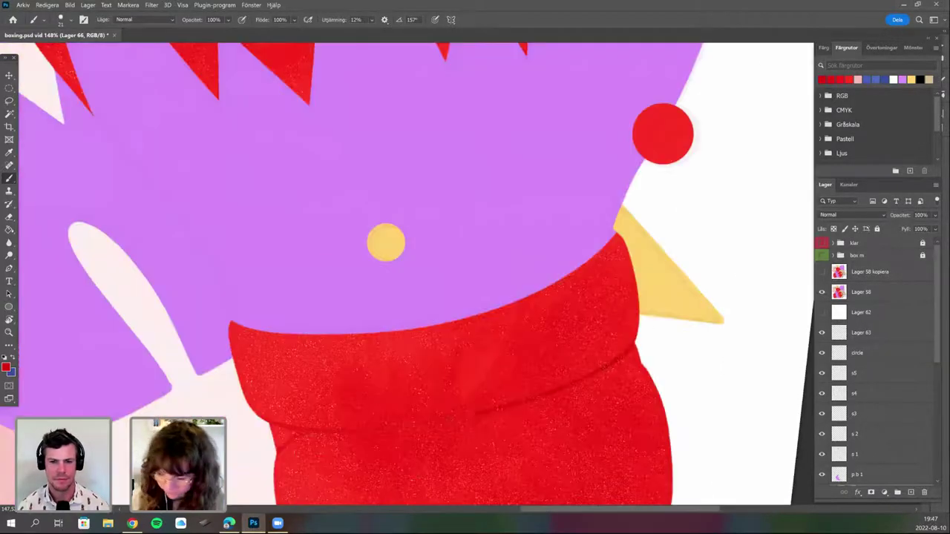
{"action": "mouse_move", "coordinate": [475, 415]}
{"action": "left_mouse_down"}
{"action": "mouse_move", "coordinate": [381, 429]}
{"action": "mouse_move", "coordinate": [272, 425]}
{"action": "left_mouse_up"}
{"action": "left_click_drag", "start_coordinate": [447, 309], "coordinate": [437, 277]}
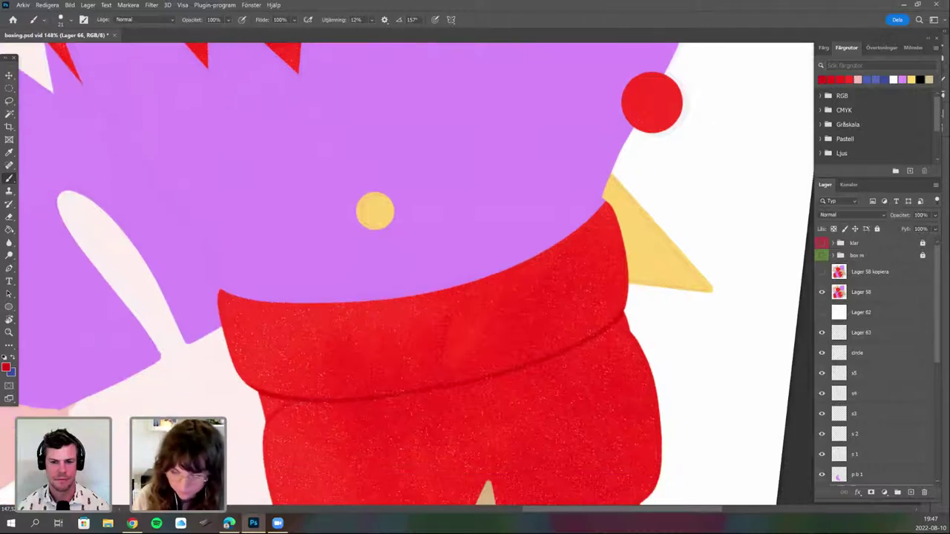
{"action": "scroll", "coordinate": [241, 392], "scroll_direction": "down", "scroll_amount": 2}
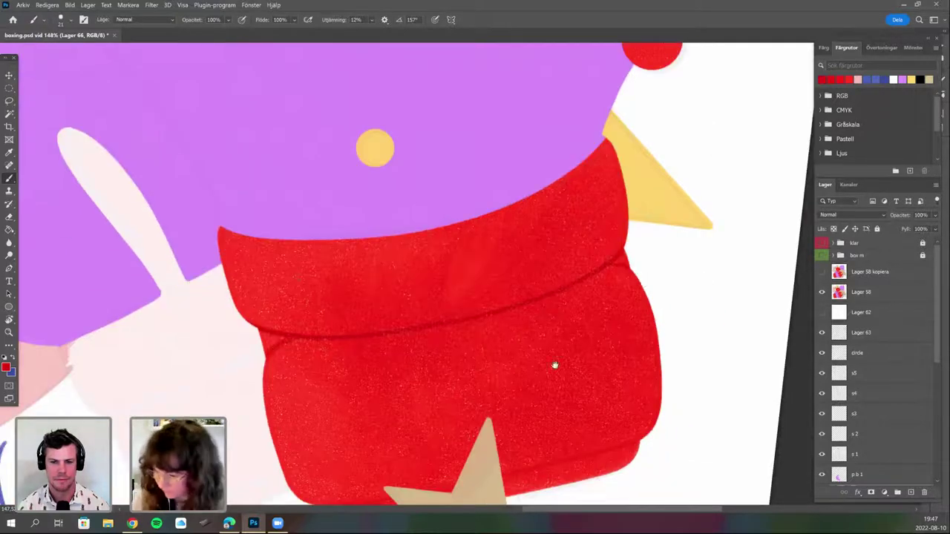
{"action": "left_click_drag", "start_coordinate": [521, 239], "coordinate": [511, 207]}
{"action": "mouse_move", "coordinate": [306, 362]}
{"action": "left_mouse_down"}
{"action": "mouse_move", "coordinate": [275, 248]}
{"action": "mouse_move", "coordinate": [440, 343]}
{"action": "mouse_move", "coordinate": [600, 300]}
{"action": "mouse_move", "coordinate": [415, 344]}
{"action": "mouse_move", "coordinate": [266, 362]}
{"action": "left_mouse_up"}
{"action": "key", "text": "ctrl+z"}
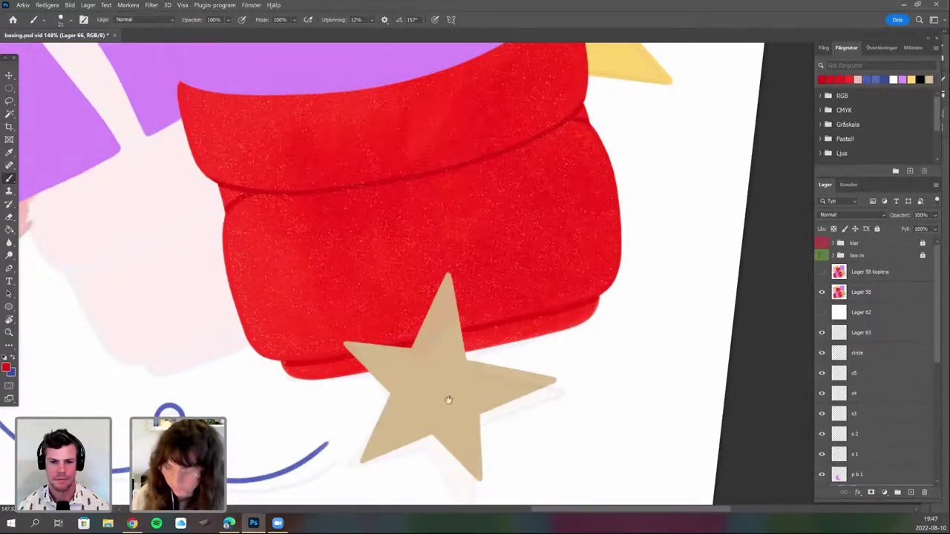
{"action": "left_click_drag", "start_coordinate": [444, 216], "coordinate": [432, 230]}
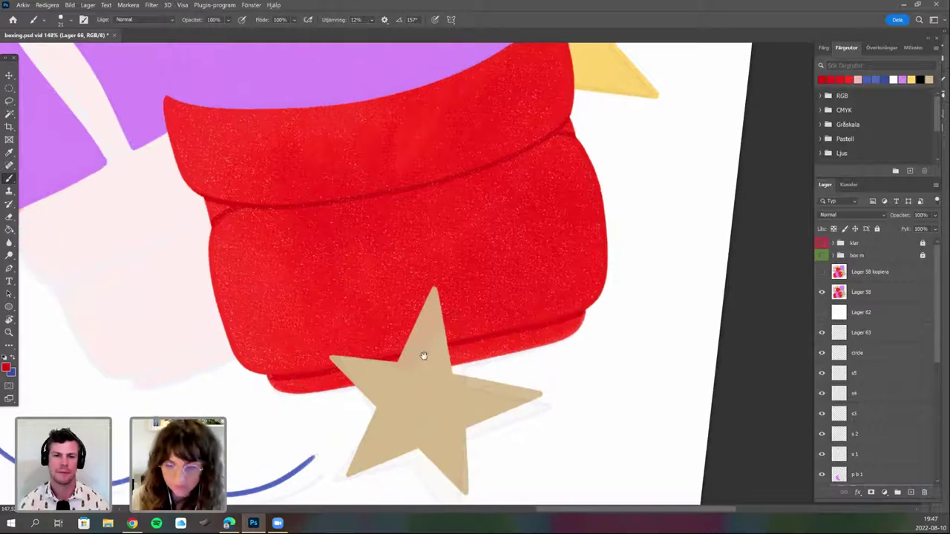
Hide the reference layer Lager 58 and add a new layer clipped above Lager 66.
{"action": "scroll", "coordinate": [420, 403], "scroll_direction": "down", "scroll_amount": 5}
{"action": "left_click", "coordinate": [822, 292]}
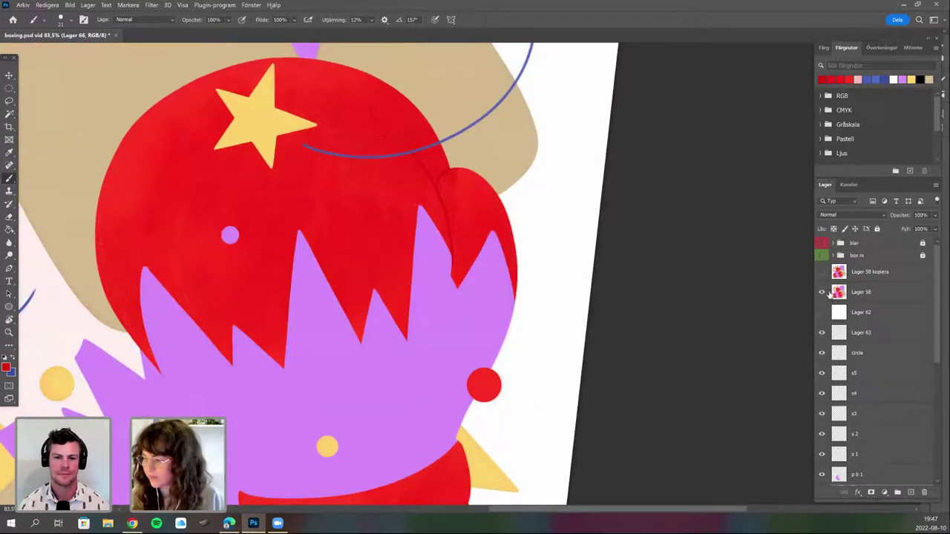
{"action": "left_click_drag", "start_coordinate": [481, 382], "coordinate": [464, 424]}
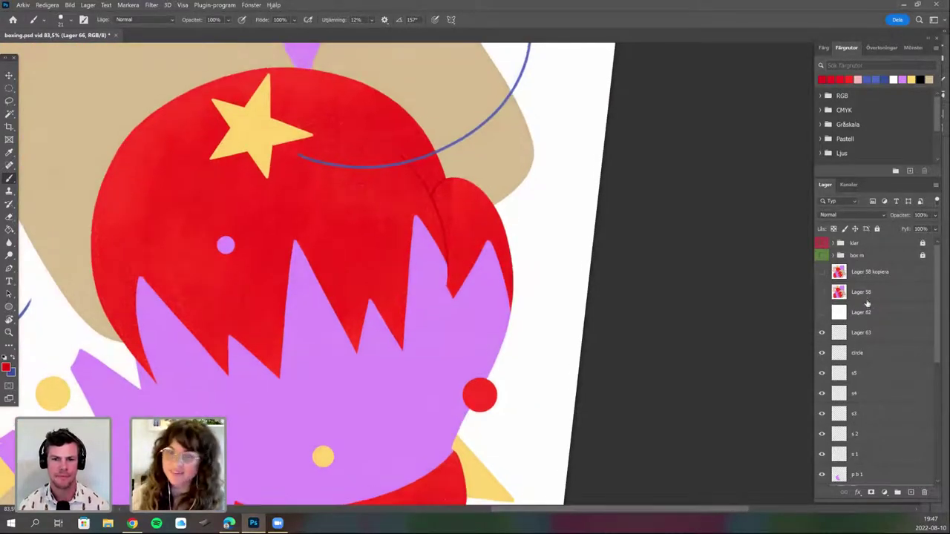
{"action": "left_click_drag", "start_coordinate": [936, 349], "coordinate": [934, 409]}
{"action": "scroll", "coordinate": [875, 363], "scroll_direction": "down", "scroll_amount": 3}
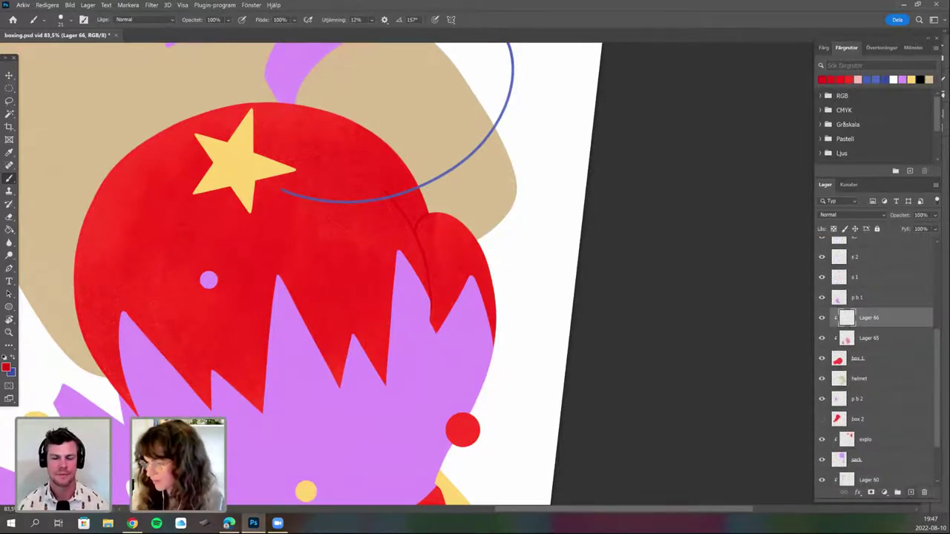
{"action": "left_click", "coordinate": [911, 492]}
{"action": "right_click", "coordinate": [885, 318]}
{"action": "left_click", "coordinate": [780, 244]}
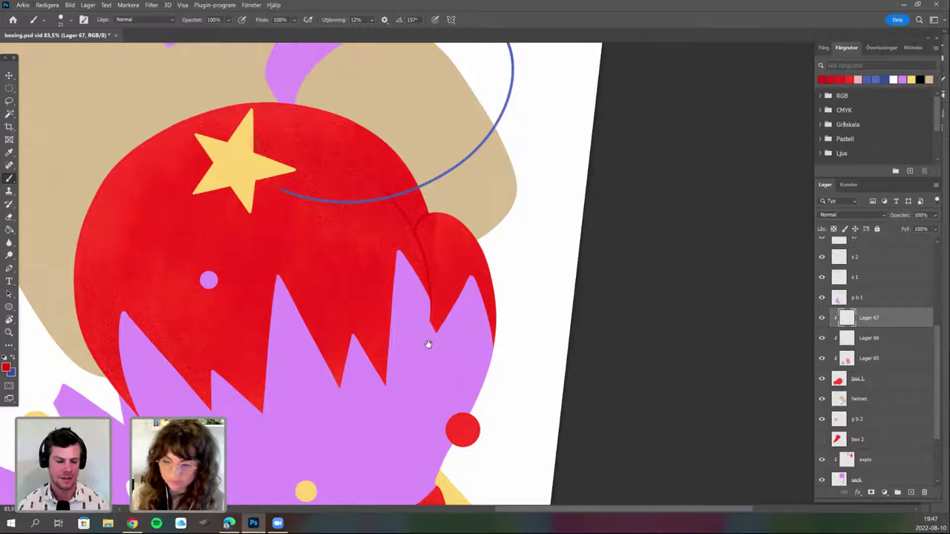
Choose the gouache supreme brush and enlarge it to 34 px.
{"action": "scroll", "coordinate": [428, 344], "scroll_direction": "up", "scroll_amount": 3}
{"action": "left_click_drag", "start_coordinate": [431, 309], "coordinate": [401, 277]}
{"action": "scroll", "coordinate": [409, 326], "scroll_direction": "up", "scroll_amount": 2}
{"action": "right_click", "coordinate": [498, 375]}
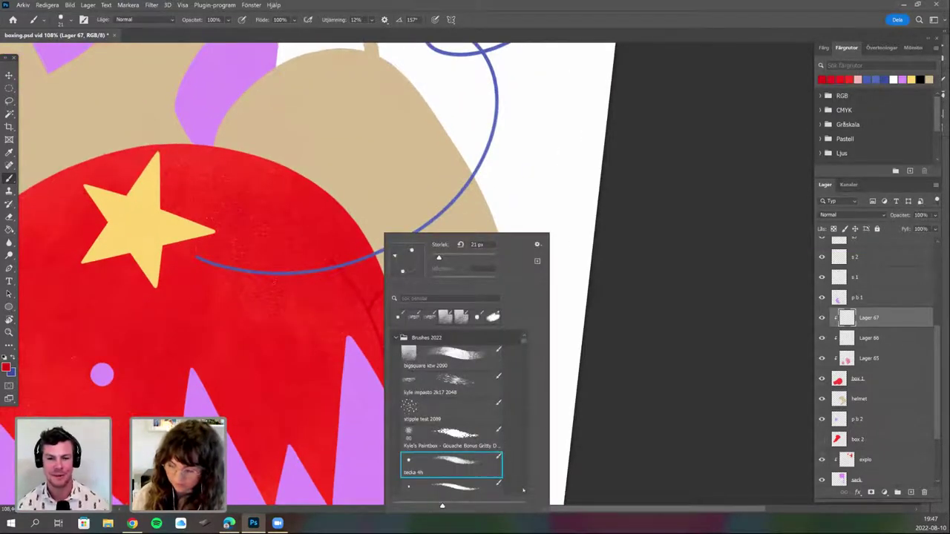
{"action": "scroll", "coordinate": [469, 454], "scroll_direction": "down", "scroll_amount": 3}
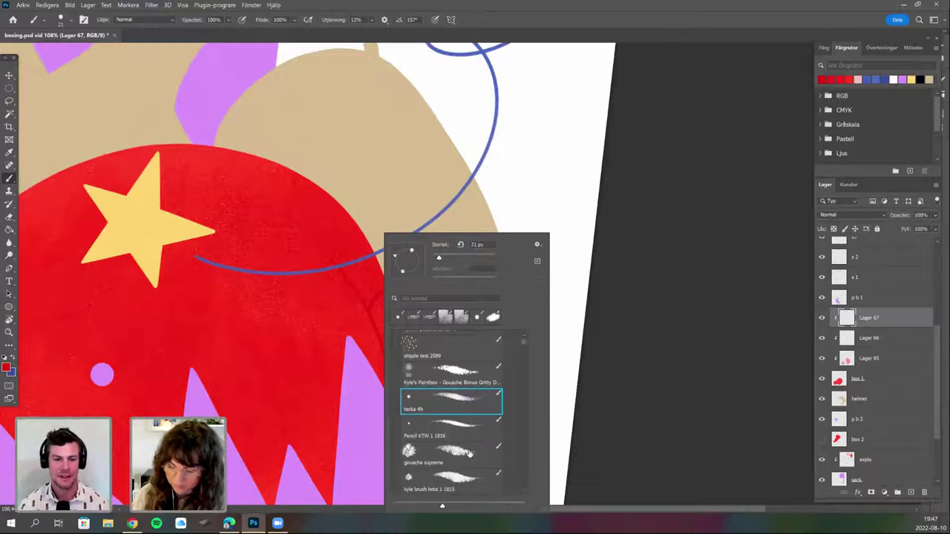
{"action": "left_click", "coordinate": [469, 453]}
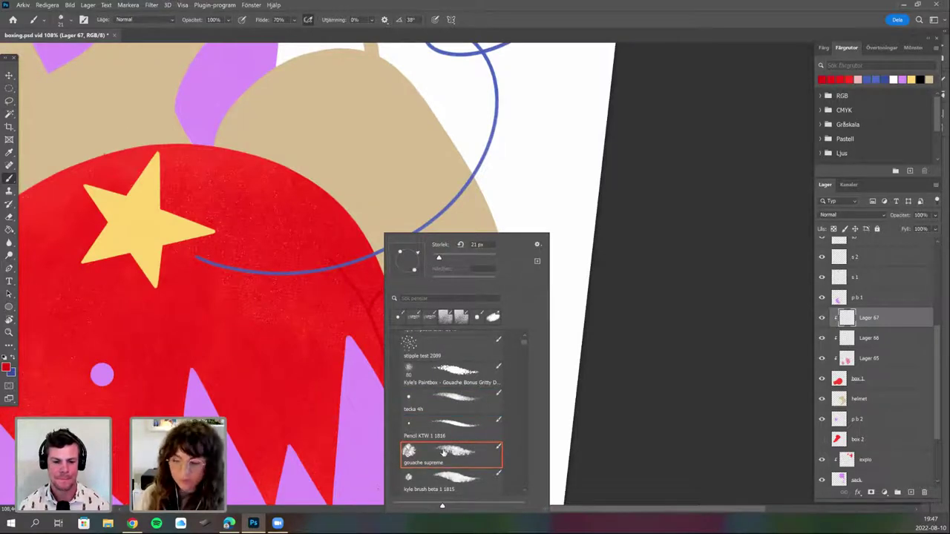
{"action": "left_click_drag", "start_coordinate": [438, 258], "coordinate": [440, 258]}
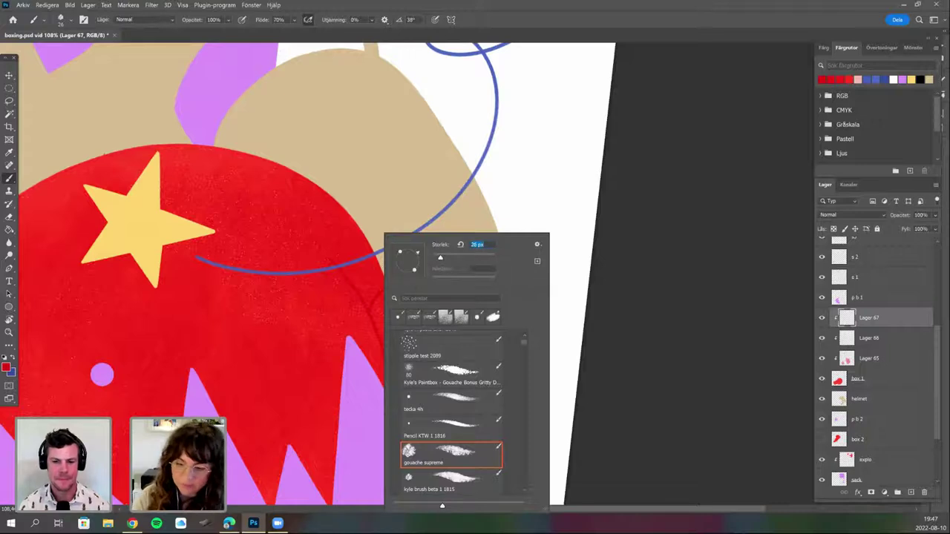
{"action": "key", "text": "Return"}
{"action": "right_click", "coordinate": [357, 297]}
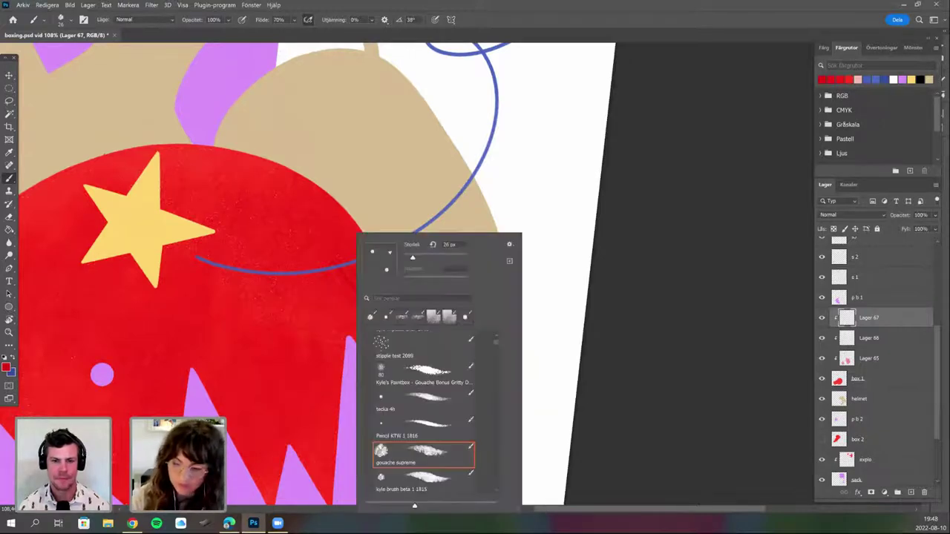
{"action": "key", "text": "Return"}
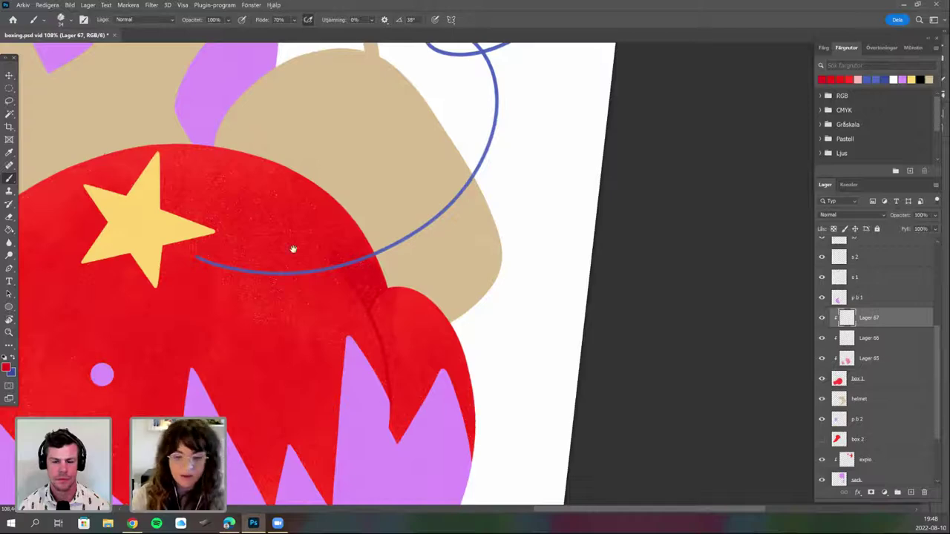
Paint gritty deeper-red shading on the glove's edge just above the thumb crease.
{"action": "left_click_drag", "start_coordinate": [422, 304], "coordinate": [495, 313]}
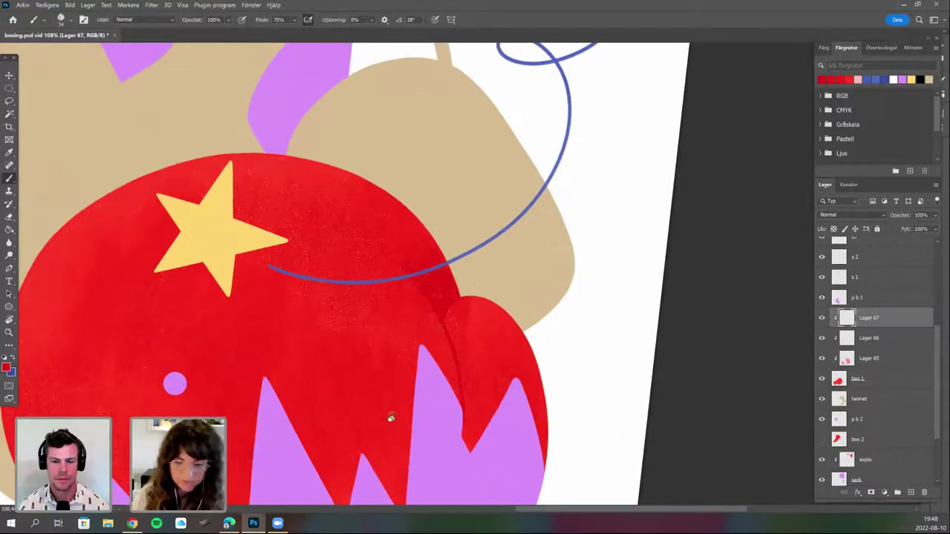
{"action": "key", "text": "r"}
{"action": "mouse_move", "coordinate": [574, 334]}
{"action": "left_mouse_down"}
{"action": "mouse_move", "coordinate": [579, 319]}
{"action": "mouse_move", "coordinate": [523, 163]}
{"action": "left_mouse_up"}
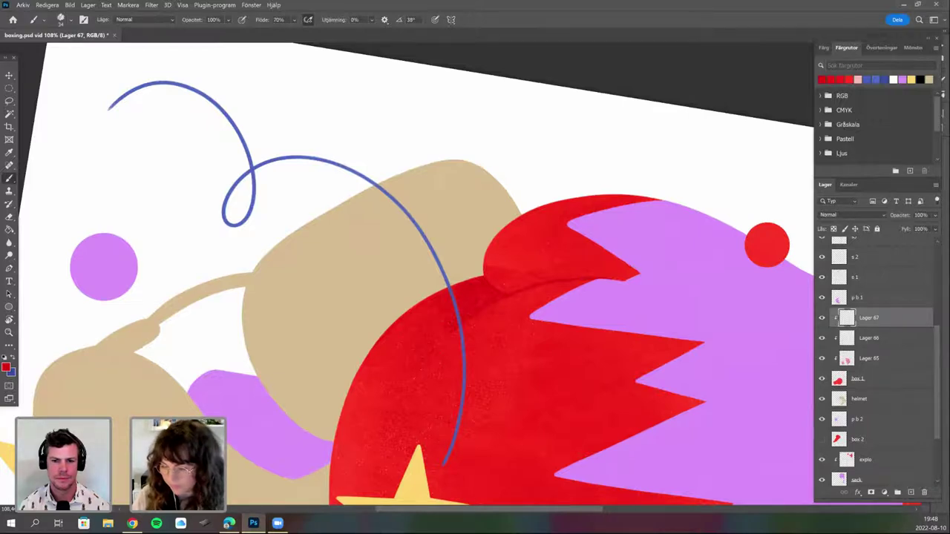
{"action": "key", "text": "r"}
{"action": "mouse_move", "coordinate": [417, 424]}
{"action": "left_mouse_down"}
{"action": "mouse_move", "coordinate": [557, 364]}
{"action": "mouse_move", "coordinate": [454, 355]}
{"action": "left_mouse_up"}
{"action": "key", "text": "r"}
{"action": "key", "text": "space"}
{"action": "left_click_drag", "start_coordinate": [436, 286], "coordinate": [469, 219]}
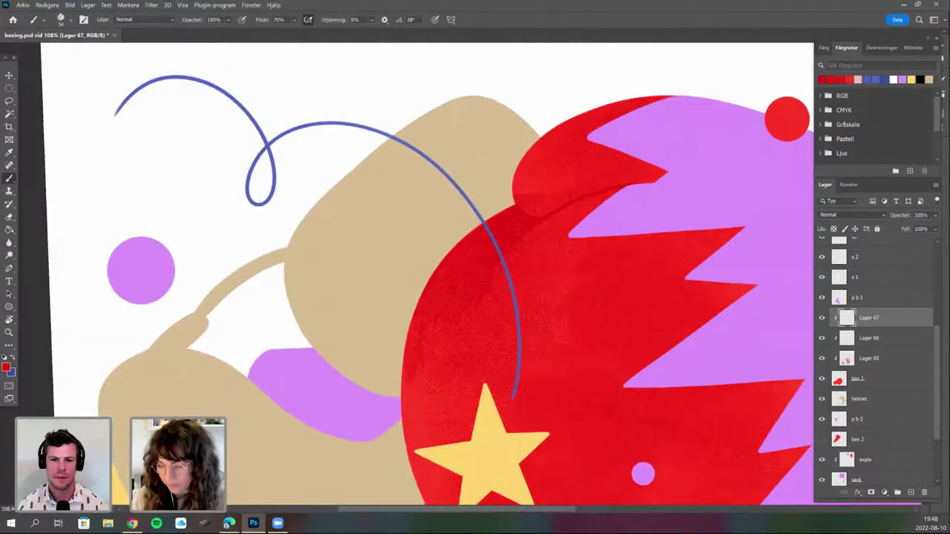
Extend the deeper-red gouache shading up along the glove's outer edge beside the beige shape.
{"action": "key", "text": "r"}
{"action": "mouse_move", "coordinate": [413, 403]}
{"action": "left_mouse_down"}
{"action": "mouse_move", "coordinate": [583, 314]}
{"action": "mouse_move", "coordinate": [339, 443]}
{"action": "mouse_move", "coordinate": [373, 185]}
{"action": "left_mouse_up"}
{"action": "key", "text": "r"}
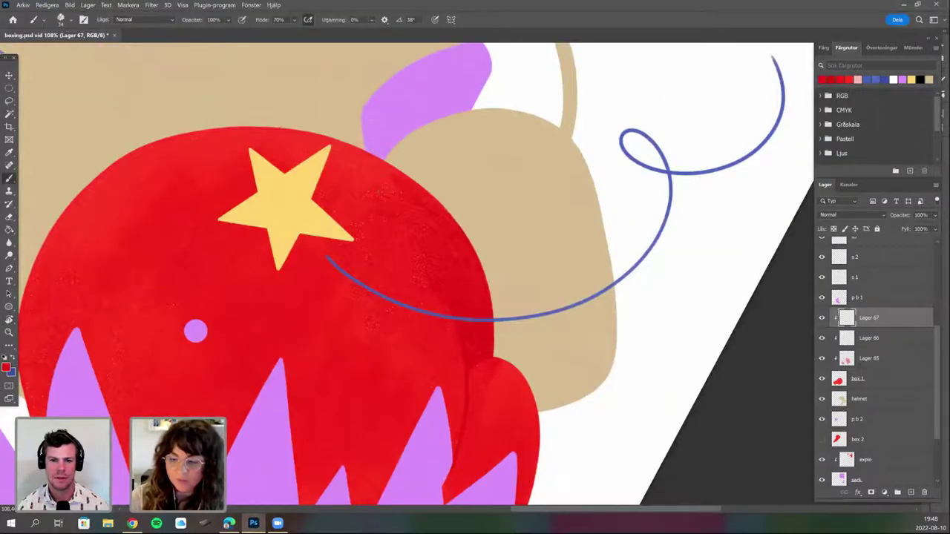
{"action": "key", "text": "r"}
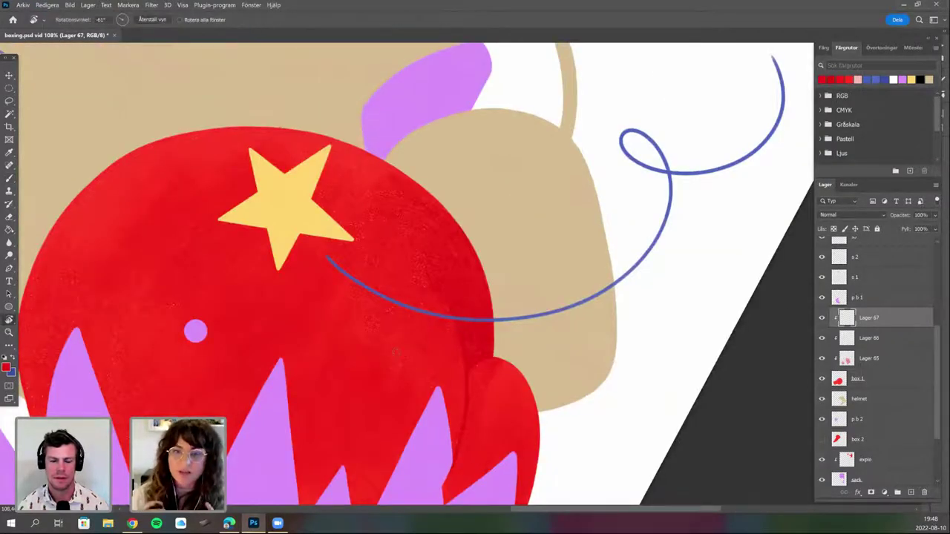
{"action": "left_click_drag", "start_coordinate": [396, 354], "coordinate": [362, 301]}
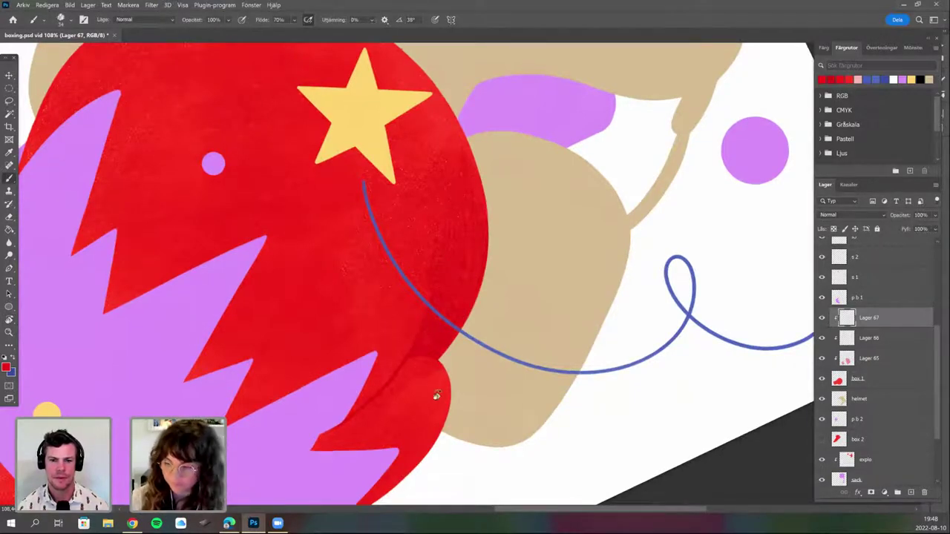
{"action": "scroll", "coordinate": [428, 231], "scroll_direction": "down", "scroll_amount": 3}
{"action": "key", "text": "r"}
{"action": "left_click_drag", "start_coordinate": [427, 231], "coordinate": [406, 262]}
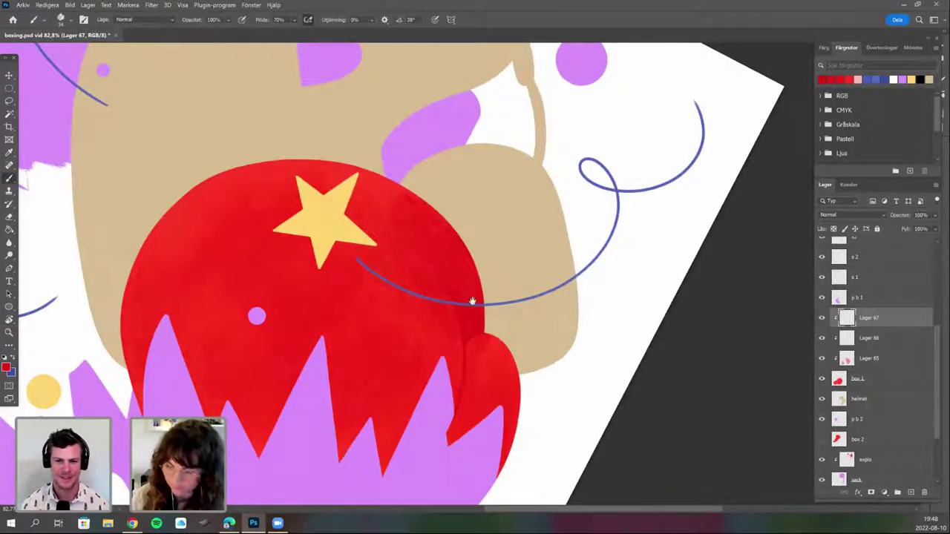
{"action": "left_click_drag", "start_coordinate": [473, 301], "coordinate": [457, 239]}
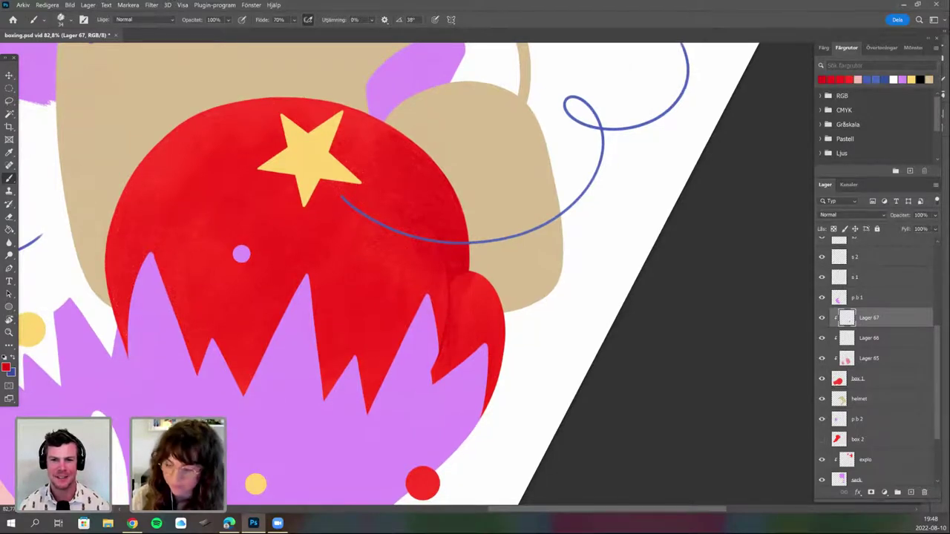
Shade the thumb with deeper red along its crease next to the purple spikes.
{"action": "key", "text": "r"}
{"action": "left_click_drag", "start_coordinate": [531, 358], "coordinate": [537, 354]}
{"action": "left_click_drag", "start_coordinate": [509, 299], "coordinate": [512, 249]}
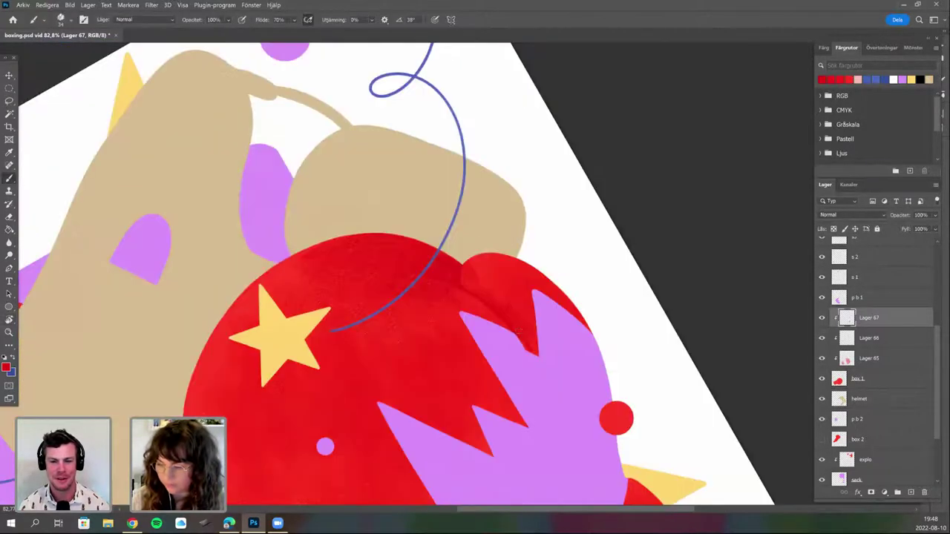
{"action": "key", "text": "r"}
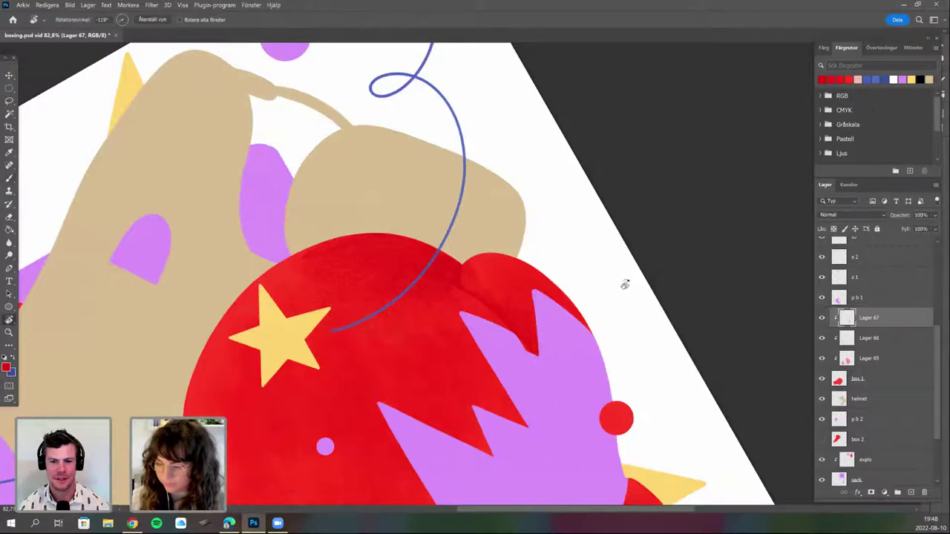
{"action": "mouse_move", "coordinate": [510, 217]}
{"action": "left_mouse_down"}
{"action": "mouse_move", "coordinate": [494, 208]}
{"action": "mouse_move", "coordinate": [408, 223]}
{"action": "left_mouse_up"}
{"action": "scroll", "coordinate": [454, 212], "scroll_direction": "up", "scroll_amount": 2}
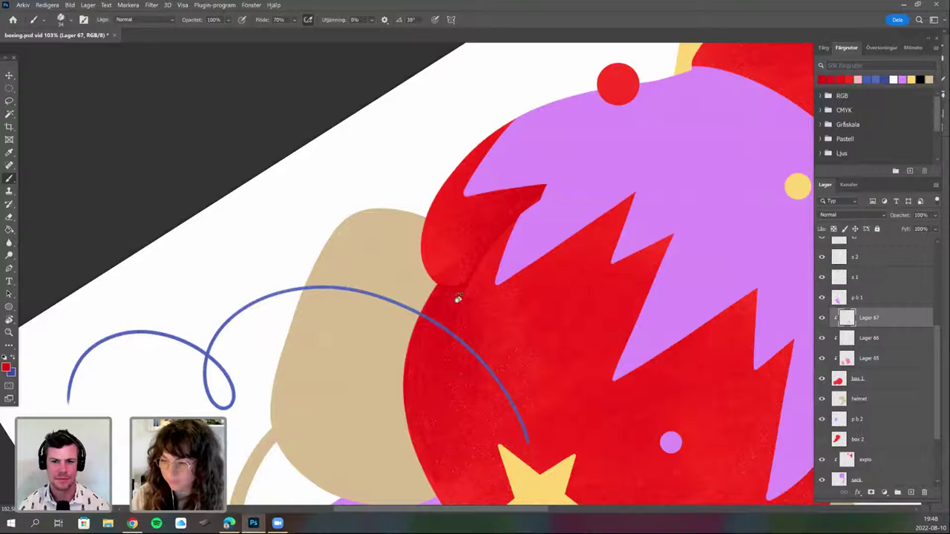
Build up grainy deeper-red shading from the crease across the thumb, blending it toward the thumb's rounded tip.
{"action": "key", "text": "r"}
{"action": "left_click_drag", "start_coordinate": [451, 256], "coordinate": [449, 271]}
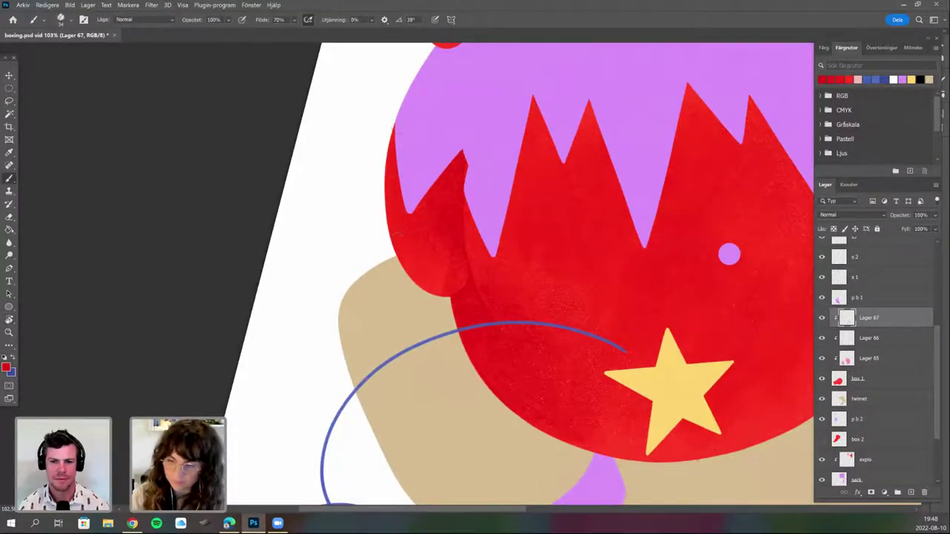
{"action": "key", "text": "r"}
{"action": "mouse_move", "coordinate": [582, 330]}
{"action": "left_mouse_down"}
{"action": "mouse_move", "coordinate": [552, 326]}
{"action": "mouse_move", "coordinate": [434, 239]}
{"action": "mouse_move", "coordinate": [454, 236]}
{"action": "left_mouse_up"}
{"action": "key", "text": "r"}
{"action": "left_click_drag", "start_coordinate": [409, 372], "coordinate": [422, 350]}
{"action": "key", "text": "b"}
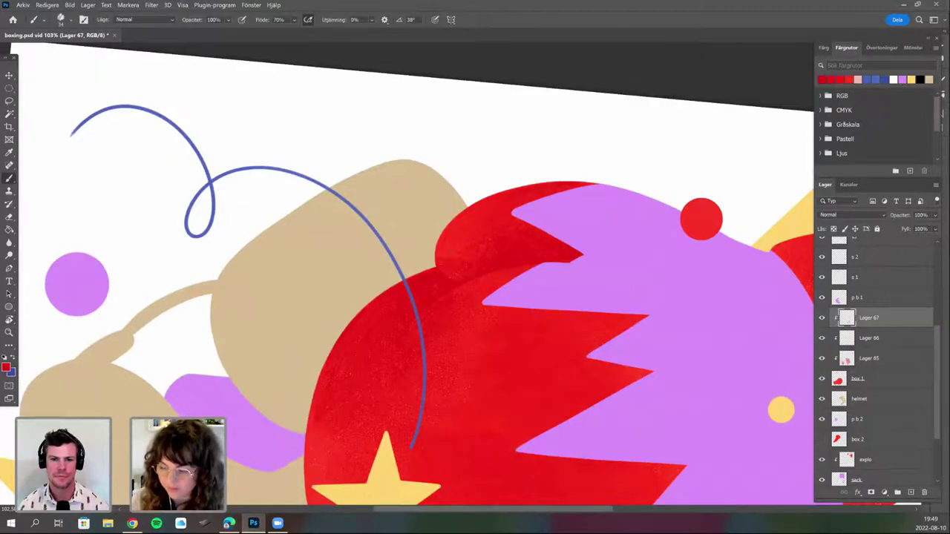
{"action": "key", "text": "r"}
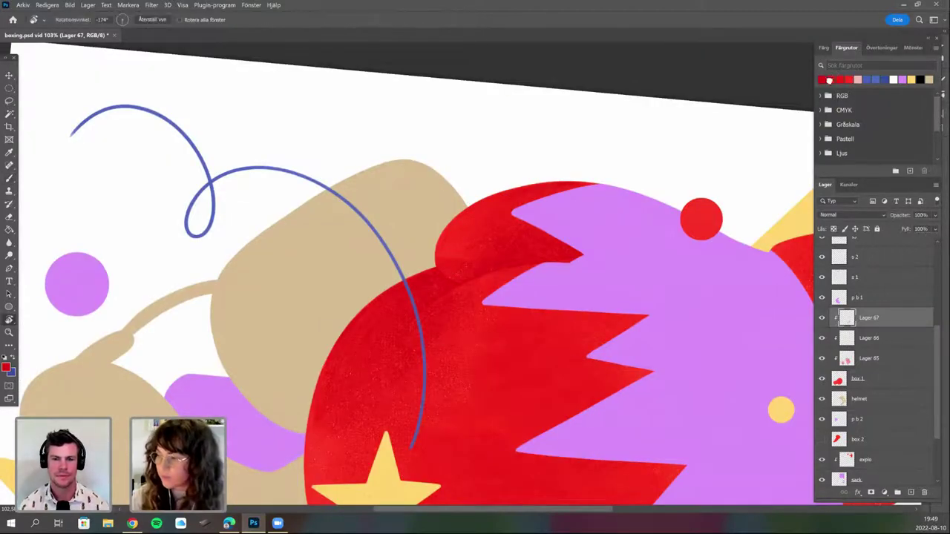
Refine the grainy deeper-red shading along the crease where the thumb meets the glove body.
{"action": "left_click_drag", "start_coordinate": [447, 374], "coordinate": [364, 302]}
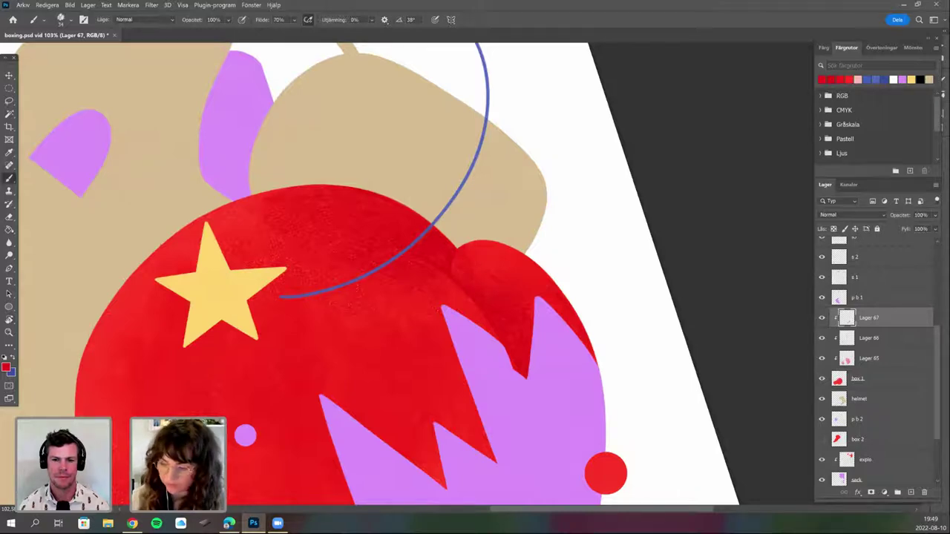
{"action": "key", "text": "r"}
{"action": "mouse_move", "coordinate": [460, 392]}
{"action": "left_mouse_down"}
{"action": "mouse_move", "coordinate": [490, 314]}
{"action": "mouse_move", "coordinate": [448, 322]}
{"action": "left_mouse_up"}
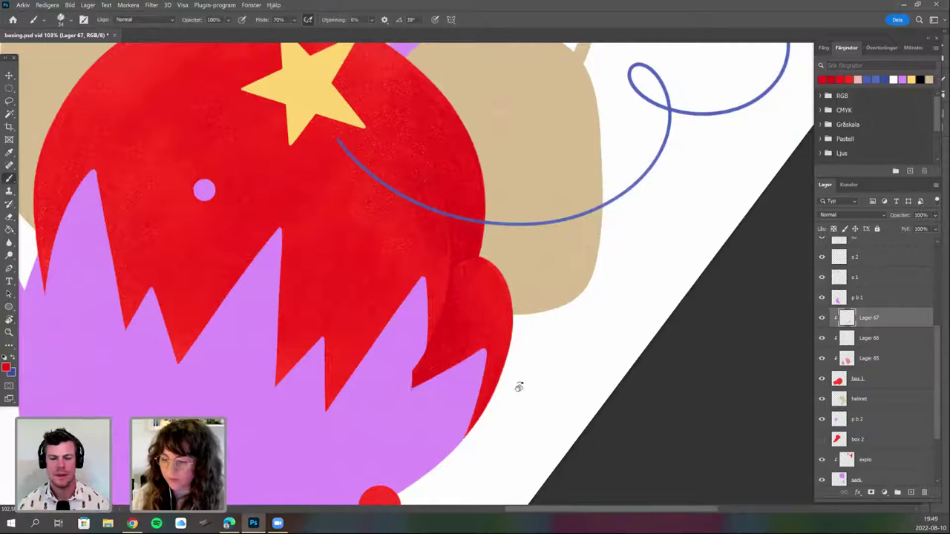
{"action": "key", "text": "r"}
{"action": "left_click_drag", "start_coordinate": [529, 355], "coordinate": [555, 321]}
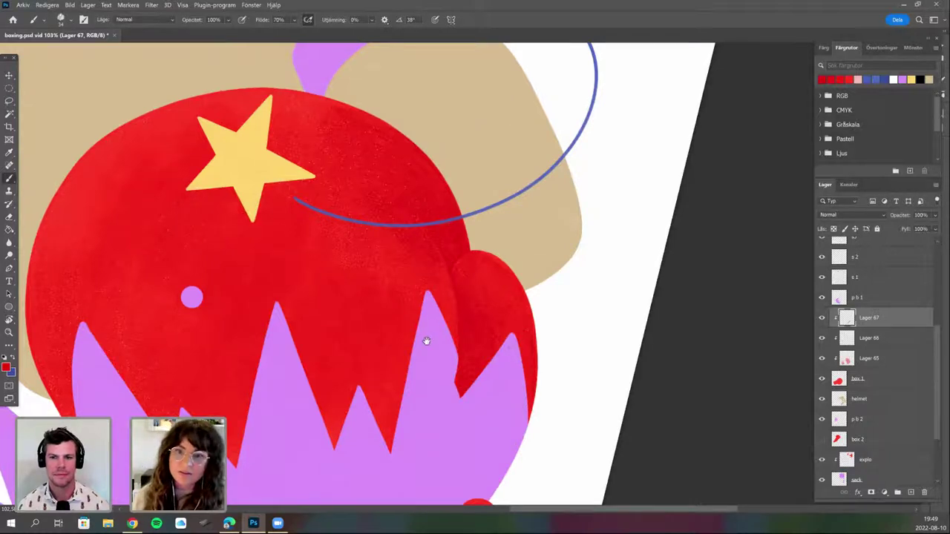
{"action": "left_click_drag", "start_coordinate": [427, 341], "coordinate": [366, 317]}
{"action": "left_click_drag", "start_coordinate": [372, 429], "coordinate": [329, 396]}
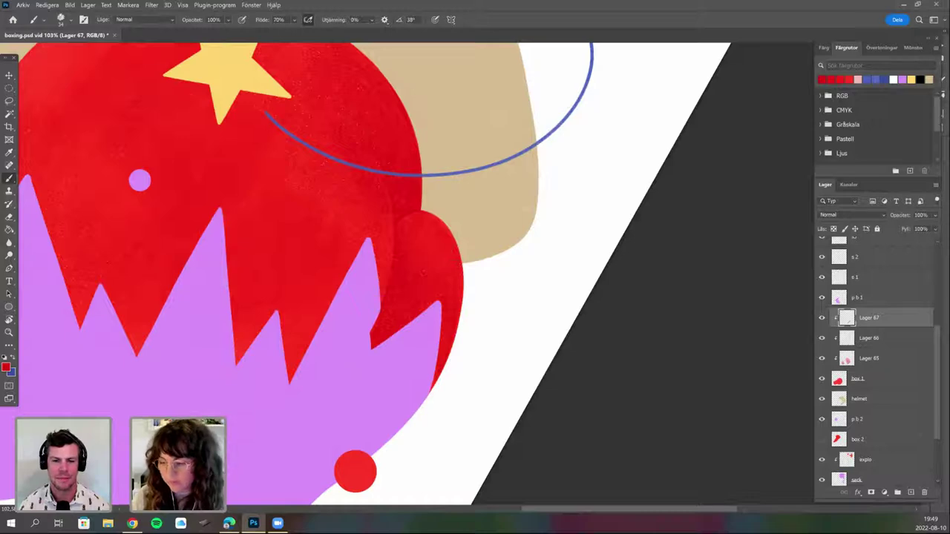
Examine the glove's red shading from several rotated angles, from the thumb across to the yellow star.
{"action": "key", "text": "r"}
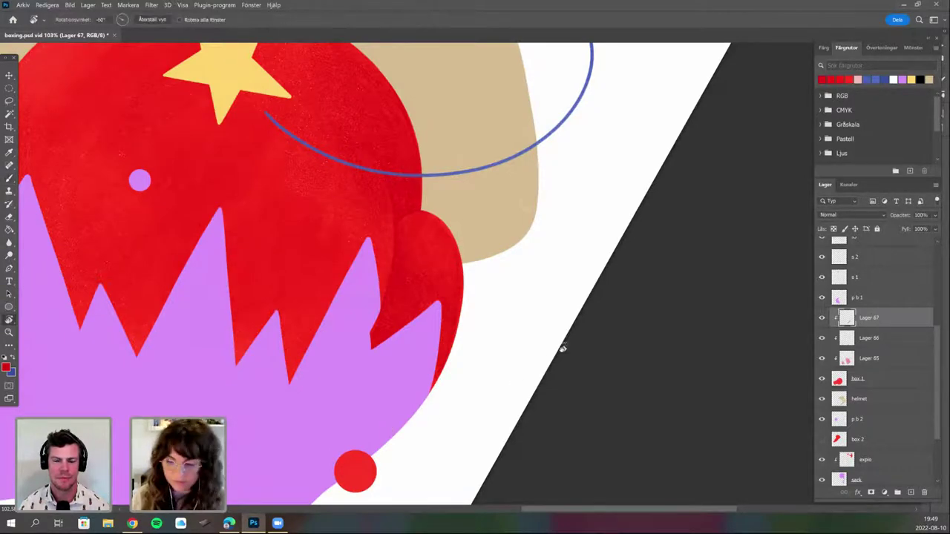
{"action": "mouse_move", "coordinate": [561, 332]}
{"action": "left_mouse_down"}
{"action": "mouse_move", "coordinate": [575, 279]}
{"action": "mouse_move", "coordinate": [535, 185]}
{"action": "left_mouse_up"}
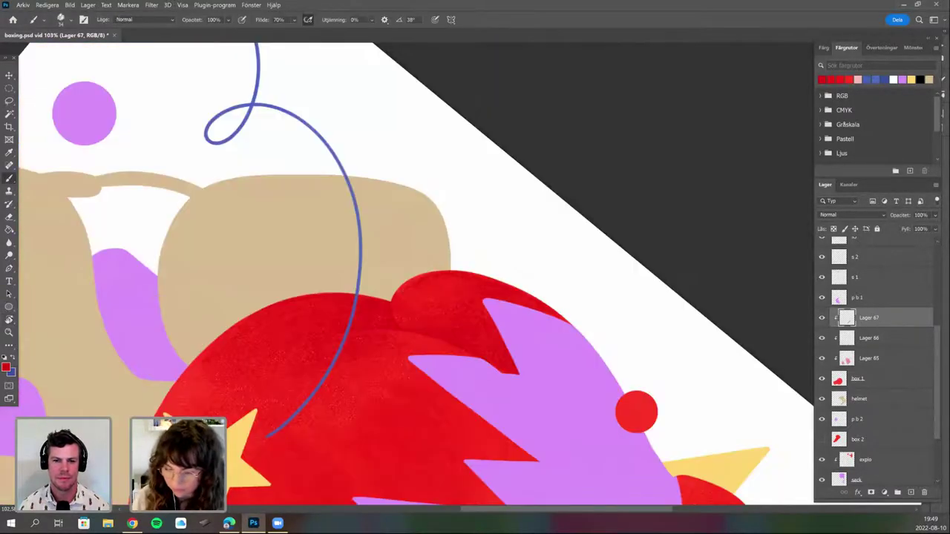
{"action": "key", "text": "r"}
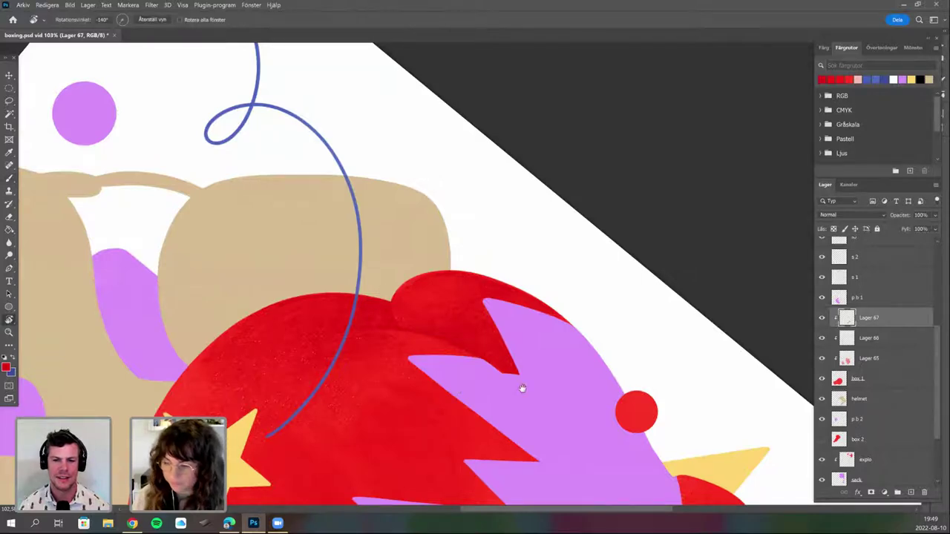
{"action": "left_click_drag", "start_coordinate": [522, 388], "coordinate": [577, 182]}
{"action": "scroll", "coordinate": [441, 269], "scroll_direction": "down", "scroll_amount": 2}
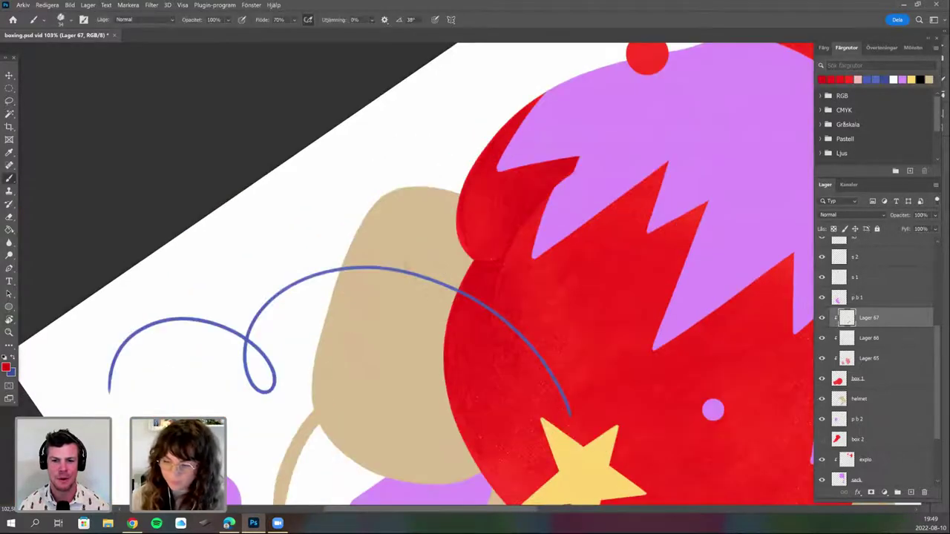
{"action": "left_click_drag", "start_coordinate": [505, 416], "coordinate": [461, 276]}
{"action": "key", "text": "r"}
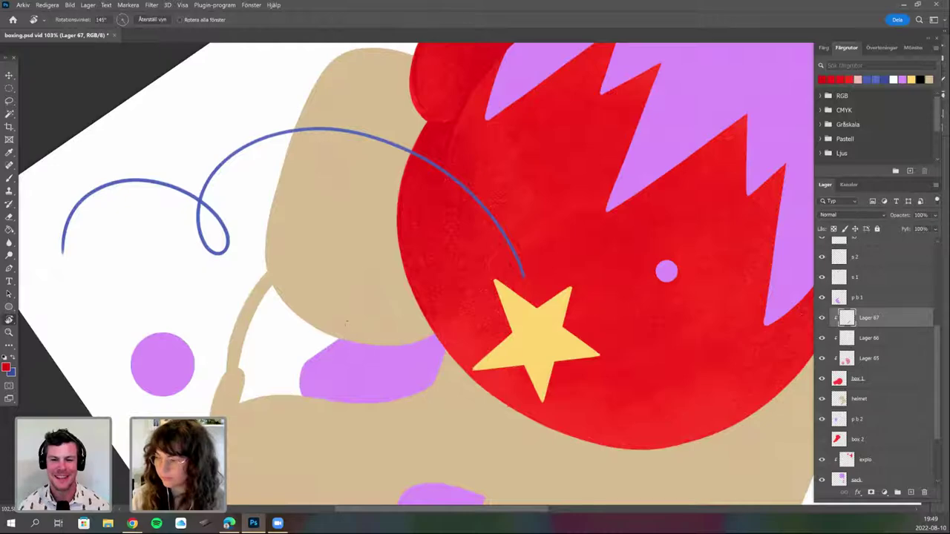
{"action": "left_click_drag", "start_coordinate": [342, 335], "coordinate": [333, 313]}
{"action": "left_click_drag", "start_coordinate": [461, 271], "coordinate": [416, 193]}
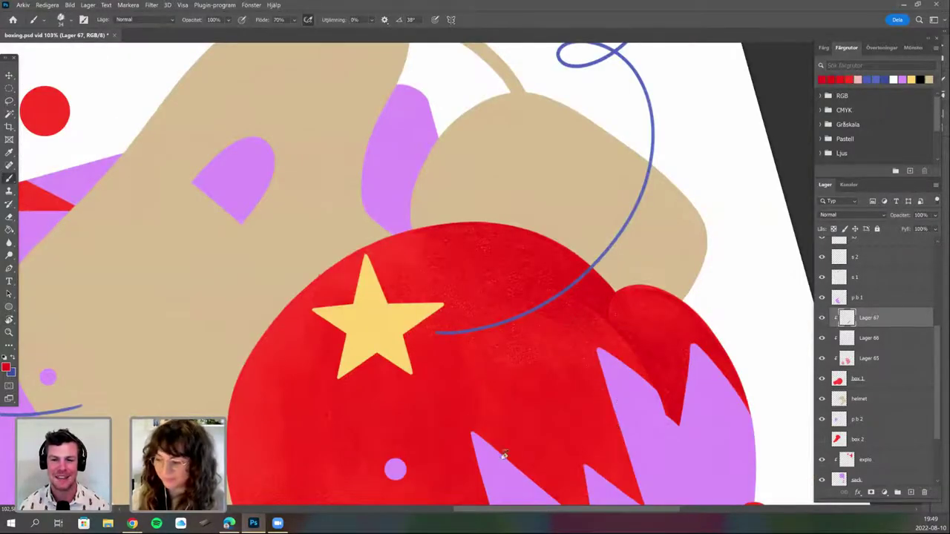
Shade the red points between the purple spikes nearest the thumb with deeper red.
{"action": "key", "text": "r"}
{"action": "left_click_drag", "start_coordinate": [453, 343], "coordinate": [422, 333]}
{"action": "mouse_move", "coordinate": [445, 357]}
{"action": "left_mouse_down"}
{"action": "mouse_move", "coordinate": [373, 246]}
{"action": "mouse_move", "coordinate": [401, 249]}
{"action": "left_mouse_up"}
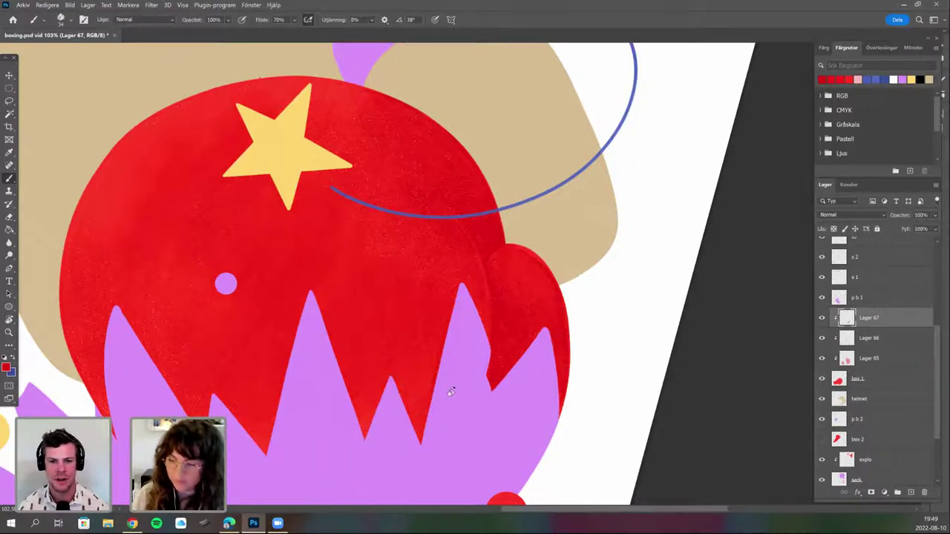
{"action": "left_click_drag", "start_coordinate": [498, 406], "coordinate": [513, 365]}
{"action": "left_click_drag", "start_coordinate": [438, 343], "coordinate": [464, 335]}
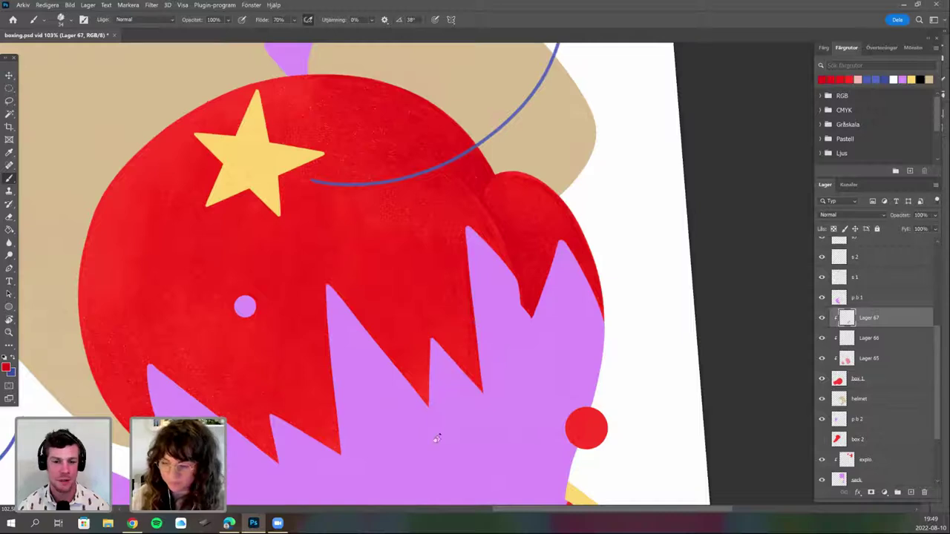
{"action": "left_click_drag", "start_coordinate": [454, 335], "coordinate": [428, 328]}
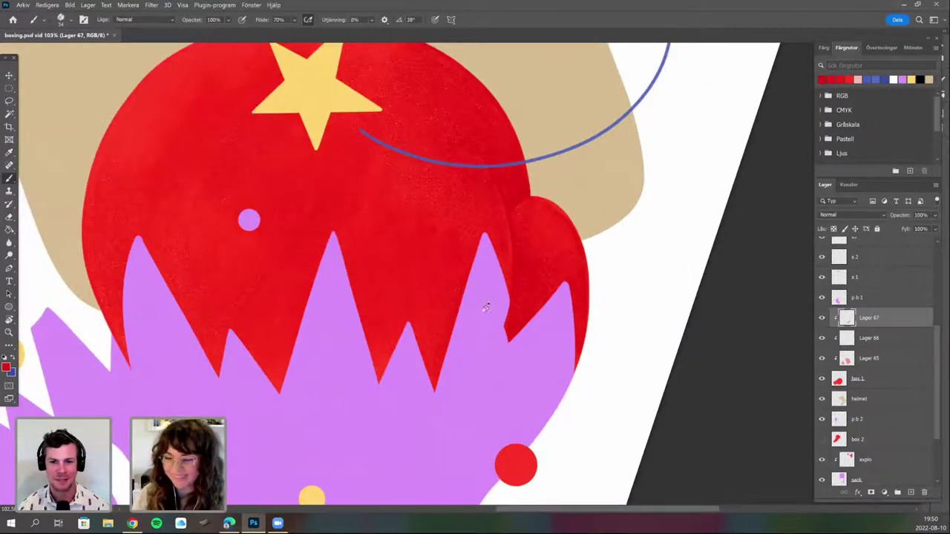
Build up grainy deeper-red texture on the glove body around the spikes closest to the thumb.
{"action": "key", "text": "r"}
{"action": "mouse_move", "coordinate": [334, 370]}
{"action": "left_mouse_down"}
{"action": "mouse_move", "coordinate": [460, 275]}
{"action": "mouse_move", "coordinate": [390, 378]}
{"action": "left_mouse_up"}
{"action": "key", "text": "b"}
{"action": "scroll", "coordinate": [468, 326], "scroll_direction": "down", "scroll_amount": 3}
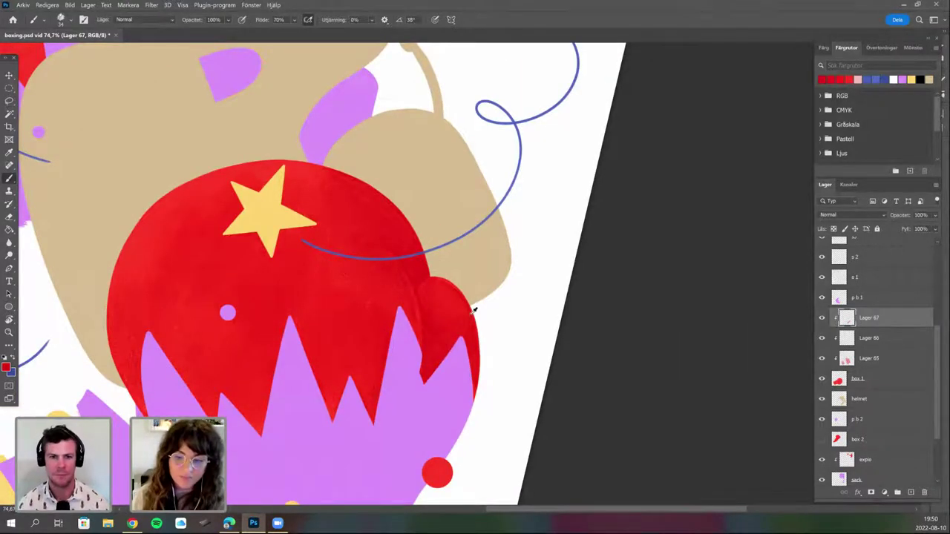
{"action": "left_click_drag", "start_coordinate": [471, 312], "coordinate": [517, 282]}
{"action": "scroll", "coordinate": [481, 282], "scroll_direction": "up", "scroll_amount": 1}
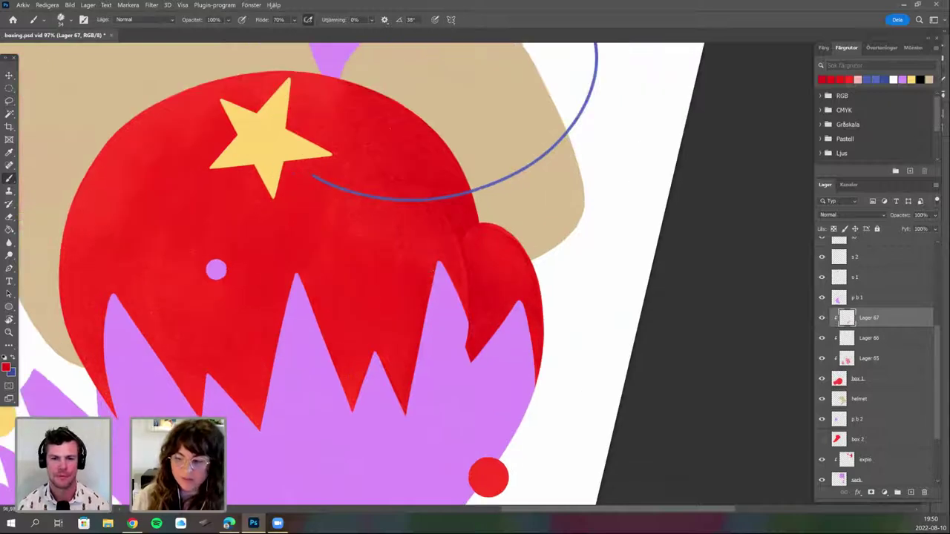
{"action": "scroll", "coordinate": [434, 272], "scroll_direction": "up", "scroll_amount": 1}
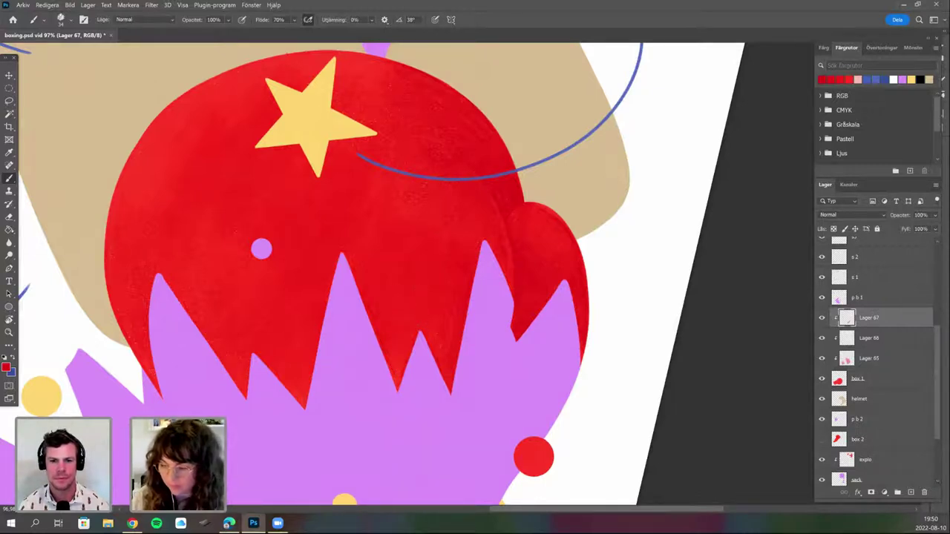
Deepen the red in the tips between the middle purple spikes on the glove.
{"action": "key", "text": "r"}
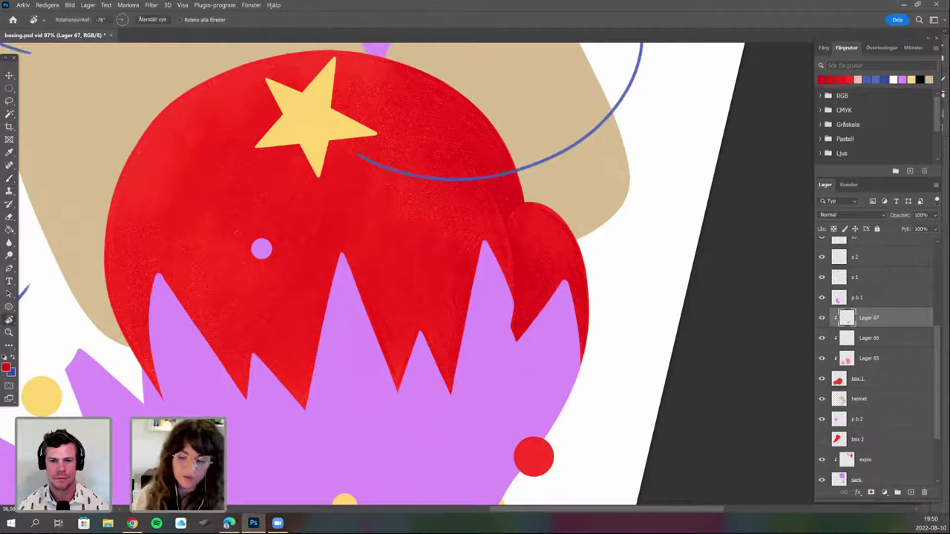
{"action": "left_click_drag", "start_coordinate": [355, 410], "coordinate": [427, 442]}
{"action": "key", "text": "b"}
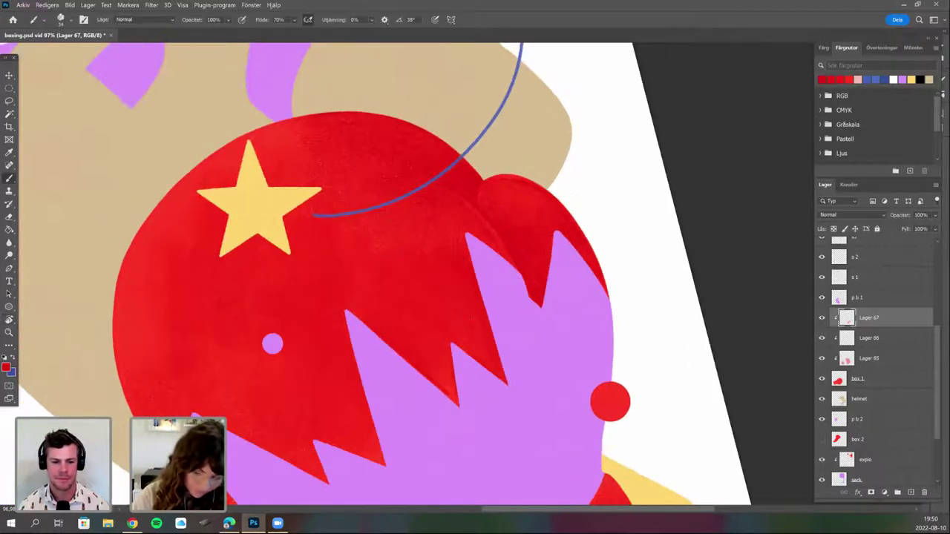
{"action": "scroll", "coordinate": [245, 428], "scroll_direction": "down", "scroll_amount": 3}
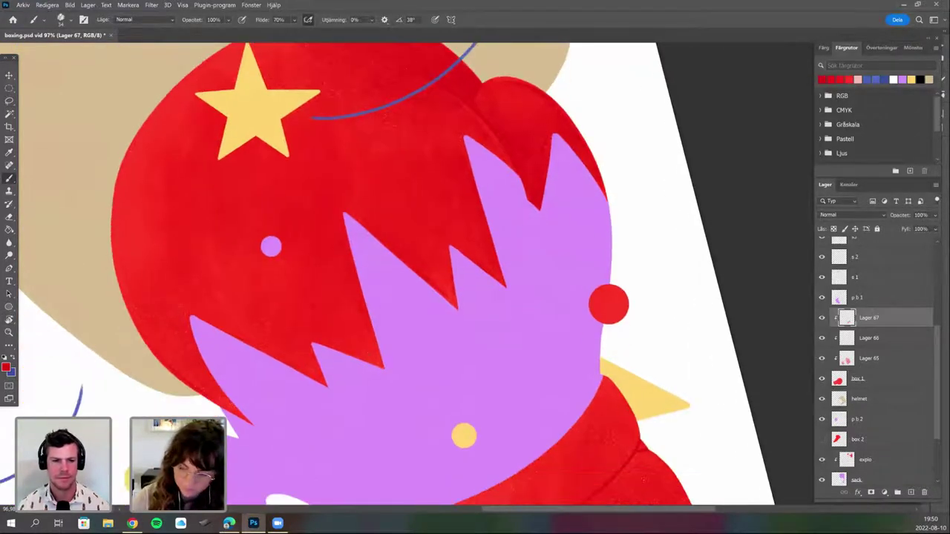
{"action": "scroll", "coordinate": [244, 429], "scroll_direction": "down", "scroll_amount": 1}
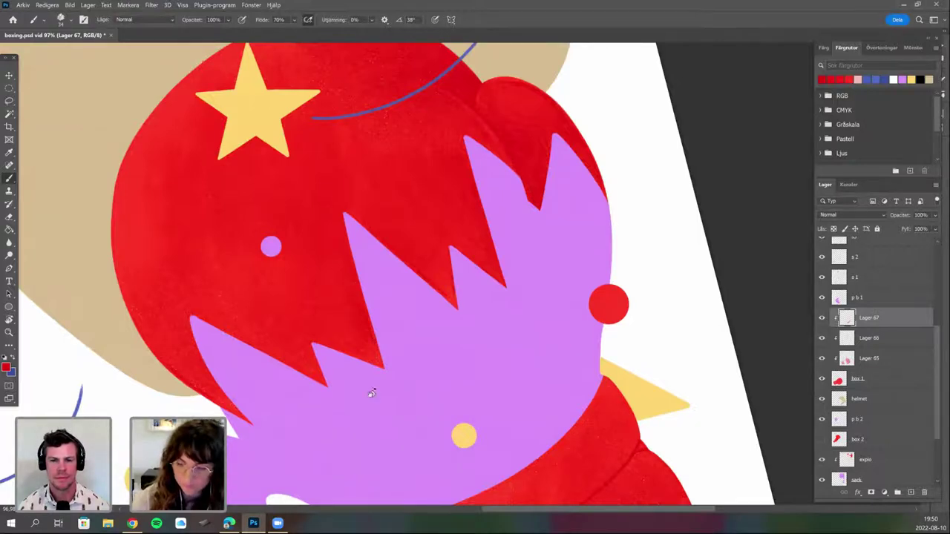
{"action": "mouse_move", "coordinate": [423, 412]}
{"action": "left_mouse_down"}
{"action": "mouse_move", "coordinate": [475, 416]}
{"action": "mouse_move", "coordinate": [602, 252]}
{"action": "left_mouse_up"}
Extend the deeper-red shading along the spiky purple border toward the last spike opposite the thumb.
{"action": "key", "text": "r"}
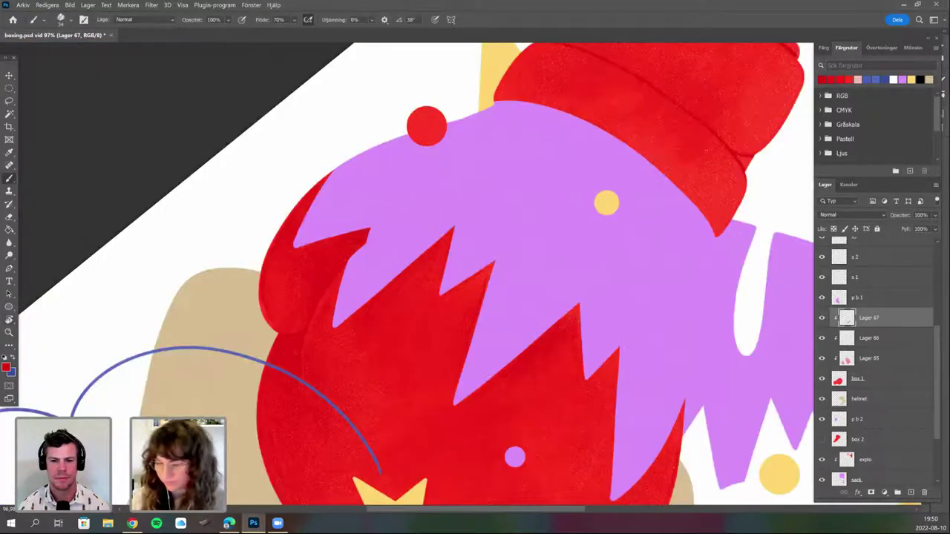
{"action": "scroll", "coordinate": [549, 307], "scroll_direction": "down", "scroll_amount": 1}
{"action": "scroll", "coordinate": [416, 274], "scroll_direction": "down", "scroll_amount": 1}
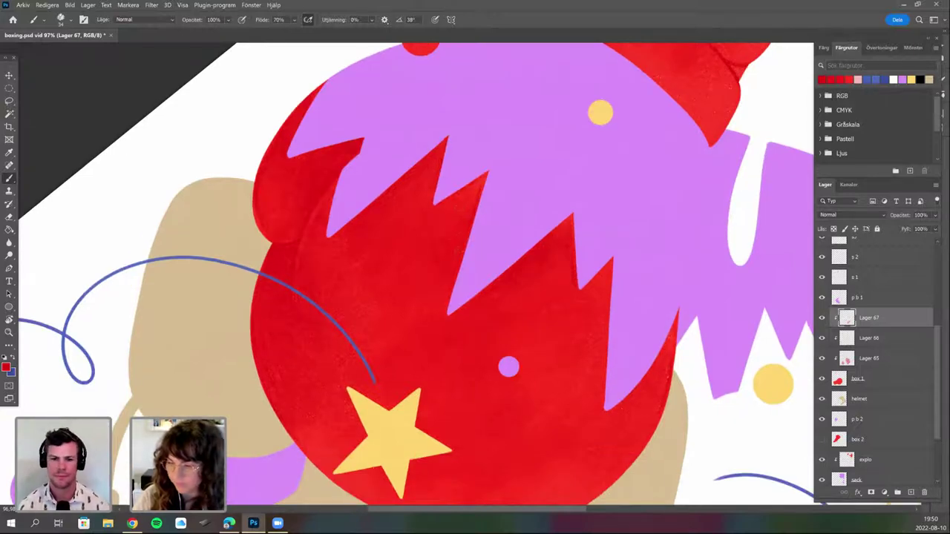
{"action": "key", "text": "r"}
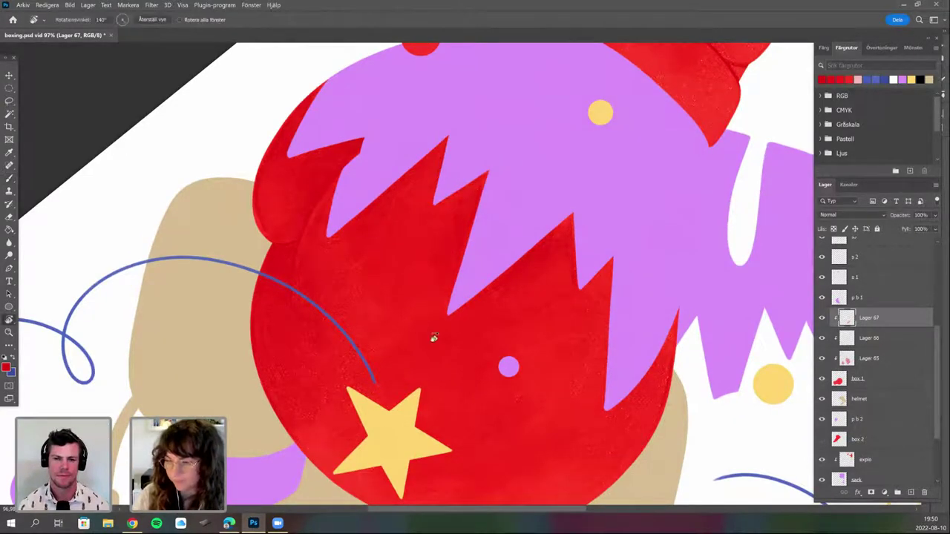
{"action": "mouse_move", "coordinate": [534, 327]}
{"action": "left_mouse_down"}
{"action": "mouse_move", "coordinate": [545, 308]}
{"action": "mouse_move", "coordinate": [528, 213]}
{"action": "left_mouse_up"}
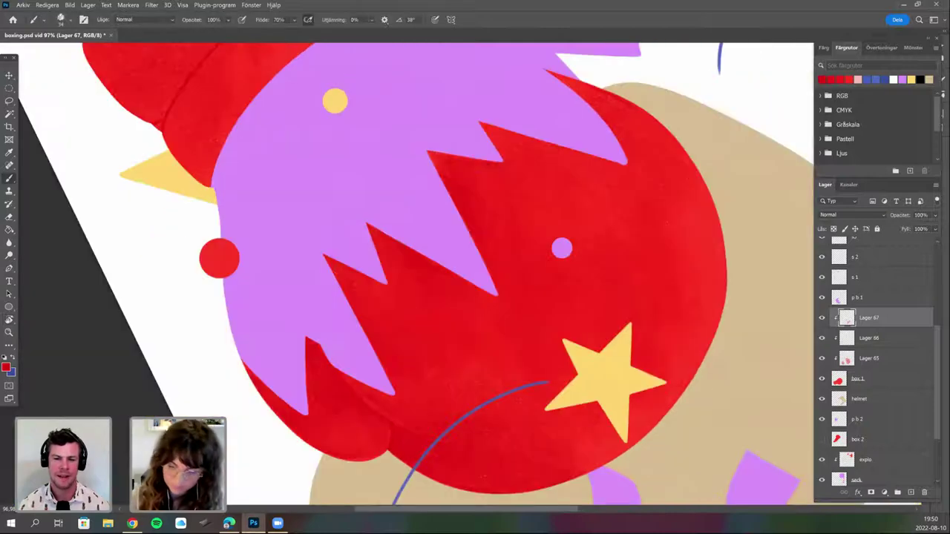
Shade the narrow red strip between the last purple spike and the glove's outer edge with gritty deeper red.
{"action": "key", "text": "r"}
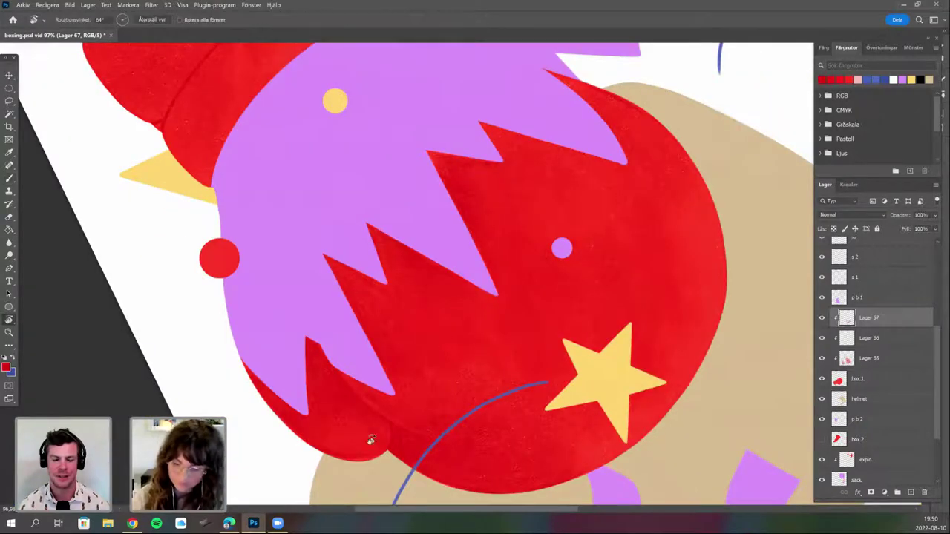
{"action": "left_click_drag", "start_coordinate": [369, 439], "coordinate": [286, 343]}
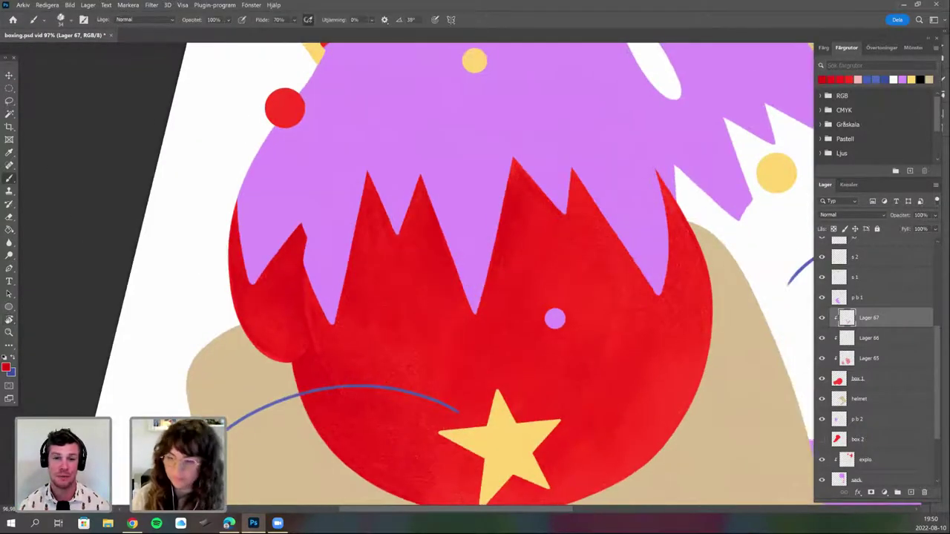
{"action": "left_click_drag", "start_coordinate": [460, 297], "coordinate": [426, 287]}
{"action": "scroll", "coordinate": [445, 275], "scroll_direction": "right", "scroll_amount": 4}
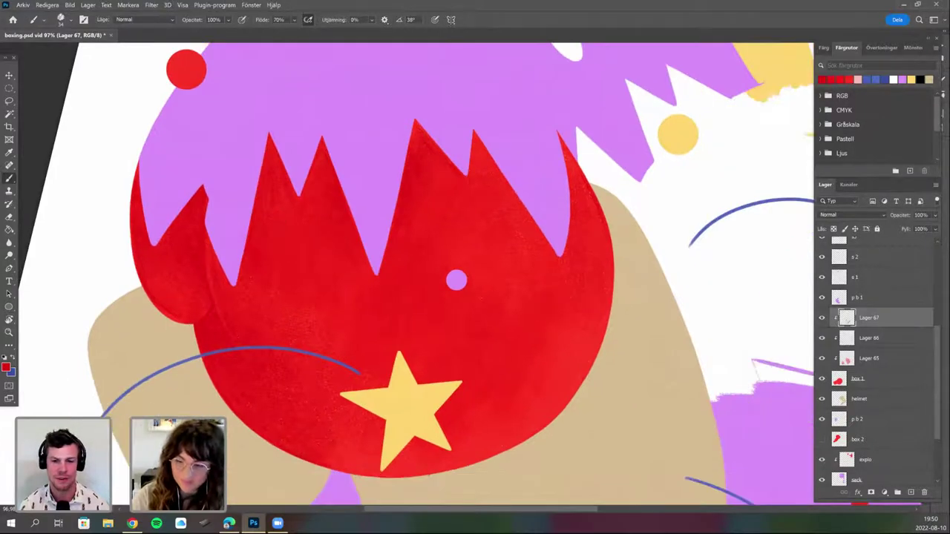
{"action": "key", "text": "r"}
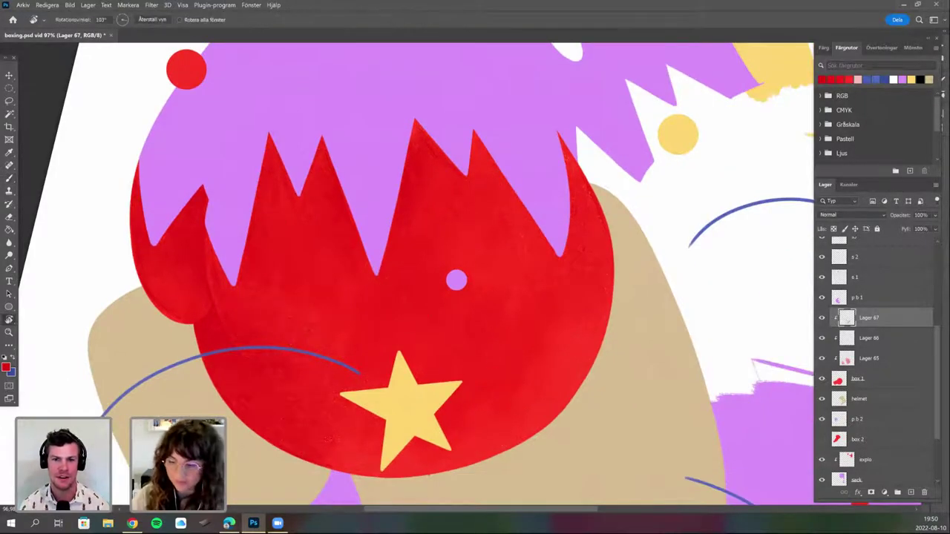
{"action": "mouse_move", "coordinate": [392, 398]}
{"action": "left_mouse_down"}
{"action": "mouse_move", "coordinate": [477, 414]}
{"action": "mouse_move", "coordinate": [414, 417]}
{"action": "left_mouse_up"}
{"action": "key", "text": "r"}
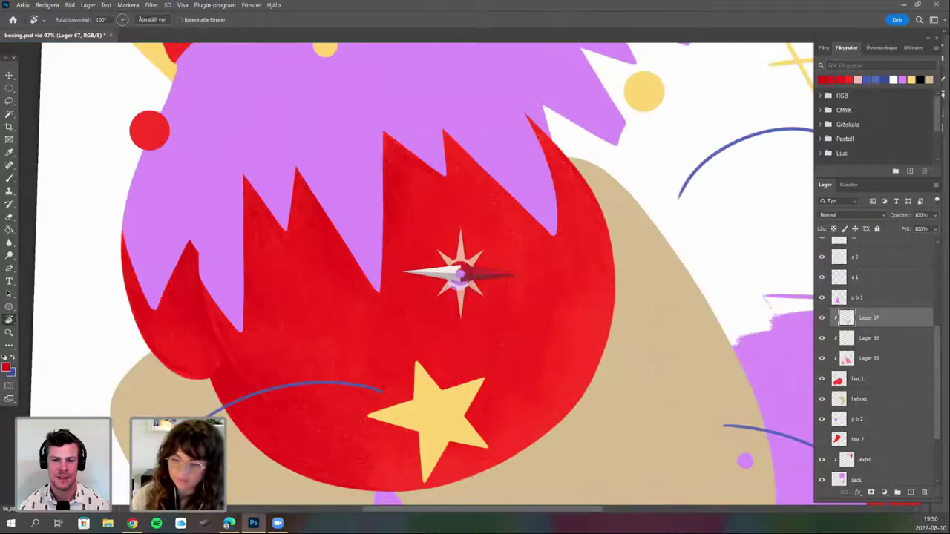
{"action": "mouse_move", "coordinate": [512, 276]}
{"action": "left_mouse_down"}
{"action": "mouse_move", "coordinate": [501, 304]}
{"action": "mouse_move", "coordinate": [470, 322]}
{"action": "left_mouse_up"}
{"action": "key", "text": "b"}
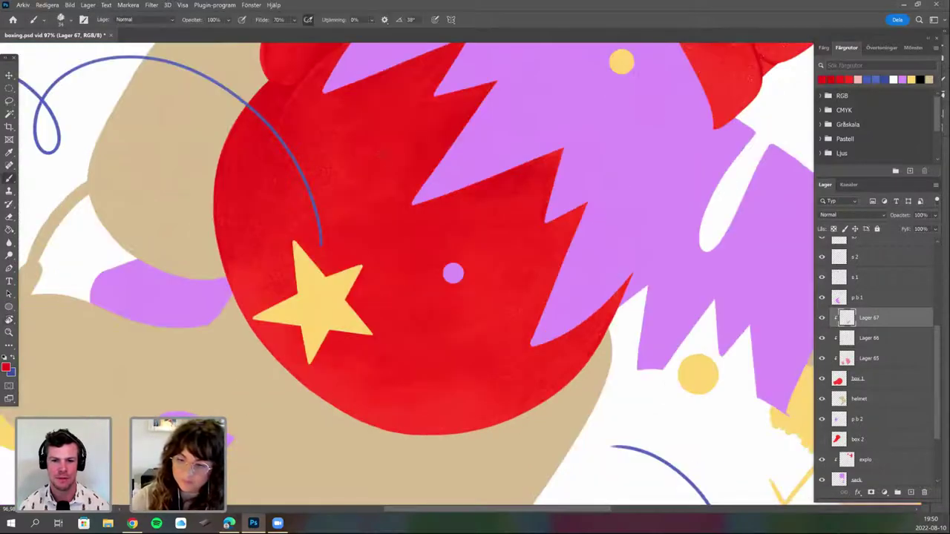
Blend the gritty deeper-red texture around the last spike's tip into the glove body opposite the thumb.
{"action": "key", "text": "r"}
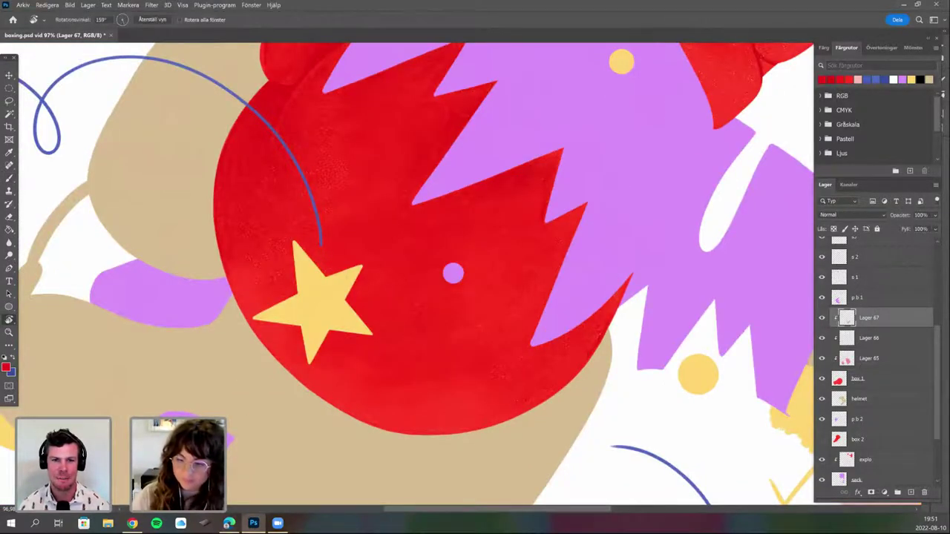
{"action": "left_click_drag", "start_coordinate": [356, 317], "coordinate": [444, 378]}
{"action": "key", "text": "b"}
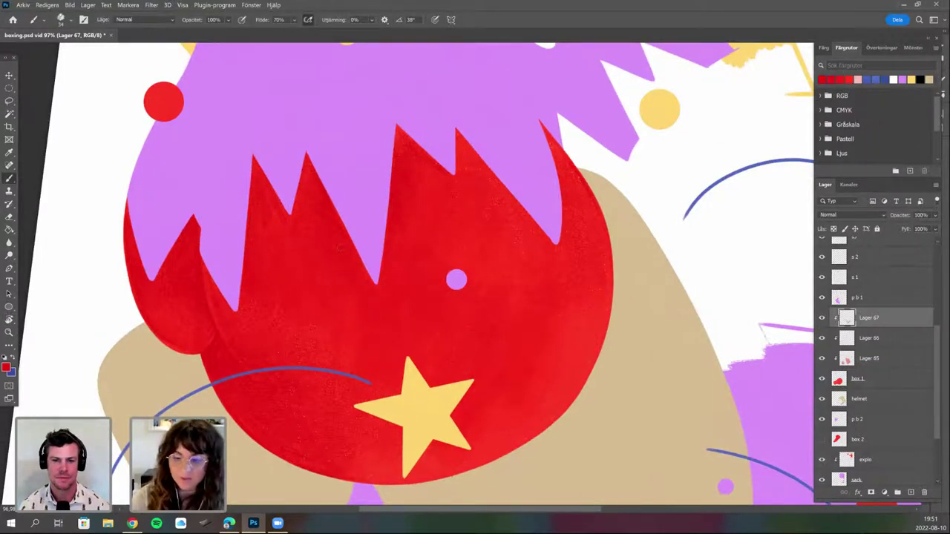
{"action": "key", "text": "r"}
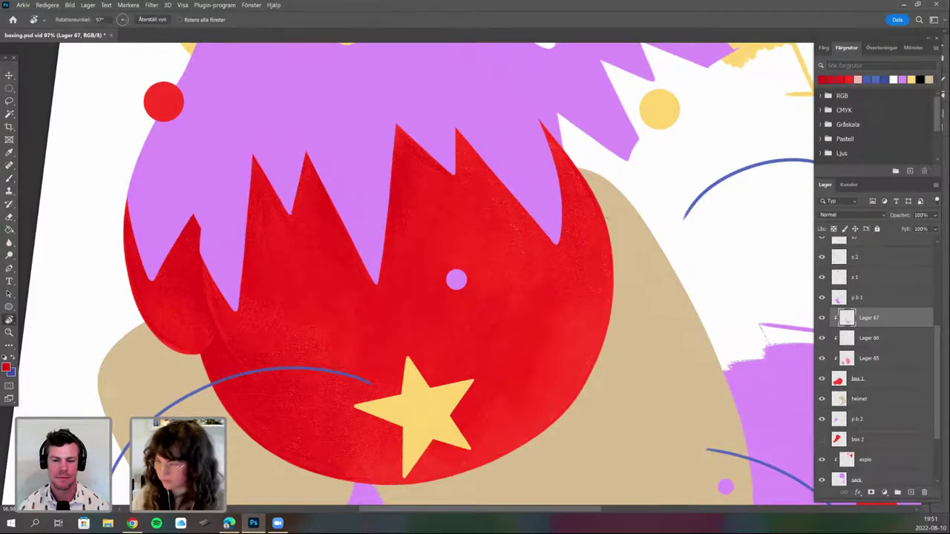
{"action": "left_click_drag", "start_coordinate": [469, 396], "coordinate": [401, 380]}
{"action": "key", "text": "b"}
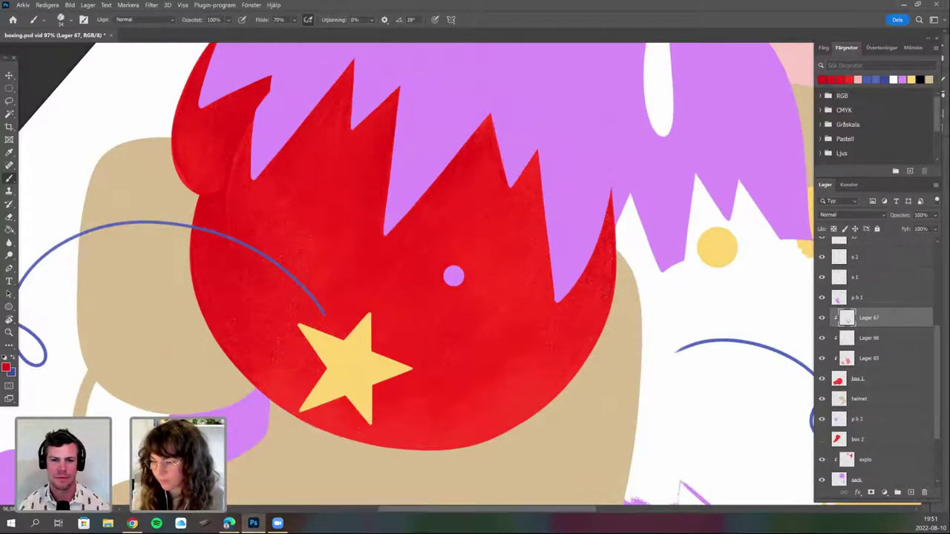
{"action": "left_click_drag", "start_coordinate": [485, 367], "coordinate": [348, 390]}
{"action": "key", "text": "r"}
{"action": "mouse_move", "coordinate": [563, 233]}
{"action": "left_mouse_down"}
{"action": "mouse_move", "coordinate": [541, 353]}
{"action": "mouse_move", "coordinate": [515, 364]}
{"action": "left_mouse_up"}
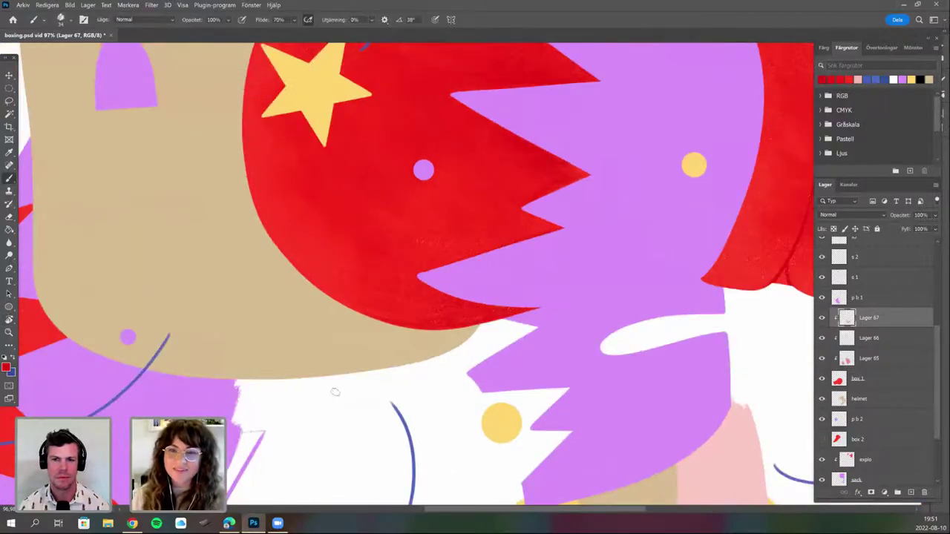
Extend the gritty deeper-red texture from the last spike along the glove's outer edge opposite the thumb.
{"action": "key", "text": "r"}
{"action": "left_click_drag", "start_coordinate": [335, 393], "coordinate": [123, 19]}
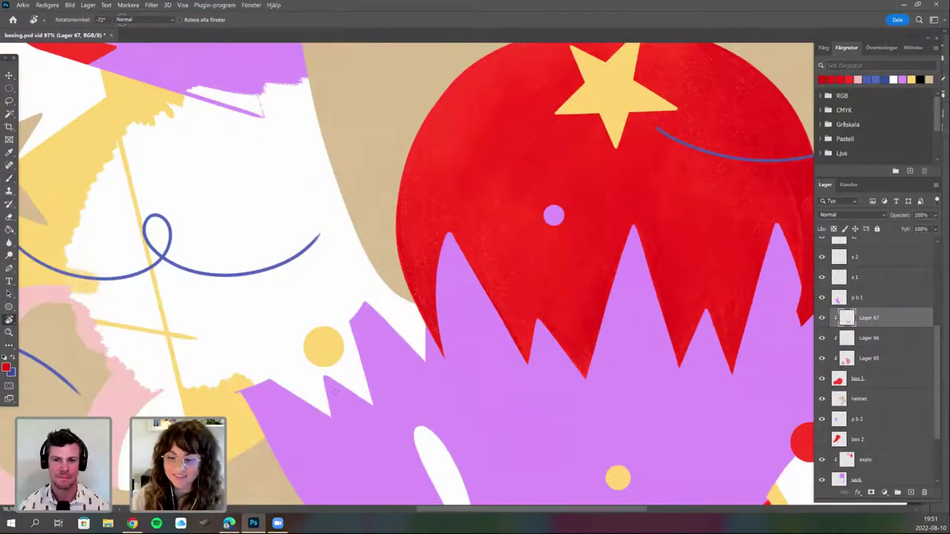
{"action": "left_click_drag", "start_coordinate": [334, 391], "coordinate": [232, 389]}
{"action": "key", "text": "b"}
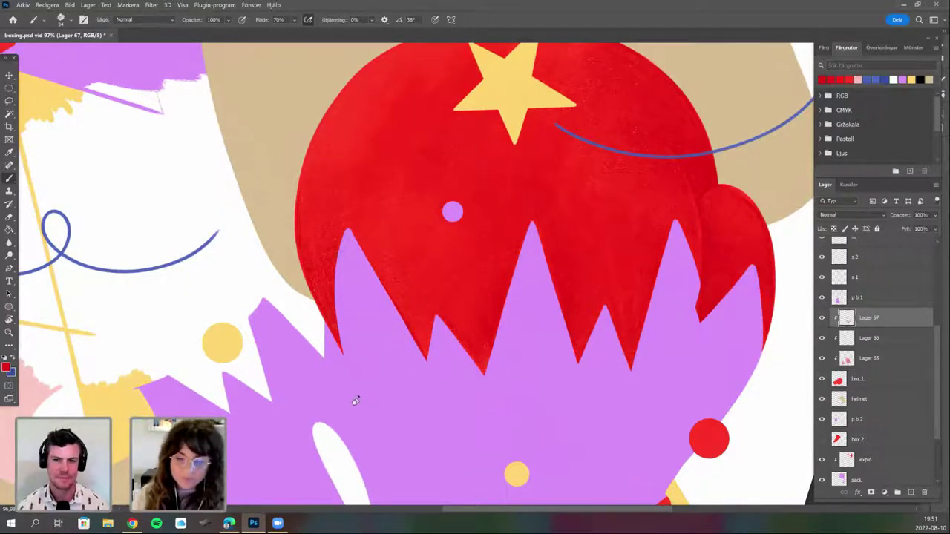
{"action": "key", "text": "r"}
{"action": "left_click_drag", "start_coordinate": [355, 401], "coordinate": [331, 375]}
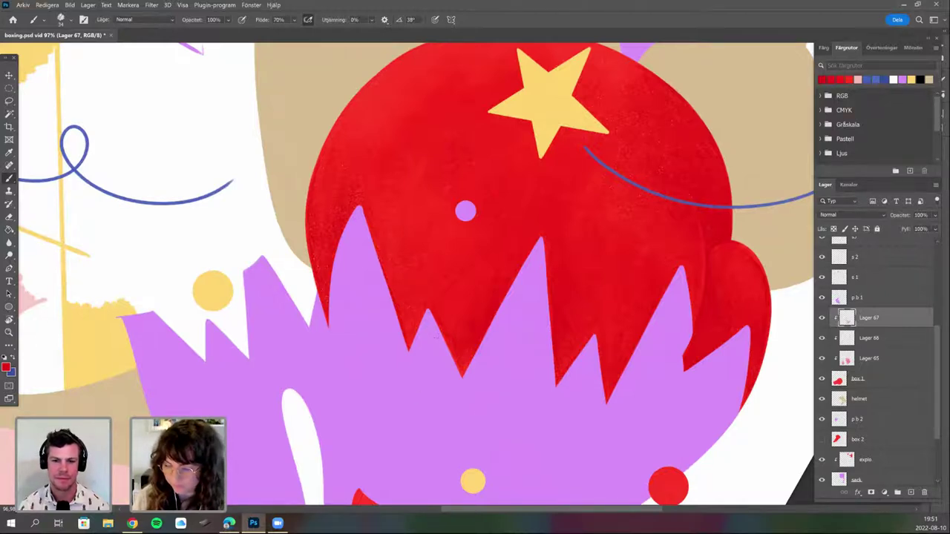
{"action": "key", "text": "r"}
{"action": "left_click_drag", "start_coordinate": [437, 336], "coordinate": [465, 337]}
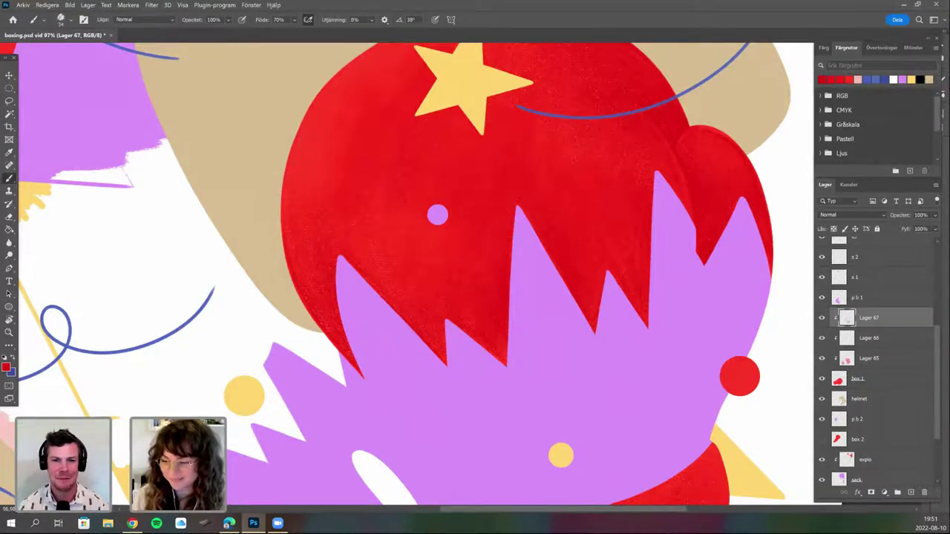
Blend the deeper-red gouache texture around the last two spikes into the middle of the glove body.
{"action": "key", "text": "r"}
{"action": "mouse_move", "coordinate": [540, 336]}
{"action": "left_mouse_down"}
{"action": "mouse_move", "coordinate": [550, 321]}
{"action": "mouse_move", "coordinate": [552, 230]}
{"action": "left_mouse_up"}
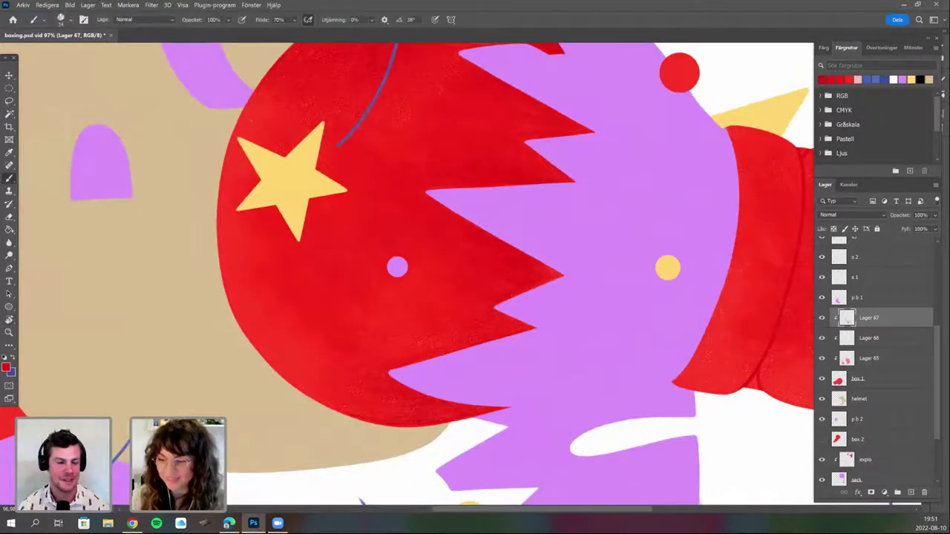
{"action": "key", "text": "r"}
{"action": "left_click_drag", "start_coordinate": [507, 389], "coordinate": [462, 276]}
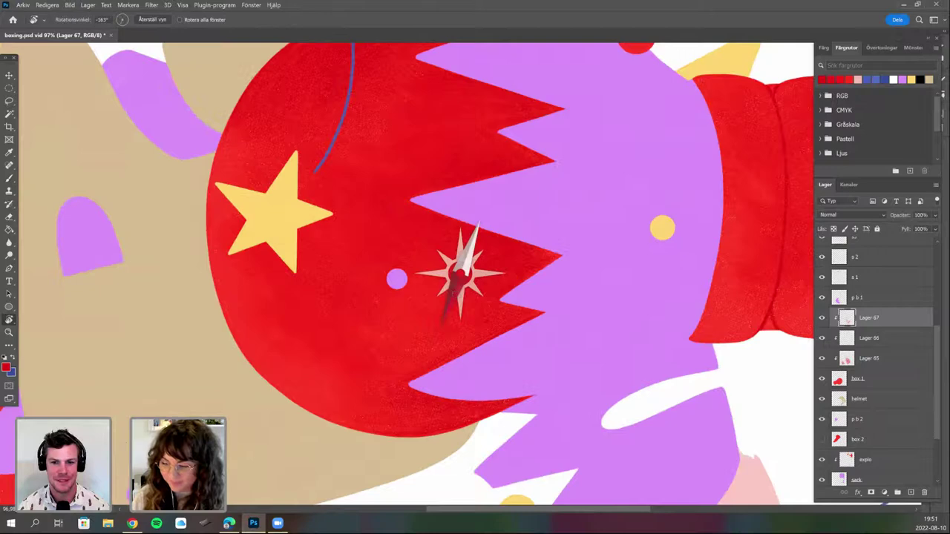
{"action": "left_click_drag", "start_coordinate": [478, 226], "coordinate": [454, 224]}
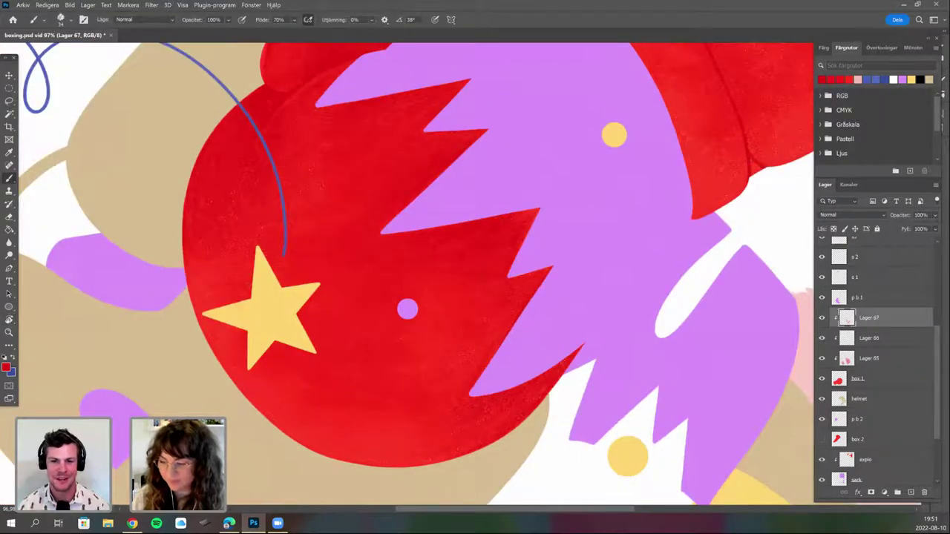
{"action": "key", "text": "r"}
{"action": "left_click_drag", "start_coordinate": [554, 379], "coordinate": [593, 315]}
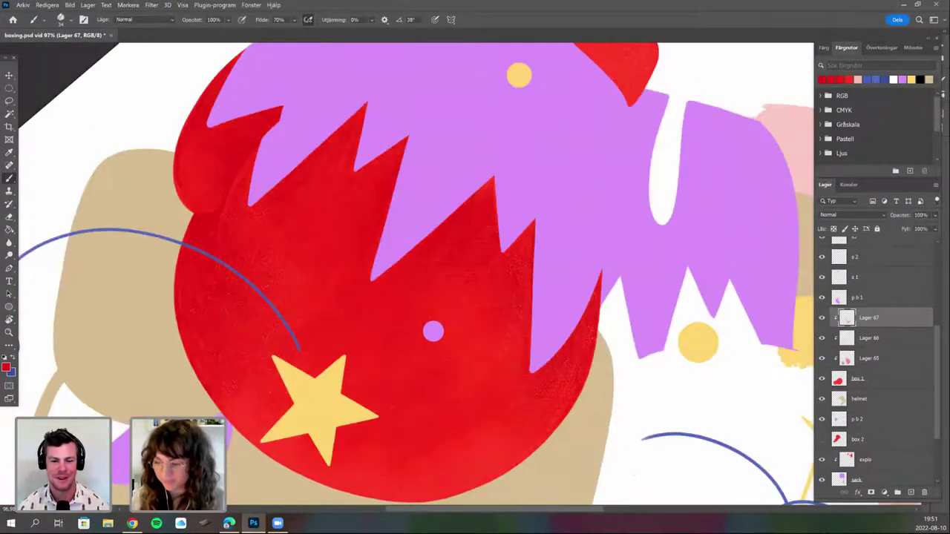
{"action": "key", "text": "r"}
{"action": "left_click_drag", "start_coordinate": [561, 375], "coordinate": [511, 409]}
{"action": "scroll", "coordinate": [512, 380], "scroll_direction": "down", "scroll_amount": 1}
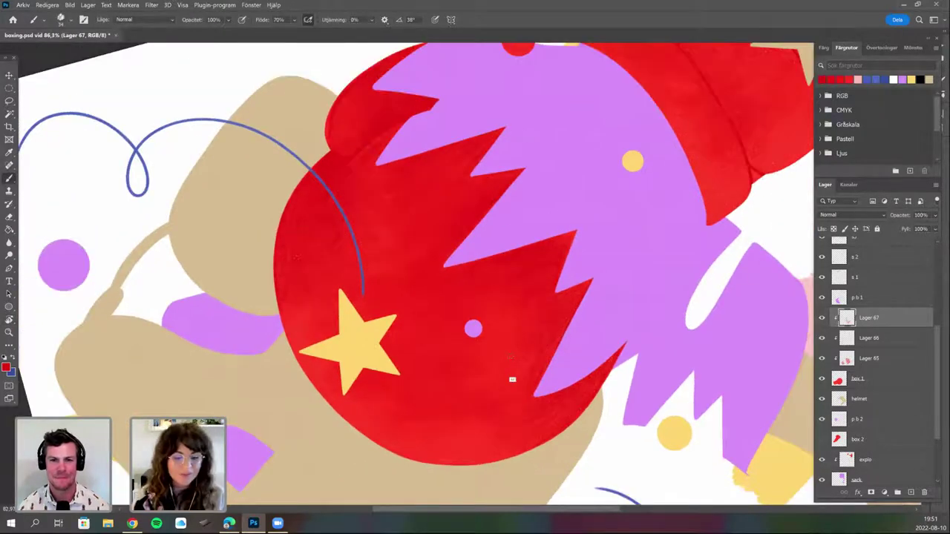
{"action": "scroll", "coordinate": [512, 379], "scroll_direction": "down", "scroll_amount": 1}
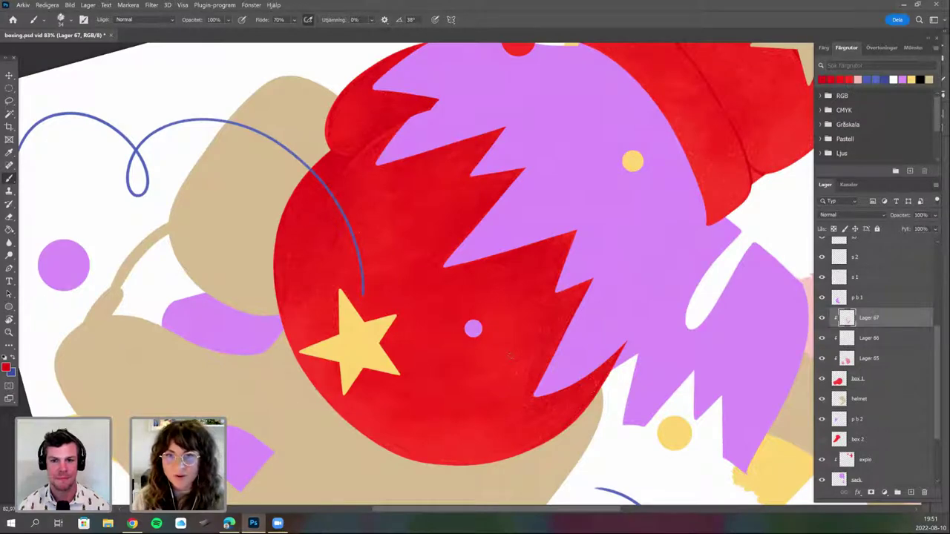
Lay deeper-red shading along the glove's rounded edge where it overlaps the beige helmet.
{"action": "key", "text": "r"}
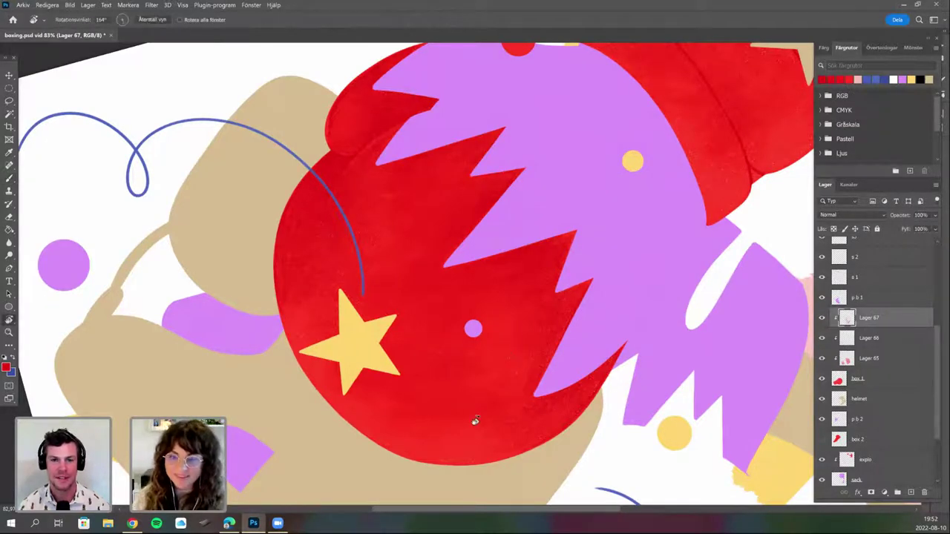
{"action": "left_click_drag", "start_coordinate": [512, 380], "coordinate": [505, 383]}
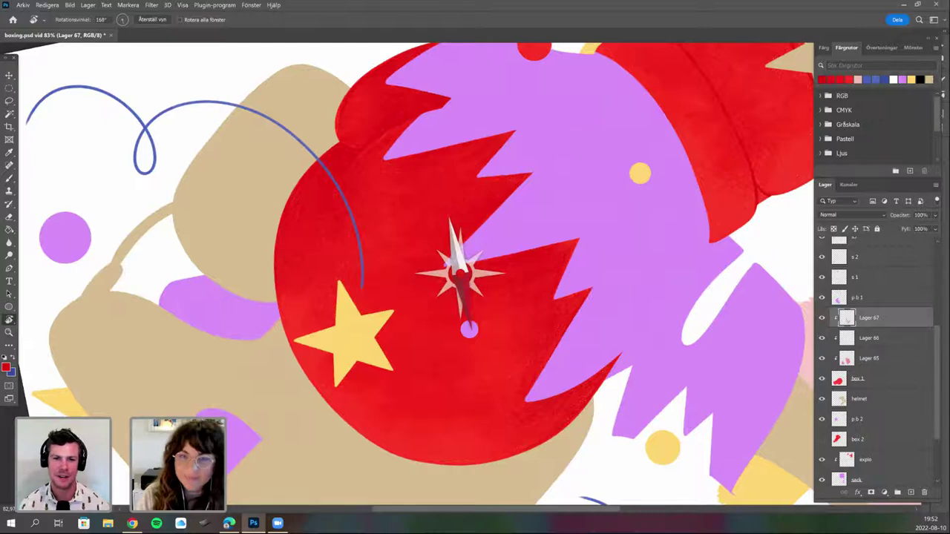
{"action": "left_click_drag", "start_coordinate": [395, 280], "coordinate": [403, 243]}
{"action": "key", "text": "b"}
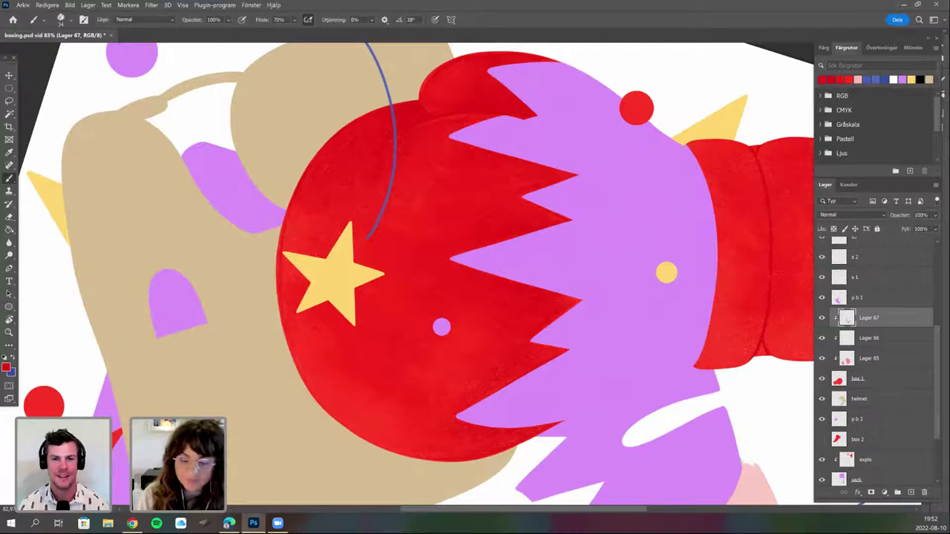
{"action": "key", "text": "r"}
{"action": "left_click_drag", "start_coordinate": [293, 380], "coordinate": [262, 299]}
{"action": "key", "text": "b"}
{"action": "key", "text": "r"}
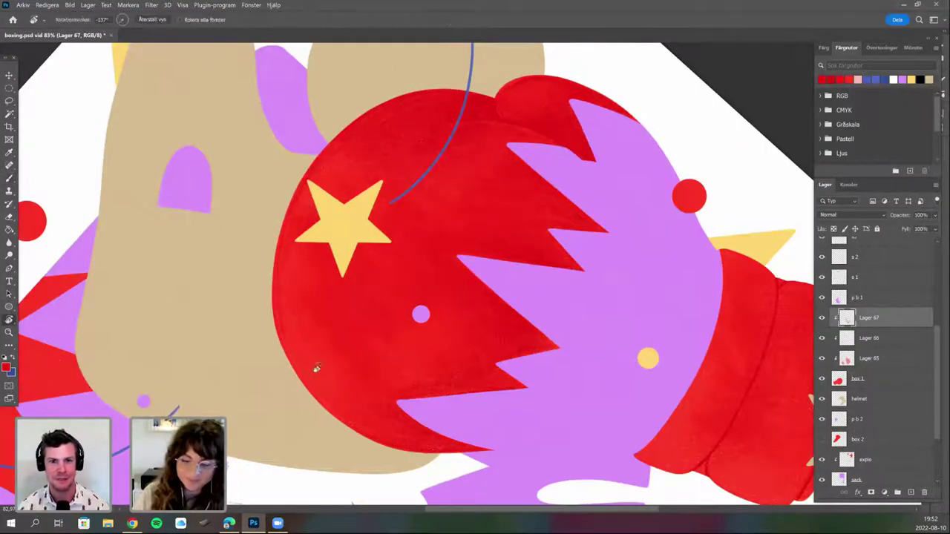
{"action": "left_click_drag", "start_coordinate": [316, 368], "coordinate": [283, 296]}
{"action": "key", "text": "b"}
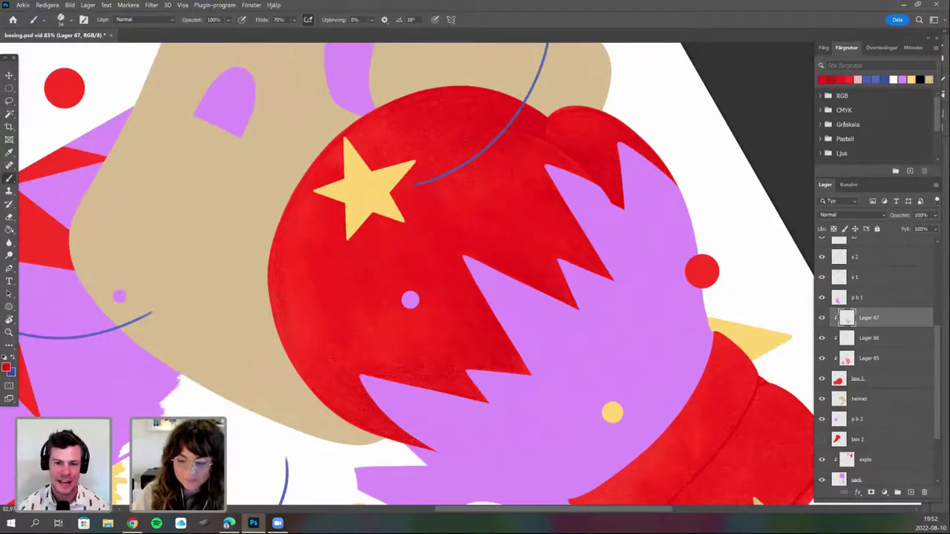
Continue the deeper-red edge shading along the glove's curve toward the yellow star.
{"action": "key", "text": "r"}
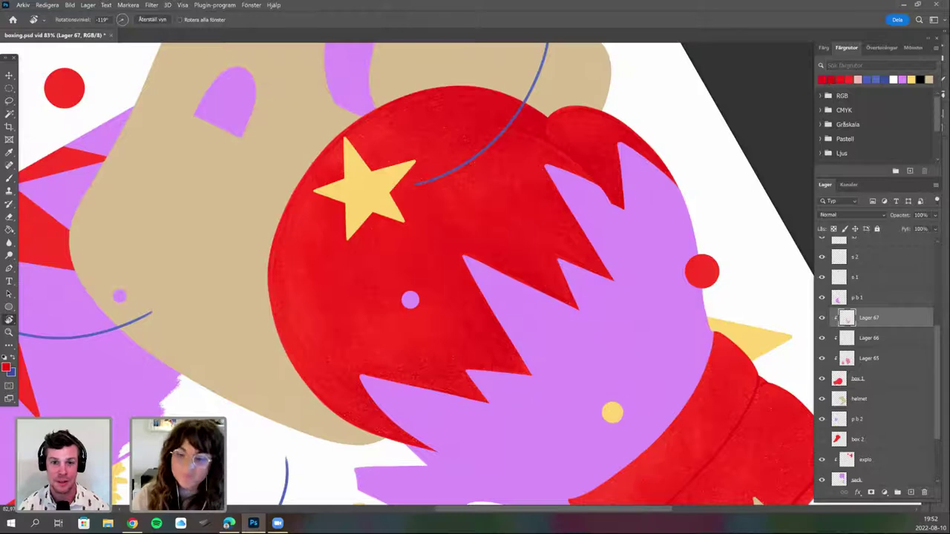
{"action": "left_click_drag", "start_coordinate": [286, 347], "coordinate": [288, 196]}
{"action": "key", "text": "b"}
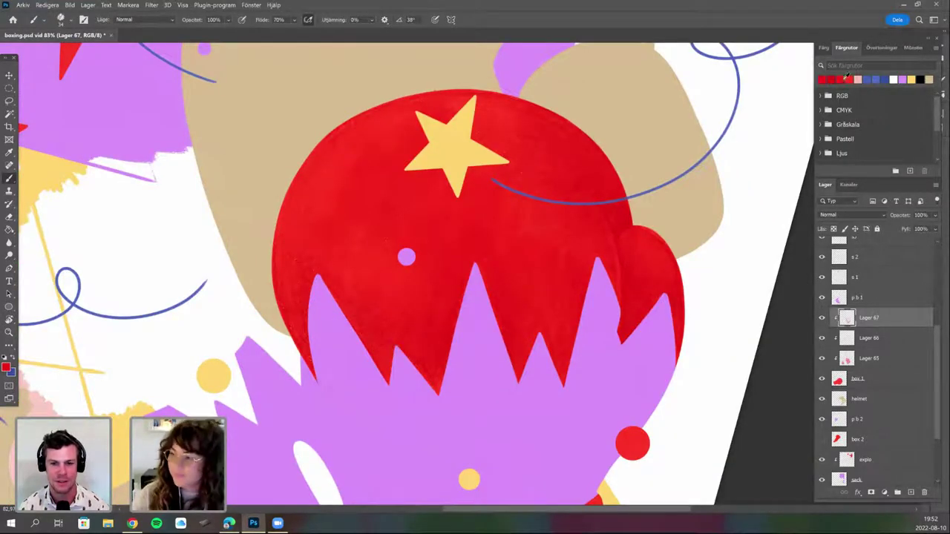
{"action": "key", "text": "r"}
{"action": "left_click_drag", "start_coordinate": [296, 222], "coordinate": [291, 300]}
{"action": "key", "text": "b"}
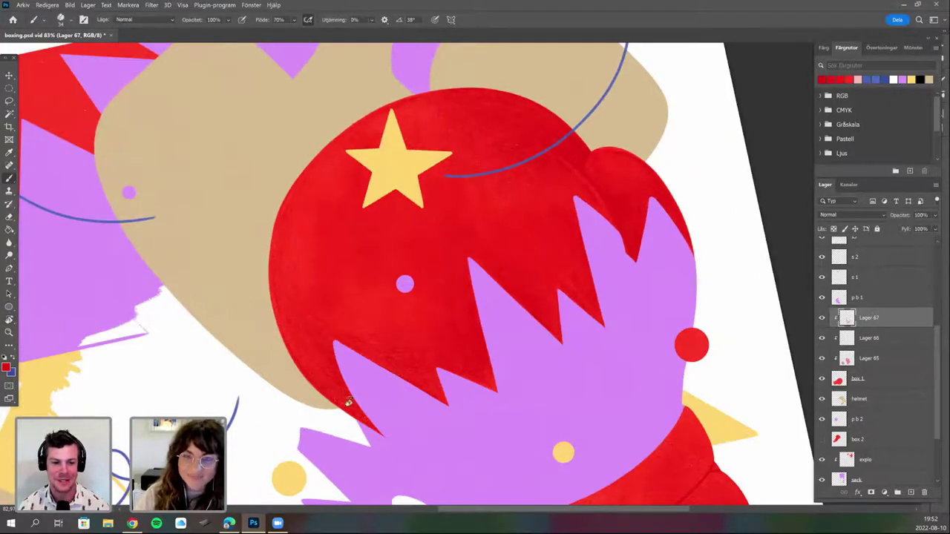
{"action": "key", "text": "r"}
{"action": "mouse_move", "coordinate": [431, 389]}
{"action": "left_mouse_down"}
{"action": "mouse_move", "coordinate": [420, 380]}
{"action": "mouse_move", "coordinate": [467, 387]}
{"action": "left_mouse_up"}
{"action": "key", "text": "b"}
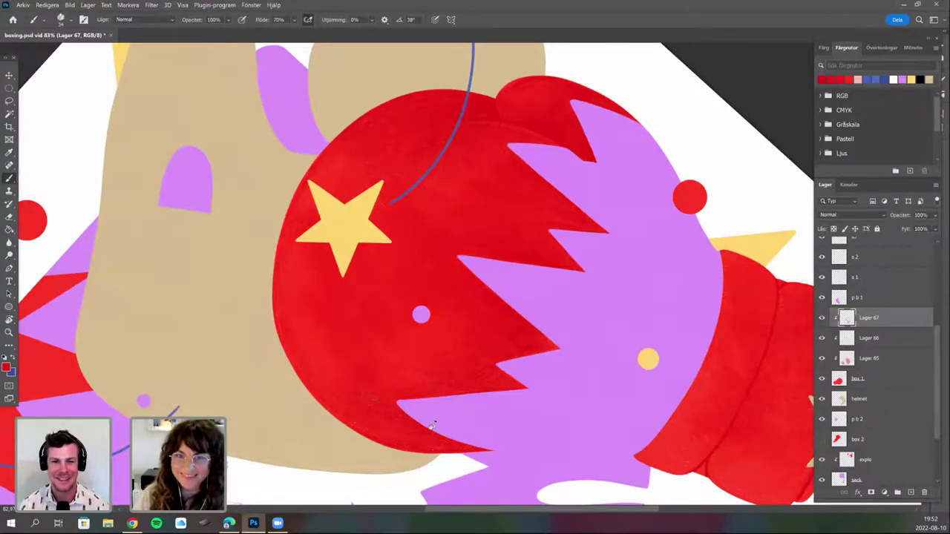
Strengthen the deeper-red rim around the glove's curve between the last spike and the star.
{"action": "key", "text": "r"}
{"action": "mouse_move", "coordinate": [466, 401]}
{"action": "left_mouse_down"}
{"action": "mouse_move", "coordinate": [449, 396]}
{"action": "mouse_move", "coordinate": [490, 417]}
{"action": "mouse_move", "coordinate": [539, 377]}
{"action": "left_mouse_up"}
{"action": "key", "text": "r"}
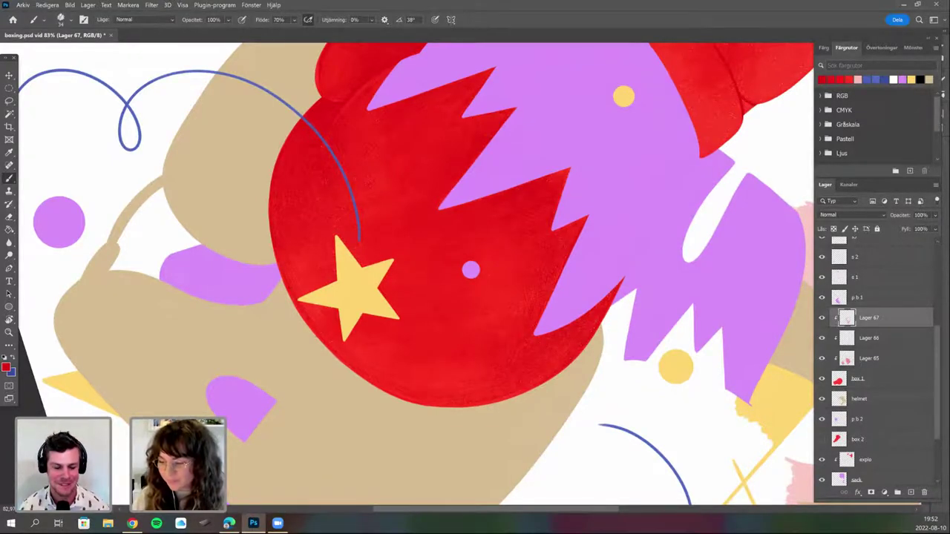
{"action": "key", "text": "ctrl+space"}
{"action": "mouse_move", "coordinate": [574, 282]}
{"action": "left_mouse_down"}
{"action": "mouse_move", "coordinate": [600, 384]}
{"action": "mouse_move", "coordinate": [448, 452]}
{"action": "mouse_move", "coordinate": [507, 333]}
{"action": "mouse_move", "coordinate": [490, 328]}
{"action": "left_mouse_up"}
{"action": "key", "text": "r"}
{"action": "scroll", "coordinate": [485, 348], "scroll_direction": "up", "scroll_amount": 2}
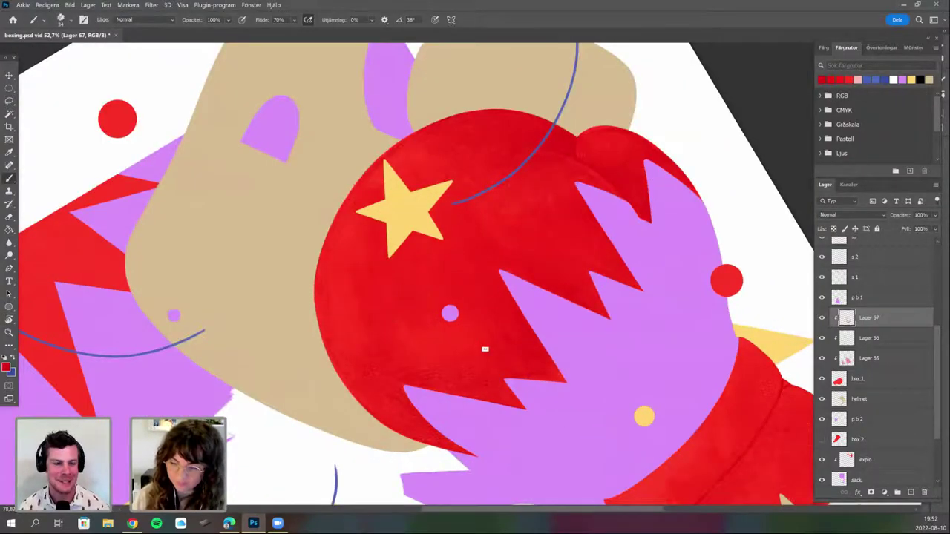
{"action": "key", "text": "r"}
{"action": "left_click_drag", "start_coordinate": [413, 343], "coordinate": [378, 291]}
Sample a red from the glove, set the gouache brush to 44 px and soften the shading near the spikes.
{"action": "left_click", "coordinate": [379, 292], "text": "alt"}
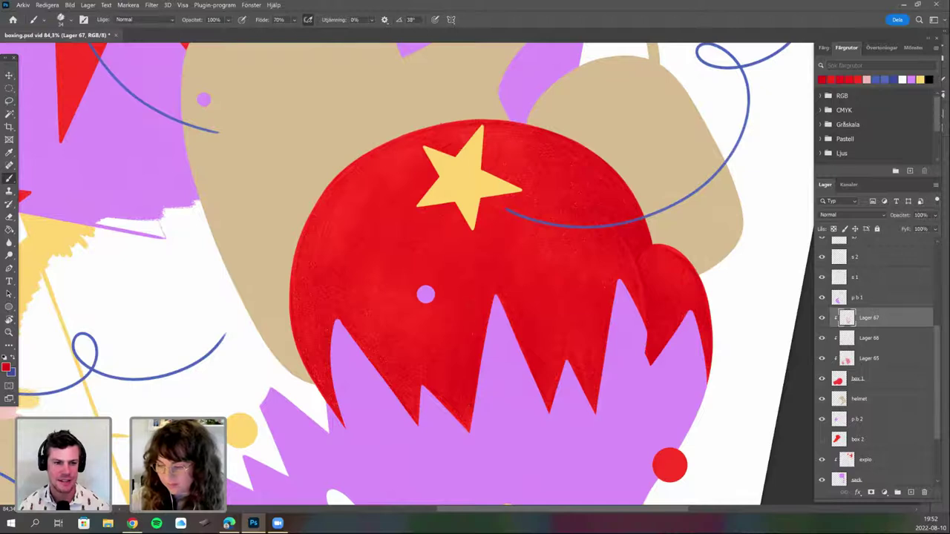
{"action": "right_click", "coordinate": [479, 233]}
{"action": "left_click_drag", "start_coordinate": [537, 257], "coordinate": [541, 258]}
{"action": "key", "text": "Return"}
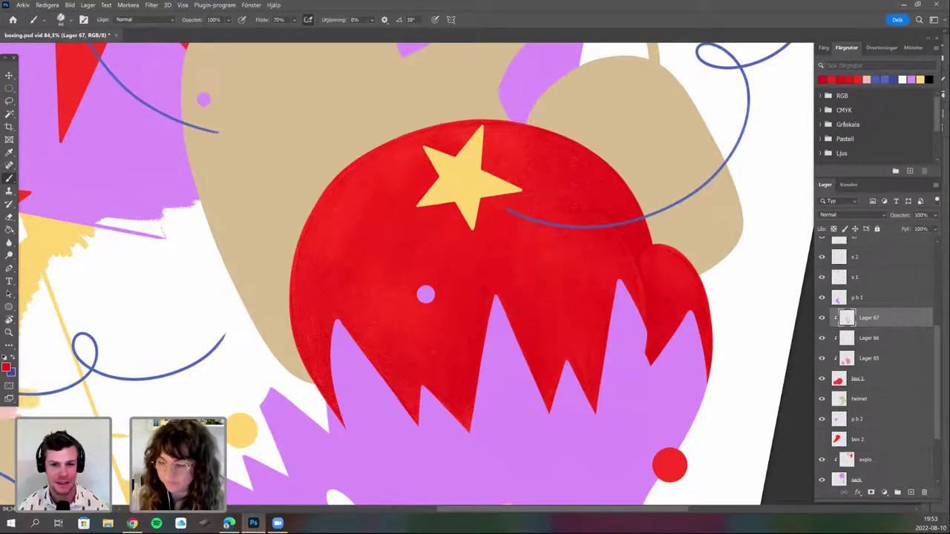
{"action": "key", "text": "r"}
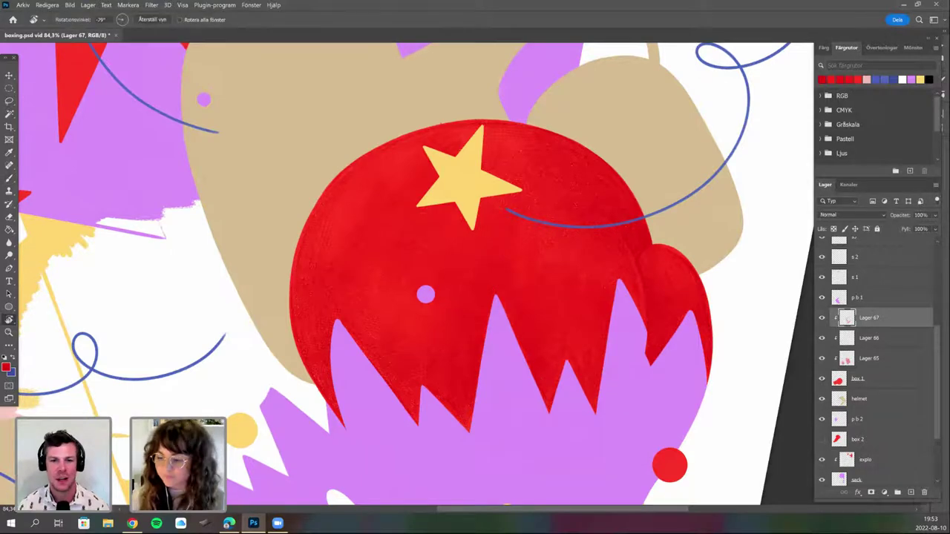
{"action": "left_click_drag", "start_coordinate": [542, 376], "coordinate": [581, 323]}
{"action": "key", "text": "b"}
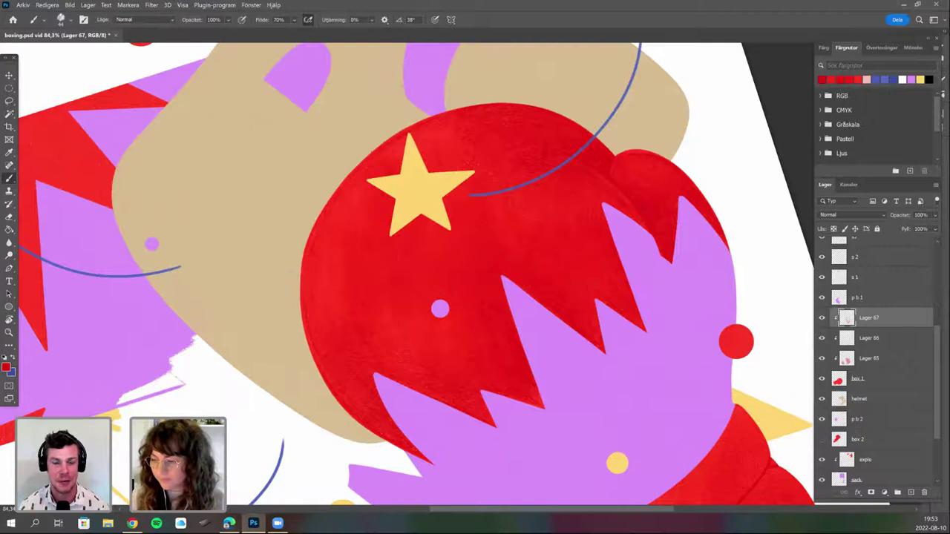
{"action": "key", "text": "r"}
{"action": "mouse_move", "coordinate": [587, 289]}
{"action": "left_mouse_down"}
{"action": "mouse_move", "coordinate": [536, 248]}
{"action": "mouse_move", "coordinate": [524, 225]}
{"action": "left_mouse_up"}
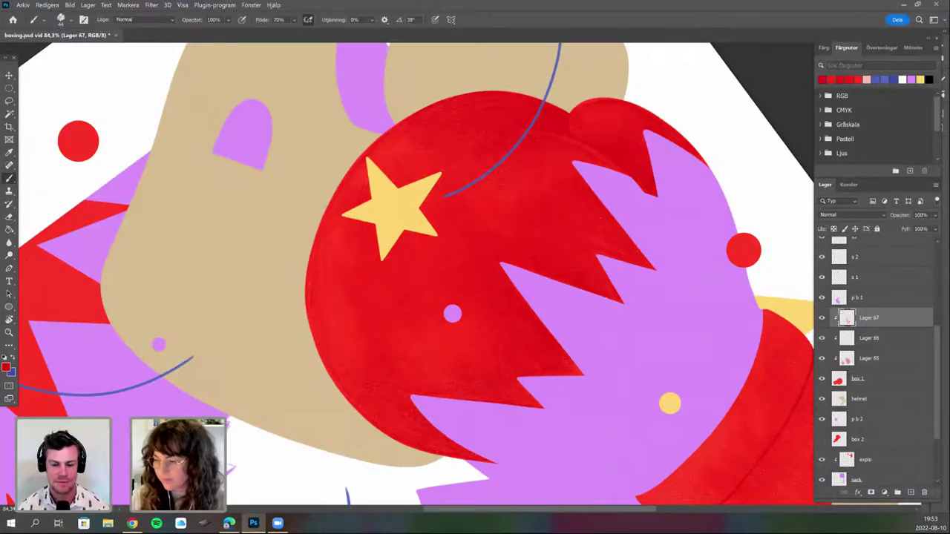
Even out the gritty red texture between the last spike, the small purple dot and the glove's rounded rim.
{"action": "key", "text": "r"}
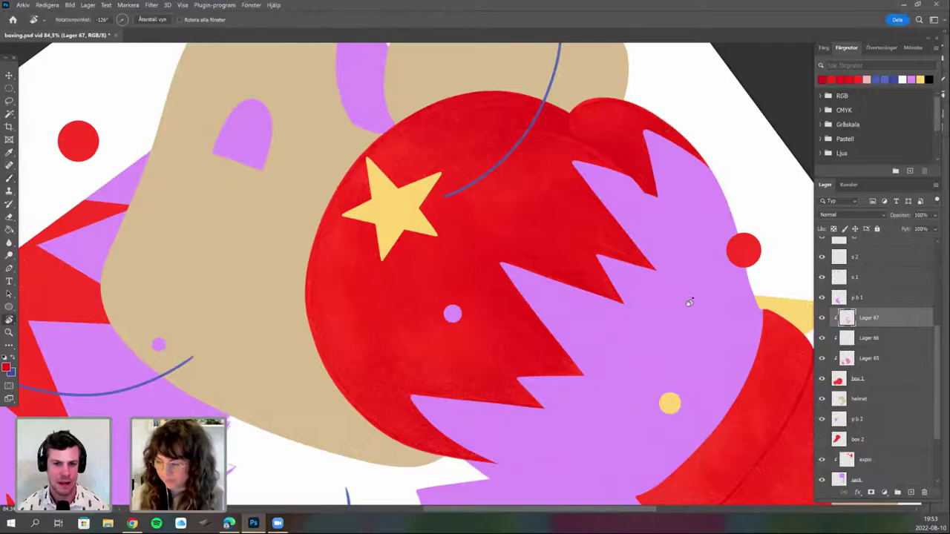
{"action": "left_click_drag", "start_coordinate": [690, 302], "coordinate": [844, 77]}
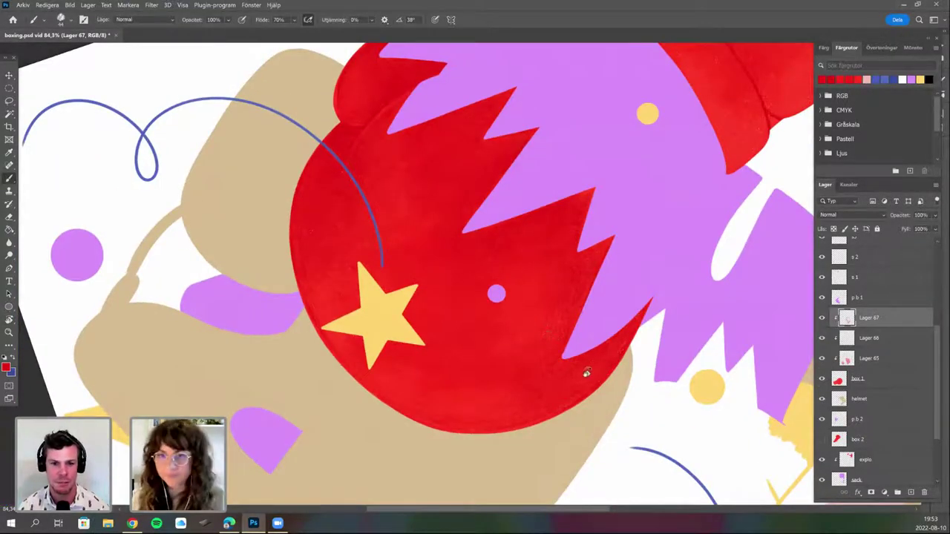
{"action": "key", "text": "r"}
{"action": "left_click_drag", "start_coordinate": [587, 373], "coordinate": [622, 292]}
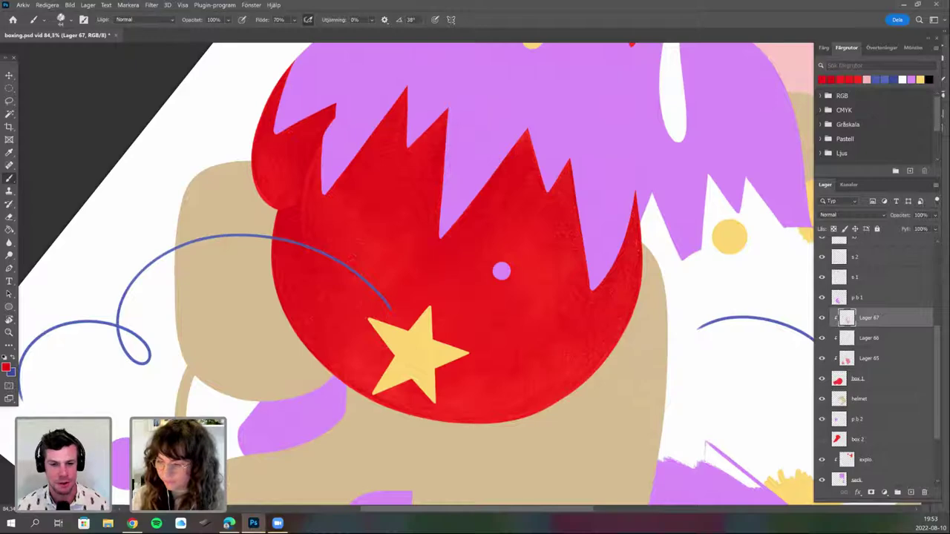
{"action": "scroll", "coordinate": [496, 409], "scroll_direction": "down", "scroll_amount": 2}
{"action": "key", "text": "r"}
{"action": "left_click_drag", "start_coordinate": [587, 372], "coordinate": [566, 259]}
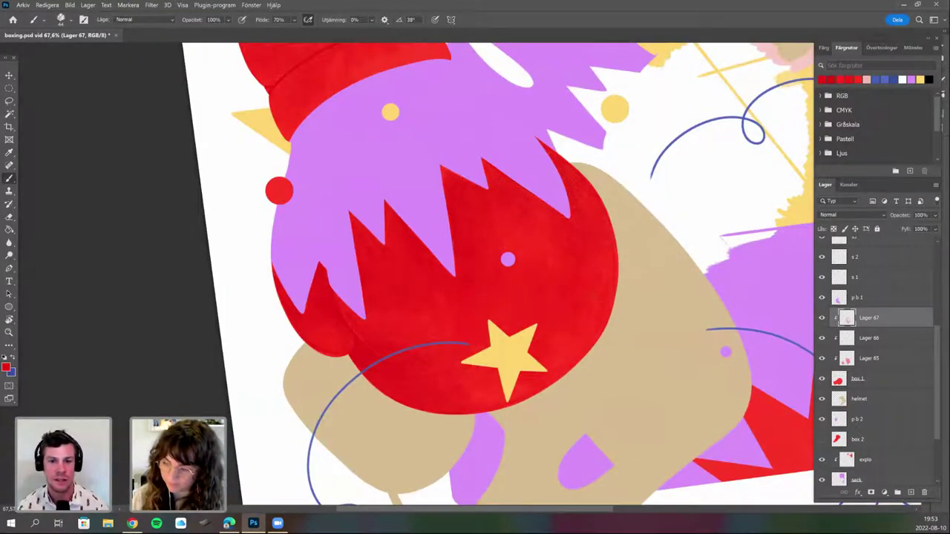
{"action": "key", "text": "r"}
{"action": "left_click_drag", "start_coordinate": [531, 369], "coordinate": [443, 393]}
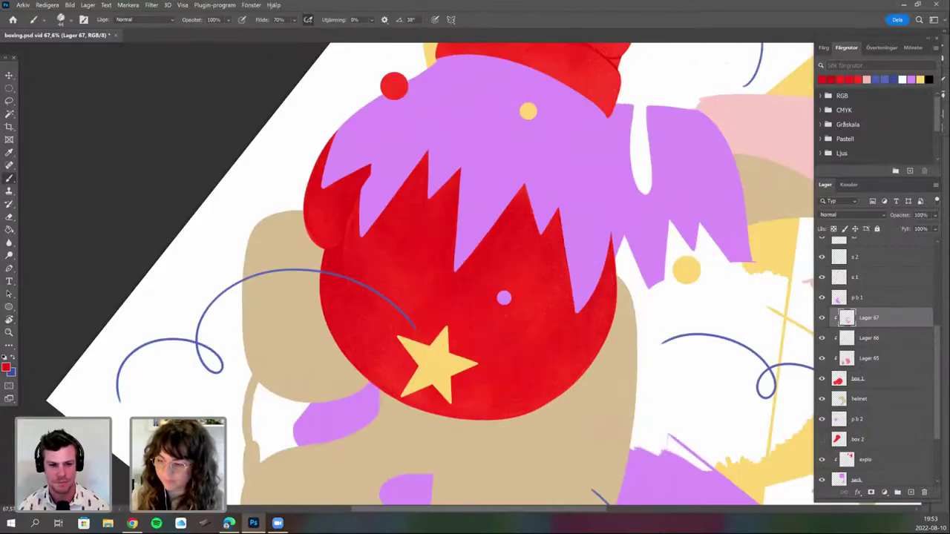
Switch to the 259 px textured brush and work over the glove's red shading beside the small purple dot.
{"action": "scroll", "coordinate": [576, 328], "scroll_direction": "down", "scroll_amount": 1}
{"action": "right_click", "coordinate": [567, 328]}
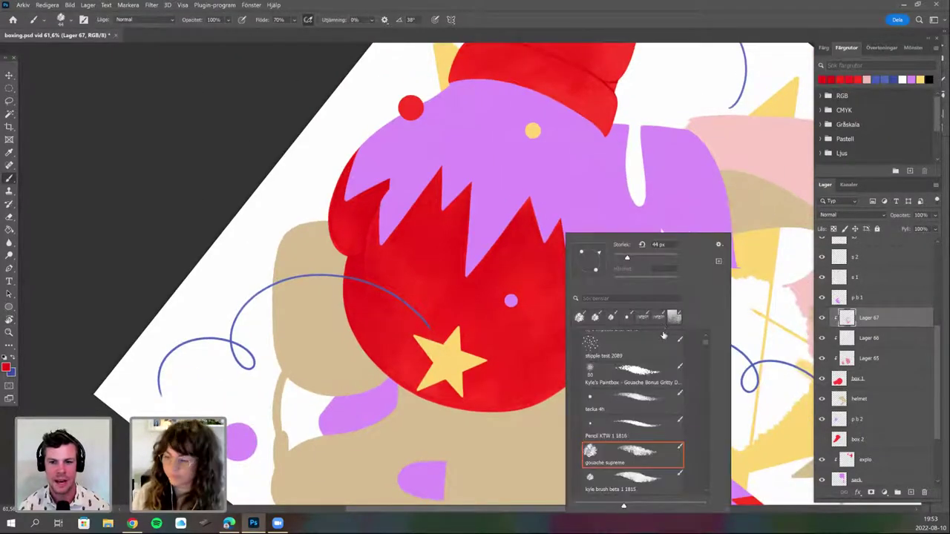
{"action": "left_click", "coordinate": [674, 316]}
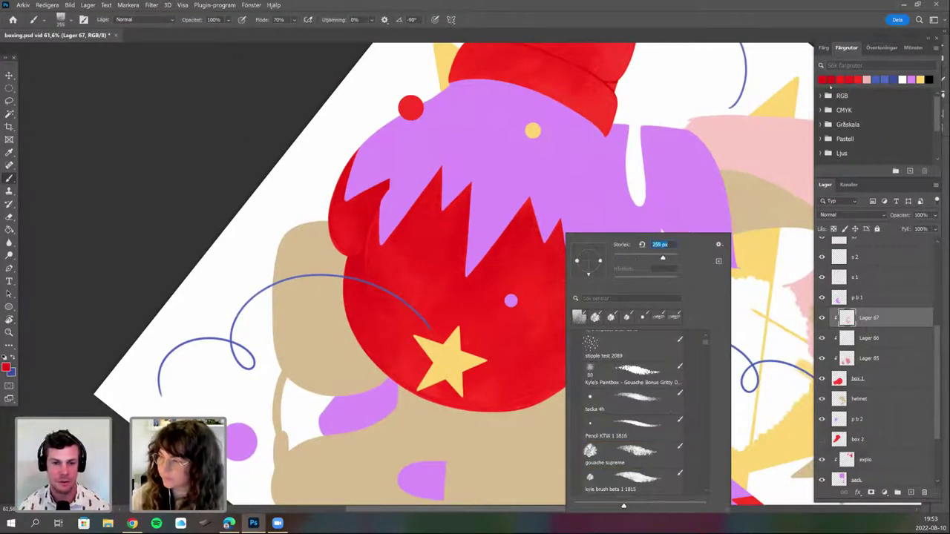
{"action": "left_click", "coordinate": [568, 232]}
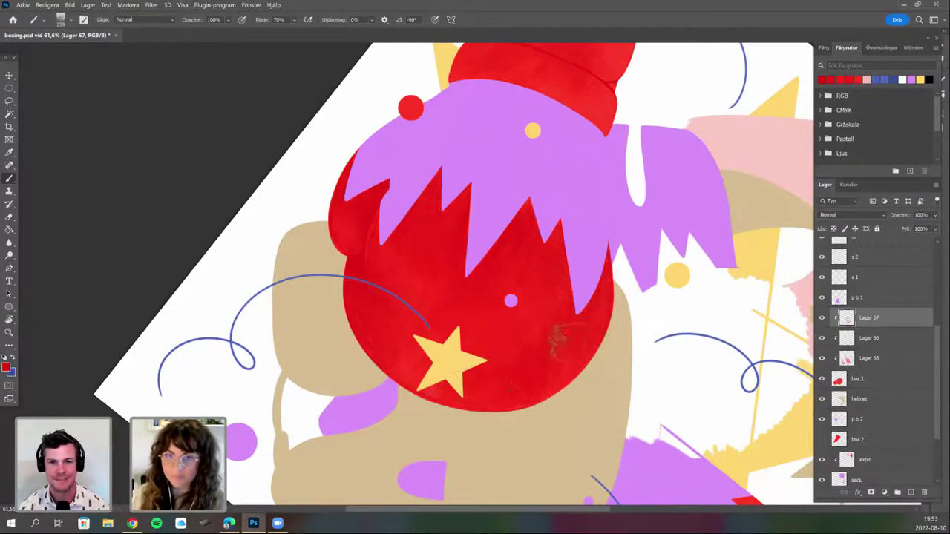
{"action": "key", "text": "r"}
{"action": "mouse_move", "coordinate": [327, 418]}
{"action": "left_mouse_down"}
{"action": "mouse_move", "coordinate": [447, 397]}
{"action": "mouse_move", "coordinate": [531, 229]}
{"action": "mouse_move", "coordinate": [499, 223]}
{"action": "left_mouse_up"}
{"action": "key", "text": "b"}
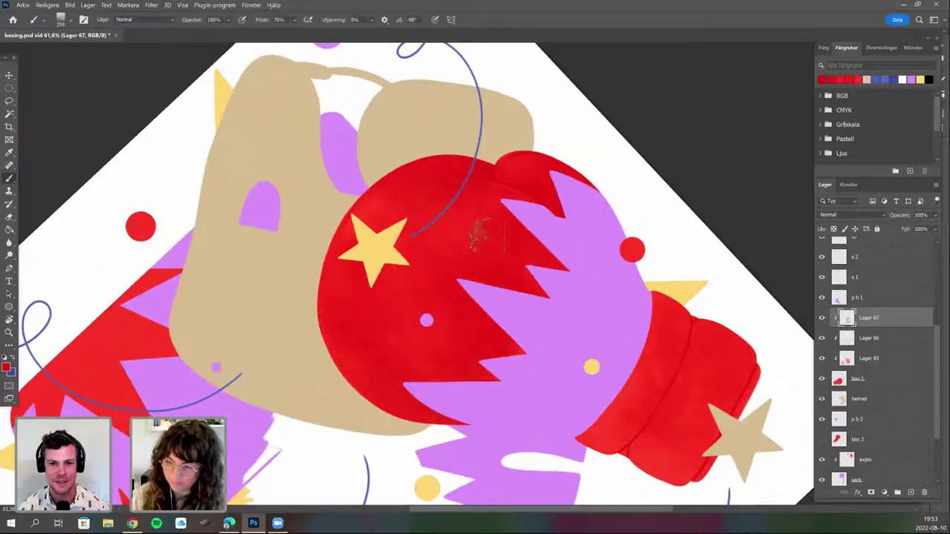
Set the gouache brush to 41 px and blend the red shading between the small purple dot and the spikes.
{"action": "right_click", "coordinate": [497, 268]}
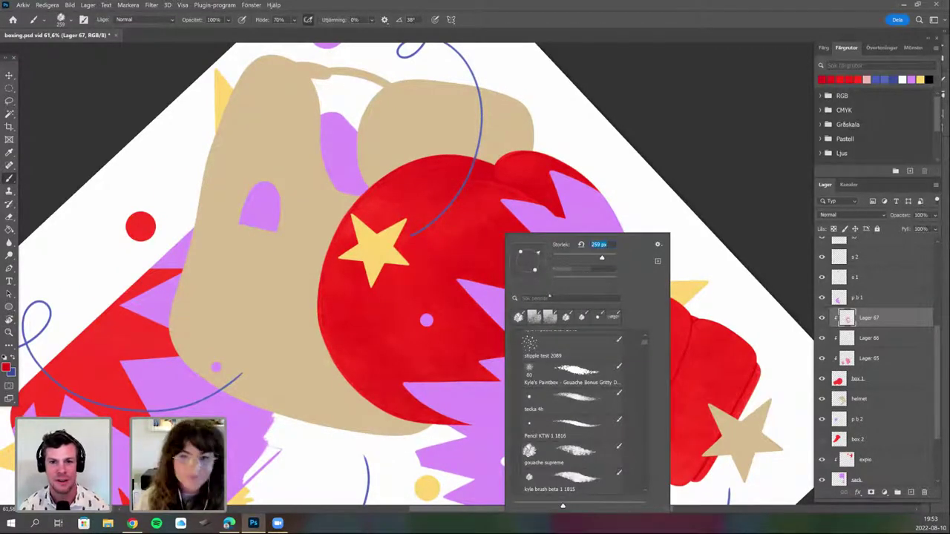
{"action": "left_click_drag", "start_coordinate": [602, 257], "coordinate": [571, 258]}
{"action": "key", "text": "Return"}
{"action": "left_click_drag", "start_coordinate": [509, 324], "coordinate": [501, 377]}
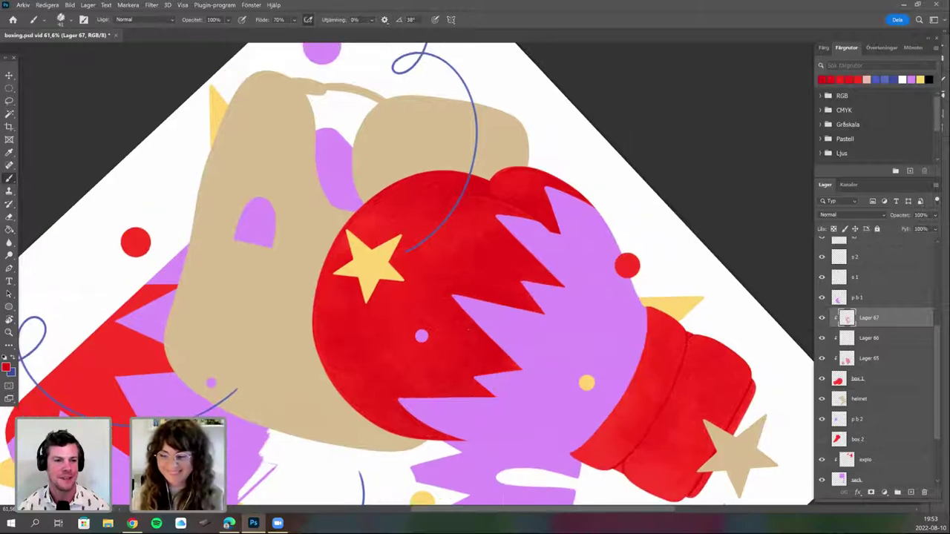
{"action": "scroll", "coordinate": [566, 399], "scroll_direction": "up", "scroll_amount": 1}
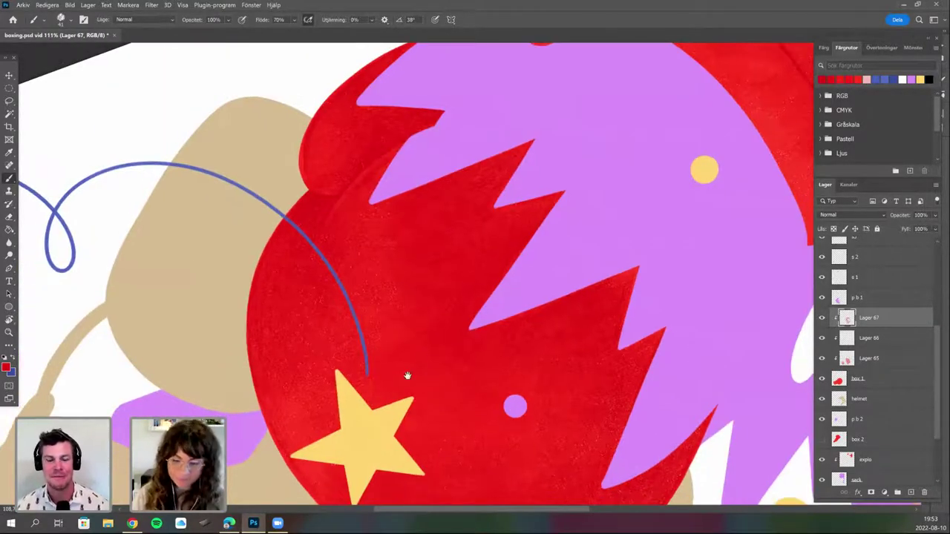
{"action": "scroll", "coordinate": [422, 358], "scroll_direction": "down", "scroll_amount": 2}
{"action": "key", "text": "r"}
{"action": "left_click_drag", "start_coordinate": [557, 272], "coordinate": [467, 417]}
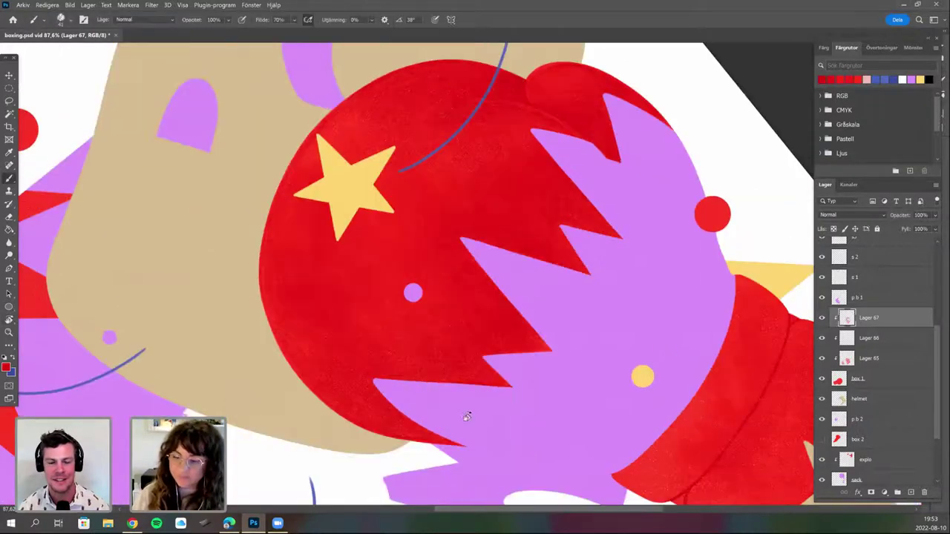
Refine the gritty red shading around the glove's spikes and rounded edge, working toward the cuff.
{"action": "key", "text": "r"}
{"action": "left_click_drag", "start_coordinate": [537, 271], "coordinate": [512, 329]}
{"action": "key", "text": "r"}
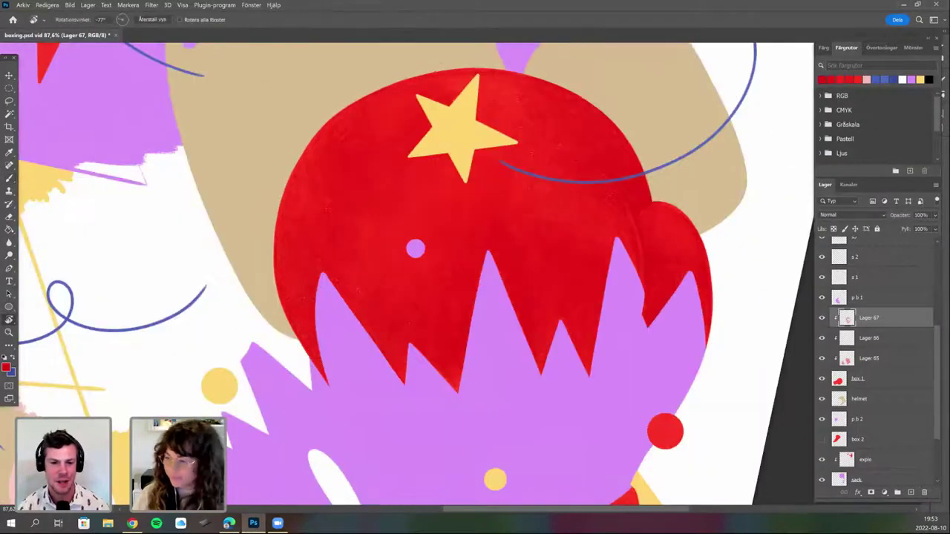
{"action": "left_click_drag", "start_coordinate": [518, 369], "coordinate": [420, 326]}
{"action": "left_click_drag", "start_coordinate": [673, 301], "coordinate": [534, 253]}
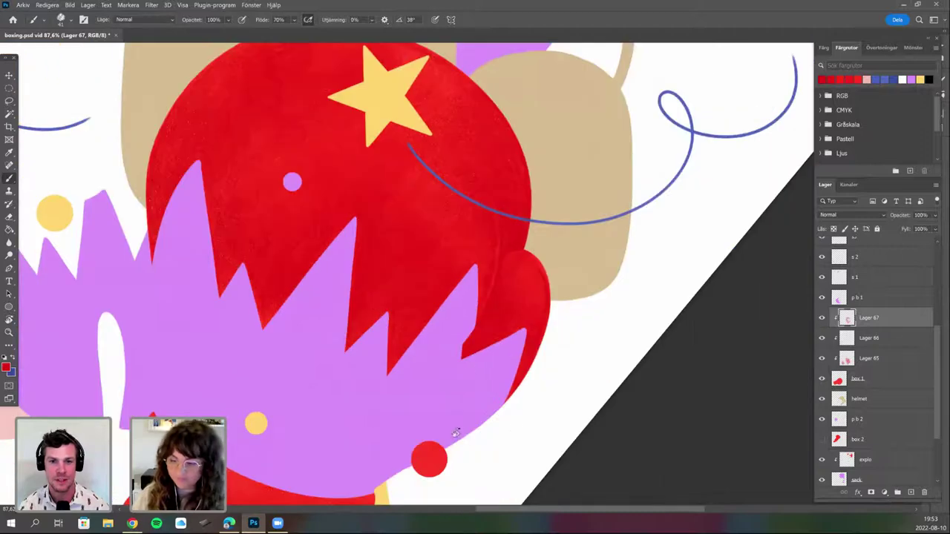
{"action": "left_click_drag", "start_coordinate": [475, 438], "coordinate": [597, 277]}
{"action": "key", "text": "r"}
{"action": "left_click_drag", "start_coordinate": [532, 344], "coordinate": [537, 301]}
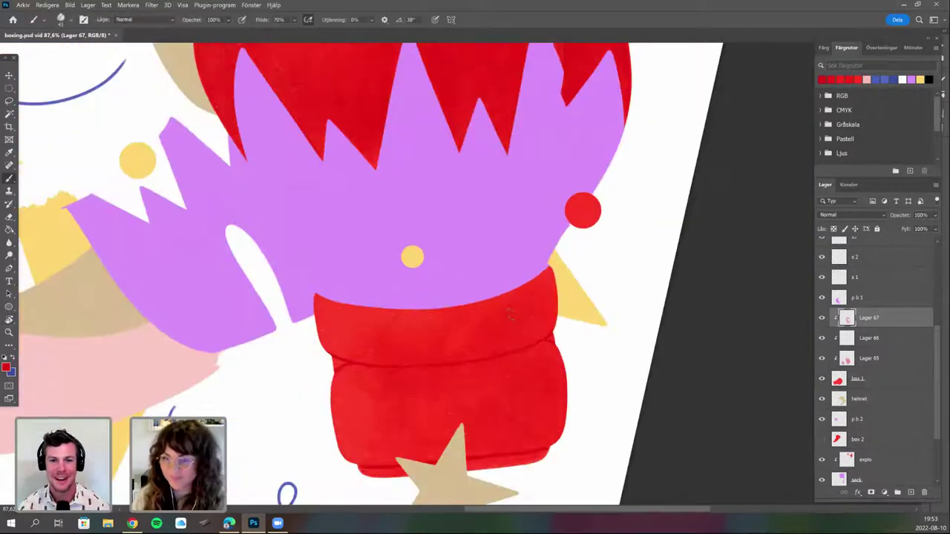
Choose a deep-red swatch and add gritty gouache shading to the cuff's two bands near the yellow triangle.
{"action": "scroll", "coordinate": [526, 359], "scroll_direction": "up", "scroll_amount": 2}
{"action": "left_click", "coordinate": [832, 80]}
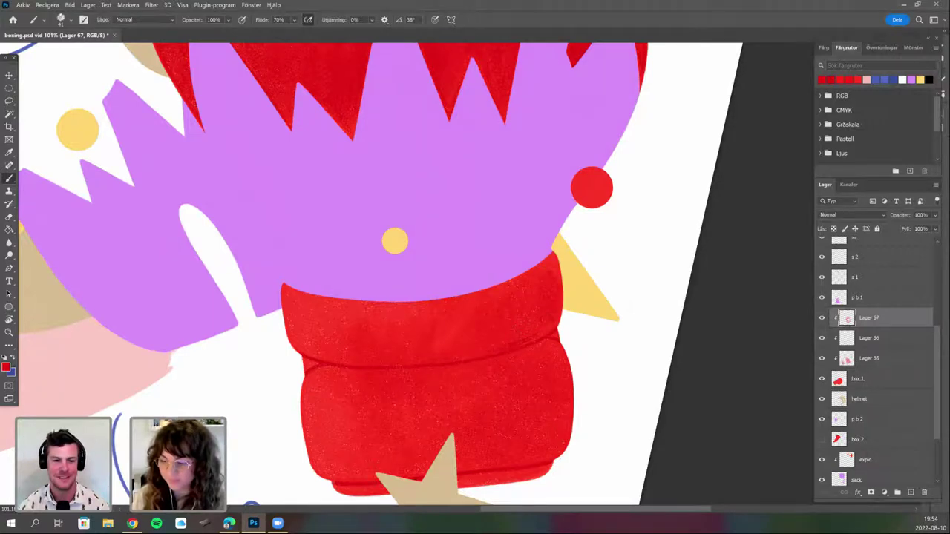
{"action": "key", "text": "r"}
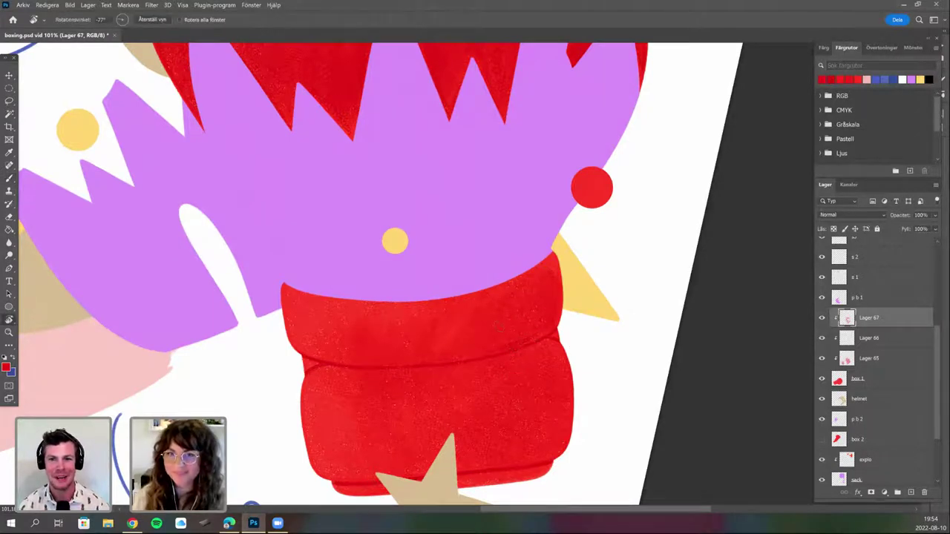
{"action": "left_click_drag", "start_coordinate": [503, 282], "coordinate": [520, 254]}
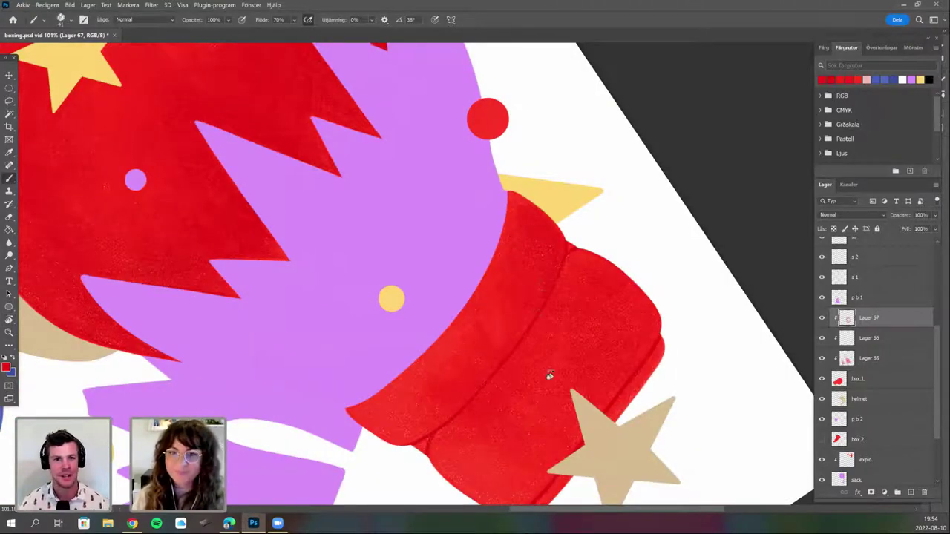
Build up the deeper-red texture on the cuff band between the purple edge and the fold line.
{"action": "key", "text": "r"}
{"action": "left_click_drag", "start_coordinate": [510, 281], "coordinate": [505, 249]}
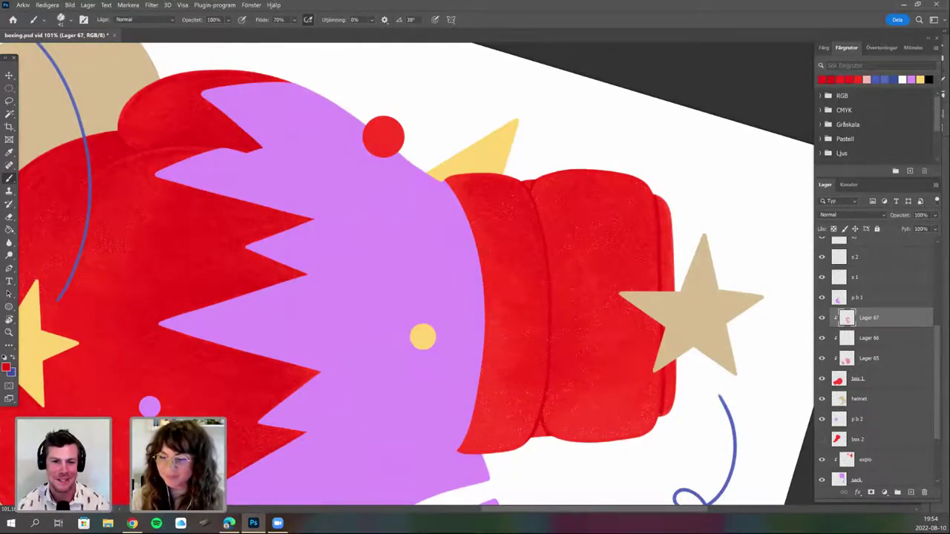
{"action": "key", "text": "r"}
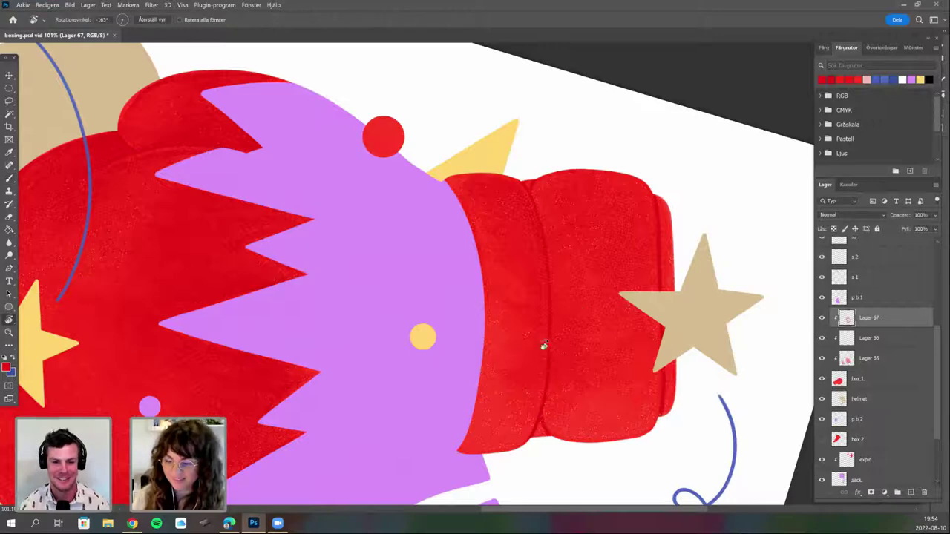
{"action": "mouse_move", "coordinate": [542, 341]}
{"action": "left_mouse_down"}
{"action": "mouse_move", "coordinate": [452, 338]}
{"action": "mouse_move", "coordinate": [863, 344]}
{"action": "left_mouse_up"}
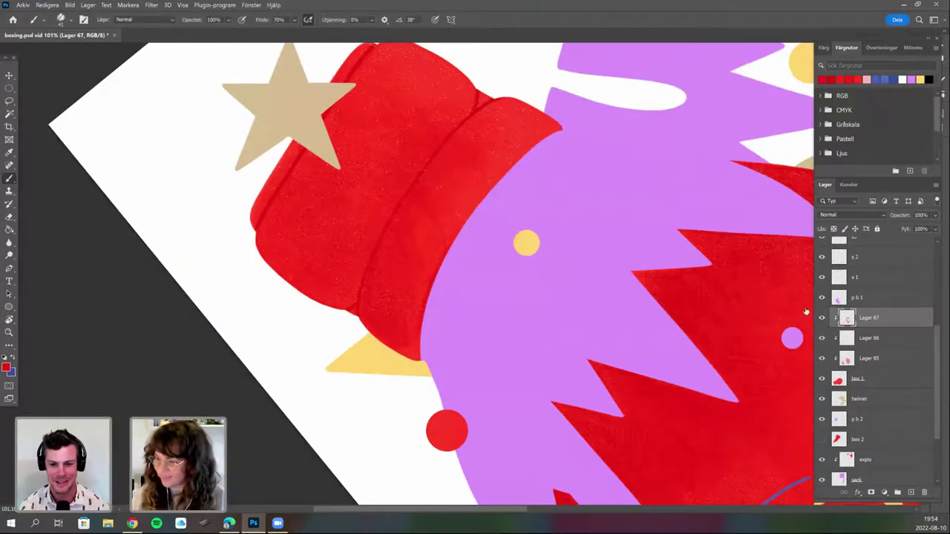
On layer p b 1, erase the purple edge beside the cuff's corner at the yellow triangle using the Pencil KTW 1 brush.
{"action": "scroll", "coordinate": [445, 340], "scroll_direction": "up", "scroll_amount": 4}
{"action": "left_click", "coordinate": [445, 275], "text": "ctrl"}
{"action": "key", "text": "e"}
{"action": "right_click", "coordinate": [446, 271]}
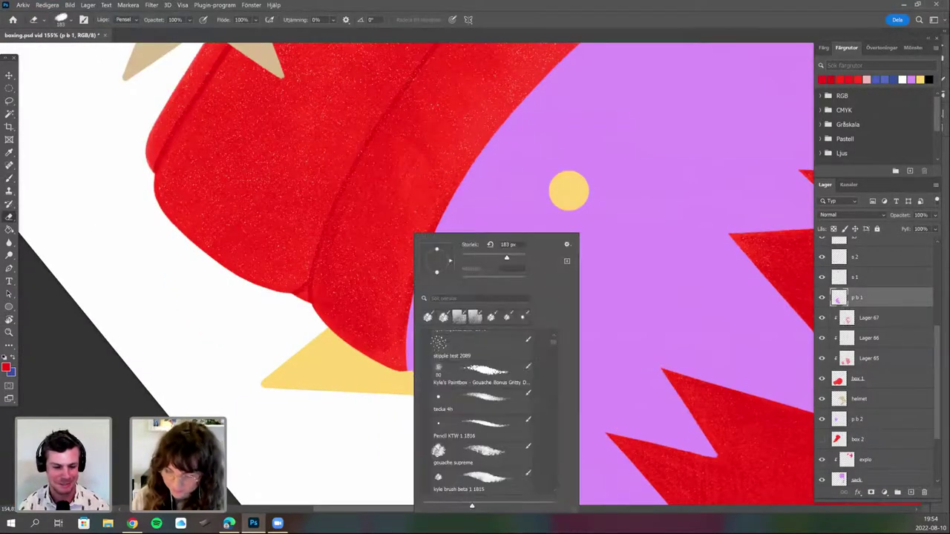
{"action": "double_click", "coordinate": [484, 425]}
{"action": "left_click_drag", "start_coordinate": [406, 371], "coordinate": [402, 342]}
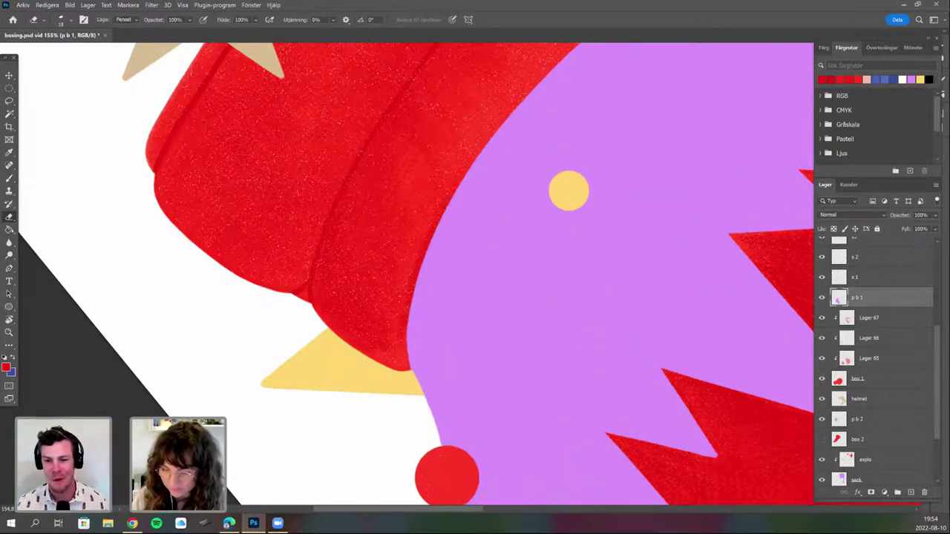
{"action": "left_click_drag", "start_coordinate": [409, 303], "coordinate": [408, 356]}
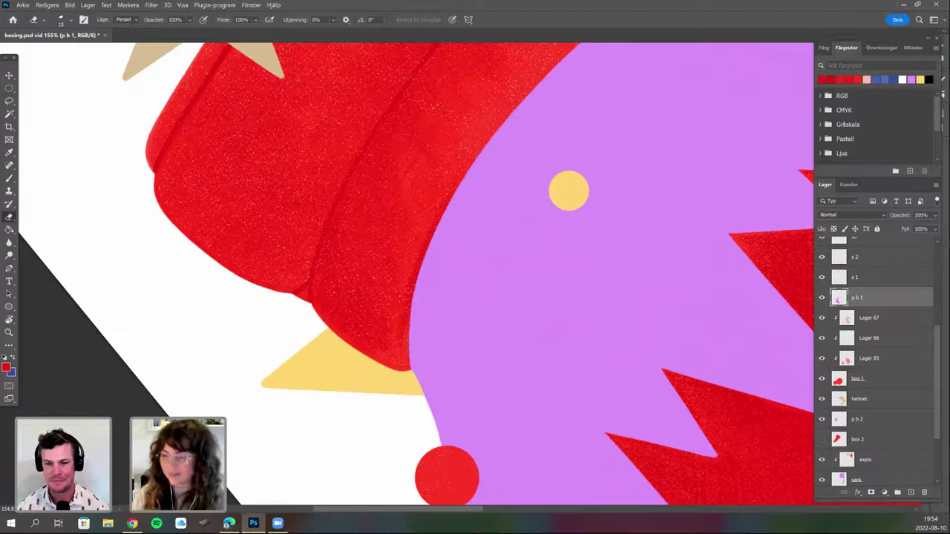
Return to Lager 67 and paint deeper-red gouache shading along the cuff's rim bordering the purple shape.
{"action": "left_click", "coordinate": [879, 320]}
{"action": "key", "text": "b"}
{"action": "right_click", "coordinate": [412, 237]}
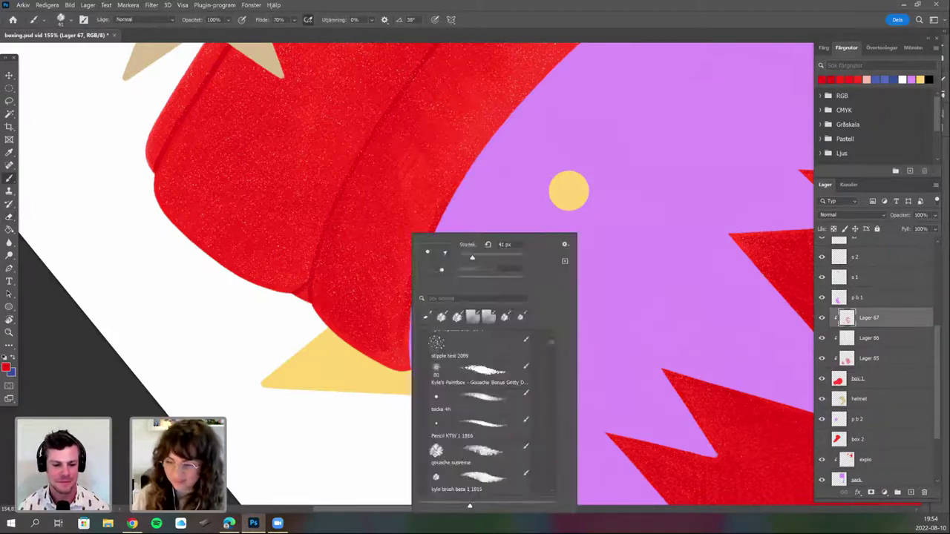
{"action": "key", "text": "Escape"}
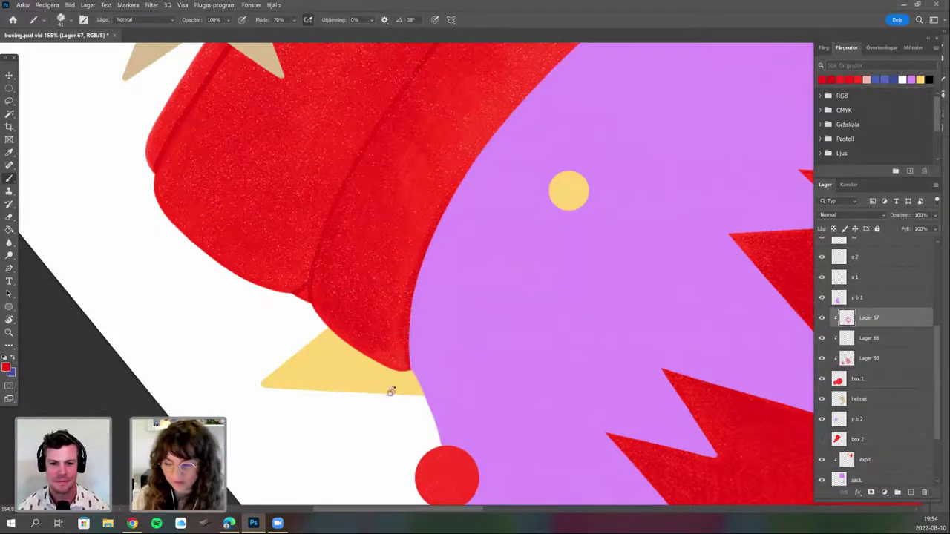
{"action": "key", "text": "r"}
{"action": "left_click_drag", "start_coordinate": [389, 375], "coordinate": [549, 359]}
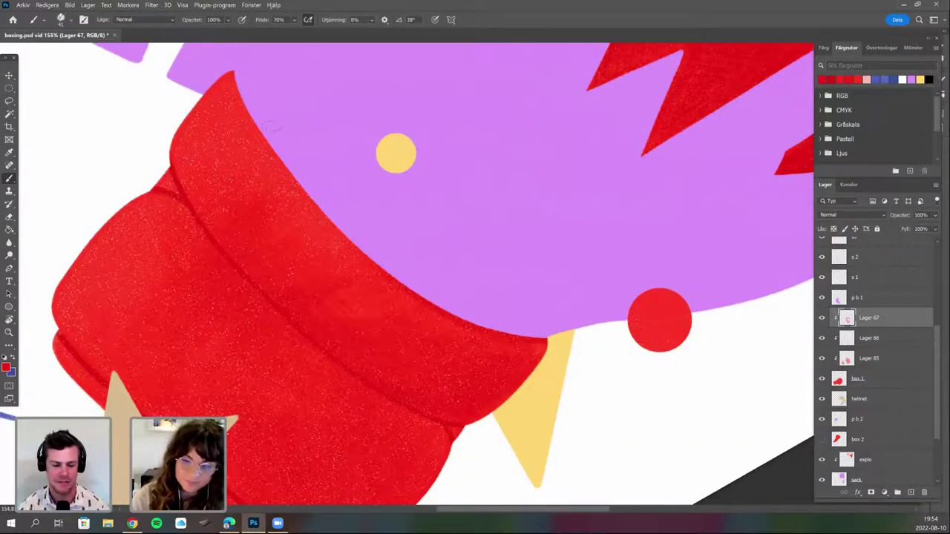
{"action": "left_click_drag", "start_coordinate": [307, 202], "coordinate": [344, 260]}
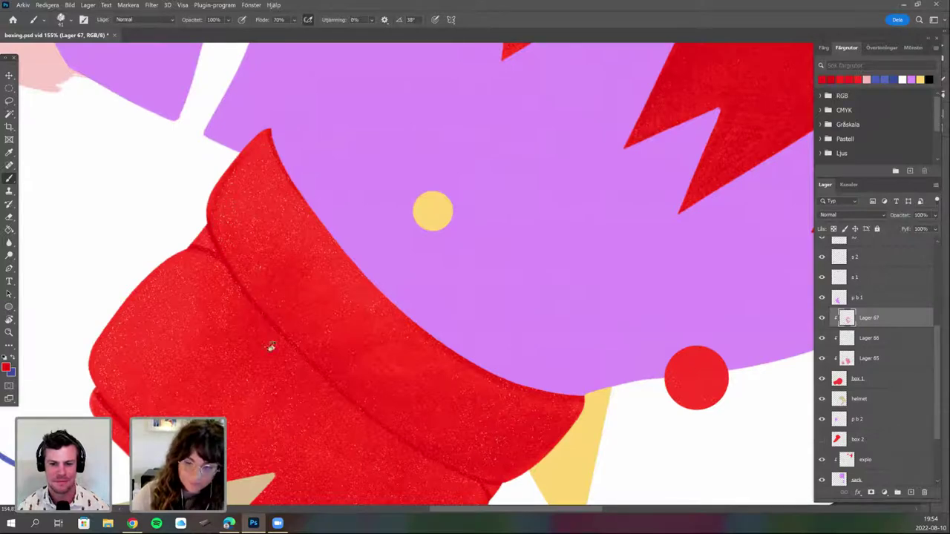
Extend the deeper-red rim along the cuff's full purple-facing edge, including both corners.
{"action": "key", "text": "r"}
{"action": "left_click_drag", "start_coordinate": [448, 427], "coordinate": [535, 370]}
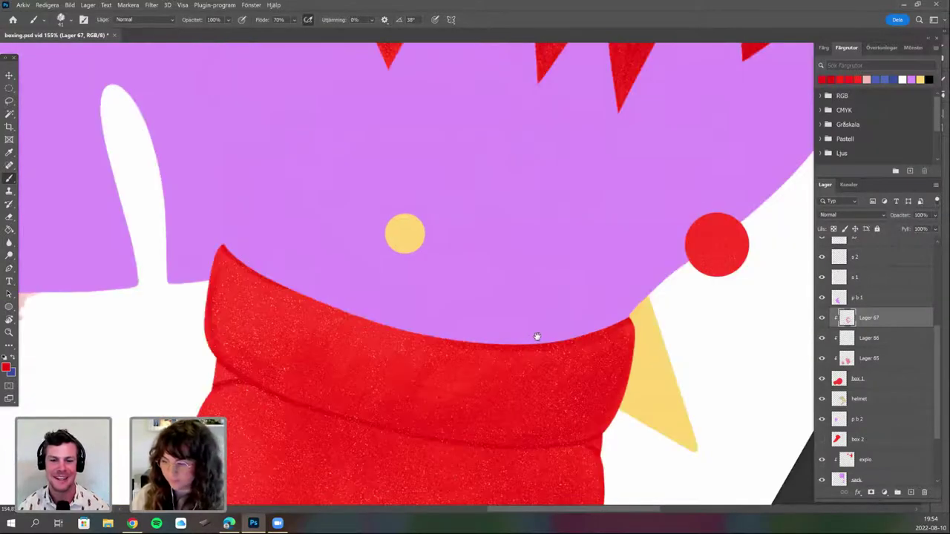
{"action": "key", "text": "r"}
{"action": "left_click_drag", "start_coordinate": [538, 337], "coordinate": [523, 191]}
{"action": "scroll", "coordinate": [523, 223], "scroll_direction": "down", "scroll_amount": 4}
{"action": "scroll", "coordinate": [416, 275], "scroll_direction": "down", "scroll_amount": 2}
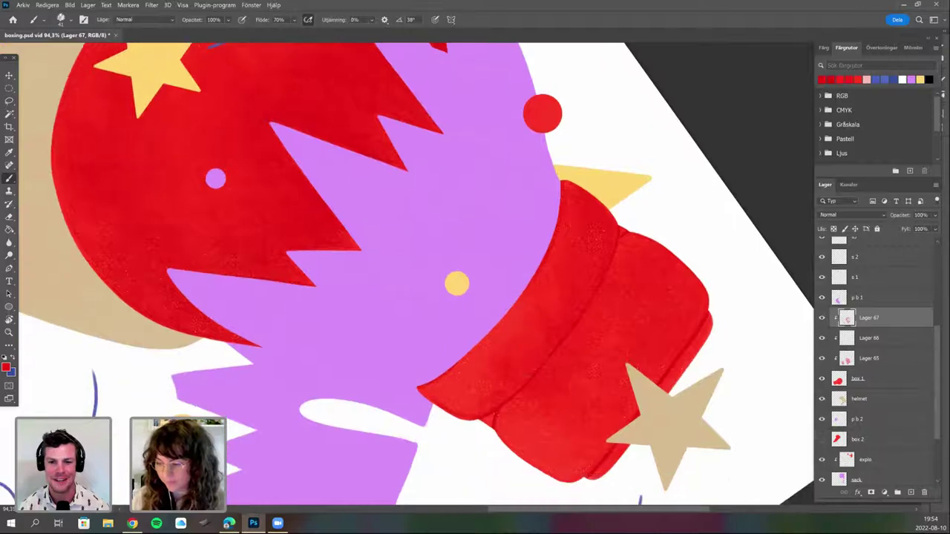
Shade the cuff's narrow band in gritty red between its purple-facing rim and the fold line.
{"action": "key", "text": "r"}
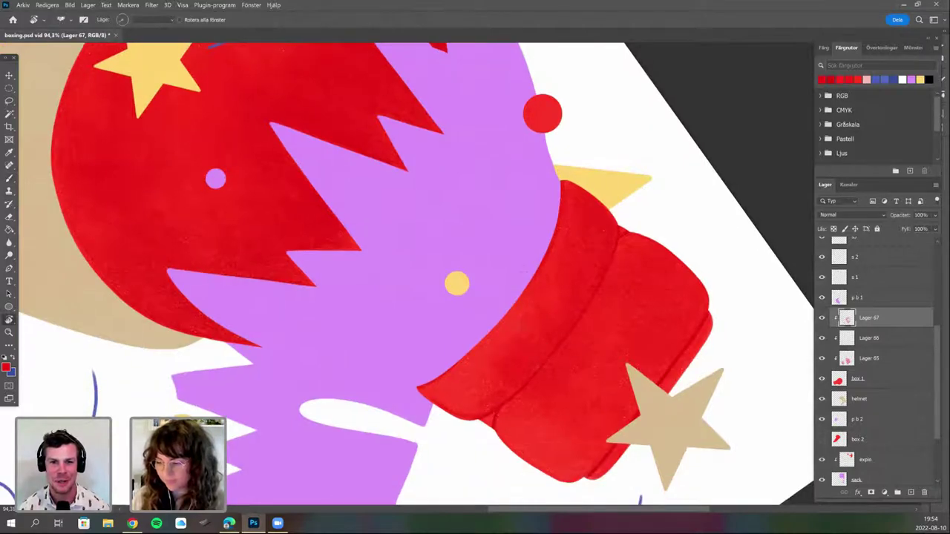
{"action": "left_click_drag", "start_coordinate": [522, 308], "coordinate": [530, 271]}
{"action": "left_click_drag", "start_coordinate": [553, 331], "coordinate": [562, 311]}
{"action": "key", "text": "b"}
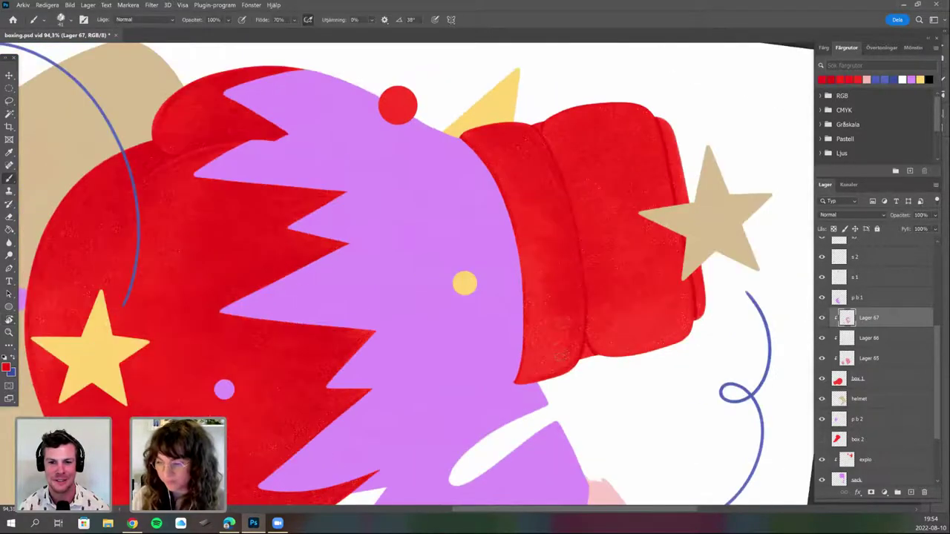
{"action": "key", "text": "r"}
{"action": "left_click_drag", "start_coordinate": [598, 372], "coordinate": [628, 287]}
{"action": "key", "text": "b"}
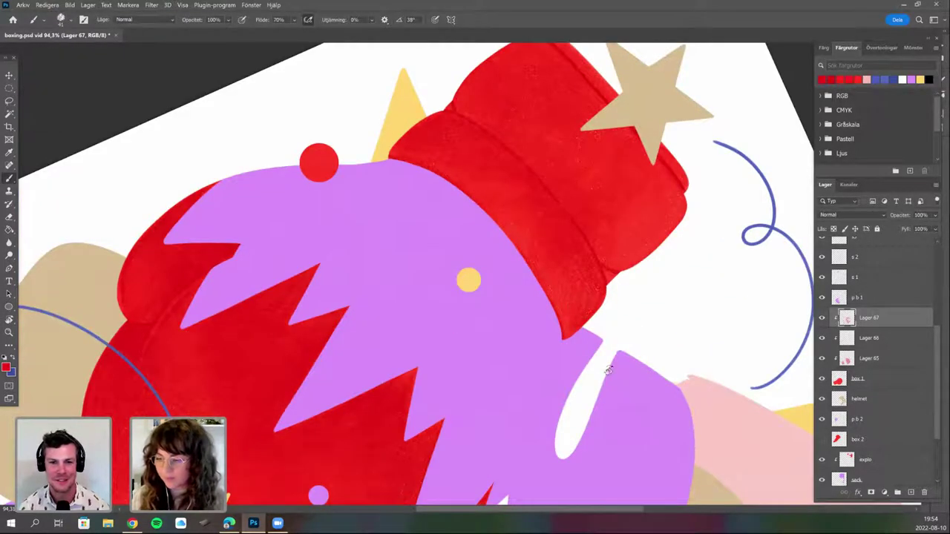
Deepen the red shading along the fold line between the cuff's two bands and in the notch opposite the yellow triangle.
{"action": "key", "text": "r"}
{"action": "left_click_drag", "start_coordinate": [587, 230], "coordinate": [585, 324]}
{"action": "key", "text": "b"}
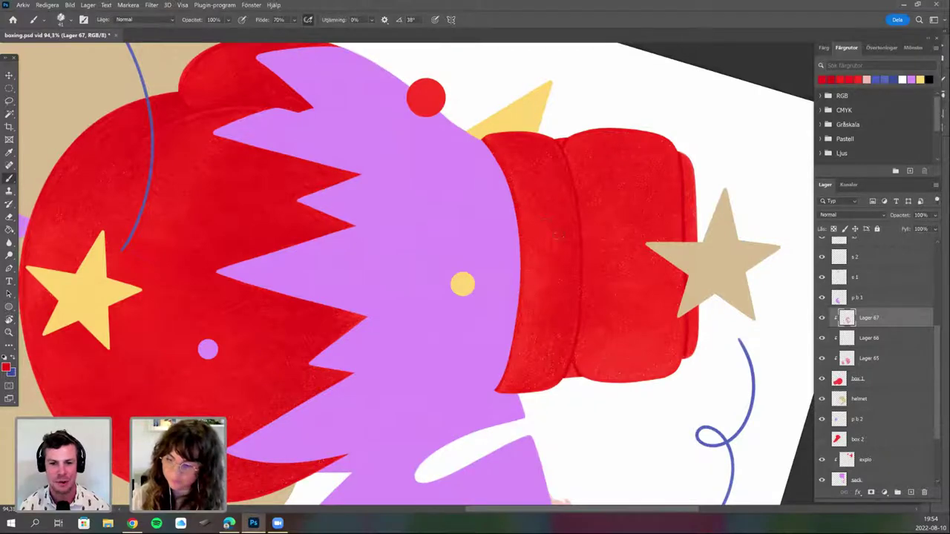
{"action": "key", "text": "r"}
{"action": "mouse_move", "coordinate": [377, 409]}
{"action": "left_mouse_down"}
{"action": "mouse_move", "coordinate": [501, 400]}
{"action": "mouse_move", "coordinate": [327, 412]}
{"action": "left_mouse_up"}
{"action": "key", "text": "b"}
{"action": "key", "text": "r"}
{"action": "left_click_drag", "start_coordinate": [400, 213], "coordinate": [467, 268]}
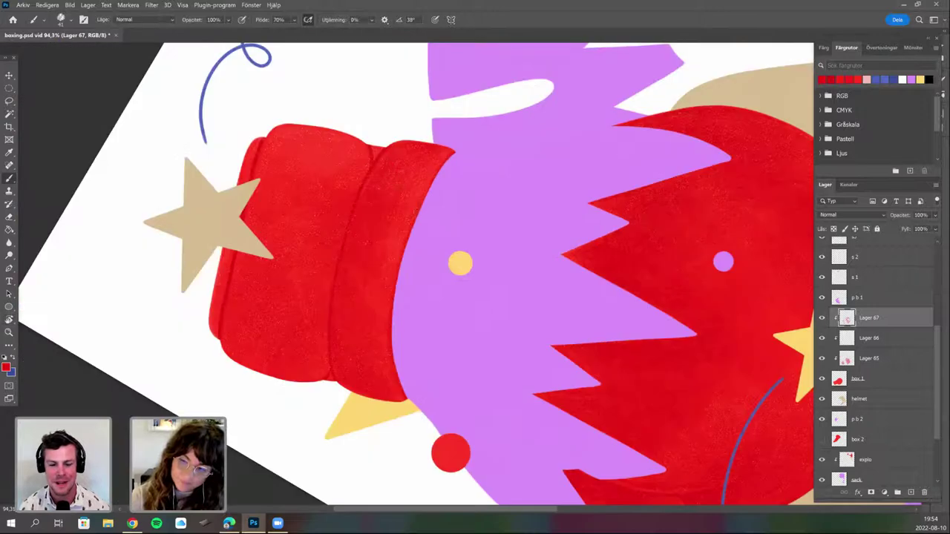
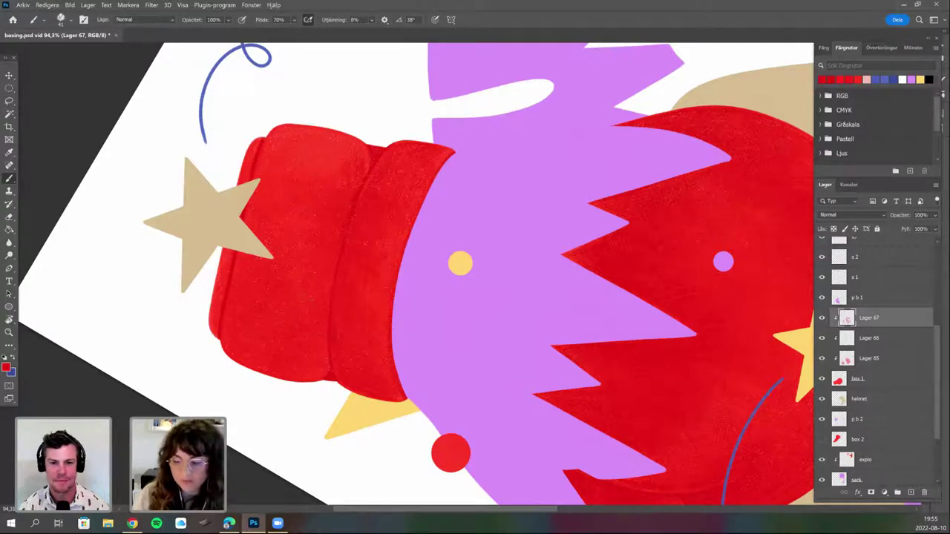
Darken the notches at both ends of the cuff's fold and blend the shading into the wider band.
{"action": "key", "text": "r"}
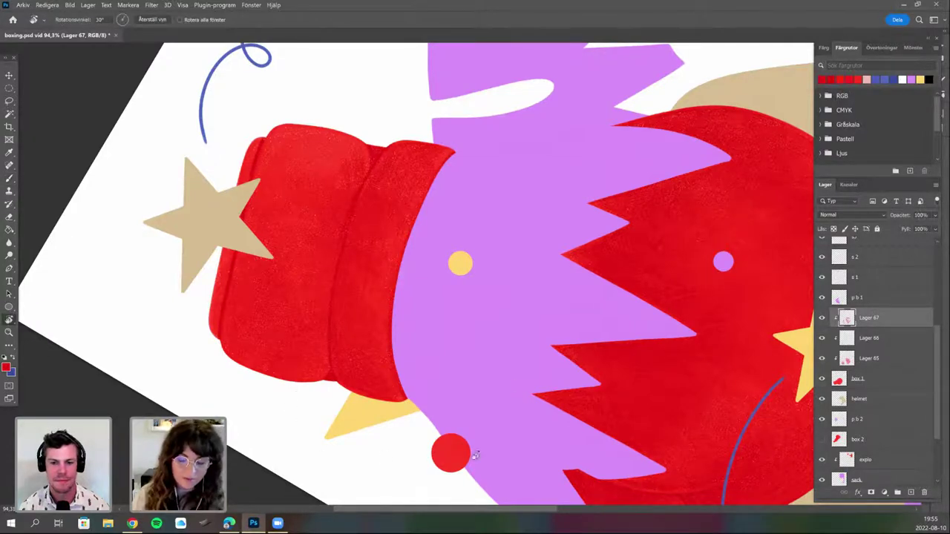
{"action": "mouse_move", "coordinate": [475, 454]}
{"action": "left_mouse_down"}
{"action": "mouse_move", "coordinate": [531, 323]}
{"action": "mouse_move", "coordinate": [421, 319]}
{"action": "mouse_move", "coordinate": [443, 249]}
{"action": "left_mouse_up"}
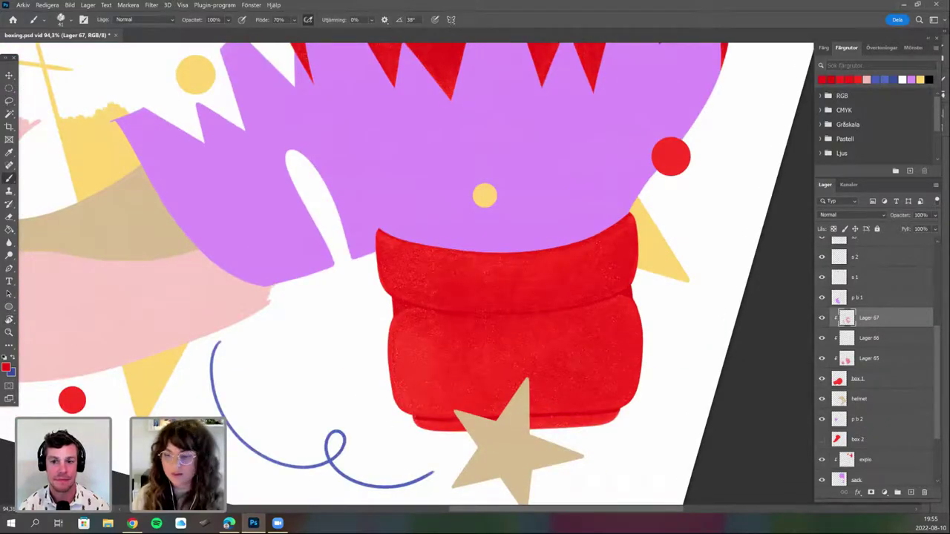
{"action": "key", "text": "r"}
{"action": "left_click_drag", "start_coordinate": [471, 330], "coordinate": [478, 329]}
{"action": "mouse_move", "coordinate": [447, 370]}
{"action": "left_mouse_down"}
{"action": "mouse_move", "coordinate": [563, 378]}
{"action": "mouse_move", "coordinate": [594, 279]}
{"action": "mouse_move", "coordinate": [590, 242]}
{"action": "left_mouse_up"}
{"action": "key", "text": "b"}
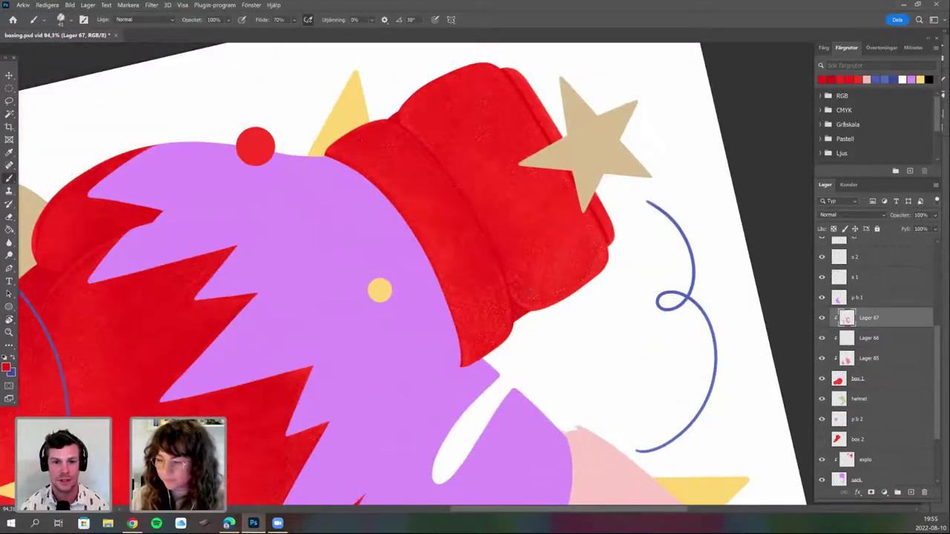
Add gritty red texture to the cuff's wider band, toward its star-side rim and rounded corners.
{"action": "key", "text": "r"}
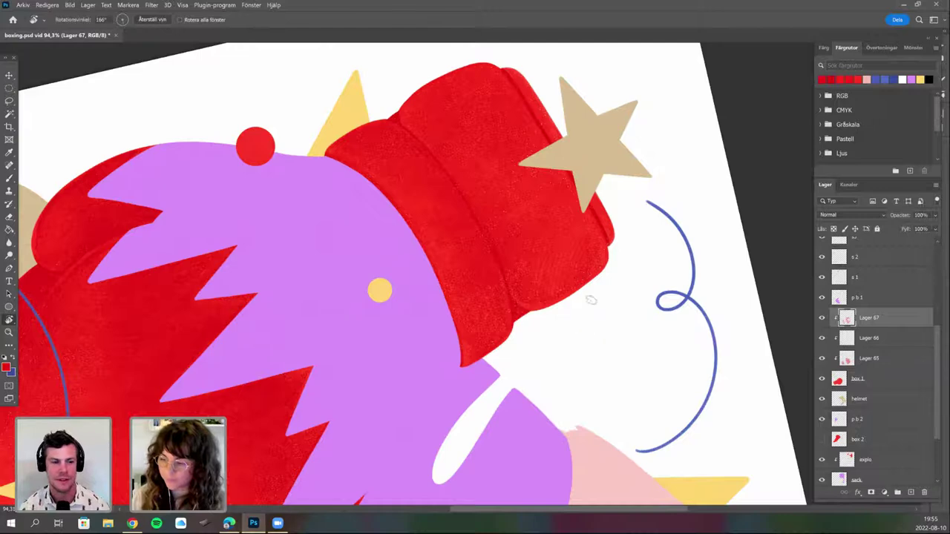
{"action": "left_click_drag", "start_coordinate": [591, 299], "coordinate": [562, 361]}
{"action": "key", "text": "b"}
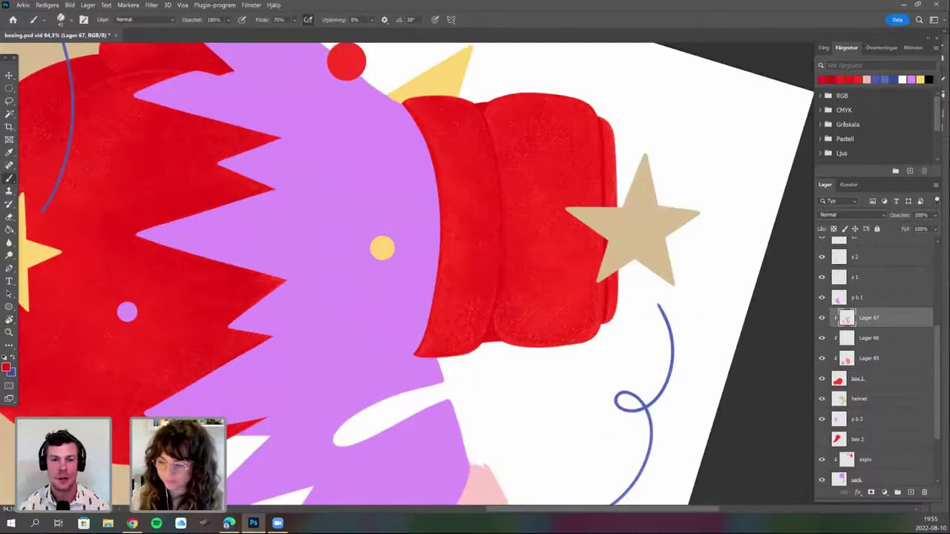
{"action": "key", "text": "r"}
{"action": "mouse_move", "coordinate": [475, 375]}
{"action": "left_mouse_down"}
{"action": "mouse_move", "coordinate": [483, 358]}
{"action": "mouse_move", "coordinate": [497, 401]}
{"action": "mouse_move", "coordinate": [417, 398]}
{"action": "left_mouse_up"}
{"action": "key", "text": "b"}
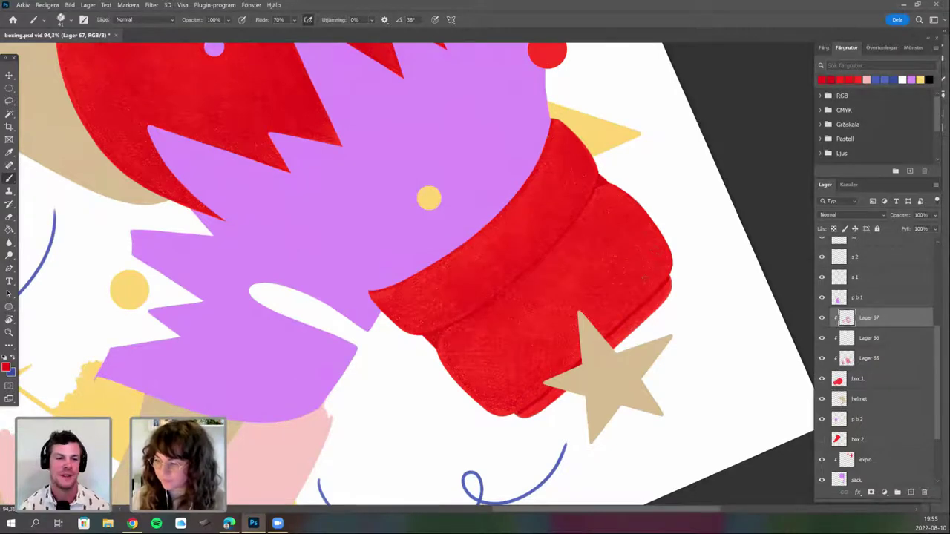
{"action": "key", "text": "r"}
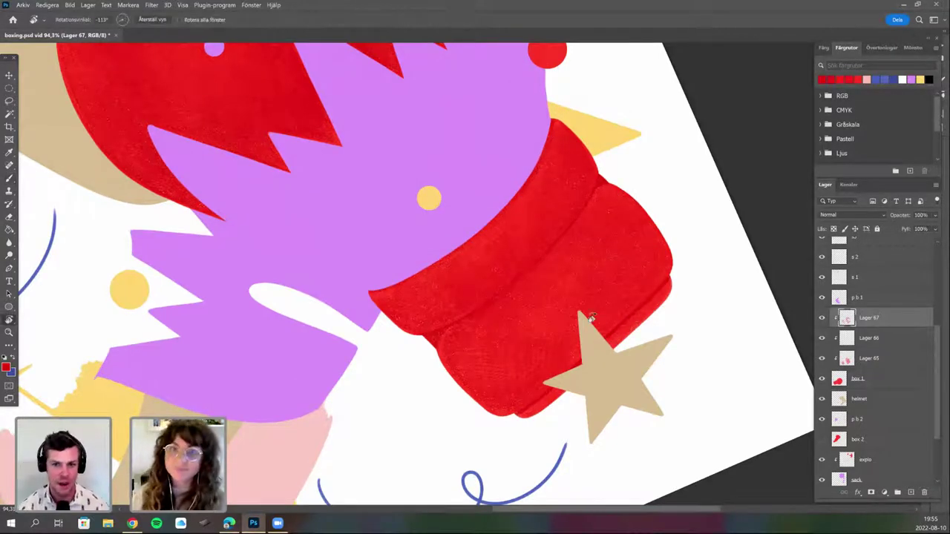
{"action": "left_click_drag", "start_coordinate": [525, 340], "coordinate": [572, 421]}
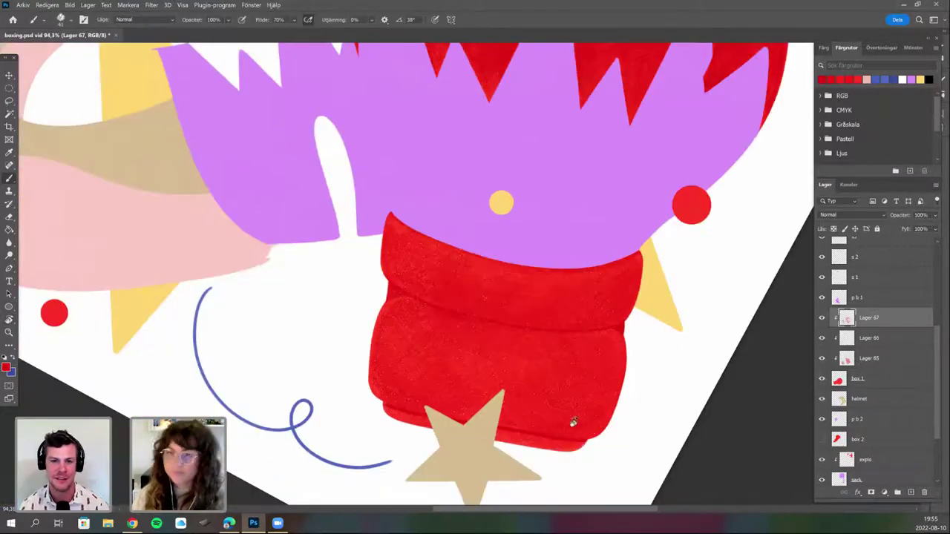
Deepen the wider cuff band's shading with a darker red swatch, working across the band toward the fold line.
{"action": "mouse_move", "coordinate": [348, 407]}
{"action": "left_mouse_down"}
{"action": "mouse_move", "coordinate": [297, 380]}
{"action": "mouse_move", "coordinate": [302, 402]}
{"action": "left_mouse_up"}
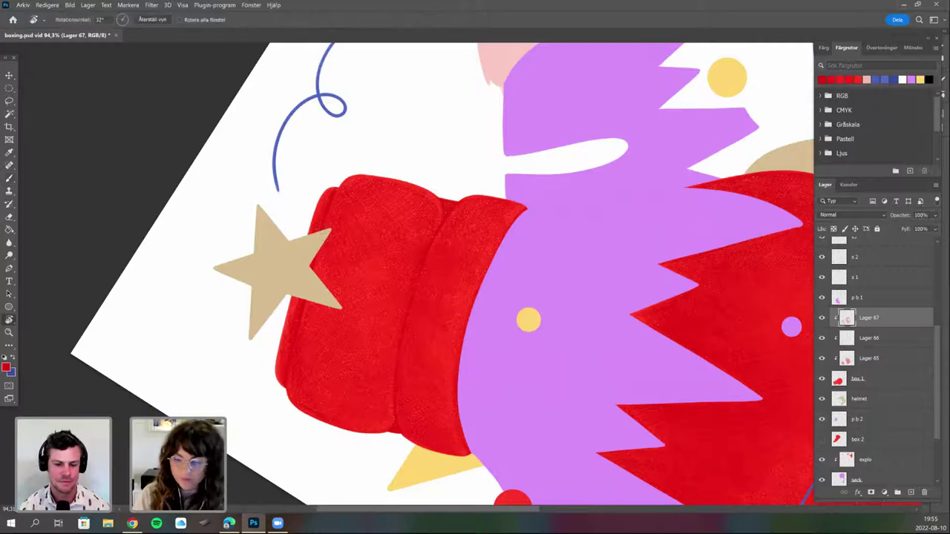
{"action": "left_click_drag", "start_coordinate": [357, 423], "coordinate": [345, 362]}
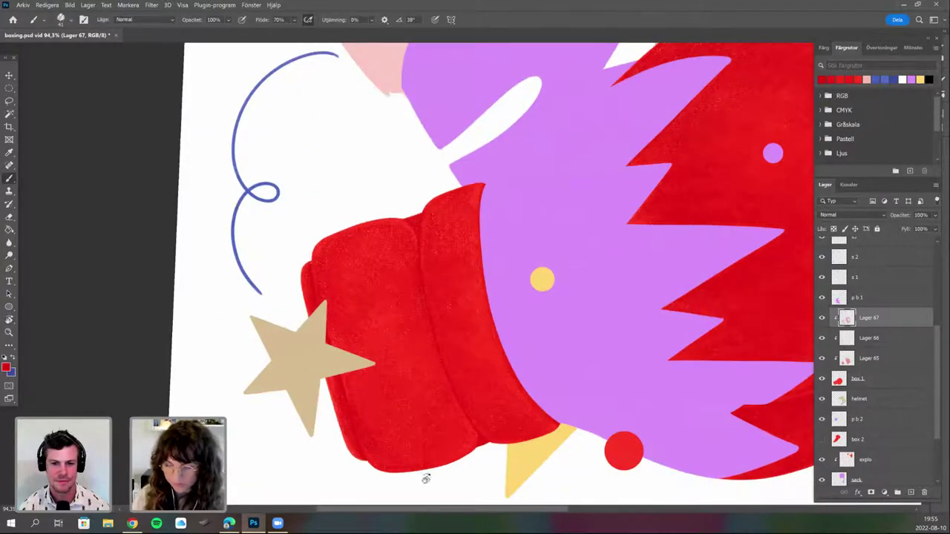
{"action": "mouse_move", "coordinate": [555, 451]}
{"action": "left_mouse_down"}
{"action": "mouse_move", "coordinate": [575, 446]}
{"action": "mouse_move", "coordinate": [601, 386]}
{"action": "left_mouse_up"}
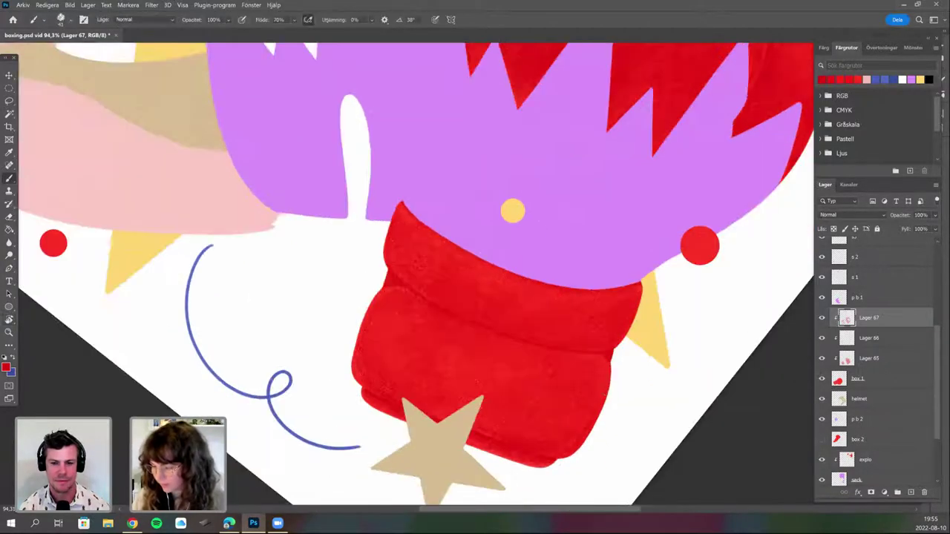
{"action": "left_click", "coordinate": [831, 80]}
{"action": "left_click_drag", "start_coordinate": [538, 372], "coordinate": [422, 312]}
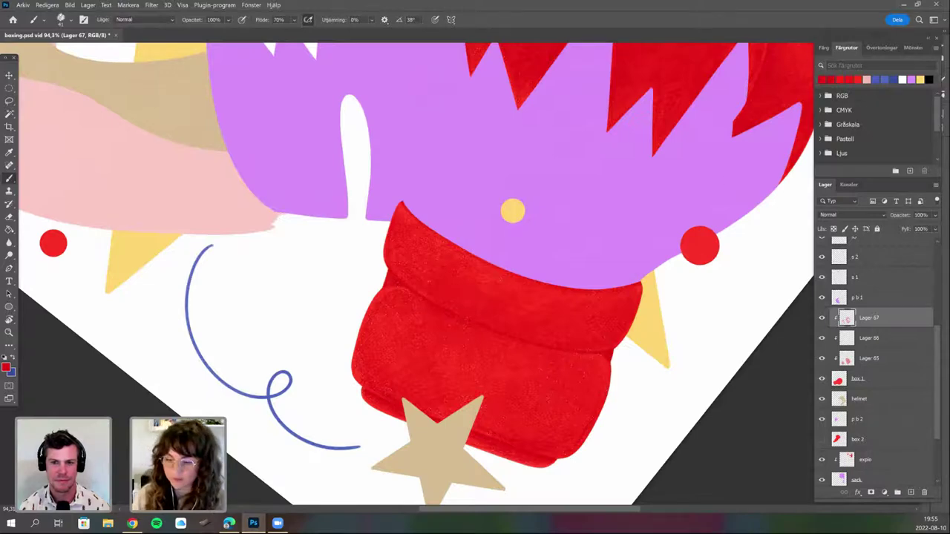
Shade both ends of the cuff's wider band in gritty red, beside the notches of the fold.
{"action": "key", "text": "r"}
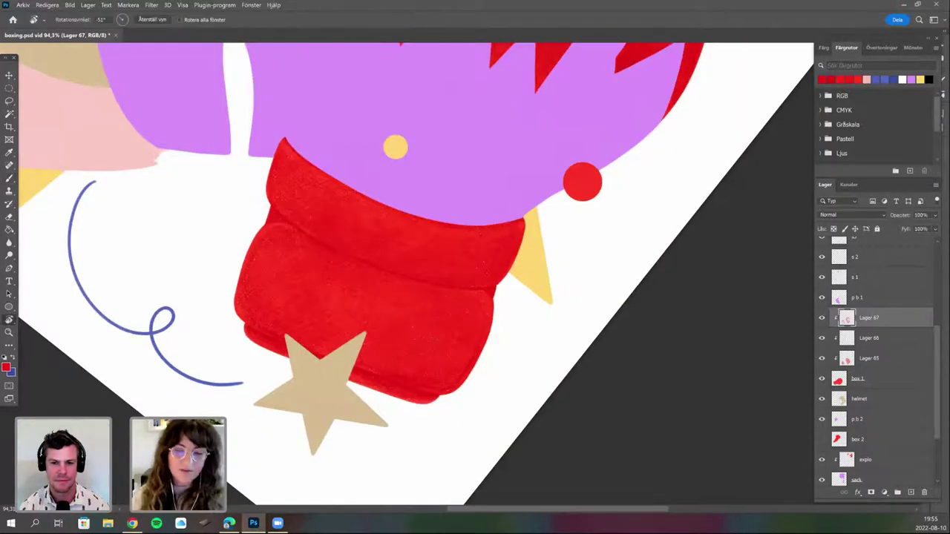
{"action": "left_click_drag", "start_coordinate": [488, 372], "coordinate": [523, 353]}
{"action": "left_click_drag", "start_coordinate": [377, 395], "coordinate": [423, 343]}
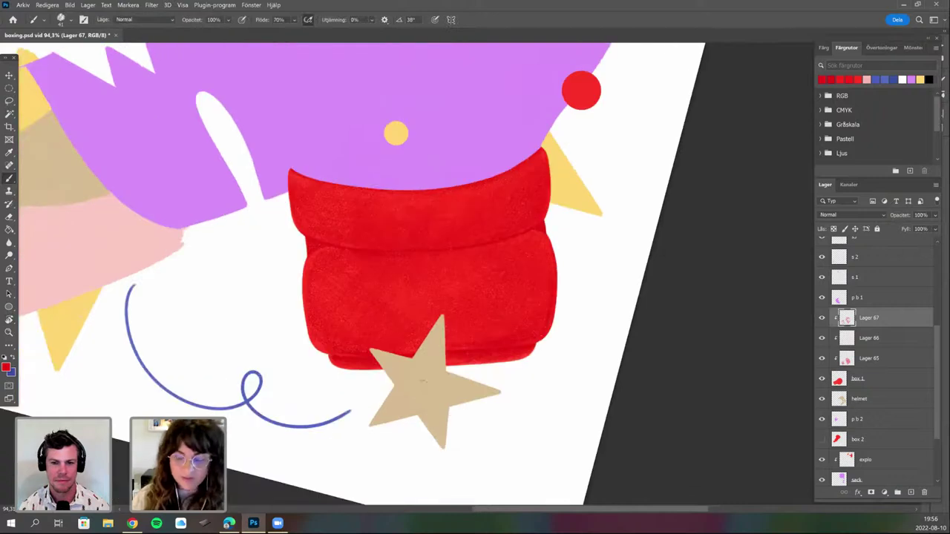
{"action": "key", "text": "r"}
{"action": "left_click_drag", "start_coordinate": [378, 323], "coordinate": [399, 347]}
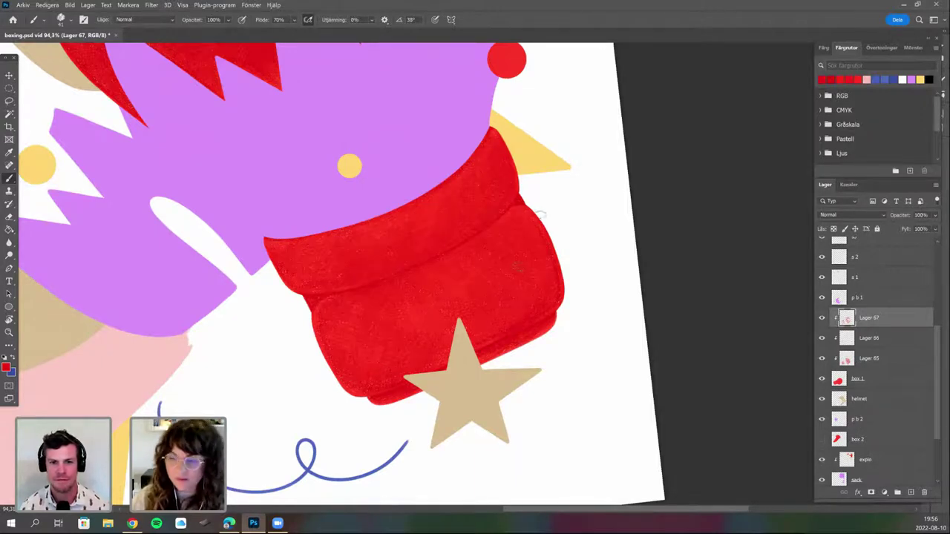
{"action": "key", "text": "r"}
{"action": "mouse_move", "coordinate": [384, 454]}
{"action": "left_mouse_down"}
{"action": "mouse_move", "coordinate": [351, 437]}
{"action": "mouse_move", "coordinate": [275, 208]}
{"action": "left_mouse_up"}
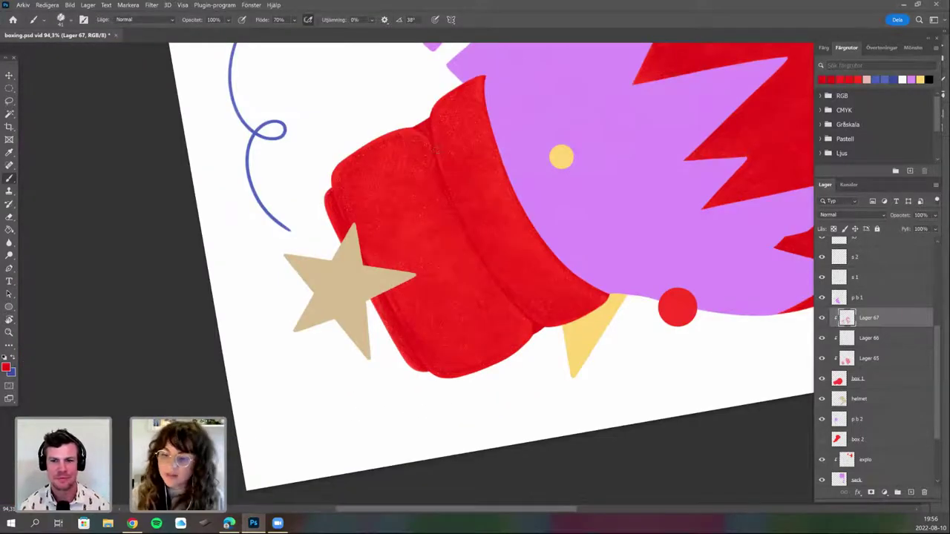
Build up gritty red texture through the middle of the cuff's wider band and toward the yellow triangle.
{"action": "key", "text": "r"}
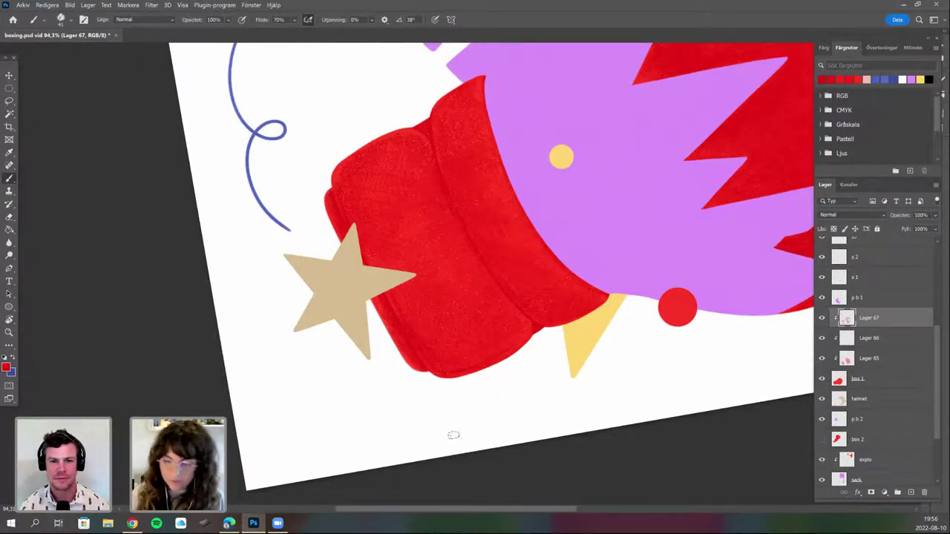
{"action": "left_click_drag", "start_coordinate": [454, 435], "coordinate": [357, 398]}
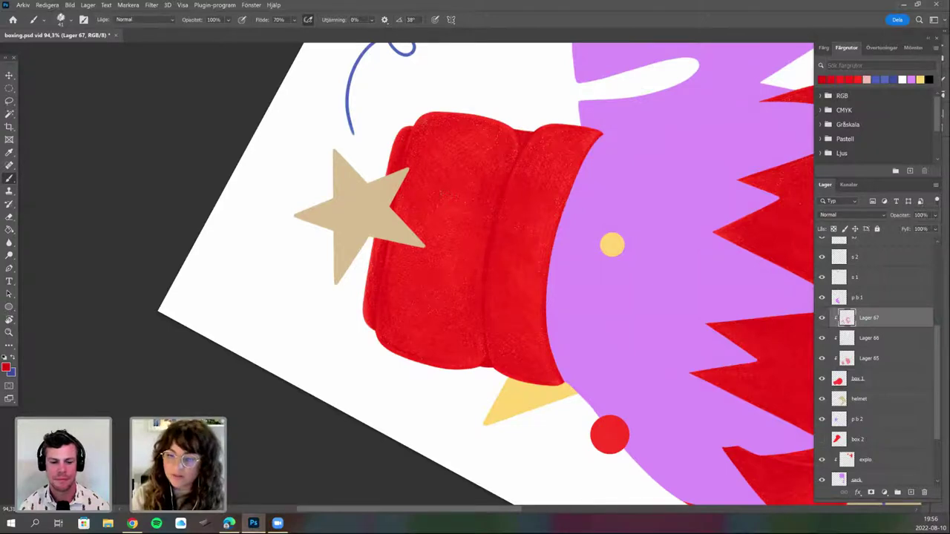
{"action": "key", "text": "space"}
{"action": "left_click_drag", "start_coordinate": [434, 292], "coordinate": [443, 278]}
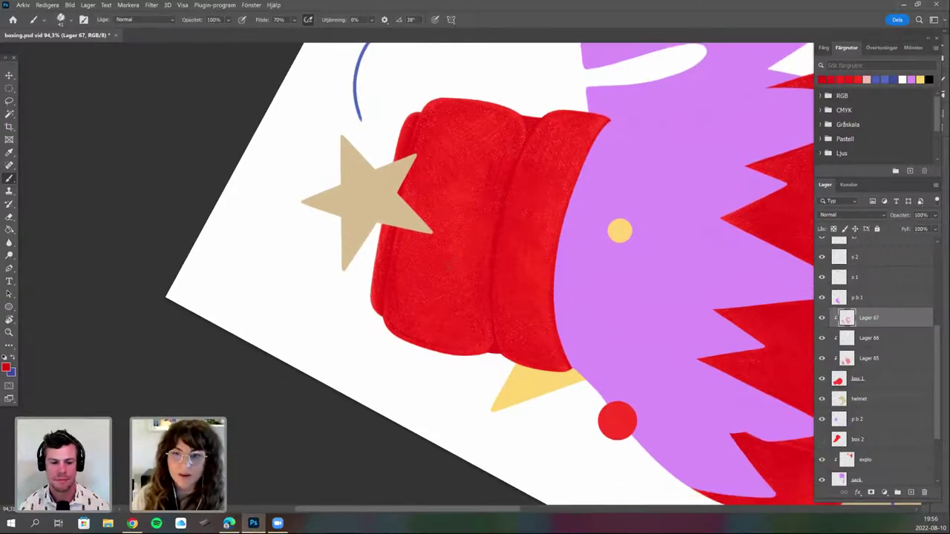
{"action": "key", "text": "r"}
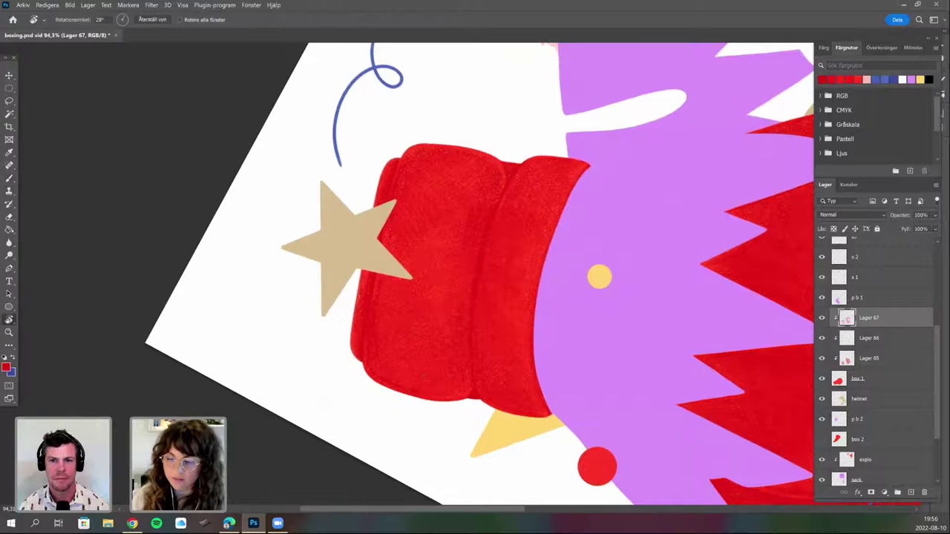
{"action": "left_click_drag", "start_coordinate": [430, 429], "coordinate": [498, 426]}
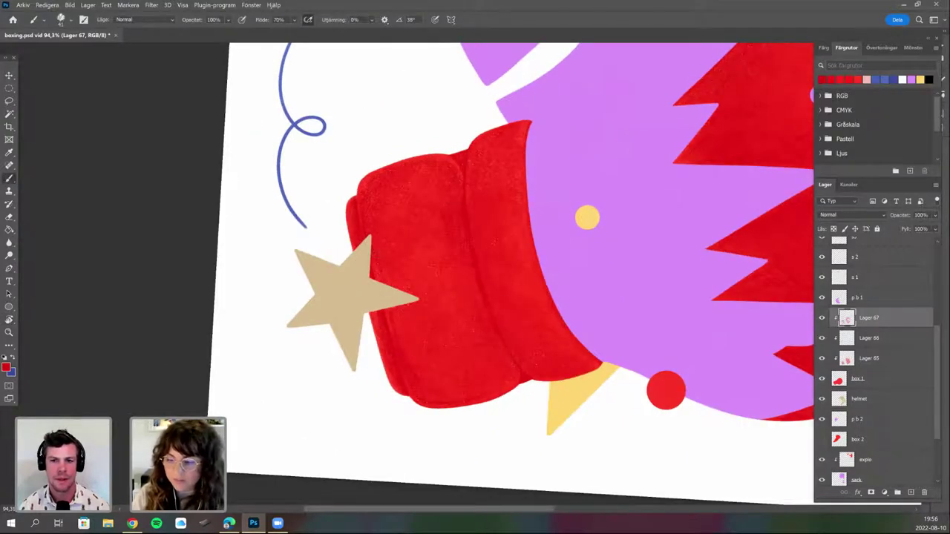
Darken the wider band alongside the cuff's fold line, carrying the shading along the length of the fold.
{"action": "left_click_drag", "start_coordinate": [428, 428], "coordinate": [654, 399]}
{"action": "key", "text": "r"}
{"action": "left_click_drag", "start_coordinate": [393, 412], "coordinate": [546, 397]}
{"action": "key", "text": "b"}
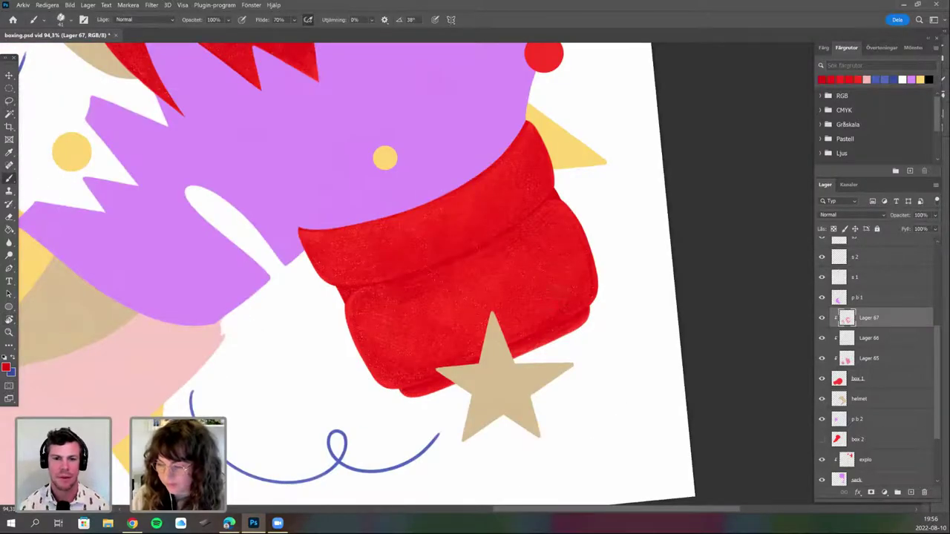
{"action": "key", "text": "r"}
{"action": "left_click_drag", "start_coordinate": [446, 404], "coordinate": [557, 373]}
{"action": "key", "text": "b"}
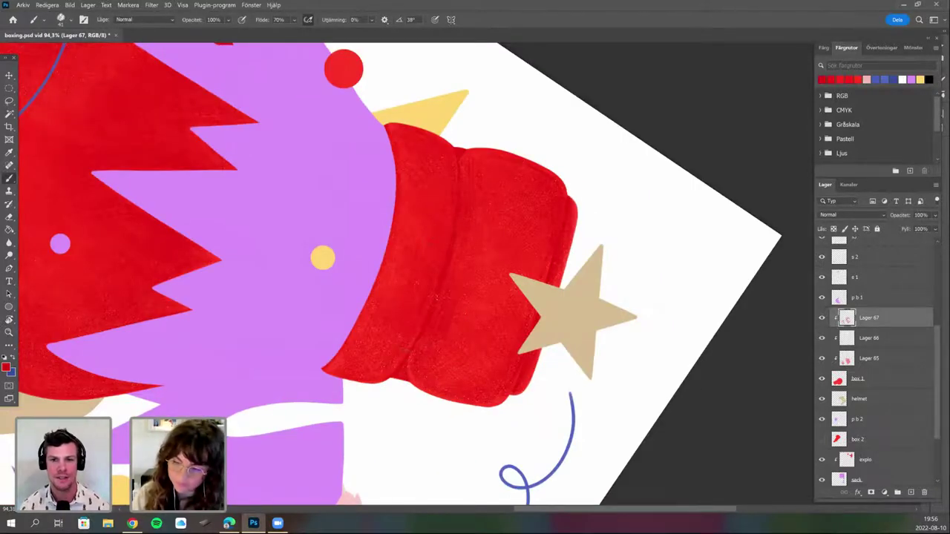
{"action": "key", "text": "r"}
{"action": "mouse_move", "coordinate": [559, 359]}
{"action": "left_mouse_down"}
{"action": "mouse_move", "coordinate": [572, 332]}
{"action": "mouse_move", "coordinate": [576, 230]}
{"action": "left_mouse_up"}
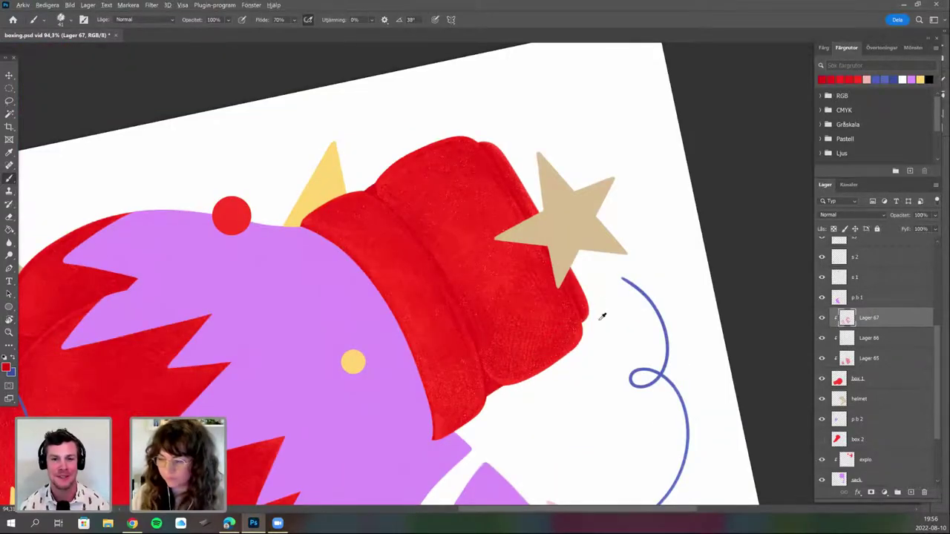
Blend the fold line's shading into both cuff bands, alternating brighter and darker reds.
{"action": "scroll", "coordinate": [603, 316], "scroll_direction": "down", "scroll_amount": 5}
{"action": "key", "text": "r"}
{"action": "mouse_move", "coordinate": [488, 441]}
{"action": "left_mouse_down"}
{"action": "mouse_move", "coordinate": [492, 388]}
{"action": "mouse_move", "coordinate": [411, 382]}
{"action": "left_mouse_up"}
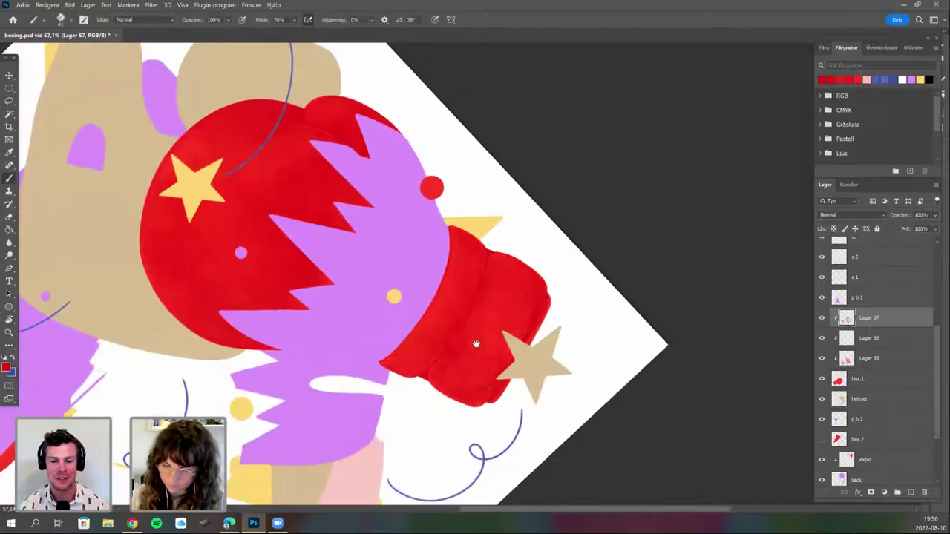
{"action": "scroll", "coordinate": [473, 349], "scroll_direction": "up", "scroll_amount": 2}
{"action": "scroll", "coordinate": [472, 357], "scroll_direction": "up", "scroll_amount": 2}
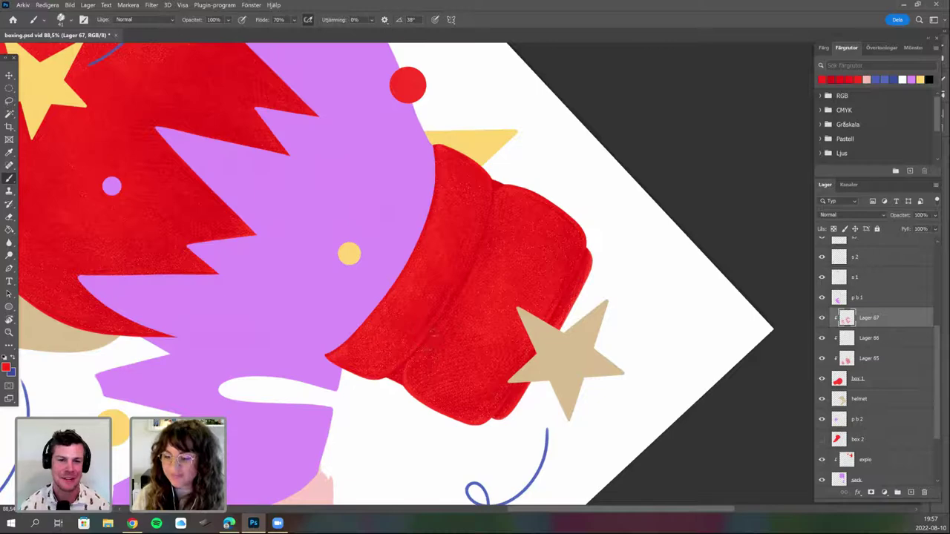
{"action": "key", "text": "r"}
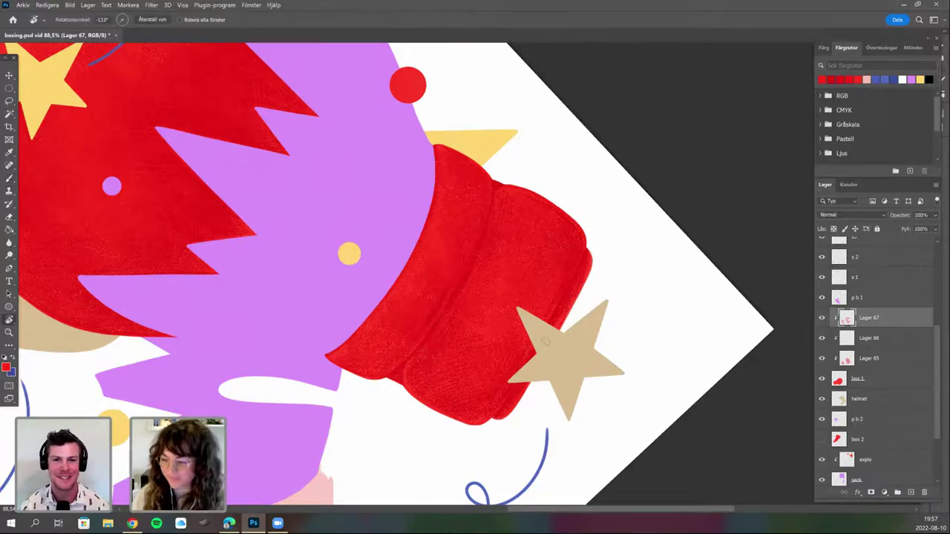
{"action": "left_click_drag", "start_coordinate": [503, 389], "coordinate": [413, 387]}
{"action": "key", "text": "r"}
{"action": "left_click_drag", "start_coordinate": [492, 398], "coordinate": [386, 408]}
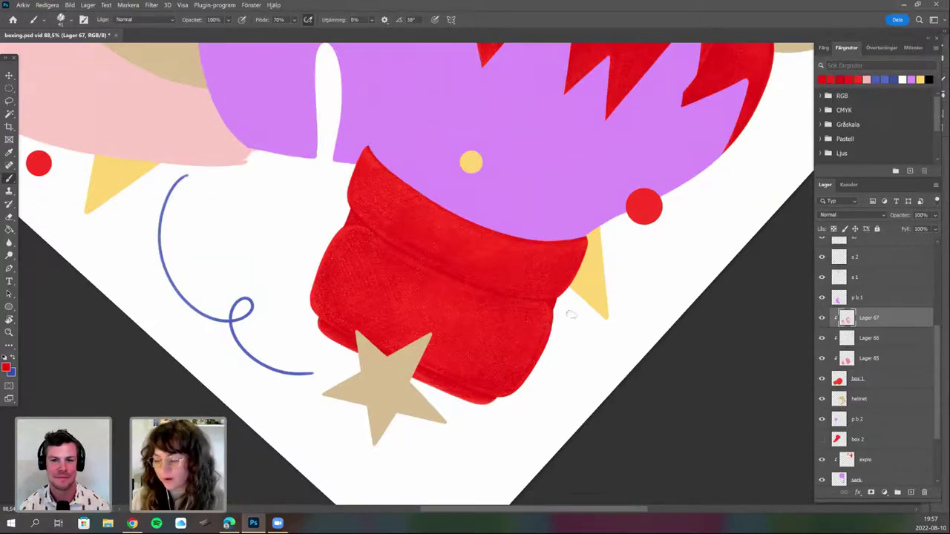
{"action": "key", "text": "r"}
{"action": "left_click_drag", "start_coordinate": [496, 416], "coordinate": [404, 408]}
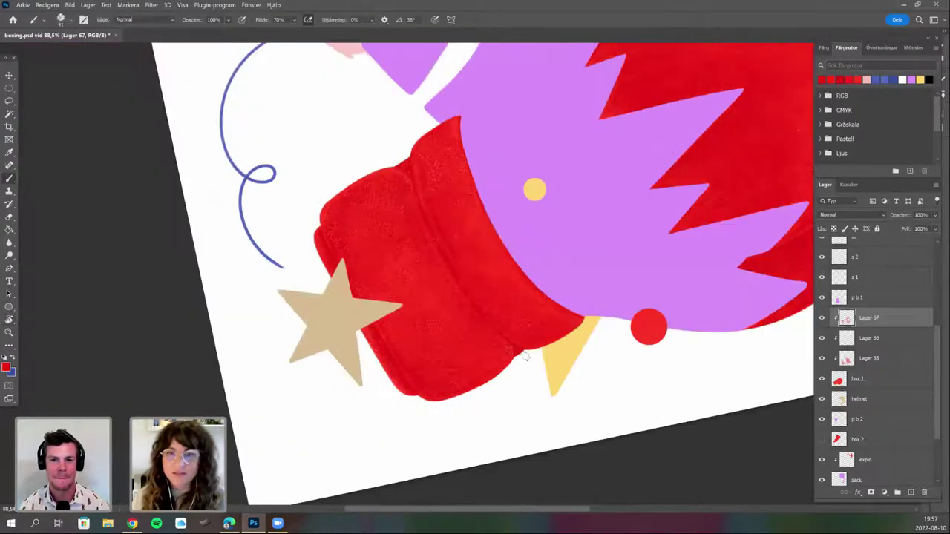
Refine the gritty red shading where the cuff's fold ends near the yellow triangle.
{"action": "scroll", "coordinate": [505, 369], "scroll_direction": "down", "scroll_amount": 3}
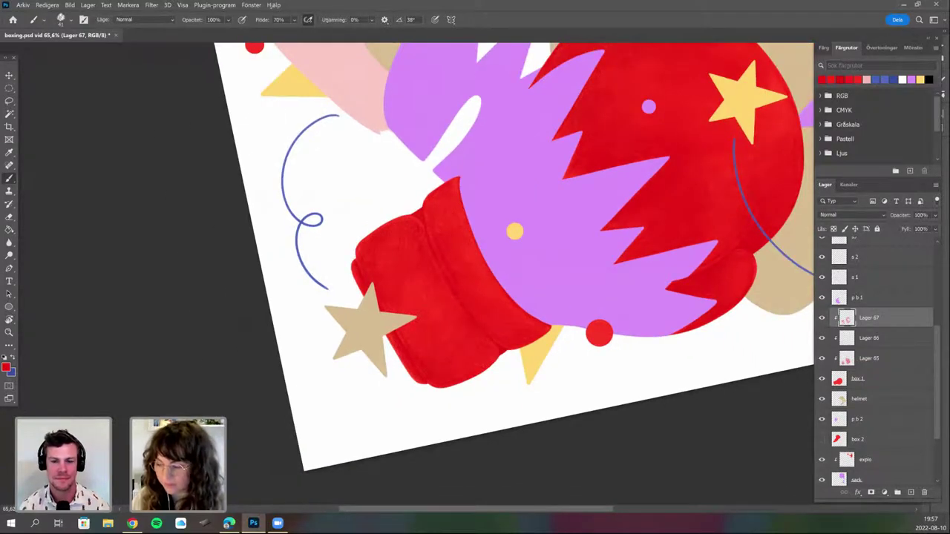
{"action": "scroll", "coordinate": [490, 345], "scroll_direction": "up", "scroll_amount": 3}
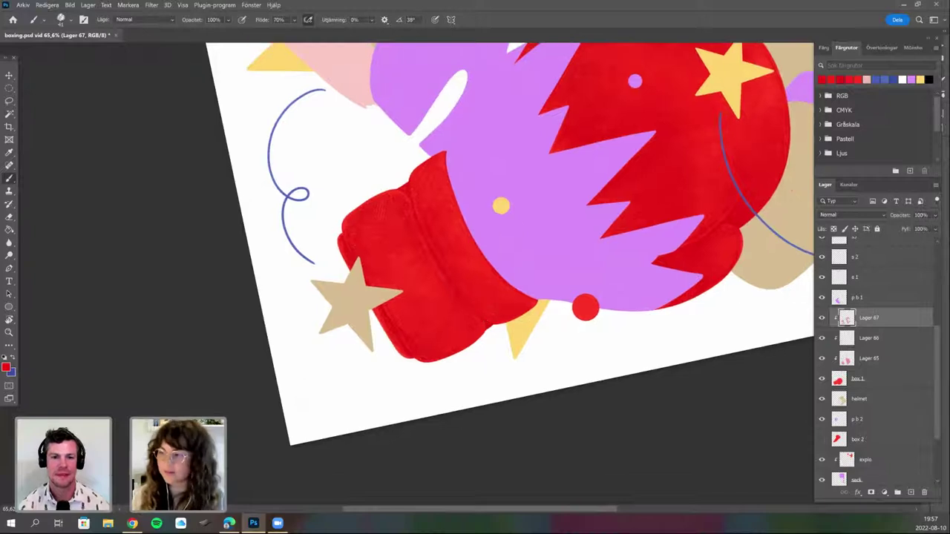
{"action": "scroll", "coordinate": [483, 342], "scroll_direction": "up", "scroll_amount": 3}
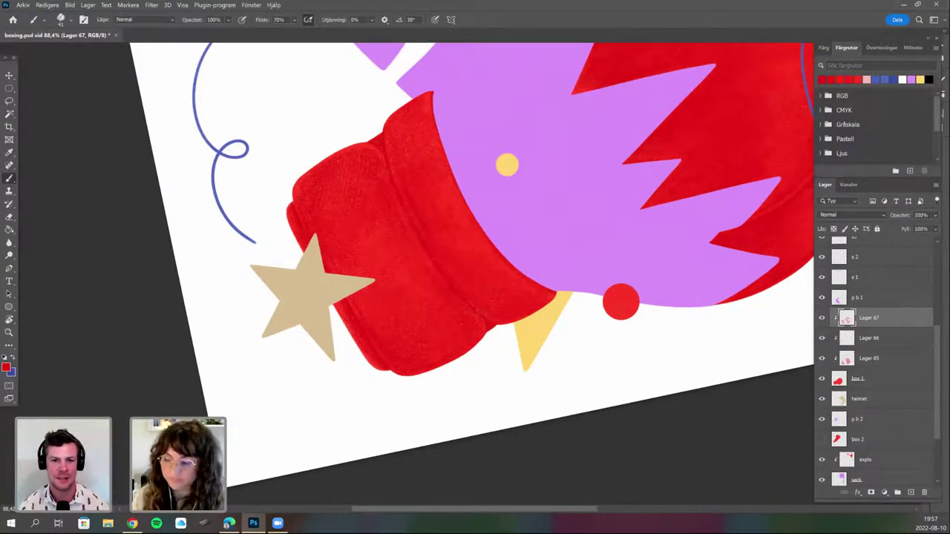
{"action": "scroll", "coordinate": [500, 348], "scroll_direction": "down", "scroll_amount": 5}
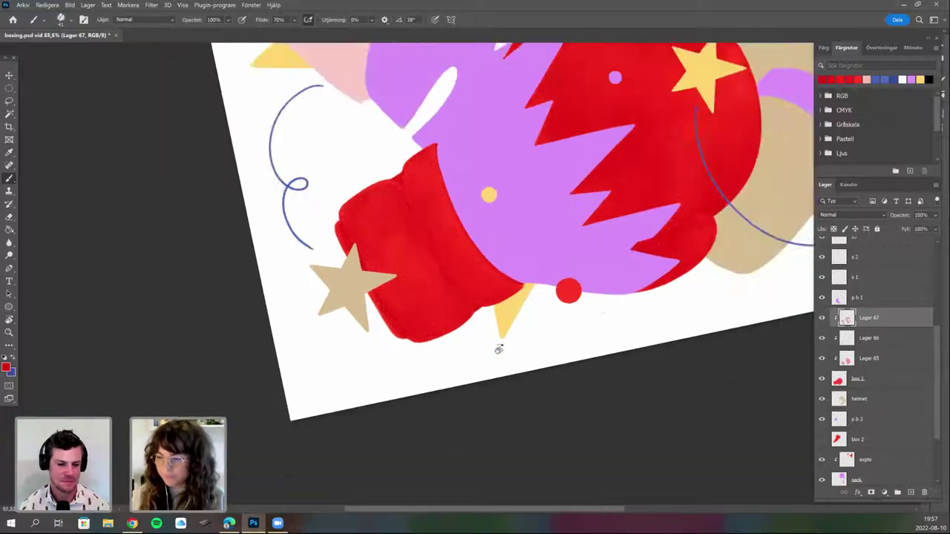
Add a new layer above Lager 67 and clip it to the glove layer box 1.
{"action": "key", "text": "r"}
{"action": "left_click_drag", "start_coordinate": [549, 247], "coordinate": [489, 185]}
{"action": "left_click_drag", "start_coordinate": [450, 371], "coordinate": [397, 501]}
{"action": "scroll", "coordinate": [487, 211], "scroll_direction": "up", "scroll_amount": 5}
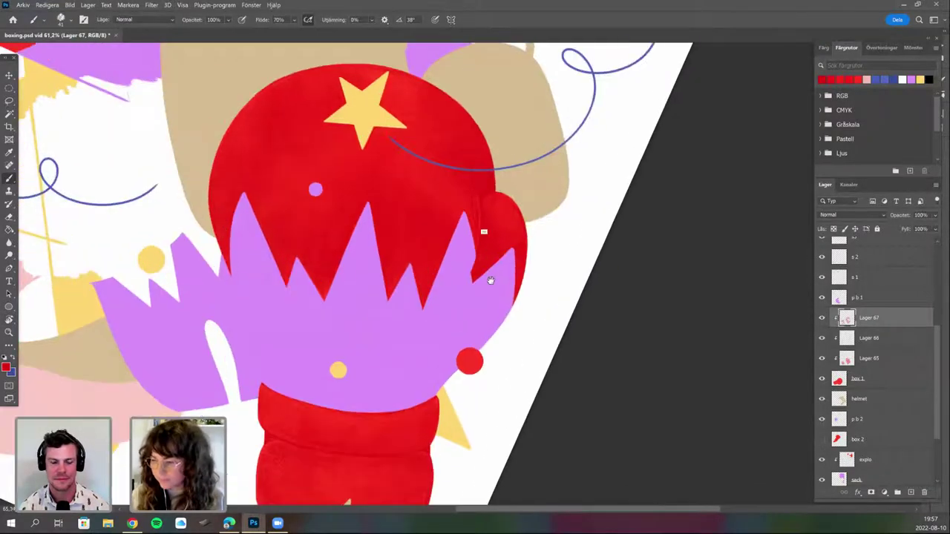
{"action": "left_click", "coordinate": [911, 492]}
{"action": "right_click", "coordinate": [863, 319]}
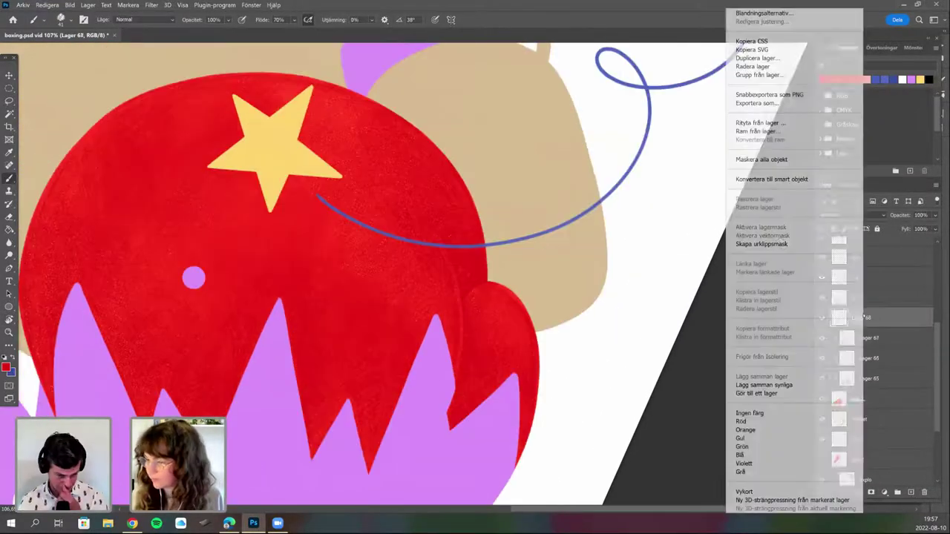
{"action": "left_click", "coordinate": [757, 244]}
Set up the tecka 4h brush at 17 px with a darker red foreground colour for the glove's contour lines.
{"action": "right_click", "coordinate": [566, 354]}
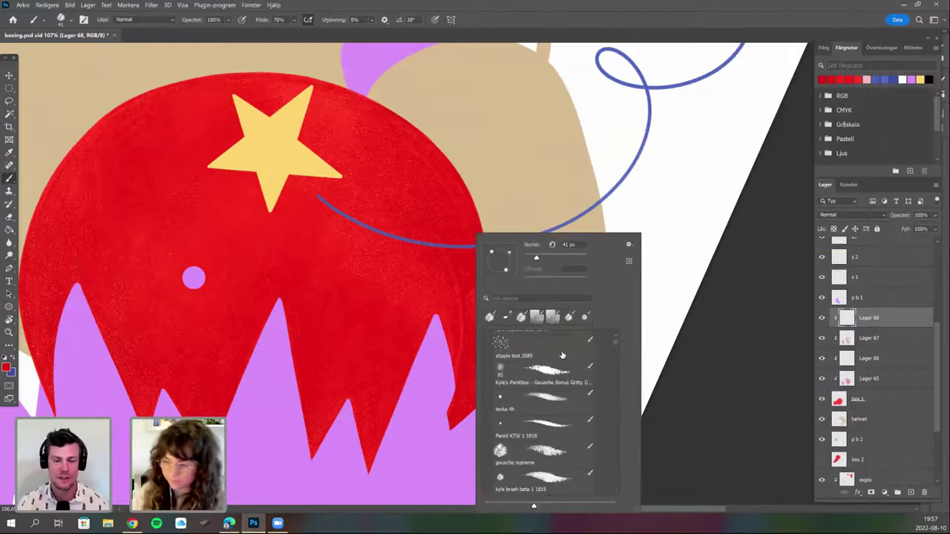
{"action": "left_click", "coordinate": [542, 401]}
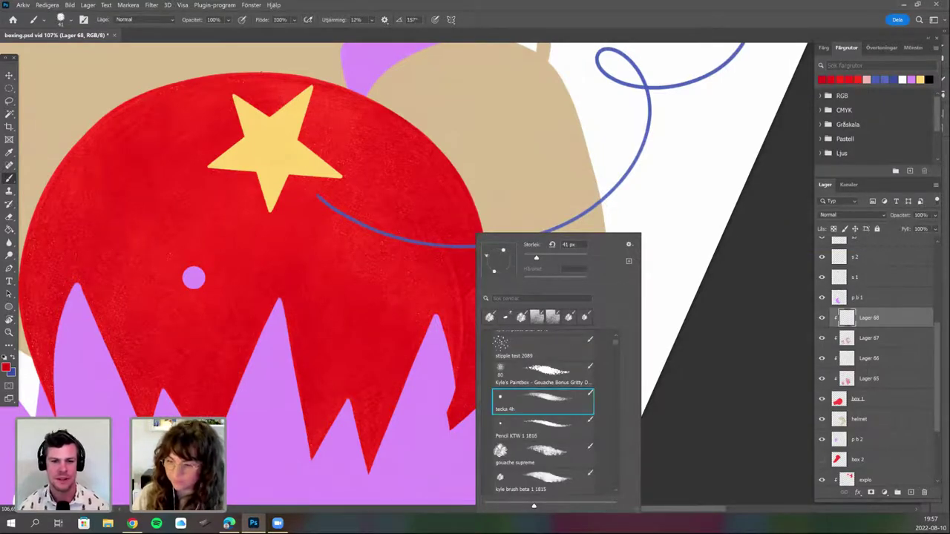
{"action": "key", "text": "Return"}
{"action": "left_click", "coordinate": [5, 367]}
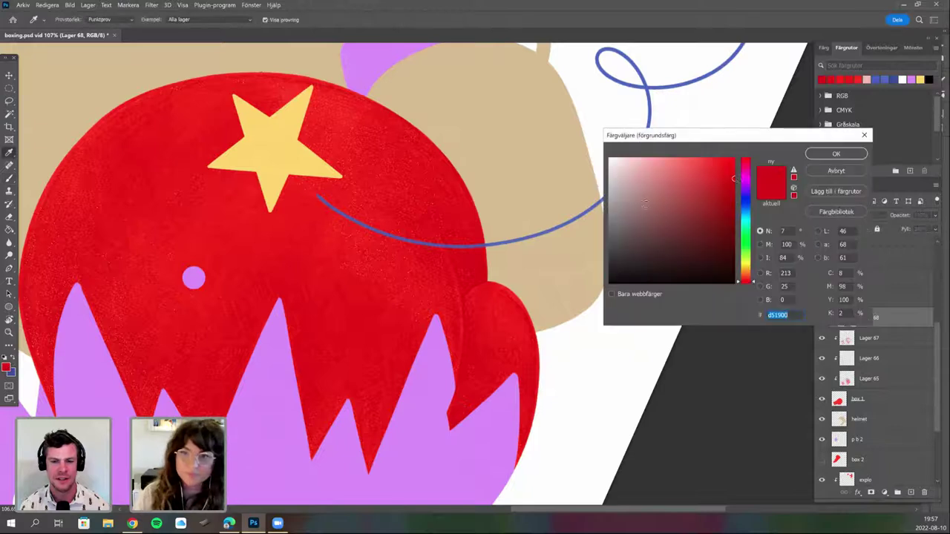
{"action": "left_click", "coordinate": [733, 191]}
{"action": "left_click", "coordinate": [837, 154]}
{"action": "key", "text": "Return"}
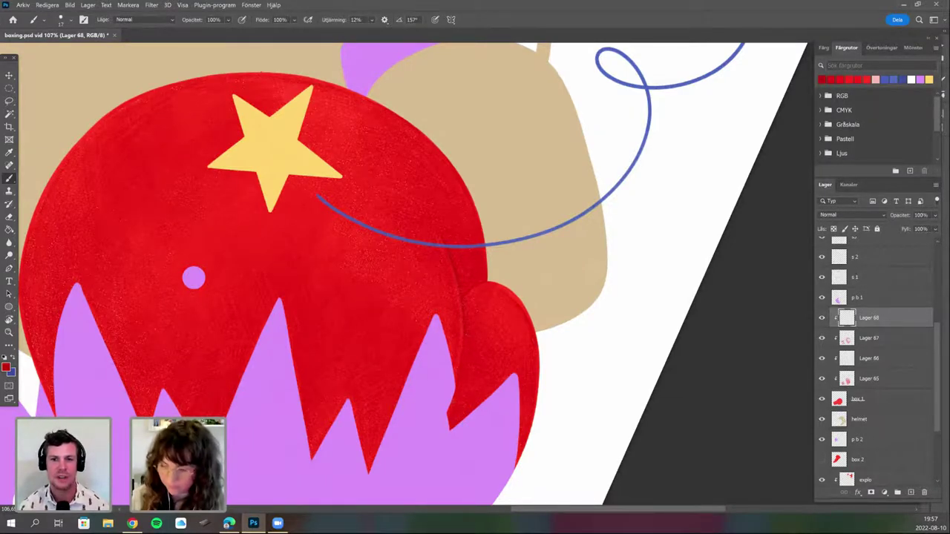
Draw thin dark red contours on Lager 68 along the crease between the glove and its thumb.
{"action": "key", "text": "r"}
{"action": "left_click_drag", "start_coordinate": [477, 403], "coordinate": [506, 398]}
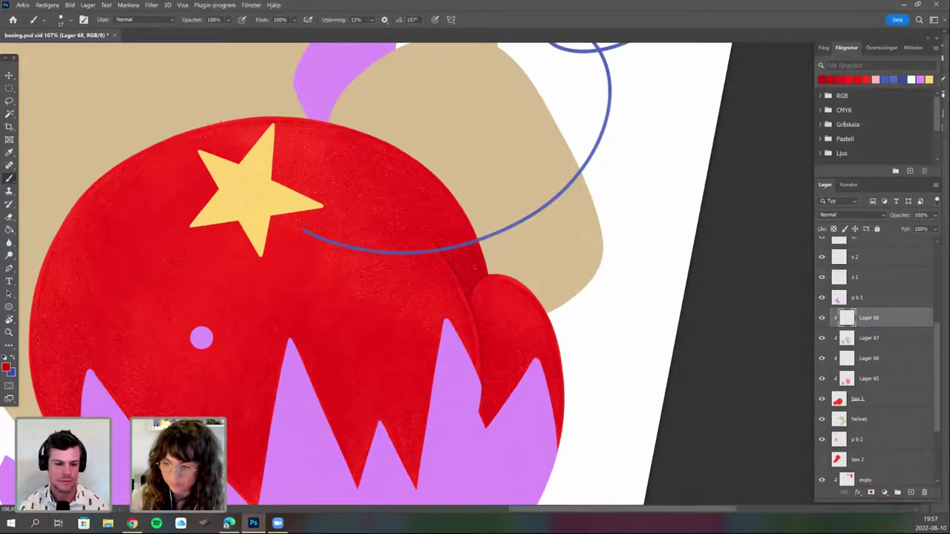
{"action": "scroll", "coordinate": [479, 212], "scroll_direction": "down", "scroll_amount": 4}
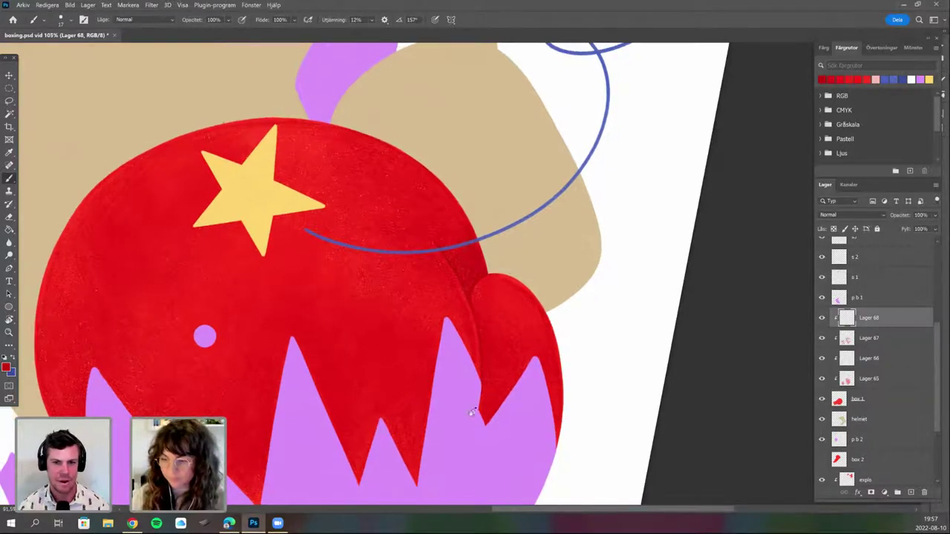
{"action": "key", "text": "r"}
{"action": "left_click_drag", "start_coordinate": [425, 256], "coordinate": [449, 339]}
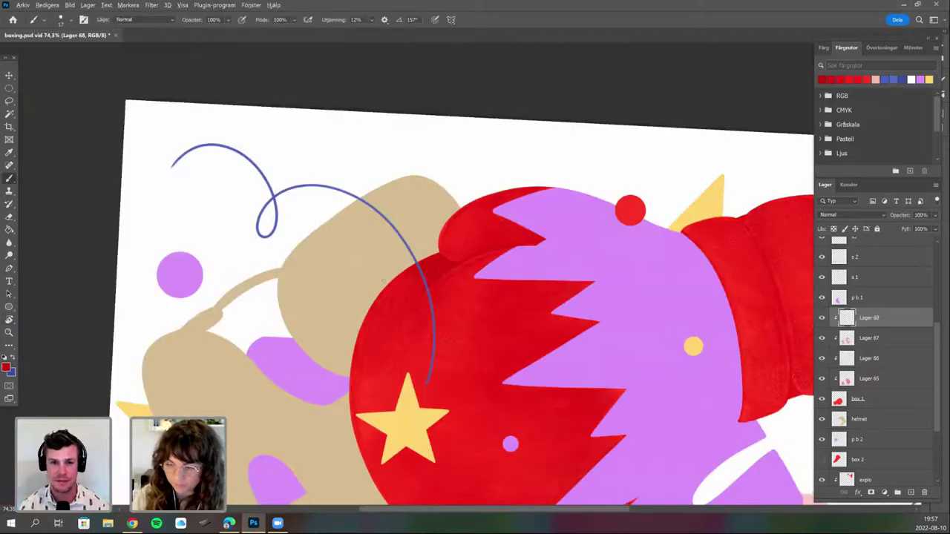
{"action": "scroll", "coordinate": [432, 292], "scroll_direction": "up", "scroll_amount": 3}
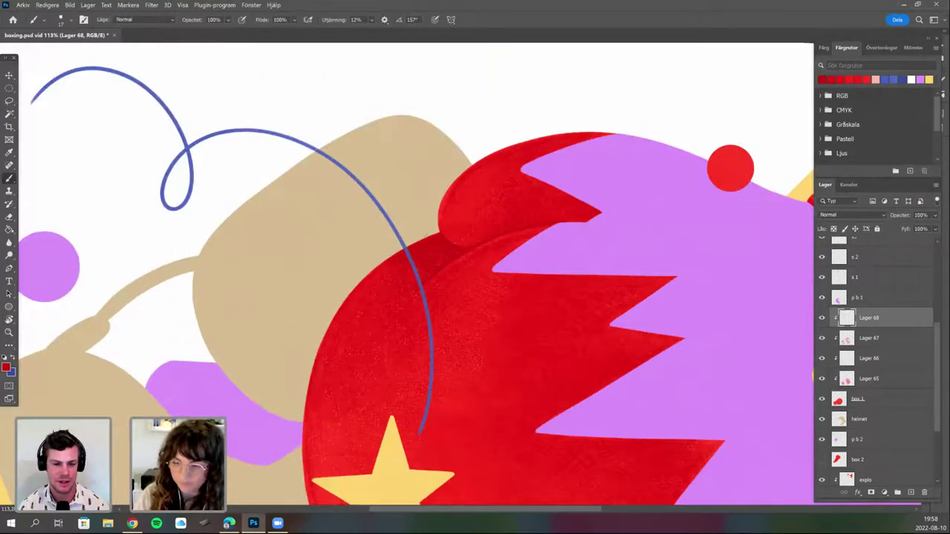
{"action": "key", "text": "r"}
{"action": "mouse_move", "coordinate": [471, 348]}
{"action": "left_mouse_down"}
{"action": "mouse_move", "coordinate": [460, 275]}
{"action": "mouse_move", "coordinate": [436, 281]}
{"action": "left_mouse_up"}
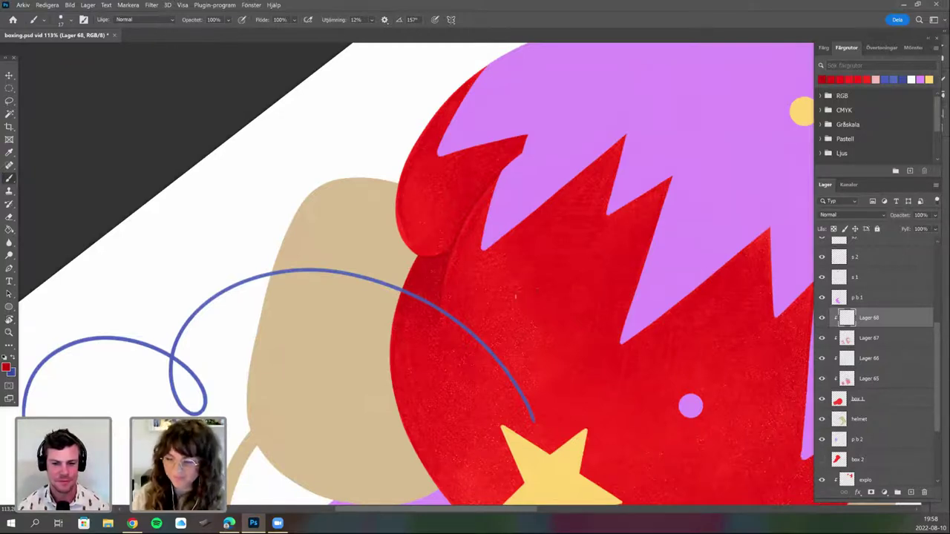
{"action": "right_click", "coordinate": [516, 297]}
{"action": "key", "text": "Escape"}
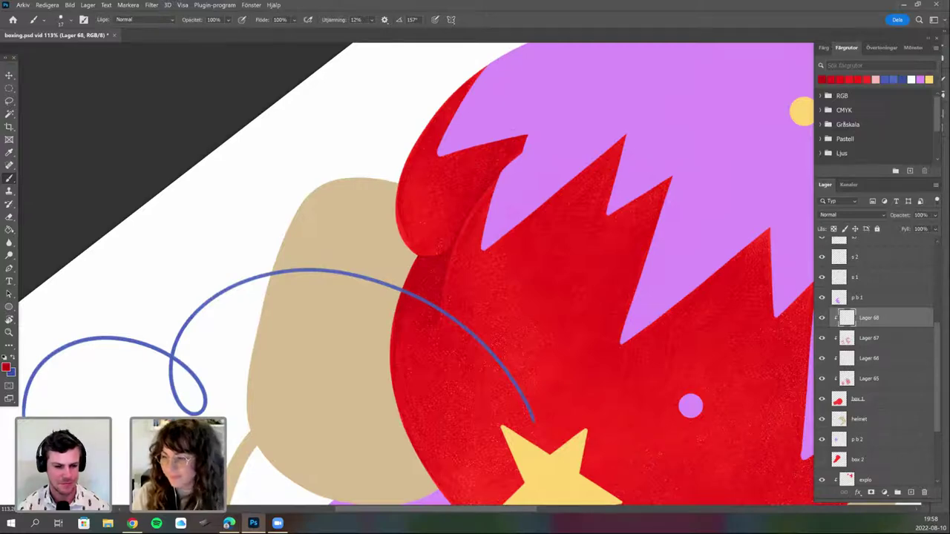
{"action": "key", "text": "r"}
{"action": "mouse_move", "coordinate": [579, 283]}
{"action": "left_mouse_down"}
{"action": "mouse_move", "coordinate": [571, 321]}
{"action": "mouse_move", "coordinate": [523, 335]}
{"action": "left_mouse_up"}
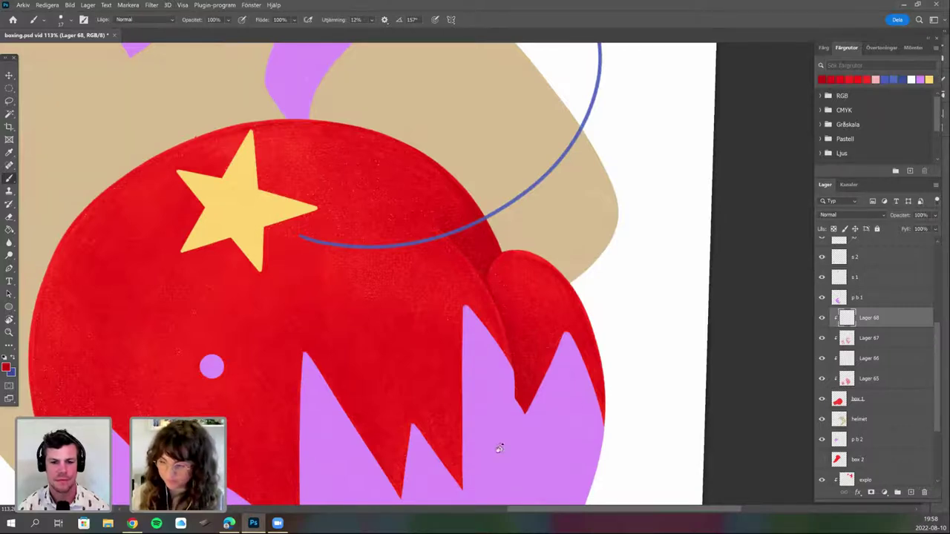
Switch to the gritty gouache brush at 27 px and texture the glove's contour near the thumb in darker red.
{"action": "scroll", "coordinate": [555, 339], "scroll_direction": "down", "scroll_amount": 1}
{"action": "key", "text": "r"}
{"action": "left_click_drag", "start_coordinate": [577, 322], "coordinate": [543, 391]}
{"action": "right_click", "coordinate": [543, 392]}
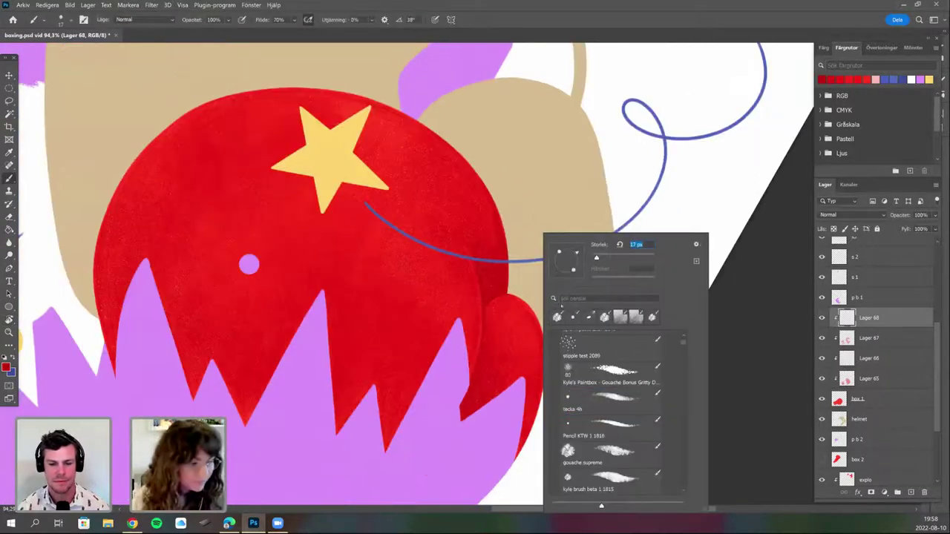
{"action": "key", "text": "Escape"}
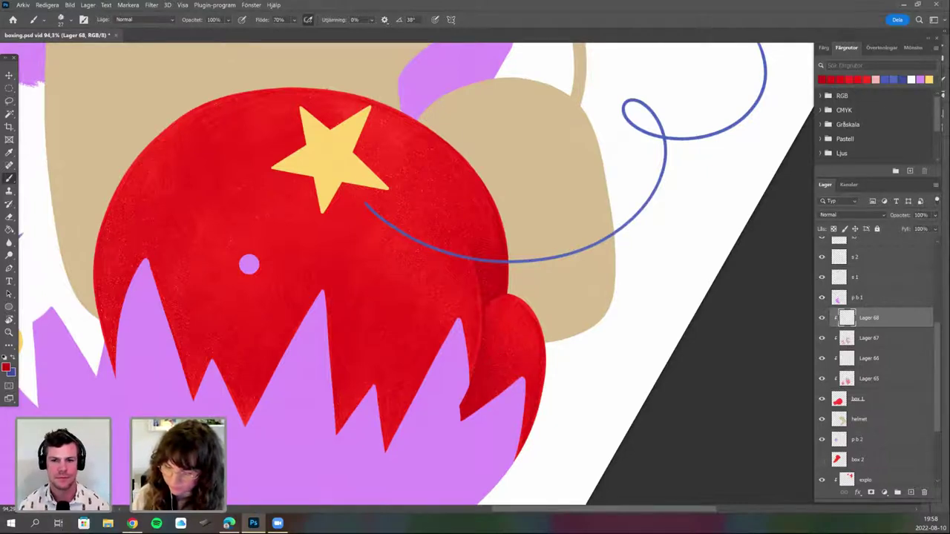
{"action": "key", "text": "r"}
{"action": "left_click_drag", "start_coordinate": [553, 380], "coordinate": [599, 301]}
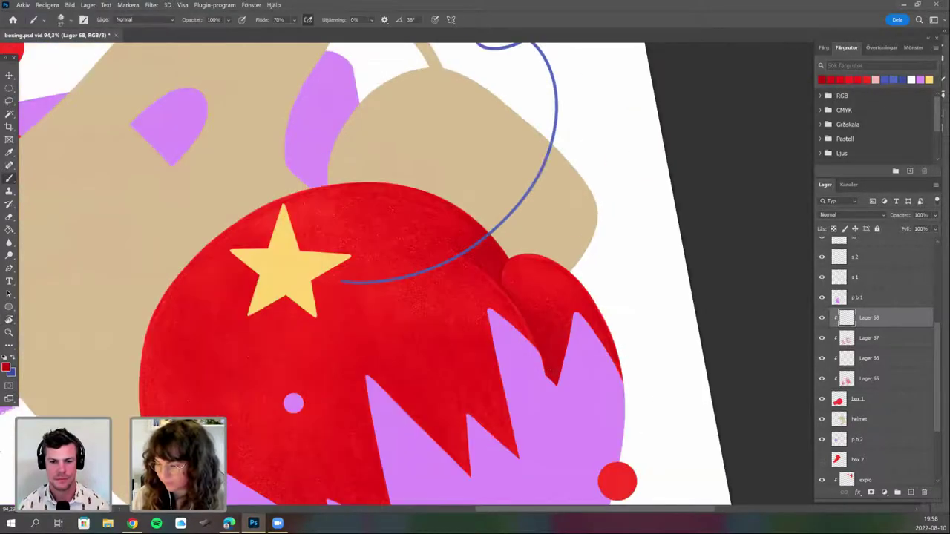
{"action": "key", "text": "r"}
{"action": "left_click_drag", "start_coordinate": [512, 438], "coordinate": [421, 441]}
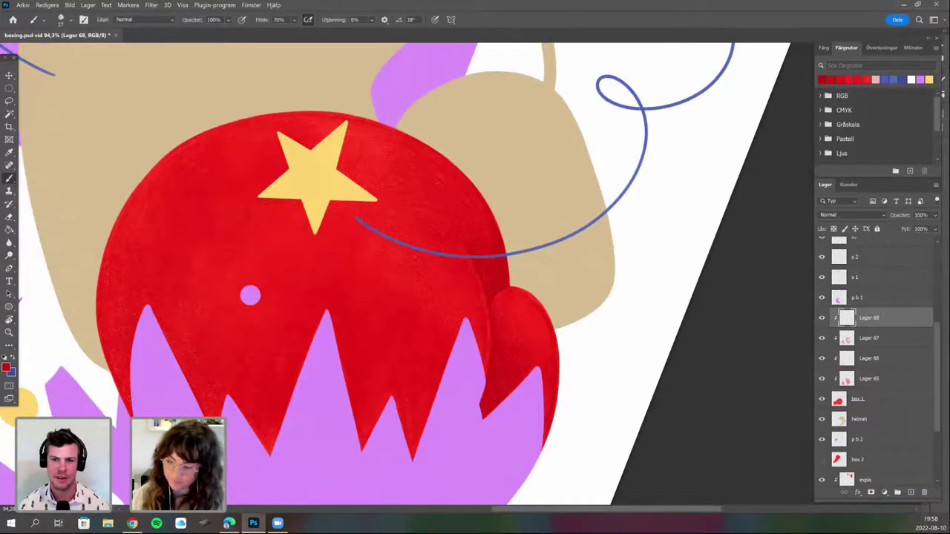
Build up gritty dark red shading along the glove's outer edge between the star and the thumb.
{"action": "left_click_drag", "start_coordinate": [510, 412], "coordinate": [527, 335]}
{"action": "scroll", "coordinate": [470, 364], "scroll_direction": "down", "scroll_amount": 2}
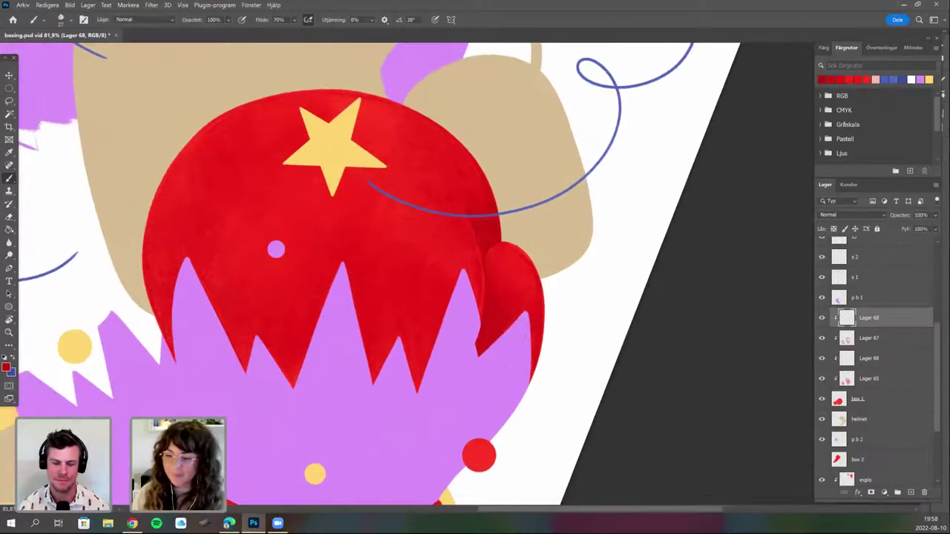
{"action": "scroll", "coordinate": [569, 361], "scroll_direction": "up", "scroll_amount": 2}
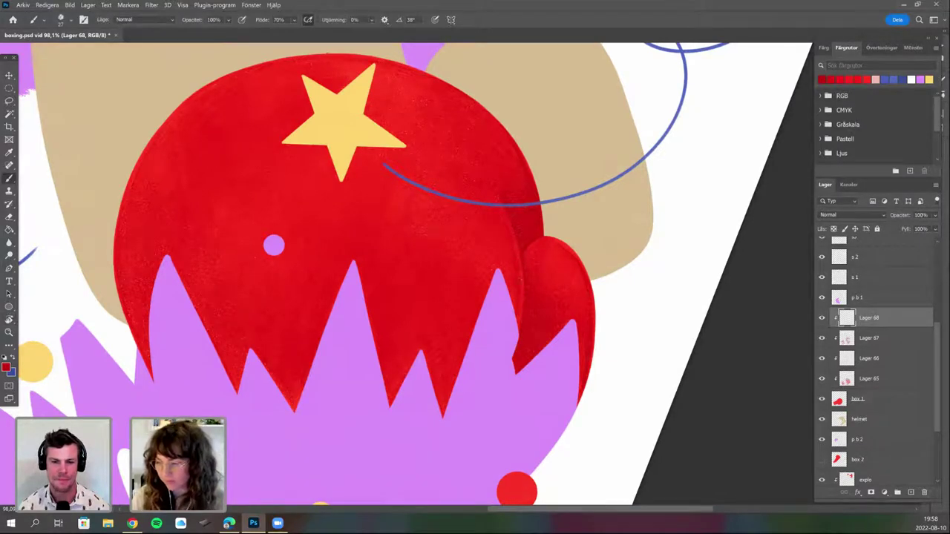
{"action": "scroll", "coordinate": [468, 391], "scroll_direction": "down", "scroll_amount": 3}
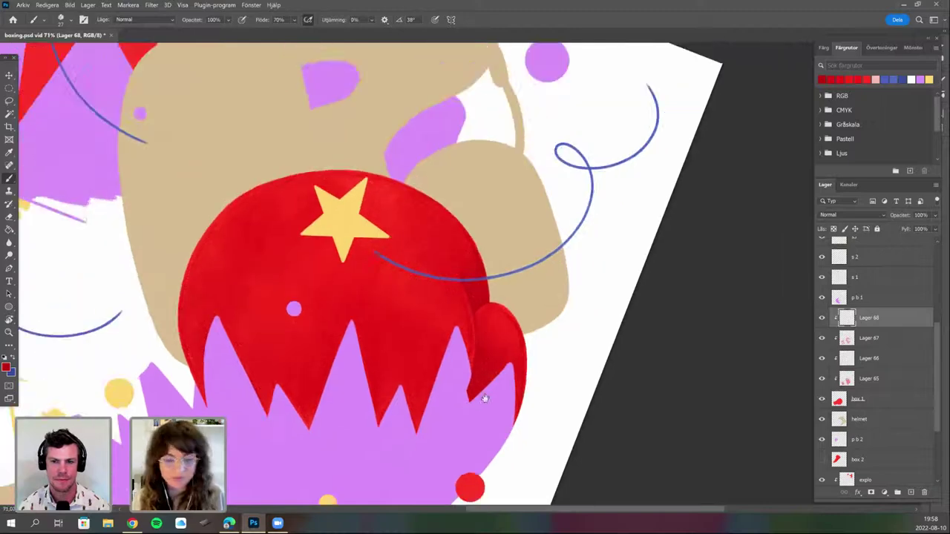
{"action": "scroll", "coordinate": [516, 363], "scroll_direction": "down", "scroll_amount": 3}
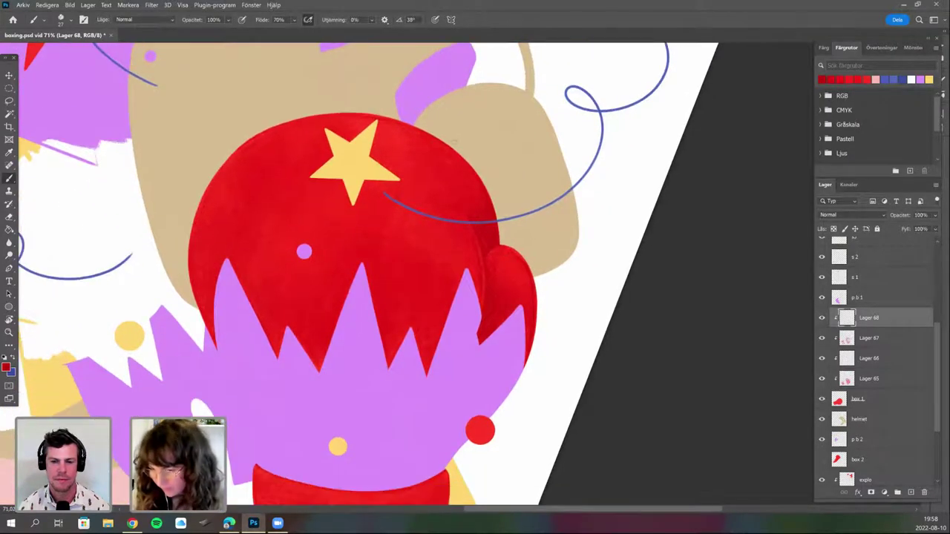
{"action": "scroll", "coordinate": [493, 329], "scroll_direction": "up", "scroll_amount": 2}
{"action": "key", "text": "r"}
{"action": "left_click_drag", "start_coordinate": [469, 384], "coordinate": [405, 369]}
{"action": "key", "text": "b"}
{"action": "left_click_drag", "start_coordinate": [530, 156], "coordinate": [478, 236]}
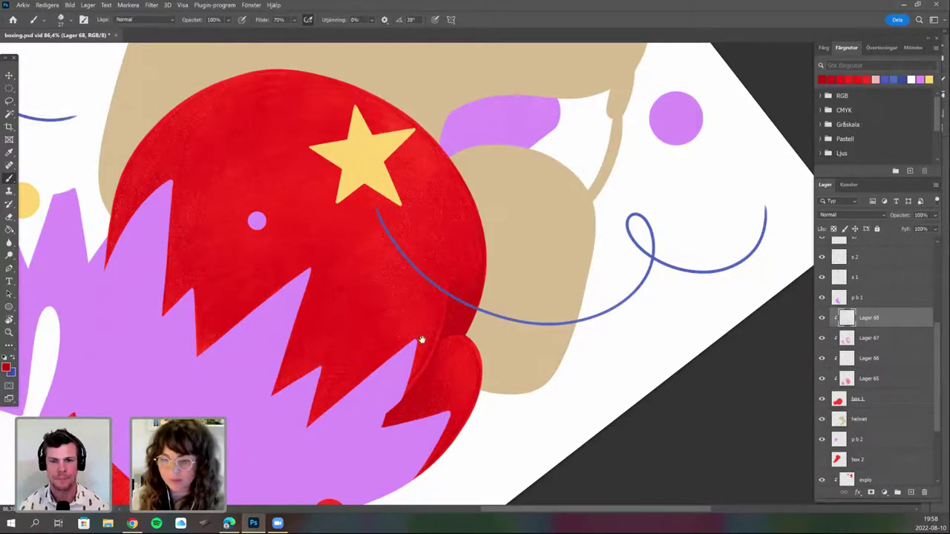
Refine the gritty dark red shading in the crease where the thumb meets the glove.
{"action": "scroll", "coordinate": [424, 330], "scroll_direction": "up", "scroll_amount": 1}
{"action": "left_click_drag", "start_coordinate": [427, 322], "coordinate": [404, 337]}
{"action": "scroll", "coordinate": [421, 325], "scroll_direction": "up", "scroll_amount": 2}
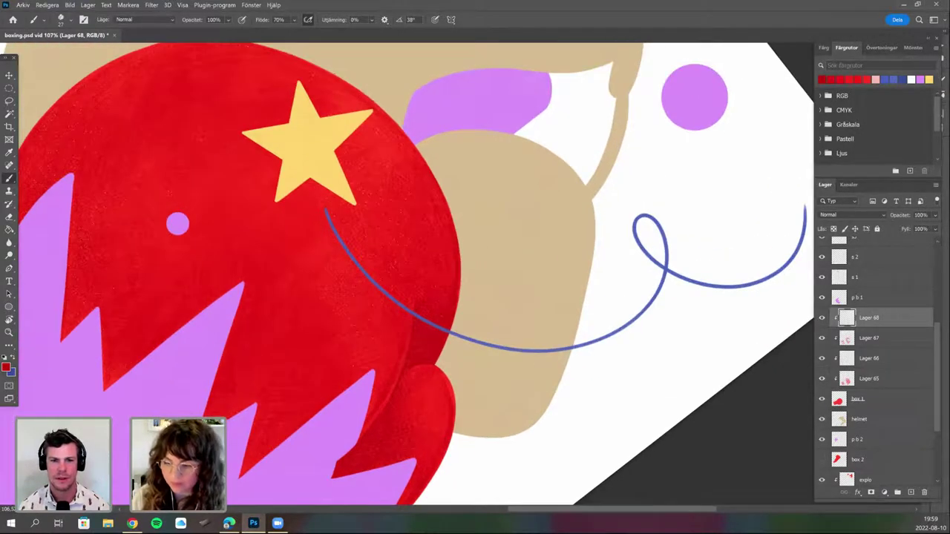
{"action": "scroll", "coordinate": [465, 347], "scroll_direction": "down", "scroll_amount": 1}
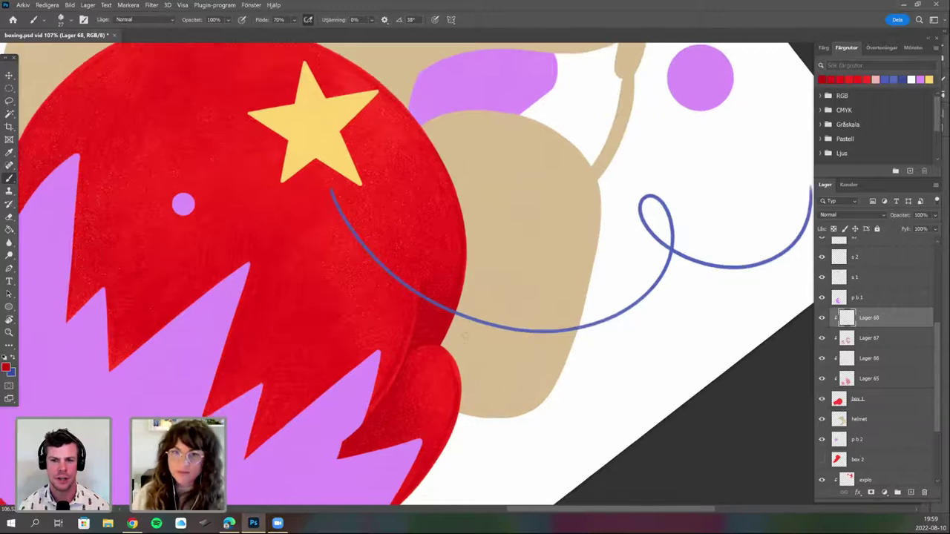
{"action": "scroll", "coordinate": [465, 347], "scroll_direction": "down", "scroll_amount": 2}
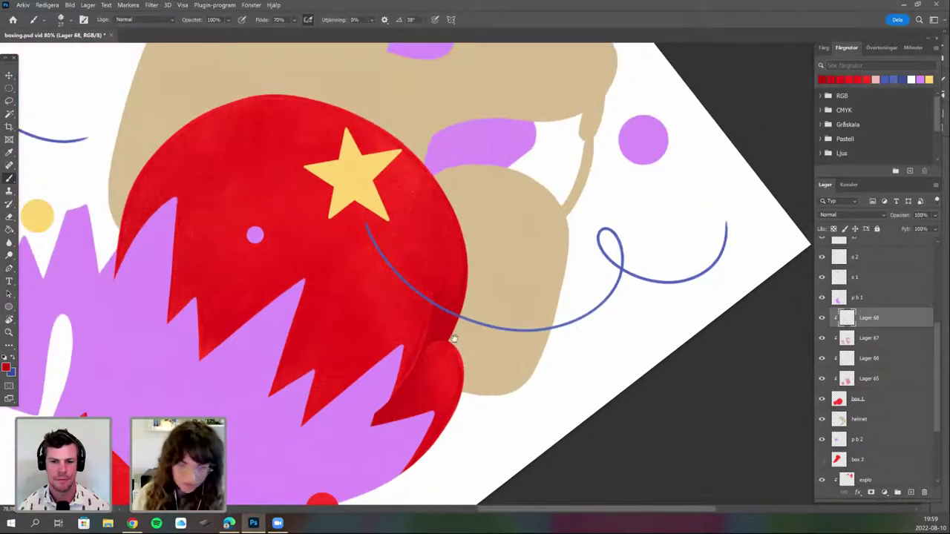
{"action": "scroll", "coordinate": [458, 339], "scroll_direction": "down", "scroll_amount": 1}
{"action": "mouse_move", "coordinate": [413, 490]}
{"action": "left_mouse_down"}
{"action": "mouse_move", "coordinate": [430, 429]}
{"action": "mouse_move", "coordinate": [435, 443]}
{"action": "mouse_move", "coordinate": [475, 443]}
{"action": "left_mouse_up"}
{"action": "key", "text": "r"}
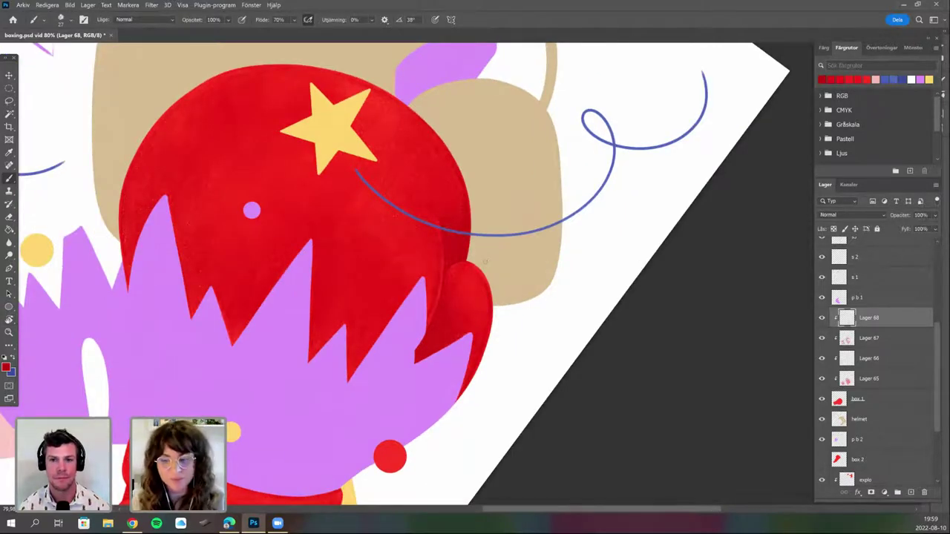
{"action": "key", "text": "r"}
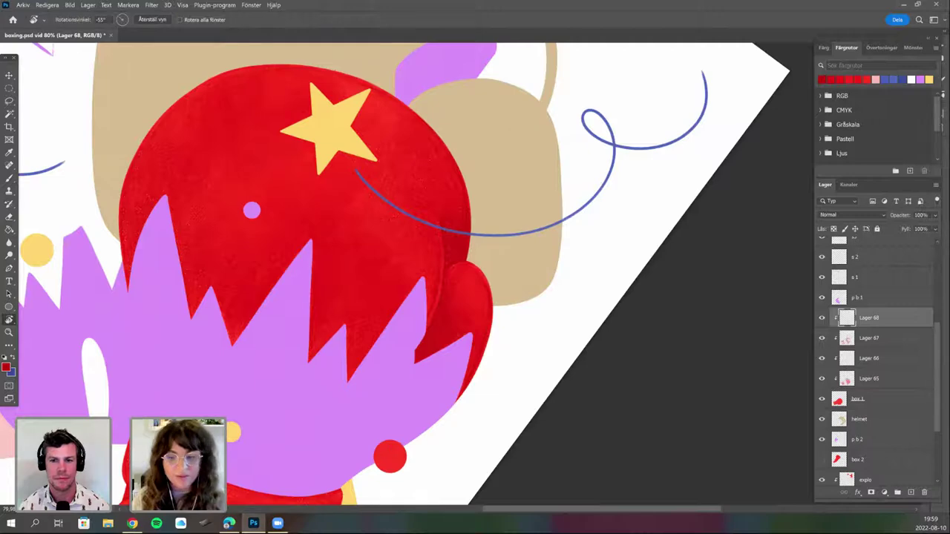
{"action": "left_click_drag", "start_coordinate": [394, 450], "coordinate": [448, 459]}
{"action": "scroll", "coordinate": [435, 371], "scroll_direction": "up", "scroll_amount": 3}
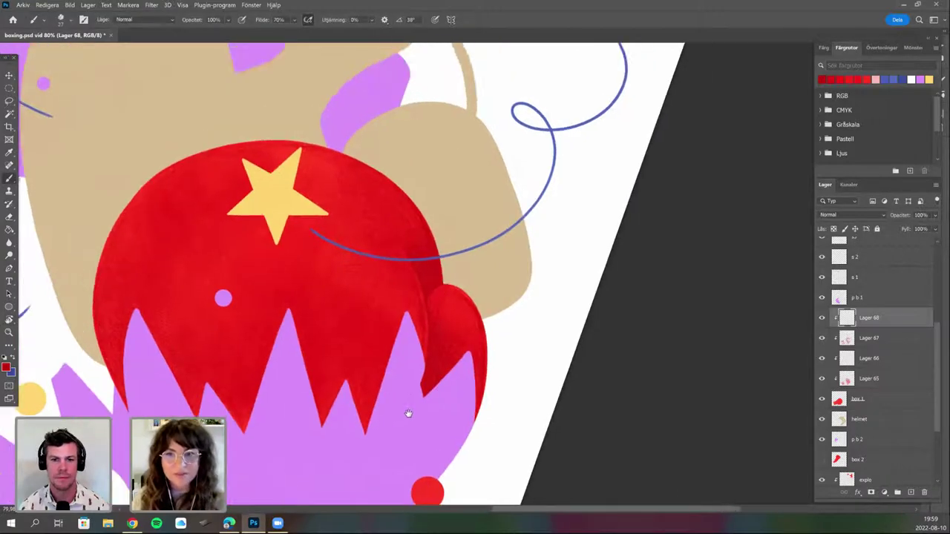
Switch the brush to the tecka 4h preset and set its size to 21 px.
{"action": "scroll", "coordinate": [398, 267], "scroll_direction": "up", "scroll_amount": 1}
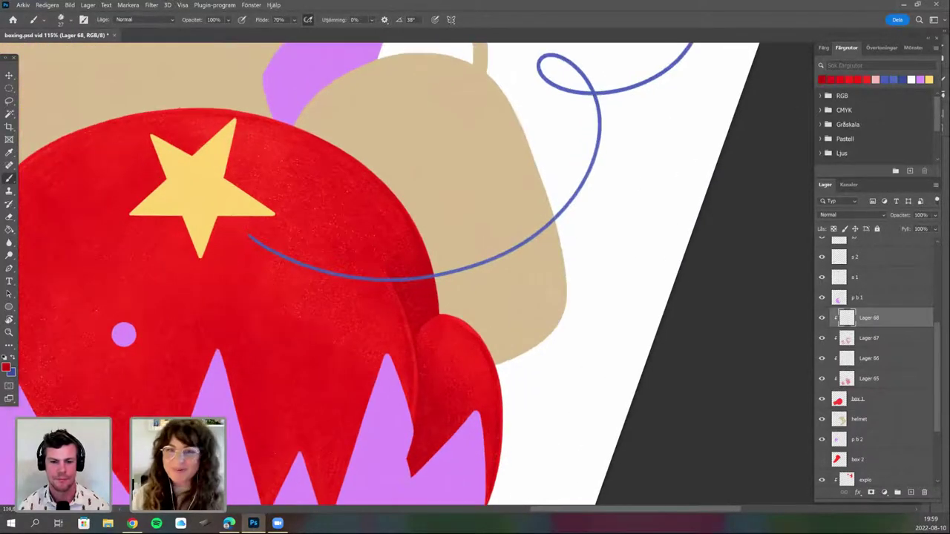
{"action": "left_click_drag", "start_coordinate": [412, 355], "coordinate": [434, 374]}
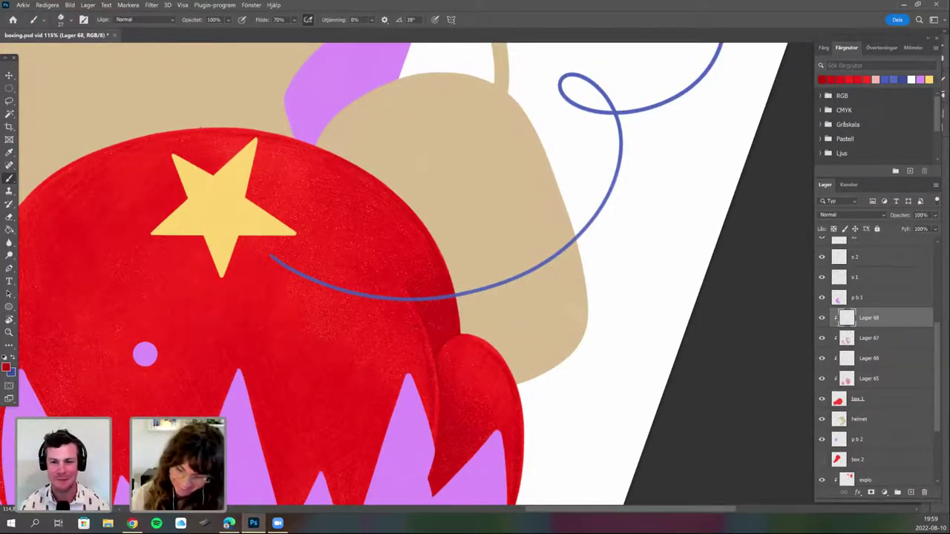
{"action": "scroll", "coordinate": [484, 307], "scroll_direction": "down", "scroll_amount": 3}
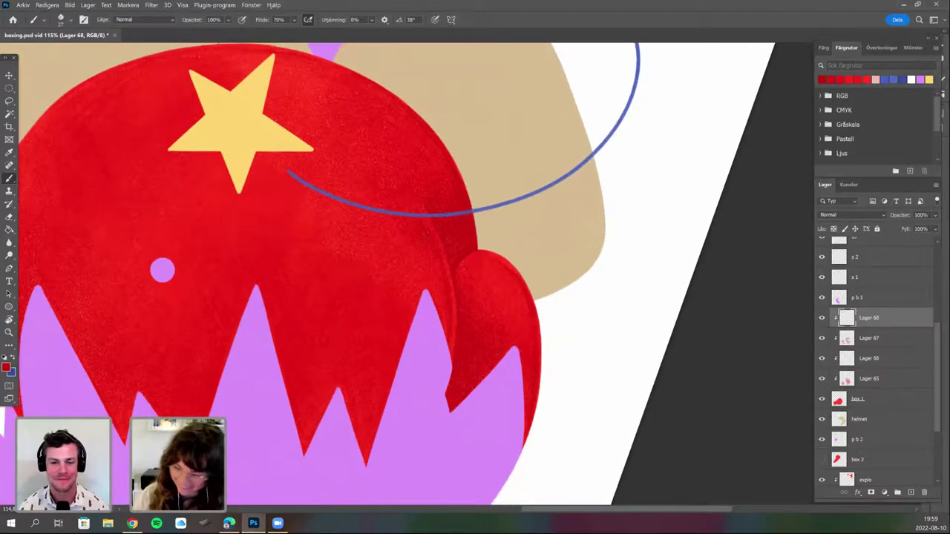
{"action": "scroll", "coordinate": [532, 324], "scroll_direction": "down", "scroll_amount": 3}
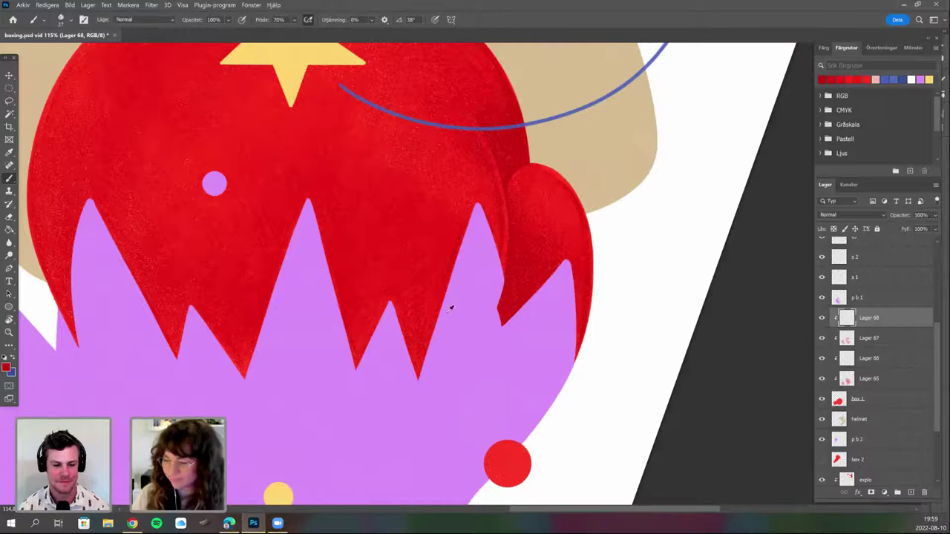
{"action": "scroll", "coordinate": [450, 307], "scroll_direction": "down", "scroll_amount": 3}
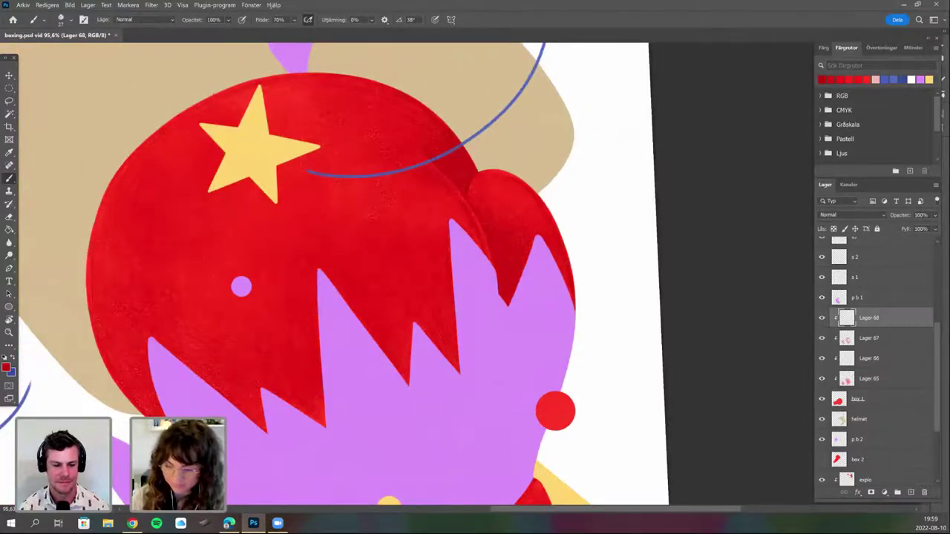
{"action": "scroll", "coordinate": [425, 327], "scroll_direction": "down", "scroll_amount": 4}
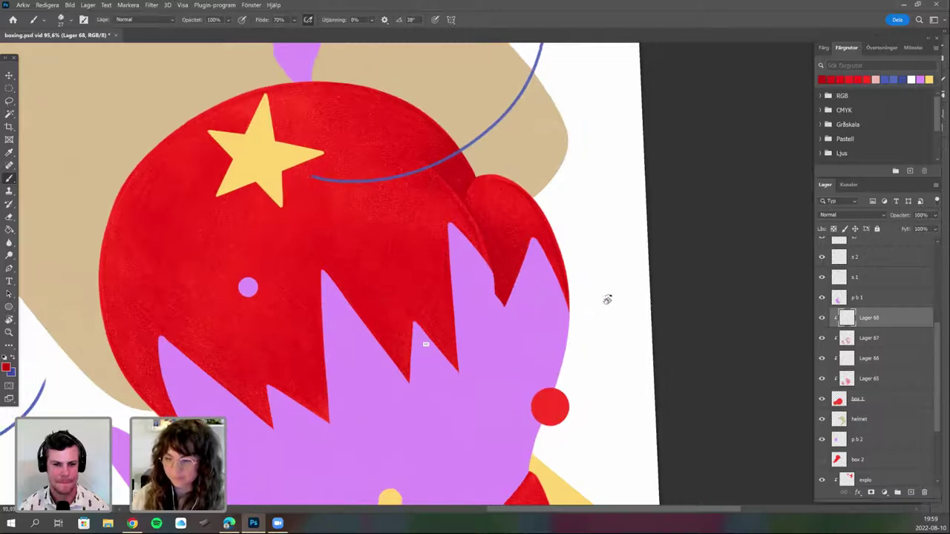
{"action": "left_click_drag", "start_coordinate": [417, 363], "coordinate": [558, 282]}
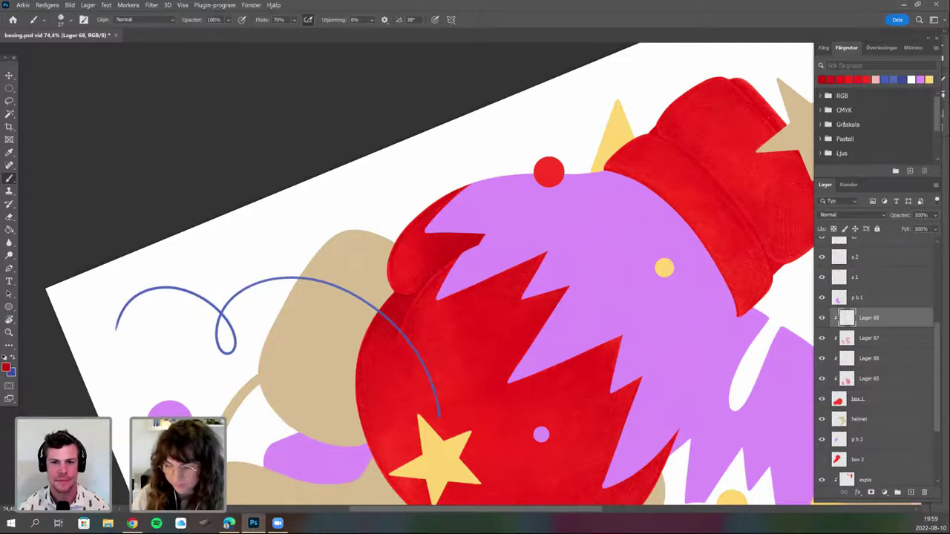
{"action": "scroll", "coordinate": [422, 369], "scroll_direction": "up", "scroll_amount": 2}
{"action": "right_click", "coordinate": [426, 375]}
{"action": "left_click", "coordinate": [495, 401]}
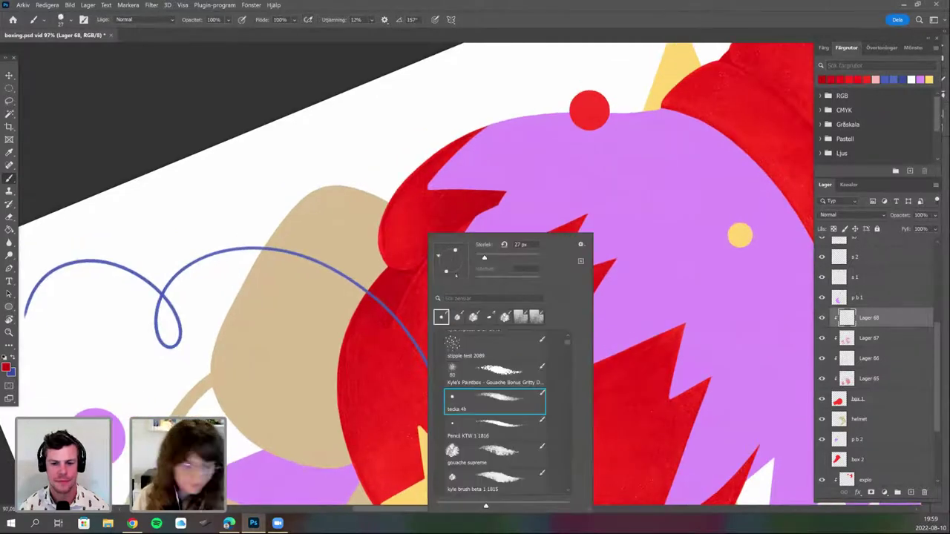
{"action": "double_click", "coordinate": [521, 245]}
{"action": "type", "text": "21"}
{"action": "key", "text": "Return"}
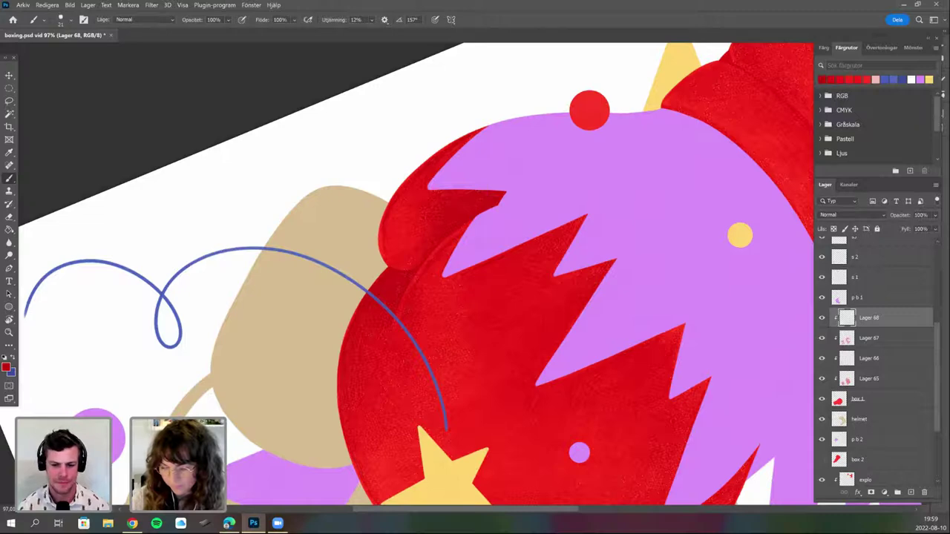
Paint thin dark red edge strokes around the red boxing glove's thumb on the Lager 68 layer.
{"action": "left_click_drag", "start_coordinate": [562, 356], "coordinate": [591, 270]}
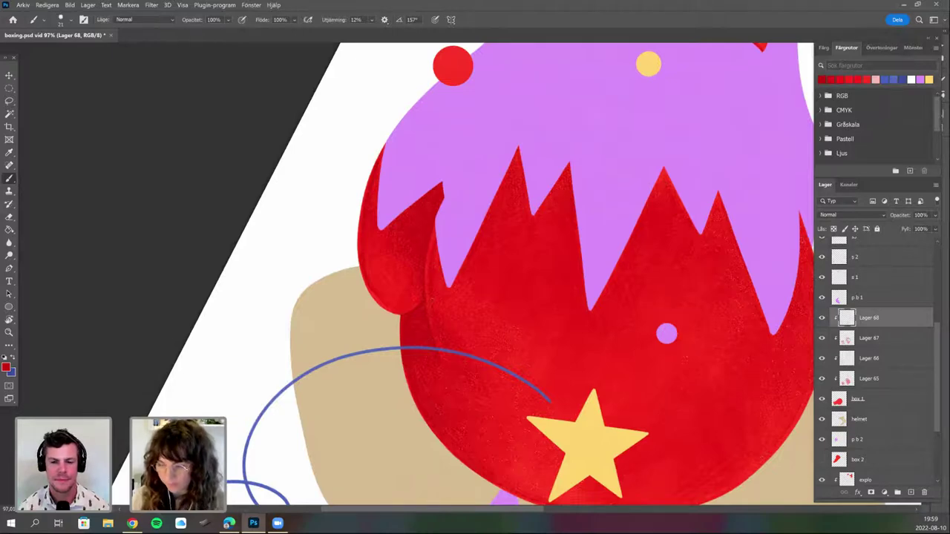
{"action": "key", "text": "r"}
{"action": "mouse_move", "coordinate": [500, 409]}
{"action": "left_mouse_down"}
{"action": "mouse_move", "coordinate": [552, 381]}
{"action": "mouse_move", "coordinate": [543, 388]}
{"action": "left_mouse_up"}
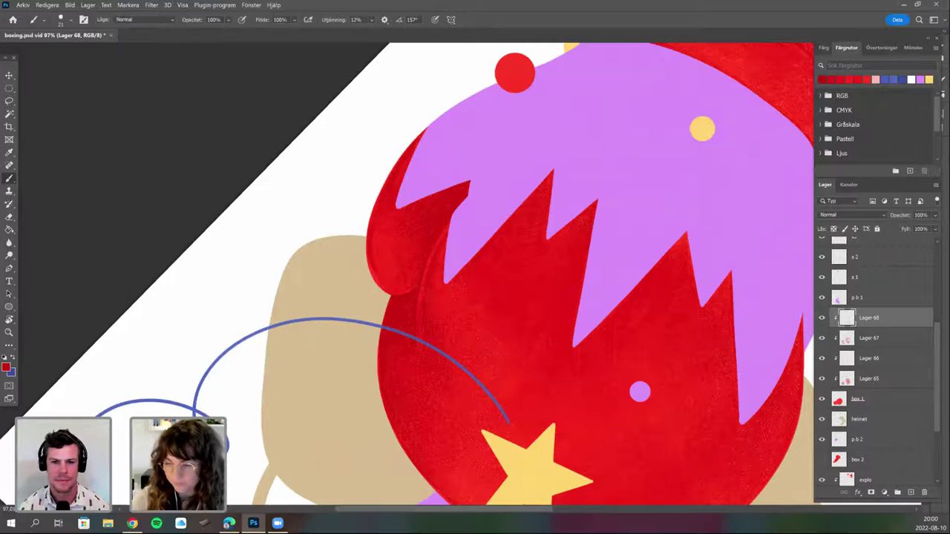
{"action": "key", "text": "r"}
{"action": "left_click_drag", "start_coordinate": [456, 265], "coordinate": [445, 286]}
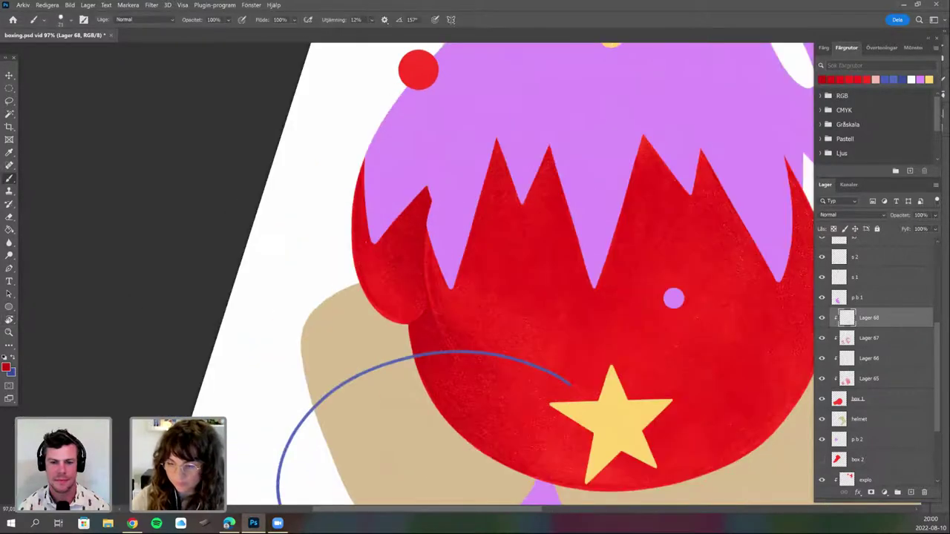
{"action": "key", "text": "r"}
{"action": "left_click_drag", "start_coordinate": [465, 337], "coordinate": [508, 317]}
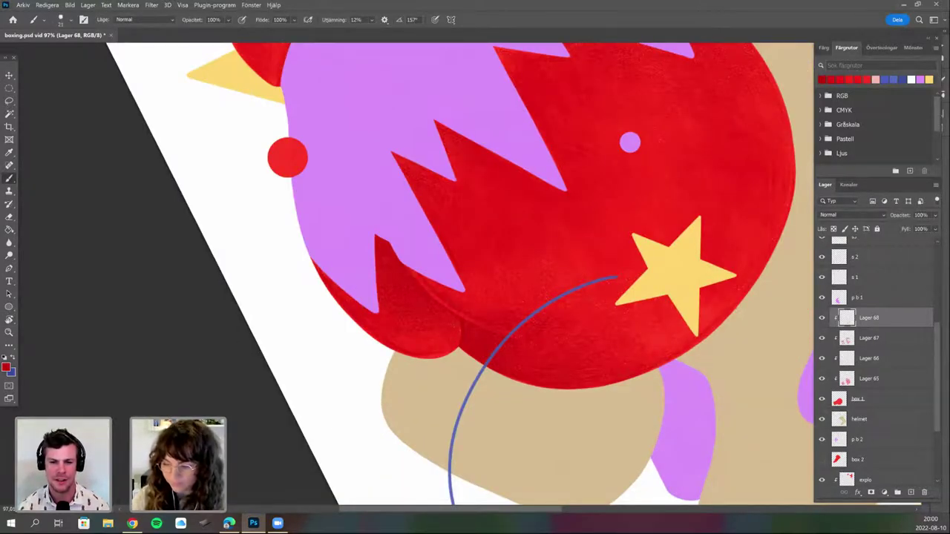
{"action": "key", "text": "r"}
{"action": "left_click_drag", "start_coordinate": [494, 382], "coordinate": [483, 357]}
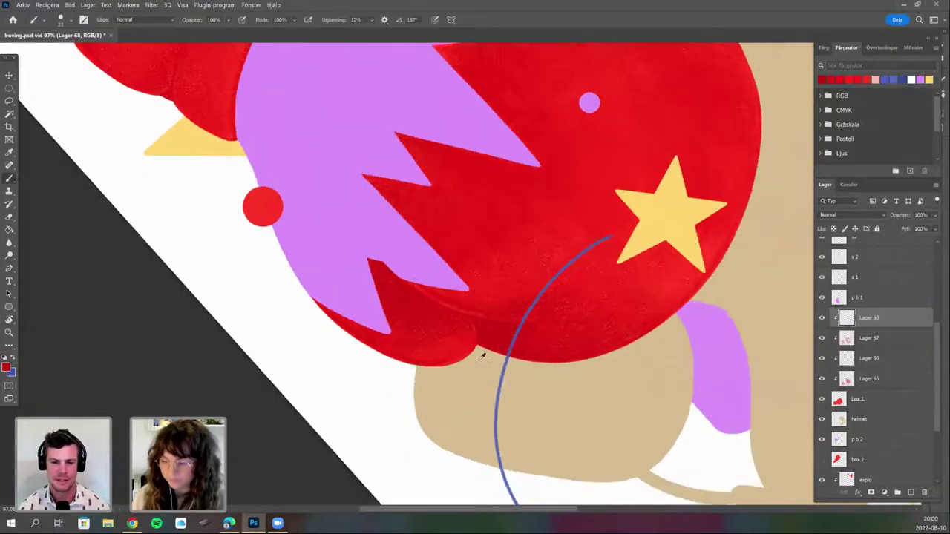
{"action": "scroll", "coordinate": [484, 372], "scroll_direction": "down", "scroll_amount": 2}
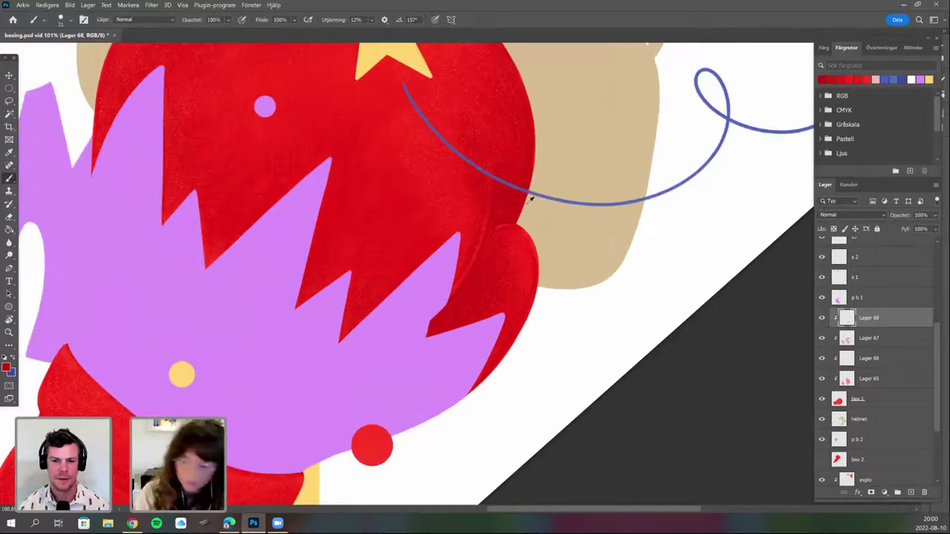
{"action": "key", "text": "Return"}
{"action": "key", "text": "b"}
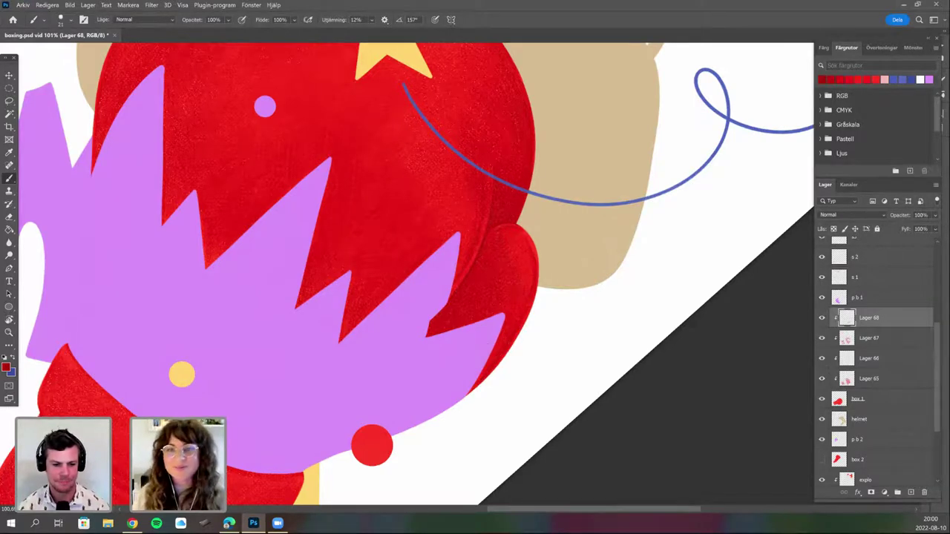
{"action": "left_click_drag", "start_coordinate": [494, 335], "coordinate": [460, 383]}
Save the boxing.psd document.
{"action": "scroll", "coordinate": [522, 341], "scroll_direction": "down", "scroll_amount": 4}
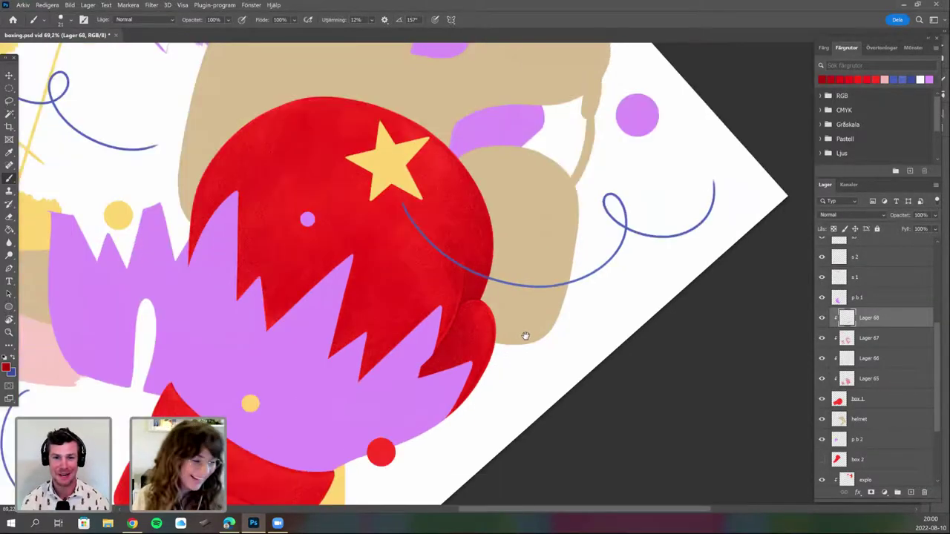
{"action": "left_click_drag", "start_coordinate": [504, 295], "coordinate": [528, 265]}
{"action": "key", "text": "ctrl+s"}
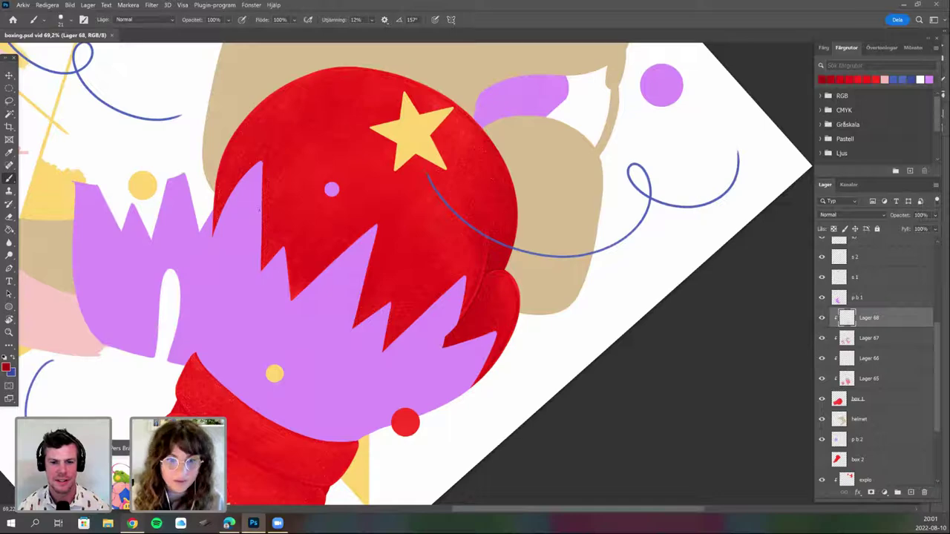
Switch to Chrome and open another illustrator's portfolio website in a new tab.
{"action": "key", "text": "alt+Tab"}
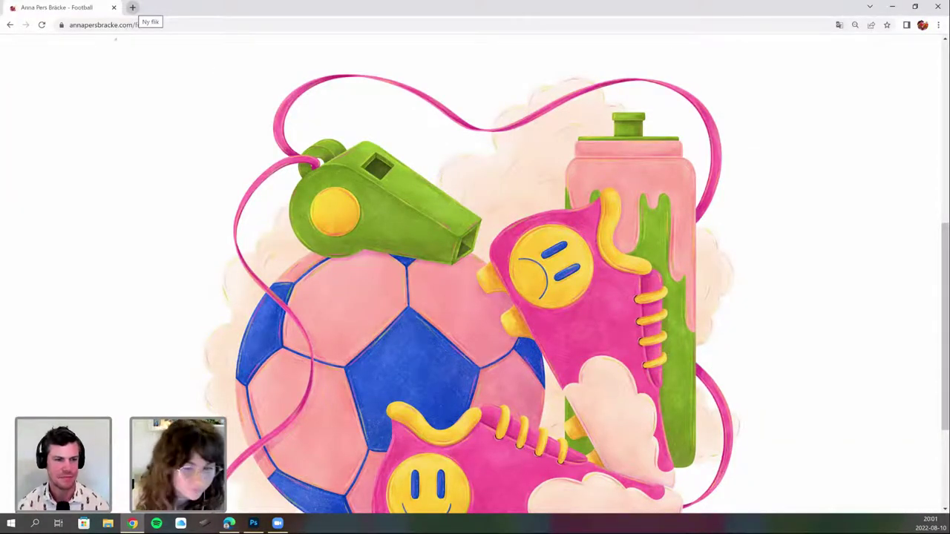
{"action": "key", "text": "ctrl+t"}
{"action": "type", "text": "tilda"}
{"action": "key", "text": "Return"}
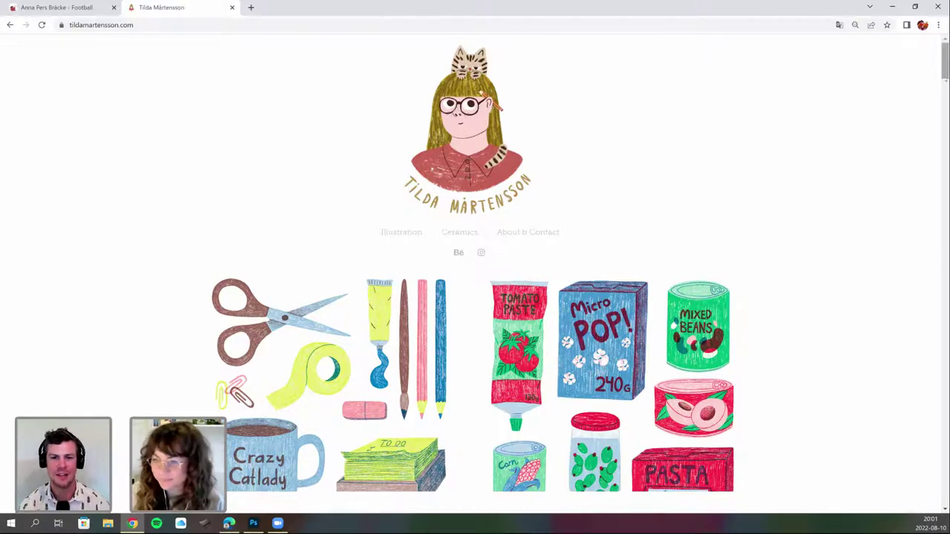
Browse the portfolio's home page and open the "In the pantry" project.
{"action": "scroll", "coordinate": [944, 79], "scroll_direction": "down", "scroll_amount": 1}
{"action": "scroll", "coordinate": [922, 94], "scroll_direction": "up", "scroll_amount": 1}
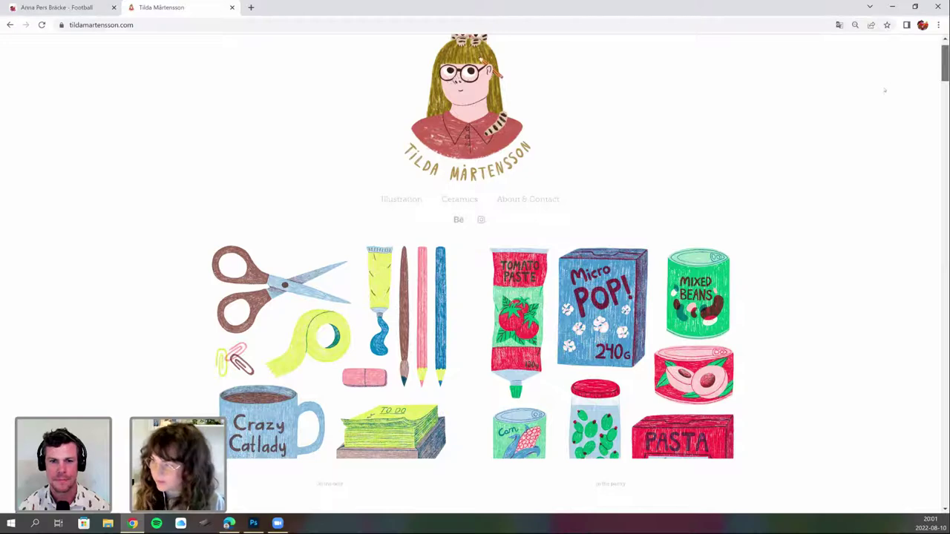
{"action": "scroll", "coordinate": [937, 68], "scroll_direction": "up", "scroll_amount": 1}
{"action": "scroll", "coordinate": [942, 67], "scroll_direction": "down", "scroll_amount": 1}
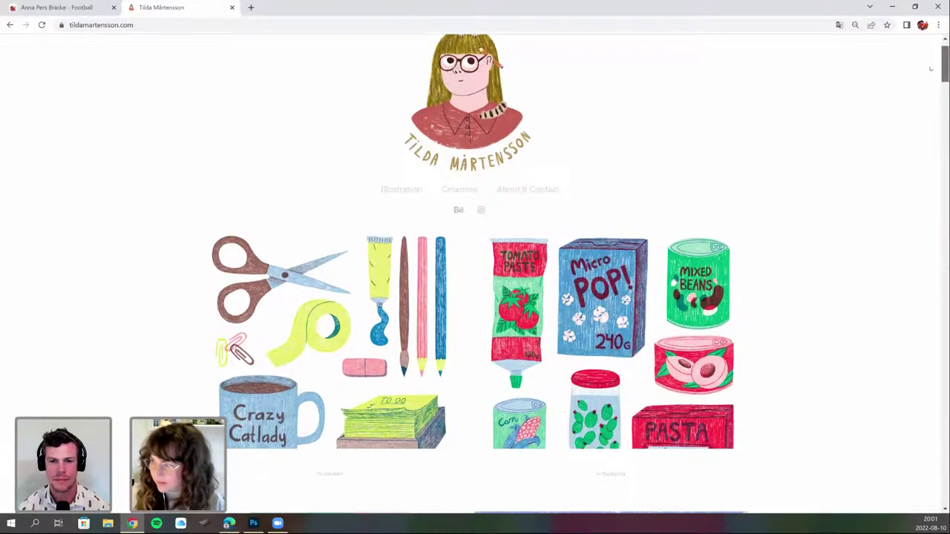
{"action": "scroll", "coordinate": [937, 67], "scroll_direction": "down", "scroll_amount": 2}
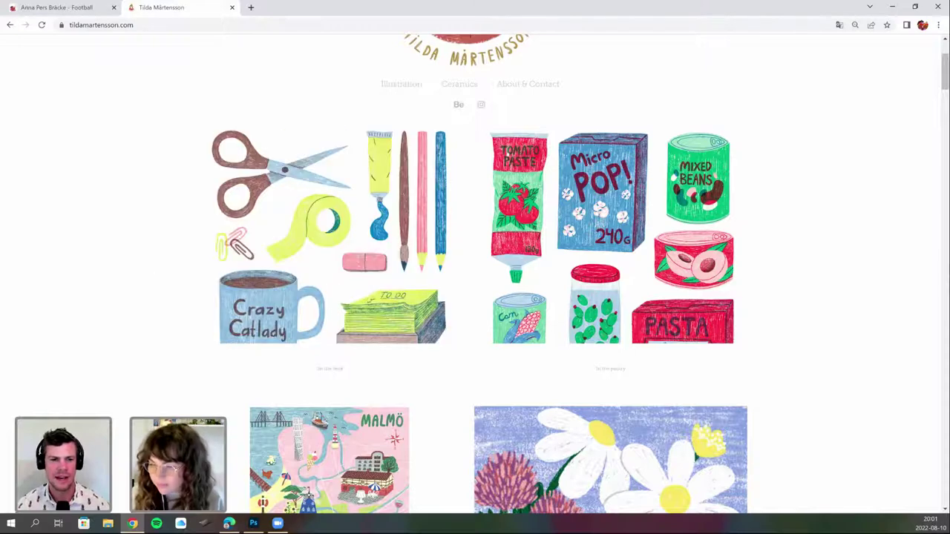
{"action": "left_click", "coordinate": [511, 165]}
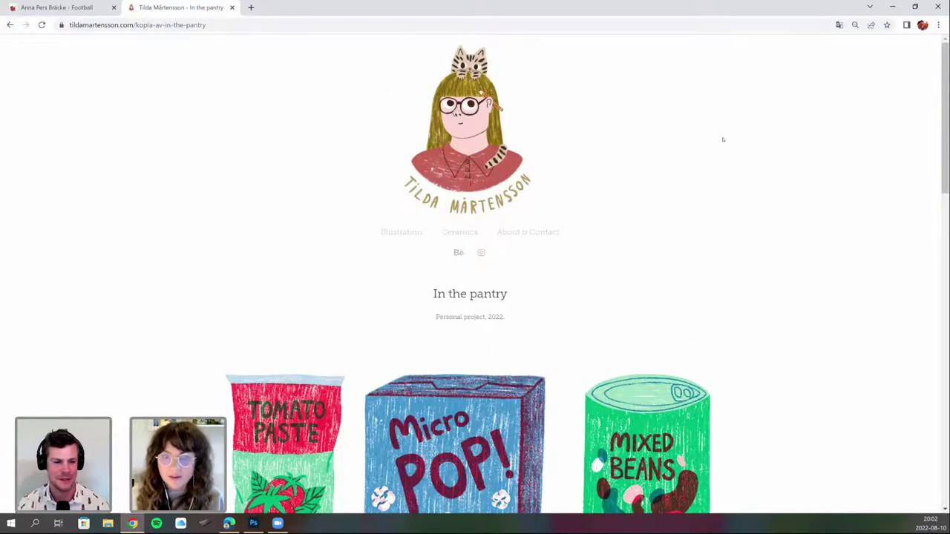
Examine the pencil texture and linework of the food packaging illustrations in the "In the pantry" project.
{"action": "scroll", "coordinate": [936, 75], "scroll_direction": "down", "scroll_amount": 1}
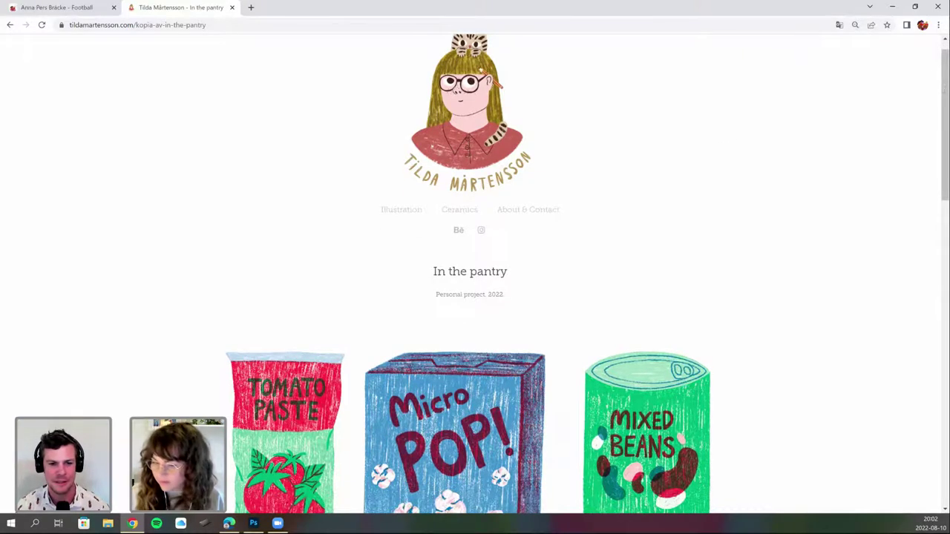
{"action": "scroll", "coordinate": [938, 107], "scroll_direction": "down", "scroll_amount": 1}
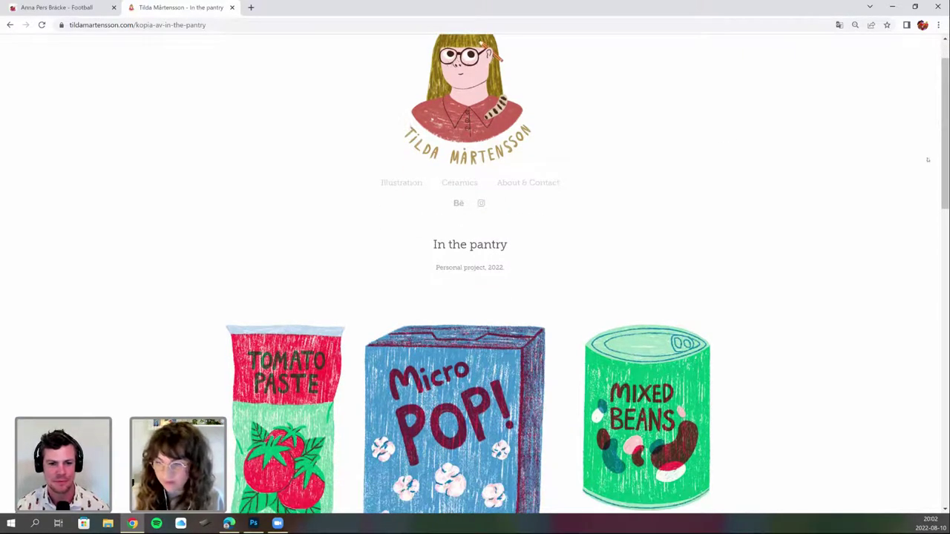
{"action": "scroll", "coordinate": [926, 161], "scroll_direction": "down", "scroll_amount": 2}
{"action": "scroll", "coordinate": [923, 165], "scroll_direction": "down", "scroll_amount": 2}
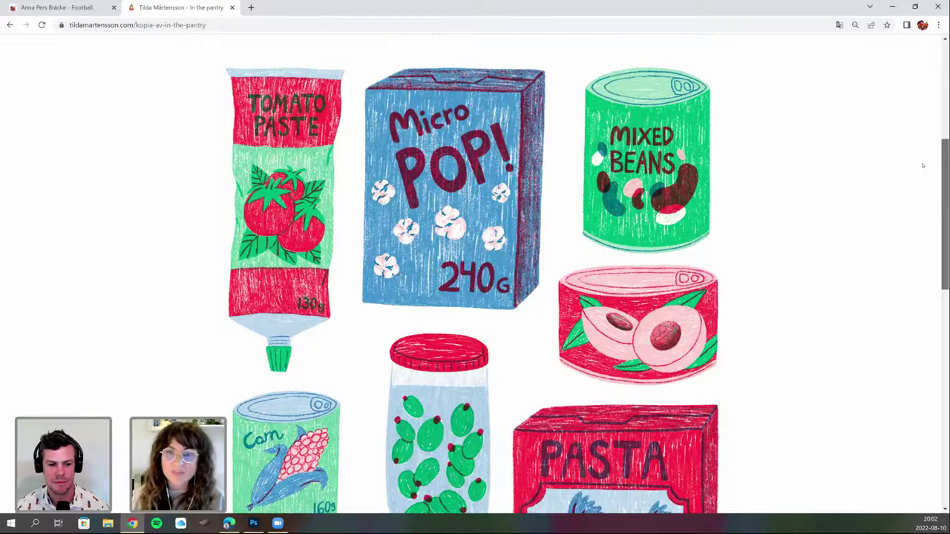
{"action": "scroll", "coordinate": [923, 165], "scroll_direction": "down", "scroll_amount": 1}
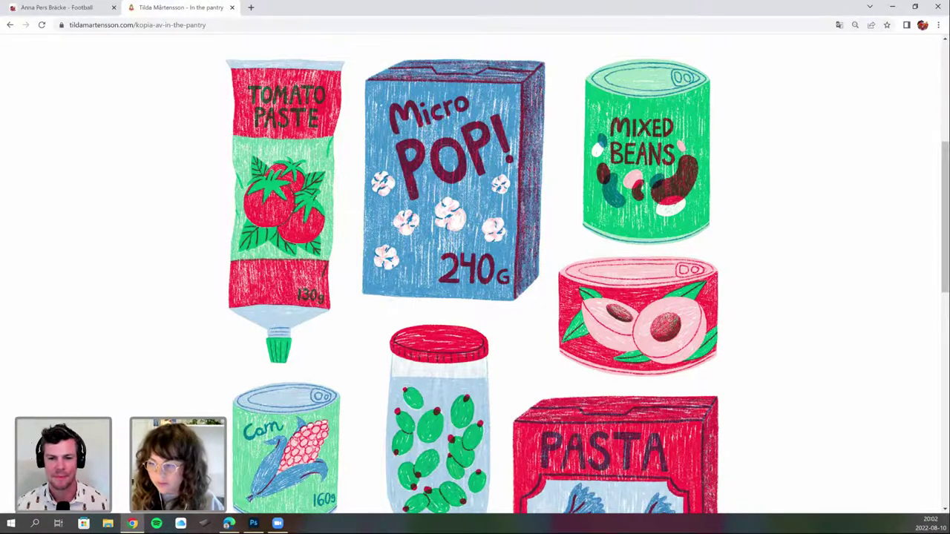
{"action": "mouse_move", "coordinate": [942, 179]}
{"action": "left_mouse_down"}
{"action": "mouse_move", "coordinate": [944, 198]}
{"action": "mouse_move", "coordinate": [948, 174]}
{"action": "left_mouse_up"}
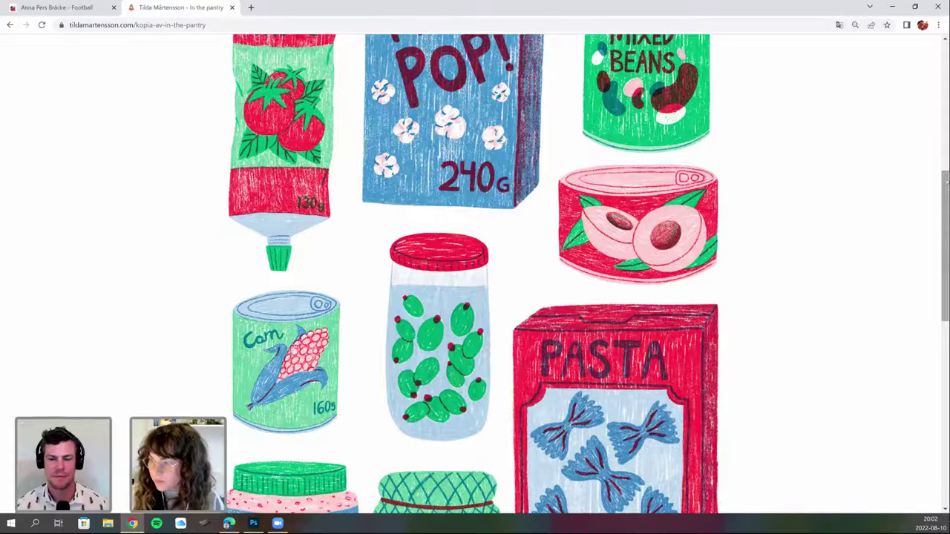
{"action": "scroll", "coordinate": [938, 182], "scroll_direction": "up", "scroll_amount": 1}
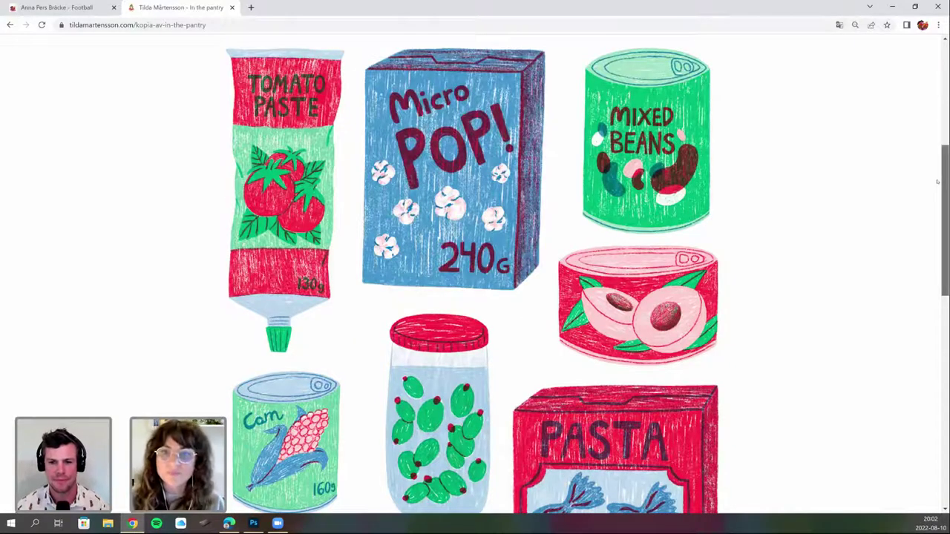
{"action": "scroll", "coordinate": [938, 182], "scroll_direction": "down", "scroll_amount": 1}
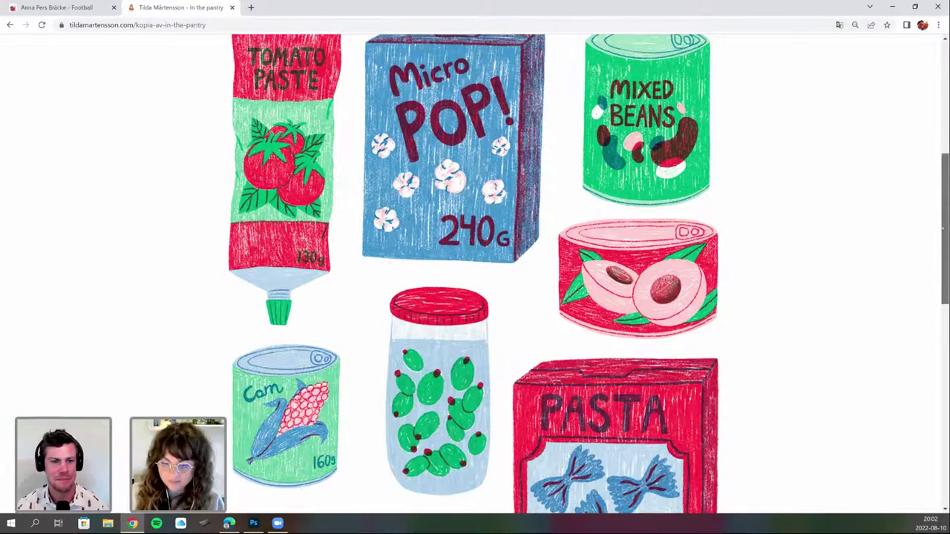
{"action": "scroll", "coordinate": [939, 243], "scroll_direction": "down", "scroll_amount": 1}
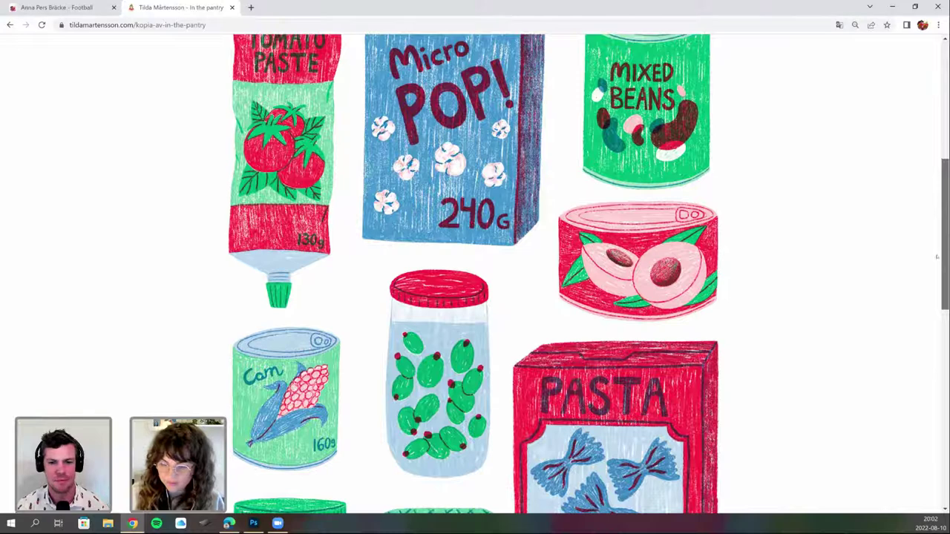
{"action": "scroll", "coordinate": [937, 264], "scroll_direction": "down", "scroll_amount": 2}
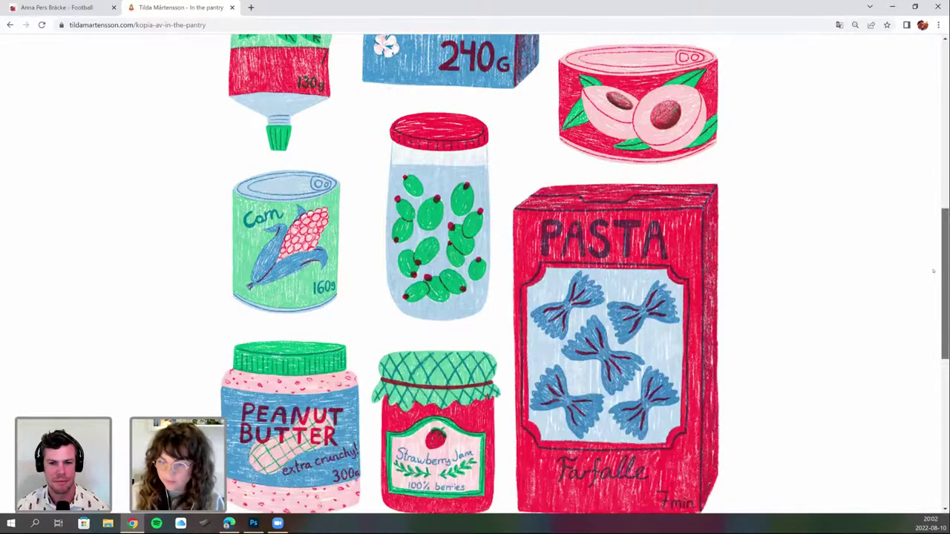
{"action": "scroll", "coordinate": [933, 268], "scroll_direction": "down", "scroll_amount": 1}
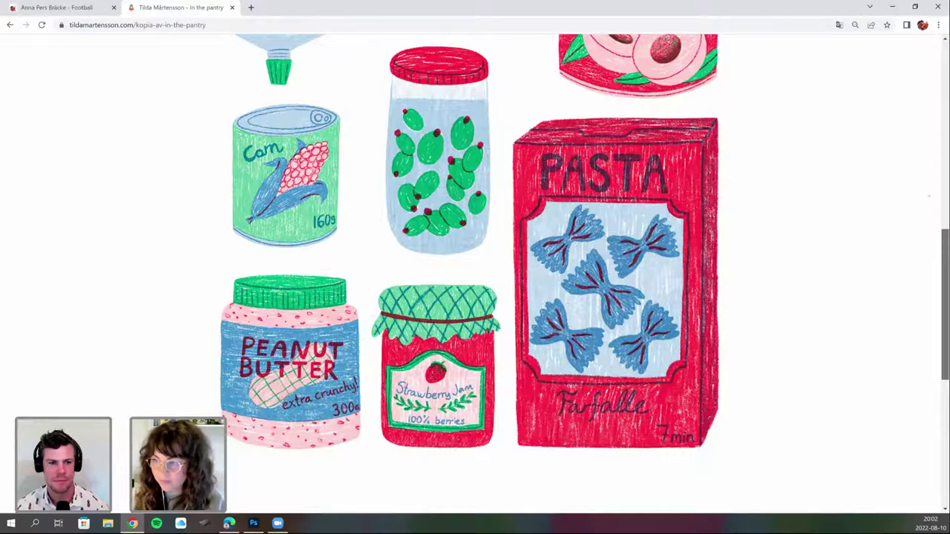
{"action": "scroll", "coordinate": [917, 141], "scroll_direction": "up", "scroll_amount": 1}
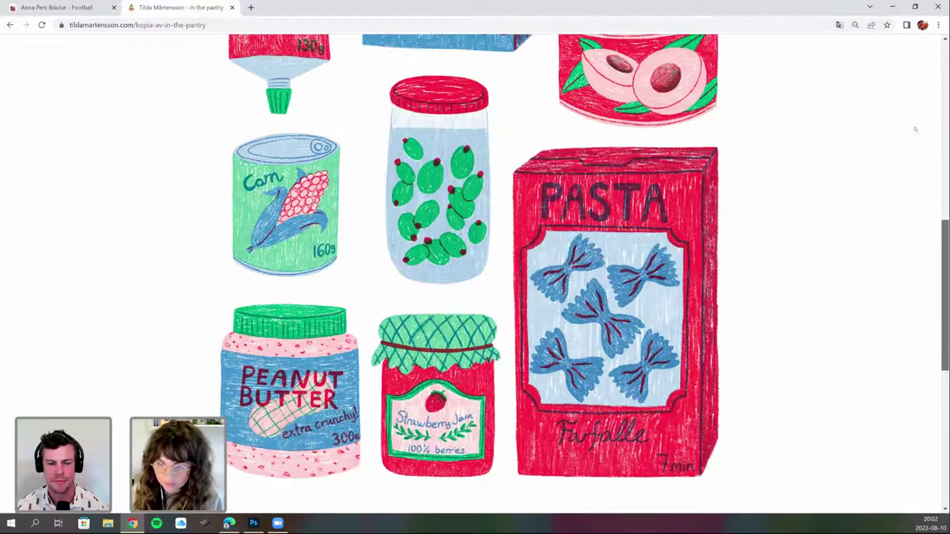
Open the "Map of Malmö" project and examine the pencil texture of its landmarks, water and roads.
{"action": "scroll", "coordinate": [476, 267], "scroll_direction": "up", "scroll_amount": 5}
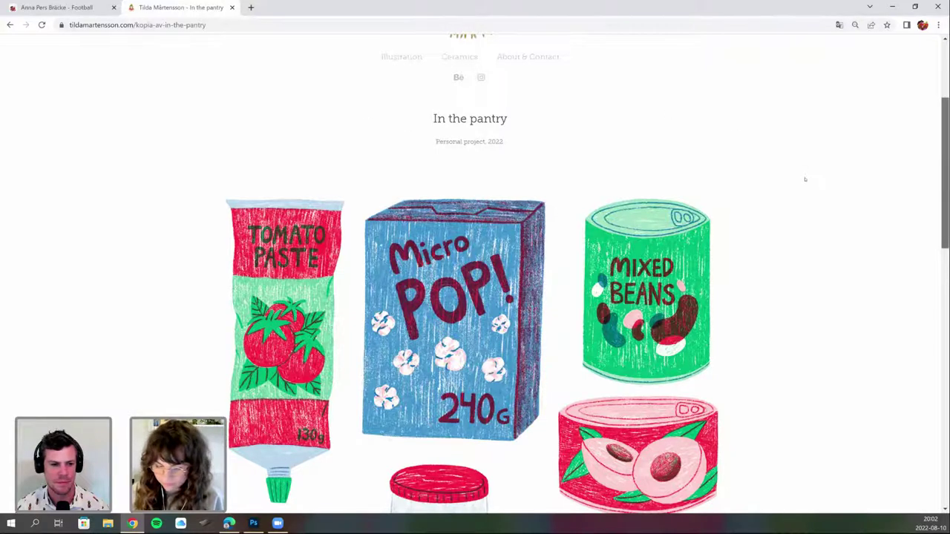
{"action": "key", "text": "alt+Left"}
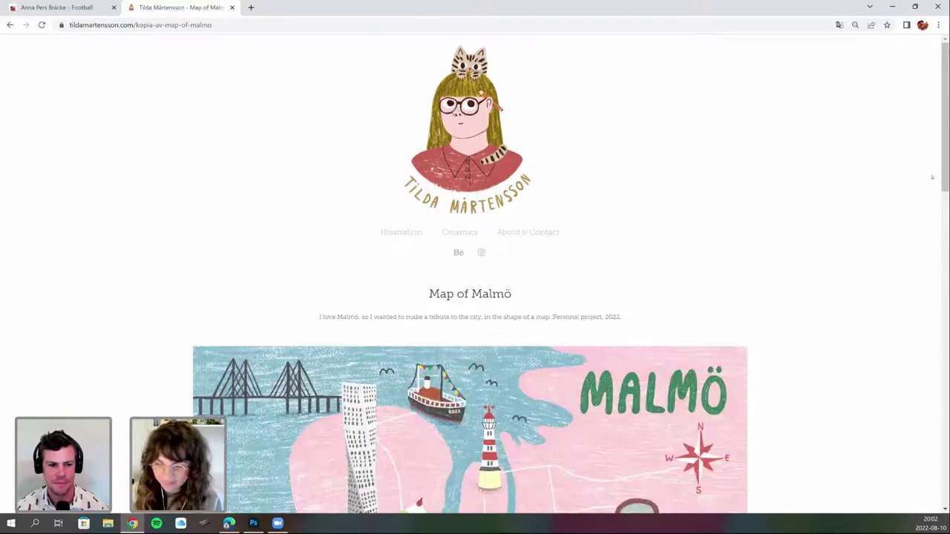
{"action": "scroll", "coordinate": [933, 192], "scroll_direction": "down", "scroll_amount": 1}
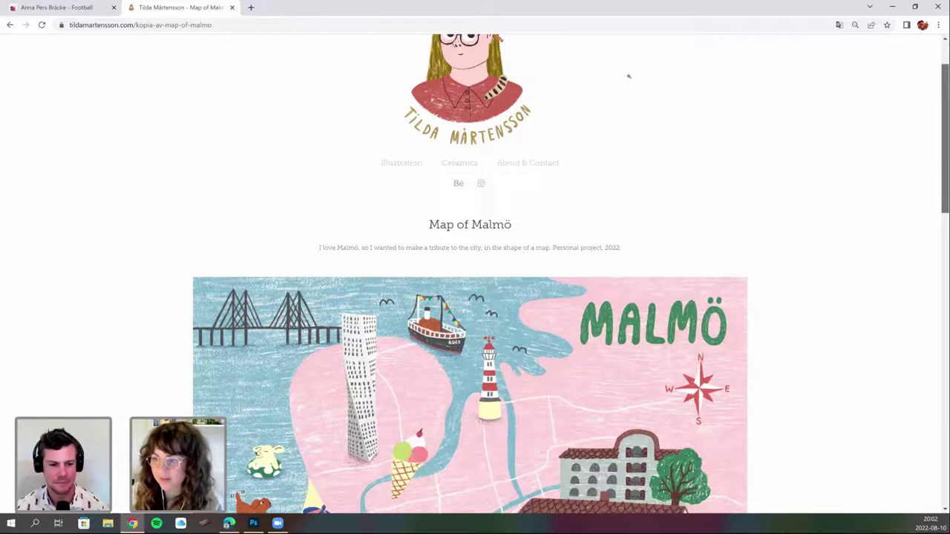
{"action": "scroll", "coordinate": [628, 76], "scroll_direction": "down", "scroll_amount": 4}
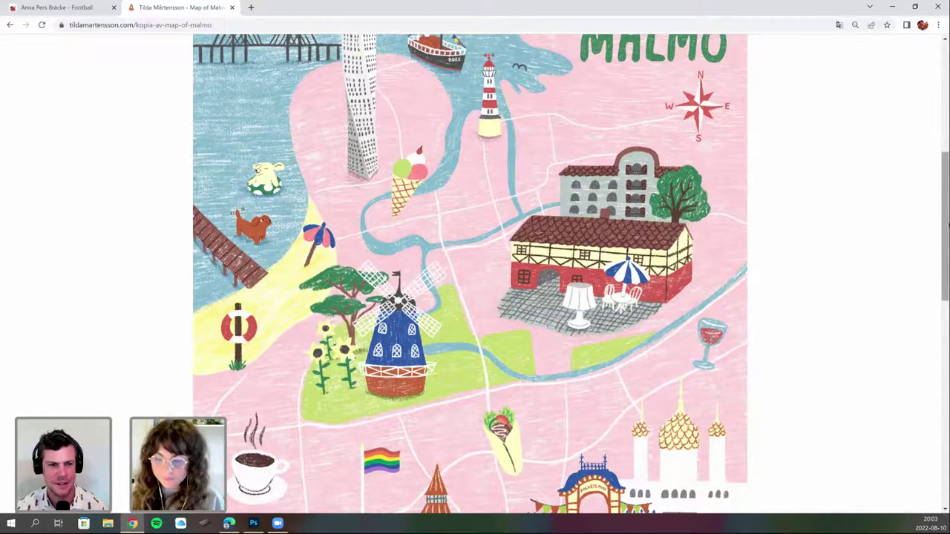
{"action": "scroll", "coordinate": [947, 231], "scroll_direction": "down", "scroll_amount": 1}
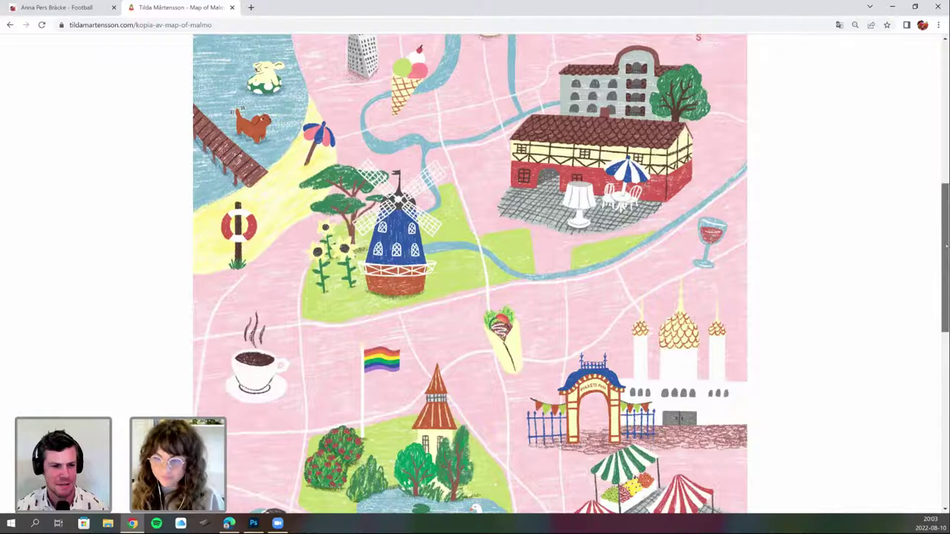
{"action": "scroll", "coordinate": [469, 274], "scroll_direction": "down", "scroll_amount": 1}
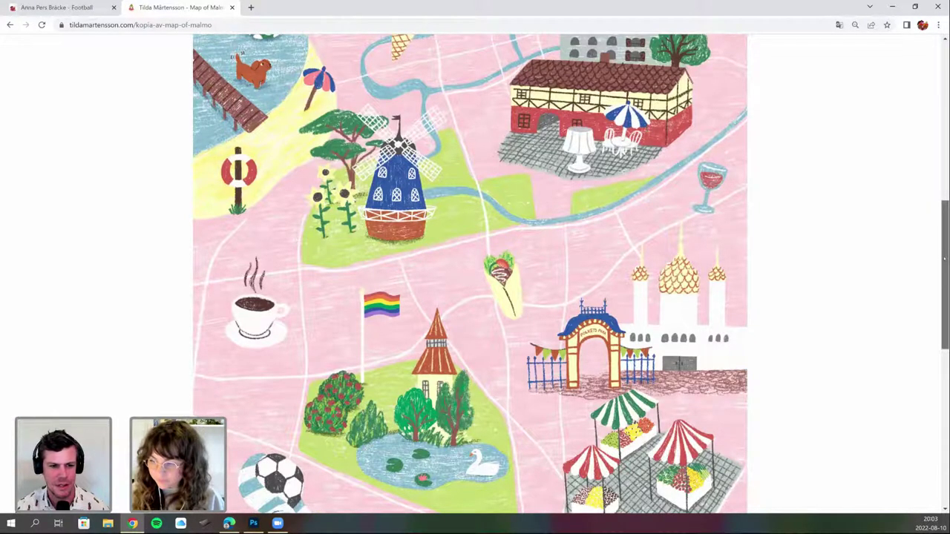
{"action": "scroll", "coordinate": [470, 275], "scroll_direction": "down", "scroll_amount": 1}
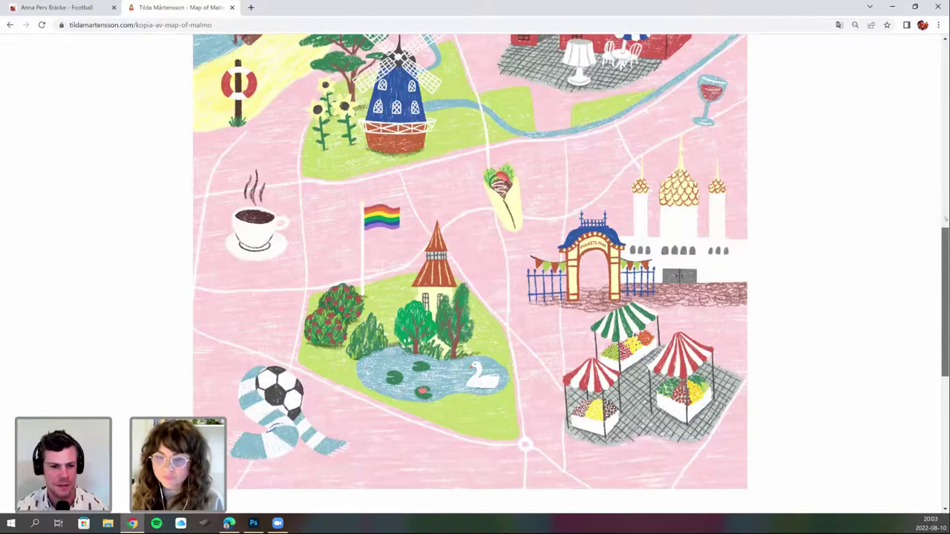
{"action": "scroll", "coordinate": [947, 155], "scroll_direction": "up", "scroll_amount": 1}
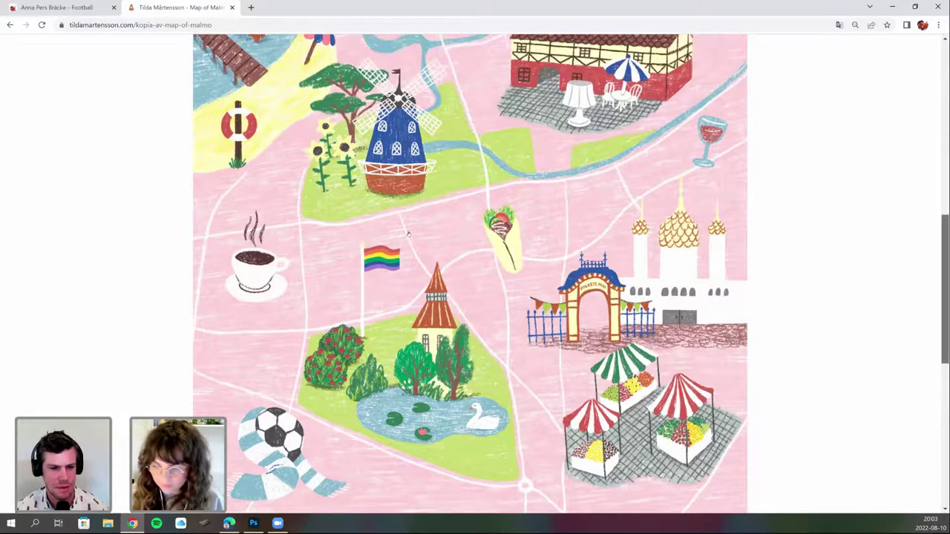
{"action": "scroll", "coordinate": [639, 242], "scroll_direction": "up", "scroll_amount": 4}
Return to the illustration overview and open the "En bok för alla - Picturebook" project.
{"action": "key", "text": "alt+Left"}
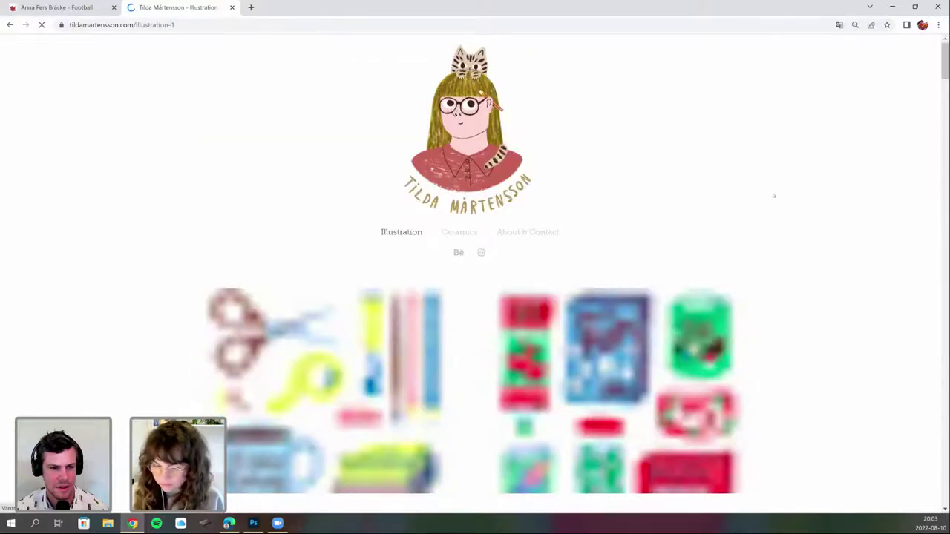
{"action": "scroll", "coordinate": [729, 251], "scroll_direction": "down", "scroll_amount": 1}
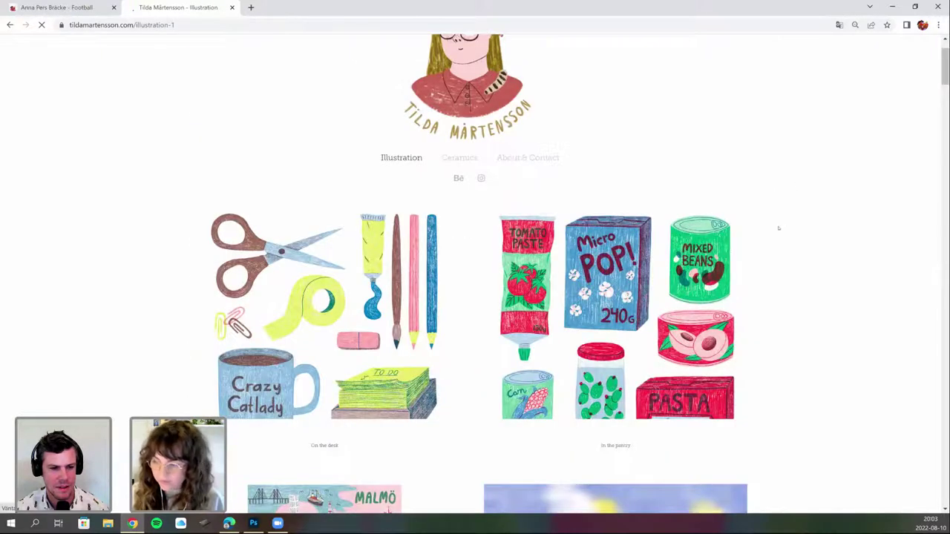
{"action": "scroll", "coordinate": [779, 228], "scroll_direction": "down", "scroll_amount": 6}
{"action": "scroll", "coordinate": [447, 413], "scroll_direction": "down", "scroll_amount": 1}
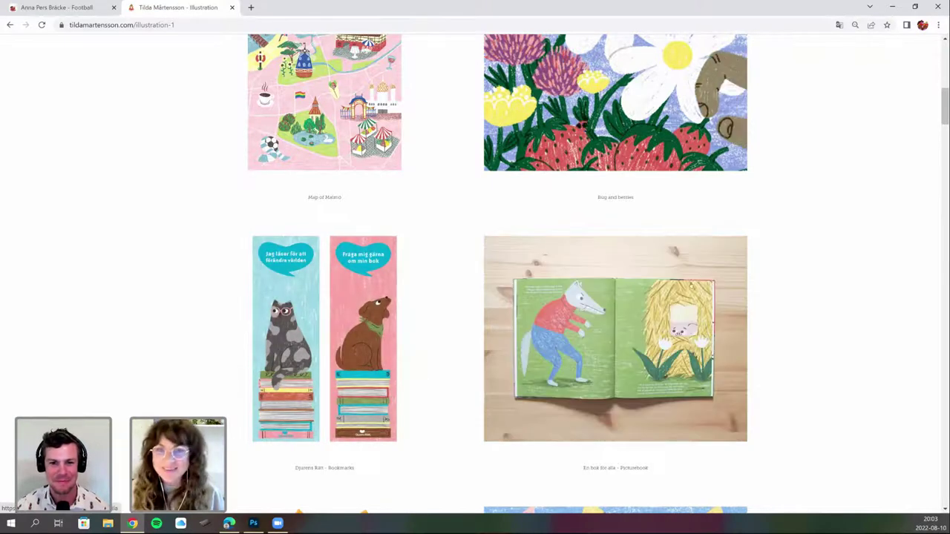
{"action": "left_click", "coordinate": [690, 288]}
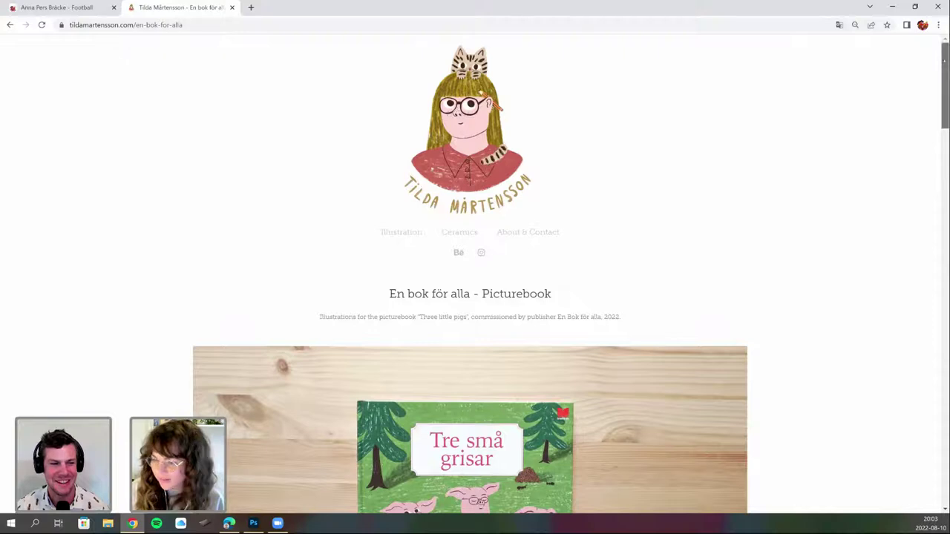
Examine the texture and linework of the pigs, path and trees on the "Tre små grisar" book cover.
{"action": "scroll", "coordinate": [933, 87], "scroll_direction": "down", "scroll_amount": 1}
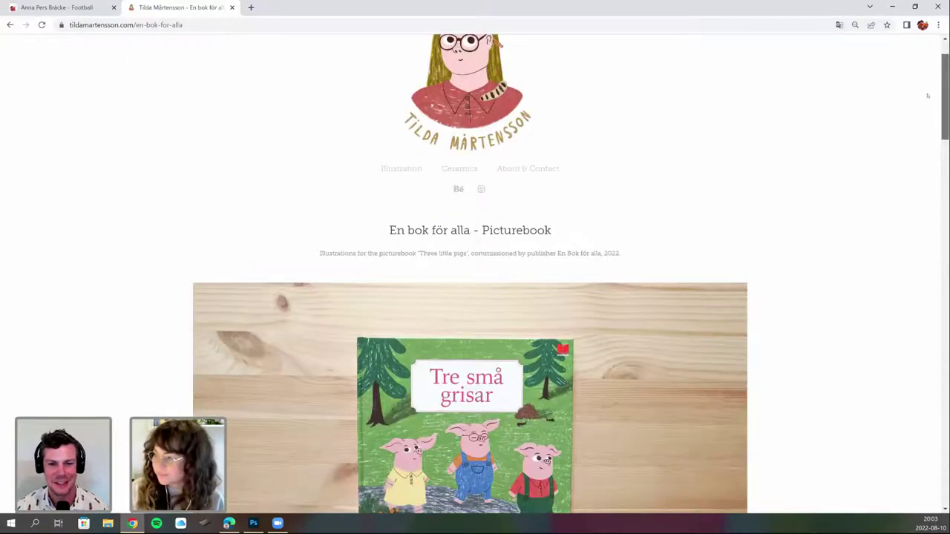
{"action": "scroll", "coordinate": [928, 95], "scroll_direction": "down", "scroll_amount": 1}
{"action": "scroll", "coordinate": [635, 173], "scroll_direction": "down", "scroll_amount": 2}
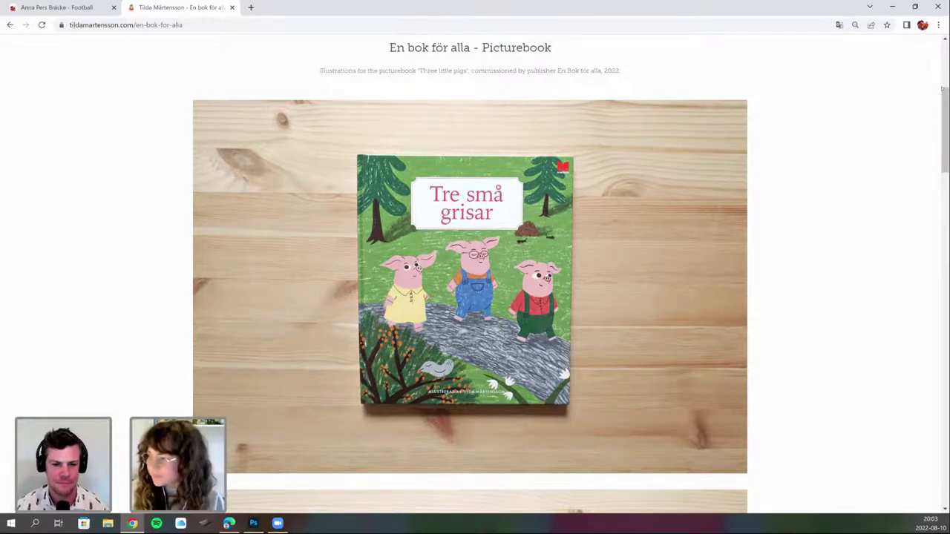
{"action": "left_click_drag", "start_coordinate": [947, 106], "coordinate": [947, 110]}
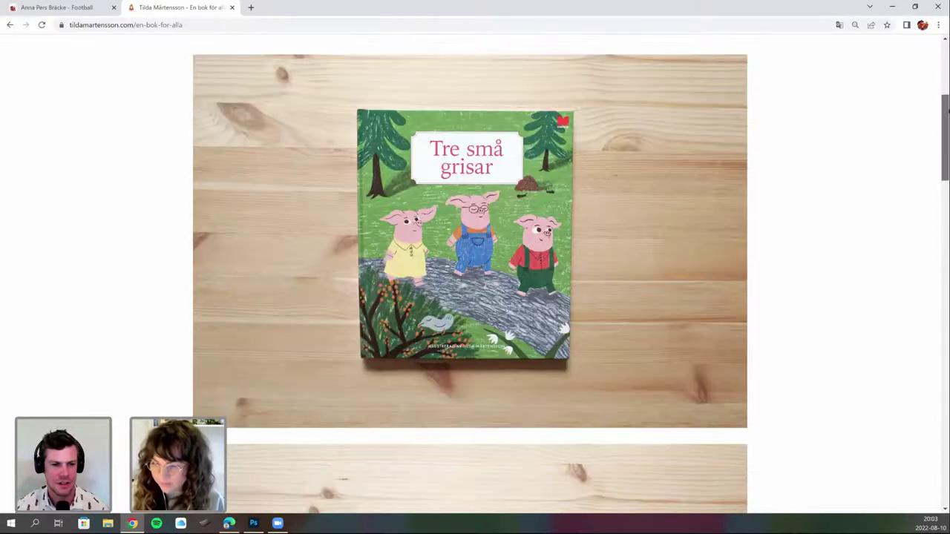
{"action": "left_click_drag", "start_coordinate": [907, 140], "coordinate": [477, 144]}
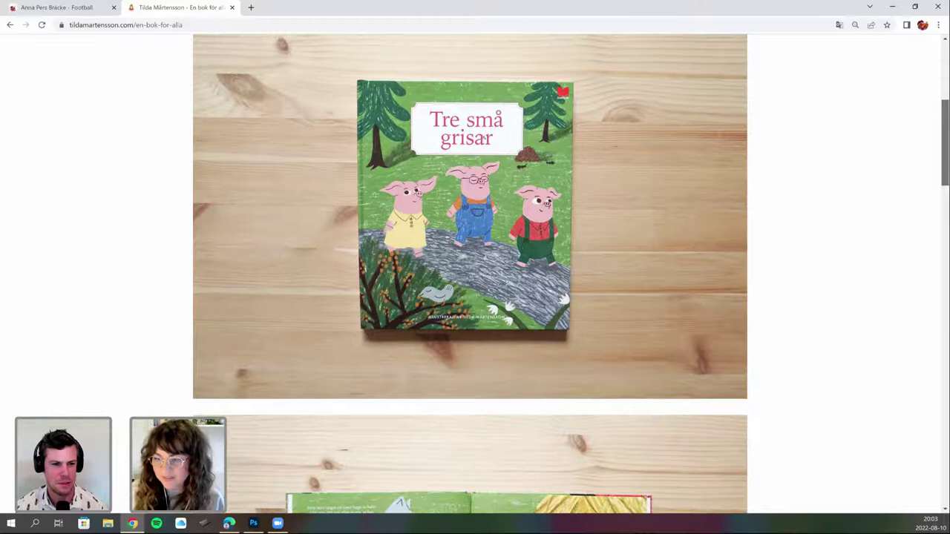
{"action": "scroll", "coordinate": [713, 83], "scroll_direction": "down", "scroll_amount": 1}
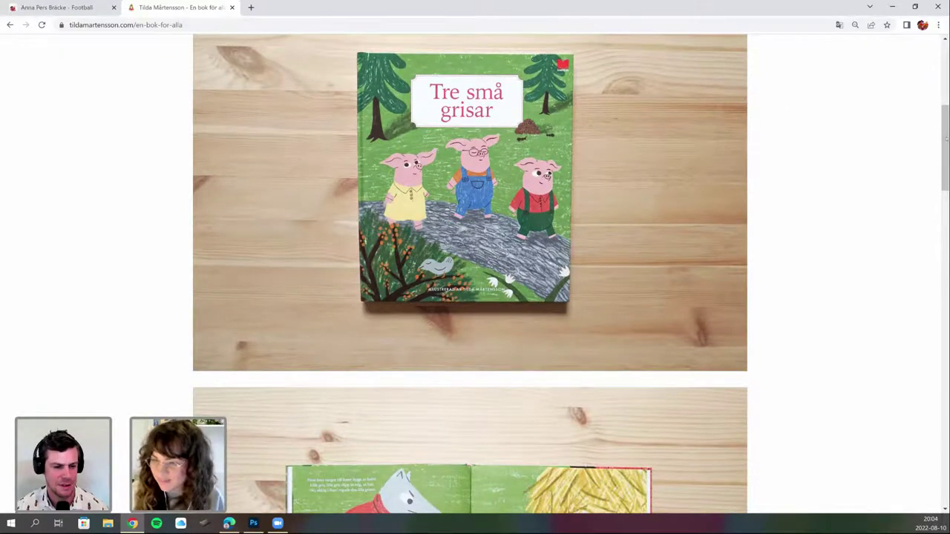
{"action": "left_click_drag", "start_coordinate": [946, 141], "coordinate": [946, 141]}
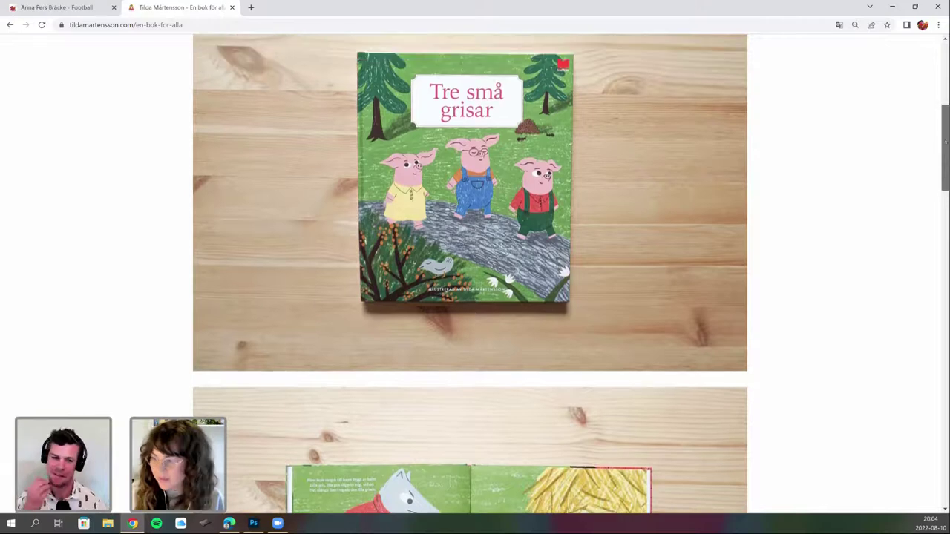
{"action": "scroll", "coordinate": [946, 142], "scroll_direction": "down", "scroll_amount": 2}
{"action": "scroll", "coordinate": [945, 140], "scroll_direction": "up", "scroll_amount": 1}
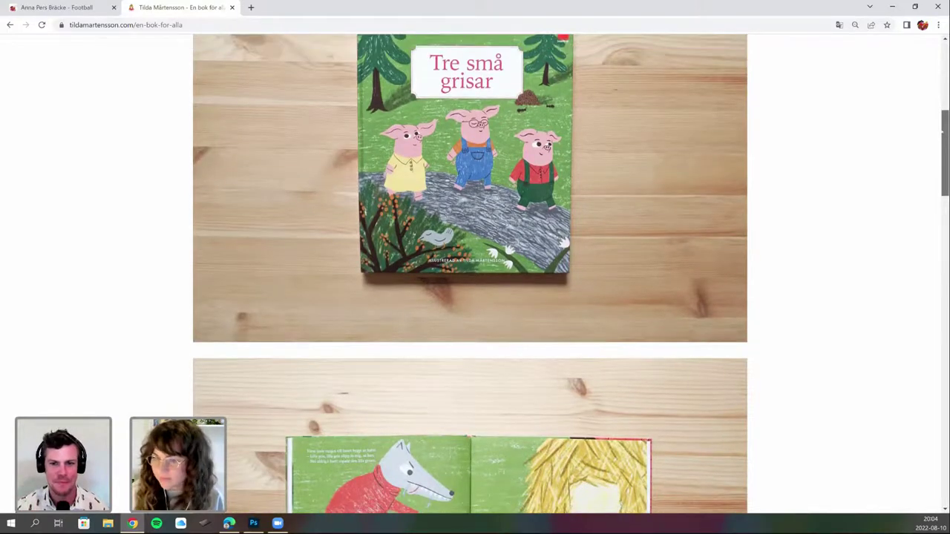
{"action": "scroll", "coordinate": [941, 132], "scroll_direction": "up", "scroll_amount": 2}
Examine the scratchy pencil texture in the picturebook spread with the wolf and the straw house.
{"action": "scroll", "coordinate": [935, 174], "scroll_direction": "down", "scroll_amount": 4}
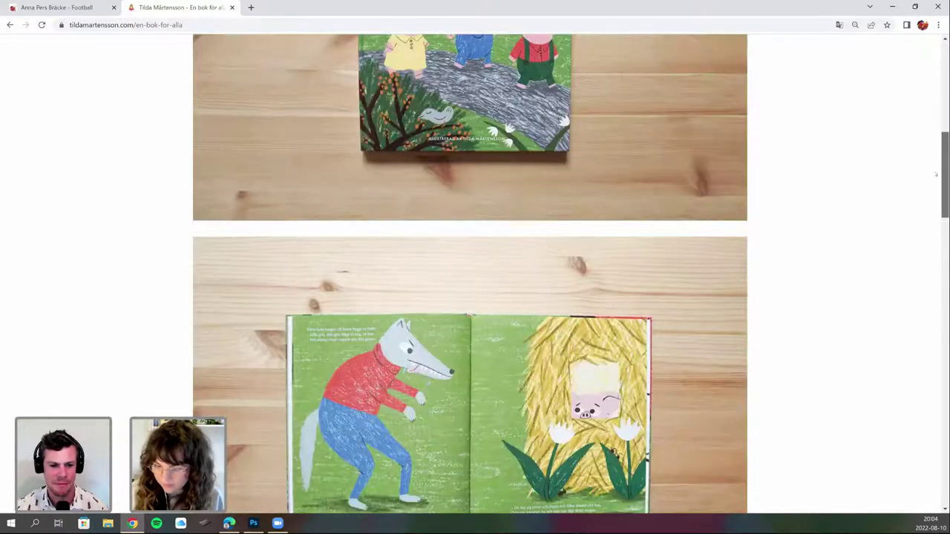
{"action": "scroll", "coordinate": [933, 185], "scroll_direction": "down", "scroll_amount": 2}
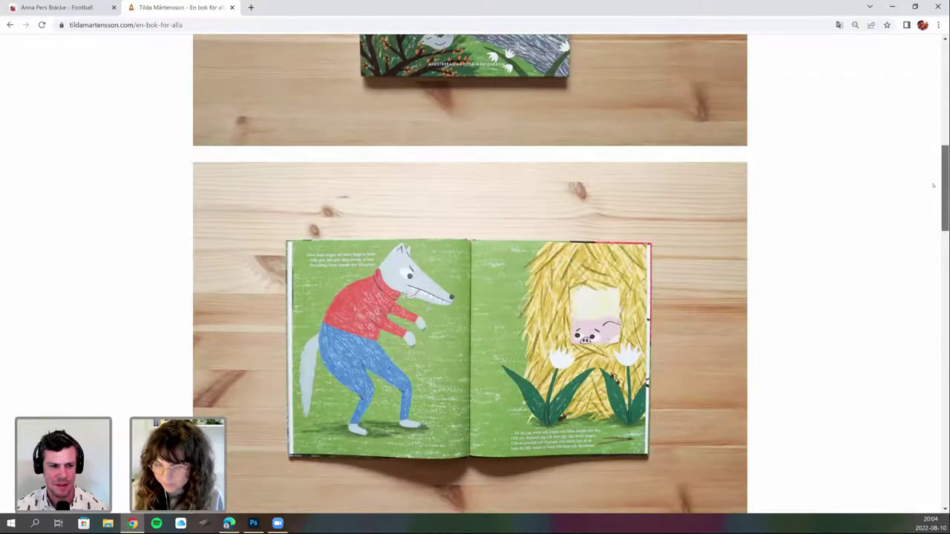
{"action": "scroll", "coordinate": [905, 208], "scroll_direction": "down", "scroll_amount": 2}
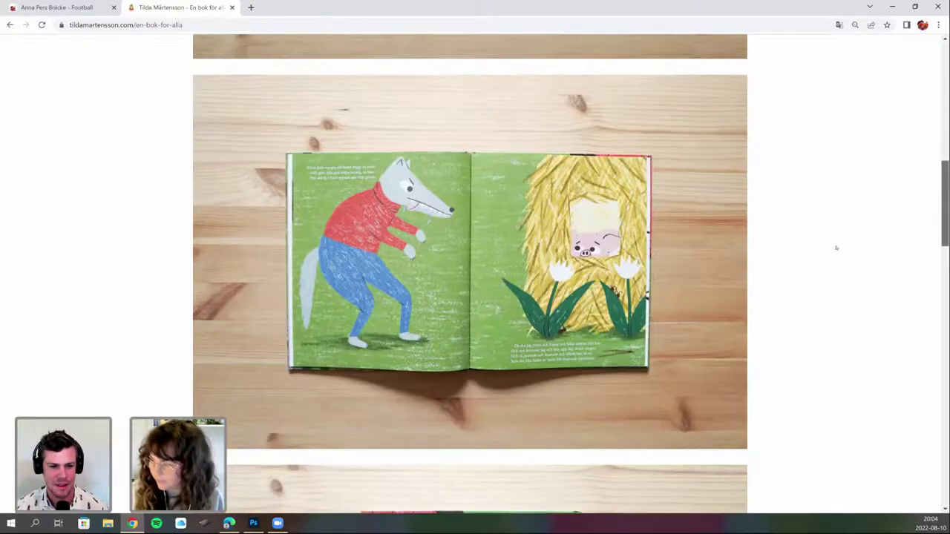
{"action": "scroll", "coordinate": [825, 236], "scroll_direction": "down", "scroll_amount": 1}
{"action": "scroll", "coordinate": [854, 198], "scroll_direction": "down", "scroll_amount": 1}
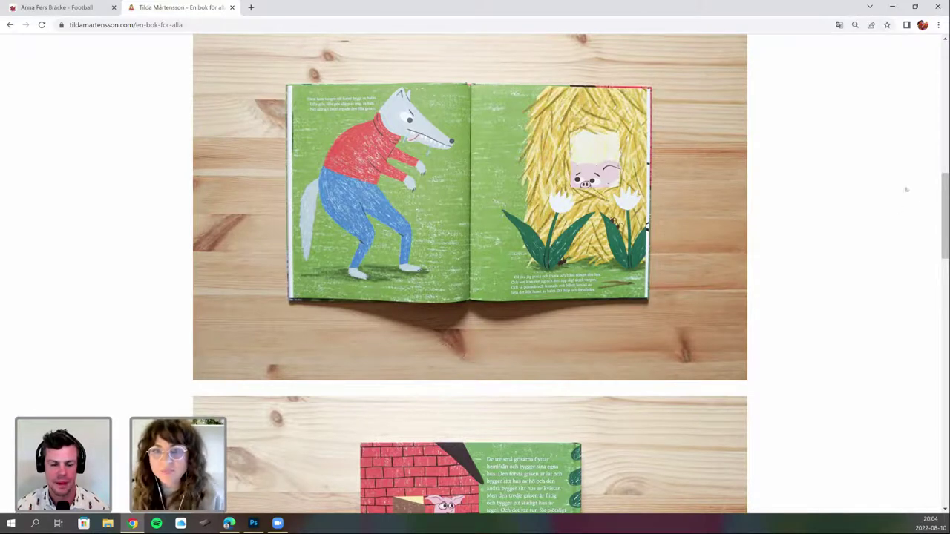
Examine the texture and shadows on the book's back cover and in the wide scene with the brick house and pigs.
{"action": "left_click_drag", "start_coordinate": [946, 193], "coordinate": [946, 251]}
{"action": "scroll", "coordinate": [912, 274], "scroll_direction": "down", "scroll_amount": 1}
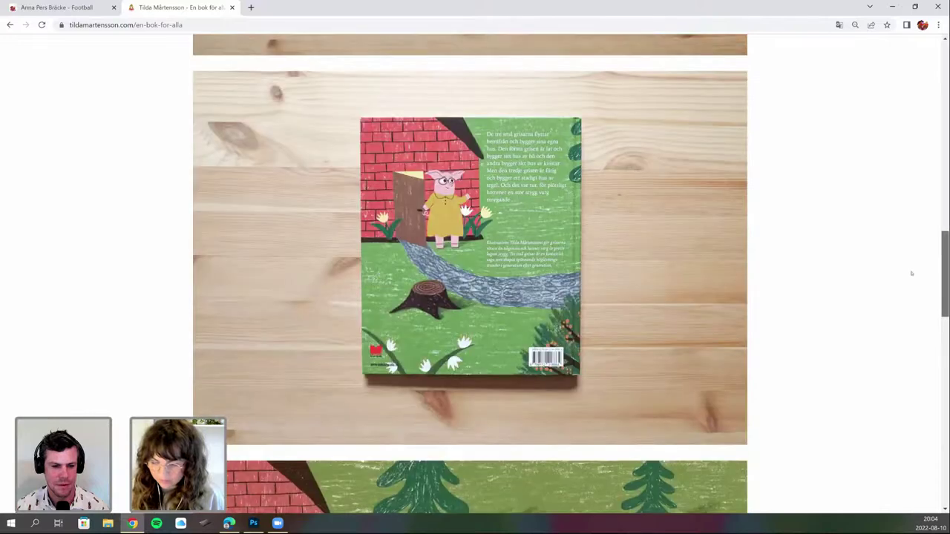
{"action": "scroll", "coordinate": [912, 274], "scroll_direction": "down", "scroll_amount": 1}
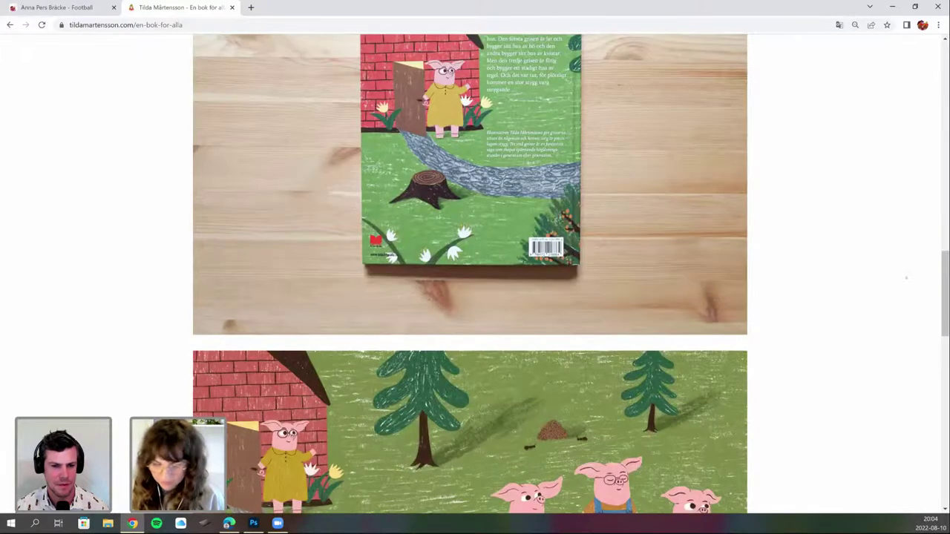
{"action": "scroll", "coordinate": [470, 275], "scroll_direction": "down", "scroll_amount": 1}
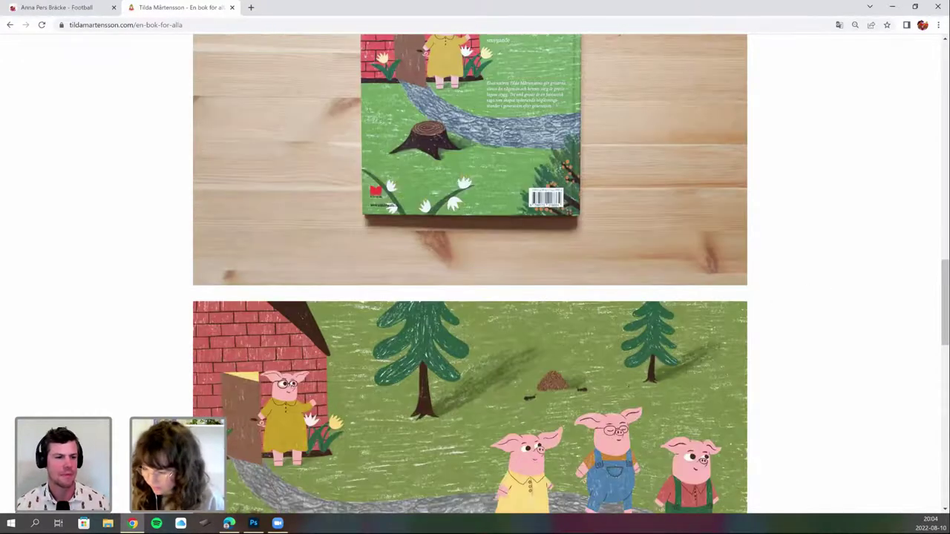
{"action": "scroll", "coordinate": [469, 275], "scroll_direction": "down", "scroll_amount": 1}
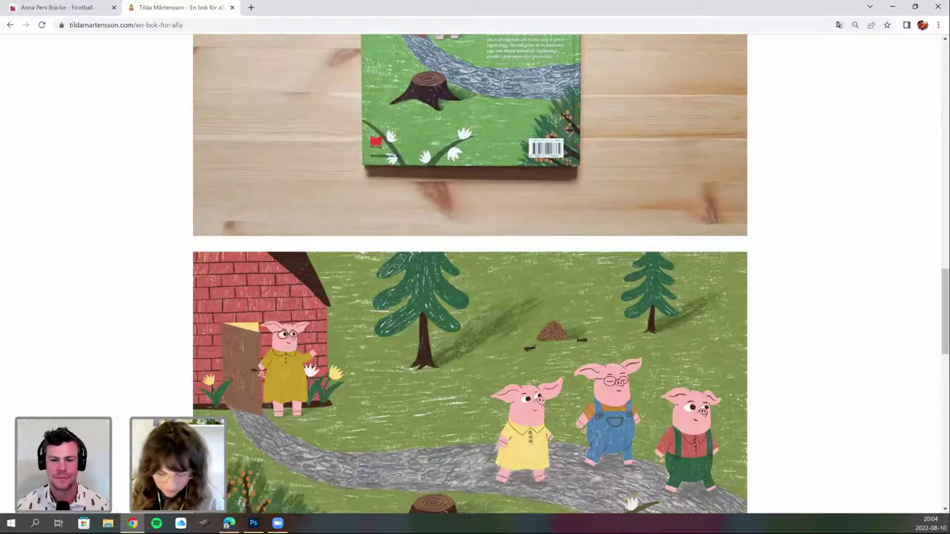
{"action": "scroll", "coordinate": [470, 275], "scroll_direction": "down", "scroll_amount": 1}
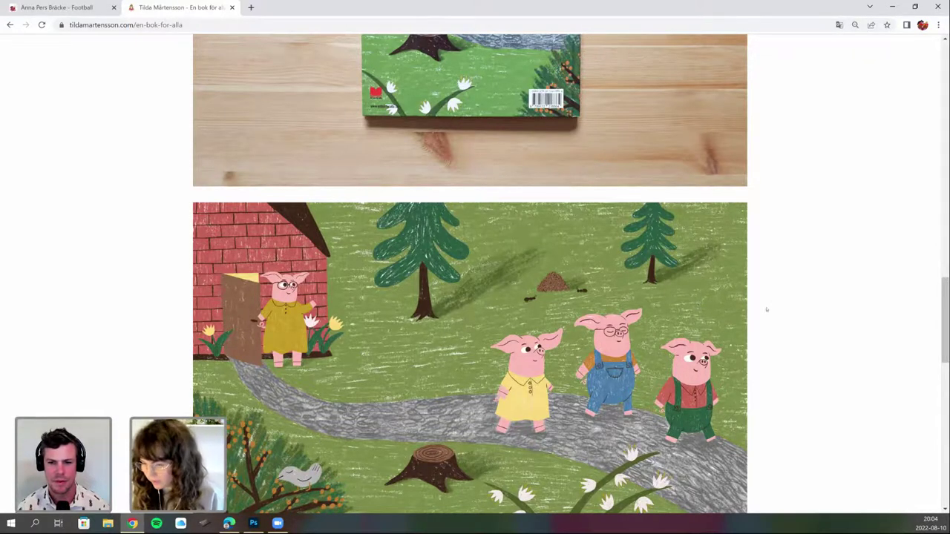
{"action": "scroll", "coordinate": [770, 306], "scroll_direction": "down", "scroll_amount": 1}
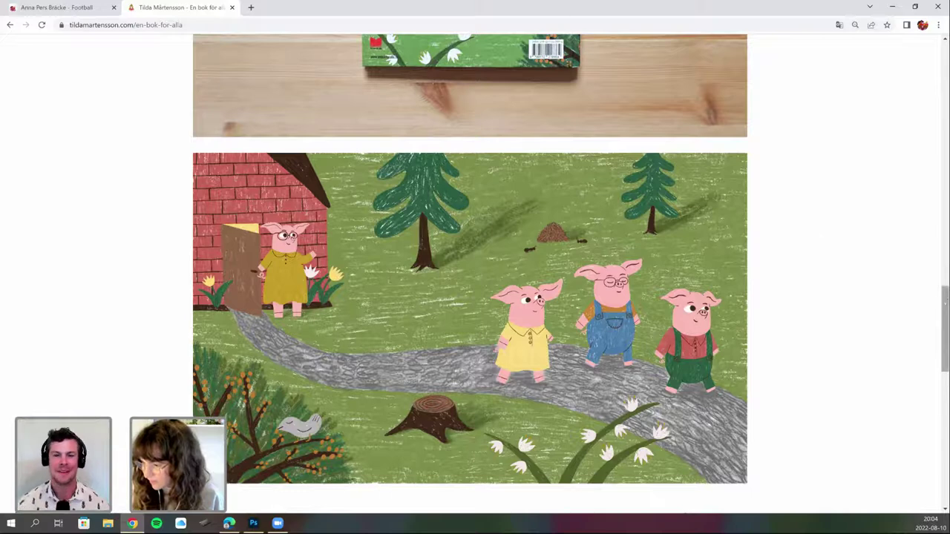
{"action": "left_click_drag", "start_coordinate": [946, 313], "coordinate": [946, 305]}
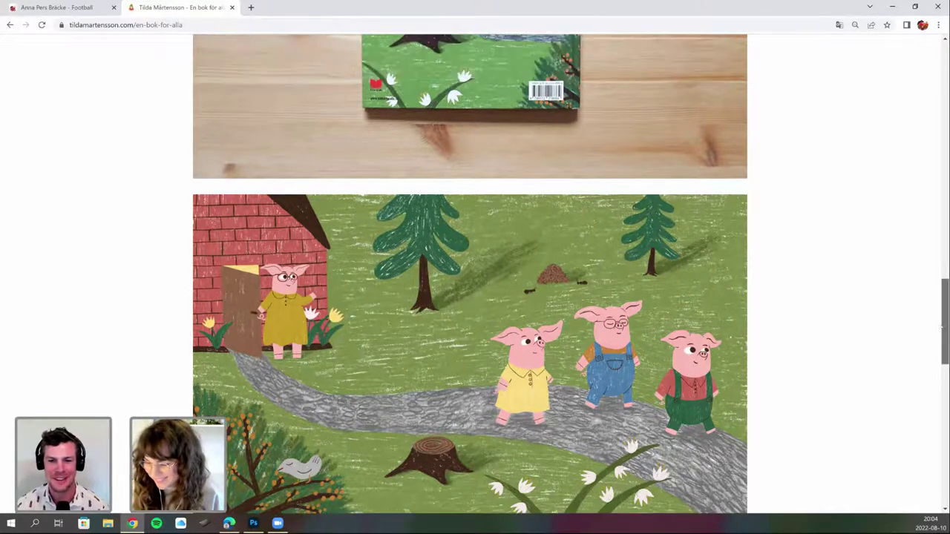
{"action": "scroll", "coordinate": [932, 362], "scroll_direction": "down", "scroll_amount": 1}
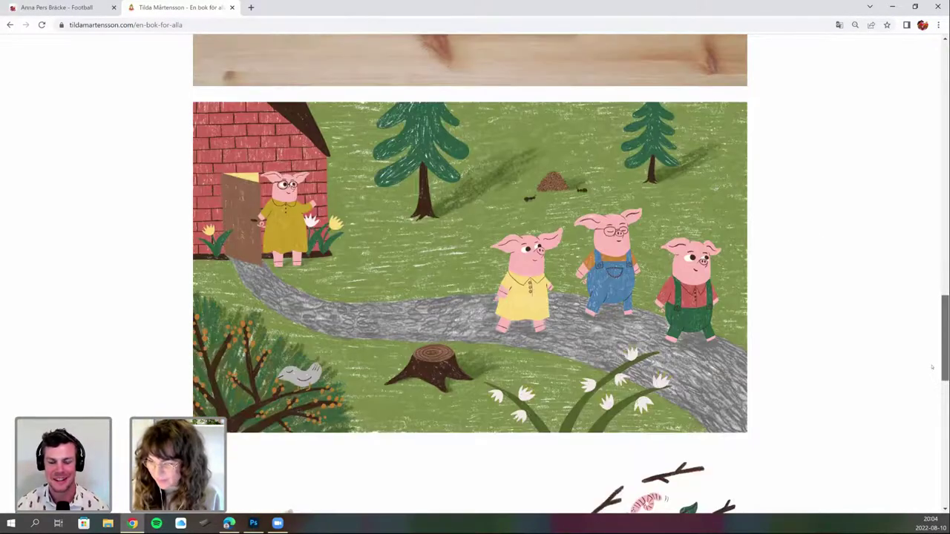
View the illustration of the wolf blowing at the pigs and return to the illustration overview.
{"action": "scroll", "coordinate": [932, 367], "scroll_direction": "down", "scroll_amount": 3}
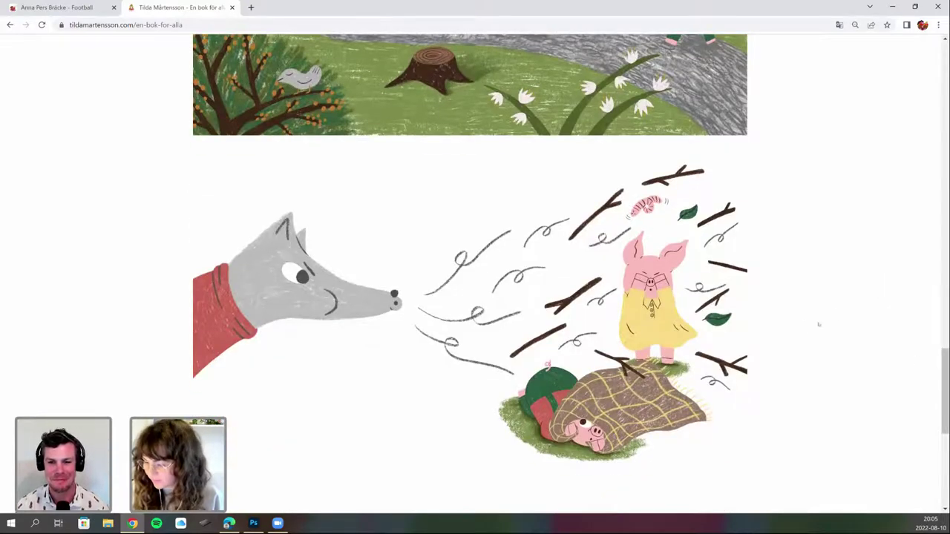
{"action": "scroll", "coordinate": [818, 325], "scroll_direction": "down", "scroll_amount": 1}
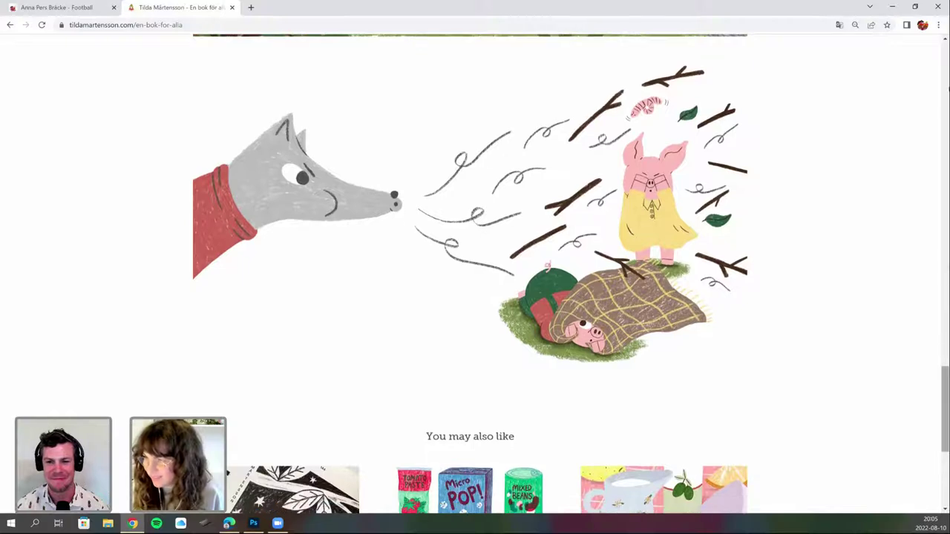
{"action": "left_click", "coordinate": [12, 26]}
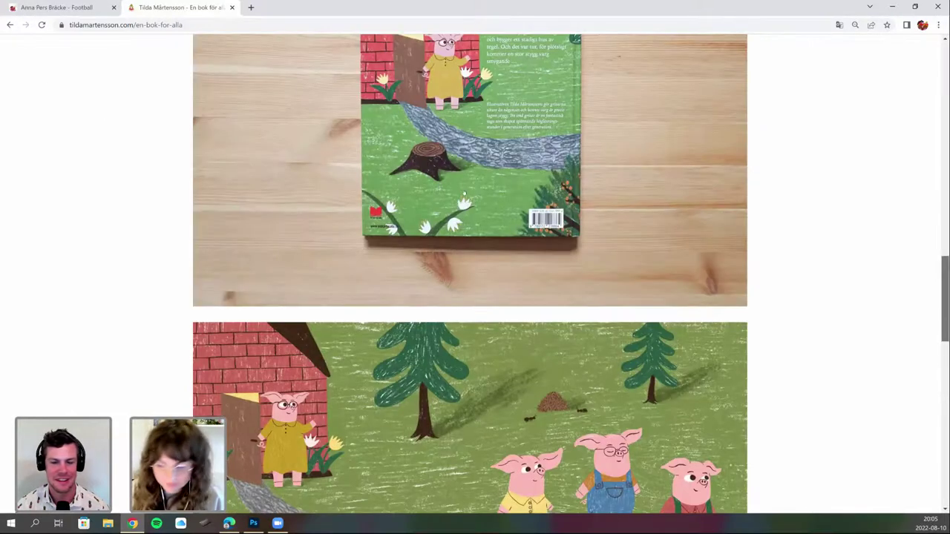
{"action": "key", "text": "alt+Left"}
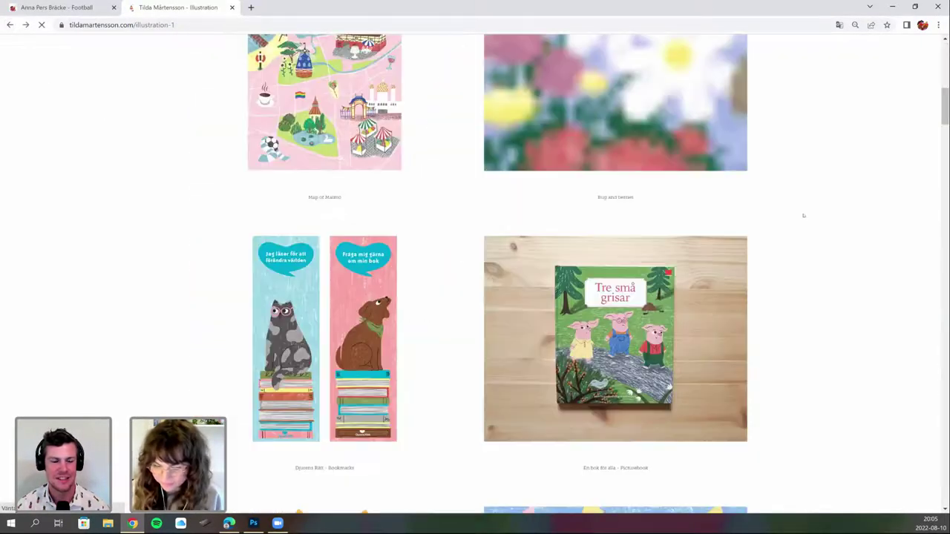
Browse the illustration overview past the bookmarks and the cat with a potted plant, and open the "Kopia av Cat Party" project.
{"action": "scroll", "coordinate": [836, 215], "scroll_direction": "down", "scroll_amount": 3}
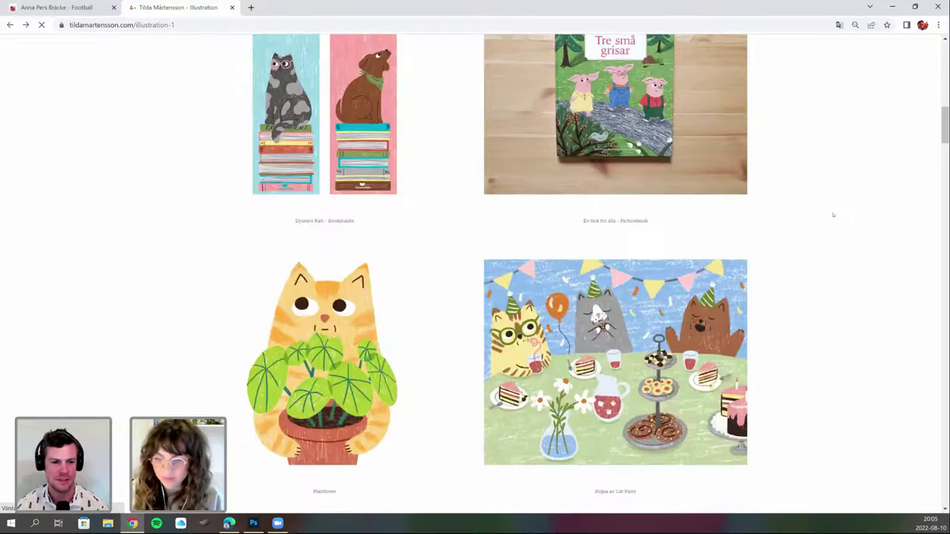
{"action": "scroll", "coordinate": [815, 222], "scroll_direction": "down", "scroll_amount": 1}
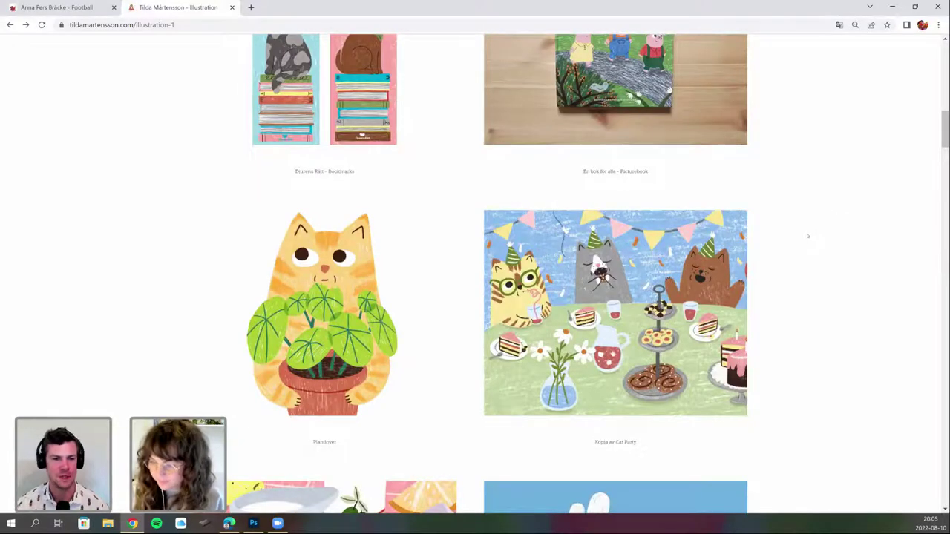
{"action": "scroll", "coordinate": [806, 235], "scroll_direction": "down", "scroll_amount": 1}
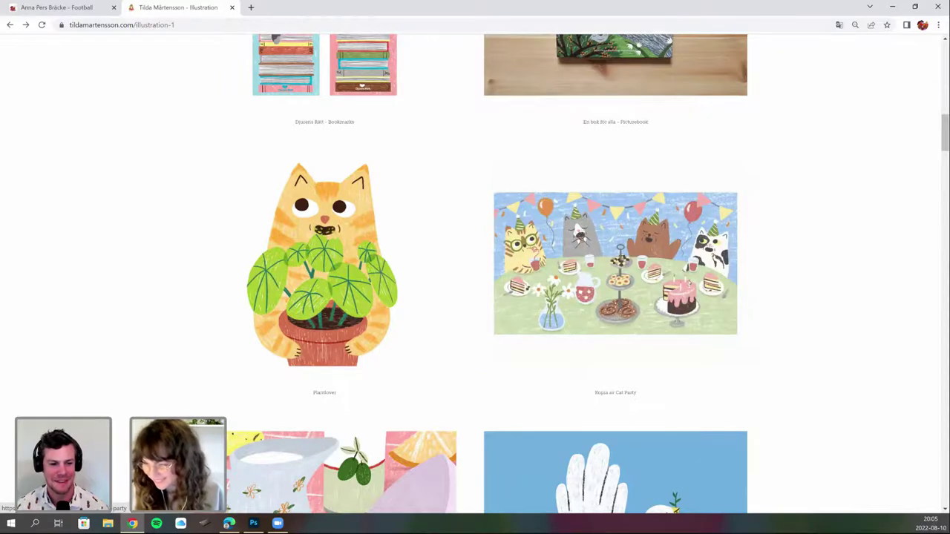
{"action": "left_click", "coordinate": [692, 281]}
Examine the chalky texture of the cats, table and sky in the animated and still versions of the cat party illustration.
{"action": "scroll", "coordinate": [808, 213], "scroll_direction": "down", "scroll_amount": 3}
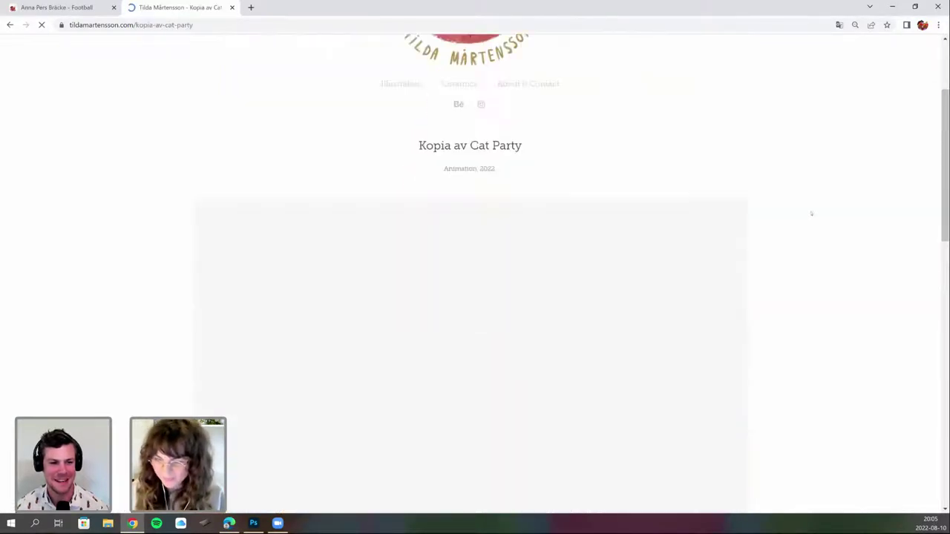
{"action": "scroll", "coordinate": [897, 176], "scroll_direction": "down", "scroll_amount": 1}
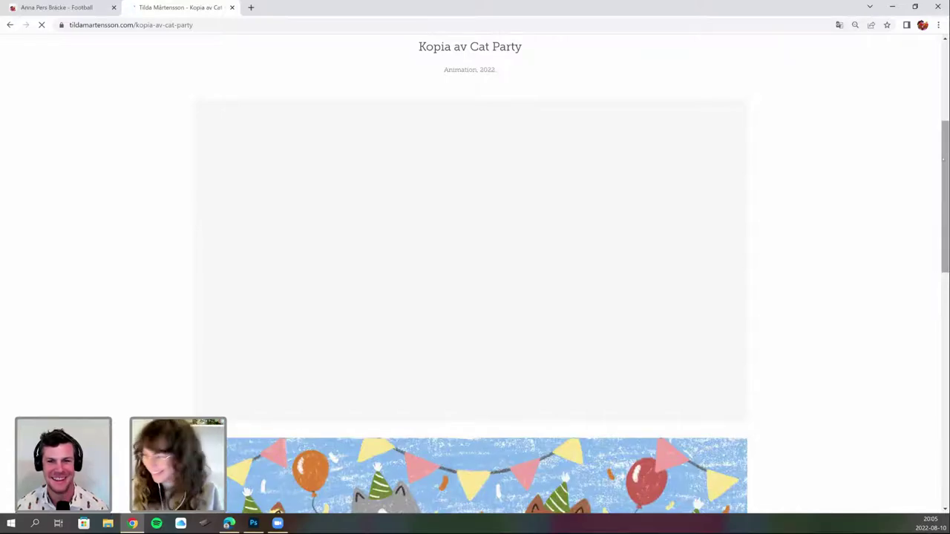
{"action": "scroll", "coordinate": [919, 236], "scroll_direction": "down", "scroll_amount": 1}
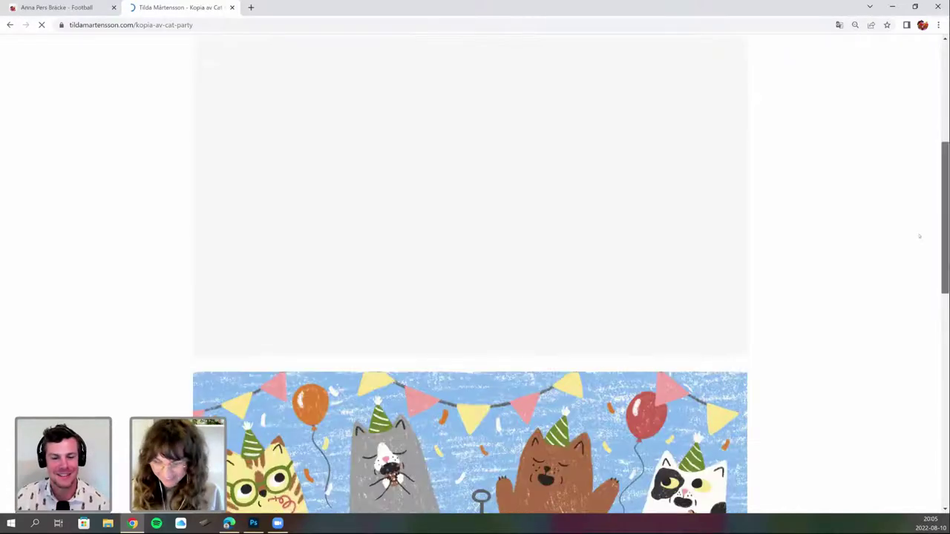
{"action": "scroll", "coordinate": [913, 248], "scroll_direction": "down", "scroll_amount": 3}
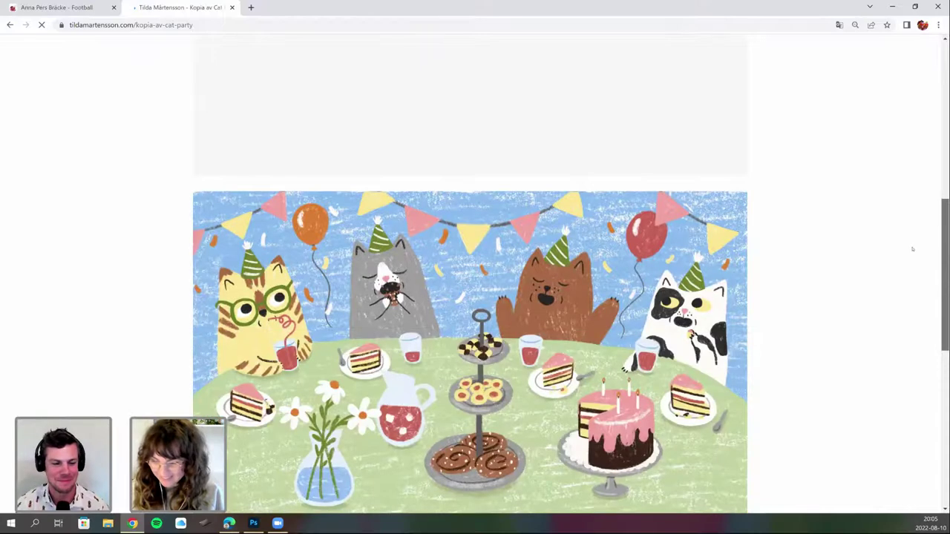
{"action": "scroll", "coordinate": [947, 245], "scroll_direction": "down", "scroll_amount": 1}
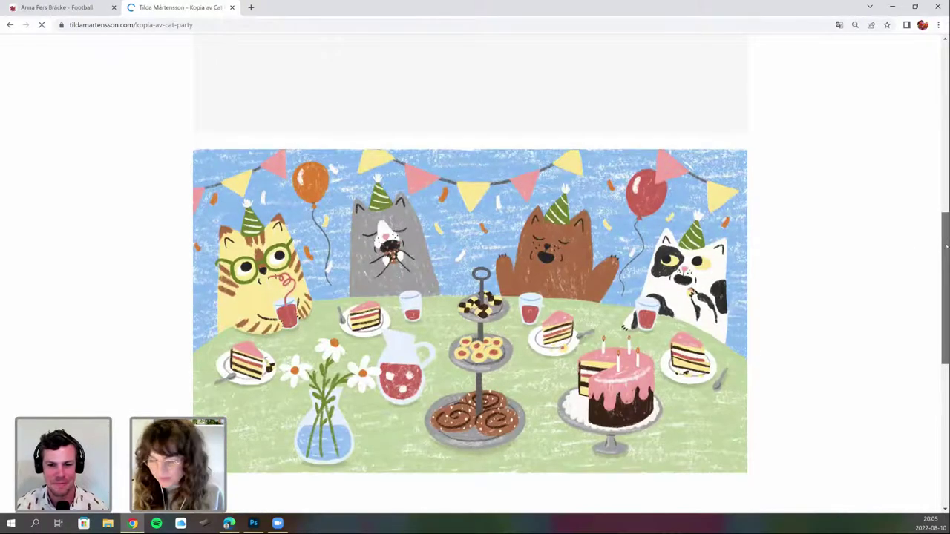
{"action": "scroll", "coordinate": [940, 274], "scroll_direction": "down", "scroll_amount": 1}
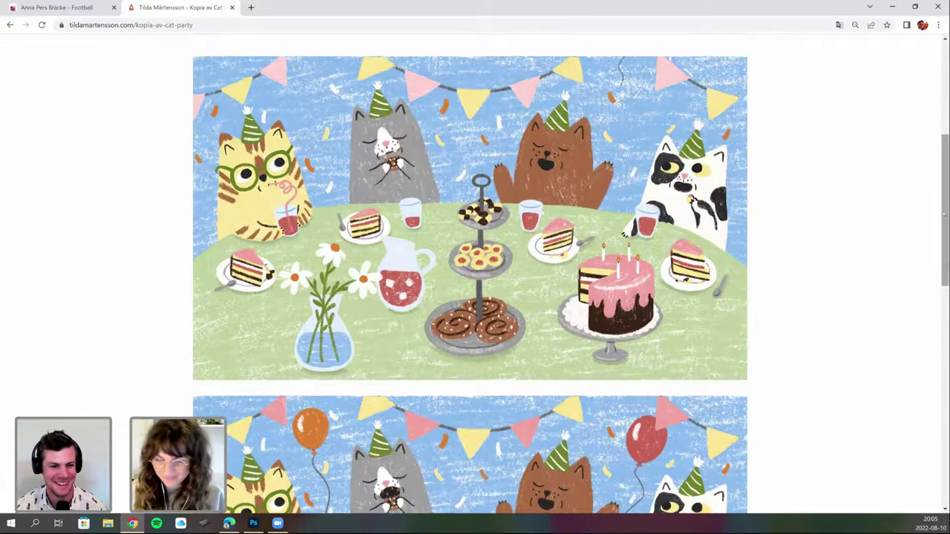
{"action": "scroll", "coordinate": [470, 282], "scroll_direction": "up", "scroll_amount": 1}
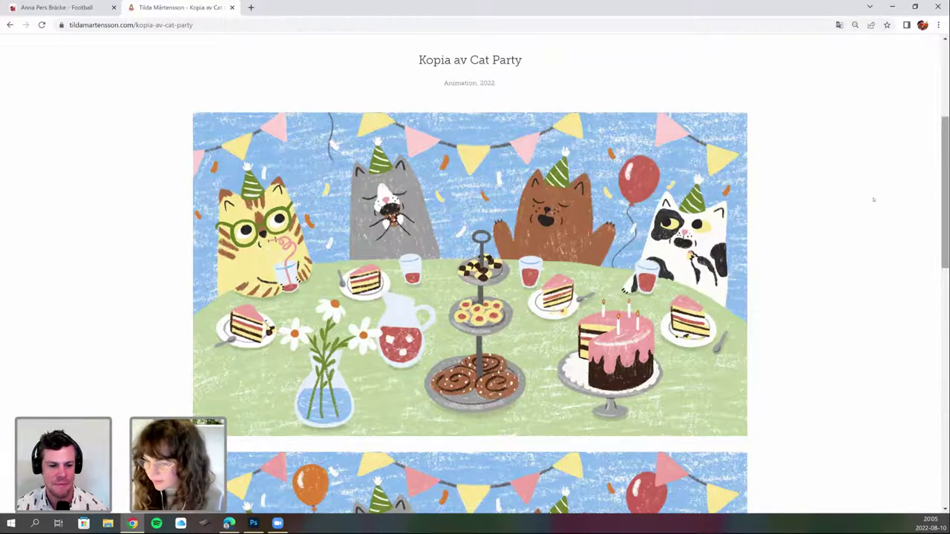
{"action": "scroll", "coordinate": [7, 154], "scroll_direction": "up", "scroll_amount": 1}
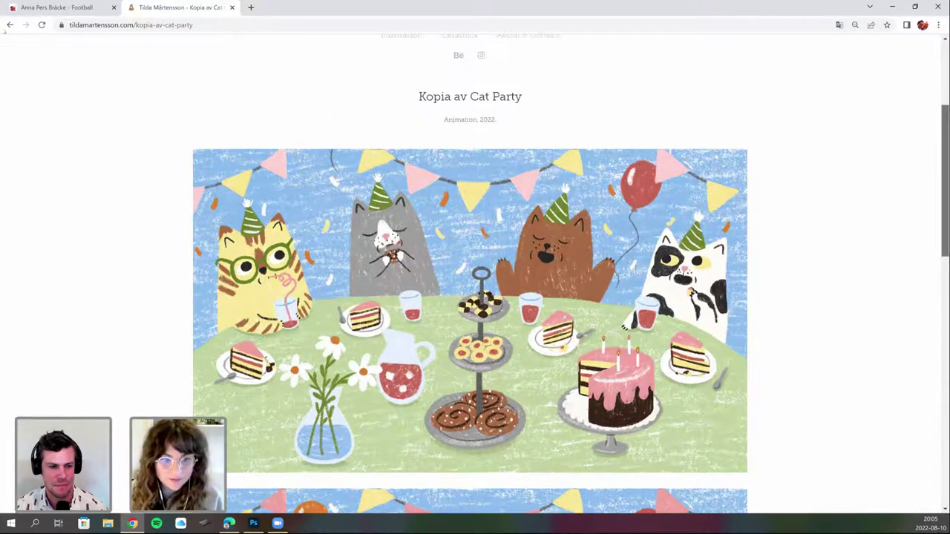
{"action": "scroll", "coordinate": [475, 274], "scroll_direction": "up", "scroll_amount": 1}
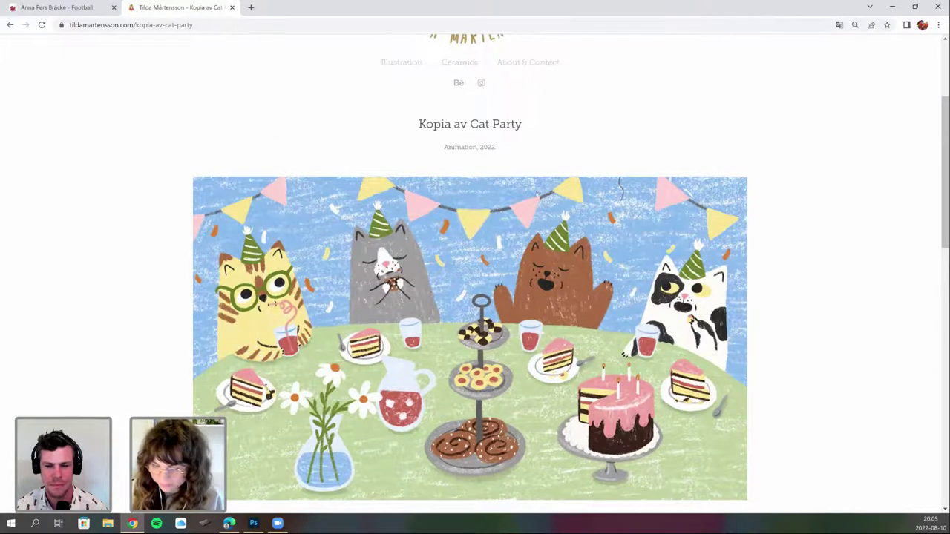
Return to the illustration overview and view the still life with cherries and the hand-shaped dove.
{"action": "key", "text": "alt+Left"}
{"action": "scroll", "coordinate": [946, 152], "scroll_direction": "down", "scroll_amount": 3}
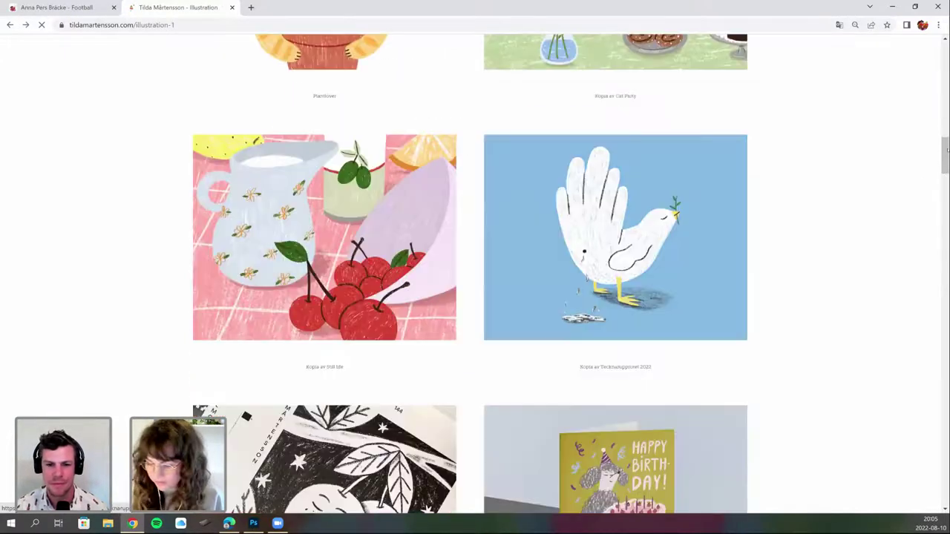
{"action": "scroll", "coordinate": [615, 156], "scroll_direction": "up", "scroll_amount": 1}
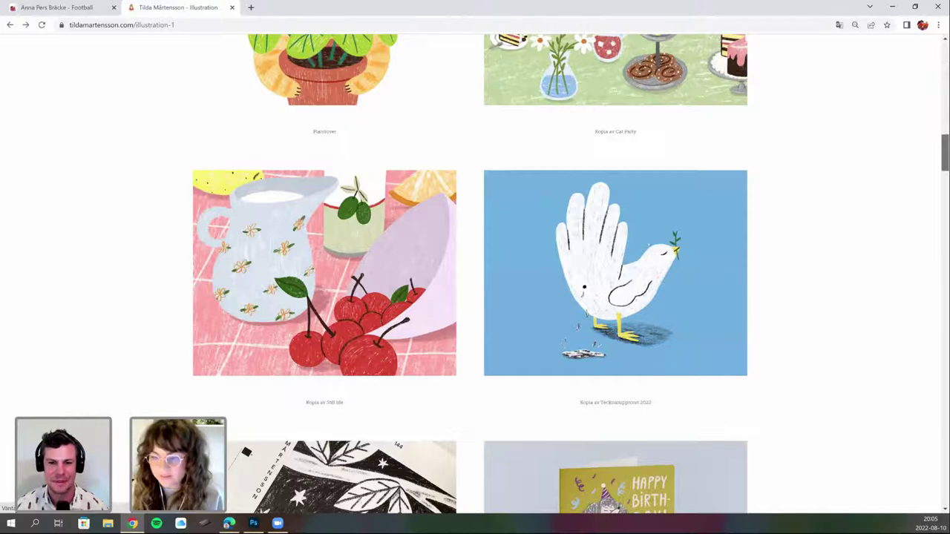
Open the portfolio's Ceramics section and view the poodle figurines and cat vases.
{"action": "scroll", "coordinate": [473, 231], "scroll_direction": "up", "scroll_amount": 20}
{"action": "left_click", "coordinate": [473, 232]}
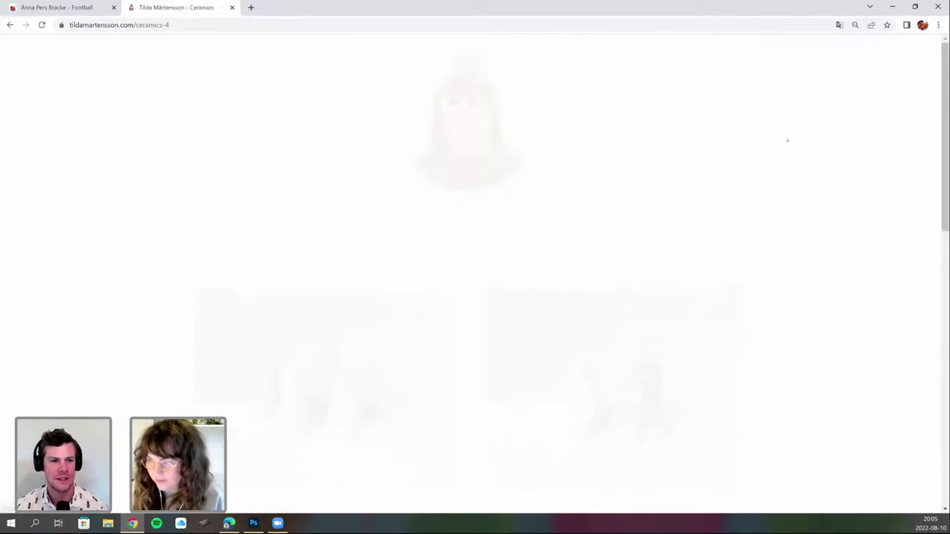
{"action": "scroll", "coordinate": [802, 123], "scroll_direction": "down", "scroll_amount": 1}
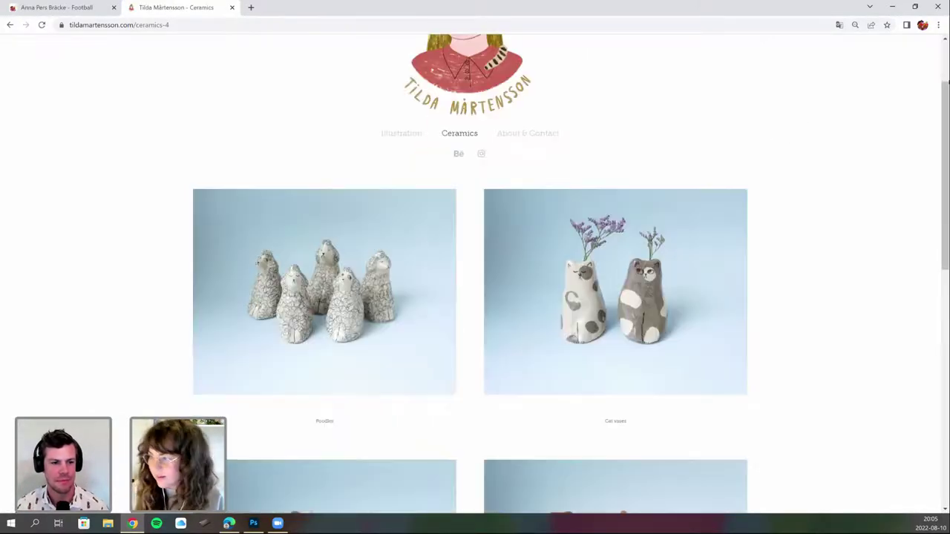
{"action": "left_click_drag", "start_coordinate": [947, 99], "coordinate": [939, 124]}
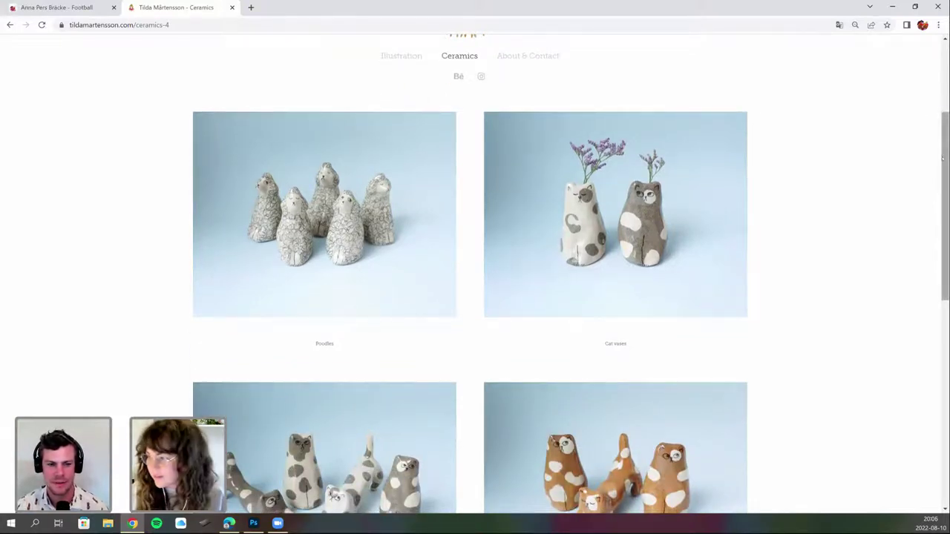
{"action": "left_click_drag", "start_coordinate": [939, 175], "coordinate": [935, 185]}
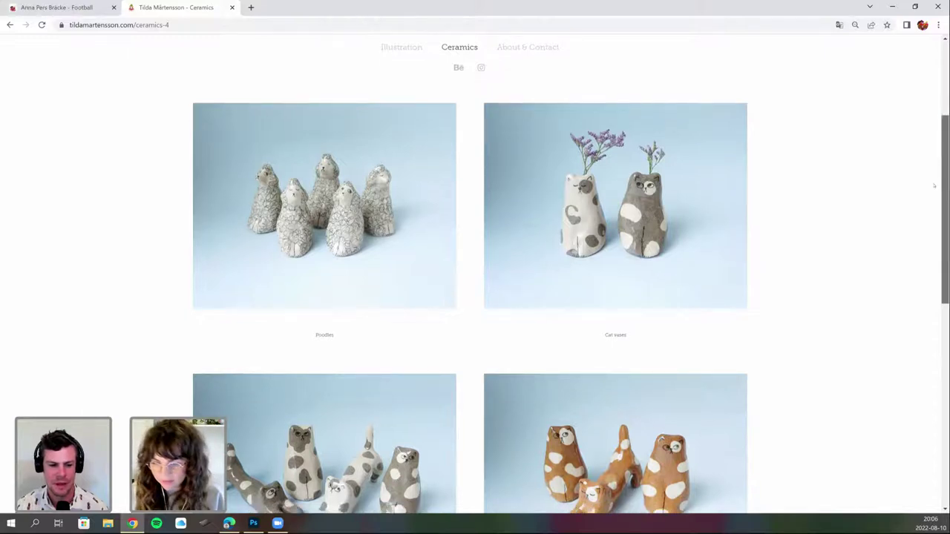
{"action": "scroll", "coordinate": [934, 186], "scroll_direction": "down", "scroll_amount": 1}
{"action": "scroll", "coordinate": [933, 193], "scroll_direction": "down", "scroll_amount": 1}
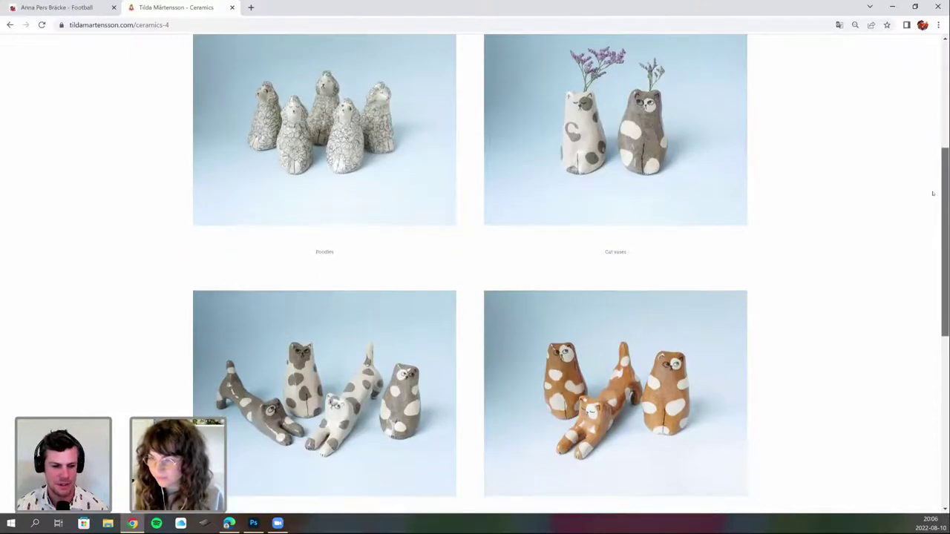
{"action": "left_click_drag", "start_coordinate": [932, 194], "coordinate": [932, 195]}
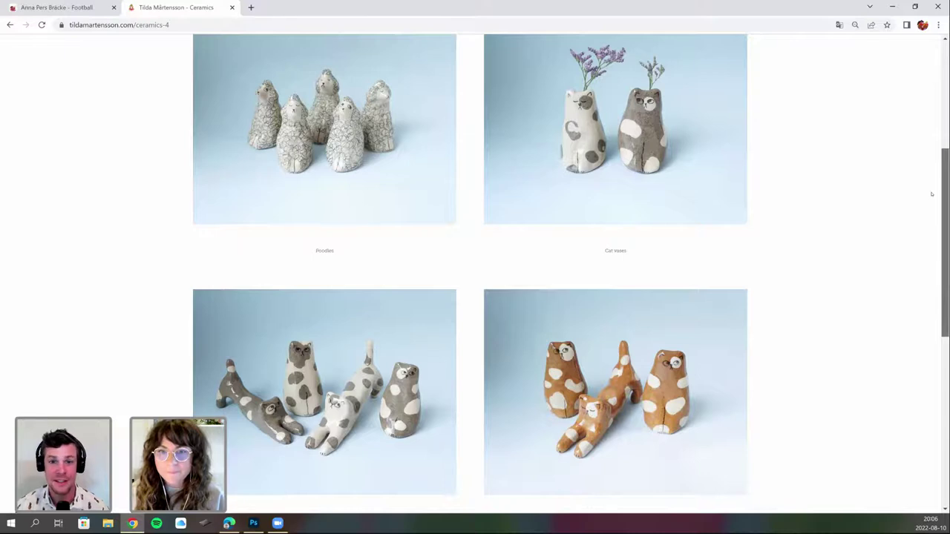
Examine the spotted grey and orange ceramic cats, the marbled cats and the insect-decorated vase.
{"action": "scroll", "coordinate": [932, 201], "scroll_direction": "down", "scroll_amount": 1}
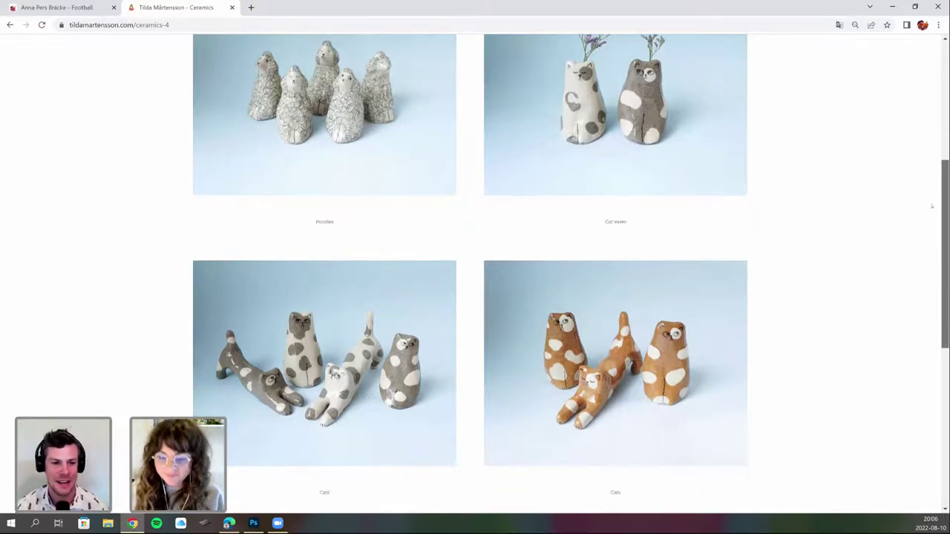
{"action": "scroll", "coordinate": [933, 213], "scroll_direction": "down", "scroll_amount": 1}
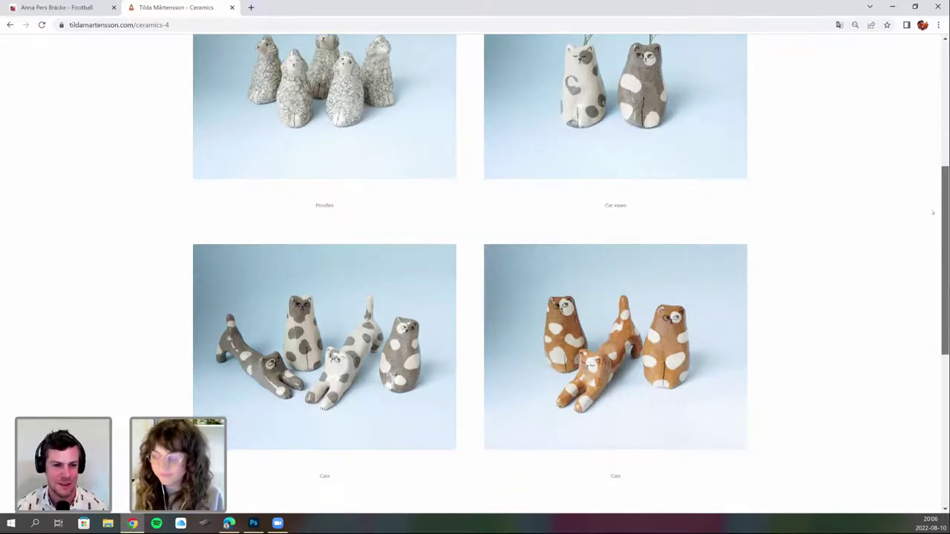
{"action": "scroll", "coordinate": [934, 215], "scroll_direction": "down", "scroll_amount": 1}
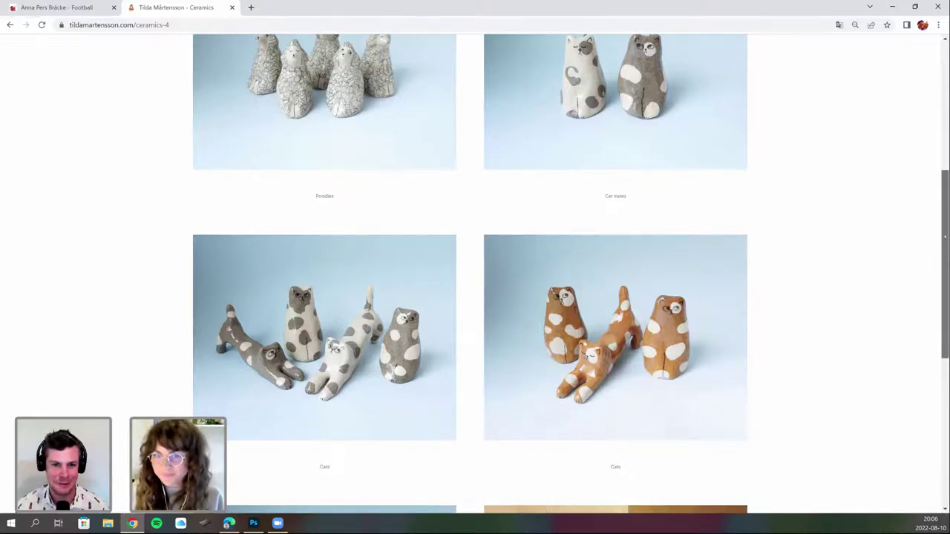
{"action": "scroll", "coordinate": [945, 236], "scroll_direction": "down", "scroll_amount": 1}
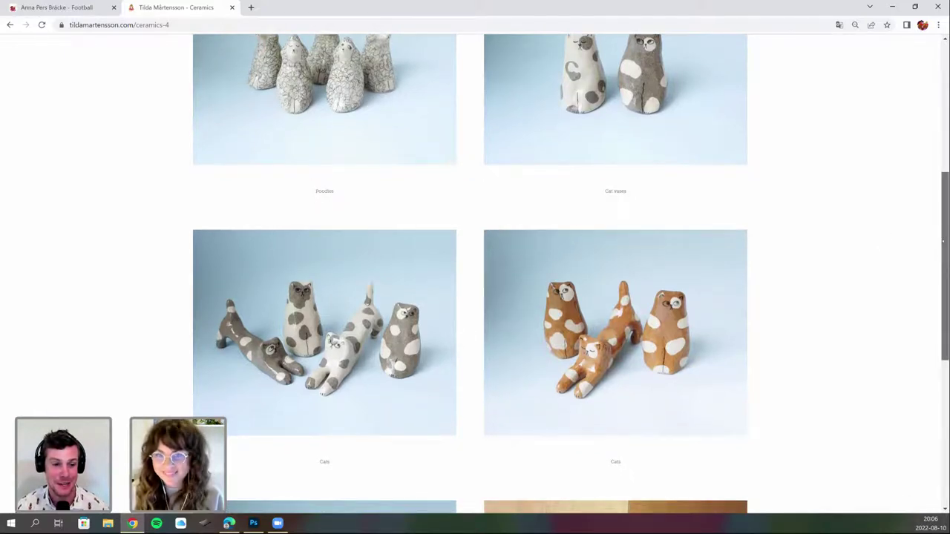
{"action": "left_click_drag", "start_coordinate": [944, 241], "coordinate": [945, 254]}
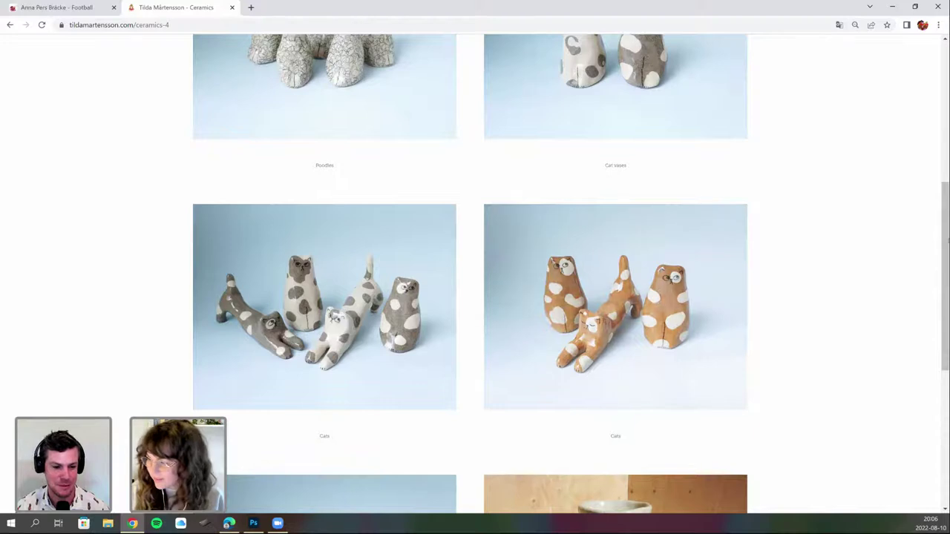
{"action": "left_click_drag", "start_coordinate": [943, 266], "coordinate": [920, 320]}
{"action": "scroll", "coordinate": [920, 320], "scroll_direction": "down", "scroll_amount": 1}
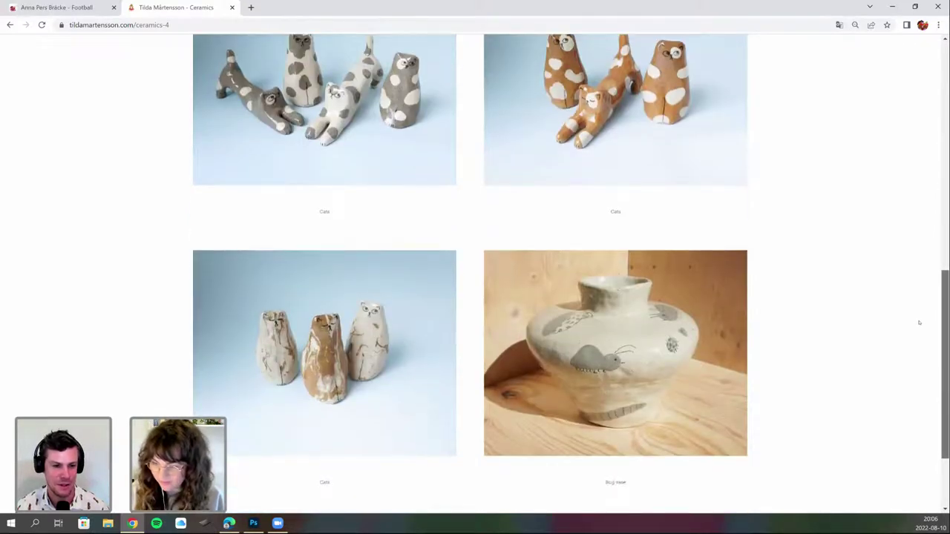
Look back over the ceramic cats, the poodles and the flower-filled cat vases.
{"action": "scroll", "coordinate": [917, 312], "scroll_direction": "up", "scroll_amount": 2}
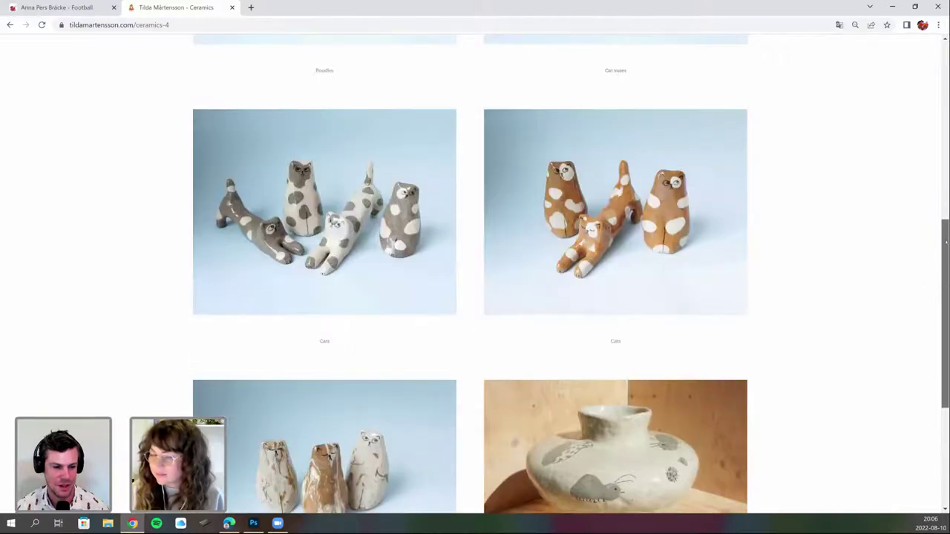
{"action": "left_click_drag", "start_coordinate": [946, 242], "coordinate": [946, 220]}
{"action": "left_click_drag", "start_coordinate": [947, 221], "coordinate": [948, 210]}
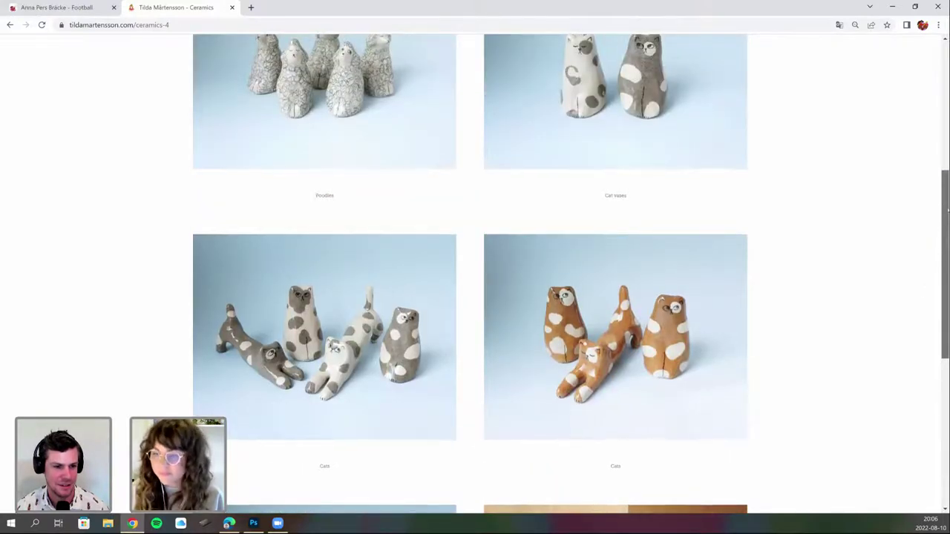
{"action": "scroll", "coordinate": [947, 206], "scroll_direction": "up", "scroll_amount": 1}
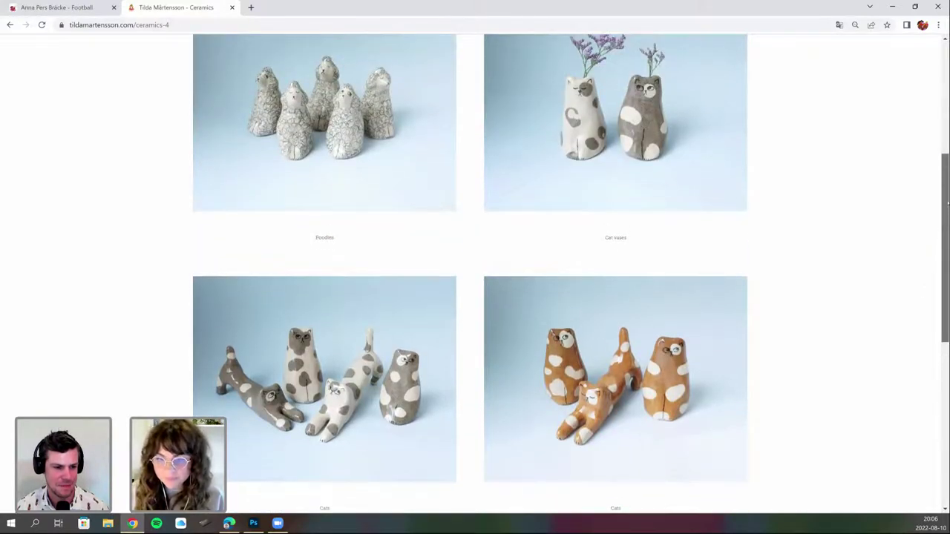
{"action": "scroll", "coordinate": [948, 201], "scroll_direction": "up", "scroll_amount": 1}
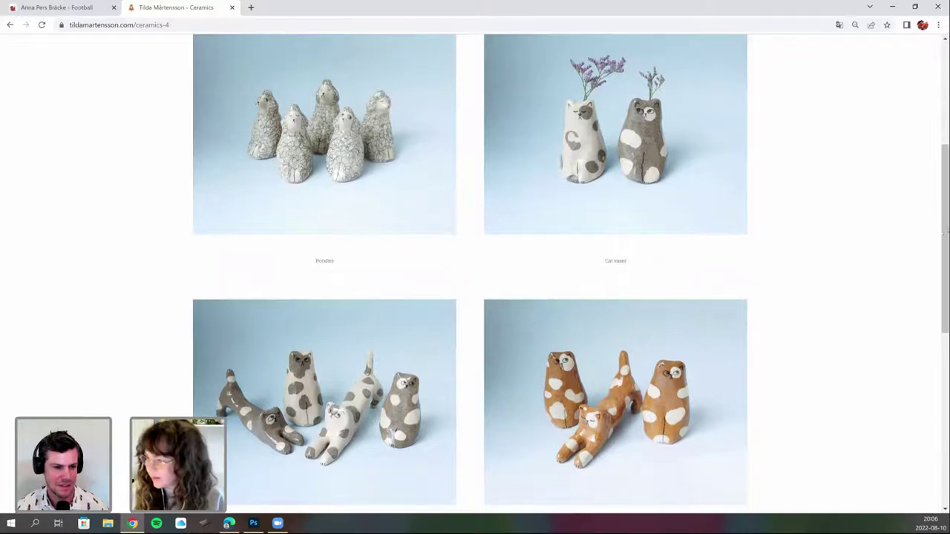
{"action": "scroll", "coordinate": [436, 258], "scroll_direction": "up", "scroll_amount": 1}
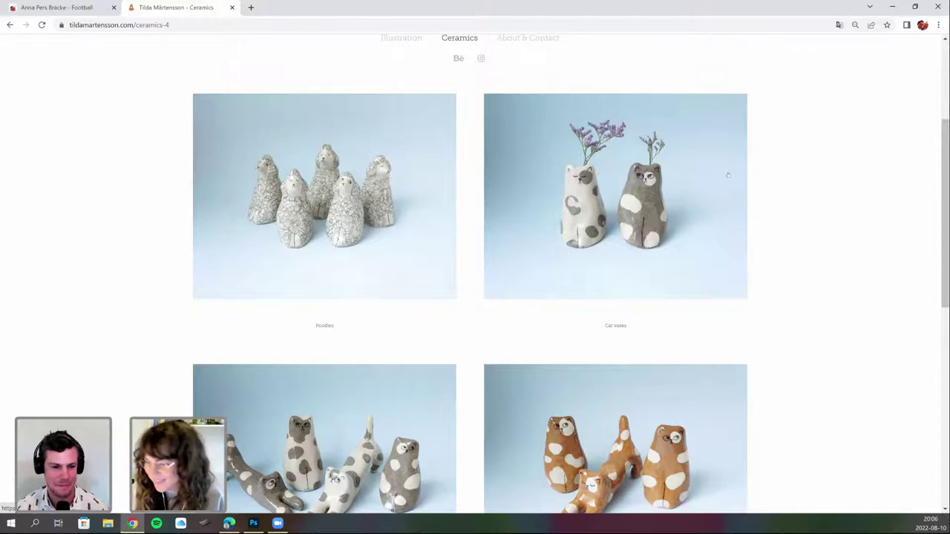
{"action": "scroll", "coordinate": [475, 275], "scroll_direction": "down", "scroll_amount": 1}
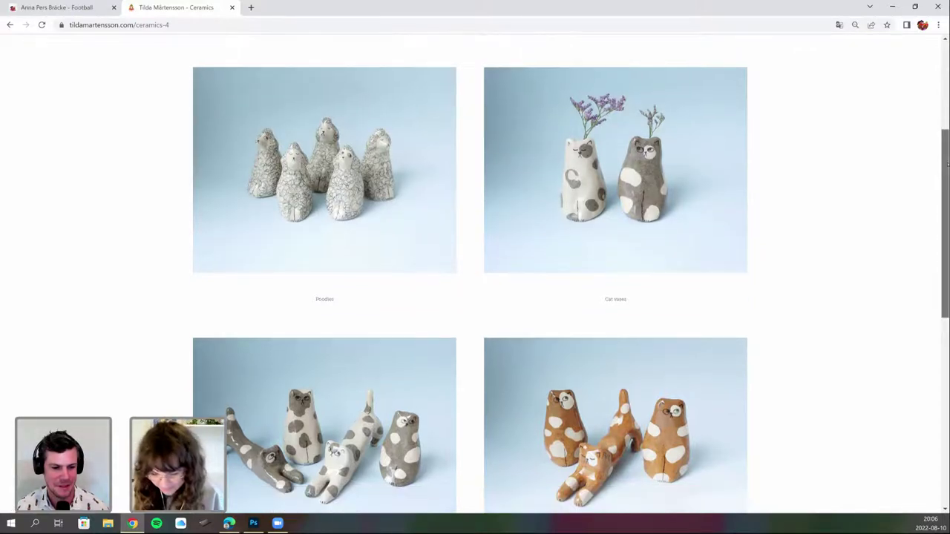
Return to the portfolio's Illustration section and view the desk and pantry object illustrations.
{"action": "scroll", "coordinate": [441, 156], "scroll_direction": "up", "scroll_amount": 2}
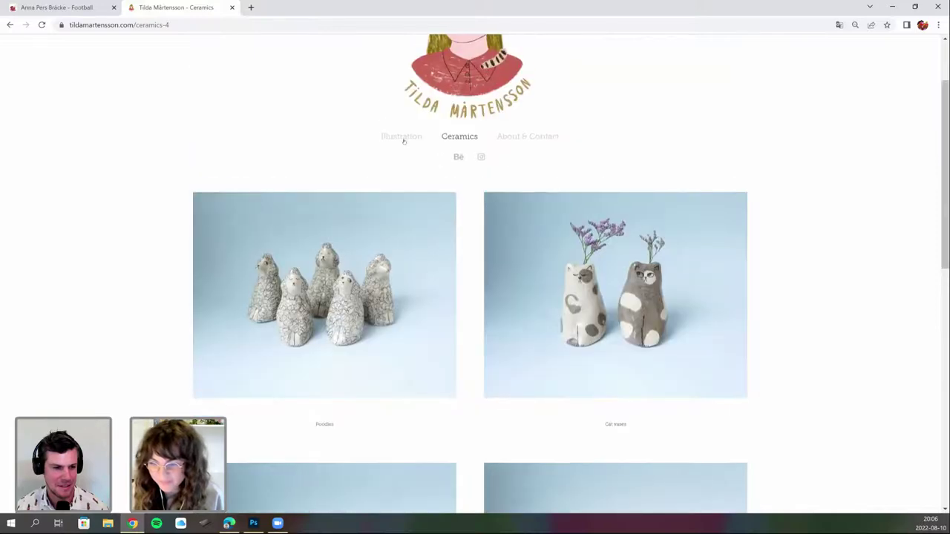
{"action": "left_click", "coordinate": [405, 141]}
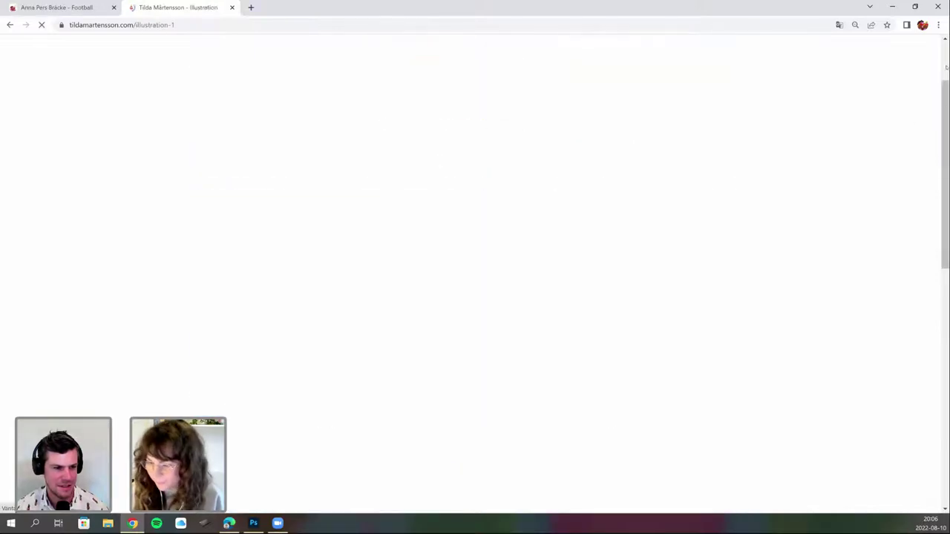
{"action": "scroll", "coordinate": [475, 274], "scroll_direction": "down", "scroll_amount": 2}
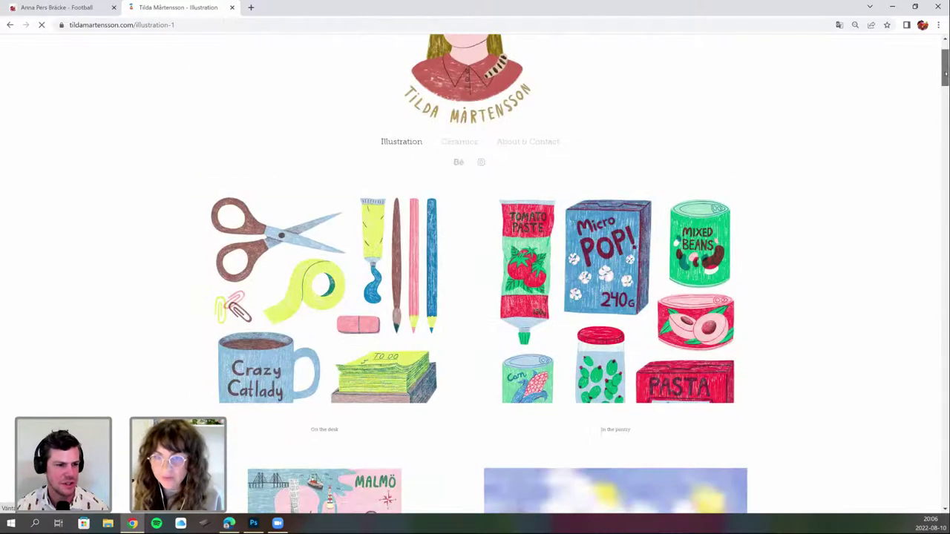
Browse the illustration overview past the Malmö map, bookmarks and picture book, and open the soy milk package design project.
{"action": "scroll", "coordinate": [785, 113], "scroll_direction": "down", "scroll_amount": 1}
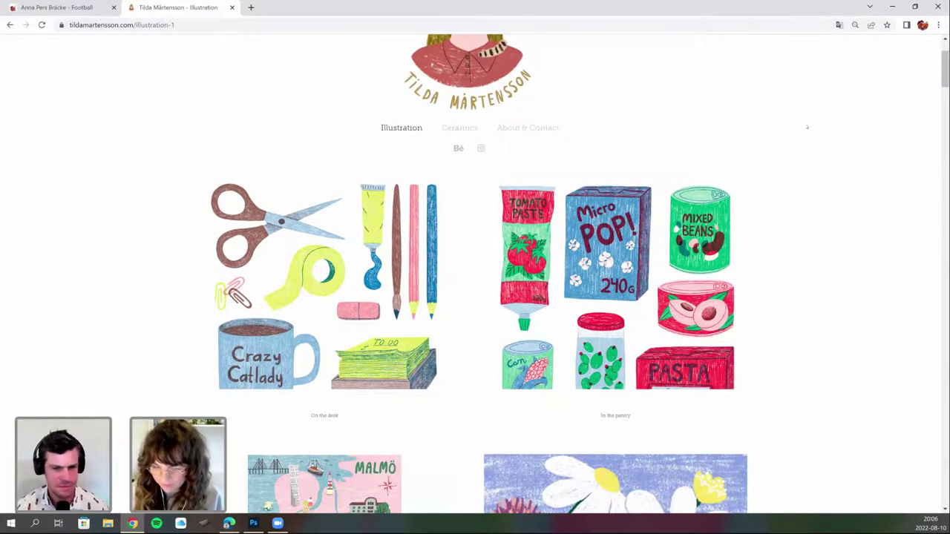
{"action": "scroll", "coordinate": [807, 128], "scroll_direction": "down", "scroll_amount": 6}
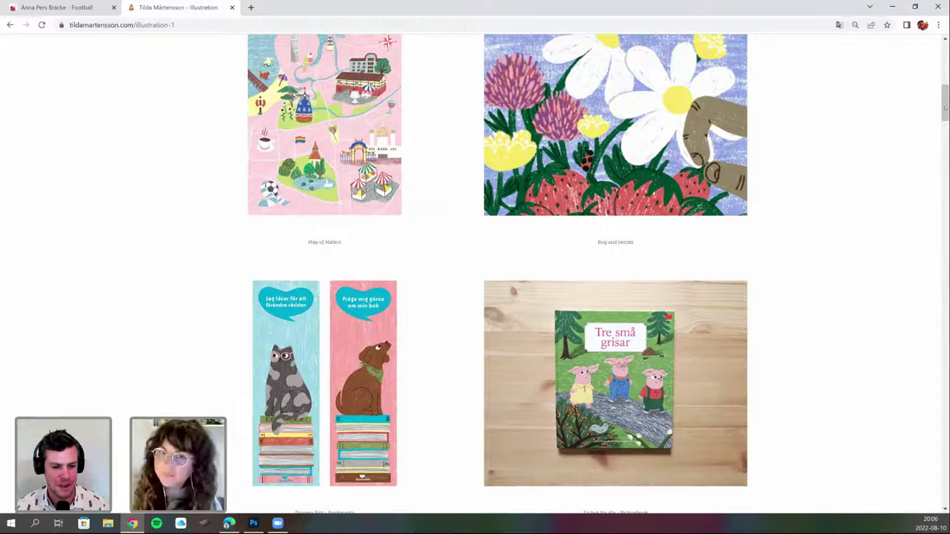
{"action": "scroll", "coordinate": [475, 274], "scroll_direction": "down", "scroll_amount": 10}
{"action": "left_click", "coordinate": [325, 182]}
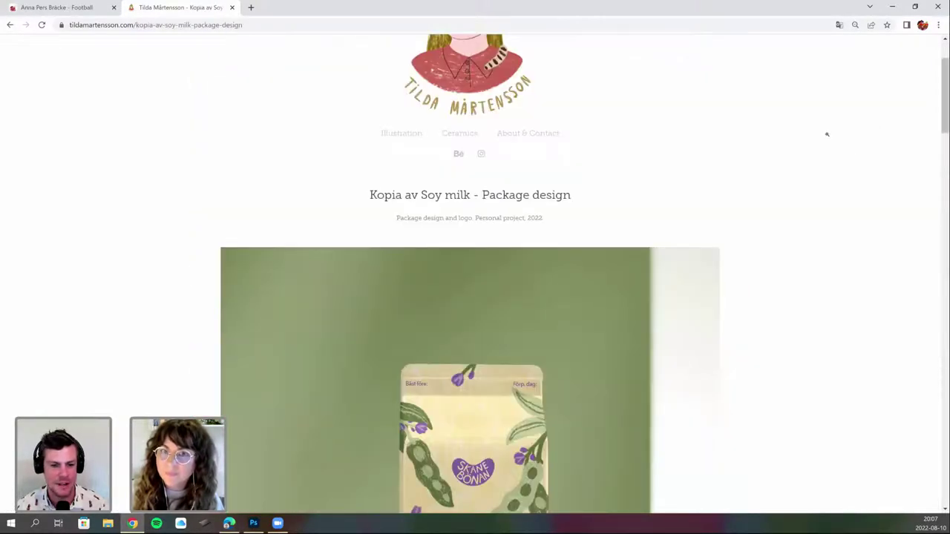
Examine the Soja Dryck carton mockup with its bean pods and purple flowers.
{"action": "scroll", "coordinate": [827, 135], "scroll_direction": "down", "scroll_amount": 3}
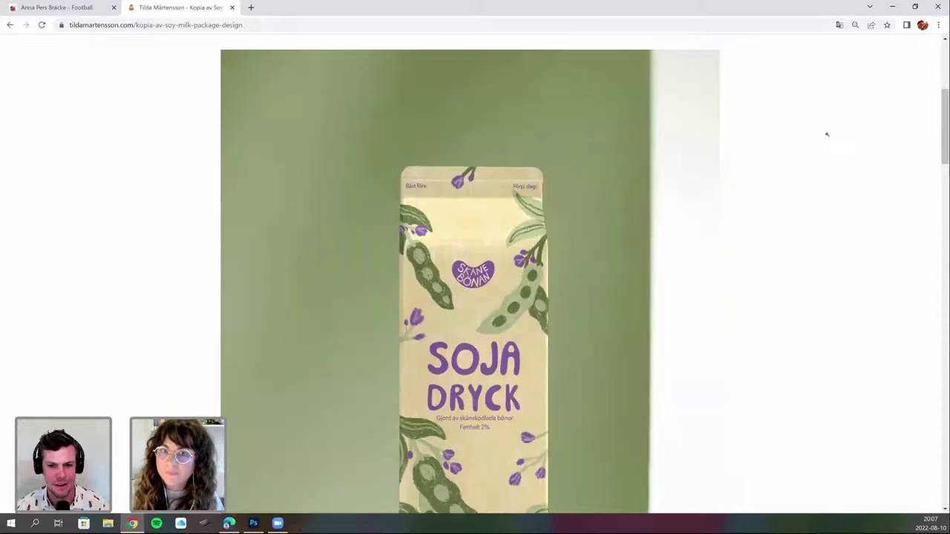
{"action": "scroll", "coordinate": [830, 132], "scroll_direction": "down", "scroll_amount": 2}
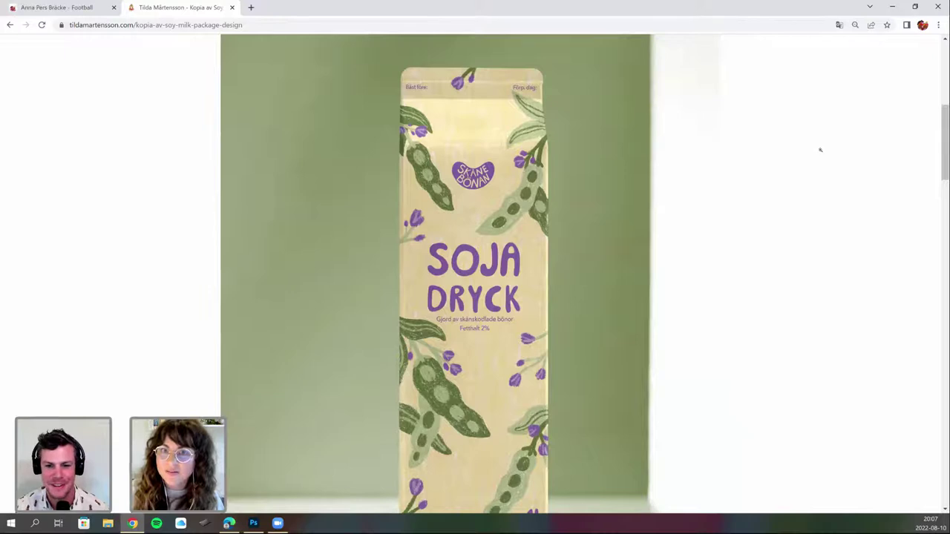
{"action": "scroll", "coordinate": [820, 150], "scroll_direction": "down", "scroll_amount": 2}
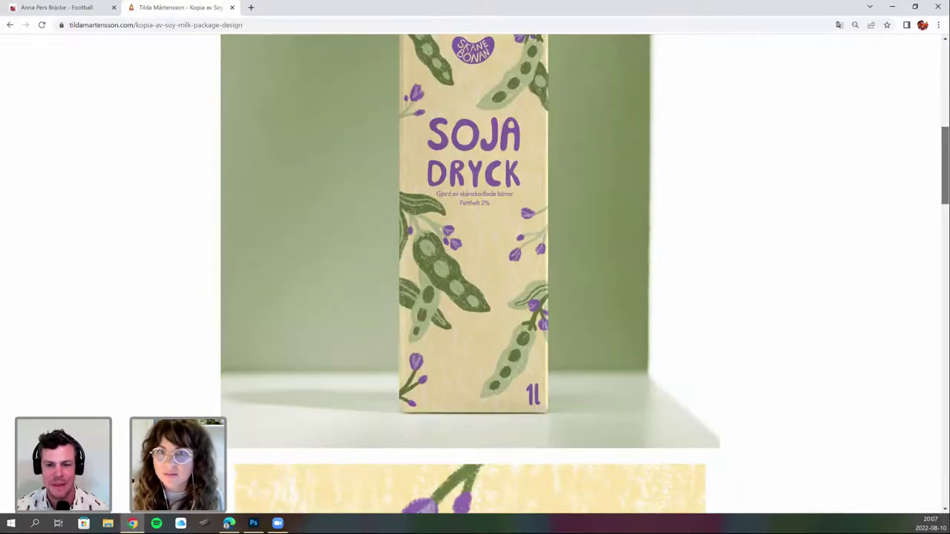
{"action": "scroll", "coordinate": [470, 275], "scroll_direction": "up", "scroll_amount": 2}
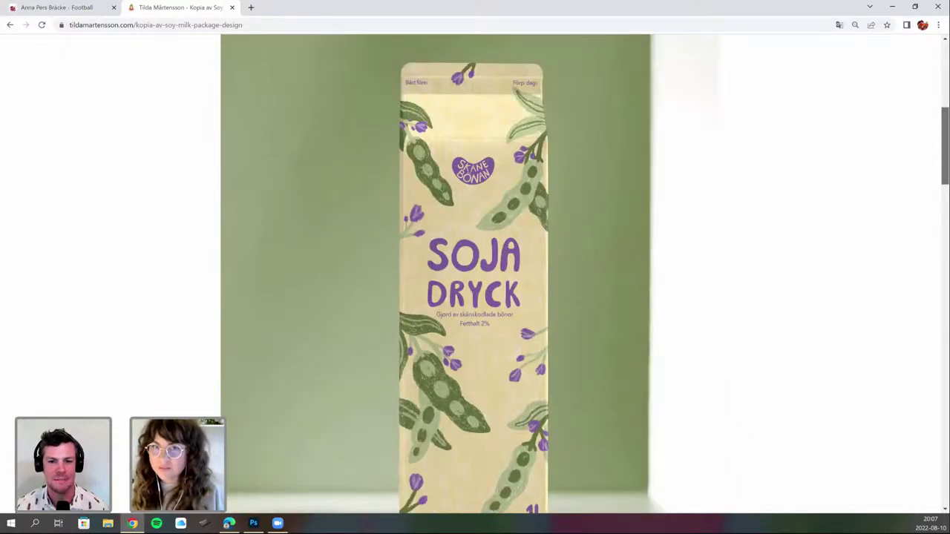
{"action": "scroll", "coordinate": [470, 275], "scroll_direction": "down", "scroll_amount": 2}
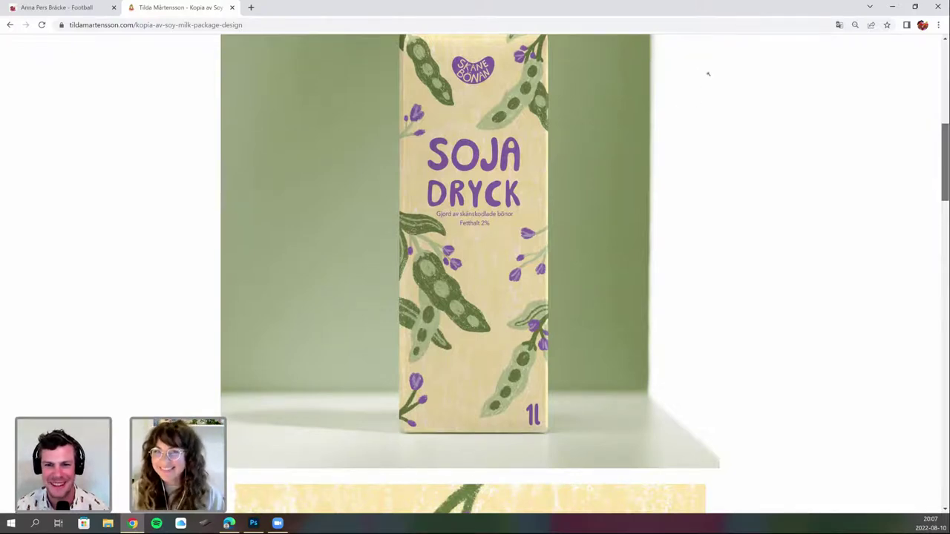
Examine the enlarged flat artwork of the soy drink packaging below the mockup, including its textured background and lettering.
{"action": "scroll", "coordinate": [878, 70], "scroll_direction": "down", "scroll_amount": 1}
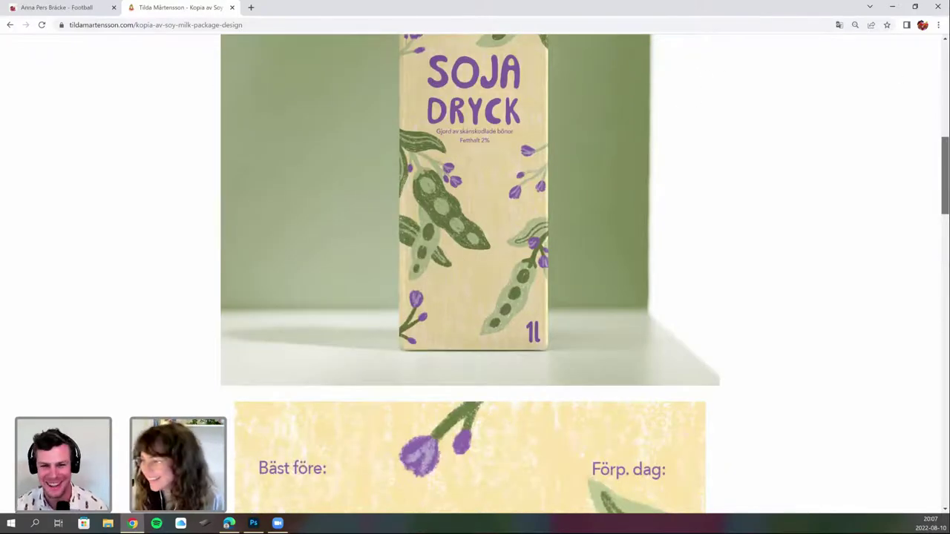
{"action": "scroll", "coordinate": [948, 92], "scroll_direction": "down", "scroll_amount": 1}
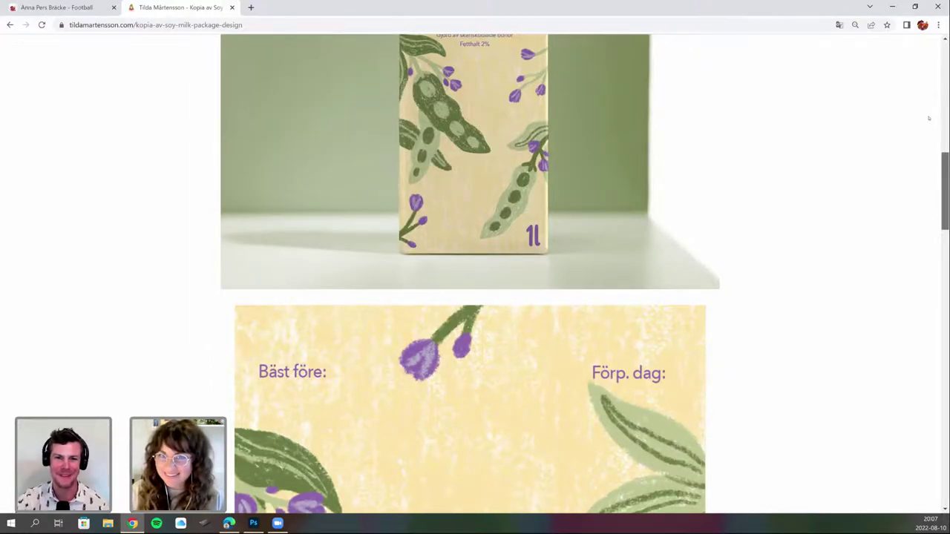
{"action": "scroll", "coordinate": [928, 118], "scroll_direction": "down", "scroll_amount": 2}
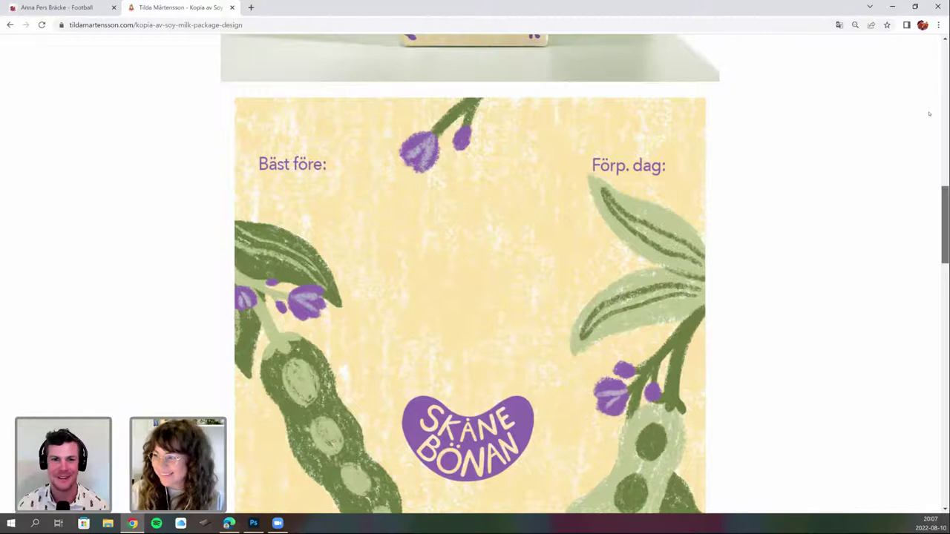
{"action": "scroll", "coordinate": [920, 113], "scroll_direction": "down", "scroll_amount": 4}
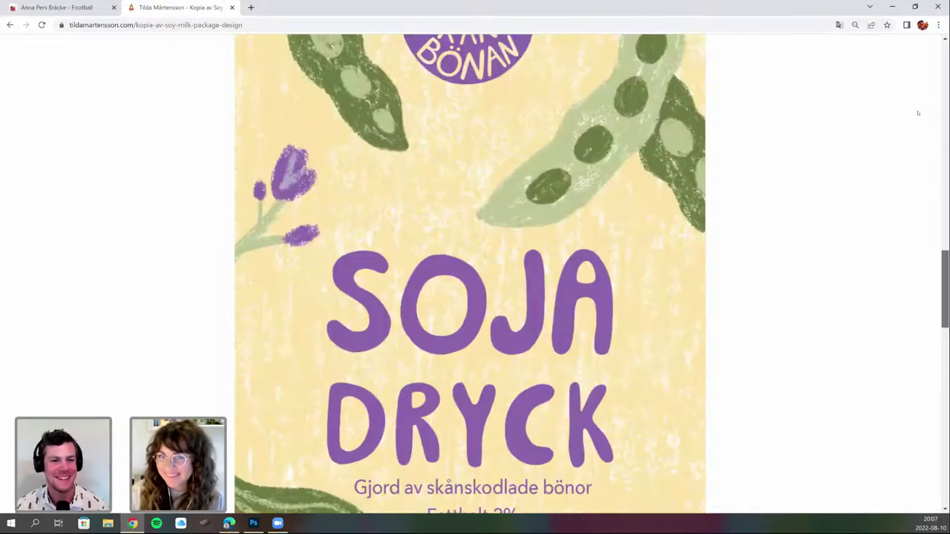
{"action": "scroll", "coordinate": [913, 96], "scroll_direction": "up", "scroll_amount": 6}
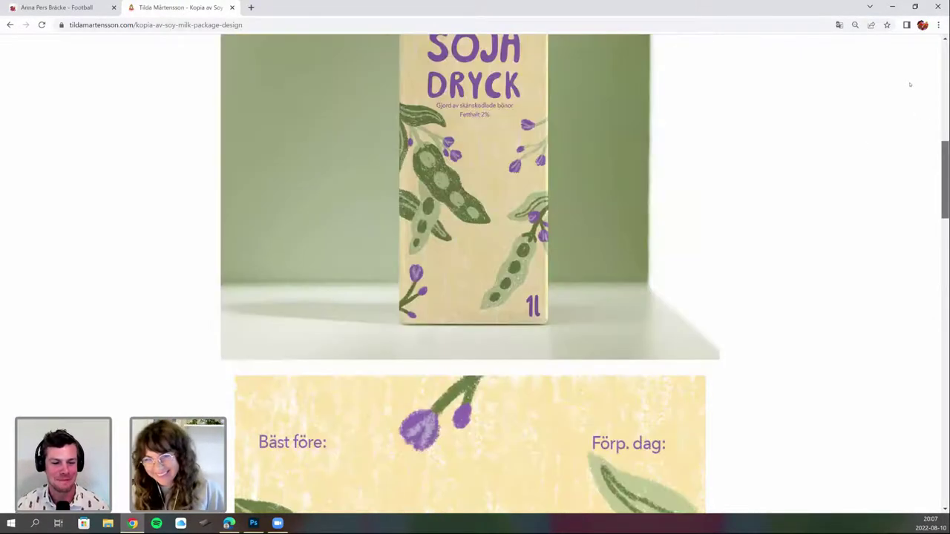
{"action": "scroll", "coordinate": [944, 116], "scroll_direction": "up", "scroll_amount": 1}
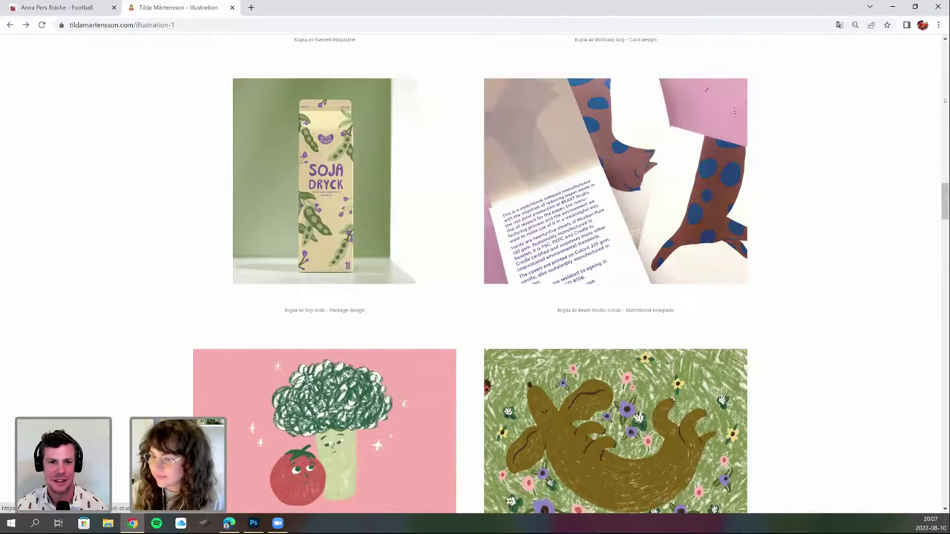
Return to the illustration overview, browse the vegetable, dog and editorial pieces, and open The Ipad (Paddan) picturebook project.
{"action": "scroll", "coordinate": [945, 97], "scroll_direction": "down", "scroll_amount": 4}
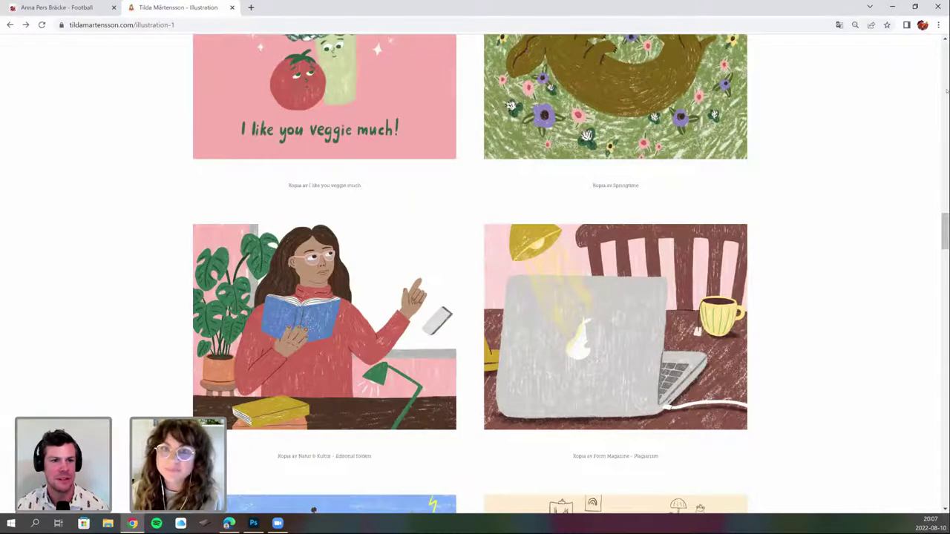
{"action": "scroll", "coordinate": [947, 97], "scroll_direction": "down", "scroll_amount": 4}
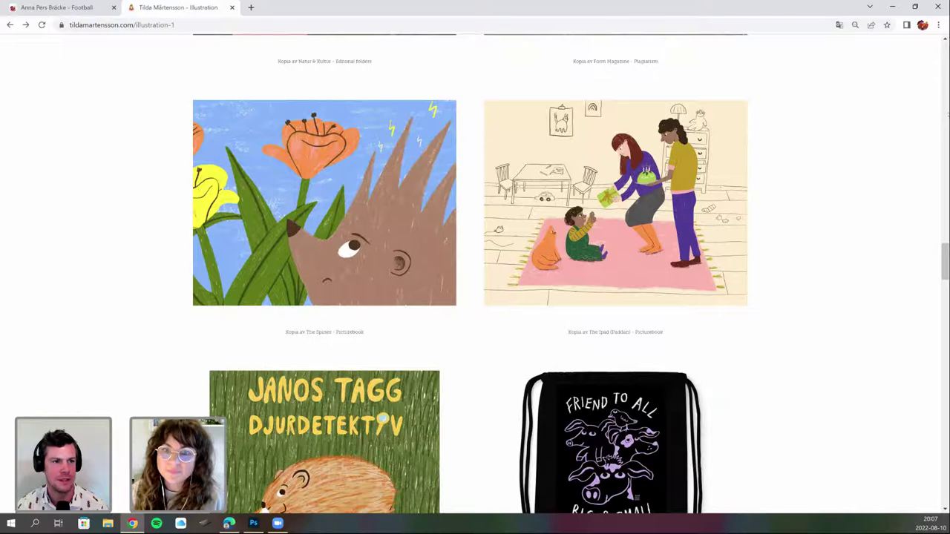
{"action": "scroll", "coordinate": [945, 117], "scroll_direction": "down", "scroll_amount": 1}
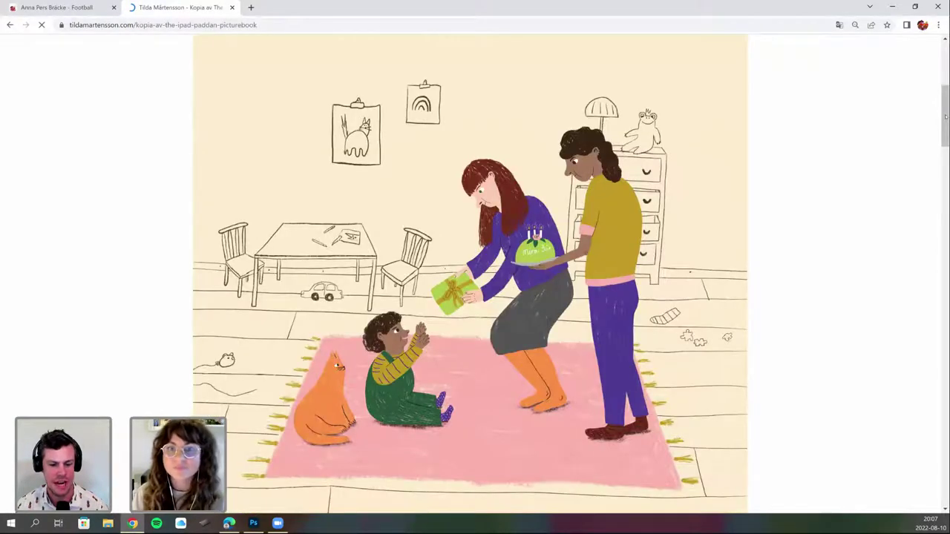
Examine the picturebook's birthday gift scene with coloured figures on a pink rug against a line-drawn room.
{"action": "scroll", "coordinate": [946, 116], "scroll_direction": "down", "scroll_amount": 1}
{"action": "scroll", "coordinate": [945, 116], "scroll_direction": "up", "scroll_amount": 1}
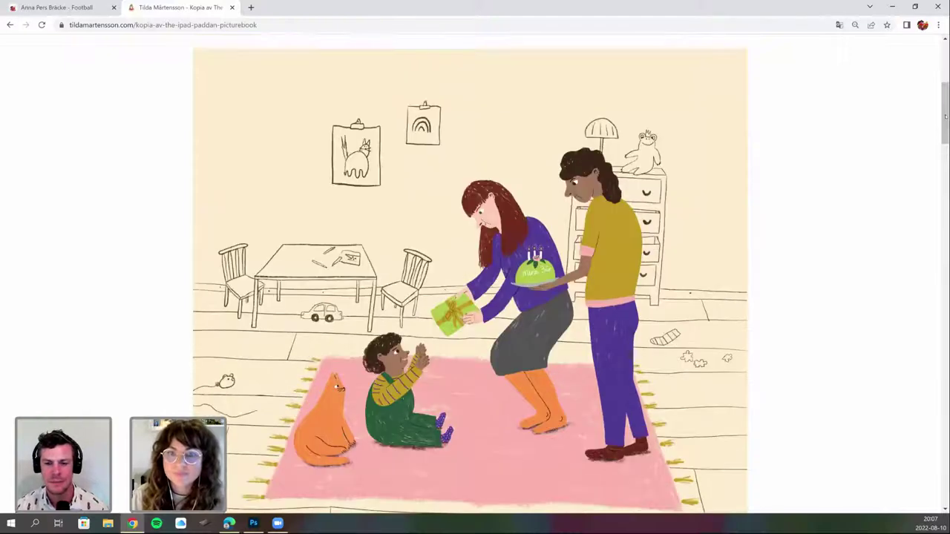
{"action": "scroll", "coordinate": [946, 116], "scroll_direction": "up", "scroll_amount": 1}
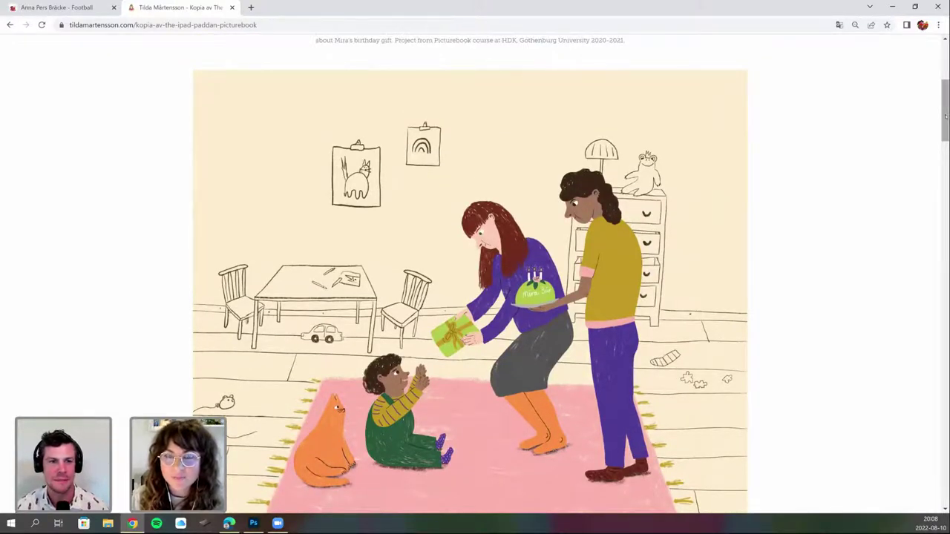
{"action": "scroll", "coordinate": [945, 116], "scroll_direction": "down", "scroll_amount": 1}
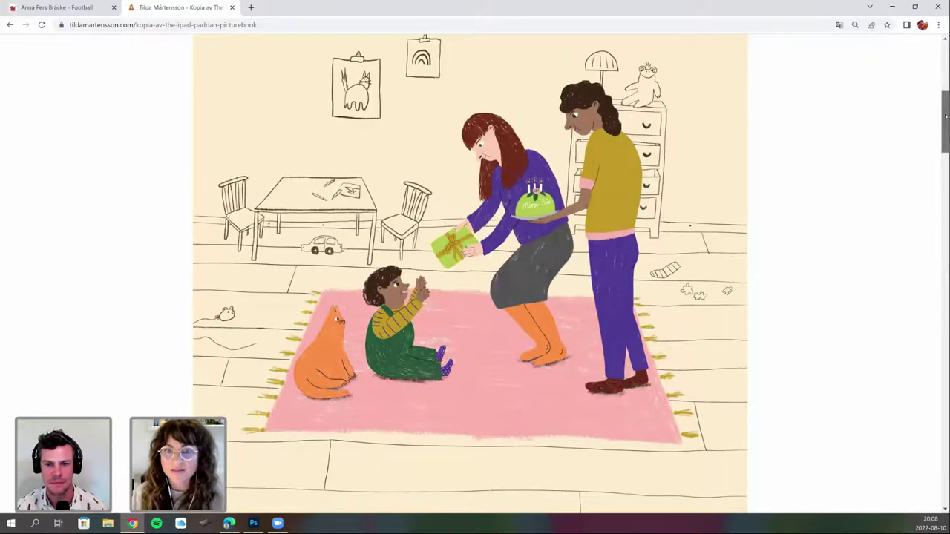
{"action": "scroll", "coordinate": [946, 117], "scroll_direction": "up", "scroll_amount": 1}
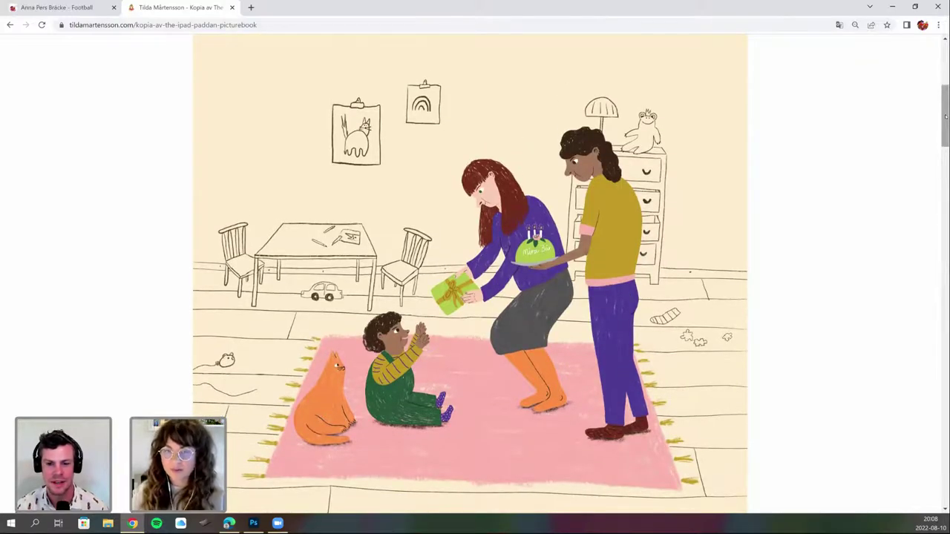
{"action": "scroll", "coordinate": [945, 117], "scroll_direction": "up", "scroll_amount": 2}
{"action": "scroll", "coordinate": [945, 117], "scroll_direction": "down", "scroll_amount": 2}
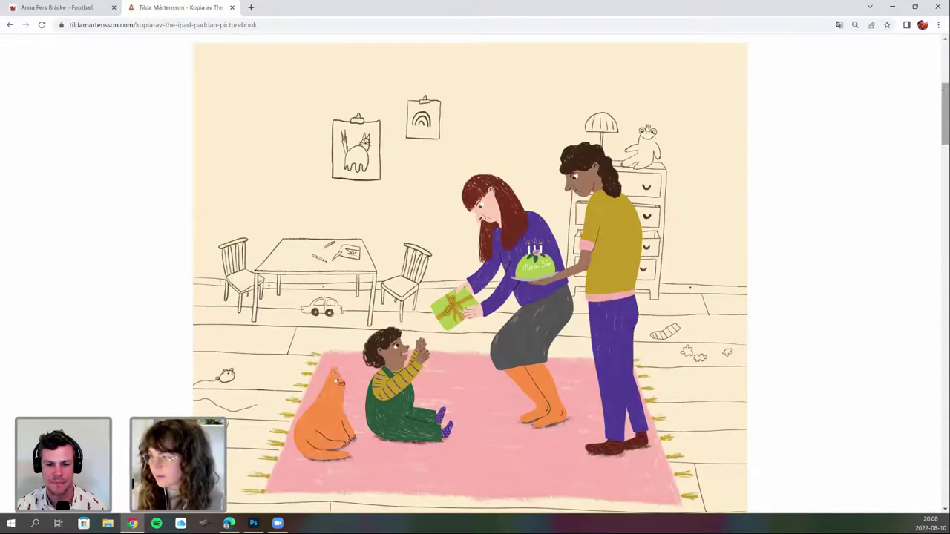
{"action": "scroll", "coordinate": [940, 116], "scroll_direction": "down", "scroll_amount": 1}
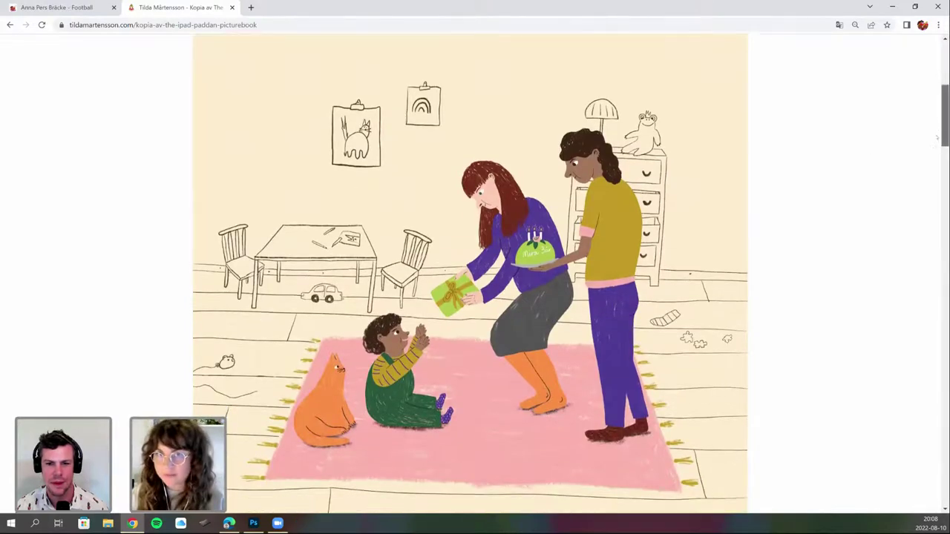
View the picturebook spreads of the child using the tablet on the rug and getting angry beside the orange cat.
{"action": "scroll", "coordinate": [931, 159], "scroll_direction": "down", "scroll_amount": 5}
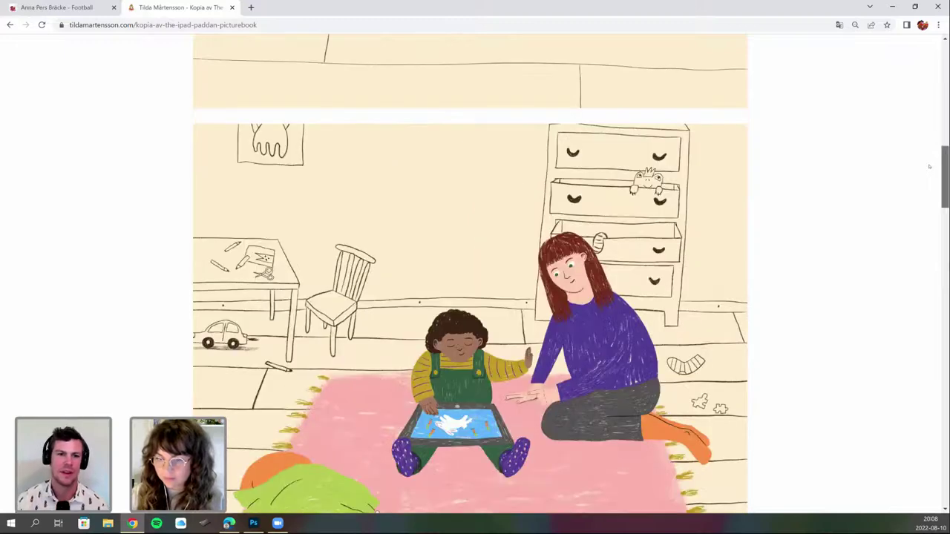
{"action": "scroll", "coordinate": [928, 167], "scroll_direction": "down", "scroll_amount": 1}
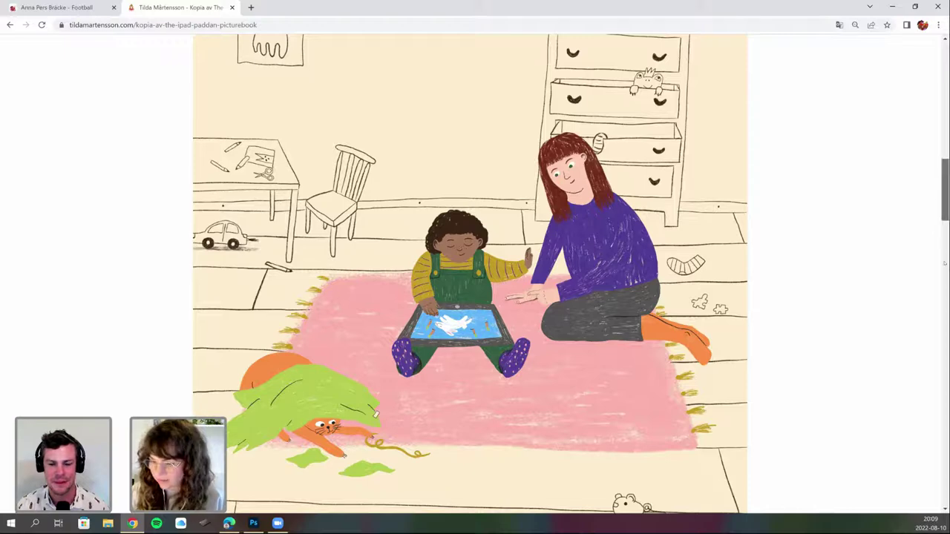
{"action": "scroll", "coordinate": [945, 265], "scroll_direction": "down", "scroll_amount": 10}
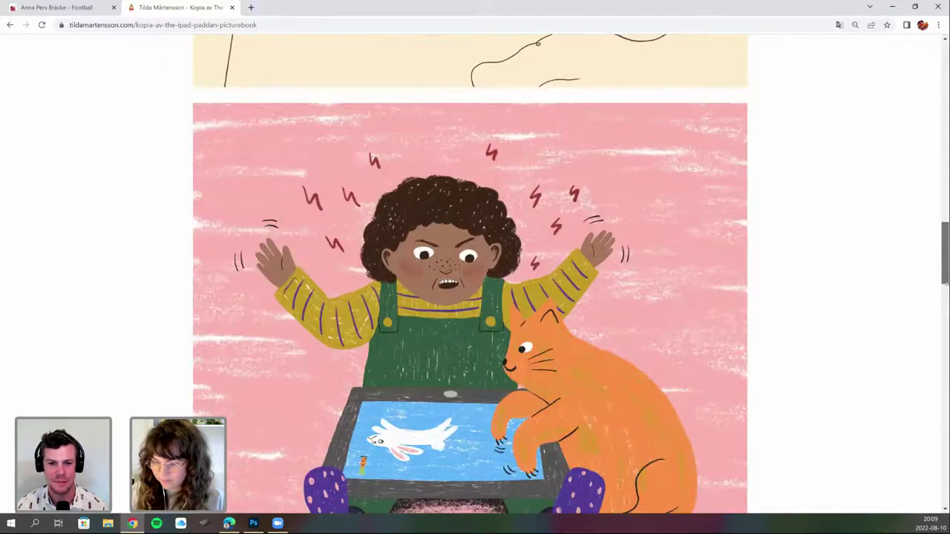
{"action": "scroll", "coordinate": [946, 285], "scroll_direction": "down", "scroll_amount": 2}
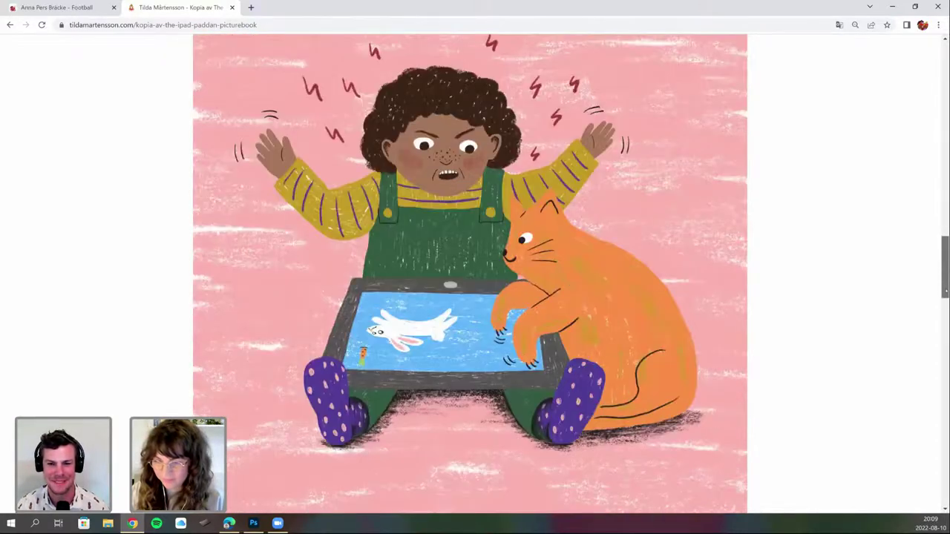
{"action": "scroll", "coordinate": [470, 246], "scroll_direction": "down", "scroll_amount": 1}
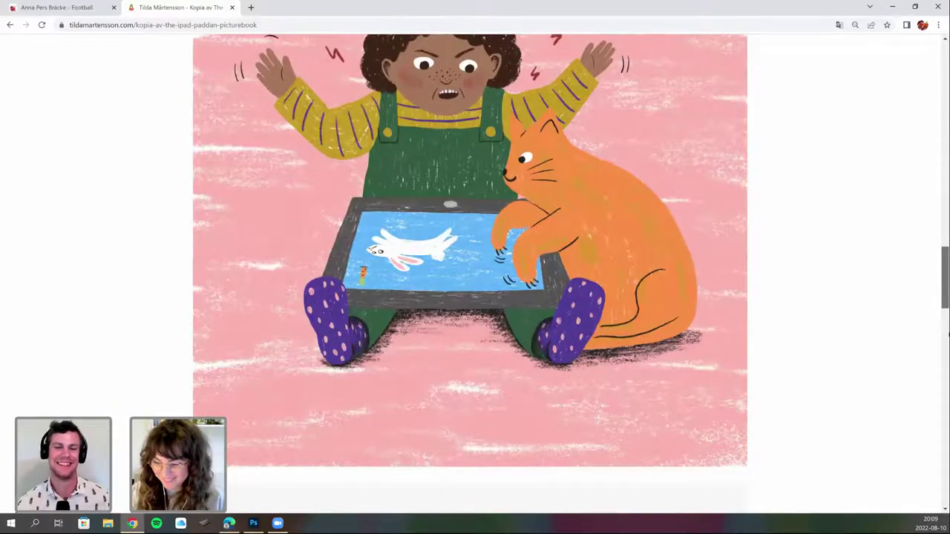
View the crying child close-up and the frog toy scene, and go back to the picturebook's first tablet scene.
{"action": "scroll", "coordinate": [470, 274], "scroll_direction": "down", "scroll_amount": 4}
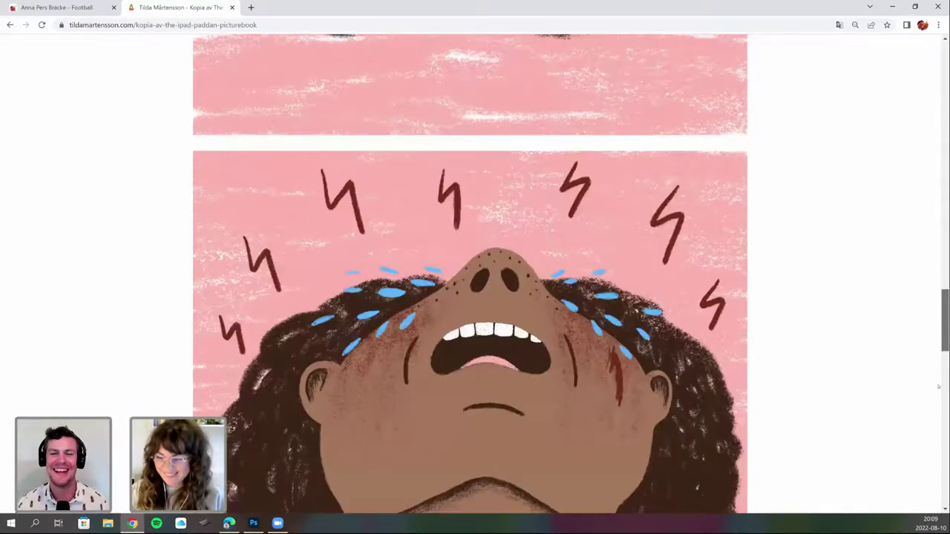
{"action": "scroll", "coordinate": [939, 389], "scroll_direction": "down", "scroll_amount": 3}
{"action": "scroll", "coordinate": [470, 260], "scroll_direction": "down", "scroll_amount": 3}
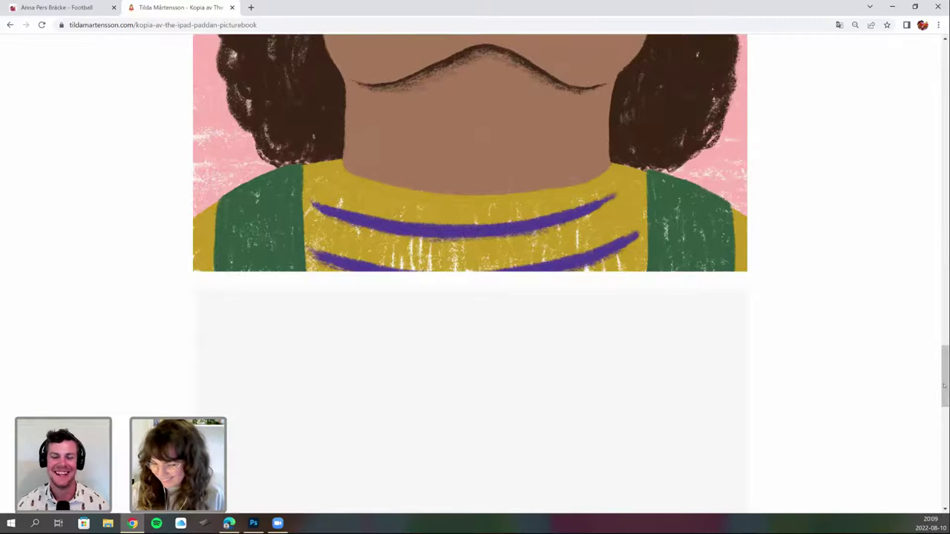
{"action": "scroll", "coordinate": [945, 387], "scroll_direction": "down", "scroll_amount": 1}
{"action": "scroll", "coordinate": [943, 401], "scroll_direction": "down", "scroll_amount": 2}
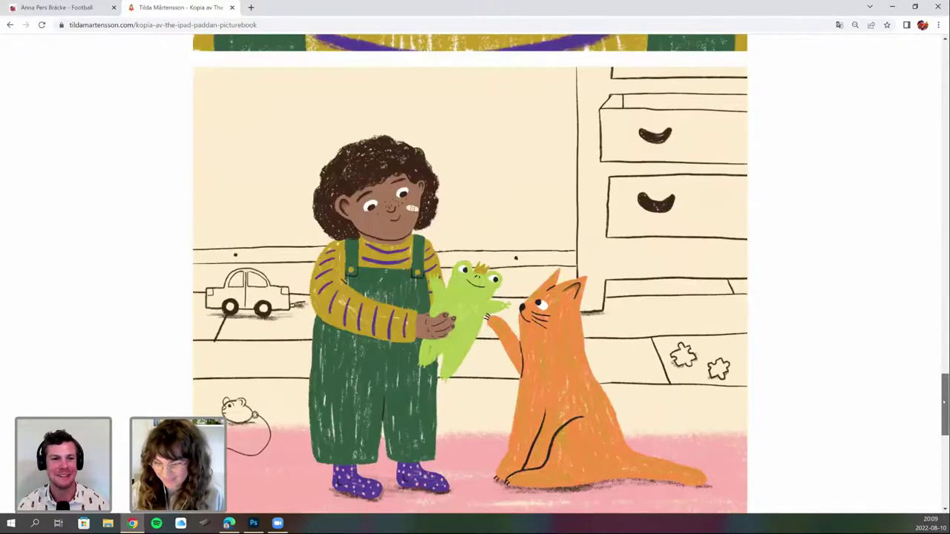
{"action": "scroll", "coordinate": [944, 389], "scroll_direction": "down", "scroll_amount": 1}
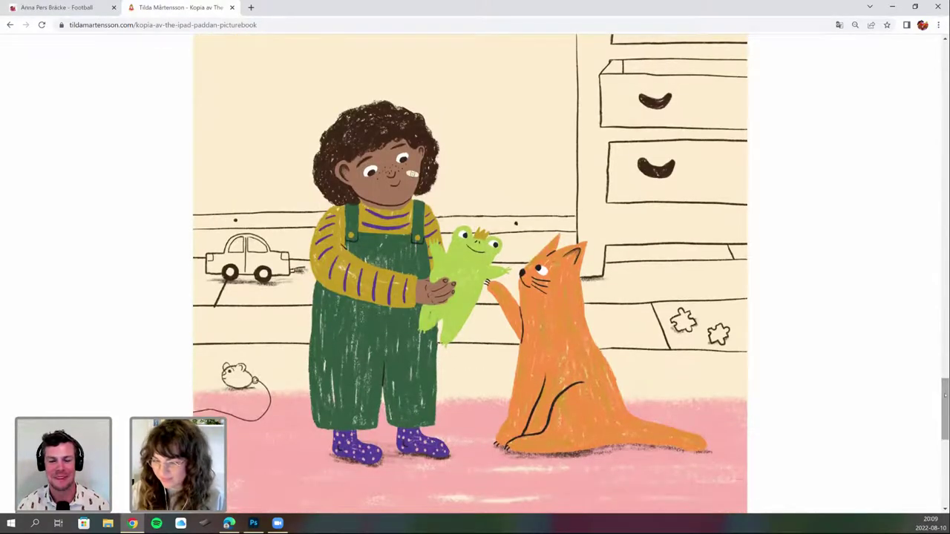
{"action": "scroll", "coordinate": [944, 401], "scroll_direction": "down", "scroll_amount": 2}
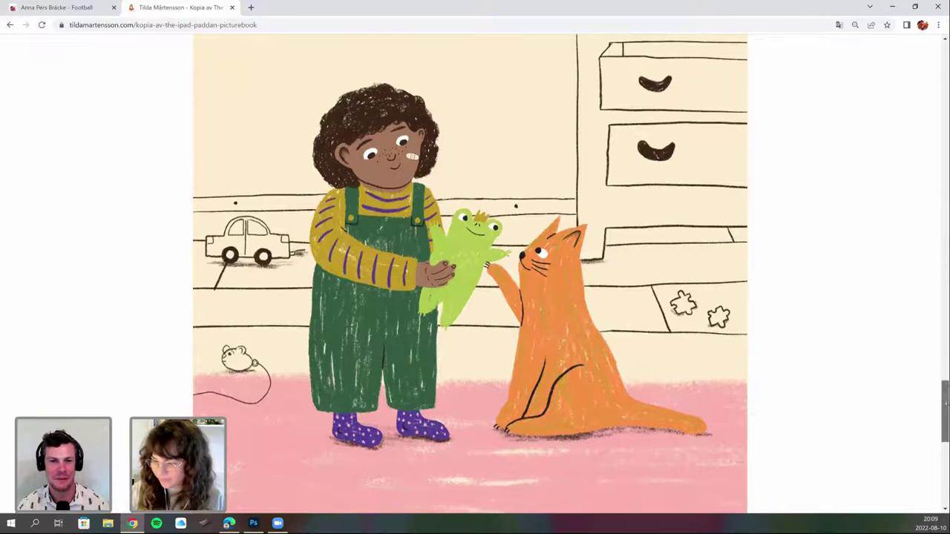
{"action": "scroll", "coordinate": [470, 275], "scroll_direction": "up", "scroll_amount": 20}
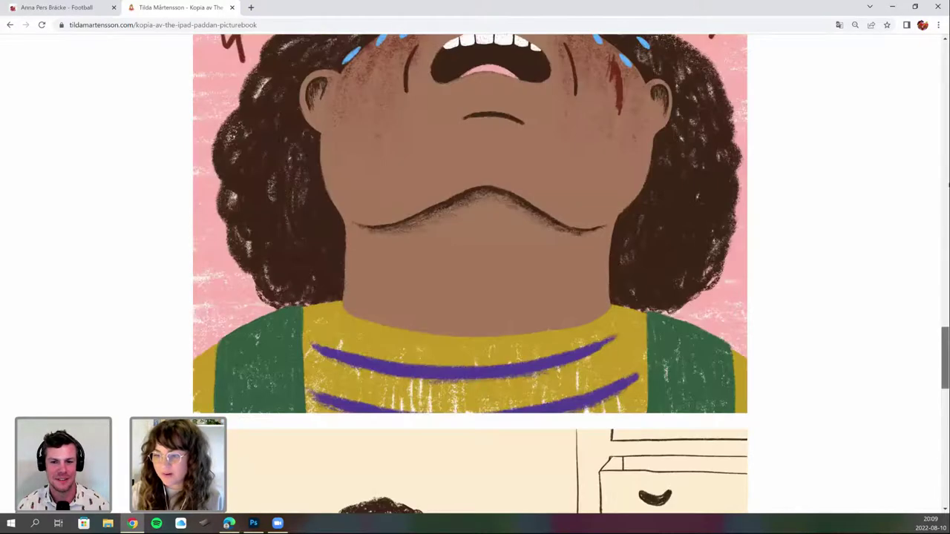
{"action": "scroll", "coordinate": [824, 104], "scroll_direction": "up", "scroll_amount": 15}
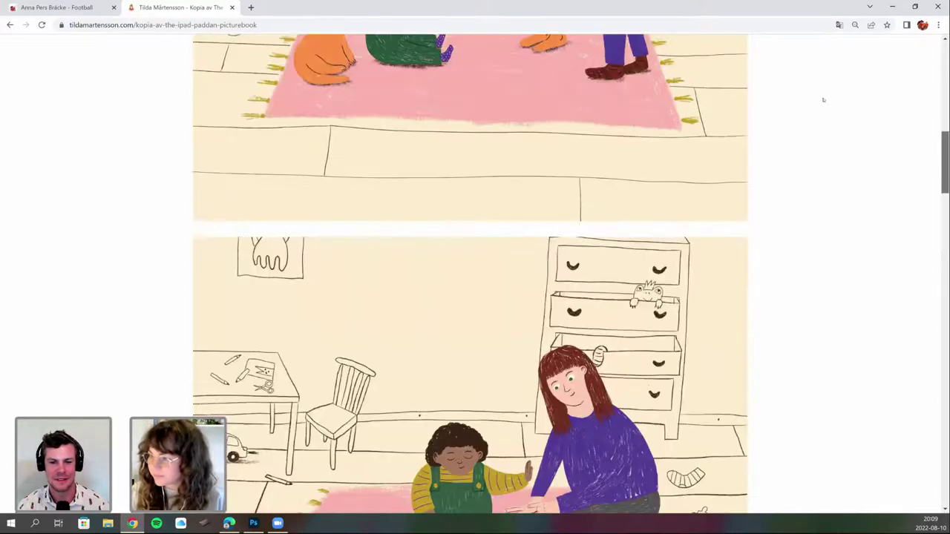
Return to the illustration overview and view the textured desk and pantry pieces.
{"action": "scroll", "coordinate": [413, 156], "scroll_direction": "up", "scroll_amount": 2}
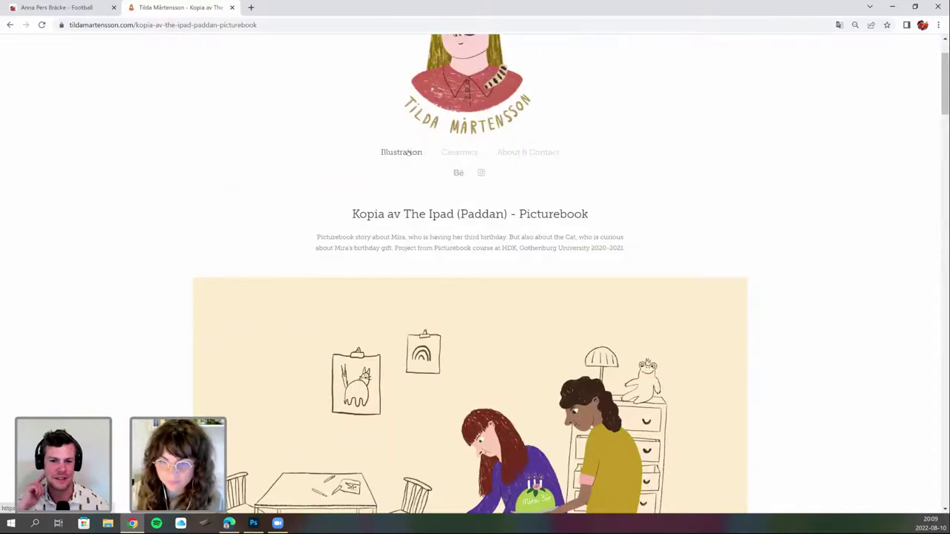
{"action": "left_click", "coordinate": [412, 153]}
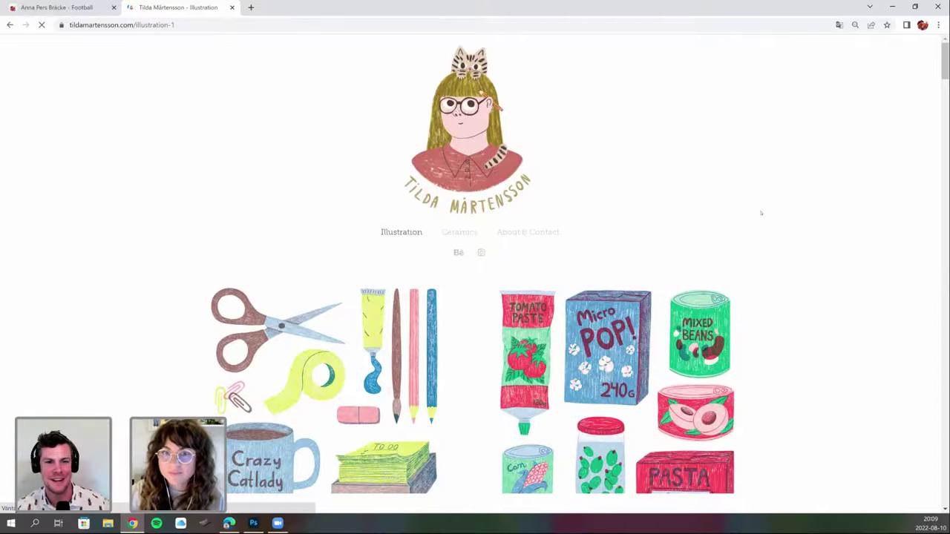
{"action": "scroll", "coordinate": [736, 161], "scroll_direction": "down", "scroll_amount": 1}
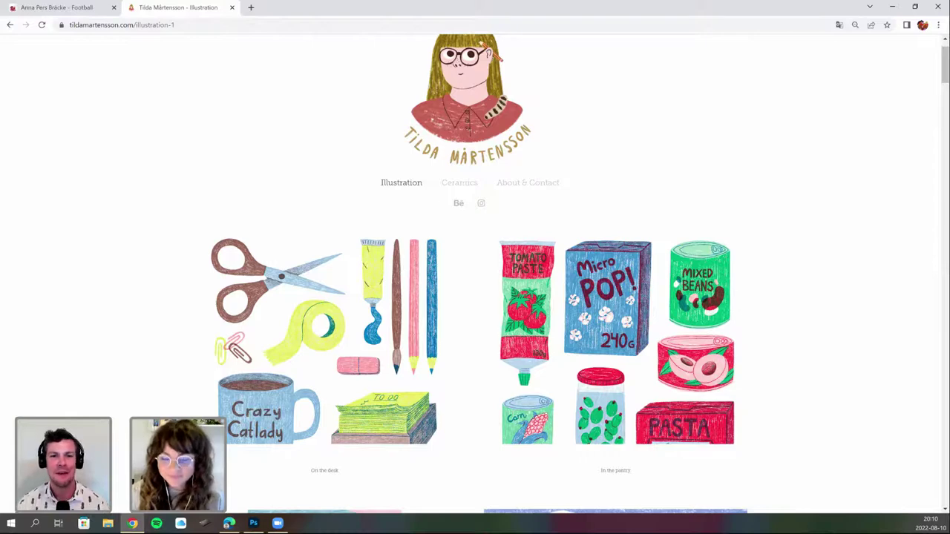
Switch back to boxing.psd in Photoshop and examine the red glove's cuff, thumb and jagged edges up close.
{"action": "mouse_move", "coordinate": [250, 525]}
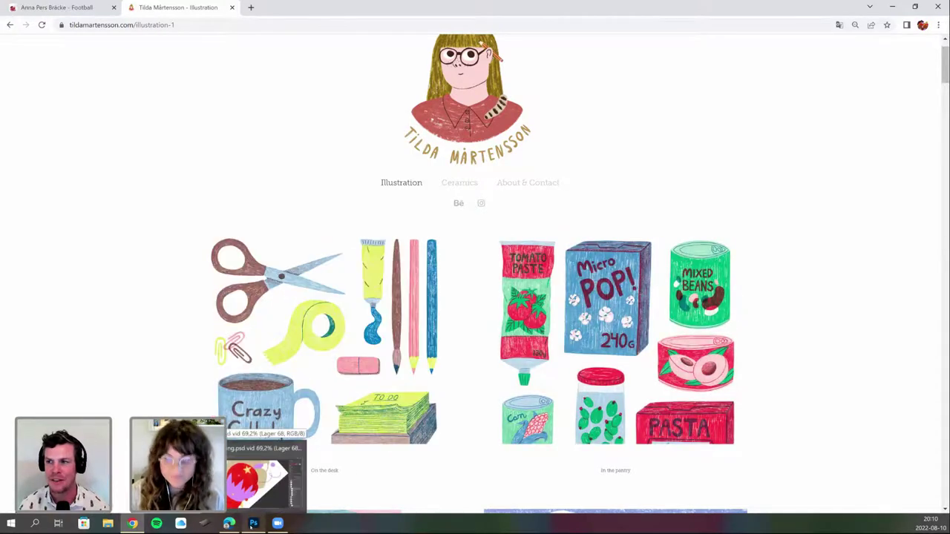
{"action": "left_click", "coordinate": [264, 479]}
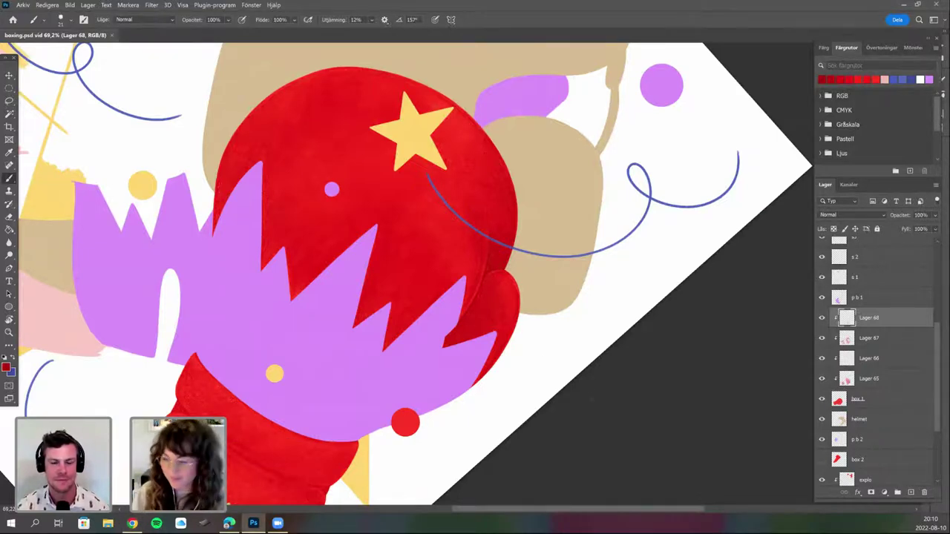
{"action": "left_click_drag", "start_coordinate": [507, 311], "coordinate": [527, 271]}
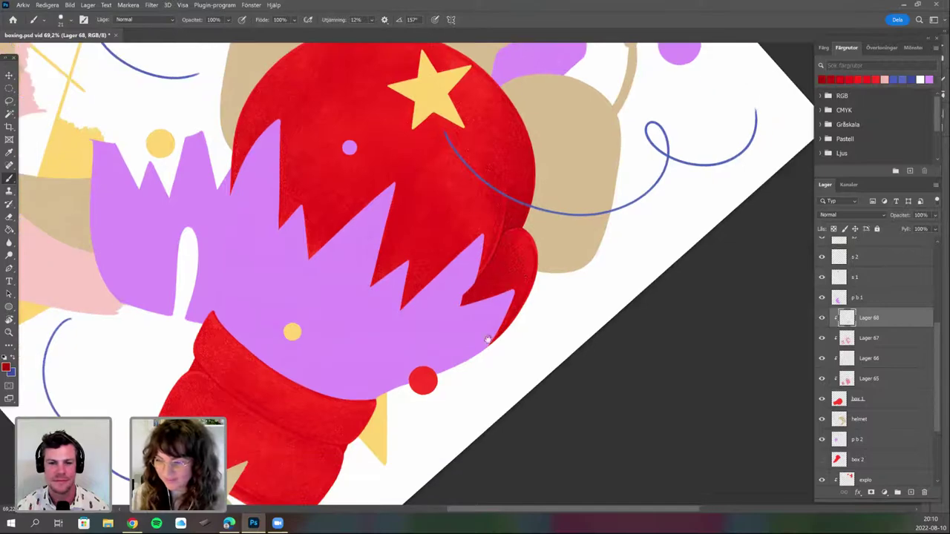
{"action": "scroll", "coordinate": [521, 270], "scroll_direction": "up", "scroll_amount": 1}
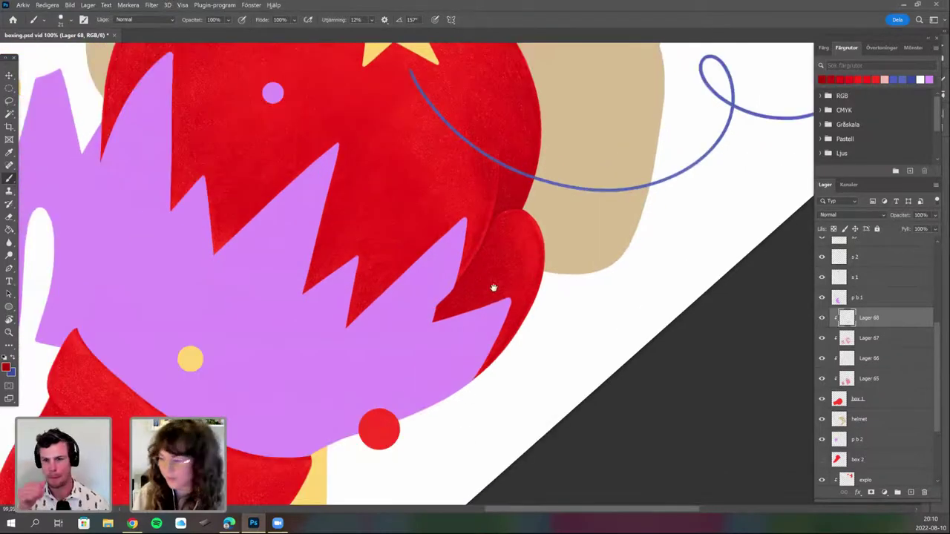
{"action": "left_click_drag", "start_coordinate": [494, 288], "coordinate": [554, 189]}
{"action": "key", "text": "r"}
{"action": "left_click_drag", "start_coordinate": [550, 297], "coordinate": [551, 255]}
{"action": "left_click_drag", "start_coordinate": [460, 386], "coordinate": [493, 244]}
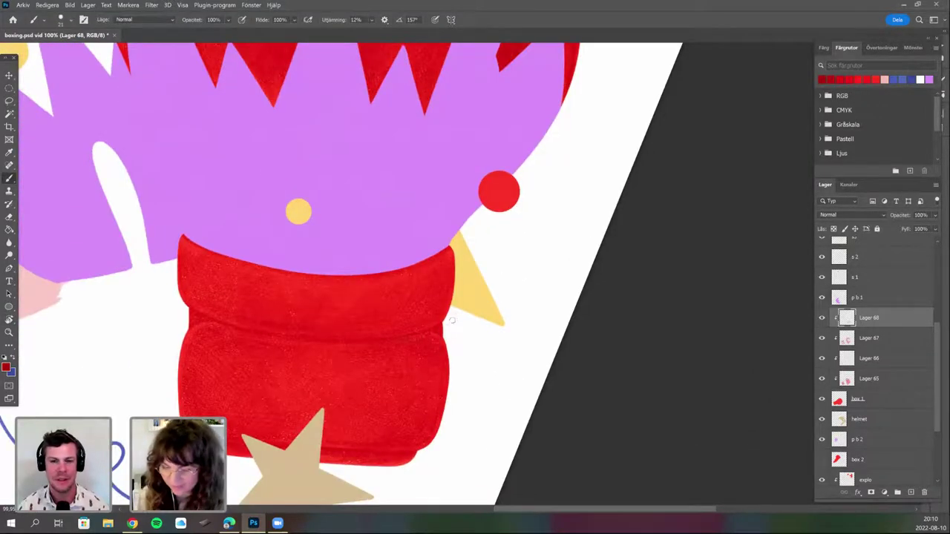
{"action": "scroll", "coordinate": [415, 357], "scroll_direction": "up", "scroll_amount": 1}
{"action": "scroll", "coordinate": [415, 356], "scroll_direction": "up", "scroll_amount": 1}
{"action": "key", "text": "r"}
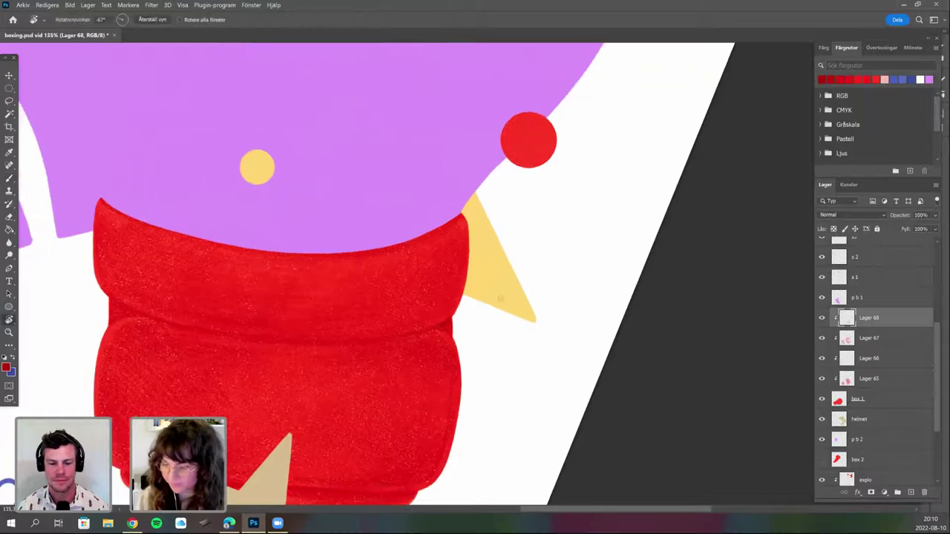
{"action": "mouse_move", "coordinate": [471, 389]}
{"action": "left_mouse_down"}
{"action": "mouse_move", "coordinate": [515, 305]}
{"action": "mouse_move", "coordinate": [498, 279]}
{"action": "left_mouse_up"}
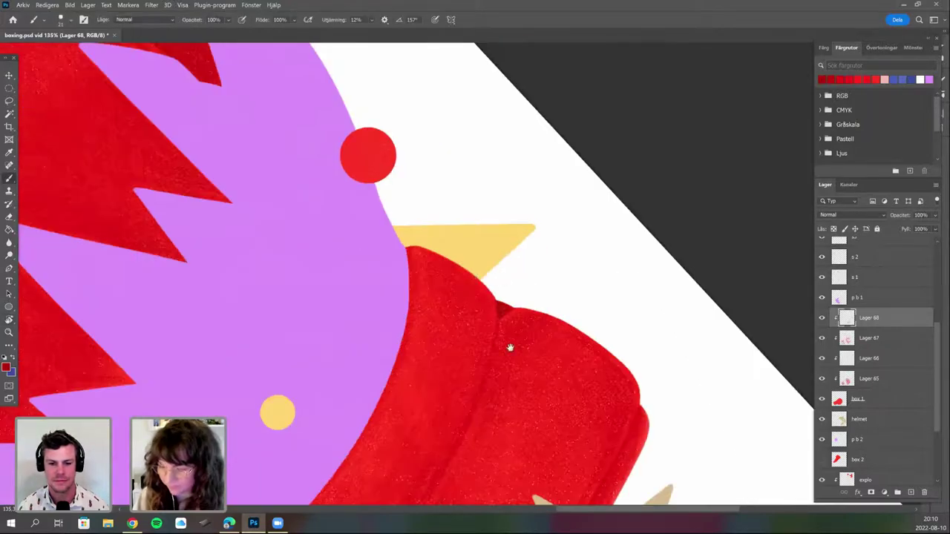
{"action": "left_click_drag", "start_coordinate": [246, 360], "coordinate": [313, 434]}
{"action": "left_click_drag", "start_coordinate": [201, 297], "coordinate": [393, 485]}
{"action": "key", "text": "r"}
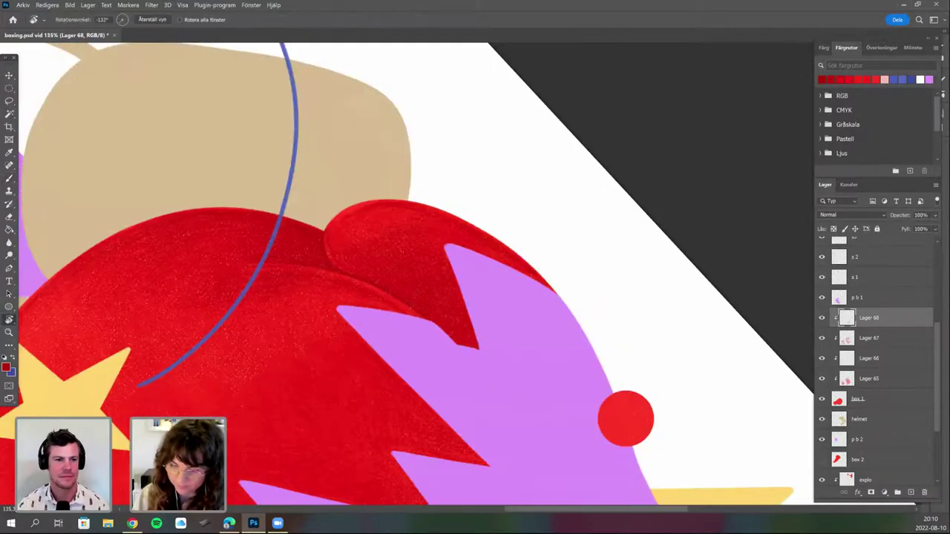
Brush fine red edge detail along the glove's thumb on Lager 68, following its contour.
{"action": "left_click_drag", "start_coordinate": [409, 275], "coordinate": [420, 262]}
{"action": "key", "text": "b"}
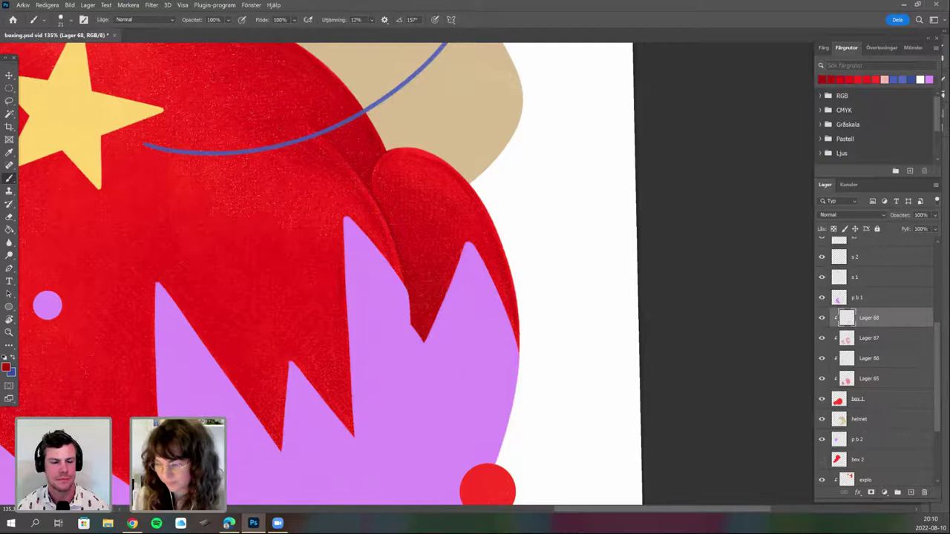
{"action": "left_click_drag", "start_coordinate": [438, 340], "coordinate": [415, 340]}
{"action": "key", "text": "r"}
{"action": "mouse_move", "coordinate": [583, 275]}
{"action": "left_mouse_down"}
{"action": "mouse_move", "coordinate": [512, 163]}
{"action": "mouse_move", "coordinate": [412, 162]}
{"action": "left_mouse_up"}
{"action": "key", "text": "b"}
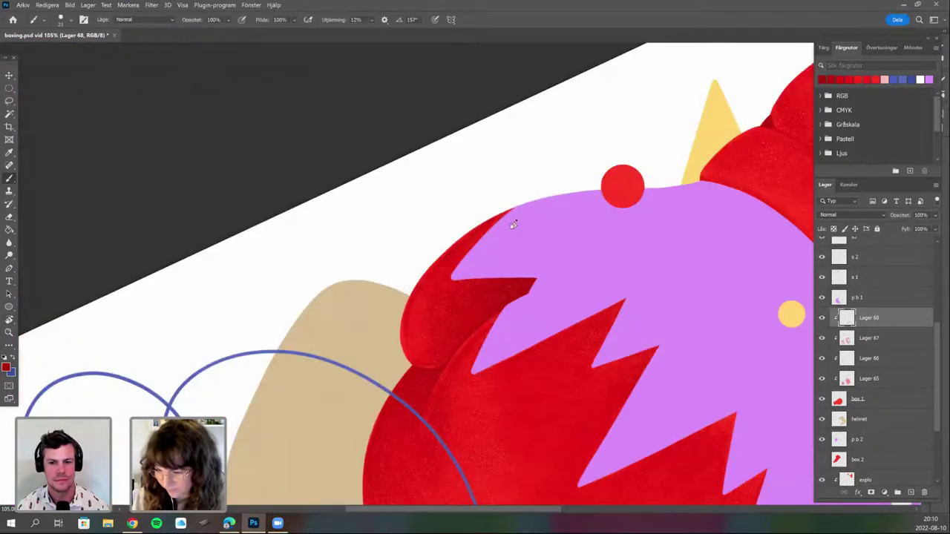
{"action": "key", "text": "r"}
{"action": "left_click_drag", "start_coordinate": [461, 378], "coordinate": [502, 368]}
{"action": "key", "text": "b"}
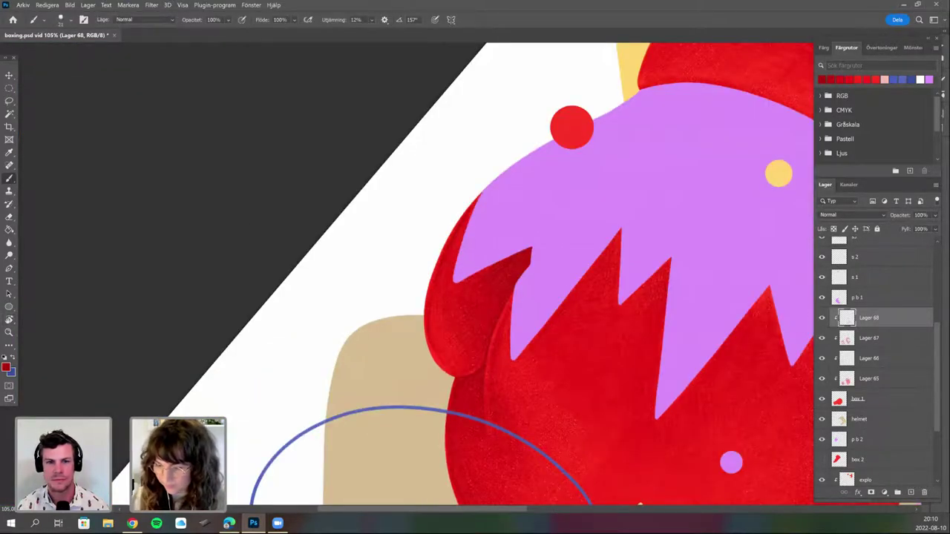
Brush fine edge detail where the thumb meets the glove and along the glove's outer curve beside the beige helmet.
{"action": "key", "text": "r"}
{"action": "left_click_drag", "start_coordinate": [524, 340], "coordinate": [544, 311]}
{"action": "key", "text": "b"}
{"action": "key", "text": "r"}
{"action": "mouse_move", "coordinate": [462, 361]}
{"action": "left_mouse_down"}
{"action": "mouse_move", "coordinate": [414, 402]}
{"action": "mouse_move", "coordinate": [404, 326]}
{"action": "mouse_move", "coordinate": [386, 298]}
{"action": "left_mouse_up"}
{"action": "key", "text": "b"}
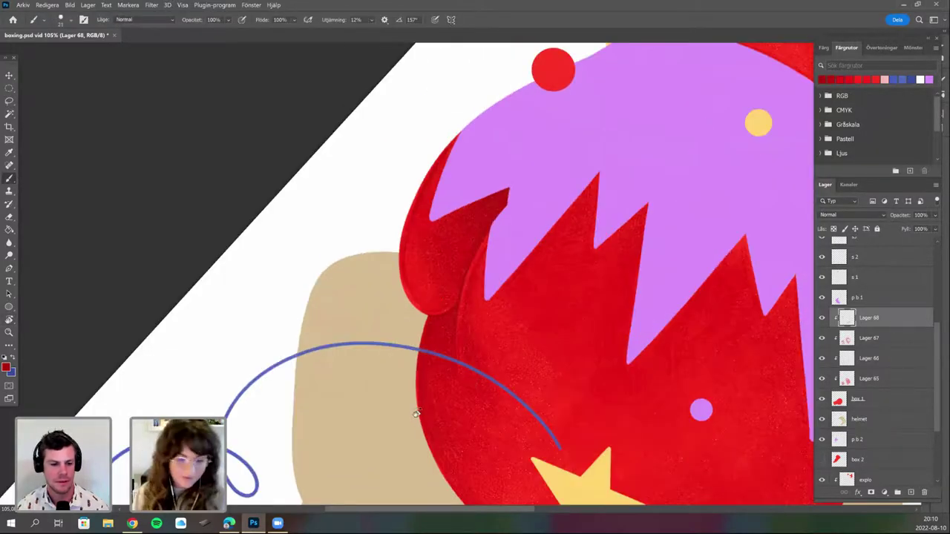
{"action": "scroll", "coordinate": [453, 329], "scroll_direction": "up", "scroll_amount": 2}
{"action": "scroll", "coordinate": [458, 317], "scroll_direction": "up", "scroll_amount": 1}
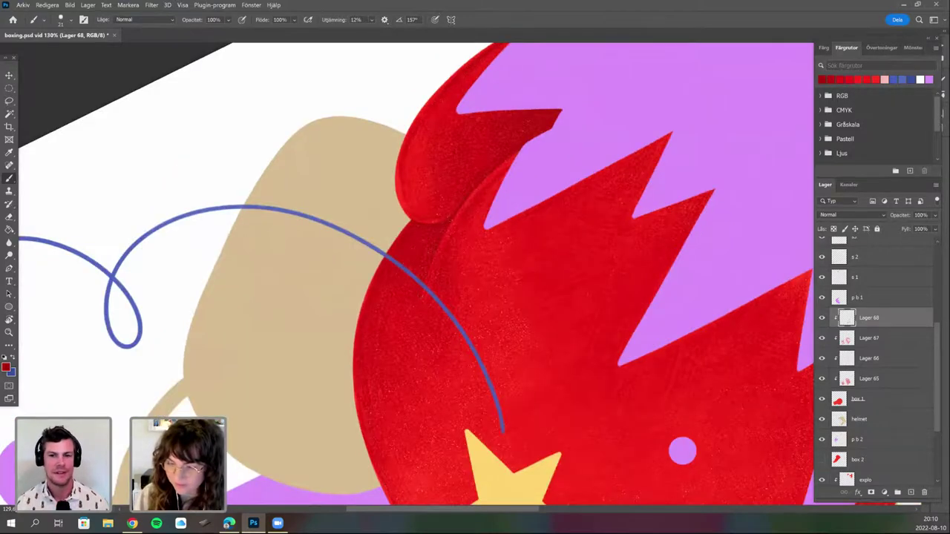
{"action": "key", "text": "r"}
{"action": "mouse_move", "coordinate": [427, 350]}
{"action": "left_mouse_down"}
{"action": "mouse_move", "coordinate": [460, 271]}
{"action": "mouse_move", "coordinate": [452, 324]}
{"action": "left_mouse_up"}
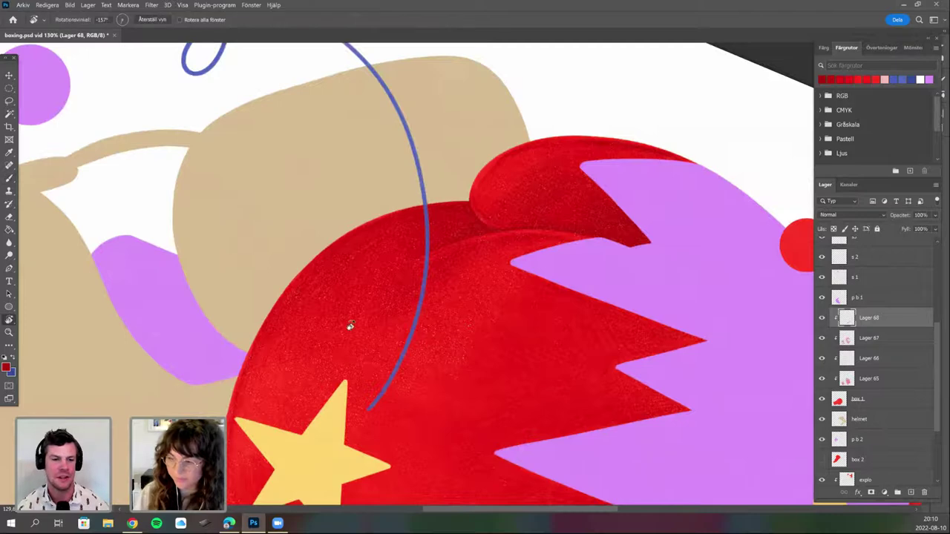
{"action": "mouse_move", "coordinate": [493, 231]}
{"action": "left_mouse_down"}
{"action": "mouse_move", "coordinate": [511, 179]}
{"action": "mouse_move", "coordinate": [554, 220]}
{"action": "left_mouse_up"}
{"action": "left_click_drag", "start_coordinate": [446, 356], "coordinate": [546, 139]}
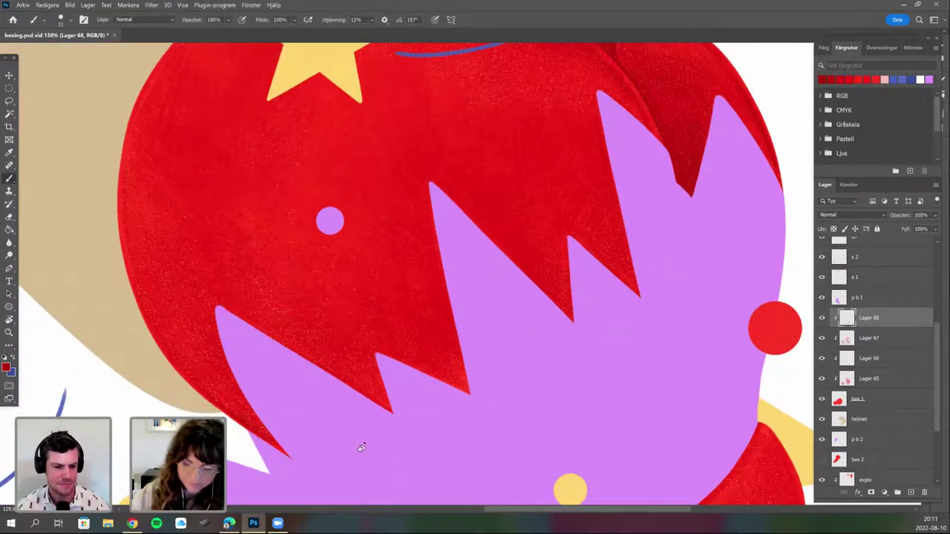
Add fine brushed edge strokes to the red points between the purple spikes at the glove's front.
{"action": "key", "text": "r"}
{"action": "left_click_drag", "start_coordinate": [788, 74], "coordinate": [829, 75]}
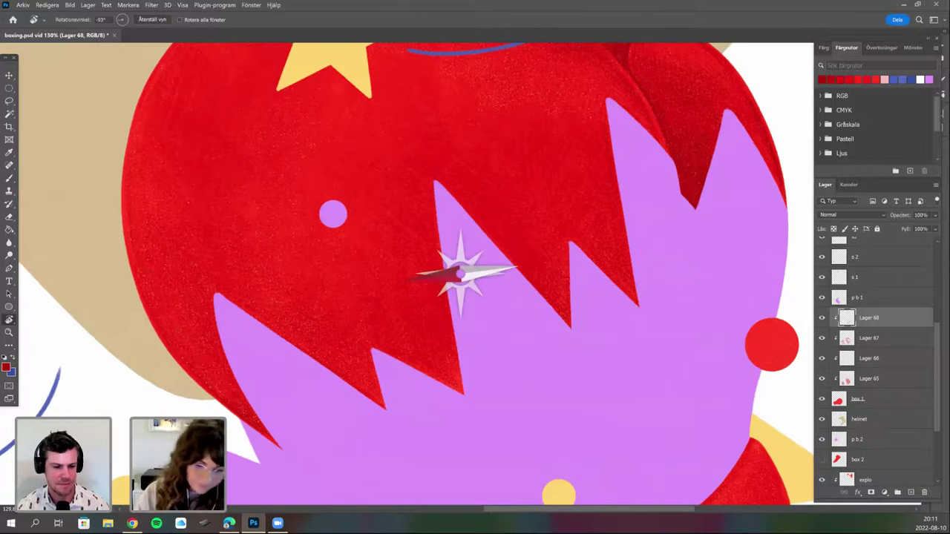
{"action": "left_click_drag", "start_coordinate": [743, 185], "coordinate": [751, 223]}
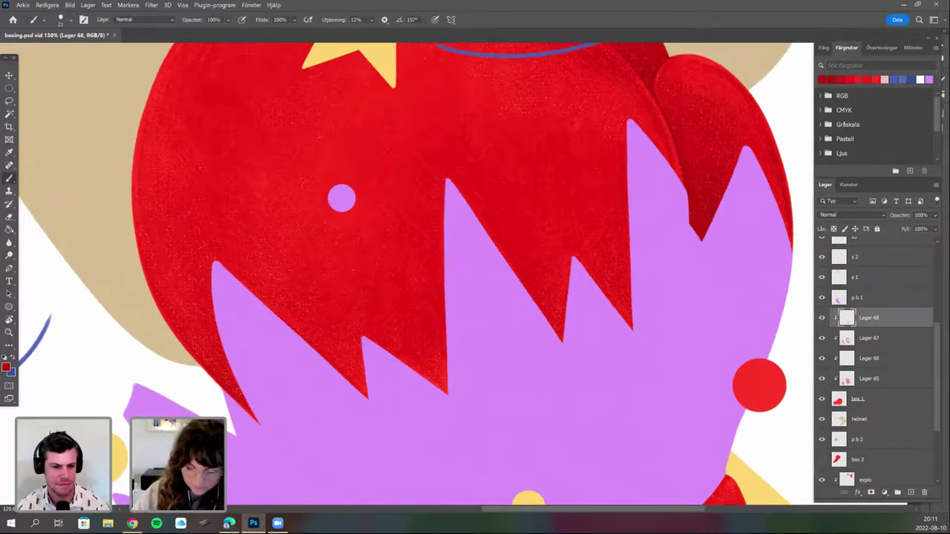
{"action": "key", "text": "r"}
{"action": "mouse_move", "coordinate": [545, 389]}
{"action": "left_mouse_down"}
{"action": "mouse_move", "coordinate": [562, 328]}
{"action": "mouse_move", "coordinate": [594, 286]}
{"action": "mouse_move", "coordinate": [606, 325]}
{"action": "left_mouse_up"}
{"action": "key", "text": "r"}
{"action": "left_click_drag", "start_coordinate": [443, 393], "coordinate": [431, 391]}
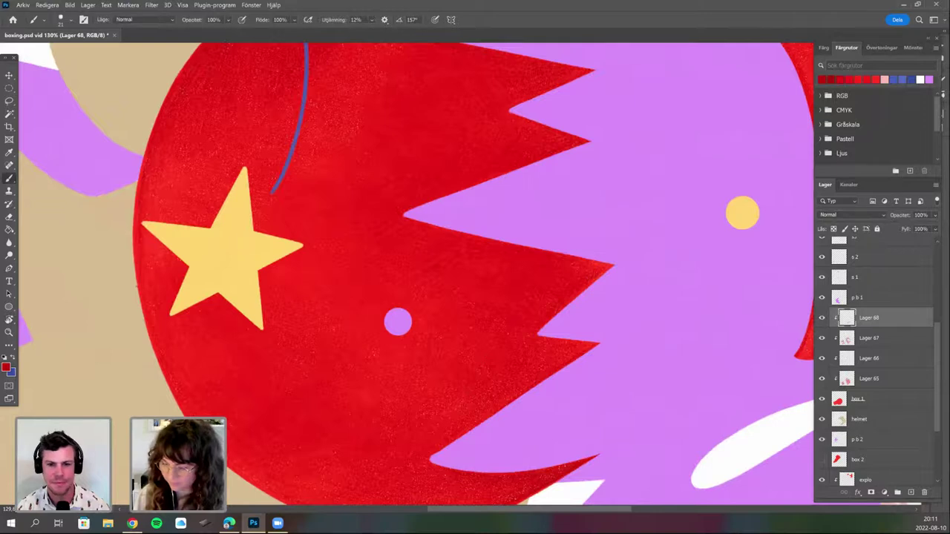
{"action": "key", "text": "Escape"}
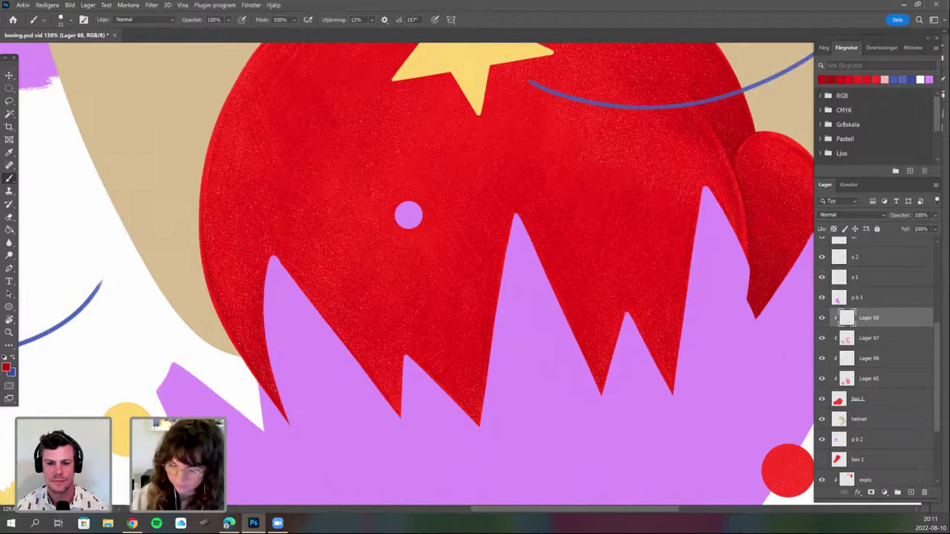
Brush thin red edges along both sides of the small purple spike beneath the purple dot.
{"action": "key", "text": "r"}
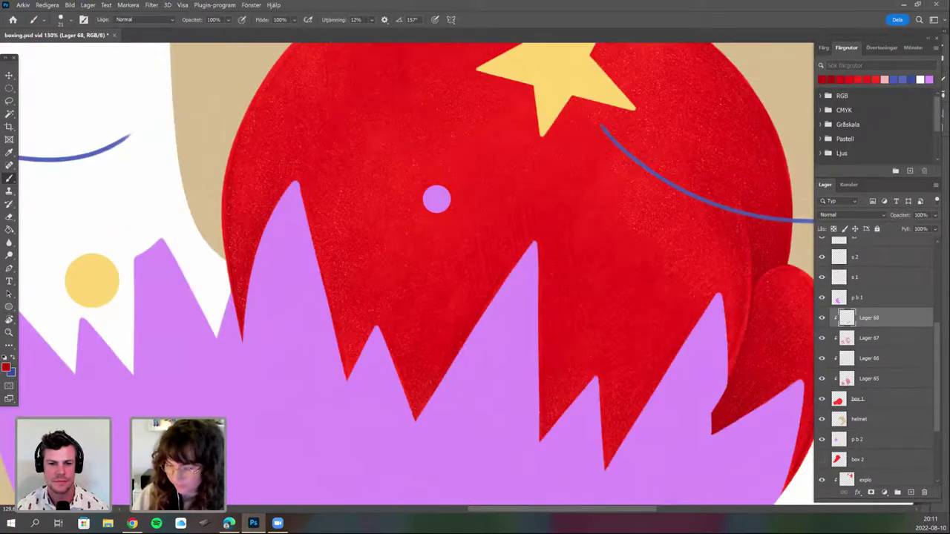
{"action": "key", "text": "r"}
{"action": "mouse_move", "coordinate": [486, 219]}
{"action": "left_mouse_down"}
{"action": "mouse_move", "coordinate": [454, 214]}
{"action": "mouse_move", "coordinate": [466, 214]}
{"action": "left_mouse_up"}
{"action": "key", "text": "r"}
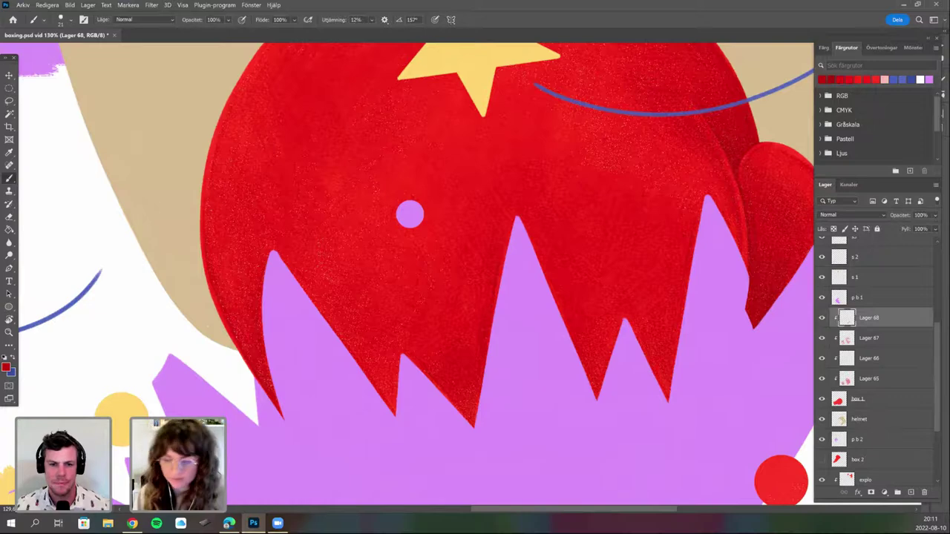
{"action": "left_click_drag", "start_coordinate": [401, 489], "coordinate": [394, 435]}
{"action": "key", "text": "r"}
{"action": "key", "text": "b"}
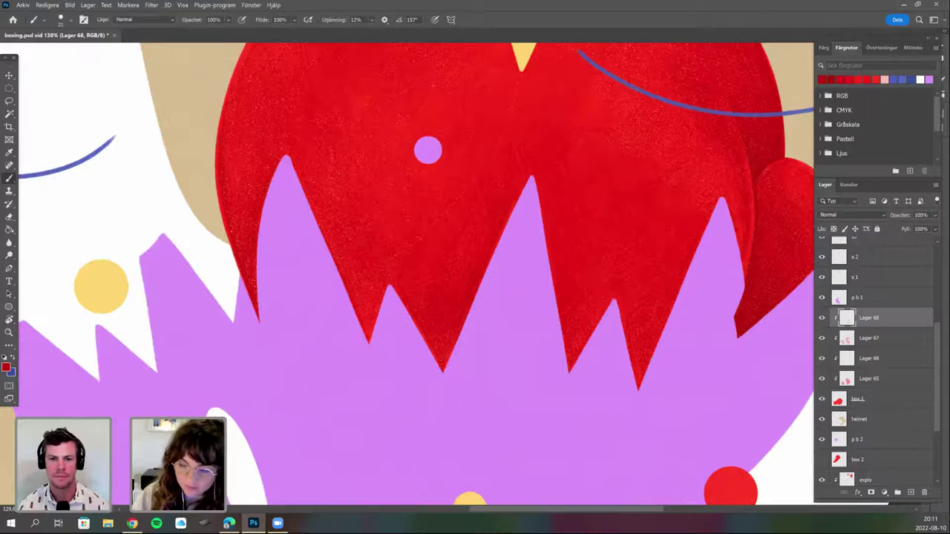
{"action": "key", "text": "r"}
{"action": "left_click_drag", "start_coordinate": [387, 390], "coordinate": [416, 403]}
{"action": "key", "text": "b"}
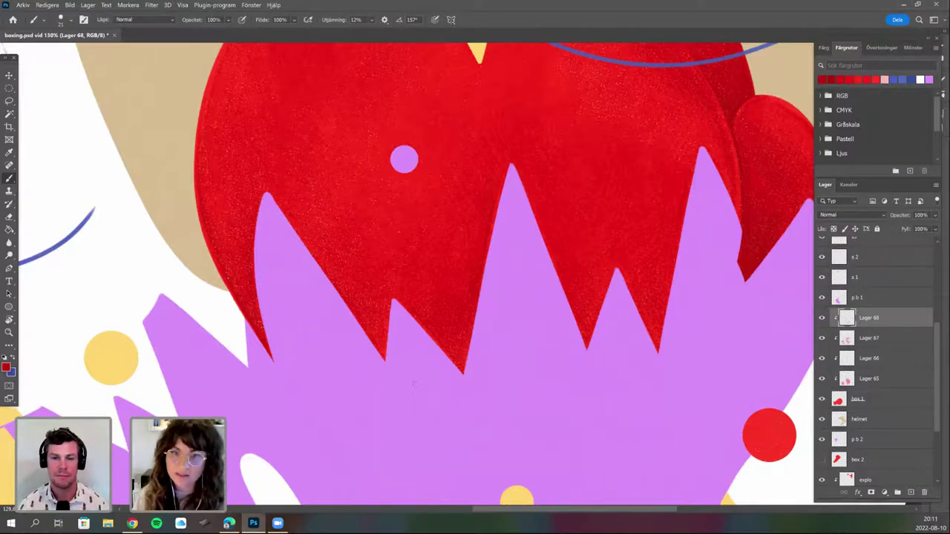
Refine the thin edge strokes on the red points beside the tall middle purple spike.
{"action": "key", "text": "r"}
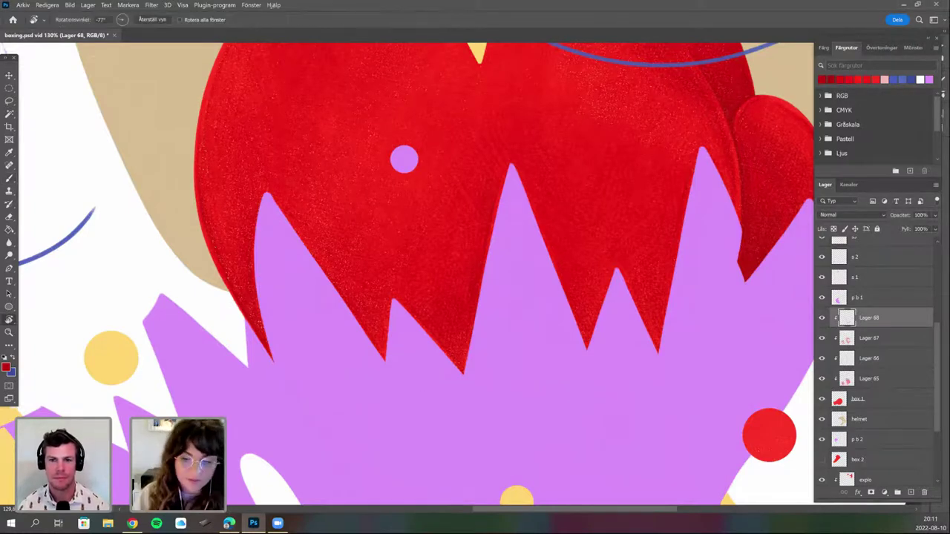
{"action": "left_click_drag", "start_coordinate": [357, 434], "coordinate": [371, 443]}
{"action": "key", "text": "b"}
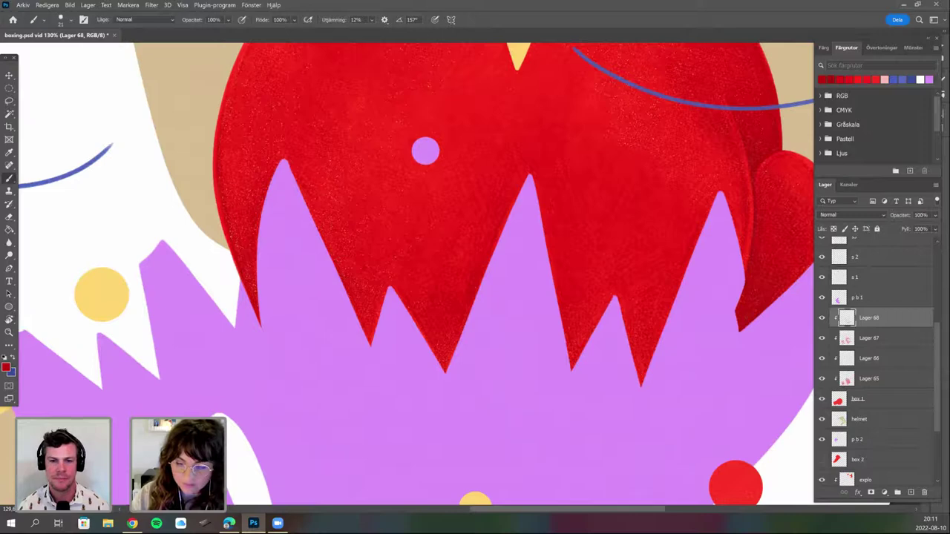
{"action": "key", "text": "r"}
{"action": "left_click_drag", "start_coordinate": [405, 366], "coordinate": [426, 377]}
{"action": "key", "text": "b"}
{"action": "key", "text": "r"}
{"action": "left_click_drag", "start_coordinate": [424, 331], "coordinate": [433, 294]}
{"action": "key", "text": "b"}
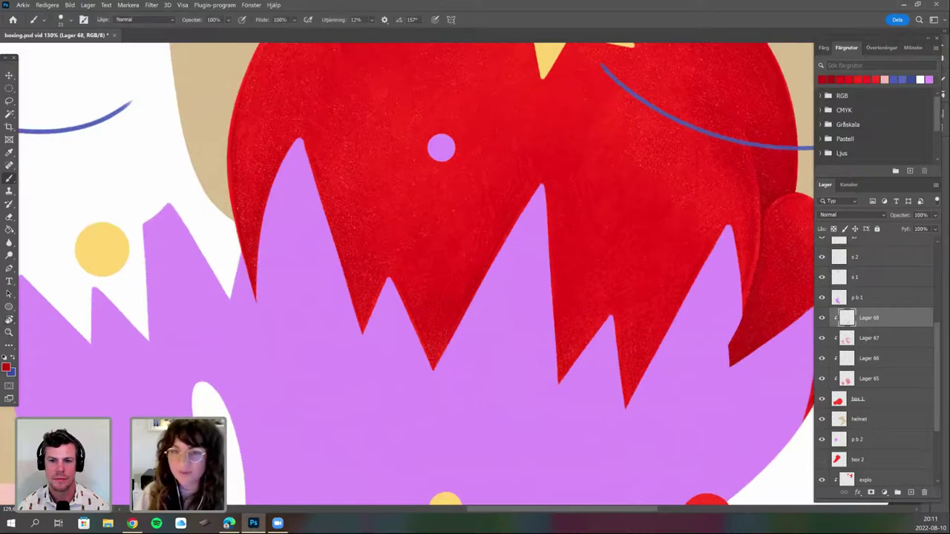
{"action": "key", "text": "r"}
{"action": "left_click_drag", "start_coordinate": [456, 421], "coordinate": [489, 405]}
{"action": "key", "text": "b"}
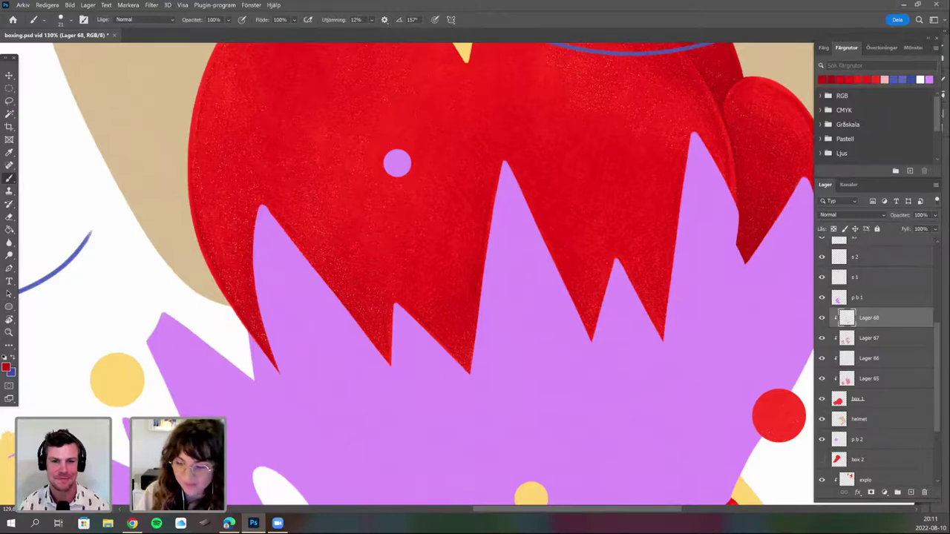
Continue the fine edge detail around the glove's outer curve near the yellow star, and review the whole glove.
{"action": "key", "text": "r"}
{"action": "mouse_move", "coordinate": [513, 320]}
{"action": "left_mouse_down"}
{"action": "mouse_move", "coordinate": [524, 268]}
{"action": "mouse_move", "coordinate": [516, 275]}
{"action": "mouse_move", "coordinate": [468, 223]}
{"action": "left_mouse_up"}
{"action": "key", "text": "b"}
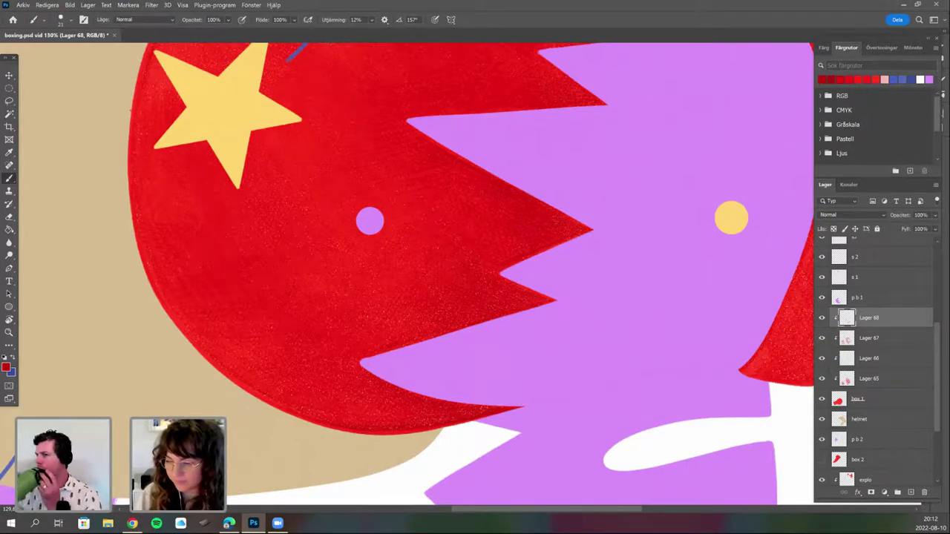
{"action": "key", "text": "r"}
{"action": "left_click_drag", "start_coordinate": [132, 111], "coordinate": [106, 365]}
{"action": "key", "text": "r"}
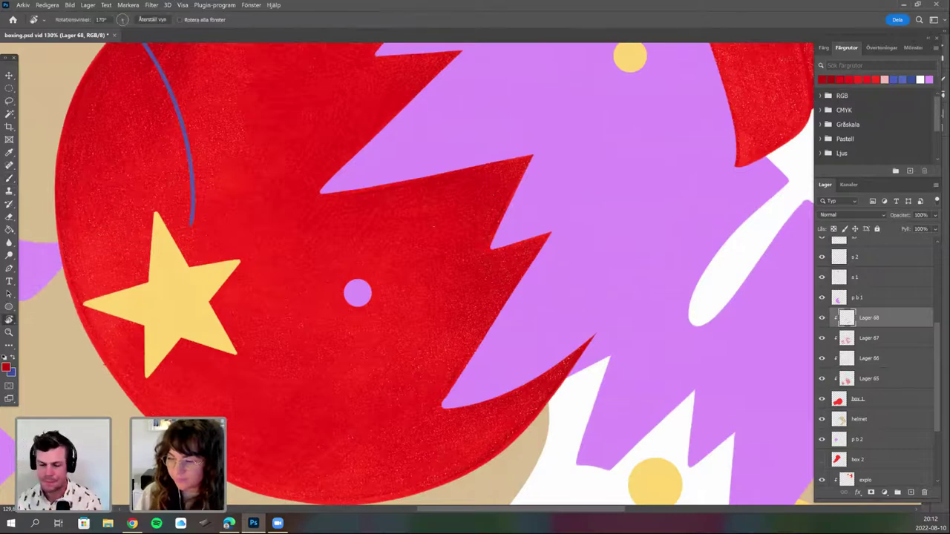
{"action": "mouse_move", "coordinate": [434, 264]}
{"action": "left_mouse_down"}
{"action": "mouse_move", "coordinate": [415, 245]}
{"action": "mouse_move", "coordinate": [407, 265]}
{"action": "left_mouse_up"}
{"action": "scroll", "coordinate": [475, 354], "scroll_direction": "down", "scroll_amount": 3}
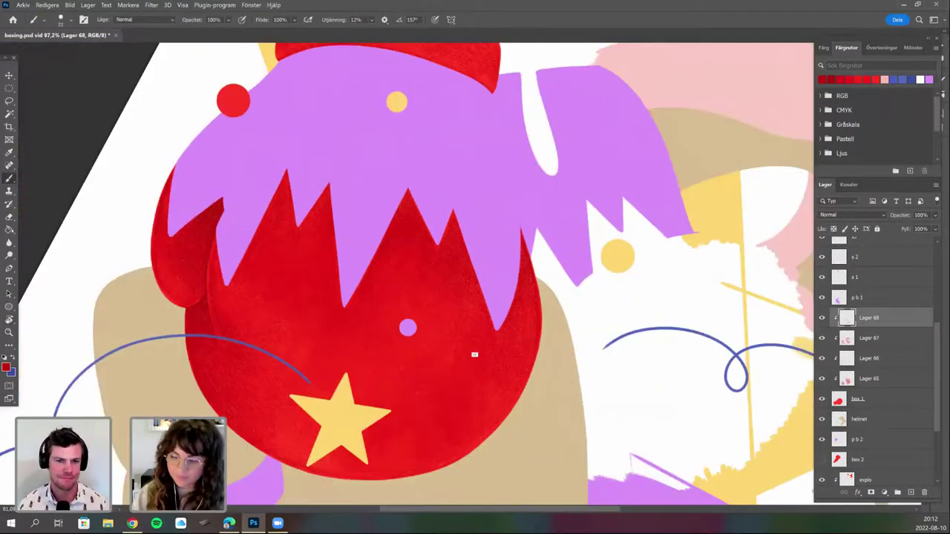
{"action": "key", "text": "r"}
{"action": "left_click_drag", "start_coordinate": [475, 355], "coordinate": [437, 352]}
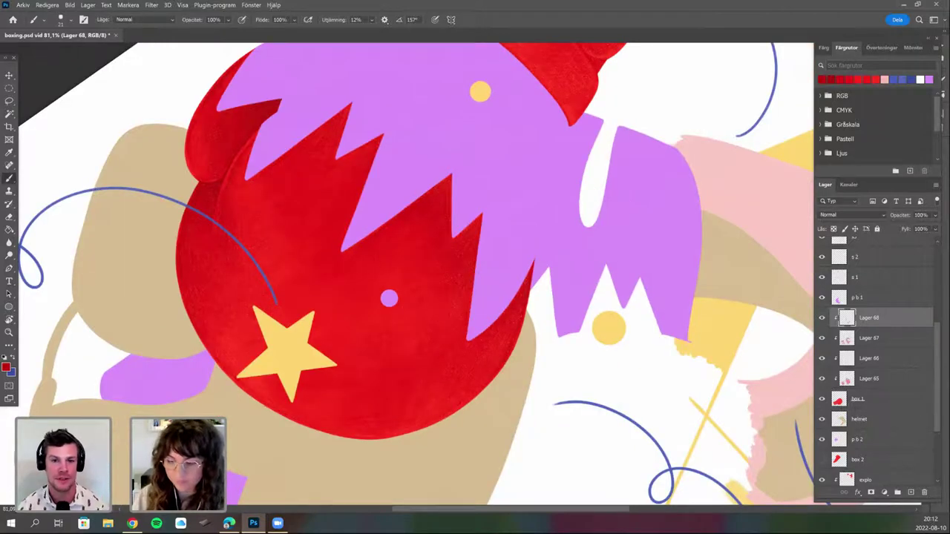
{"action": "left_click_drag", "start_coordinate": [418, 288], "coordinate": [406, 273]}
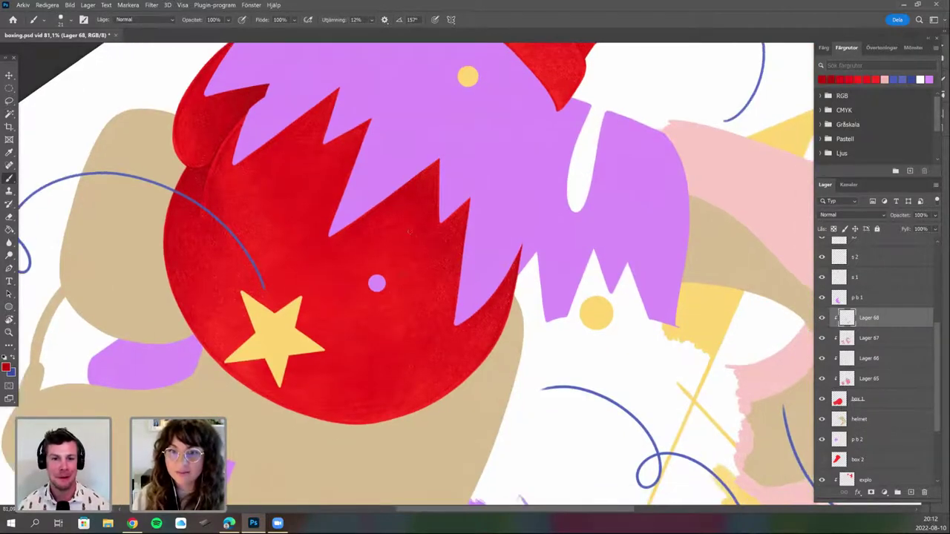
Add fine brushed strokes to the red glove's lower curve, beneath the purple dot and the outermost purple spike.
{"action": "scroll", "coordinate": [460, 387], "scroll_direction": "up", "scroll_amount": 1}
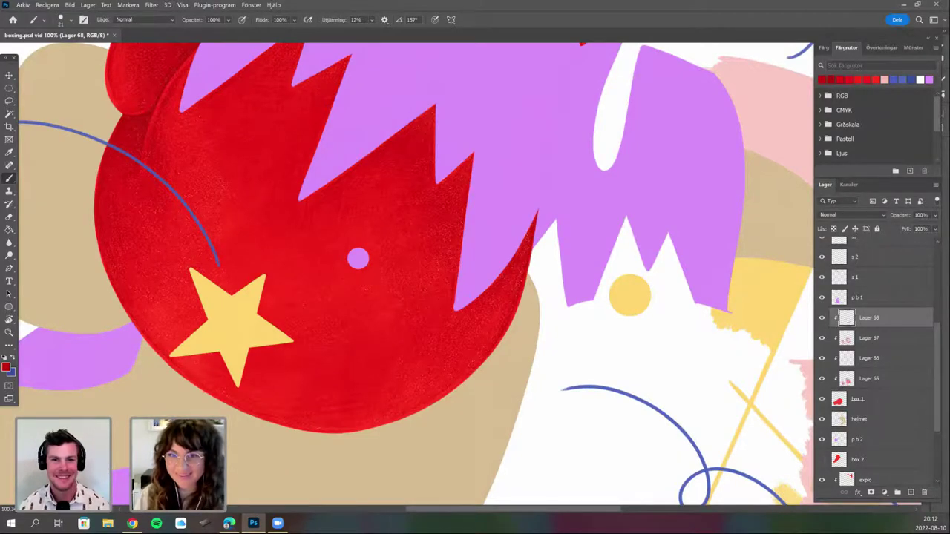
{"action": "scroll", "coordinate": [427, 349], "scroll_direction": "down", "scroll_amount": 2}
{"action": "key", "text": "r"}
{"action": "mouse_move", "coordinate": [441, 372]}
{"action": "left_mouse_down"}
{"action": "mouse_move", "coordinate": [444, 360]}
{"action": "mouse_move", "coordinate": [465, 364]}
{"action": "left_mouse_up"}
{"action": "key", "text": "b"}
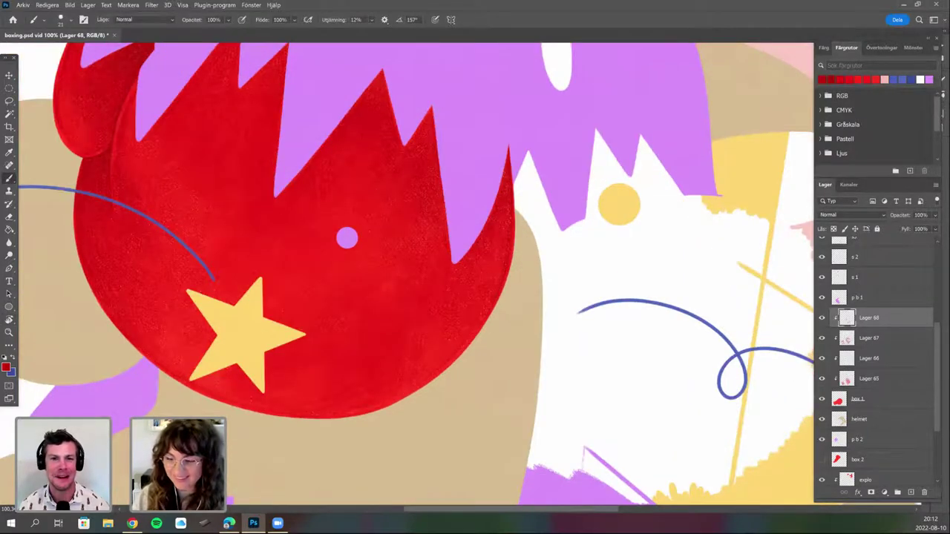
{"action": "key", "text": "r"}
{"action": "left_click_drag", "start_coordinate": [444, 360], "coordinate": [490, 355]}
{"action": "key", "text": "b"}
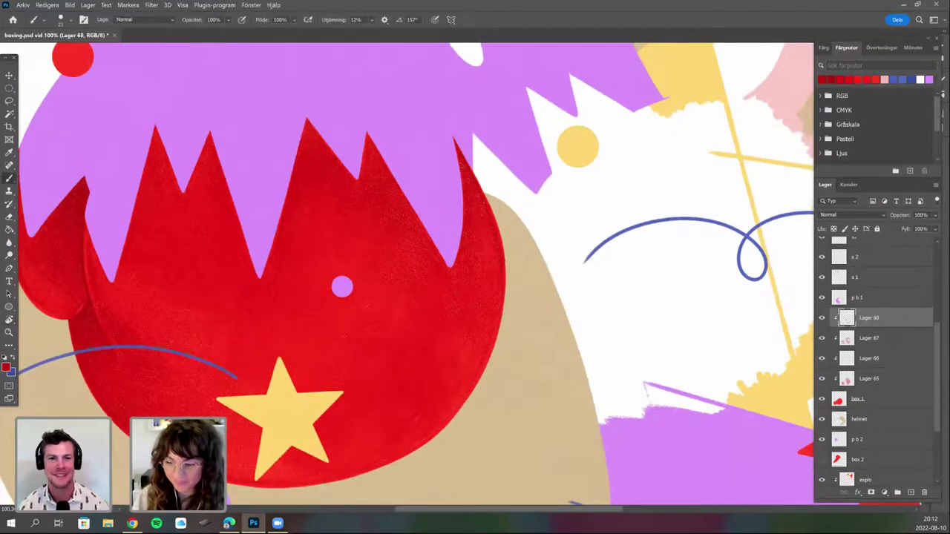
{"action": "key", "text": "r"}
{"action": "mouse_move", "coordinate": [445, 285]}
{"action": "left_mouse_down"}
{"action": "mouse_move", "coordinate": [461, 275]}
{"action": "mouse_move", "coordinate": [449, 286]}
{"action": "left_mouse_up"}
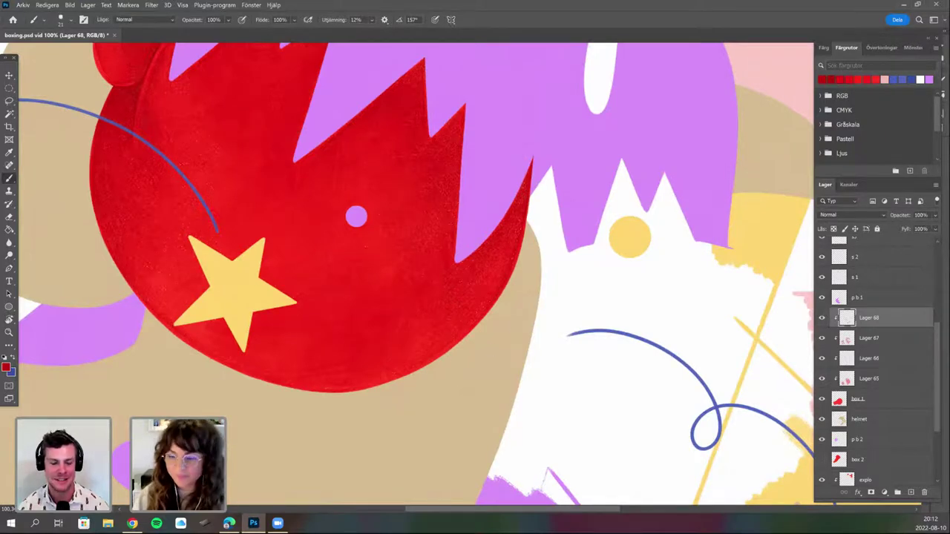
Refine the thin brushed edge along the glove's outer curve beside the beige helmet.
{"action": "key", "text": "r"}
{"action": "left_click_drag", "start_coordinate": [520, 312], "coordinate": [529, 255]}
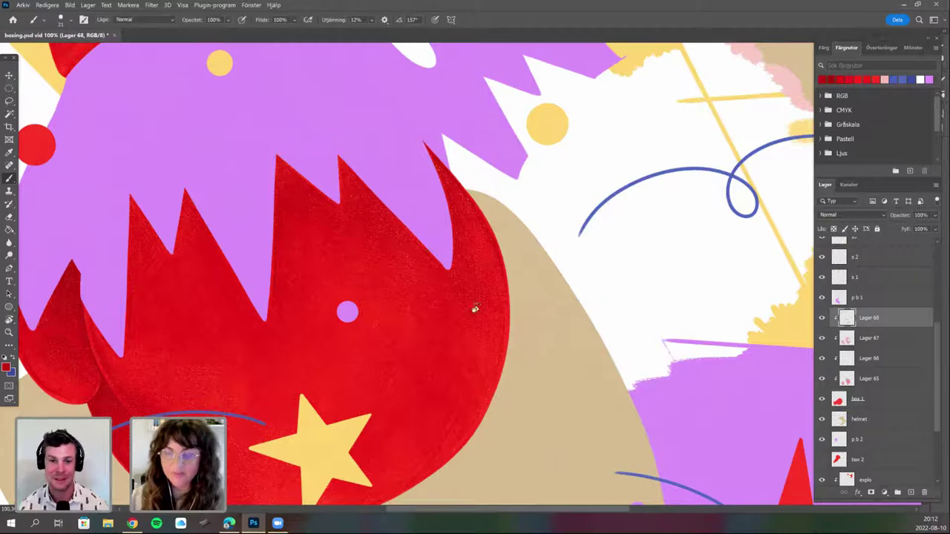
{"action": "key", "text": "r"}
{"action": "left_click_drag", "start_coordinate": [460, 359], "coordinate": [451, 289]}
{"action": "key", "text": "space"}
{"action": "left_click_drag", "start_coordinate": [452, 290], "coordinate": [444, 220]}
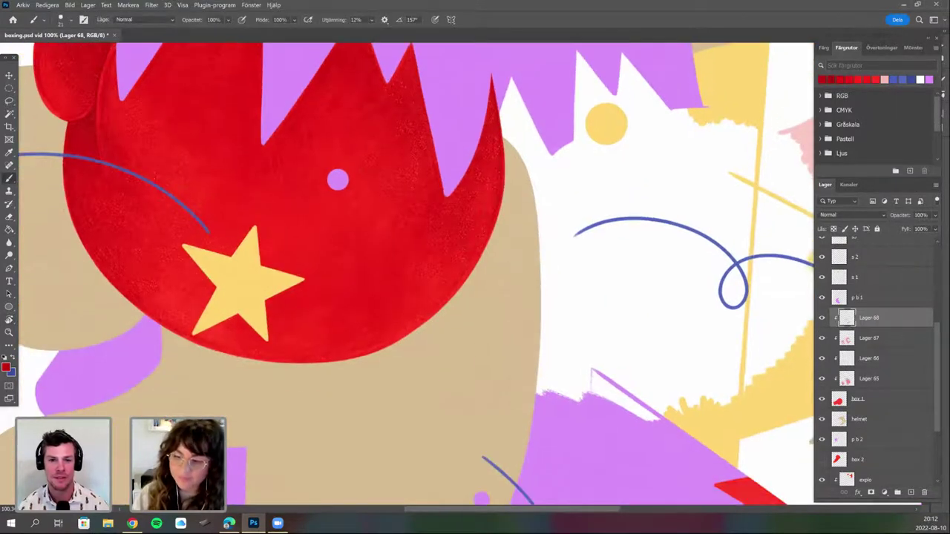
{"action": "key", "text": "space"}
{"action": "mouse_move", "coordinate": [445, 363]}
{"action": "left_mouse_down"}
{"action": "mouse_move", "coordinate": [498, 372]}
{"action": "mouse_move", "coordinate": [553, 281]}
{"action": "left_mouse_up"}
{"action": "key", "text": "r"}
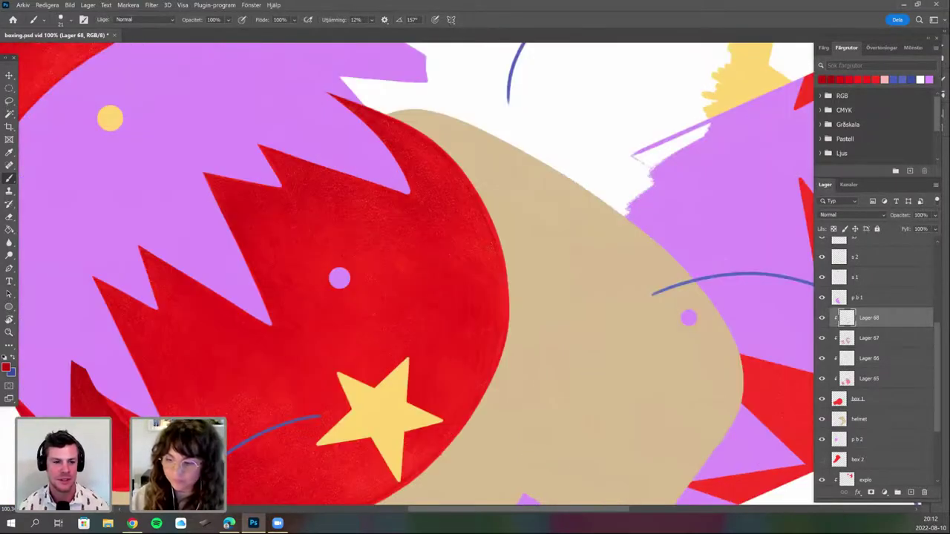
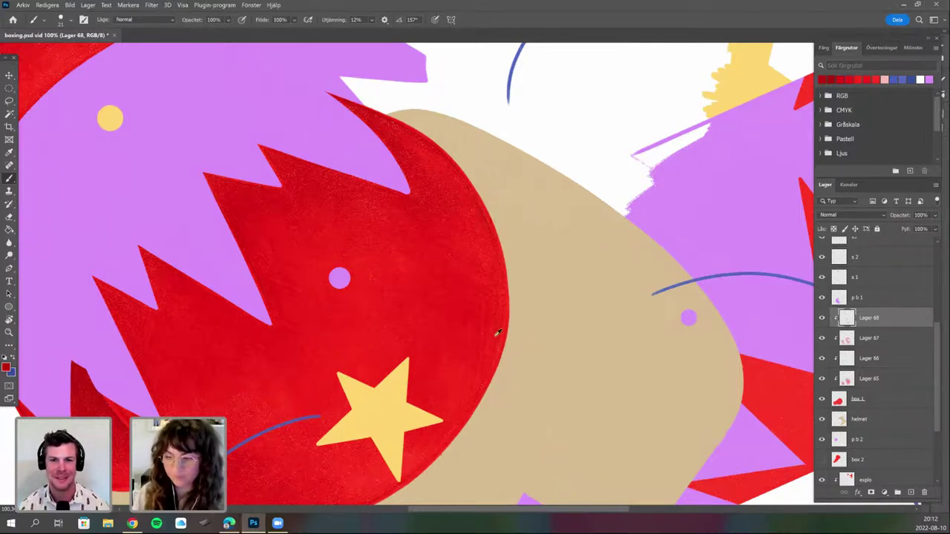
Pick up a red from the glove and continue the fine edge strokes around the narrow red tip beside the outermost purple spike.
{"action": "scroll", "coordinate": [497, 339], "scroll_direction": "down", "scroll_amount": 2}
{"action": "key", "text": "r"}
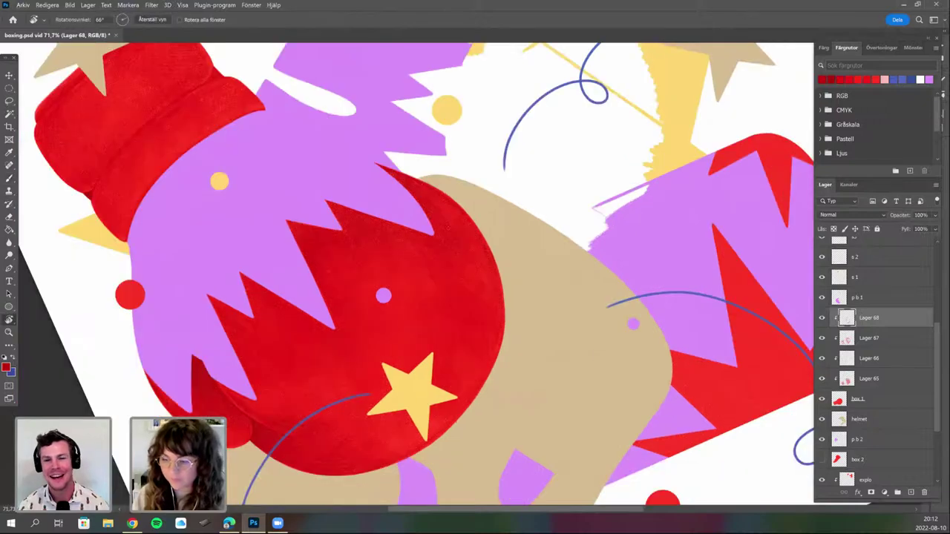
{"action": "left_click_drag", "start_coordinate": [451, 235], "coordinate": [450, 284]}
{"action": "key", "text": "b"}
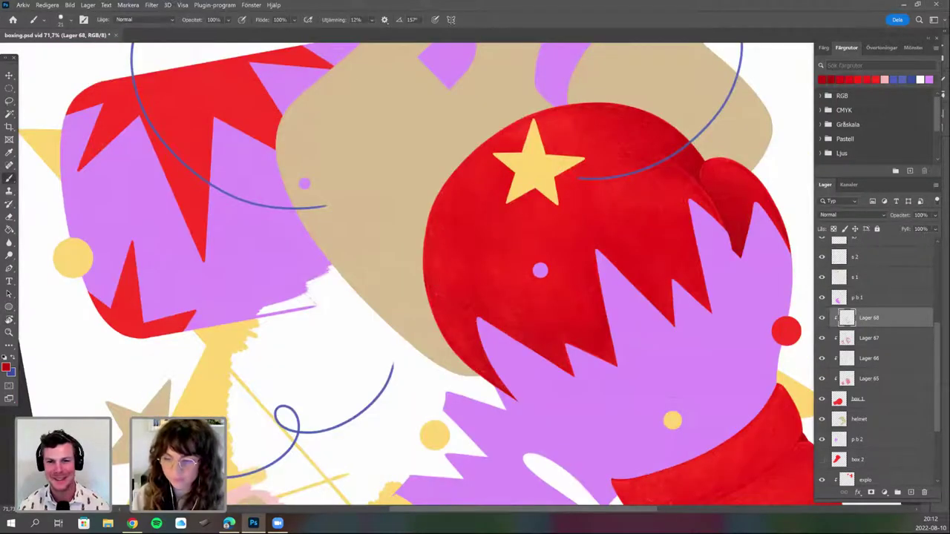
{"action": "scroll", "coordinate": [482, 337], "scroll_direction": "up", "scroll_amount": 3}
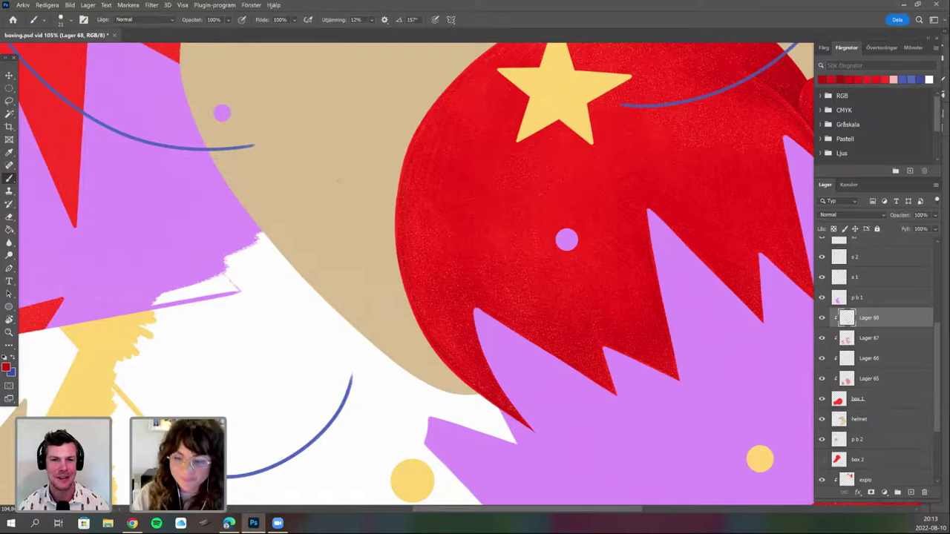
{"action": "key", "text": "r"}
{"action": "left_click_drag", "start_coordinate": [347, 215], "coordinate": [356, 237]}
{"action": "left_click_drag", "start_coordinate": [462, 271], "coordinate": [424, 365]}
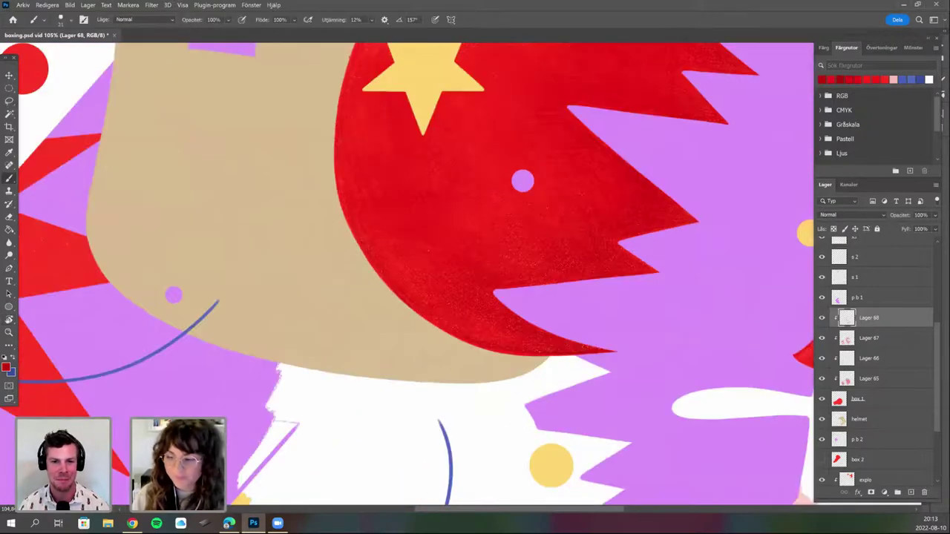
{"action": "key", "text": "r"}
{"action": "left_click_drag", "start_coordinate": [373, 210], "coordinate": [353, 264]}
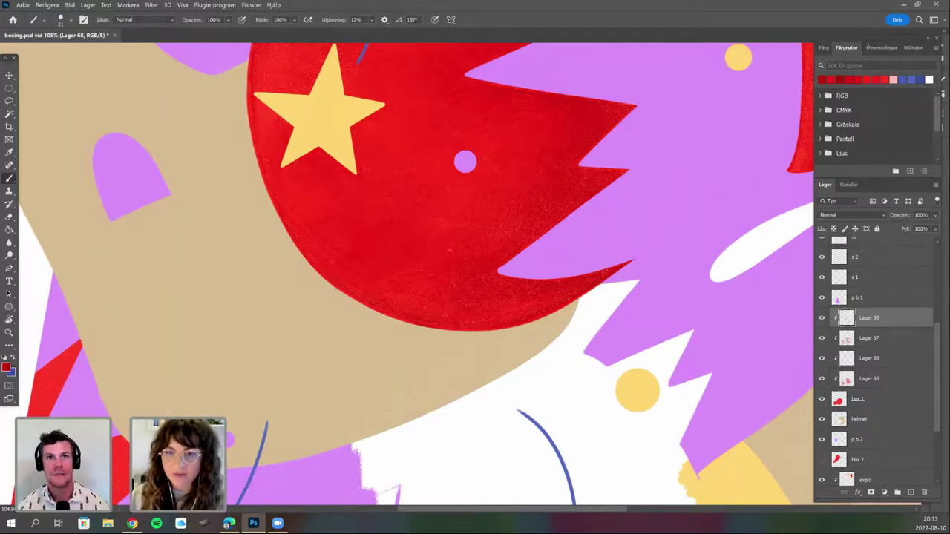
Brush fine texture strokes on the glove's rounded front between the yellow star and the purple dot.
{"action": "key", "text": "r"}
{"action": "left_click_drag", "start_coordinate": [430, 411], "coordinate": [425, 394]}
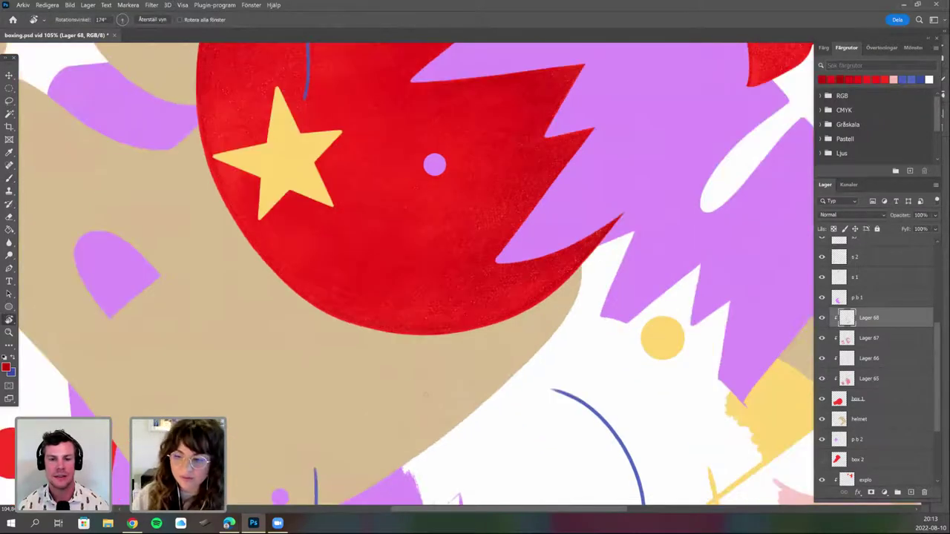
{"action": "key", "text": "b"}
{"action": "left_click_drag", "start_coordinate": [466, 178], "coordinate": [521, 278]}
{"action": "left_click_drag", "start_coordinate": [364, 404], "coordinate": [337, 433]}
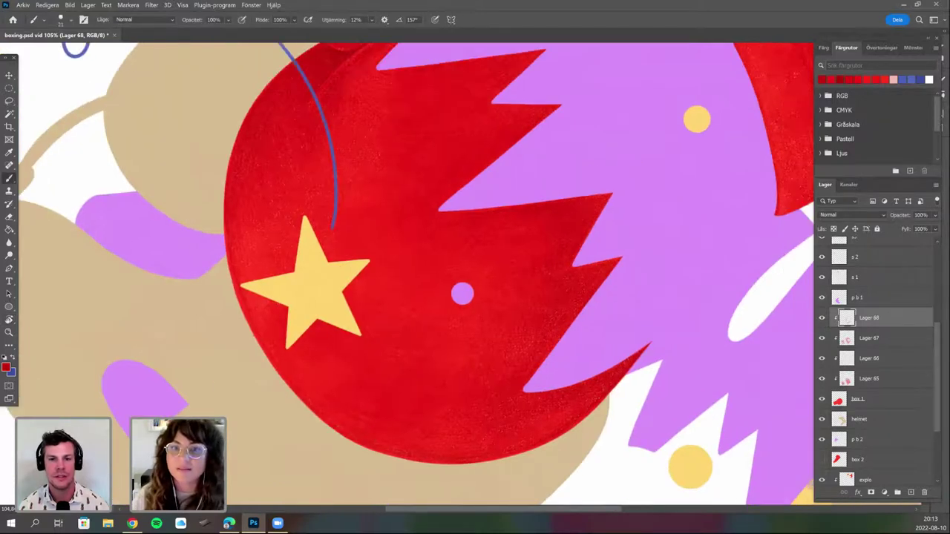
{"action": "key", "text": "r"}
{"action": "mouse_move", "coordinate": [482, 304]}
{"action": "left_mouse_down"}
{"action": "mouse_move", "coordinate": [445, 237]}
{"action": "mouse_move", "coordinate": [437, 242]}
{"action": "left_mouse_up"}
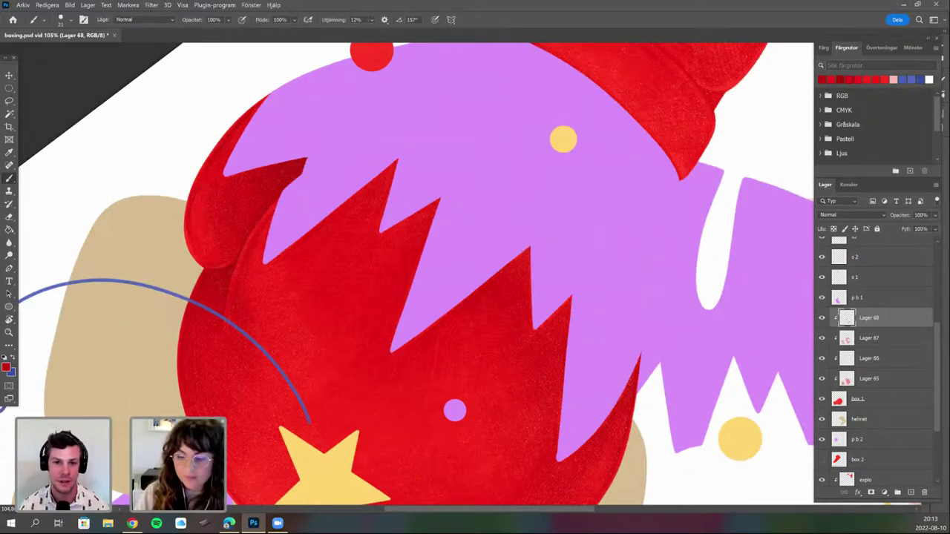
Soften the red shading beneath the middle purple spikes with fine brush texture.
{"action": "key", "text": "r"}
{"action": "left_click_drag", "start_coordinate": [395, 250], "coordinate": [391, 279]}
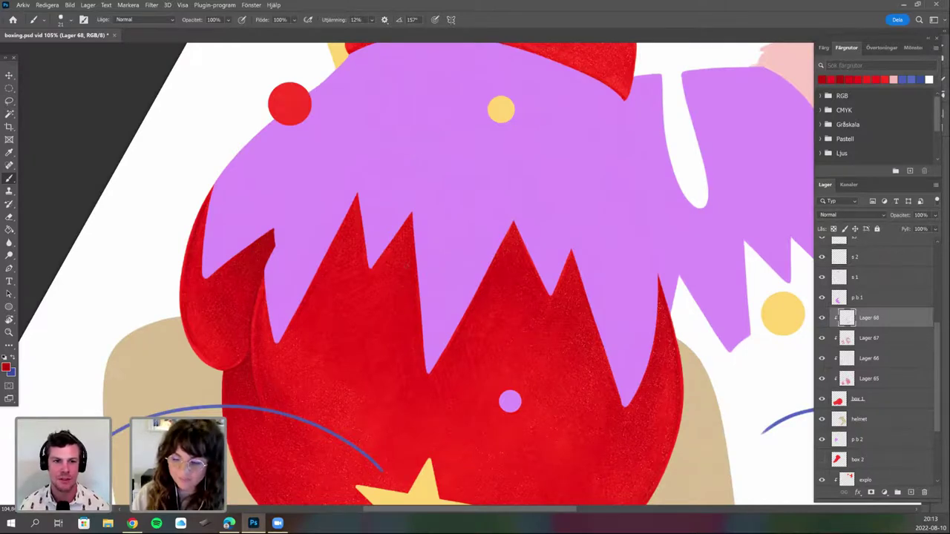
{"action": "left_click_drag", "start_coordinate": [445, 312], "coordinate": [434, 266]}
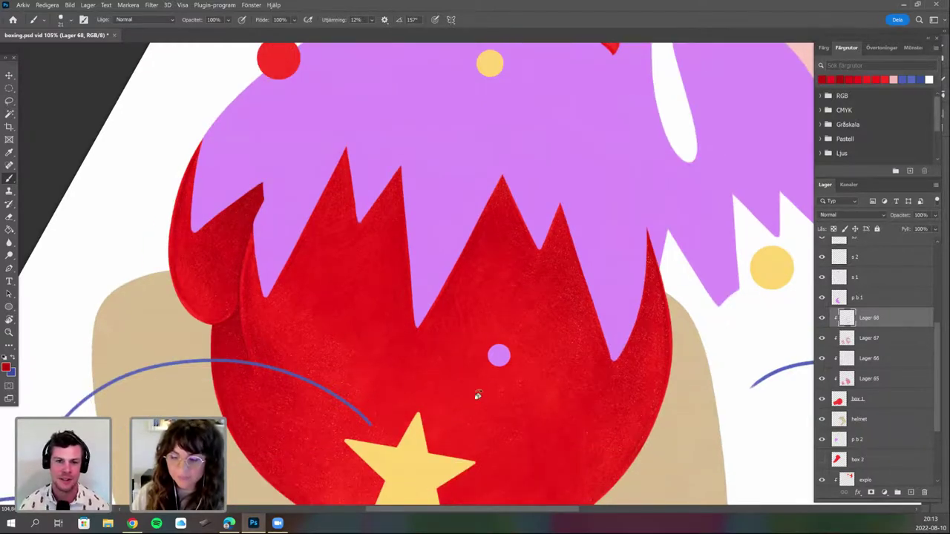
{"action": "key", "text": "r"}
{"action": "left_click_drag", "start_coordinate": [479, 394], "coordinate": [461, 274]}
{"action": "left_click_drag", "start_coordinate": [438, 393], "coordinate": [476, 394]}
{"action": "key", "text": "b"}
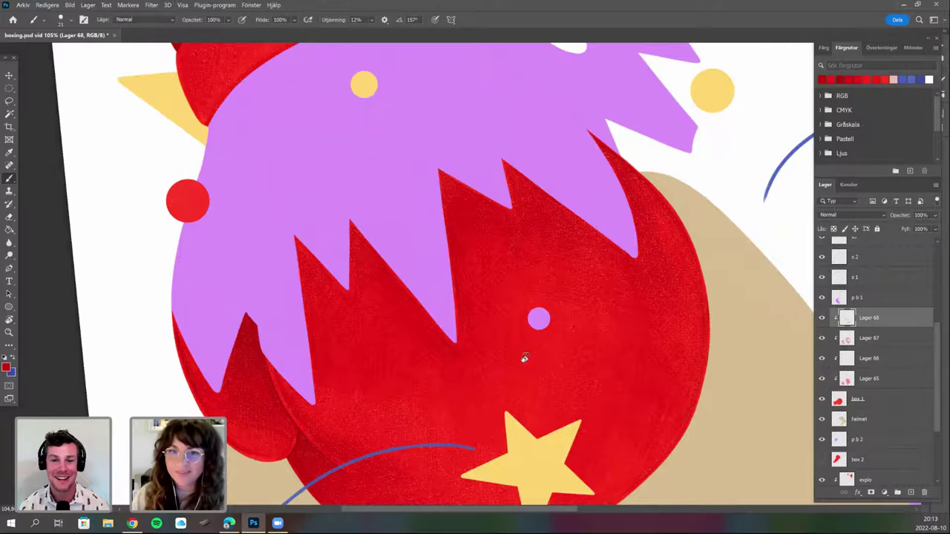
Blend the brushed red texture from the middle purple spike's tip down past the purple dot.
{"action": "key", "text": "r"}
{"action": "left_click_drag", "start_coordinate": [475, 297], "coordinate": [460, 275]}
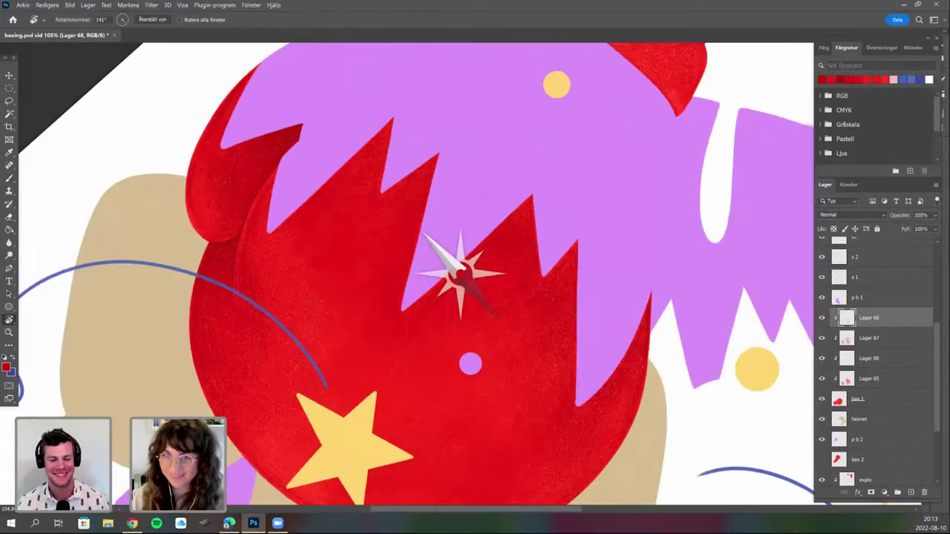
{"action": "left_click_drag", "start_coordinate": [492, 311], "coordinate": [507, 286]}
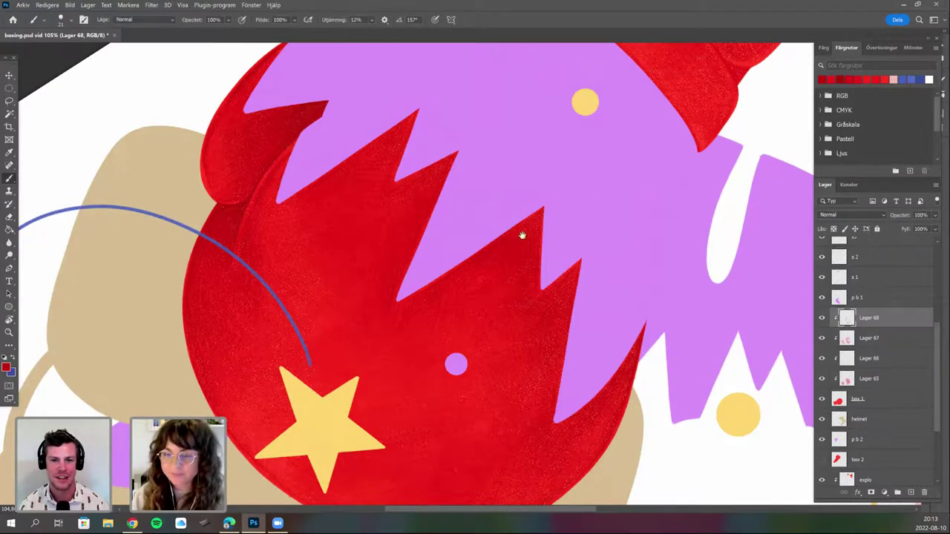
{"action": "left_click_drag", "start_coordinate": [465, 415], "coordinate": [481, 279]}
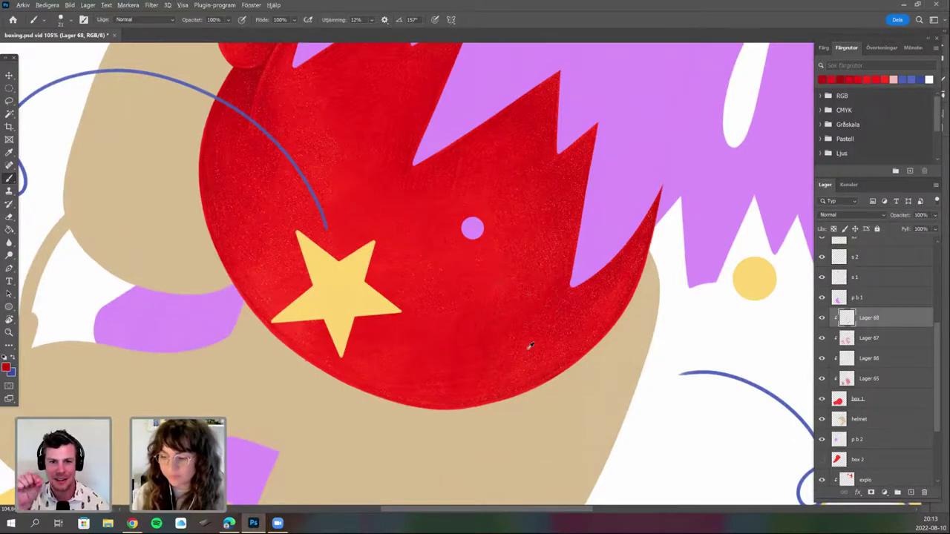
{"action": "scroll", "coordinate": [537, 356], "scroll_direction": "down", "scroll_amount": 2}
{"action": "scroll", "coordinate": [537, 357], "scroll_direction": "down", "scroll_amount": 1}
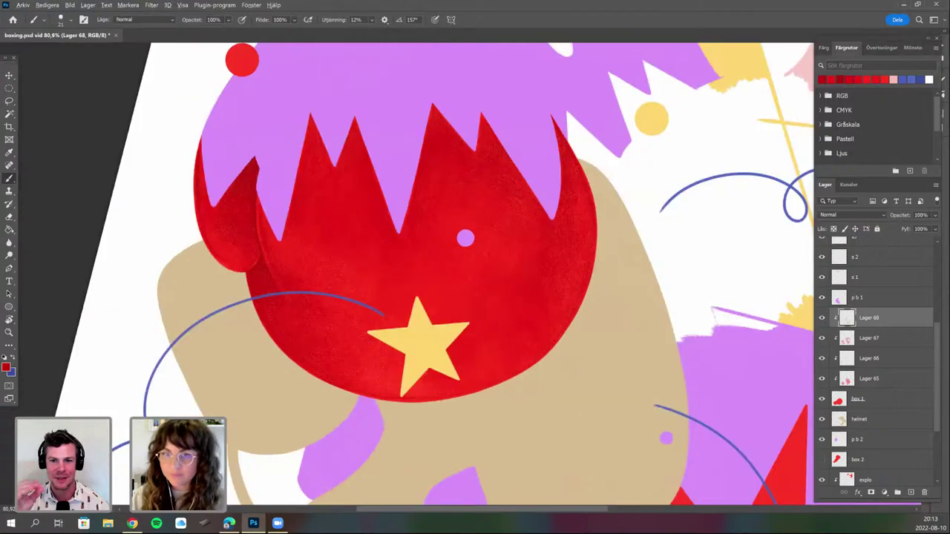
Add brushed red texture between the yellow star and the glove's outer edge.
{"action": "scroll", "coordinate": [531, 290], "scroll_direction": "up", "scroll_amount": 3}
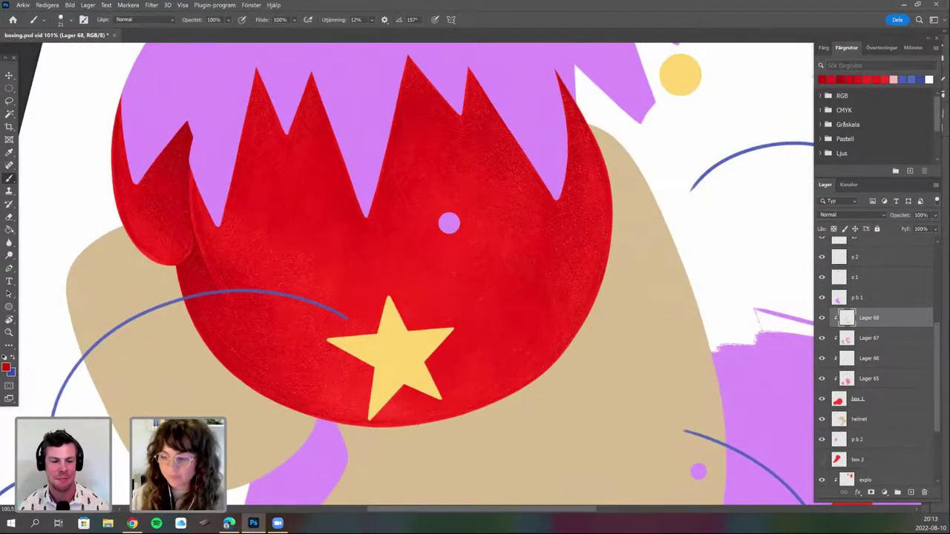
{"action": "key", "text": "r"}
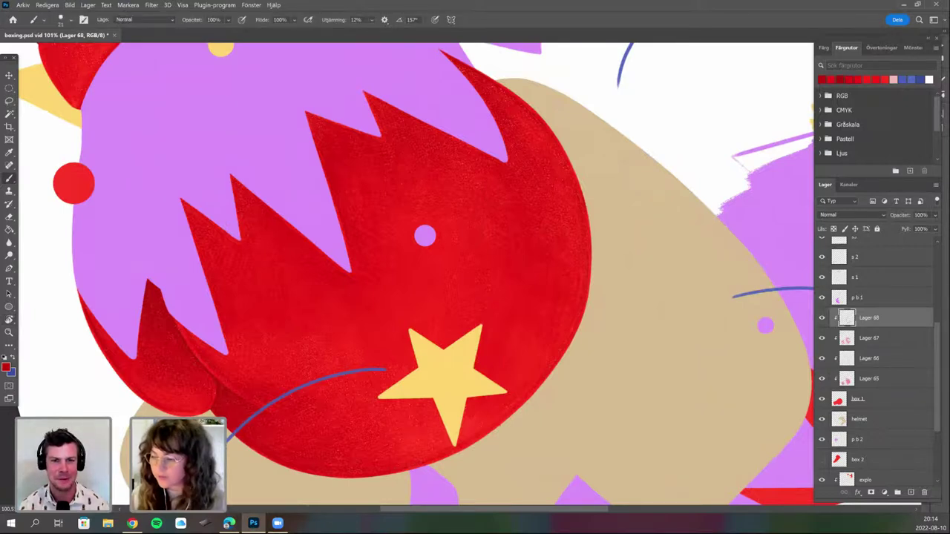
{"action": "left_click_drag", "start_coordinate": [559, 329], "coordinate": [563, 299]}
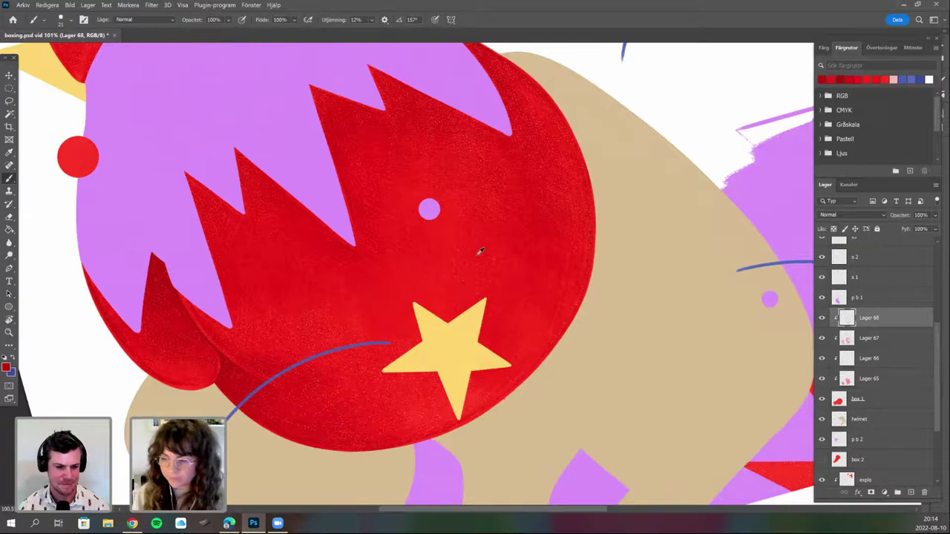
{"action": "scroll", "coordinate": [479, 255], "scroll_direction": "down", "scroll_amount": 2}
{"action": "key", "text": "r"}
{"action": "left_click_drag", "start_coordinate": [512, 341], "coordinate": [505, 212]}
{"action": "scroll", "coordinate": [478, 280], "scroll_direction": "up", "scroll_amount": 1}
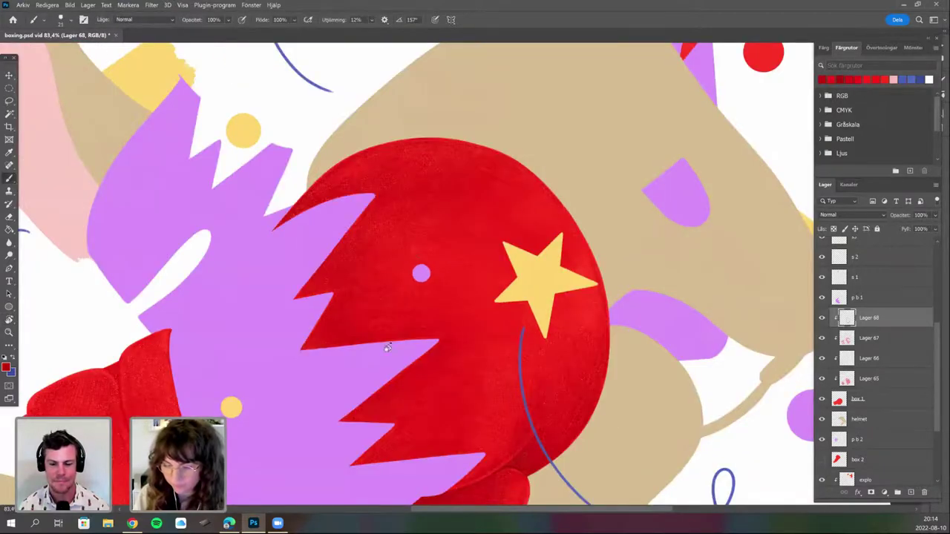
Examine the glove's brushed texture and edge detail as a whole from several angles.
{"action": "key", "text": "r"}
{"action": "left_click_drag", "start_coordinate": [520, 334], "coordinate": [541, 245]}
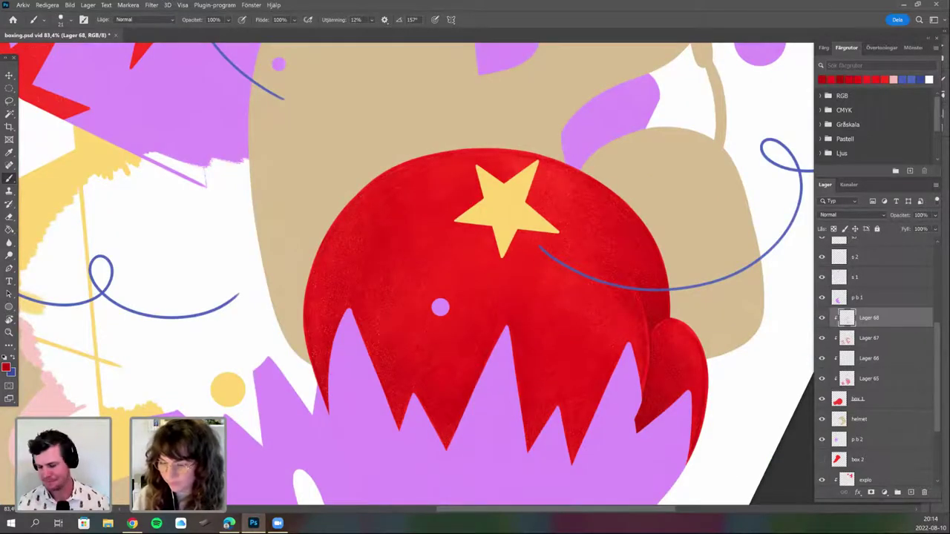
{"action": "key", "text": "r"}
{"action": "left_click_drag", "start_coordinate": [519, 334], "coordinate": [545, 269]}
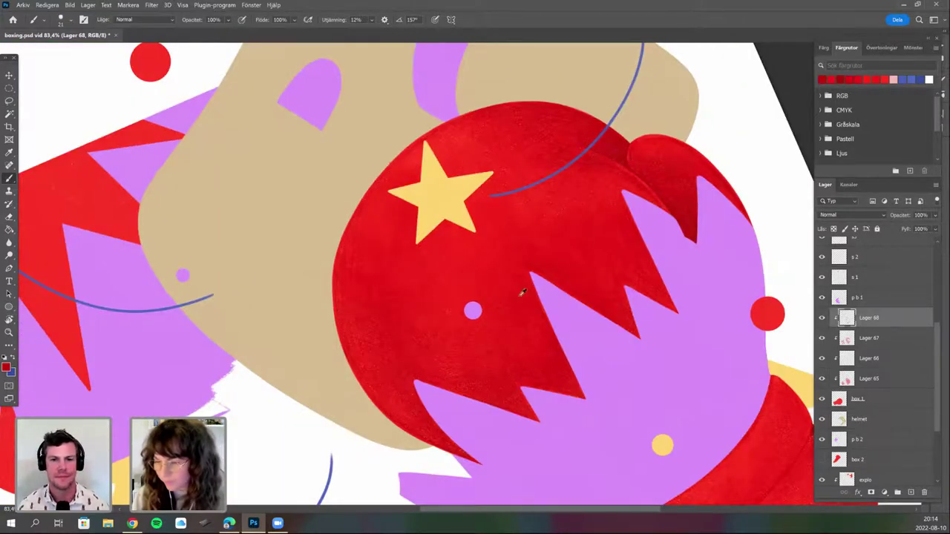
{"action": "scroll", "coordinate": [512, 306], "scroll_direction": "down", "scroll_amount": 2}
{"action": "key", "text": "r"}
{"action": "left_click_drag", "start_coordinate": [520, 334], "coordinate": [543, 260]}
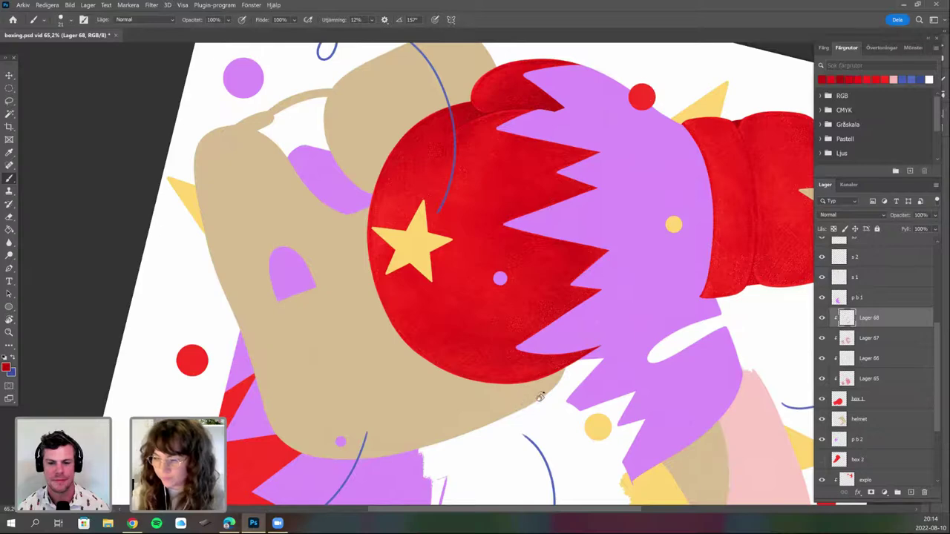
{"action": "scroll", "coordinate": [549, 205], "scroll_direction": "down", "scroll_amount": 2}
{"action": "key", "text": "r"}
{"action": "mouse_move", "coordinate": [472, 420]}
{"action": "left_mouse_down"}
{"action": "mouse_move", "coordinate": [495, 418]}
{"action": "mouse_move", "coordinate": [558, 315]}
{"action": "left_mouse_up"}
{"action": "scroll", "coordinate": [497, 389], "scroll_direction": "up", "scroll_amount": 2}
Sample the red just below the middle purple spike's tip and touch up the glove's surface around the star and purple dot.
{"action": "key", "text": "r"}
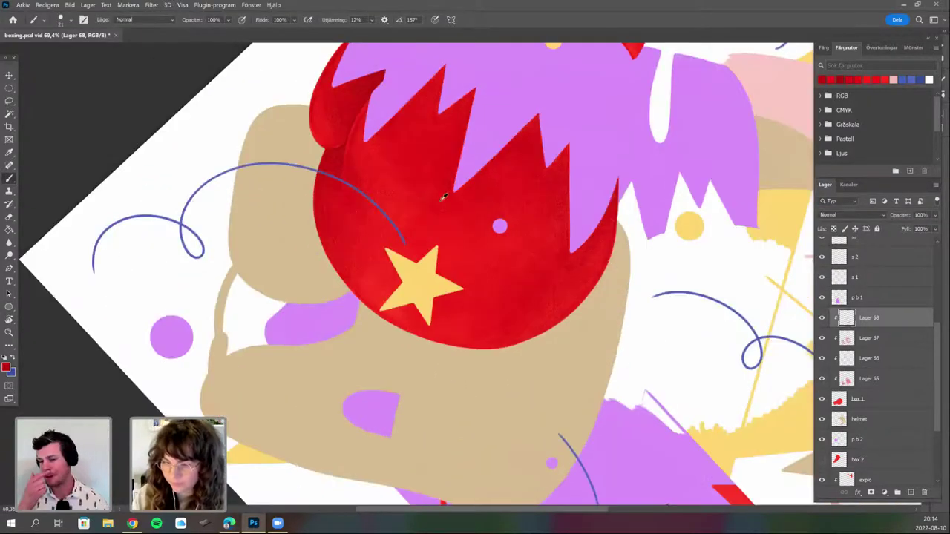
{"action": "scroll", "coordinate": [443, 204], "scroll_direction": "up", "scroll_amount": 2}
{"action": "left_click", "coordinate": [440, 208], "text": "alt"}
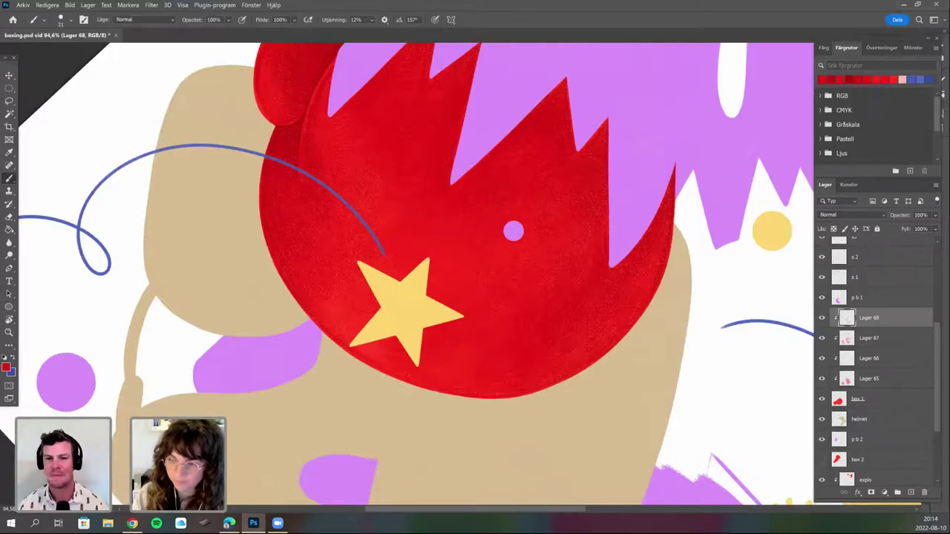
{"action": "key", "text": "r"}
{"action": "mouse_move", "coordinate": [384, 255]}
{"action": "left_mouse_down"}
{"action": "mouse_move", "coordinate": [460, 273]}
{"action": "mouse_move", "coordinate": [477, 259]}
{"action": "left_mouse_up"}
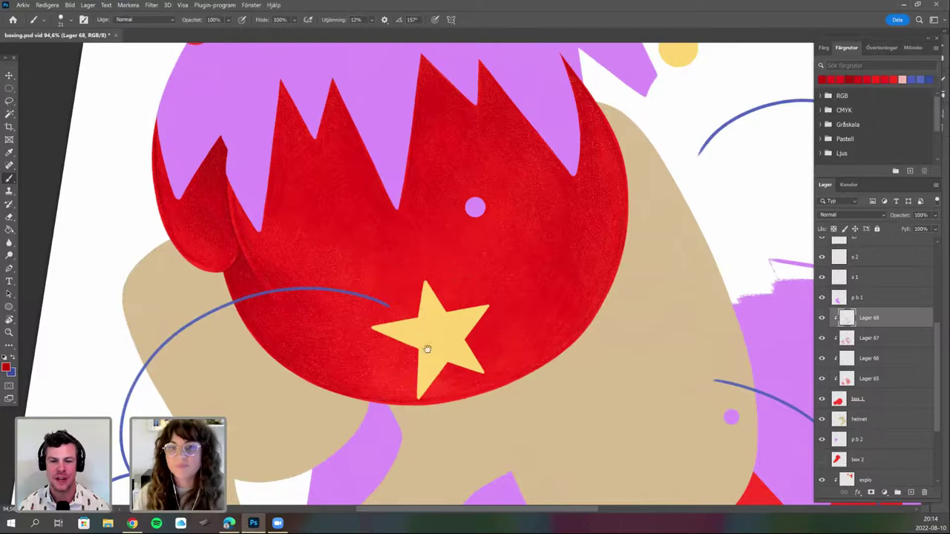
{"action": "left_click_drag", "start_coordinate": [434, 338], "coordinate": [440, 375]}
{"action": "scroll", "coordinate": [463, 375], "scroll_direction": "right", "scroll_amount": 1}
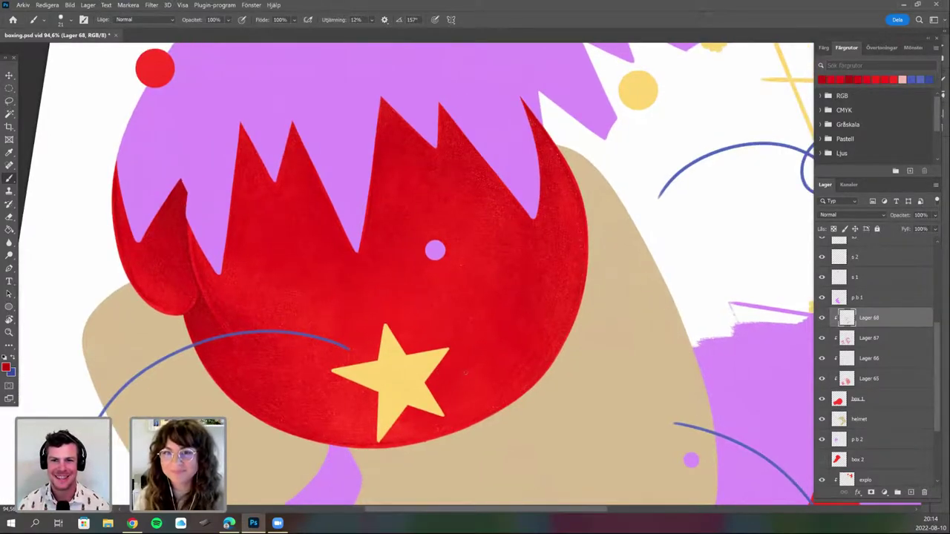
{"action": "scroll", "coordinate": [469, 369], "scroll_direction": "down", "scroll_amount": 1}
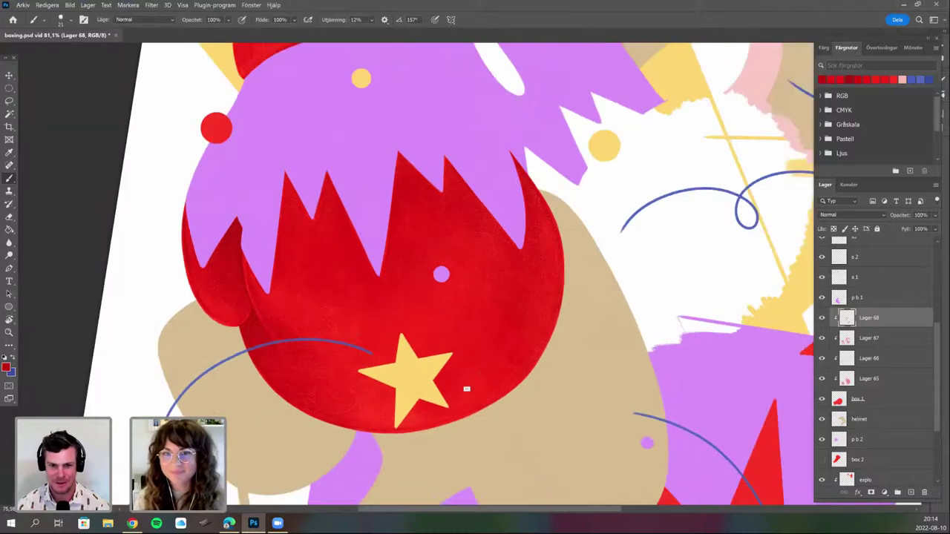
Examine the glove's brushed texture at different rotations and zoom levels.
{"action": "scroll", "coordinate": [464, 402], "scroll_direction": "down", "scroll_amount": 1}
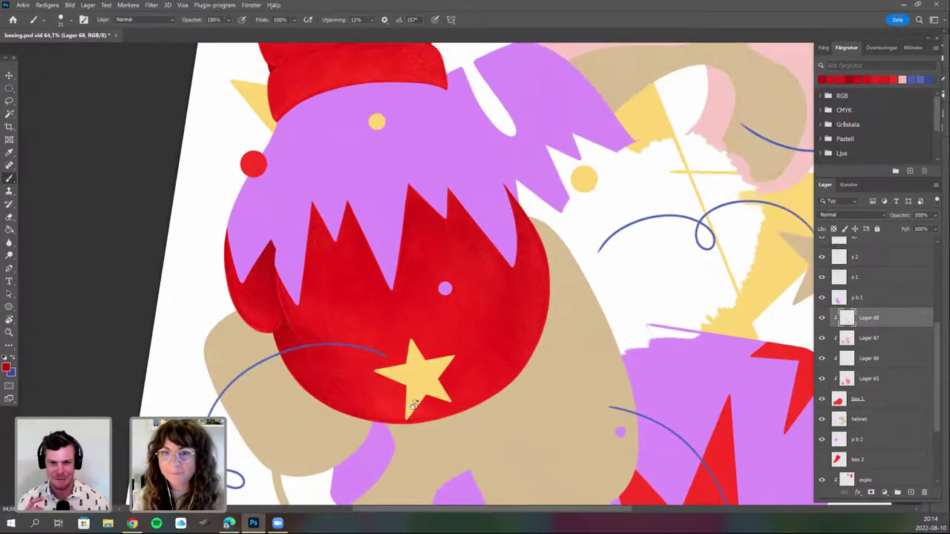
{"action": "key", "text": "r"}
{"action": "left_click_drag", "start_coordinate": [462, 401], "coordinate": [367, 400]}
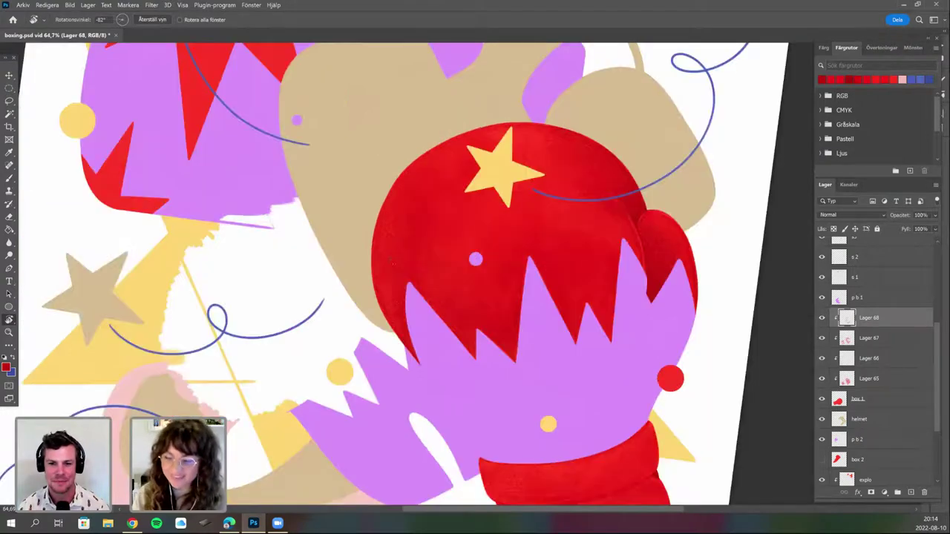
{"action": "left_click_drag", "start_coordinate": [393, 262], "coordinate": [403, 239]}
{"action": "key", "text": "b"}
{"action": "scroll", "coordinate": [390, 252], "scroll_direction": "up", "scroll_amount": 2}
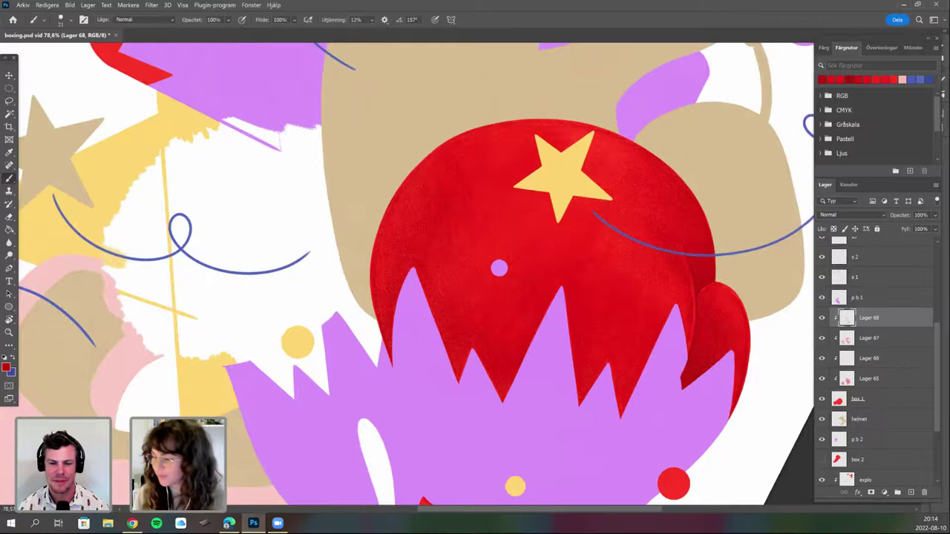
{"action": "left_click_drag", "start_coordinate": [429, 343], "coordinate": [396, 306]}
{"action": "scroll", "coordinate": [386, 312], "scroll_direction": "down", "scroll_amount": 3}
Compare the textured glove with the second glove by briefly showing the box 2 layer and hiding it again.
{"action": "left_click", "coordinate": [822, 460]}
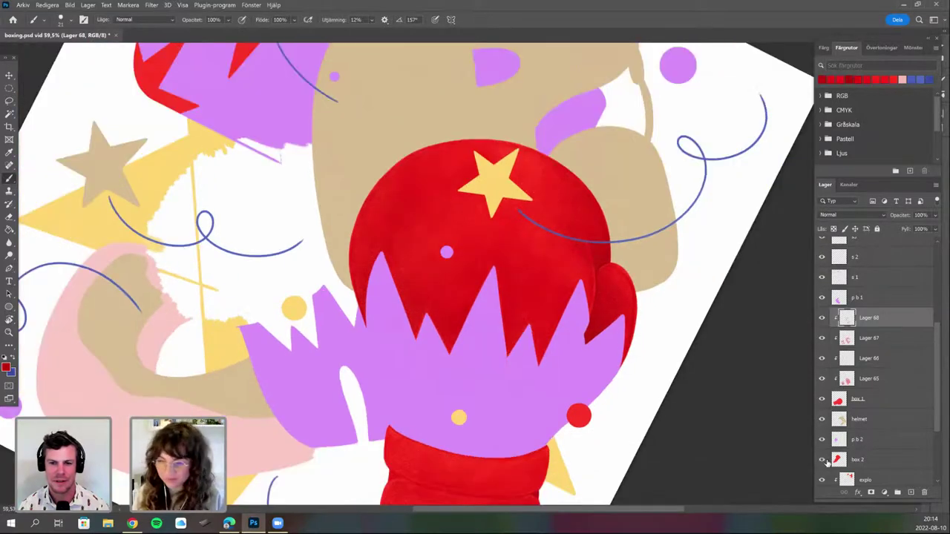
{"action": "left_click", "coordinate": [824, 459]}
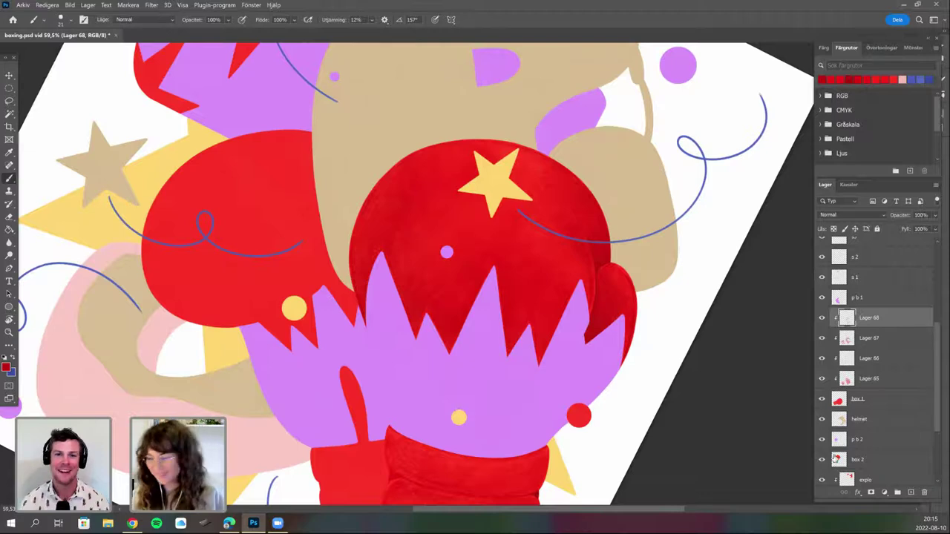
{"action": "left_click", "coordinate": [822, 461]}
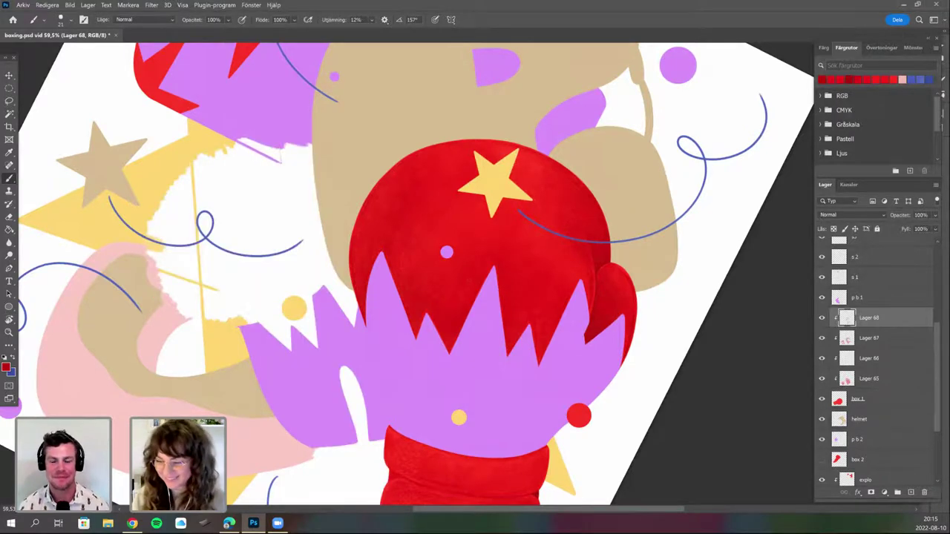
Brush a brighter red into the glove's textured surface around the purple dot.
{"action": "scroll", "coordinate": [498, 290], "scroll_direction": "up", "scroll_amount": 3}
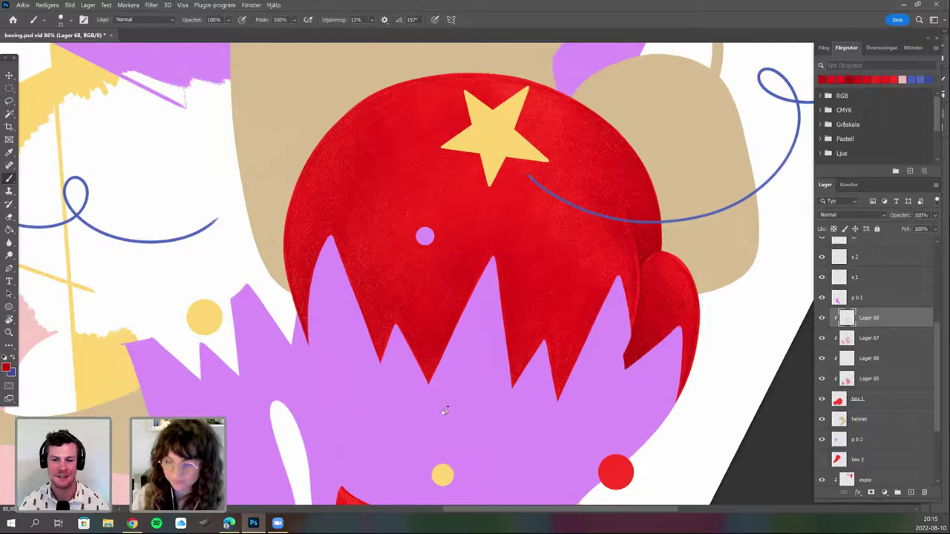
{"action": "key", "text": "r"}
{"action": "left_click_drag", "start_coordinate": [564, 312], "coordinate": [570, 272]}
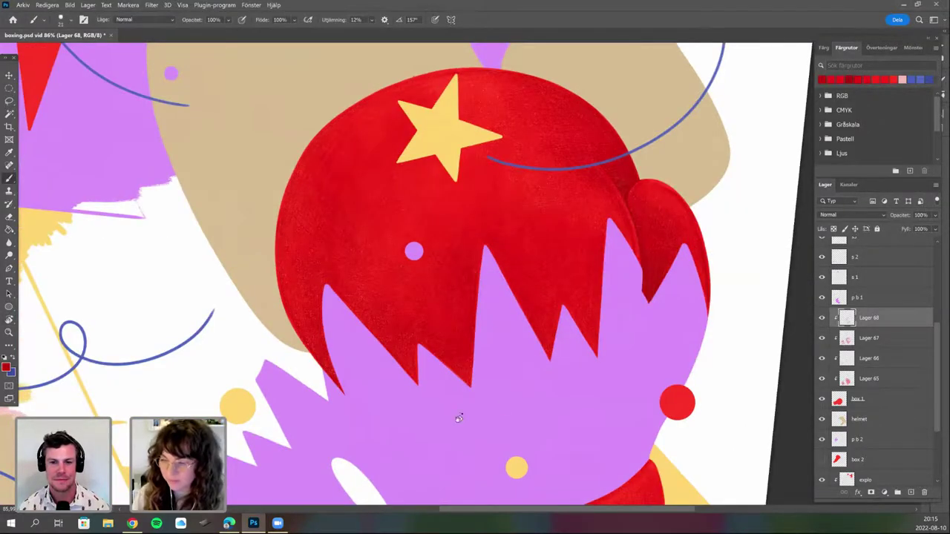
{"action": "key", "text": "r"}
{"action": "left_click_drag", "start_coordinate": [456, 415], "coordinate": [328, 414]}
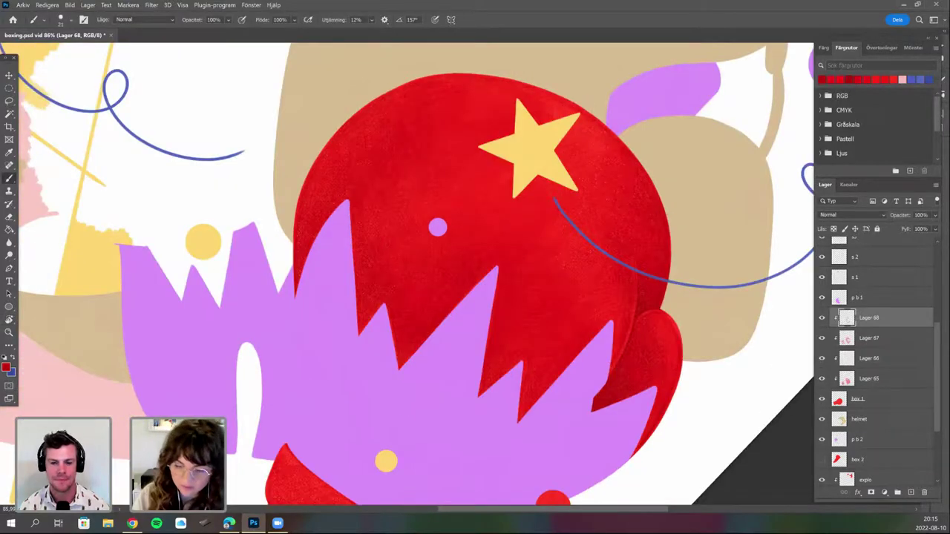
{"action": "left_click_drag", "start_coordinate": [438, 227], "coordinate": [402, 346]}
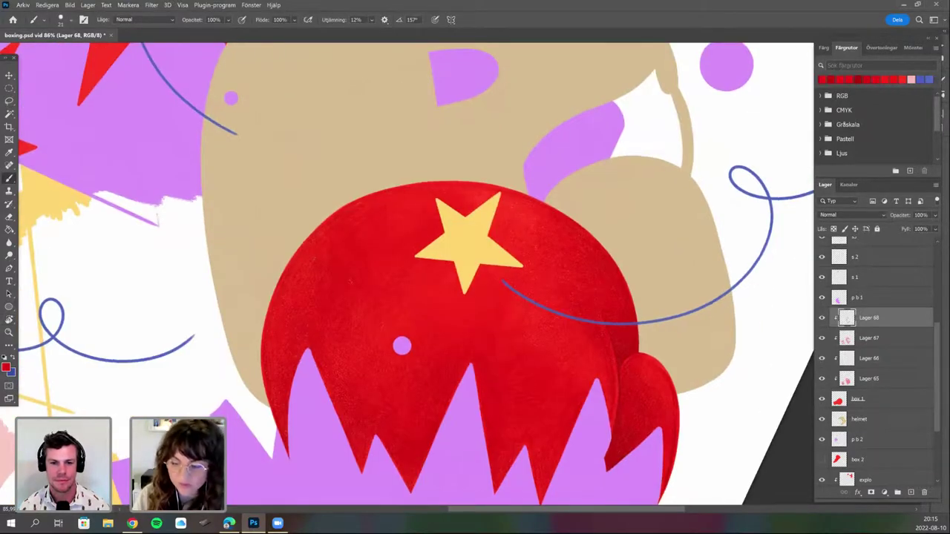
{"action": "key", "text": "r"}
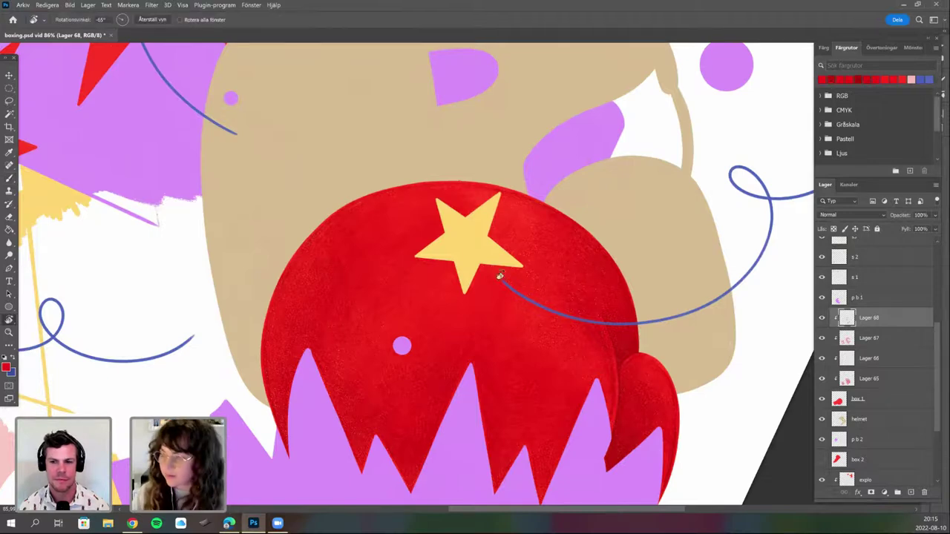
{"action": "left_click_drag", "start_coordinate": [488, 401], "coordinate": [551, 368]}
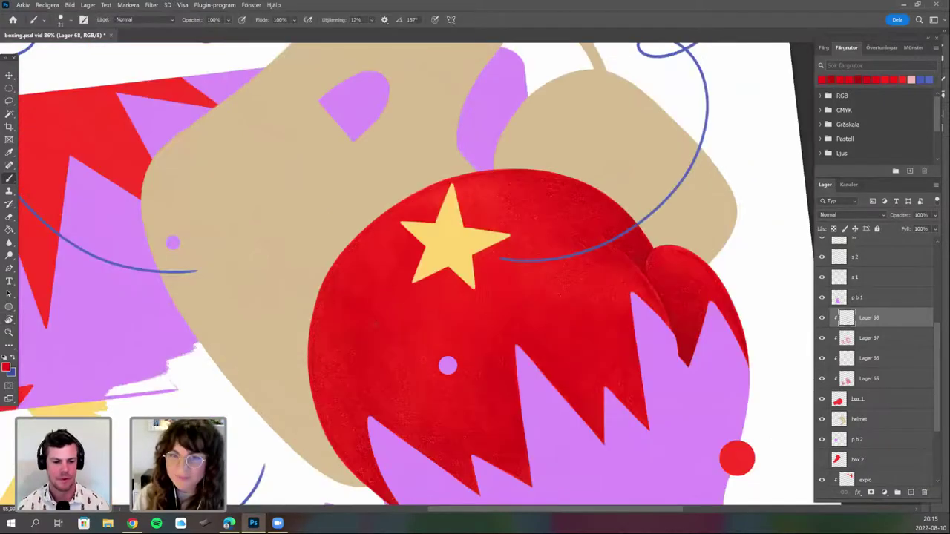
Sample a darker red from the glove and blend it into the texture beside the purple spikes.
{"action": "key", "text": "r"}
{"action": "mouse_move", "coordinate": [367, 308]}
{"action": "left_mouse_down"}
{"action": "mouse_move", "coordinate": [368, 410]}
{"action": "mouse_move", "coordinate": [441, 428]}
{"action": "left_mouse_up"}
{"action": "left_click", "coordinate": [405, 419], "text": "alt"}
{"action": "key", "text": "r"}
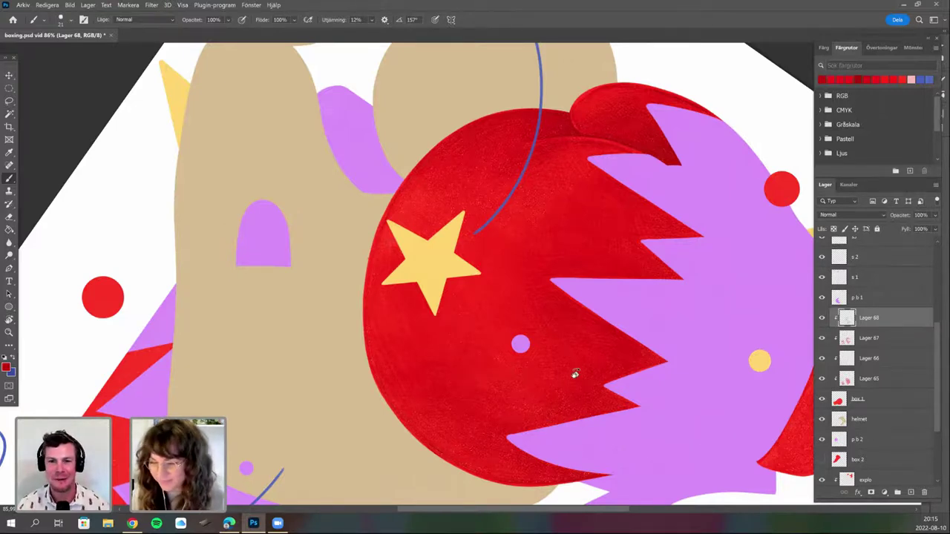
{"action": "key", "text": "r"}
{"action": "left_click_drag", "start_coordinate": [417, 289], "coordinate": [421, 376]}
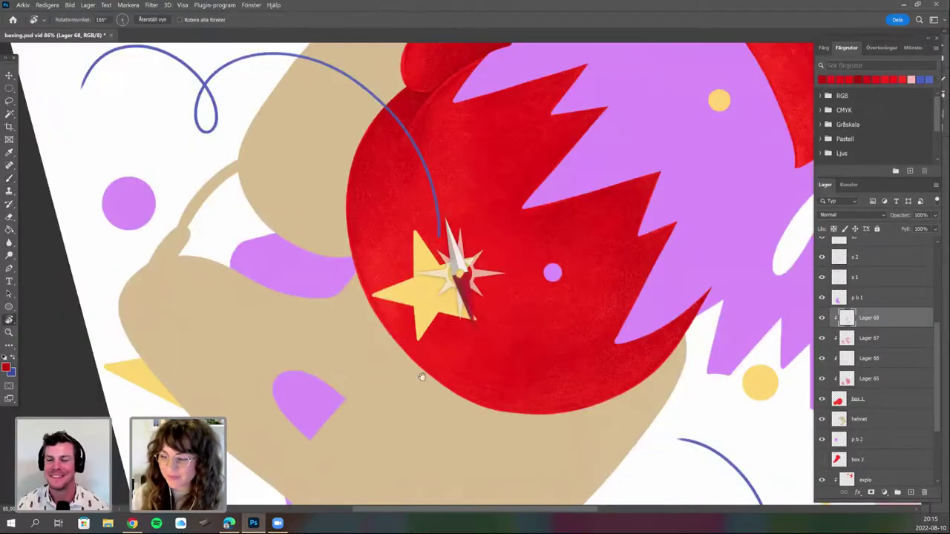
{"action": "key", "text": "space"}
{"action": "left_click_drag", "start_coordinate": [483, 201], "coordinate": [347, 346]}
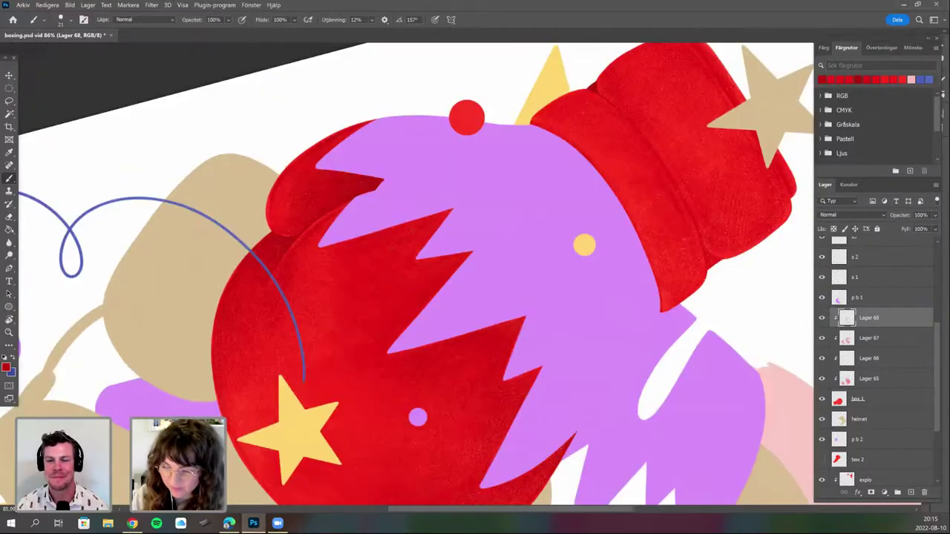
{"action": "key", "text": "r"}
{"action": "left_click_drag", "start_coordinate": [446, 371], "coordinate": [480, 369]}
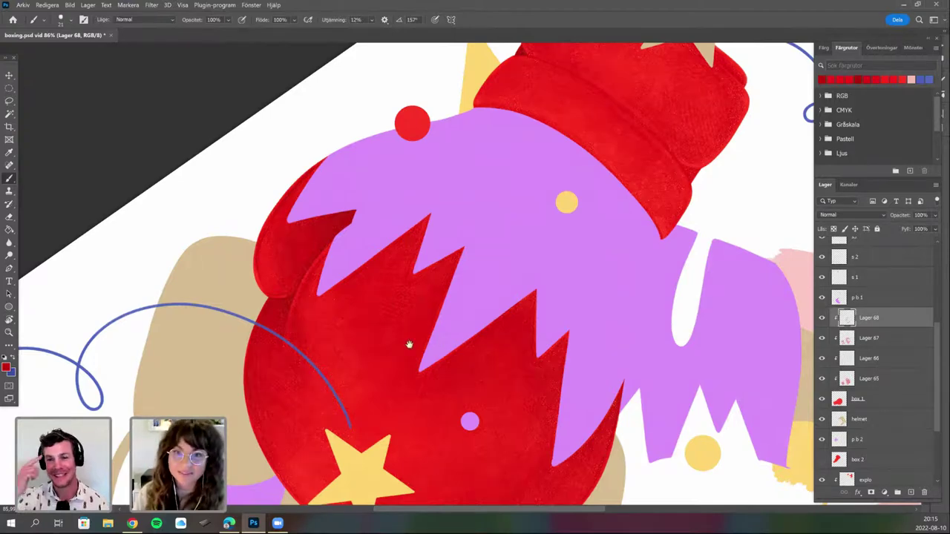
Check the glove's surface between the purple spikes and the yellow star, and undo the last brush stroke.
{"action": "key", "text": "space"}
{"action": "left_click_drag", "start_coordinate": [418, 418], "coordinate": [412, 370]}
{"action": "key", "text": "r"}
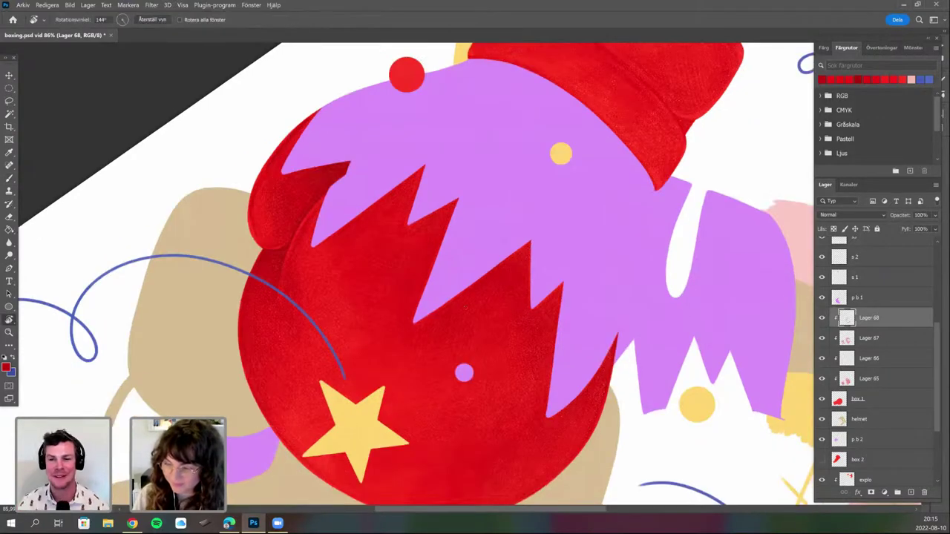
{"action": "left_click_drag", "start_coordinate": [521, 348], "coordinate": [548, 316]}
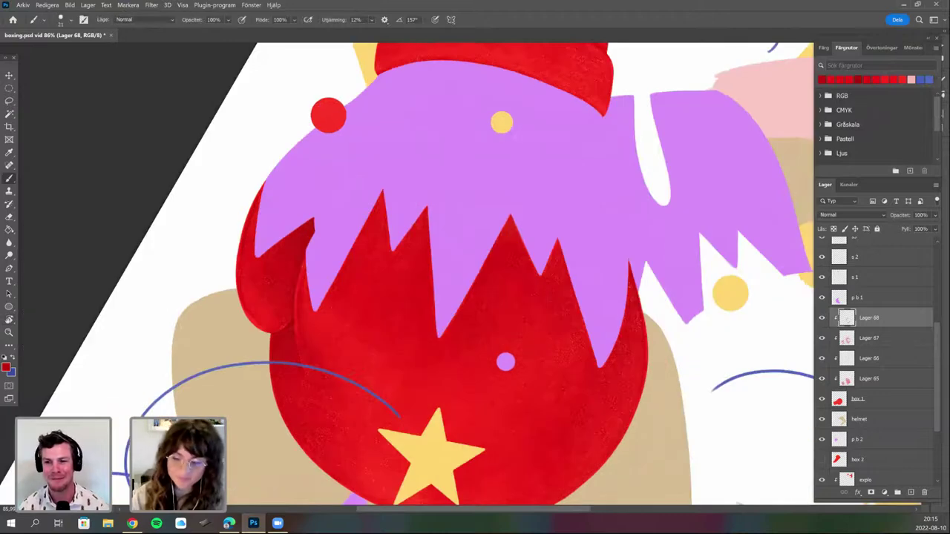
{"action": "key", "text": "space"}
{"action": "left_click_drag", "start_coordinate": [520, 349], "coordinate": [527, 278]}
{"action": "key", "text": "ctrl+z"}
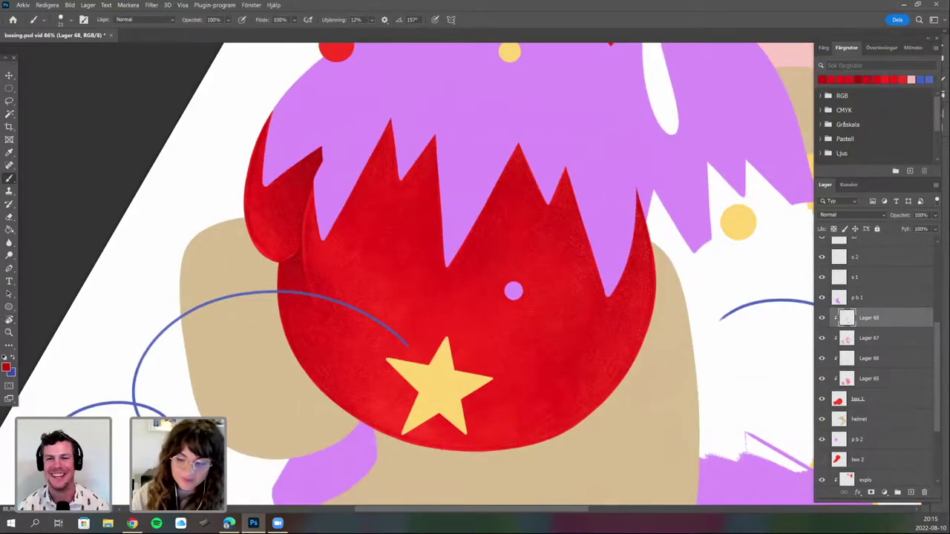
Inspect the glove's shading and texture around the star, thumb and spikes from several rotations, close up and from afar.
{"action": "key", "text": "r"}
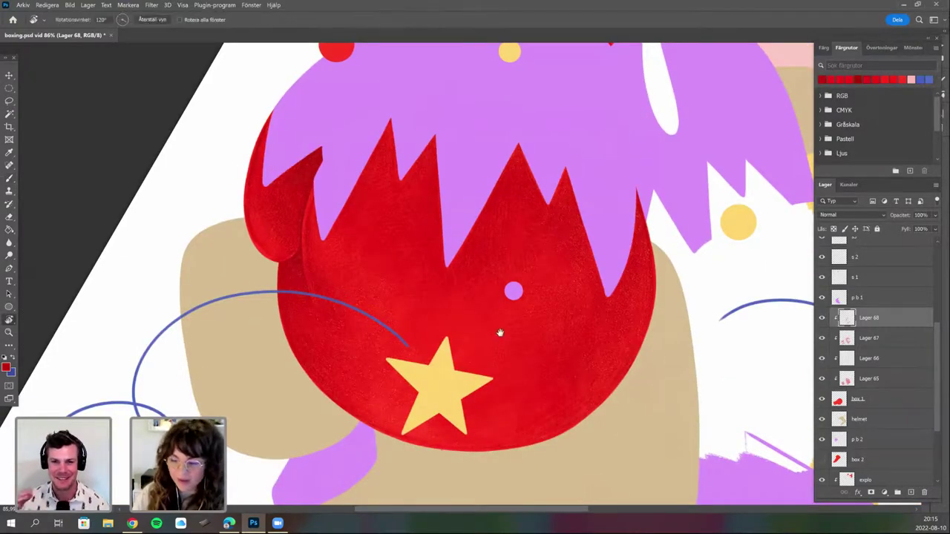
{"action": "mouse_move", "coordinate": [501, 333]}
{"action": "left_mouse_down"}
{"action": "mouse_move", "coordinate": [470, 409]}
{"action": "mouse_move", "coordinate": [520, 393]}
{"action": "left_mouse_up"}
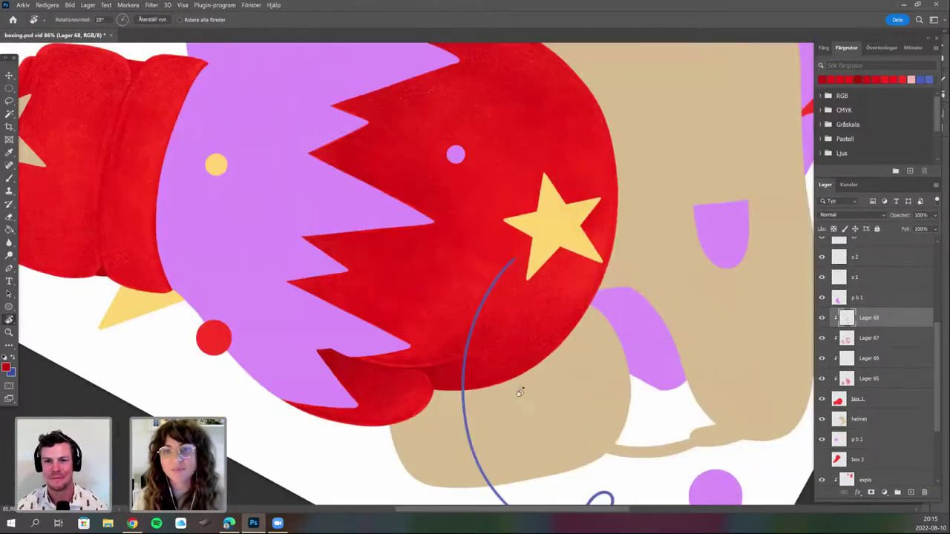
{"action": "left_click_drag", "start_coordinate": [464, 416], "coordinate": [524, 396]}
{"action": "key", "text": "b"}
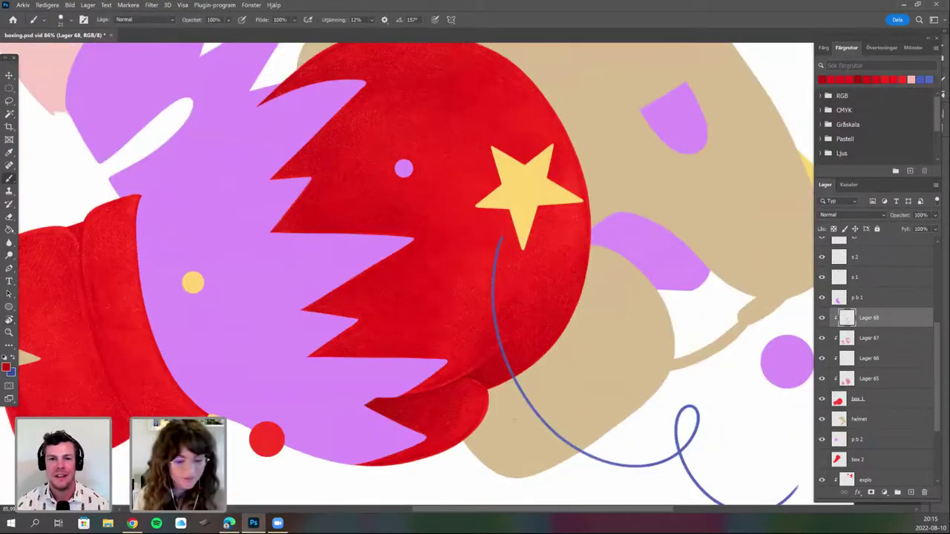
{"action": "left_click_drag", "start_coordinate": [564, 422], "coordinate": [599, 400]}
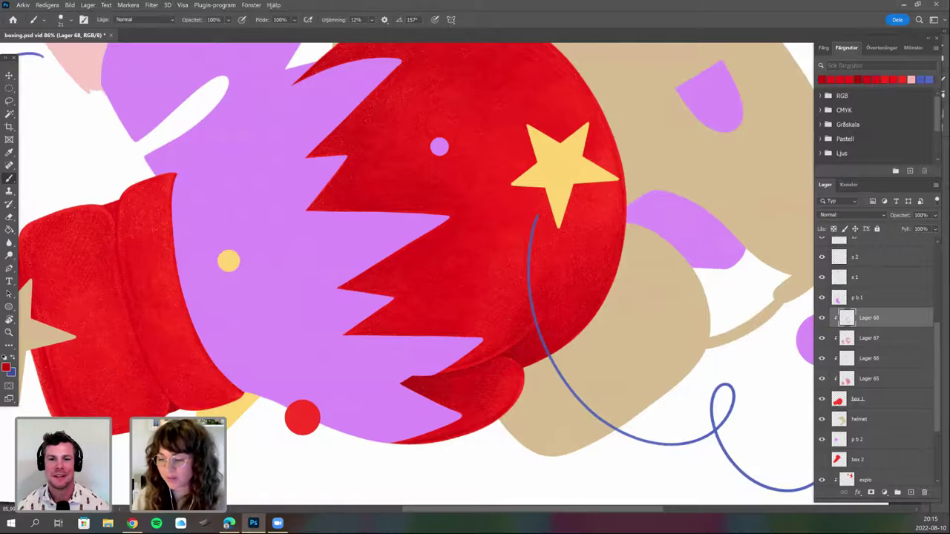
{"action": "left_click_drag", "start_coordinate": [456, 421], "coordinate": [525, 403]}
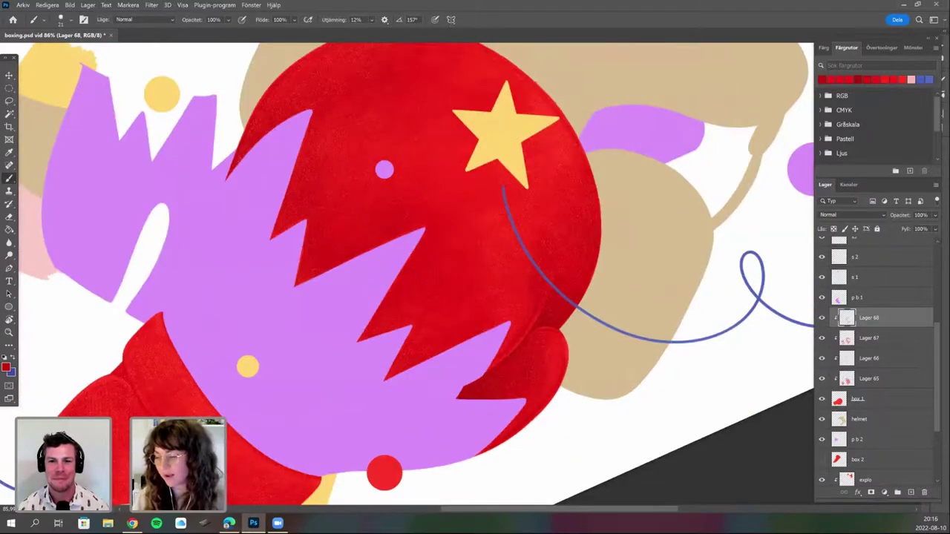
{"action": "key", "text": "r"}
{"action": "left_click_drag", "start_coordinate": [478, 470], "coordinate": [558, 446]}
{"action": "key", "text": "b"}
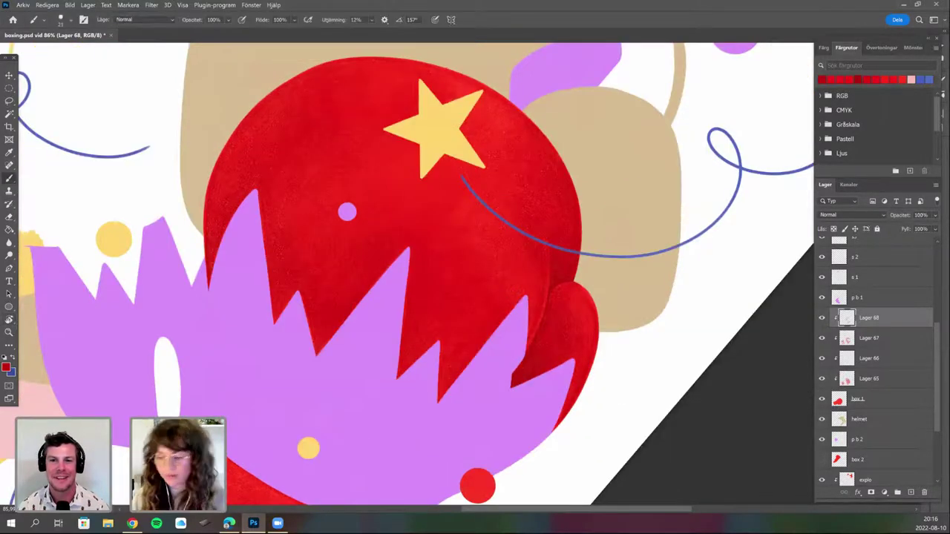
{"action": "key", "text": "r"}
{"action": "left_click_drag", "start_coordinate": [476, 445], "coordinate": [538, 427]}
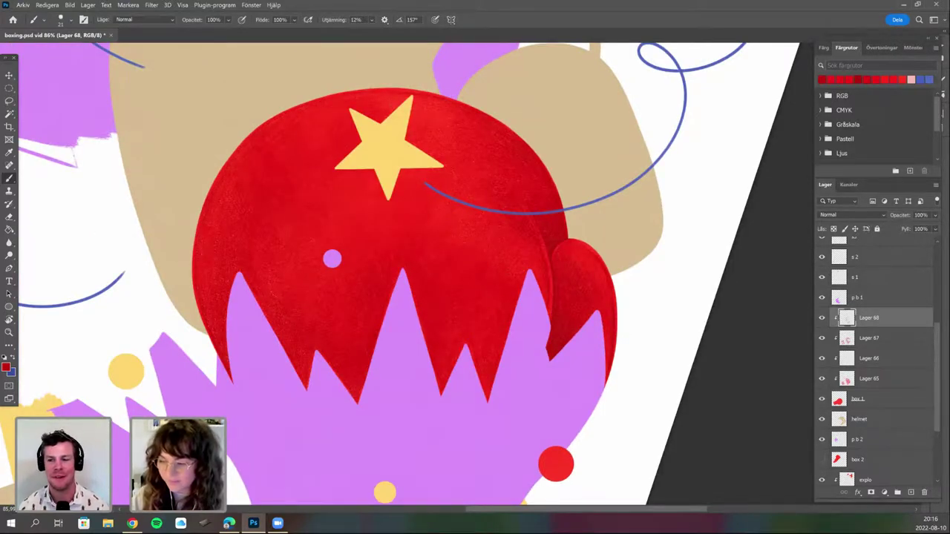
{"action": "key", "text": "r"}
{"action": "left_click_drag", "start_coordinate": [512, 250], "coordinate": [517, 280]}
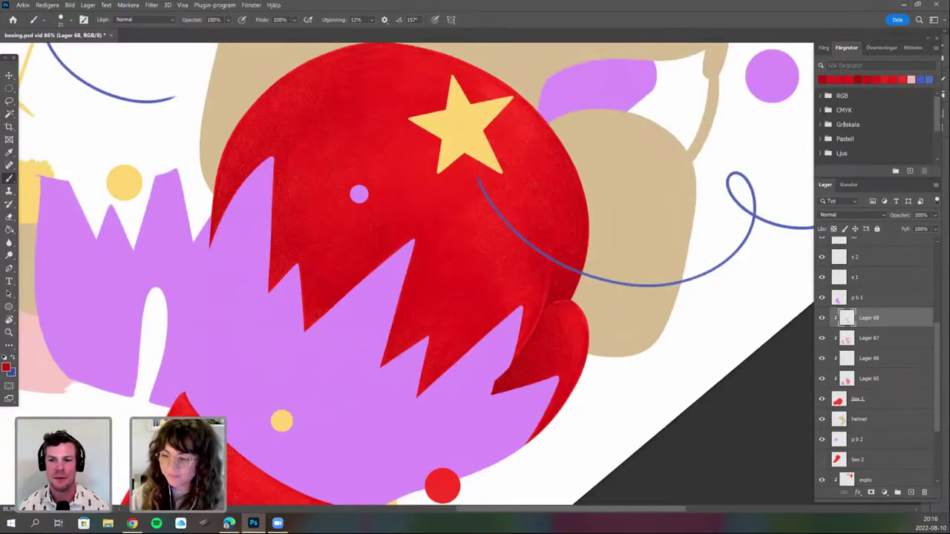
{"action": "scroll", "coordinate": [566, 271], "scroll_direction": "down", "scroll_amount": 2}
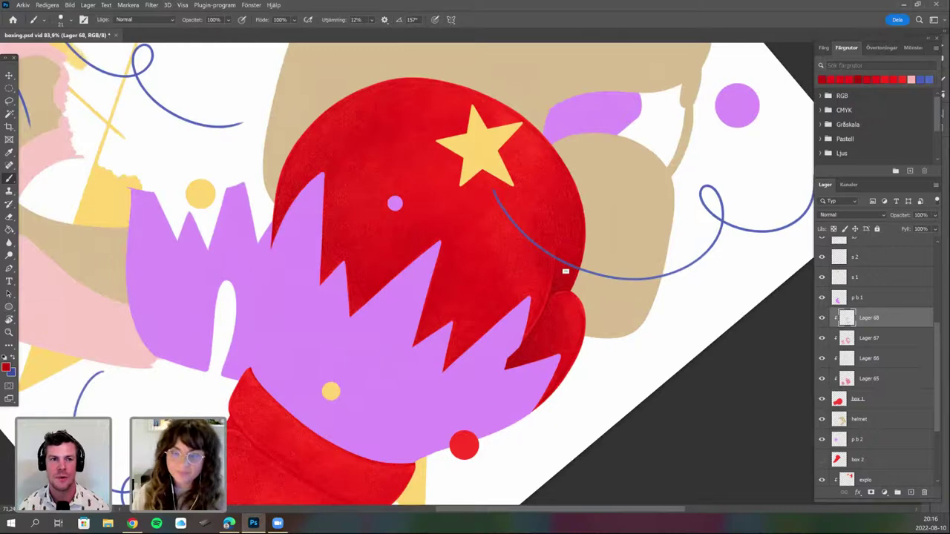
{"action": "key", "text": "r"}
{"action": "left_click_drag", "start_coordinate": [353, 300], "coordinate": [482, 379]}
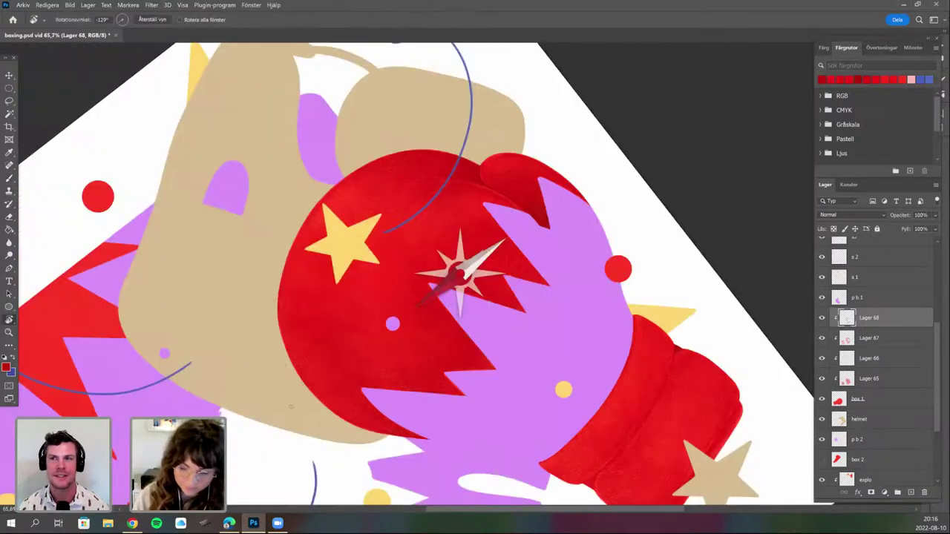
{"action": "left_click_drag", "start_coordinate": [291, 407], "coordinate": [330, 445]}
{"action": "scroll", "coordinate": [340, 300], "scroll_direction": "up", "scroll_amount": 3}
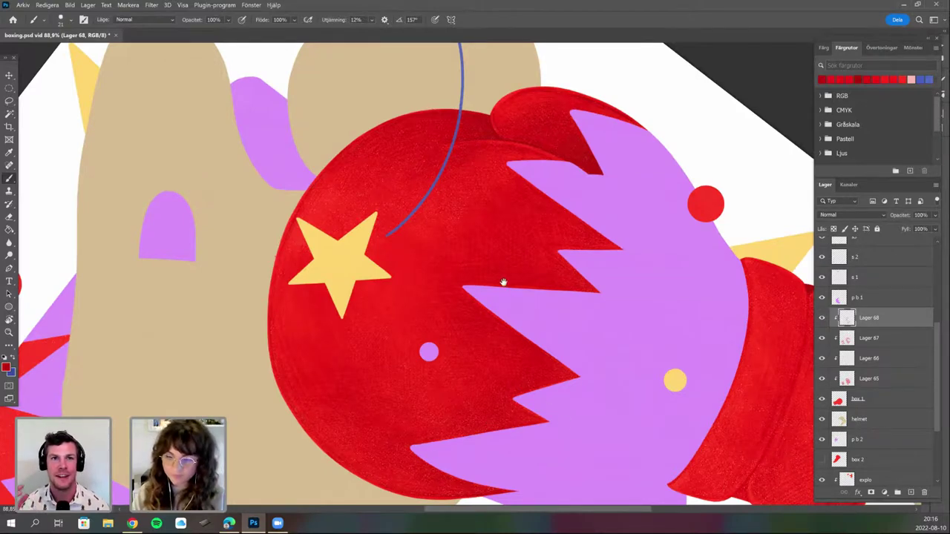
Switch to a large textured brush at 338 px and choose a red foreground colour for the glove.
{"action": "left_click_drag", "start_coordinate": [619, 223], "coordinate": [623, 317]}
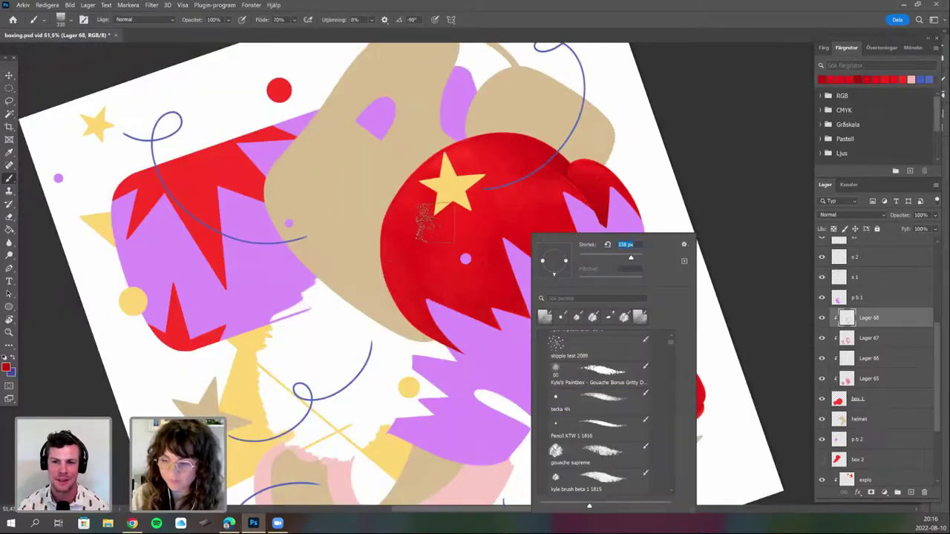
{"action": "left_click", "coordinate": [424, 222]}
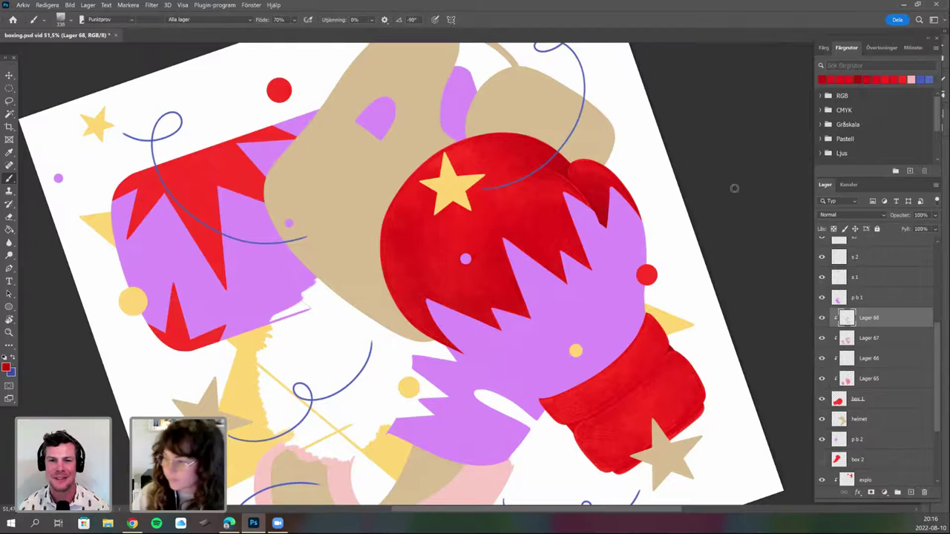
{"action": "key", "text": "n"}
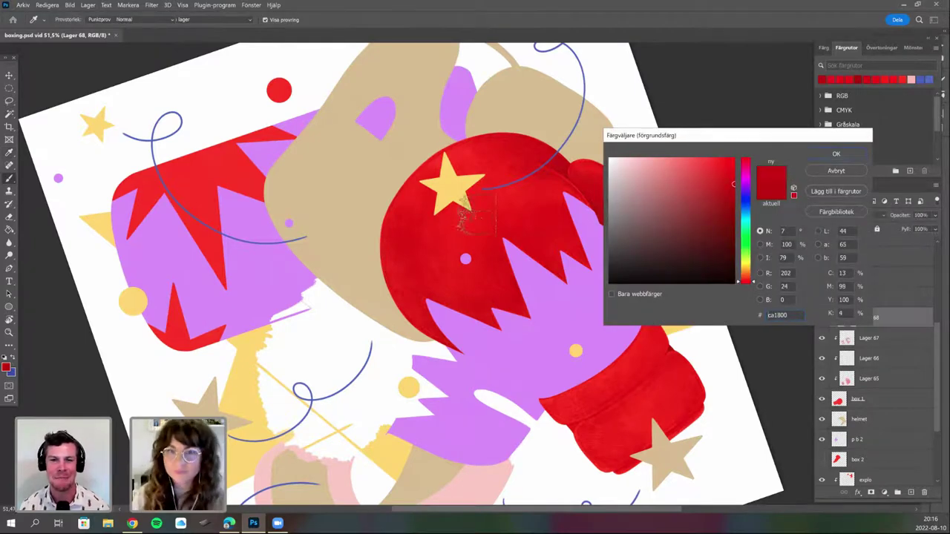
{"action": "key", "text": "Return"}
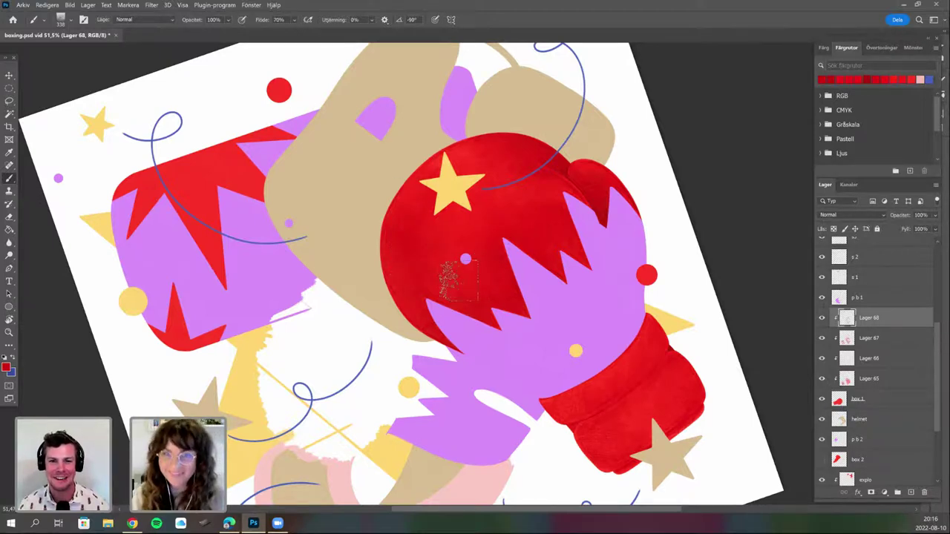
{"action": "left_click_drag", "start_coordinate": [479, 275], "coordinate": [449, 304]}
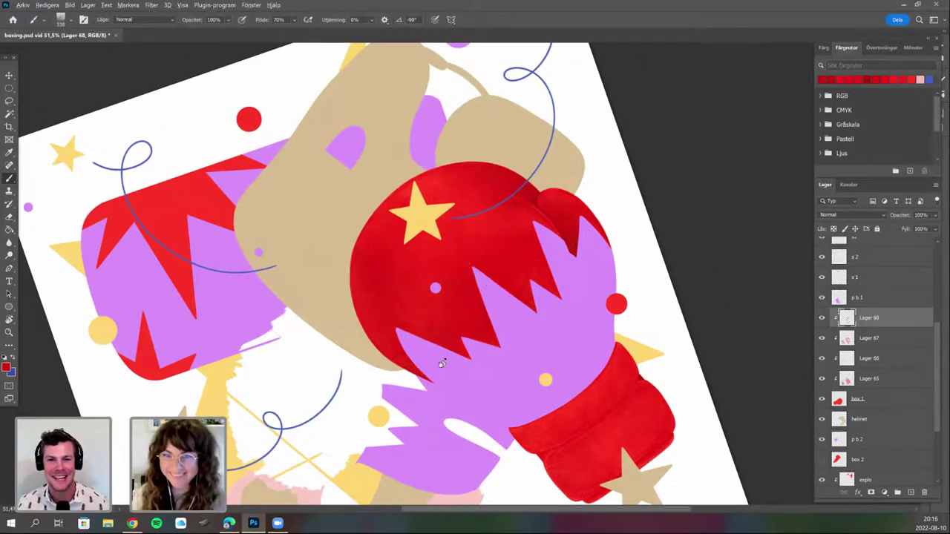
Choose the tecka 4h brush and set its size to 21 px for fine details on the glove's cuff.
{"action": "scroll", "coordinate": [464, 272], "scroll_direction": "up", "scroll_amount": 2}
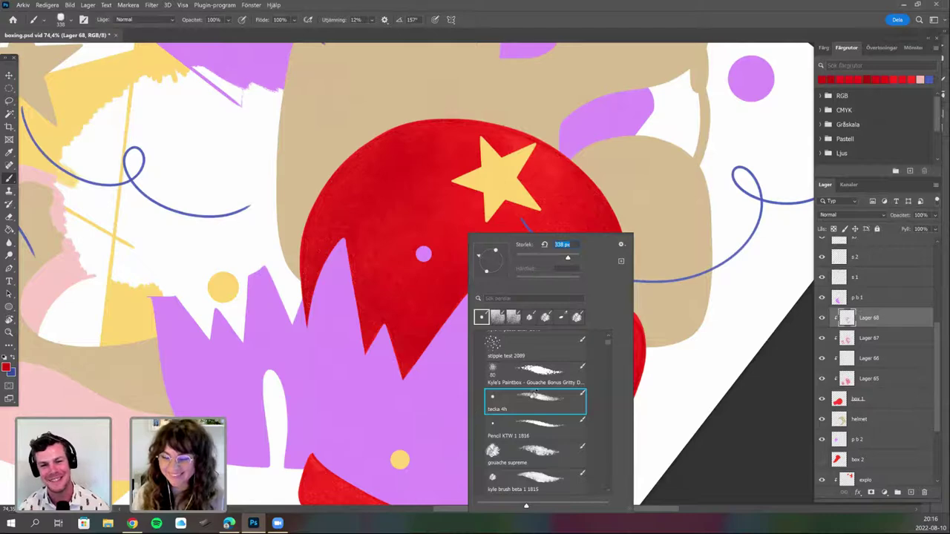
{"action": "left_click_drag", "start_coordinate": [469, 398], "coordinate": [449, 322]}
{"action": "scroll", "coordinate": [449, 322], "scroll_direction": "up", "scroll_amount": 3}
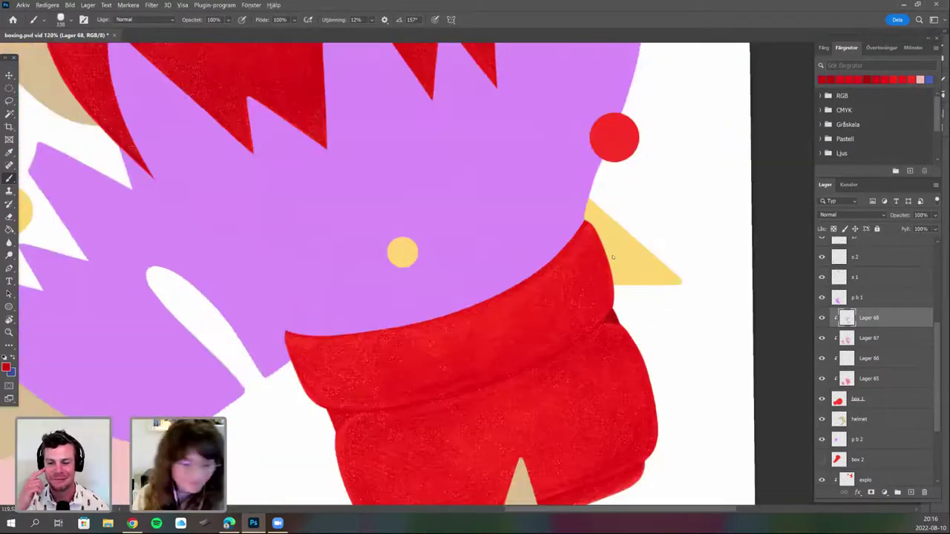
{"action": "scroll", "coordinate": [623, 254], "scroll_direction": "down", "scroll_amount": 1}
{"action": "right_click", "coordinate": [623, 252]}
{"action": "type", "text": "21"}
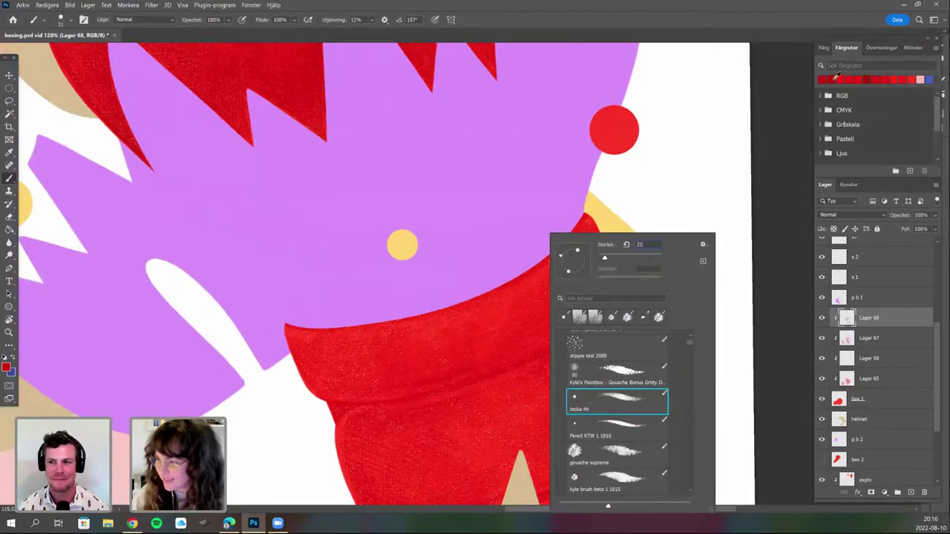
{"action": "key", "text": "Return"}
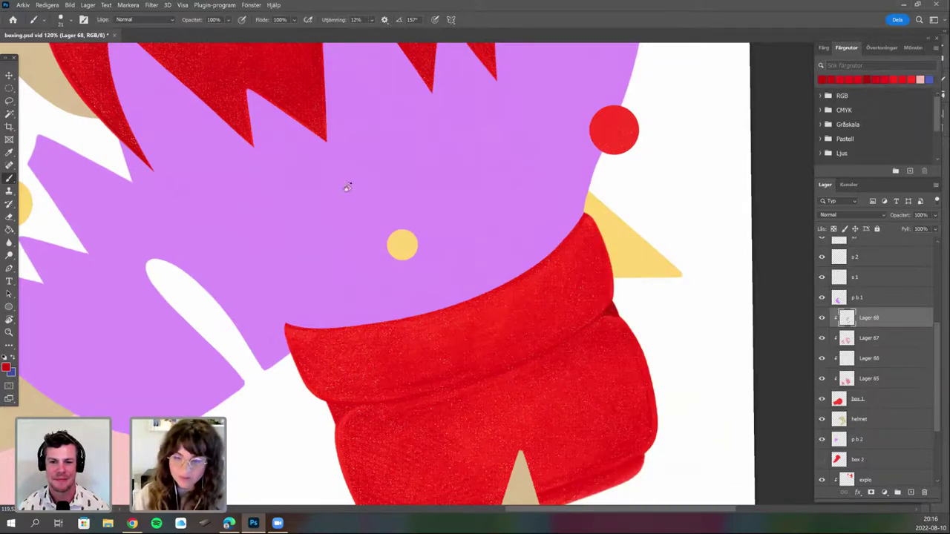
Turn the canvas to suit the glove's cuff and pick a red foreground colour for its fine edge details.
{"action": "key", "text": "r"}
{"action": "left_click_drag", "start_coordinate": [347, 187], "coordinate": [361, 172]}
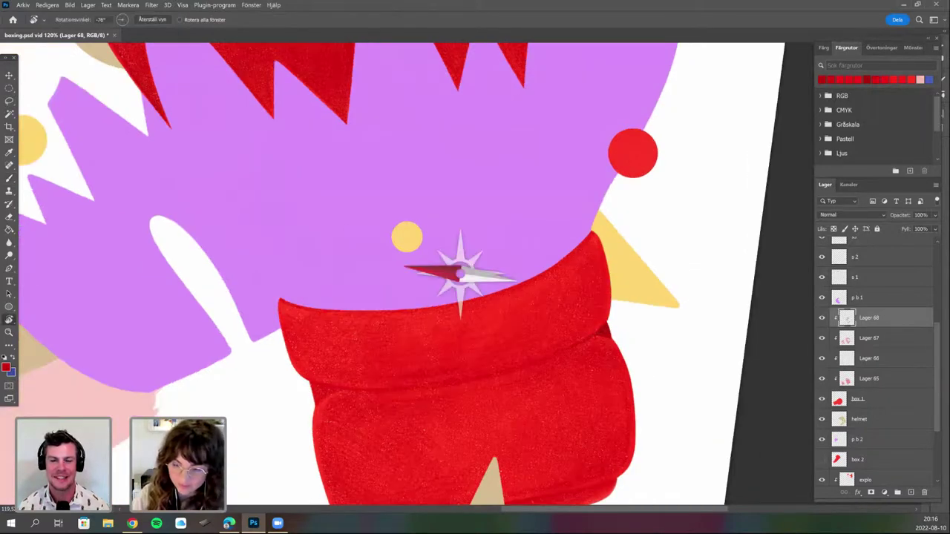
{"action": "left_click_drag", "start_coordinate": [394, 391], "coordinate": [343, 208]}
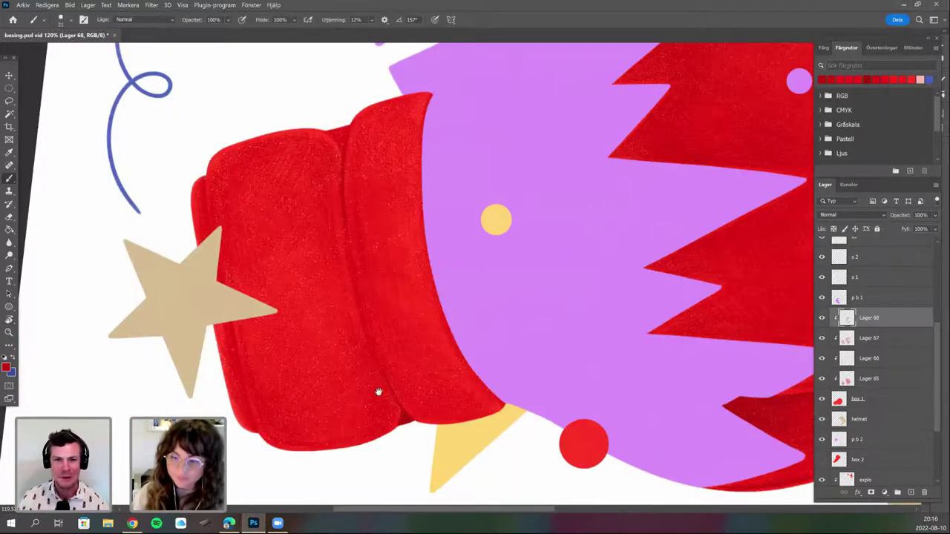
{"action": "left_click_drag", "start_coordinate": [387, 347], "coordinate": [370, 418]}
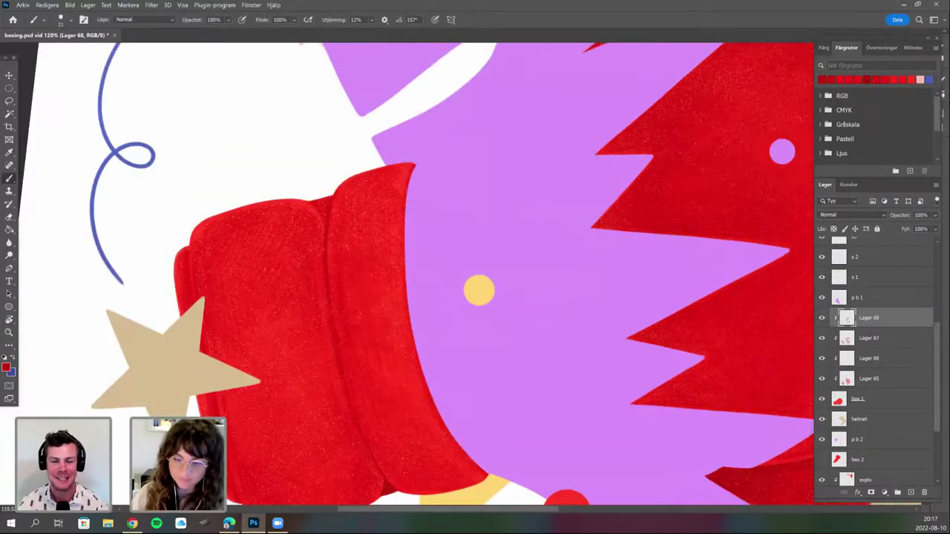
{"action": "key", "text": "r"}
{"action": "left_click_drag", "start_coordinate": [342, 334], "coordinate": [364, 369]}
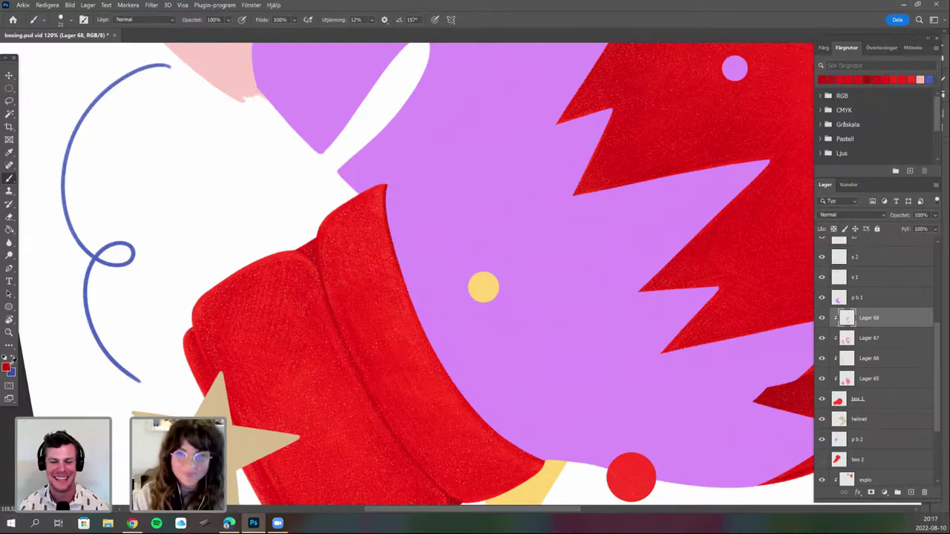
{"action": "left_click", "coordinate": [6, 366]}
{"action": "left_click", "coordinate": [836, 154]}
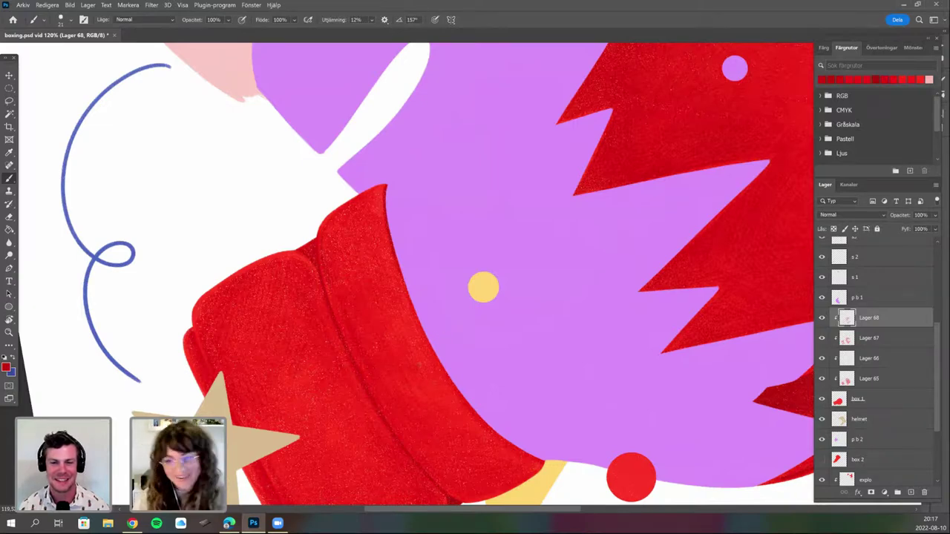
Compare the shading of the whole glove, its spikes and its cuff from afar and close up.
{"action": "scroll", "coordinate": [300, 286], "scroll_direction": "down", "scroll_amount": 3}
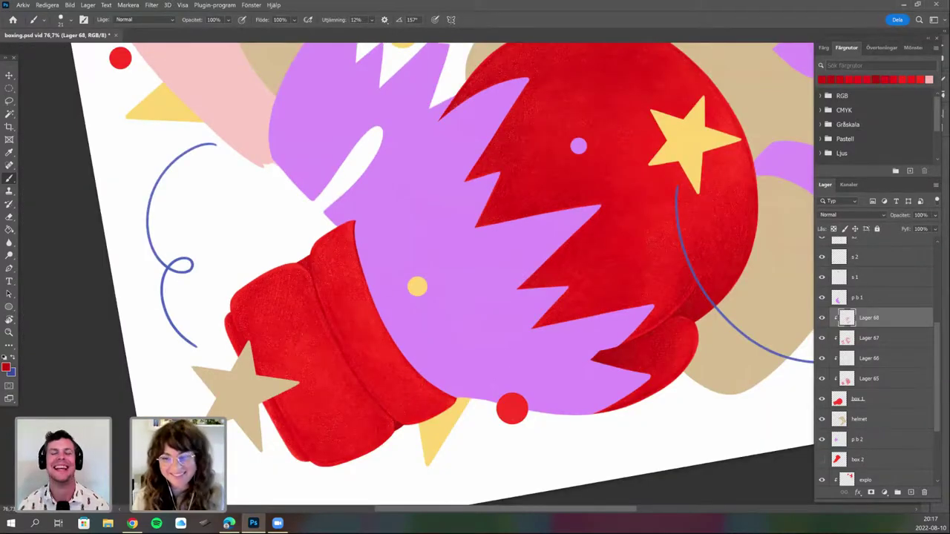
{"action": "key", "text": "r"}
{"action": "mouse_move", "coordinate": [581, 324]}
{"action": "left_mouse_down"}
{"action": "mouse_move", "coordinate": [513, 344]}
{"action": "mouse_move", "coordinate": [530, 242]}
{"action": "left_mouse_up"}
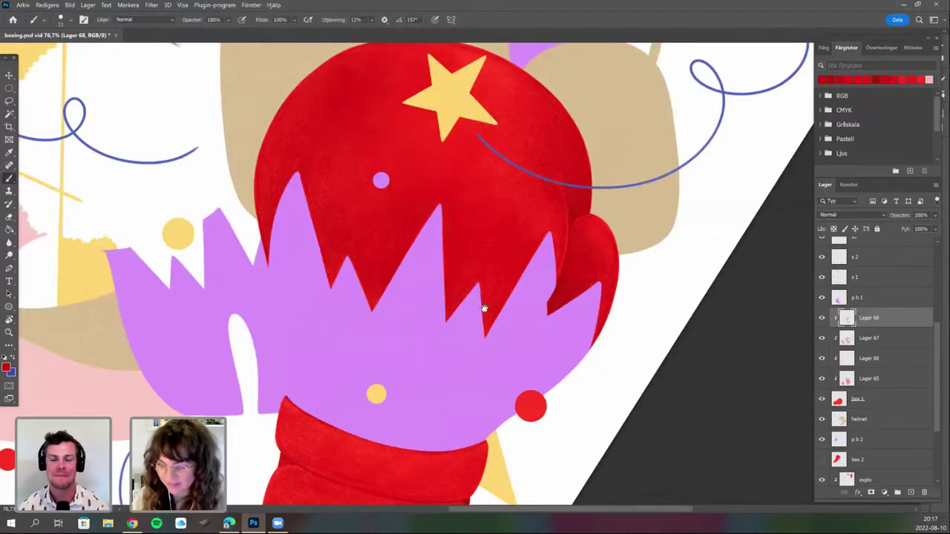
{"action": "scroll", "coordinate": [508, 235], "scroll_direction": "up", "scroll_amount": 2}
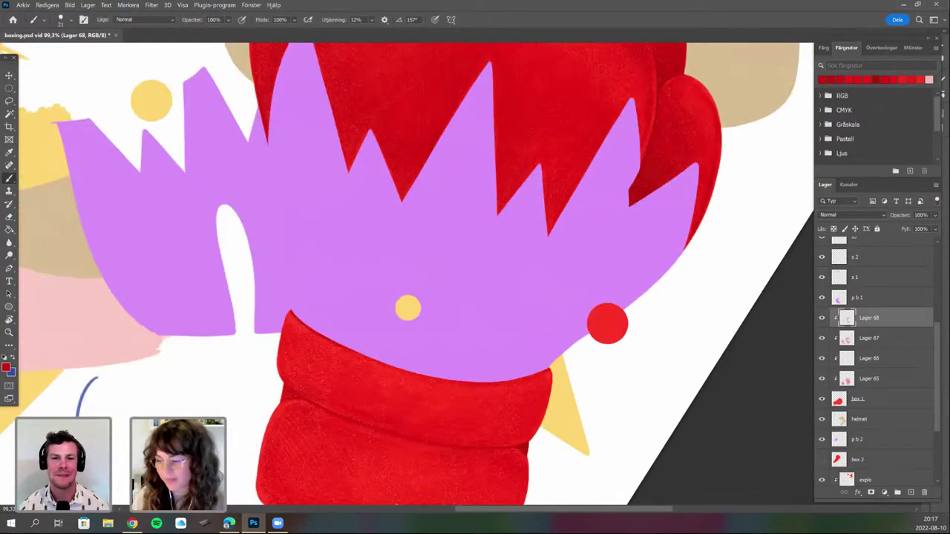
{"action": "scroll", "coordinate": [537, 373], "scroll_direction": "down", "scroll_amount": 3}
{"action": "scroll", "coordinate": [579, 243], "scroll_direction": "up", "scroll_amount": 1}
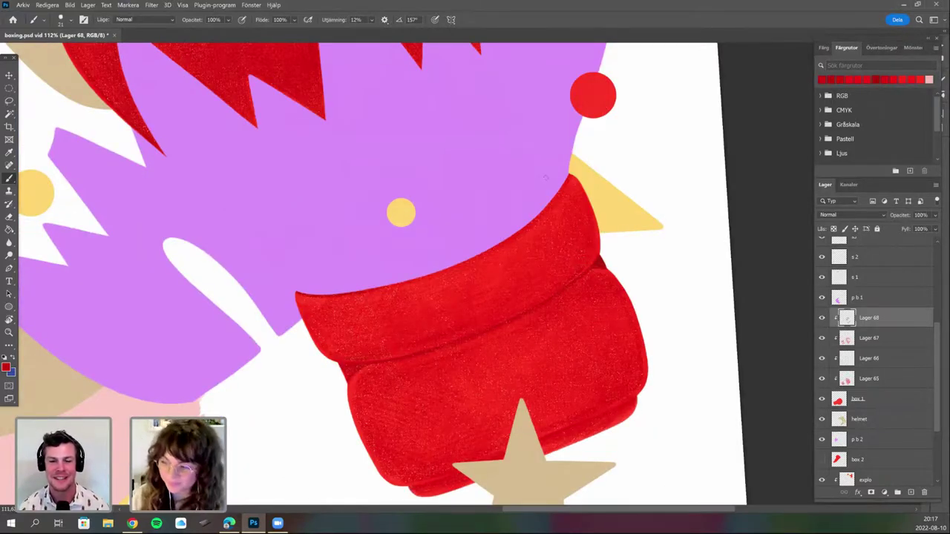
{"action": "scroll", "coordinate": [460, 273], "scroll_direction": "up", "scroll_amount": 2}
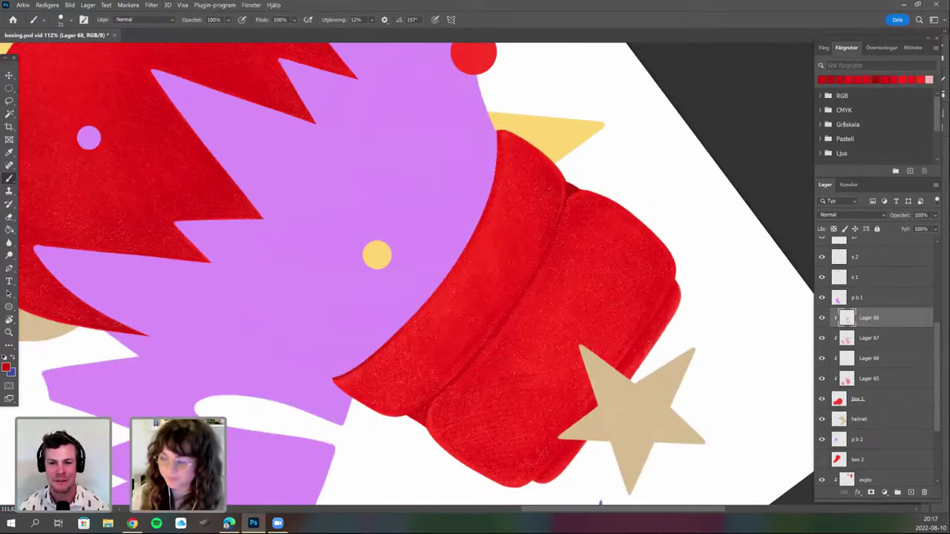
{"action": "mouse_move", "coordinate": [596, 169]}
{"action": "left_mouse_down"}
{"action": "mouse_move", "coordinate": [608, 356]}
{"action": "mouse_move", "coordinate": [629, 298]}
{"action": "left_mouse_up"}
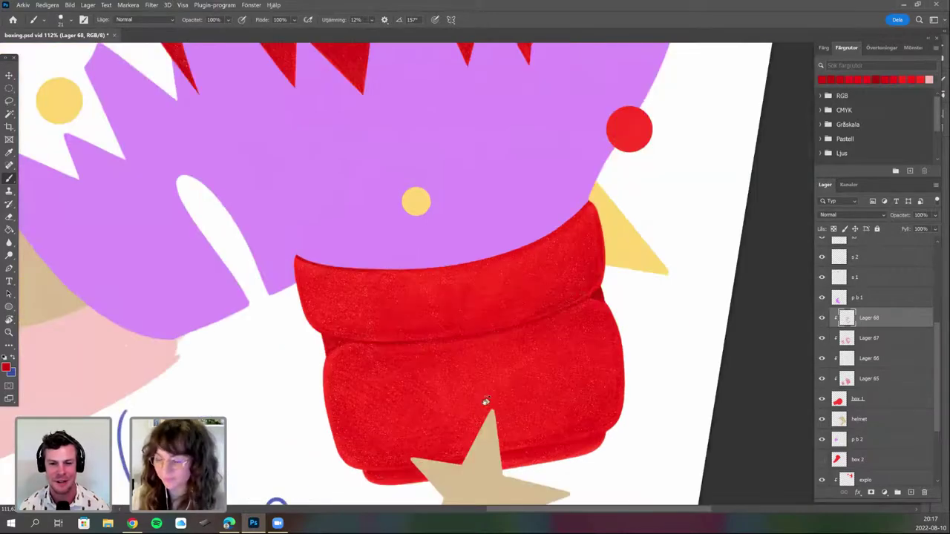
Examine the cuff's outer edges and the fold between its two bands from several canvas rotations.
{"action": "key", "text": "r"}
{"action": "left_click_drag", "start_coordinate": [475, 134], "coordinate": [405, 145]}
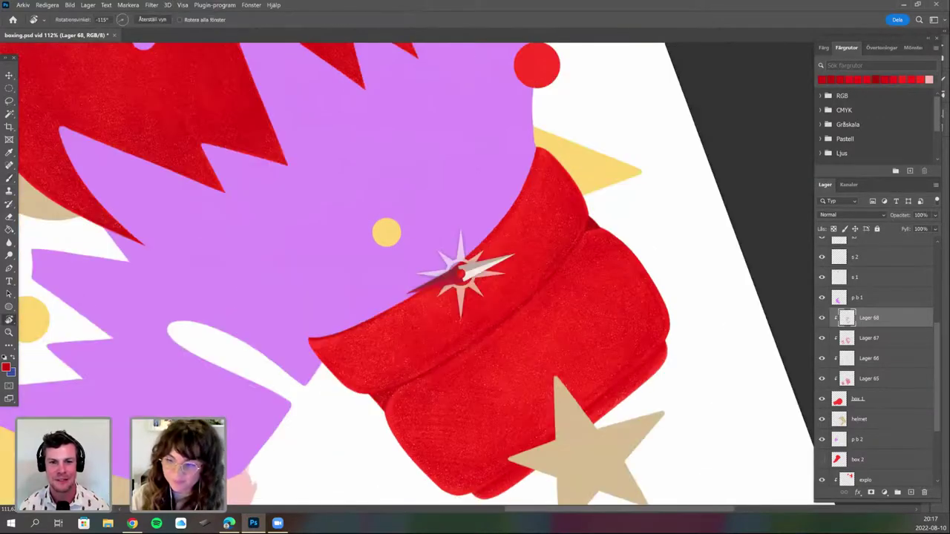
{"action": "left_click_drag", "start_coordinate": [625, 400], "coordinate": [664, 314]}
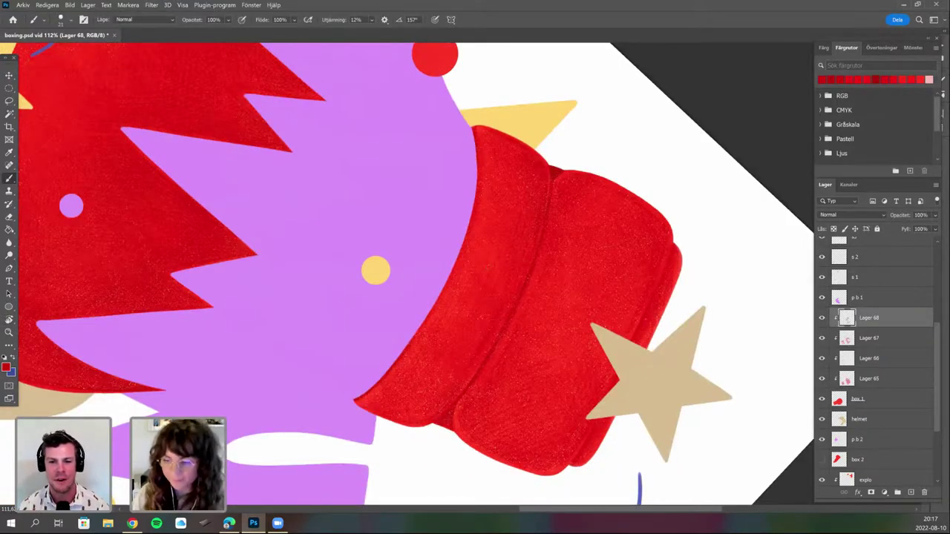
{"action": "key", "text": "r"}
{"action": "left_click_drag", "start_coordinate": [624, 371], "coordinate": [650, 300]}
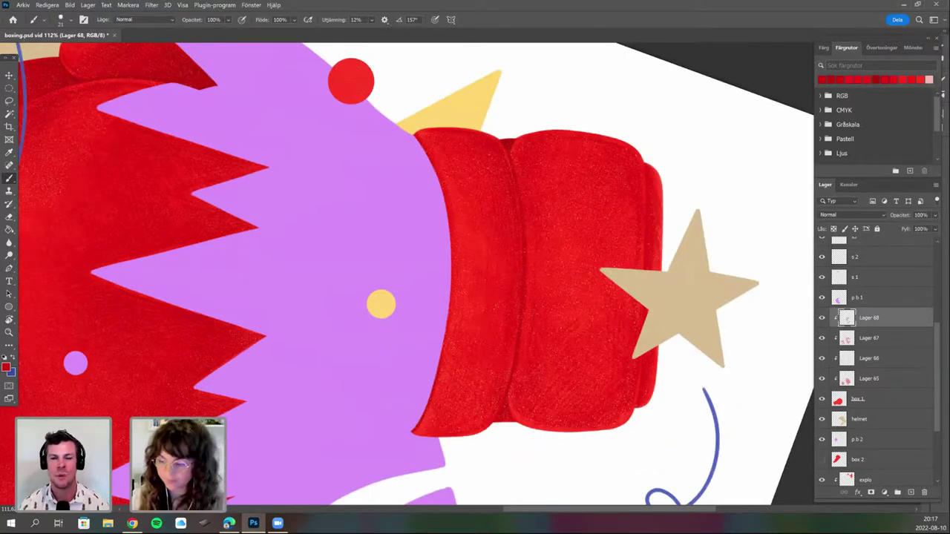
{"action": "key", "text": "Escape"}
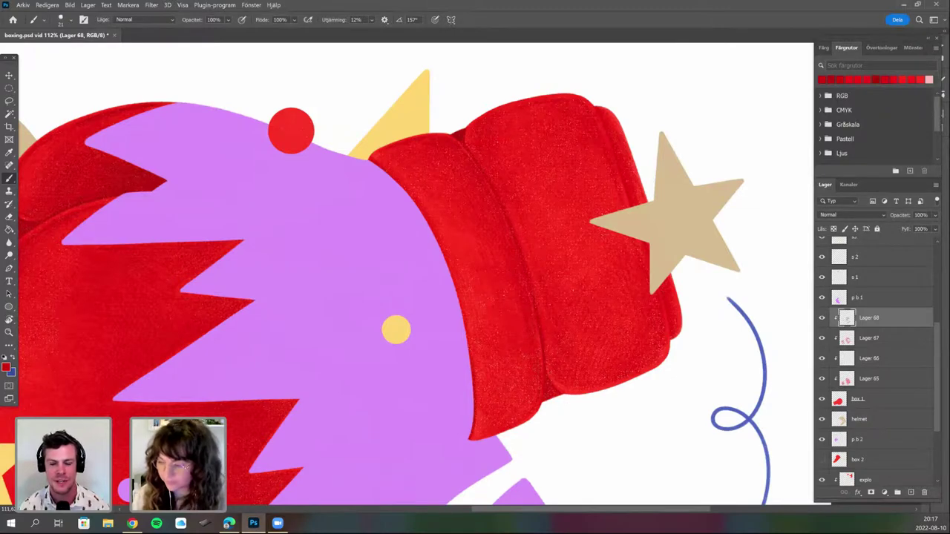
{"action": "key", "text": "r"}
{"action": "left_click_drag", "start_coordinate": [540, 364], "coordinate": [565, 332]}
{"action": "key", "text": "b"}
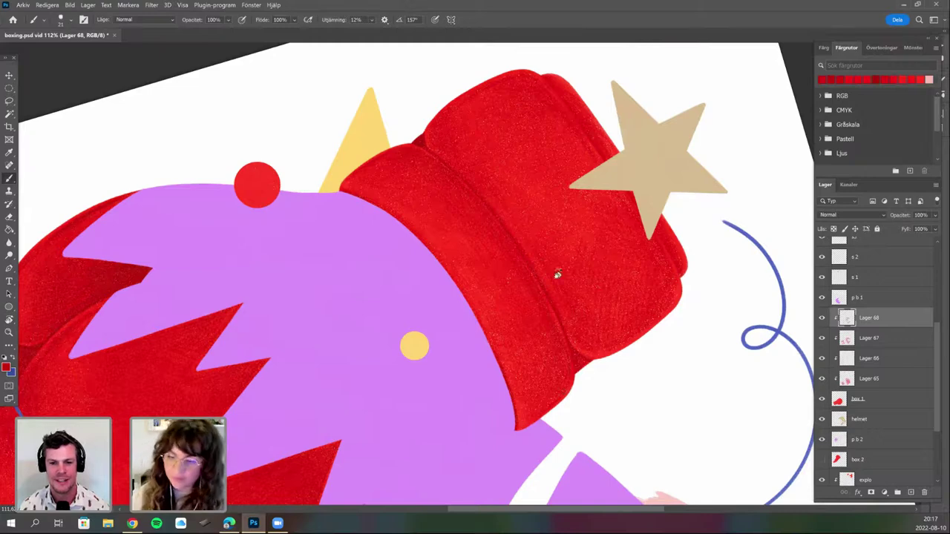
{"action": "key", "text": "r"}
{"action": "mouse_move", "coordinate": [566, 173]}
{"action": "left_mouse_down"}
{"action": "mouse_move", "coordinate": [606, 252]}
{"action": "mouse_move", "coordinate": [355, 376]}
{"action": "mouse_move", "coordinate": [324, 222]}
{"action": "left_mouse_up"}
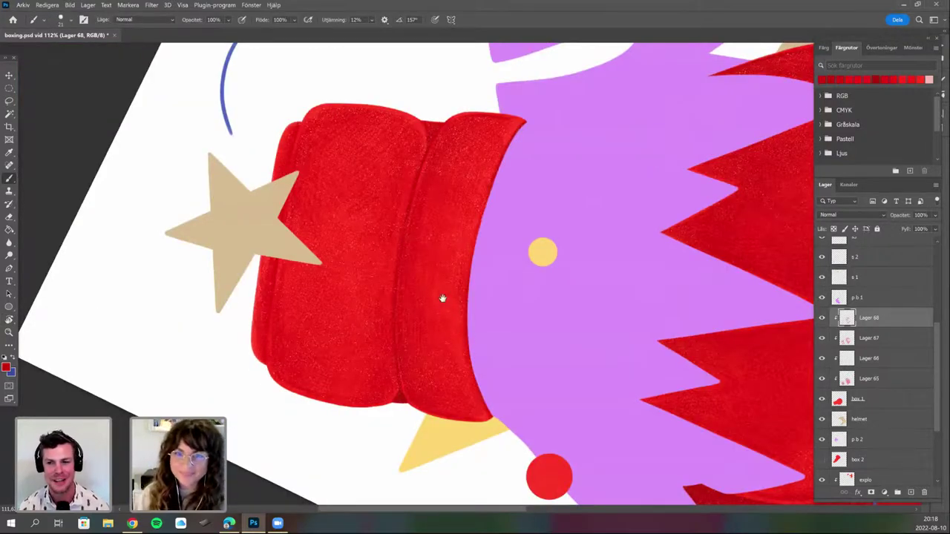
Inspect the cuff's texture and its border with the purple shape close up, turning the canvas to different angles.
{"action": "key", "text": "r"}
{"action": "left_click_drag", "start_coordinate": [443, 299], "coordinate": [455, 260]}
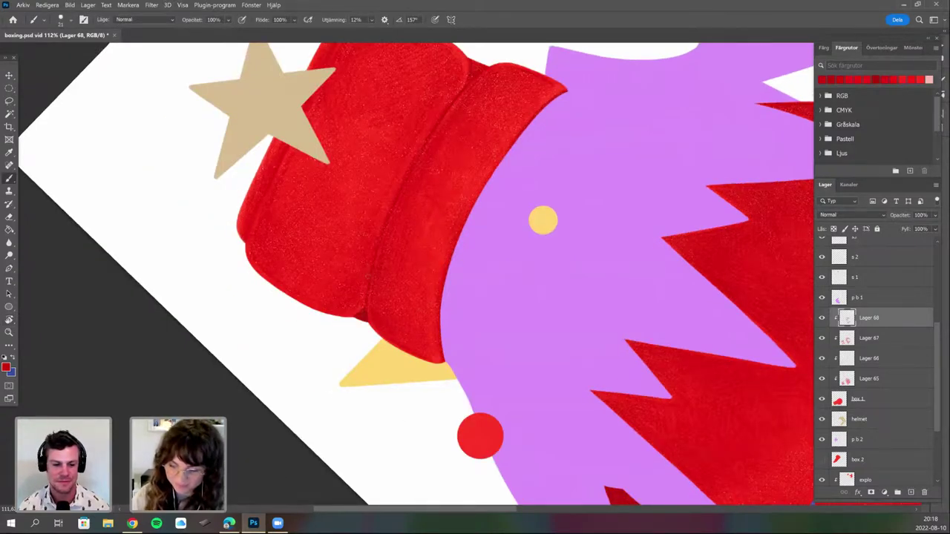
{"action": "key", "text": "r"}
{"action": "mouse_move", "coordinate": [441, 416]}
{"action": "left_mouse_down"}
{"action": "mouse_move", "coordinate": [376, 389]}
{"action": "mouse_move", "coordinate": [436, 414]}
{"action": "left_mouse_up"}
{"action": "key", "text": "r"}
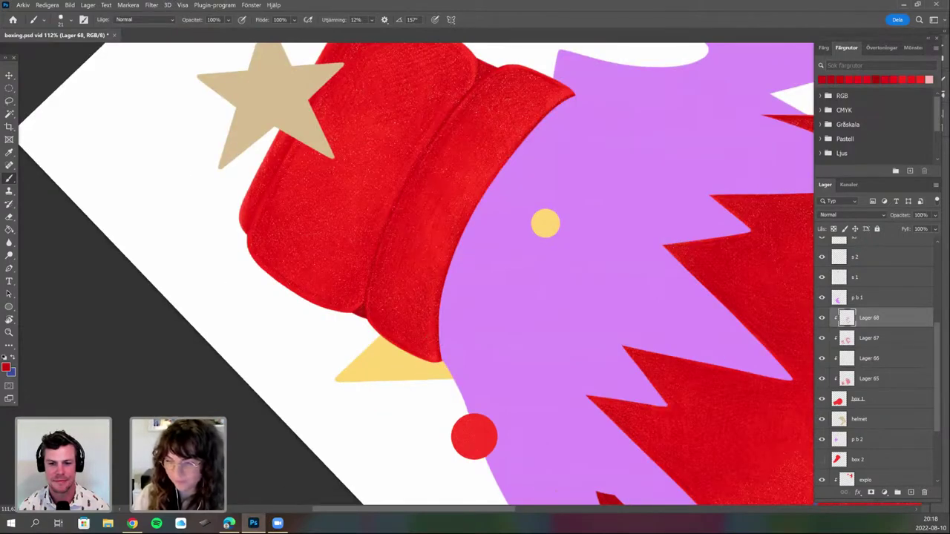
{"action": "key", "text": "r"}
{"action": "left_click_drag", "start_coordinate": [382, 352], "coordinate": [412, 377]}
{"action": "key", "text": "space"}
{"action": "left_click_drag", "start_coordinate": [415, 289], "coordinate": [397, 403]}
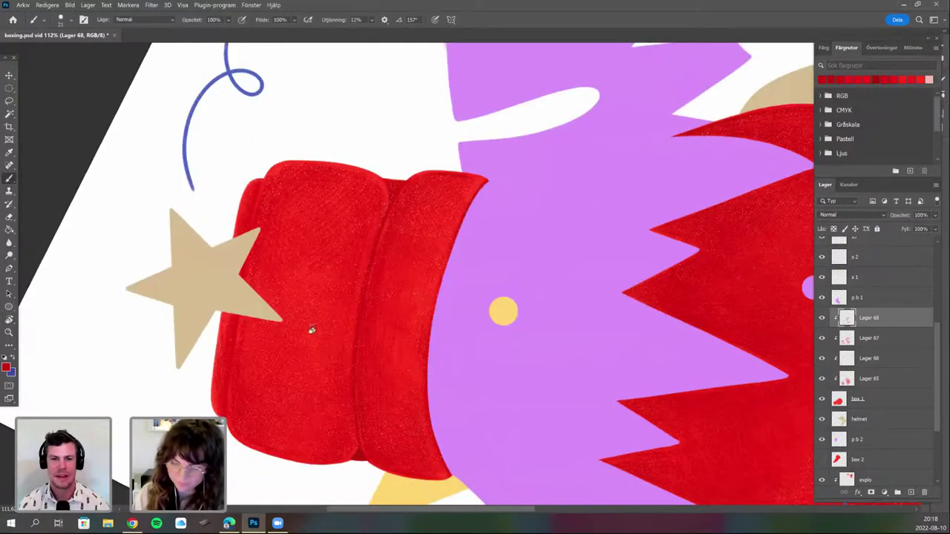
{"action": "key", "text": "r"}
{"action": "left_click_drag", "start_coordinate": [278, 276], "coordinate": [574, 417]}
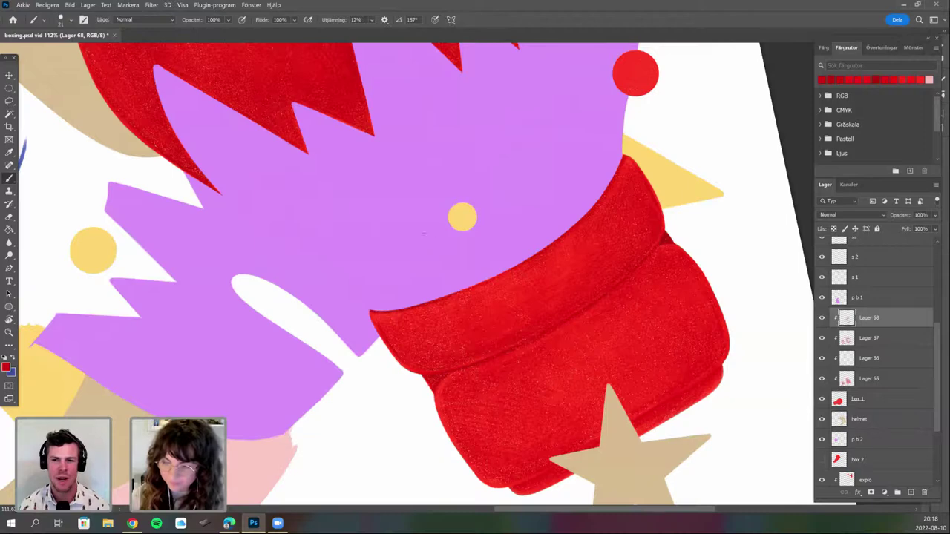
{"action": "left_click_drag", "start_coordinate": [424, 234], "coordinate": [450, 287]}
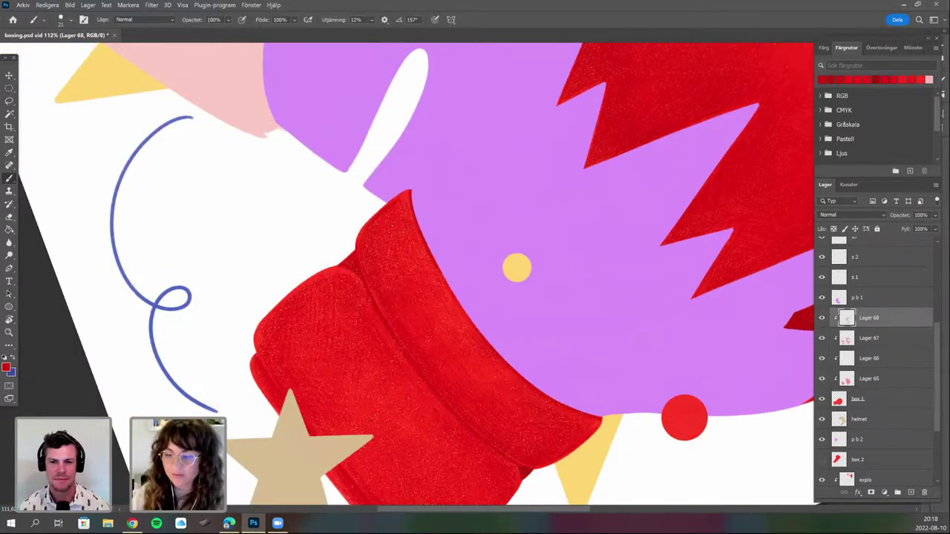
Check how the cuff's texture matches the glove above the purple spikes, zoomed out and upright.
{"action": "scroll", "coordinate": [449, 257], "scroll_direction": "down", "scroll_amount": 2}
{"action": "key", "text": "r"}
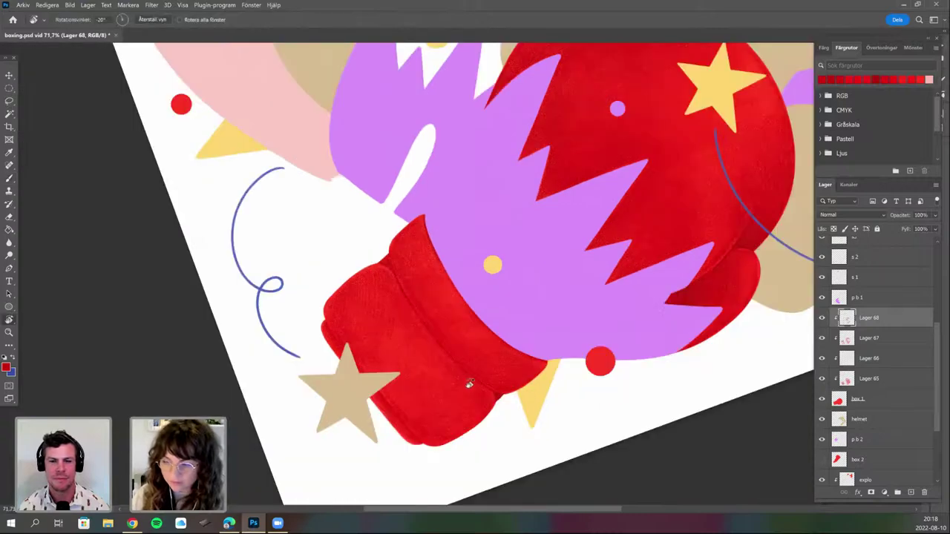
{"action": "left_click_drag", "start_coordinate": [490, 336], "coordinate": [443, 311]}
{"action": "key", "text": "b"}
{"action": "scroll", "coordinate": [433, 240], "scroll_direction": "up", "scroll_amount": 1}
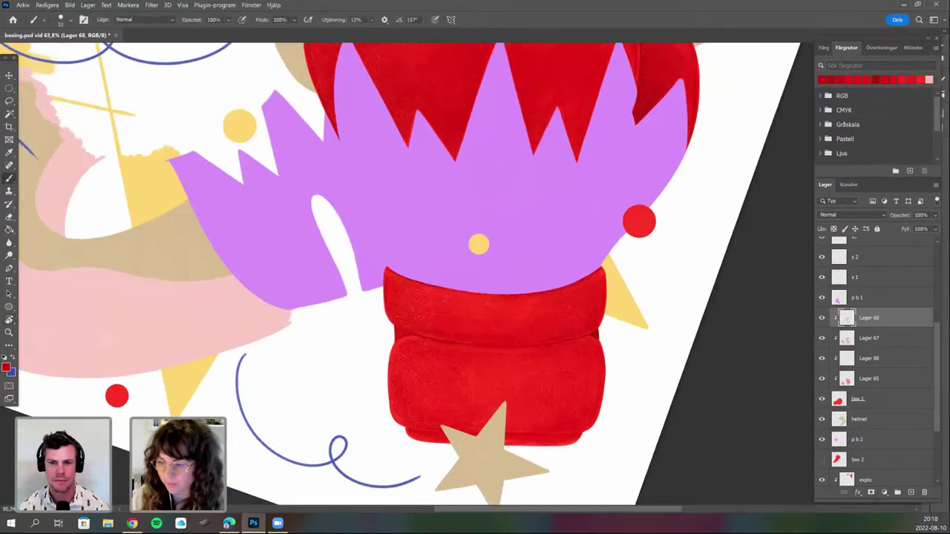
{"action": "left_click_drag", "start_coordinate": [475, 245], "coordinate": [406, 324]}
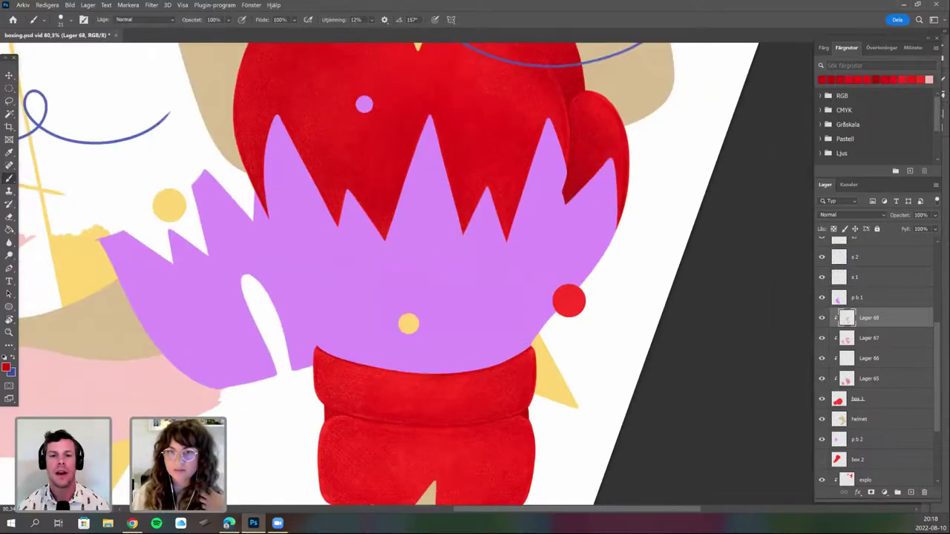
{"action": "scroll", "coordinate": [479, 331], "scroll_direction": "down", "scroll_amount": 3}
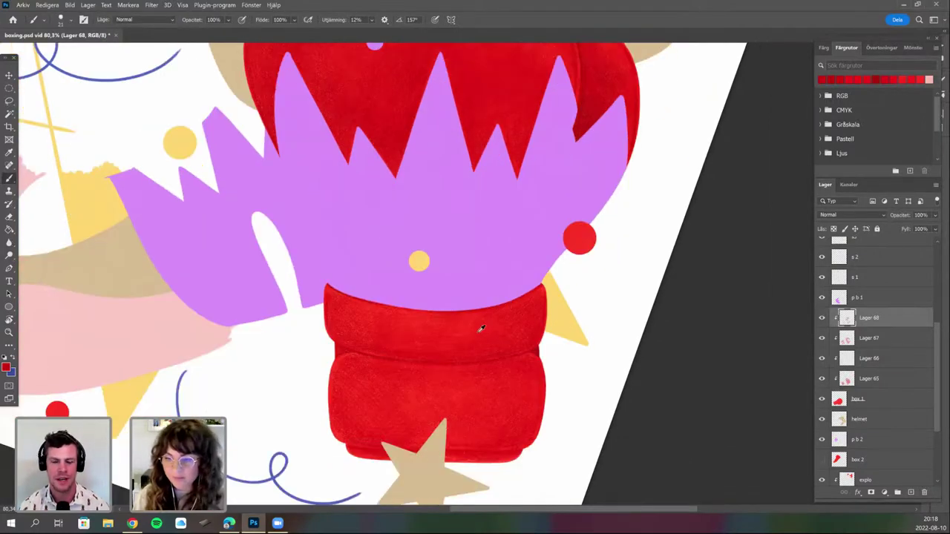
{"action": "scroll", "coordinate": [481, 396], "scroll_direction": "up", "scroll_amount": 2}
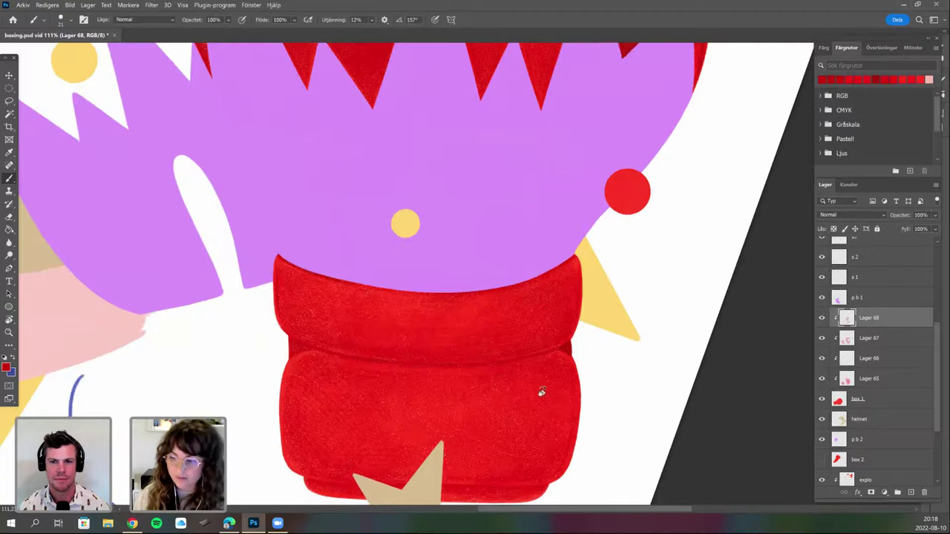
Examine the cuff's lower band and rim around the beige star at varying canvas rotations.
{"action": "key", "text": "r"}
{"action": "mouse_move", "coordinate": [461, 495]}
{"action": "left_mouse_down"}
{"action": "mouse_move", "coordinate": [516, 407]}
{"action": "mouse_move", "coordinate": [528, 411]}
{"action": "left_mouse_up"}
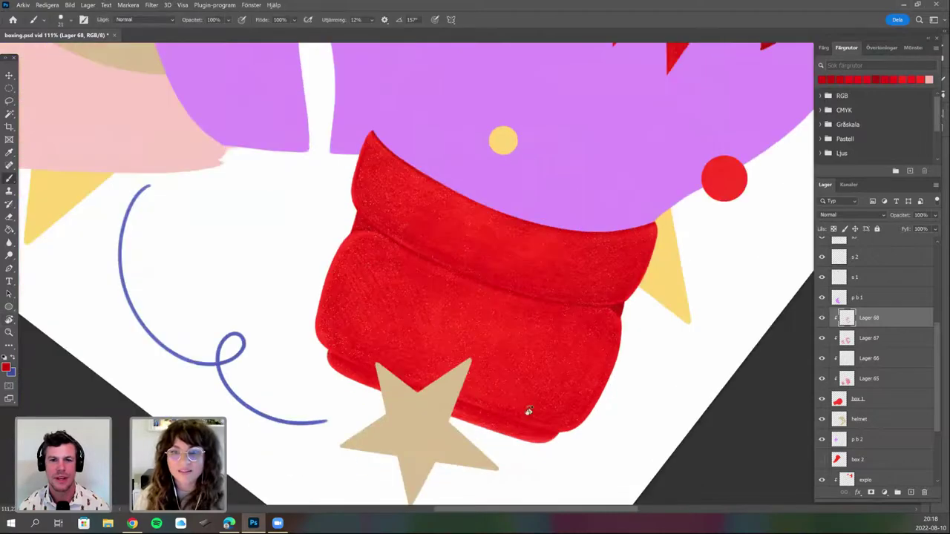
{"action": "key", "text": "b"}
{"action": "key", "text": "r"}
{"action": "left_click_drag", "start_coordinate": [481, 362], "coordinate": [465, 365]}
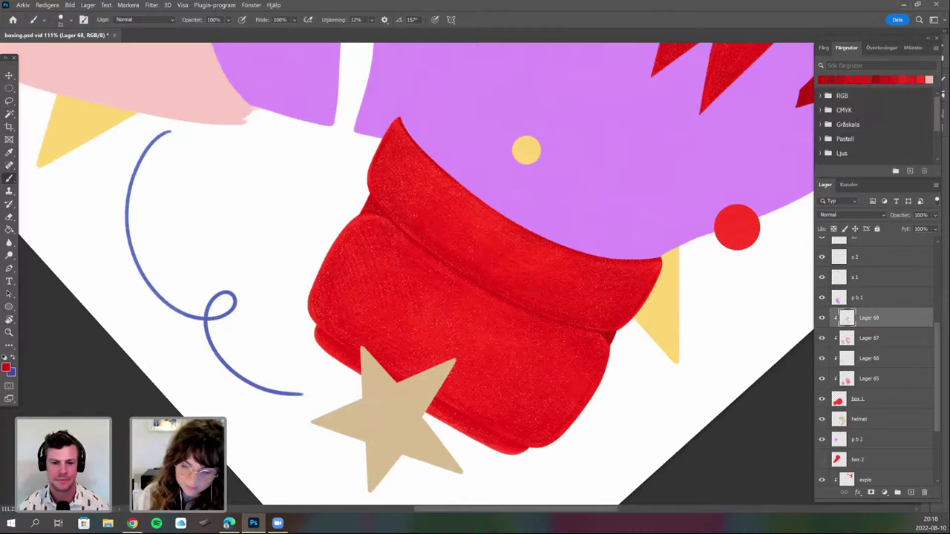
{"action": "key", "text": "r"}
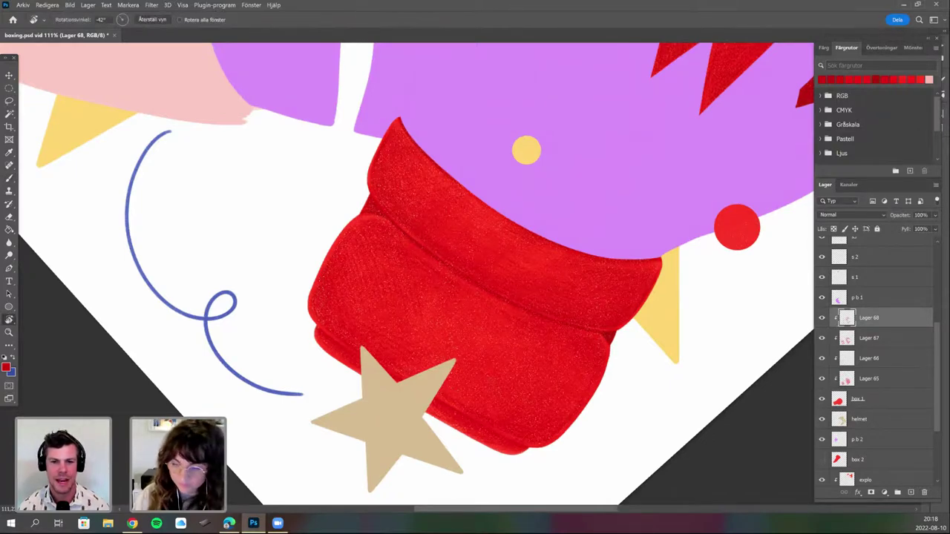
{"action": "mouse_move", "coordinate": [453, 399]}
{"action": "left_mouse_down"}
{"action": "mouse_move", "coordinate": [466, 405]}
{"action": "mouse_move", "coordinate": [541, 377]}
{"action": "left_mouse_up"}
{"action": "key", "text": "b"}
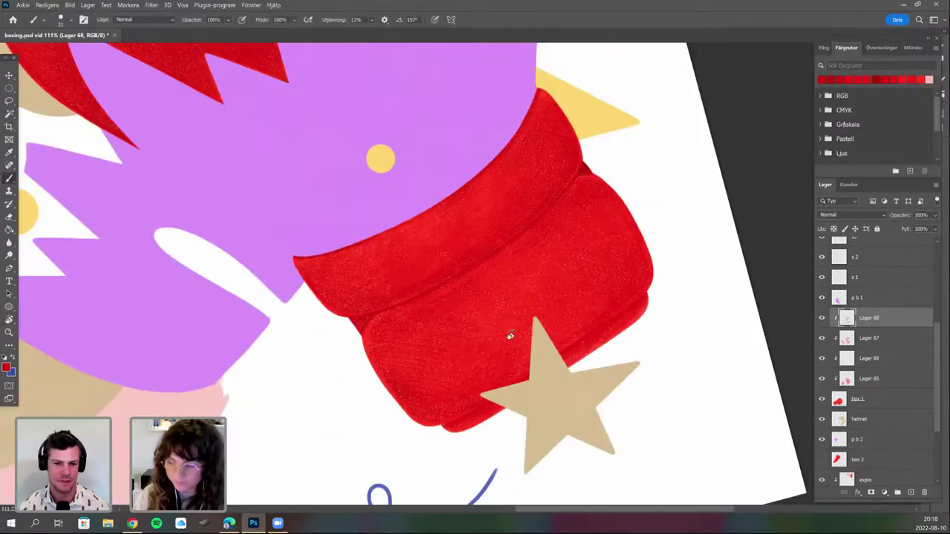
Examine the red cuff's bands and side edges around the fold, turning the canvas from tilted to upside down.
{"action": "key", "text": "r"}
{"action": "mouse_move", "coordinate": [511, 335]}
{"action": "left_mouse_down"}
{"action": "mouse_move", "coordinate": [536, 254]}
{"action": "mouse_move", "coordinate": [521, 224]}
{"action": "left_mouse_up"}
{"action": "key", "text": "b"}
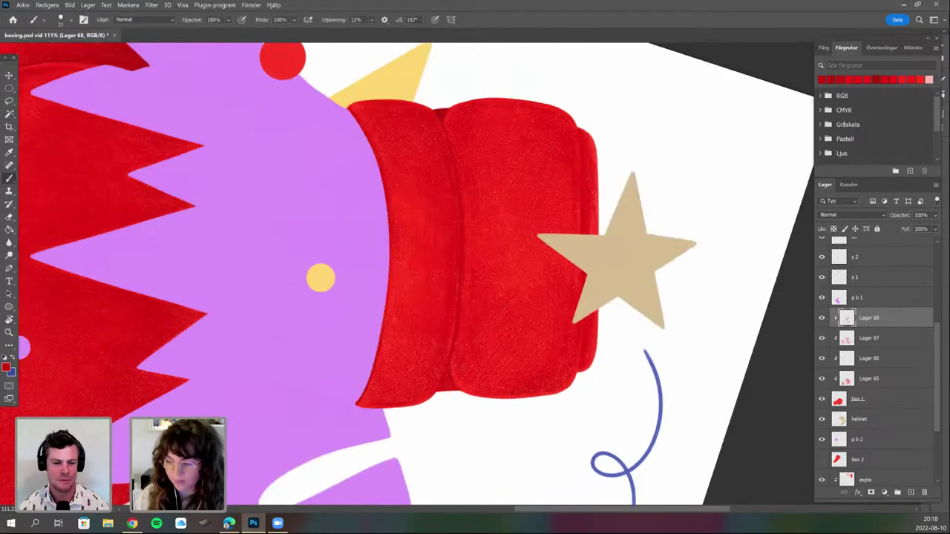
{"action": "key", "text": "r"}
{"action": "left_click_drag", "start_coordinate": [475, 386], "coordinate": [605, 299]}
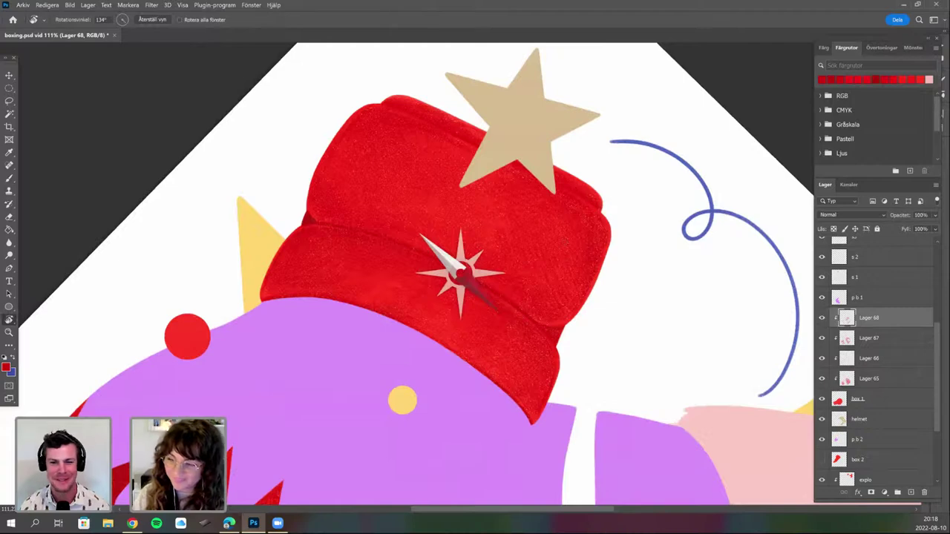
{"action": "left_click_drag", "start_coordinate": [566, 241], "coordinate": [567, 242]}
{"action": "key", "text": "b"}
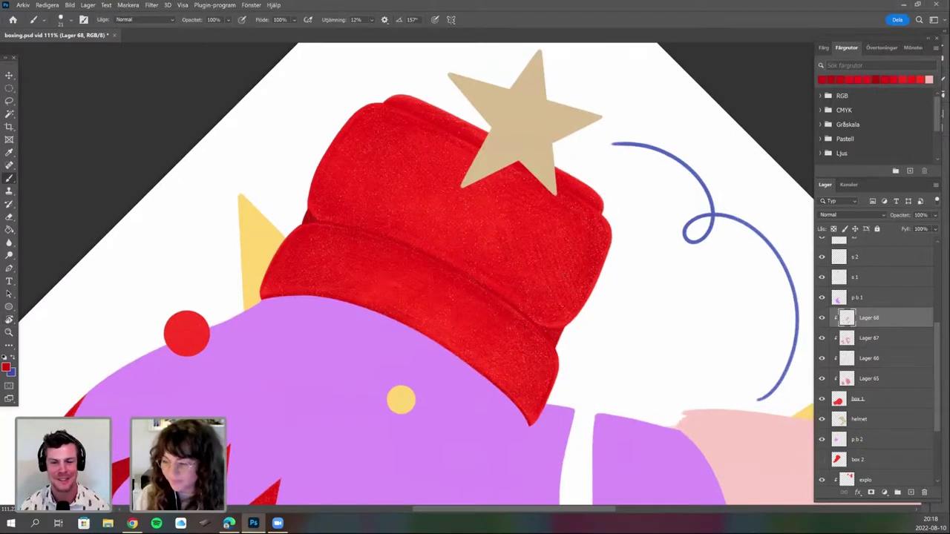
{"action": "key", "text": "r"}
{"action": "left_click_drag", "start_coordinate": [572, 345], "coordinate": [590, 237]}
{"action": "key", "text": "b"}
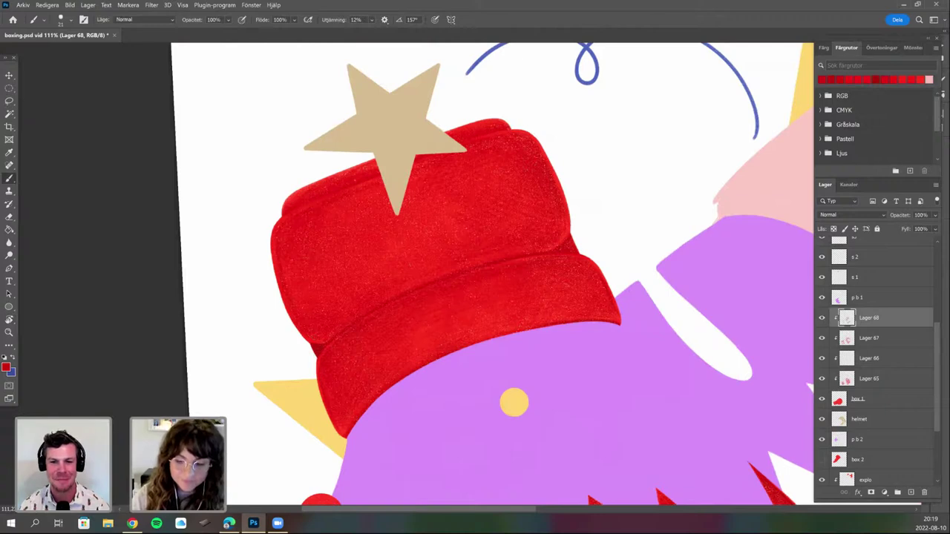
Inspect the cuff's short sides and the notches where its two bands meet from opposite canvas rotations.
{"action": "key", "text": "r"}
{"action": "mouse_move", "coordinate": [357, 415]}
{"action": "left_mouse_down"}
{"action": "mouse_move", "coordinate": [418, 424]}
{"action": "mouse_move", "coordinate": [458, 357]}
{"action": "mouse_move", "coordinate": [489, 362]}
{"action": "left_mouse_up"}
{"action": "key", "text": "r"}
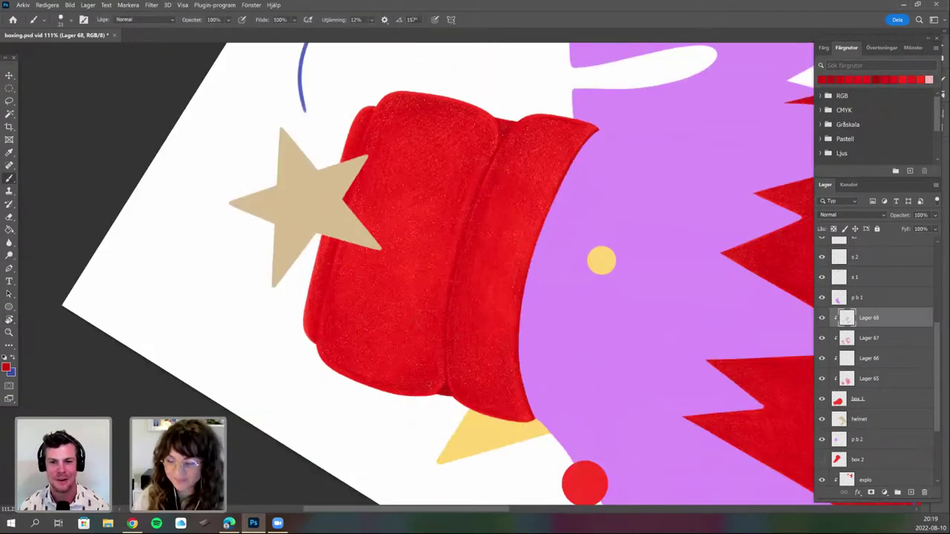
{"action": "key", "text": "r"}
{"action": "mouse_move", "coordinate": [460, 412]}
{"action": "left_mouse_down"}
{"action": "mouse_move", "coordinate": [443, 407]}
{"action": "mouse_move", "coordinate": [507, 401]}
{"action": "mouse_move", "coordinate": [498, 418]}
{"action": "mouse_move", "coordinate": [568, 380]}
{"action": "mouse_move", "coordinate": [590, 275]}
{"action": "left_mouse_up"}
{"action": "key", "text": "r"}
{"action": "key", "text": "r"}
{"action": "key", "text": "b"}
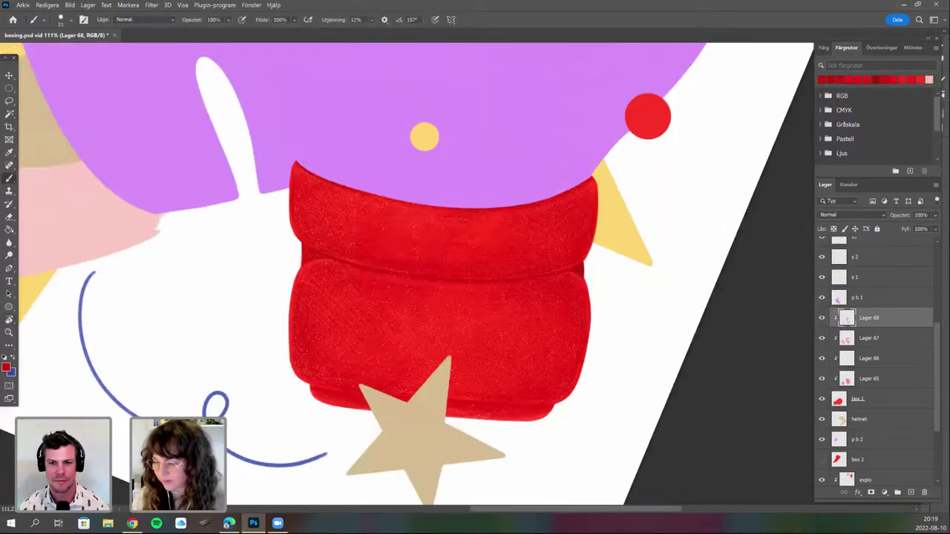
{"action": "key", "text": "space"}
{"action": "mouse_move", "coordinate": [558, 398]}
{"action": "left_mouse_down"}
{"action": "mouse_move", "coordinate": [528, 354]}
{"action": "mouse_move", "coordinate": [583, 312]}
{"action": "mouse_move", "coordinate": [594, 275]}
{"action": "left_mouse_up"}
{"action": "key", "text": "r"}
{"action": "key", "text": "b"}
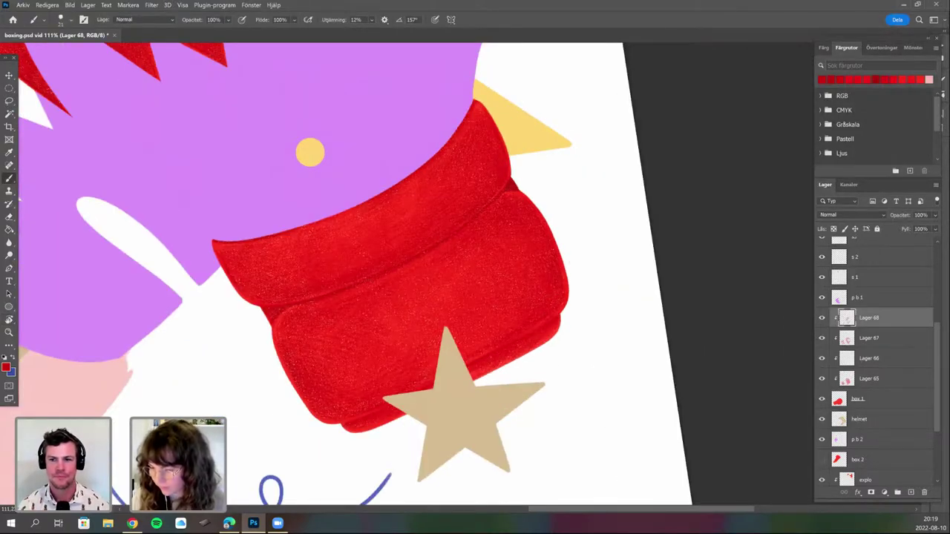
Check the texture of the cuff's wide band and its thin rim behind the beige star from several angles.
{"action": "key", "text": "space"}
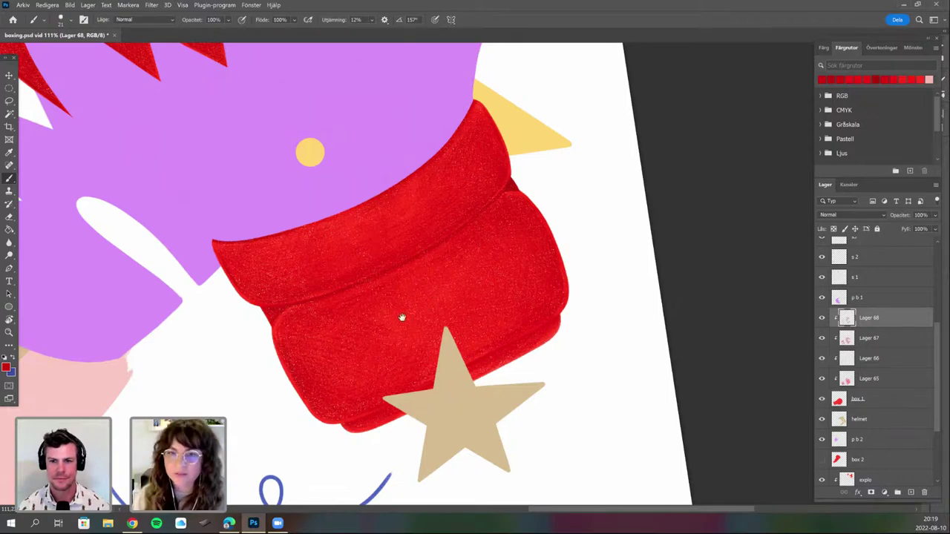
{"action": "left_click_drag", "start_coordinate": [392, 333], "coordinate": [385, 371]}
{"action": "key", "text": "space"}
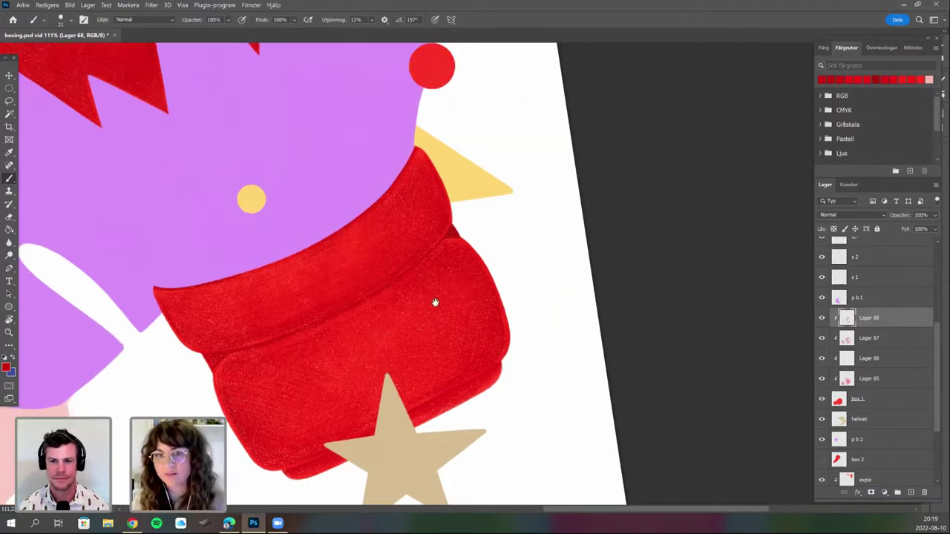
{"action": "left_click_drag", "start_coordinate": [435, 302], "coordinate": [483, 235]}
{"action": "key", "text": "r"}
{"action": "left_click_drag", "start_coordinate": [294, 448], "coordinate": [345, 283]}
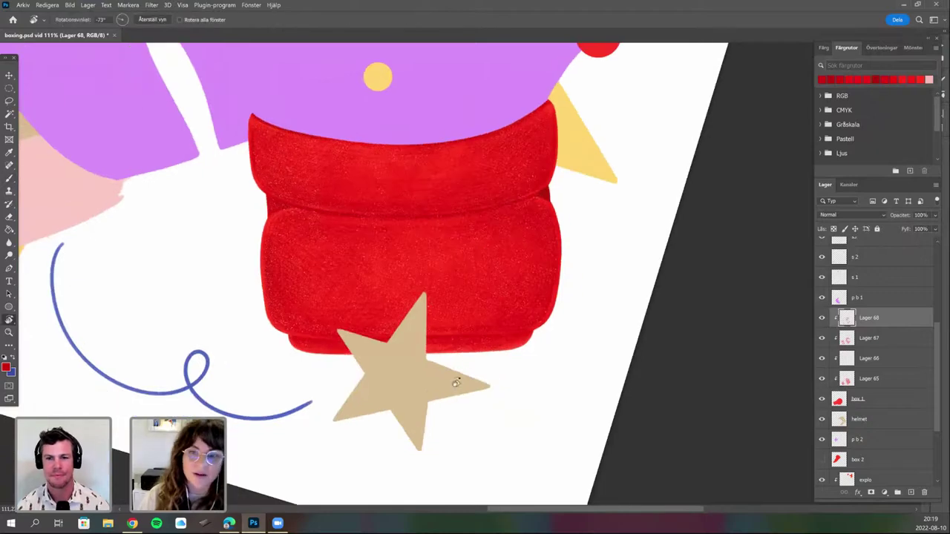
{"action": "mouse_move", "coordinate": [371, 409]}
{"action": "left_mouse_down"}
{"action": "mouse_move", "coordinate": [301, 398]}
{"action": "mouse_move", "coordinate": [295, 300]}
{"action": "left_mouse_up"}
{"action": "key", "text": "b"}
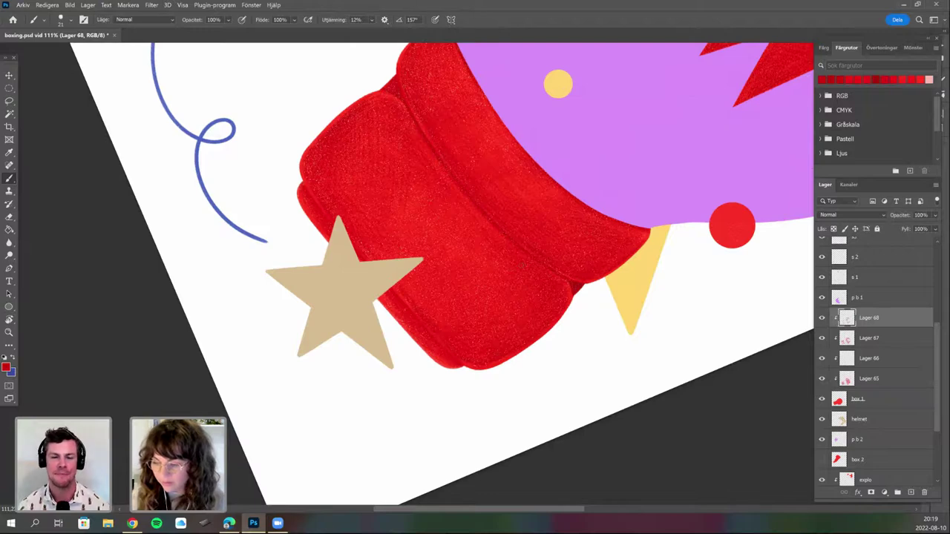
{"action": "key", "text": "r"}
{"action": "left_click_drag", "start_coordinate": [466, 398], "coordinate": [410, 387]}
{"action": "key", "text": "b"}
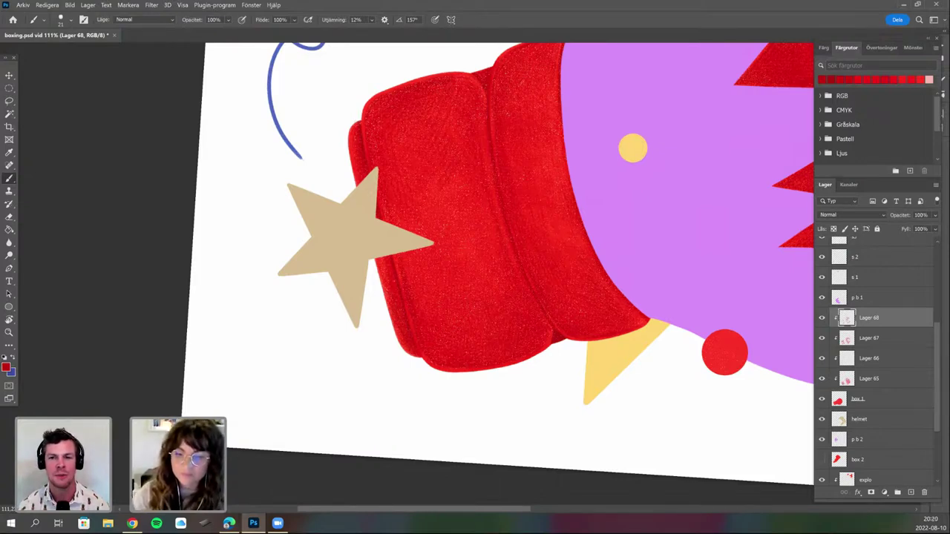
Choose a darker red from the recent colour swatches as the brush colour.
{"action": "mouse_move", "coordinate": [418, 289]}
{"action": "left_mouse_down"}
{"action": "mouse_move", "coordinate": [393, 393]}
{"action": "mouse_move", "coordinate": [530, 346]}
{"action": "mouse_move", "coordinate": [541, 359]}
{"action": "mouse_move", "coordinate": [579, 290]}
{"action": "left_mouse_up"}
{"action": "key", "text": "r"}
{"action": "key", "text": "b"}
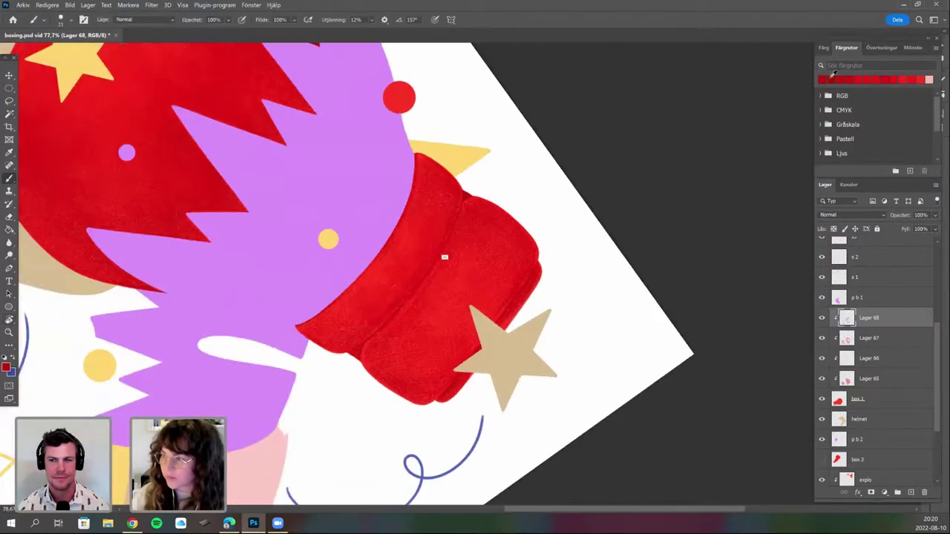
{"action": "left_click_drag", "start_coordinate": [444, 257], "coordinate": [779, 91]}
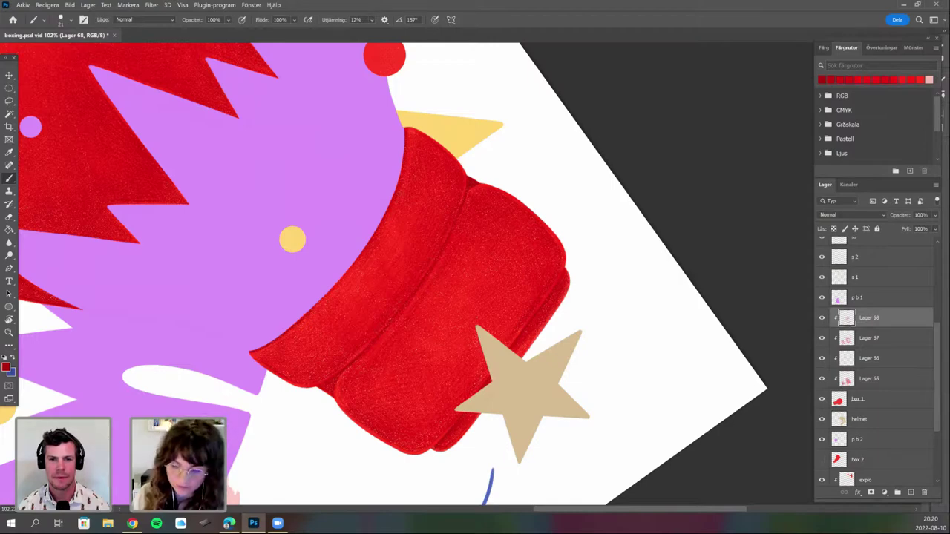
Compare the cuff's fold and shading with the rest of the glove at overview and close-up zoom levels.
{"action": "scroll", "coordinate": [480, 352], "scroll_direction": "down", "scroll_amount": 4}
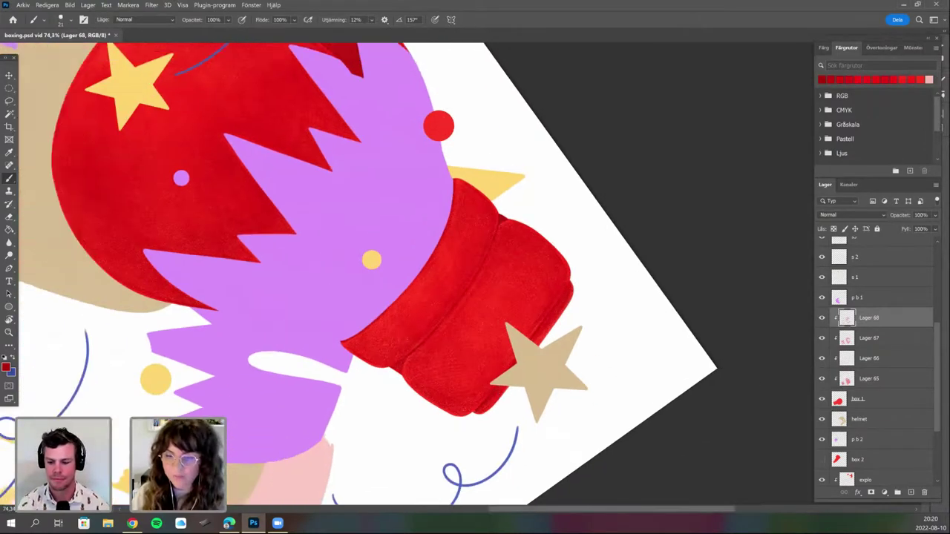
{"action": "left_click_drag", "start_coordinate": [432, 314], "coordinate": [398, 369]}
{"action": "scroll", "coordinate": [408, 304], "scroll_direction": "up", "scroll_amount": 1}
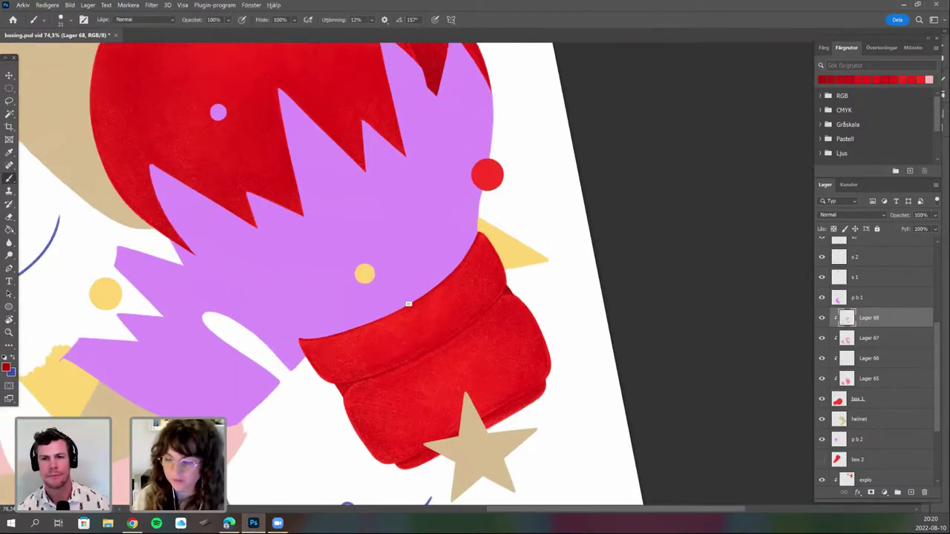
{"action": "scroll", "coordinate": [408, 304], "scroll_direction": "up", "scroll_amount": 1}
{"action": "scroll", "coordinate": [426, 368], "scroll_direction": "up", "scroll_amount": 1}
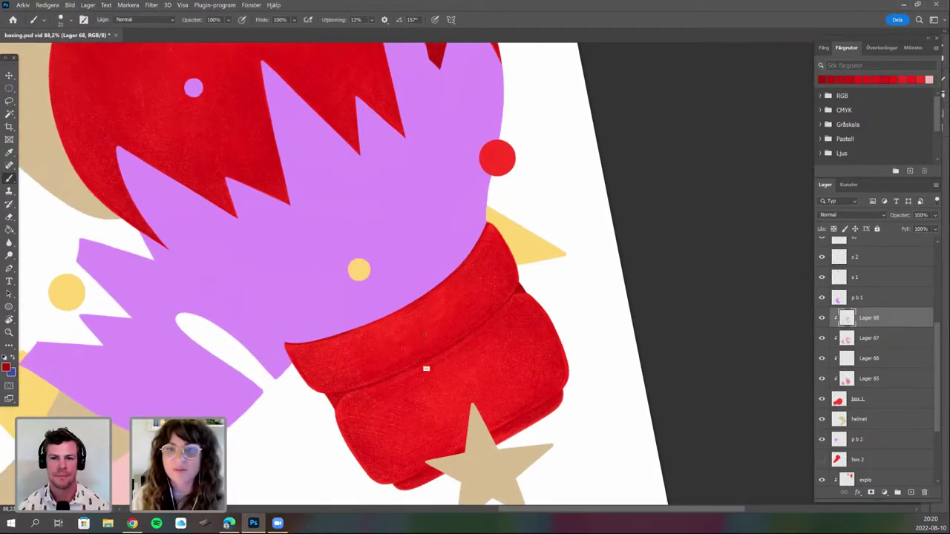
{"action": "scroll", "coordinate": [426, 369], "scroll_direction": "up", "scroll_amount": 1}
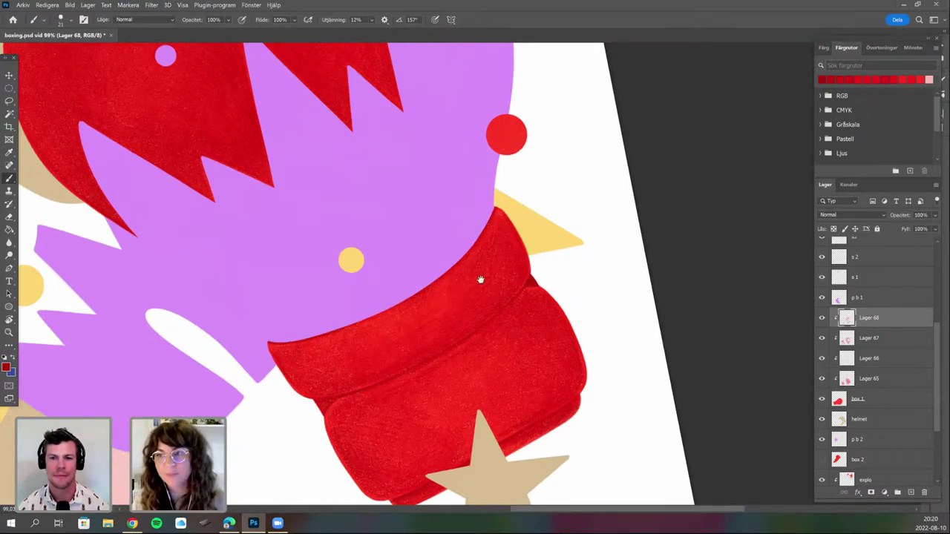
{"action": "left_click_drag", "start_coordinate": [482, 279], "coordinate": [507, 257]}
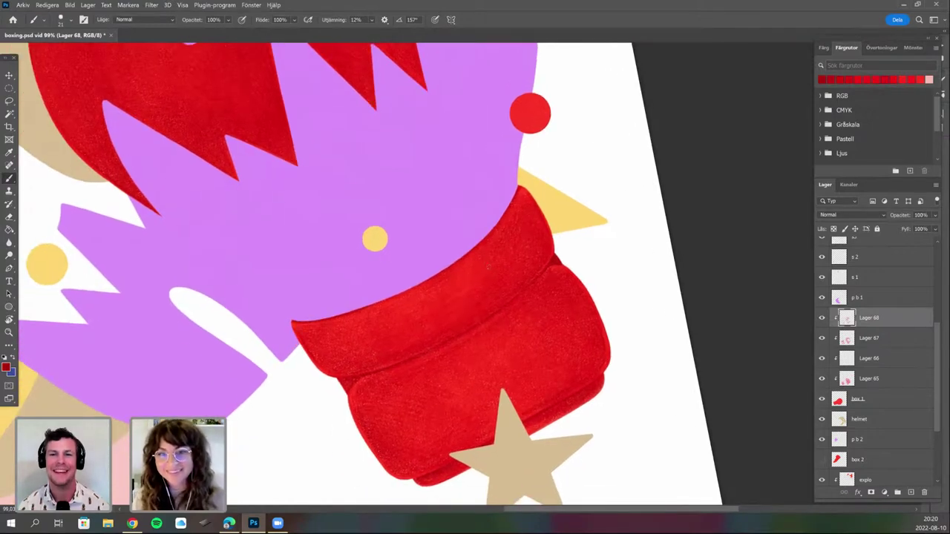
{"action": "scroll", "coordinate": [490, 264], "scroll_direction": "up", "scroll_amount": 2}
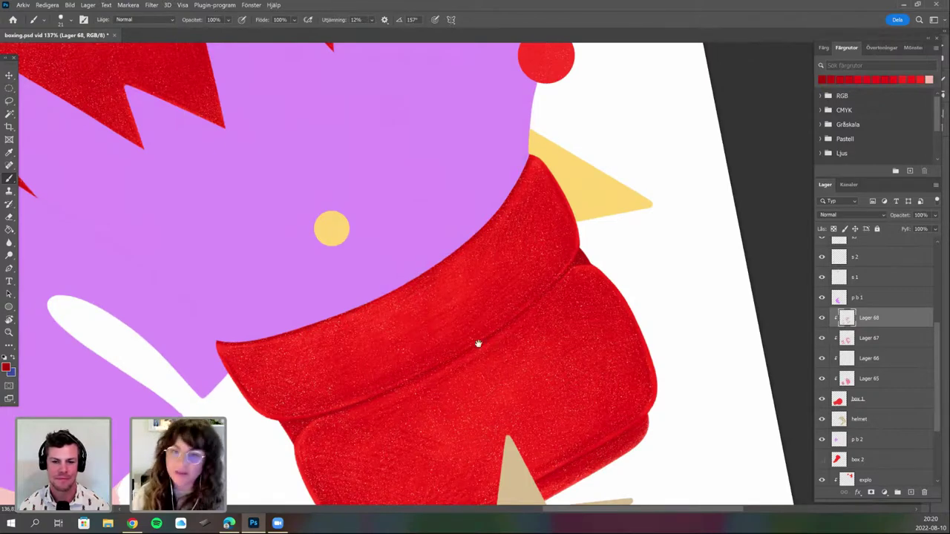
{"action": "left_click_drag", "start_coordinate": [460, 295], "coordinate": [445, 250]}
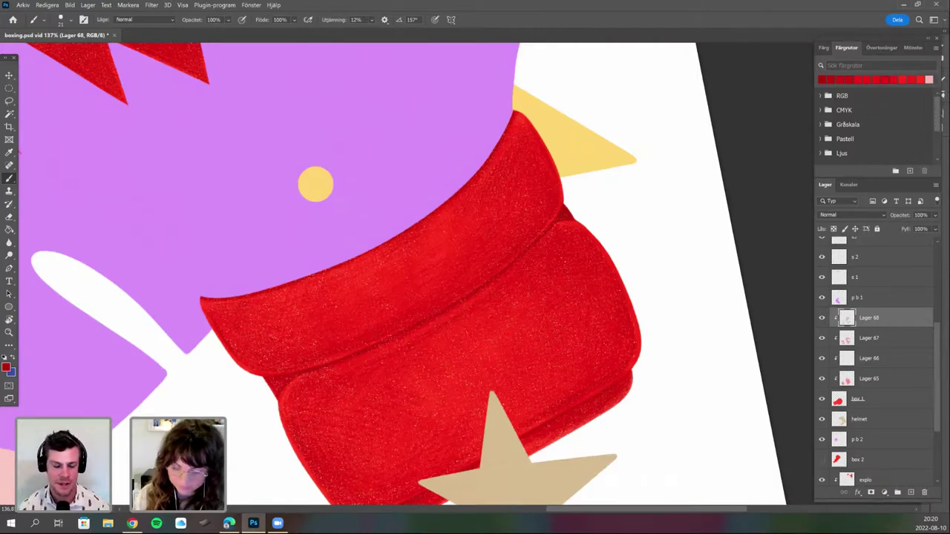
Inspect the cuff's fold line and outer contour with the canvas turned upright and tilted at varying zoom levels.
{"action": "key", "text": "r"}
{"action": "mouse_move", "coordinate": [322, 428]}
{"action": "left_mouse_down"}
{"action": "mouse_move", "coordinate": [460, 396]}
{"action": "mouse_move", "coordinate": [393, 430]}
{"action": "mouse_move", "coordinate": [281, 433]}
{"action": "mouse_move", "coordinate": [231, 345]}
{"action": "mouse_move", "coordinate": [224, 236]}
{"action": "left_mouse_up"}
{"action": "key", "text": "b"}
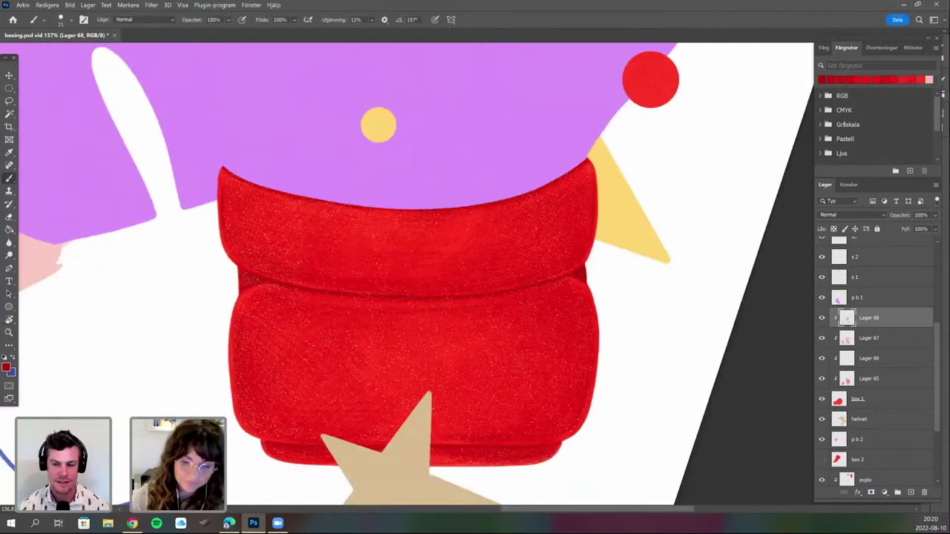
{"action": "scroll", "coordinate": [428, 323], "scroll_direction": "down", "scroll_amount": 5}
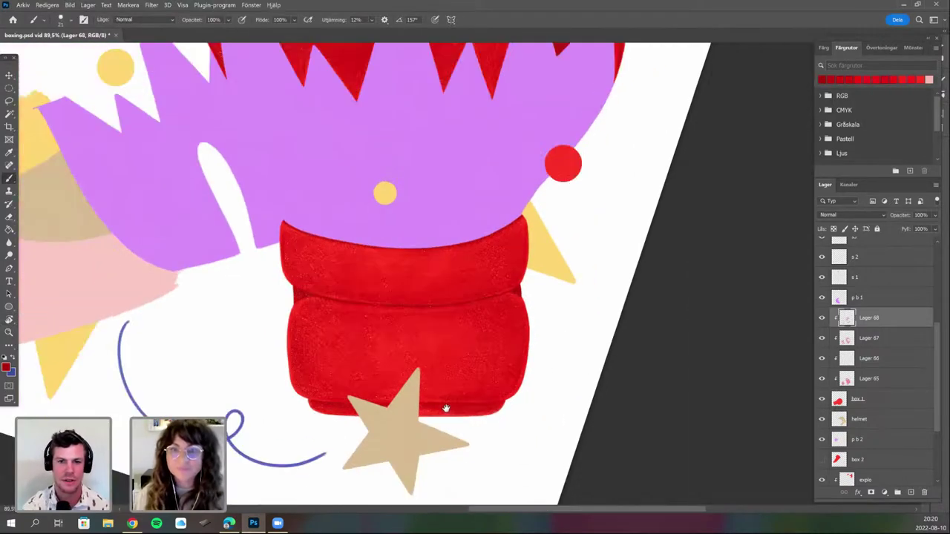
{"action": "left_click_drag", "start_coordinate": [427, 338], "coordinate": [424, 352]}
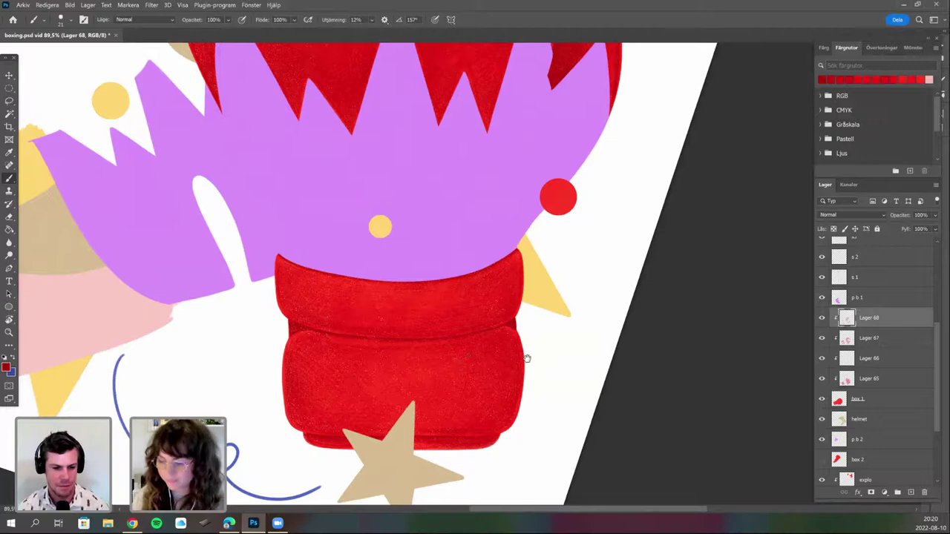
{"action": "scroll", "coordinate": [512, 371], "scroll_direction": "up", "scroll_amount": 2}
{"action": "left_click_drag", "start_coordinate": [511, 379], "coordinate": [532, 403]}
{"action": "key", "text": "r"}
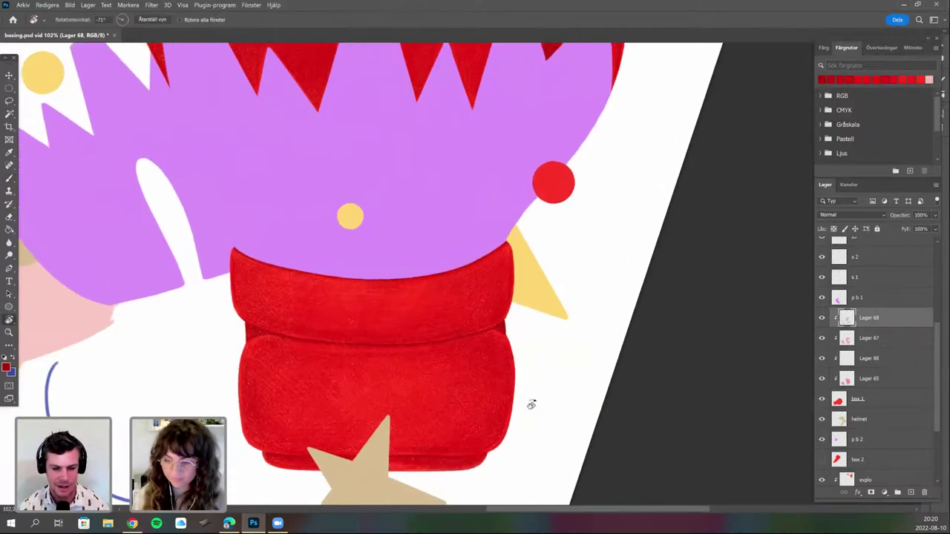
{"action": "left_click_drag", "start_coordinate": [476, 341], "coordinate": [510, 326]}
{"action": "left_click_drag", "start_coordinate": [511, 413], "coordinate": [473, 308]}
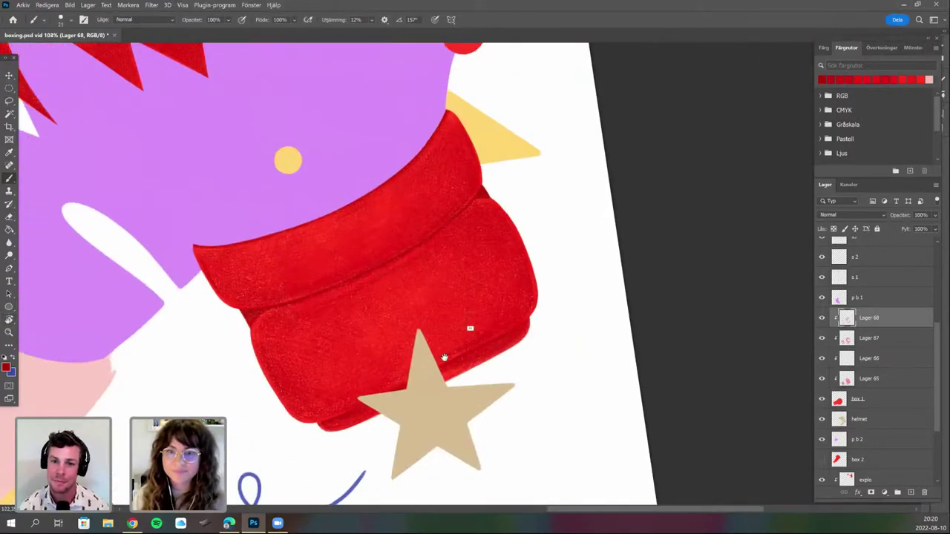
Examine the cuff's lower rim on both sides of the beige star close up.
{"action": "scroll", "coordinate": [469, 329], "scroll_direction": "up", "scroll_amount": 3}
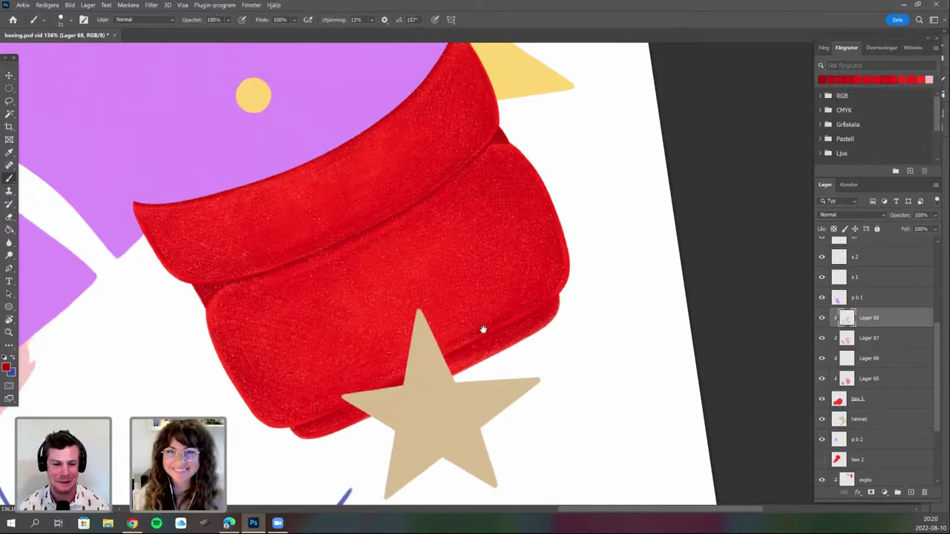
{"action": "scroll", "coordinate": [484, 329], "scroll_direction": "down", "scroll_amount": 1}
{"action": "scroll", "coordinate": [488, 323], "scroll_direction": "down", "scroll_amount": 1}
{"action": "scroll", "coordinate": [483, 340], "scroll_direction": "up", "scroll_amount": 1}
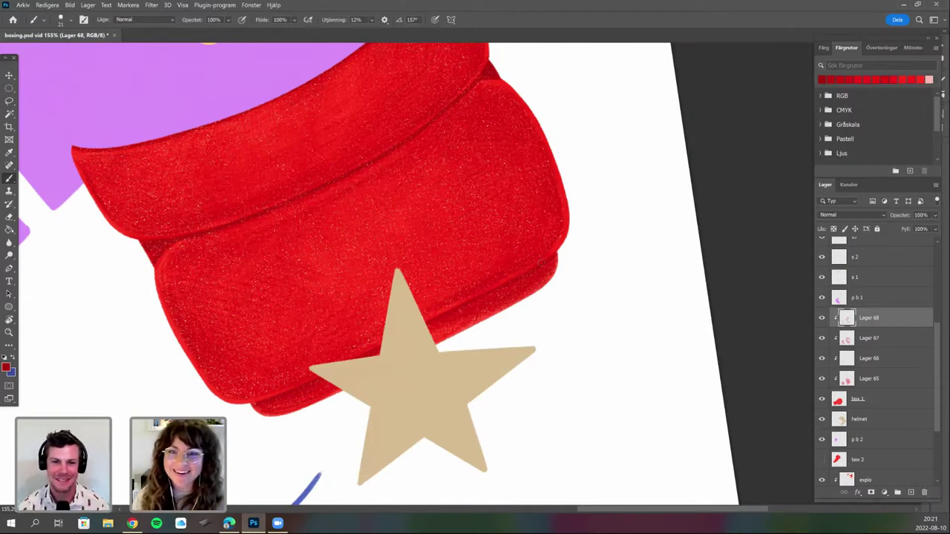
{"action": "left_click_drag", "start_coordinate": [527, 317], "coordinate": [547, 288]}
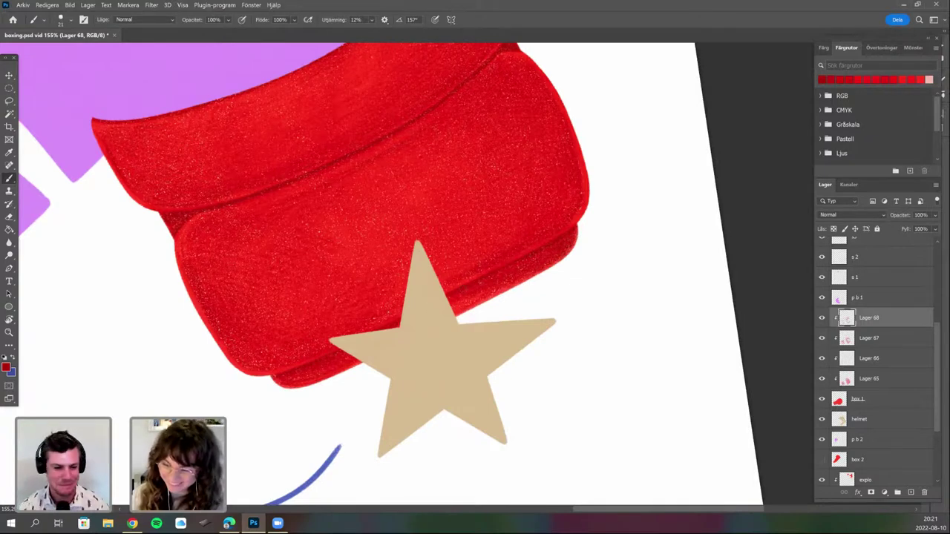
{"action": "key", "text": "r"}
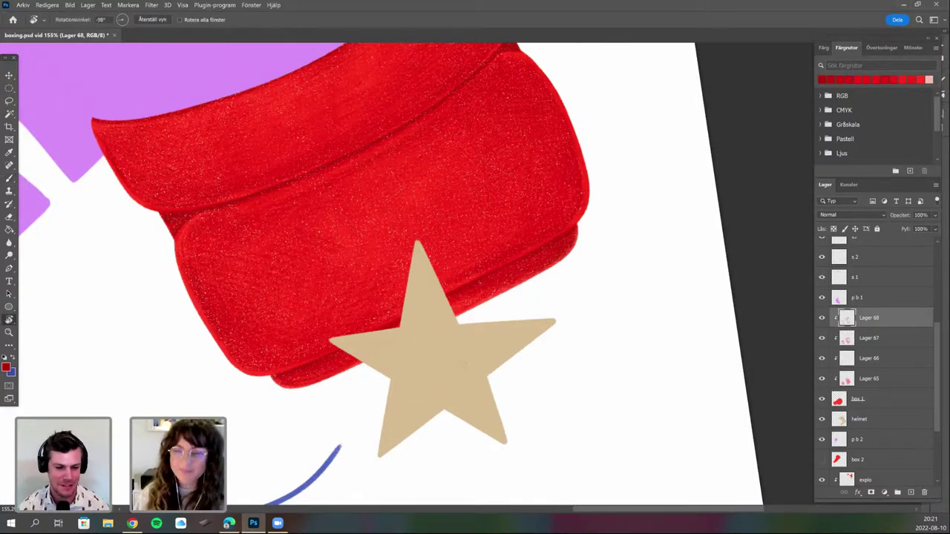
{"action": "mouse_move", "coordinate": [465, 349]}
{"action": "left_mouse_down"}
{"action": "mouse_move", "coordinate": [484, 305]}
{"action": "mouse_move", "coordinate": [502, 293]}
{"action": "left_mouse_up"}
{"action": "key", "text": "b"}
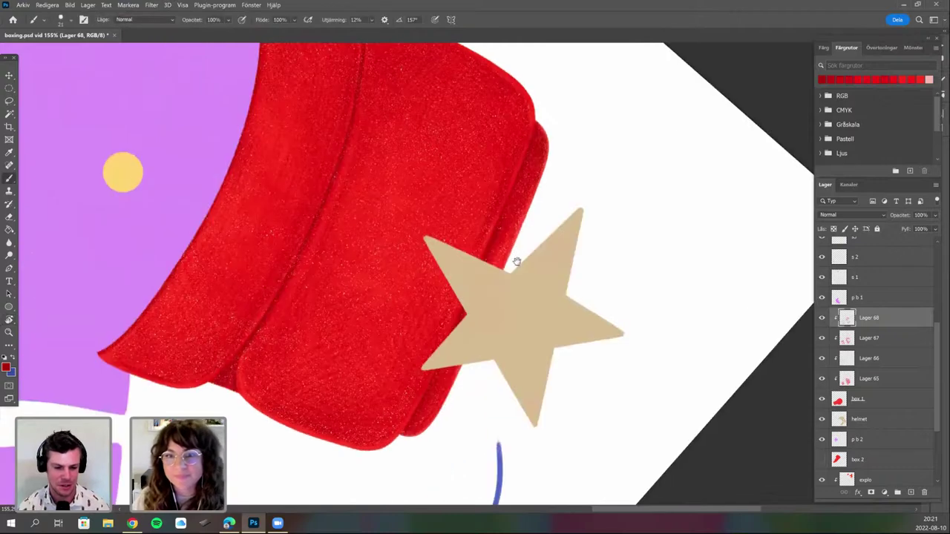
Inspect the cuff's rounded corner and the end of its rim below the star at slightly different canvas rotations.
{"action": "left_click_drag", "start_coordinate": [474, 333], "coordinate": [487, 308]}
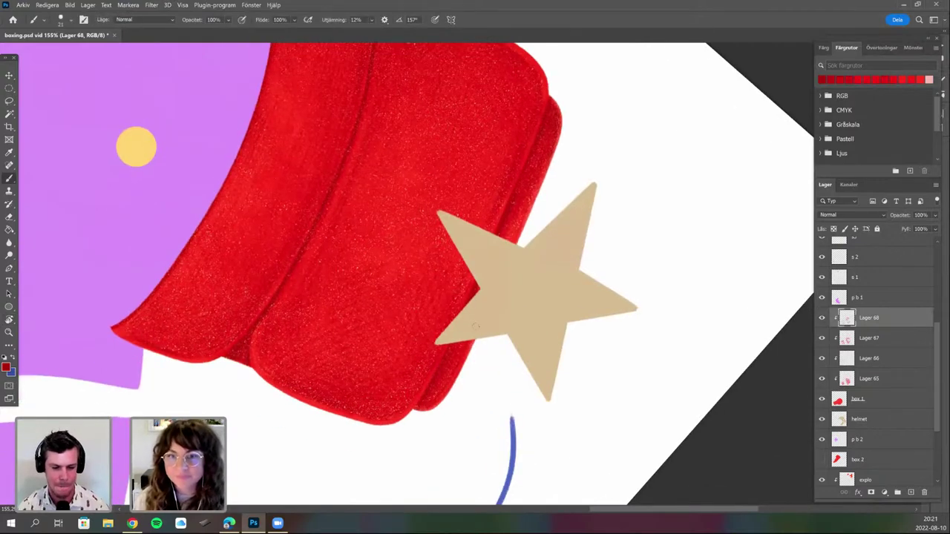
{"action": "left_click_drag", "start_coordinate": [472, 340], "coordinate": [486, 323]}
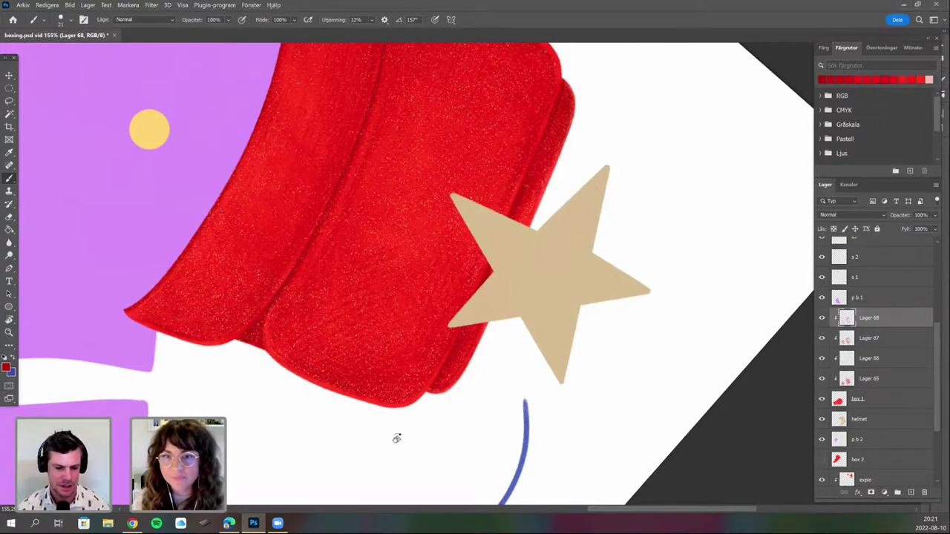
{"action": "key", "text": "r"}
{"action": "mouse_move", "coordinate": [397, 441]}
{"action": "left_mouse_down"}
{"action": "mouse_move", "coordinate": [400, 417]}
{"action": "mouse_move", "coordinate": [412, 416]}
{"action": "left_mouse_up"}
{"action": "key", "text": "b"}
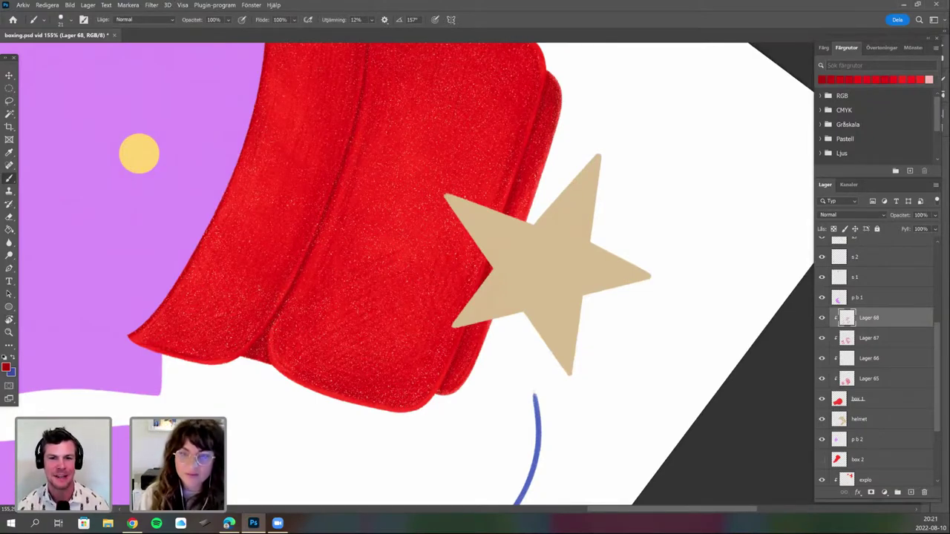
{"action": "key", "text": "r"}
{"action": "mouse_move", "coordinate": [327, 425]}
{"action": "left_mouse_down"}
{"action": "mouse_move", "coordinate": [336, 417]}
{"action": "mouse_move", "coordinate": [367, 440]}
{"action": "mouse_move", "coordinate": [430, 396]}
{"action": "mouse_move", "coordinate": [462, 399]}
{"action": "left_mouse_up"}
{"action": "key", "text": "b"}
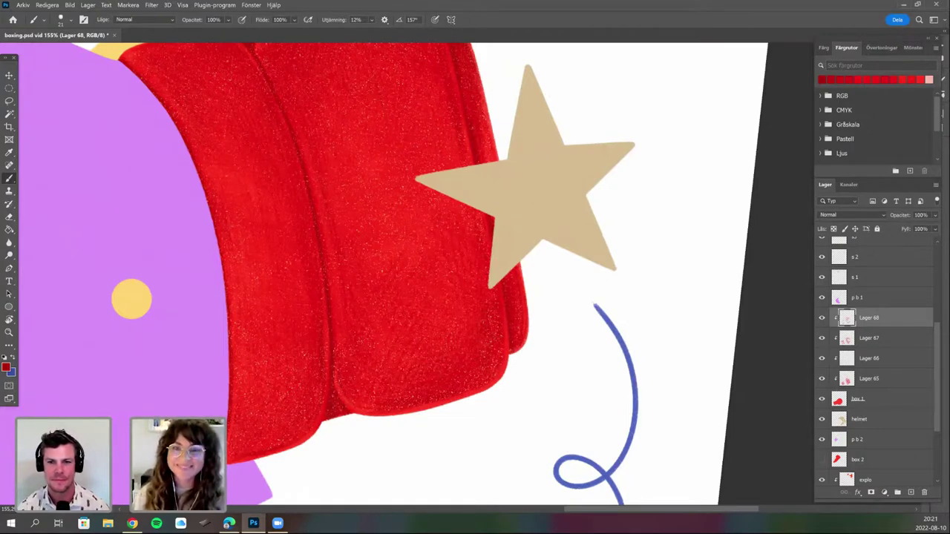
Examine the glove's cuff, its folds and its rim around the beige star with the canvas turned to different angles.
{"action": "left_click_drag", "start_coordinate": [416, 245], "coordinate": [376, 330]}
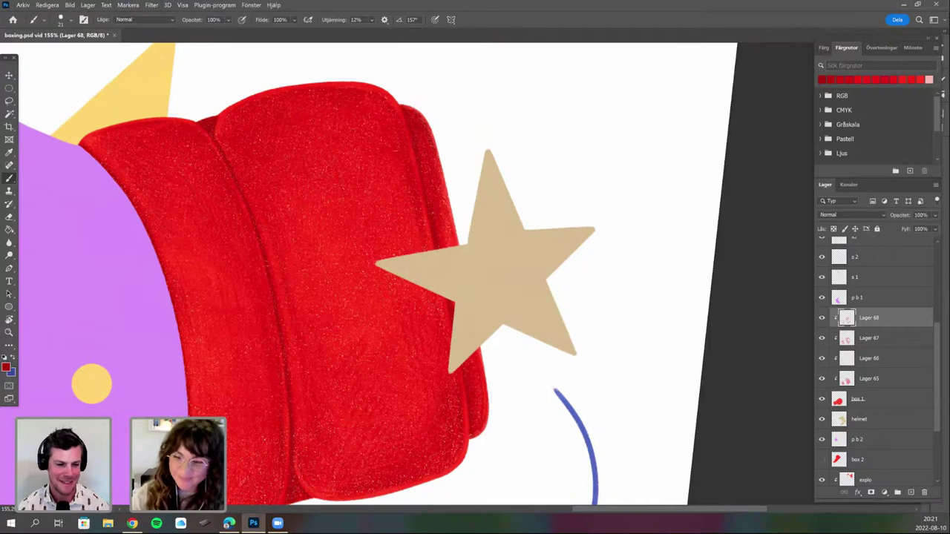
{"action": "key", "text": "r"}
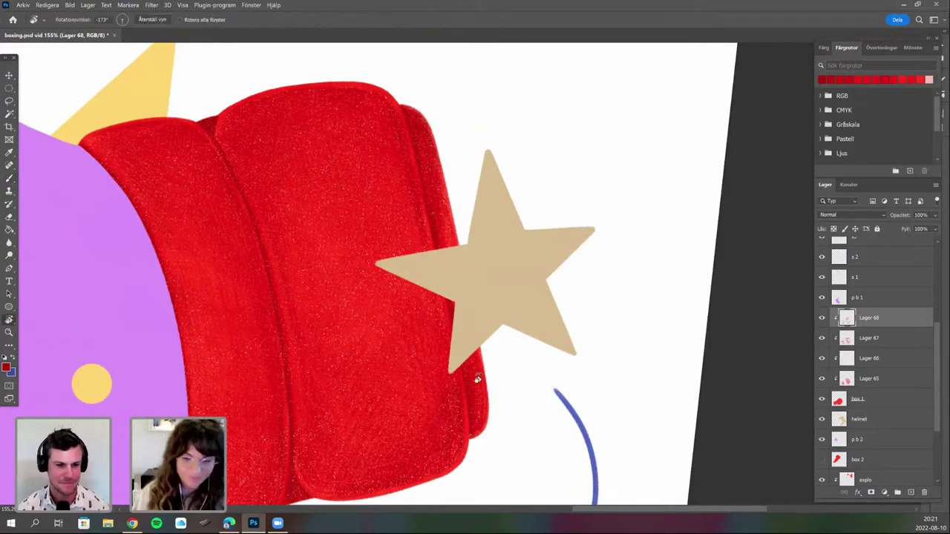
{"action": "mouse_move", "coordinate": [477, 377]}
{"action": "left_mouse_down"}
{"action": "mouse_move", "coordinate": [512, 368]}
{"action": "mouse_move", "coordinate": [556, 322]}
{"action": "left_mouse_up"}
{"action": "key", "text": "b"}
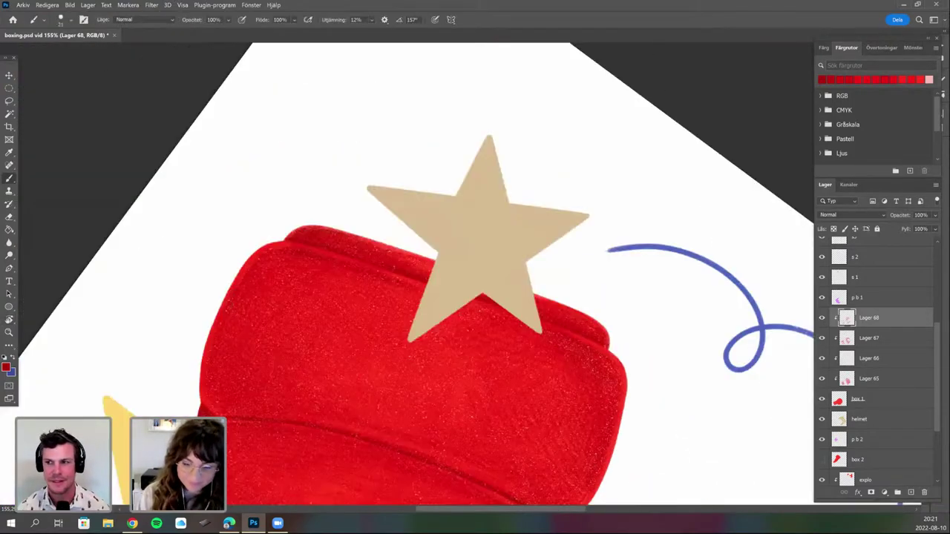
{"action": "mouse_move", "coordinate": [239, 463]}
{"action": "left_mouse_down"}
{"action": "mouse_move", "coordinate": [201, 357]}
{"action": "mouse_move", "coordinate": [361, 304]}
{"action": "mouse_move", "coordinate": [350, 391]}
{"action": "left_mouse_up"}
{"action": "key", "text": "r"}
{"action": "mouse_move", "coordinate": [220, 365]}
{"action": "left_mouse_down"}
{"action": "mouse_move", "coordinate": [152, 243]}
{"action": "mouse_move", "coordinate": [350, 376]}
{"action": "mouse_move", "coordinate": [358, 358]}
{"action": "mouse_move", "coordinate": [420, 388]}
{"action": "left_mouse_up"}
{"action": "key", "text": "b"}
{"action": "scroll", "coordinate": [374, 411], "scroll_direction": "down", "scroll_amount": 3}
{"action": "left_click_drag", "start_coordinate": [373, 274], "coordinate": [429, 356]}
Turn the canvas upright and make the second glove's layer, box 2, visible again in the full illustration.
{"action": "scroll", "coordinate": [427, 369], "scroll_direction": "up", "scroll_amount": 2}
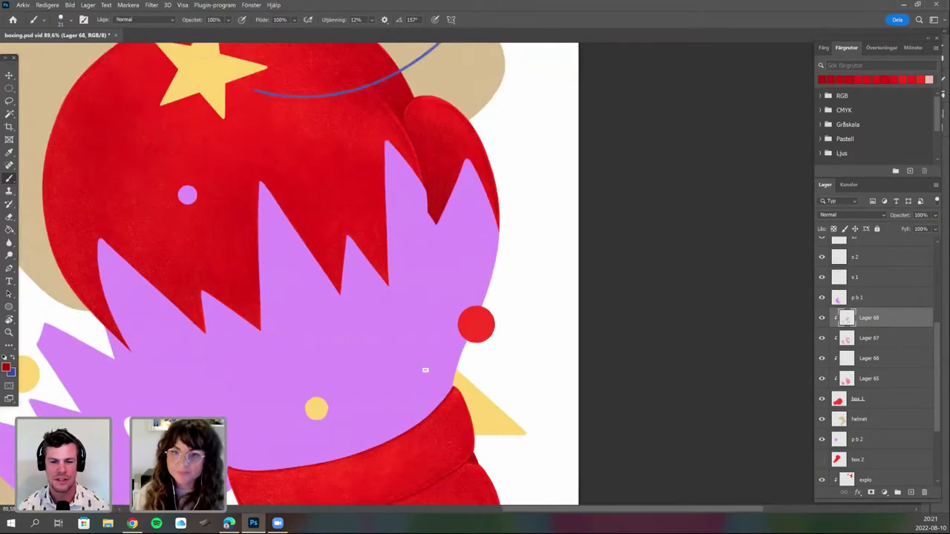
{"action": "scroll", "coordinate": [426, 369], "scroll_direction": "up", "scroll_amount": 1}
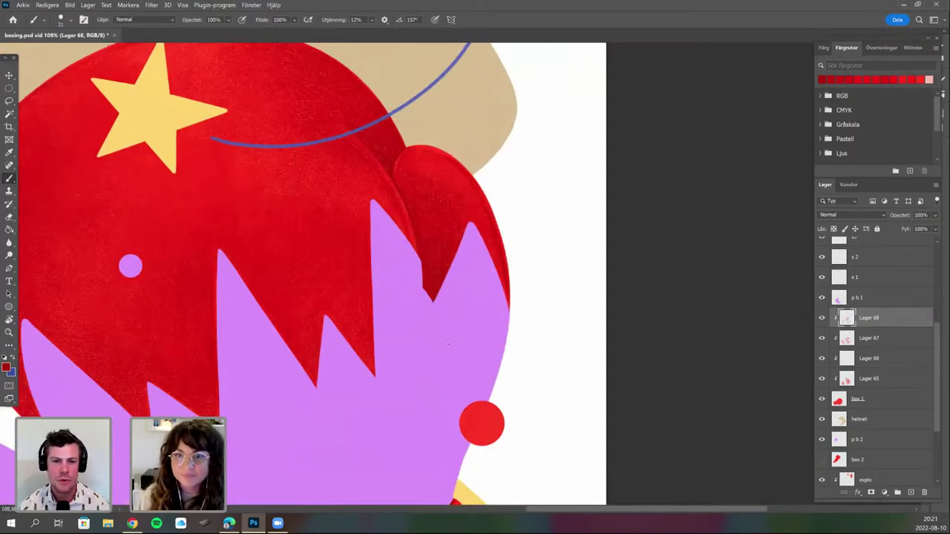
{"action": "scroll", "coordinate": [449, 344], "scroll_direction": "up", "scroll_amount": 1}
{"action": "scroll", "coordinate": [422, 336], "scroll_direction": "down", "scroll_amount": 4}
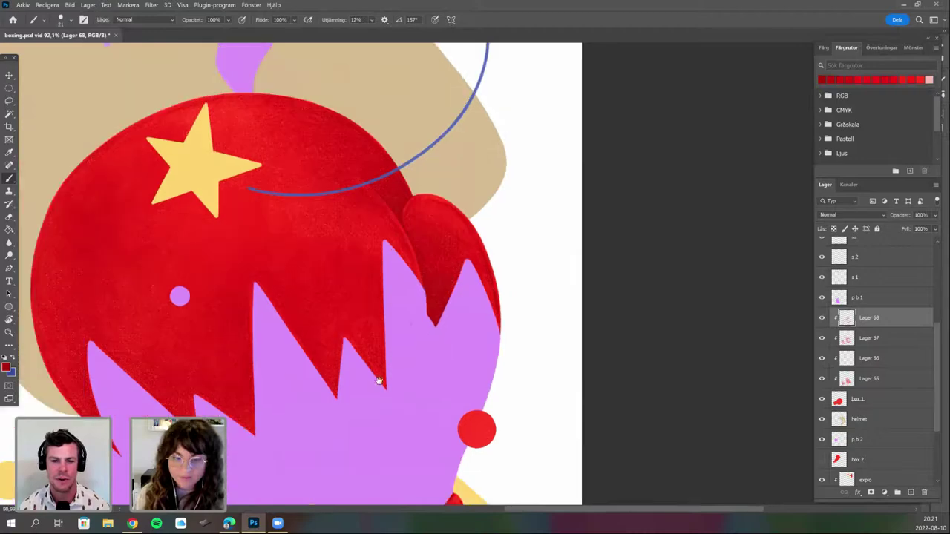
{"action": "key", "text": "r"}
{"action": "mouse_move", "coordinate": [352, 430]}
{"action": "left_mouse_down"}
{"action": "mouse_move", "coordinate": [317, 394]}
{"action": "mouse_move", "coordinate": [401, 90]}
{"action": "mouse_move", "coordinate": [526, 83]}
{"action": "left_mouse_up"}
{"action": "left_click", "coordinate": [823, 460]}
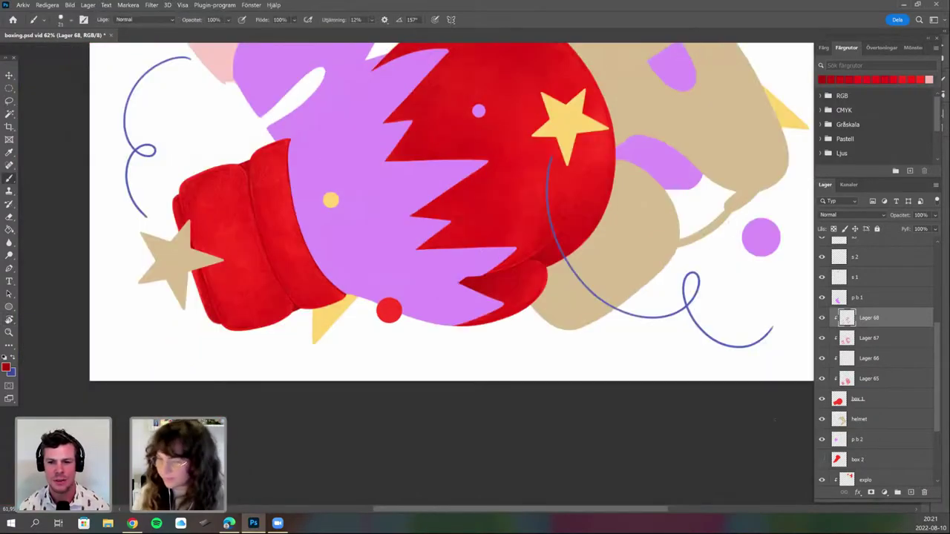
{"action": "scroll", "coordinate": [468, 417], "scroll_direction": "down", "scroll_amount": 1}
{"action": "scroll", "coordinate": [477, 402], "scroll_direction": "down", "scroll_amount": 4}
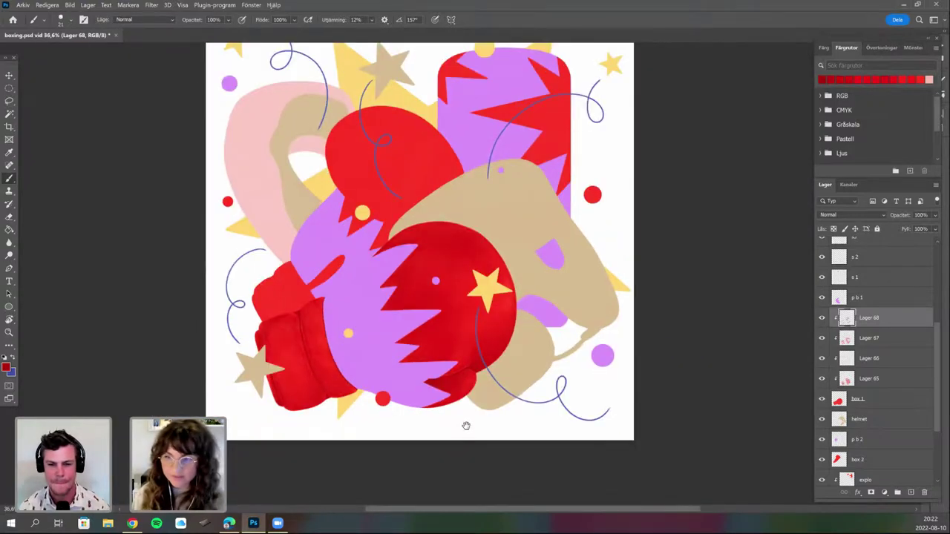
{"action": "left_click_drag", "start_coordinate": [466, 426], "coordinate": [432, 471]}
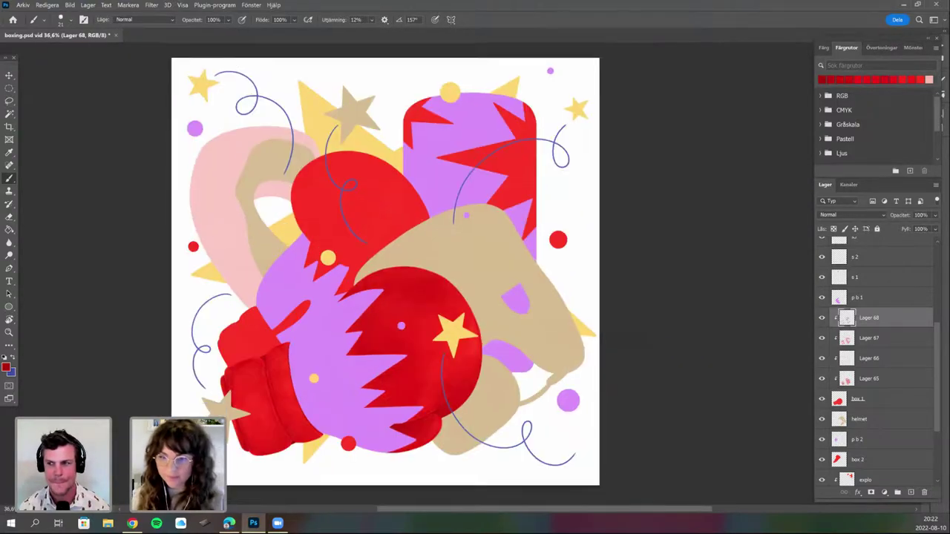
{"action": "left_click_drag", "start_coordinate": [511, 399], "coordinate": [503, 395]}
{"action": "scroll", "coordinate": [534, 376], "scroll_direction": "up", "scroll_amount": 1}
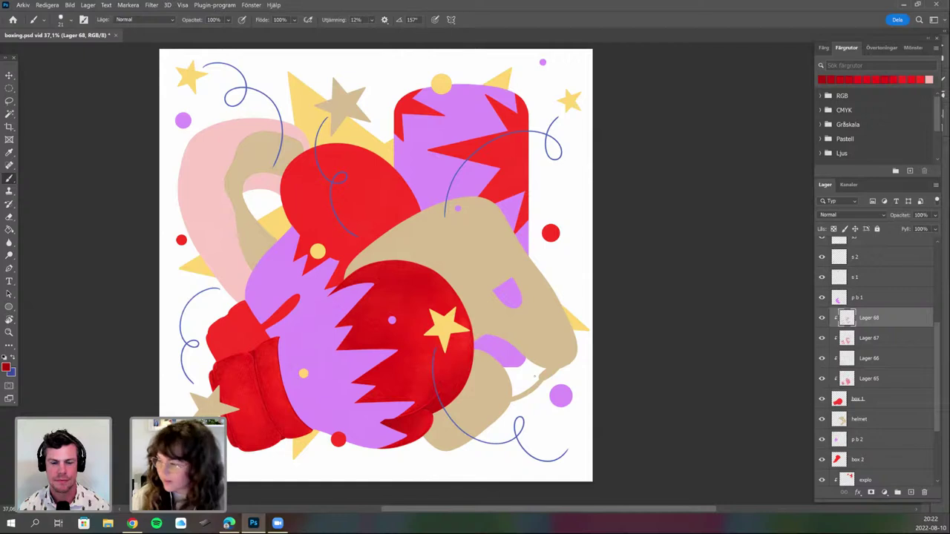
Compare the artwork with the outlined flat-colour version by briefly showing the layer Lager 58 kopiera.
{"action": "scroll", "coordinate": [939, 364], "scroll_direction": "up", "scroll_amount": 5}
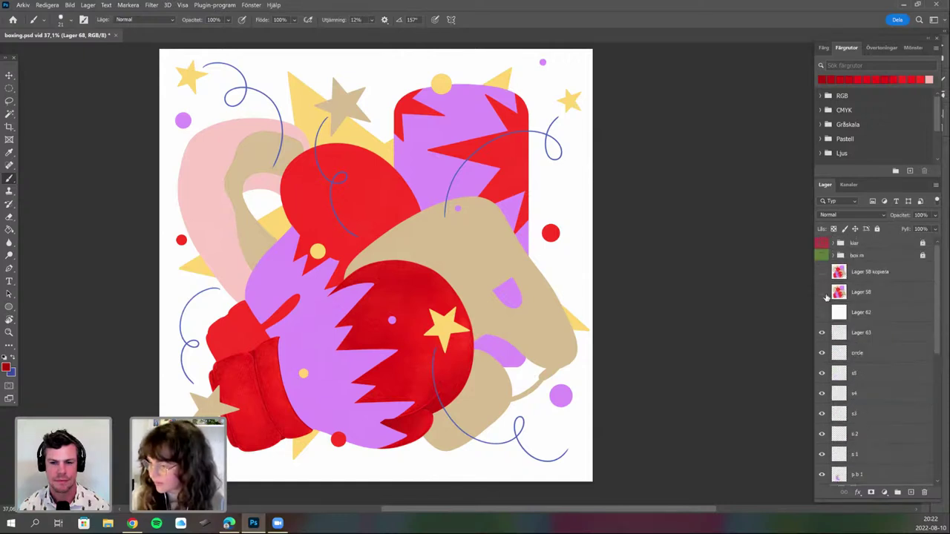
{"action": "left_click", "coordinate": [822, 272]}
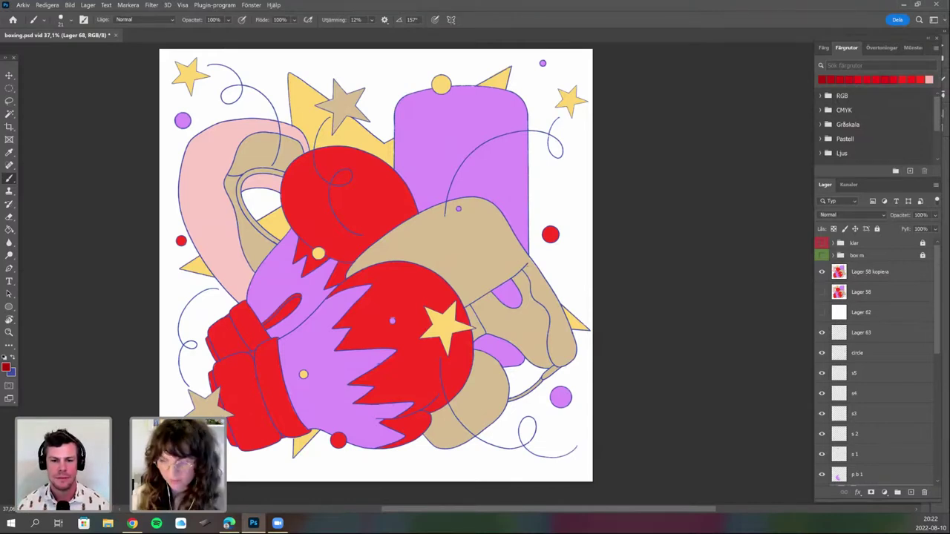
{"action": "left_click", "coordinate": [822, 273]}
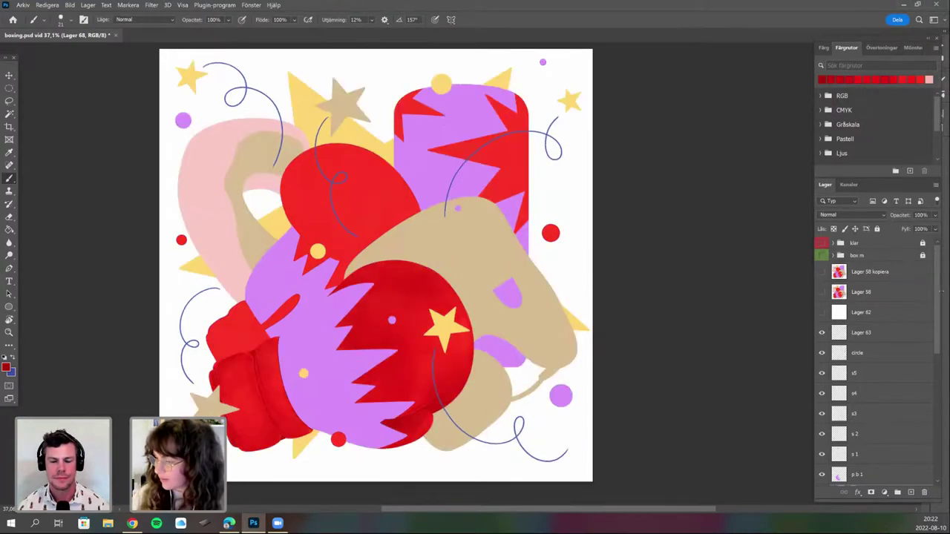
{"action": "scroll", "coordinate": [876, 357], "scroll_direction": "down", "scroll_amount": 5}
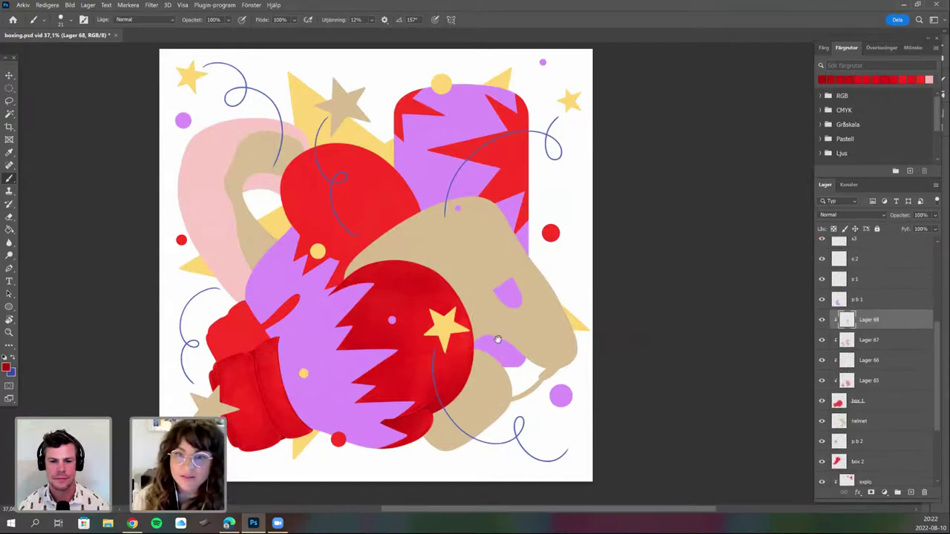
Review the lower layers and compare the textured front glove with the untextured shapes across the illustration.
{"action": "left_click_drag", "start_coordinate": [496, 328], "coordinate": [493, 316]}
{"action": "left_click_drag", "start_coordinate": [934, 355], "coordinate": [938, 391]}
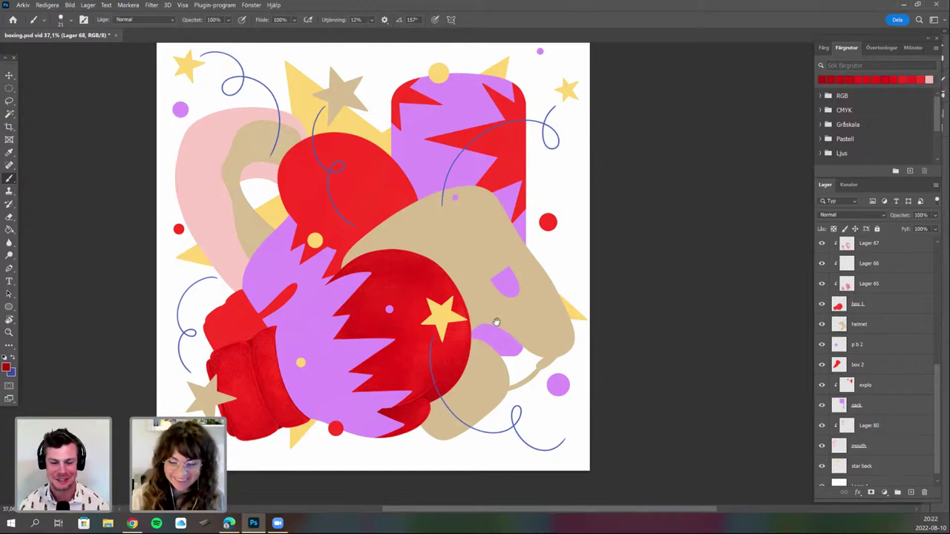
{"action": "left_click_drag", "start_coordinate": [434, 106], "coordinate": [444, 64]}
{"action": "scroll", "coordinate": [489, 327], "scroll_direction": "up", "scroll_amount": 3}
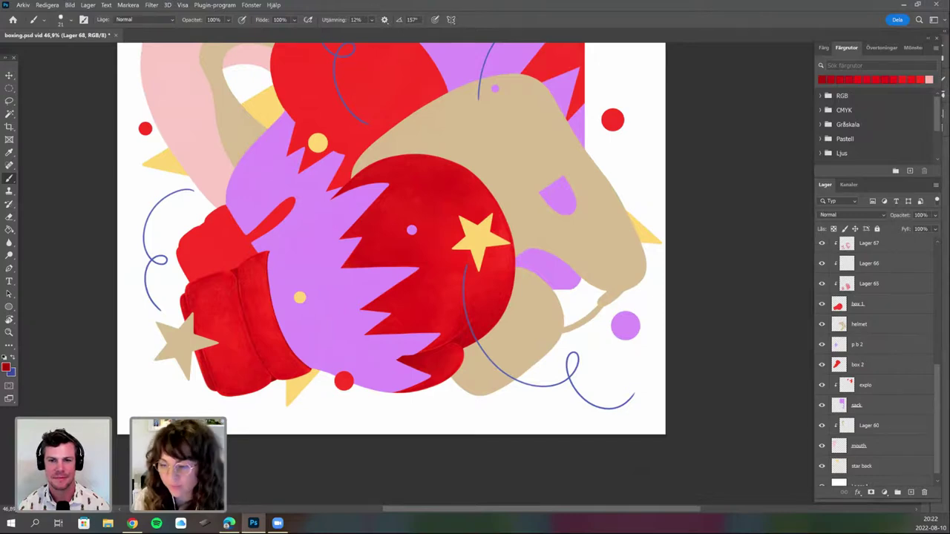
{"action": "mouse_move", "coordinate": [536, 299]}
{"action": "left_mouse_down"}
{"action": "mouse_move", "coordinate": [508, 344]}
{"action": "mouse_move", "coordinate": [544, 315]}
{"action": "left_mouse_up"}
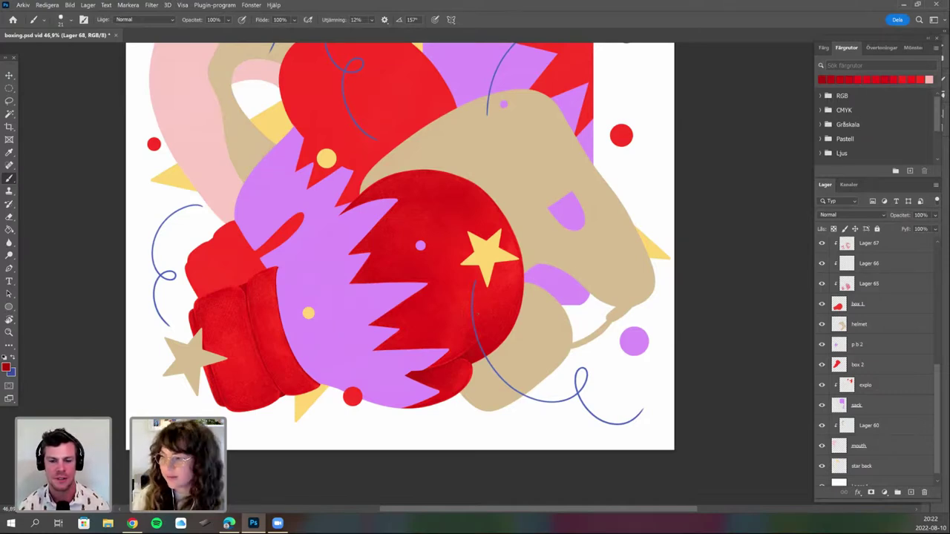
{"action": "left_click_drag", "start_coordinate": [466, 364], "coordinate": [423, 453]}
{"action": "left_click_drag", "start_coordinate": [498, 371], "coordinate": [525, 385]}
{"action": "scroll", "coordinate": [509, 361], "scroll_direction": "down", "scroll_amount": 1}
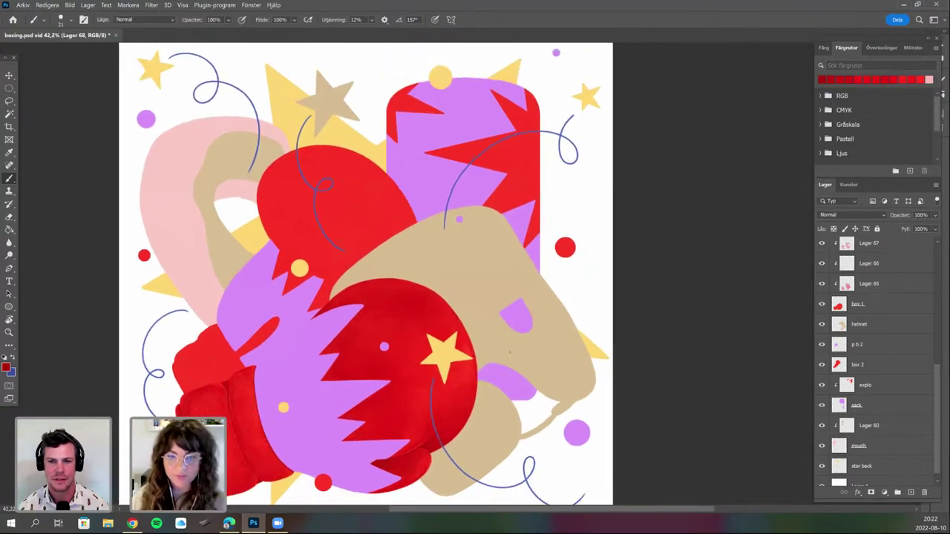